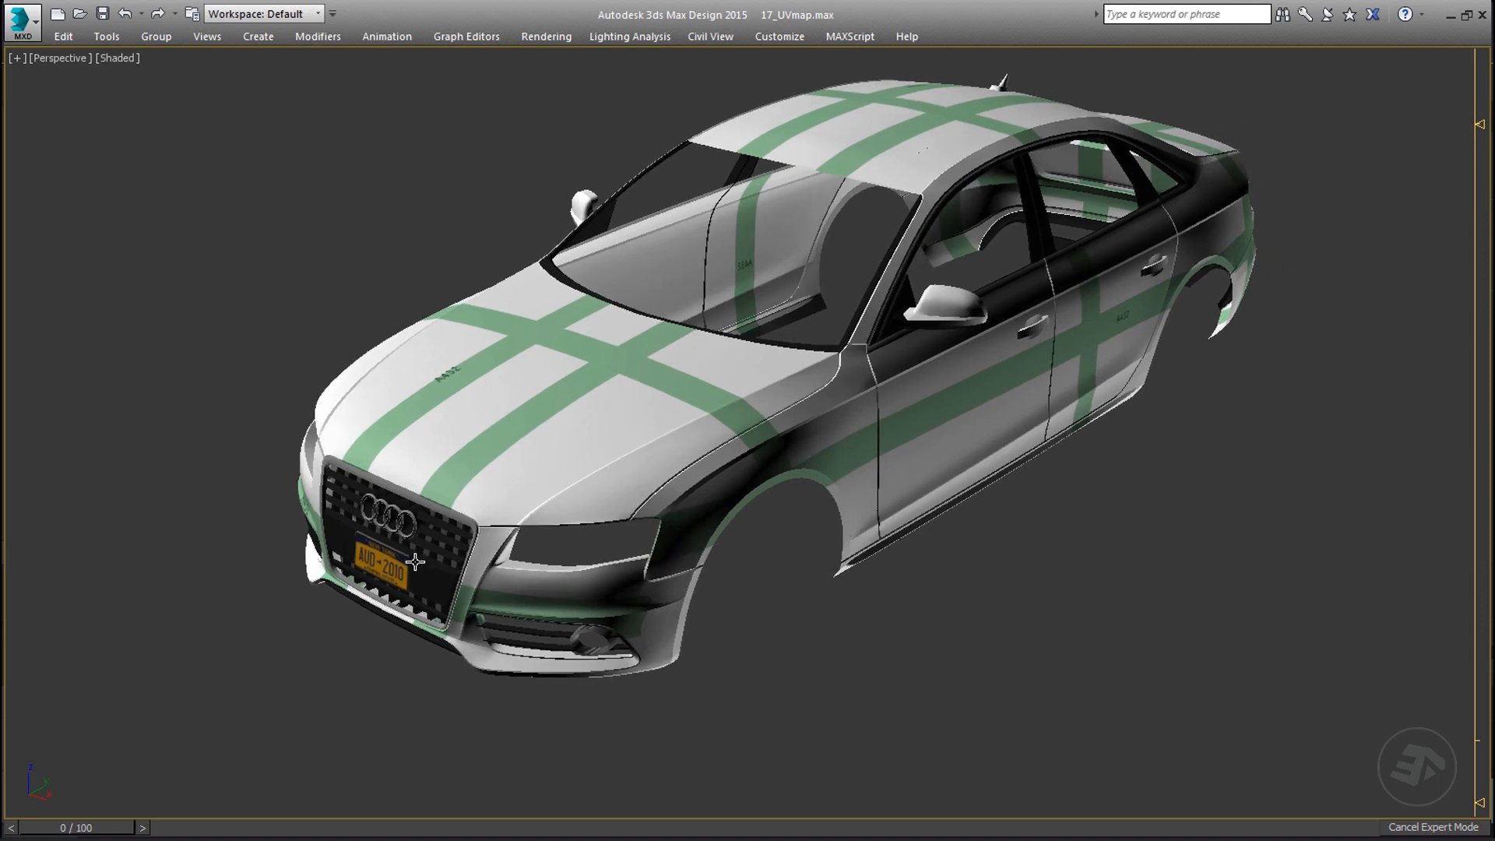
- Select the front number plate and examine the texture mapping on the grille area and the A432 label on the front bumper
left_click(405, 571)
middle_click_drag(863, 470, 467, 479, "alt")
scroll(526, 462, "up", 10)
middle_click_drag(596, 467, 693, 441, "alt")
middle_click_drag(390, 517, 478, 525)
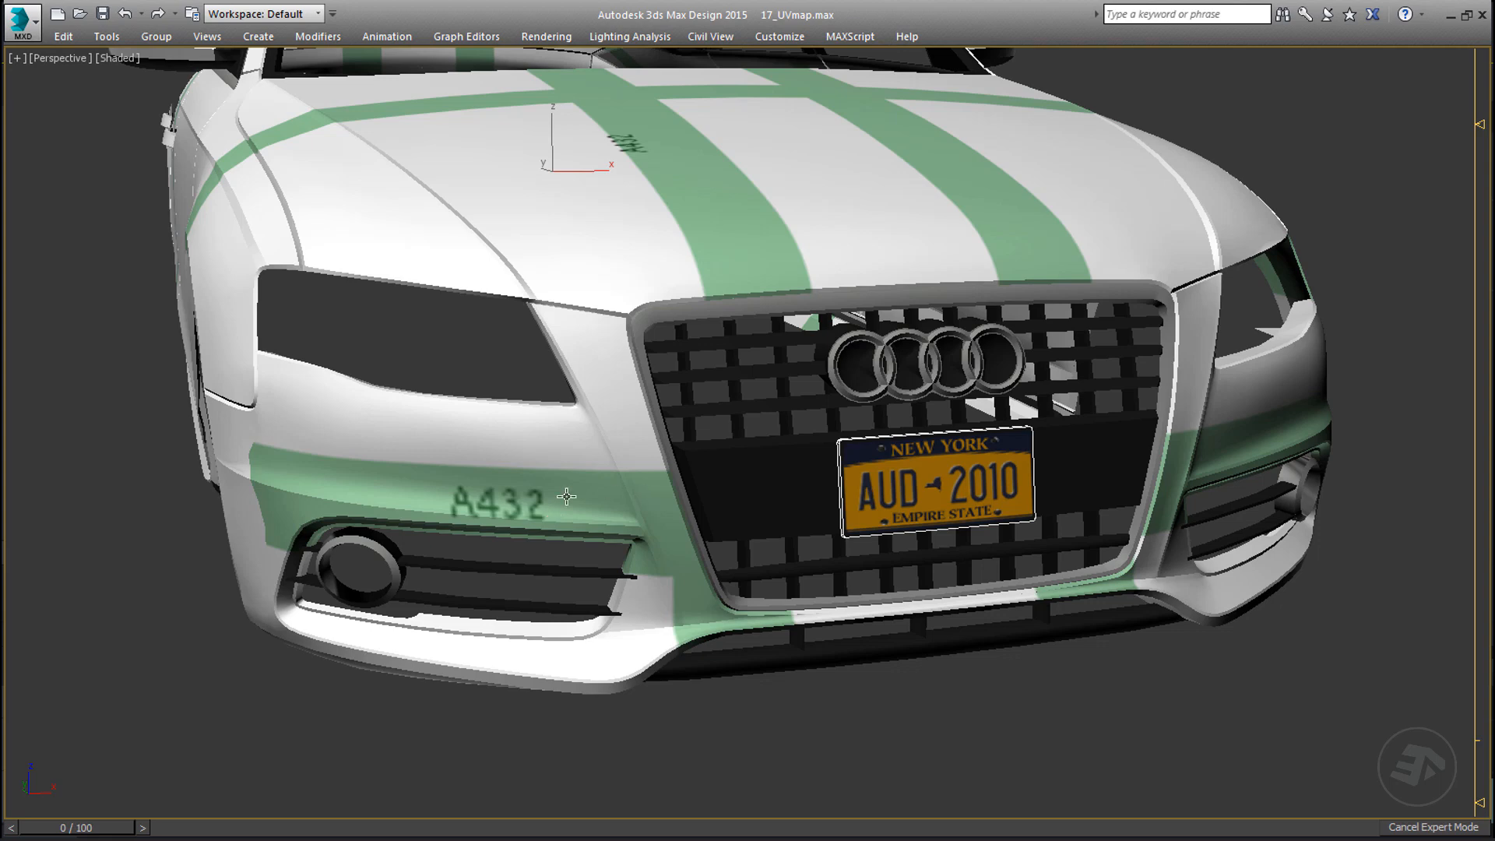
scroll(555, 510, "up", 6)
scroll(645, 445, "down", 8)
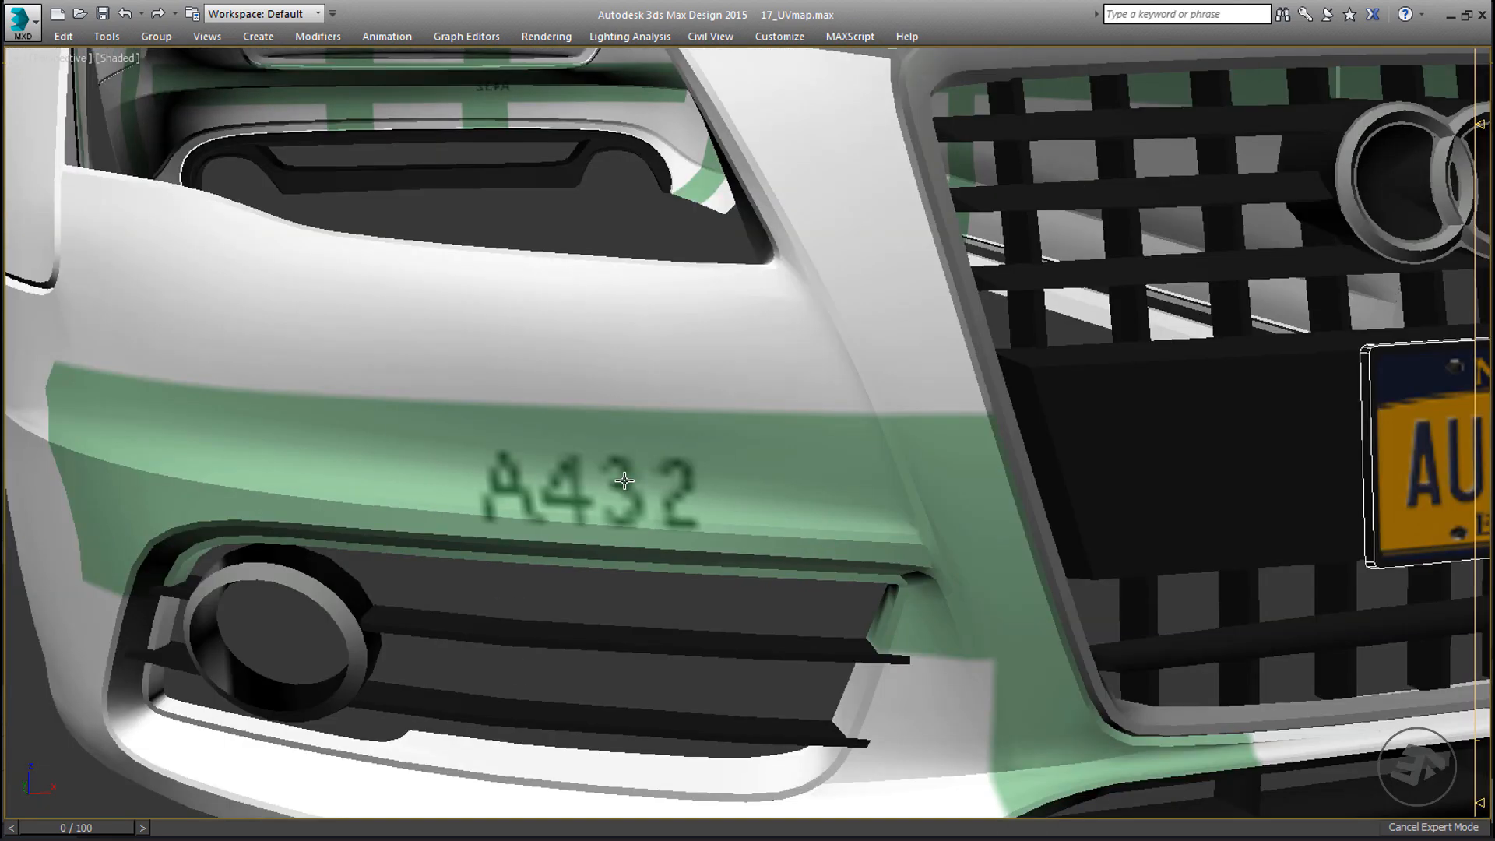
scroll(882, 402, "up", 3)
middle_click_drag(990, 288, 541, 534)
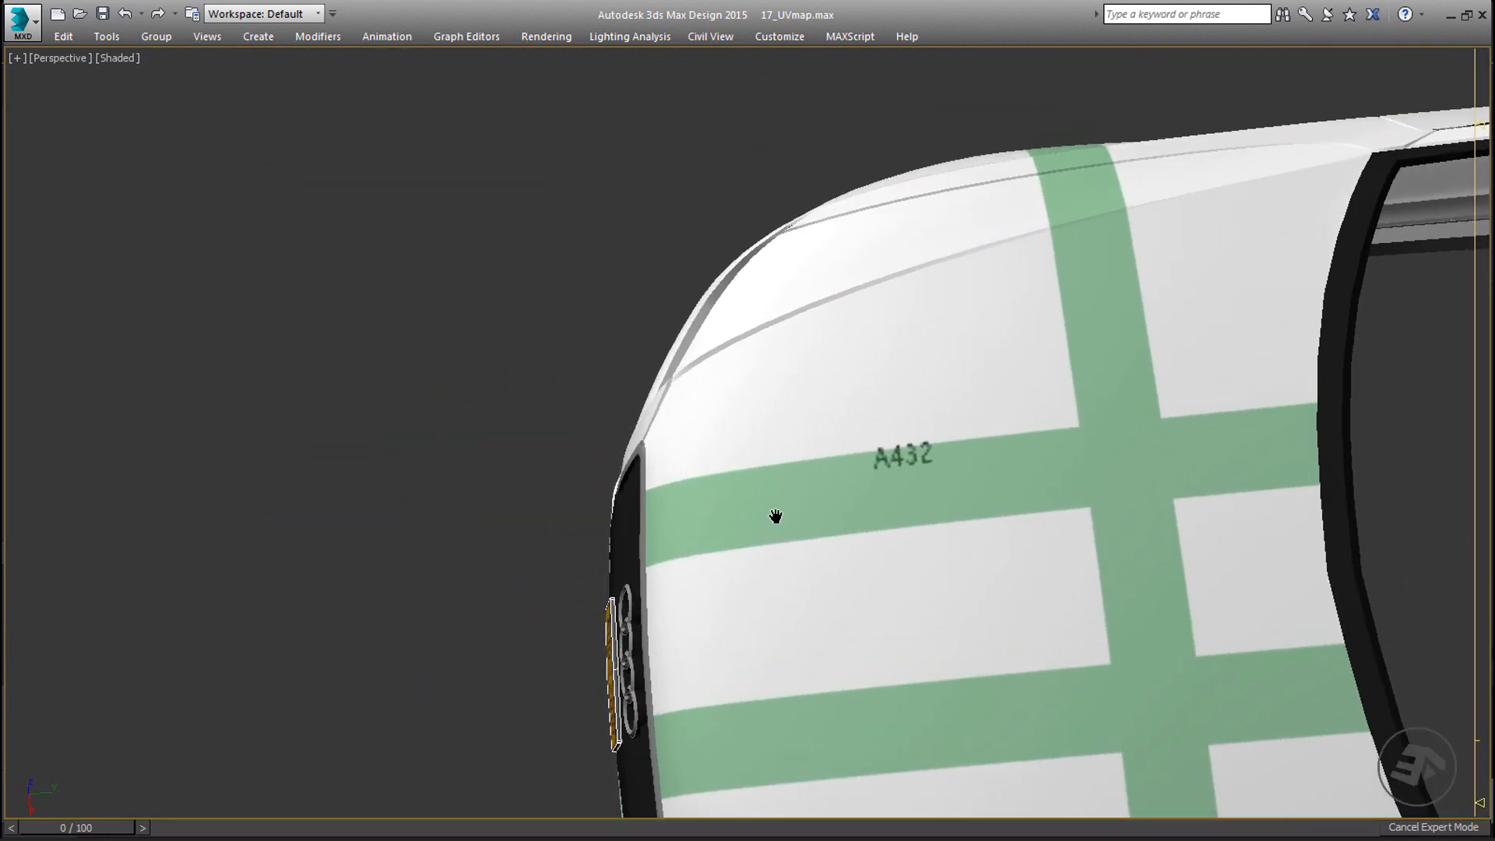
- Examine the green stripes and A432 labels across the car's hood and roof
middle_click_drag(777, 516, 561, 360)
scroll(561, 363, "down", 2)
middle_click_drag(708, 446, 708, 461, "alt")
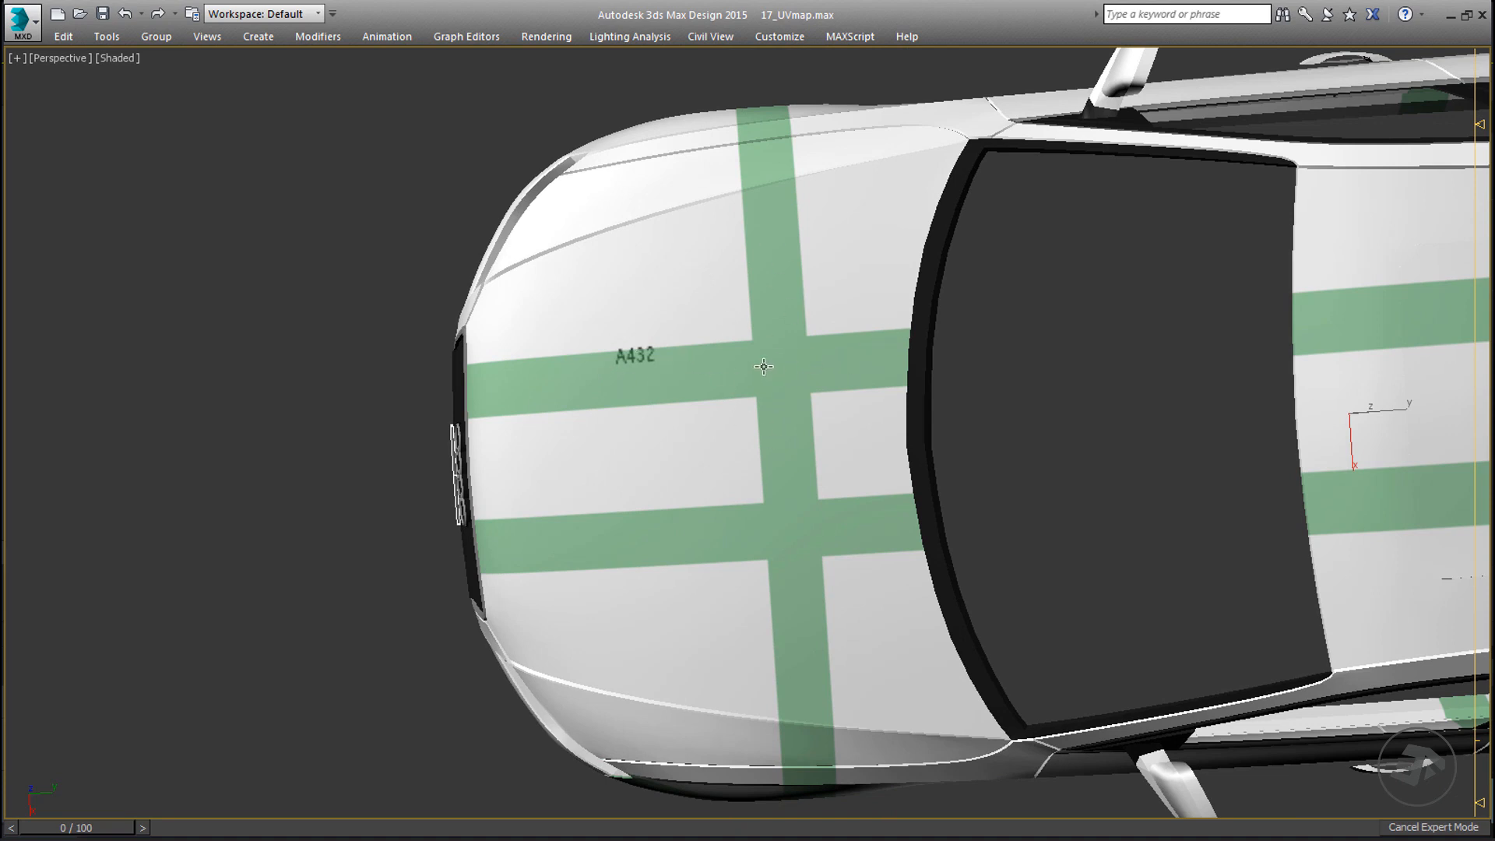
scroll(764, 367, "down", 3)
middle_click_drag(1288, 360, 911, 330)
scroll(850, 403, "up", 8)
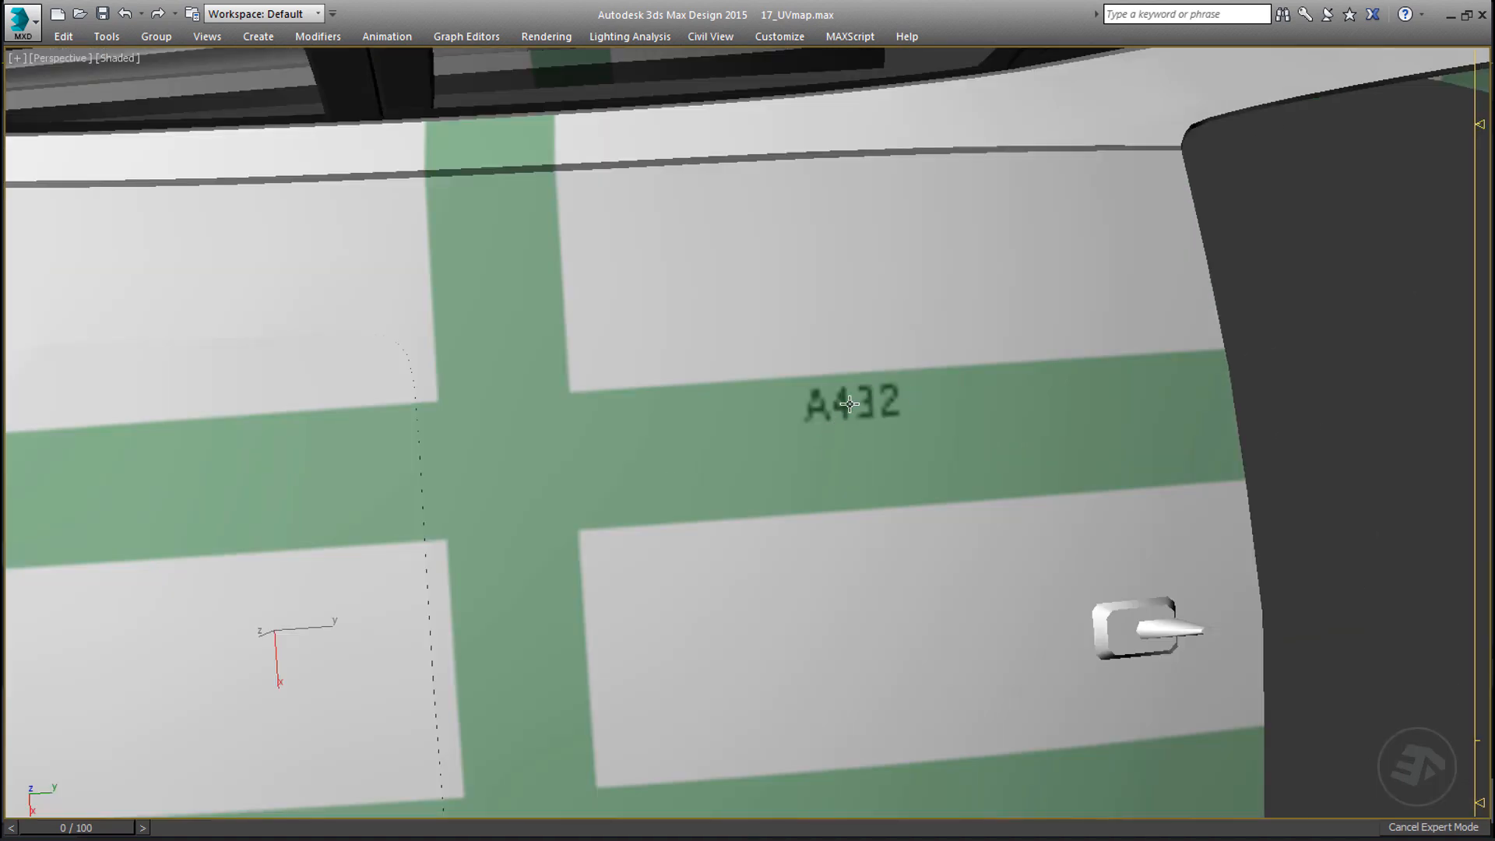
scroll(792, 442, "down", 4)
- Examine the stripe alignment and A432 labels along both door sides and the rear bumper
middle_click_drag(731, 598, 710, 387, "alt")
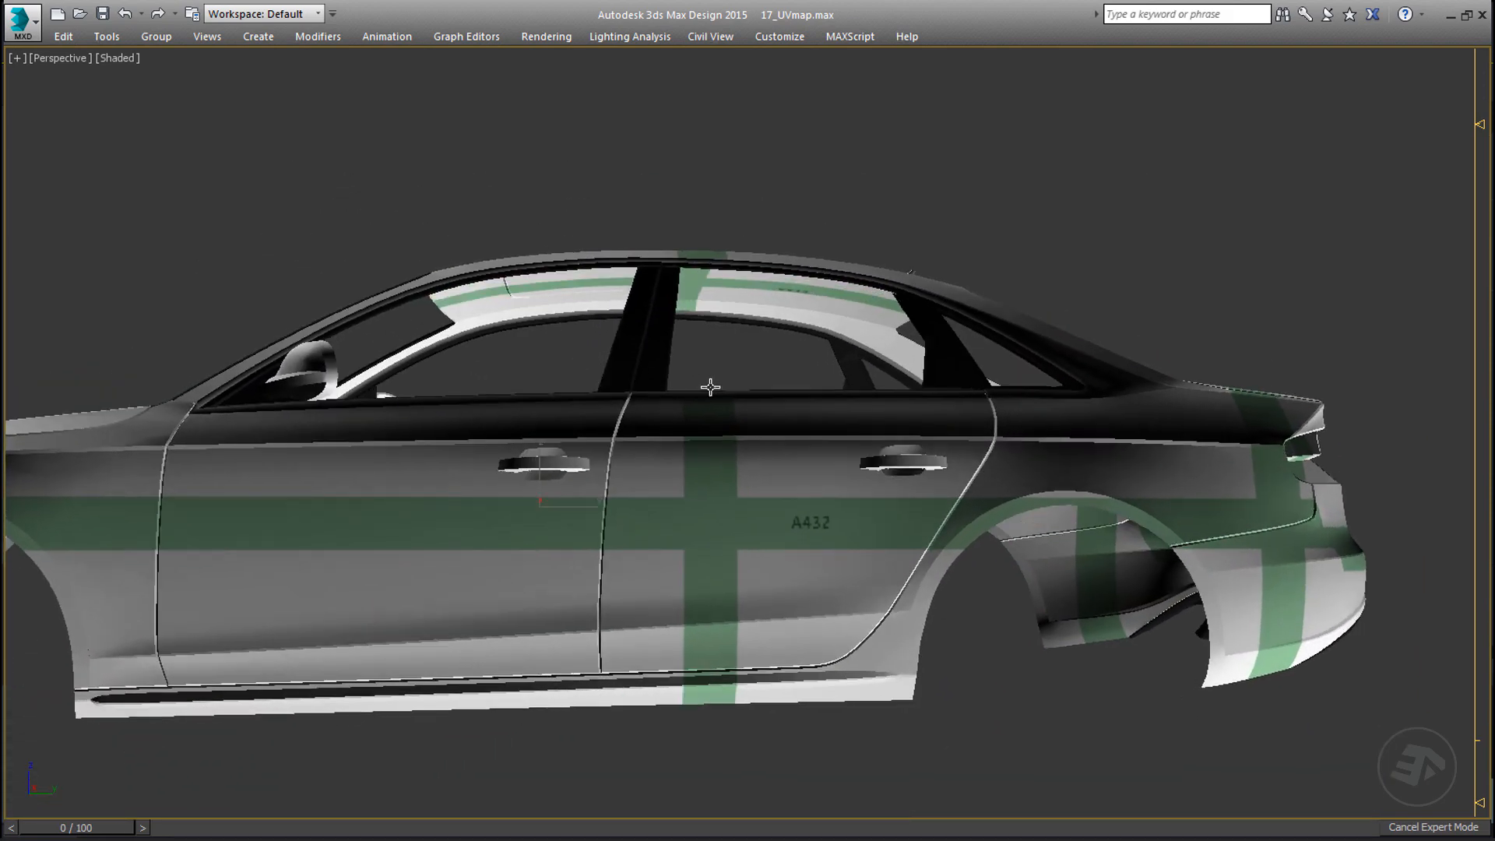
middle_click_drag(1017, 480, 429, 537)
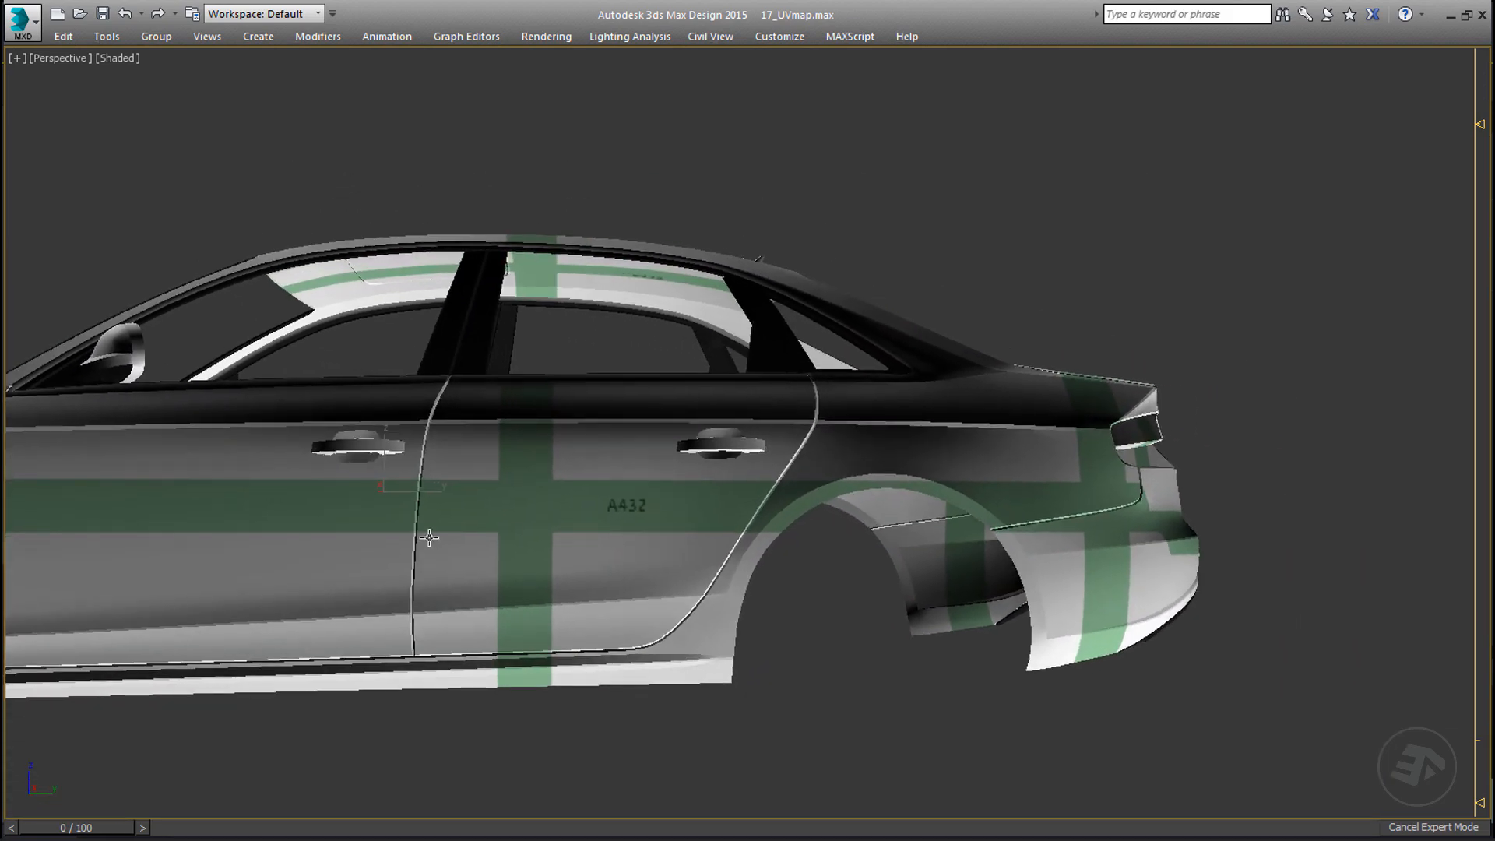
scroll(488, 534, "down", 2)
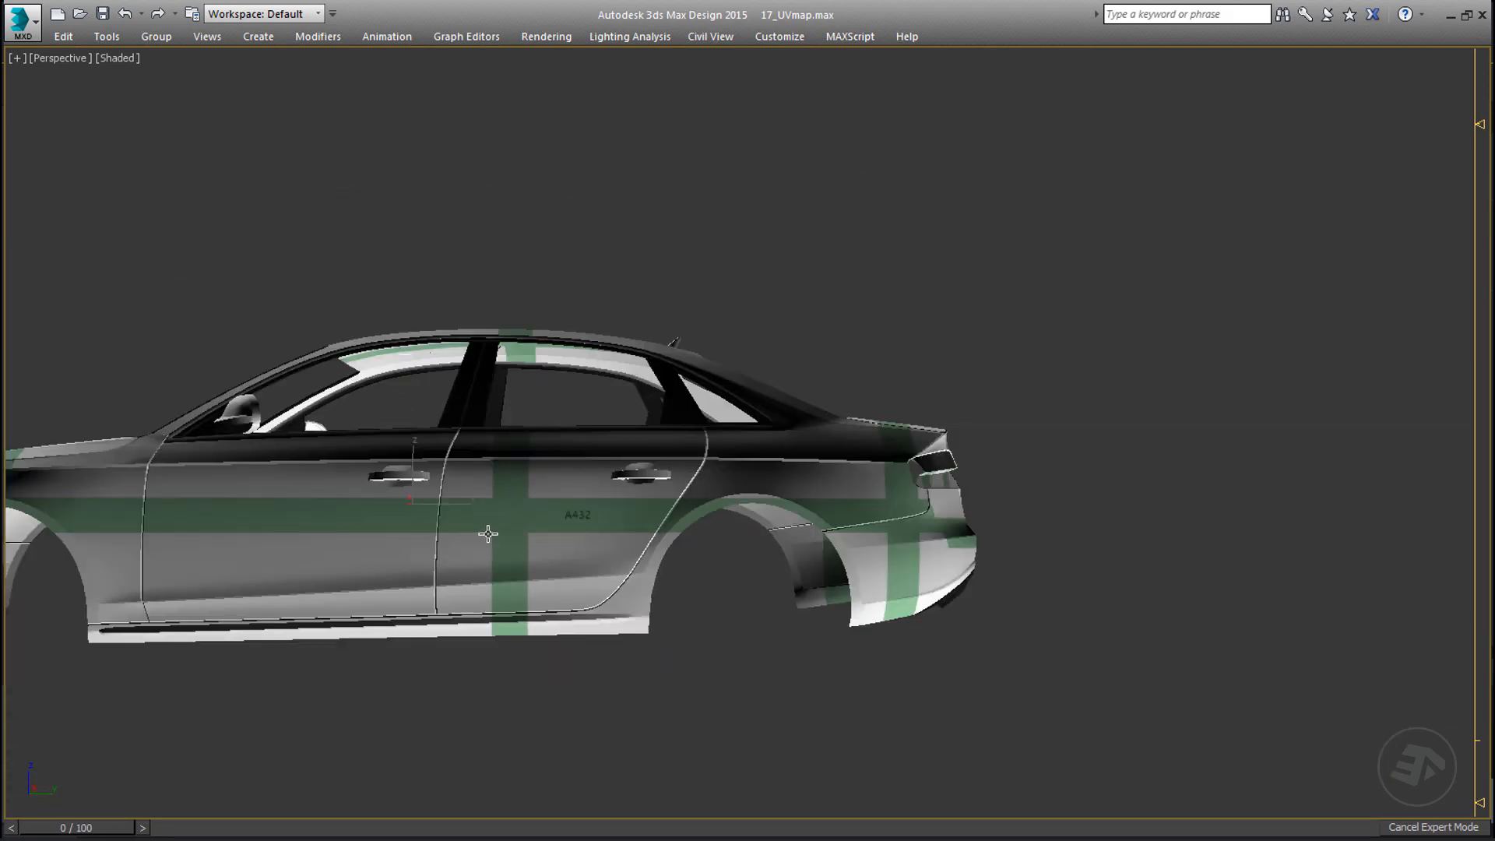
middle_click_drag(946, 530, 932, 386, "alt")
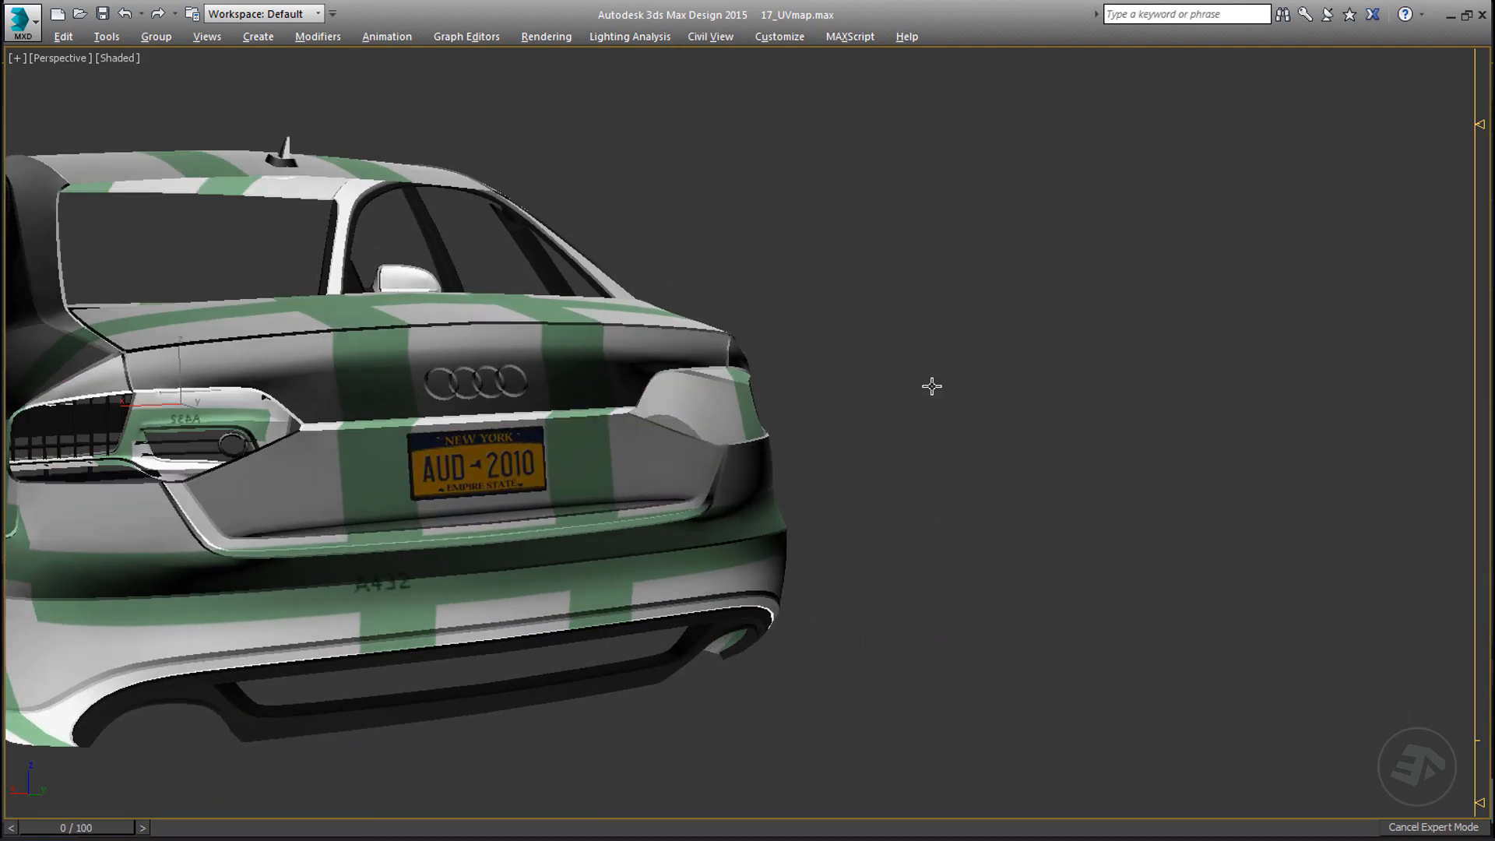
scroll(314, 555, "up", 4)
scroll(443, 571, "down", 4)
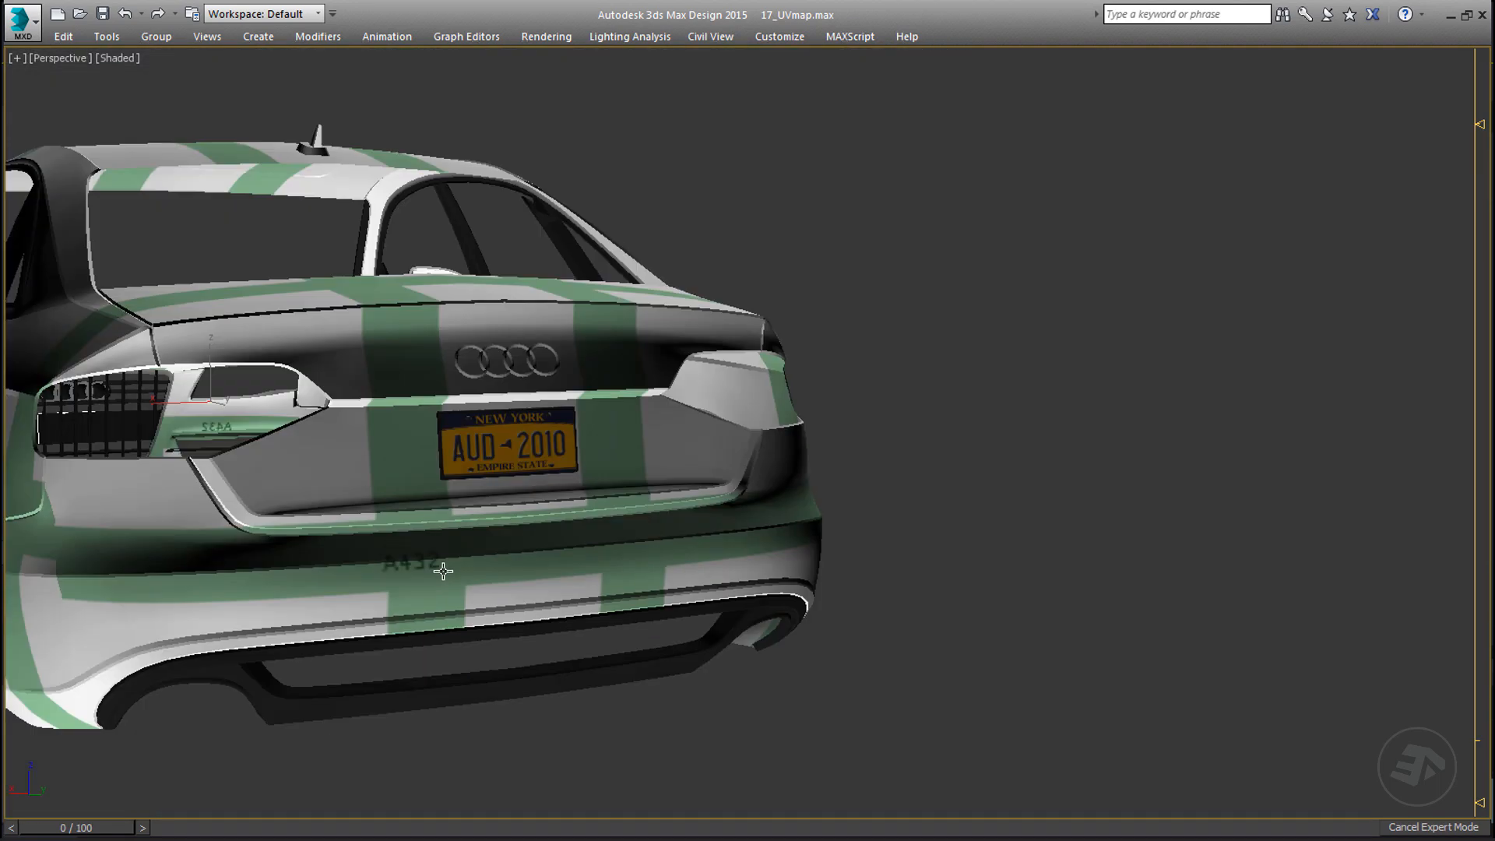
scroll(443, 571, "down", 4)
middle_click_drag(712, 500, 344, 528, "alt")
scroll(312, 502, "up", 6)
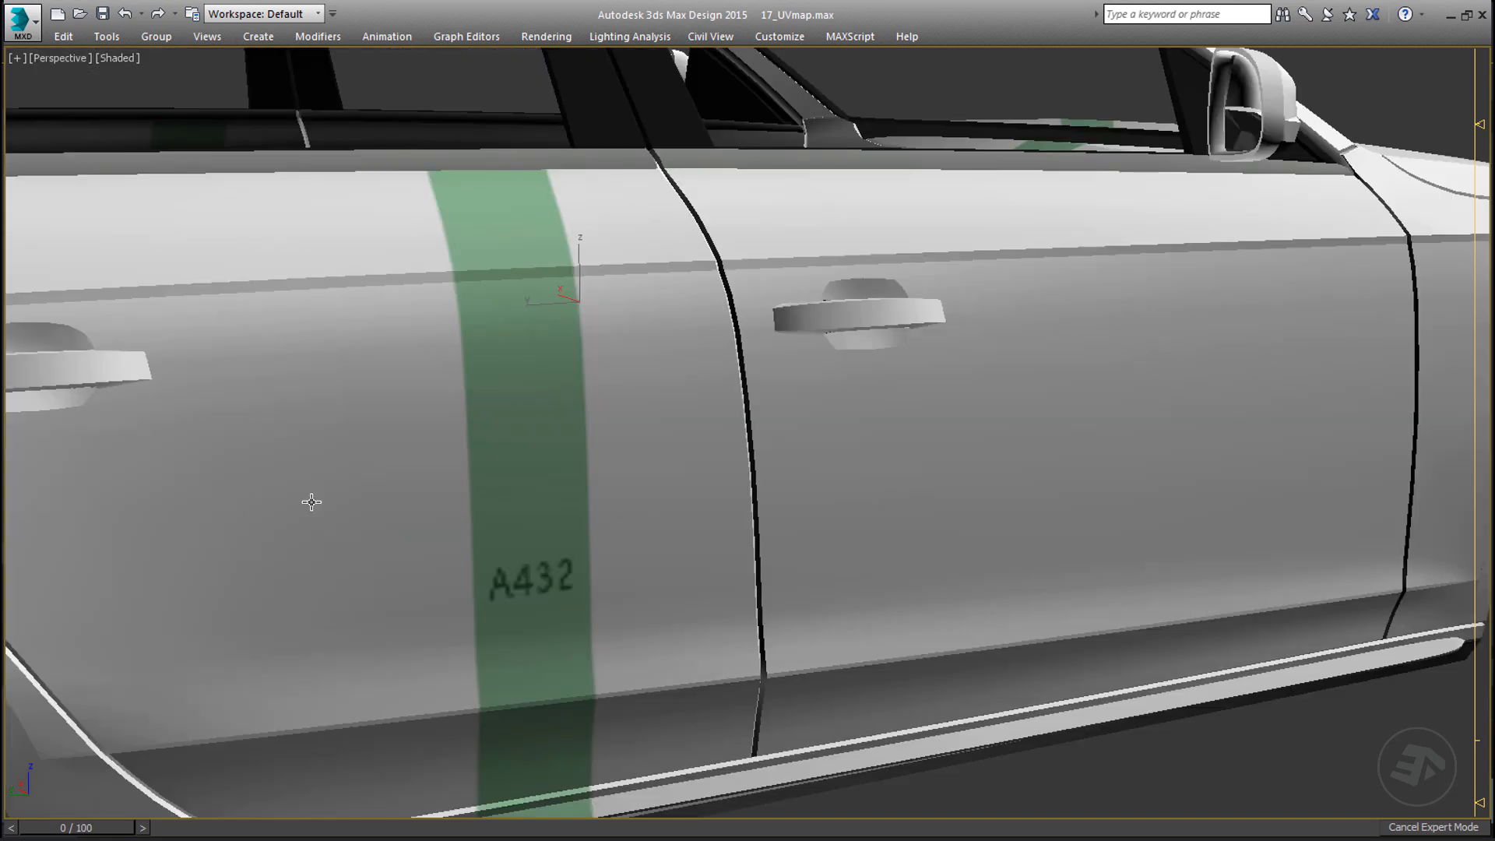
scroll(493, 551, "down", 6)
middle_click_drag(494, 551, 342, 483)
middle_click_drag(997, 331, 248, 506)
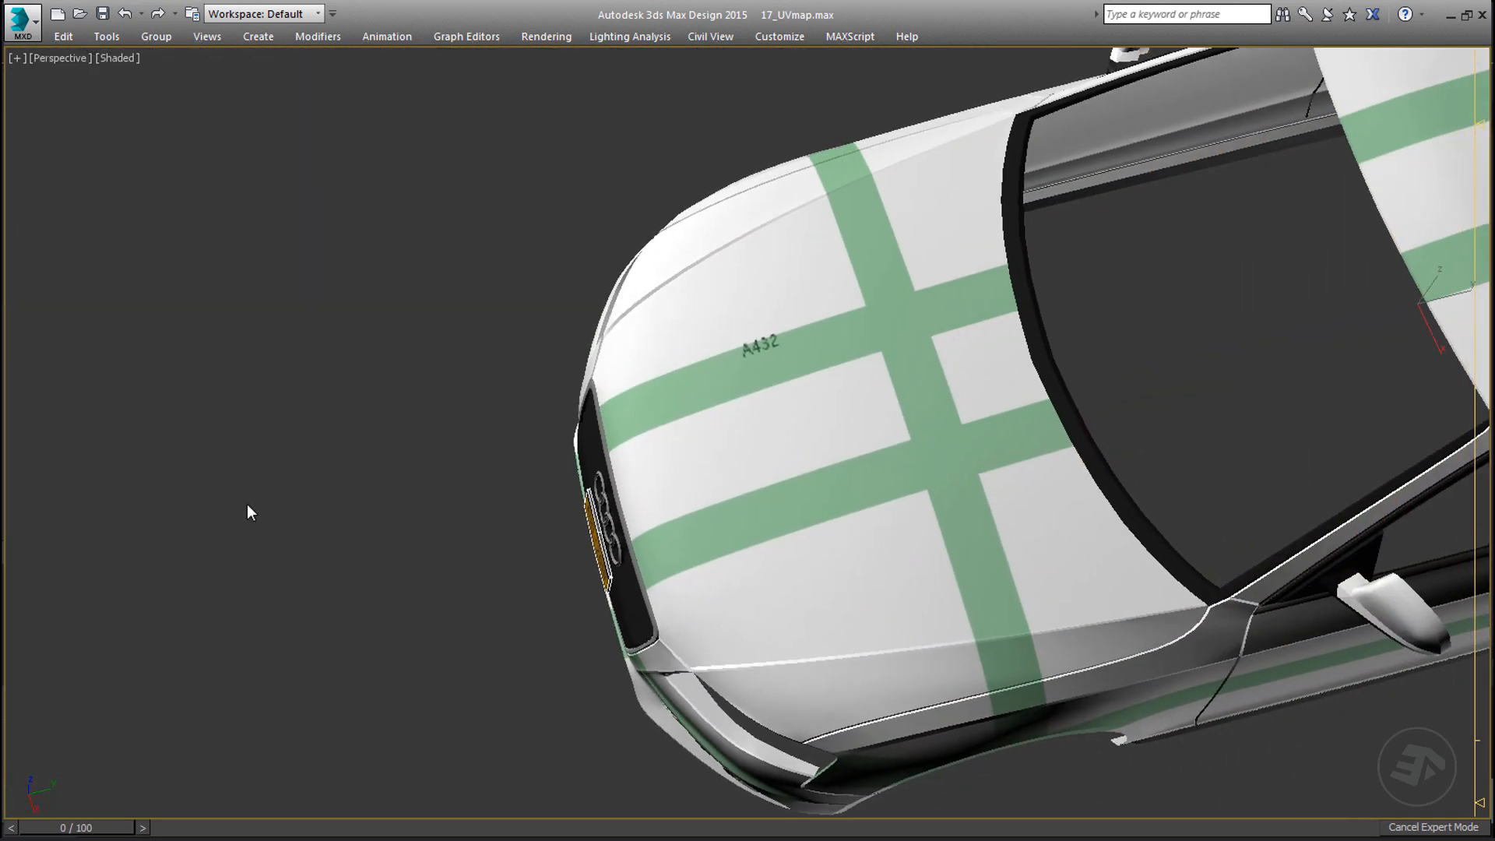
- Set the viewport's maximum texture map display resolution to 2048 pixels and apply it to the close-up of the hood label
scroll(759, 347, "up", 8)
middle_click_drag(888, 414, 304, 453)
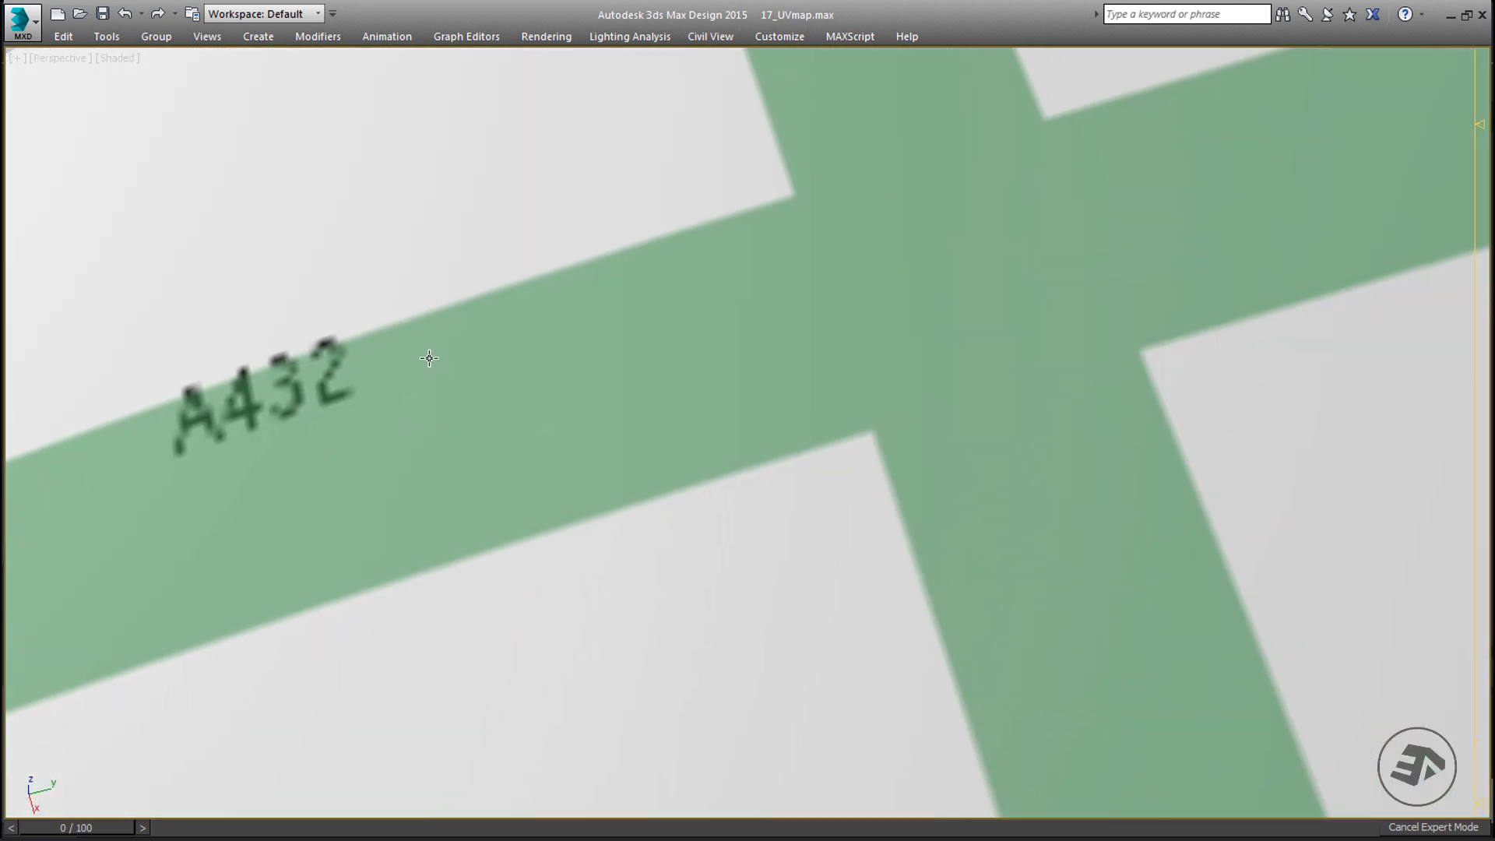
left_click(17, 58)
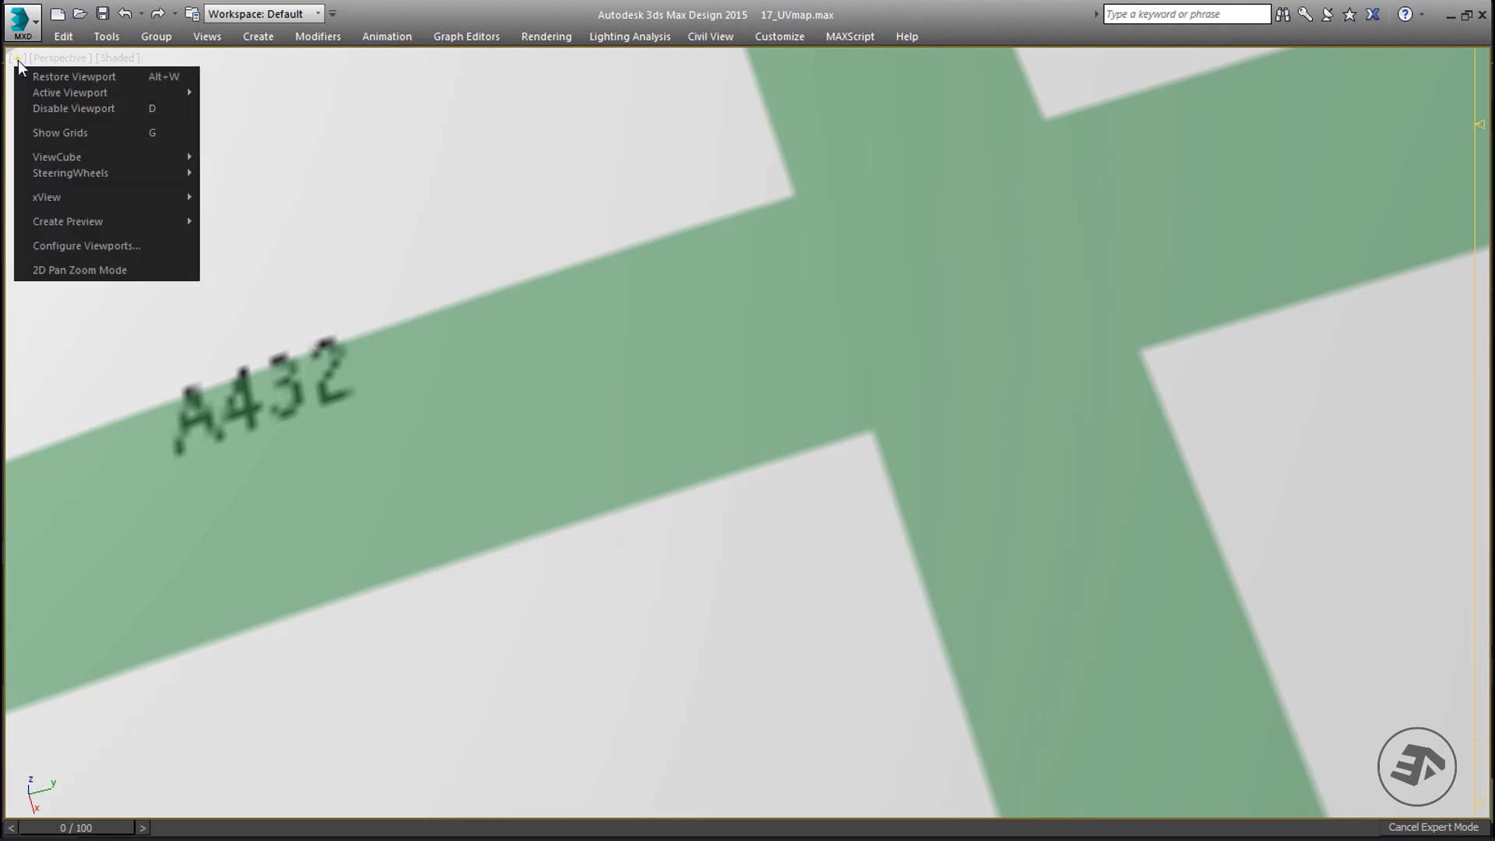
left_click(60, 247)
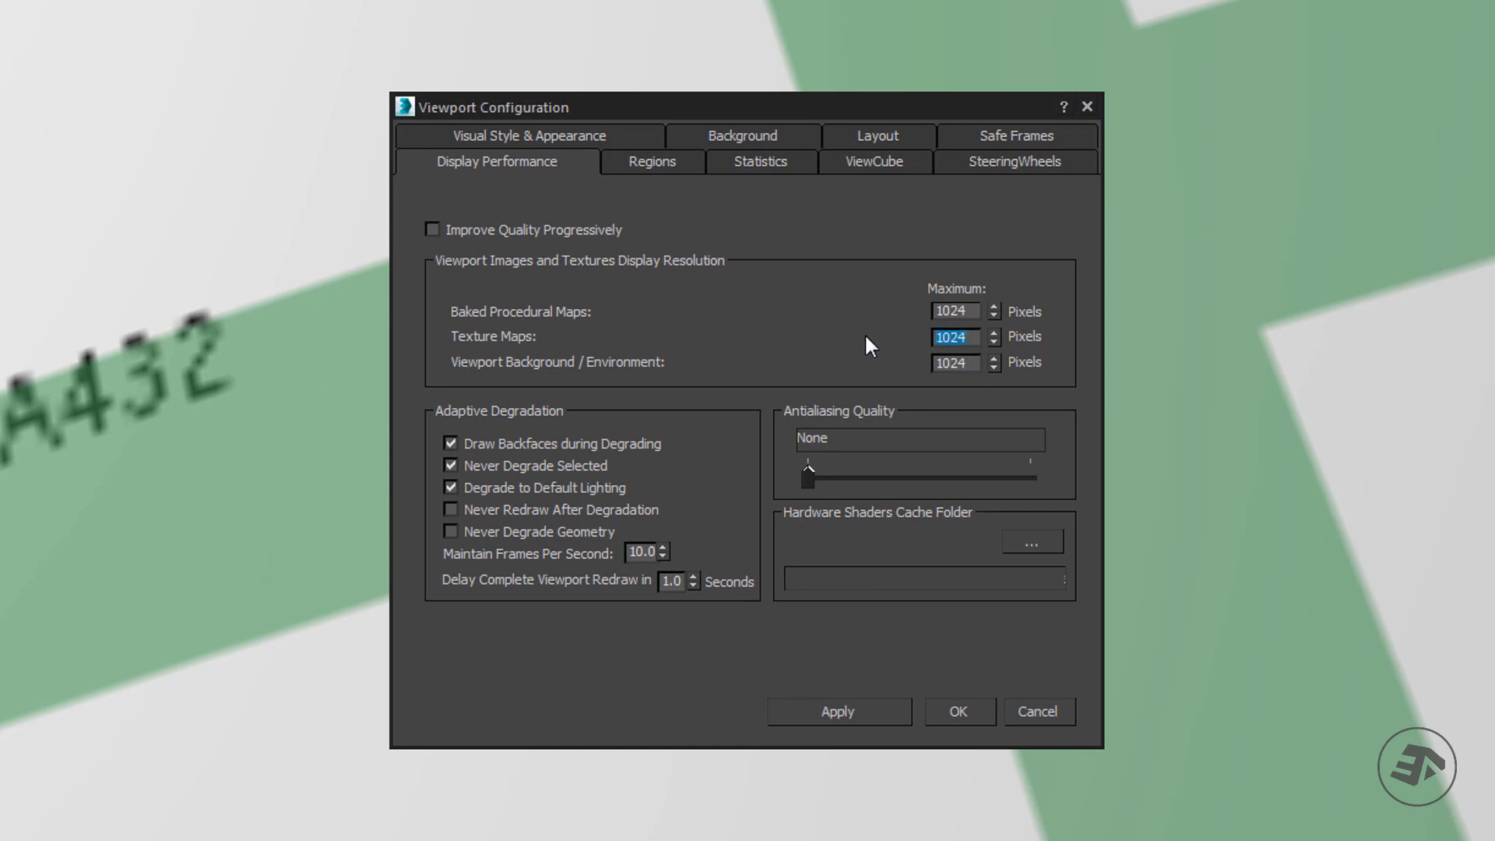
type("2048")
left_click(839, 712)
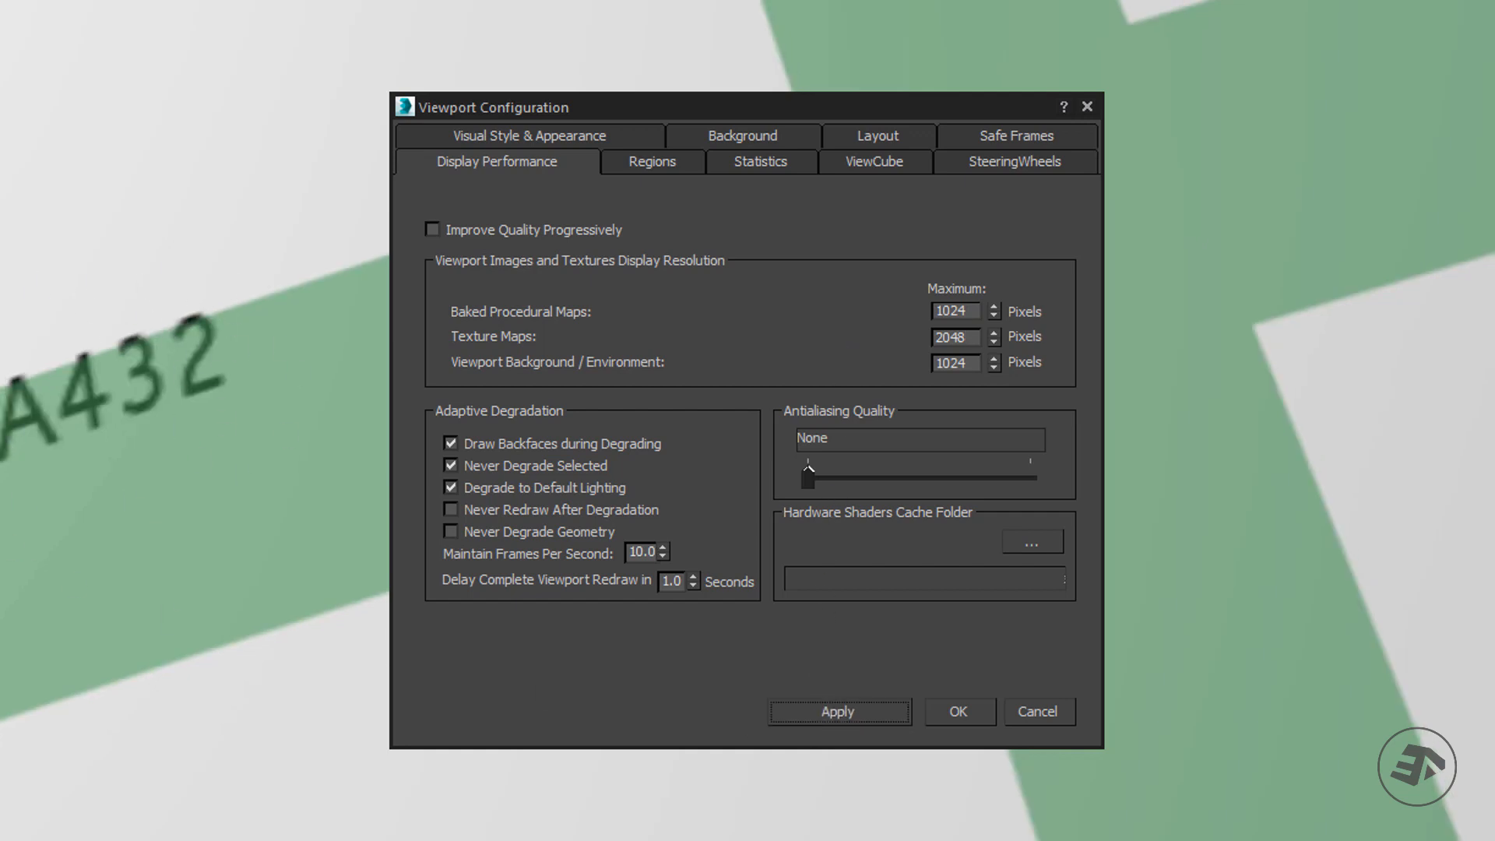
- Set the maximum texture map display resolution to 1024 pixels, apply it and close the viewport configuration
double_click(978, 336)
type("1024")
left_click(828, 721)
left_click(956, 712)
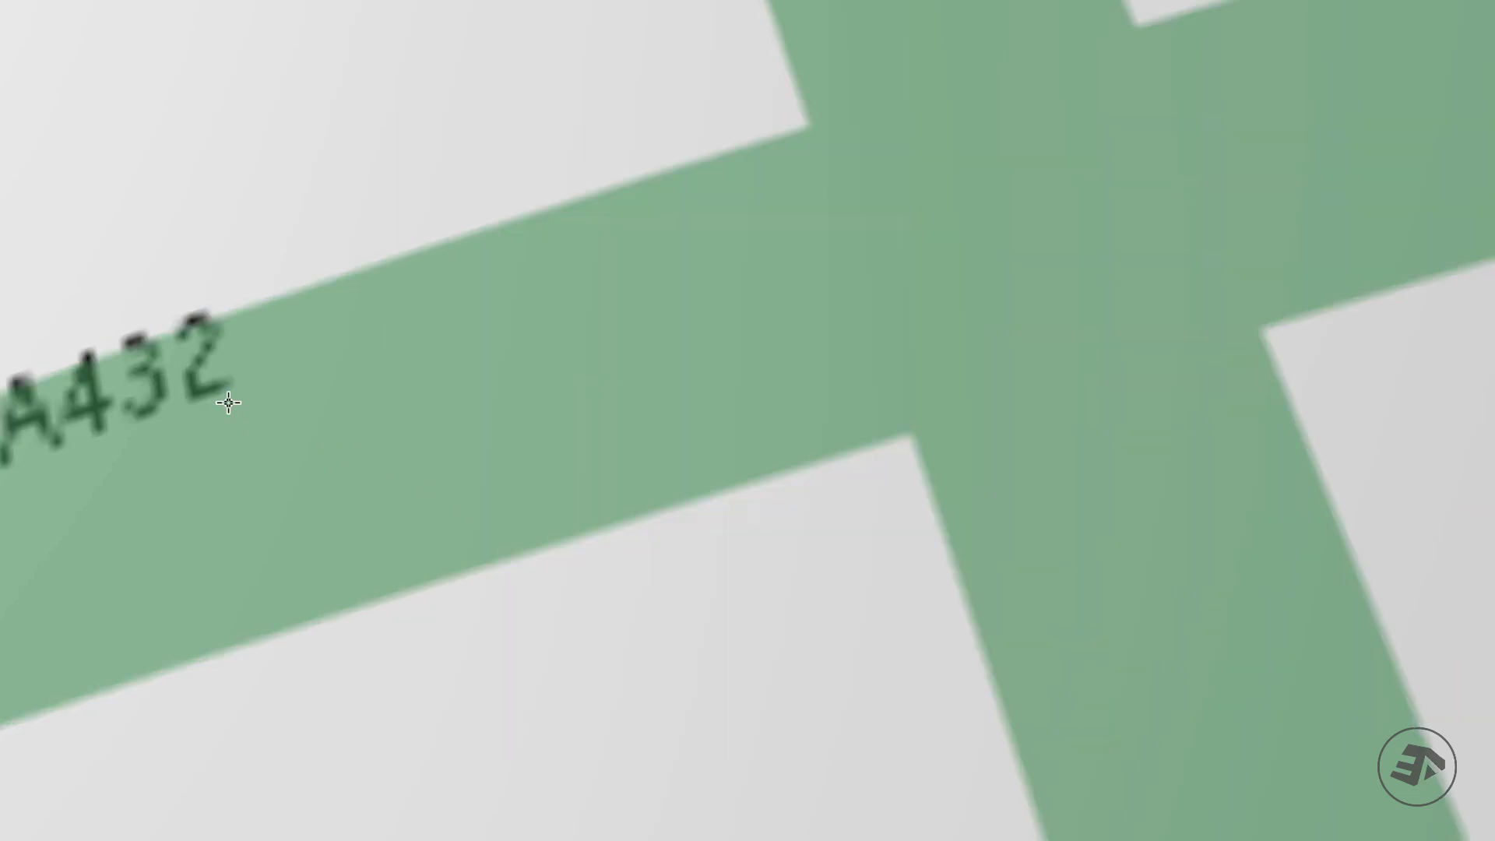
- Render the perspective close-up of the hood label to check its sharpness, and close the rendered frame
key("shift+q")
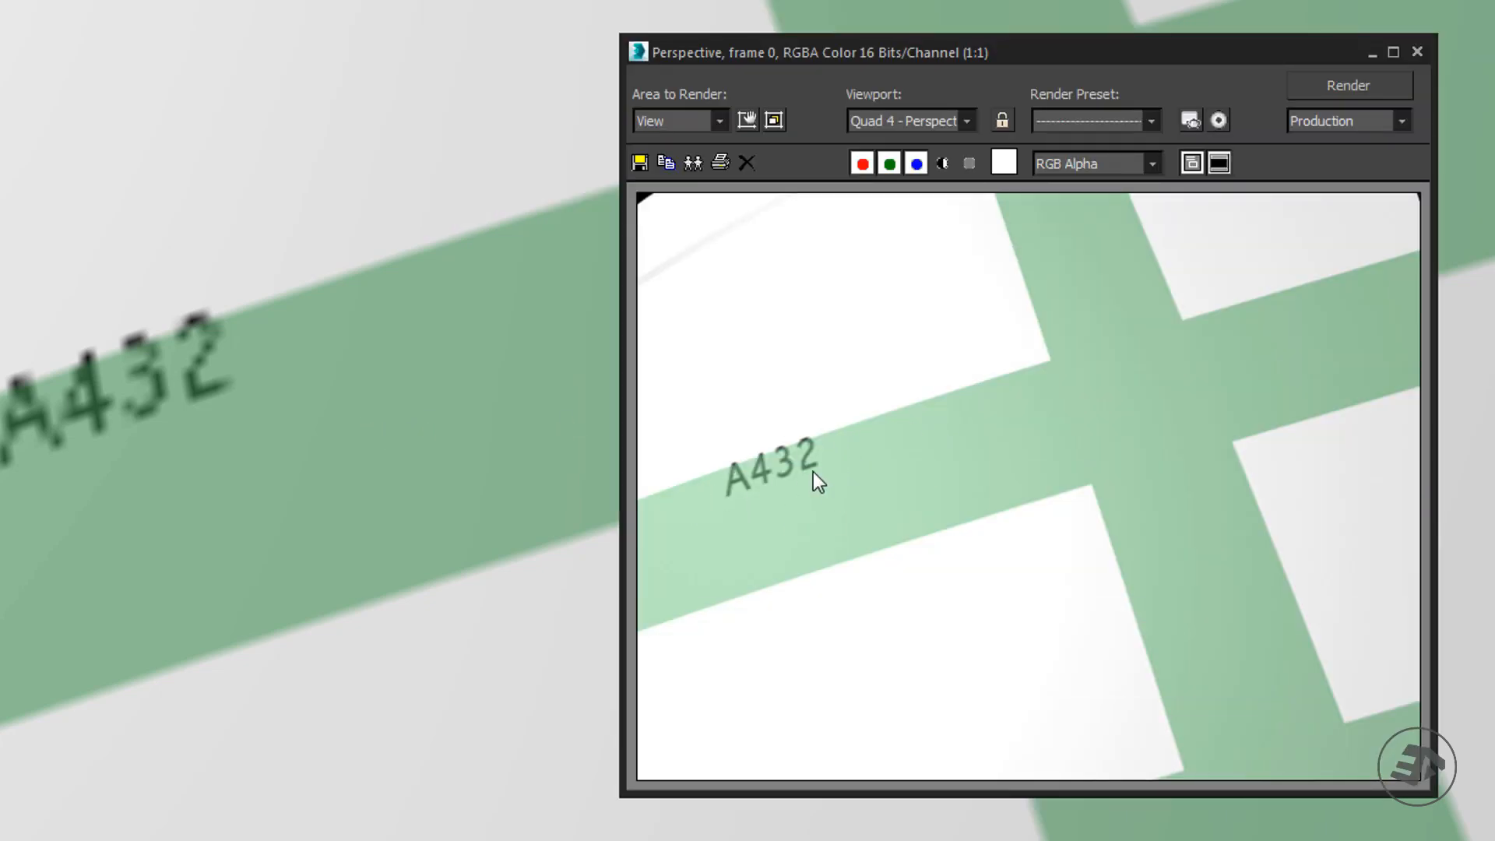
left_click(1416, 51)
- Inspect the whole car body from several angles, checking how the stripes run over the hood, front bumper and sides
scroll(412, 508, "down", 3)
scroll(412, 509, "down", 5)
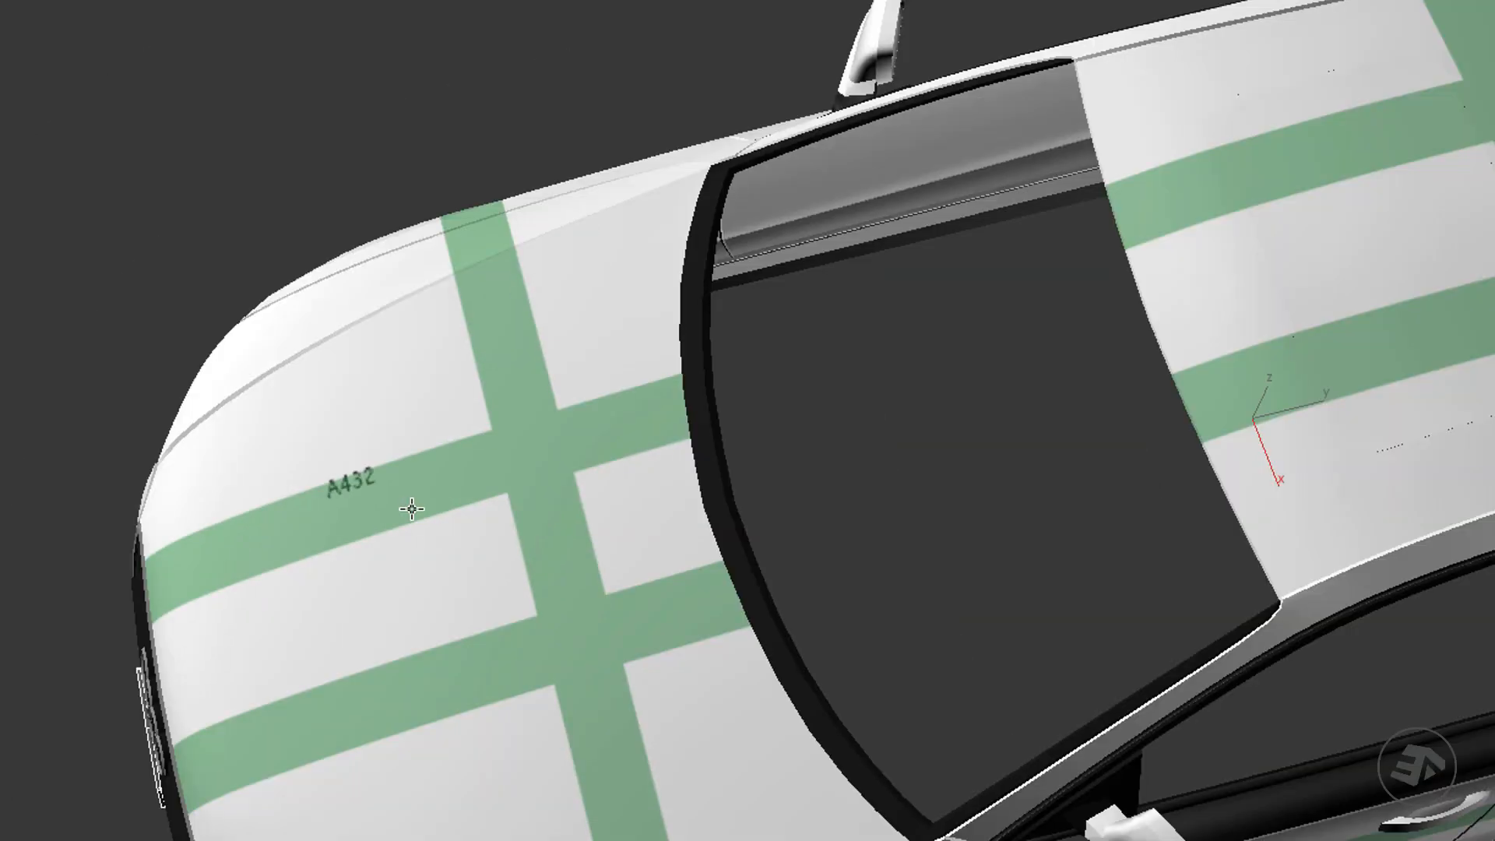
middle_click_drag(390, 651, 241, 574, "alt")
scroll(241, 574, "down", 2)
scroll(434, 509, "down", 3)
middle_click_drag(307, 639, 490, 479, "alt")
middle_click_drag(178, 573, 677, 472)
middle_click_drag(514, 518, 810, 471, "alt")
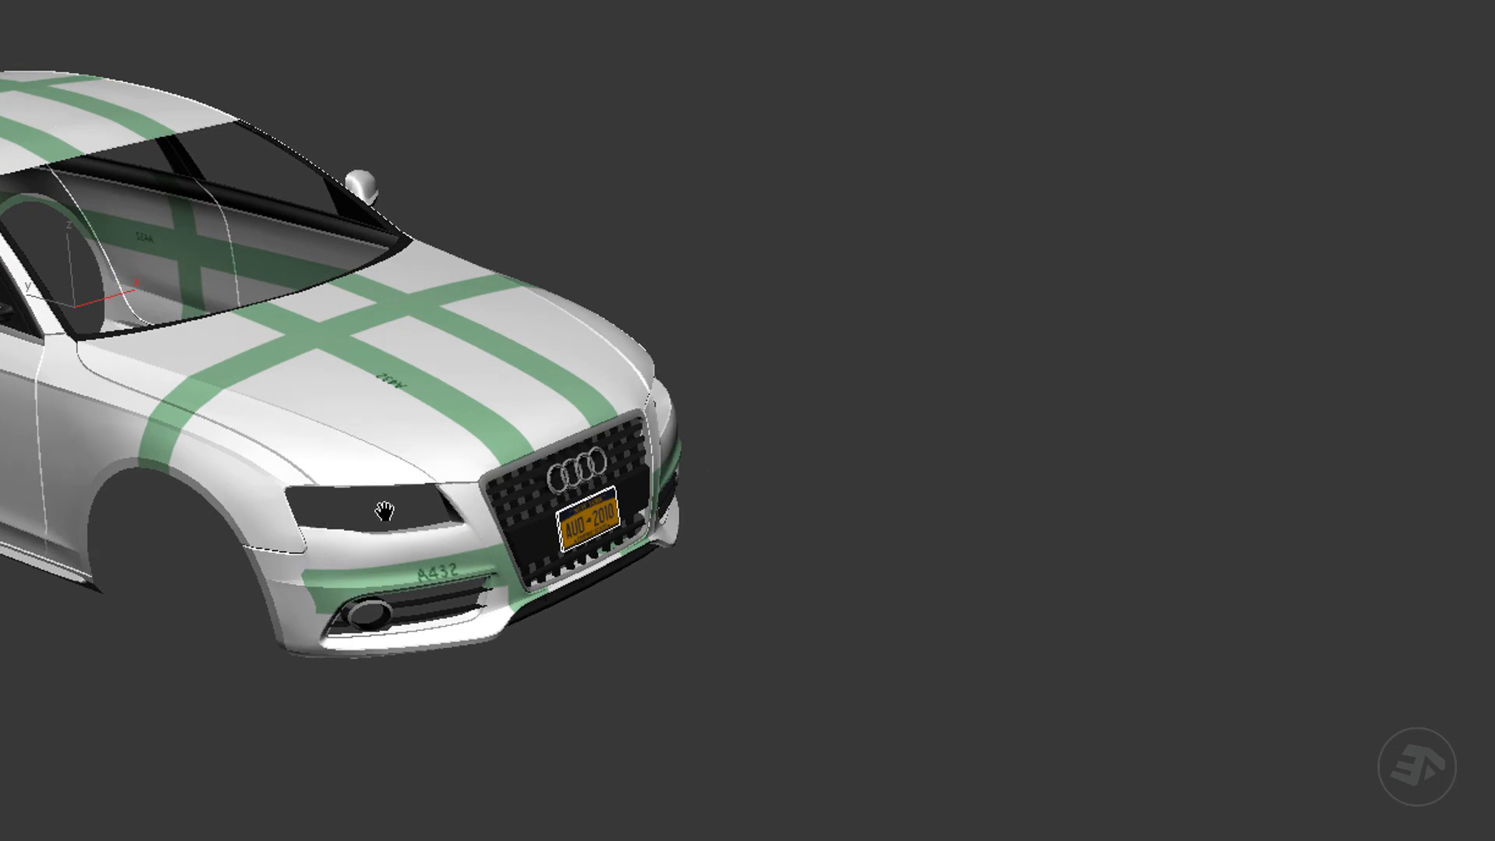
middle_click_drag(384, 511, 972, 510)
middle_click_drag(677, 510, 1116, 493, "alt")
middle_click_drag(803, 482, 351, 513)
scroll(617, 502, "up", 2)
middle_click_drag(862, 621, 636, 674)
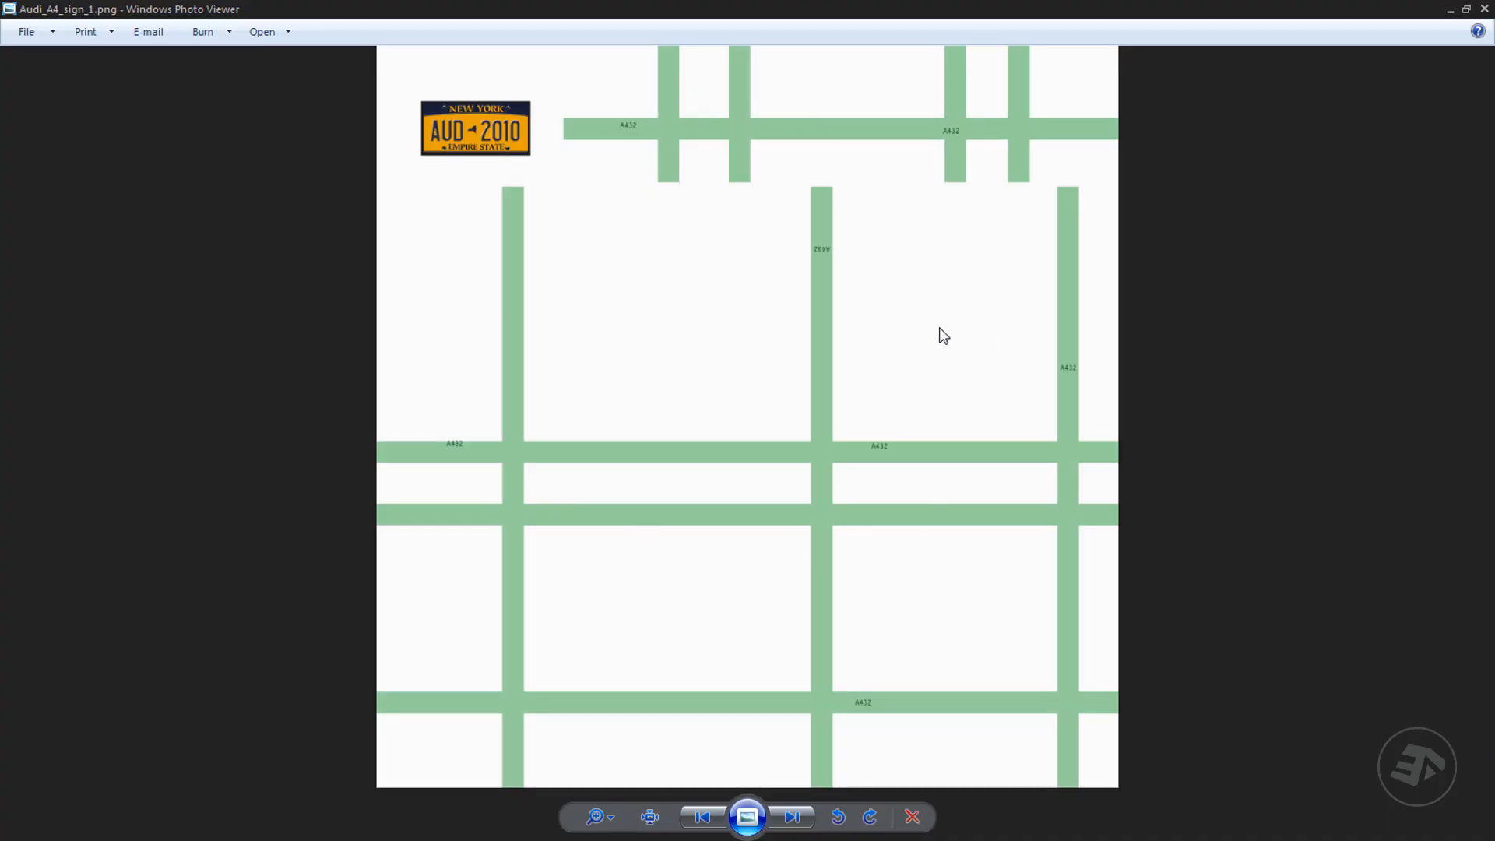
- Switch to Windows Photo Viewer and examine the plate, green stripes and A432 labels in the Audi_A4_sign_1.png texture
scroll(815, 252, "up", 6)
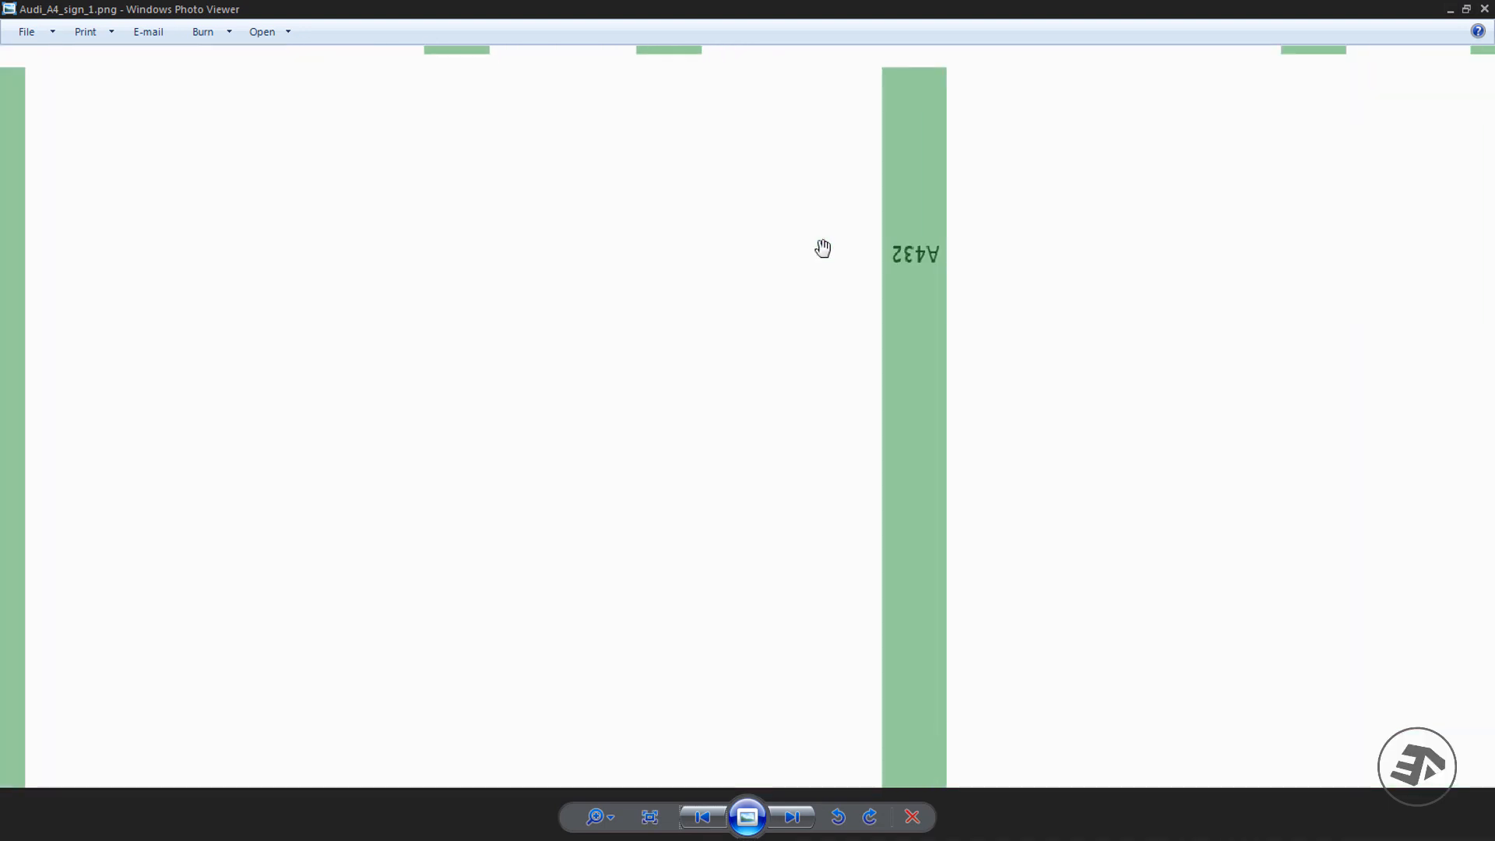
left_click_drag(821, 247, 812, 534)
scroll(761, 436, "down", 3)
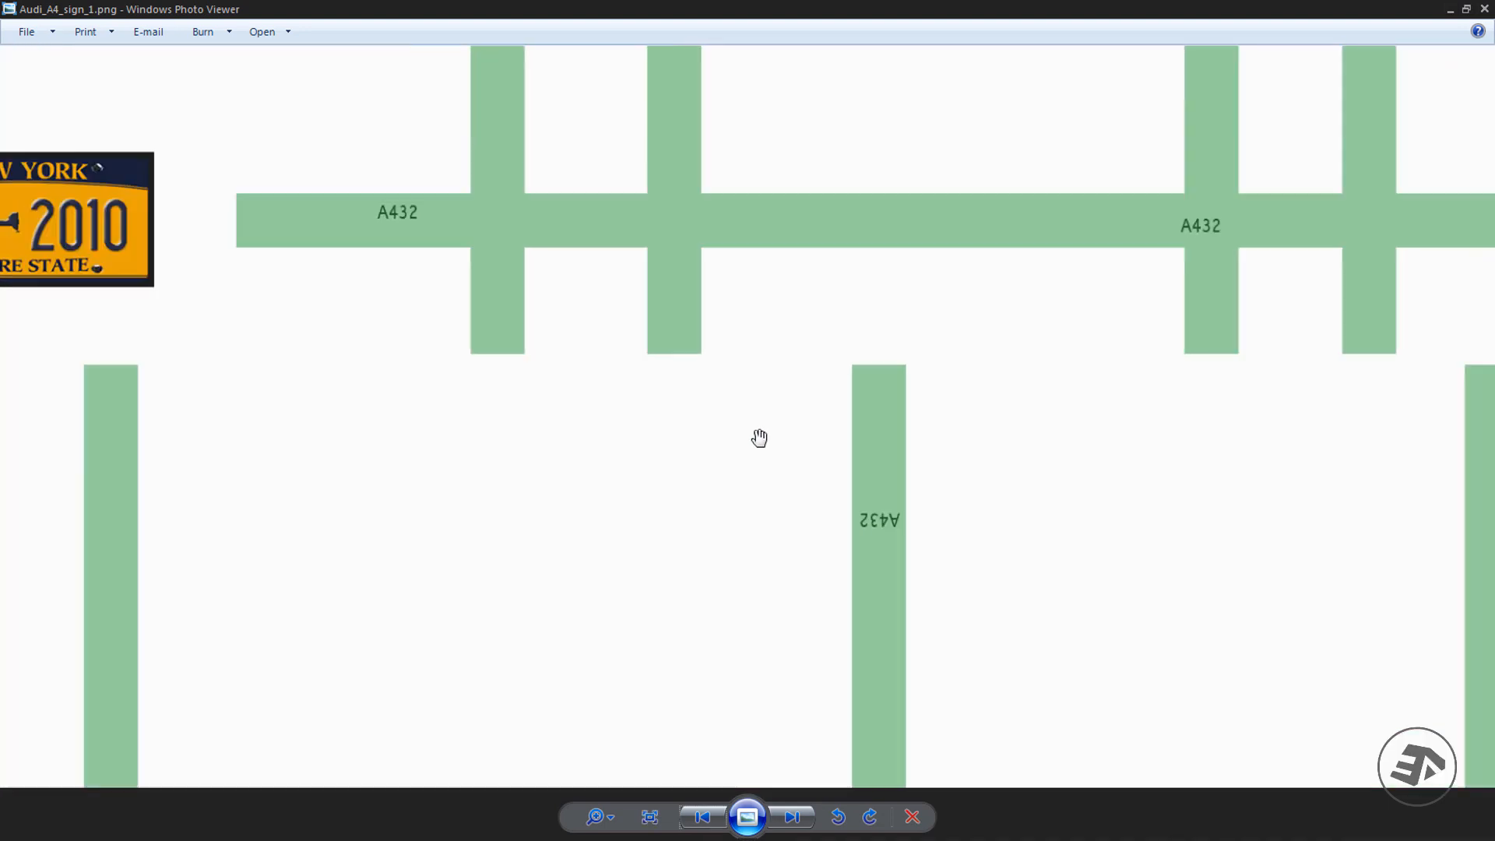
left_click_drag(750, 465, 759, 192)
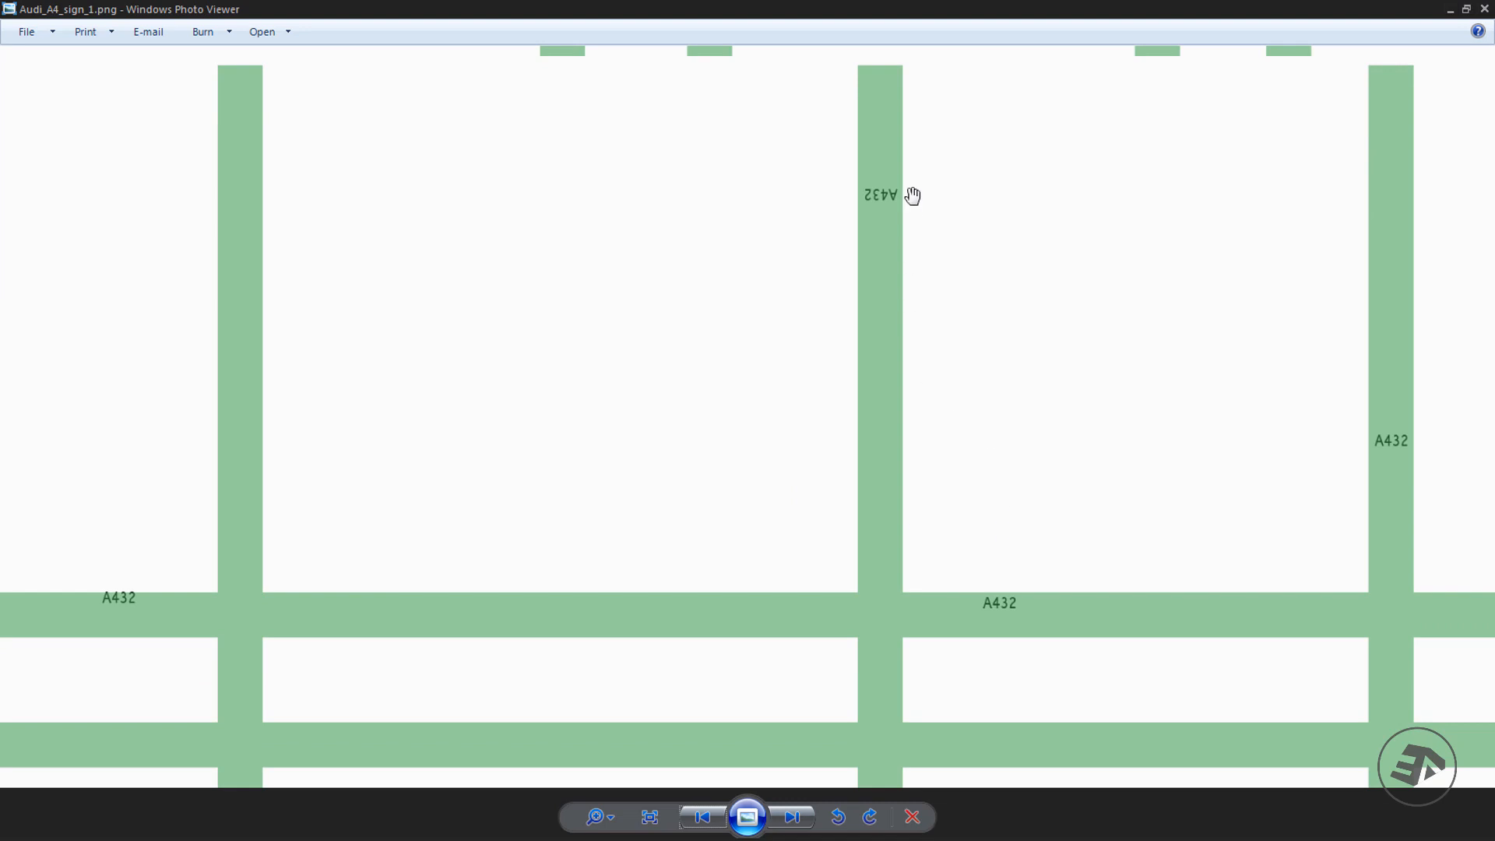
scroll(912, 196, "up", 3)
scroll(954, 340, "down", 3)
scroll(974, 384, "up", 2)
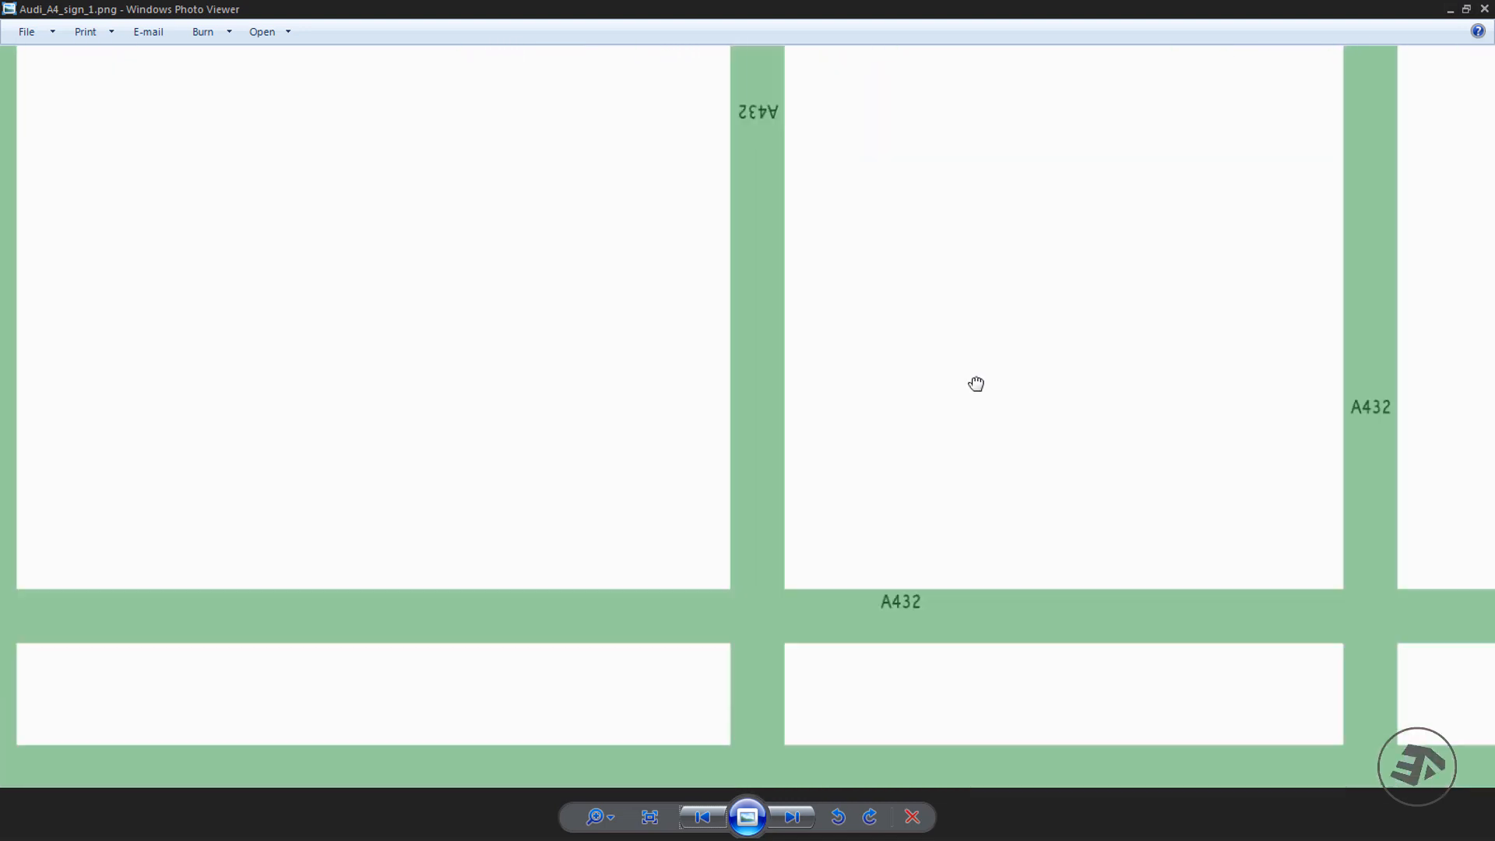
left_click_drag(974, 384, 947, 297)
scroll(978, 311, "down", 2)
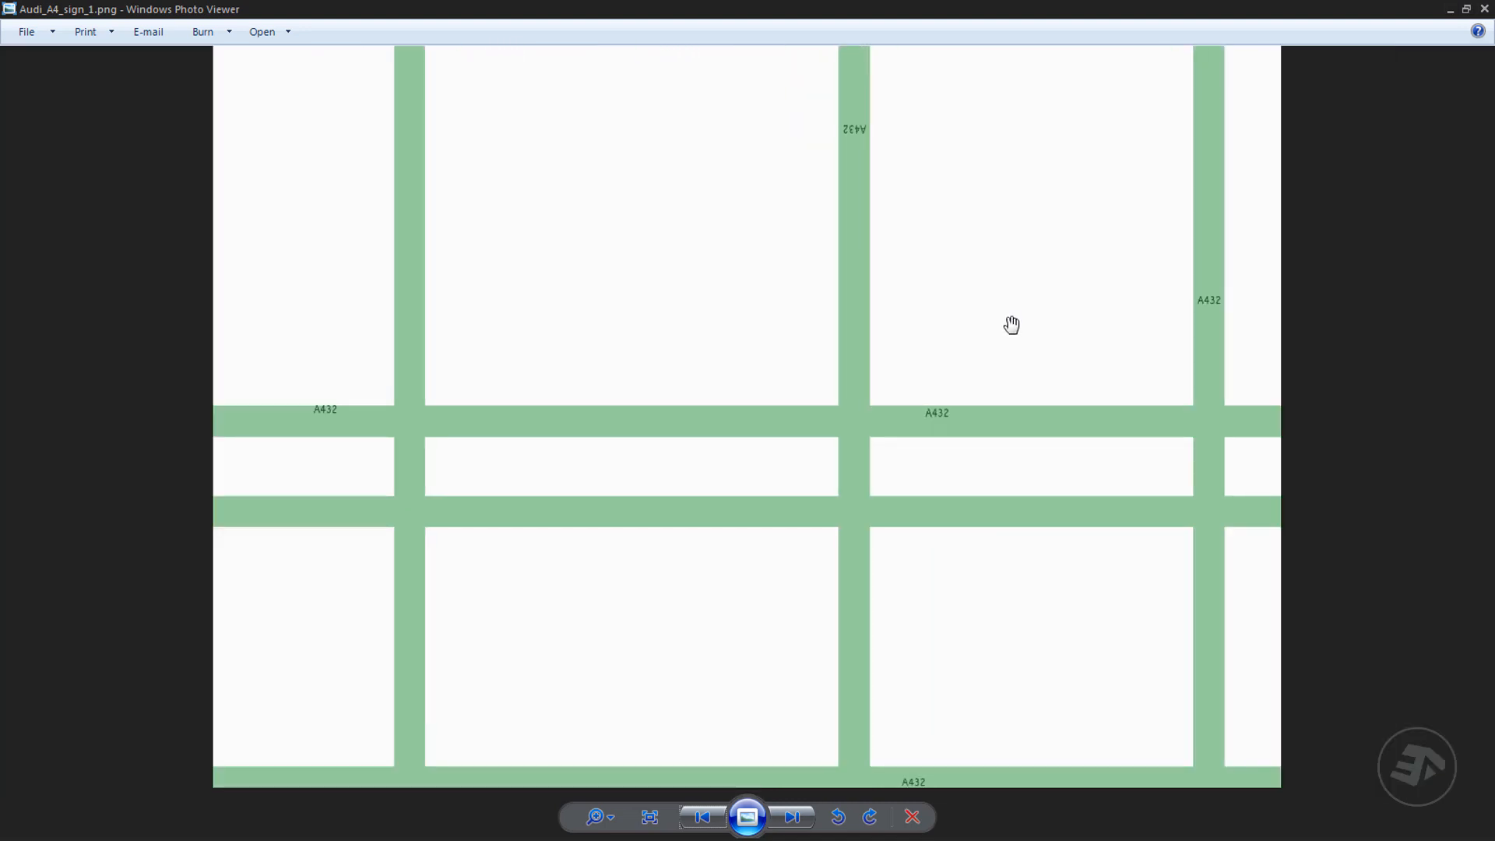
left_click_drag(890, 507, 878, 614)
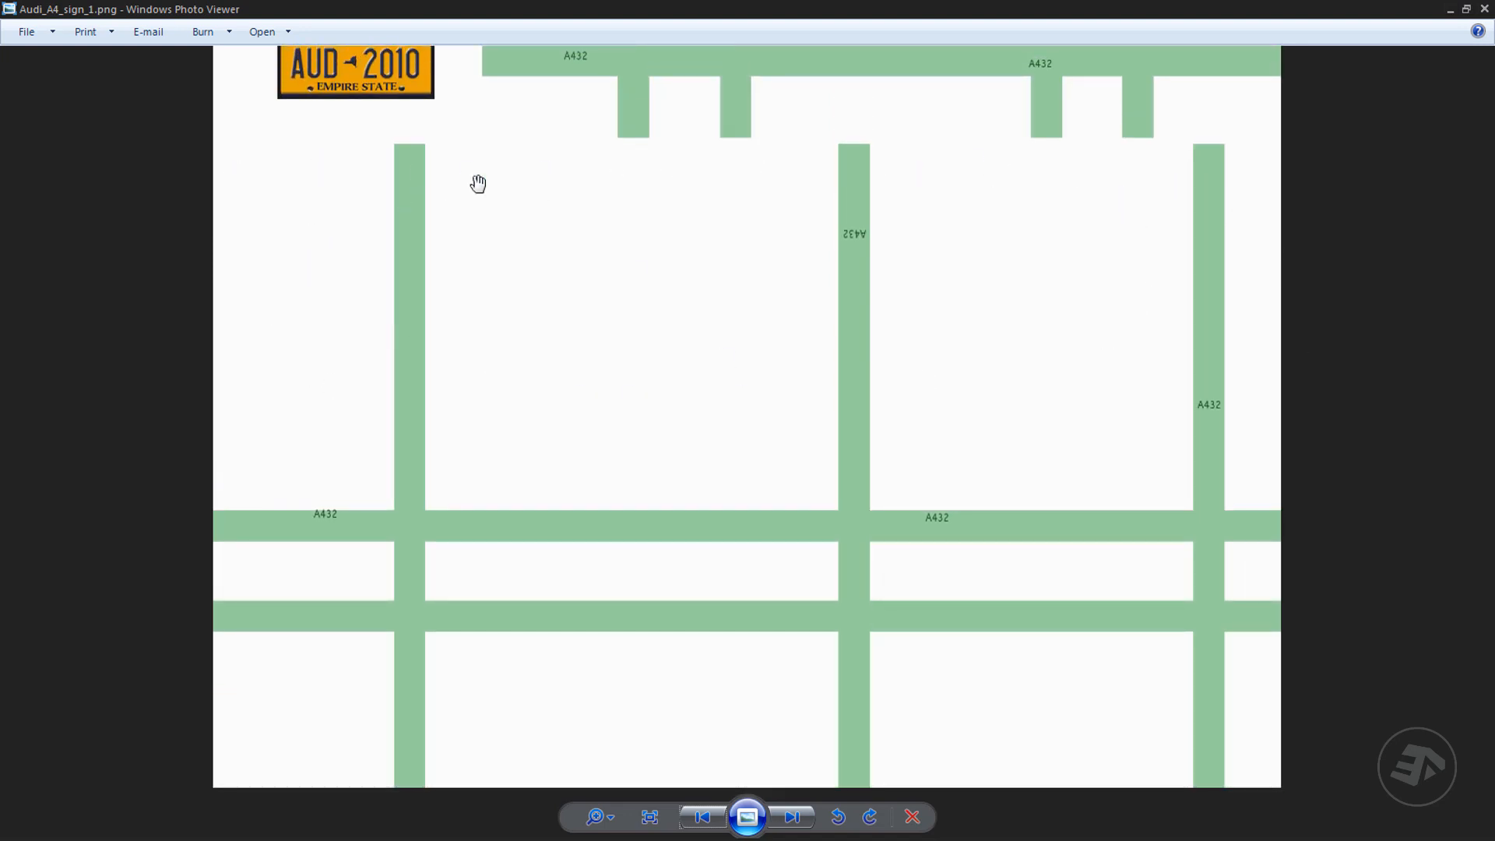
scroll(865, 340, "down", 1)
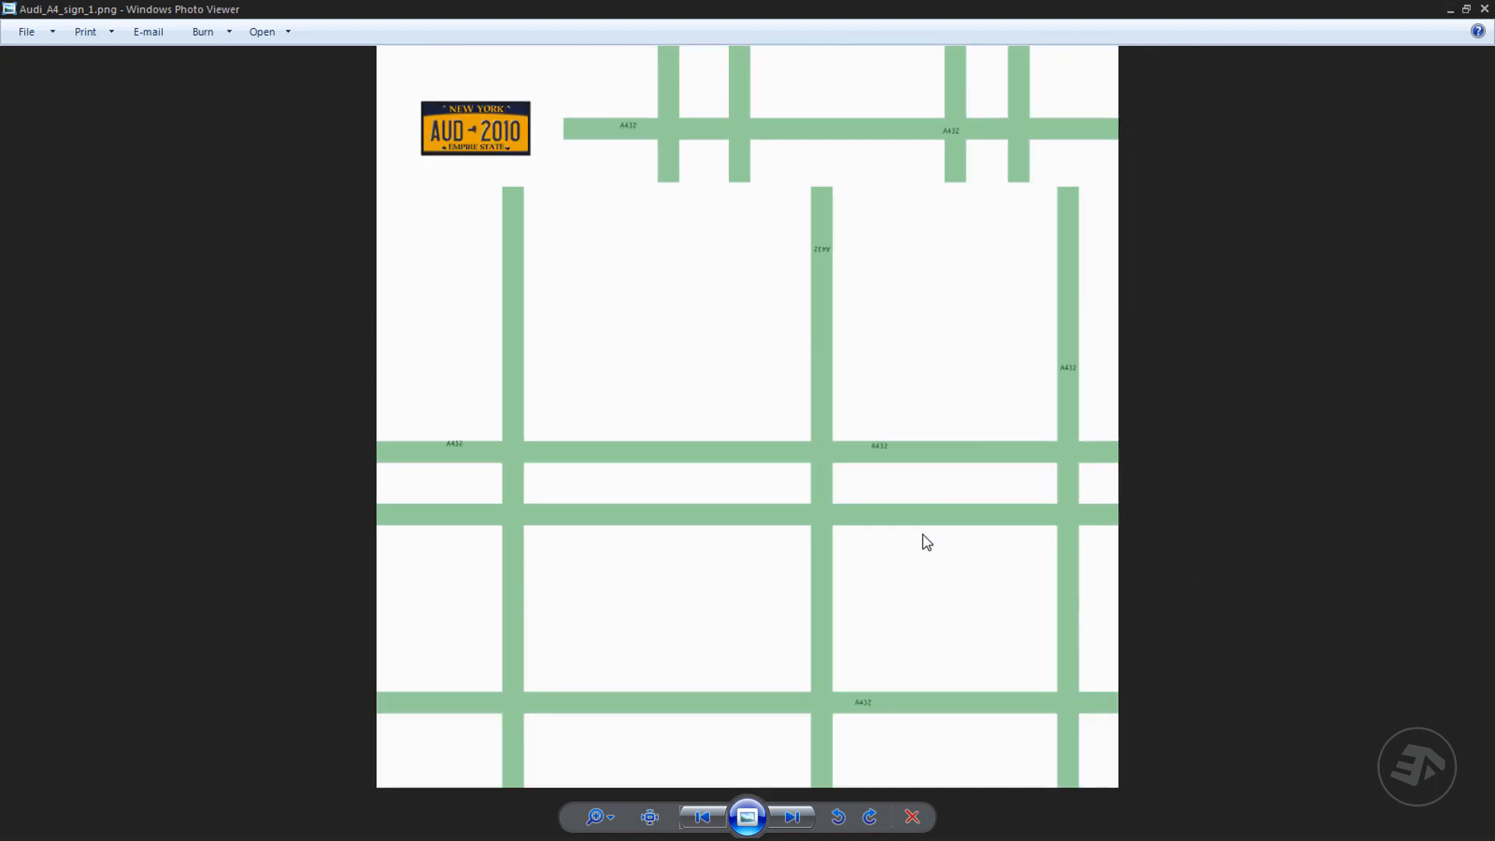
scroll(615, 170, "up", 1)
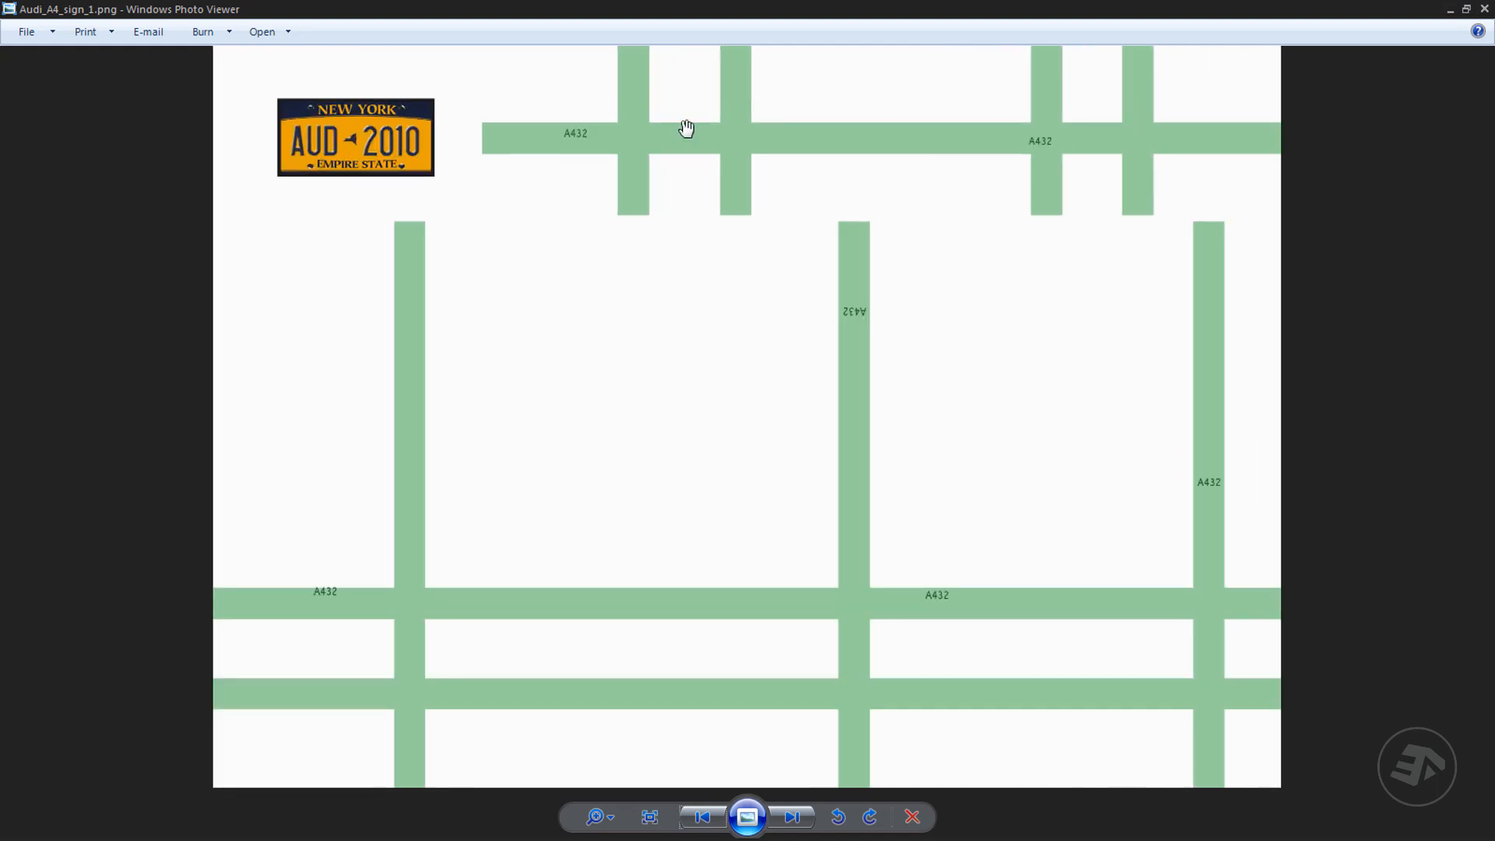
scroll(295, 120, "up", 2)
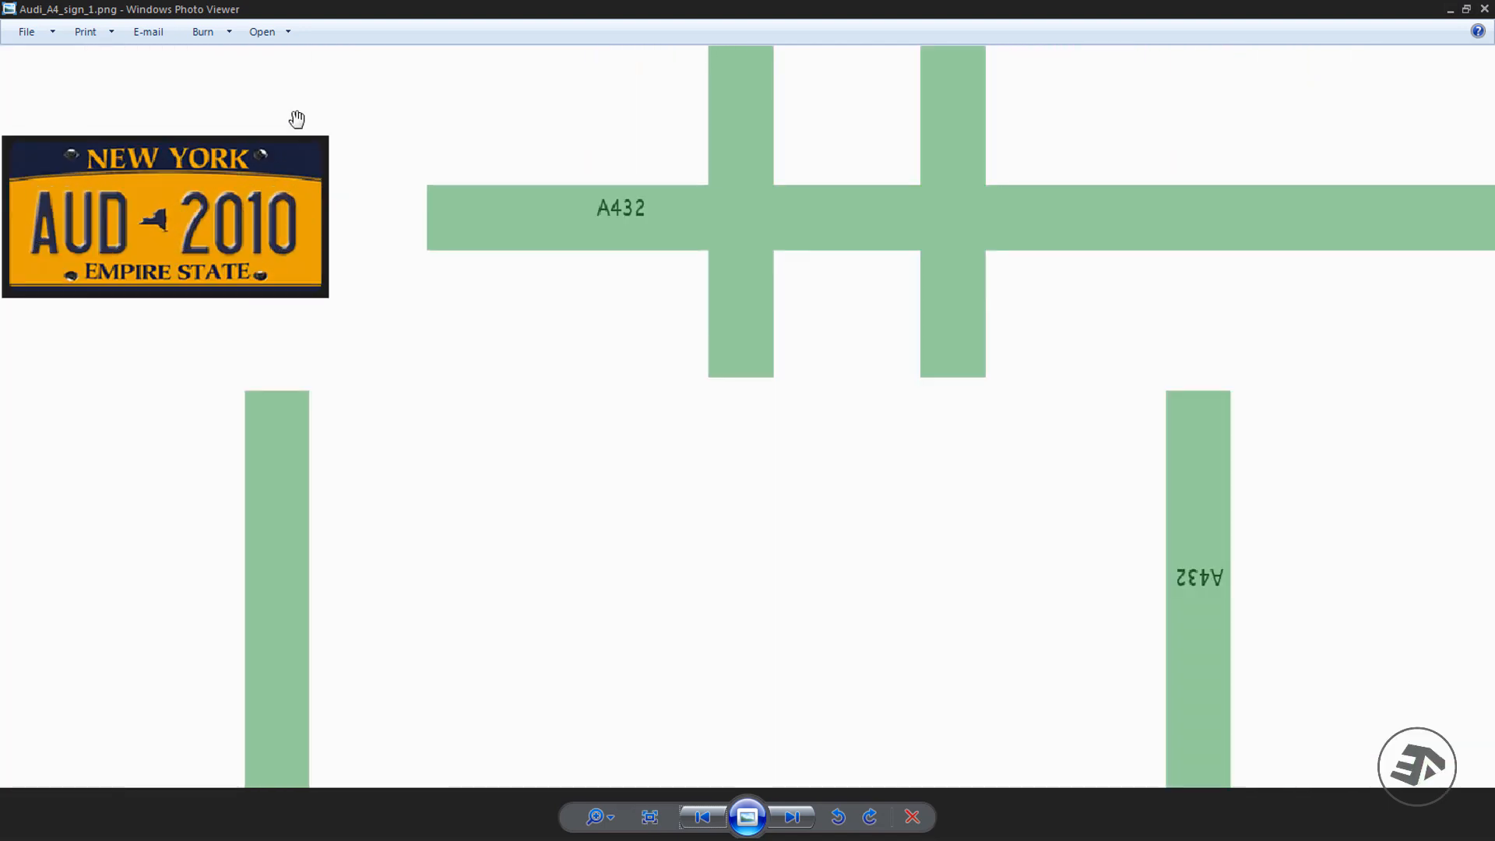
scroll(300, 125, "down", 2)
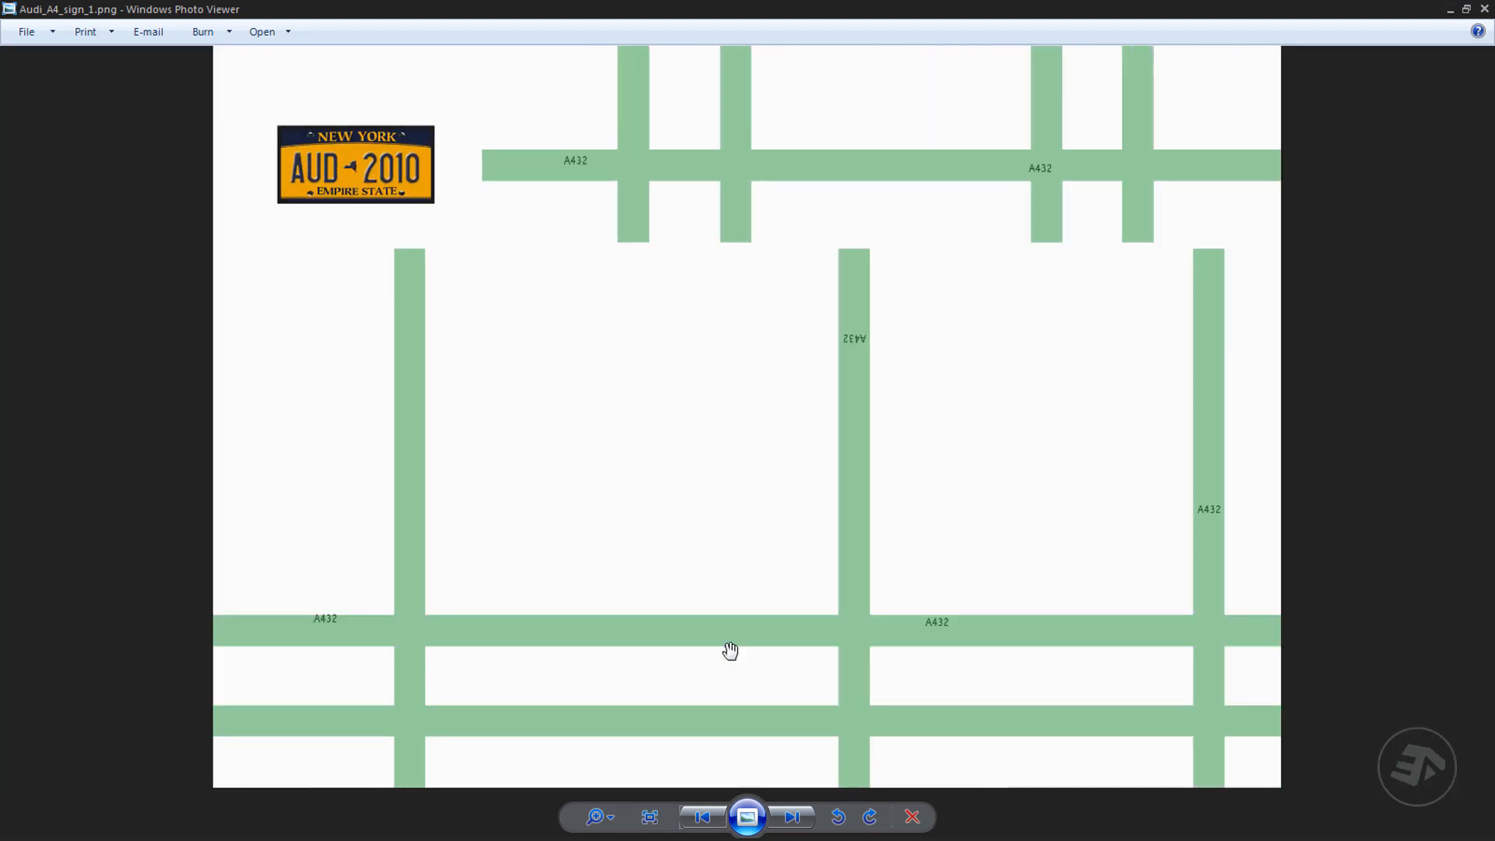
- Show the UV template audi_a4_templete.png, examine its unwrapped body panels, and advance to the following image
left_click(794, 818)
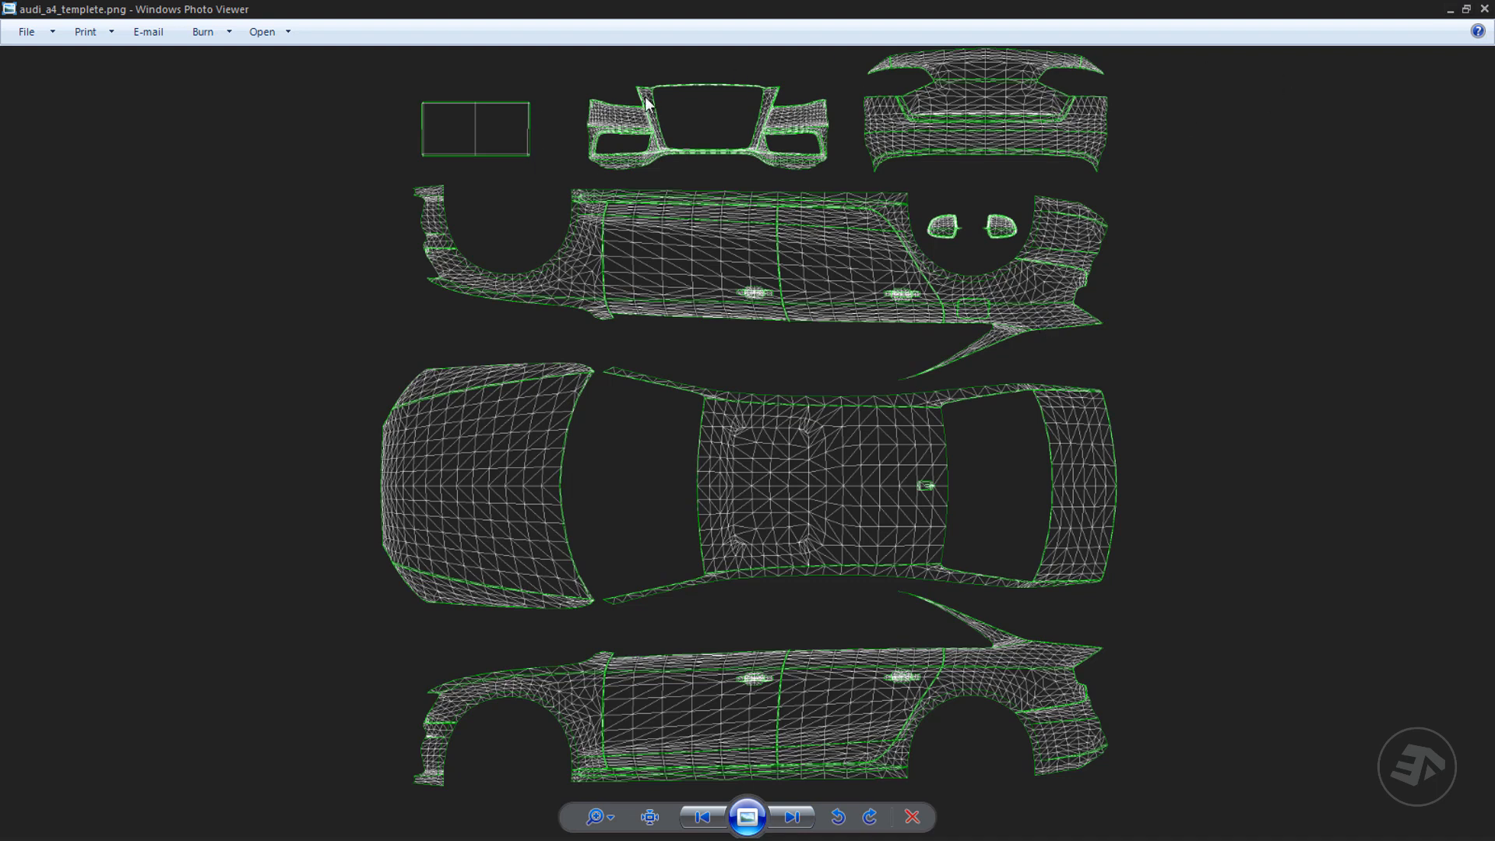
scroll(474, 334, "up", 3)
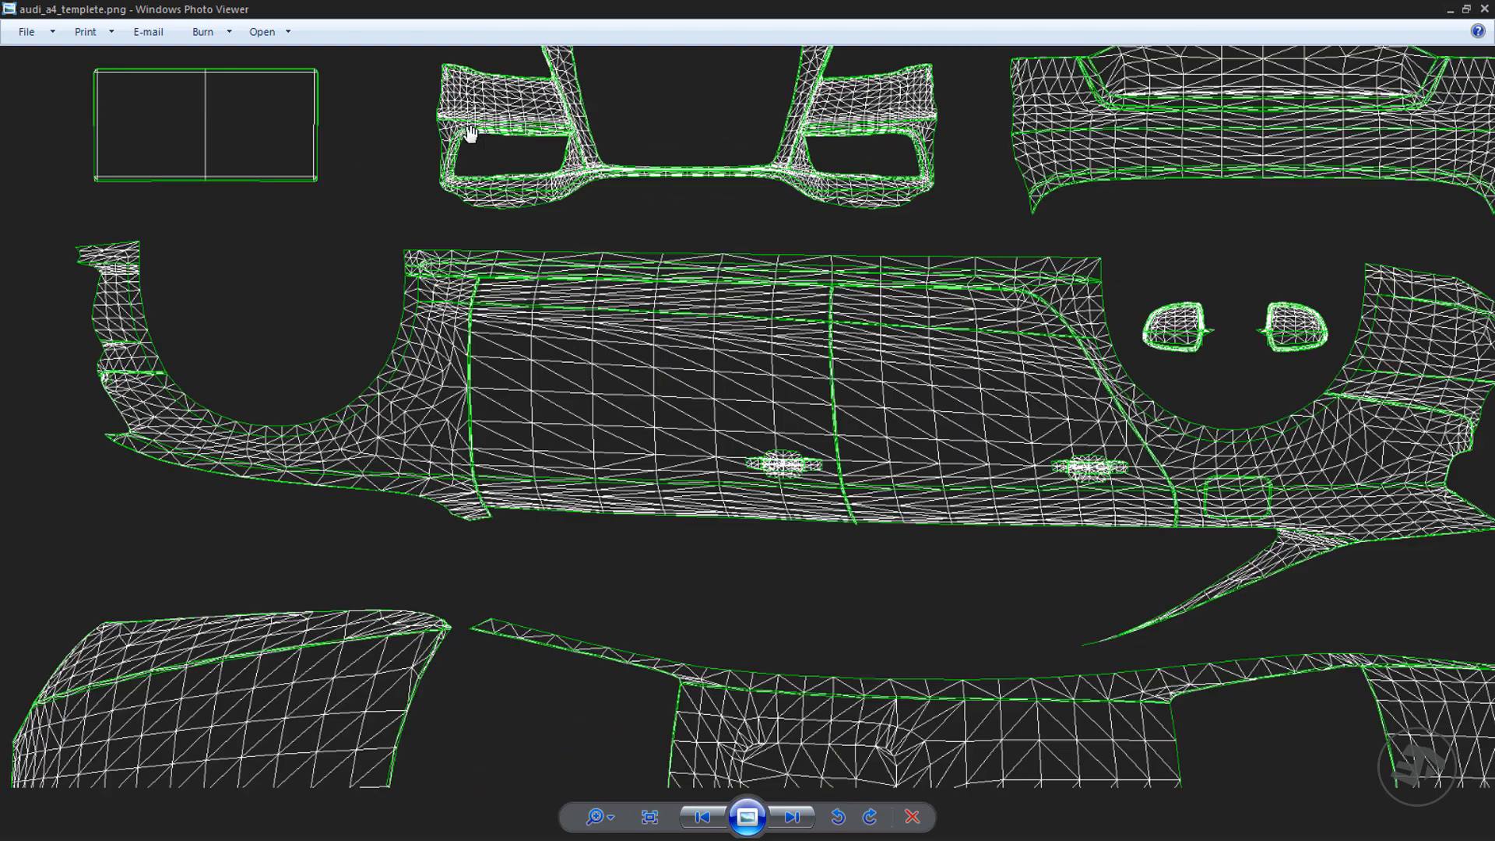
scroll(768, 319, "down", 1)
left_click_drag(887, 497, 826, 163)
scroll(760, 523, "down", 2)
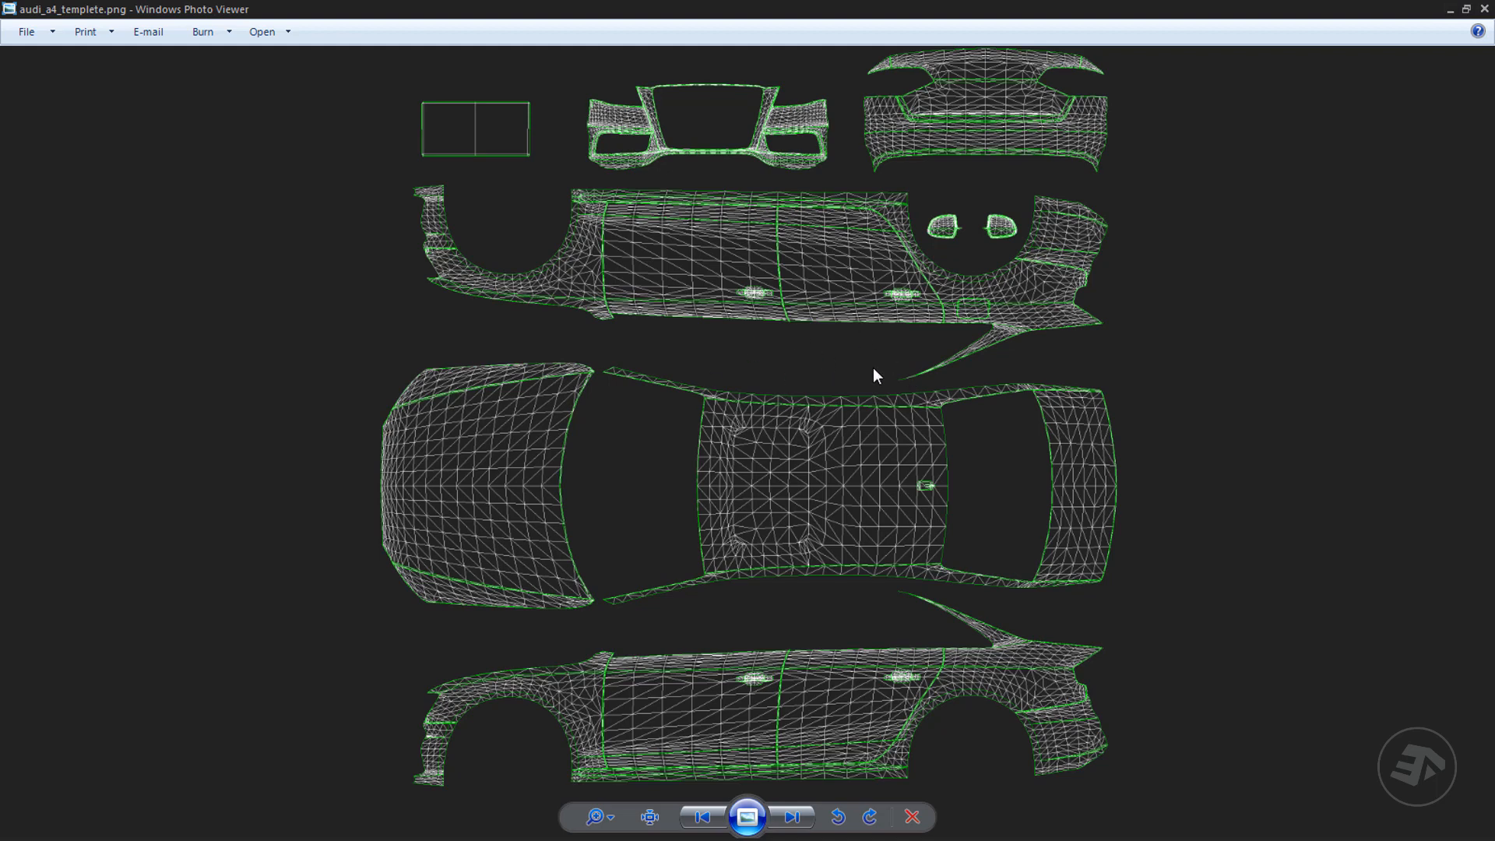
key("Right")
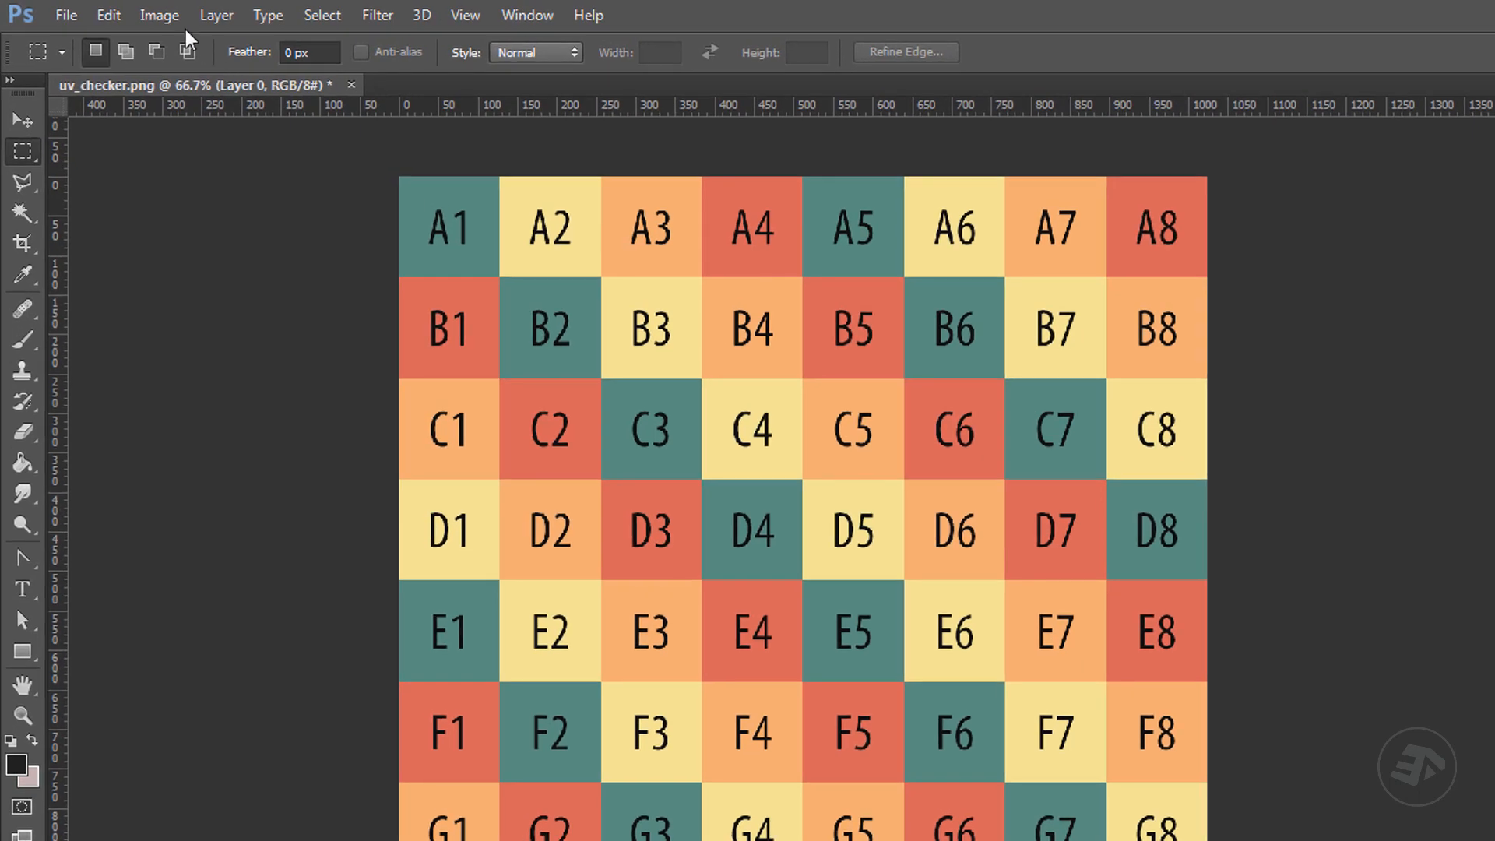
- Resize the uv_checker.png image to 512 × 512 pixels
left_click(154, 16)
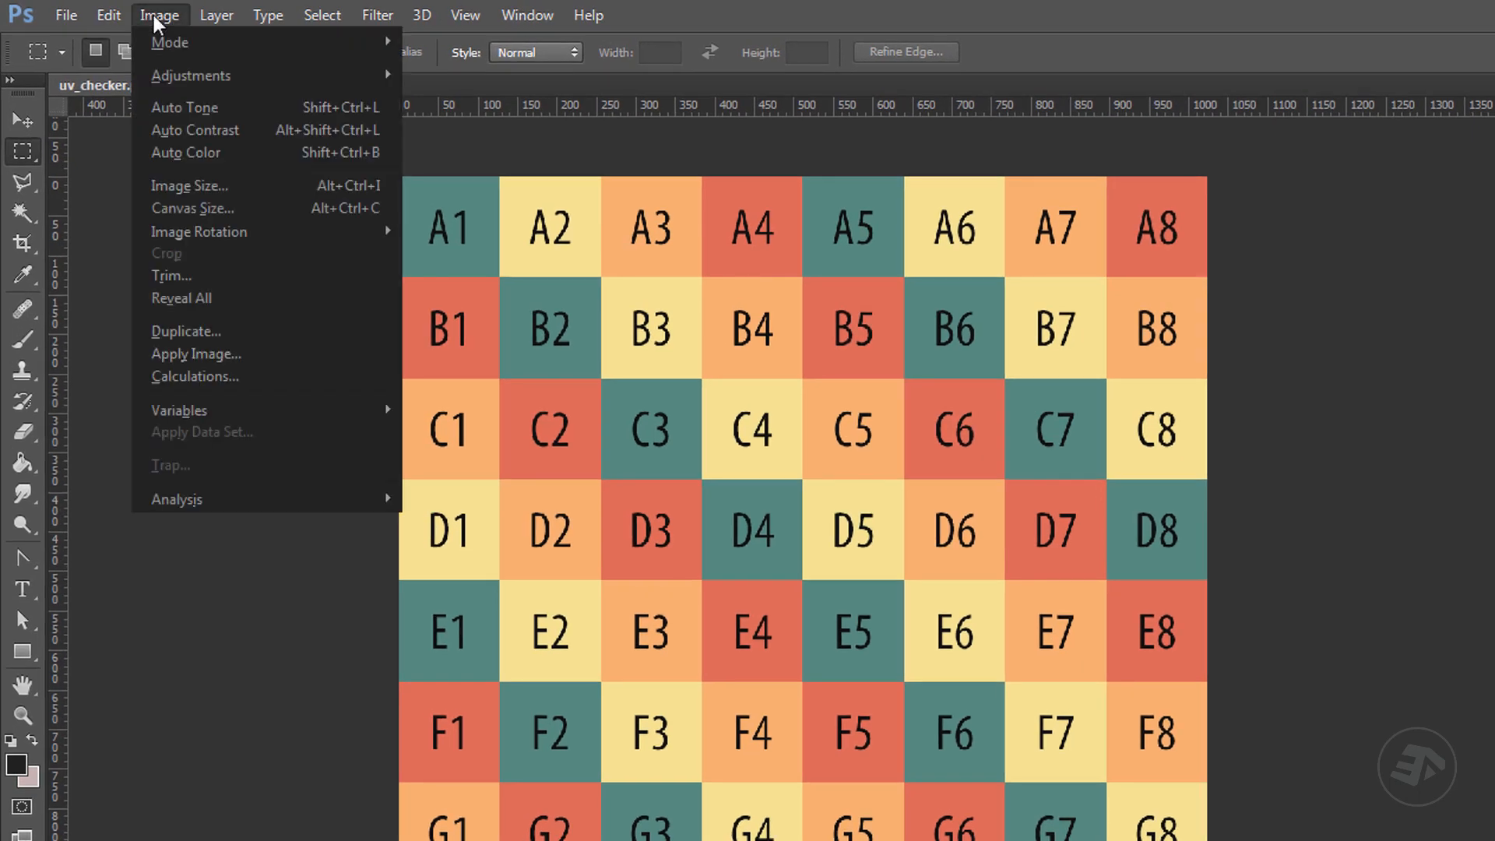
left_click(220, 186)
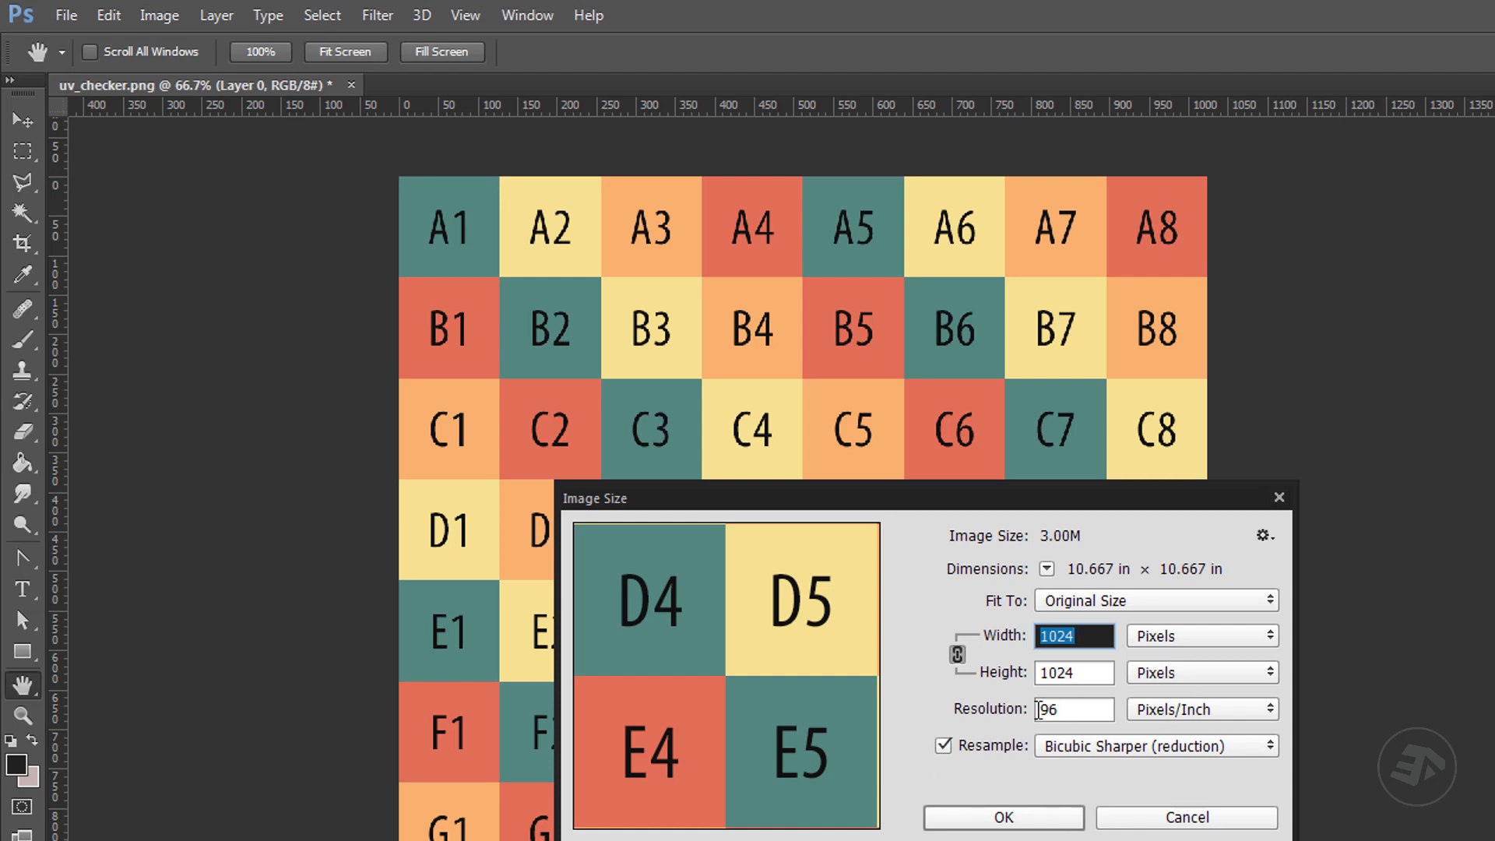
type("512")
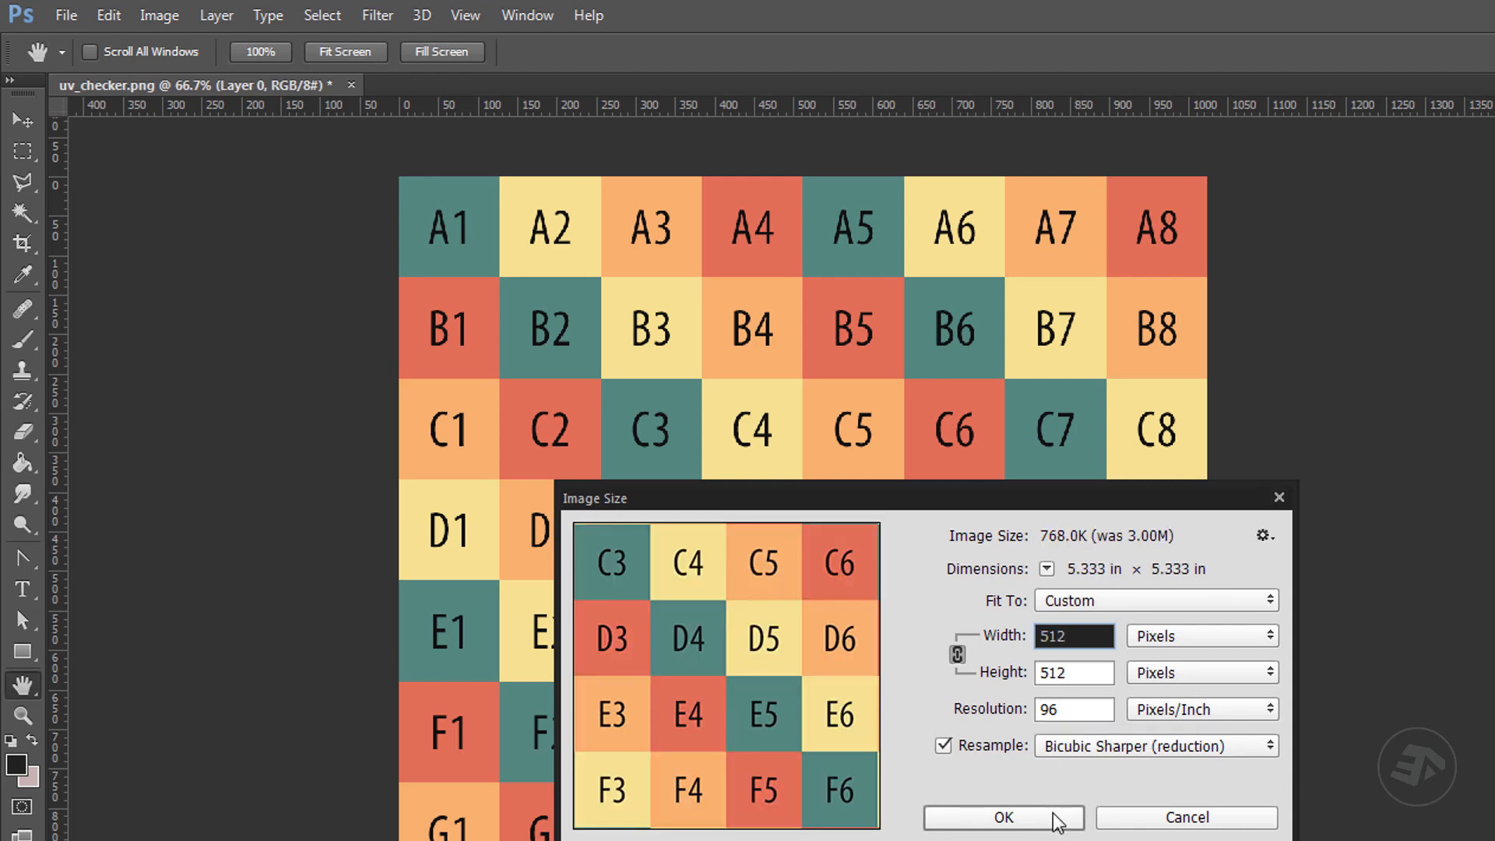
left_click(1050, 822)
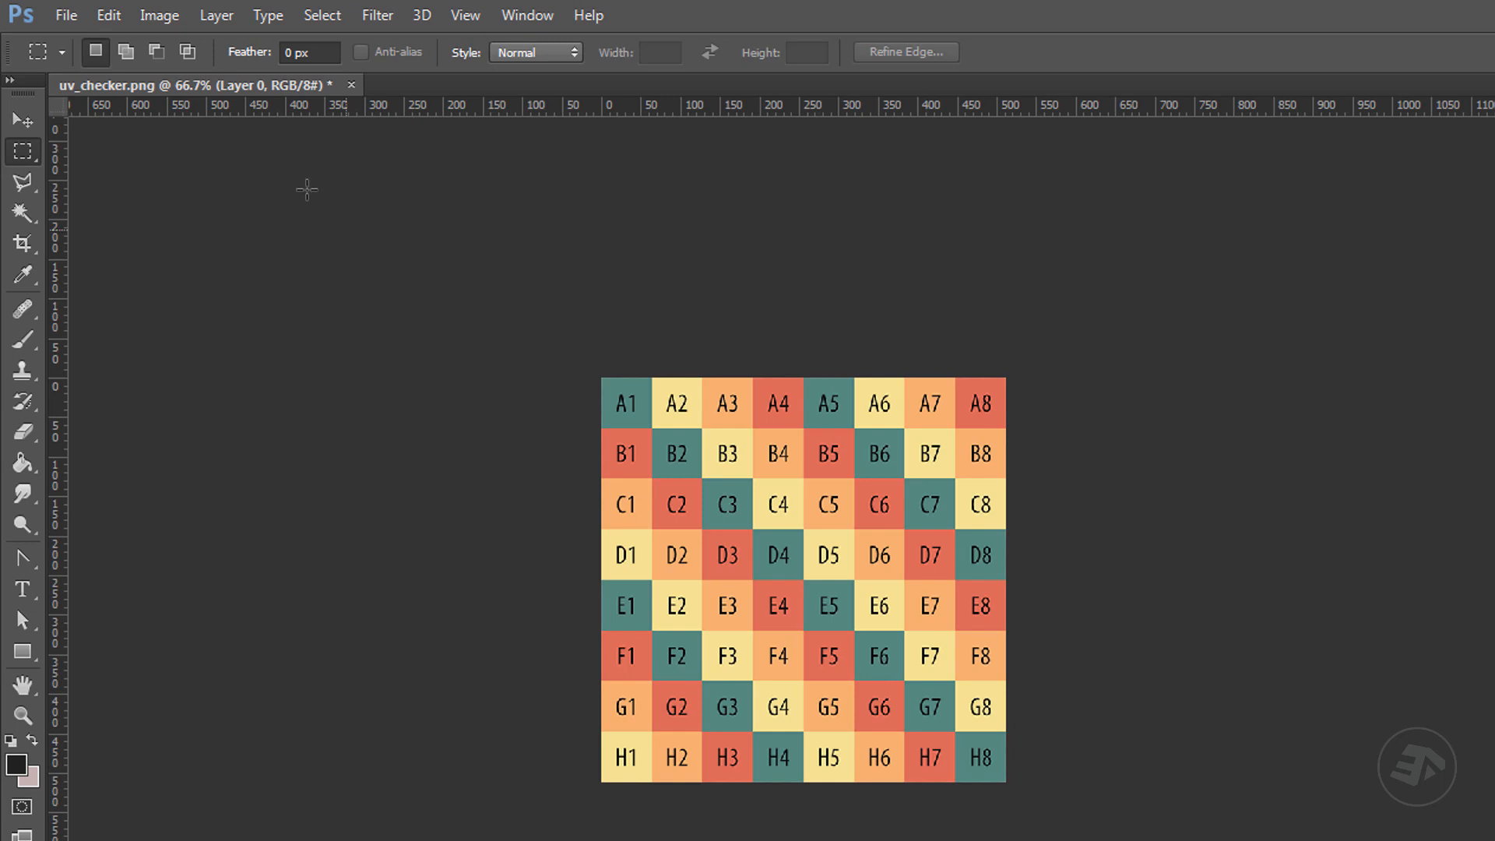
- Define the resized checker image as a pattern named uv_checker.png
left_click(109, 16)
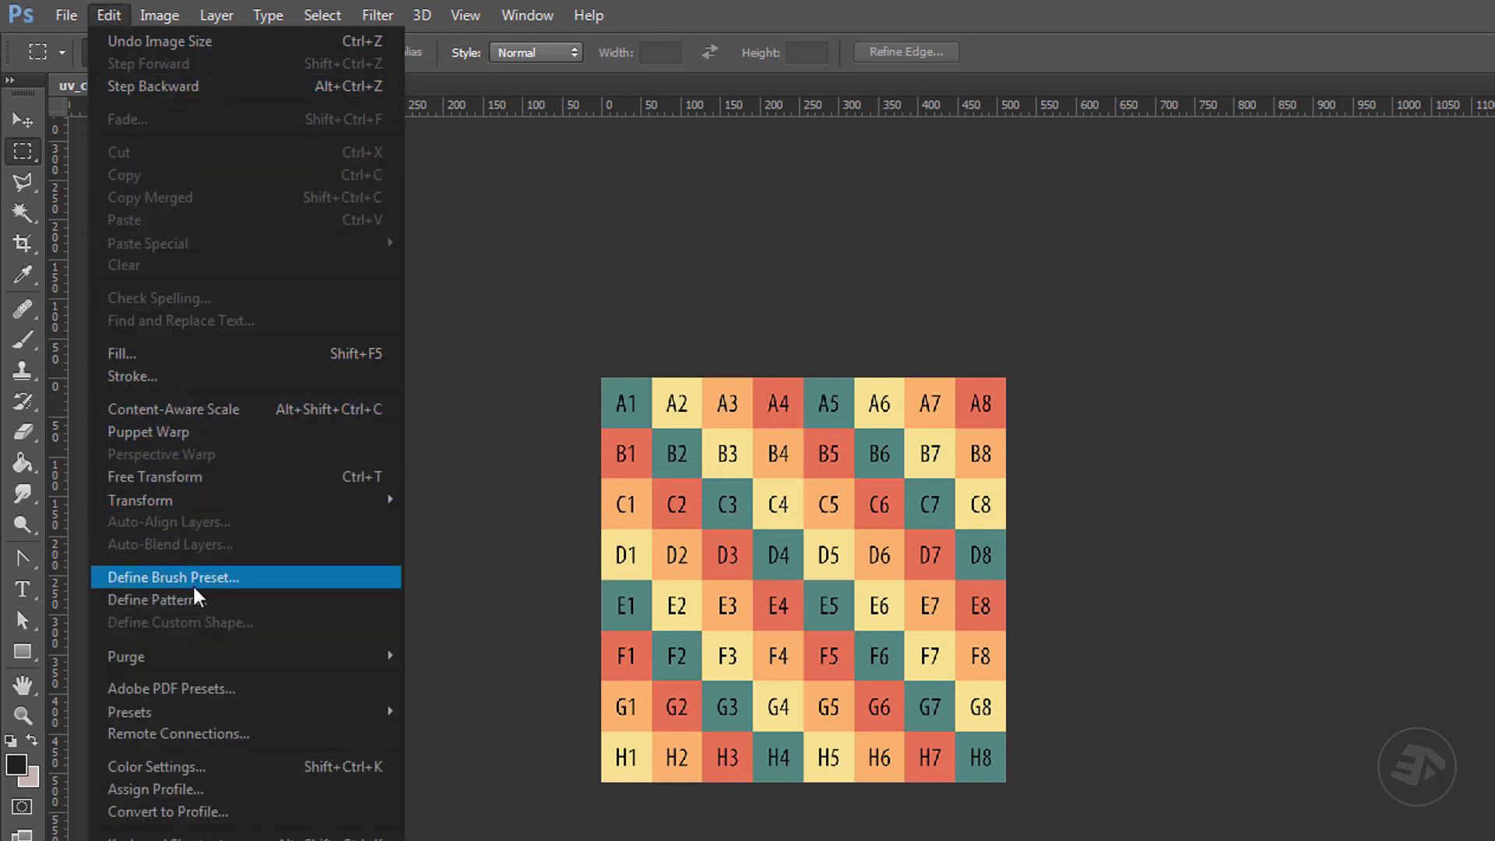
left_click(152, 599)
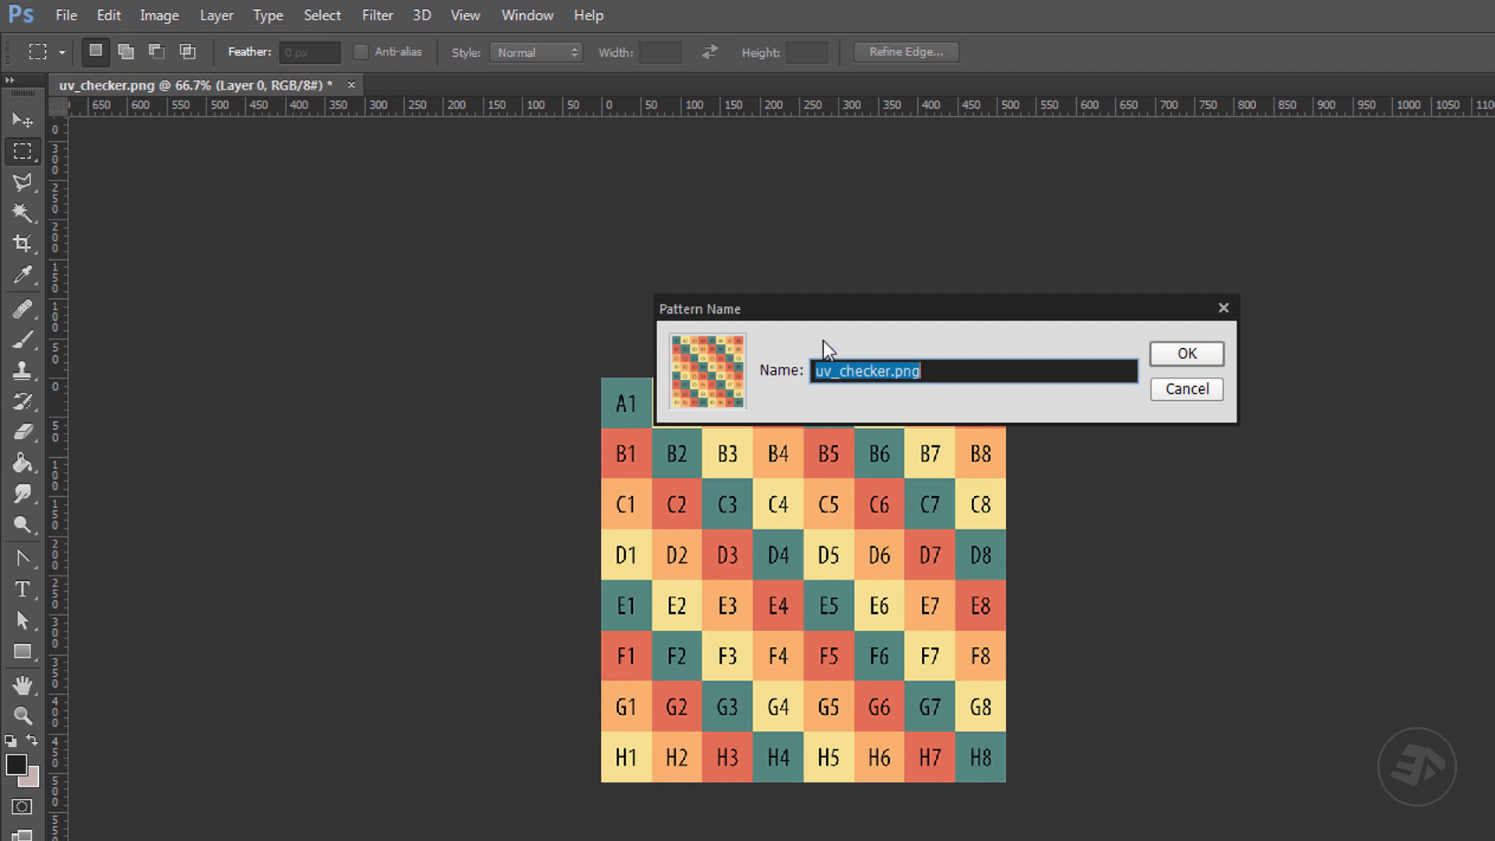
left_click(1196, 356)
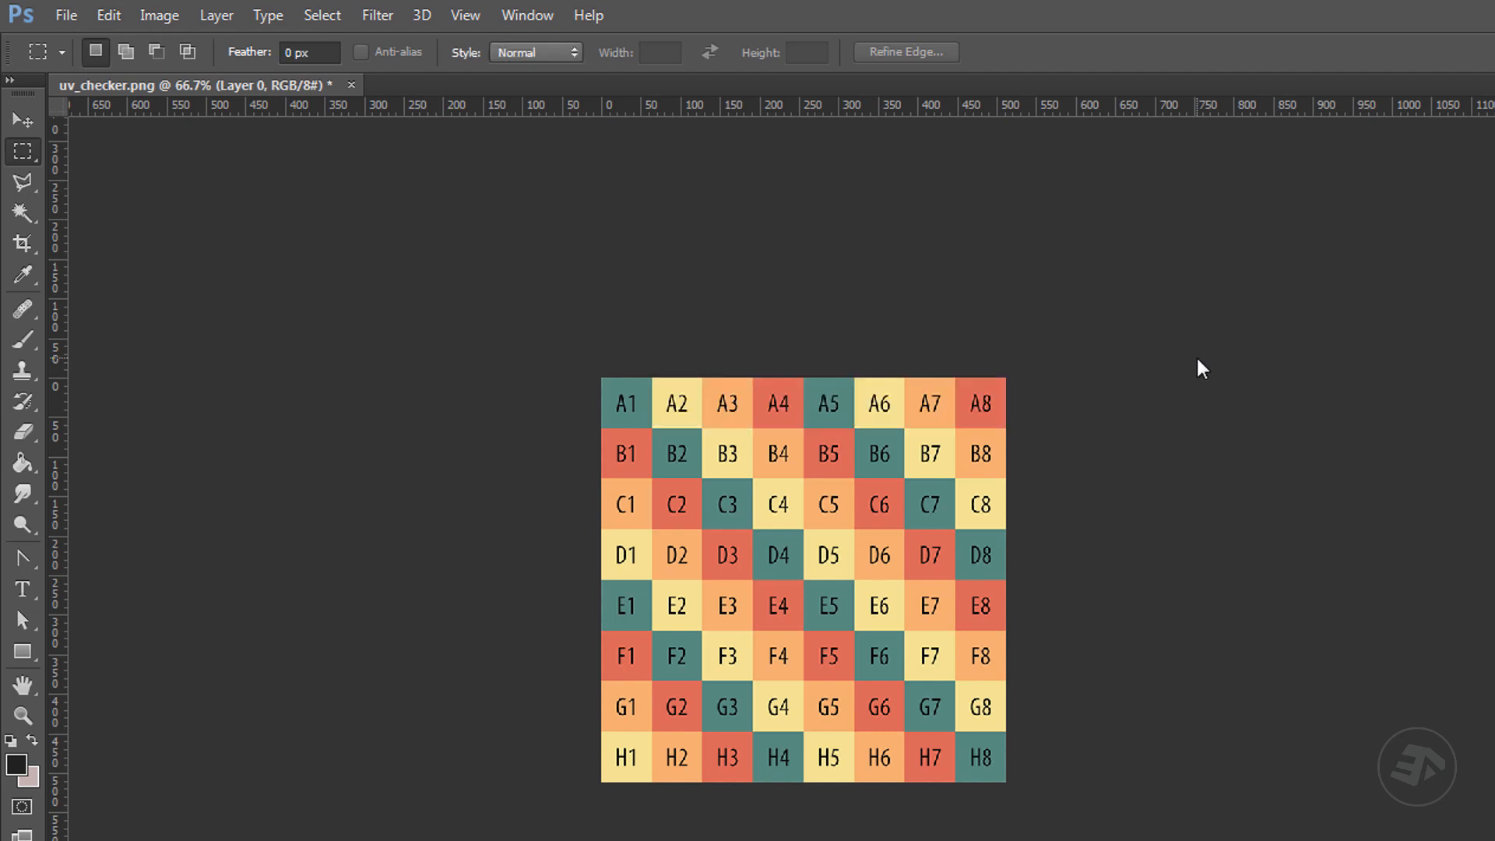
- Create a new 2048 × 2048 pixel document with transparent background named uv_checker_2k
key("ctrl+n")
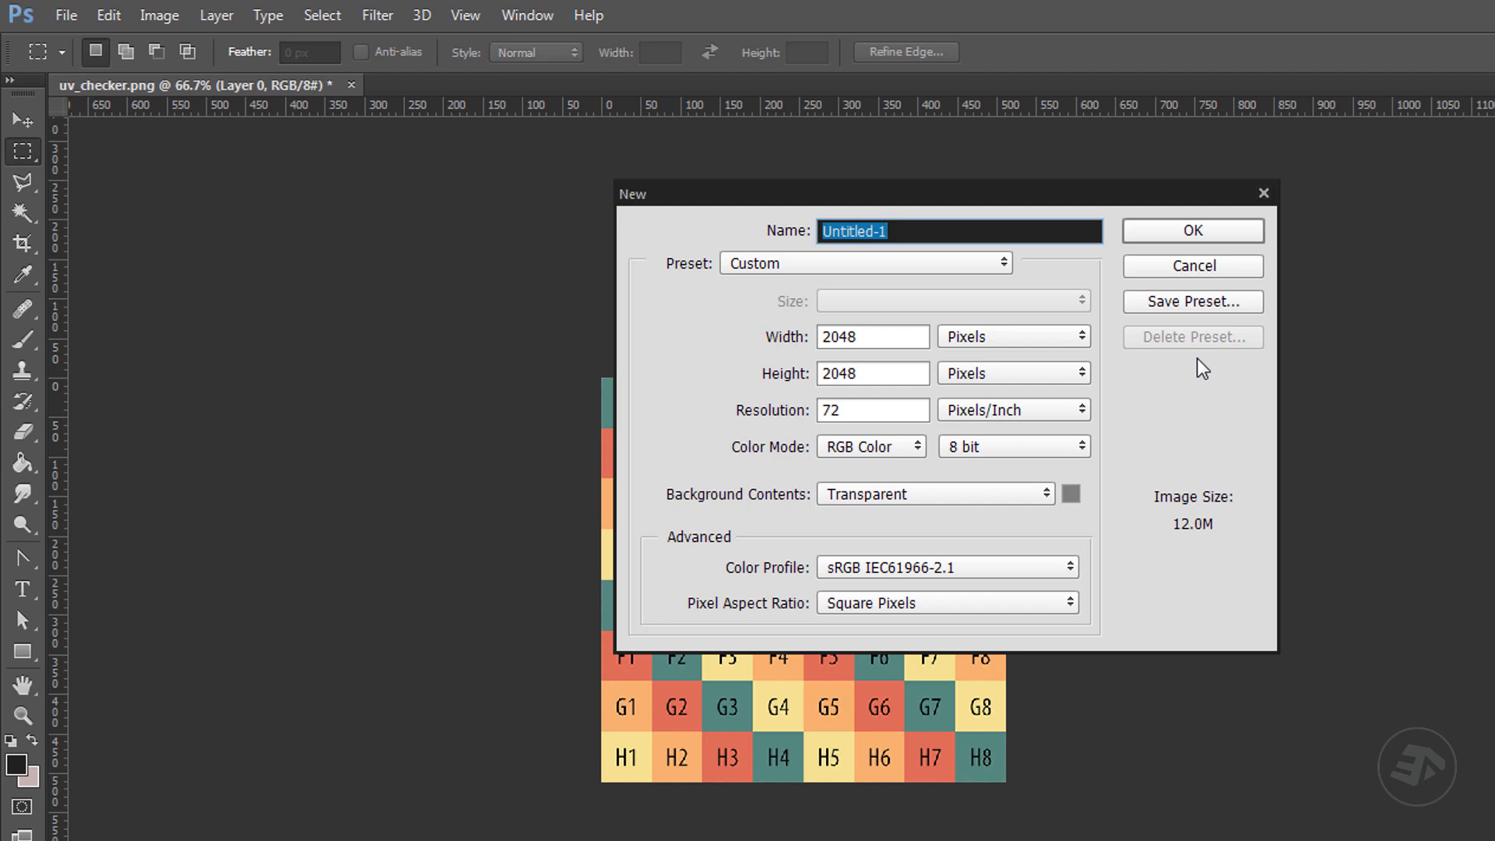
type("uv_checke")
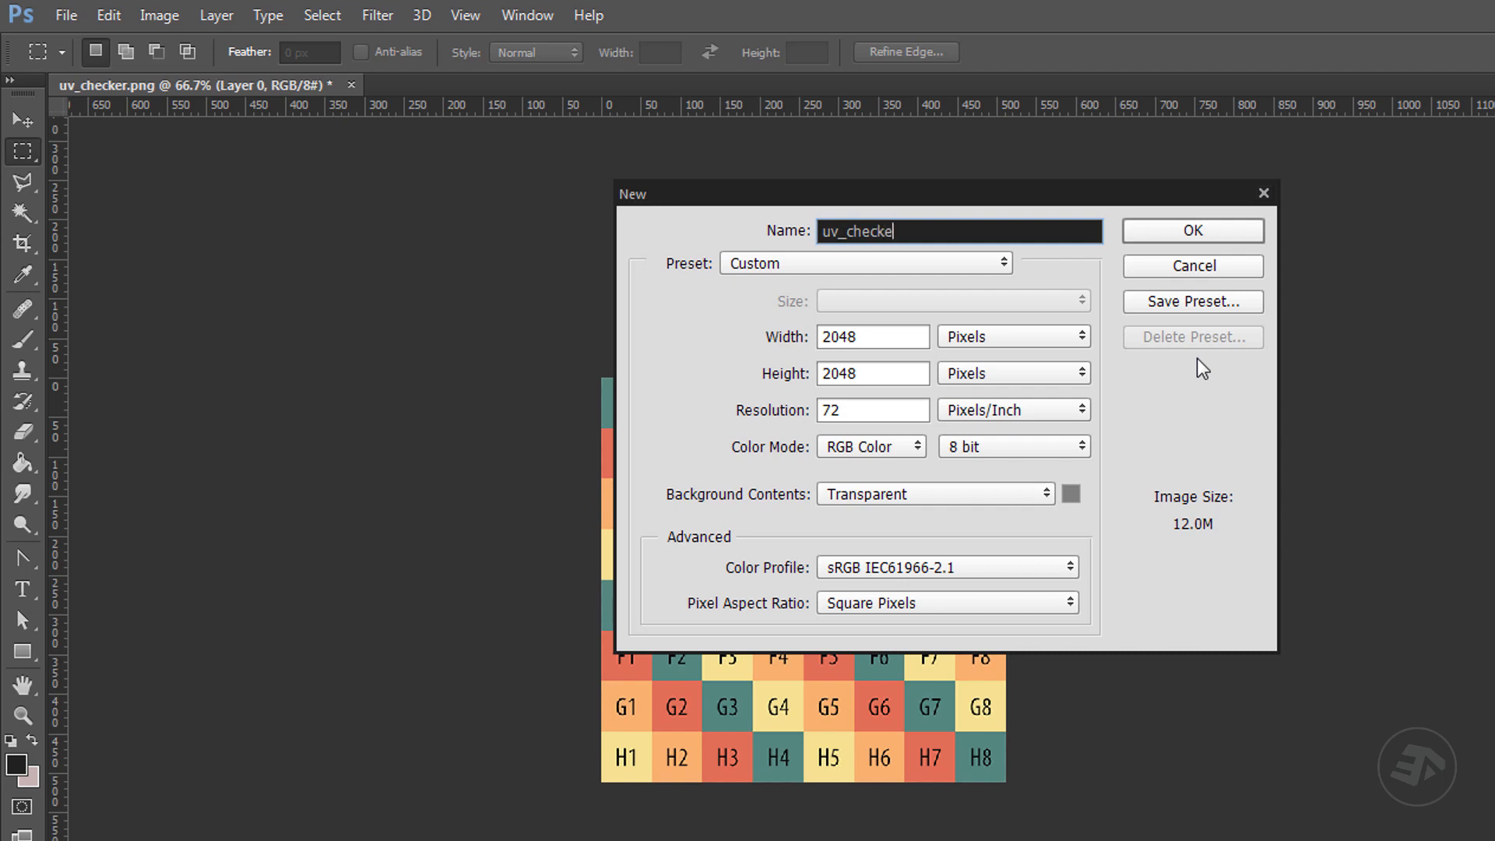
type("r_2k")
left_click(1212, 230)
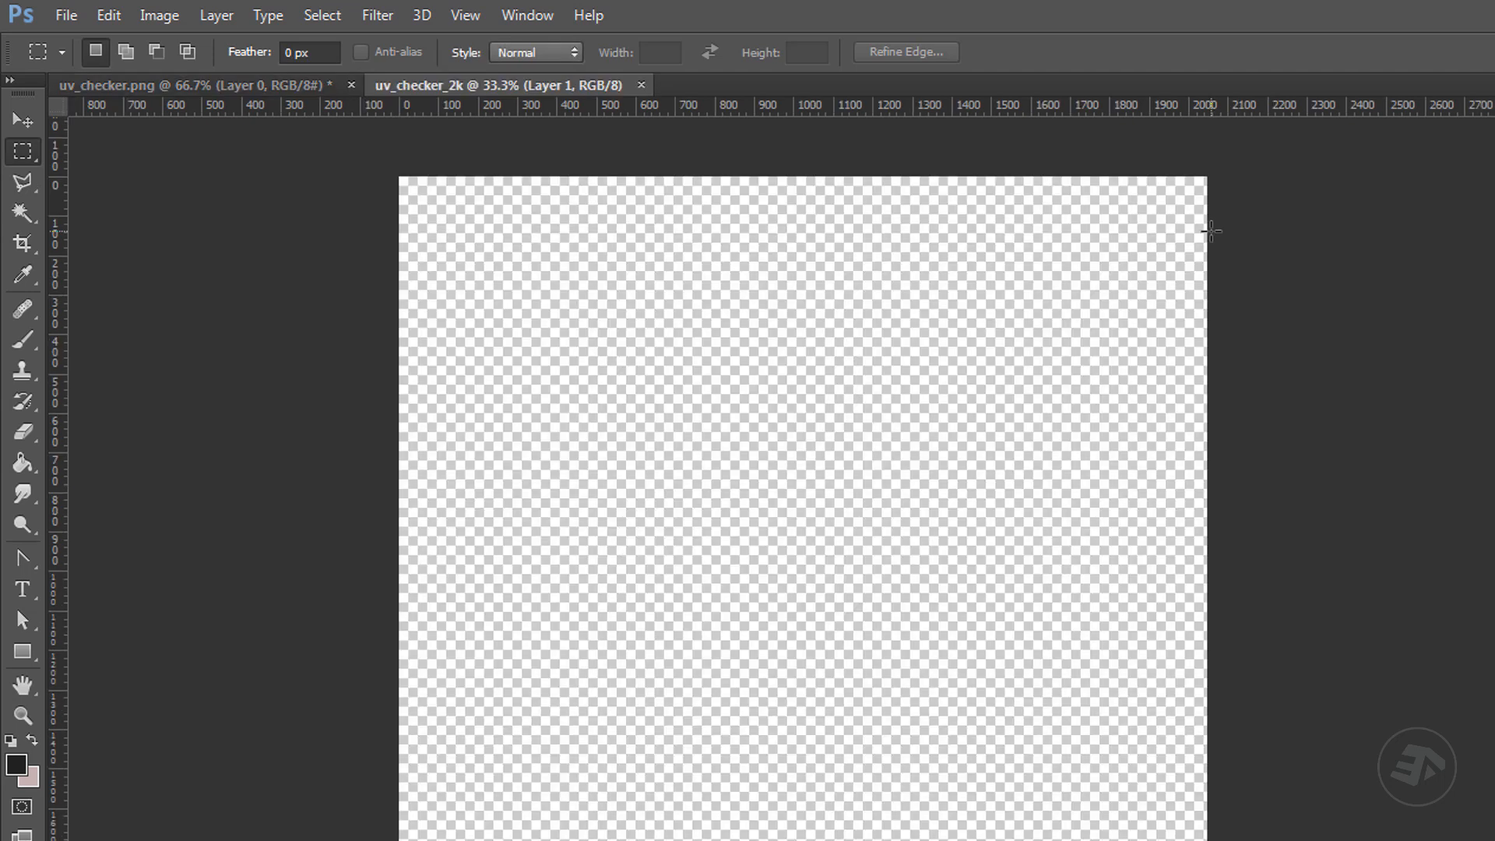
- Activate the Pattern Stamp tool and choose the uv_checker pattern as its source
key("s")
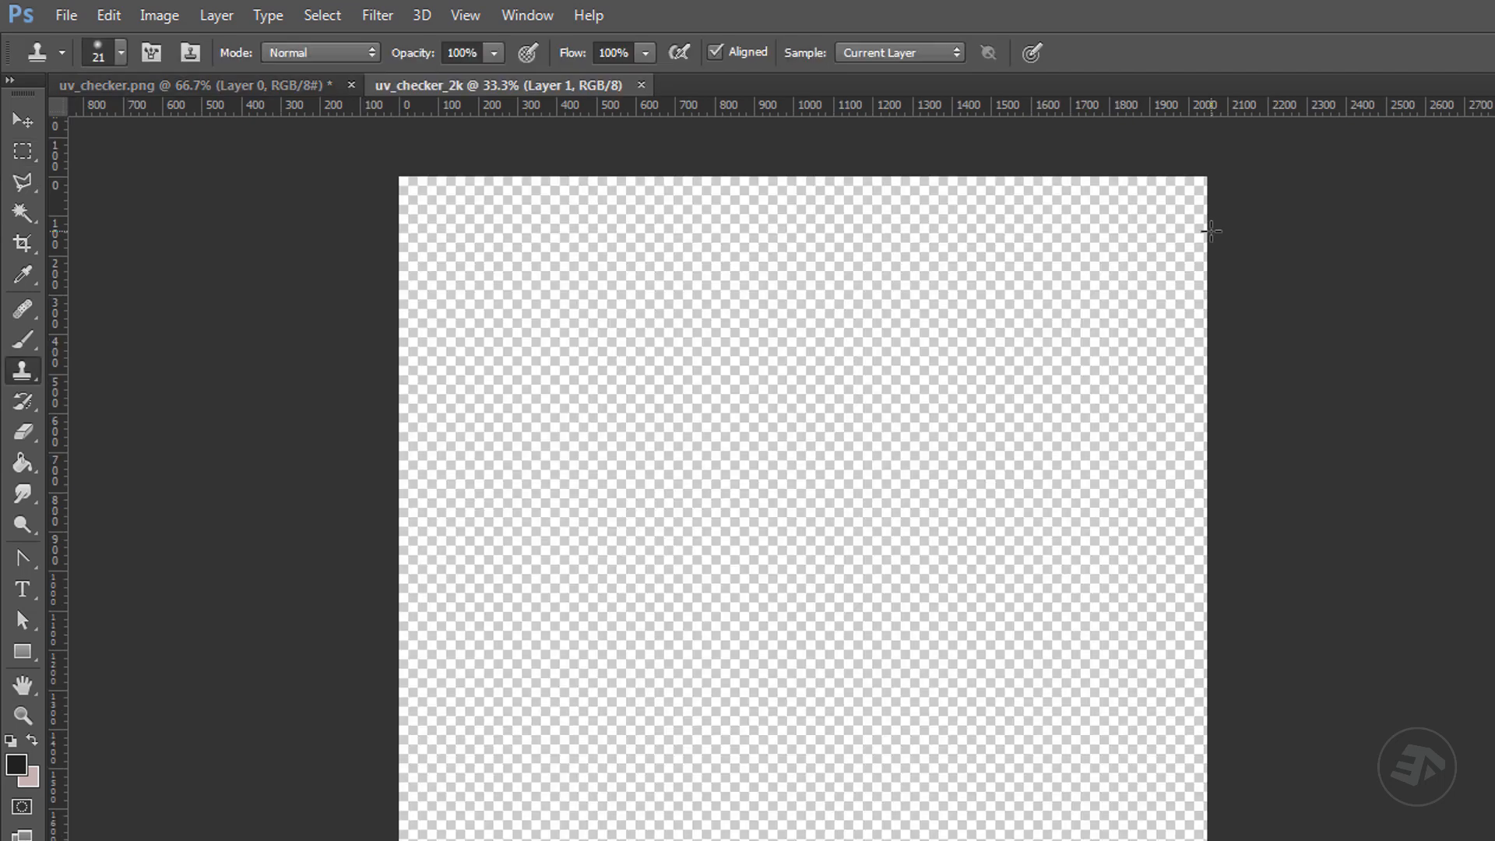
key("shift+s")
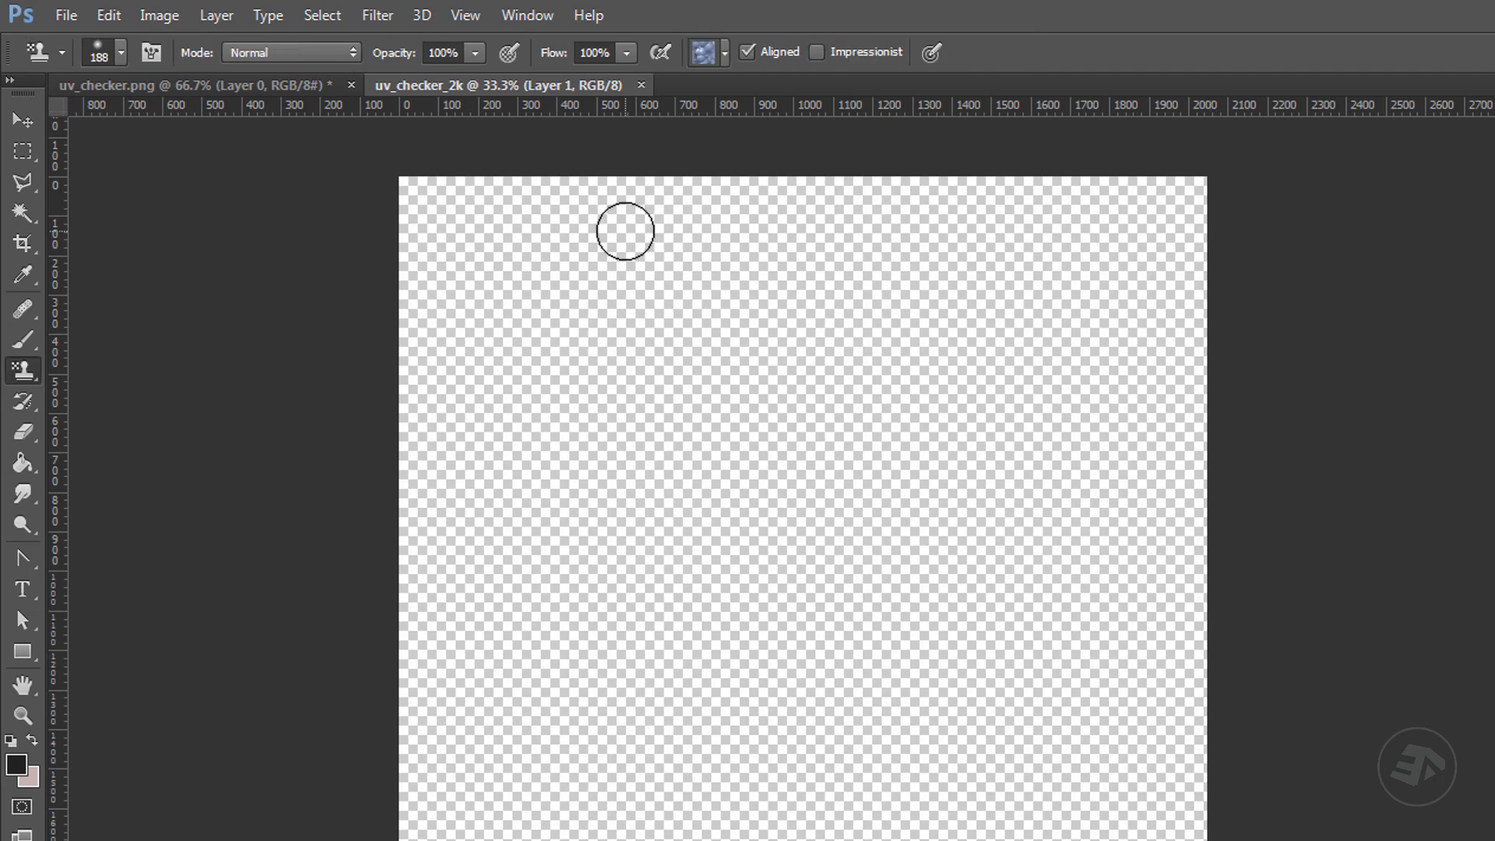
left_click(725, 52)
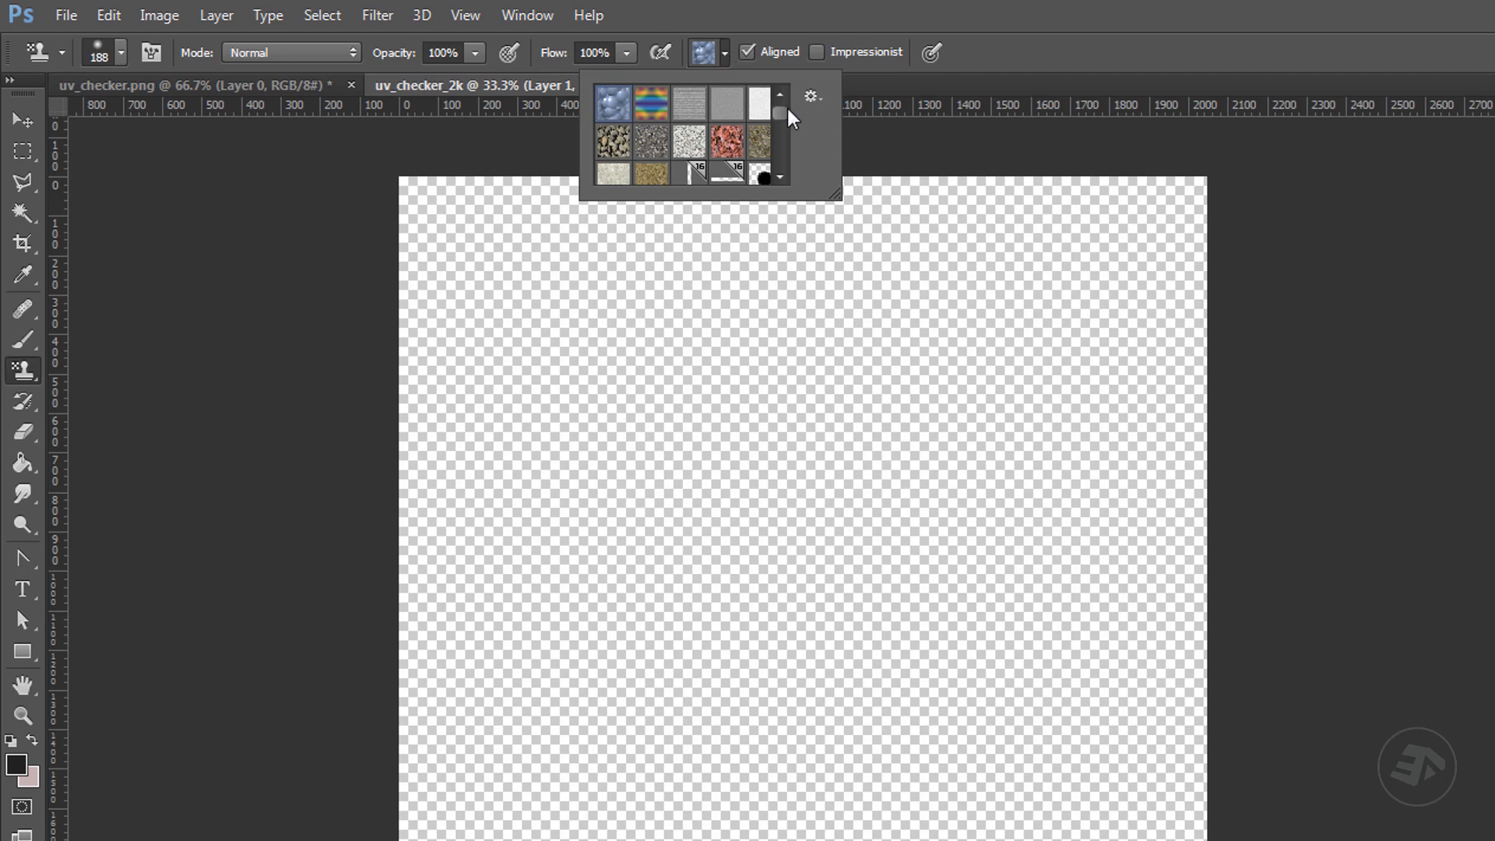
left_click_drag(785, 113, 778, 176)
left_click(662, 173)
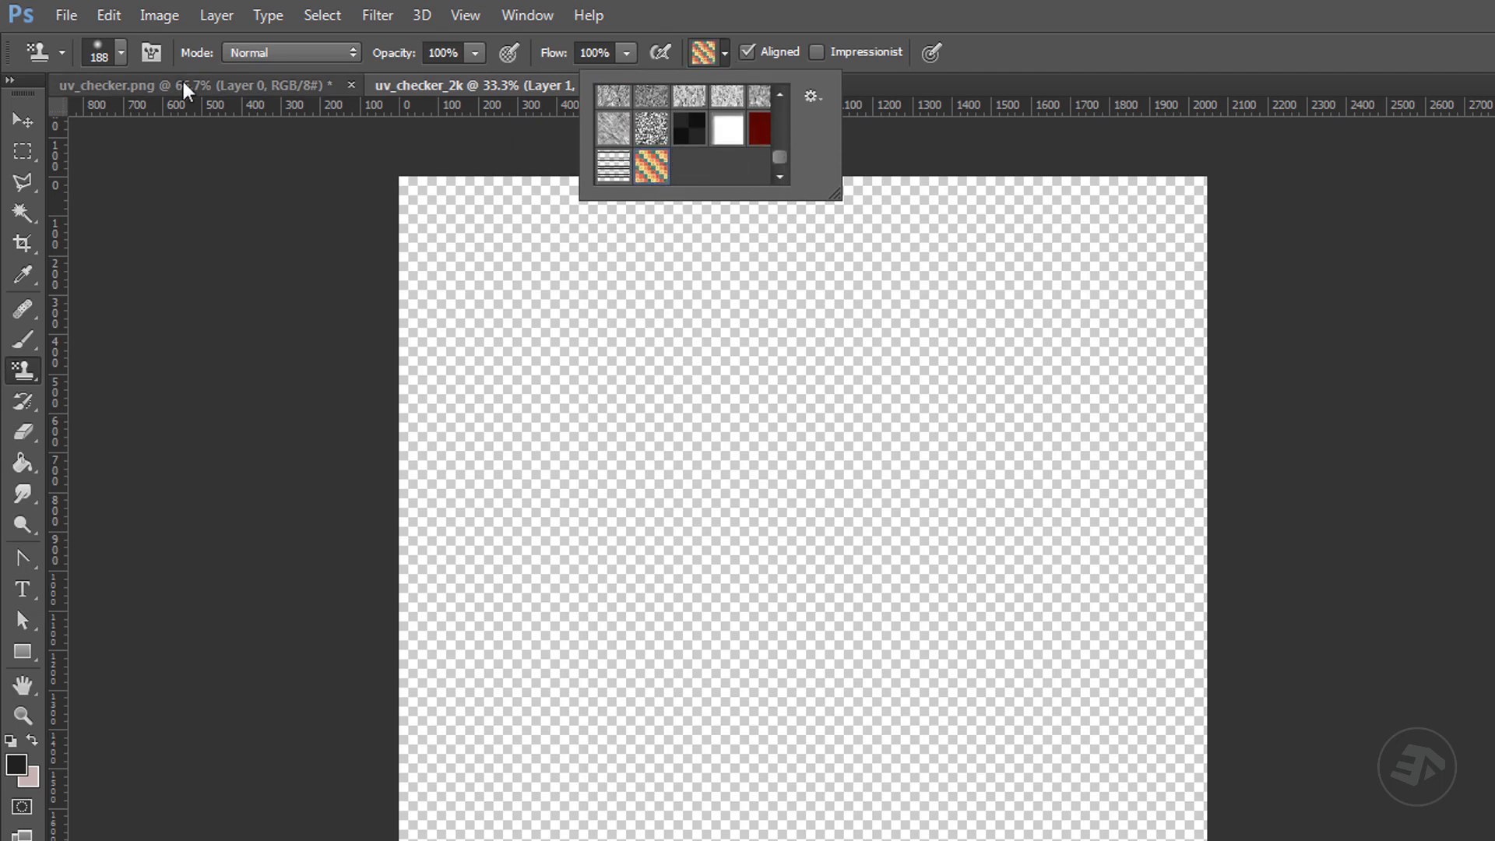
- Choose a hard round brush with 100% hardness and stamp a strip of the pattern across the canvas's upper edge
left_click(120, 51)
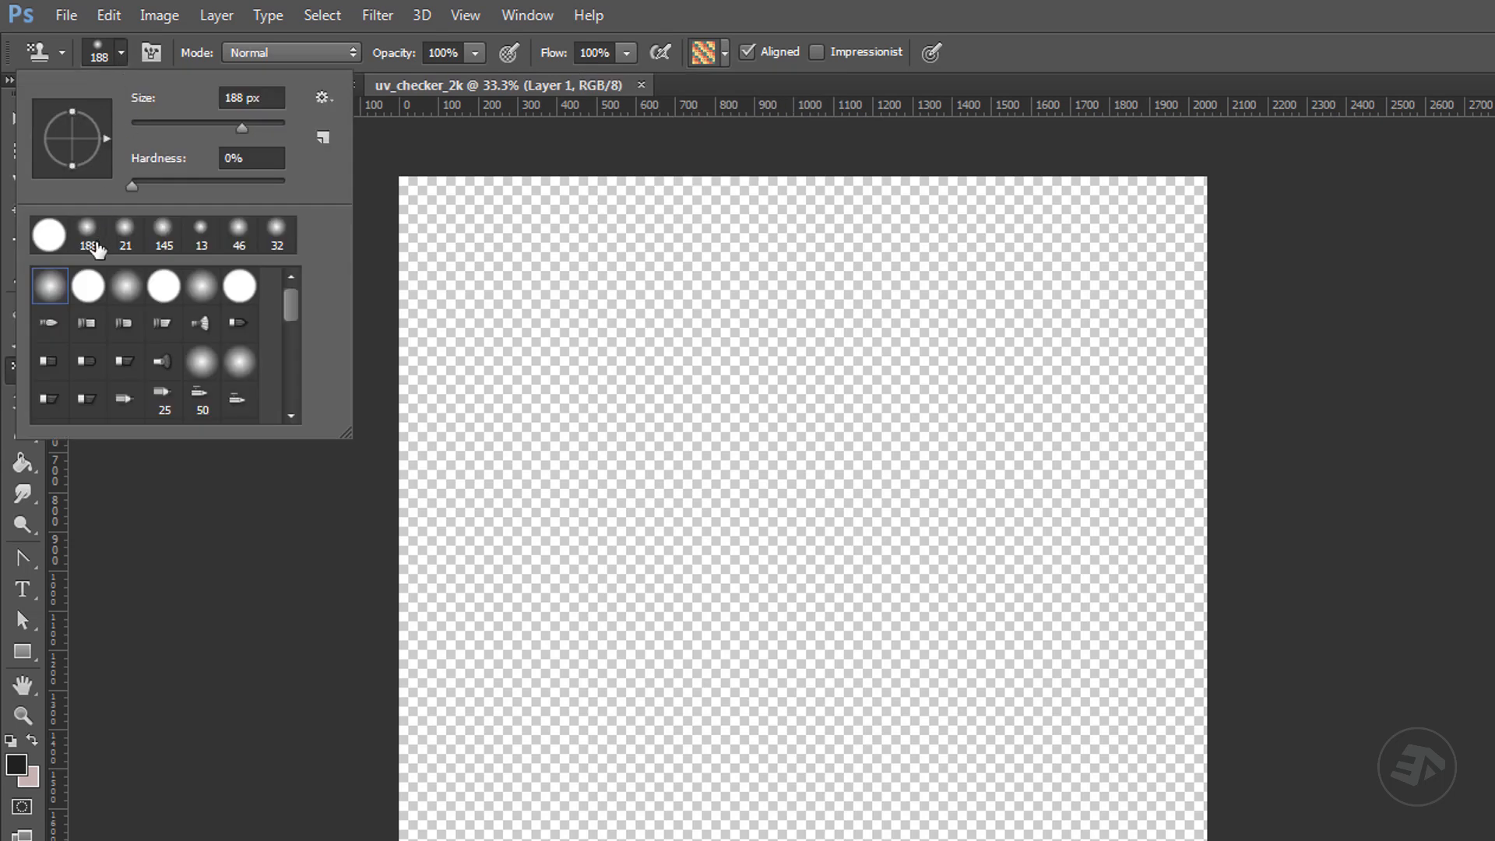
left_click(88, 286)
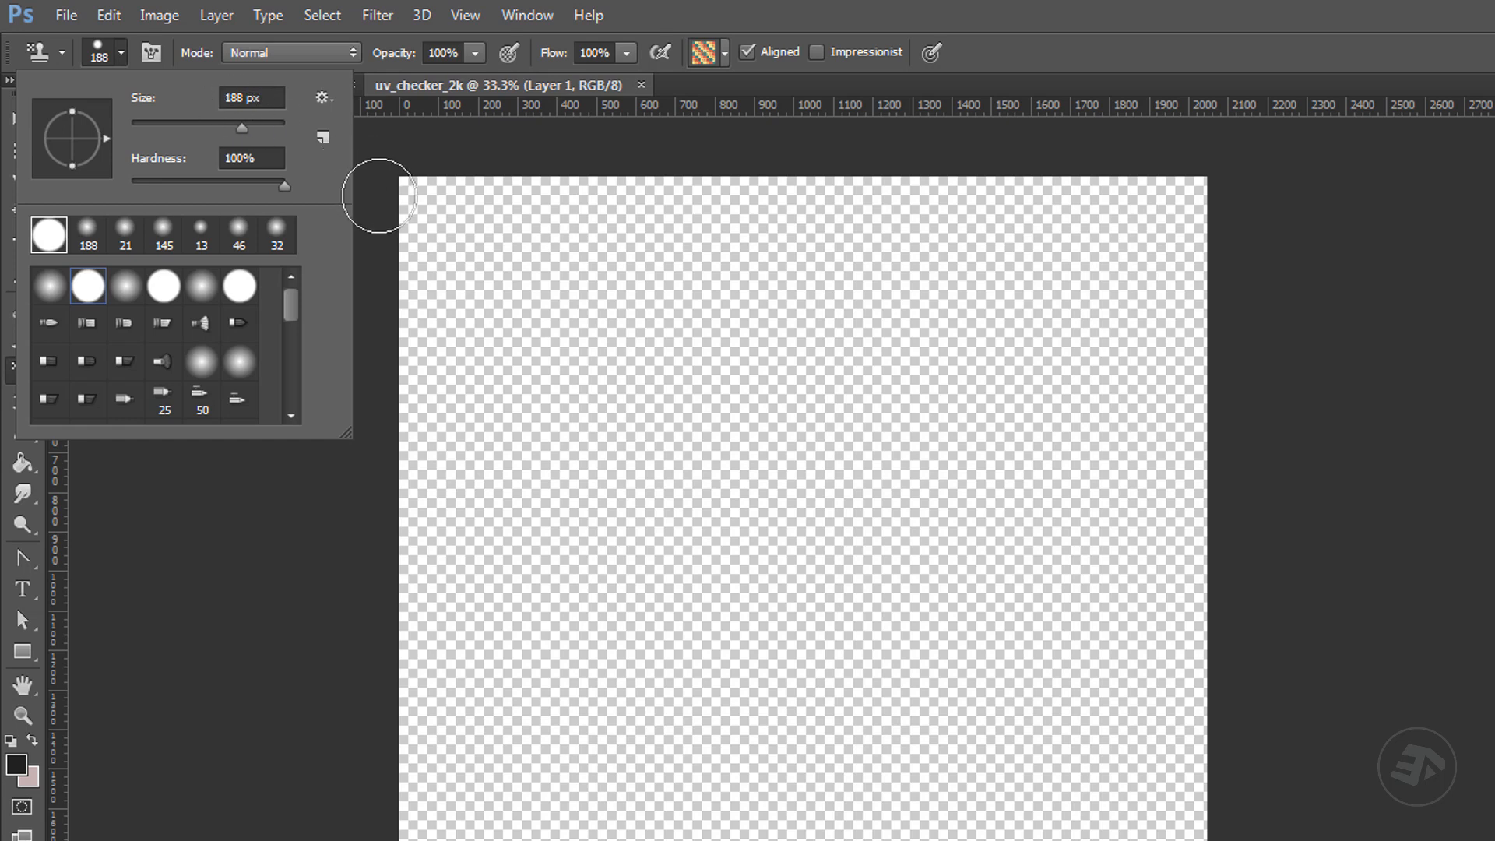
left_click_drag(394, 200, 1231, 211)
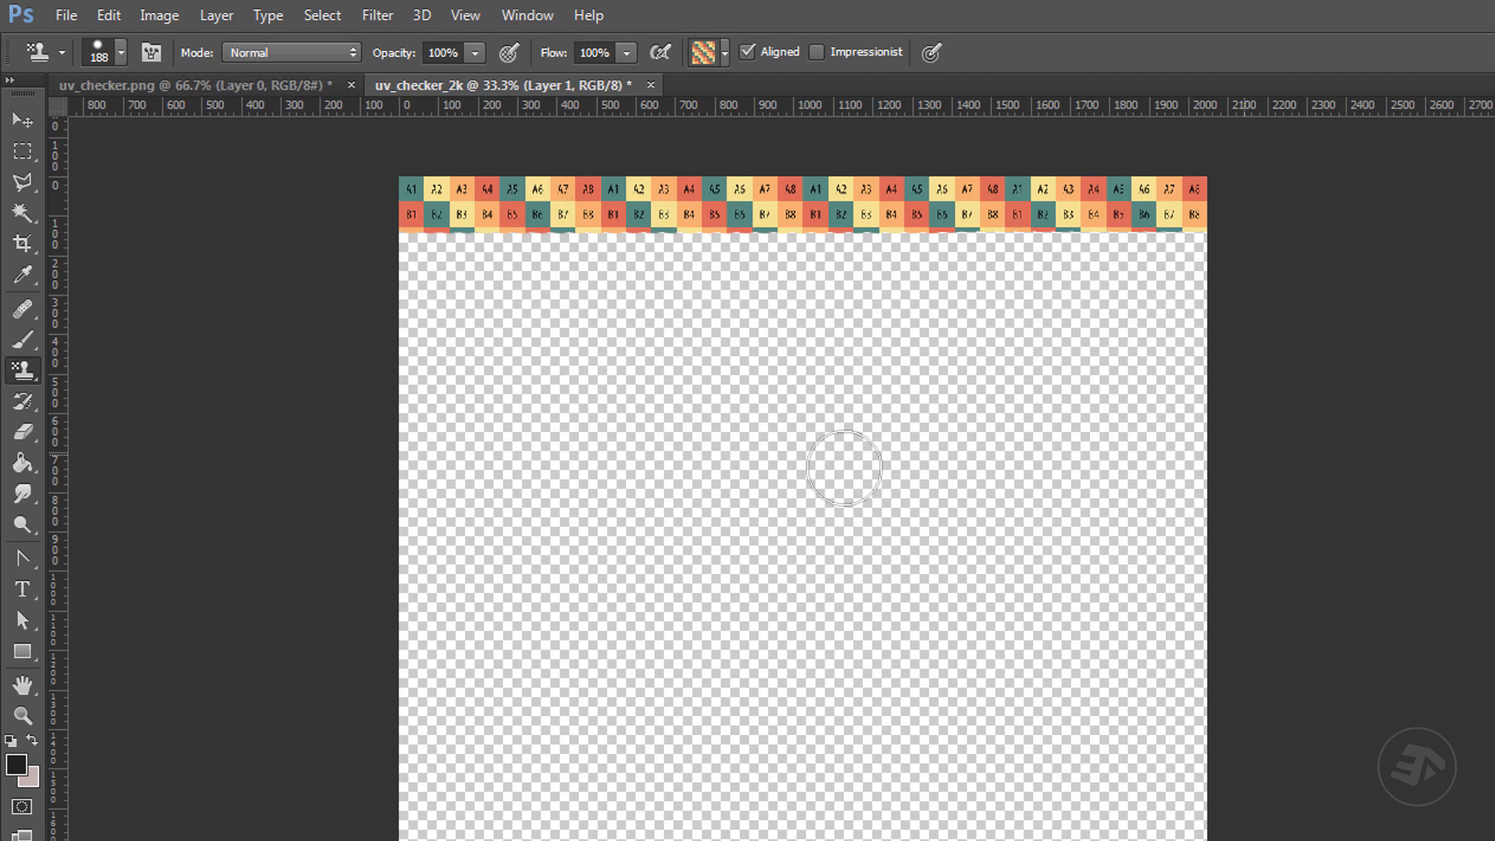
- Enlarge the stamp brush to 2209 px and fill the entire canvas with the checker pattern
left_click(121, 52)
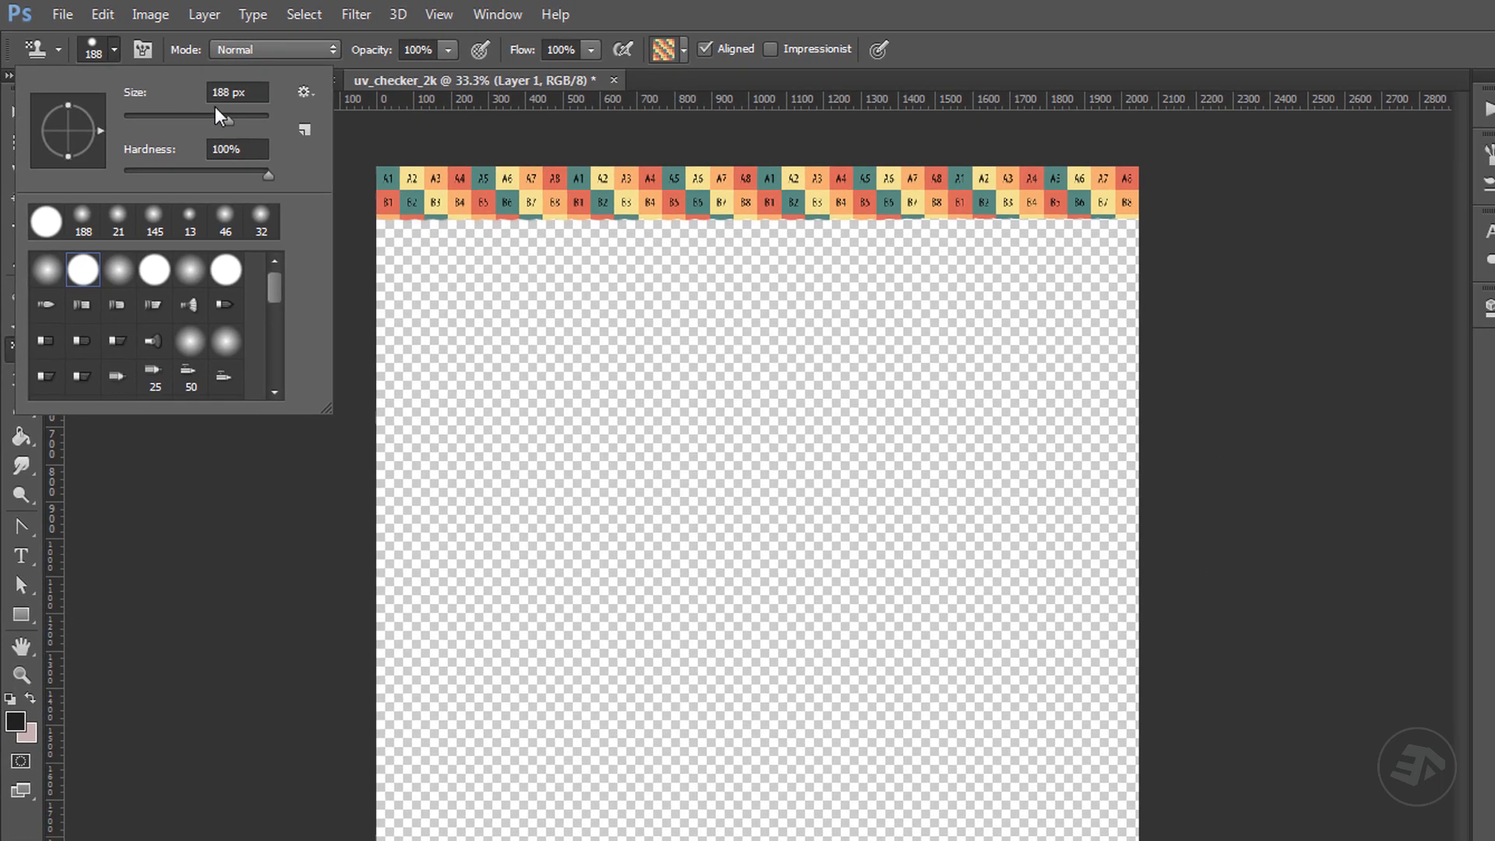
left_click_drag(215, 107, 259, 116)
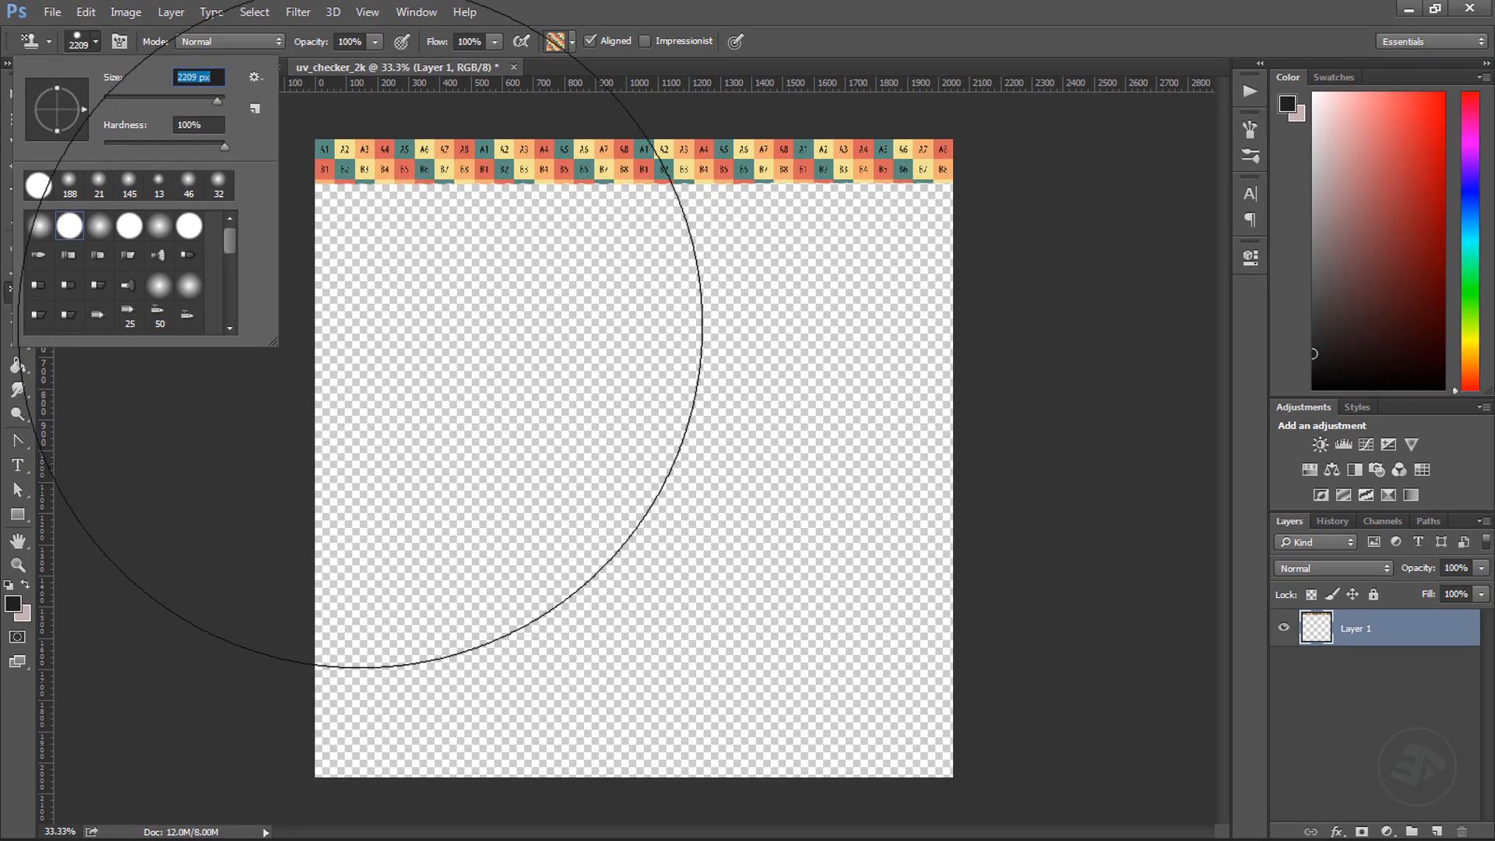
left_click_drag(374, 459, 939, 461)
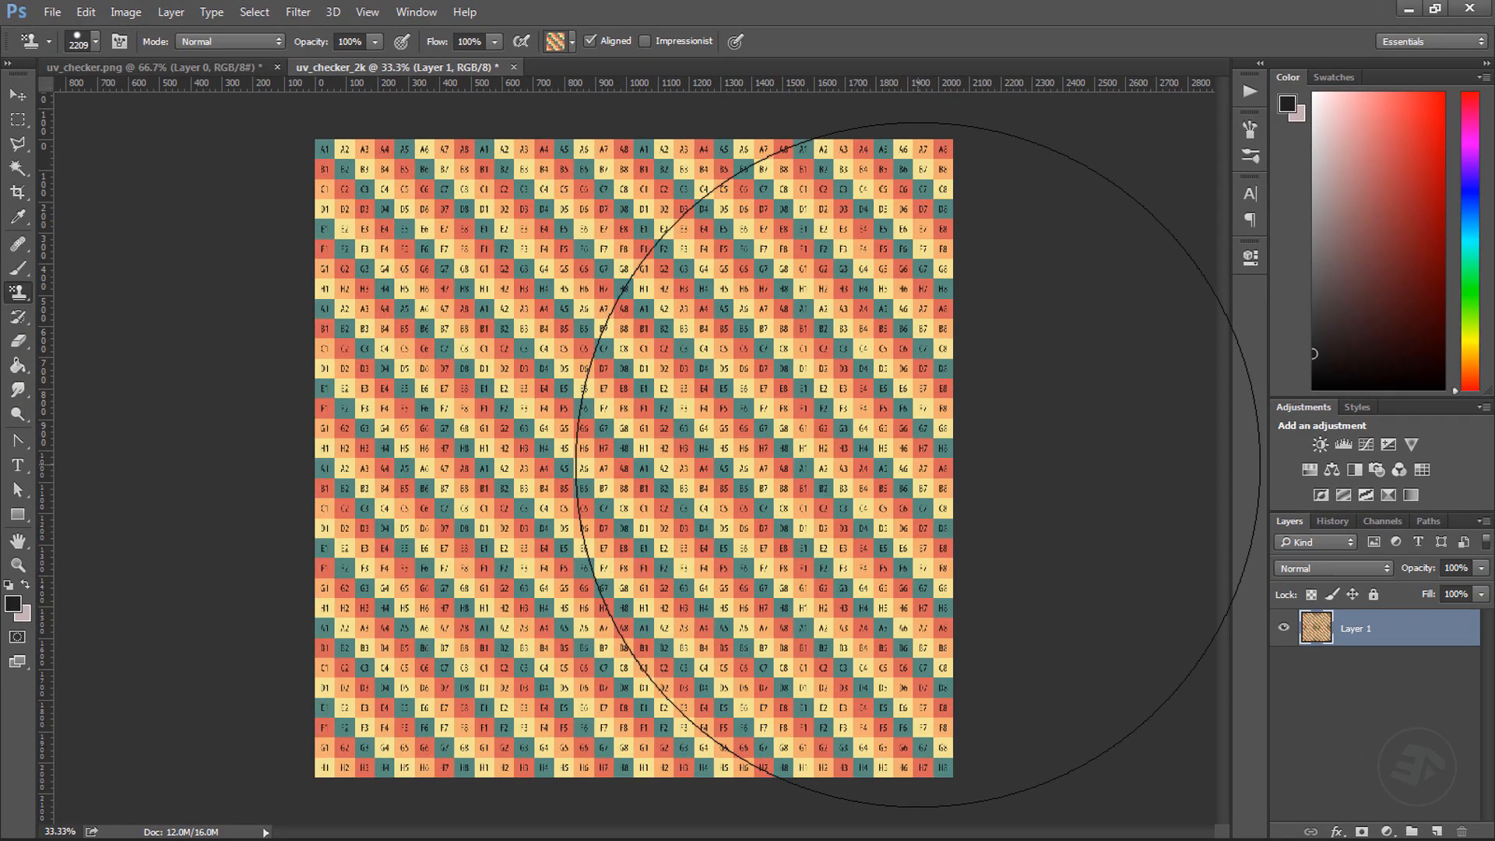
left_click(97, 42)
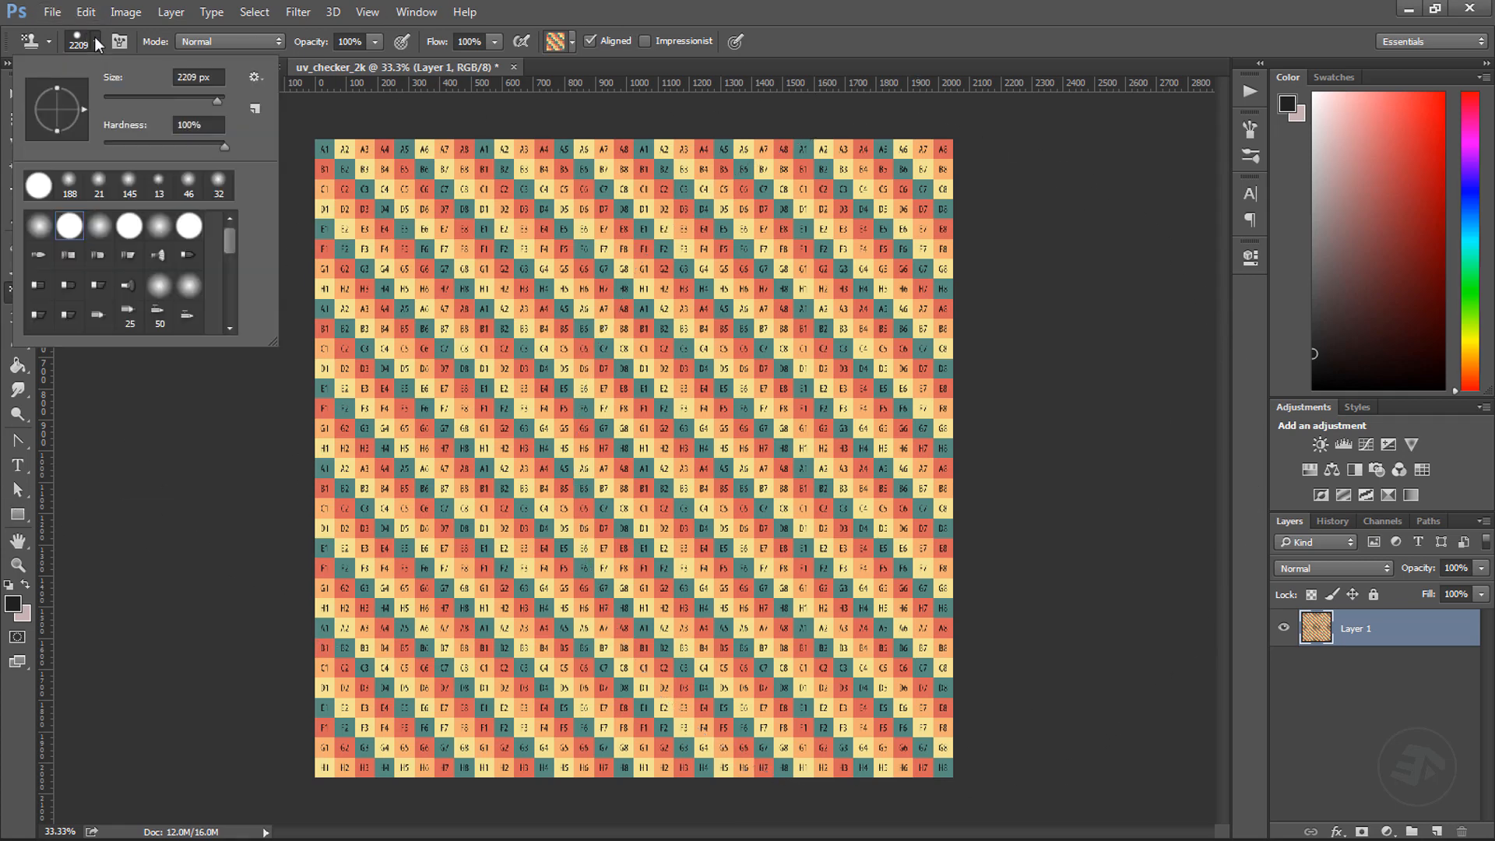
left_click(167, 96)
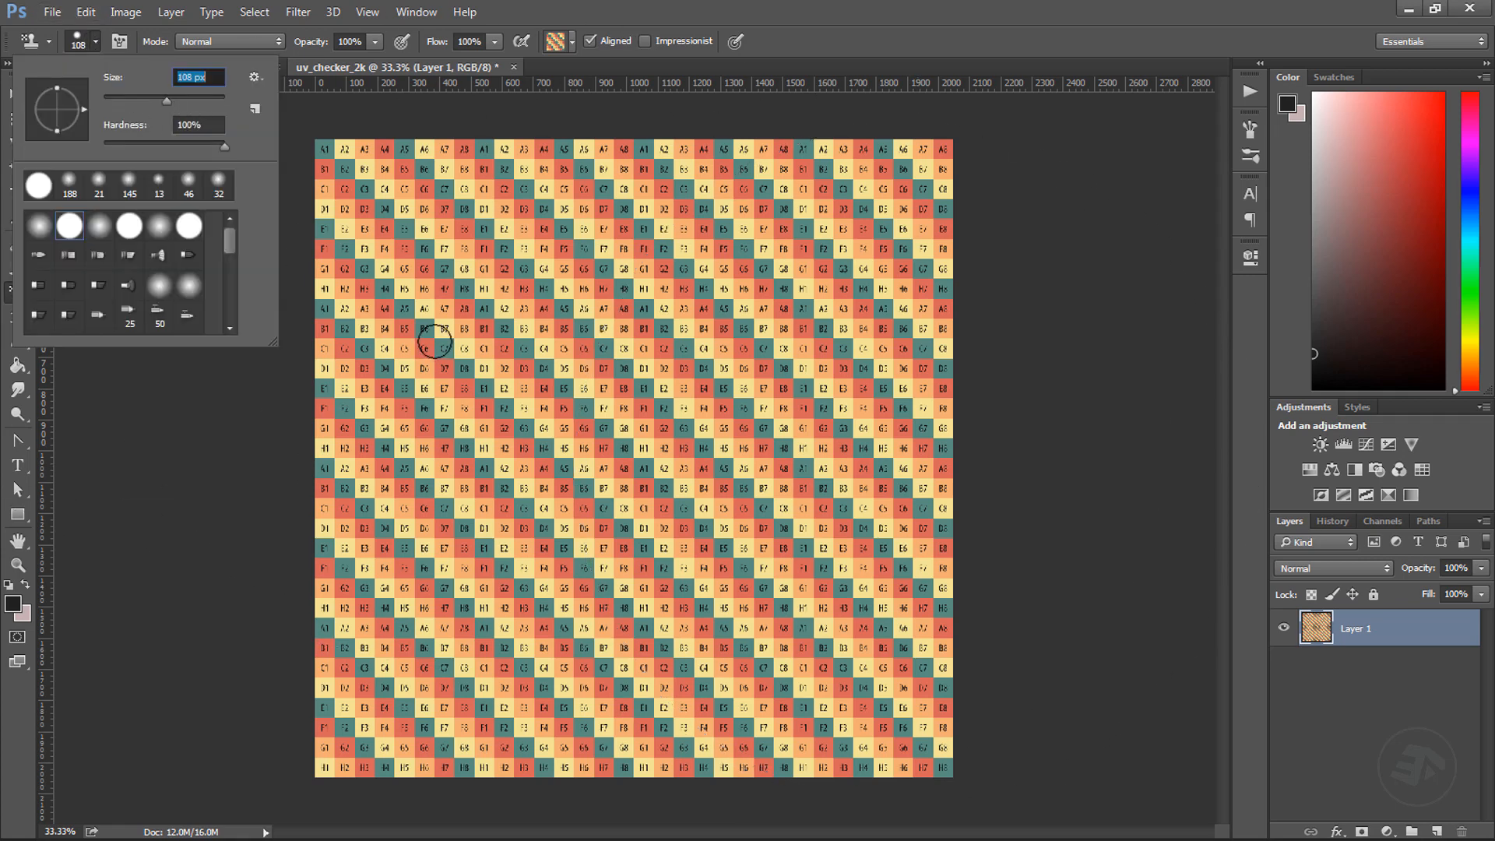
left_click(178, 98)
key("Escape")
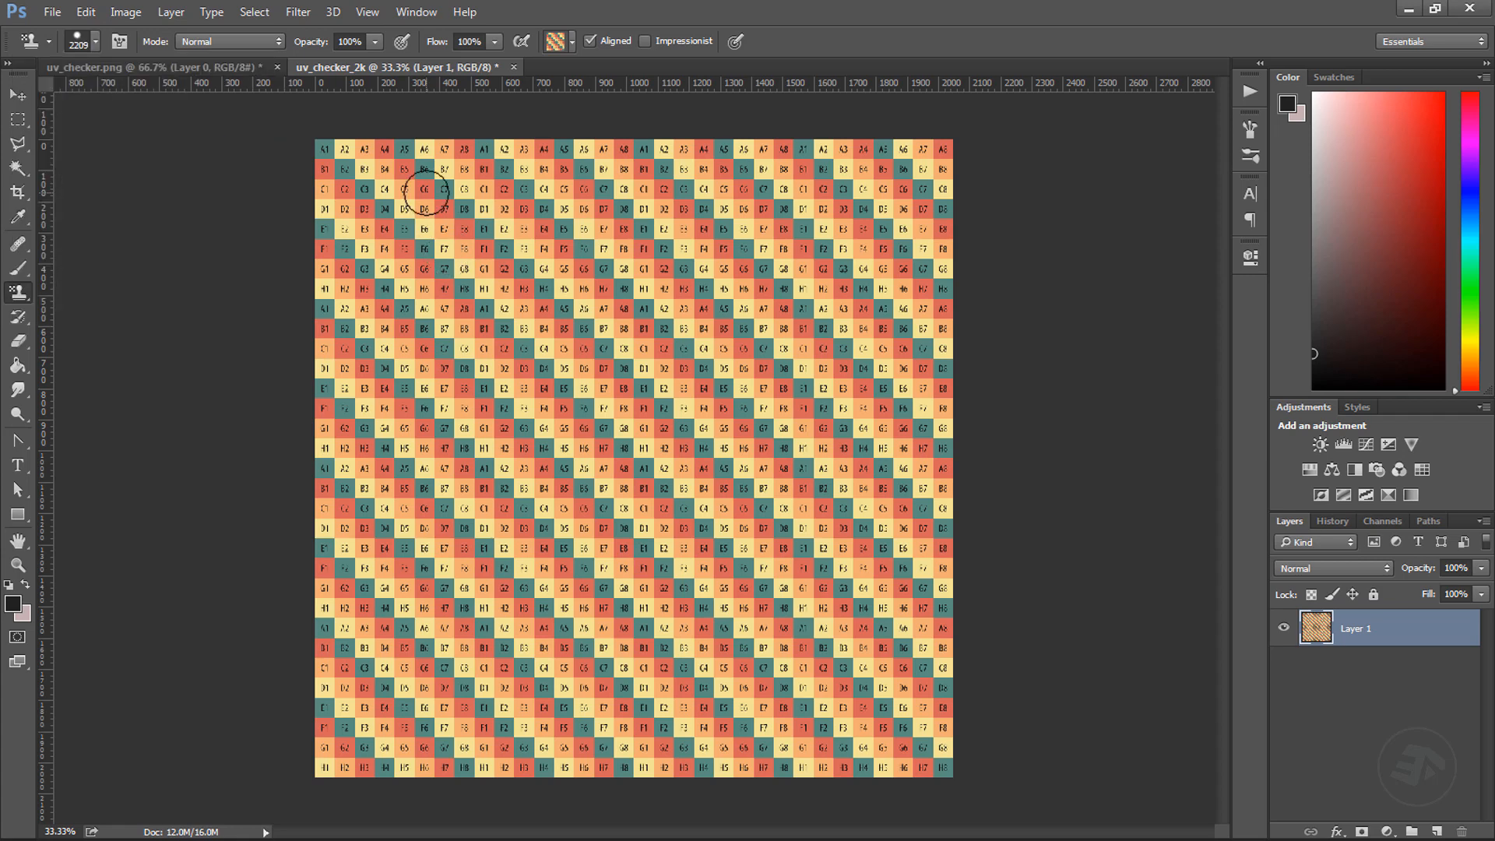
key("m")
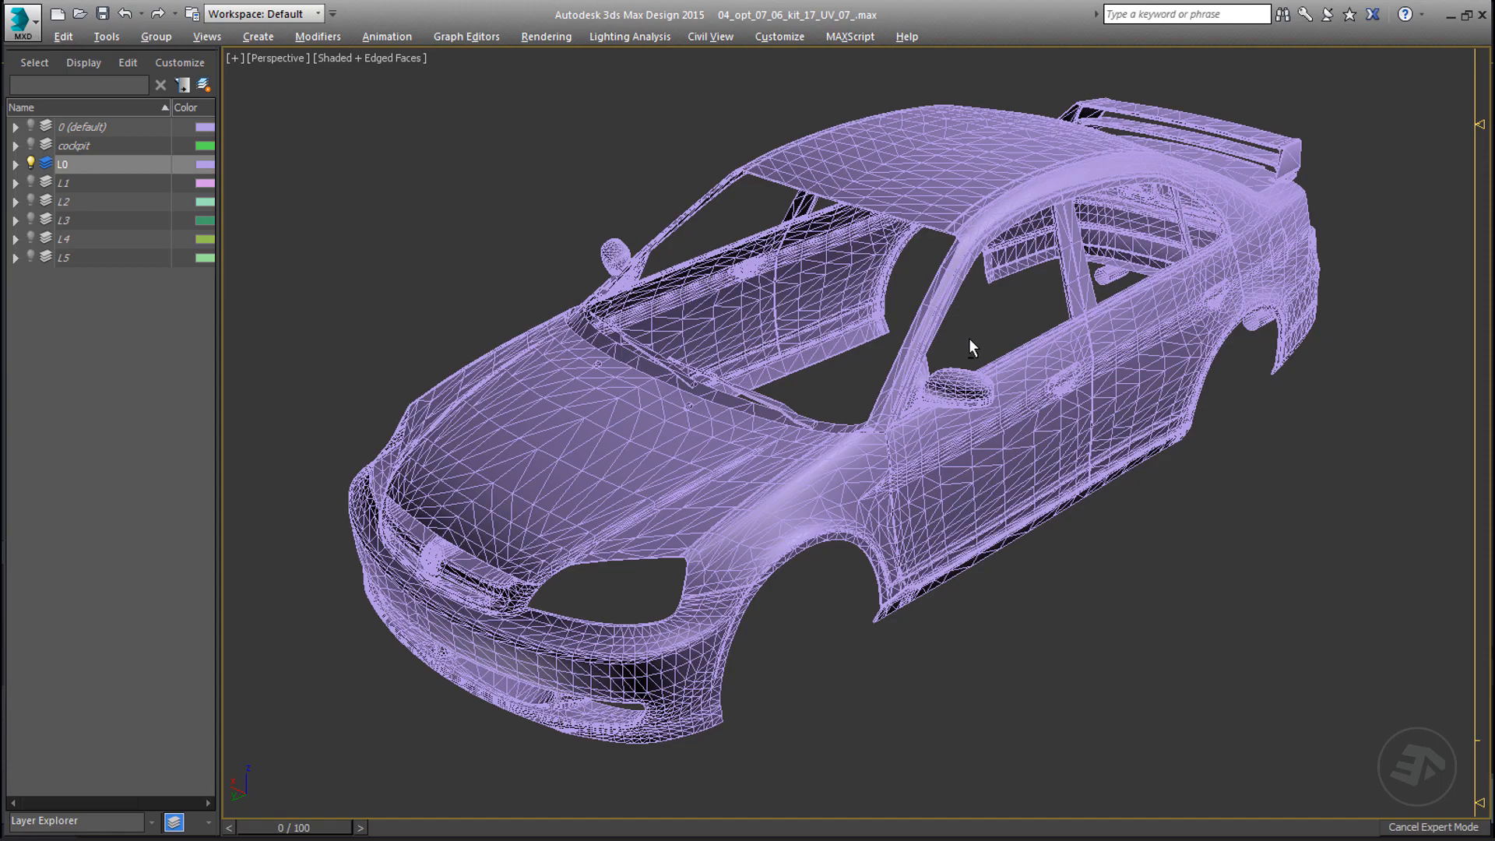
- Switch to 3ds Max and examine the car body's L0, L1 and L2 detail layers one at a time, comparing their mesh density
middle_click_drag(1149, 651, 470, 654, "alt")
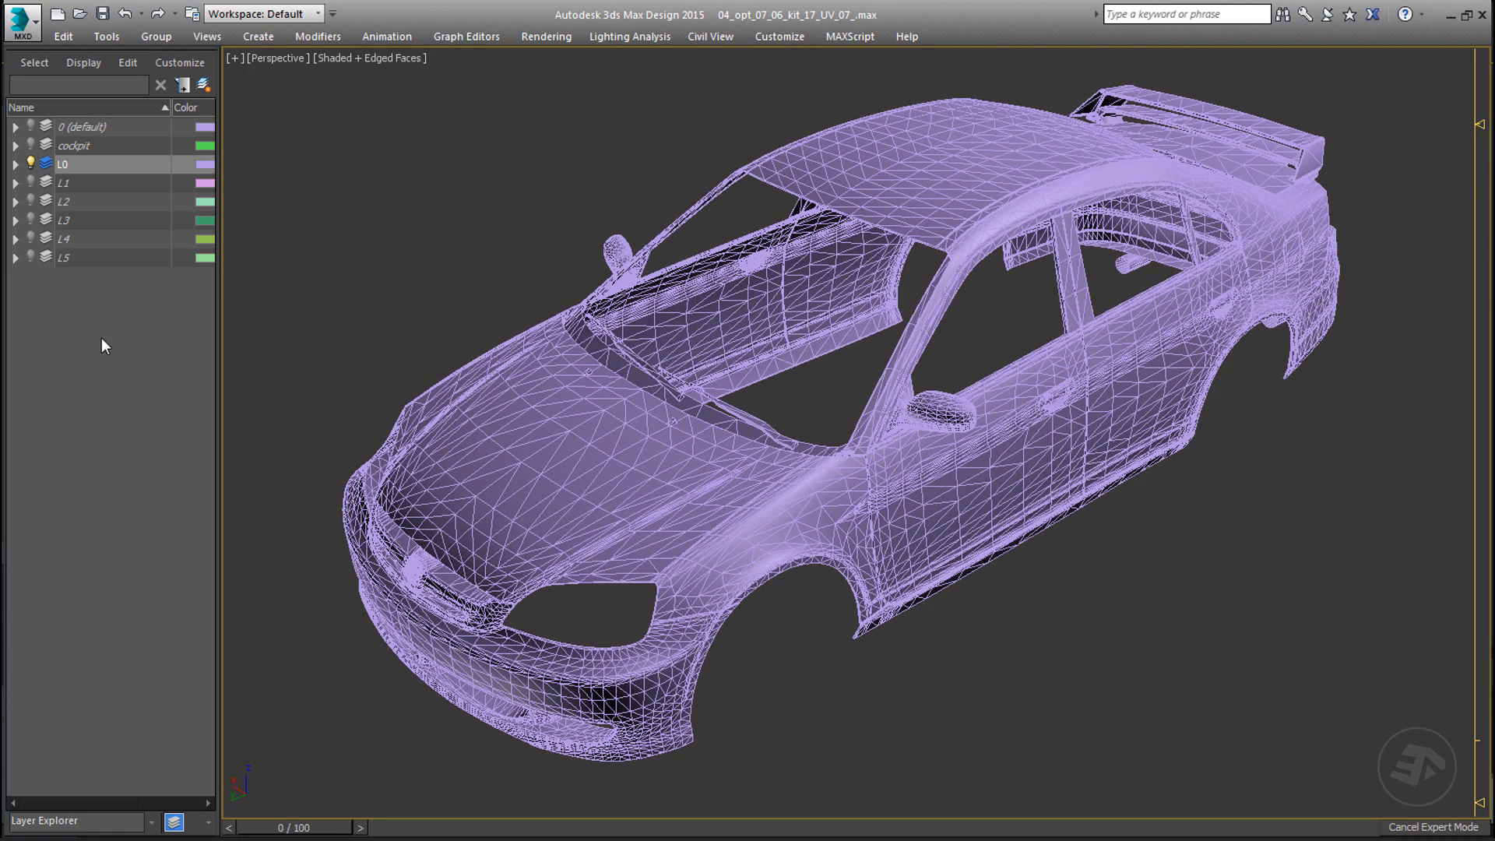
left_click(30, 164)
left_click(30, 182)
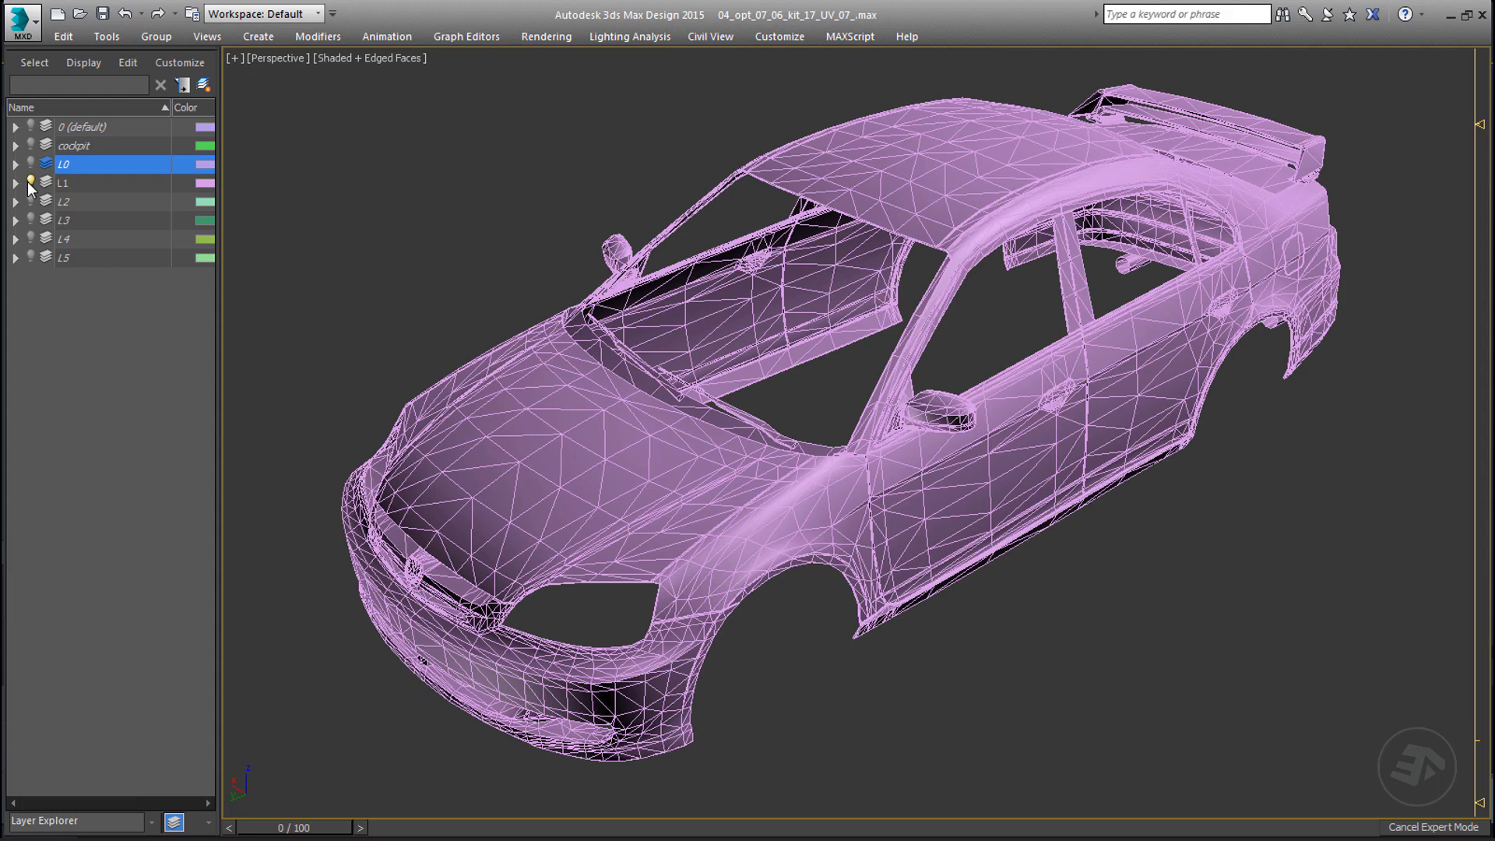
left_click(30, 182)
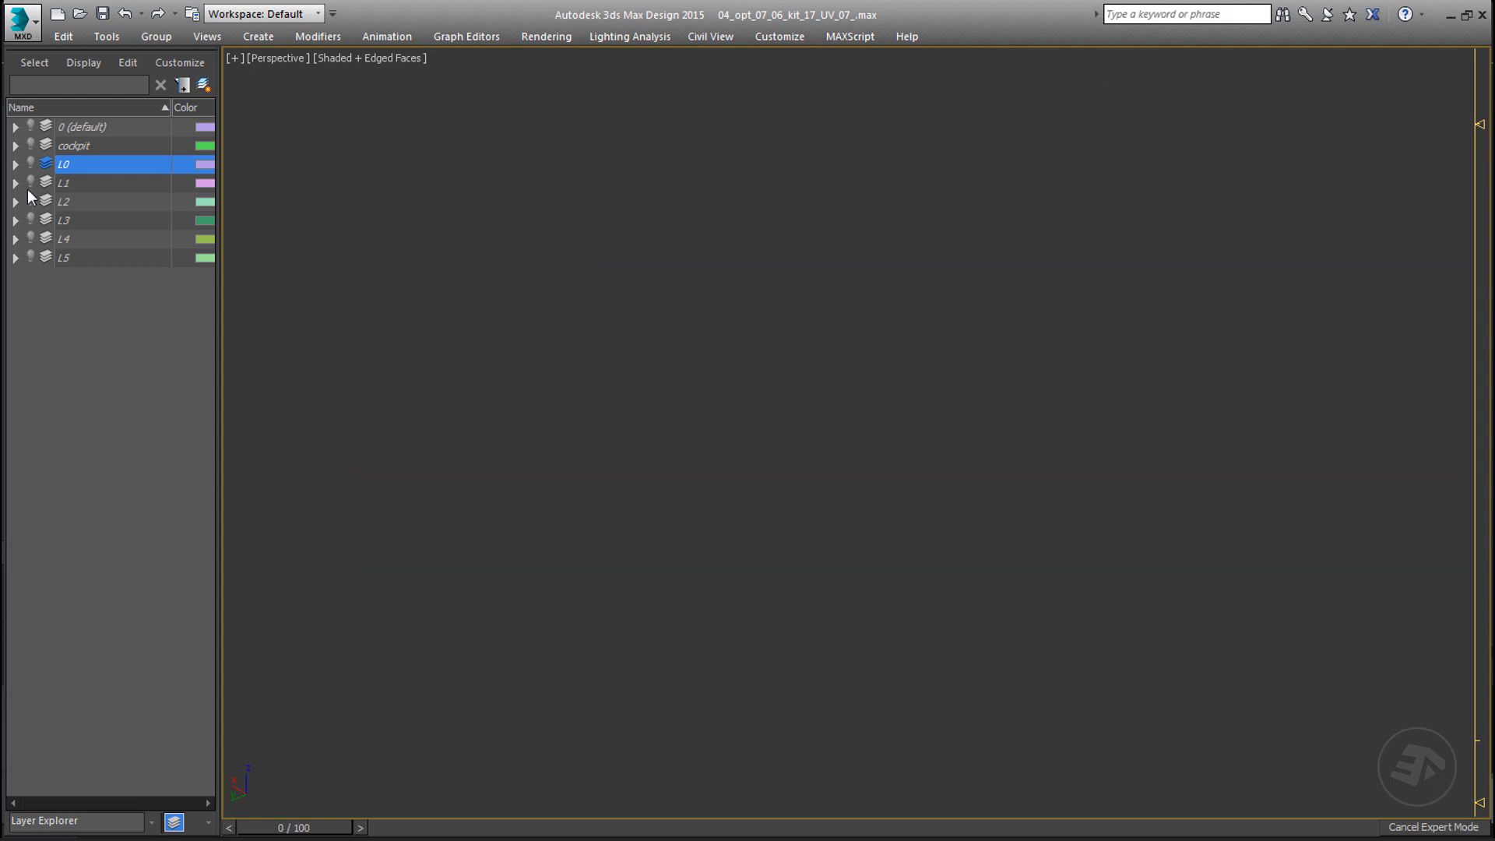
left_click(31, 201)
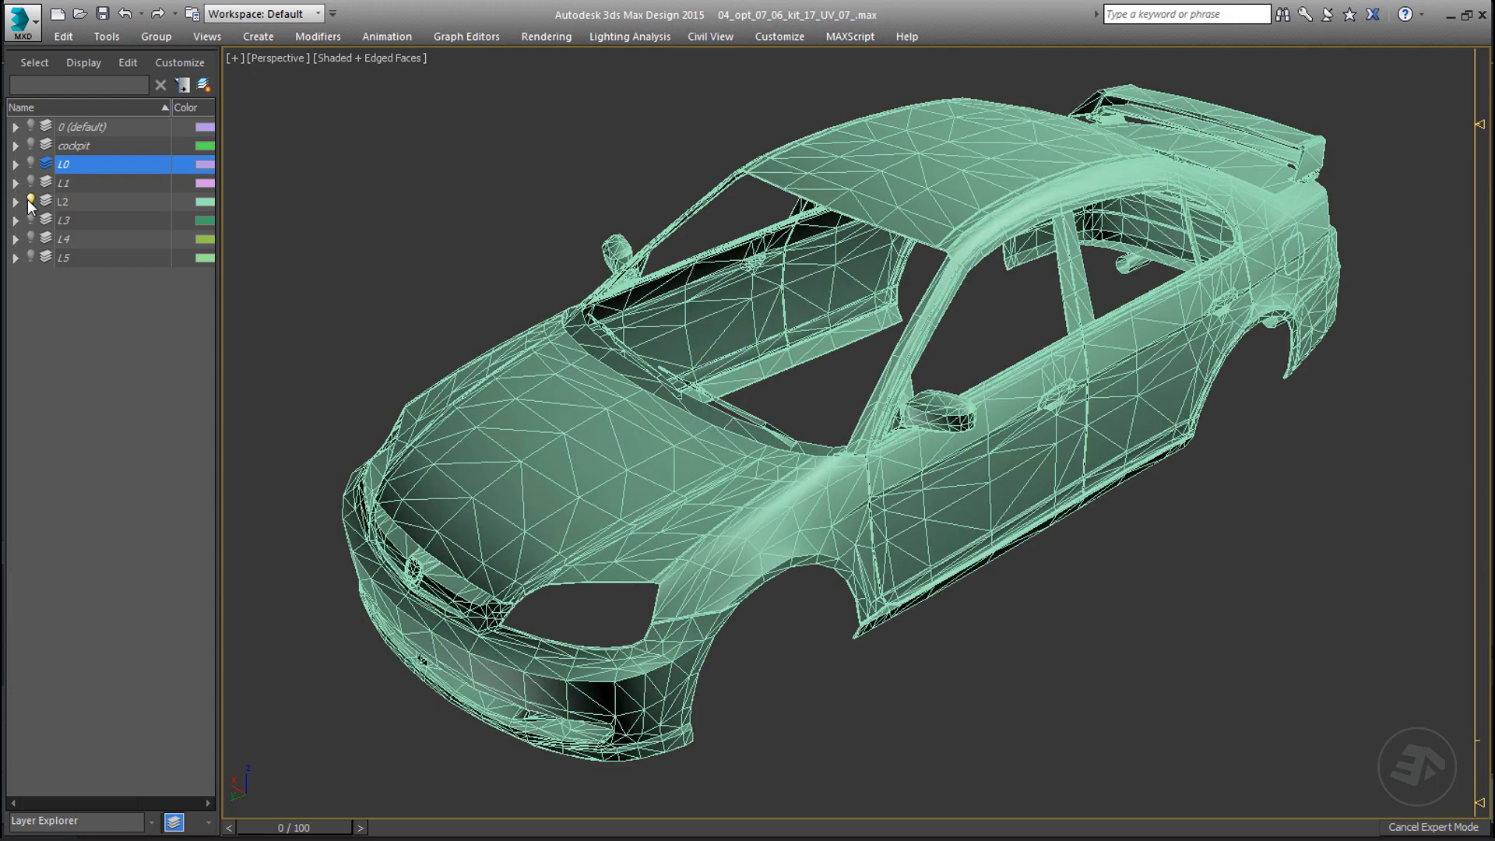
left_click(30, 201)
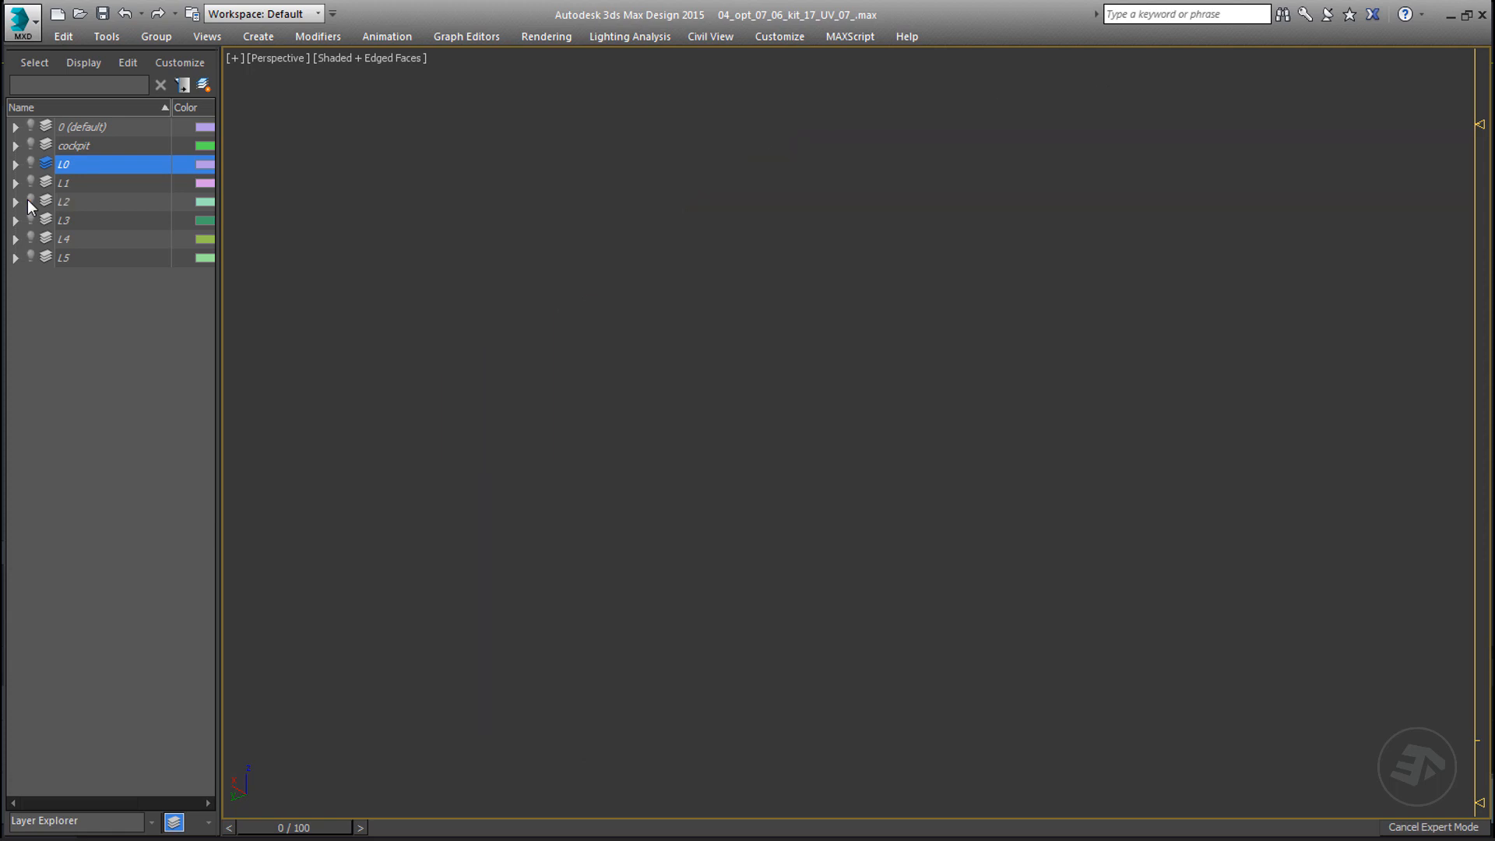
- Examine the car body's L3, L4 and L5 detail layers one at a time
left_click(31, 219)
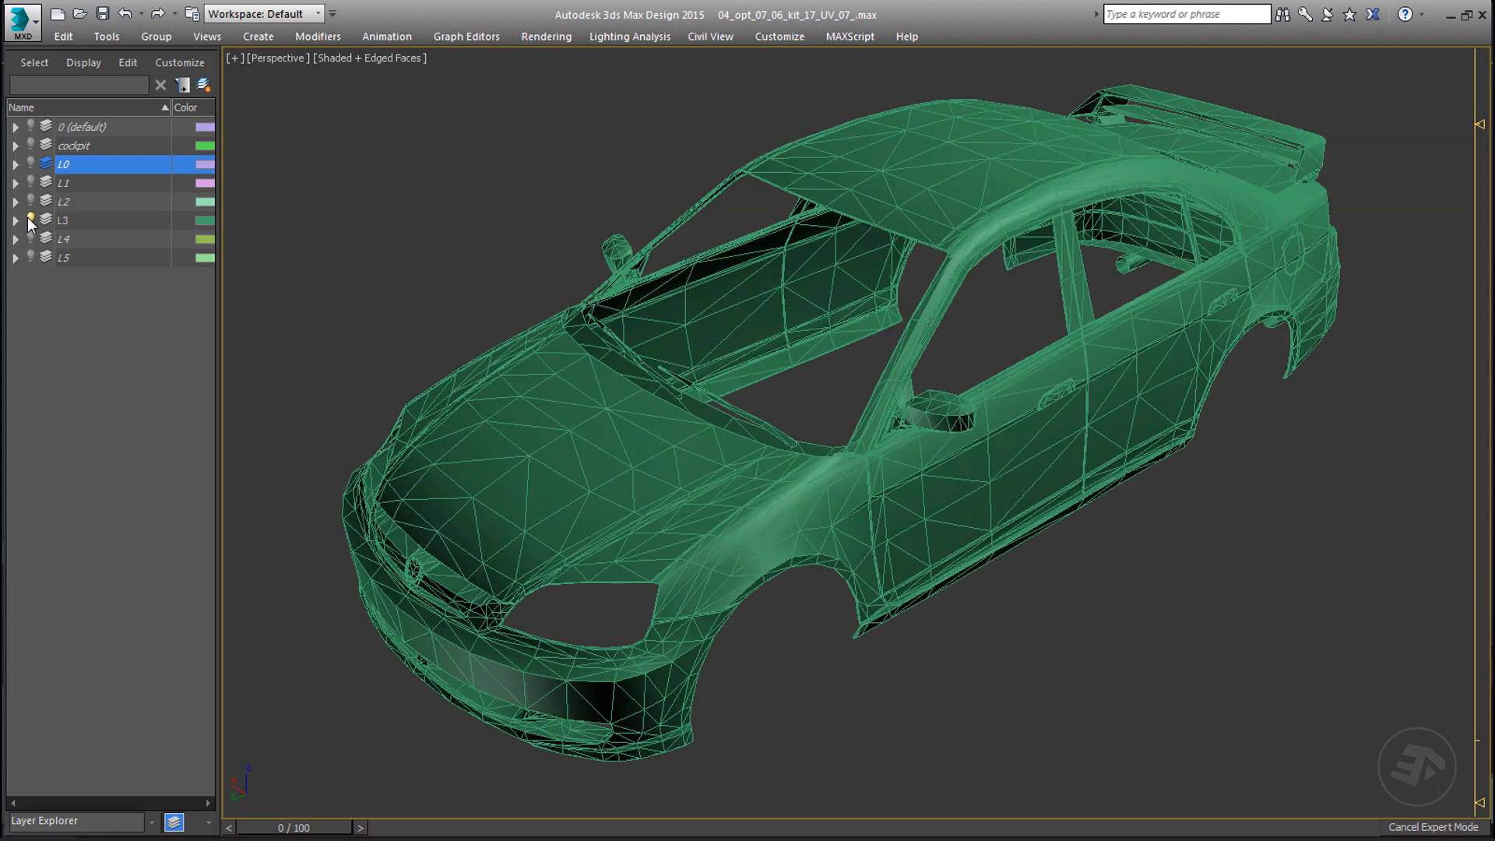
left_click(31, 220)
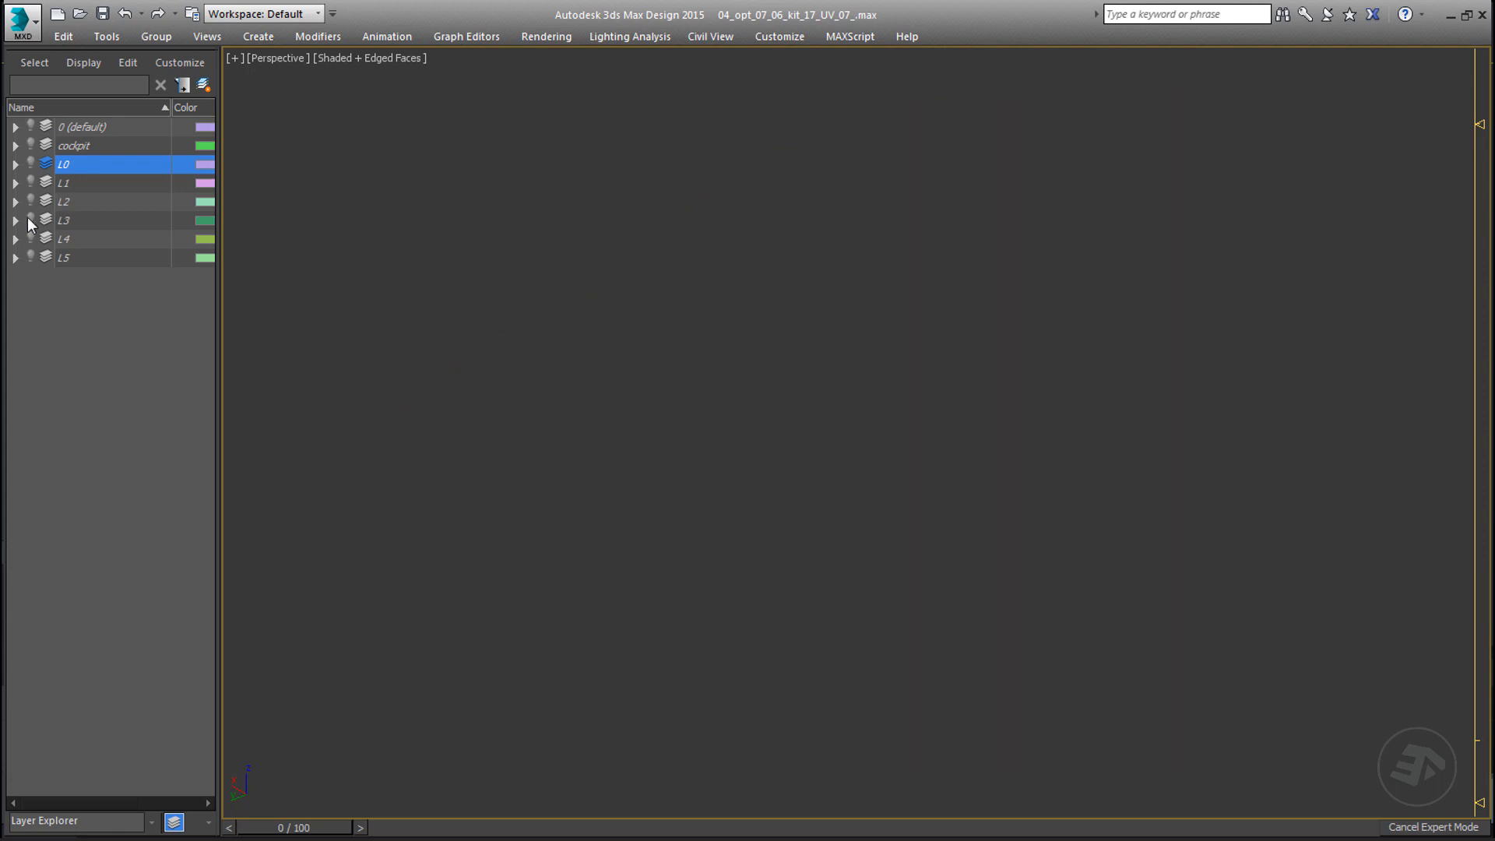
left_click(30, 238)
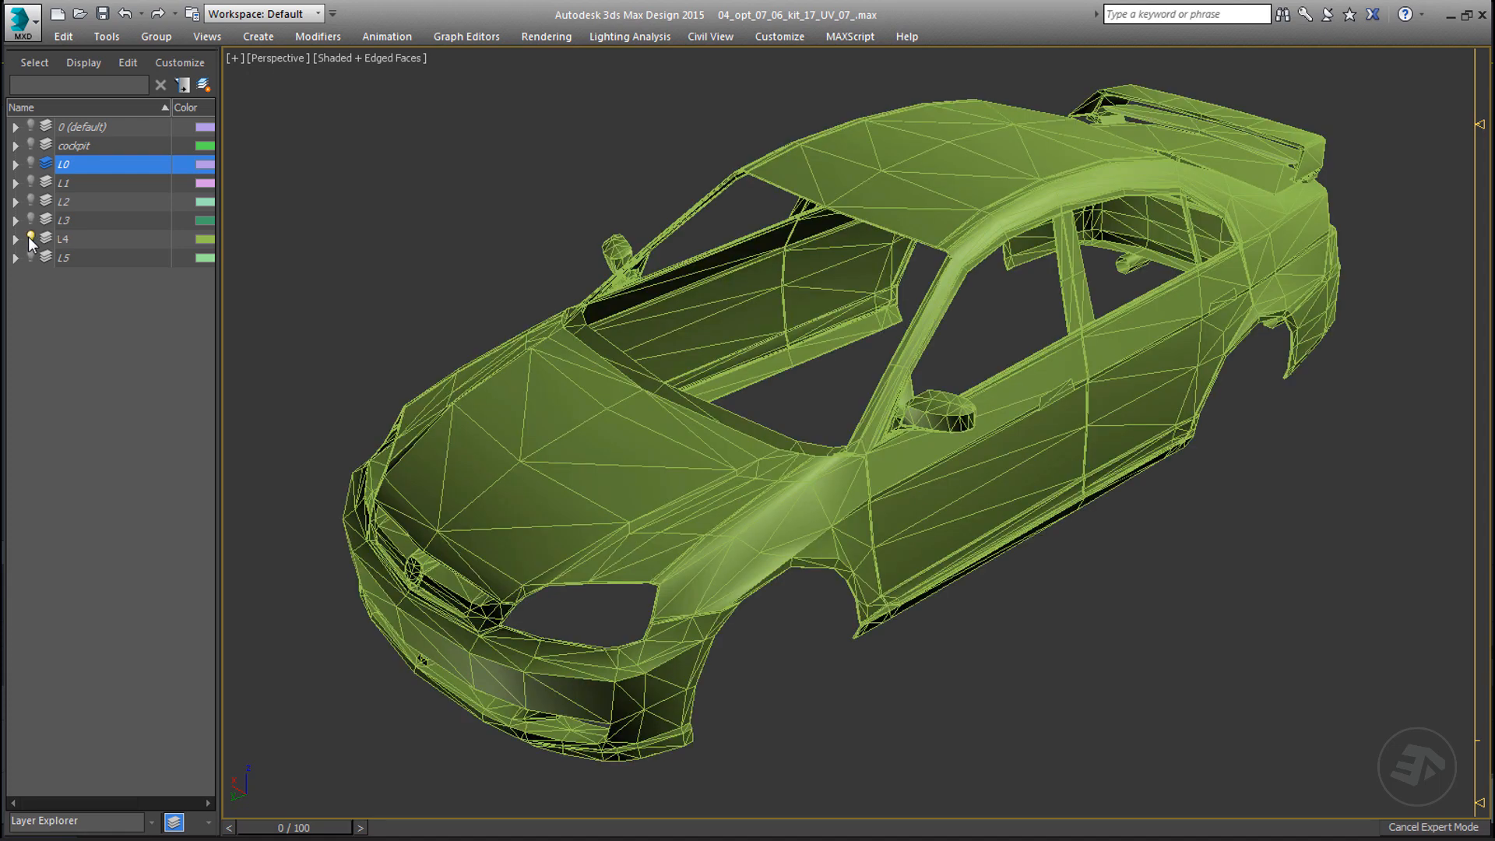
left_click(30, 239)
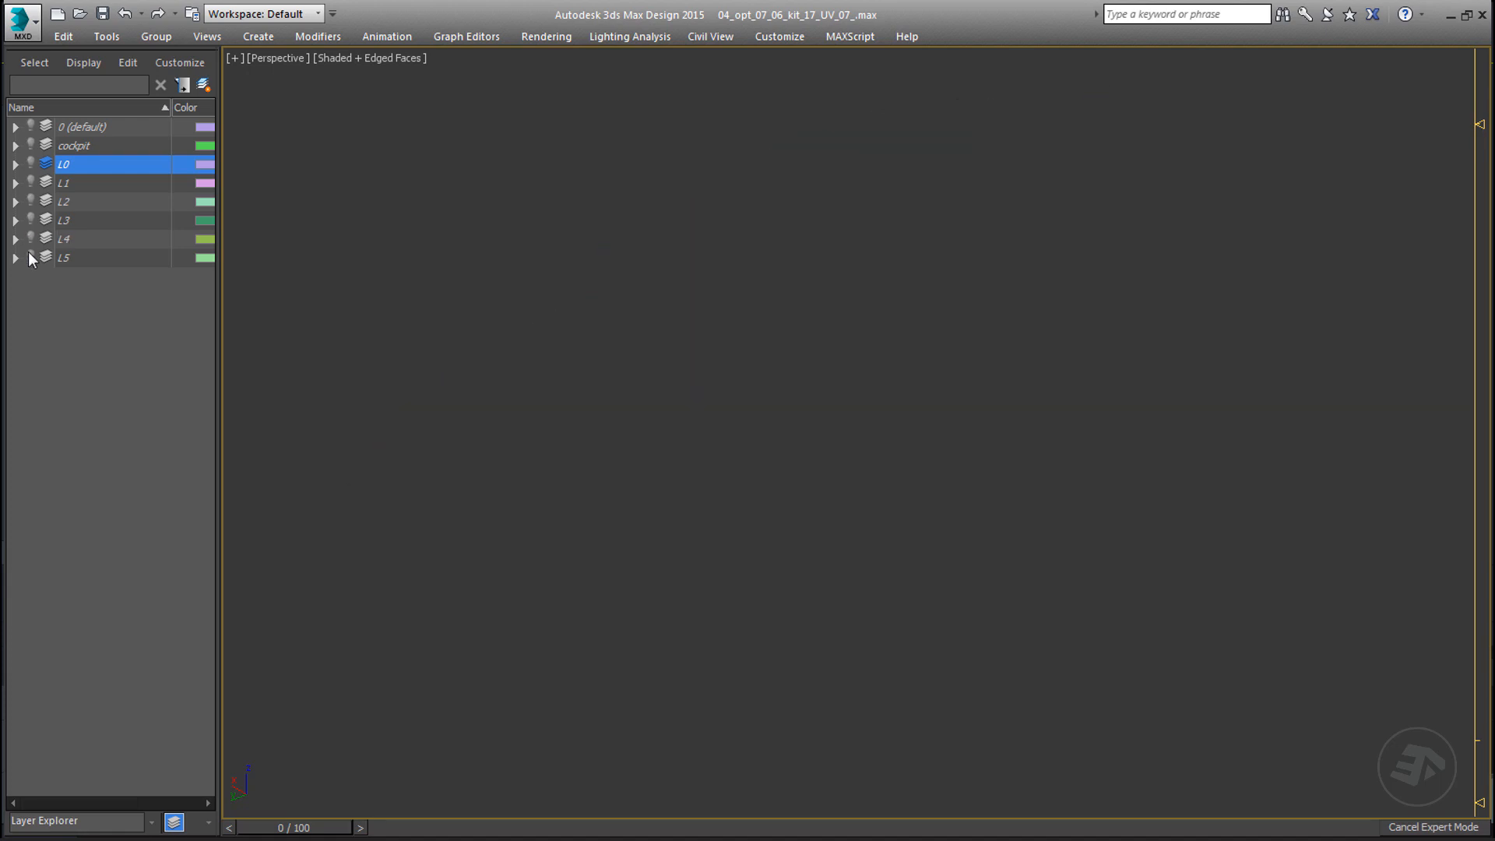
left_click(31, 257)
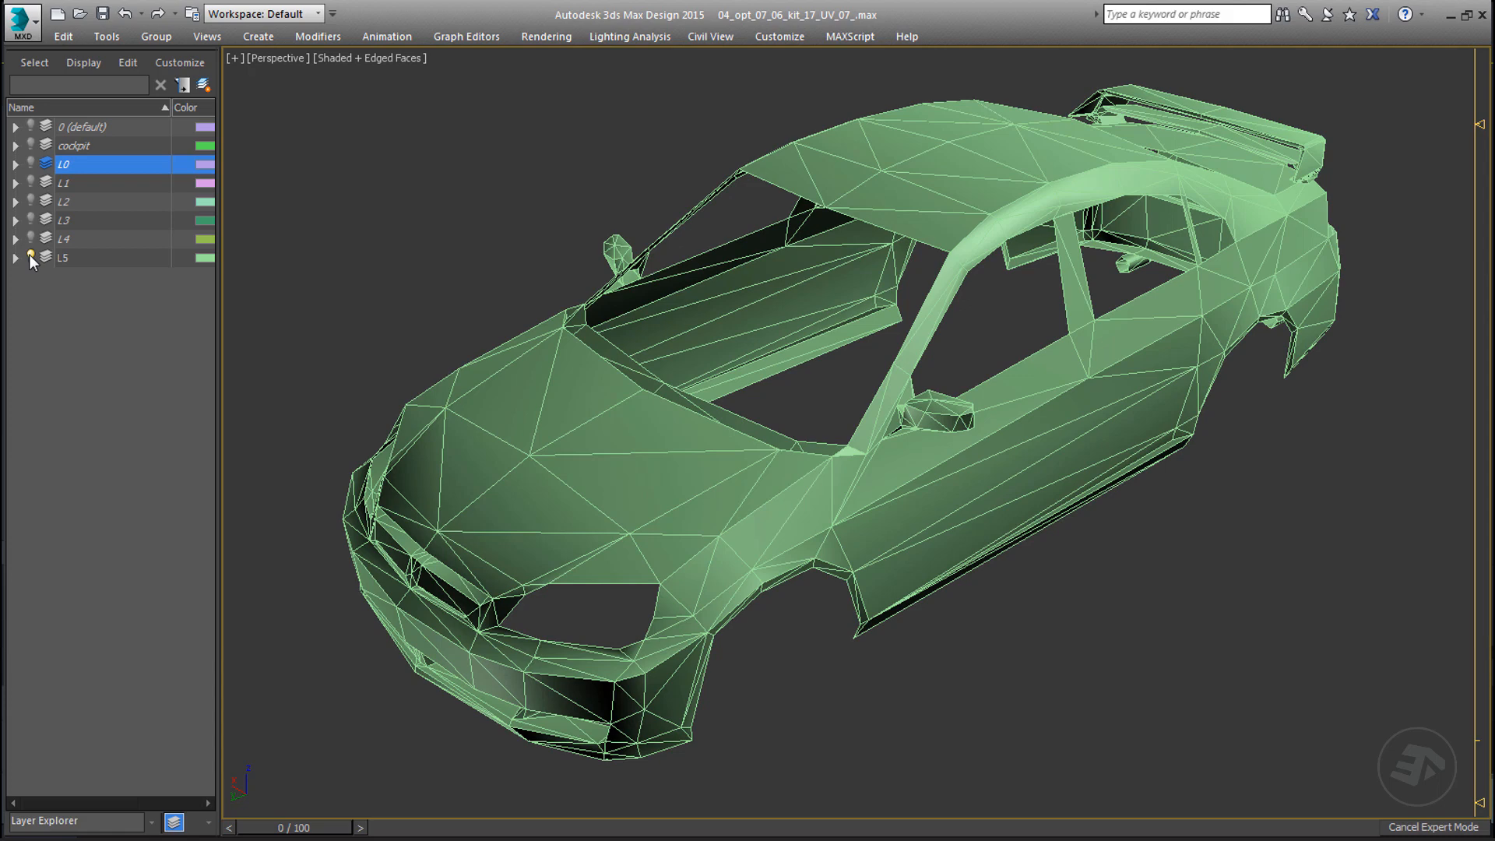
- Show layers L4, L3, L2, L1 and L0 together with L5 and select all the visible car body objects
left_click(30, 238)
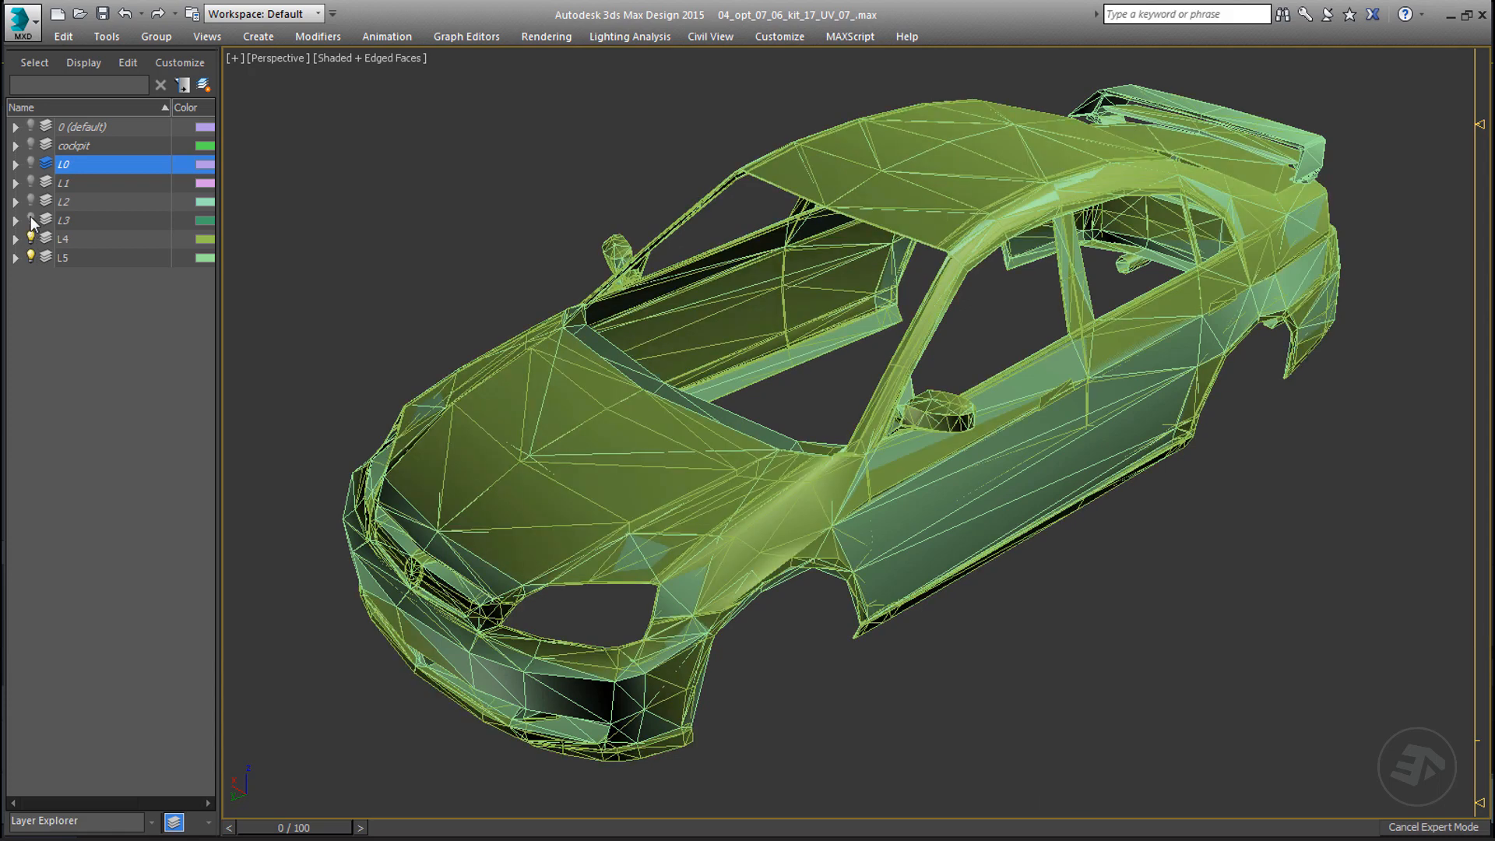
left_click(31, 220)
left_click(30, 201)
left_click(31, 182)
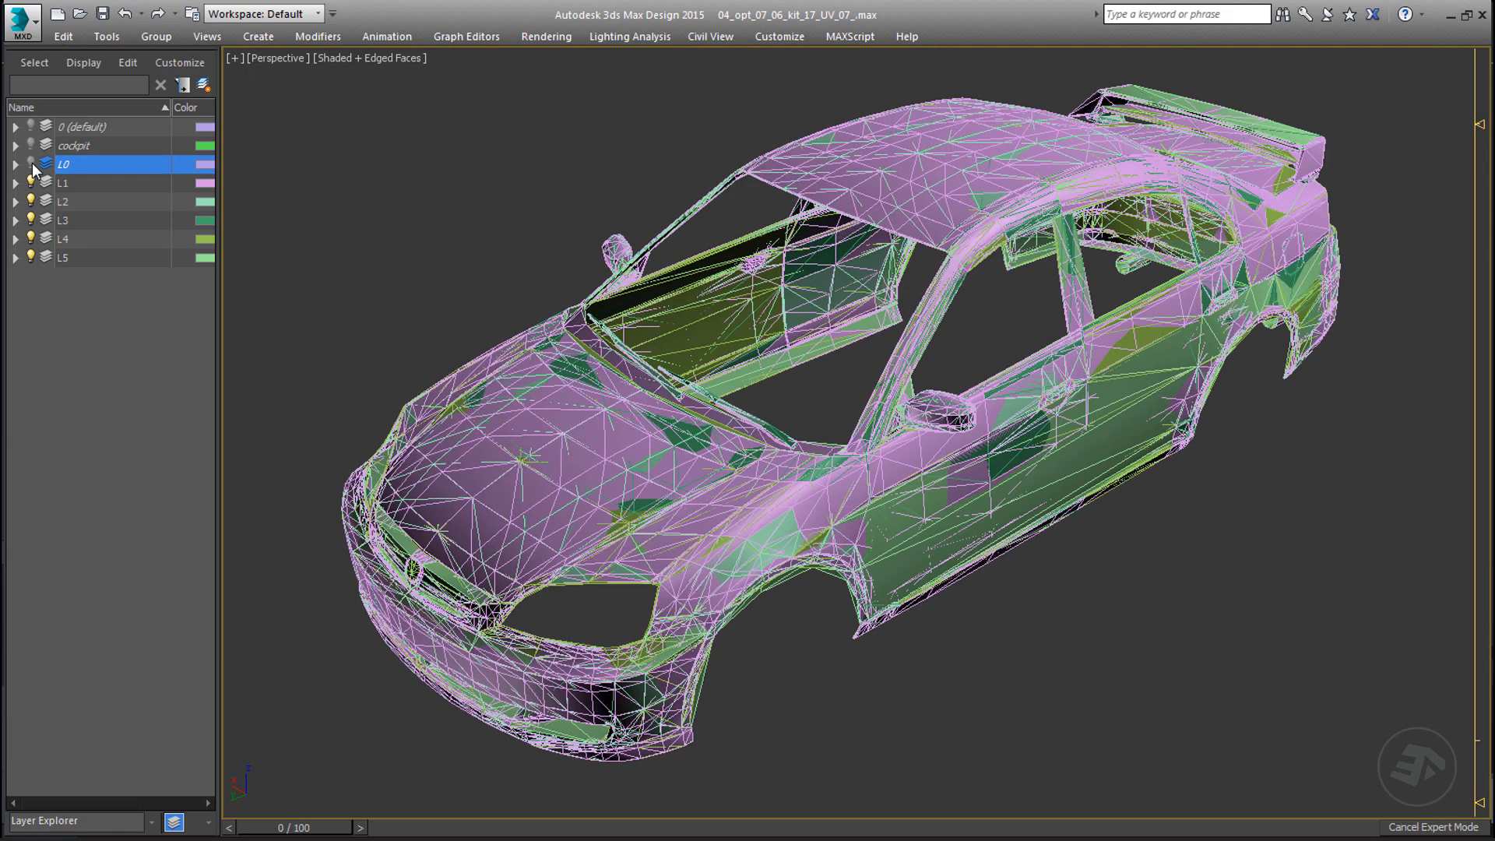
left_click(30, 163)
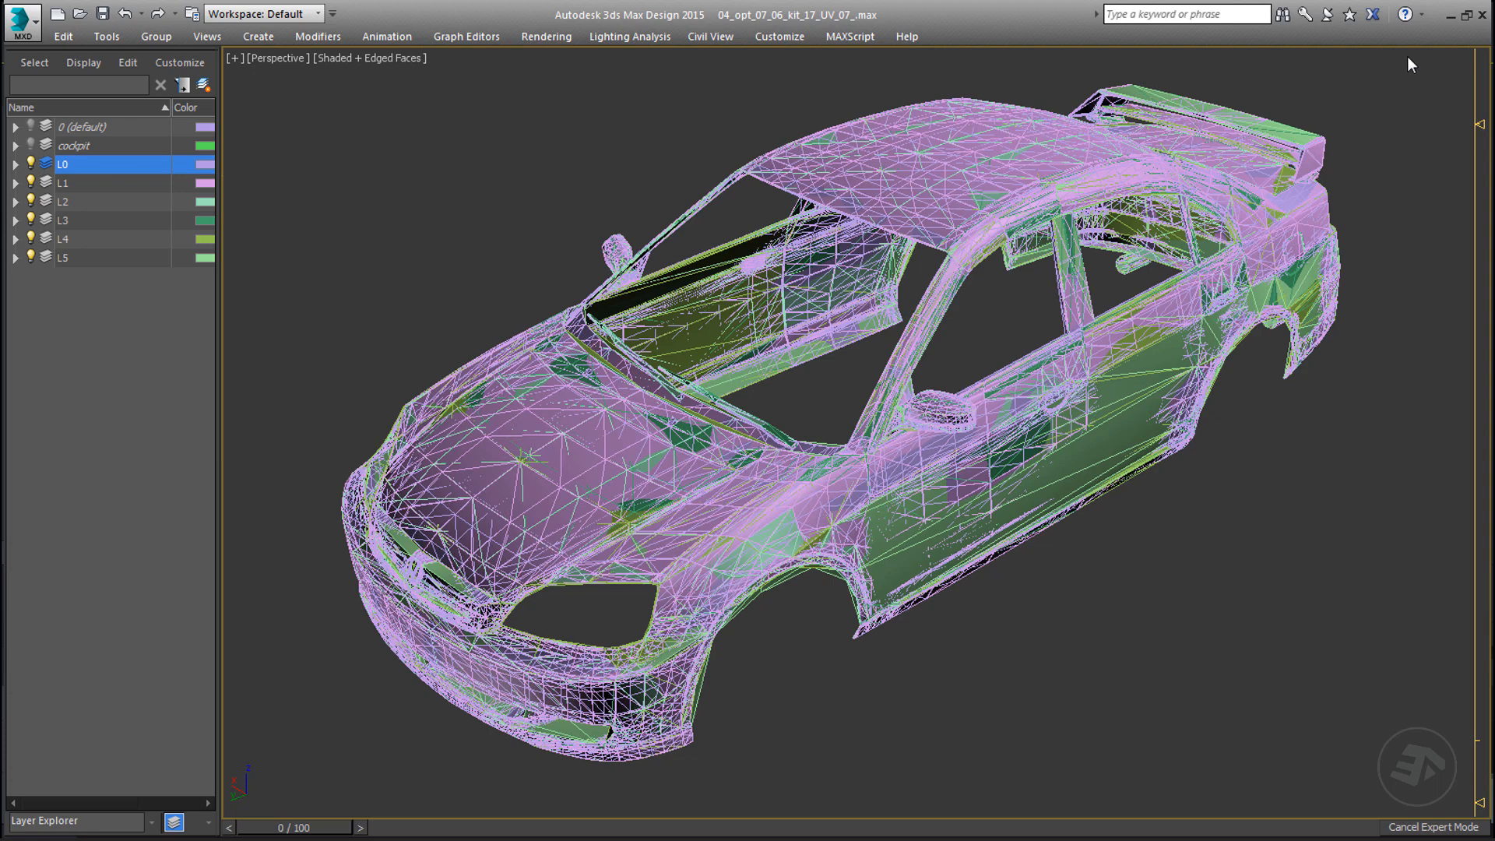
left_click_drag(1408, 58, 309, 795)
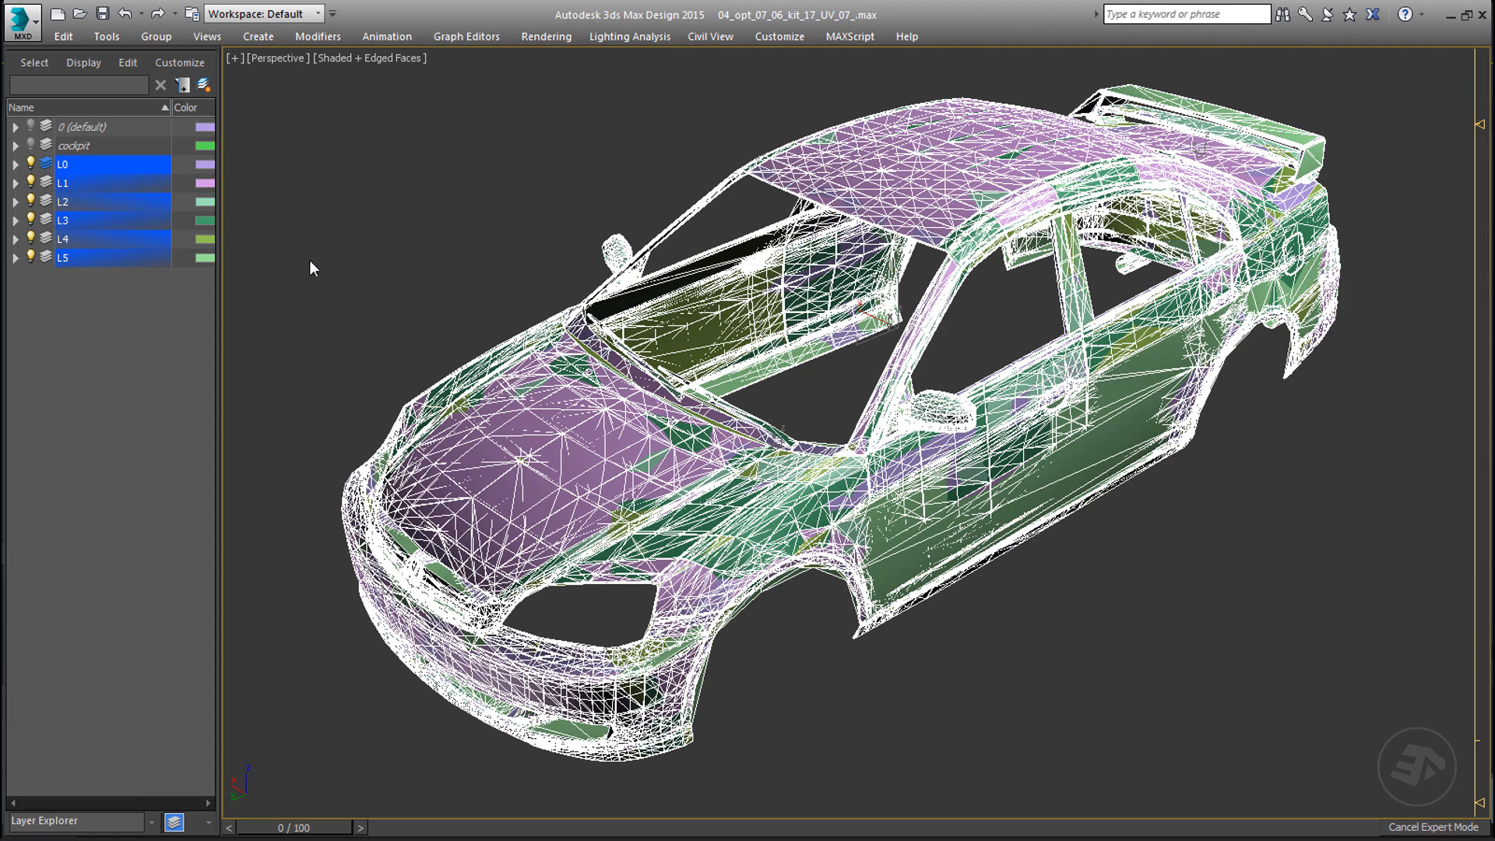
- Assign the uv_checker material to the selected car objects and enable its shaded display in the viewport
key("m")
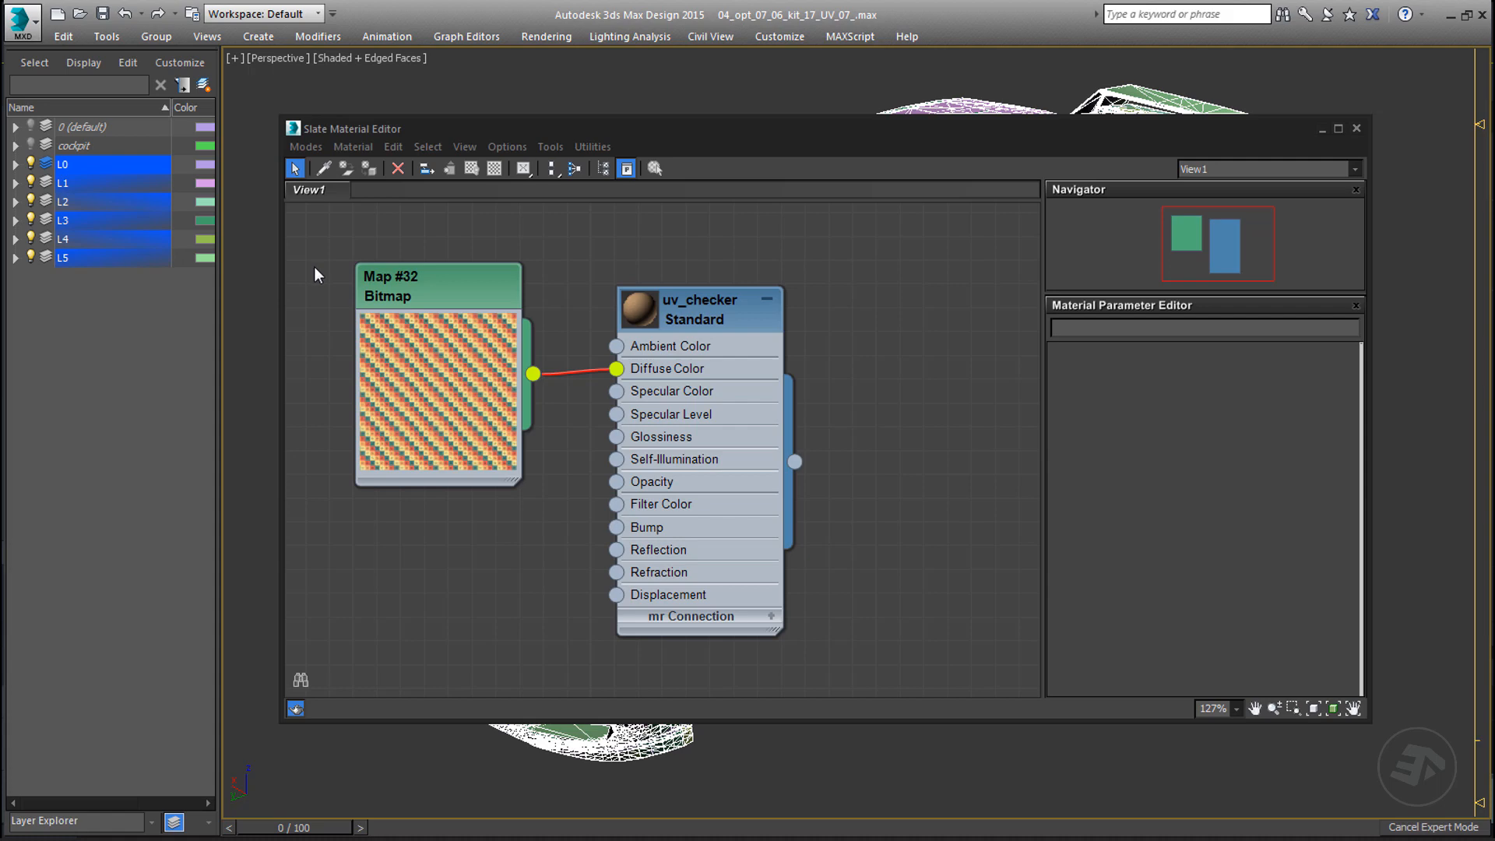
double_click(629, 320)
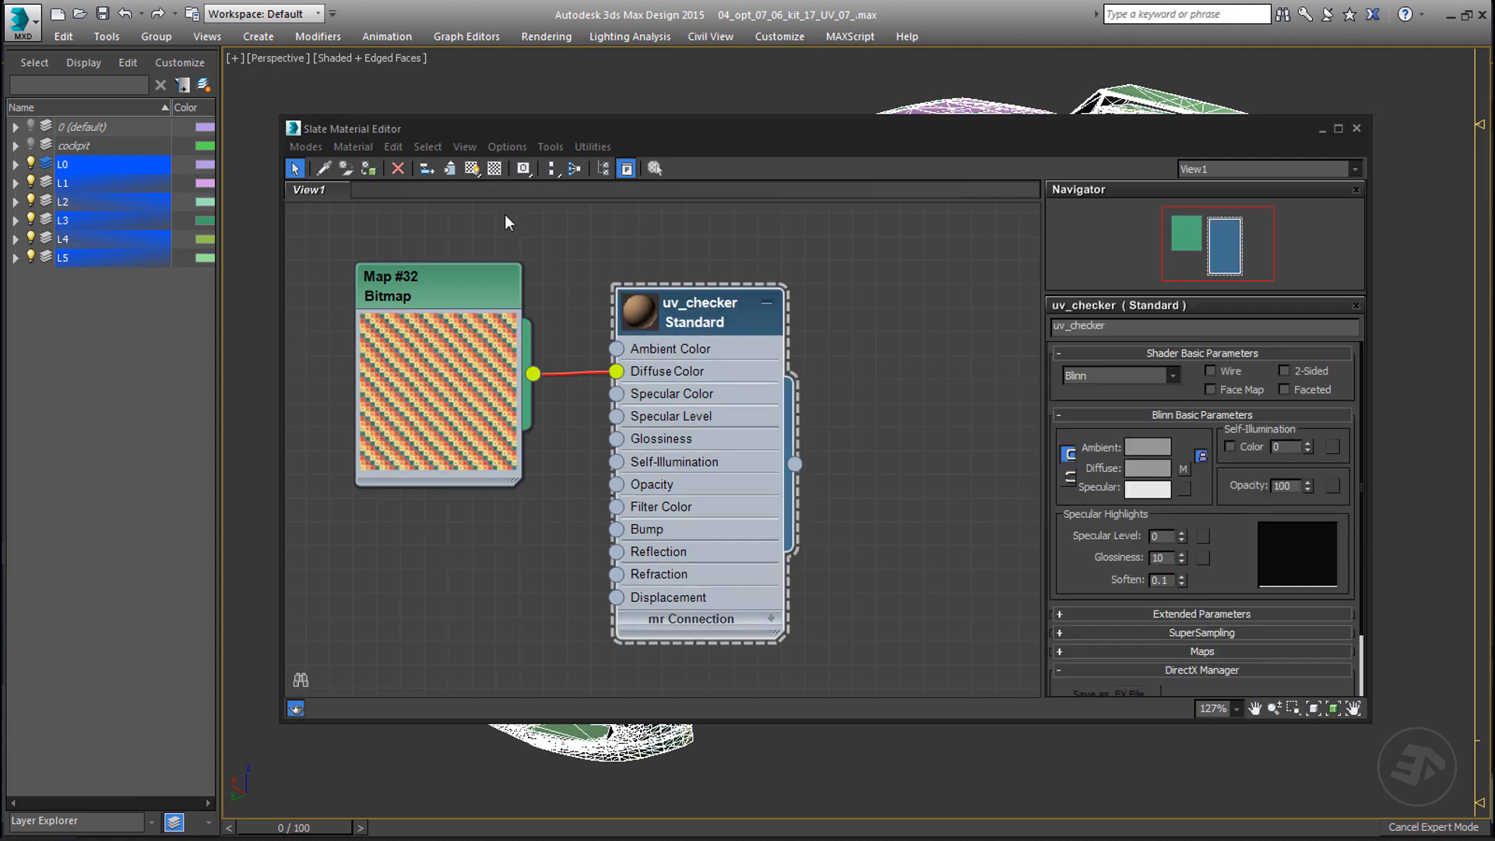
left_click(472, 170)
mouse_move(684, 139)
left_mouse_down()
mouse_move(1086, 242)
mouse_move(1086, 170)
left_mouse_up()
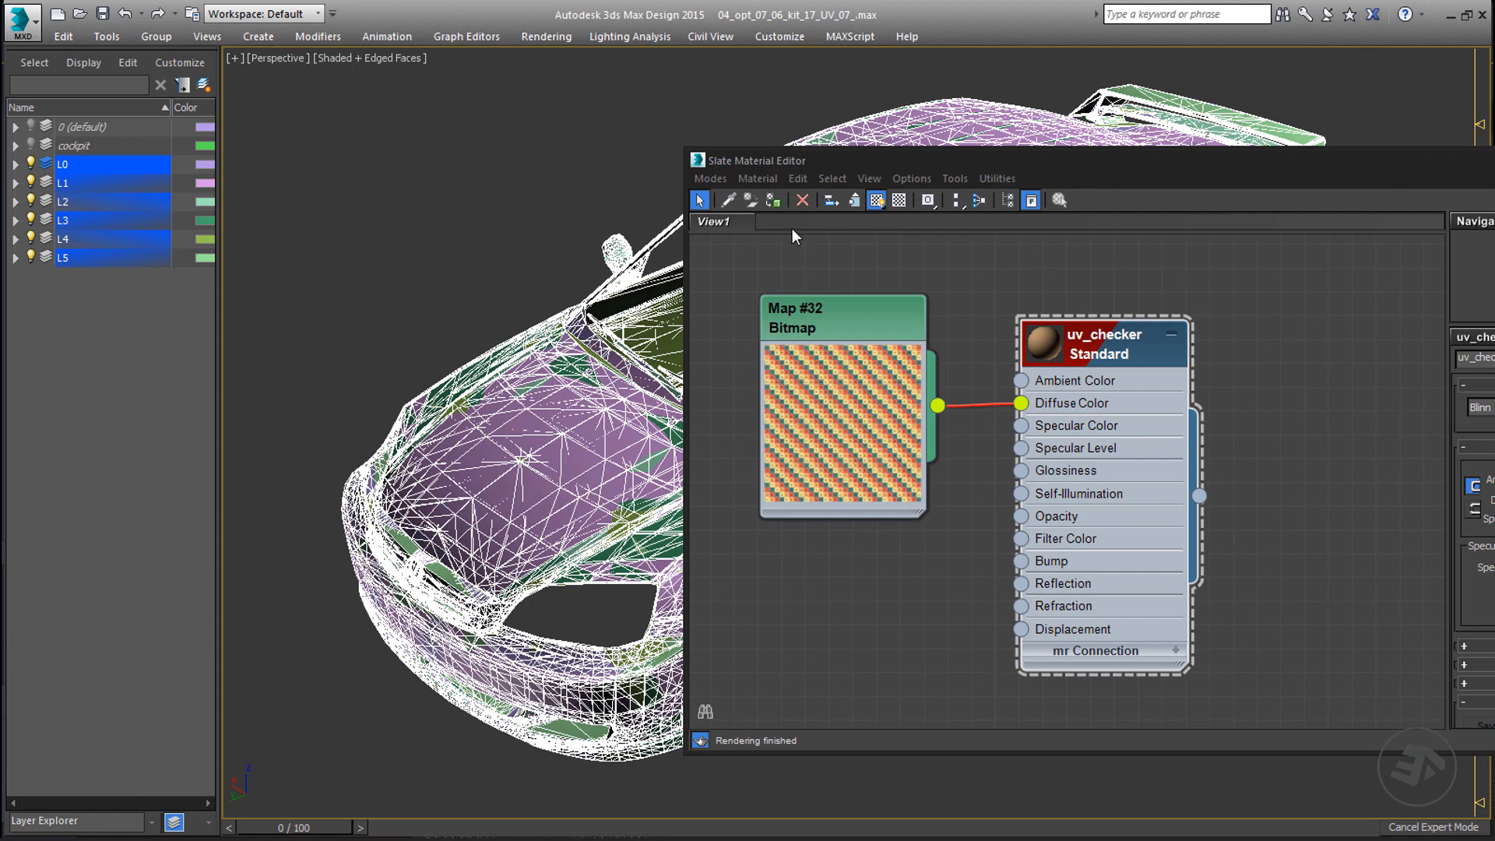
left_click(774, 199)
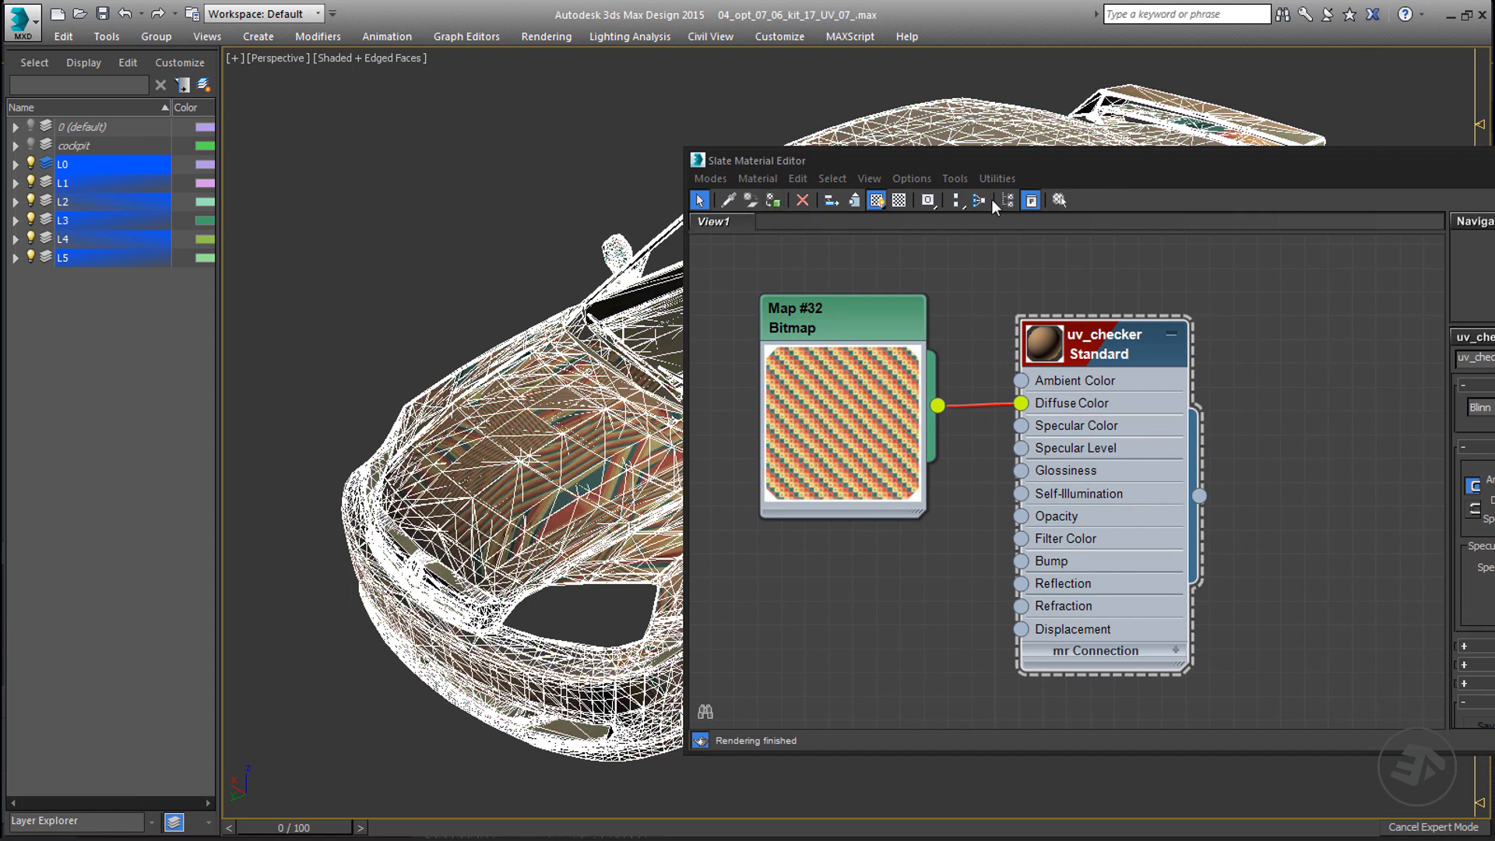
key("m")
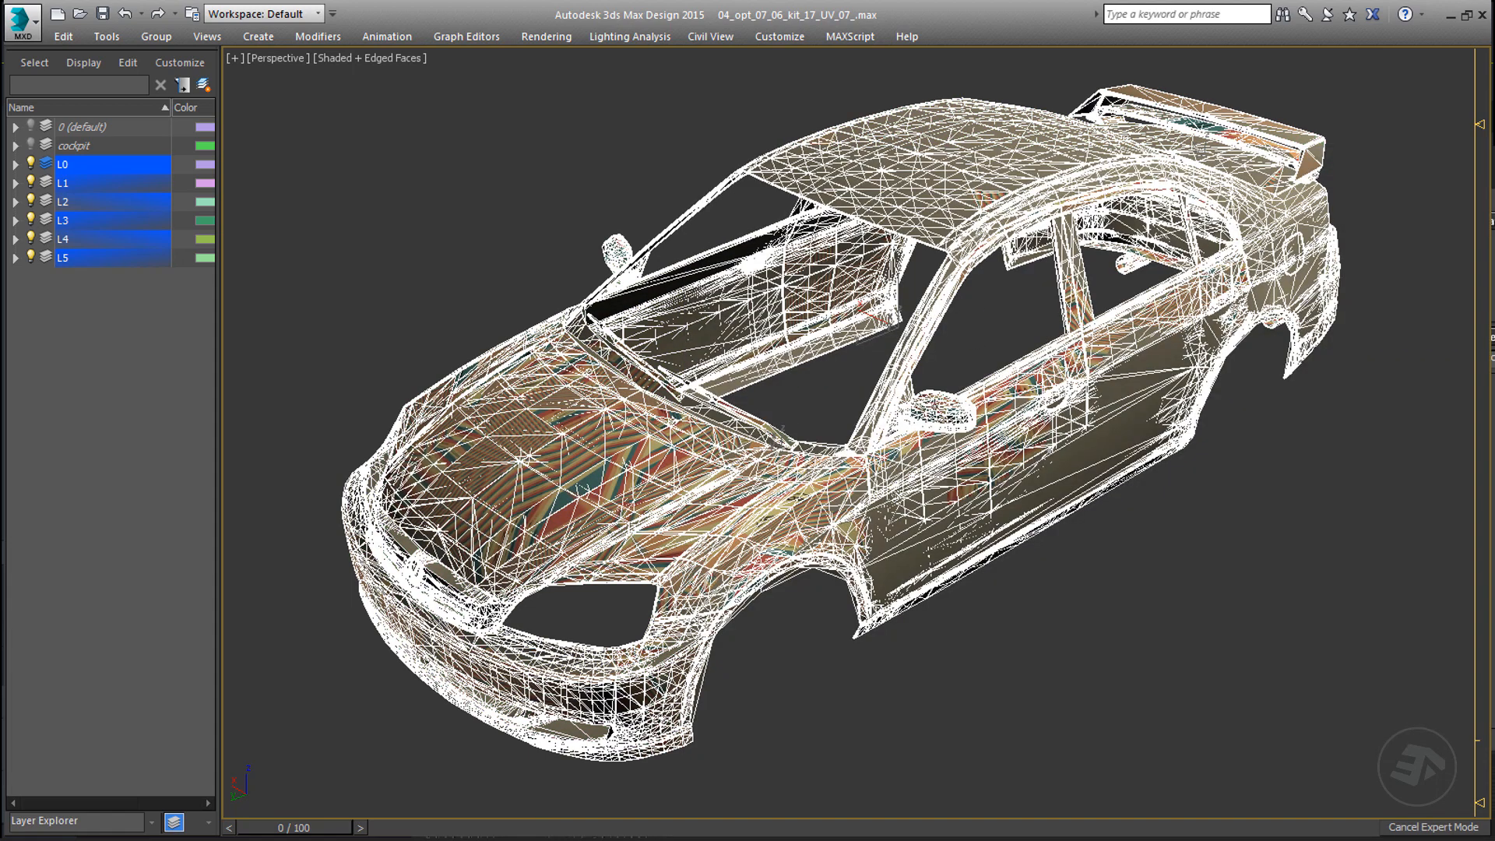
- Inspect how the checker texture lies on the car's doors, fenders and hood
middle_click_drag(937, 450, 915, 444, "alt")
scroll(915, 443, "up", 6)
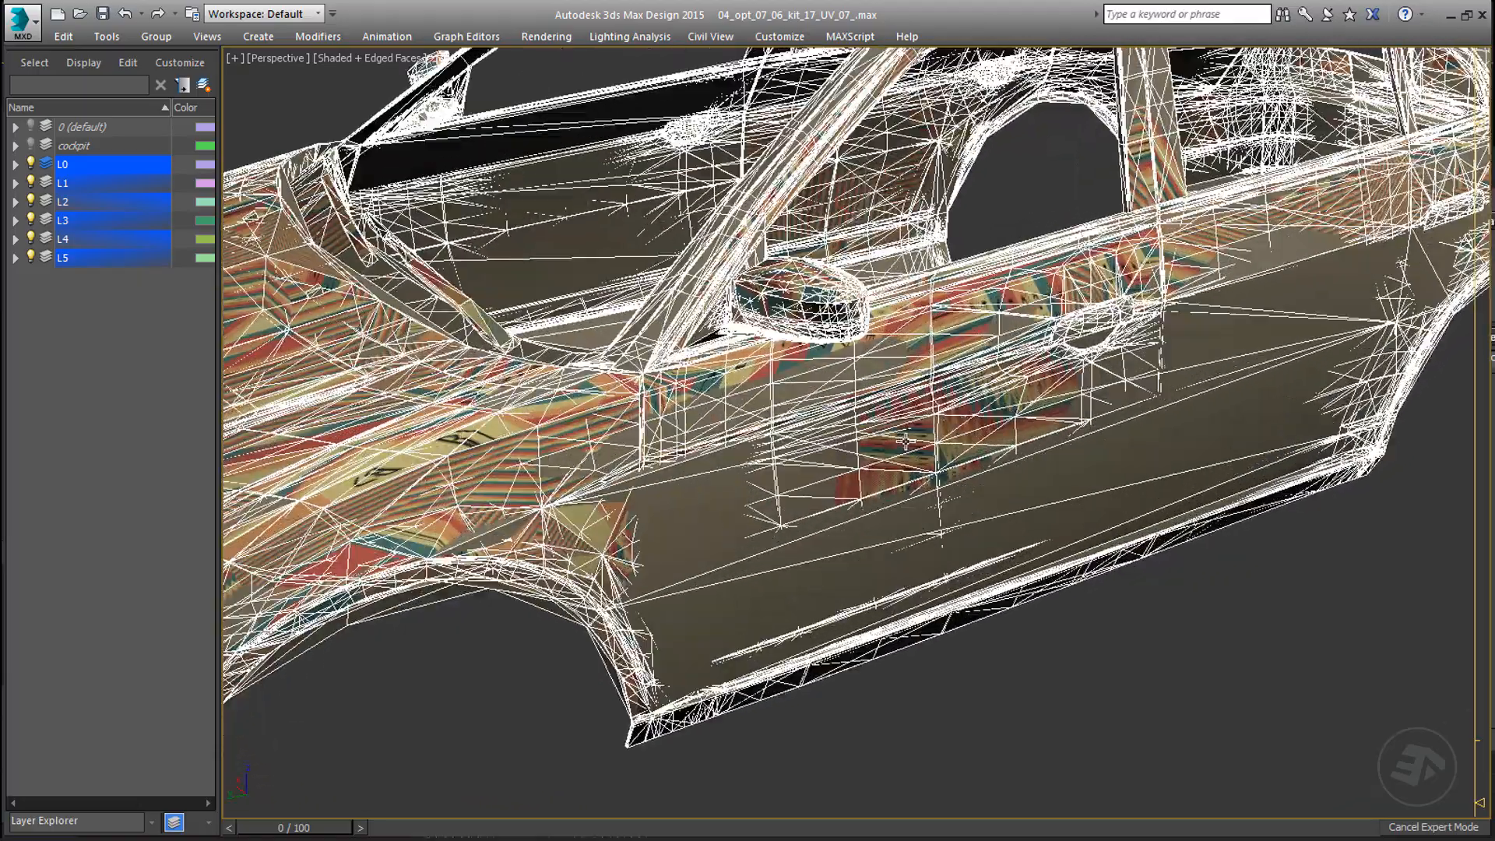
scroll(862, 394, "down", 4)
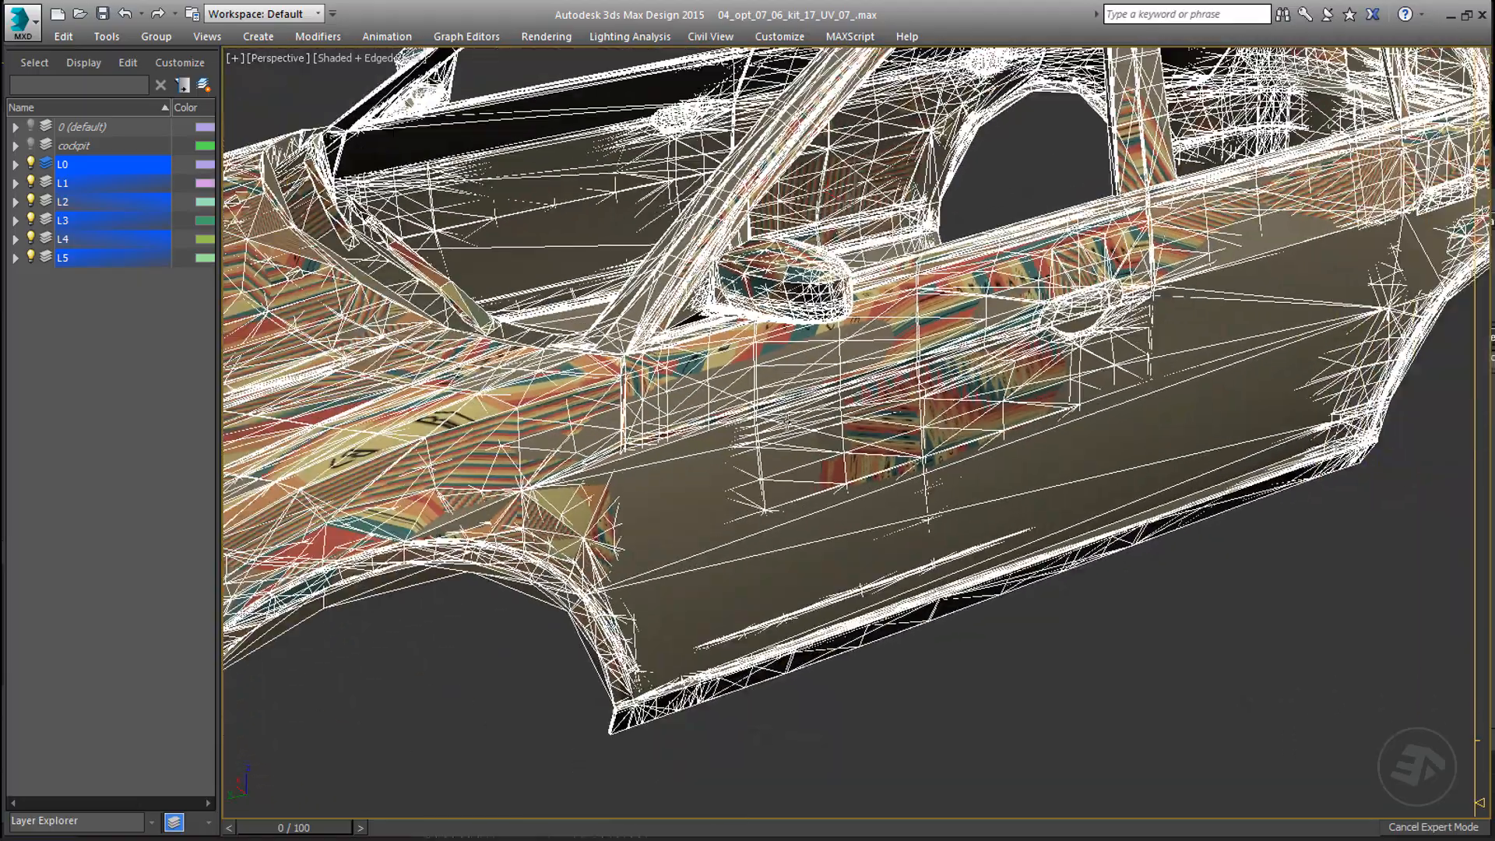
middle_click_drag(712, 439, 733, 446, "alt")
scroll(732, 444, "down", 6)
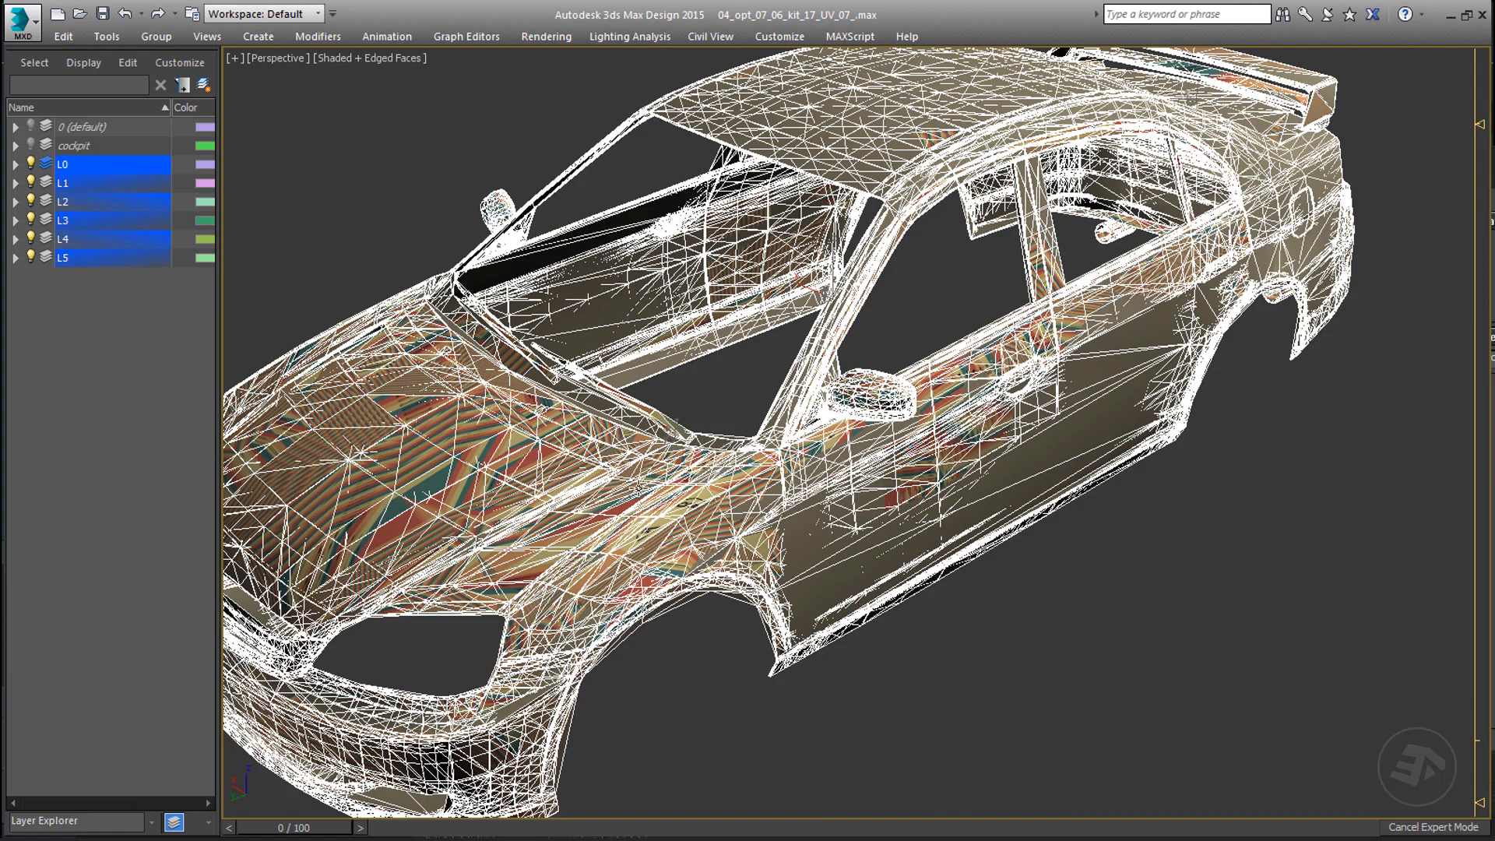
scroll(635, 490, "down", 1)
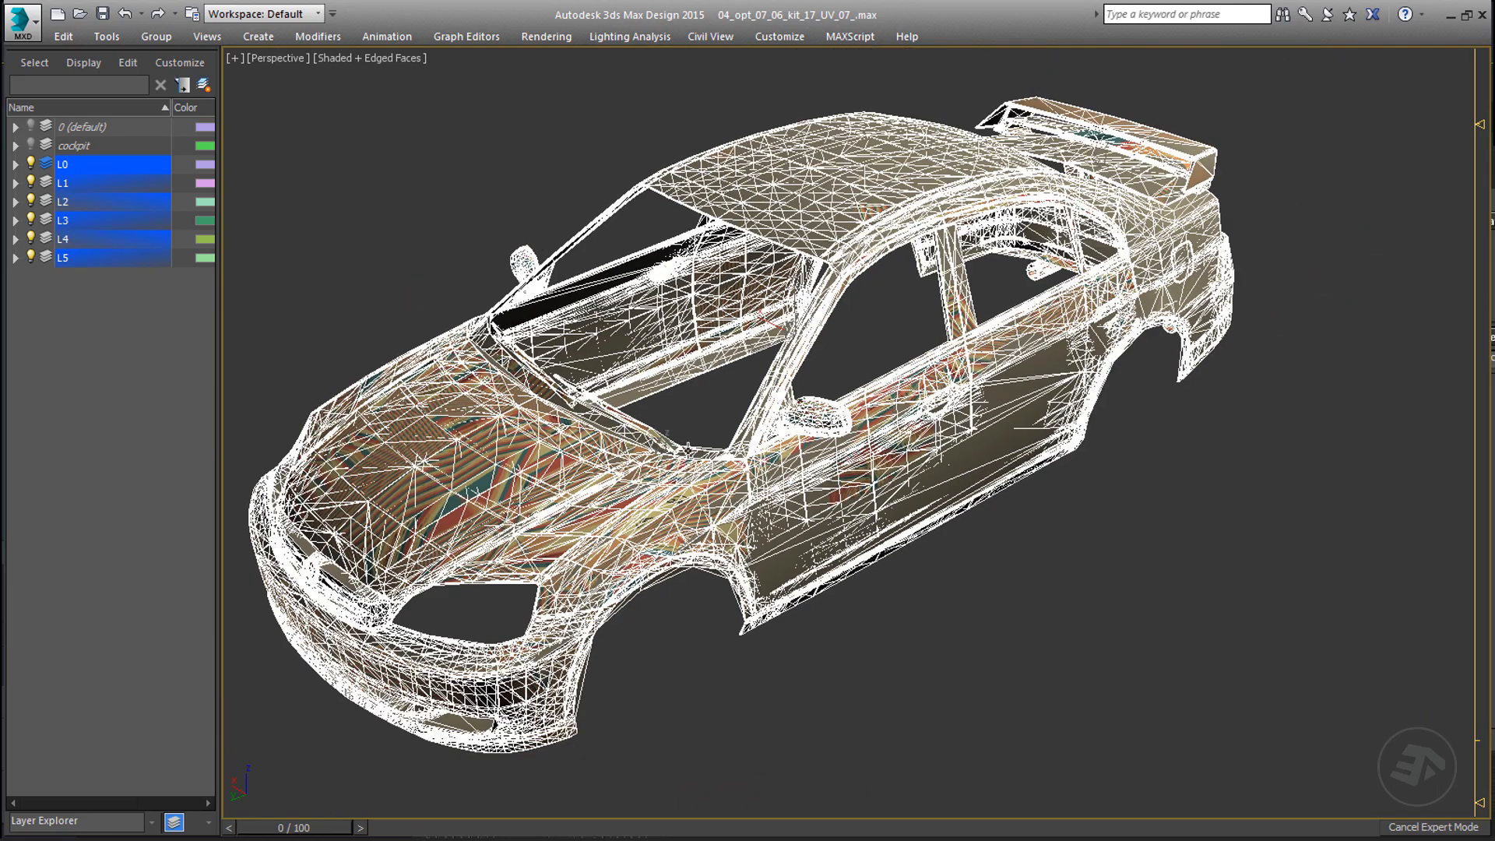
middle_click_drag(687, 451, 725, 453)
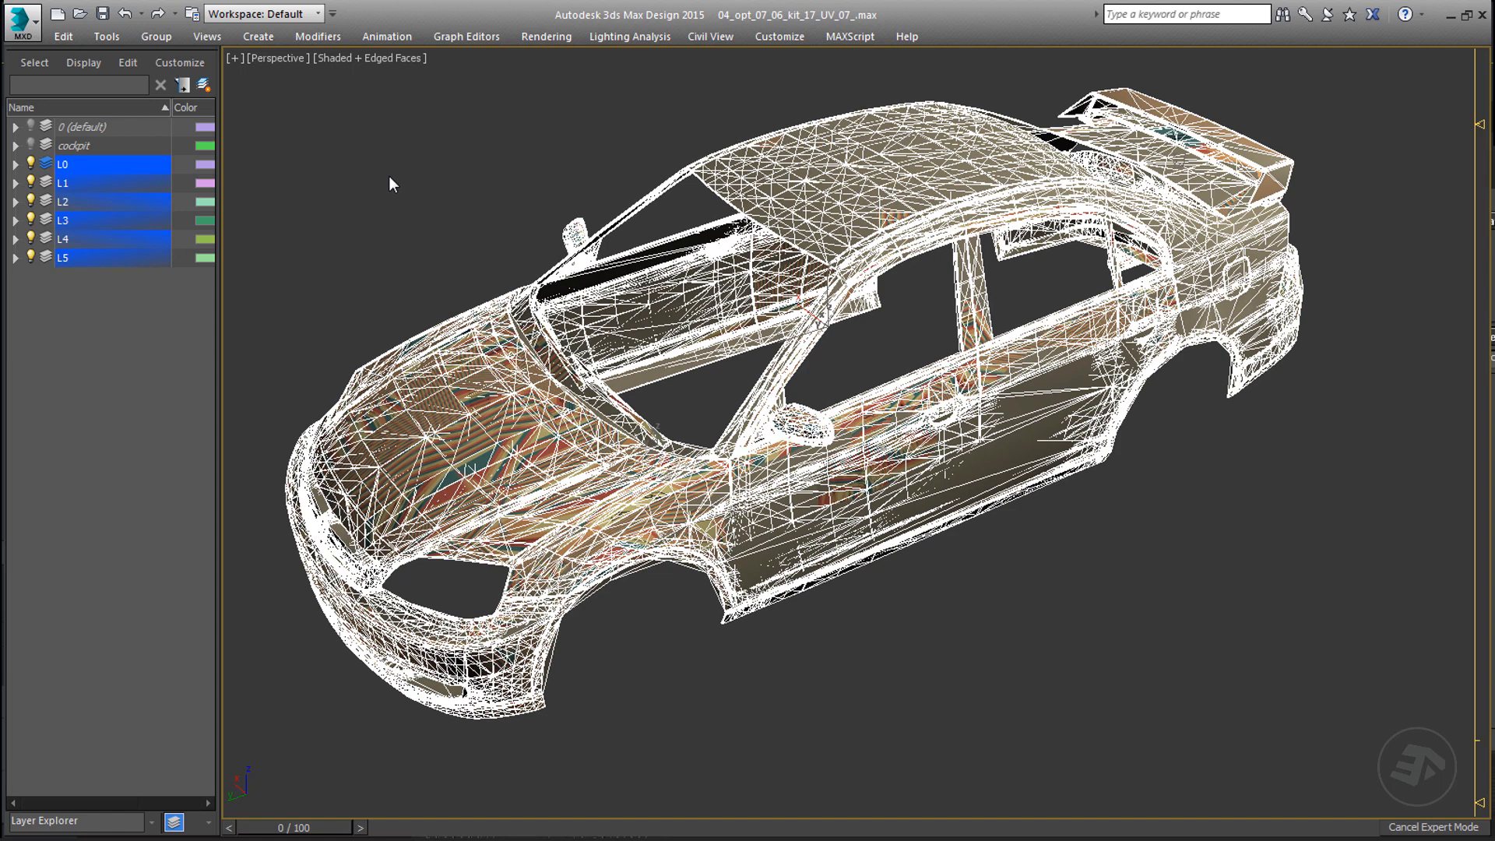
- Deselect the car objects and hide layers L5 through L1 so that only L0 is shown
left_click_drag(389, 176, 433, 215)
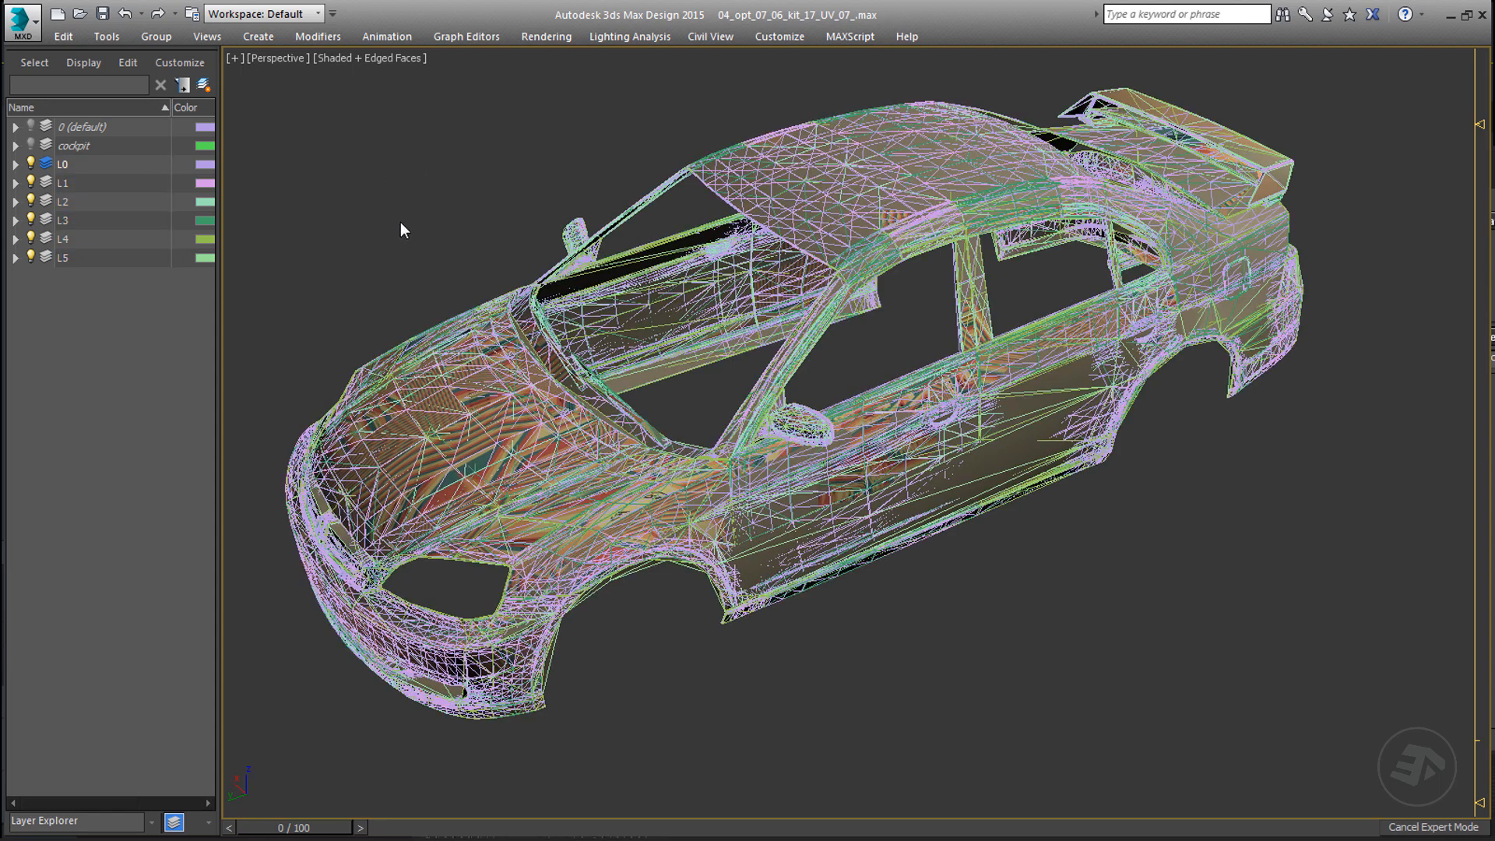
left_click(31, 257)
left_click(30, 239)
left_click(31, 220)
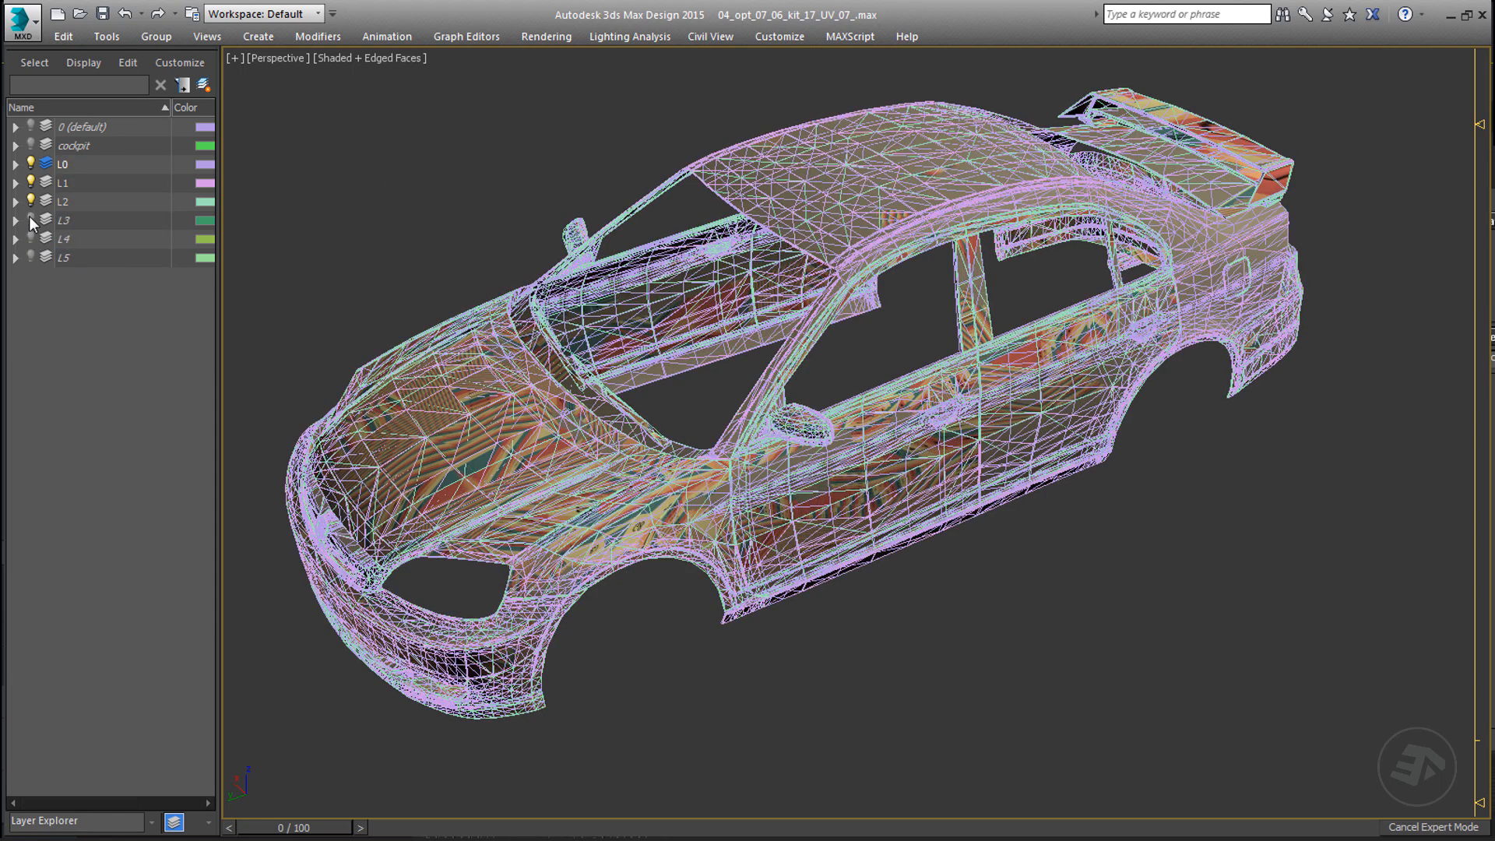
left_click(30, 201)
left_click(30, 182)
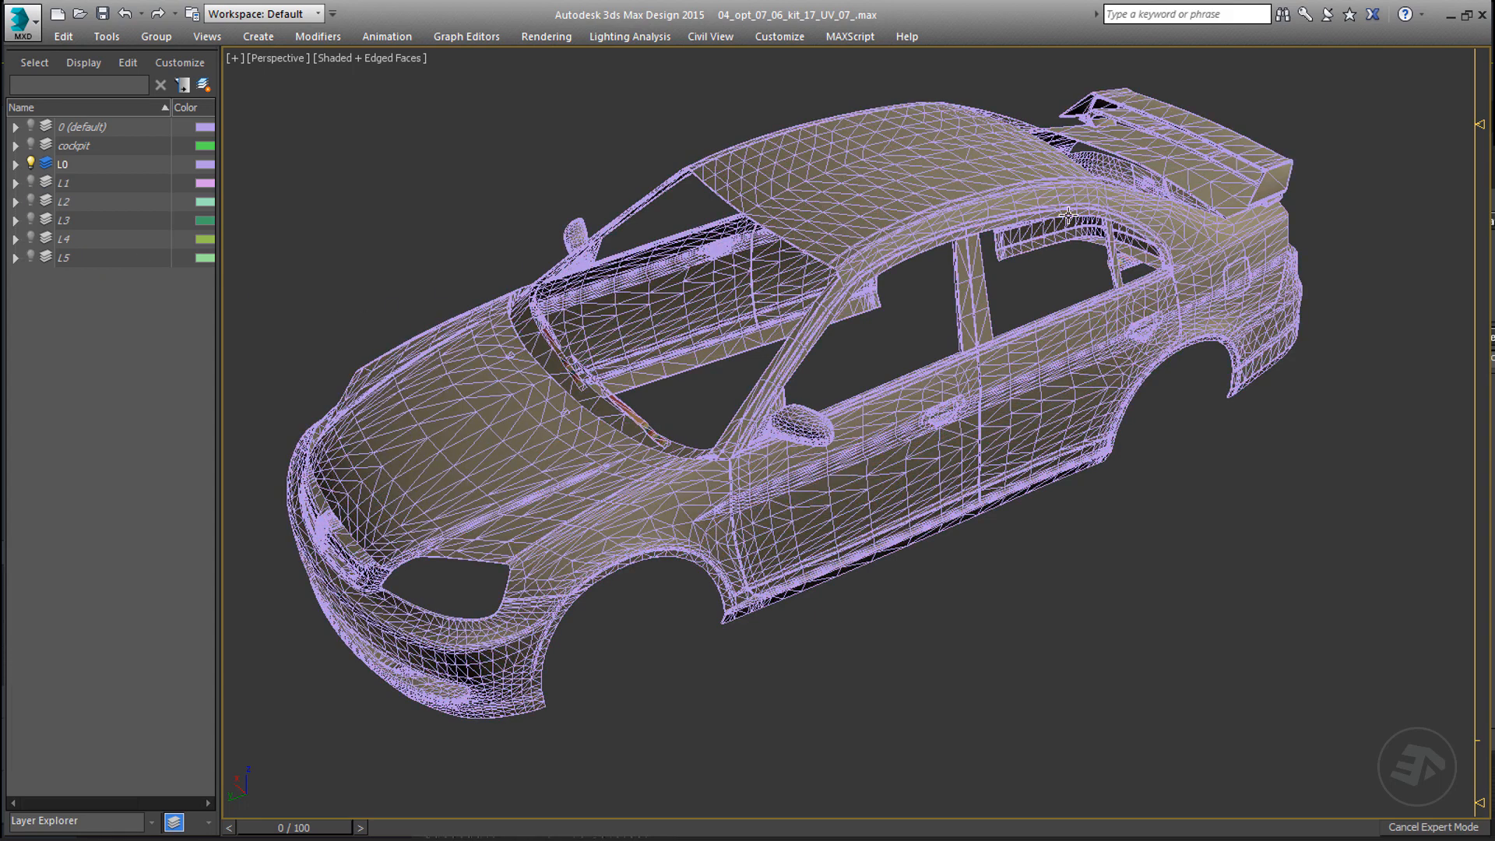
- Select all L0 car objects, excluding the rear licence plate and the exhaust pipe from the selection
left_click_drag(667, 559, 276, 778)
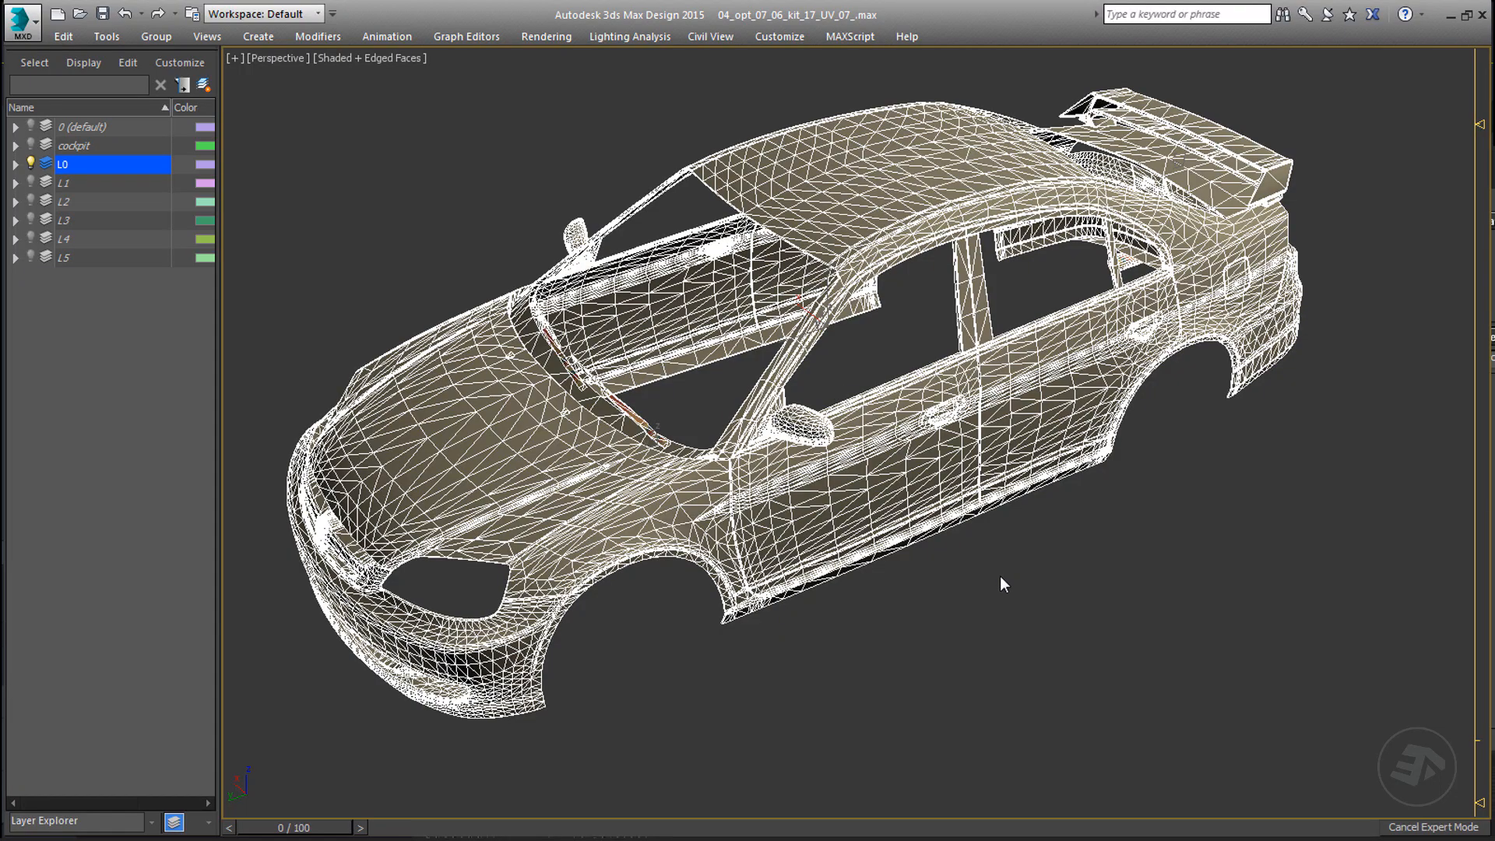
middle_click_drag(1000, 577, 737, 546, "alt")
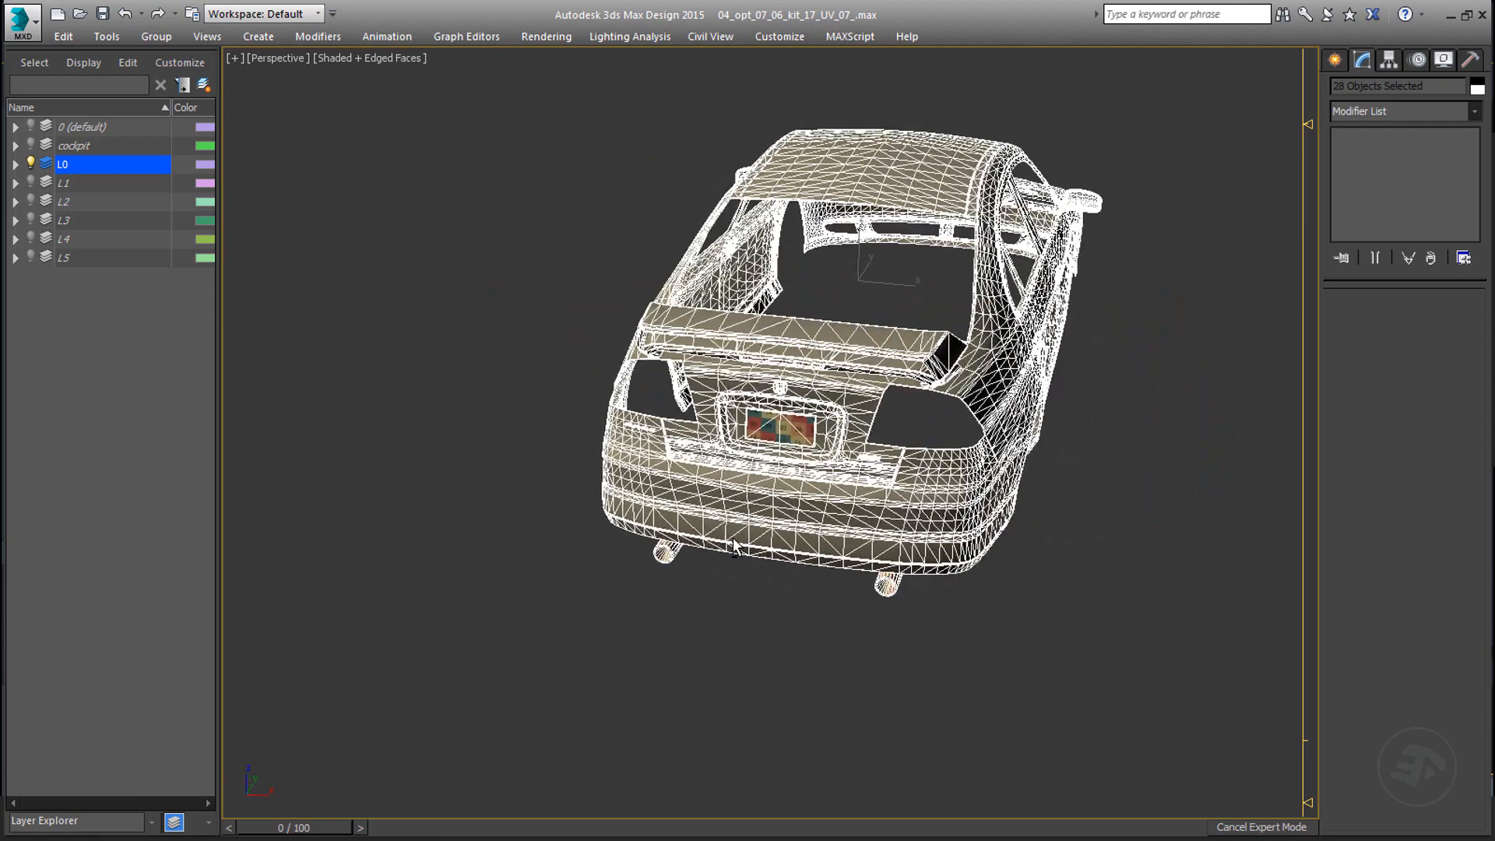
scroll(781, 440, "up", 6)
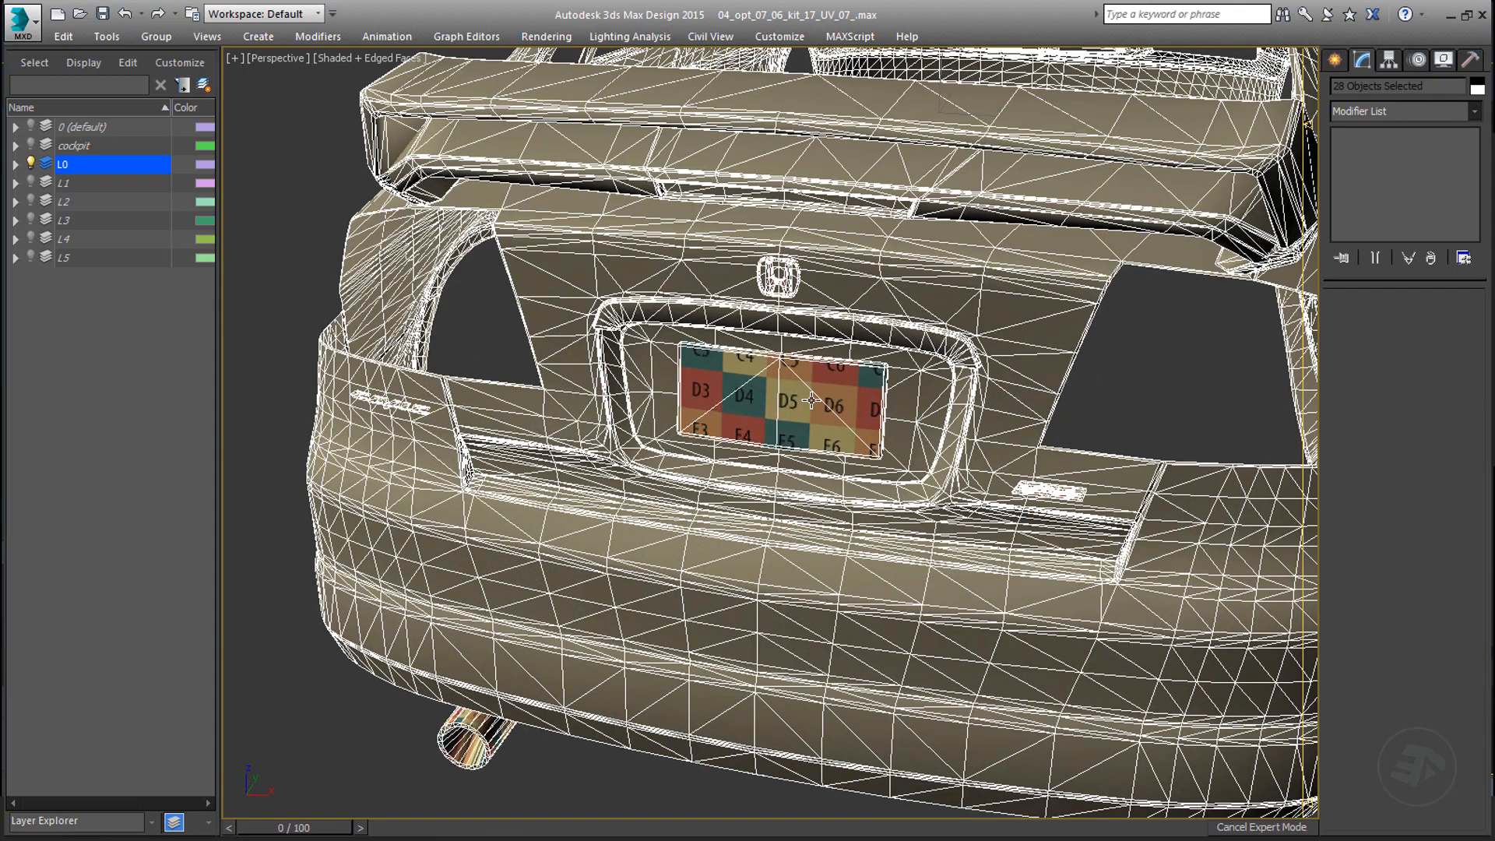
left_click(811, 399, "alt")
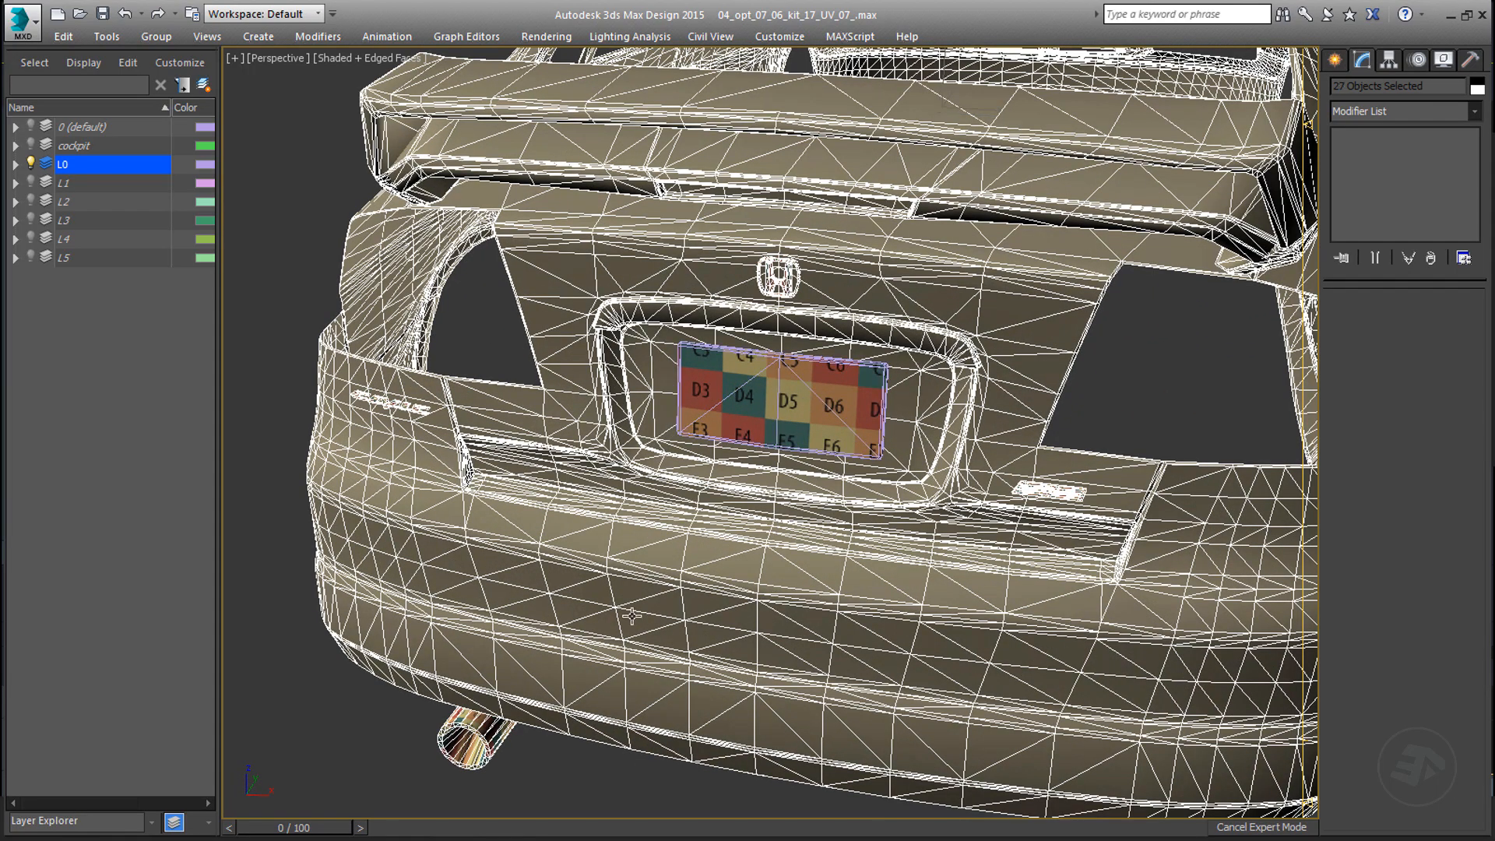
left_click(486, 749, "alt")
middle_click_drag(592, 698, 504, 555)
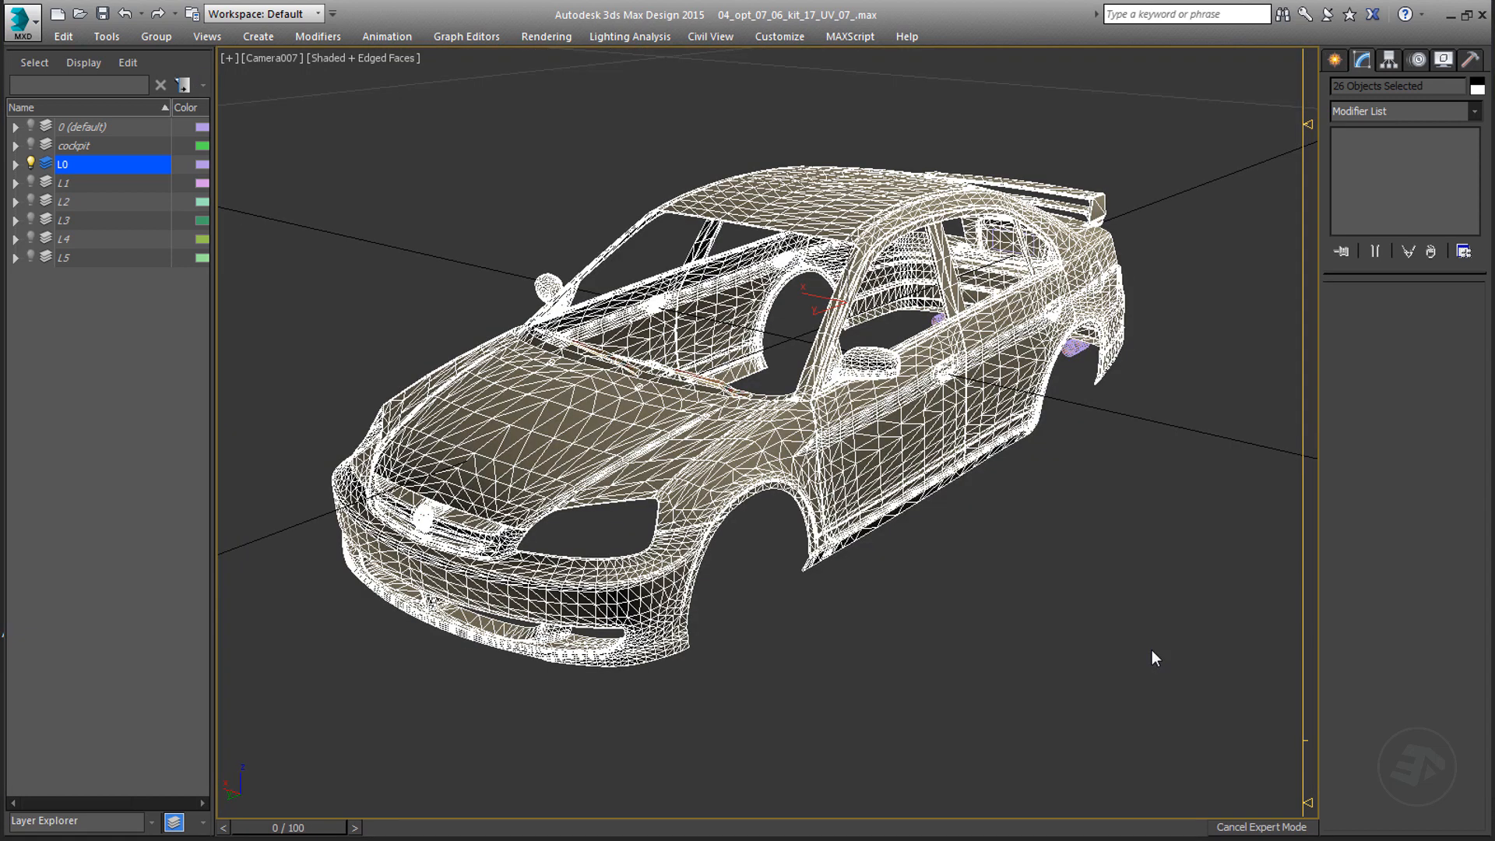
- Test-render the Camera007 view, review the list of objects missing map coordinates, then cancel and close the render
key("shift+q")
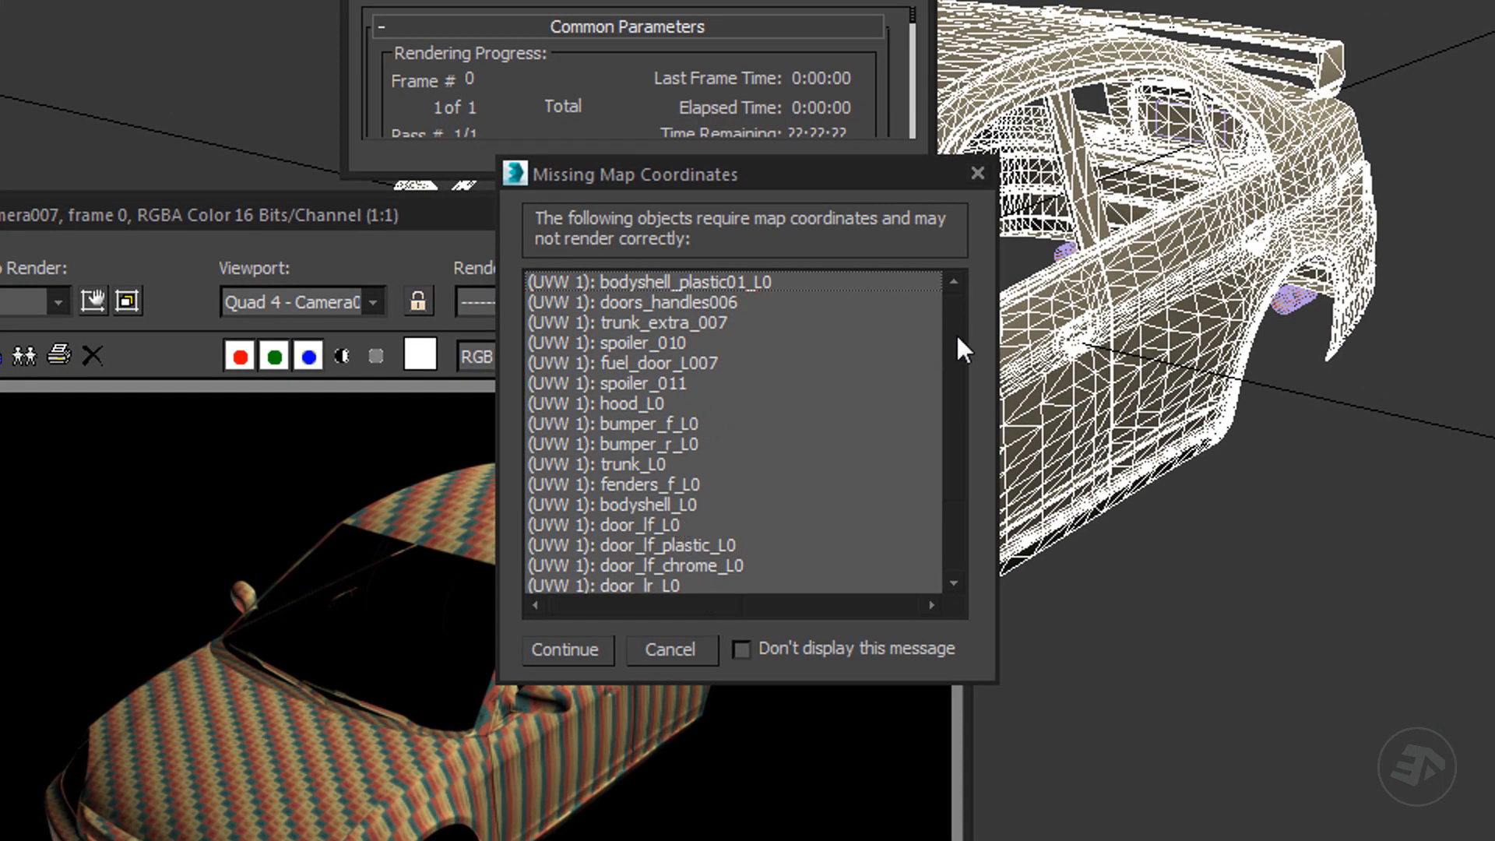
left_click_drag(956, 333, 956, 461)
scroll(966, 409, "up", 2)
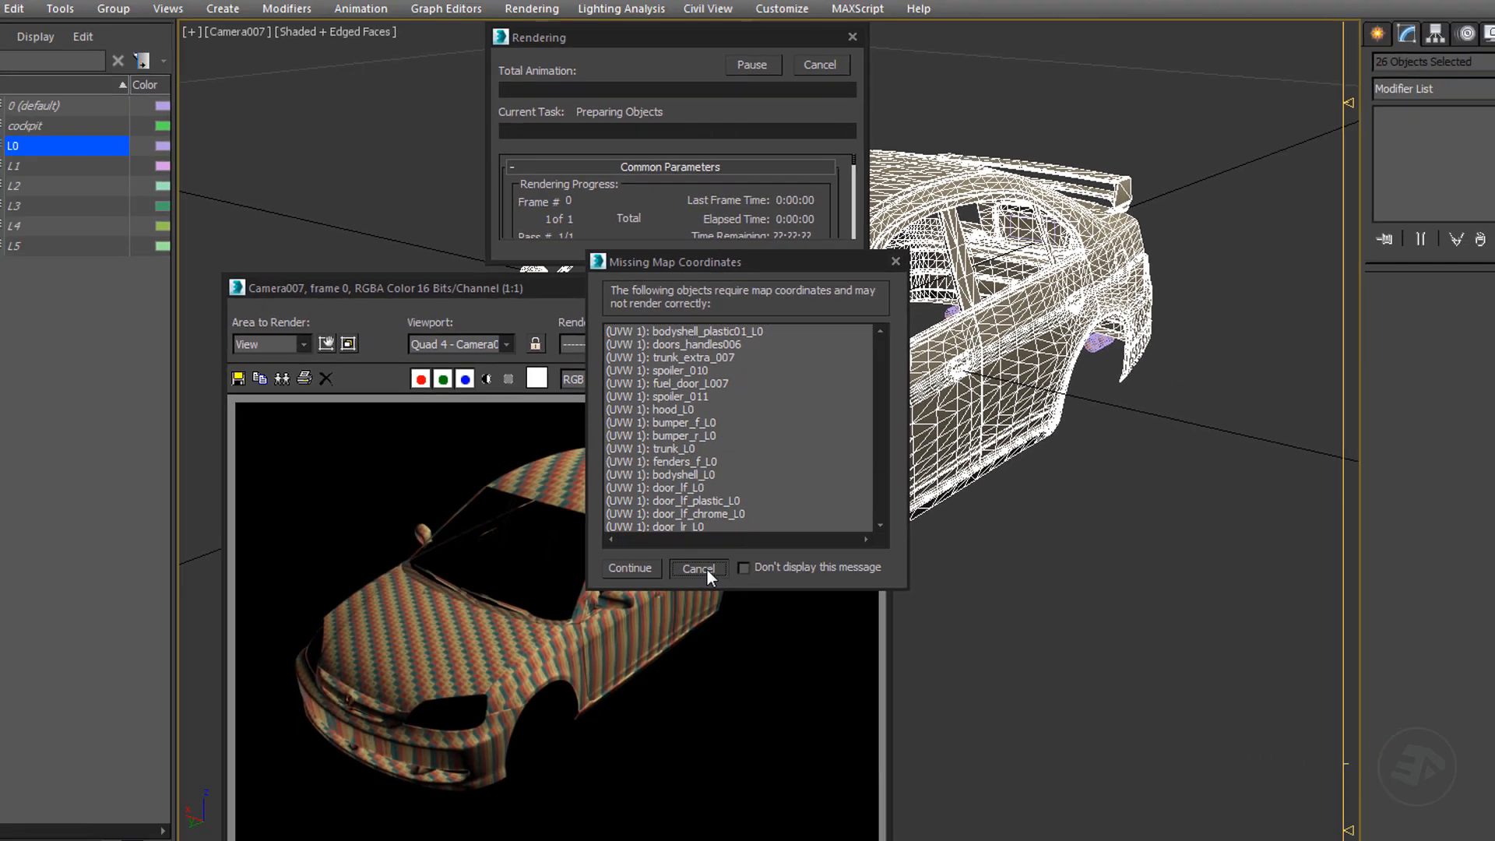
left_click(671, 650)
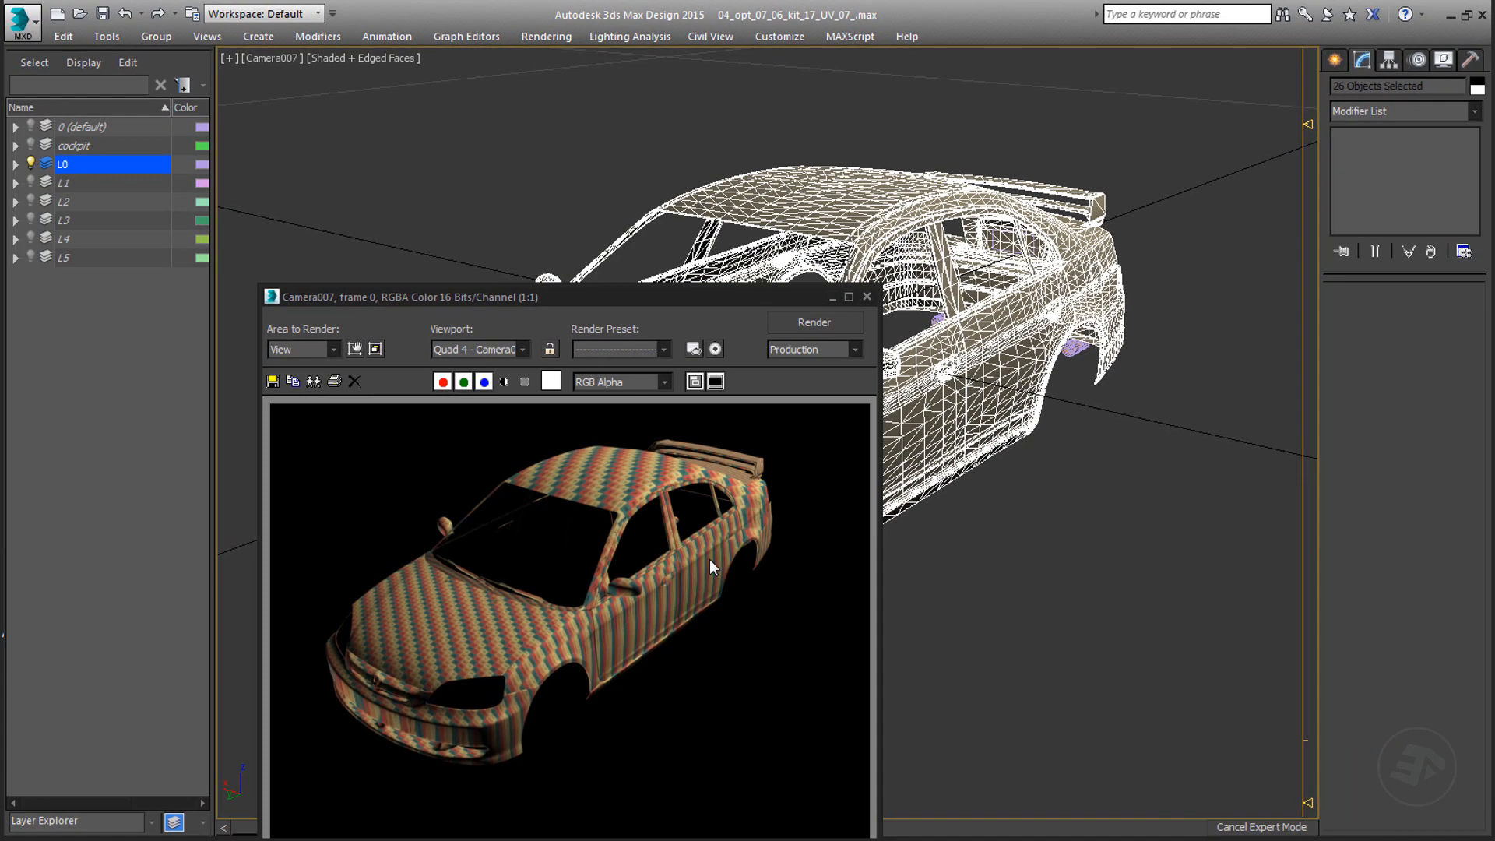
left_click(868, 296)
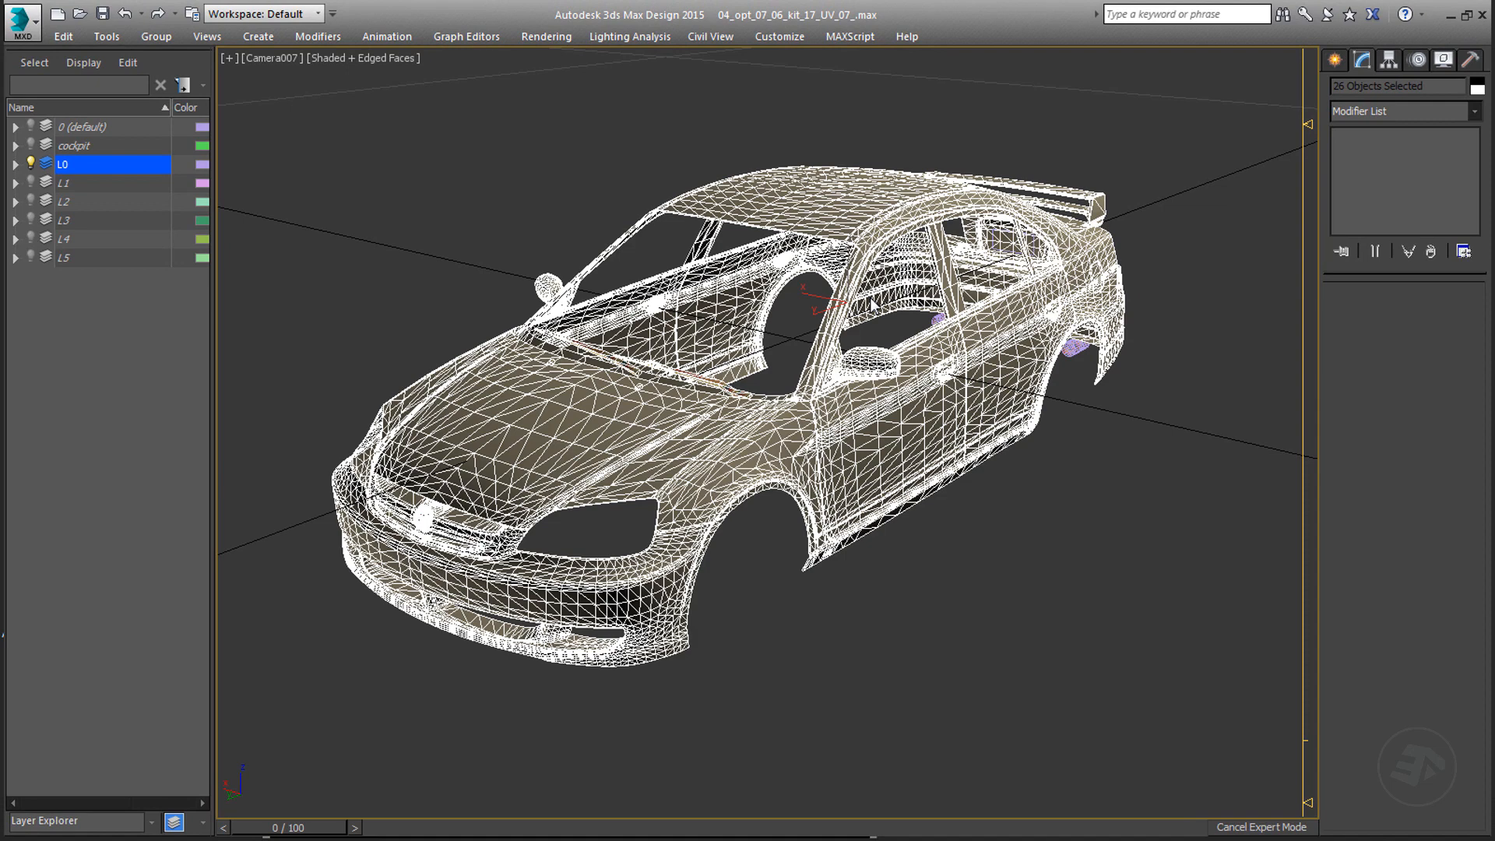
- Apply an Unwrap UVW modifier to the selected L0 car parts and check the checker texture with a test render
left_click(1476, 113)
key("u")
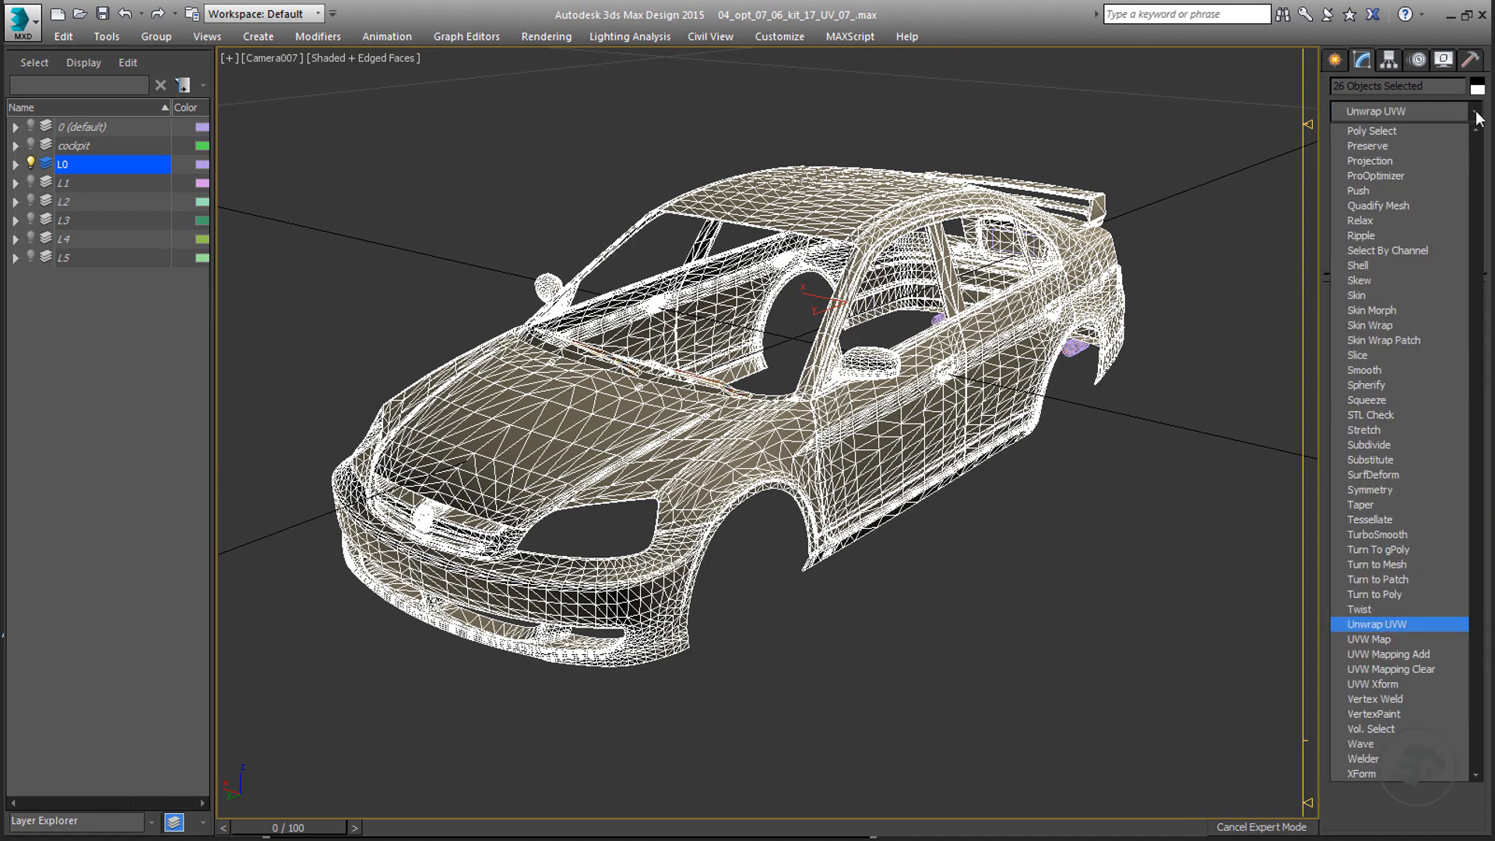
key("Return")
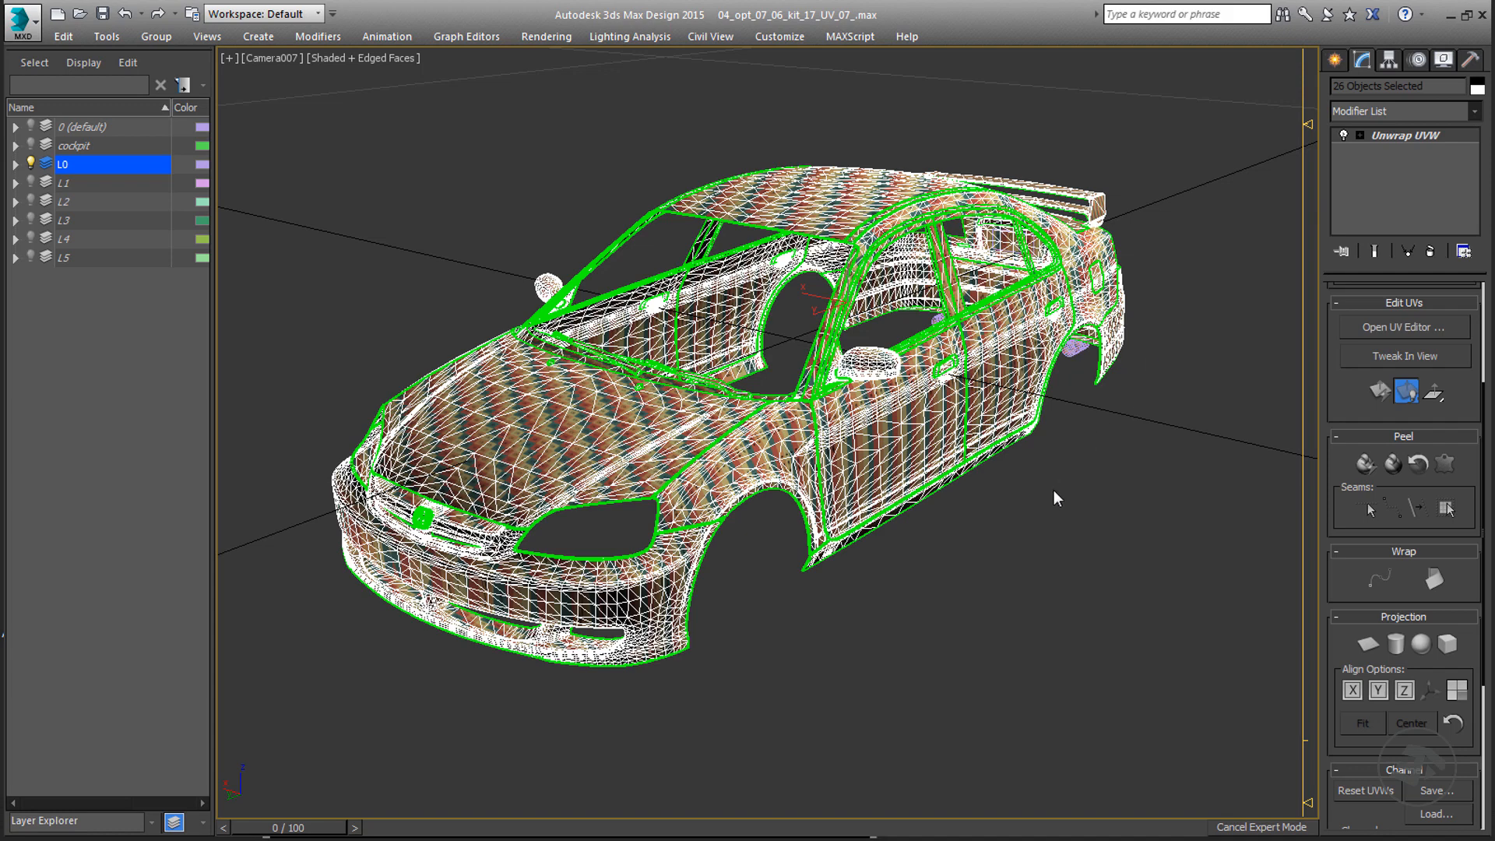
key("shift+q")
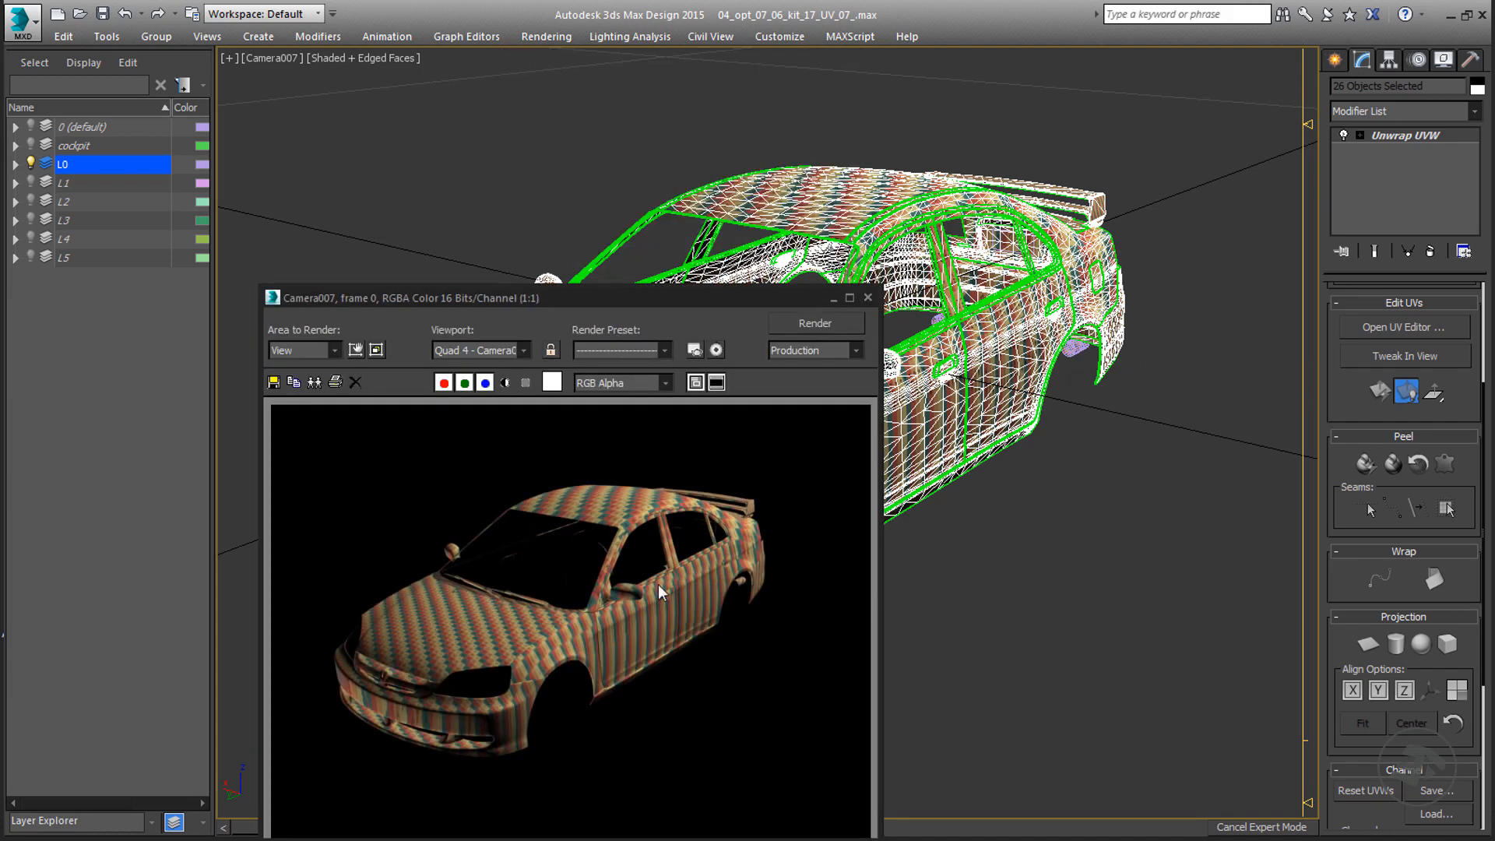
left_click(867, 298)
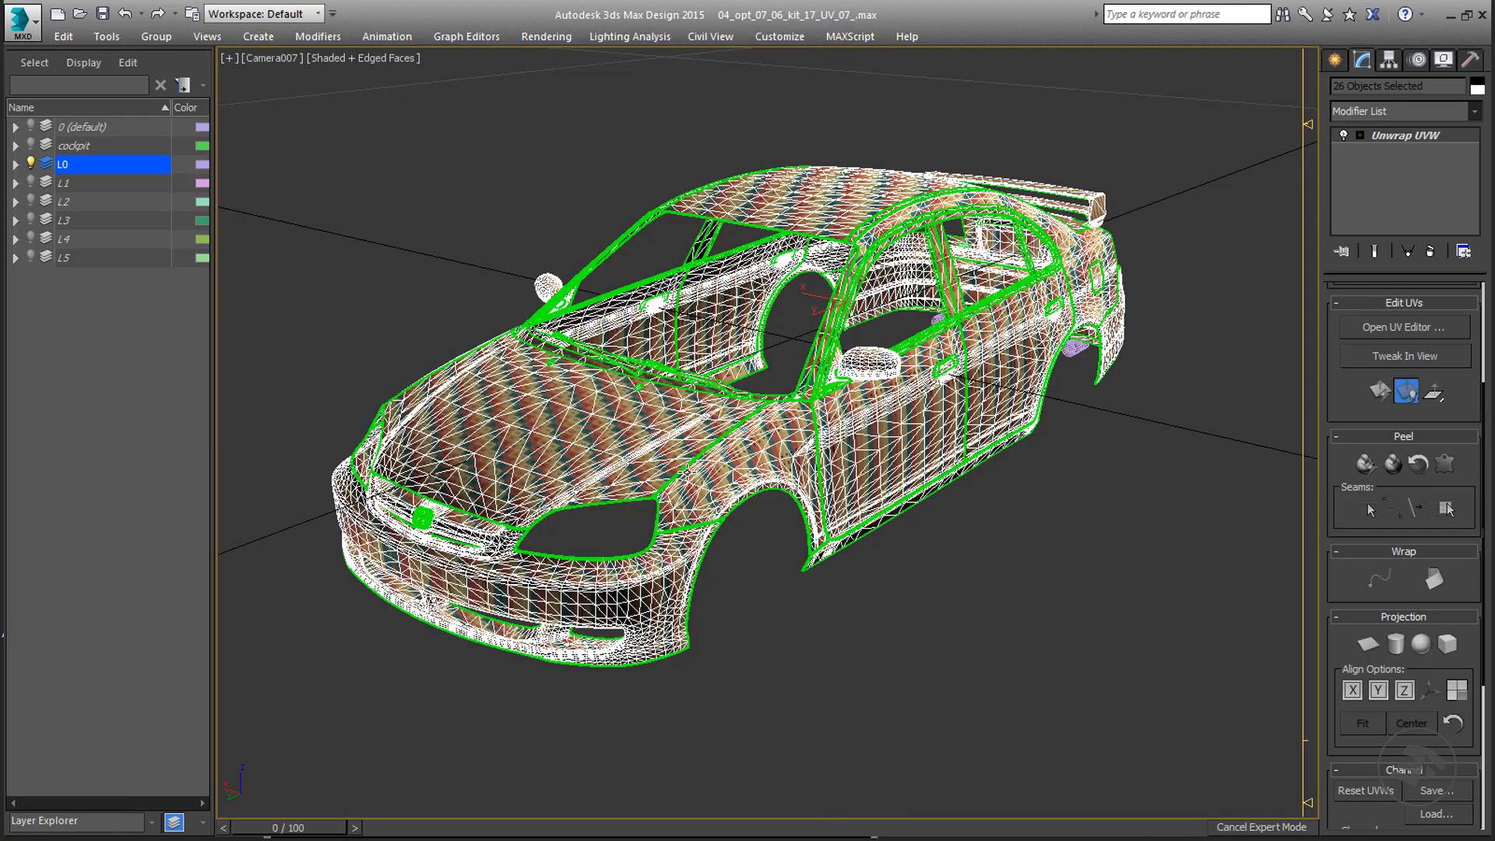
- Examine the checker texture along the car's side in the Perspective view and open a maximized UV Editor
key("p")
middle_click_drag(672, 491, 623, 627, "alt")
scroll(735, 530, "up", 5)
middle_click_drag(895, 482, 748, 506, "alt")
scroll(1006, 343, "up", 4)
scroll(1007, 342, "down", 5)
middle_click_drag(1007, 343, 1215, 433, "alt")
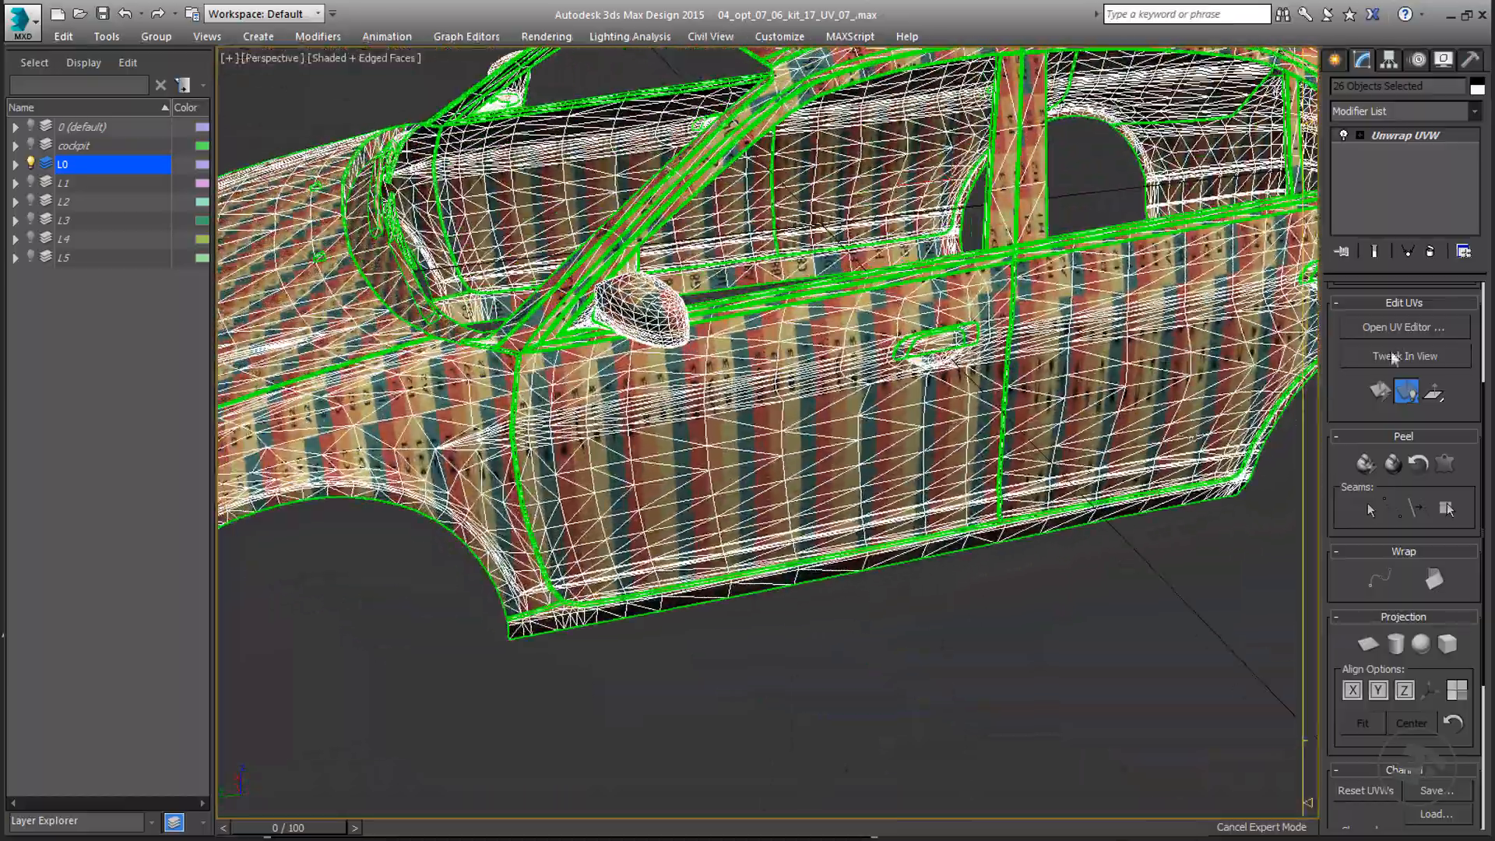
left_click(1404, 328)
left_click(621, 91)
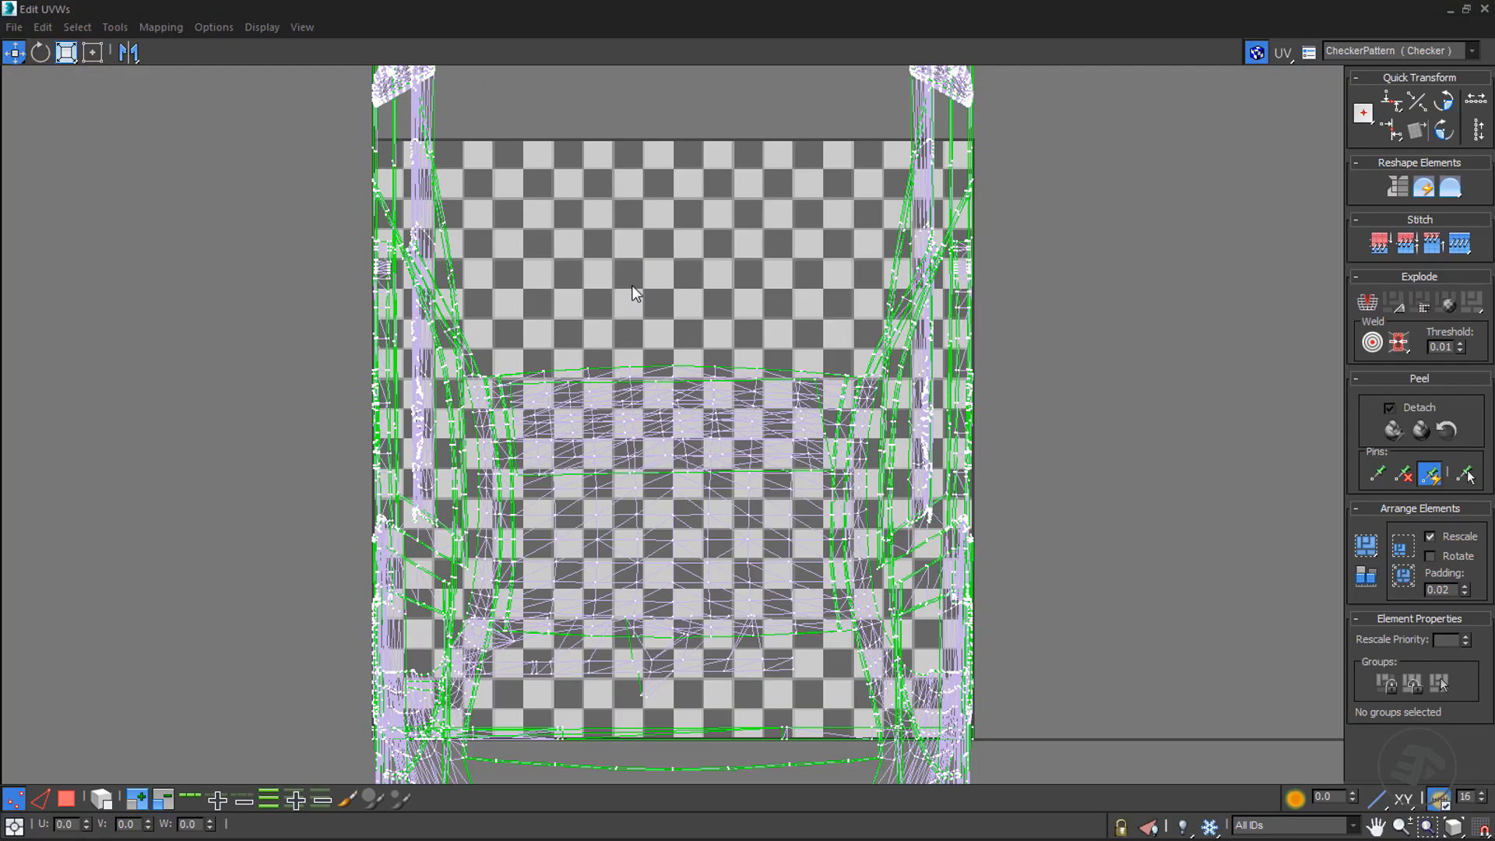
- Locate the stray UV shell far below the layout and move it up close to the other shells in Freeform mode
scroll(706, 278, "down", 5)
scroll(708, 278, "down", 5)
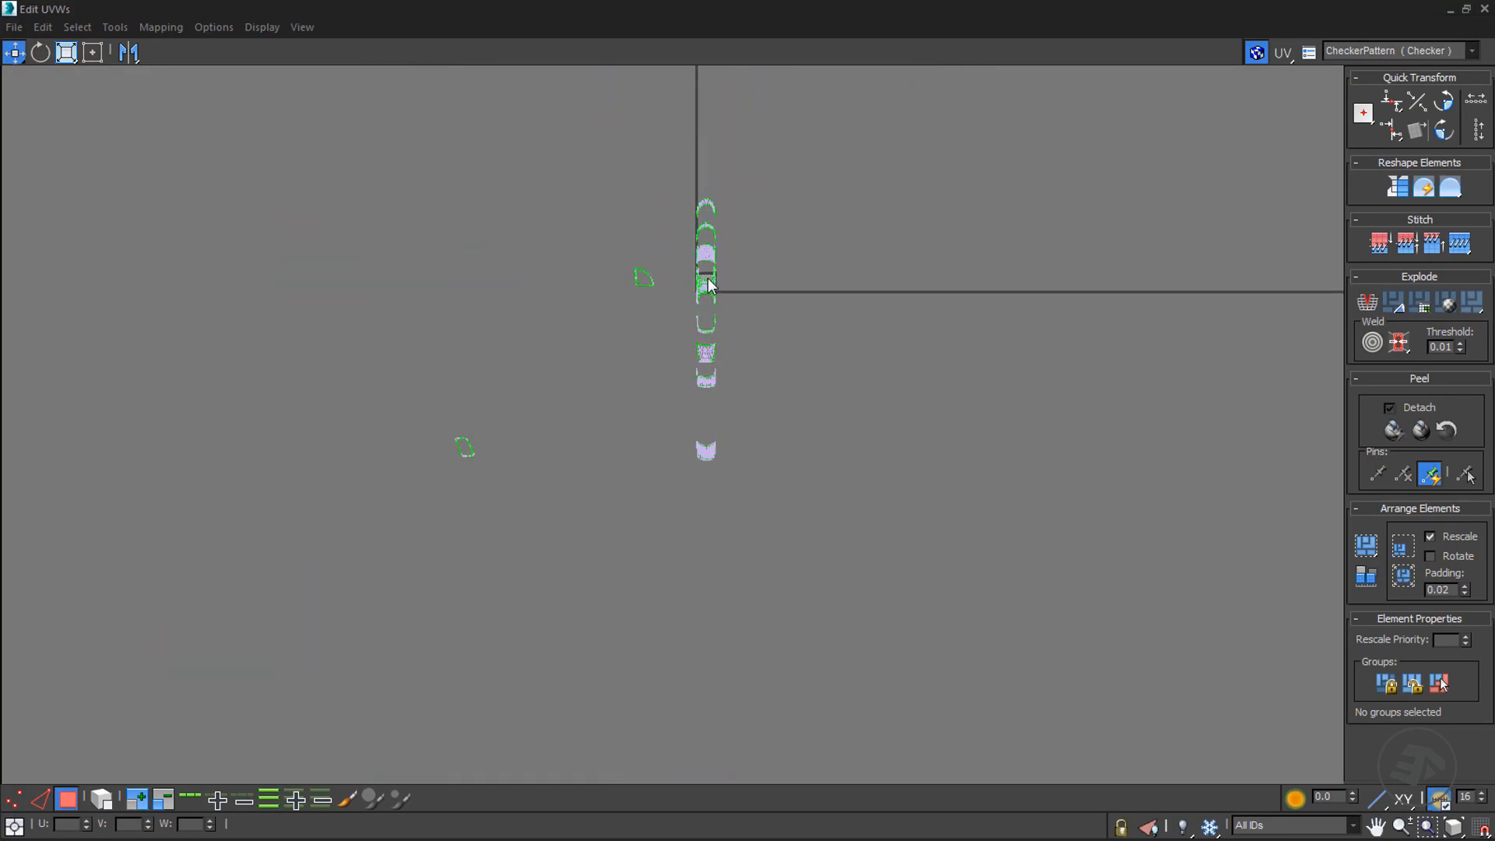
left_click_drag(806, 175, 385, 499)
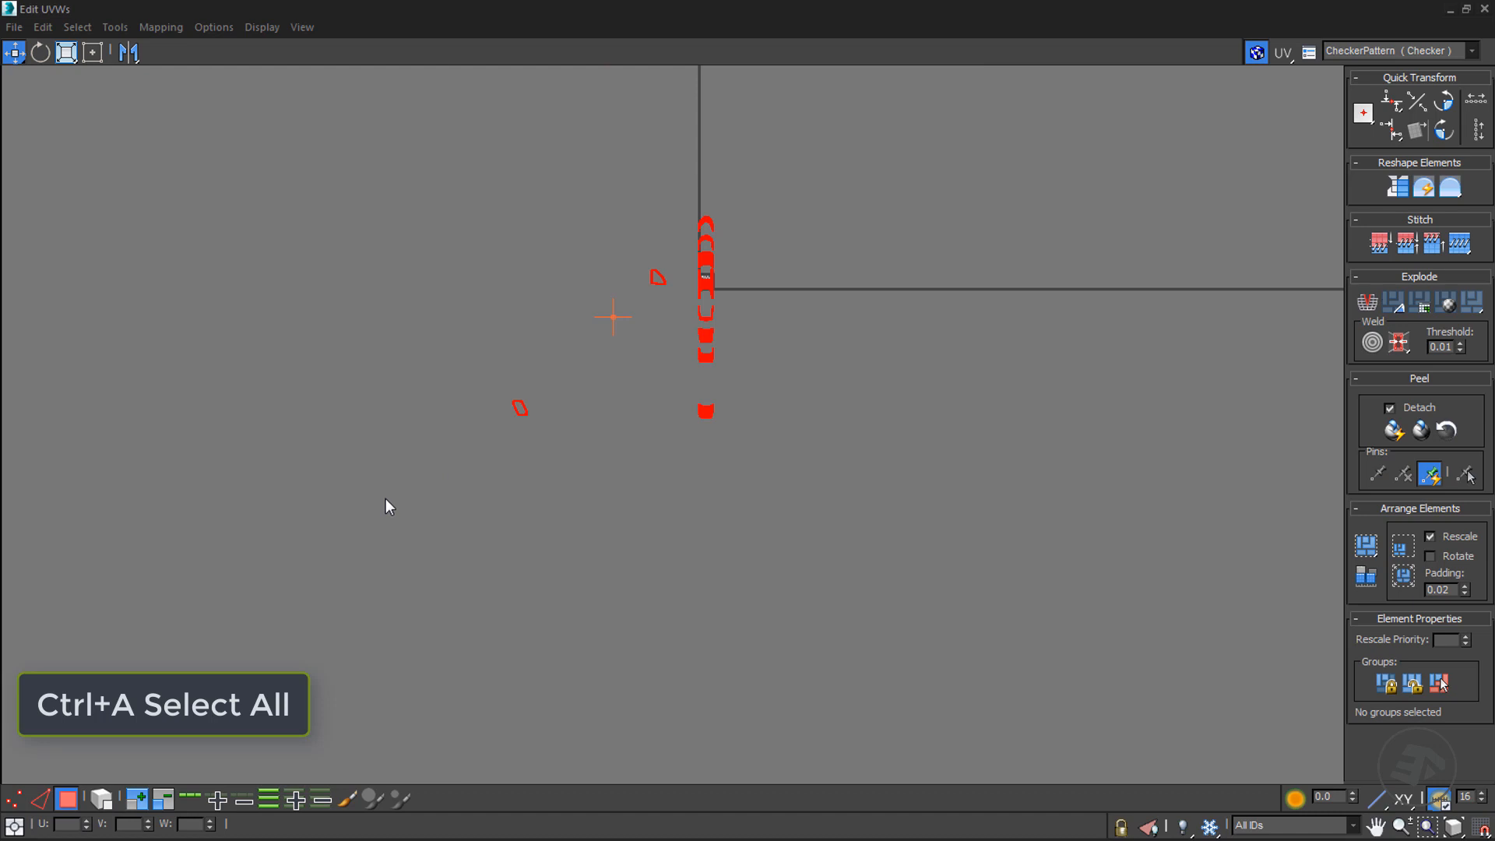
key("ctrl+a")
key("z")
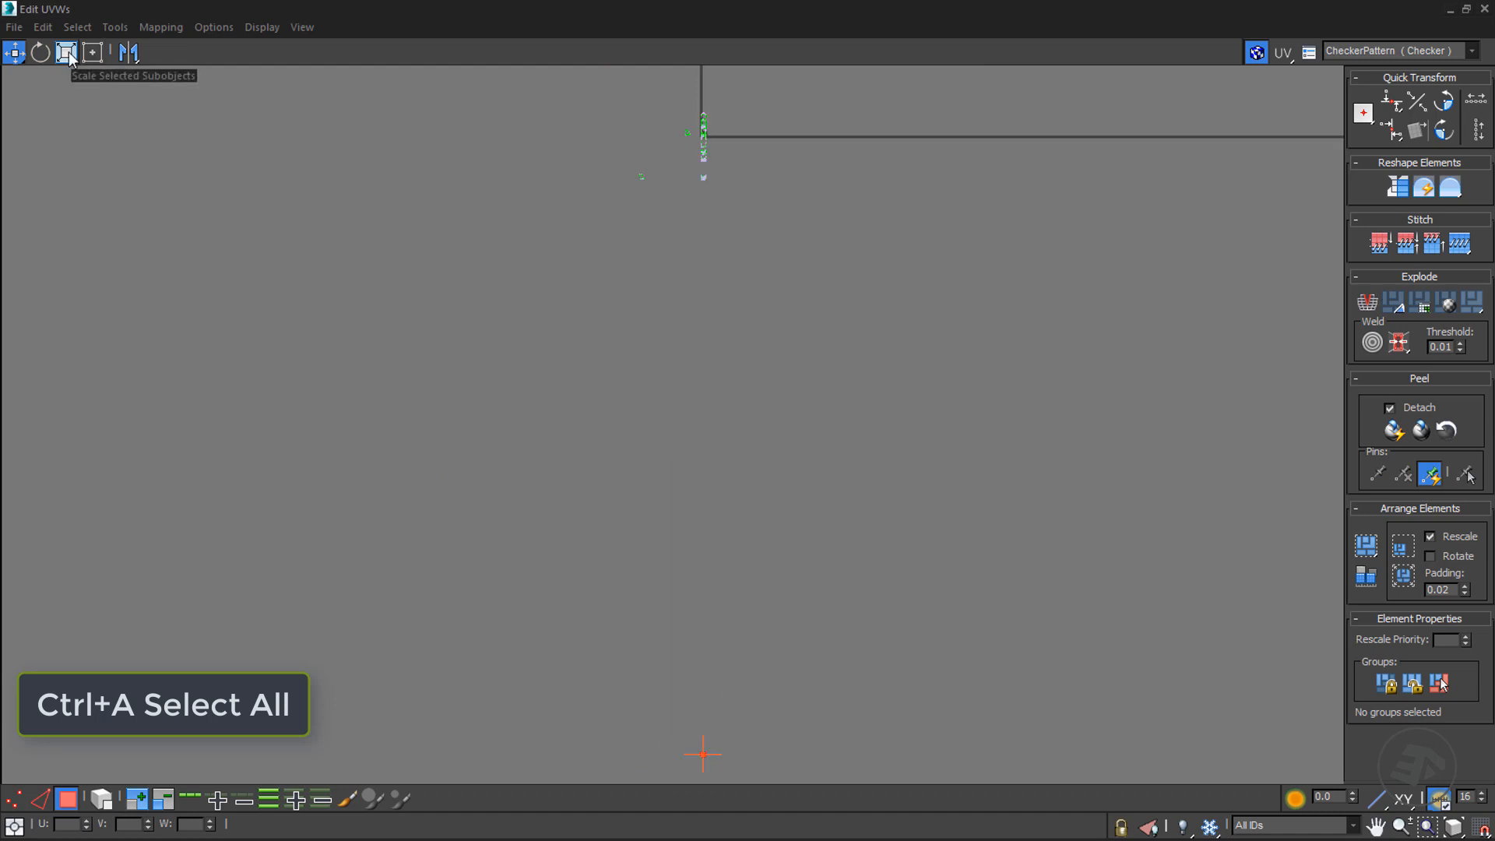
left_click(93, 52)
left_click_drag(709, 763, 704, 194)
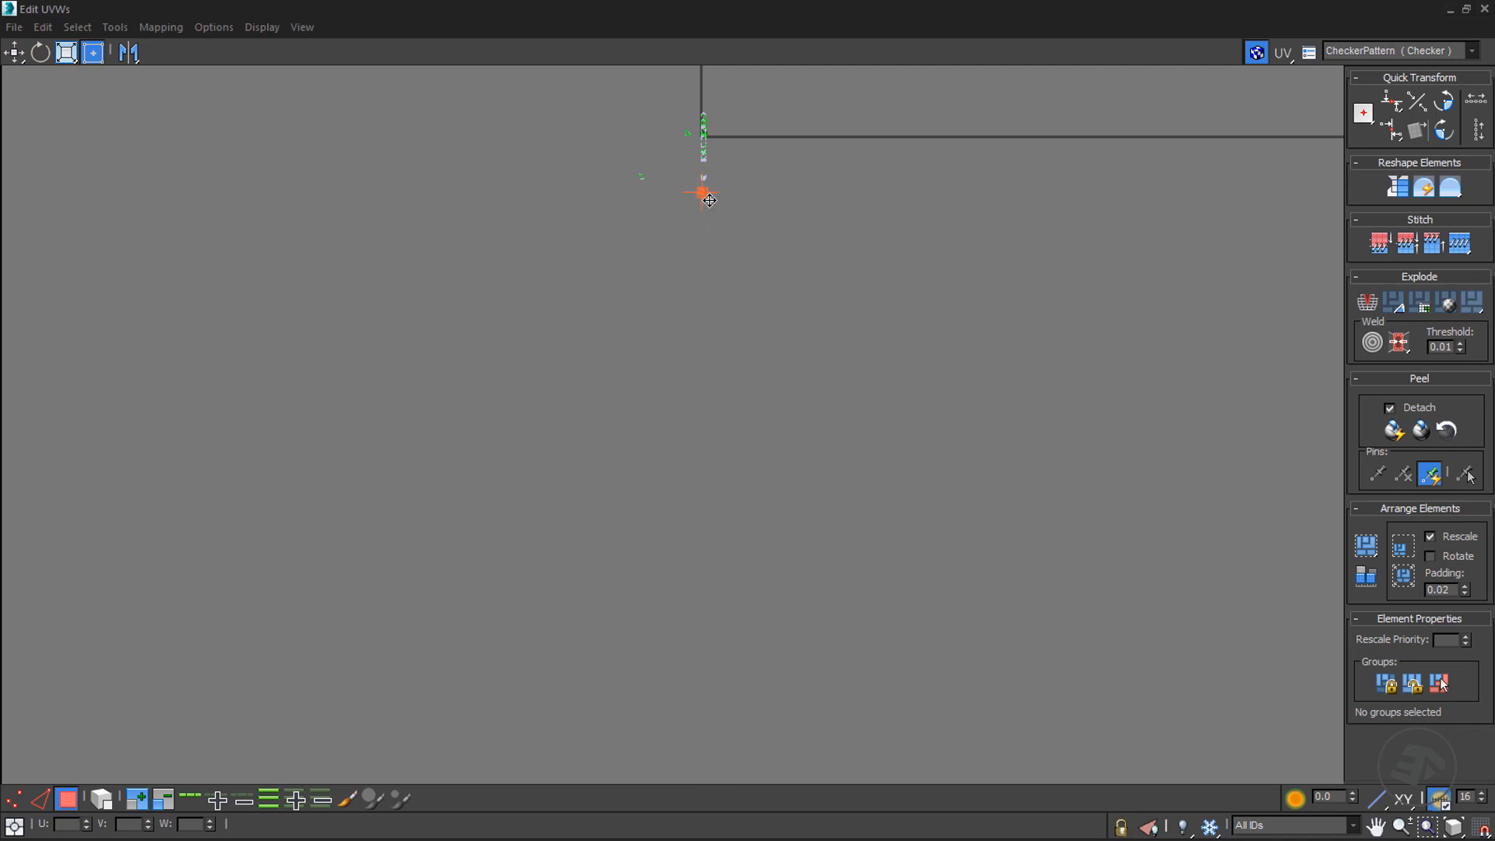
scroll(704, 202, "up", 5)
scroll(845, 326, "down", 4)
middle_click_drag(875, 330, 854, 504)
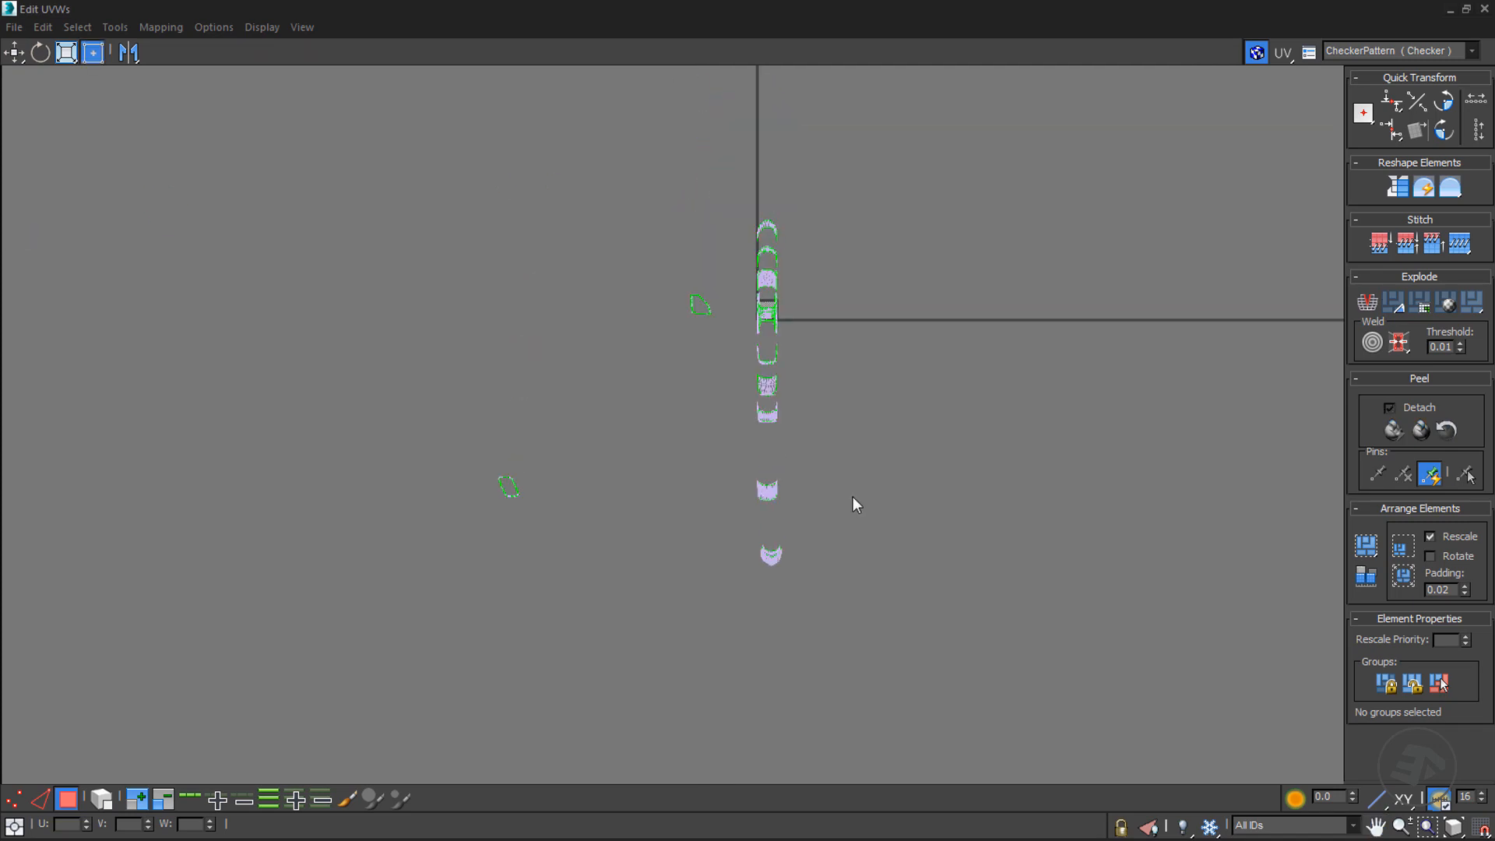
- Select all UV shells to check their overall extent, clear the selection and restore the UV Editor to a smaller window
key("ctrl+a")
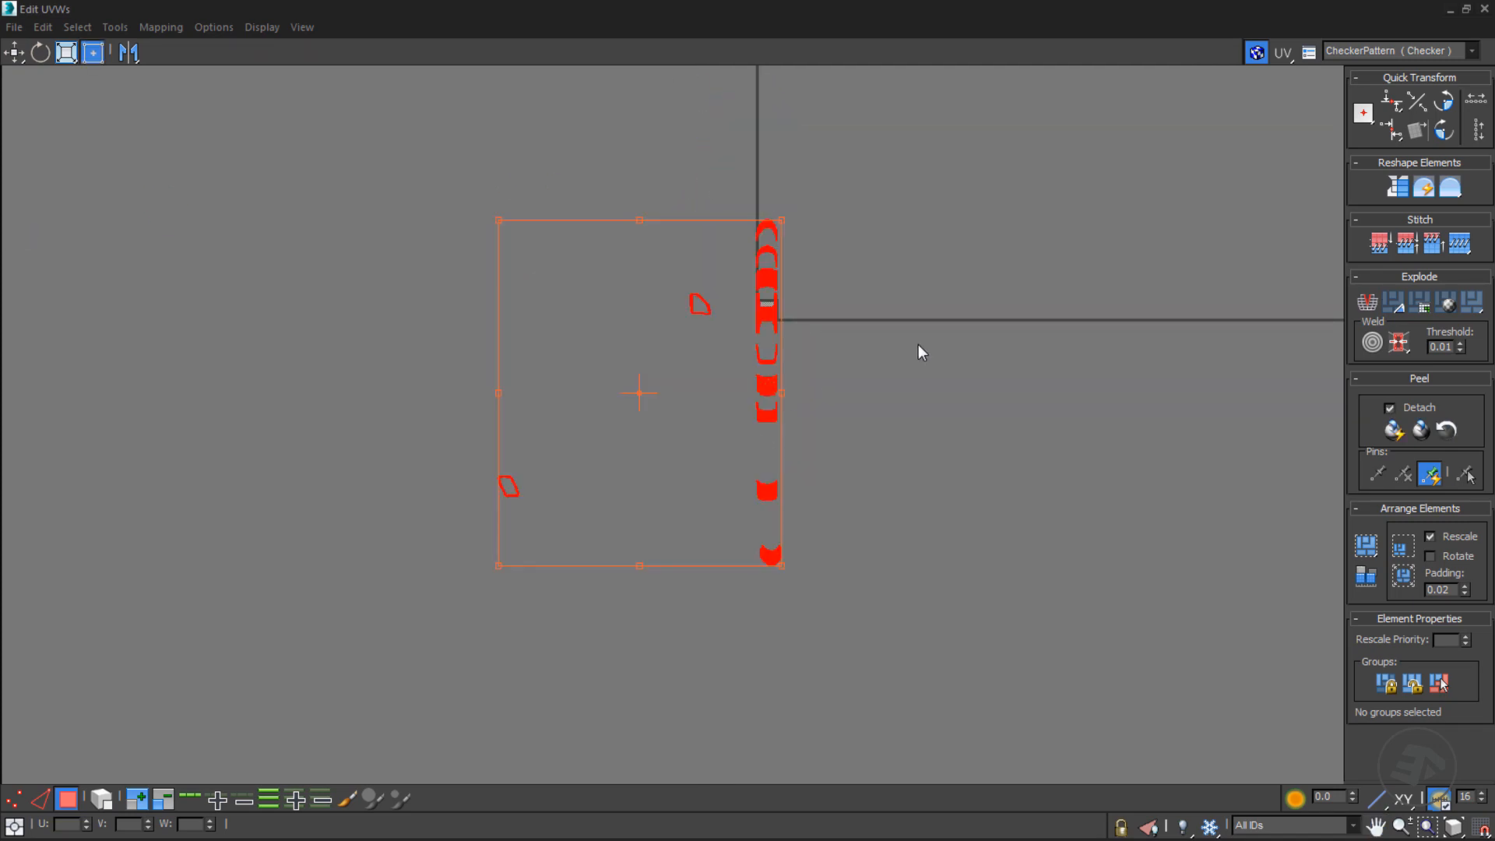
left_click(858, 432)
scroll(779, 351, "up", 6)
middle_click_drag(799, 429, 724, 694)
left_click(1466, 10)
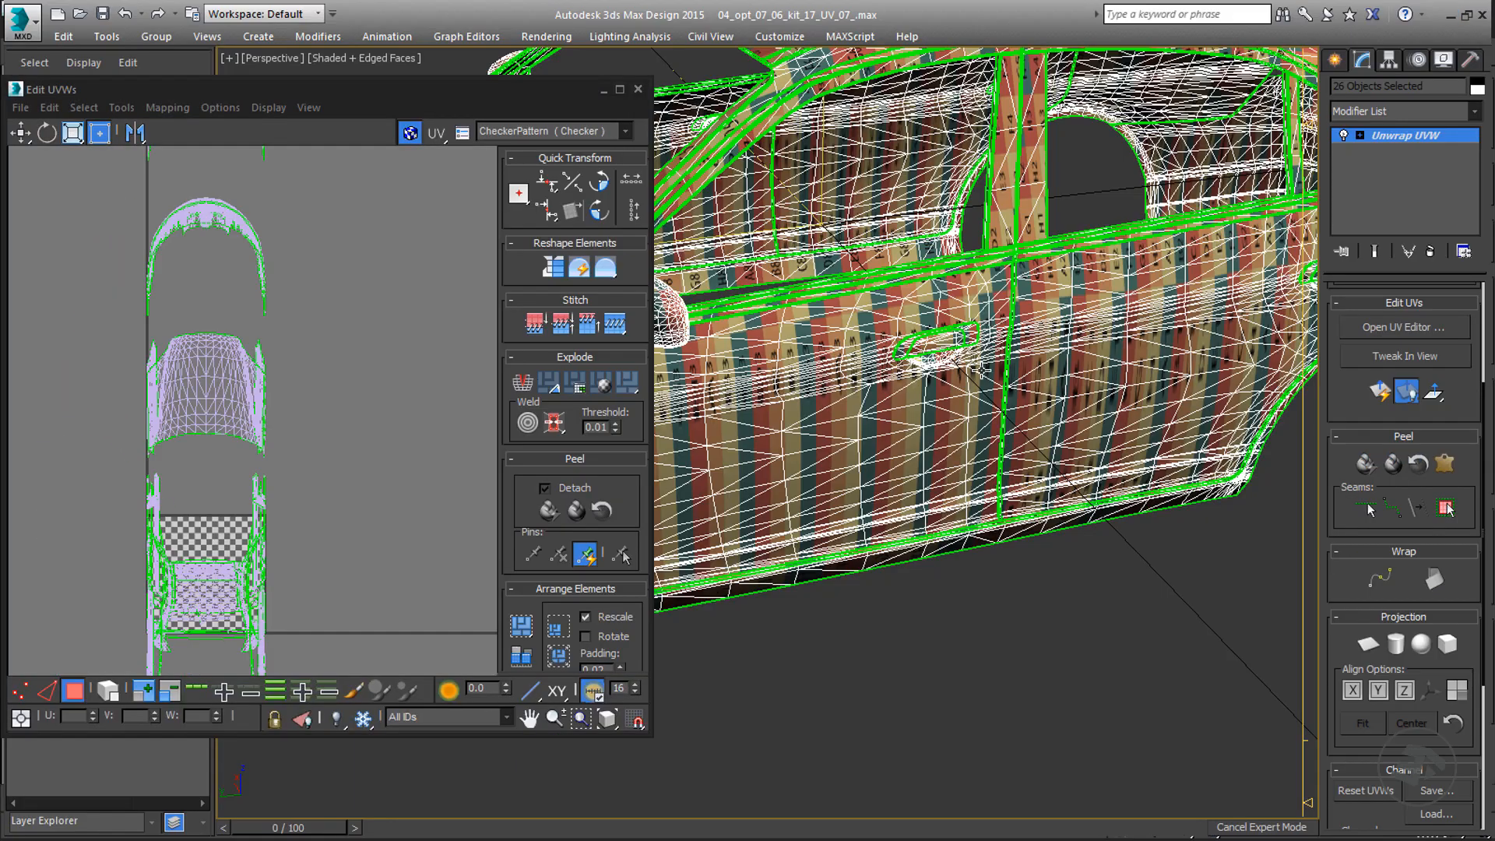
- Turn off Ignore Backfacing and select the front bumper polygons beside the wheel arch
scroll(982, 370, "down", 5)
middle_click_drag(983, 369, 1091, 401)
middle_click_drag(950, 446, 982, 444, "alt")
scroll(814, 598, "up", 6)
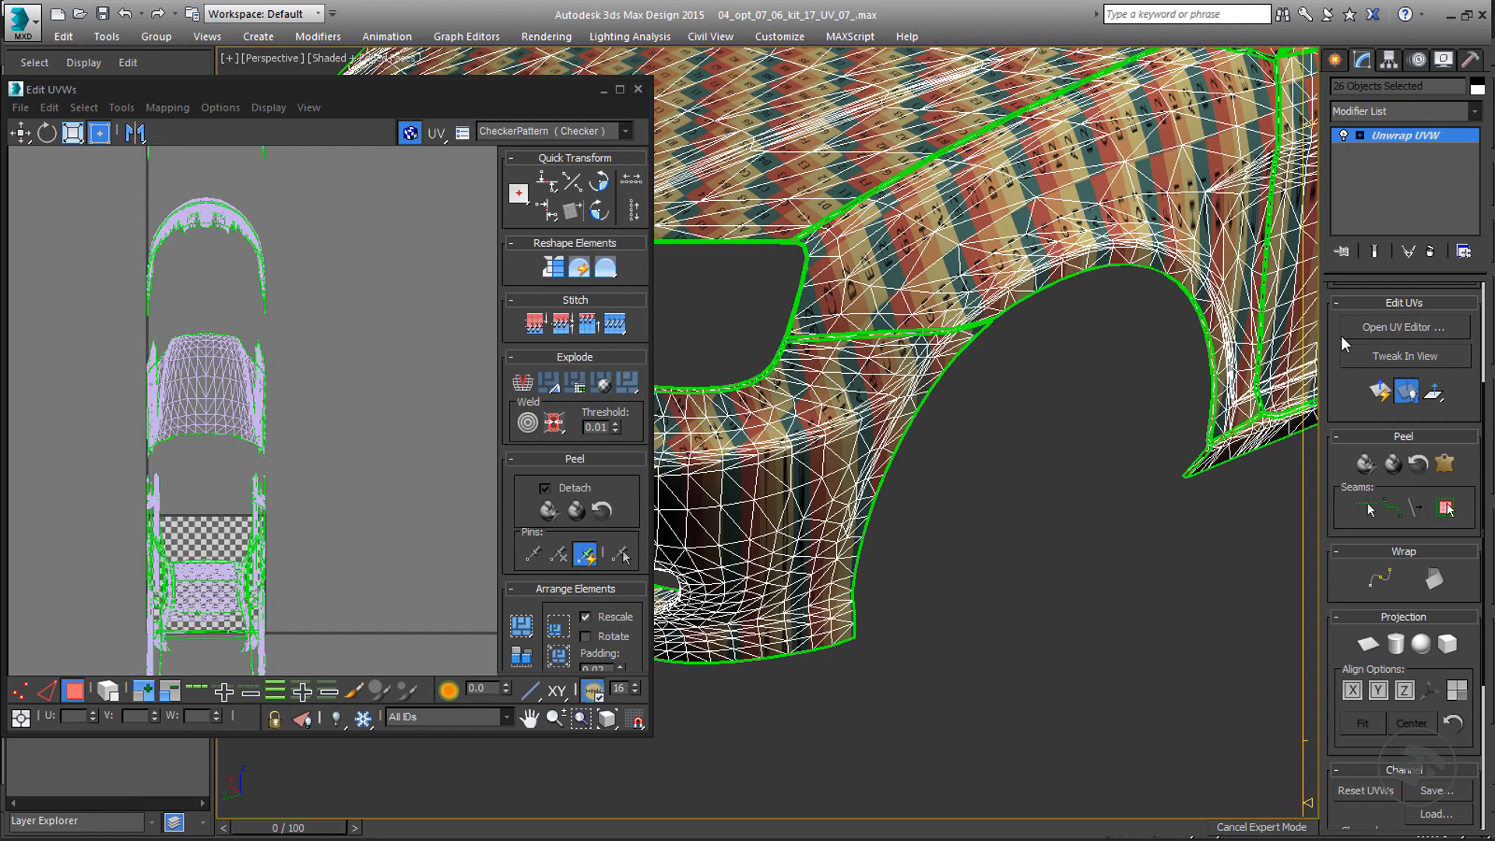
scroll(1341, 335, "up", 3)
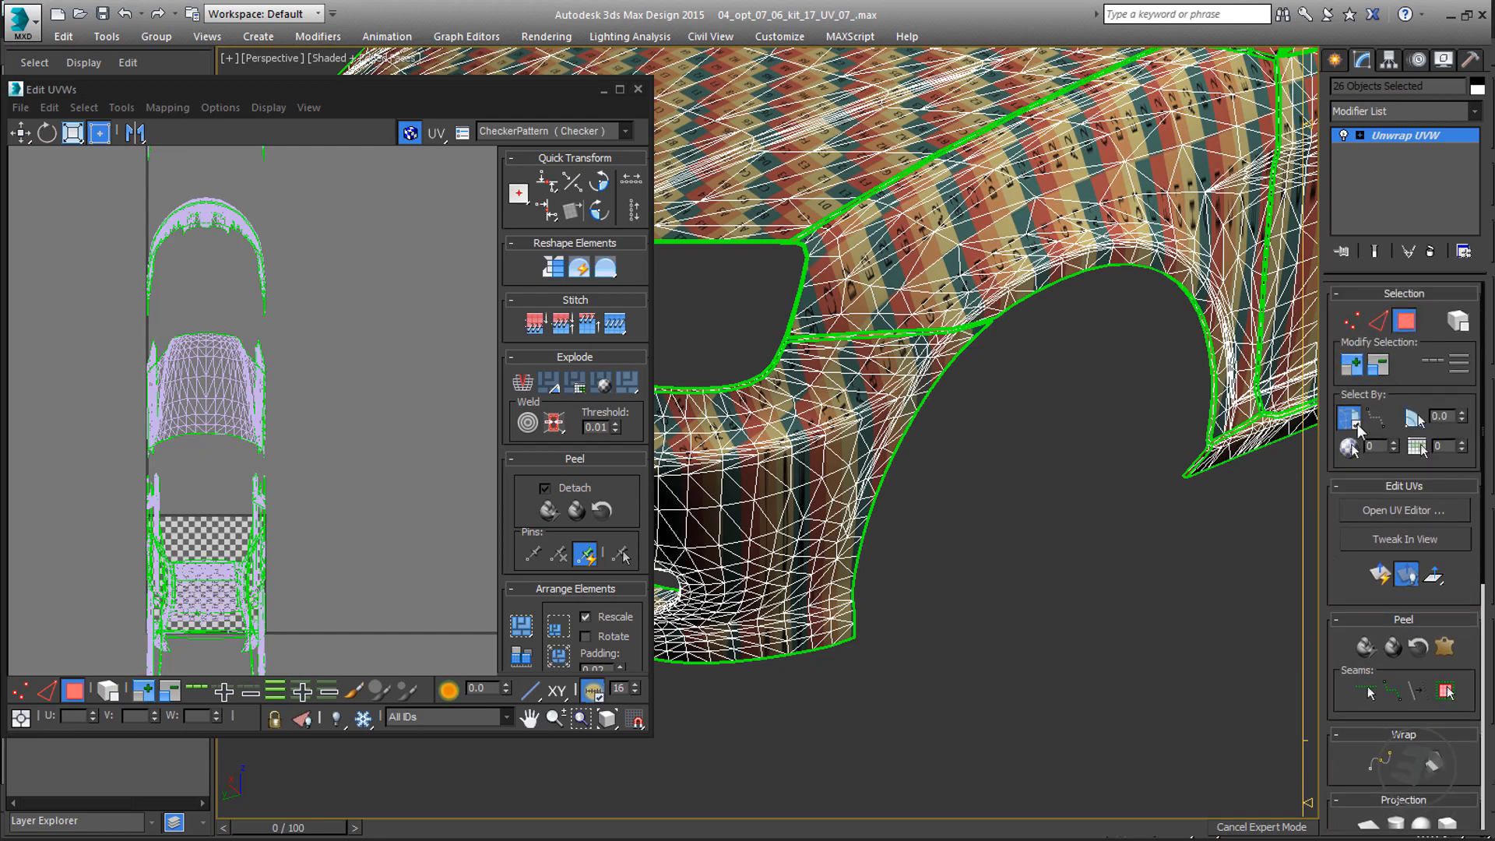
left_click(1350, 418)
middle_click_drag(966, 479, 1071, 440)
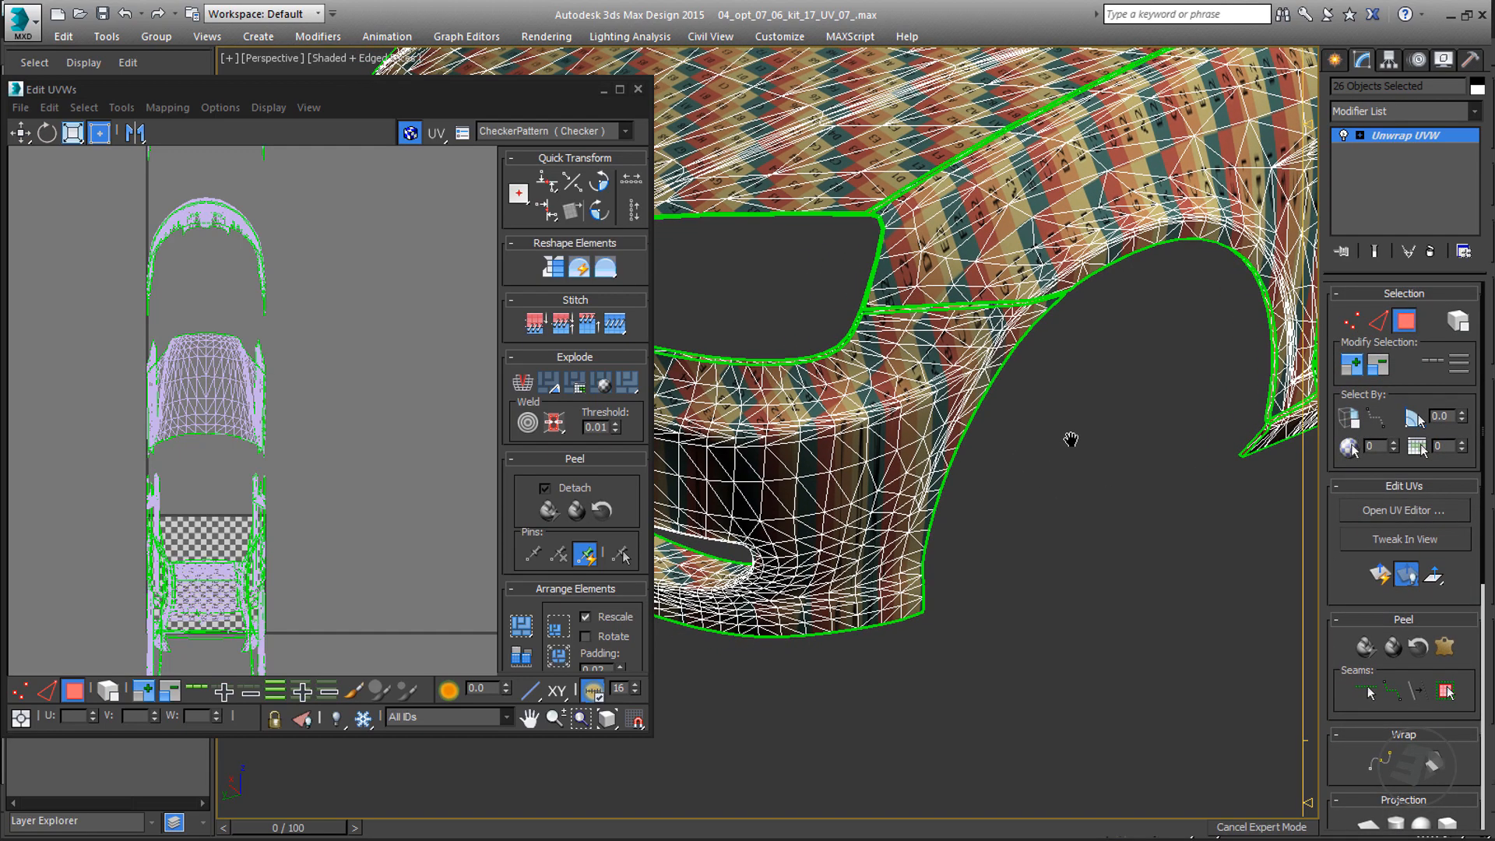
left_click_drag(971, 674, 873, 464)
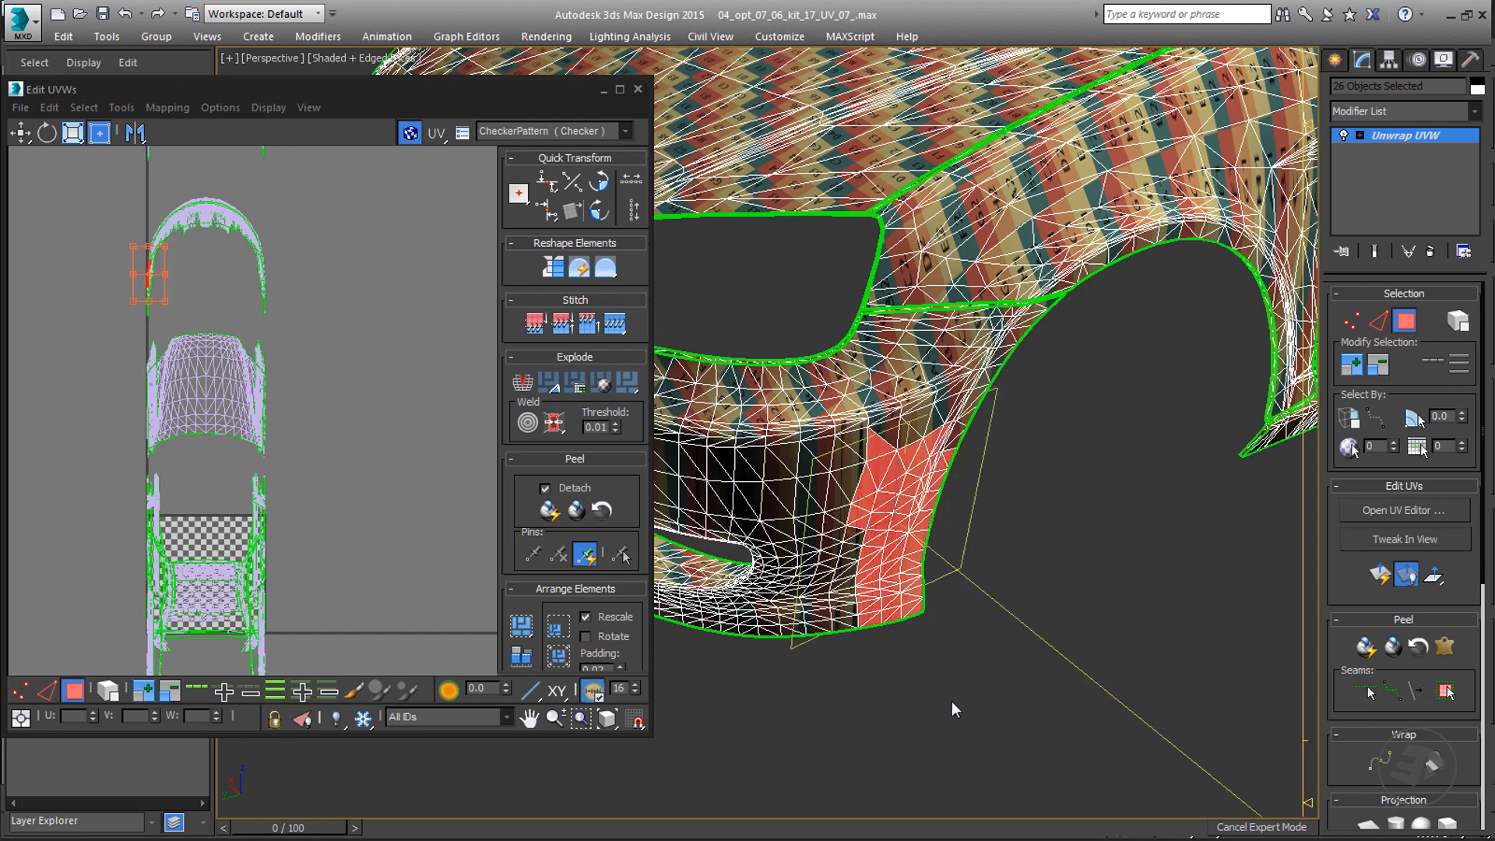
left_click_drag(951, 699, 855, 537, "ctrl")
middle_click_drag(878, 528, 819, 553, "alt")
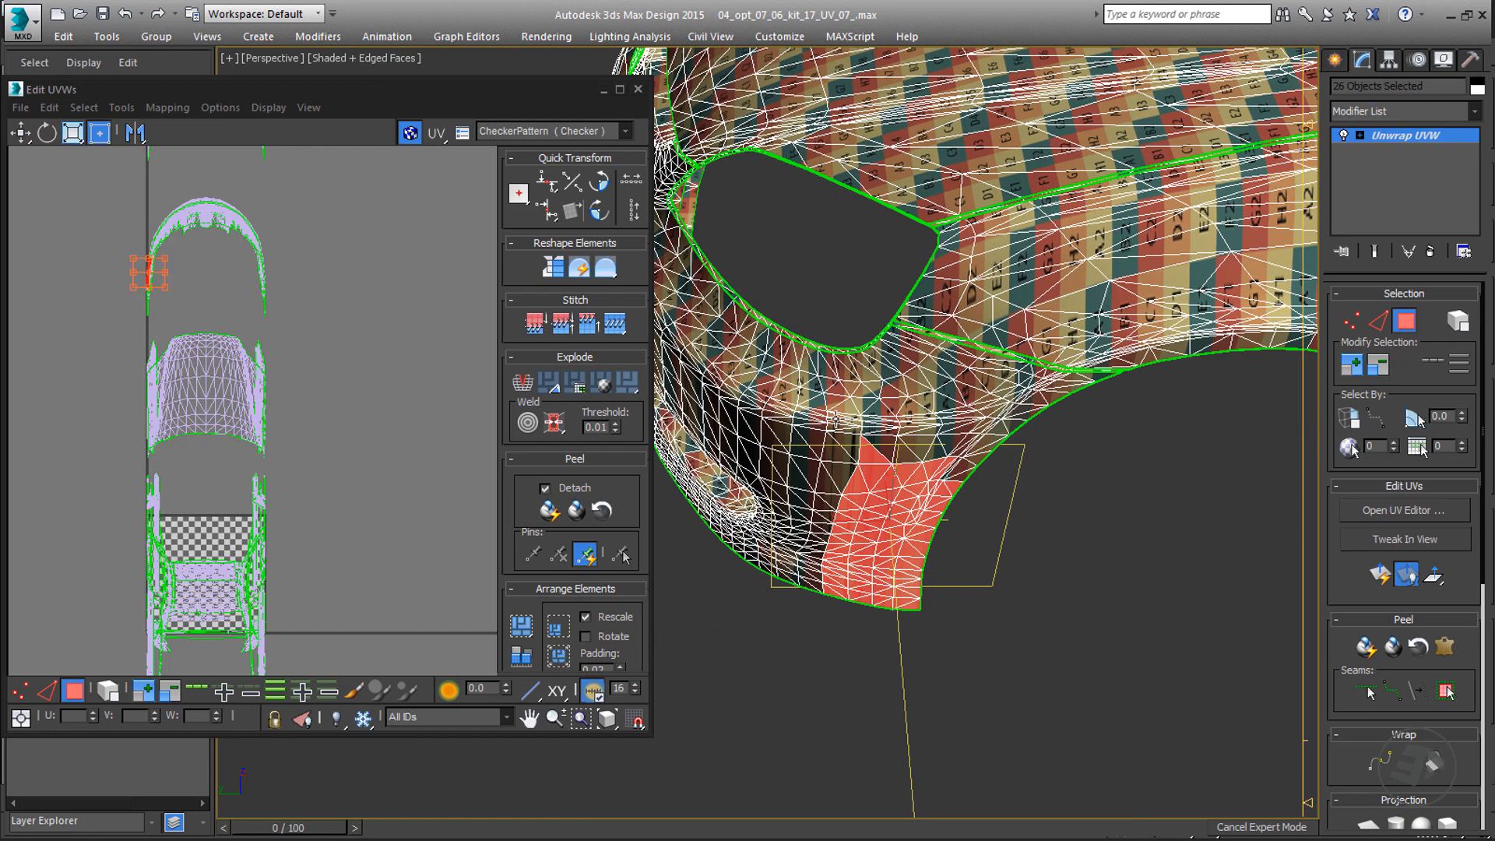
- Minimize the UV Editor, show layer L5 and compare its mesh with L0 at the rear bumper in shaded and wireframe display
left_click(604, 90)
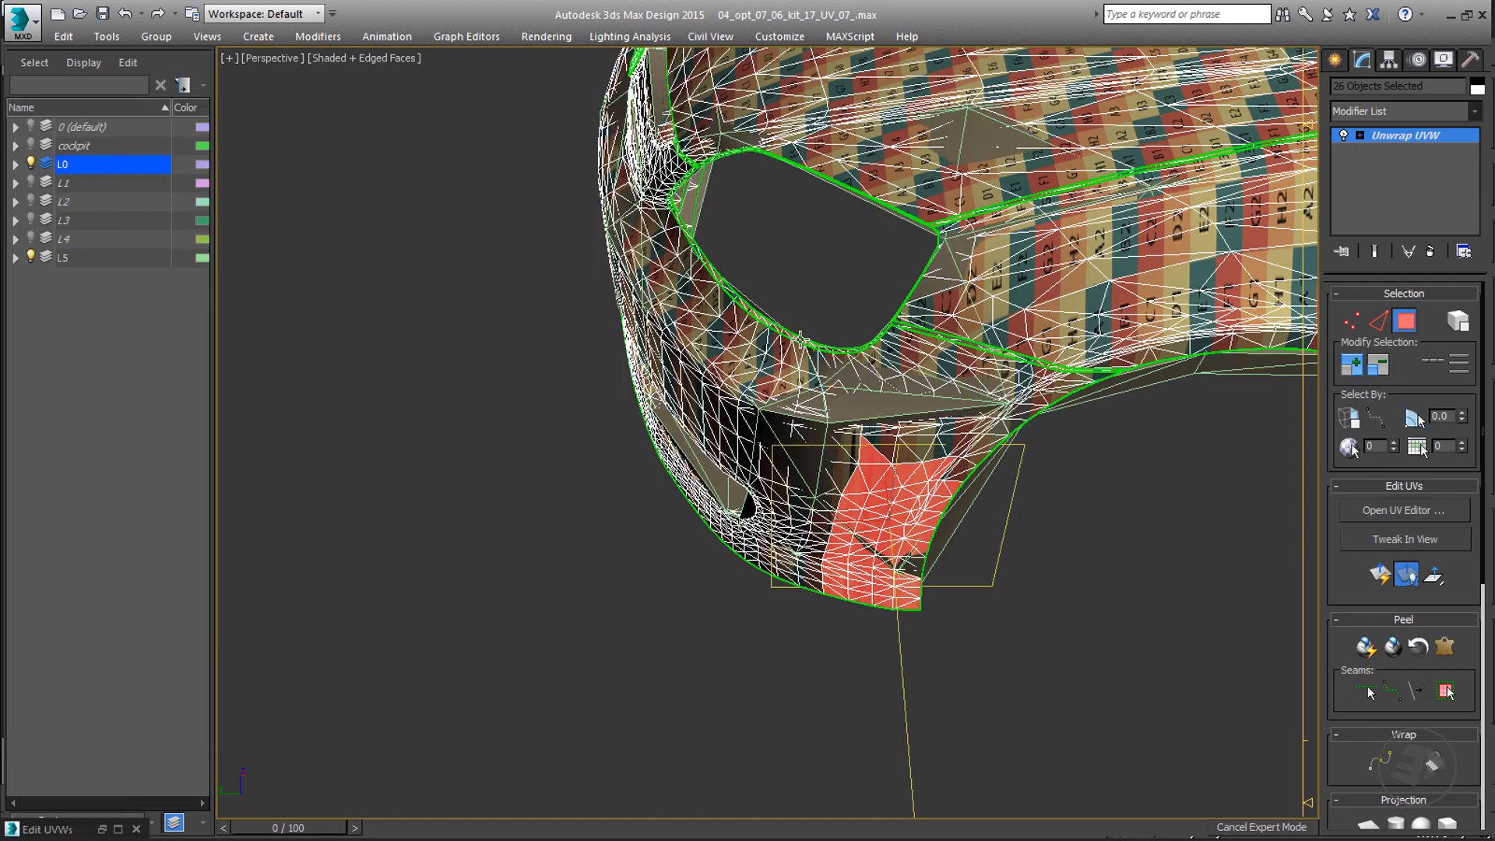
scroll(794, 427, "up", 8)
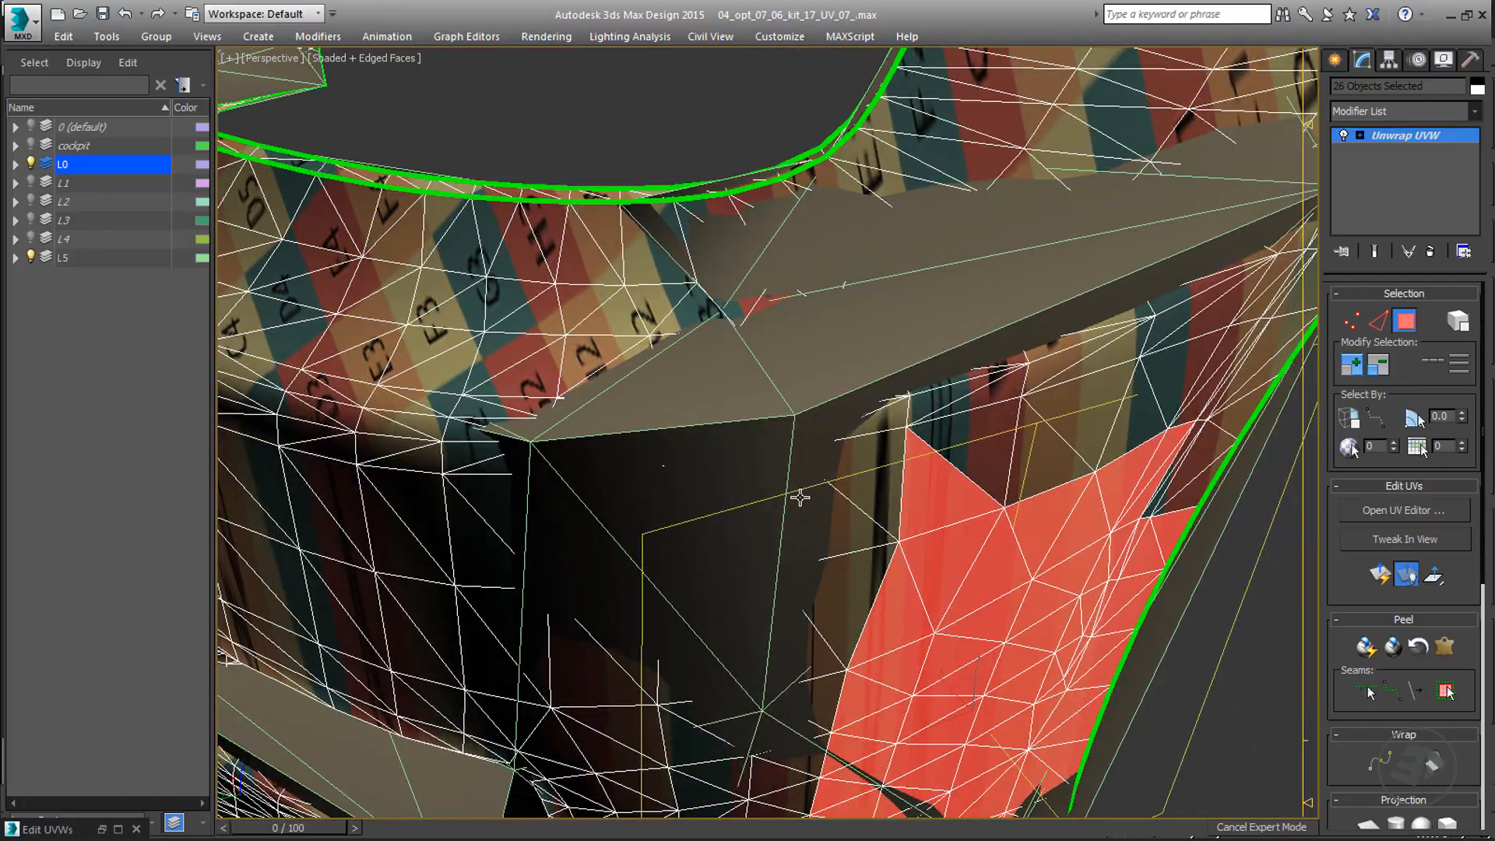
key("F3")
scroll(791, 517, "down", 10)
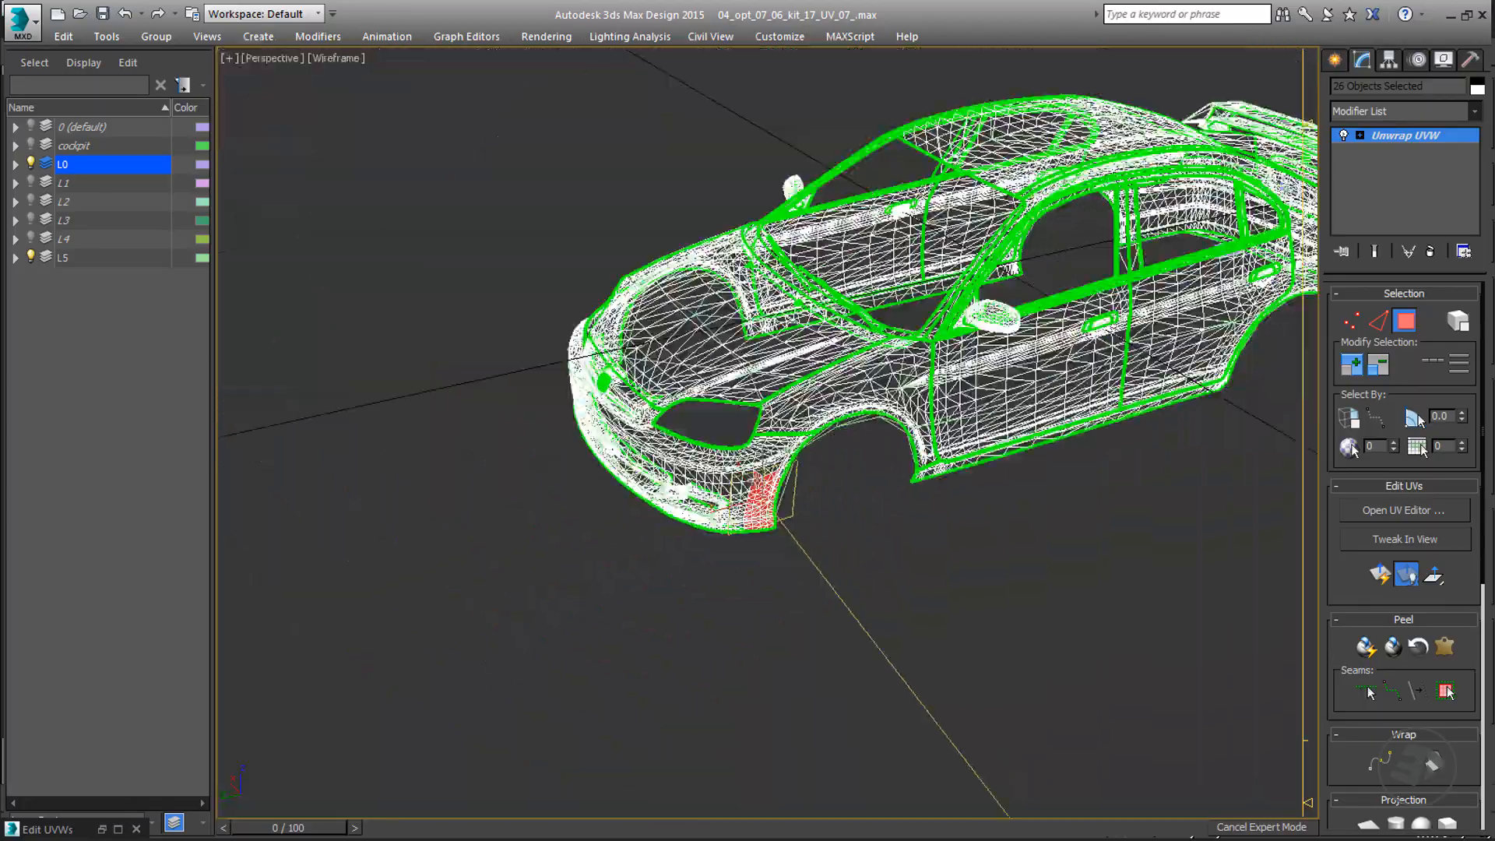
middle_click_drag(791, 517, 334, 536)
middle_click_drag(994, 387, 944, 566, "alt")
scroll(945, 566, "up", 5)
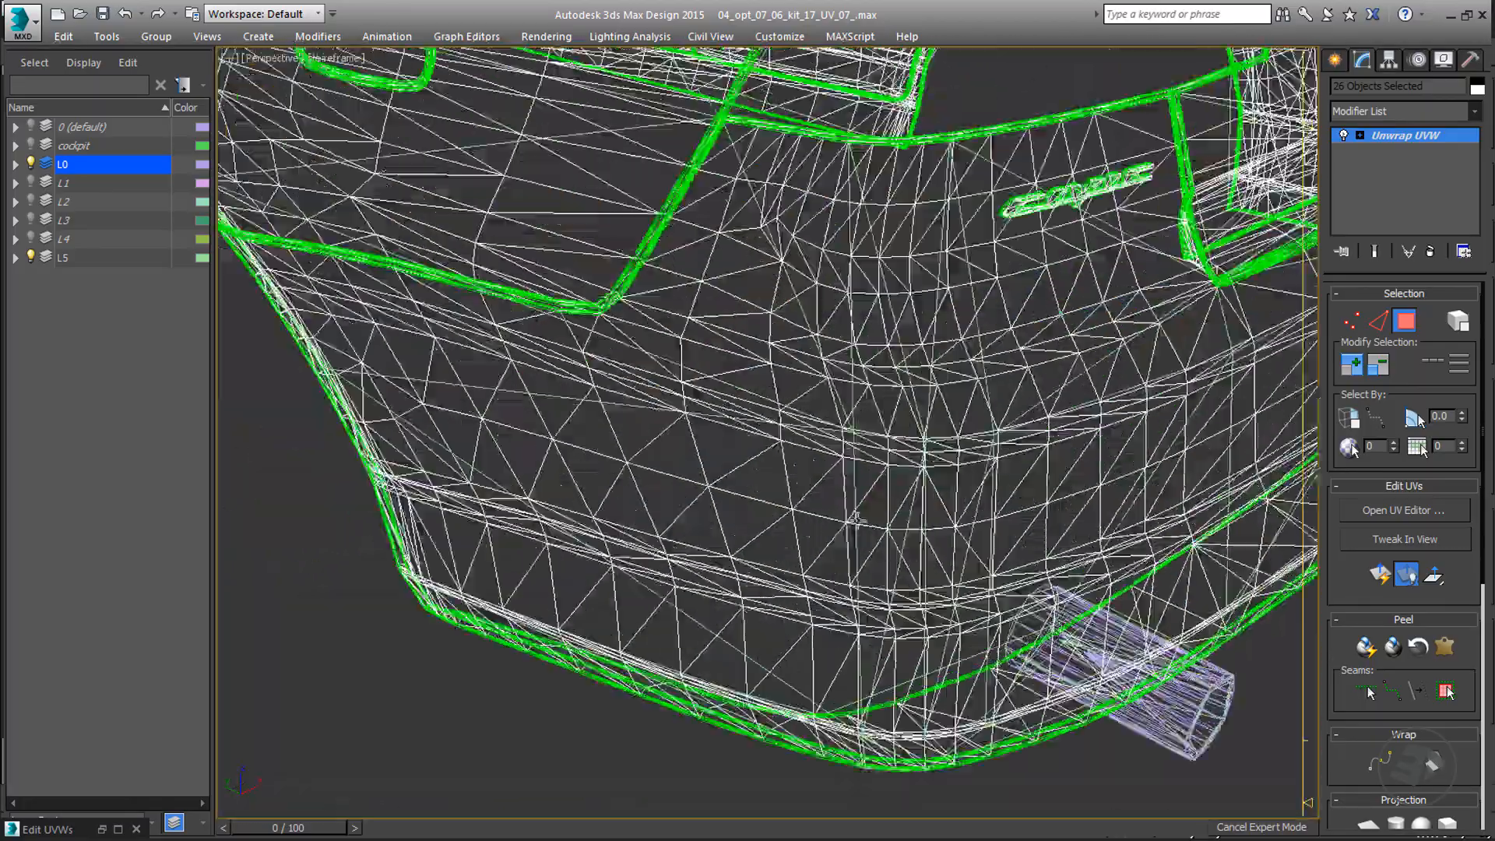
key("F3")
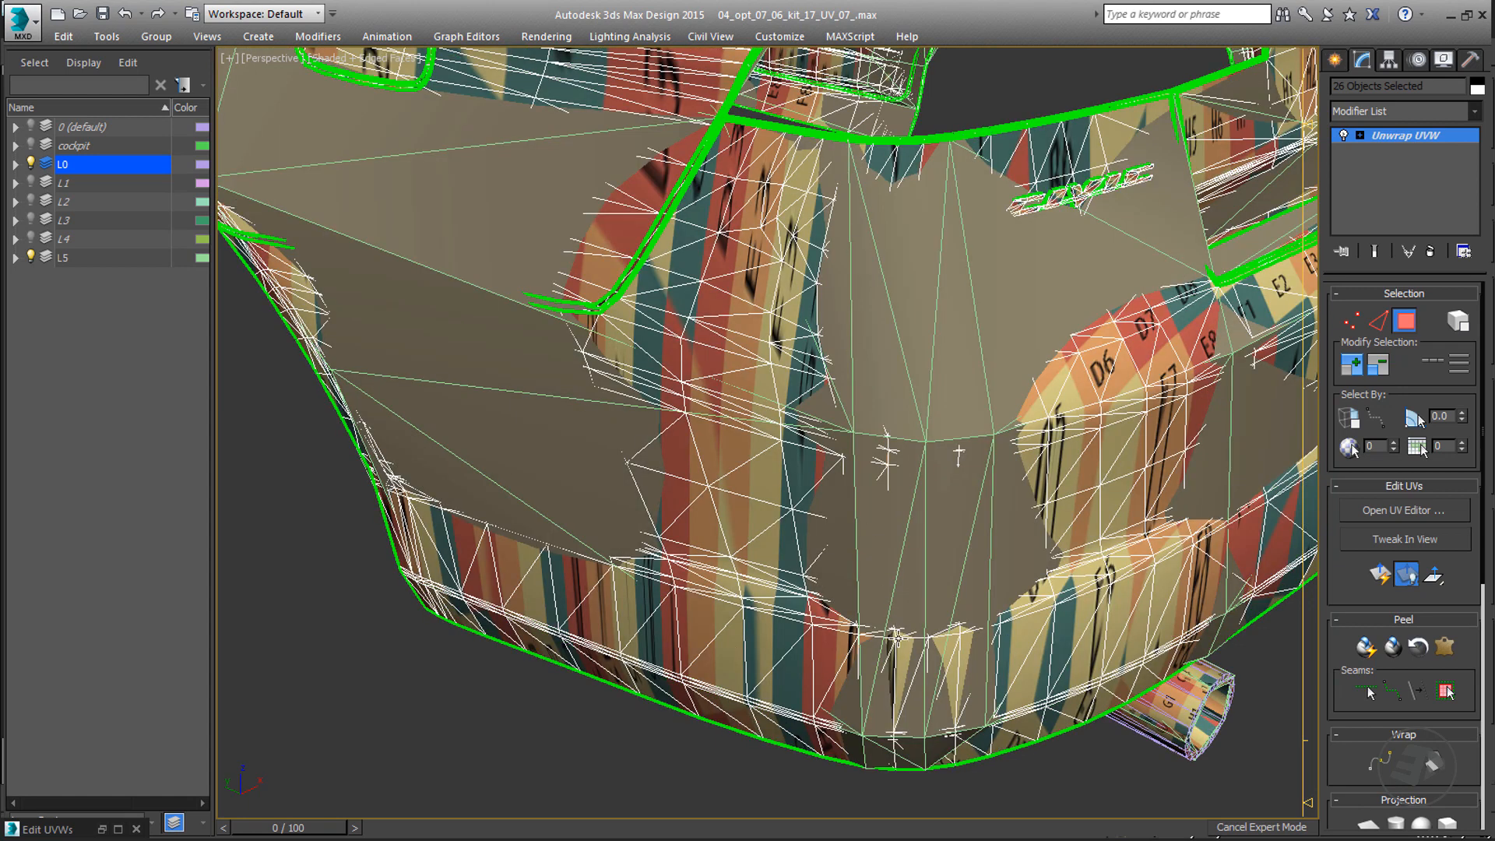
key("F3")
middle_click_drag(806, 279, 812, 296, "alt")
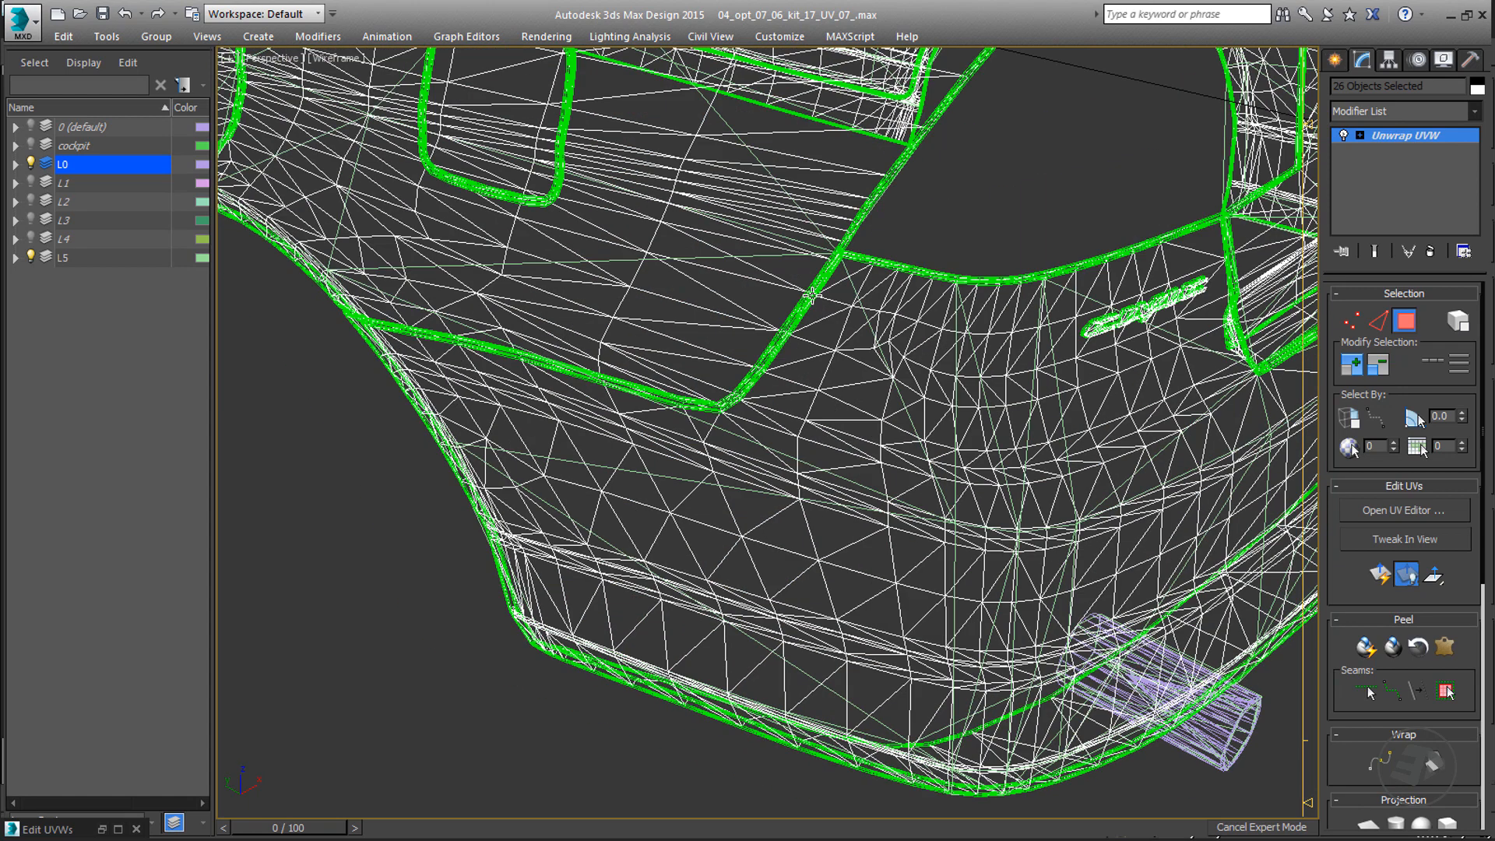
- Add the upper rear bumper polygons next to the tail light opening to the selection and check them in shaded display
left_click_drag(857, 244, 955, 452)
left_click_drag(1009, 402, 983, 442)
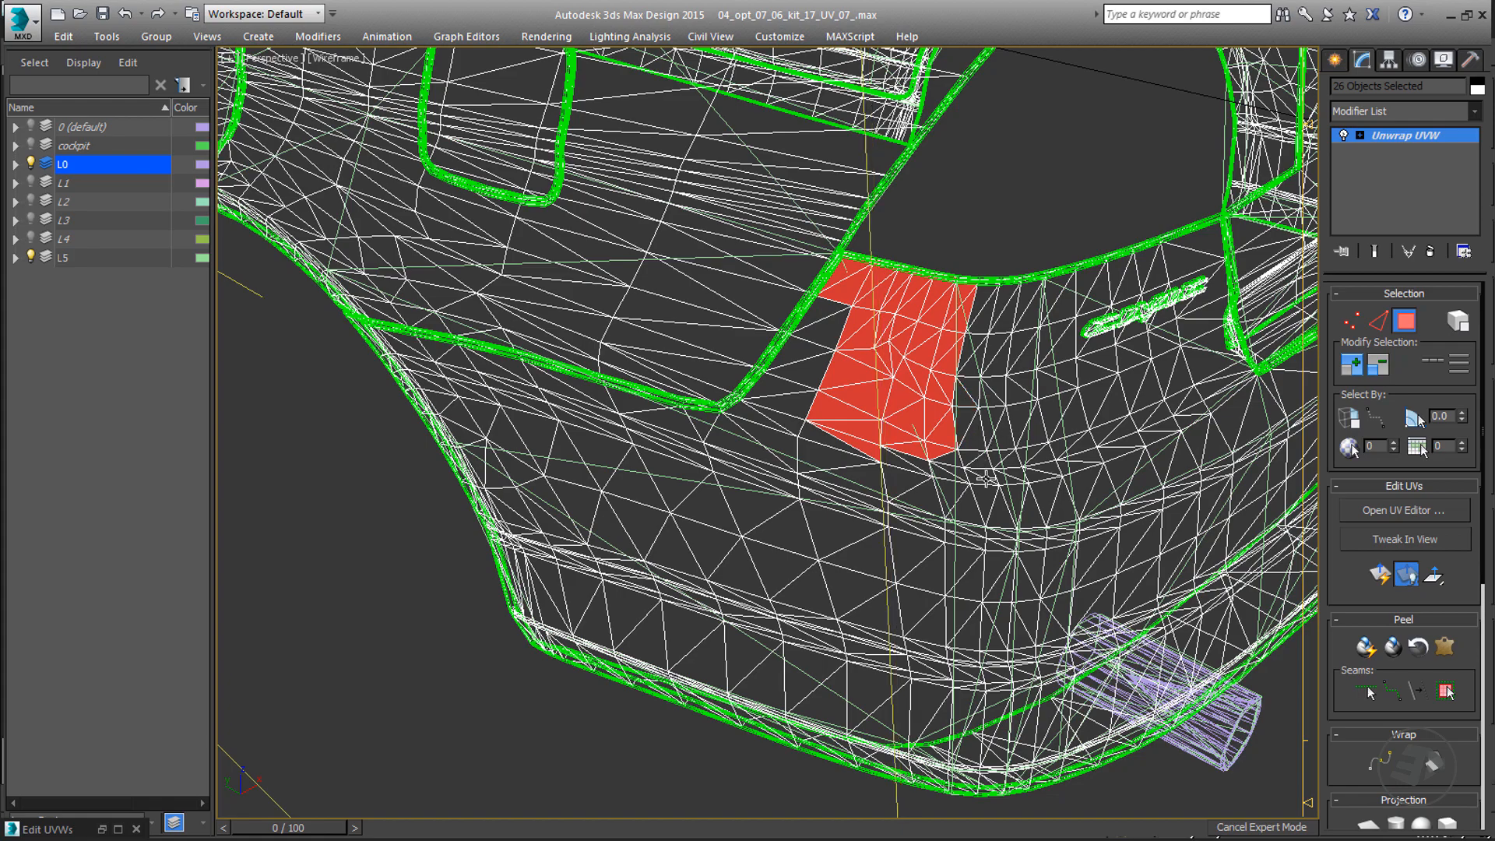
key("F3")
middle_click_drag(987, 479, 975, 507, "alt")
key("F3")
- Extend the rear bumper selection down to its lower edge in the Left view and trim the excess polygons along its rear side
key("l")
scroll(1128, 663, "up", 5)
middle_click_drag(1128, 663, 934, 311)
left_click_drag(828, 211, 942, 354, "ctrl")
left_click_drag(835, 295, 965, 725, "ctrl")
left_click_drag(997, 255, 979, 283, "alt")
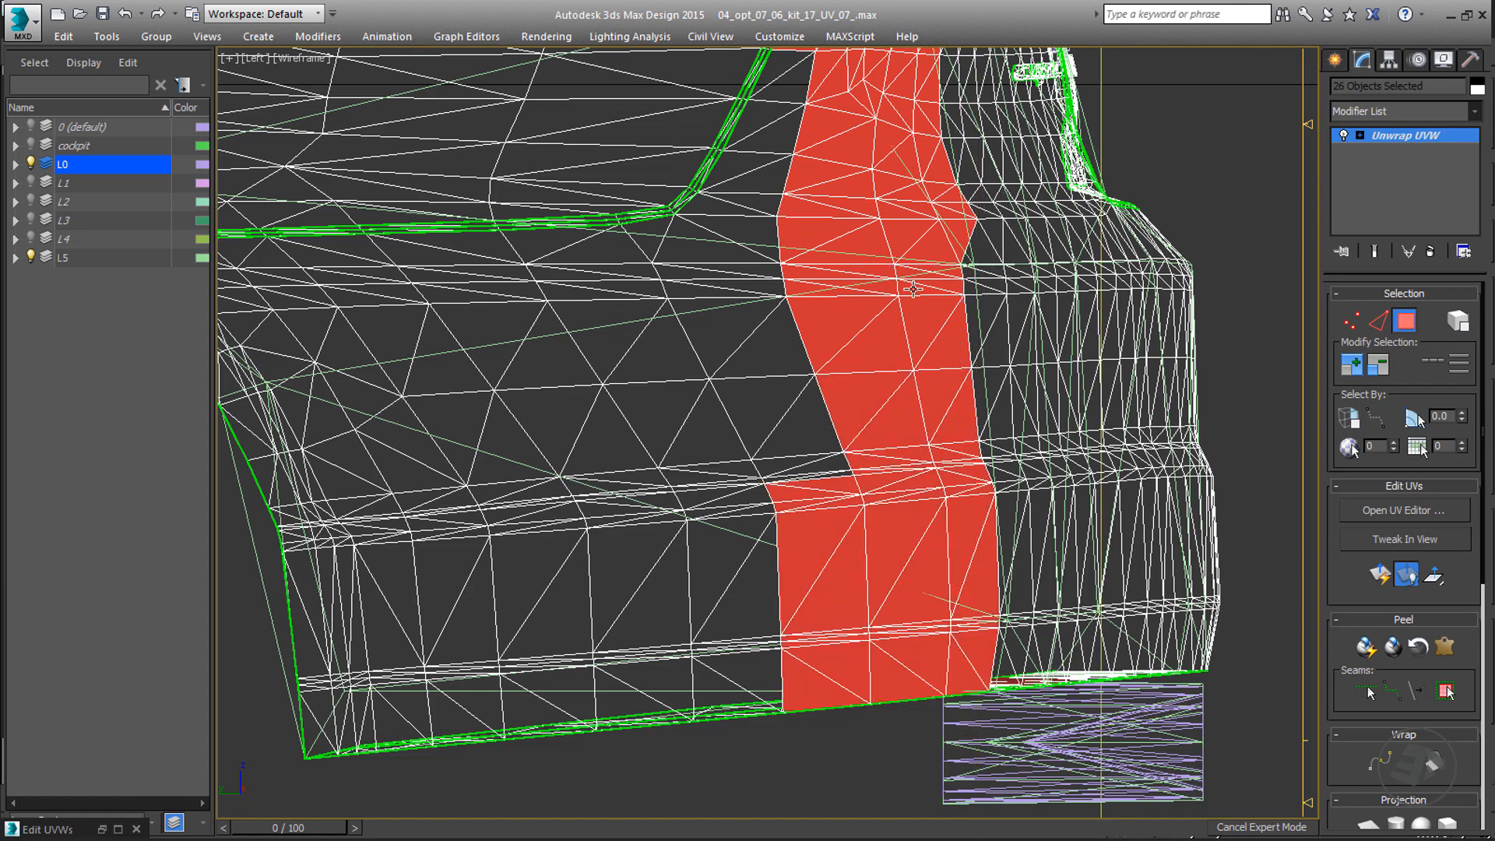
middle_click_drag(910, 291, 805, 449)
left_click_drag(862, 177, 841, 330, "alt")
left_click_drag(863, 332, 864, 401, "alt")
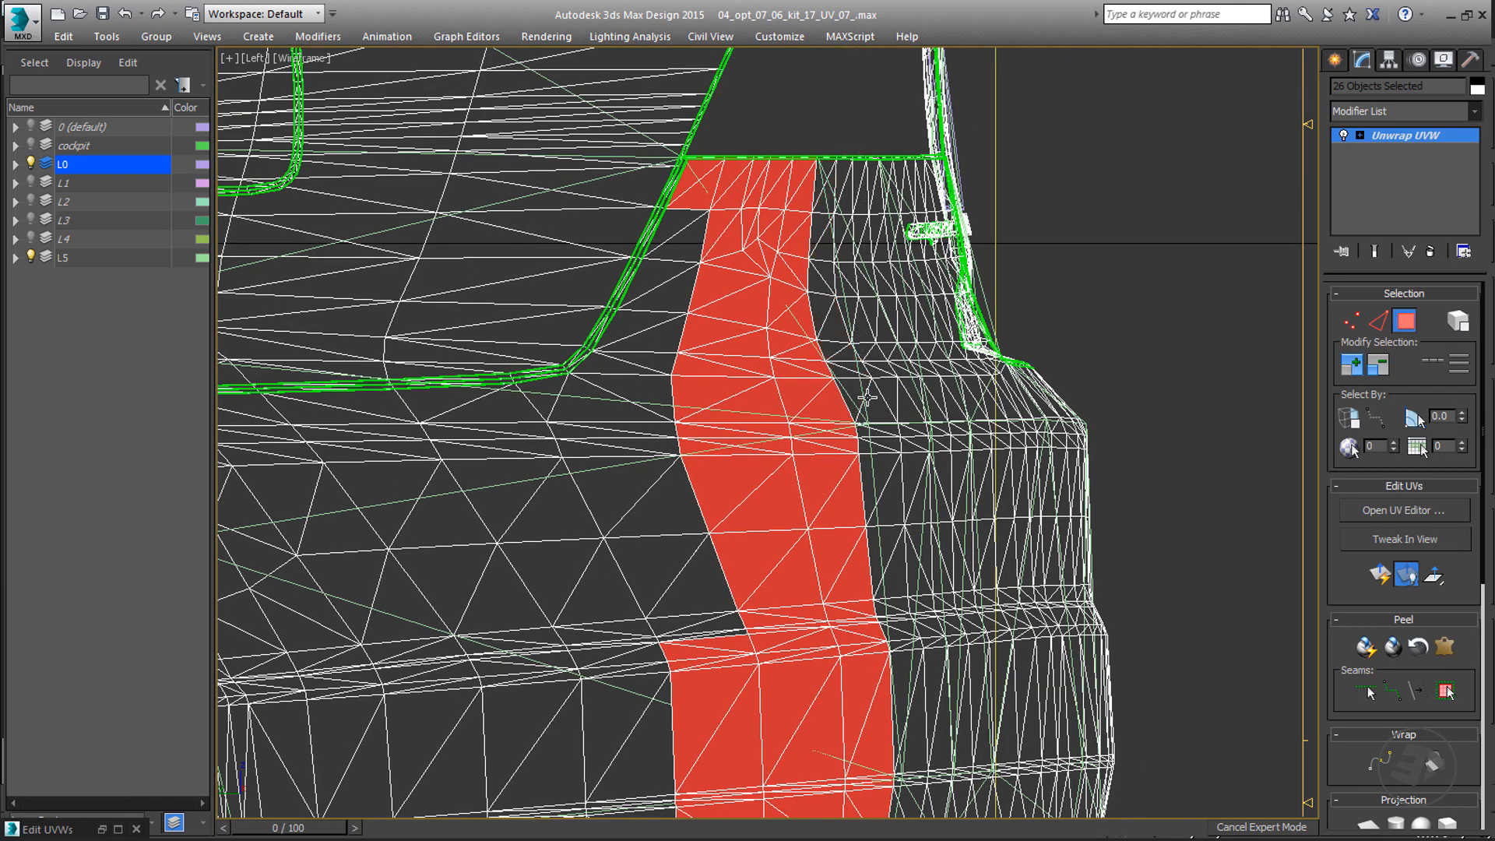
- Add the remaining rear side polygons forward to the wheel arch, return to Perspective and hide layer L5
scroll(895, 390, "down", 5)
left_click_drag(892, 506, 558, 174, "ctrl")
scroll(1105, 350, "down", 6)
key("p")
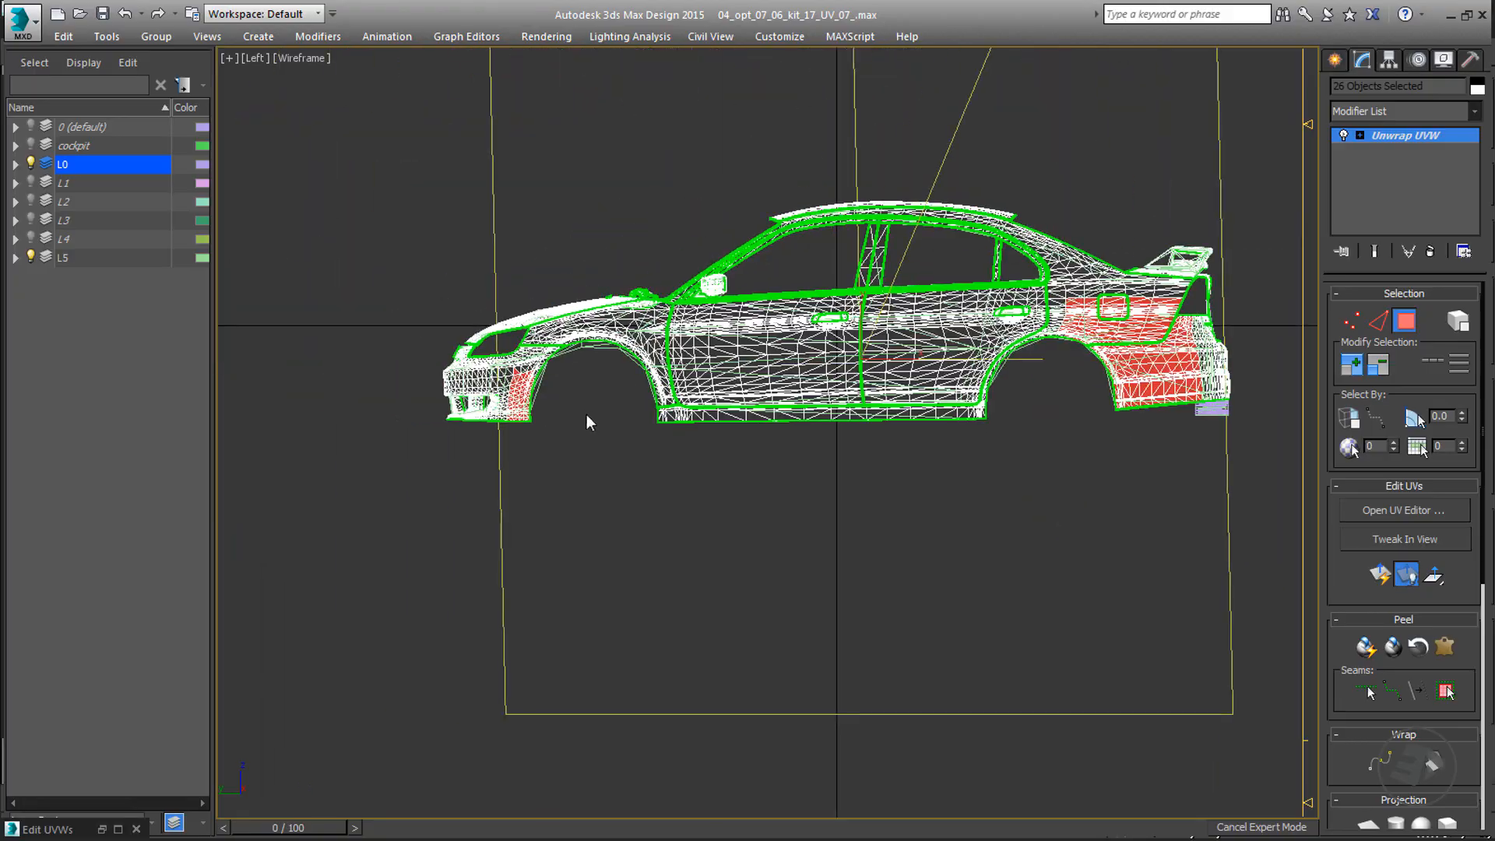
scroll(601, 413, "up", 3)
left_click(31, 258)
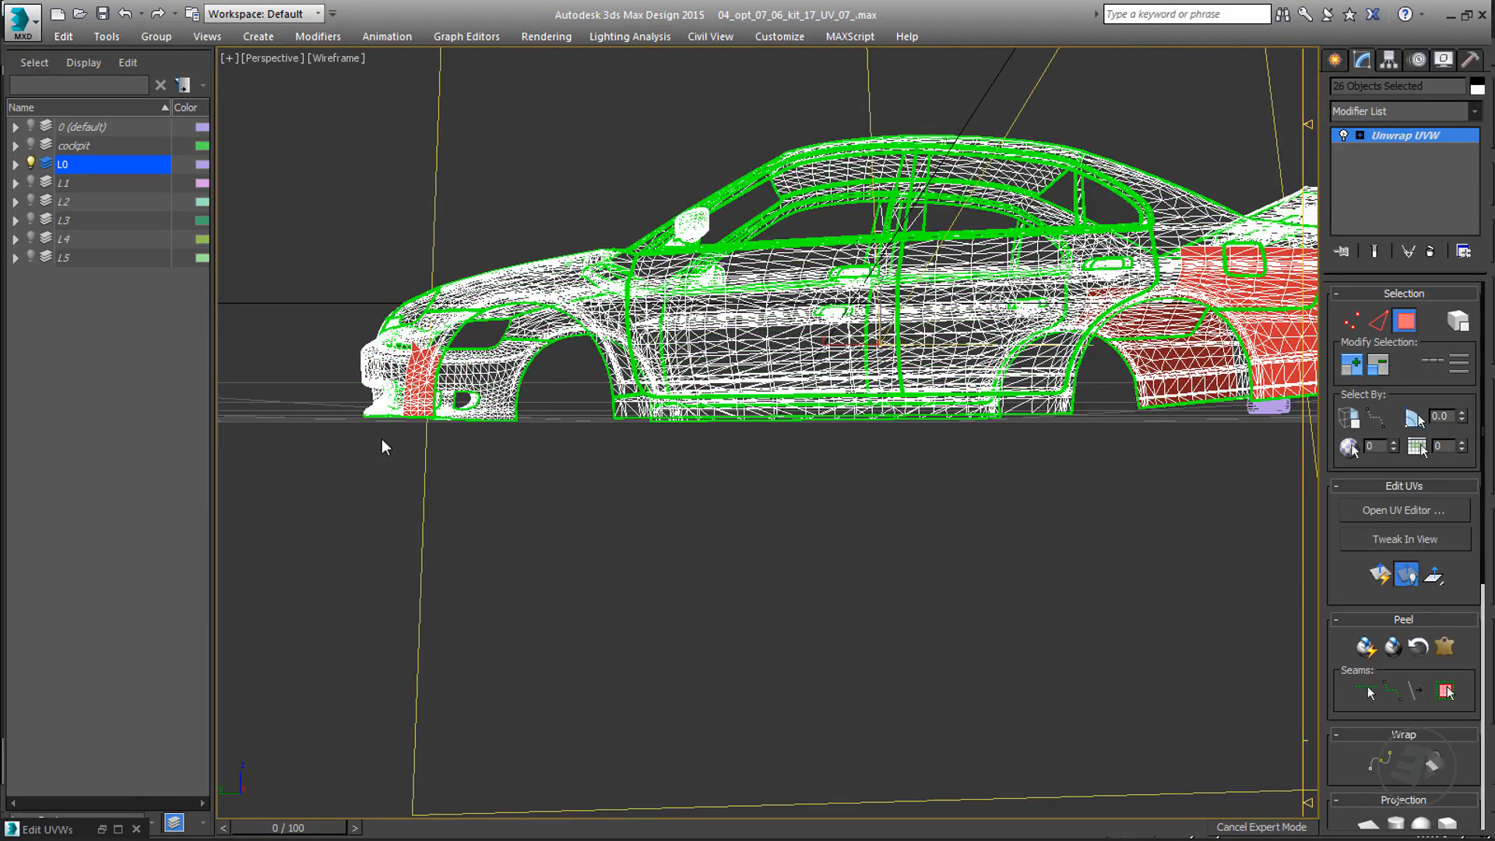
- Return to the front bumper and select its lower side polygons next to the wheel arch in the Left view
middle_click_drag(382, 437, 436, 499, "alt")
scroll(381, 340, "up", 5)
middle_click_drag(381, 340, 677, 234, "alt")
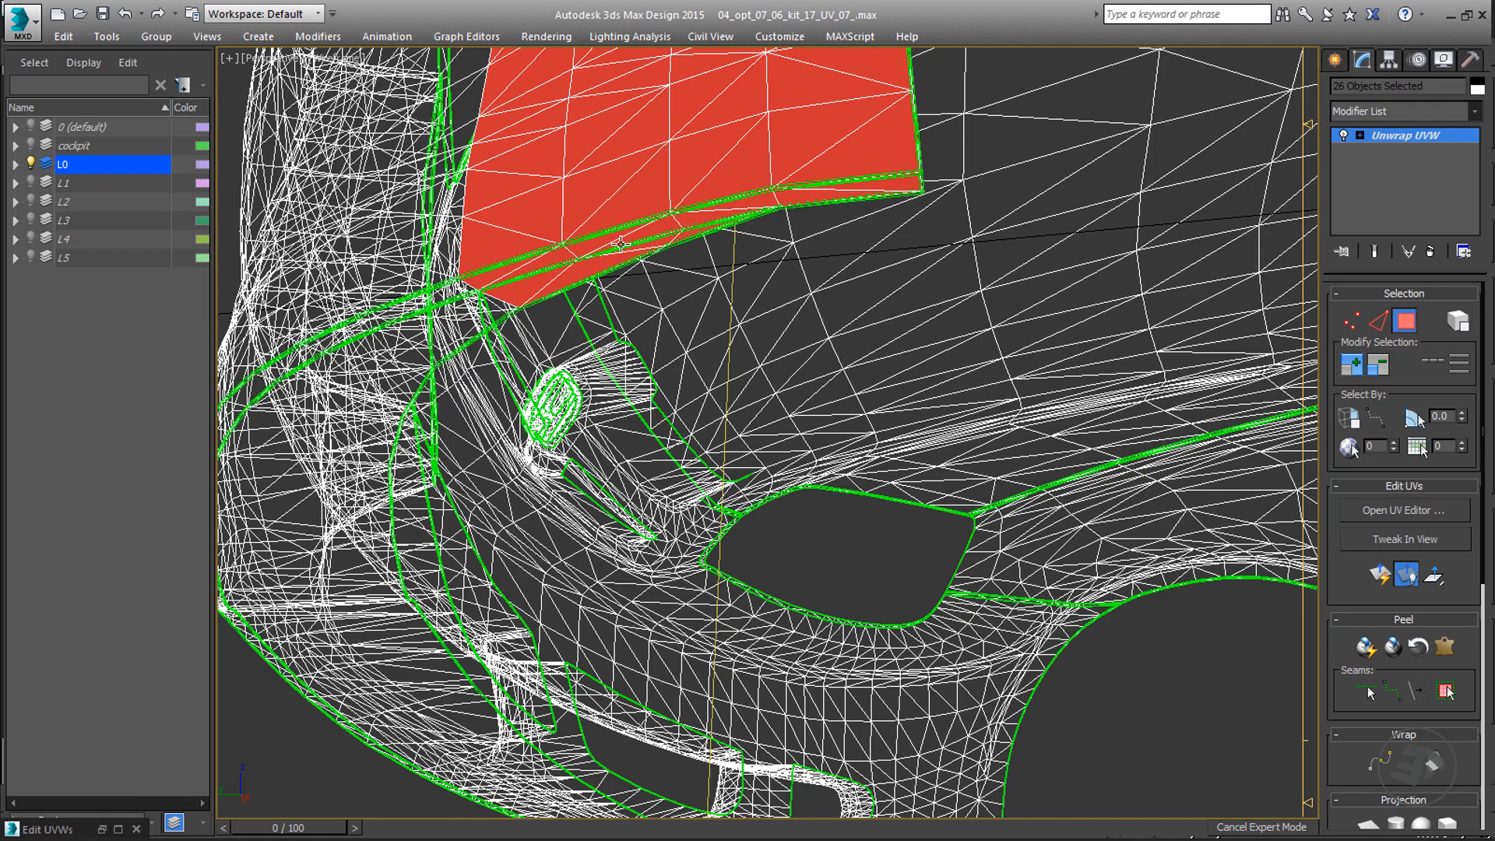
scroll(620, 243, "down", 2)
middle_click_drag(850, 578, 753, 361)
key("l")
scroll(535, 408, "up", 3)
left_click_drag(427, 260, 572, 542)
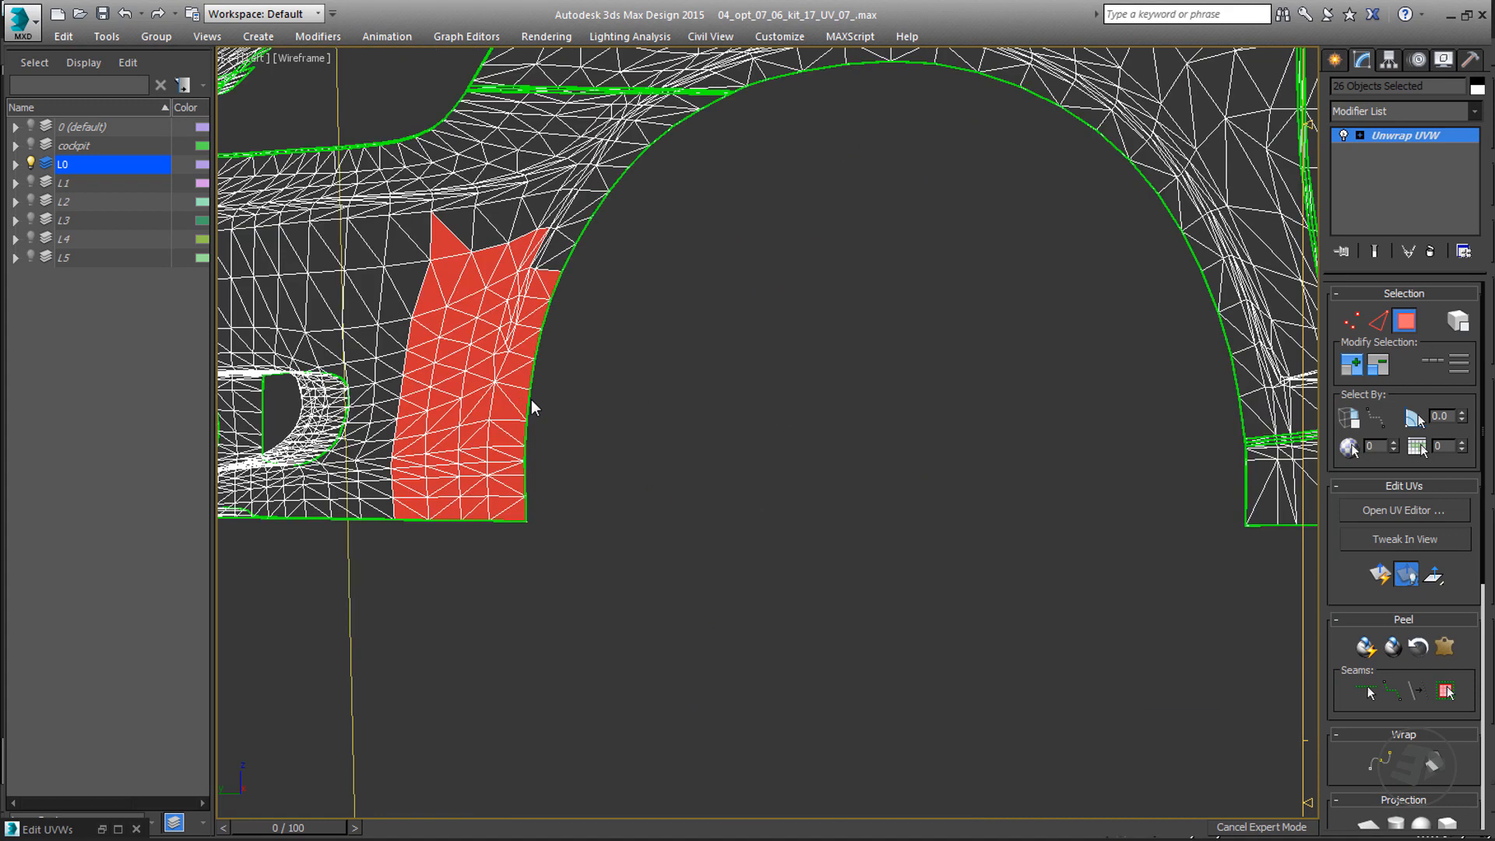
- Extend the front bumper selection upward along the wheel arch to the headlight opening
scroll(532, 401, "up", 2)
left_click_drag(576, 638, 353, 413, "ctrl")
middle_click_drag(417, 360, 553, 469)
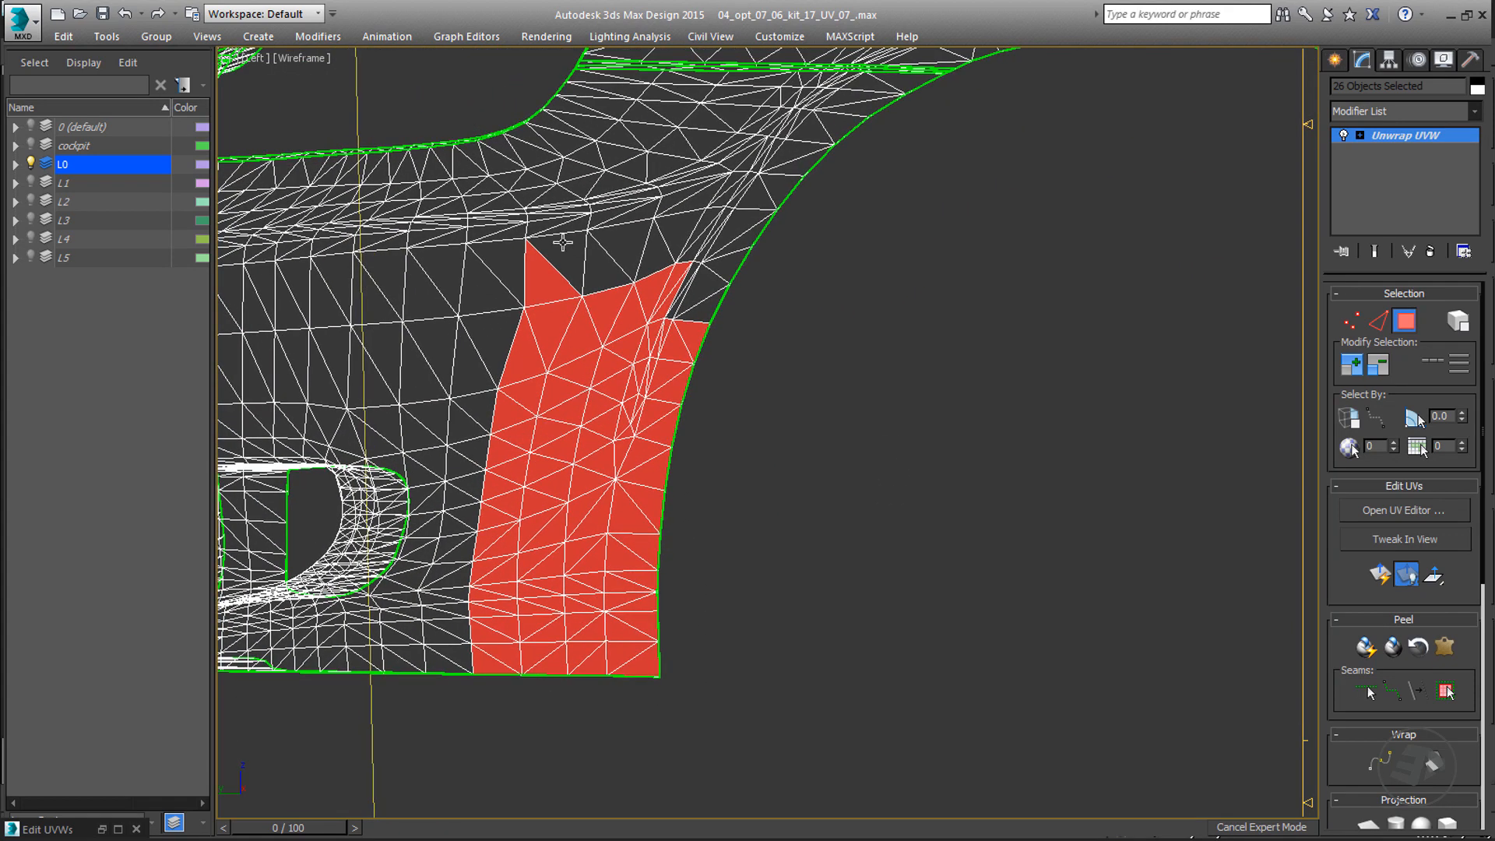
left_click_drag(475, 125, 582, 173, "ctrl")
left_click_drag(873, 134, 550, 436, "ctrl")
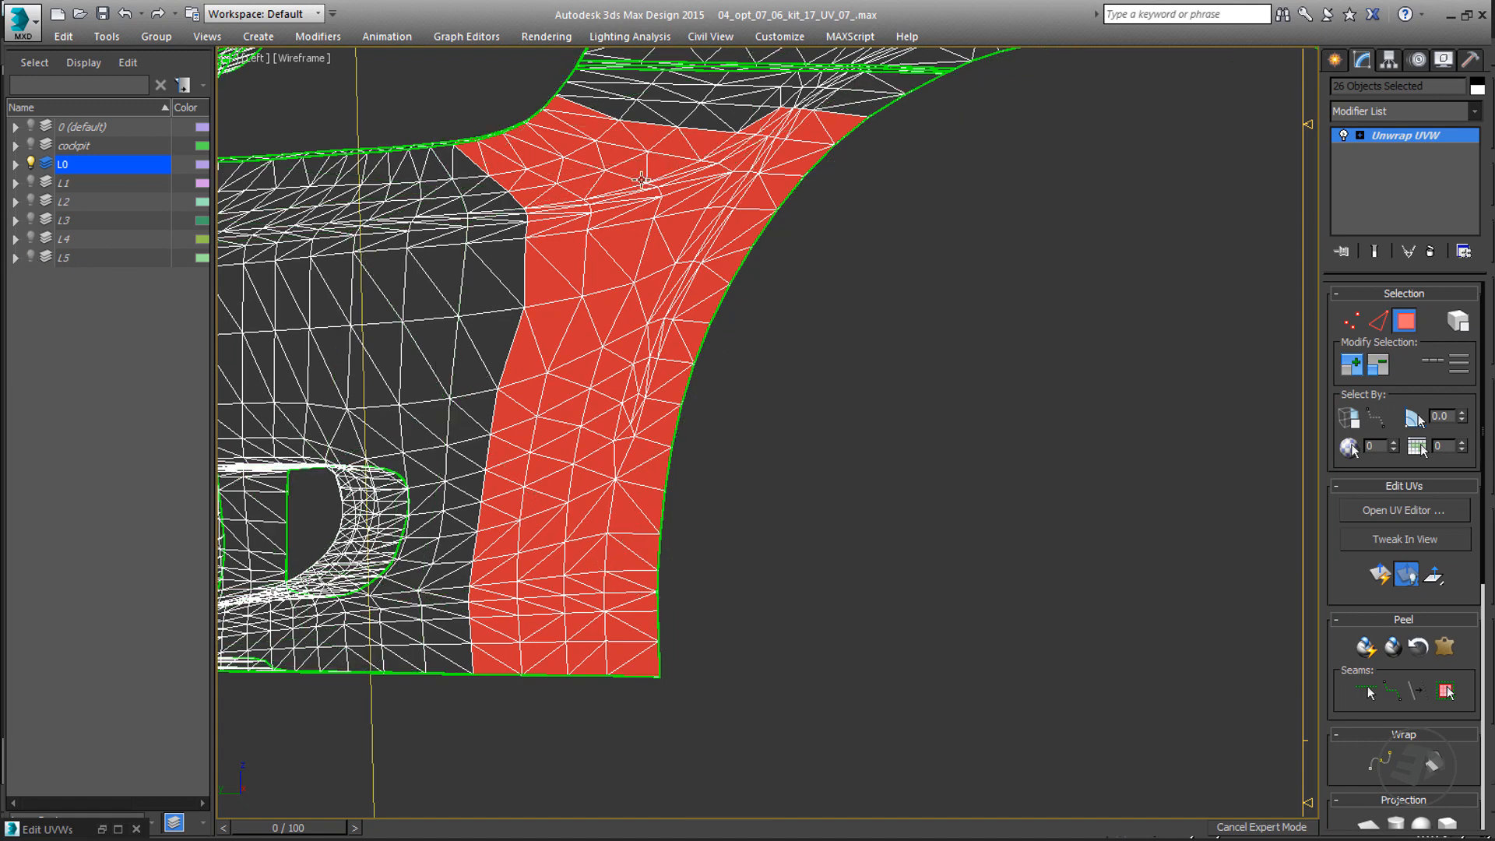
- Using layer L5 as a temporary reference, add the polygon column toward the fog light opening up to the headlight, then hide L5
left_click(30, 257)
left_click_drag(528, 692, 479, 354, "ctrl")
left_click_drag(547, 314, 509, 187, "ctrl")
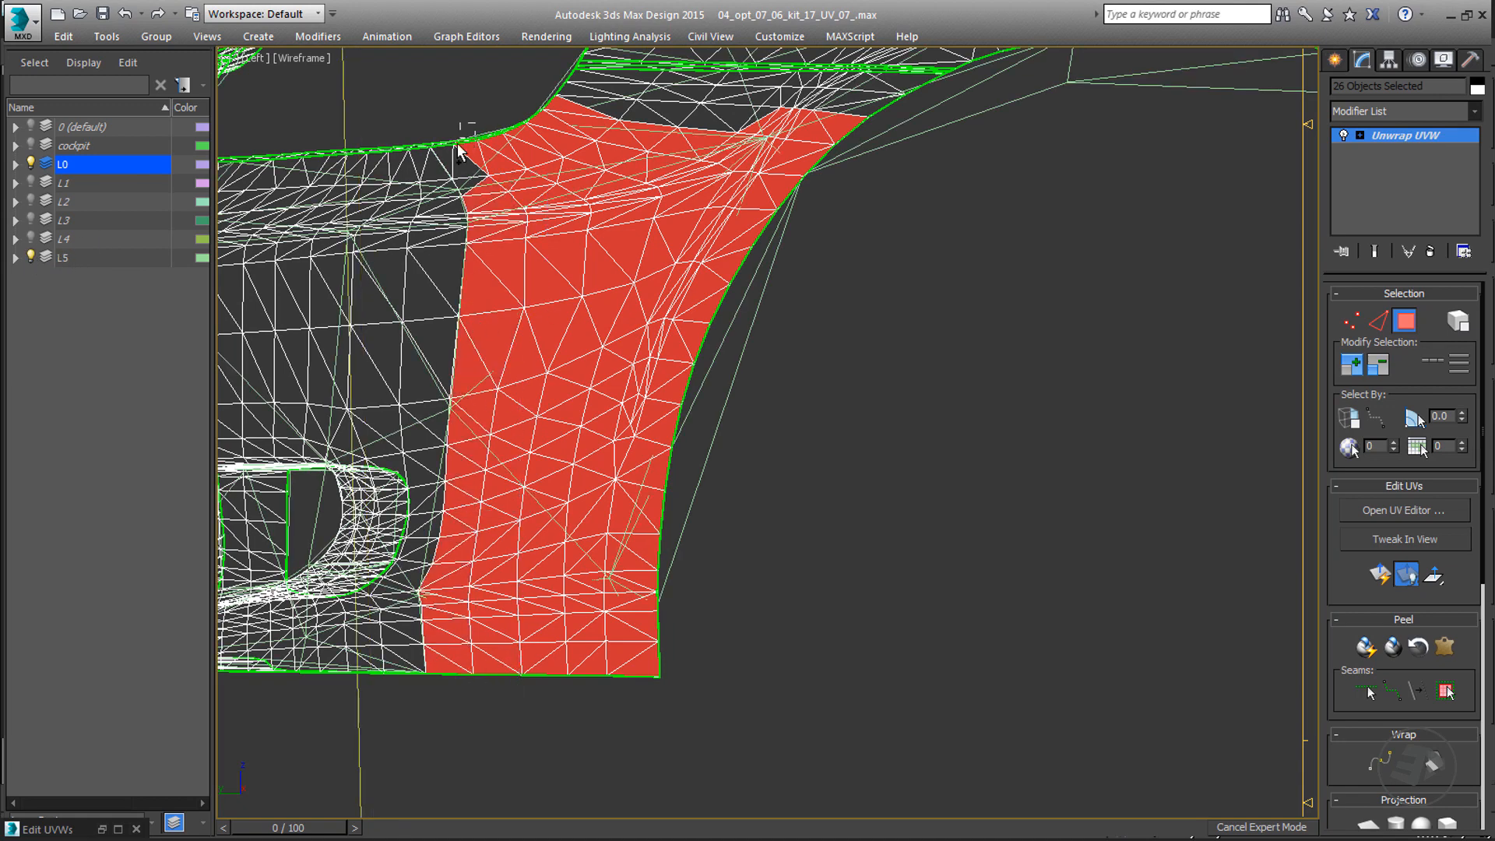
left_click(448, 161, "ctrl")
left_click(476, 196, "ctrl")
middle_click_drag(507, 305, 444, 394)
key("p")
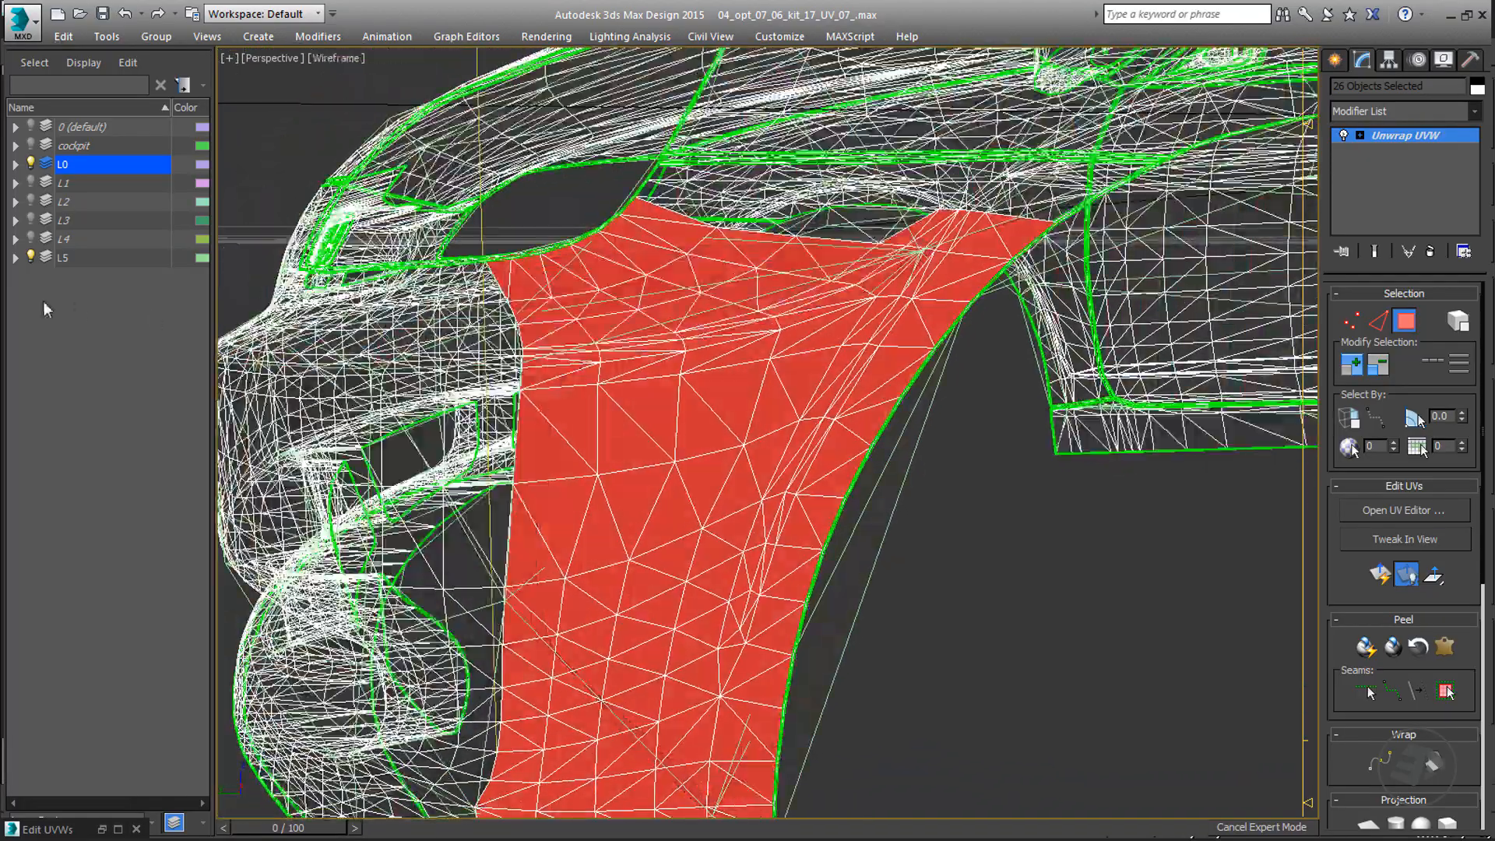
left_click(30, 257)
- Deselect the stray polygon behind the front grille area and the unwanted one on the front bumper's underside lip
scroll(767, 506, "down", 5)
middle_click_drag(767, 506, 665, 605, "alt")
scroll(563, 148, "up", 5)
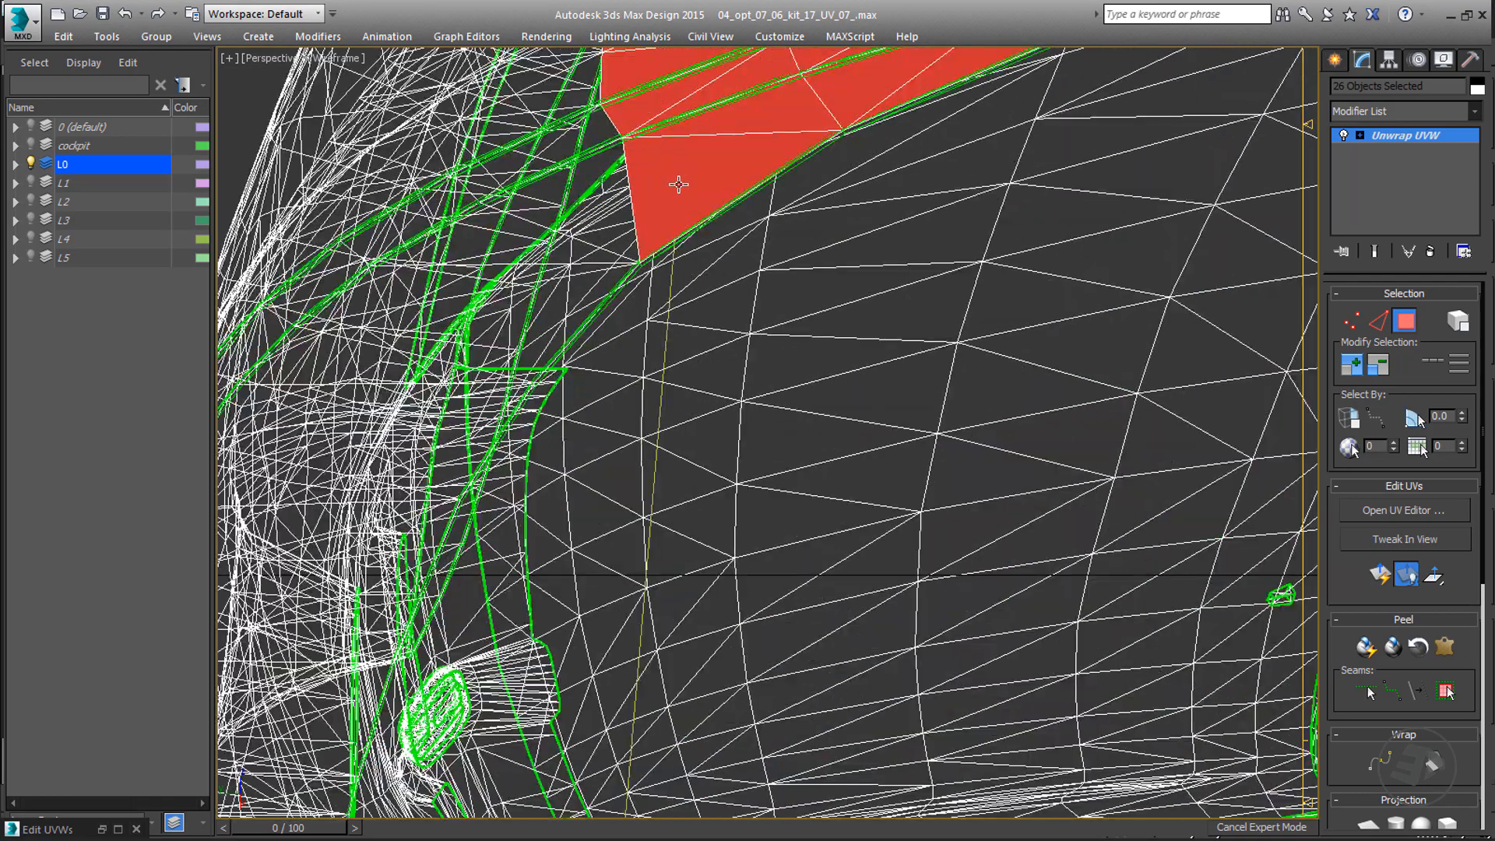
left_click(680, 187, "alt")
scroll(679, 187, "down", 5)
scroll(651, 550, "up", 6)
scroll(651, 550, "down", 3)
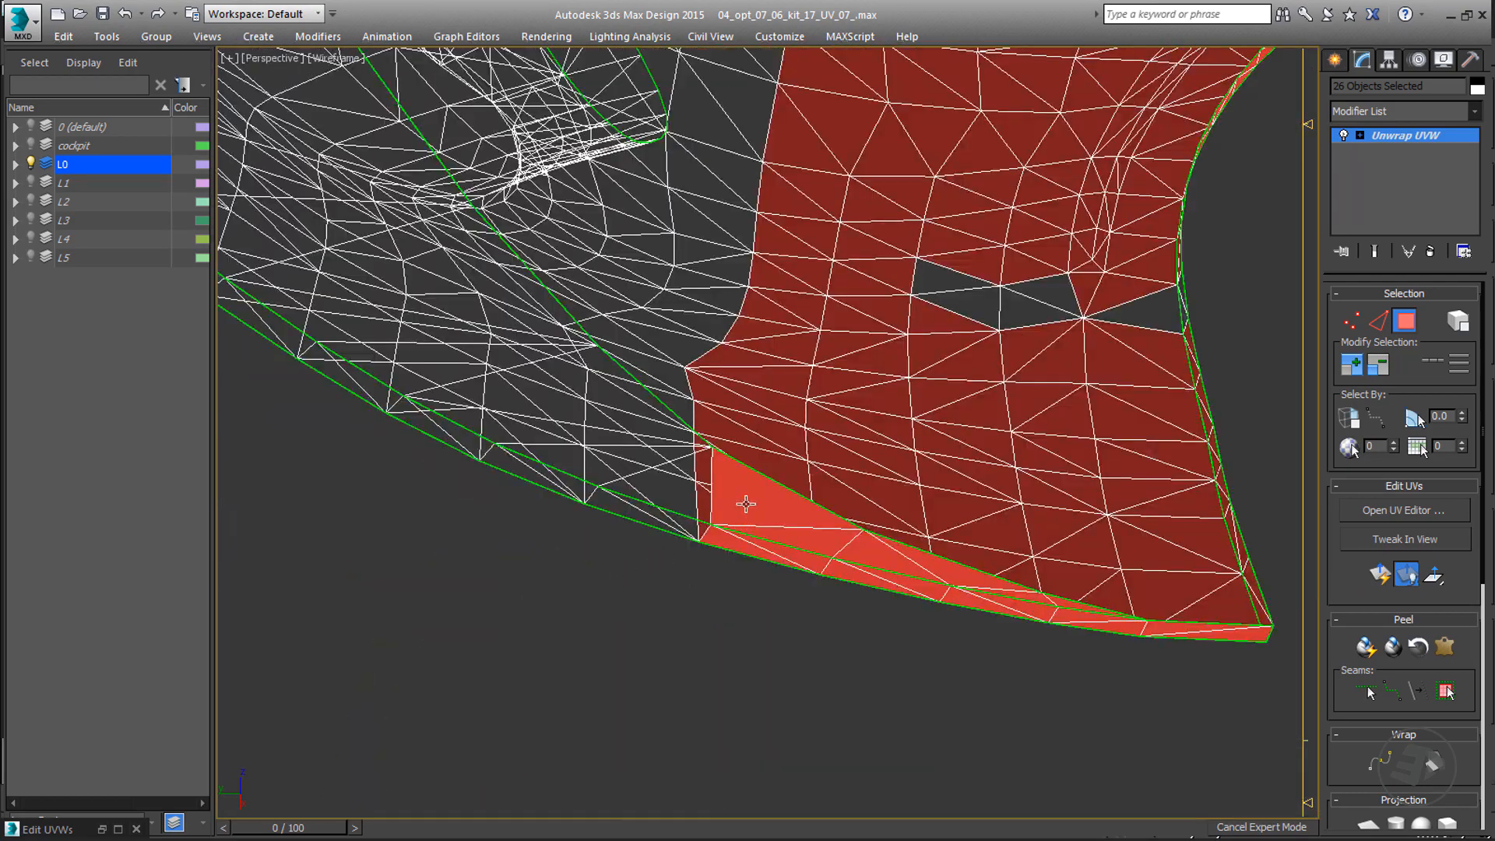
left_click(744, 504, "alt")
- Add the missed polygons on the front bumper's side and the strip between the headlight and the fender edge
scroll(750, 518, "down", 3)
left_click_drag(1032, 356, 879, 412, "ctrl")
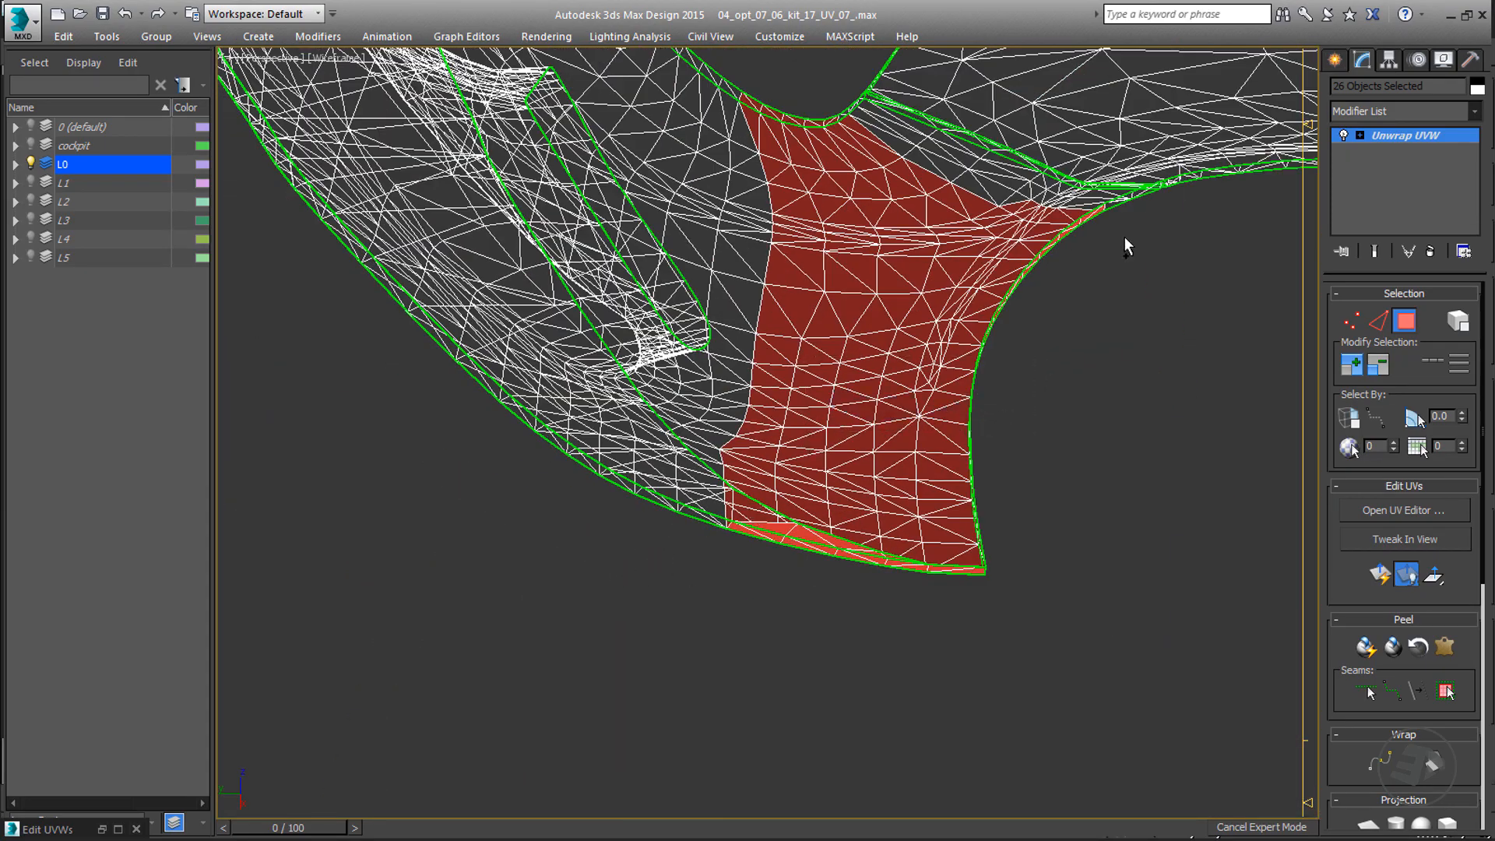
left_click_drag(880, 82, 879, 83, "ctrl")
scroll(534, 545, "down", 6)
middle_click_drag(535, 551, 623, 541, "alt")
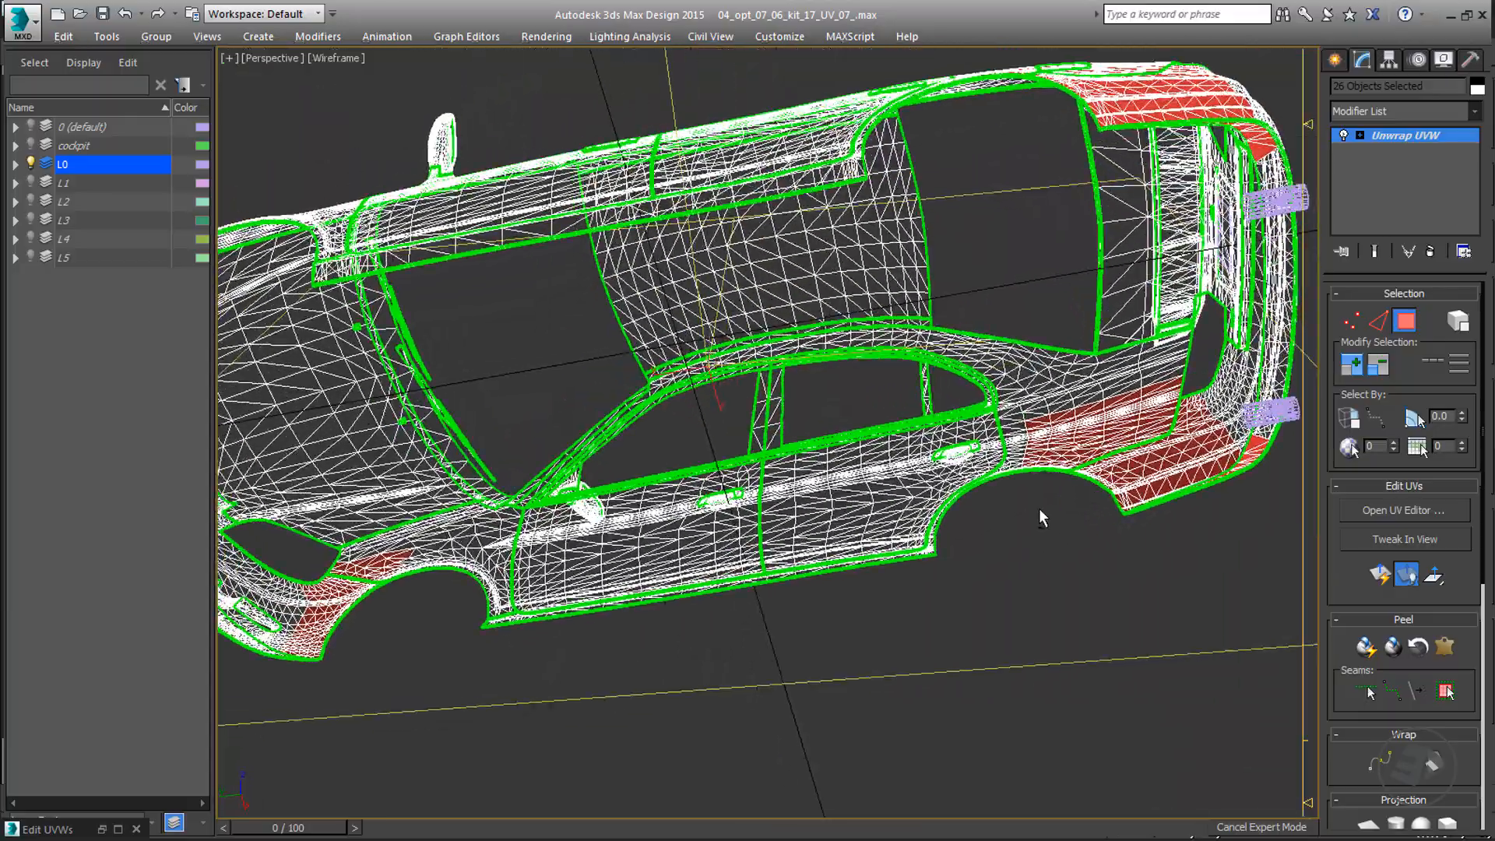
- Deselect the unwanted polygons along the rear bumper's underside lip near the exhaust pipe
scroll(1128, 506, "up", 5)
middle_click_drag(1128, 505, 968, 507)
left_click(988, 333, "alt")
scroll(1090, 459, "down", 4)
scroll(1067, 511, "up", 5)
scroll(1080, 352, "down", 6)
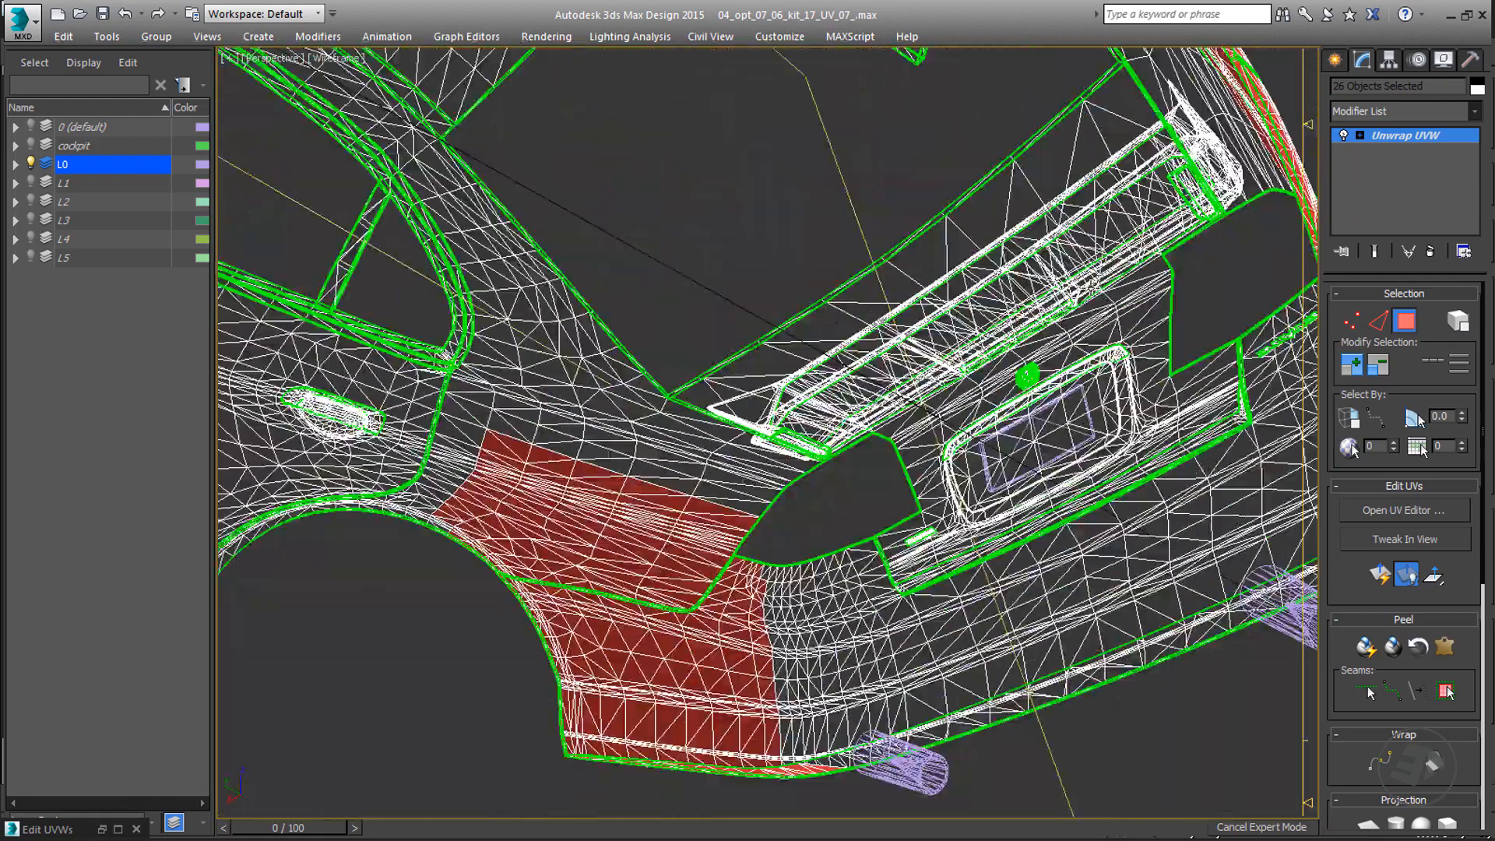
middle_click_drag(1080, 353, 1051, 273, "alt")
scroll(1050, 272, "up", 5)
left_click(978, 294, "alt")
left_click(1039, 288, "alt")
left_click(1066, 269, "alt")
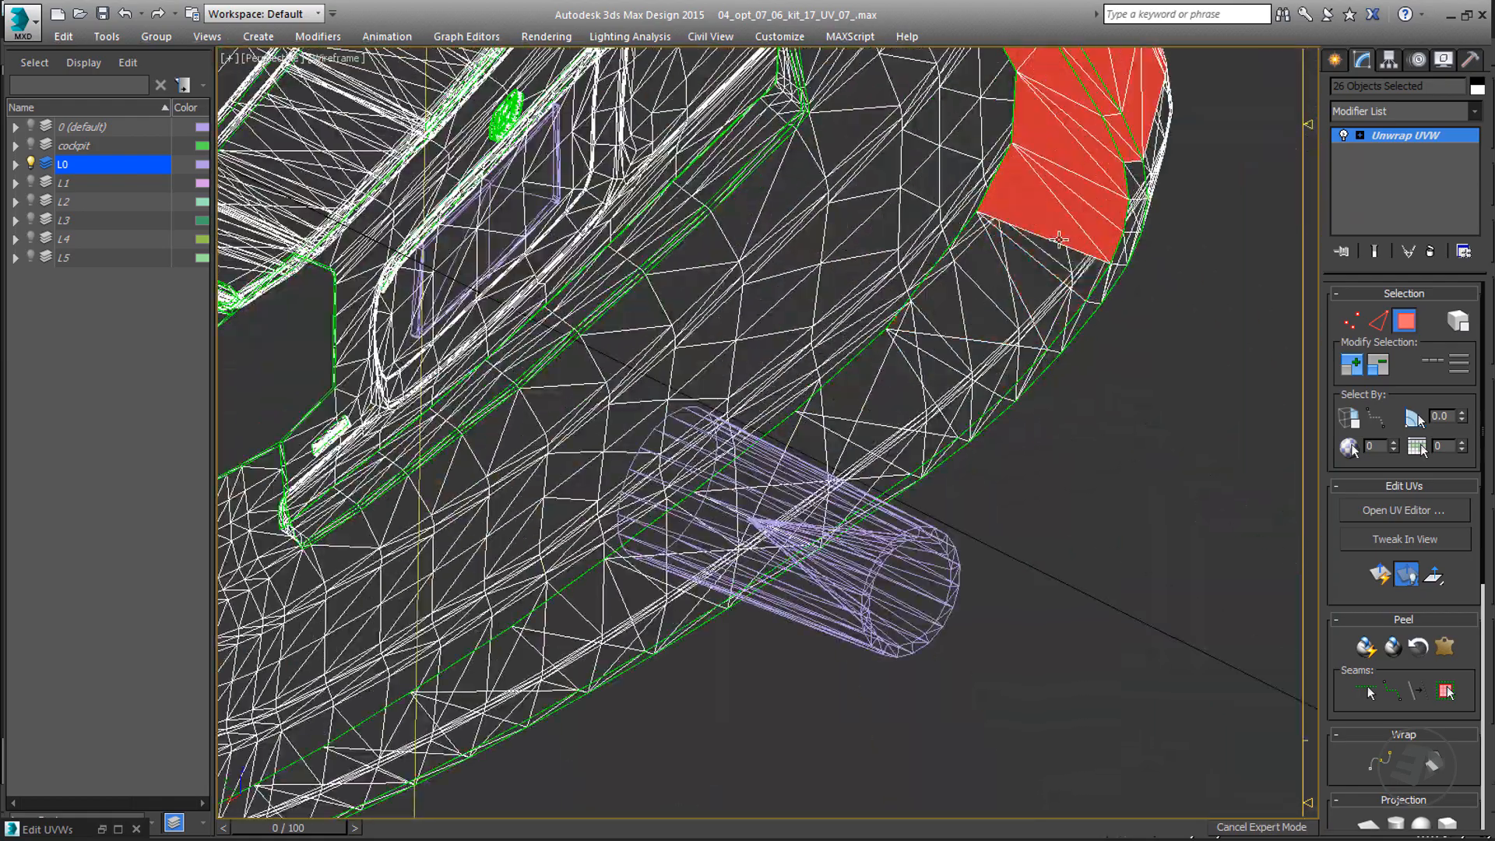
left_click(1065, 226, "alt")
left_click(1113, 226, "alt")
left_click(1113, 211, "alt")
- Deselect the remaining lip polygons beside the rear bumper's side boundary so only the side patch stays selected
middle_click_drag(1111, 205, 646, 410)
left_click(960, 364, "alt")
left_click(924, 362, "alt")
scroll(1000, 323, "down", 5)
scroll(965, 345, "up", 5)
scroll(923, 353, "down", 5)
scroll(702, 403, "up", 3)
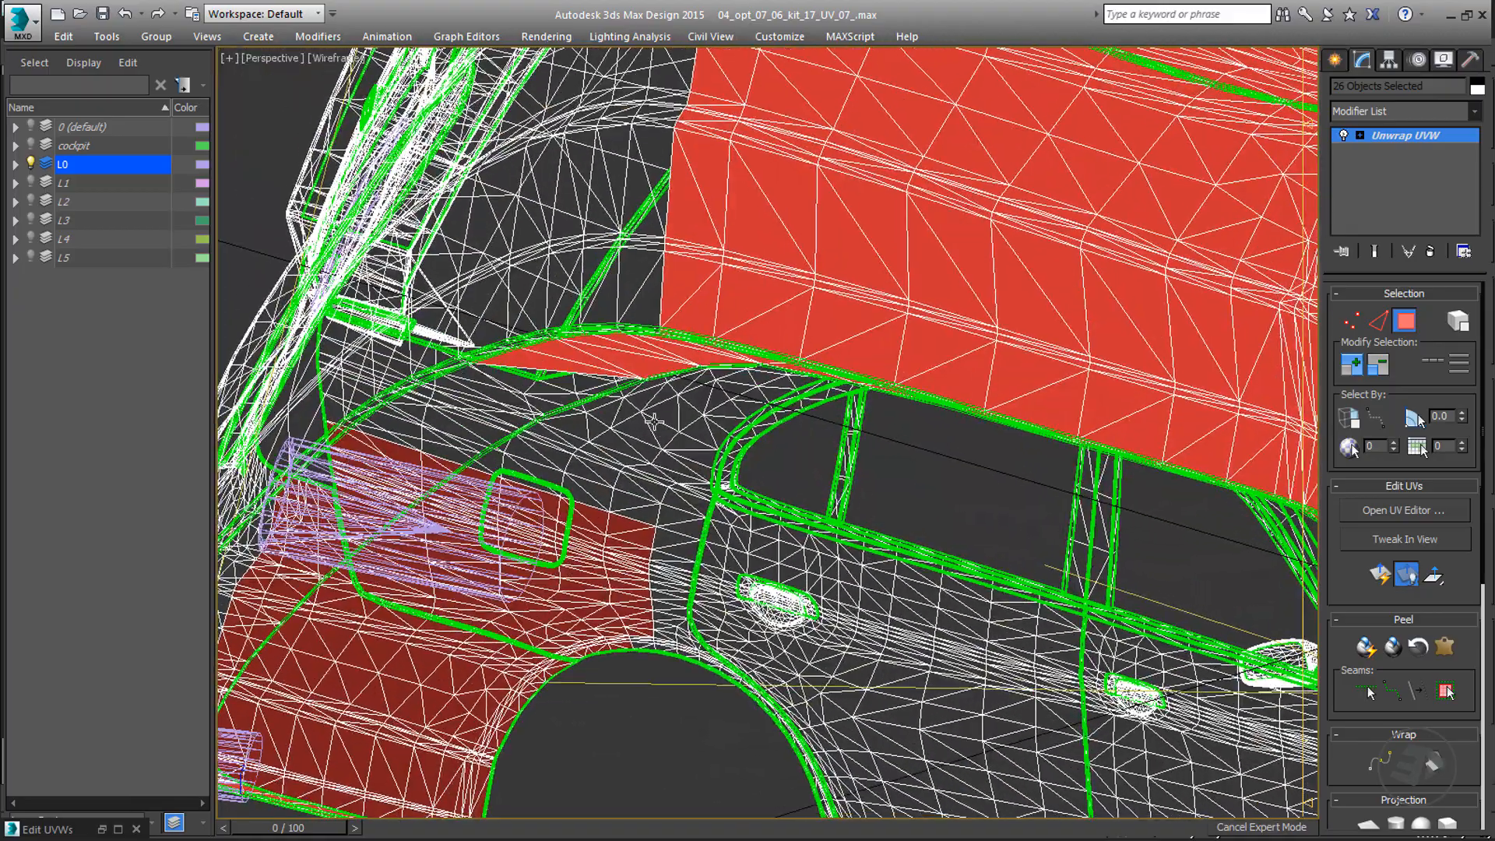
left_click_drag(646, 409, 576, 355, "alt")
scroll(684, 354, "up", 2)
left_click(673, 341, "alt")
left_click(679, 331, "alt")
left_click(677, 315, "alt")
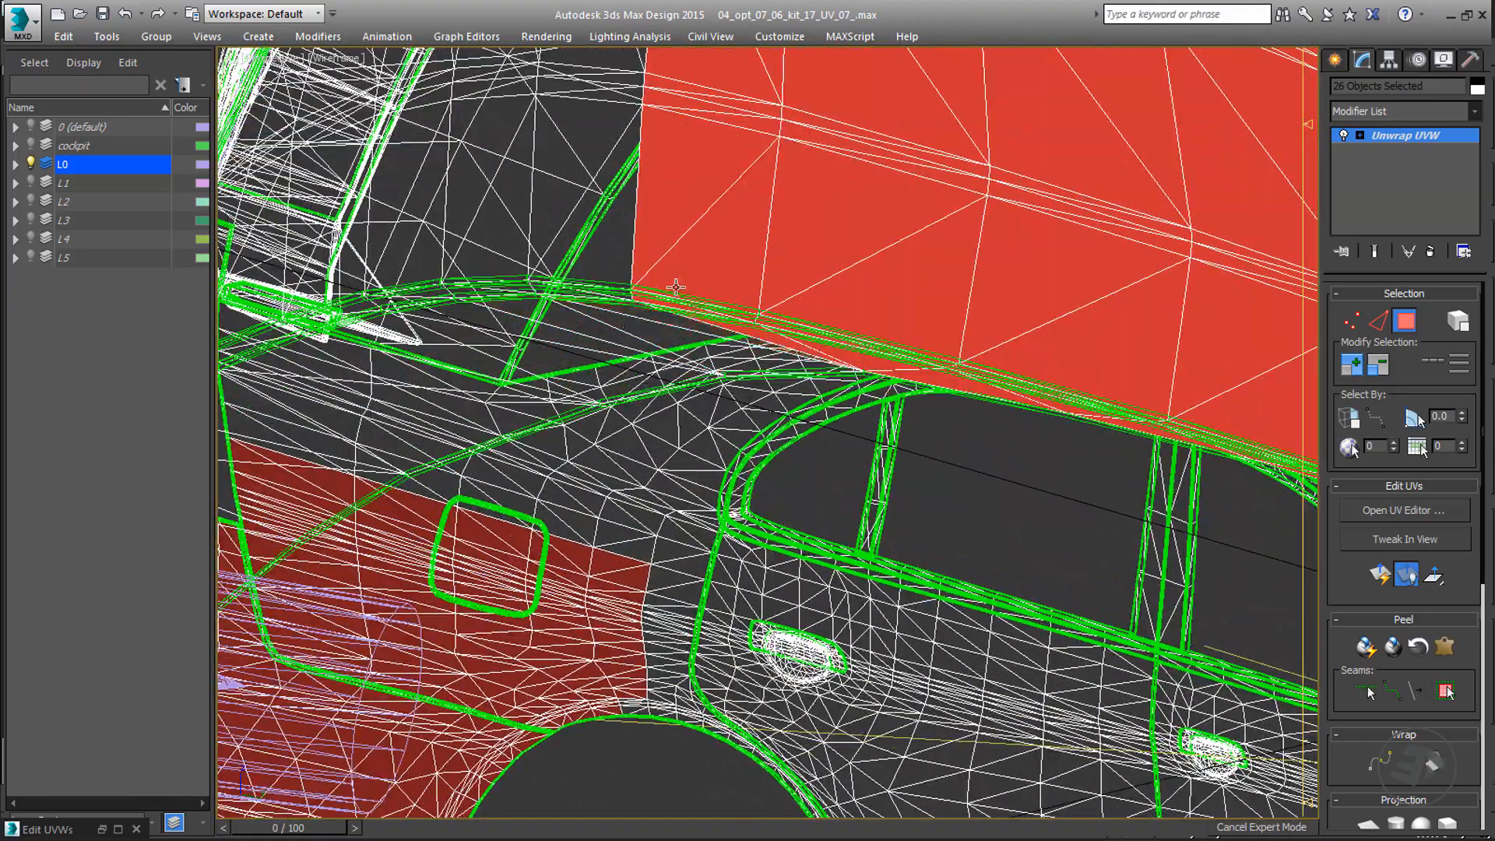
- In the left view, enable selection by element and add the front fender, front door and sill to the selection
key("l")
scroll(1113, 313, "down", 4)
middle_click_drag(1113, 313, 622, 377)
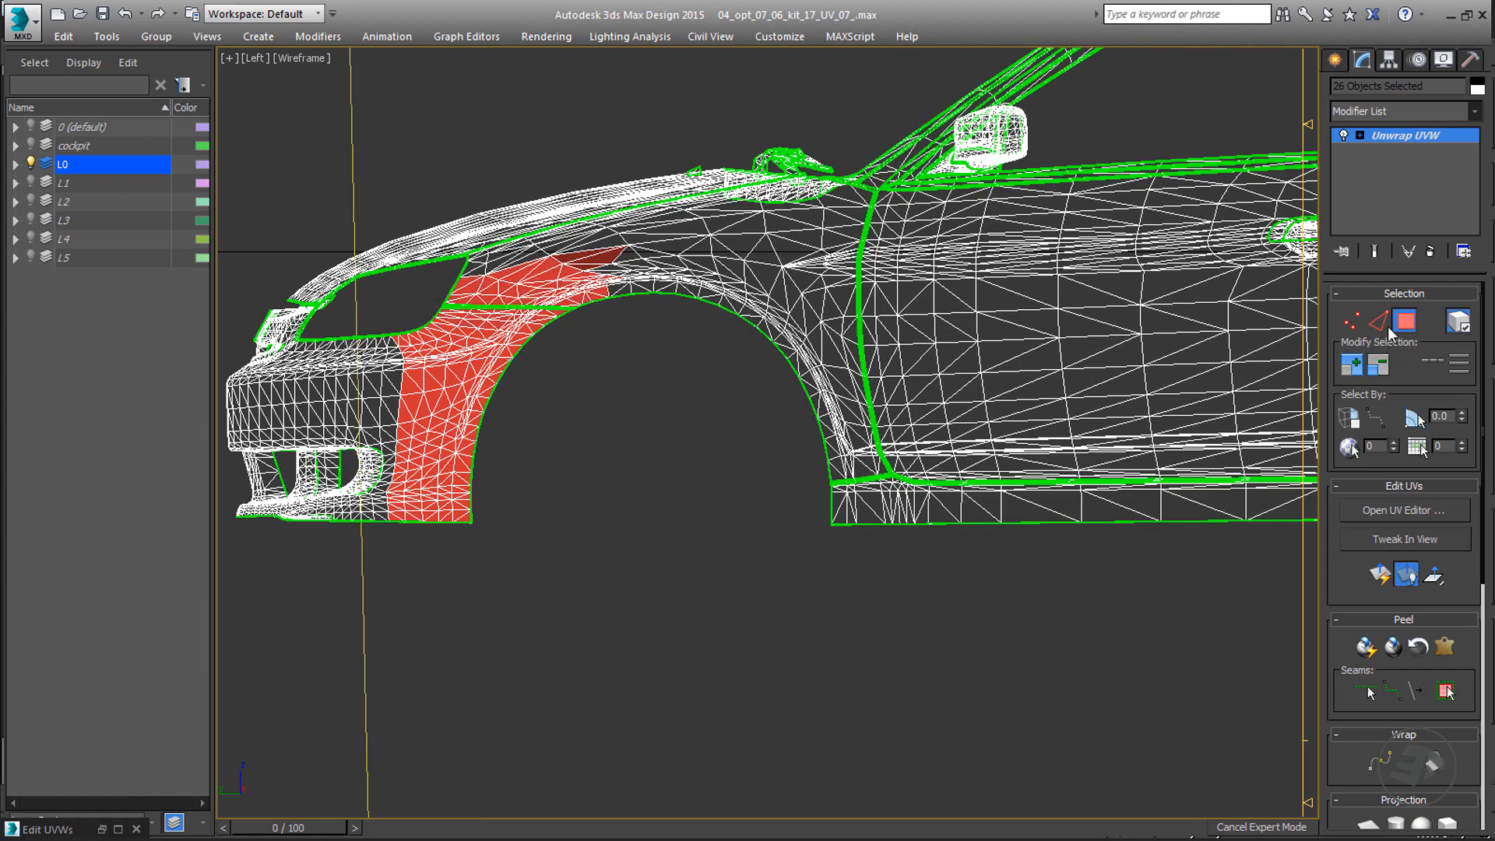
middle_click_drag(989, 584, 801, 617)
left_click(568, 327, "ctrl")
scroll(572, 362, "up", 4)
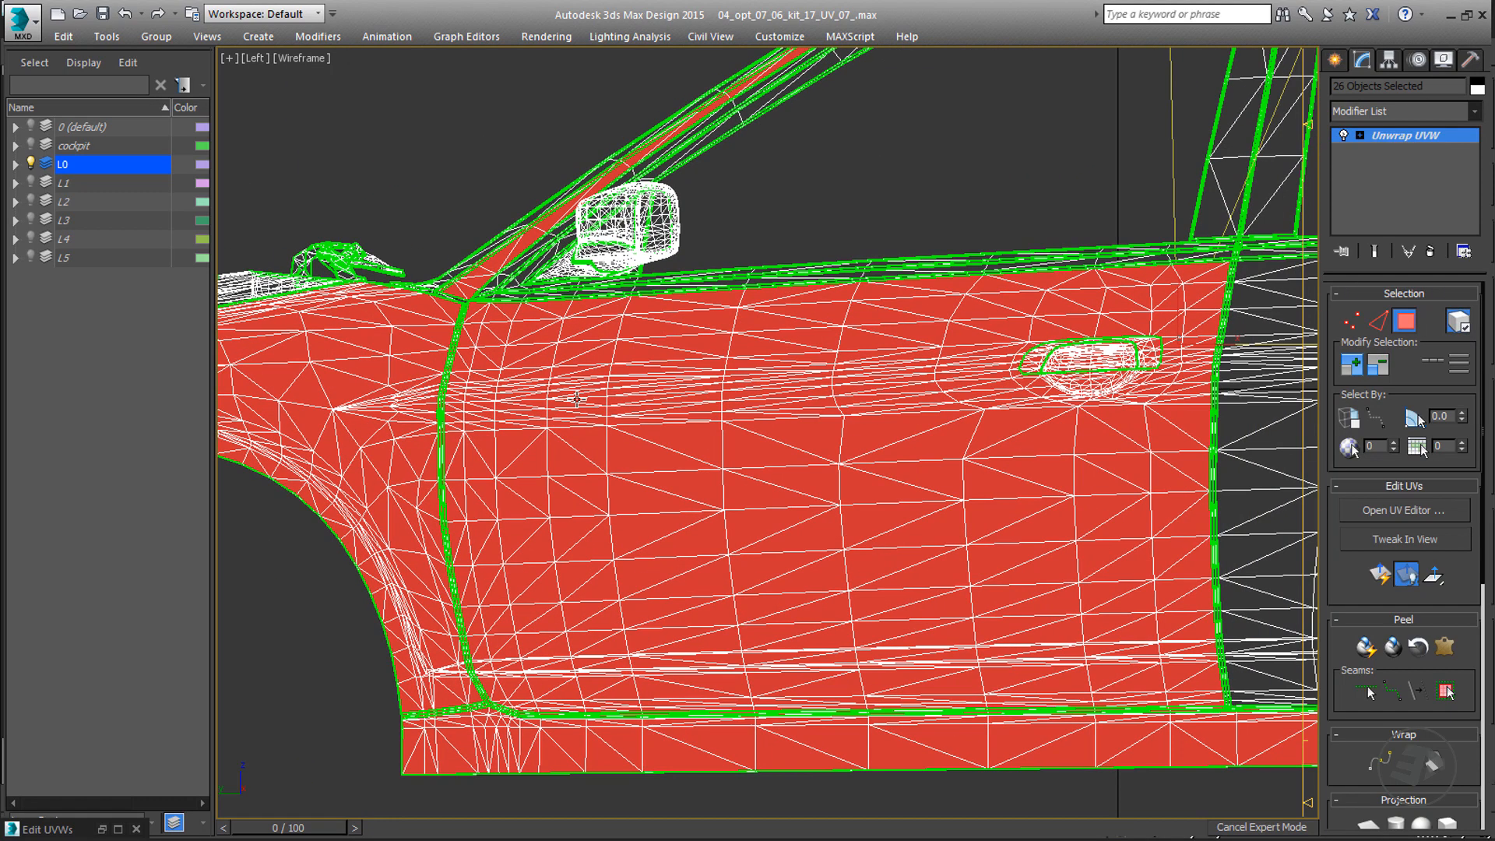
- Add the rear door, window pillars and rear quarter panel elements to the selection
middle_click_drag(1044, 331, 717, 300)
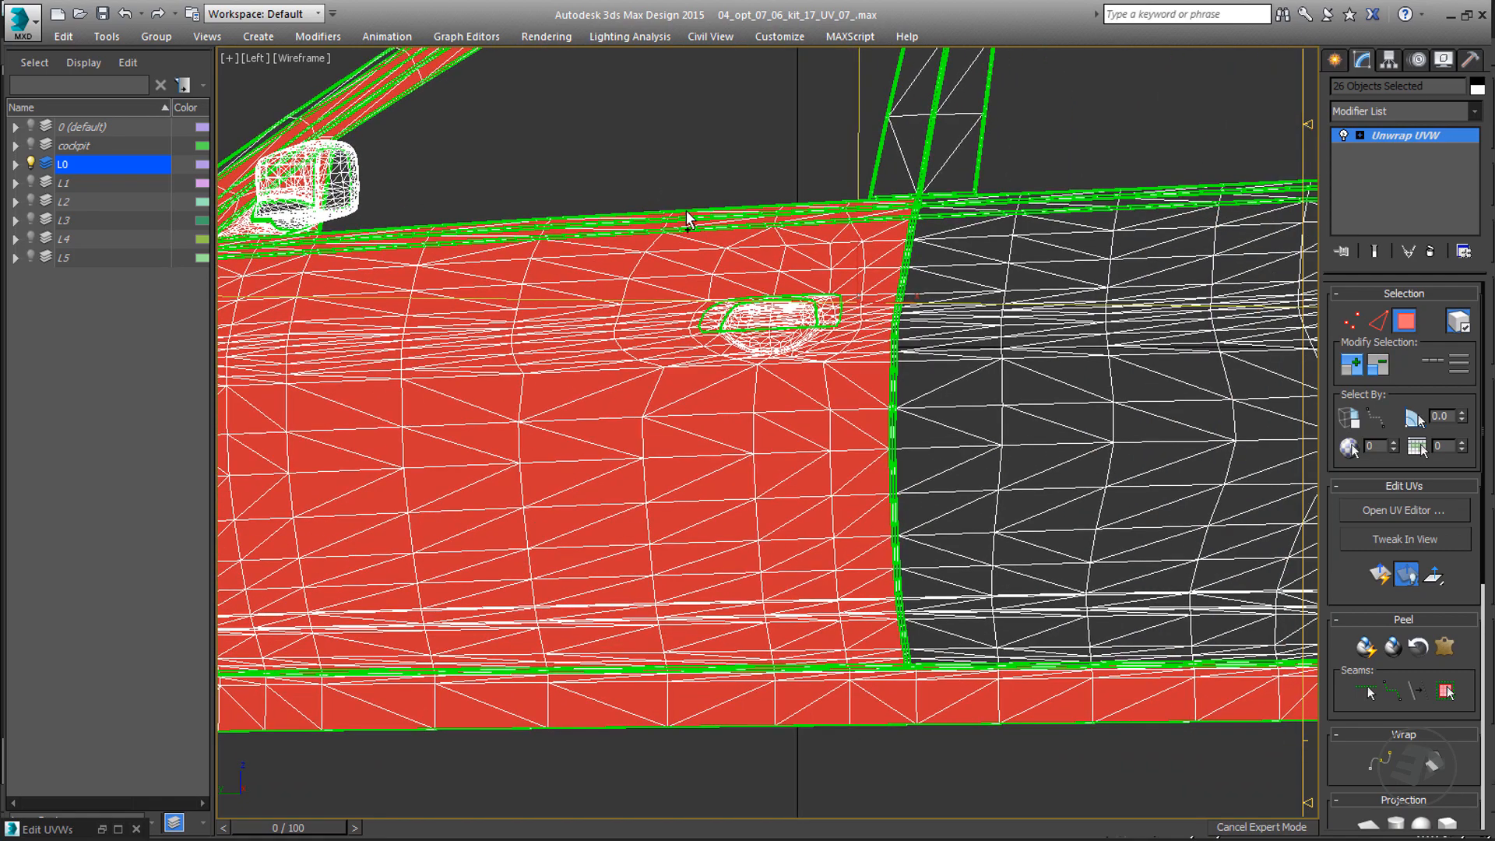
left_click(992, 468, "ctrl")
scroll(922, 310, "down", 4)
left_click_drag(1175, 440, 1175, 439, "ctrl")
middle_click_drag(1175, 439, 592, 469)
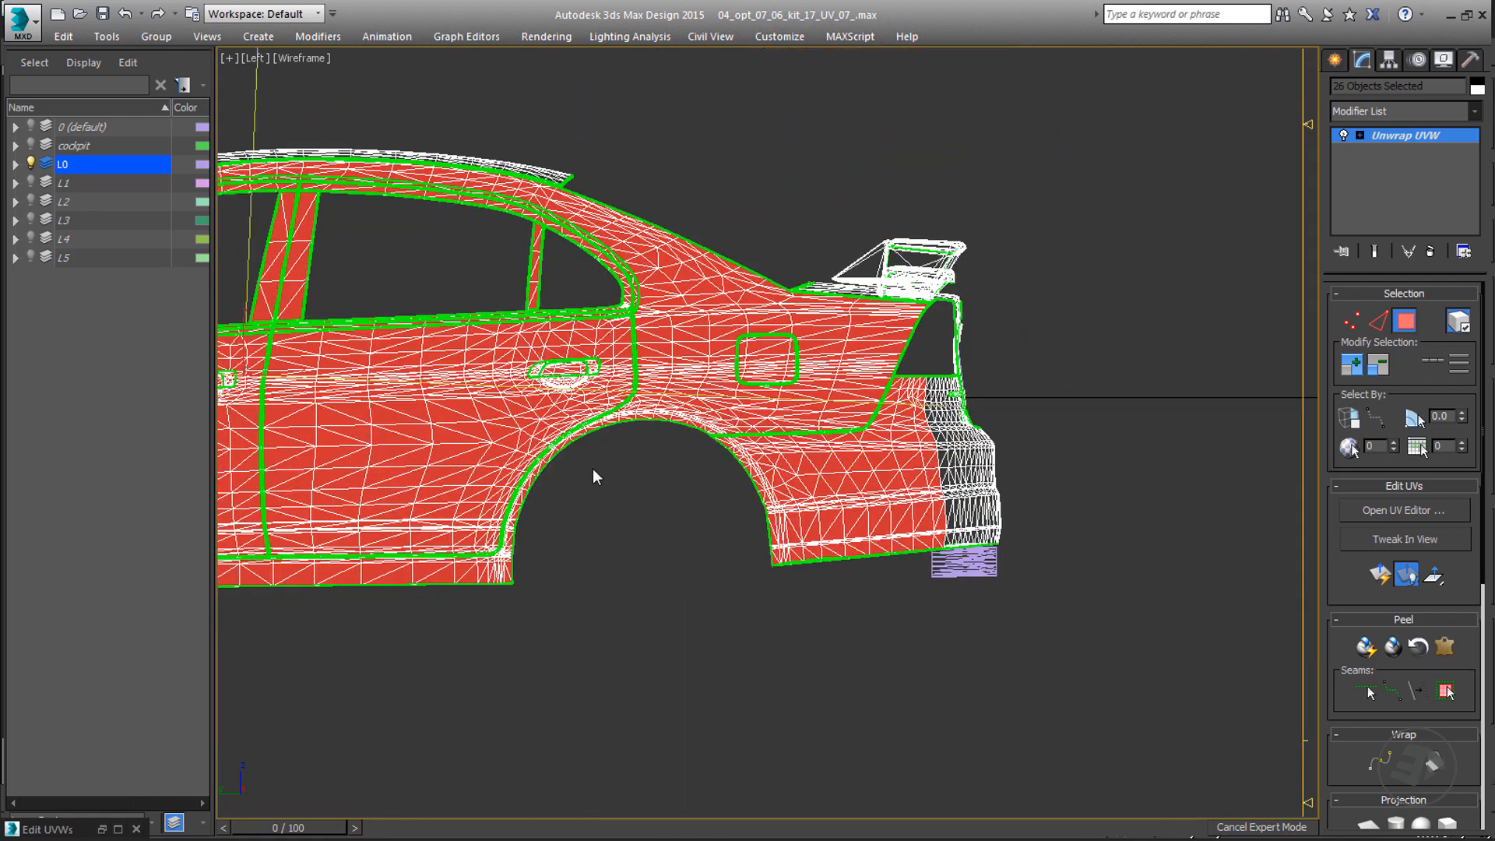
- Add the remaining elements around the fuel flap, the rear quarter panel and the rear door's window frame
scroll(849, 394, "up", 4)
left_click_drag(578, 468, 952, 465, "ctrl")
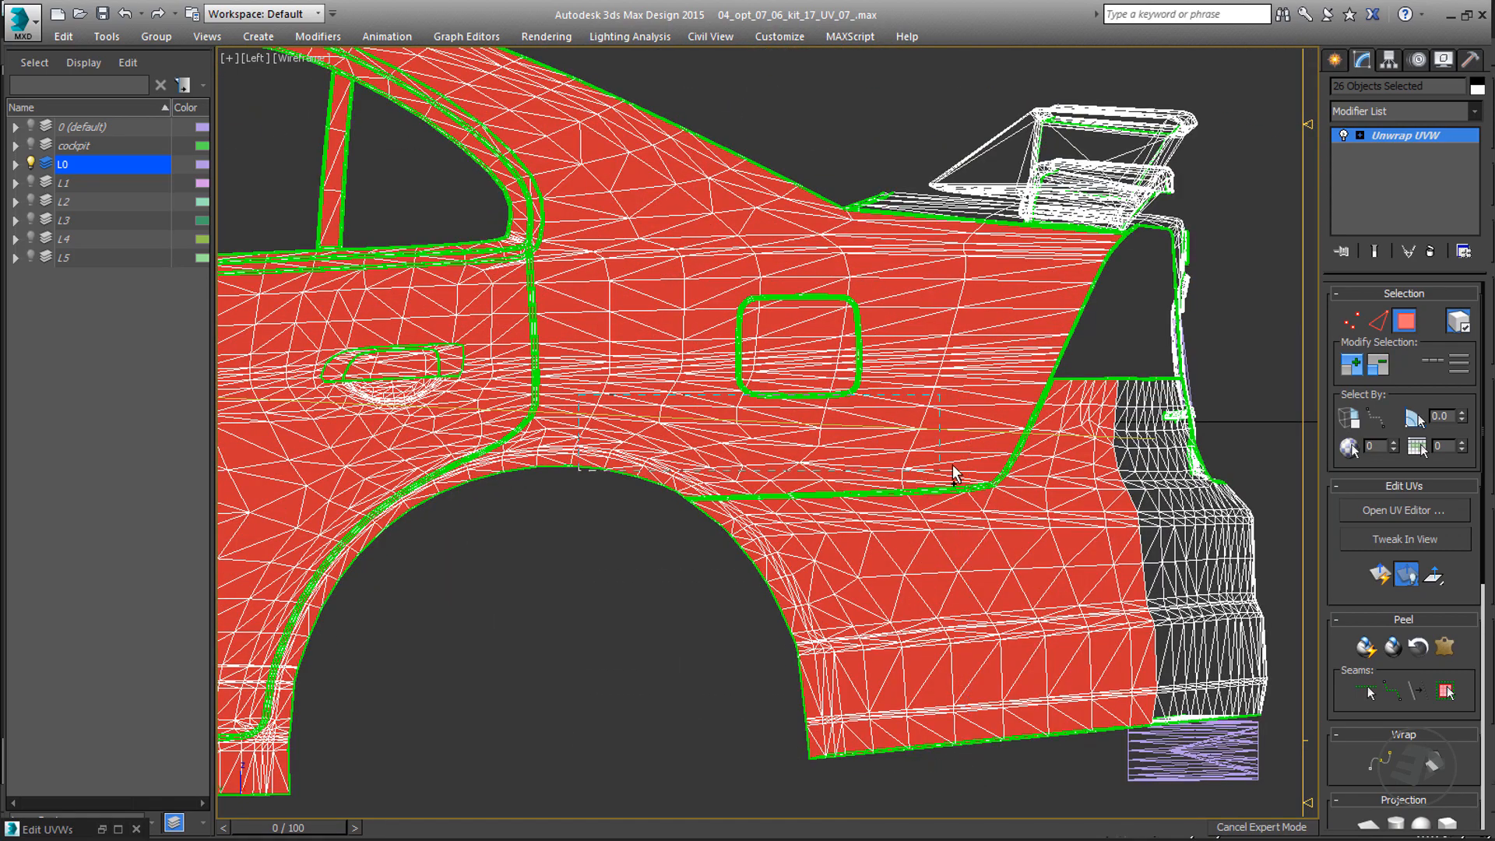
middle_click_drag(638, 212, 784, 294)
middle_click_drag(634, 444, 810, 479)
left_click_drag(816, 467, 683, 238, "ctrl")
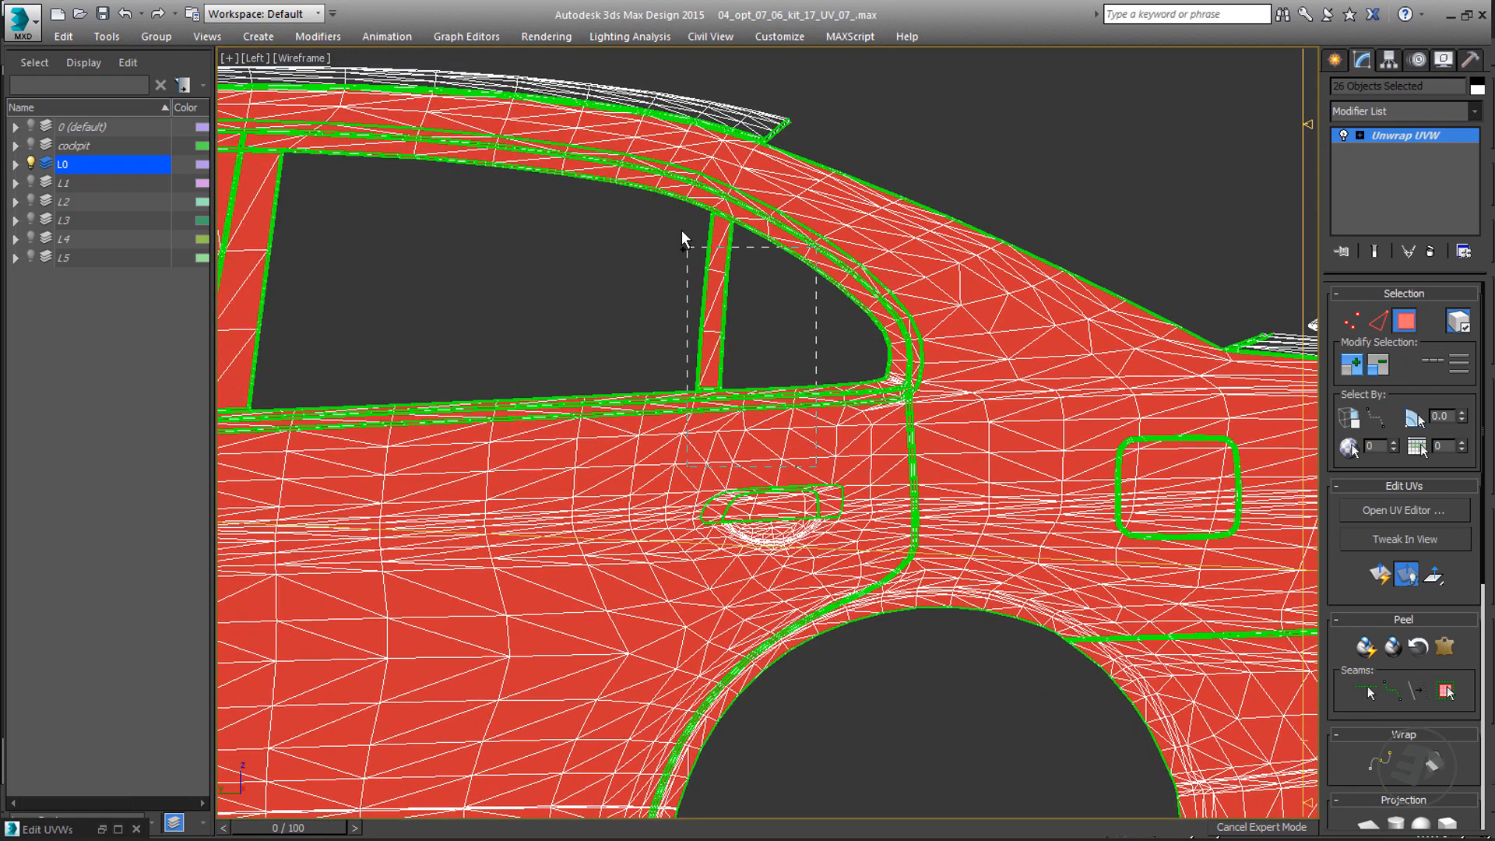
- Examine the selected side elements around the center pillar, roof edge and windshield pillar in shaded and wireframe display
middle_click_drag(724, 264, 1004, 310)
scroll(973, 303, "down", 1)
key("F3")
scroll(643, 199, "up", 3)
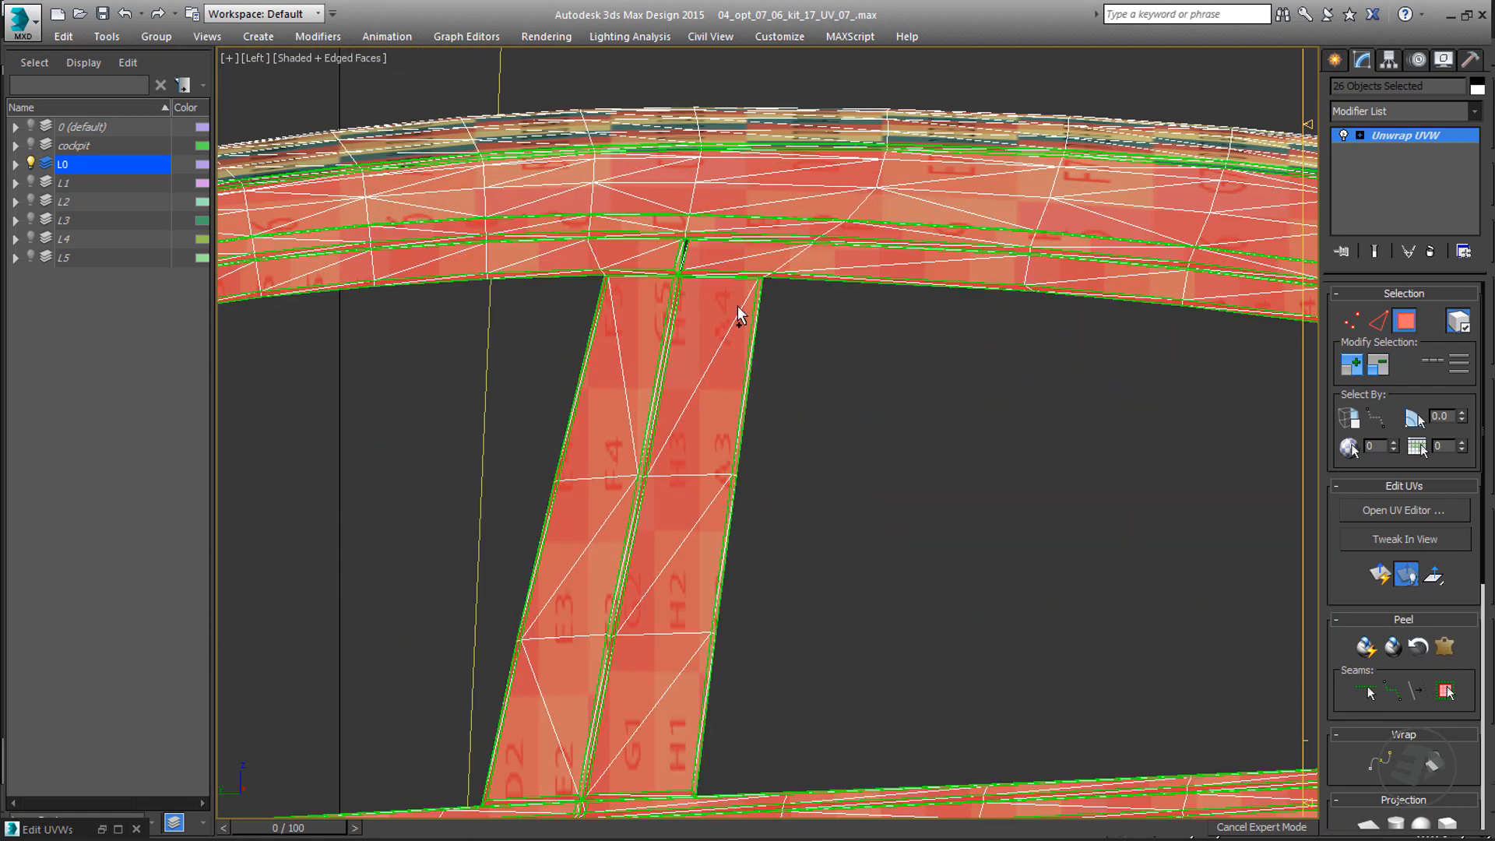
key("F3")
scroll(701, 273, "up", 3)
key("F3")
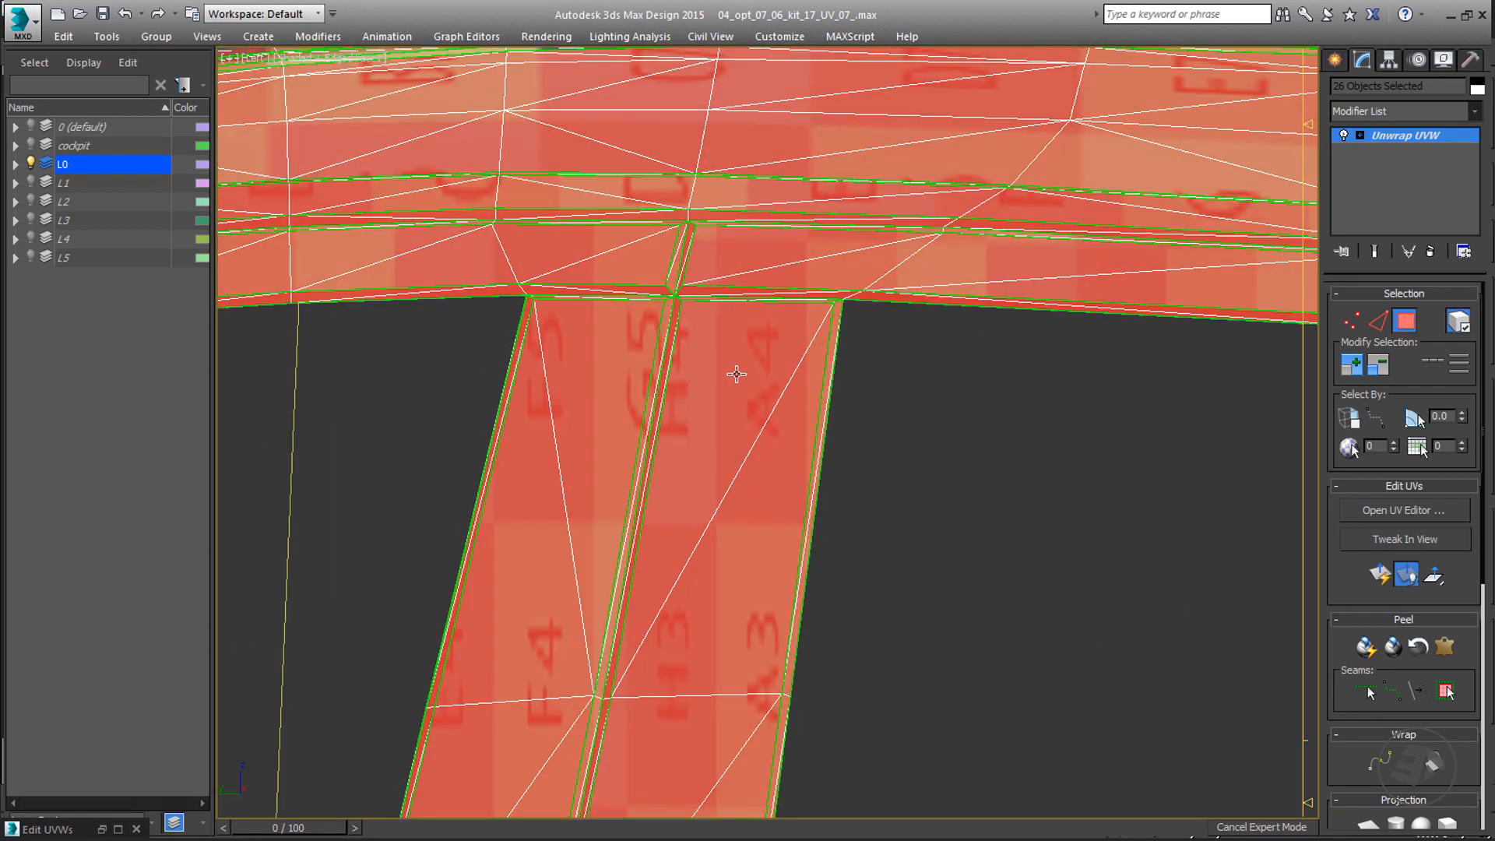
middle_click_drag(738, 374, 807, 351)
key("p")
scroll(802, 407, "down", 3)
middle_click_drag(801, 407, 880, 556, "alt")
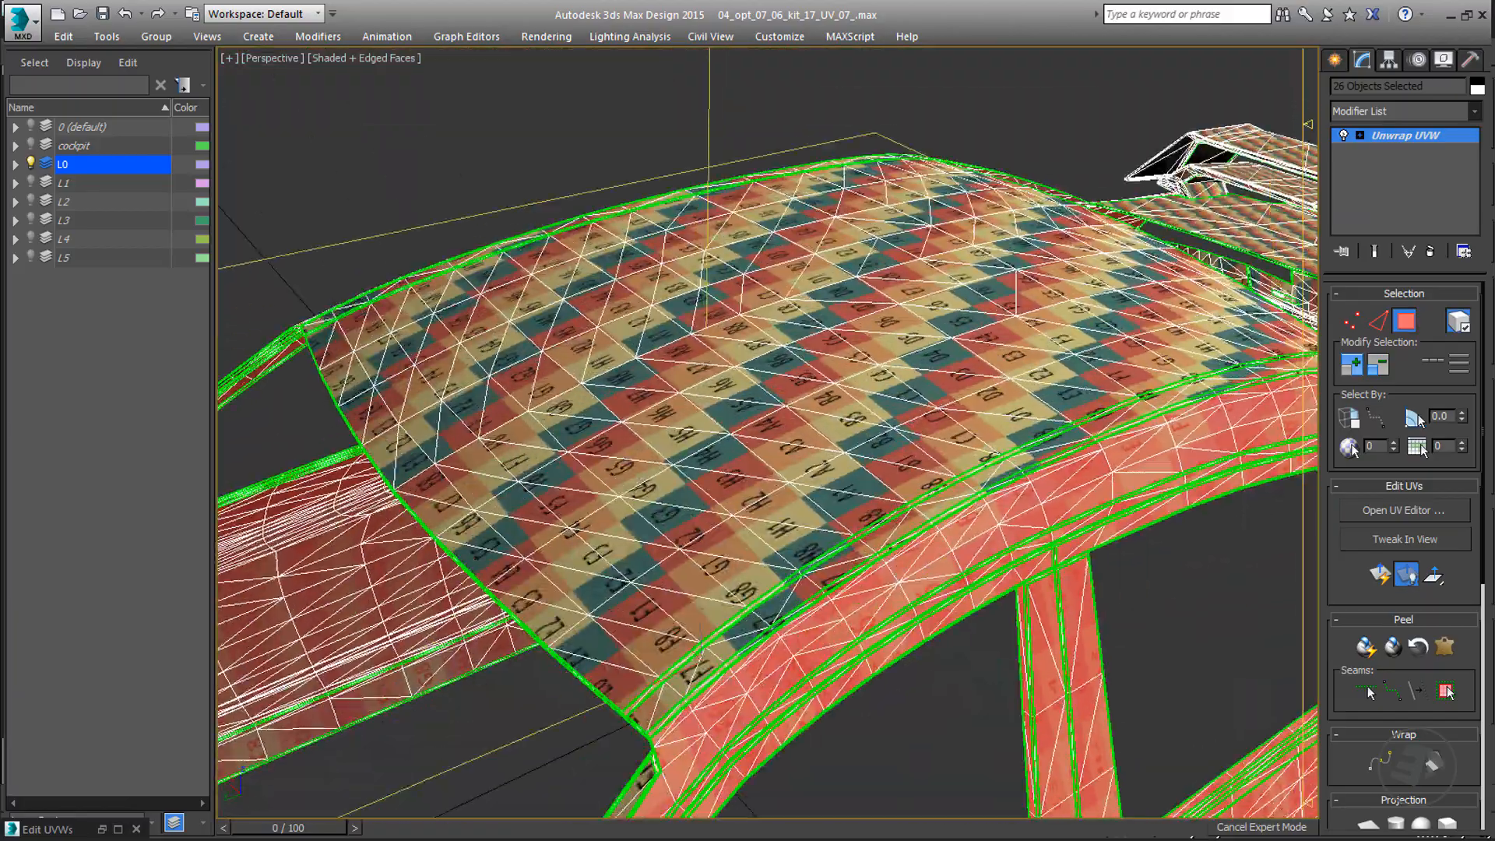
middle_click_drag(756, 623, 926, 311)
scroll(926, 311, "up", 1)
scroll(880, 389, "down", 4)
middle_click_drag(880, 436, 1051, 498, "alt")
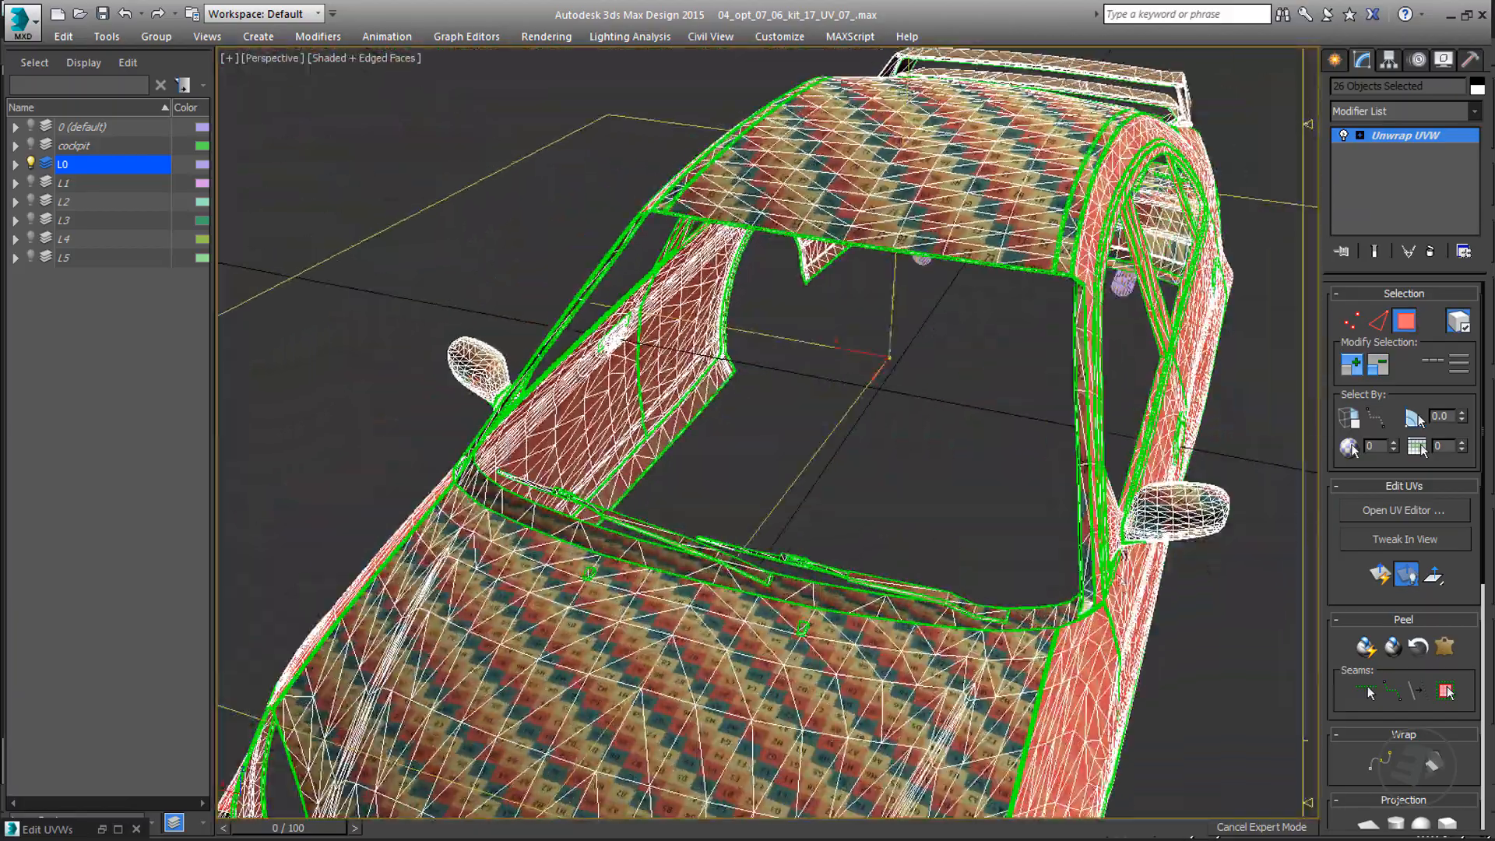
scroll(1124, 522, "up", 4)
scroll(1028, 499, "up", 3)
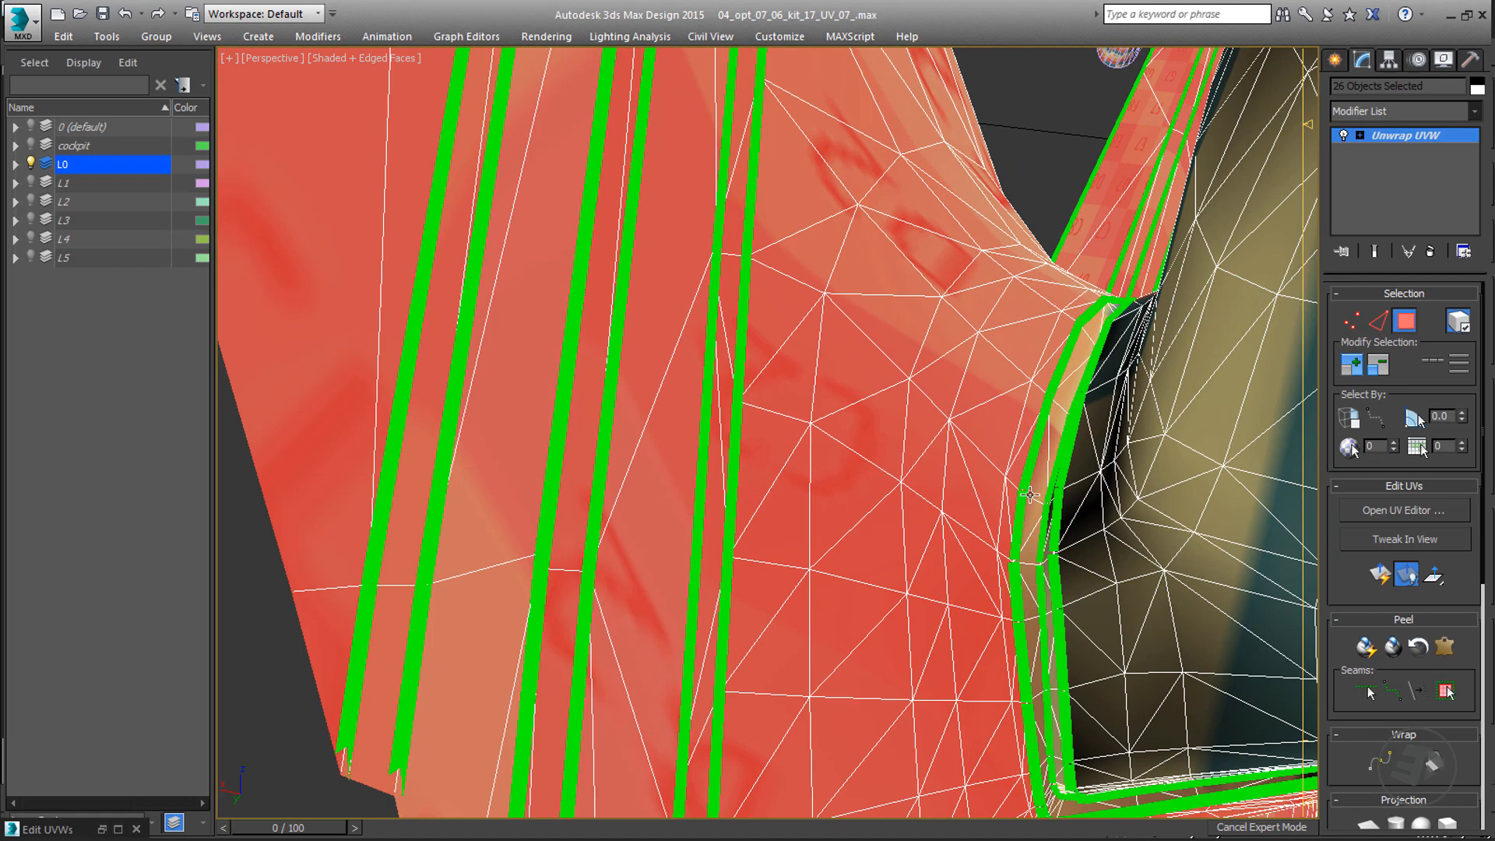
- Turn off the viewport display of the uv_checker material's checker map and close the material editor
key("m")
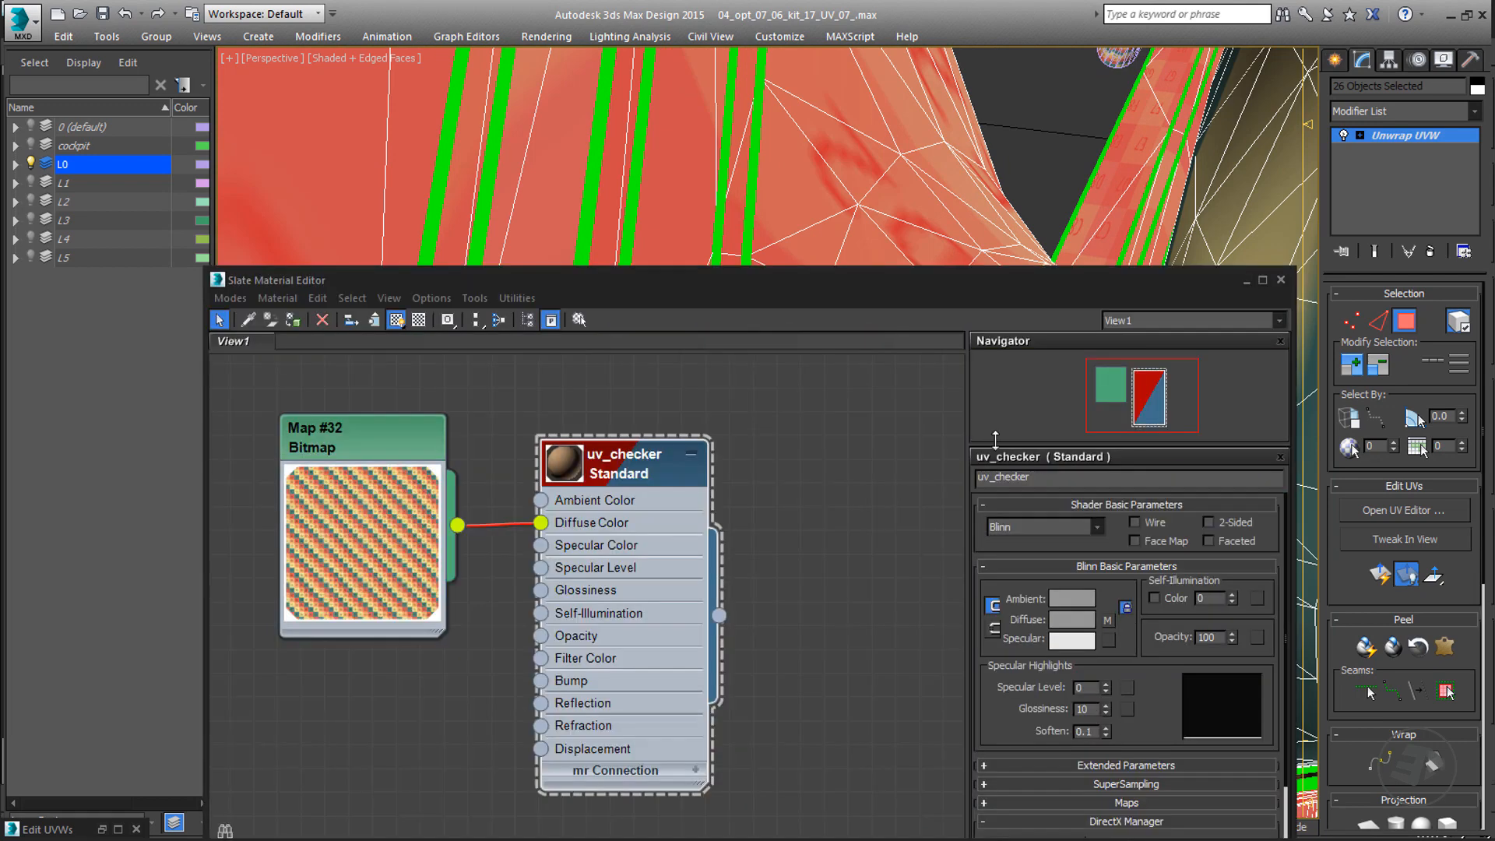
left_click(399, 318)
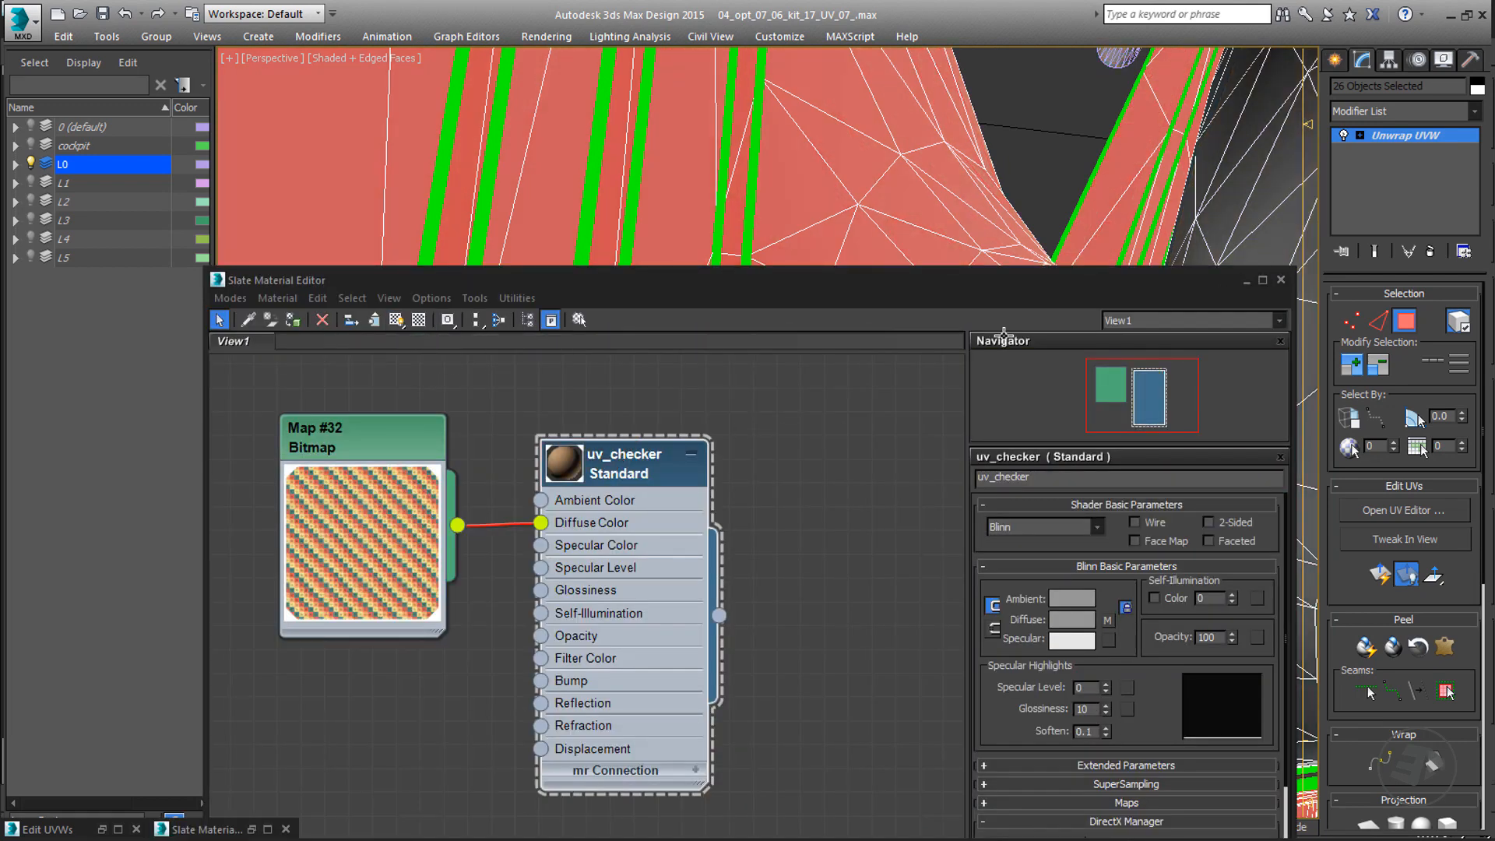
left_click(1281, 280)
key("z")
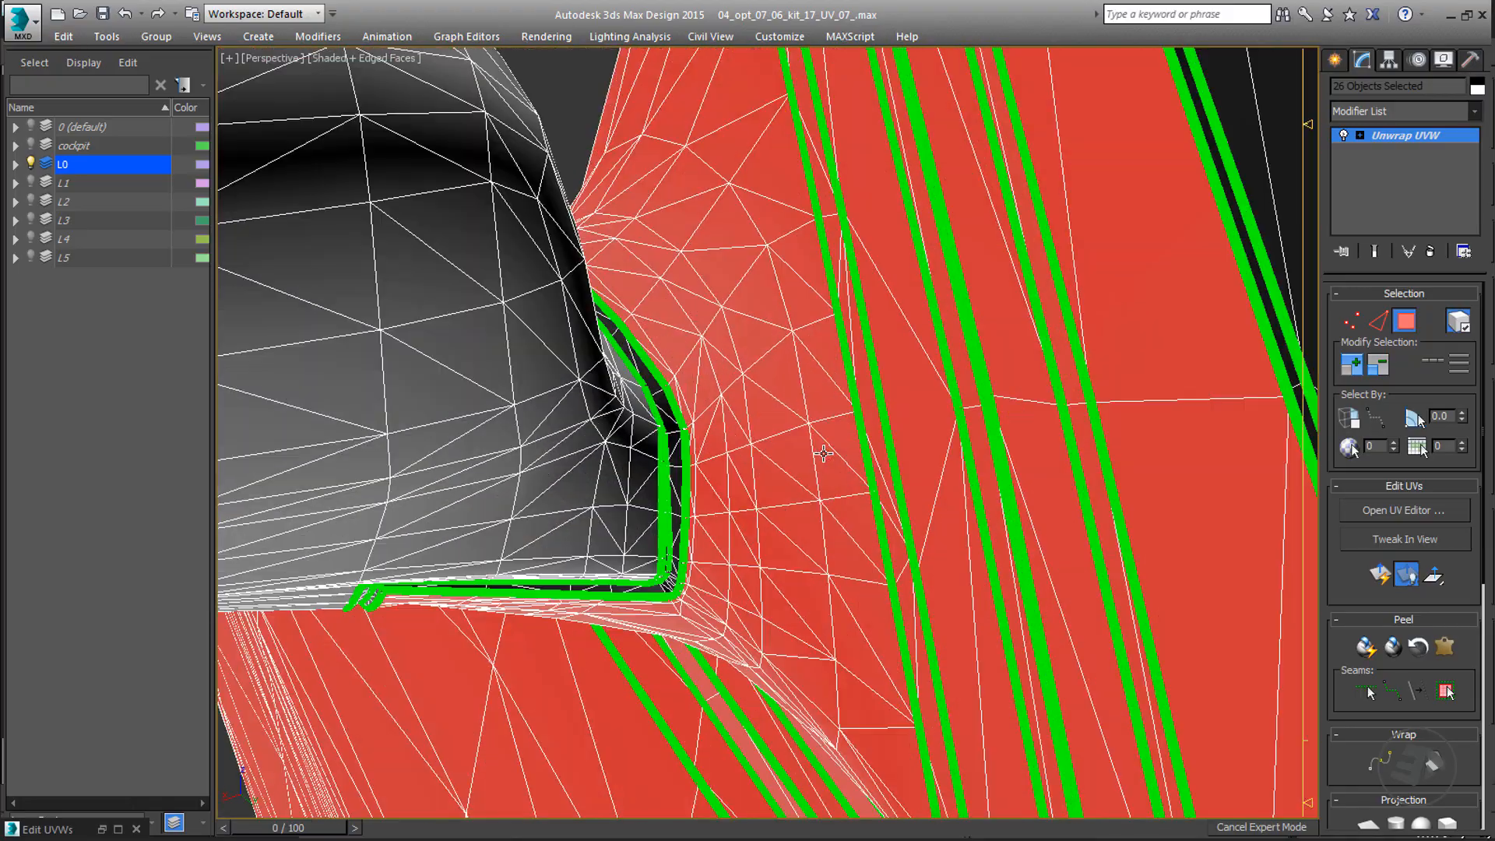
- Inspect the junction of the fender, door and windshield pillar for unselected polygons, comparing wireframe and shaded display
middle_click_drag(824, 454, 823, 351)
key("F3")
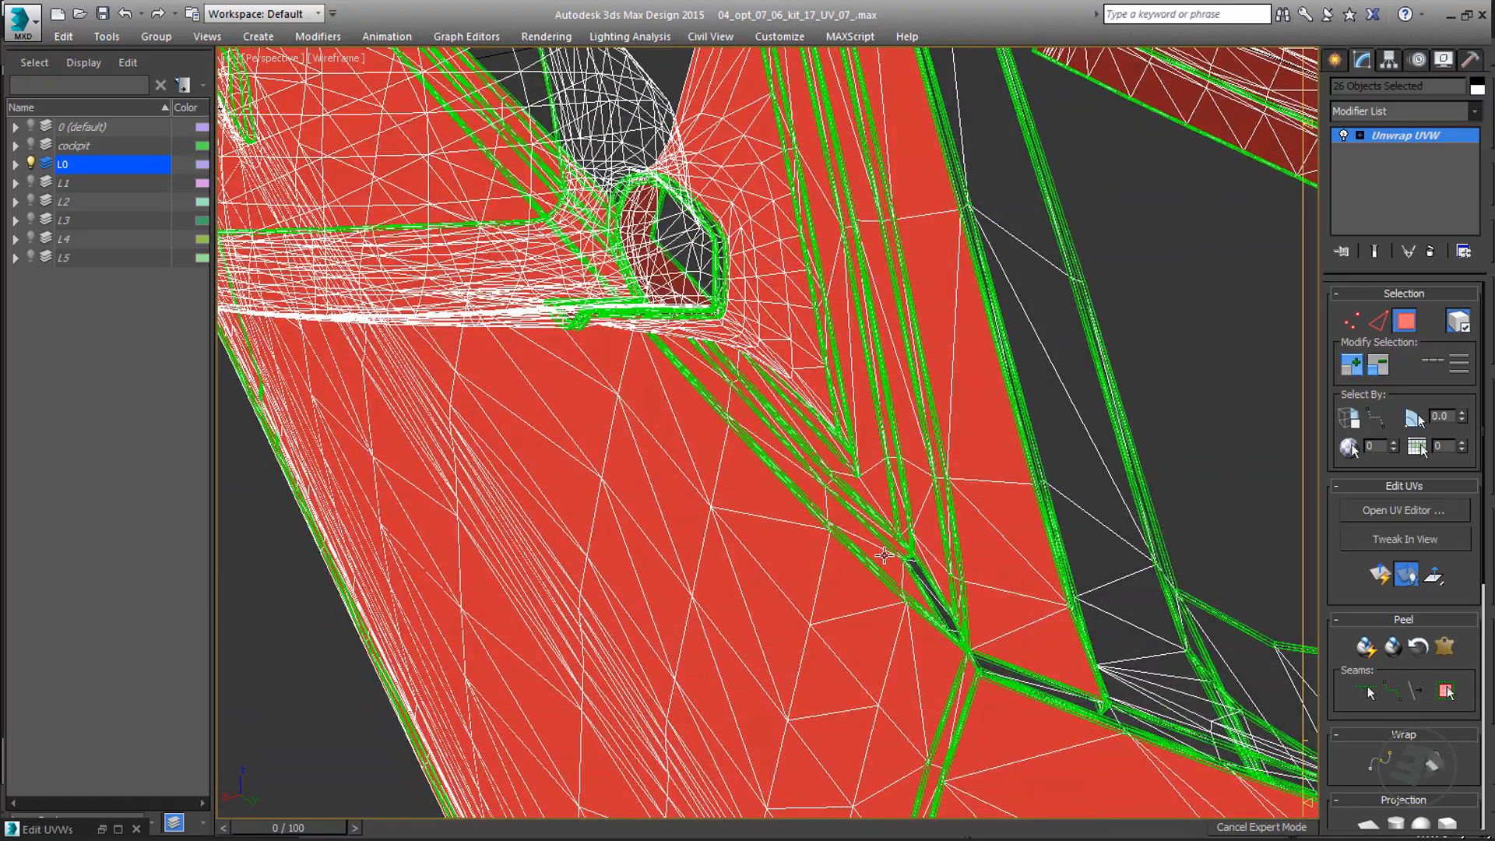
key("F3")
key("F3")
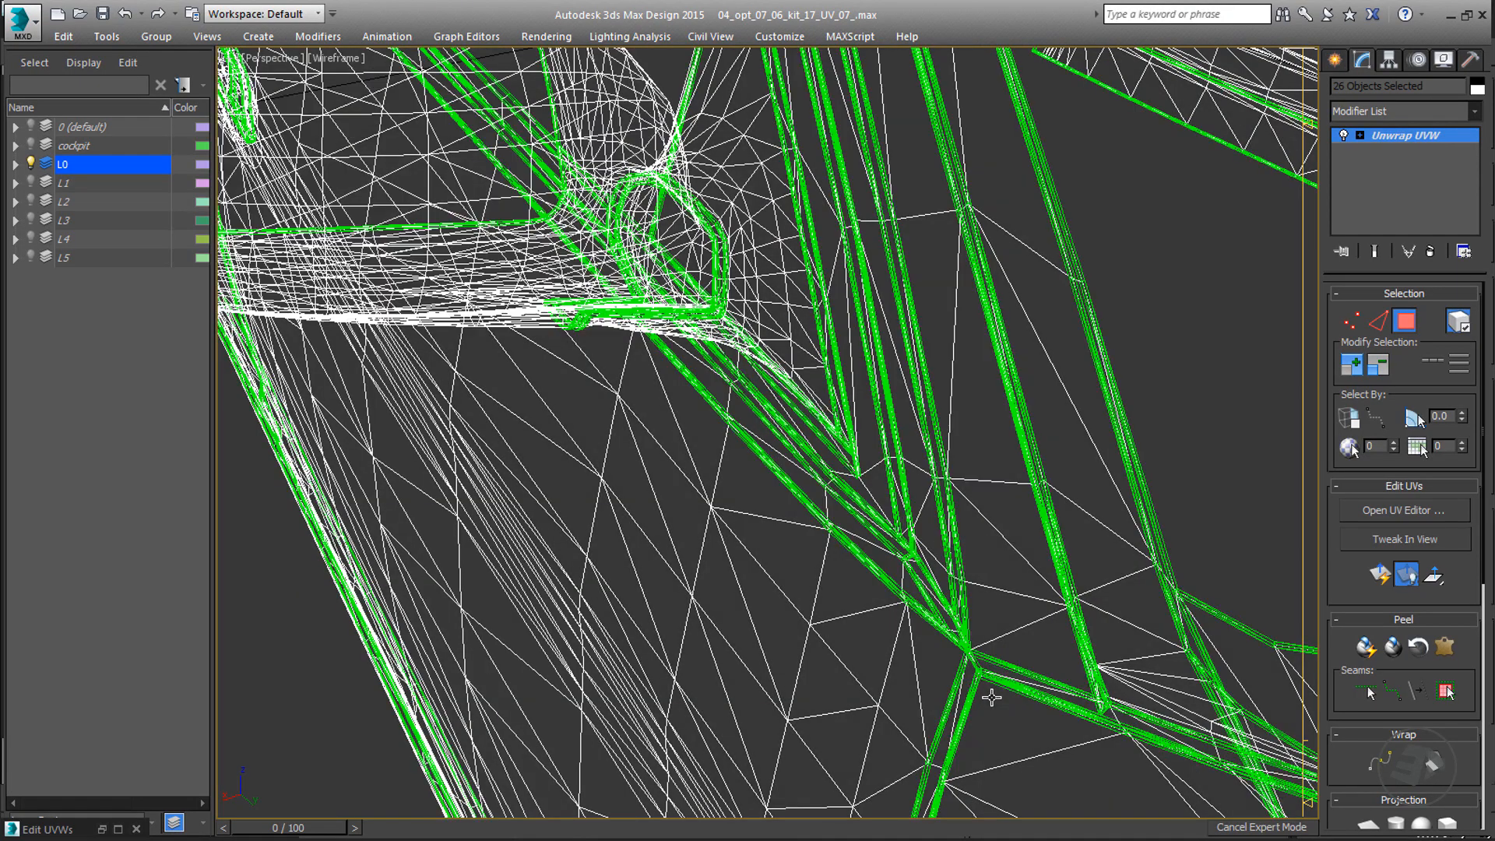
left_click(991, 699)
middle_click_drag(991, 698, 921, 480)
scroll(921, 480, "down", 5)
scroll(981, 499, "up", 6)
scroll(978, 494, "down", 8)
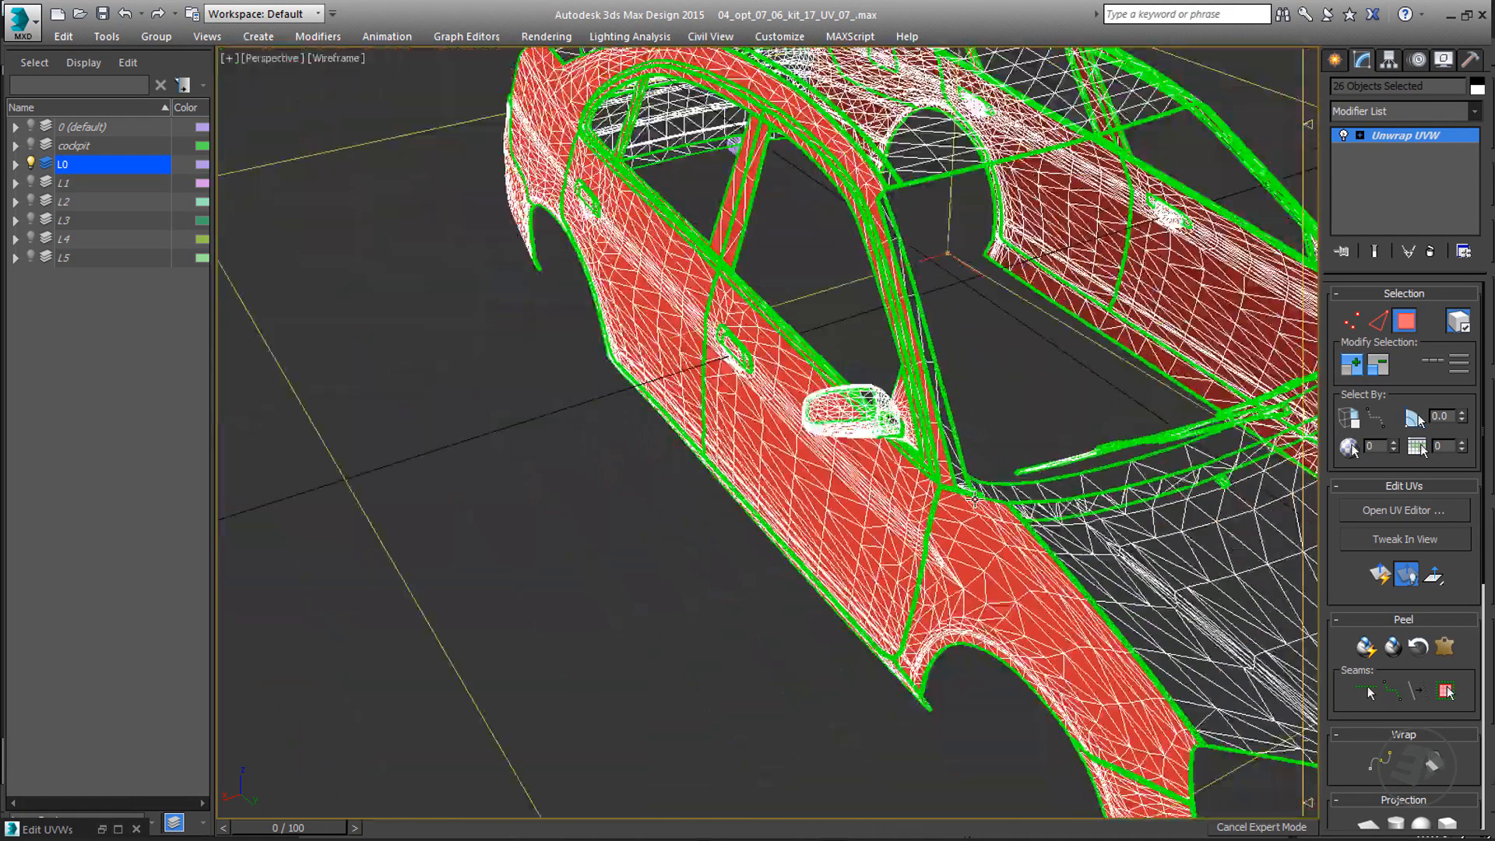
scroll(888, 440, "up", 10)
key("F3")
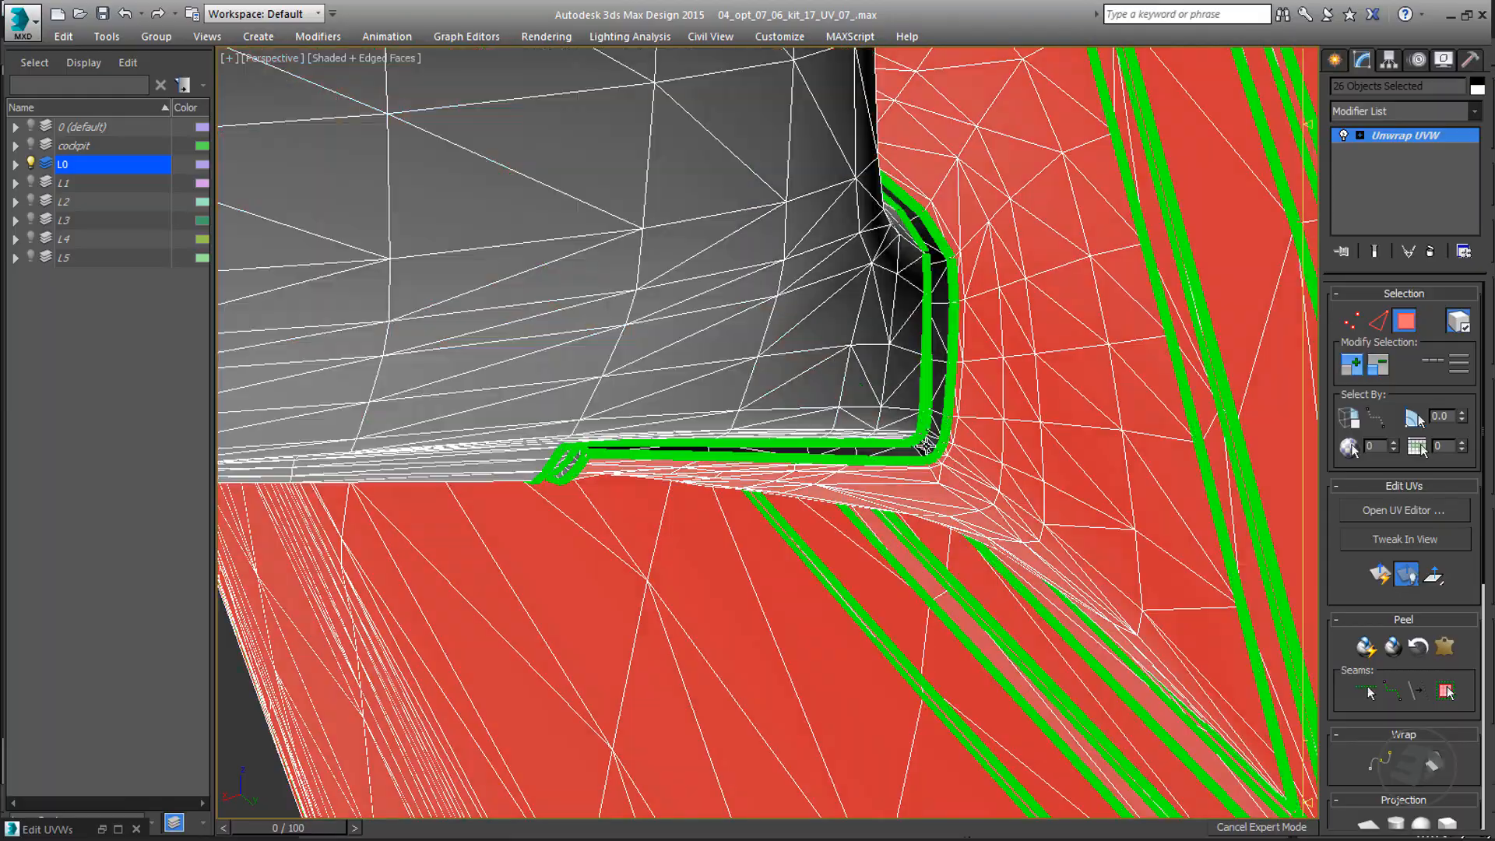
- Examine the side mirror's mounting base and the adjoining door seams for missed polygons
middle_click_drag(927, 446, 823, 469, "alt")
scroll(419, 401, "up", 3)
middle_click_drag(419, 401, 530, 471, "alt")
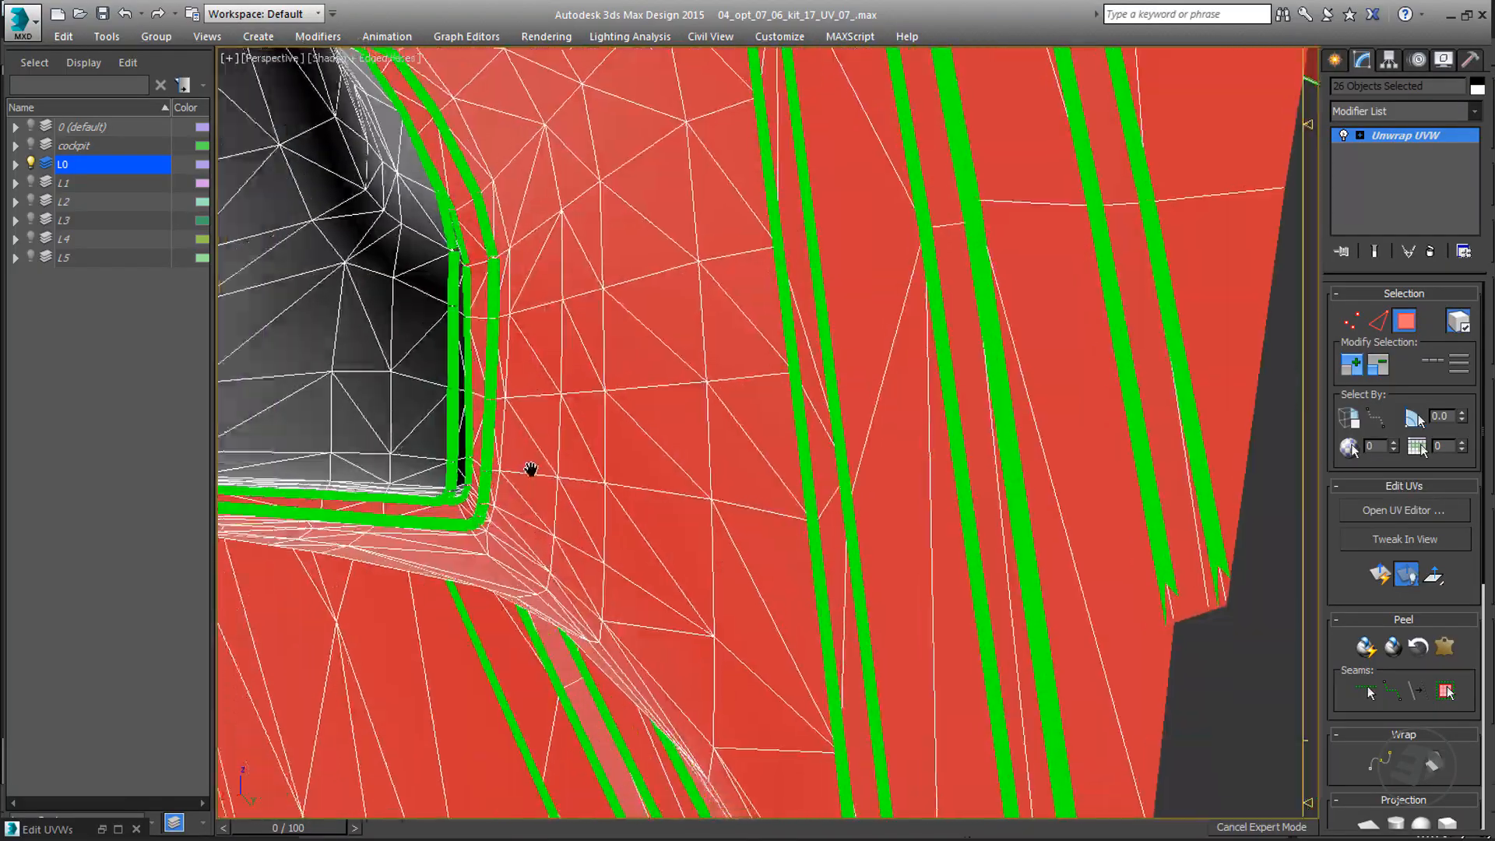
scroll(537, 467, "down", 5)
middle_click_drag(701, 413, 968, 264, "alt")
scroll(862, 469, "down", 6)
middle_click_drag(863, 469, 794, 650, "alt")
scroll(1044, 220, "up", 4)
left_click_drag(1042, 219, 1113, 251)
middle_click_drag(1115, 257, 718, 391, "alt")
scroll(1079, 318, "up", 5)
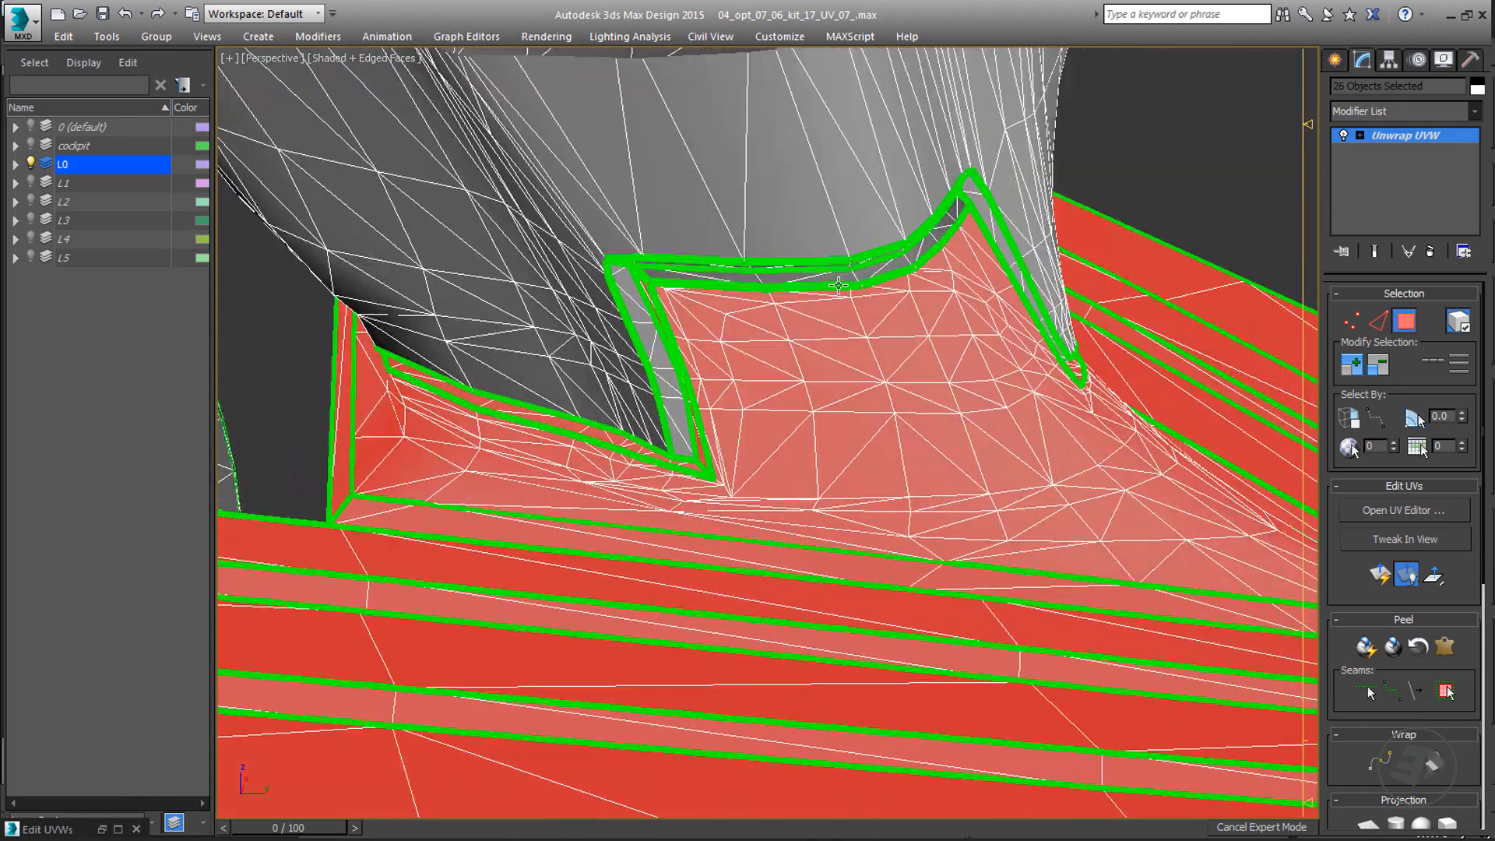
scroll(896, 335, "down", 5)
scroll(880, 336, "up", 4)
middle_click_drag(872, 338, 352, 376)
scroll(352, 377, "up", 2)
scroll(573, 360, "down", 8)
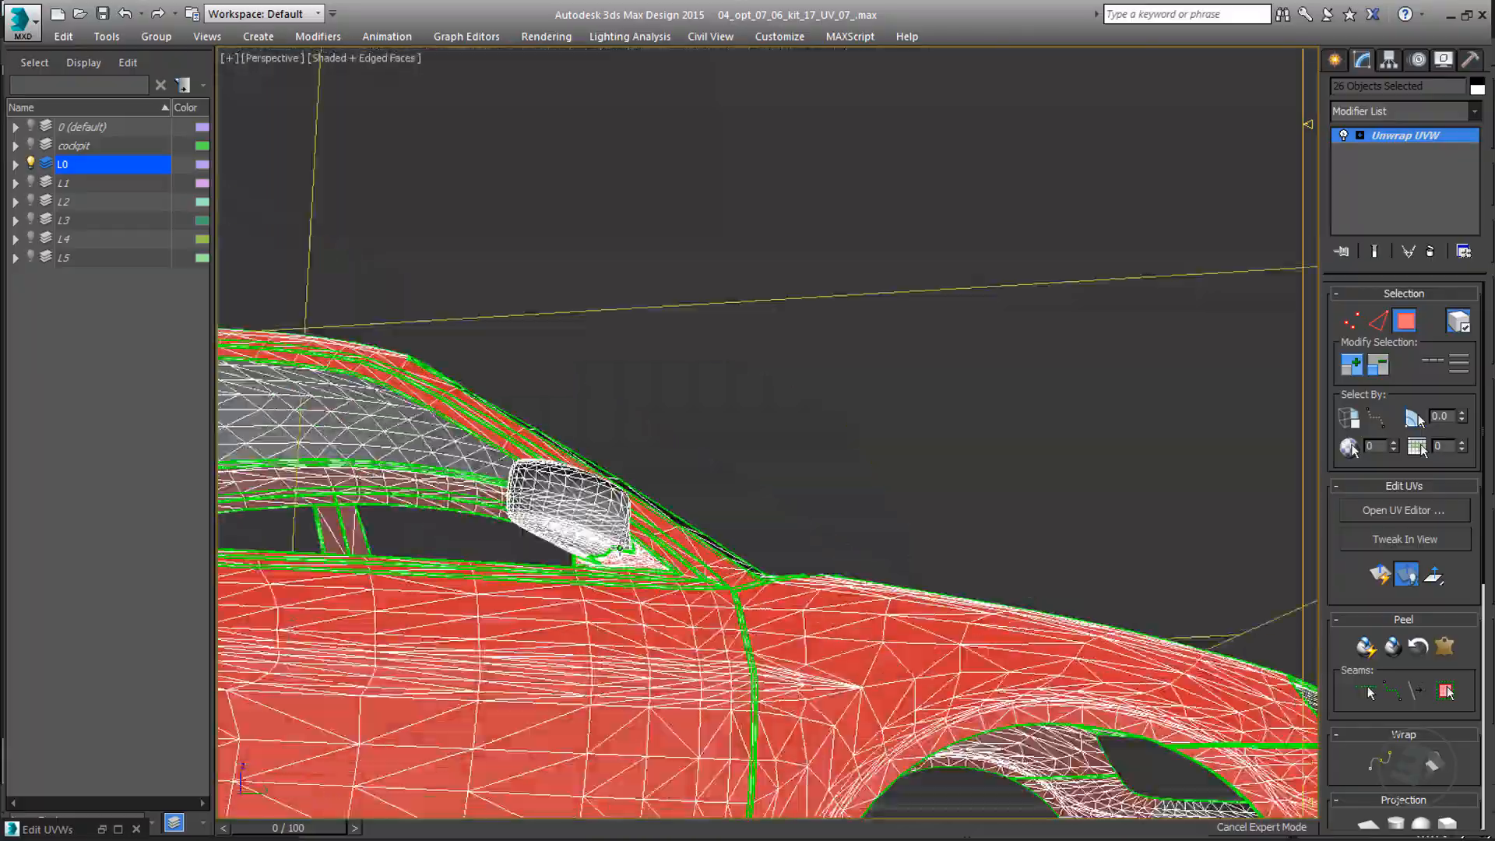
- Examine the mirror housing and its joint with the door from behind and from below
middle_click_drag(620, 548, 665, 450, "alt")
middle_click_drag(271, 385, 924, 282)
scroll(425, 337, "up", 6)
scroll(581, 407, "up", 4)
middle_click_drag(581, 407, 661, 464)
scroll(802, 443, "down", 6)
scroll(771, 374, "up", 5)
middle_click_drag(787, 444, 809, 374, "alt")
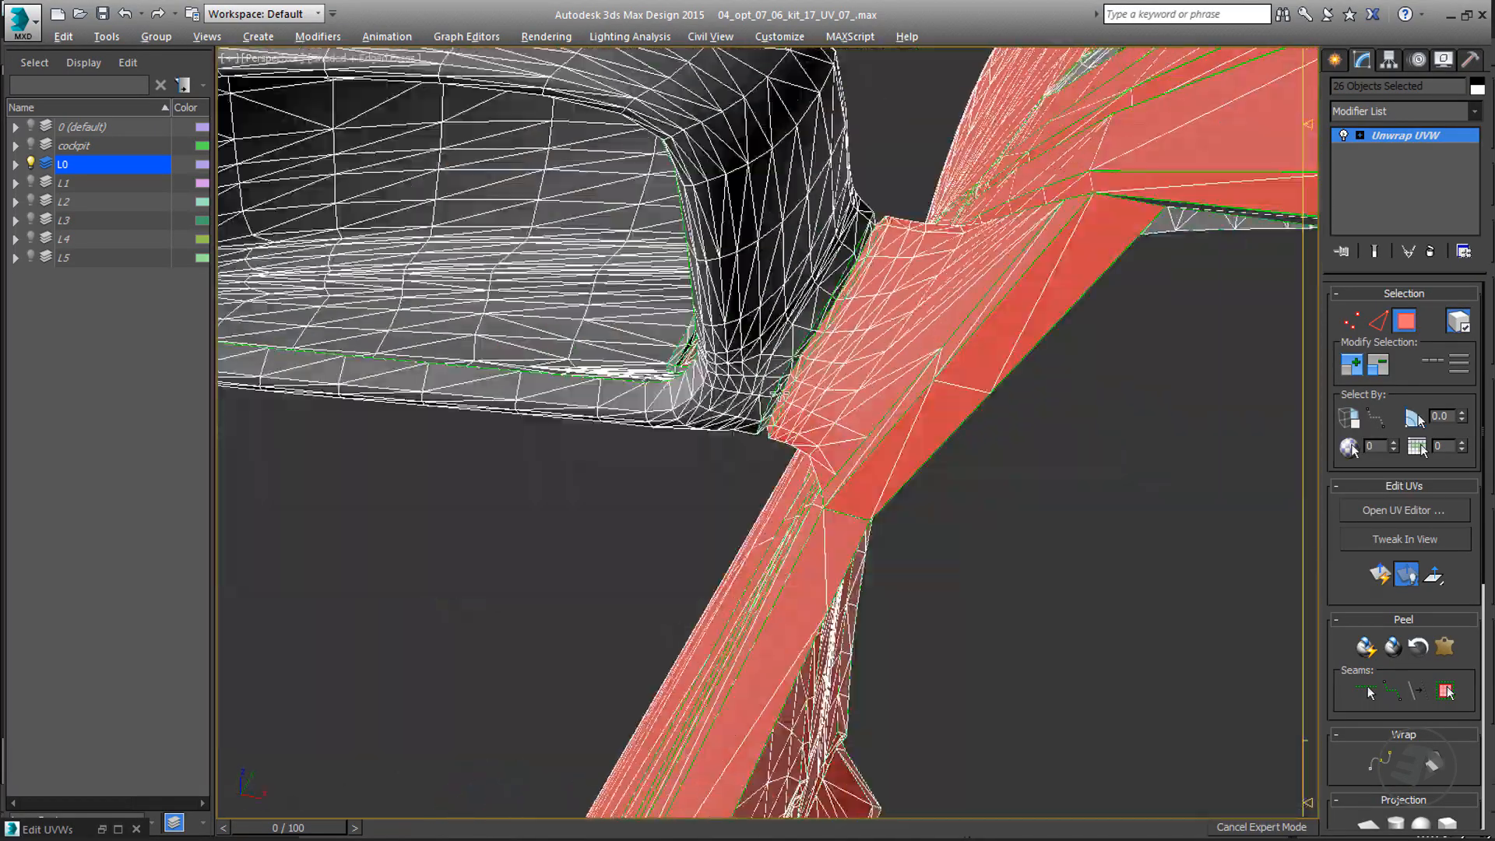
scroll(797, 390, "down", 6)
scroll(798, 391, "down", 4)
scroll(868, 494, "up", 8)
middle_click_drag(868, 494, 950, 389, "alt")
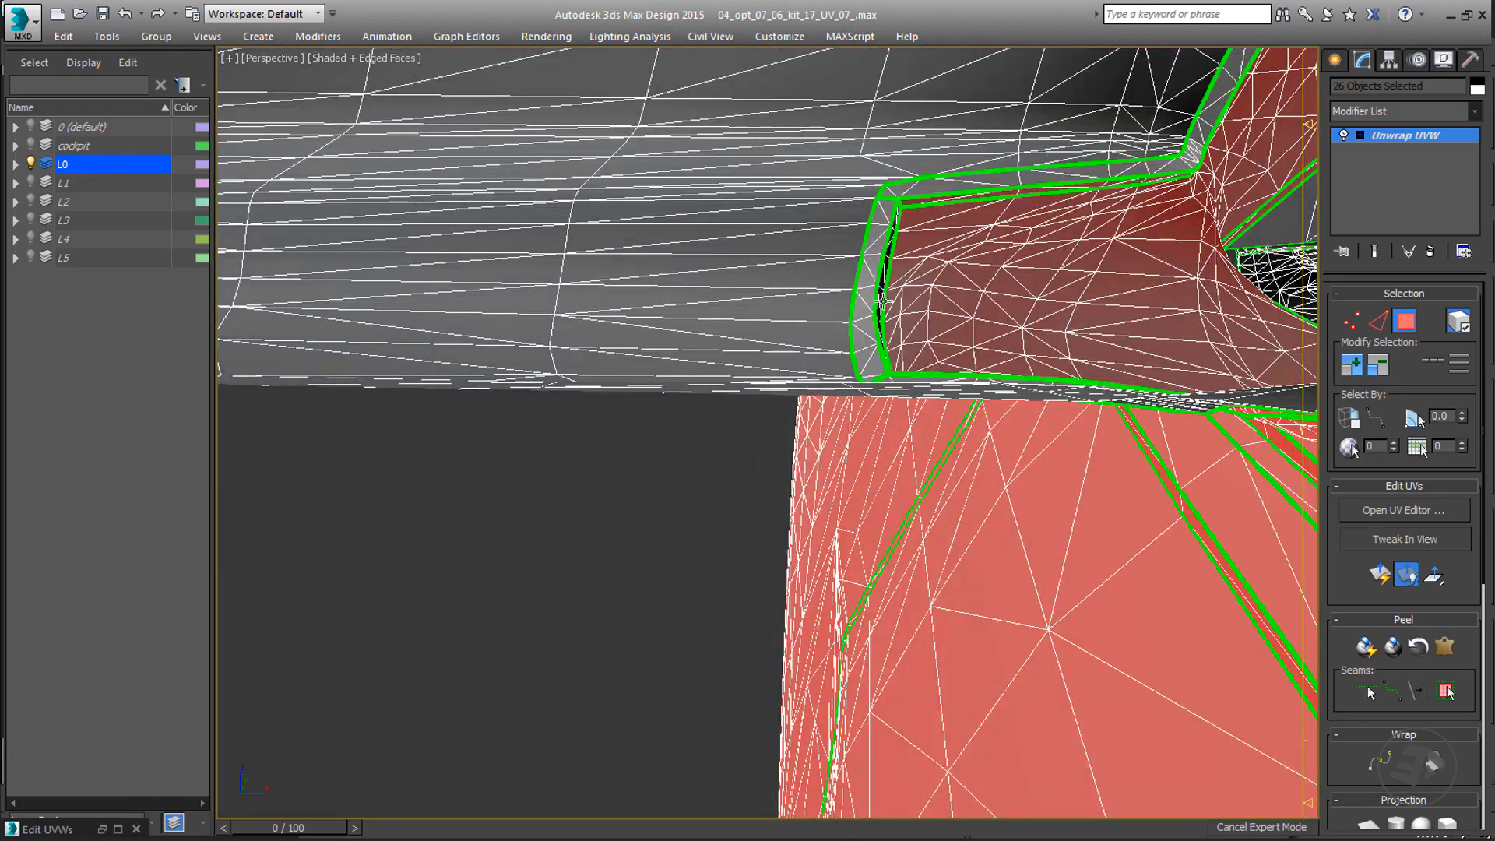
scroll(885, 265, "down", 6)
mouse_move(981, 257)
middle_mouse_down()
mouse_move(979, 302)
mouse_move(973, 269)
middle_mouse_up()
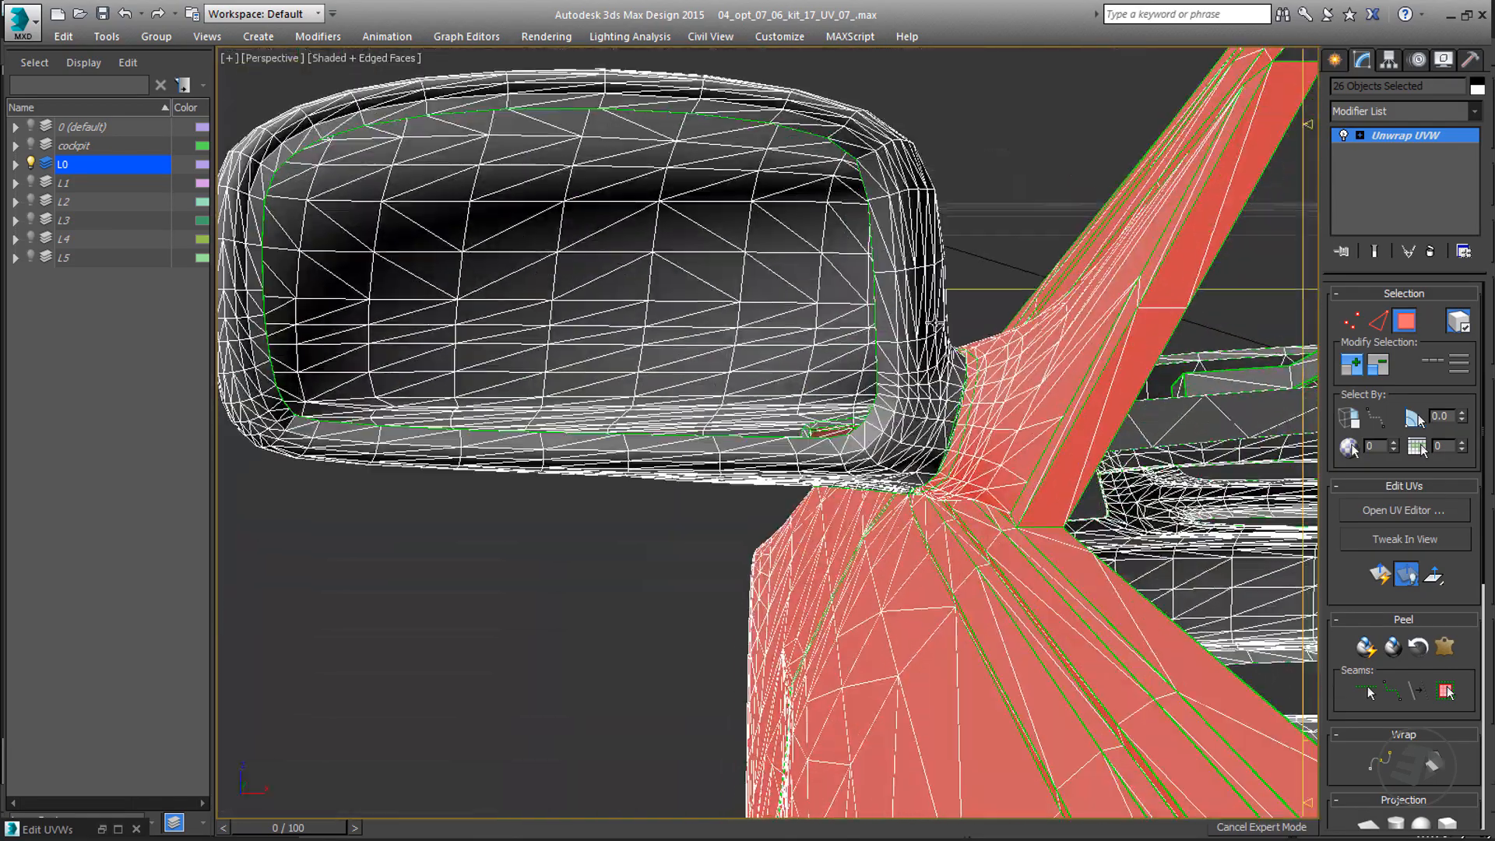
scroll(952, 392, "up", 5)
scroll(918, 413, "down", 5)
middle_click_drag(918, 414, 909, 446, "alt")
scroll(909, 445, "down", 8)
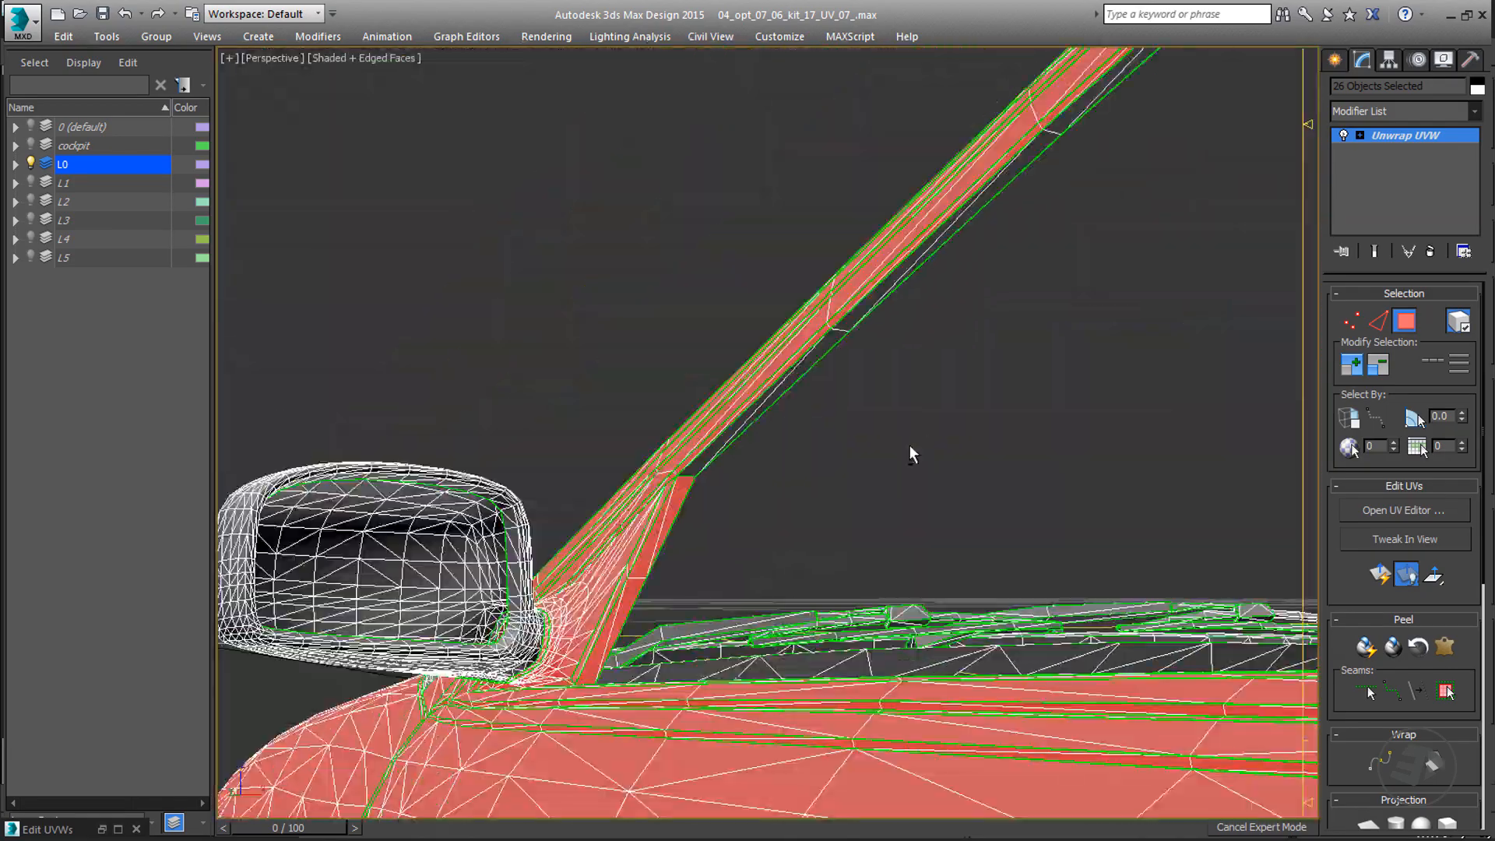
- Add the missed strip at the top edge of the side mirror's mounting base to the selection
scroll(708, 587, "up", 5)
middle_click_drag(707, 587, 800, 553, "alt")
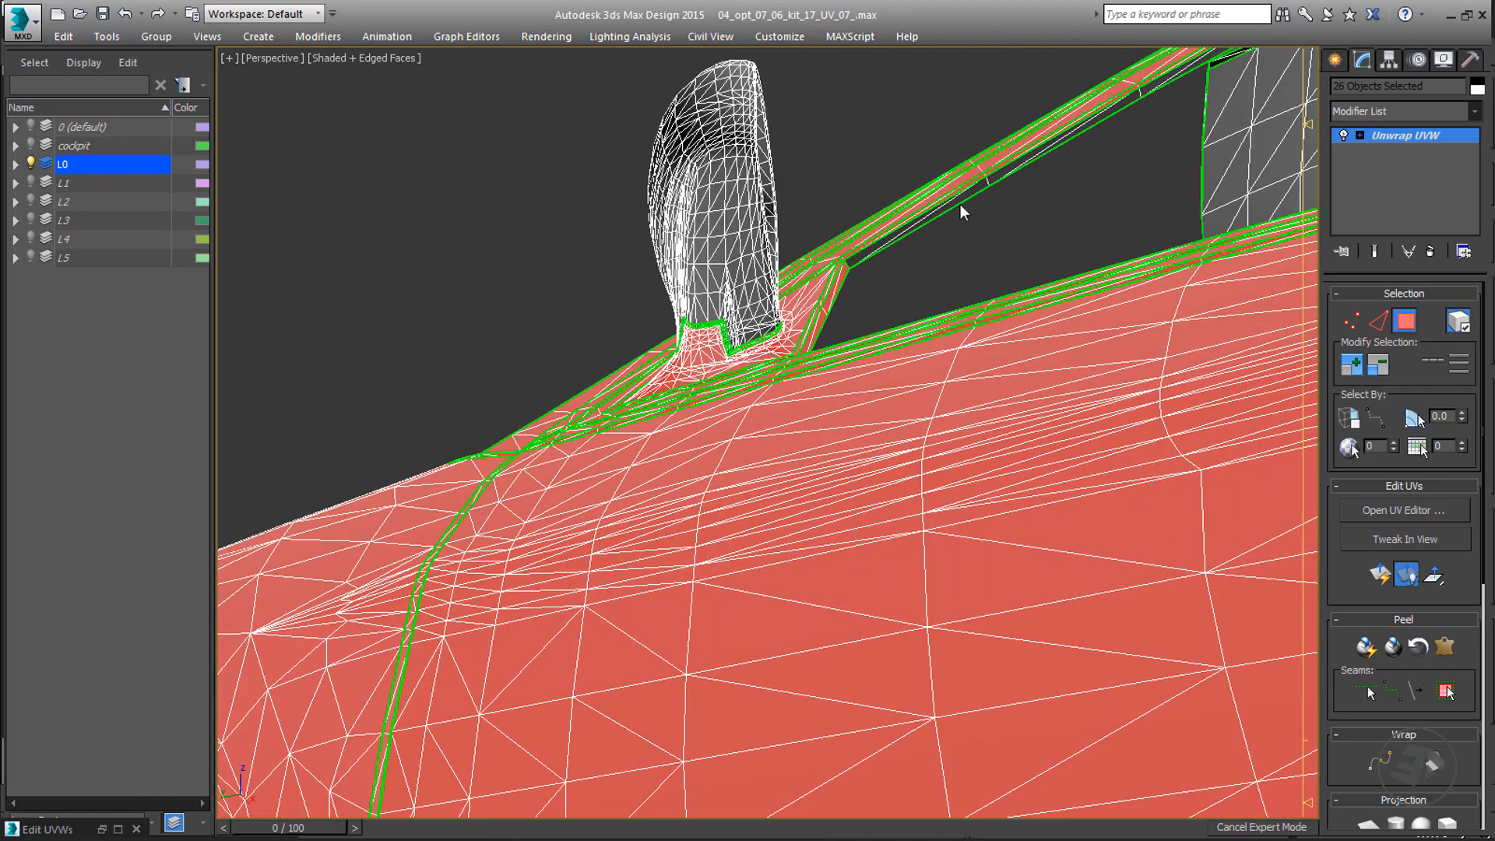
scroll(566, 226, "up", 8)
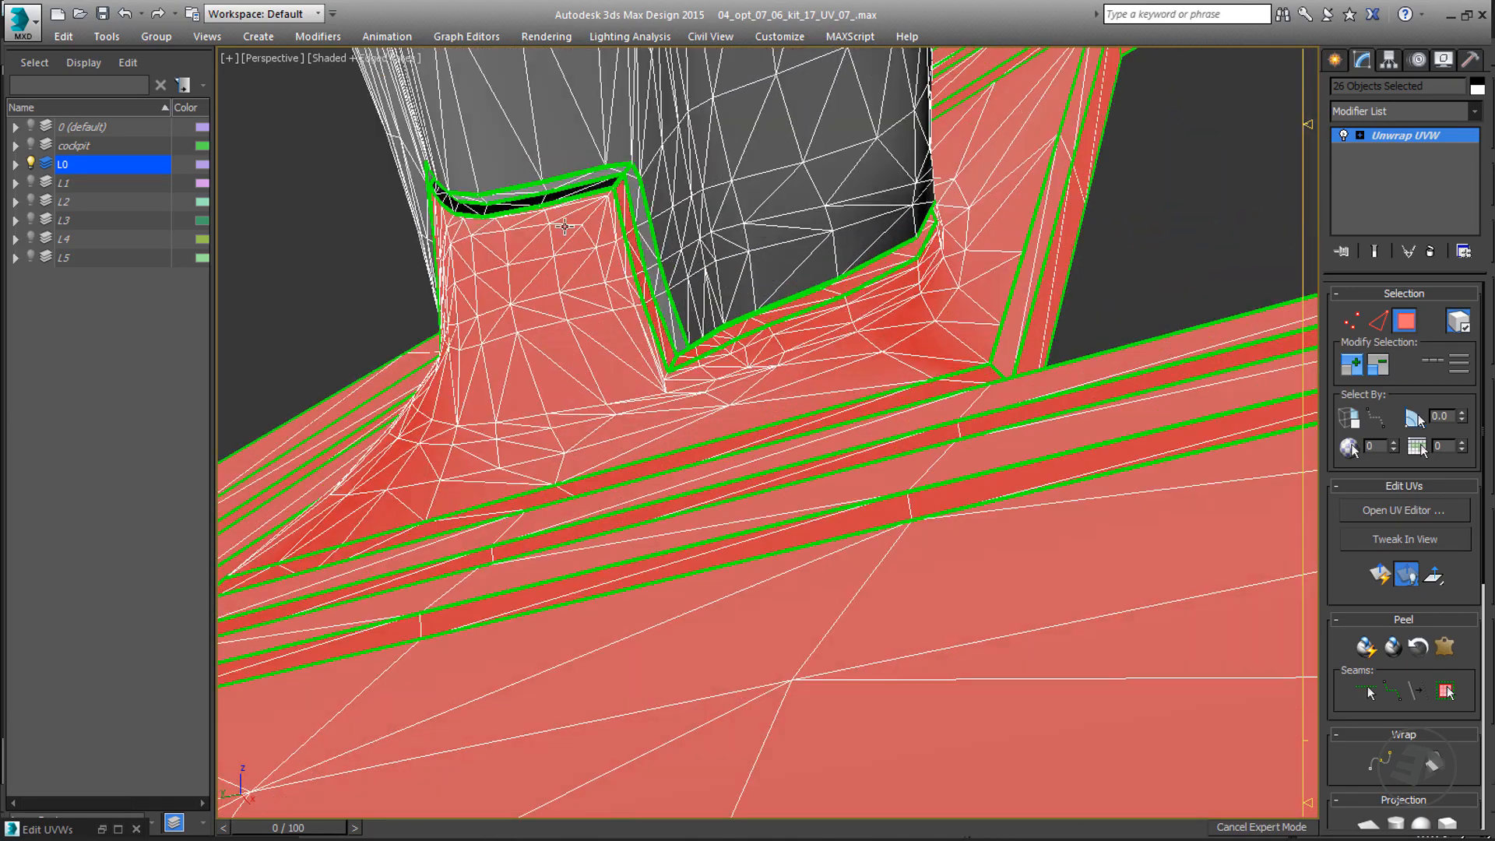
left_click(553, 203, "ctrl")
- Check the windshield pillar, and in the left view add the front door's window-frame elements along it to the selection
scroll(552, 294, "down", 8)
middle_click_drag(653, 354, 759, 414, "alt")
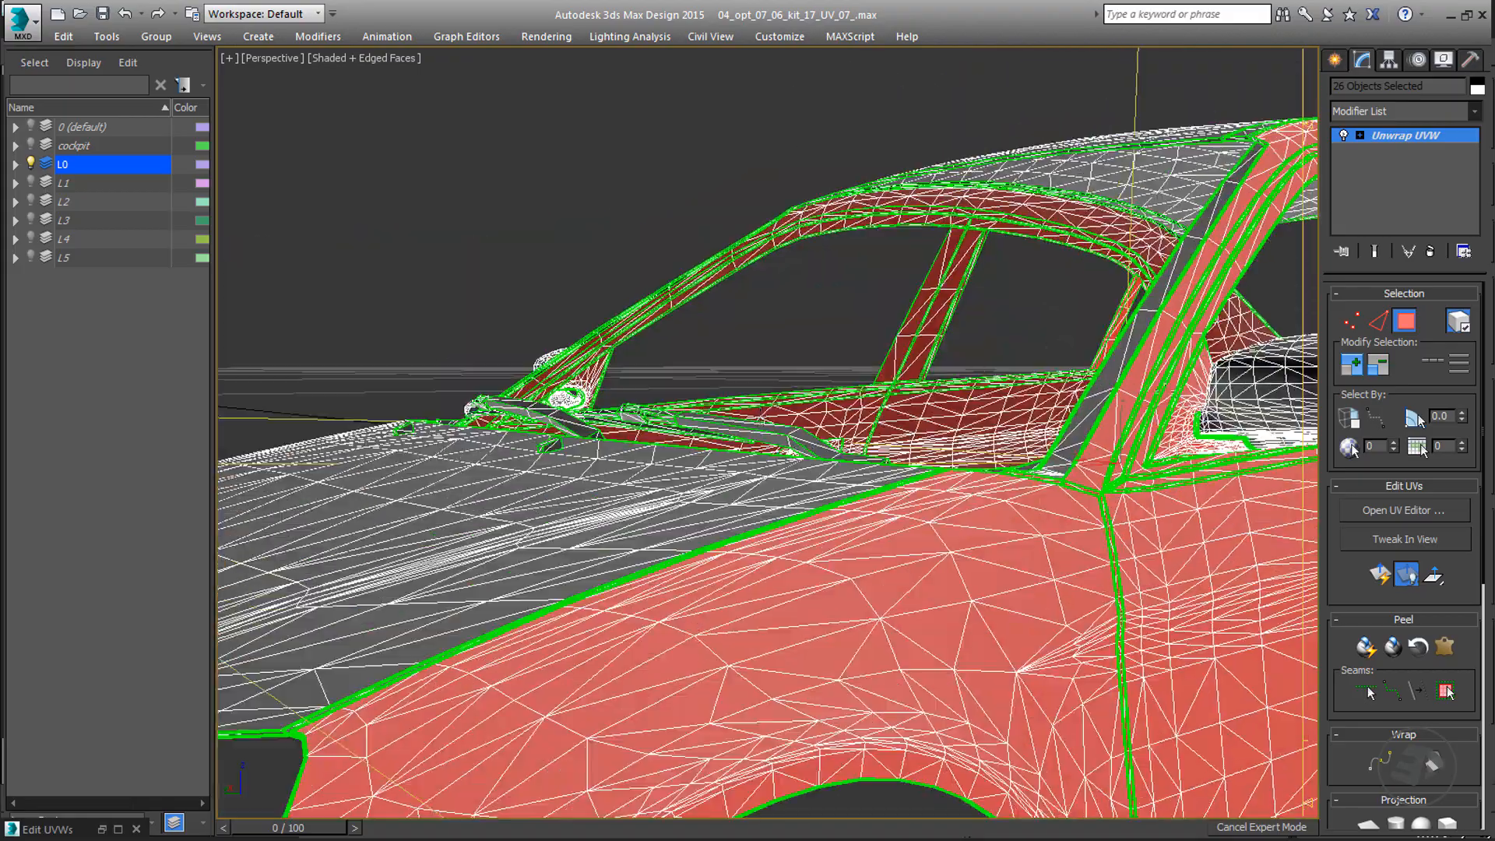
scroll(1195, 436, "up", 8)
scroll(1168, 390, "down", 7)
middle_click_drag(1150, 375, 1163, 440, "alt")
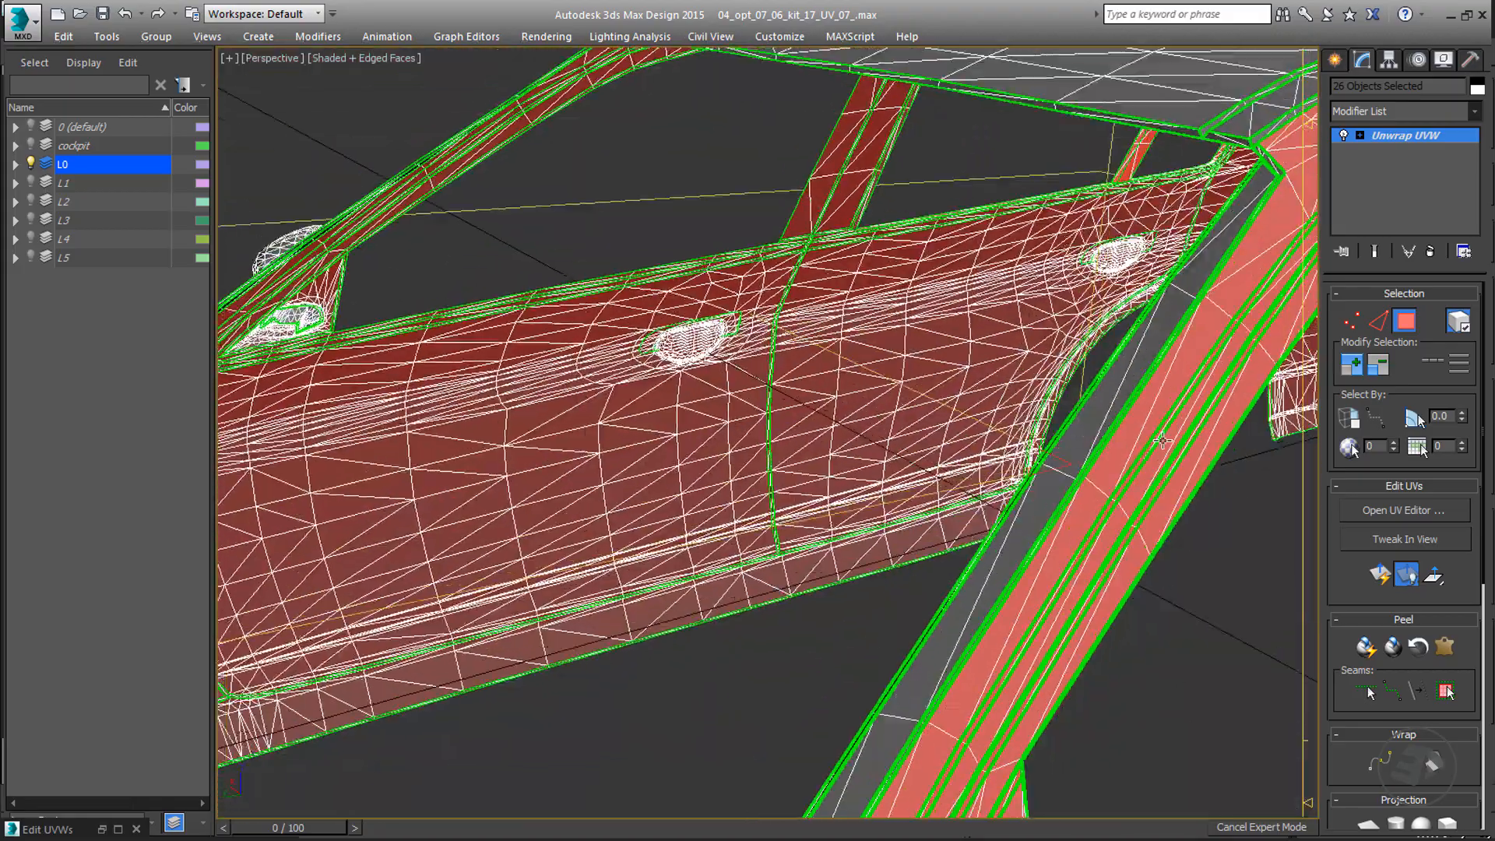
scroll(1160, 443, "down", 8)
key("l")
scroll(941, 454, "up", 6)
middle_click_drag(941, 454, 1248, 517)
scroll(1035, 381, "down", 5)
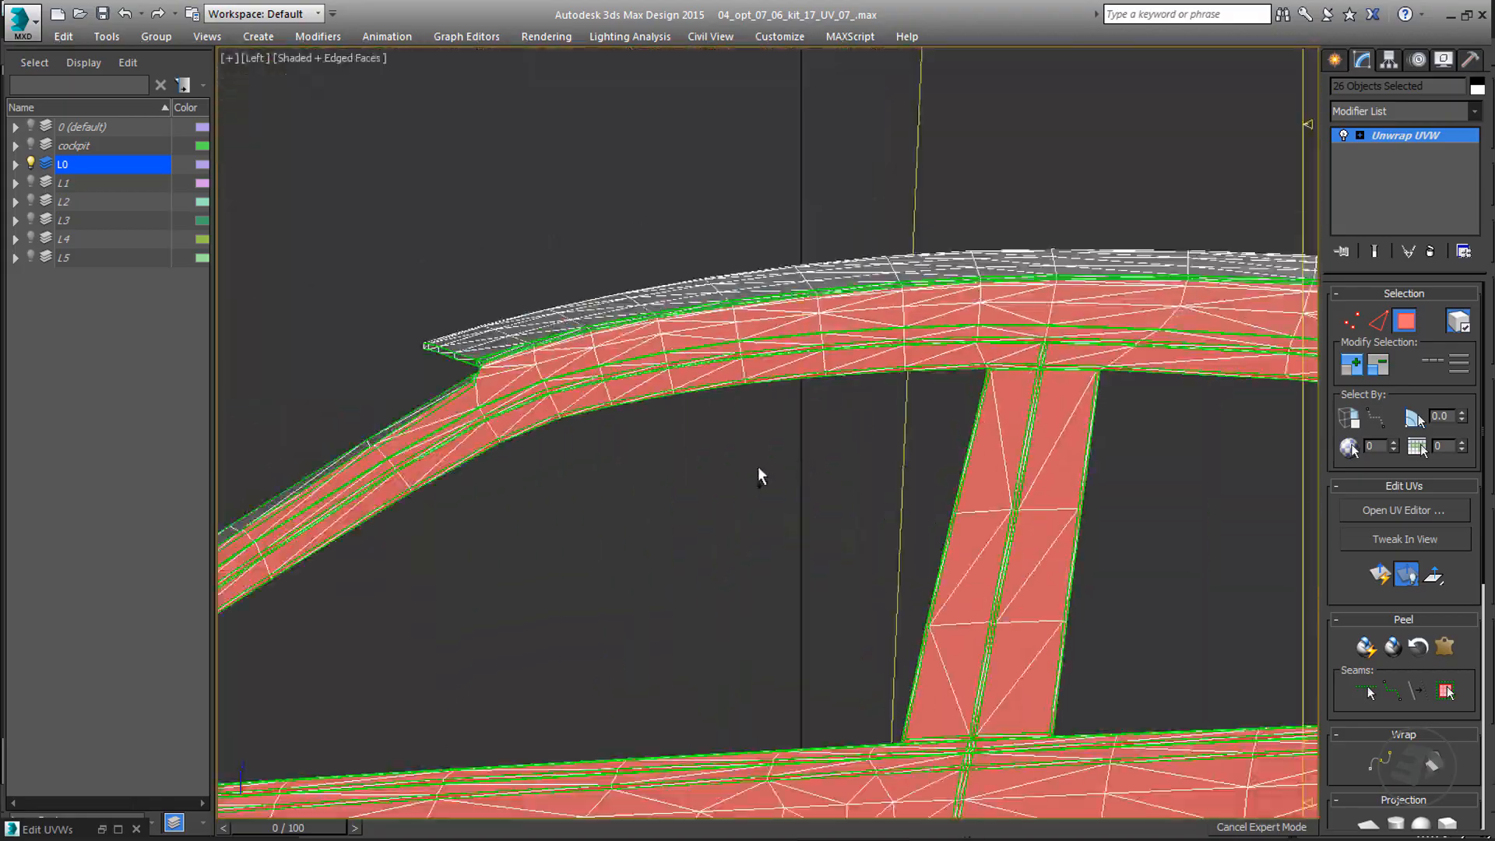
left_click_drag(758, 466, 564, 379, "ctrl")
middle_click_drag(486, 471, 690, 374)
left_click_drag(661, 431, 575, 369, "ctrl")
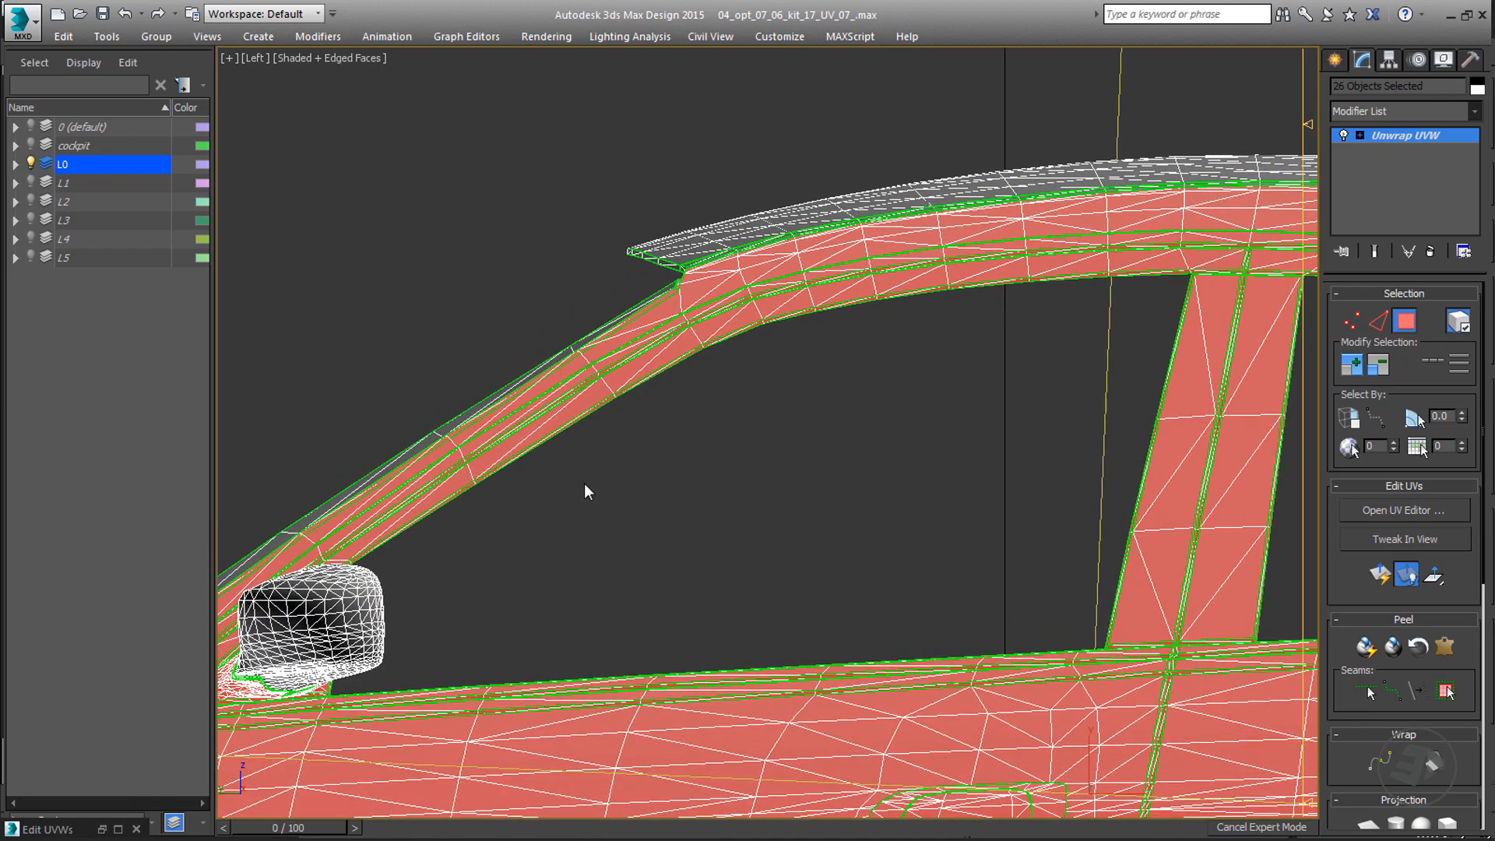
- Check the window frames, door seams and rear quarter in the left view, in wireframe display, for missed polygons
middle_click_drag(584, 485, 724, 396)
left_click_drag(657, 418, 591, 372, "ctrl")
left_click_drag(816, 675, 816, 674, "ctrl")
middle_click_drag(816, 675, 494, 468)
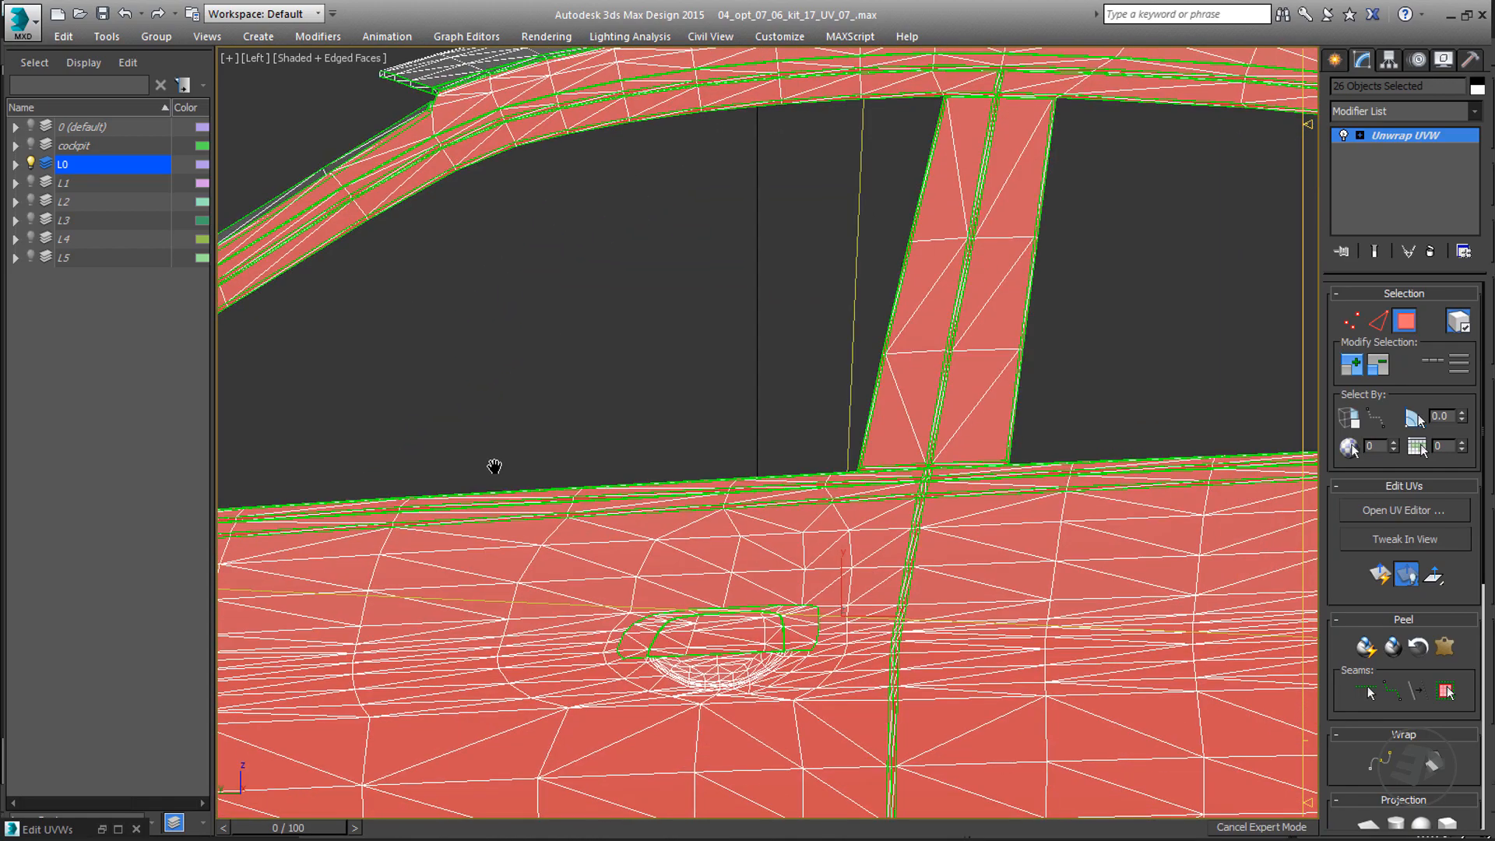
key("F3")
scroll(494, 468, "down", 6)
scroll(738, 405, "up", 3)
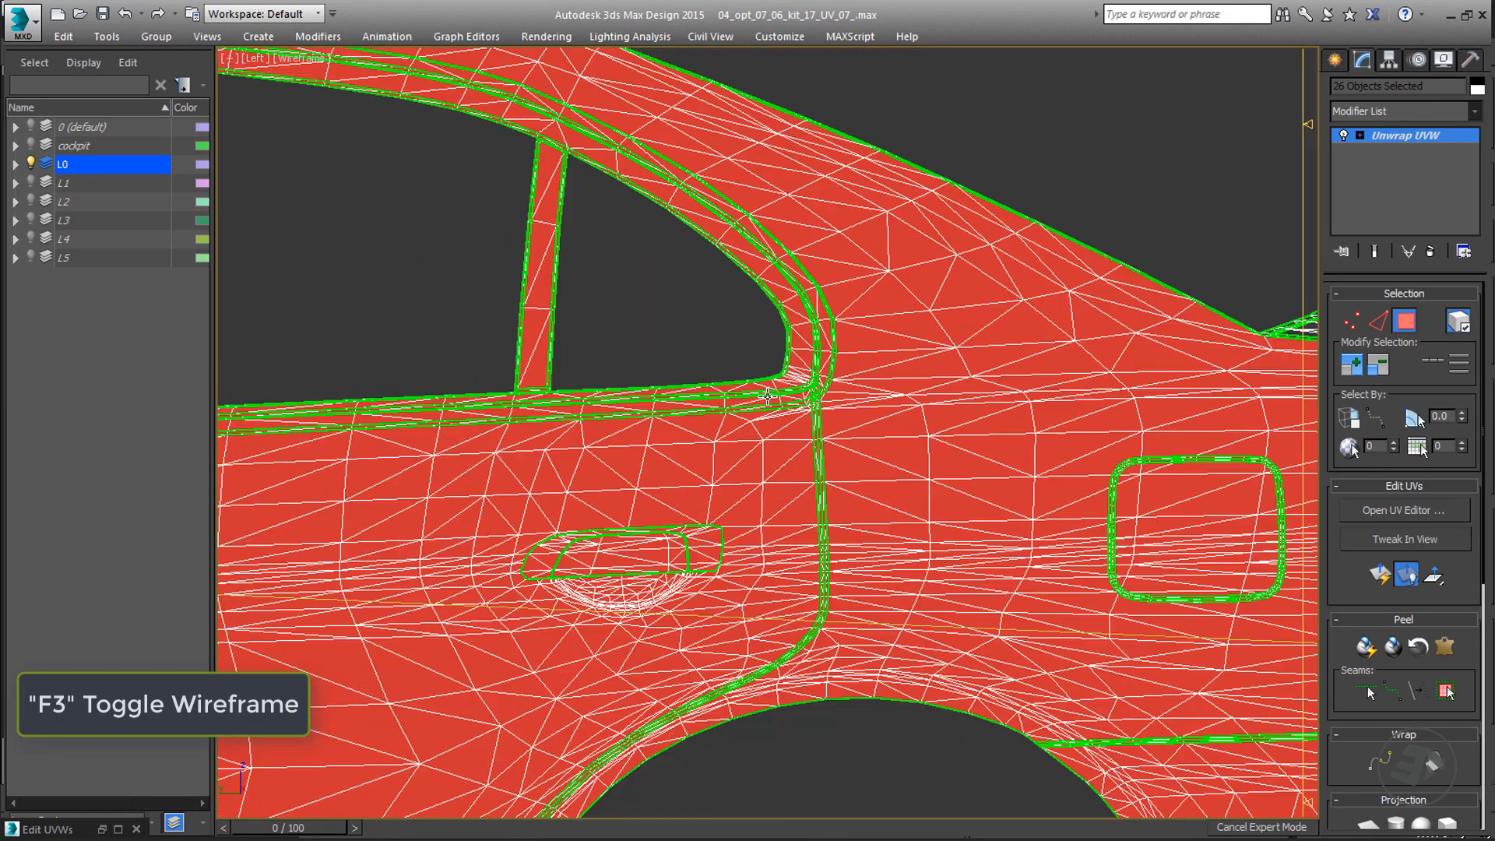
scroll(767, 405, "down", 2)
- Examine the rear quarter, taillight opening and spoiler end on one side in the wireframe perspective view for missed polygons
key("p")
scroll(810, 420, "down", 3)
middle_click_drag(919, 426, 844, 461, "alt")
scroll(779, 353, "up", 8)
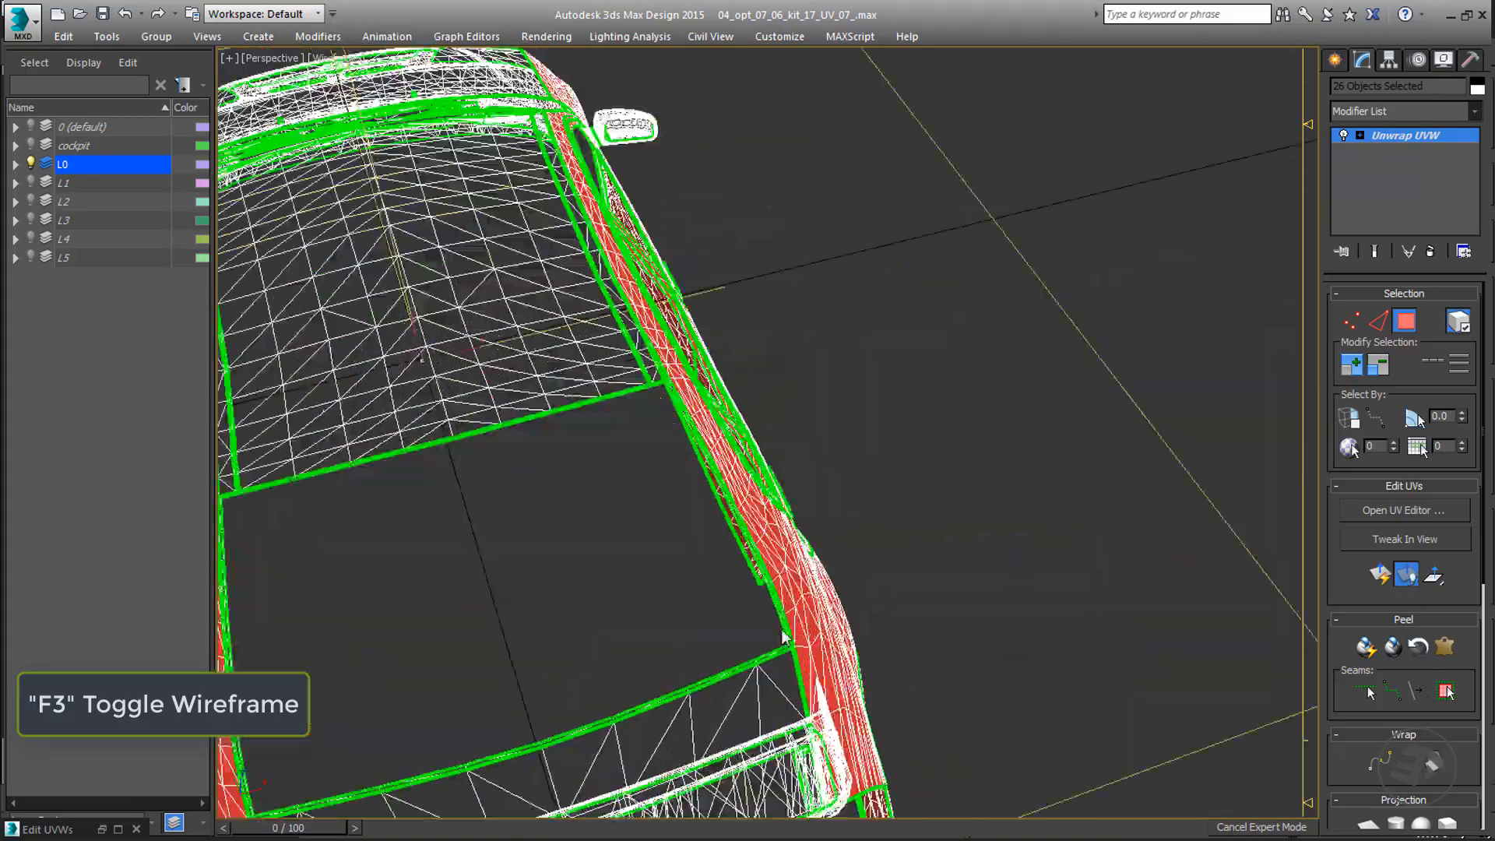
scroll(780, 356, "down", 3)
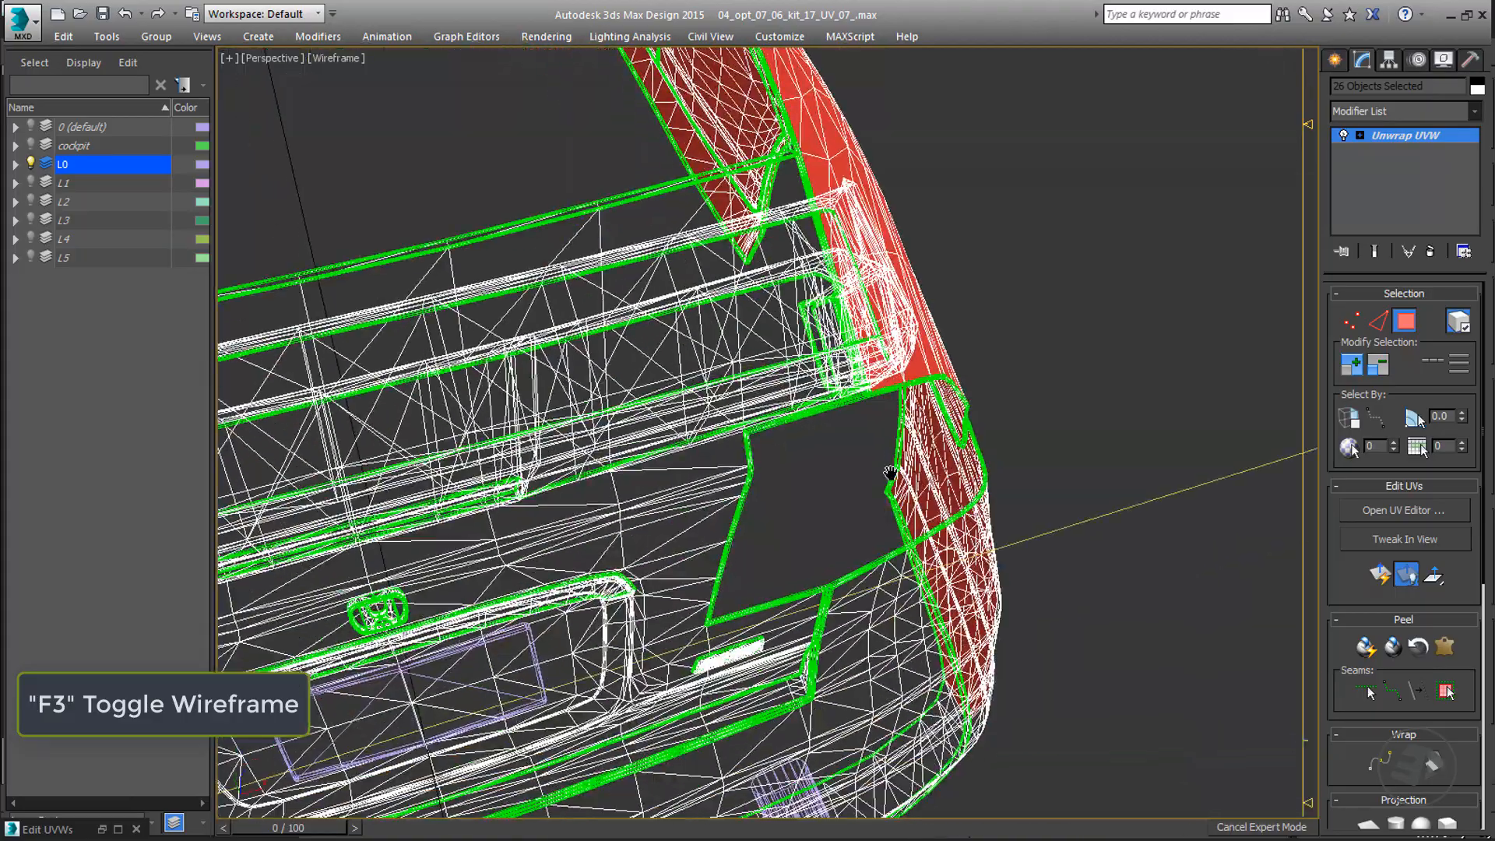
middle_click_drag(780, 356, 374, 612, "alt")
scroll(726, 476, "up", 5)
scroll(726, 476, "down", 1)
scroll(726, 475, "down", 4)
scroll(558, 510, "up", 4)
scroll(555, 514, "down", 6)
- Examine the opposite rear quarter around the rear window corner and spoiler end for missed polygons
middle_click_drag(555, 514, 1113, 443)
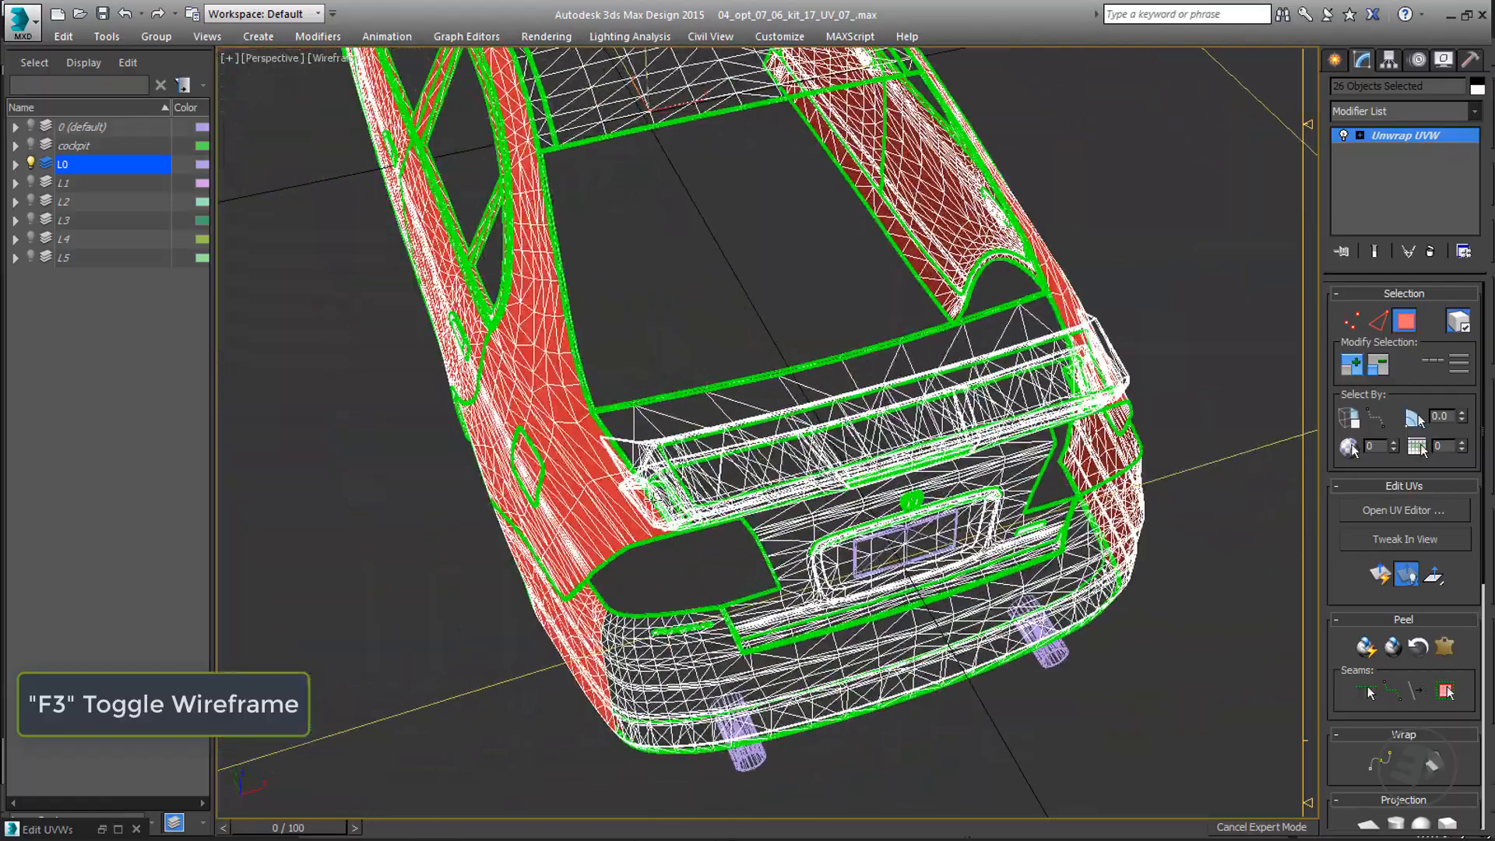
scroll(647, 443, "up", 7)
middle_click_drag(620, 400, 530, 573)
scroll(436, 403, "up", 2)
scroll(460, 404, "down", 6)
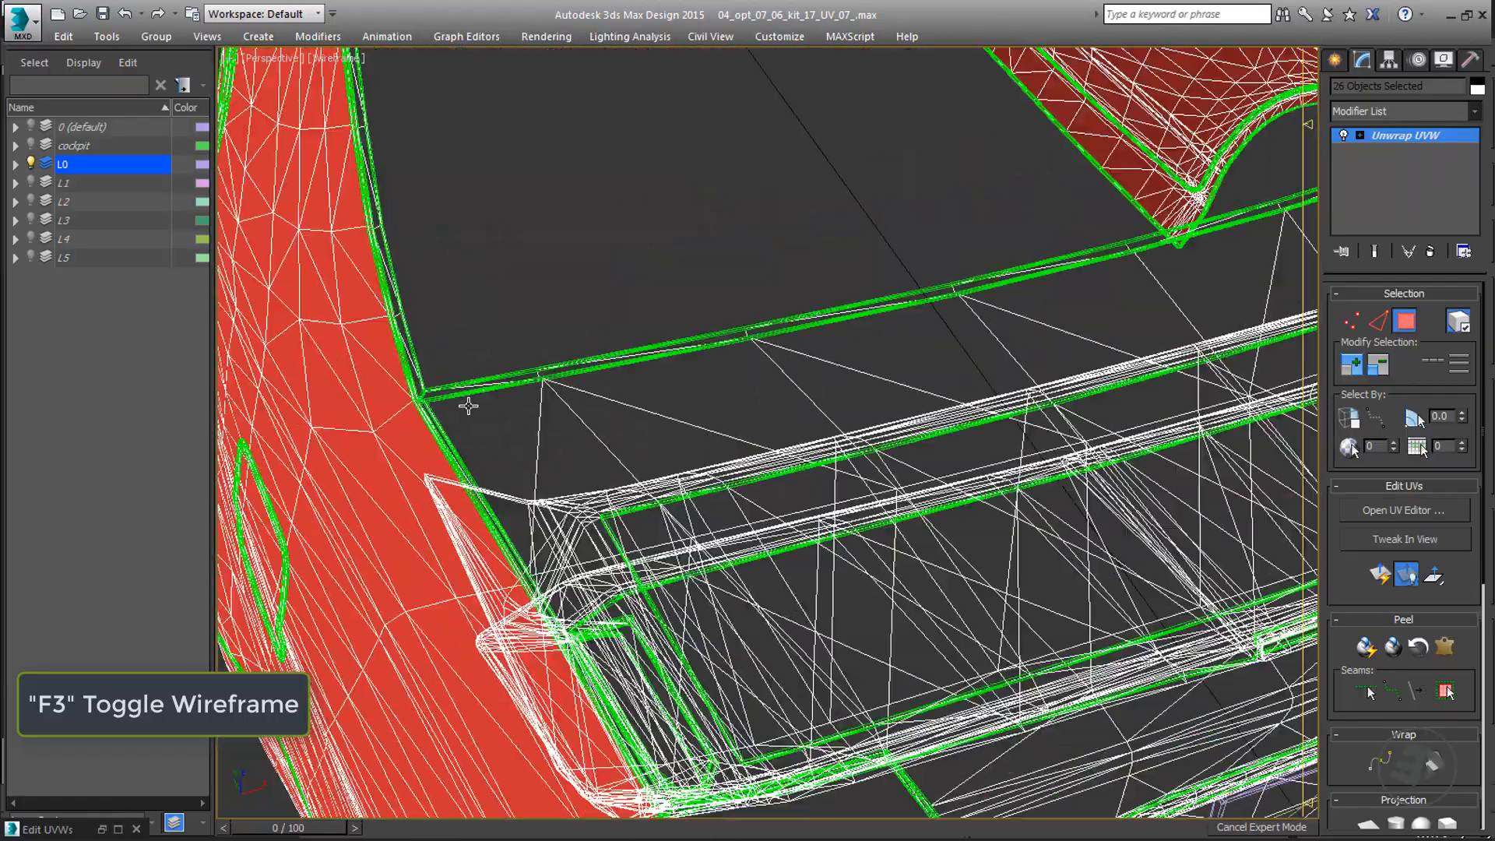
middle_click_drag(467, 404, 498, 662)
scroll(436, 233, "up", 4)
scroll(438, 254, "down", 5)
- Check both windshield pillars' upper corners at the roof and add the missed pillar end strip to the selection
middle_click_drag(438, 254, 724, 343, "alt")
scroll(478, 299, "down", 5)
scroll(680, 322, "up", 6)
scroll(788, 415, "down", 4)
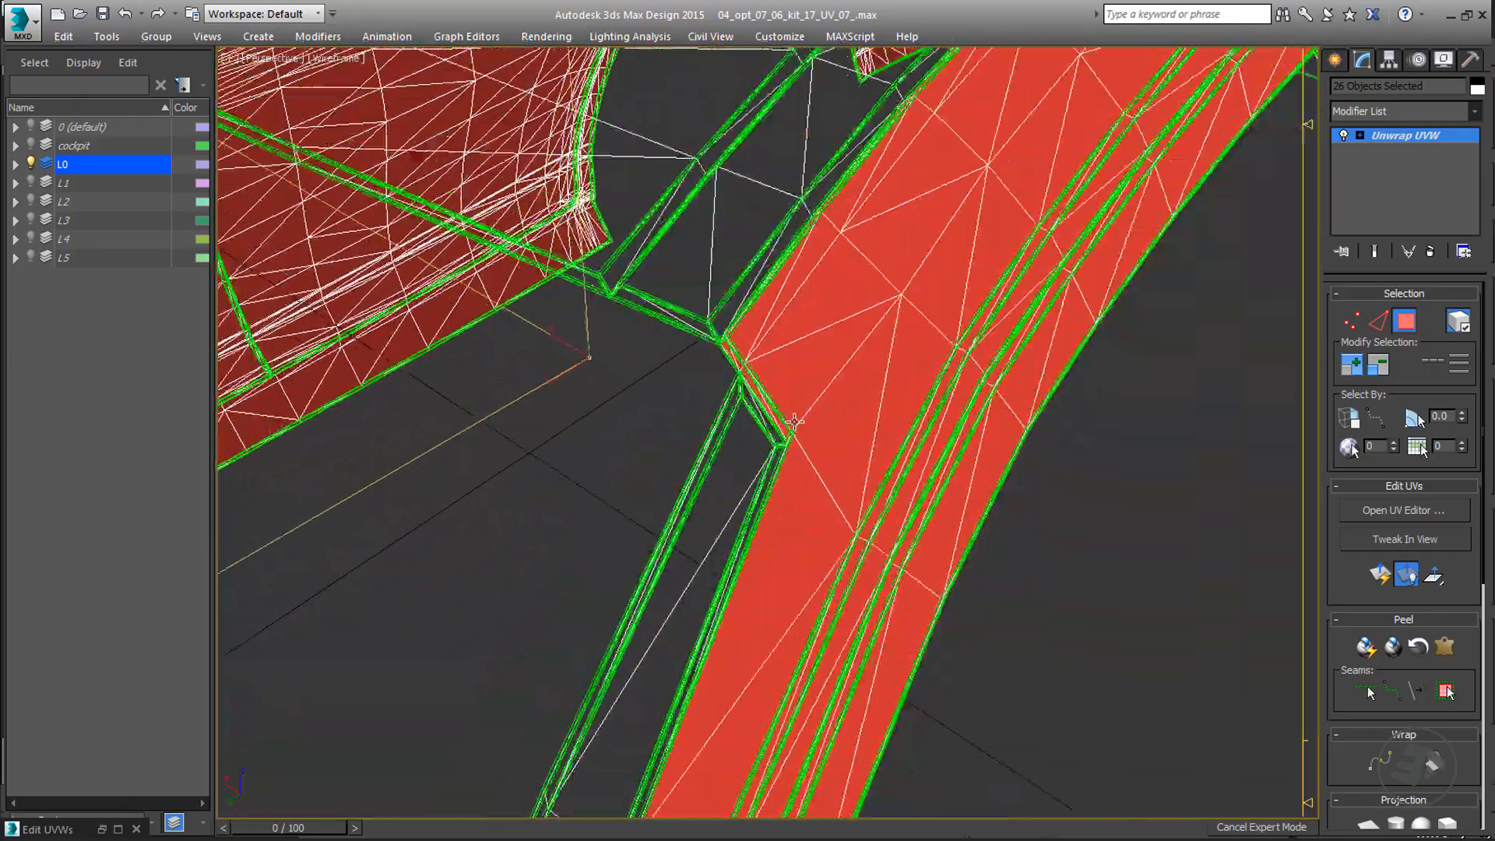
middle_click_drag(790, 420, 1016, 477, "alt")
scroll(1017, 478, "up", 2)
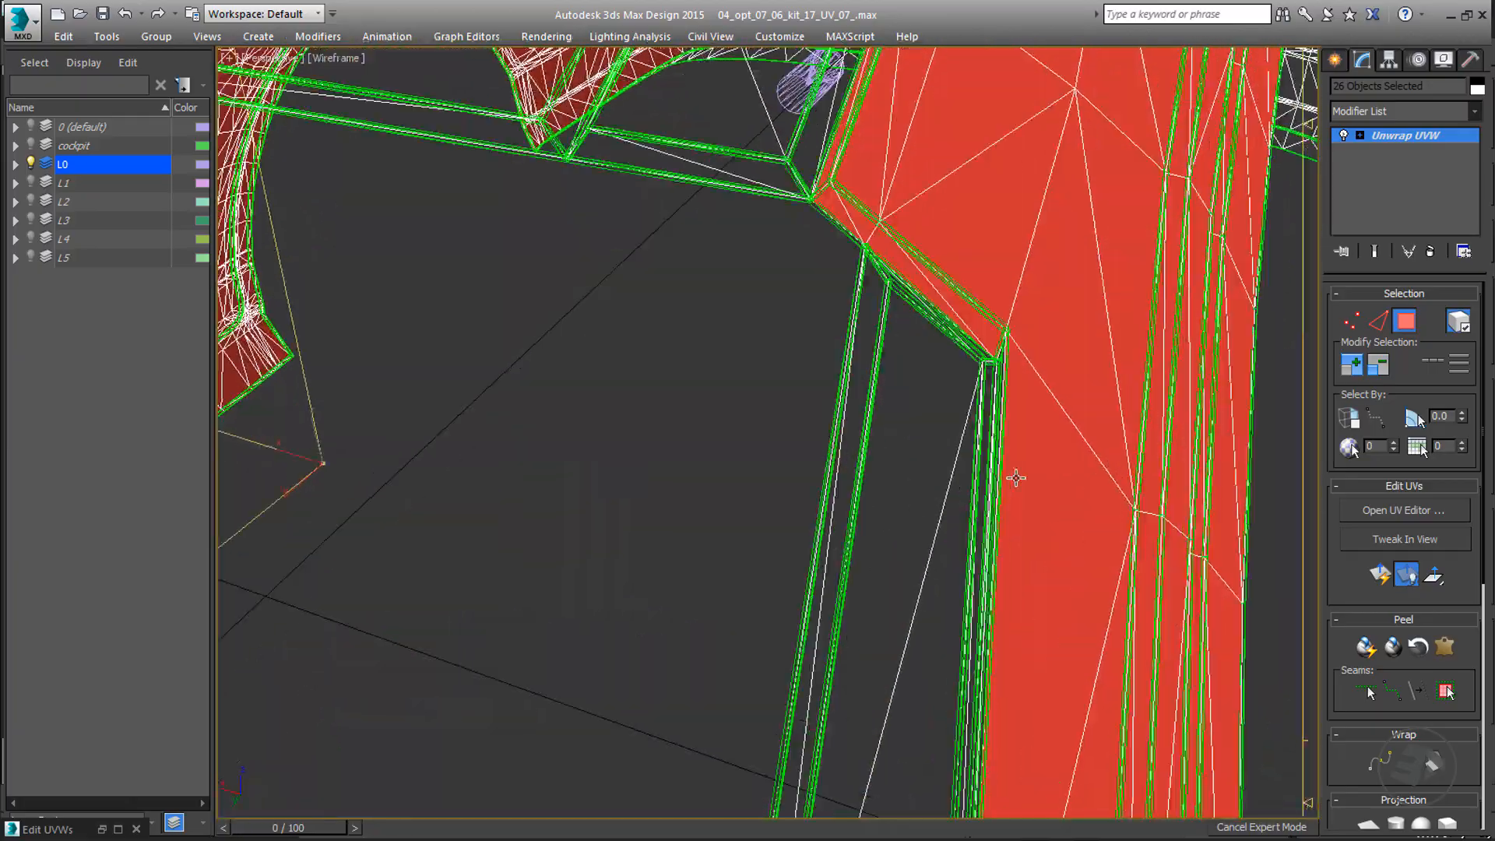
key("F3")
scroll(567, 418, "down", 3)
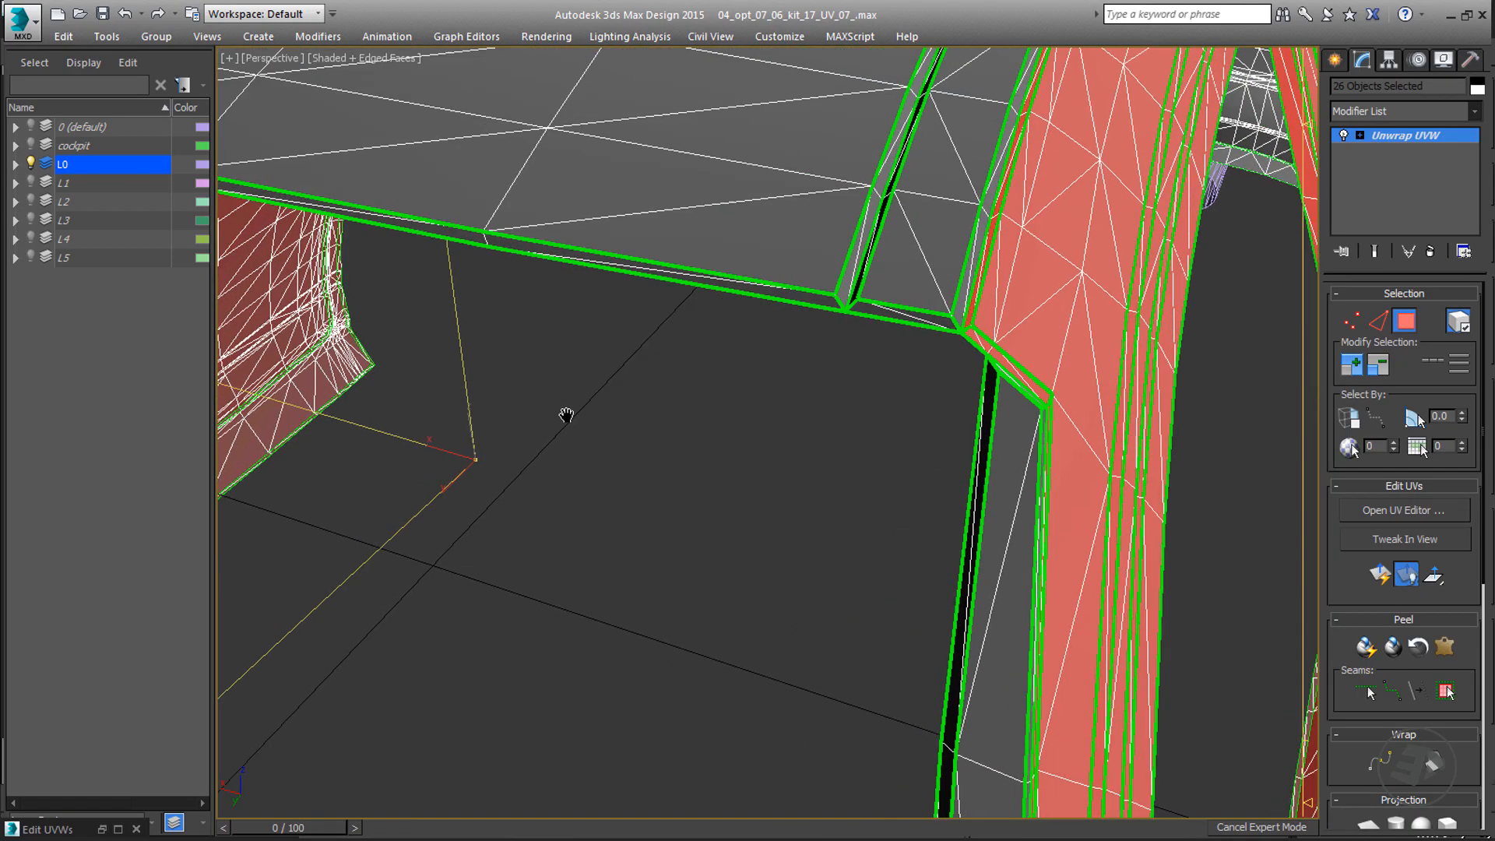
middle_click_drag(567, 418, 1038, 534)
scroll(724, 464, "down", 4)
scroll(505, 392, "up", 5)
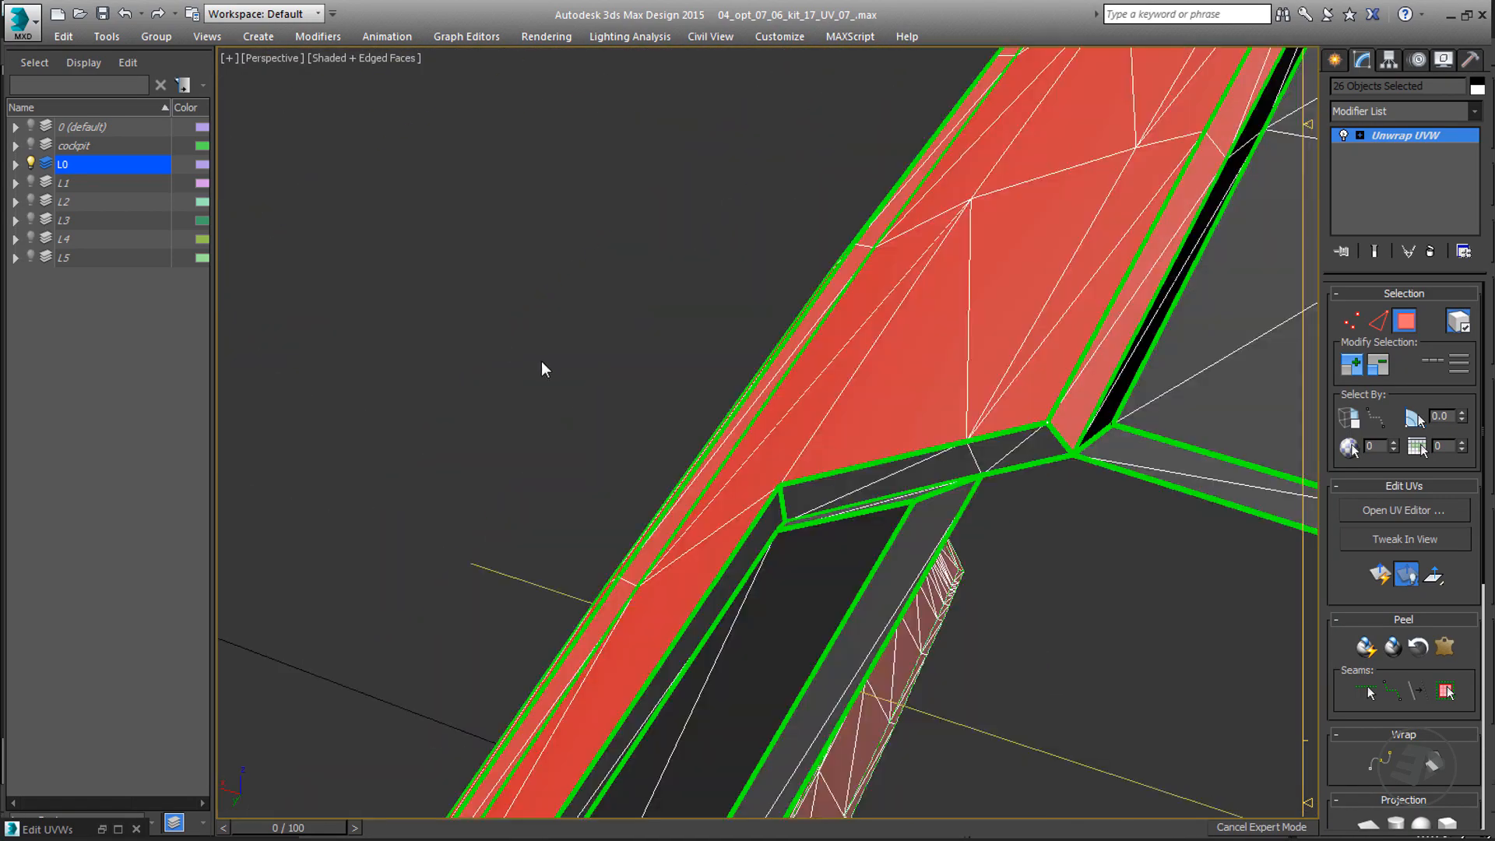
left_click(930, 462, "ctrl")
- Add the missed strip at the front fender's inner rear corner, beside the hood, to the selection
scroll(760, 525, "down", 6)
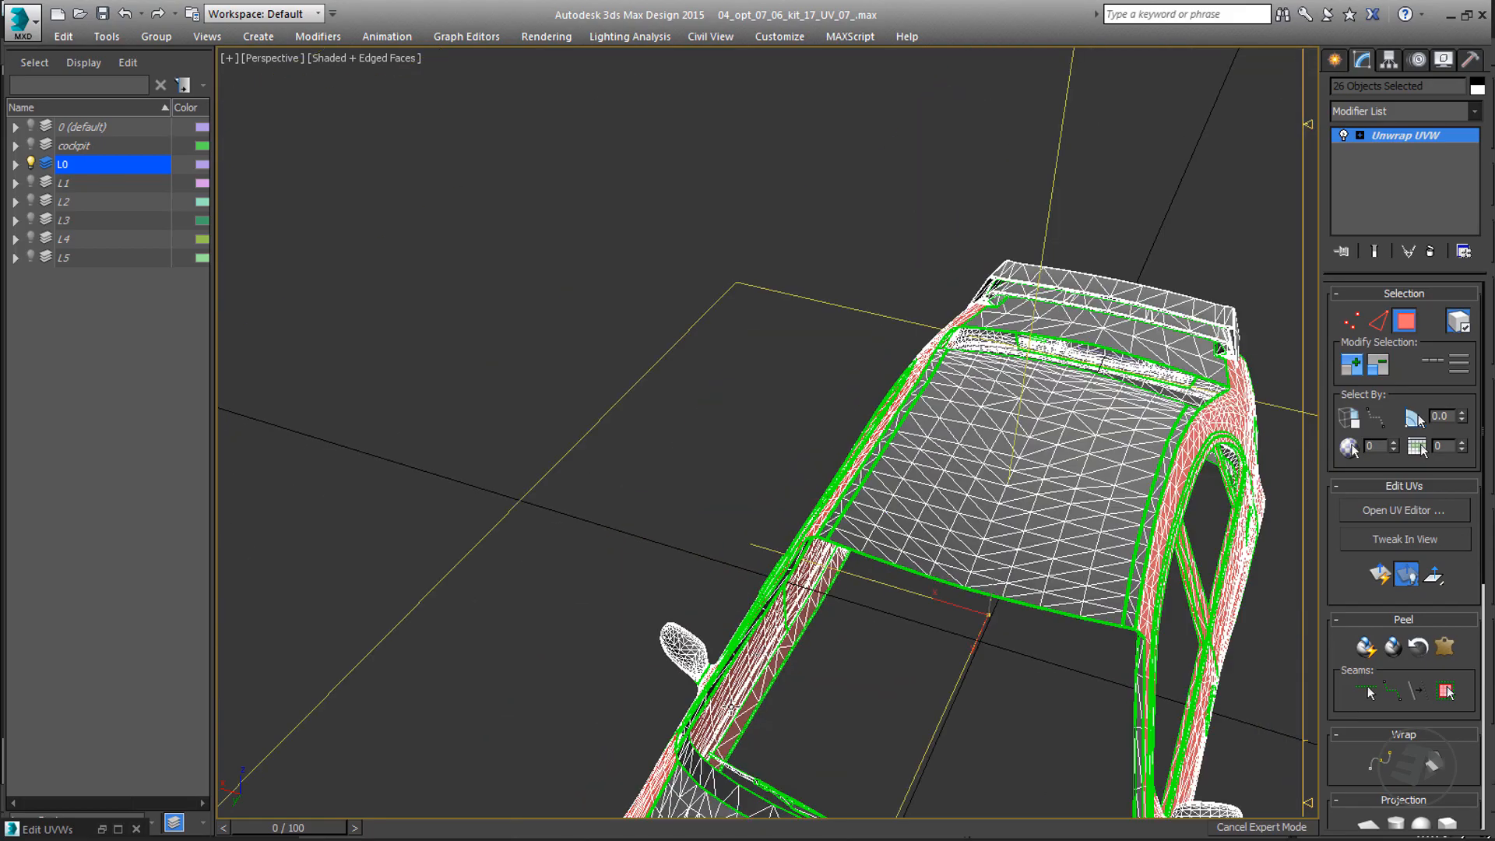
scroll(750, 535, "up", 5)
scroll(750, 536, "up", 5)
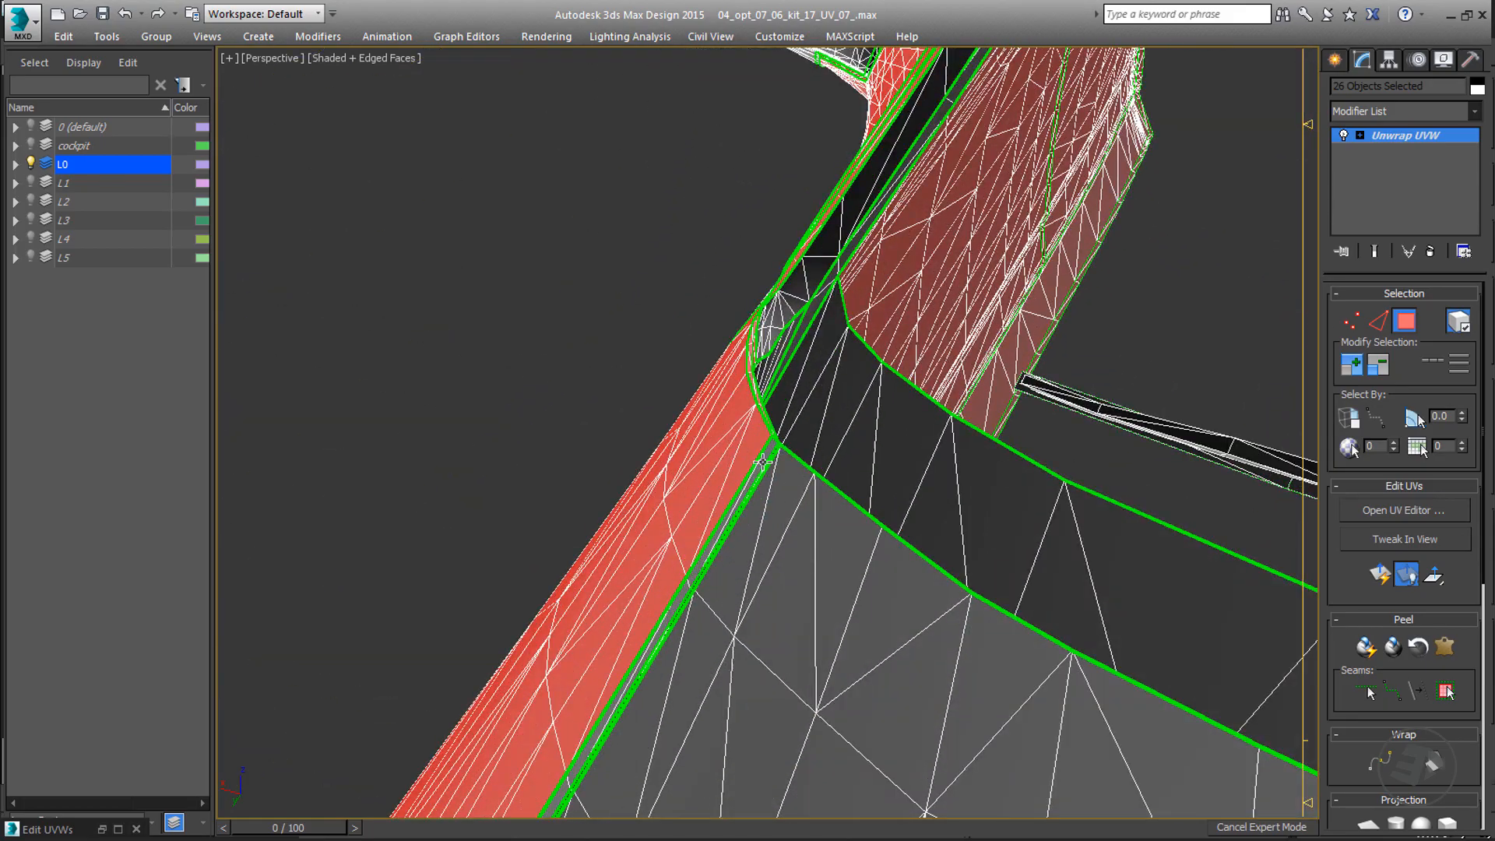
middle_click_drag(738, 561, 915, 366, "alt")
scroll(947, 384, "up", 5)
left_click(945, 381, "ctrl")
scroll(944, 380, "down", 4)
middle_click_drag(876, 573, 865, 379)
scroll(767, 619, "up", 3)
- Open the UV editor and examine how the selected side polygons lie in the current layout
left_click(1390, 510)
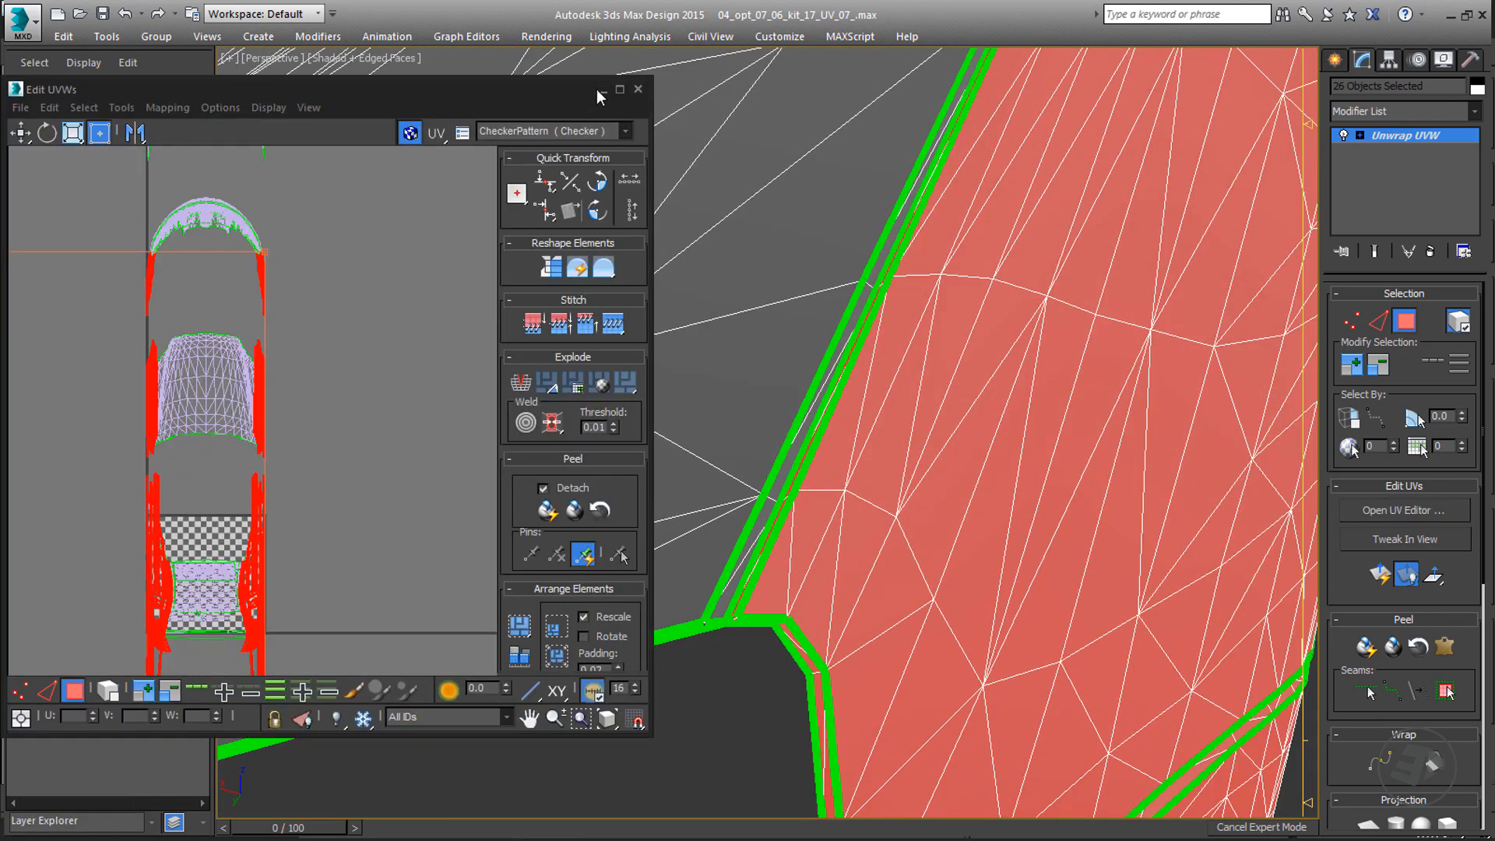
left_click(620, 89)
middle_click_drag(689, 425, 794, 355)
scroll(796, 355, "down", 7)
middle_click_drag(737, 464, 616, 394)
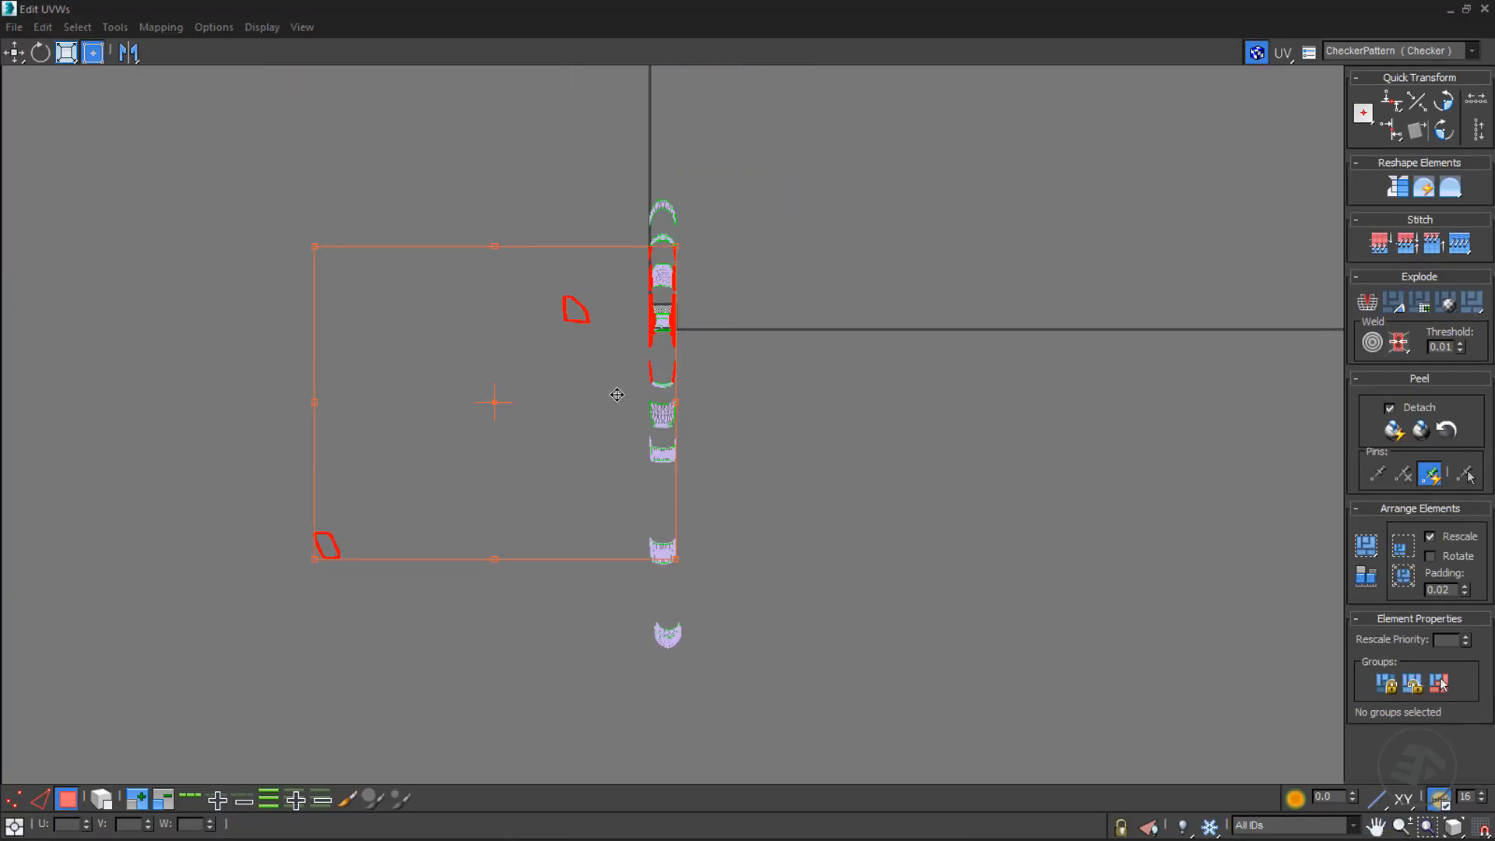
scroll(678, 265, "up", 5)
left_click(1467, 10)
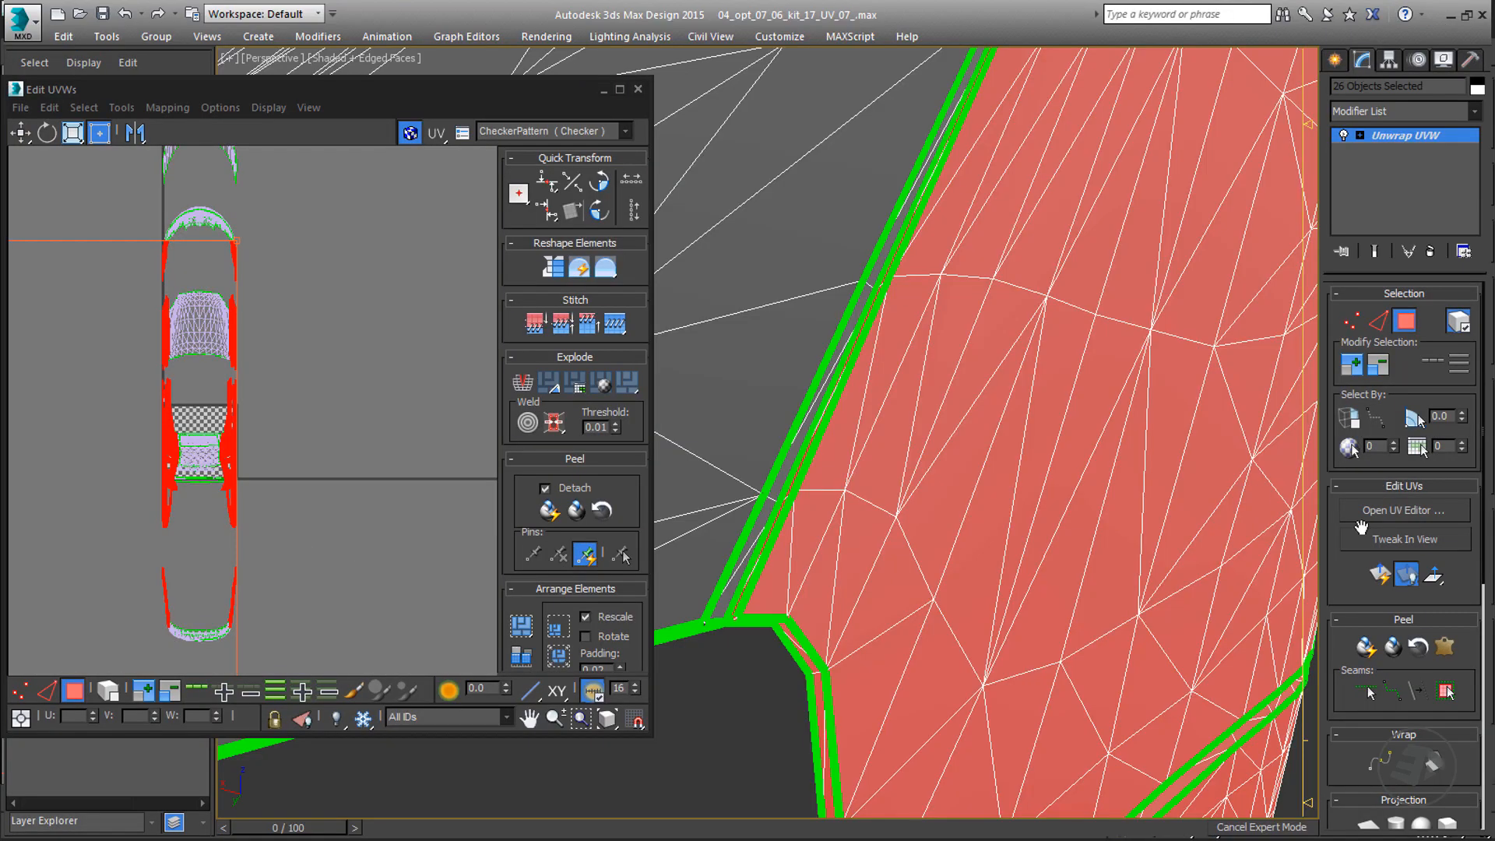
- Apply a planar projection aligned to X to the selected side polygons and inspect its proportions in the UV editor
scroll(1355, 545, "down", 5)
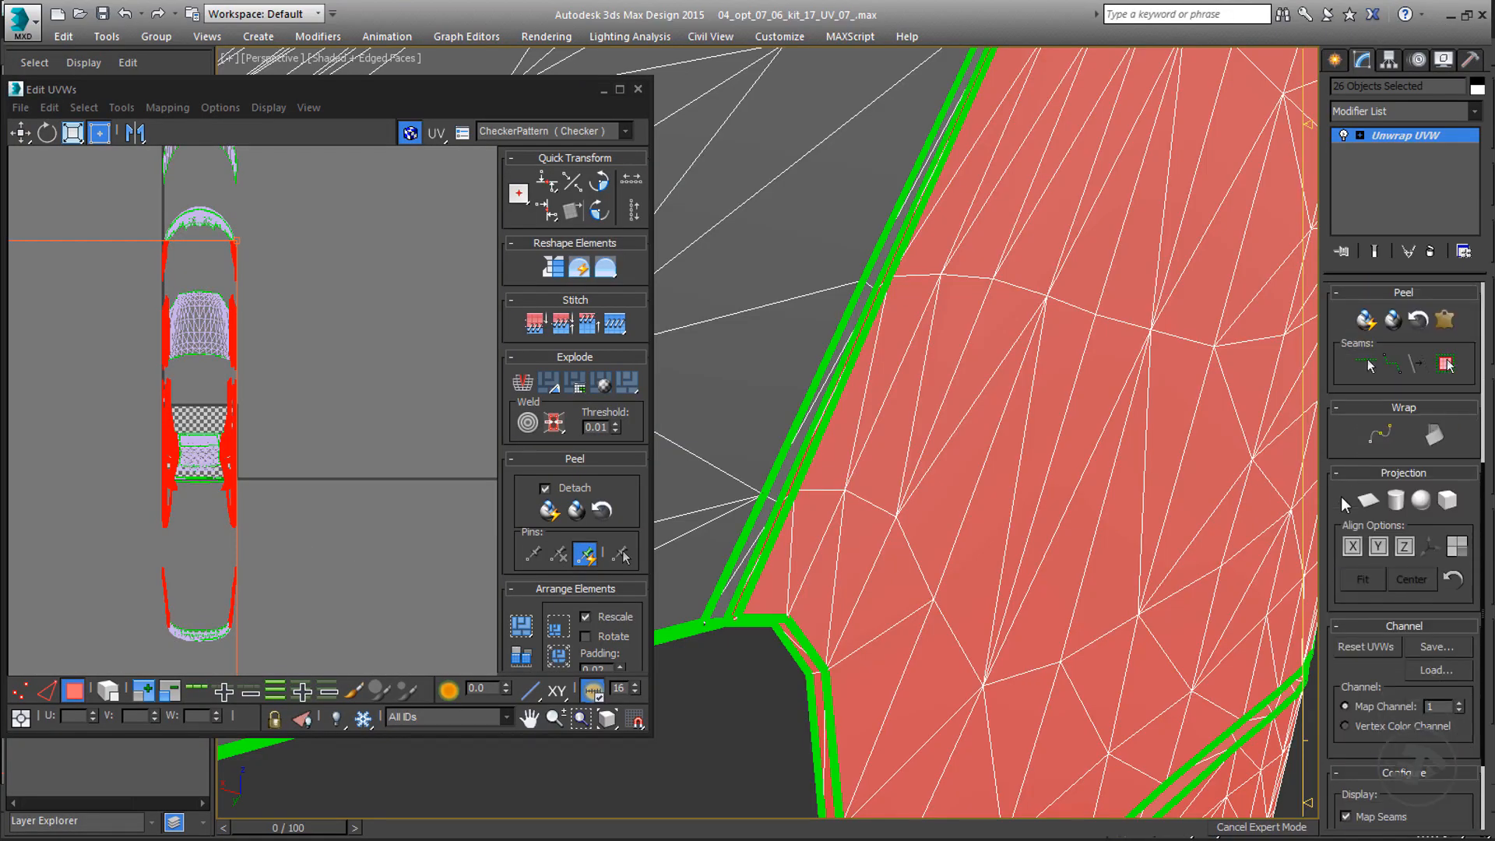
key("F3")
left_click(1369, 500)
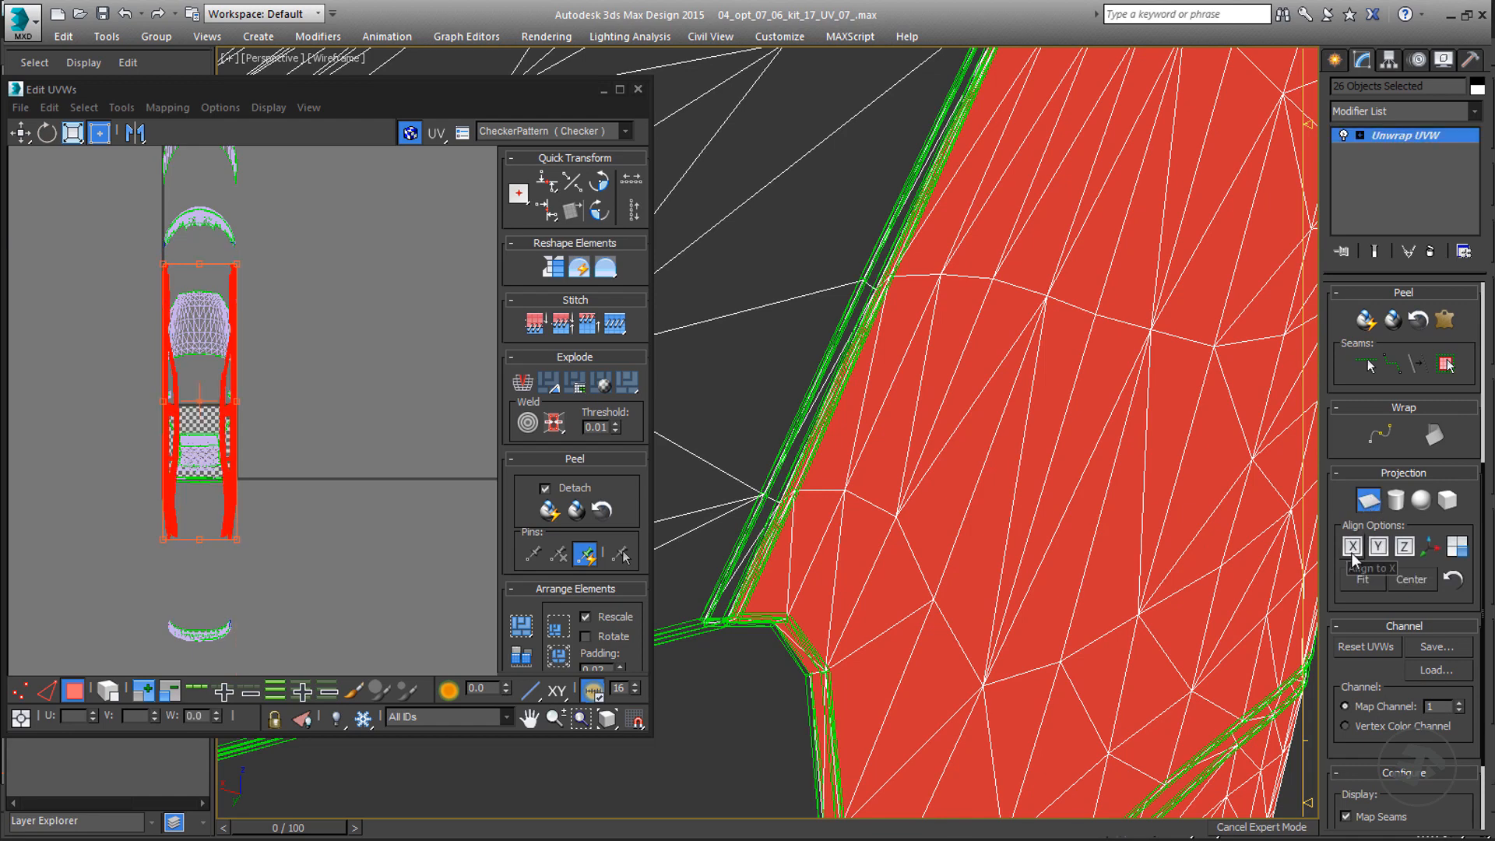
left_click(1353, 554)
middle_click_drag(233, 434, 282, 396)
scroll(282, 395, "up", 5)
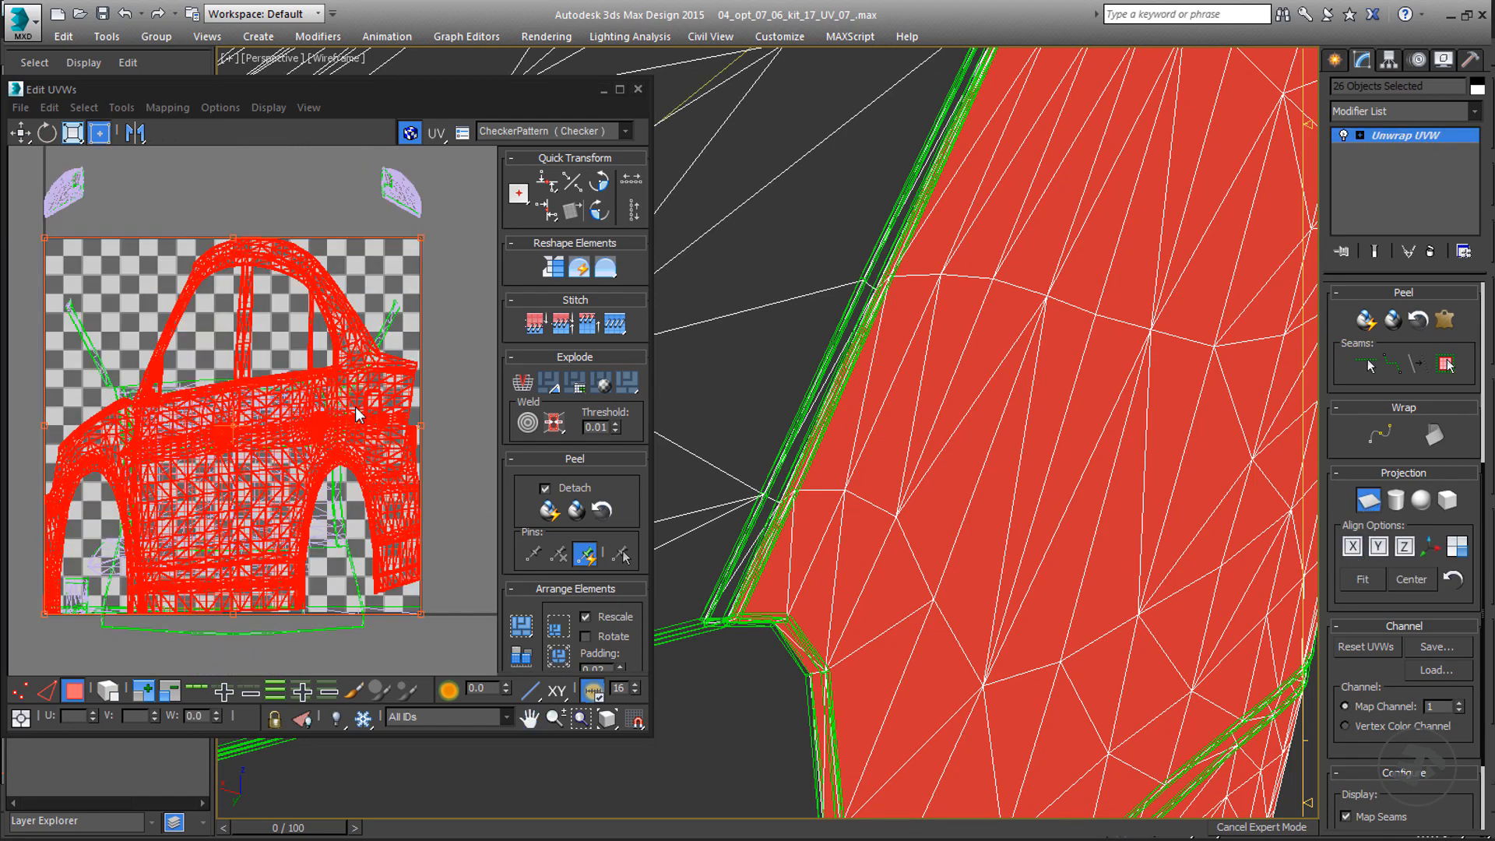
left_click(620, 88)
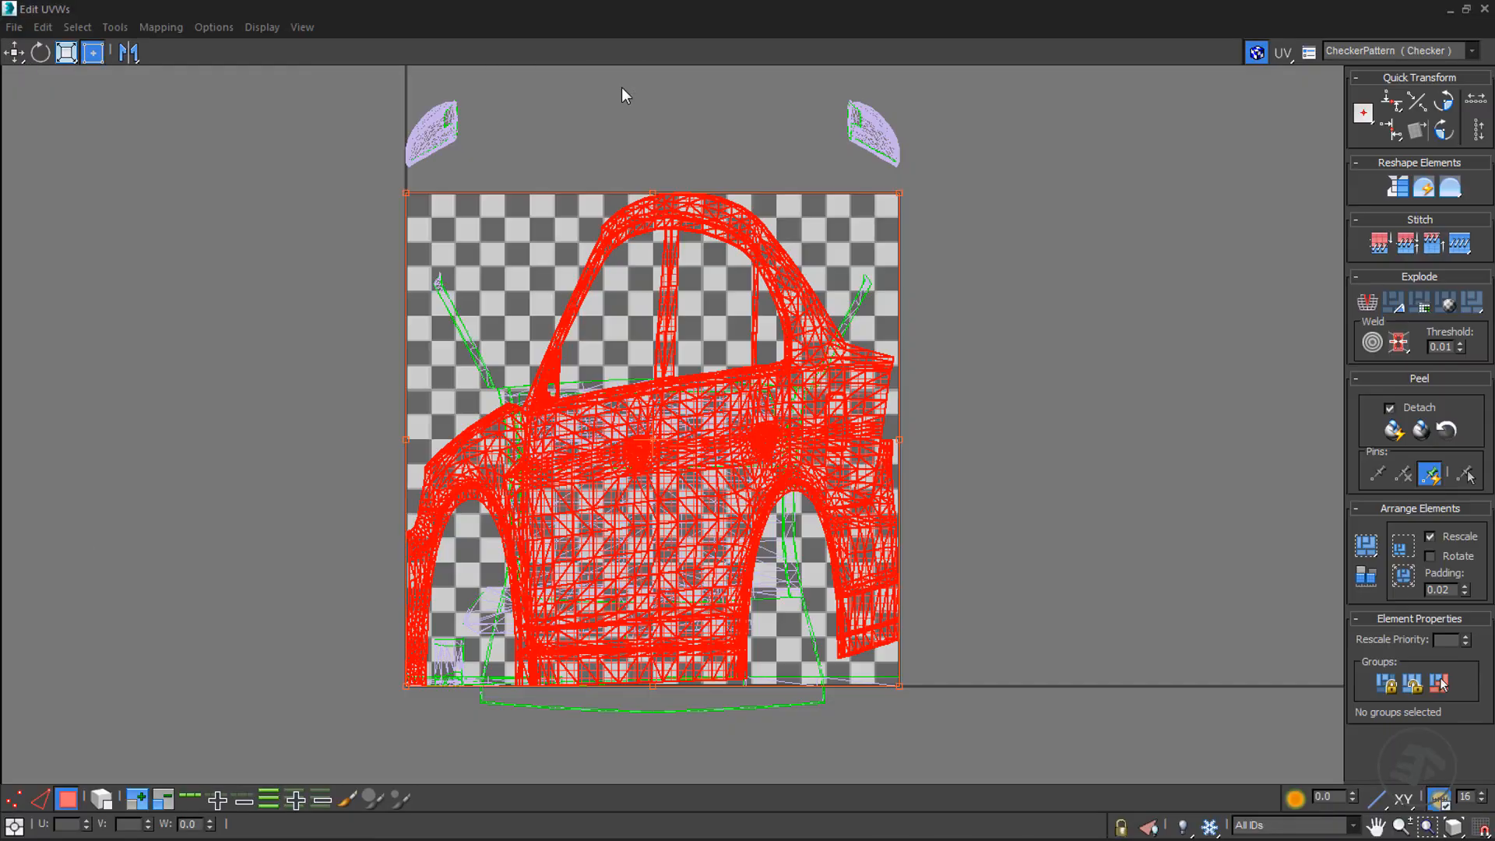
middle_click_drag(669, 281, 668, 249)
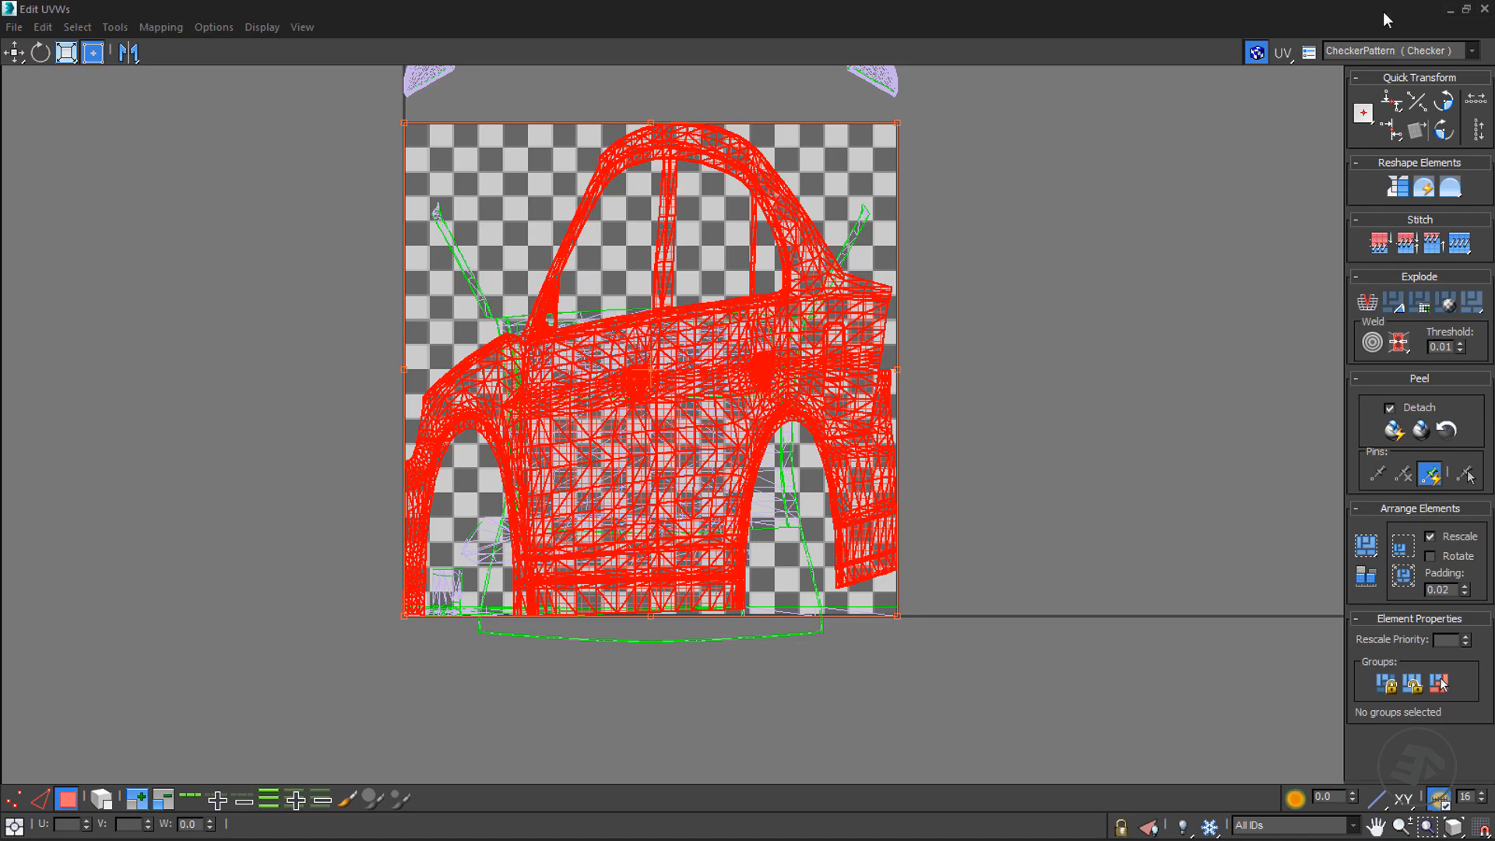
left_click(1465, 9)
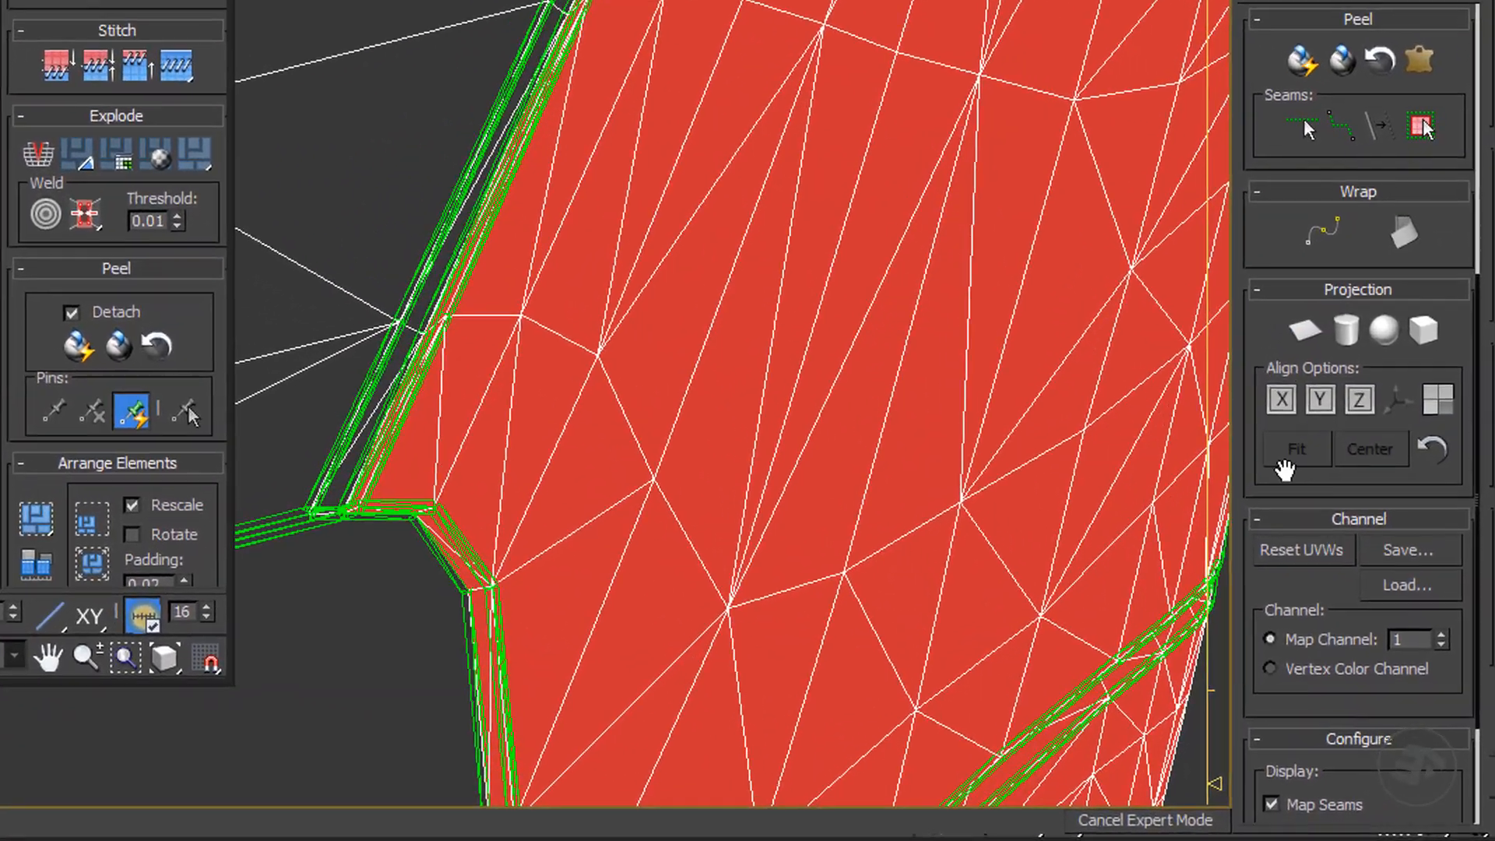
- Turn off Normalize Map and reapply the planar projection to the side polygons from the side of the car
scroll(1326, 460, "down", 3)
left_click(1267, 776)
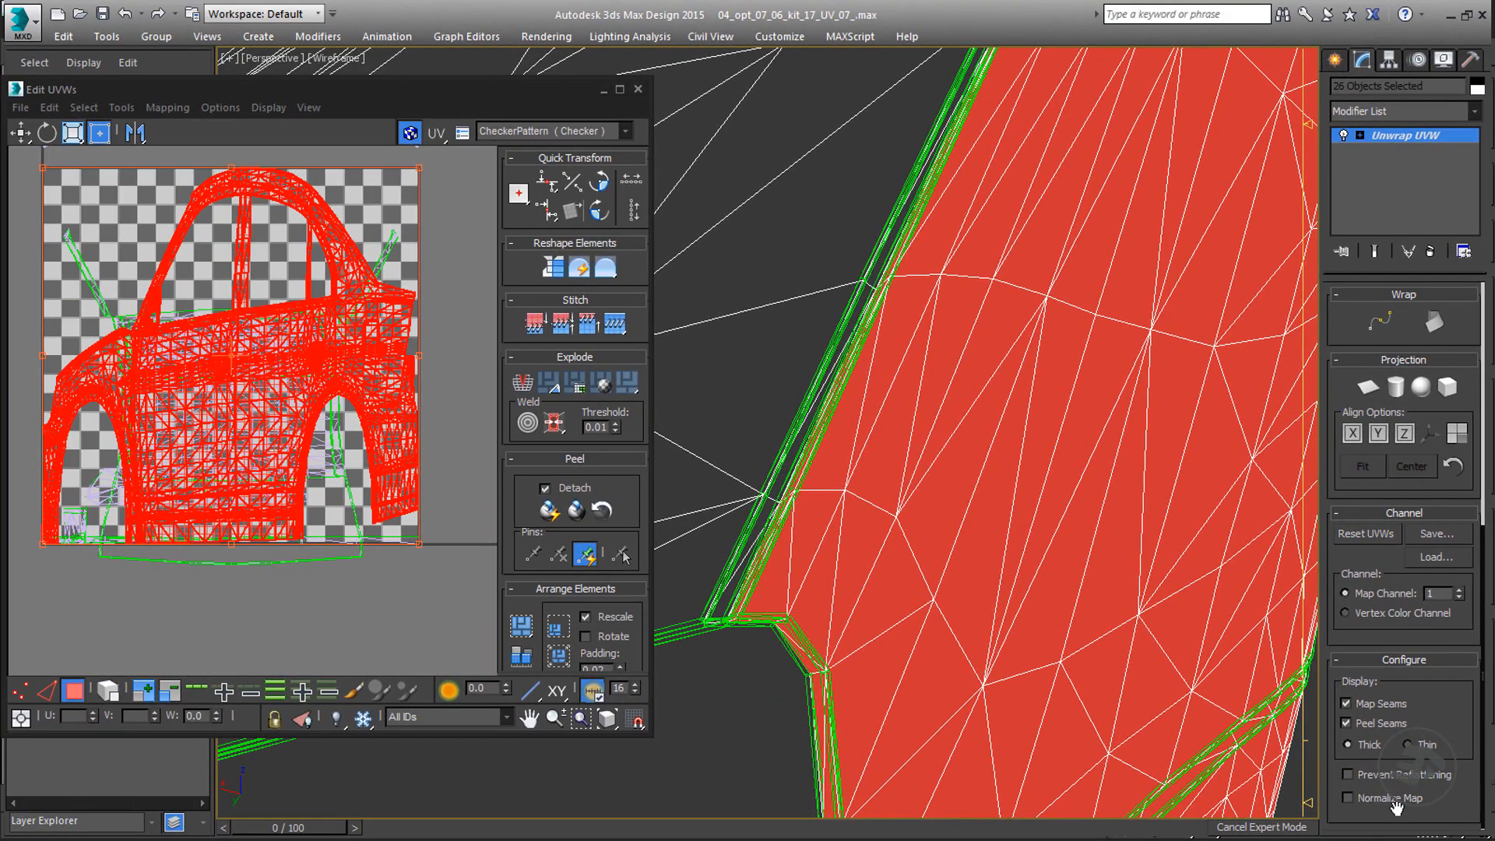
left_click(1368, 387)
key("ctrl+p")
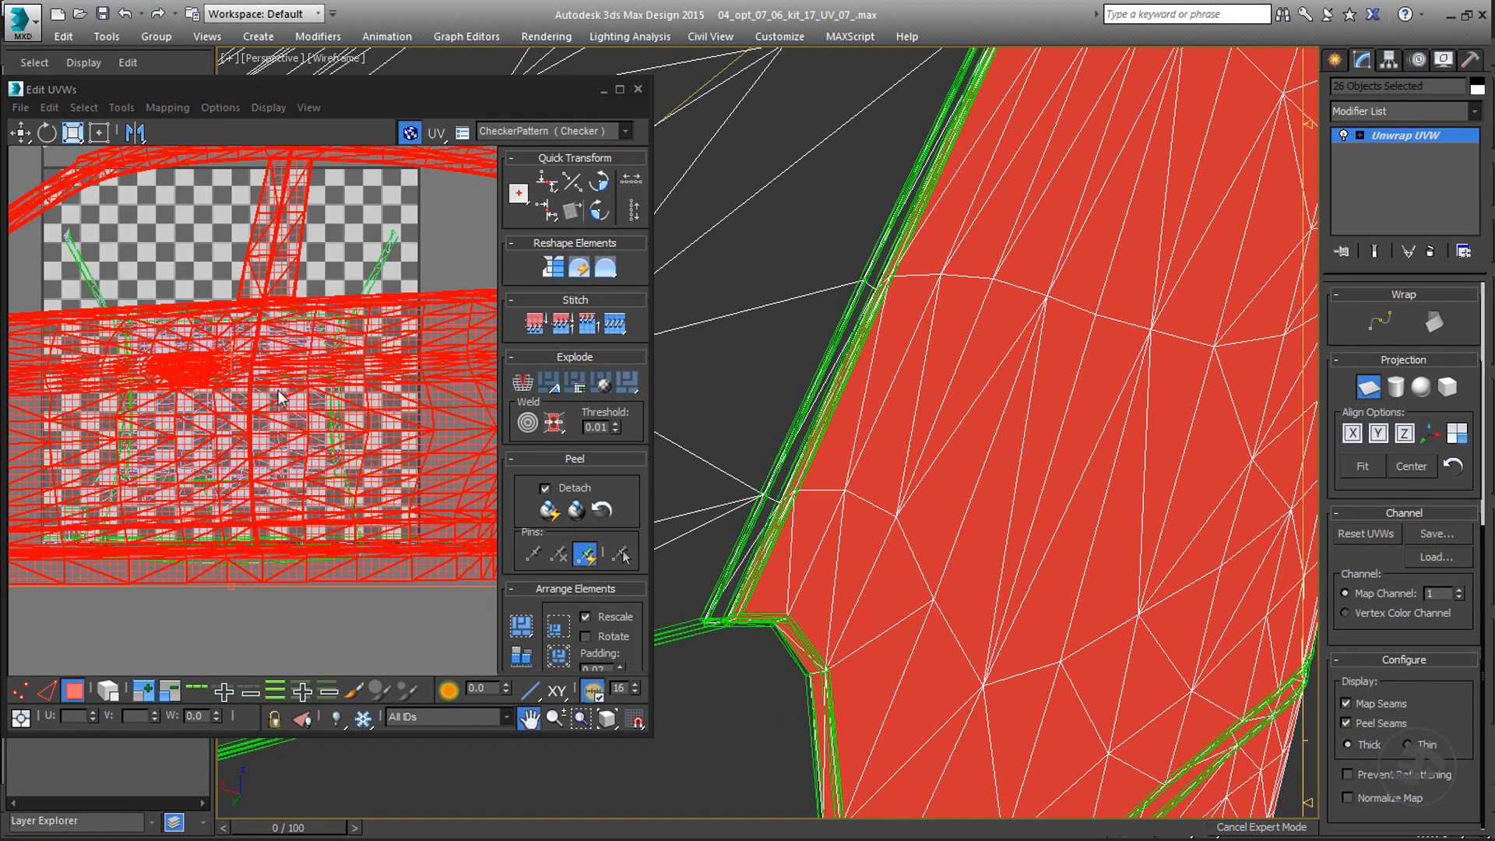
left_click_drag(278, 399, 346, 406)
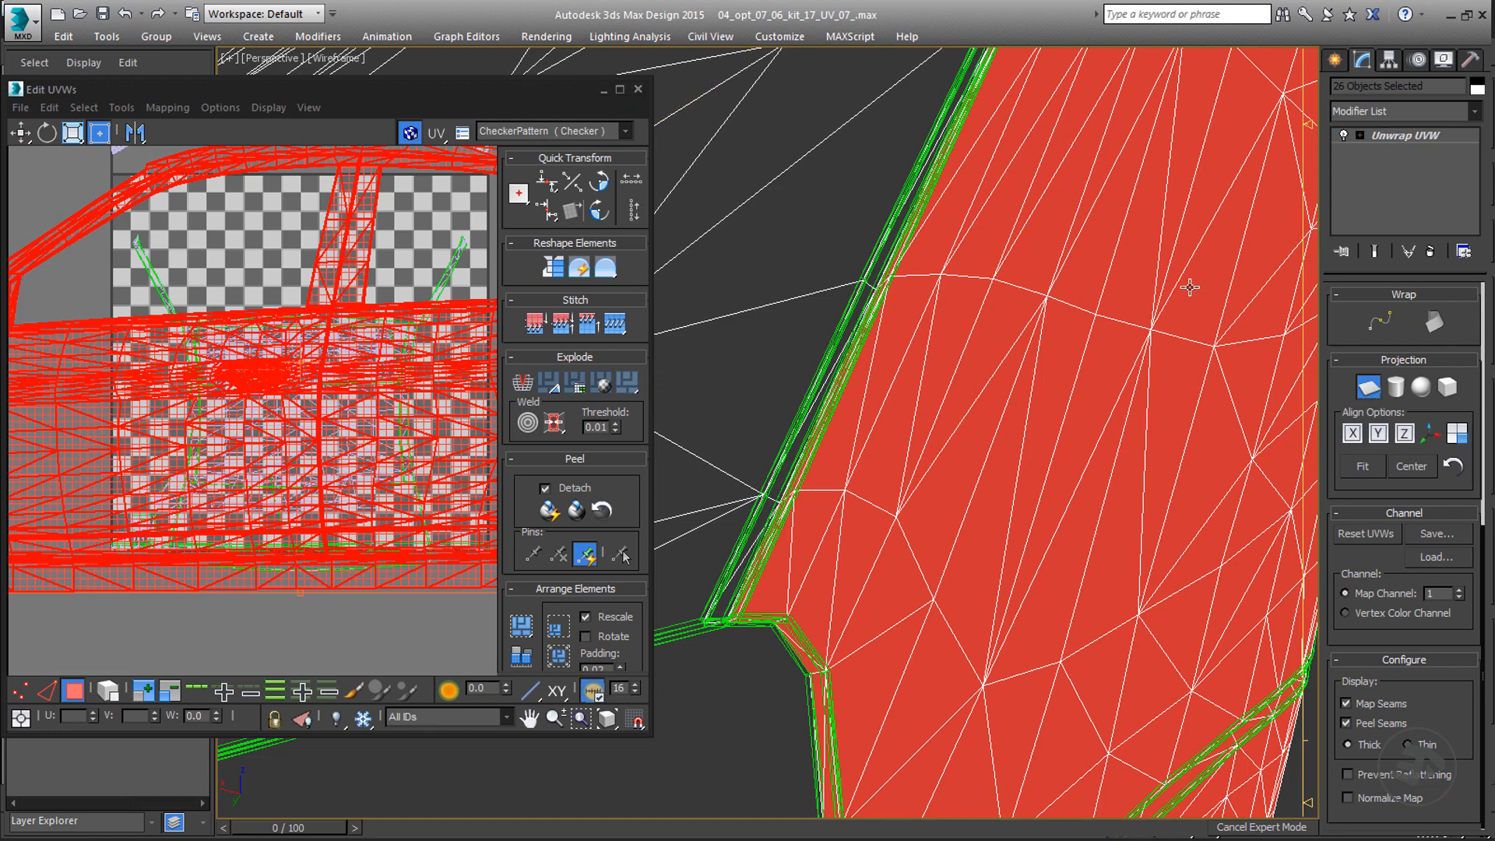
left_click(620, 89)
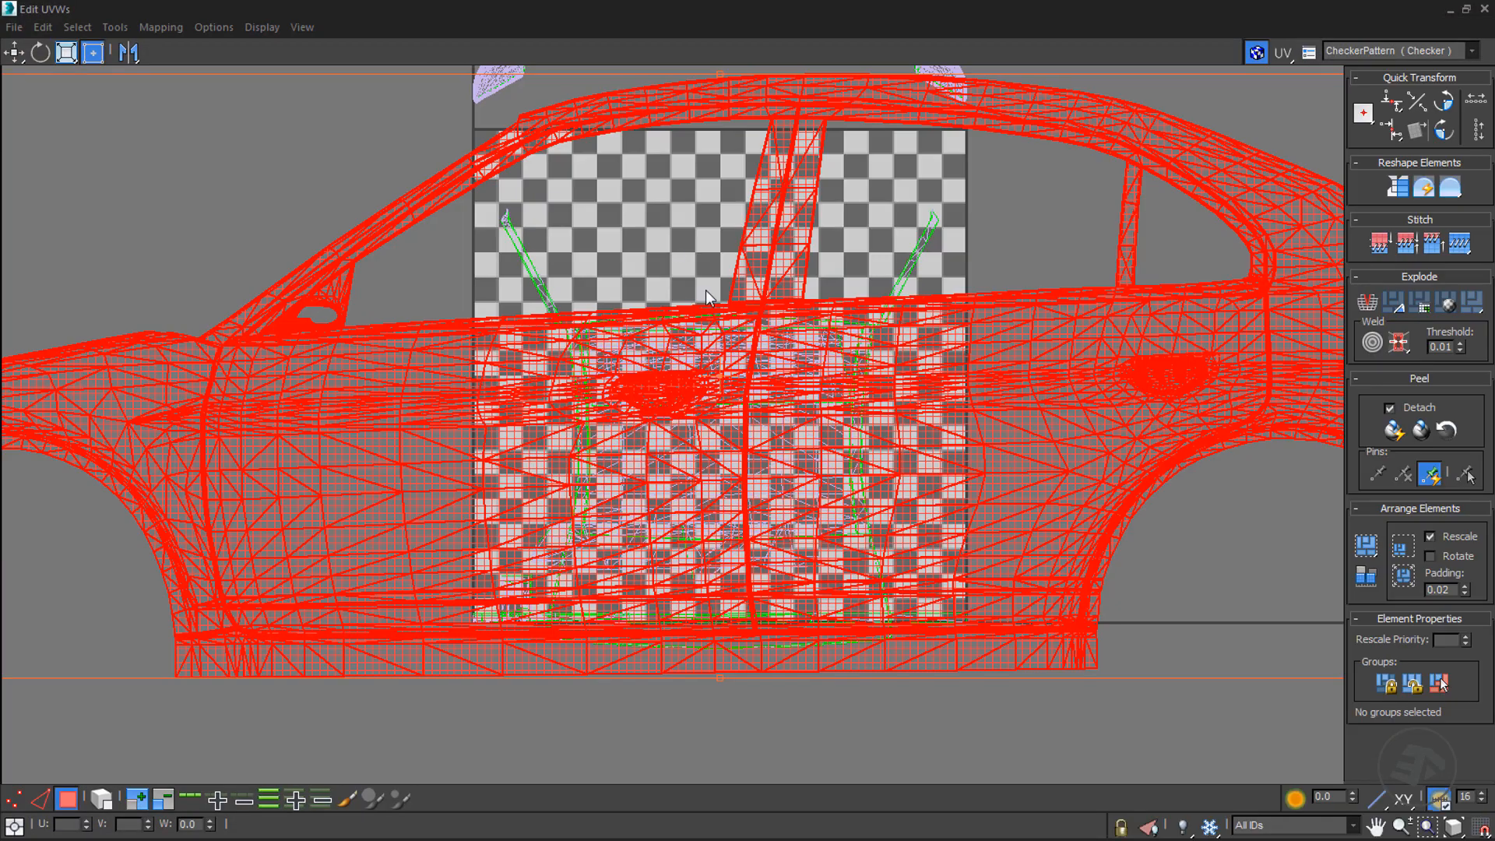
scroll(706, 291, "down", 4)
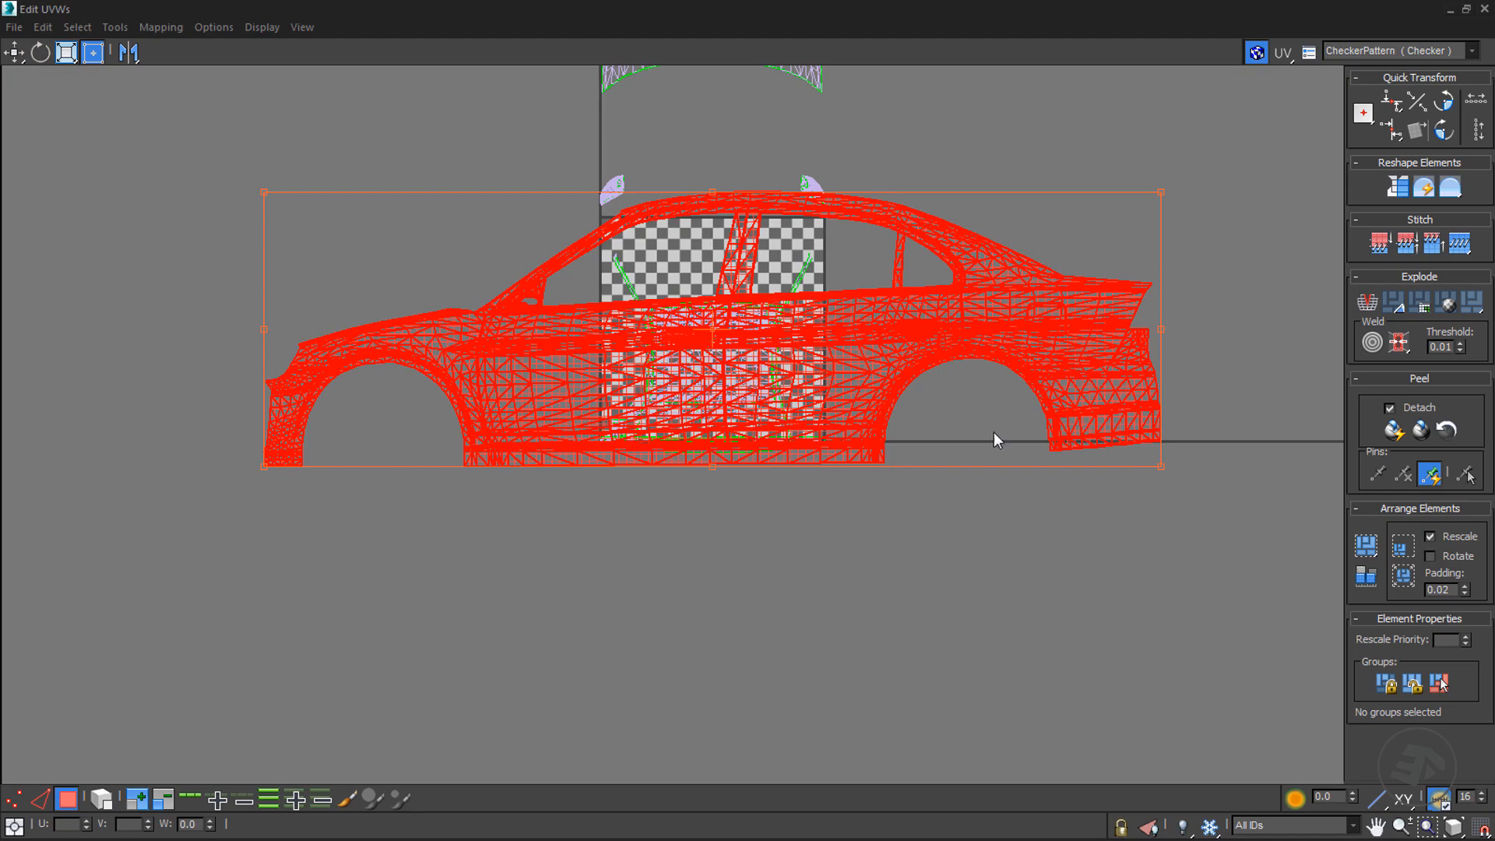
- Using relative offsets, shift the projected side polygons in the negative U direction and by -2 in V, clear of the checker tile
scroll(994, 433, "down", 3)
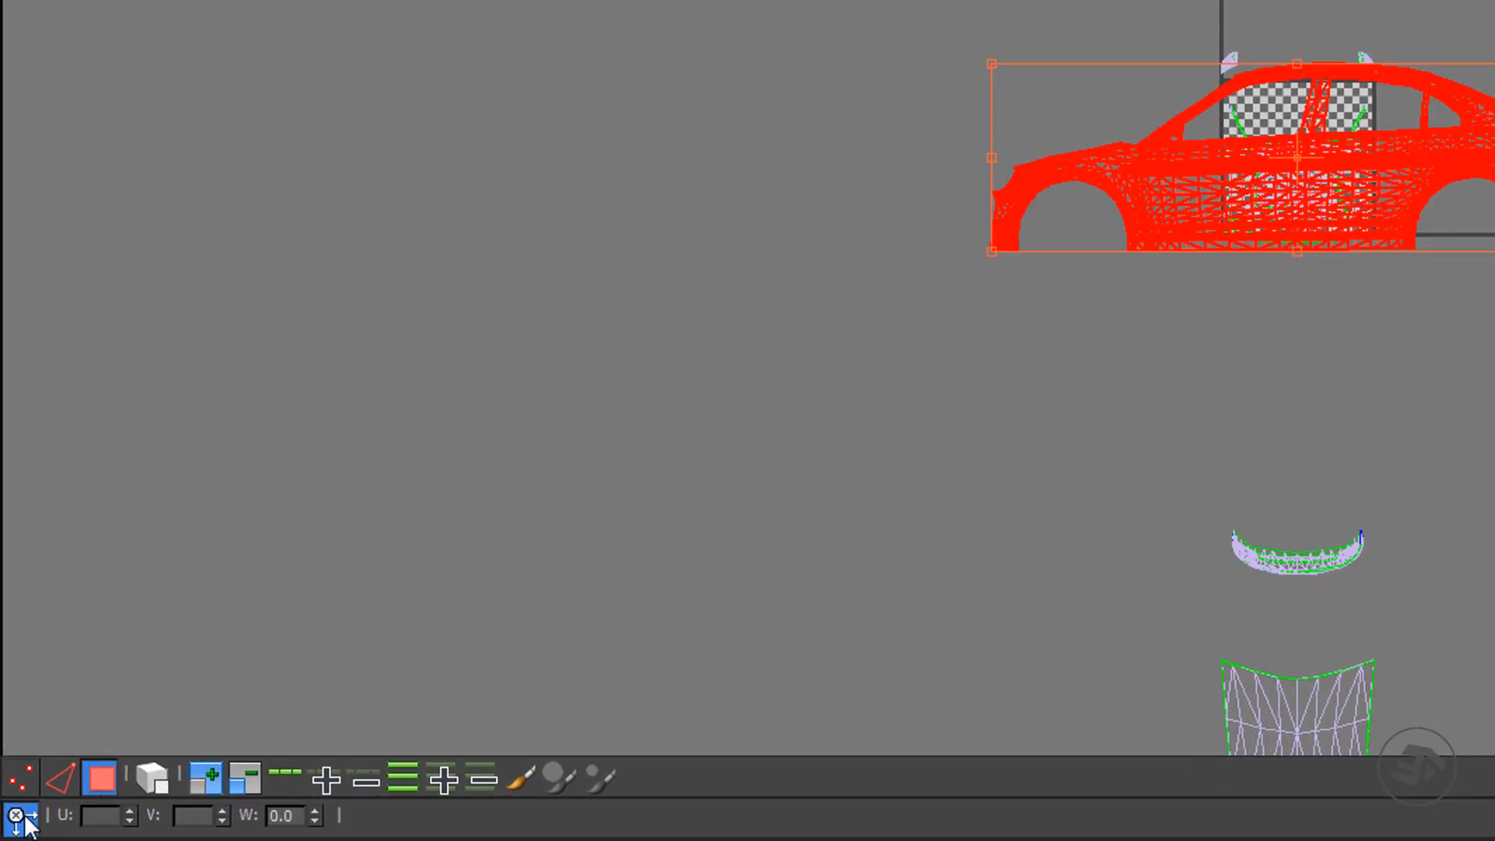
left_click(98, 815)
key("Return")
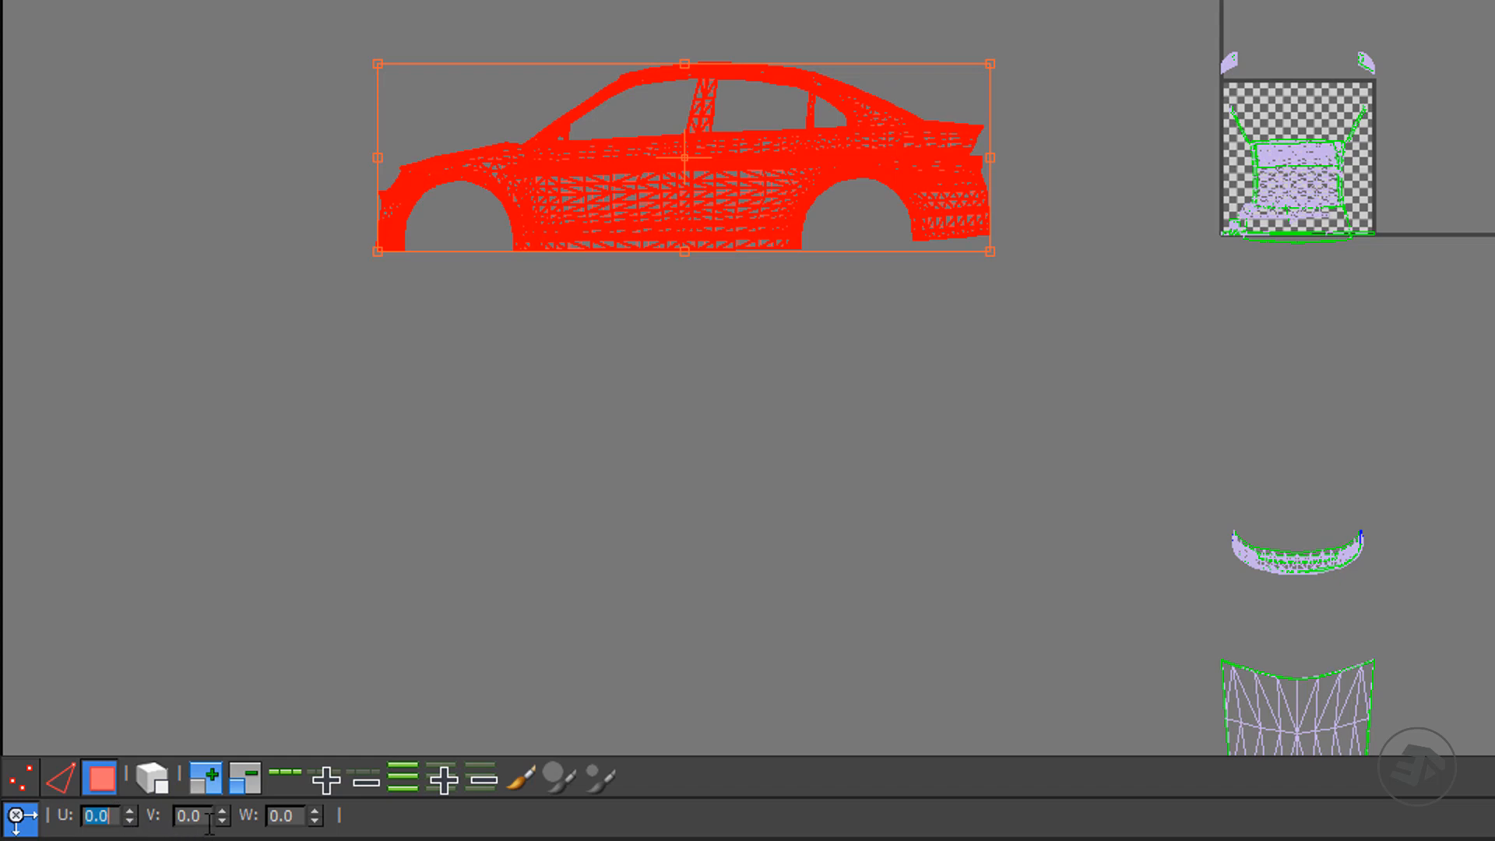
double_click(180, 816)
type("-2")
key("Return")
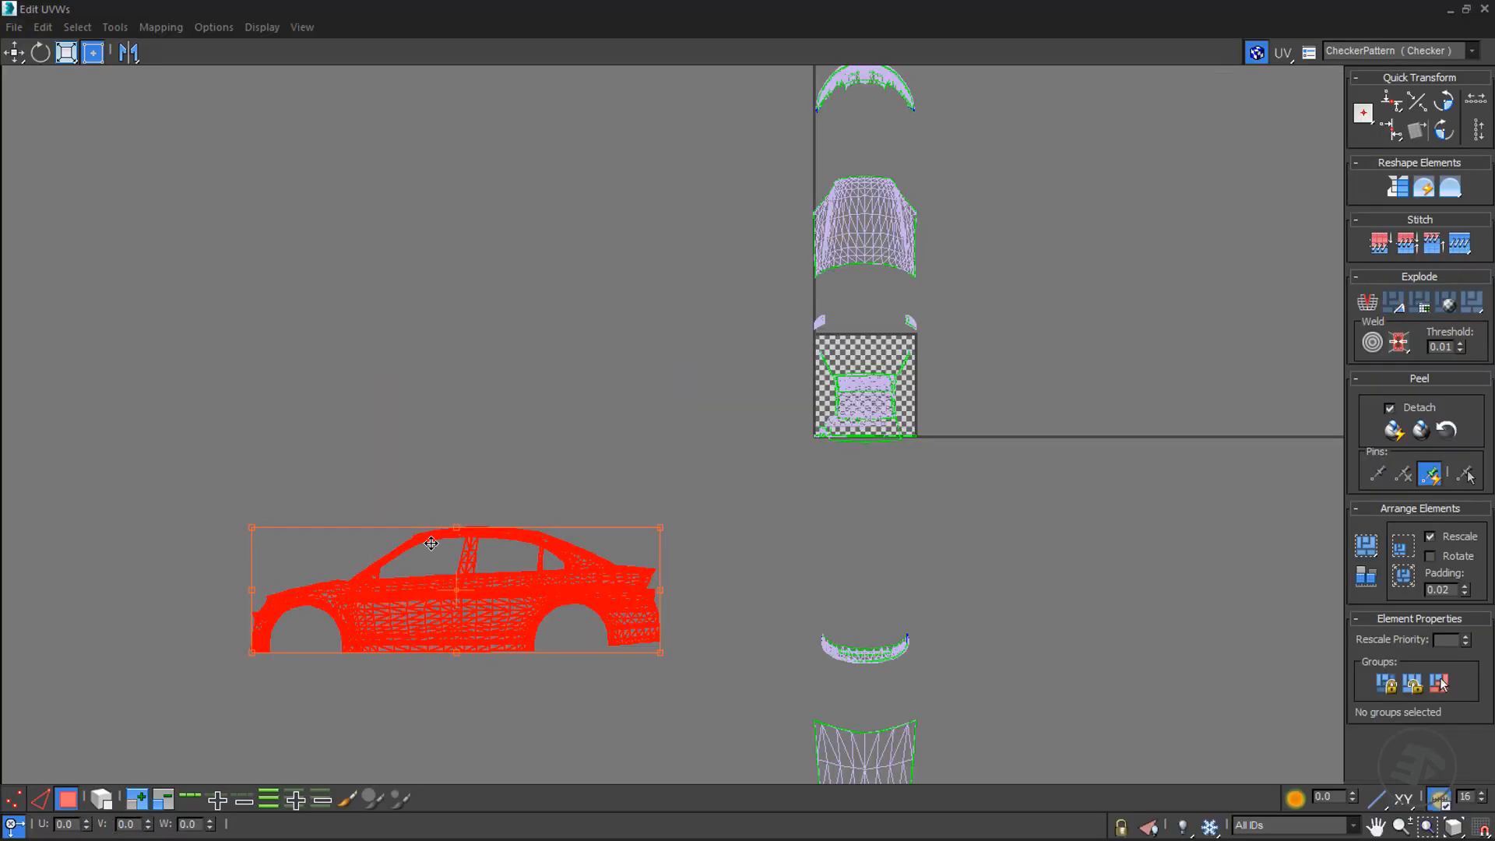
- Examine the remaining shells inside the checker tile, including the slanted pillar strips and the small pieces along its lower edge
middle_click_drag(949, 447, 904, 461)
scroll(871, 406, "up", 8)
scroll(871, 407, "up", 5)
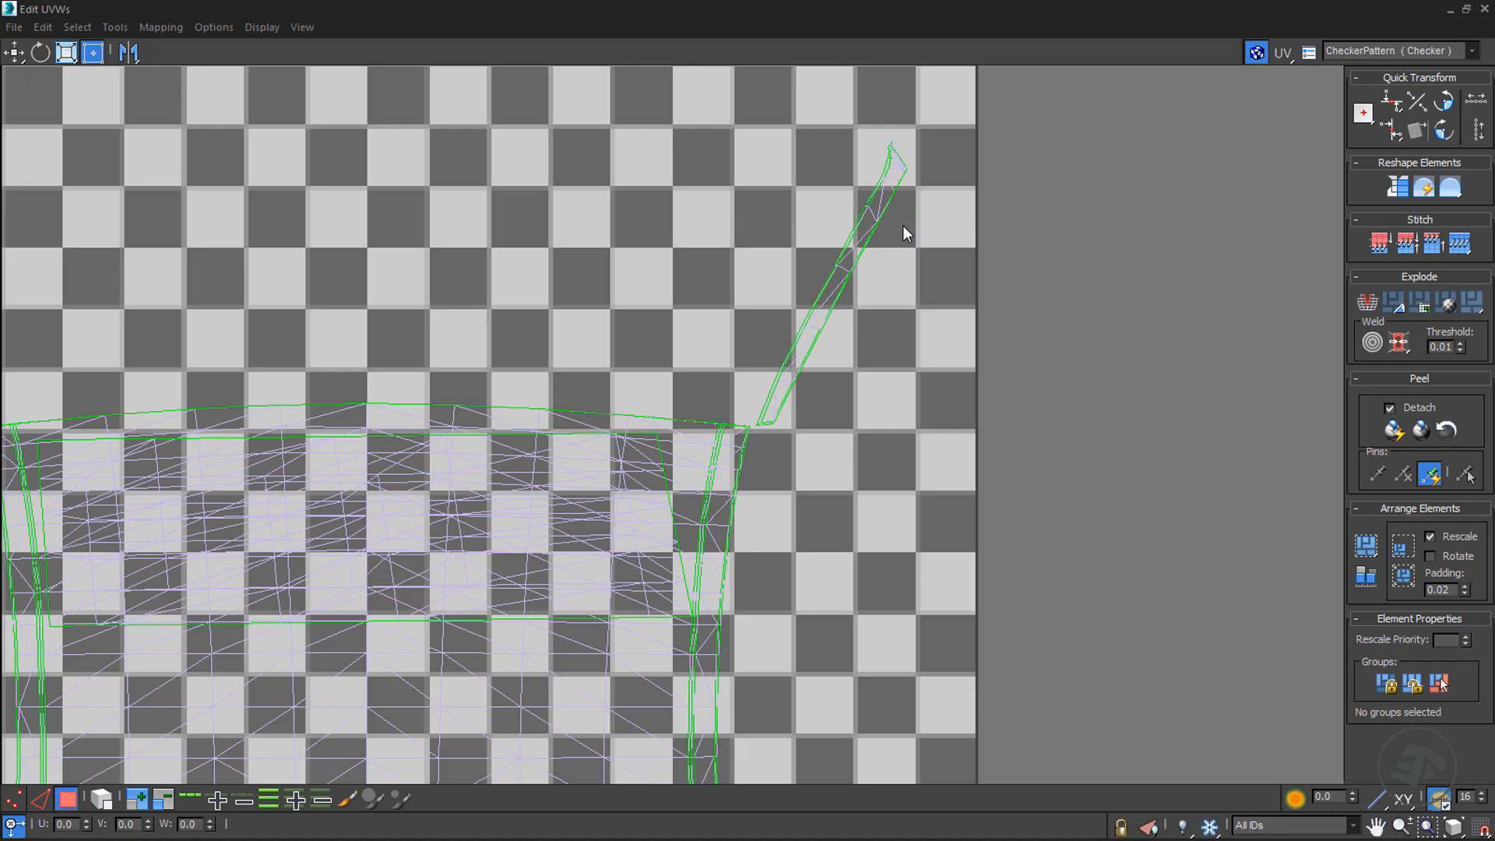
scroll(903, 226, "down", 4)
scroll(907, 193, "up", 8)
scroll(906, 193, "up", 3)
scroll(922, 184, "down", 12)
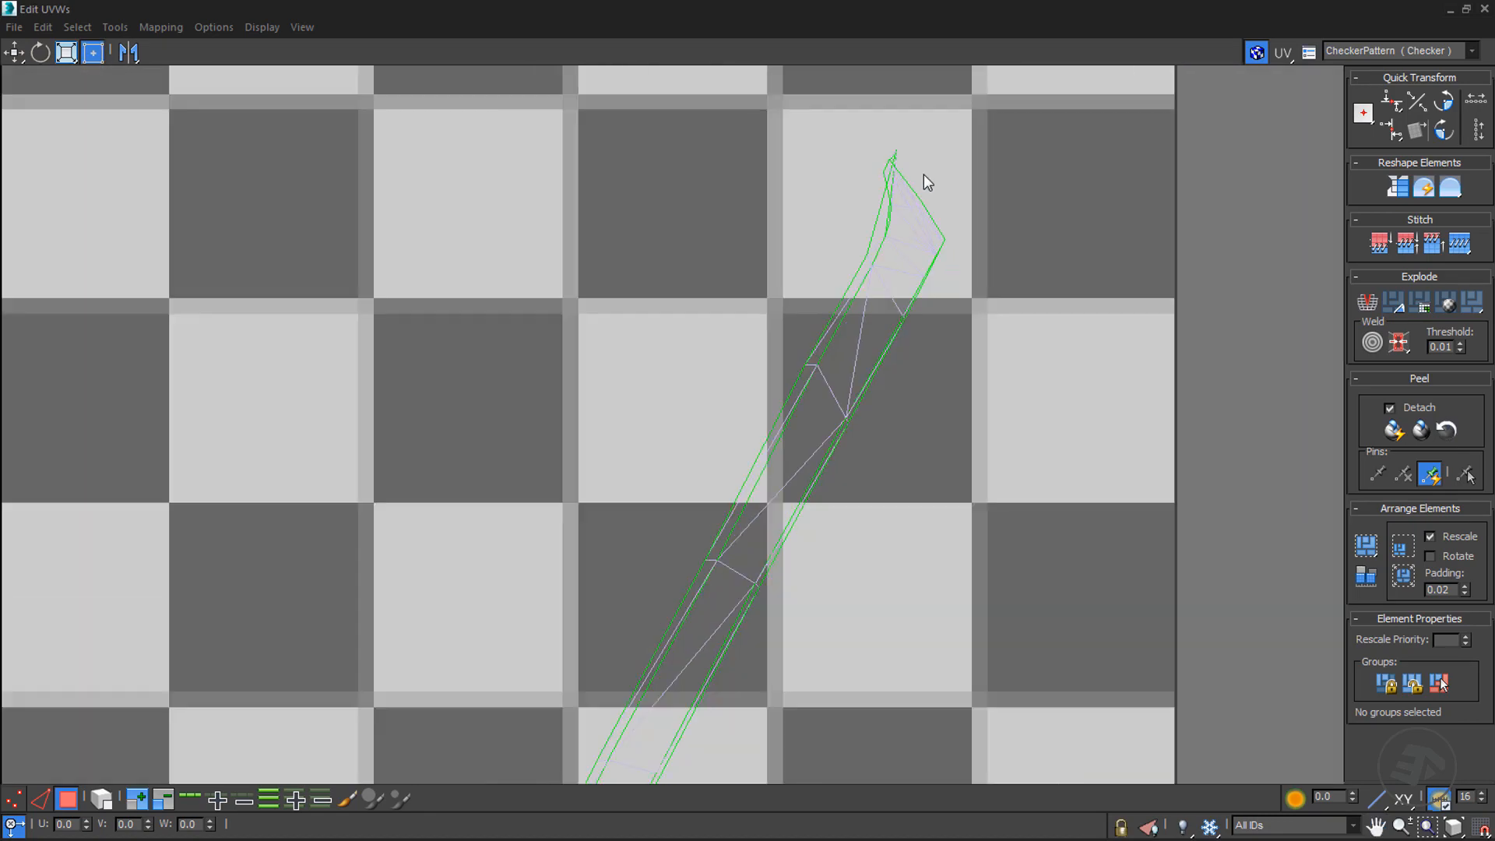
scroll(590, 218, "up", 5)
scroll(637, 425, "down", 3)
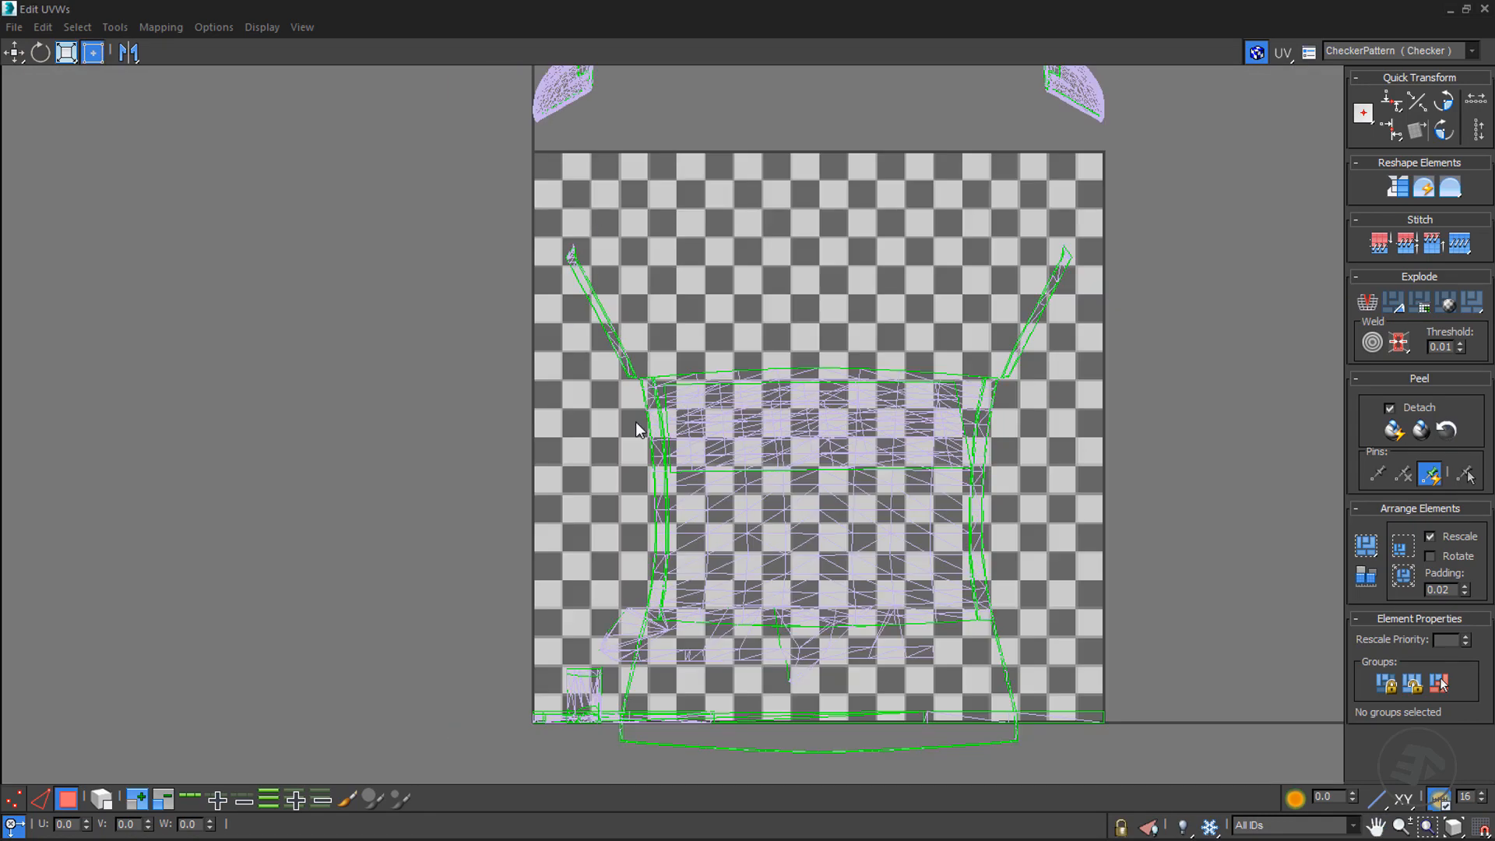
scroll(620, 596, "down", 1)
scroll(646, 592, "up", 5)
scroll(646, 592, "down", 4)
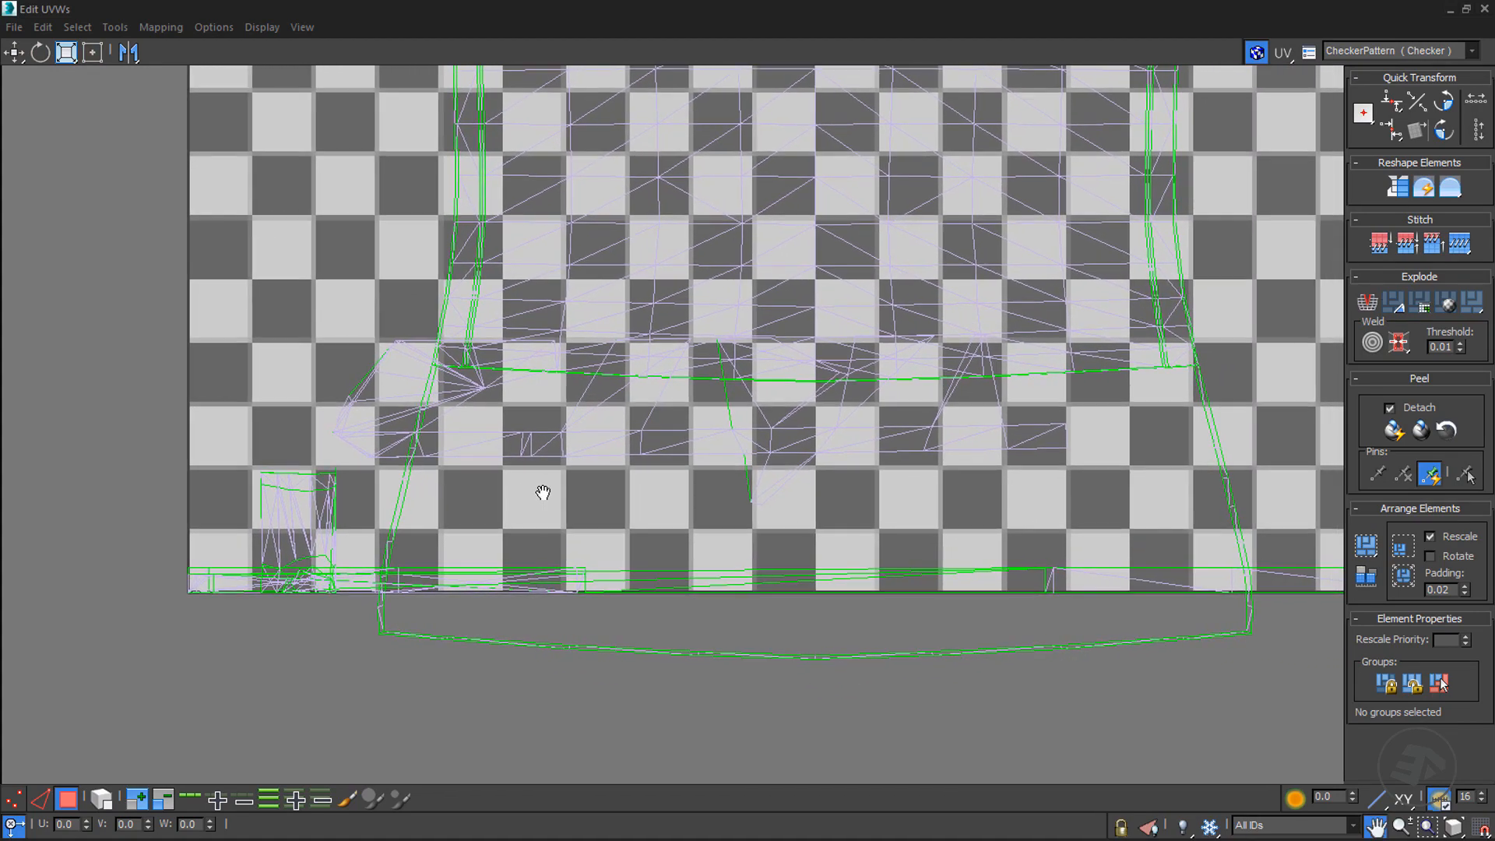
scroll(489, 490, "down", 5)
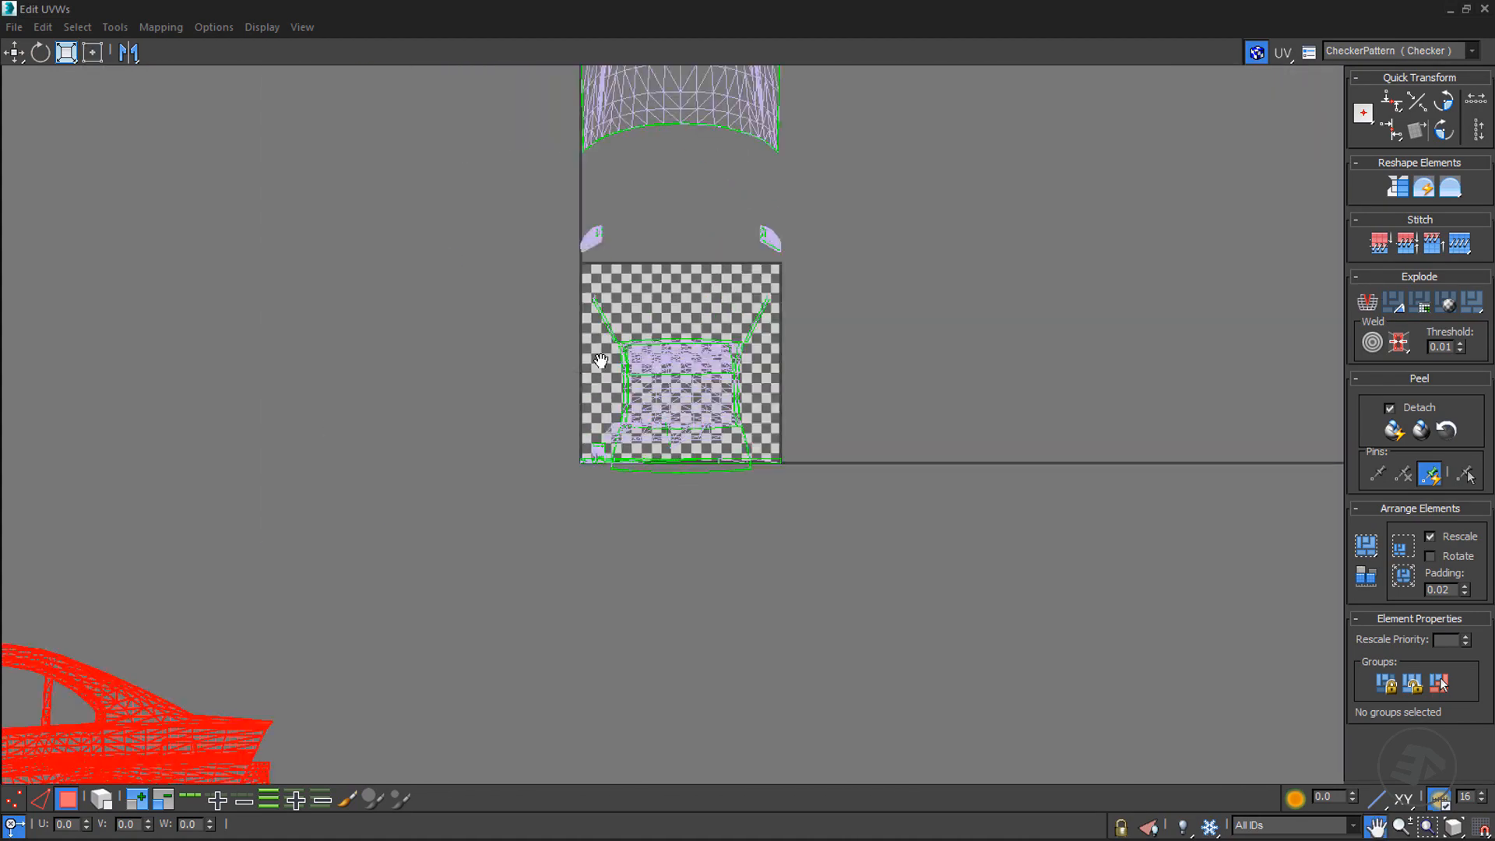
- Deselect the relocated side polygons in the UV layout
scroll(706, 310, "down", 3)
scroll(572, 350, "down", 1)
left_click(572, 351)
scroll(570, 373, "up", 6)
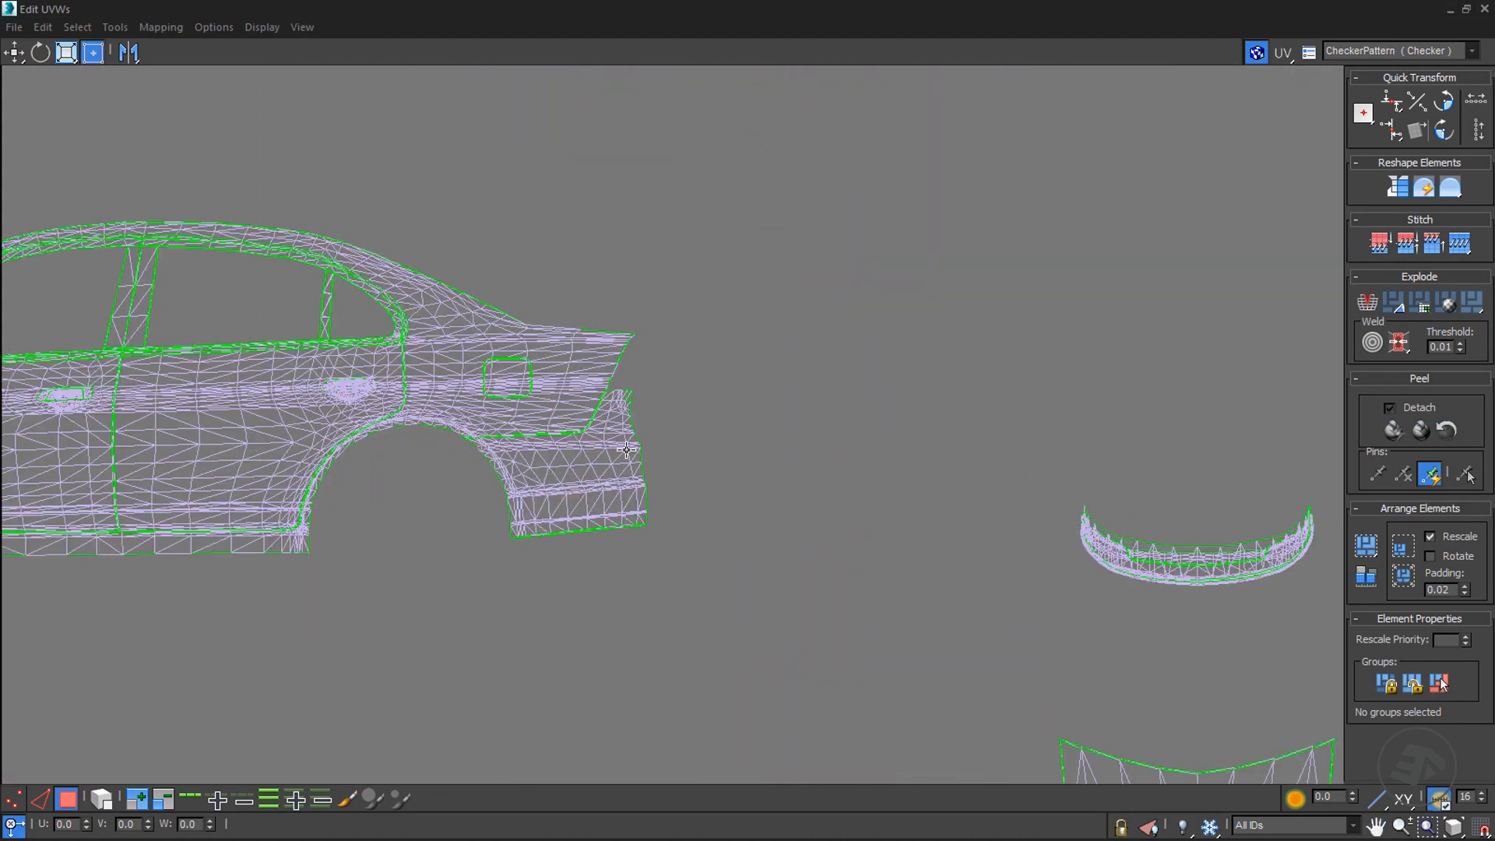
- Inspect the relocated side shell along its rear quarter, front wheel arch and doors, and its placement relative to the other shells
middle_click_drag(434, 439, 781, 557)
scroll(779, 556, "down", 3)
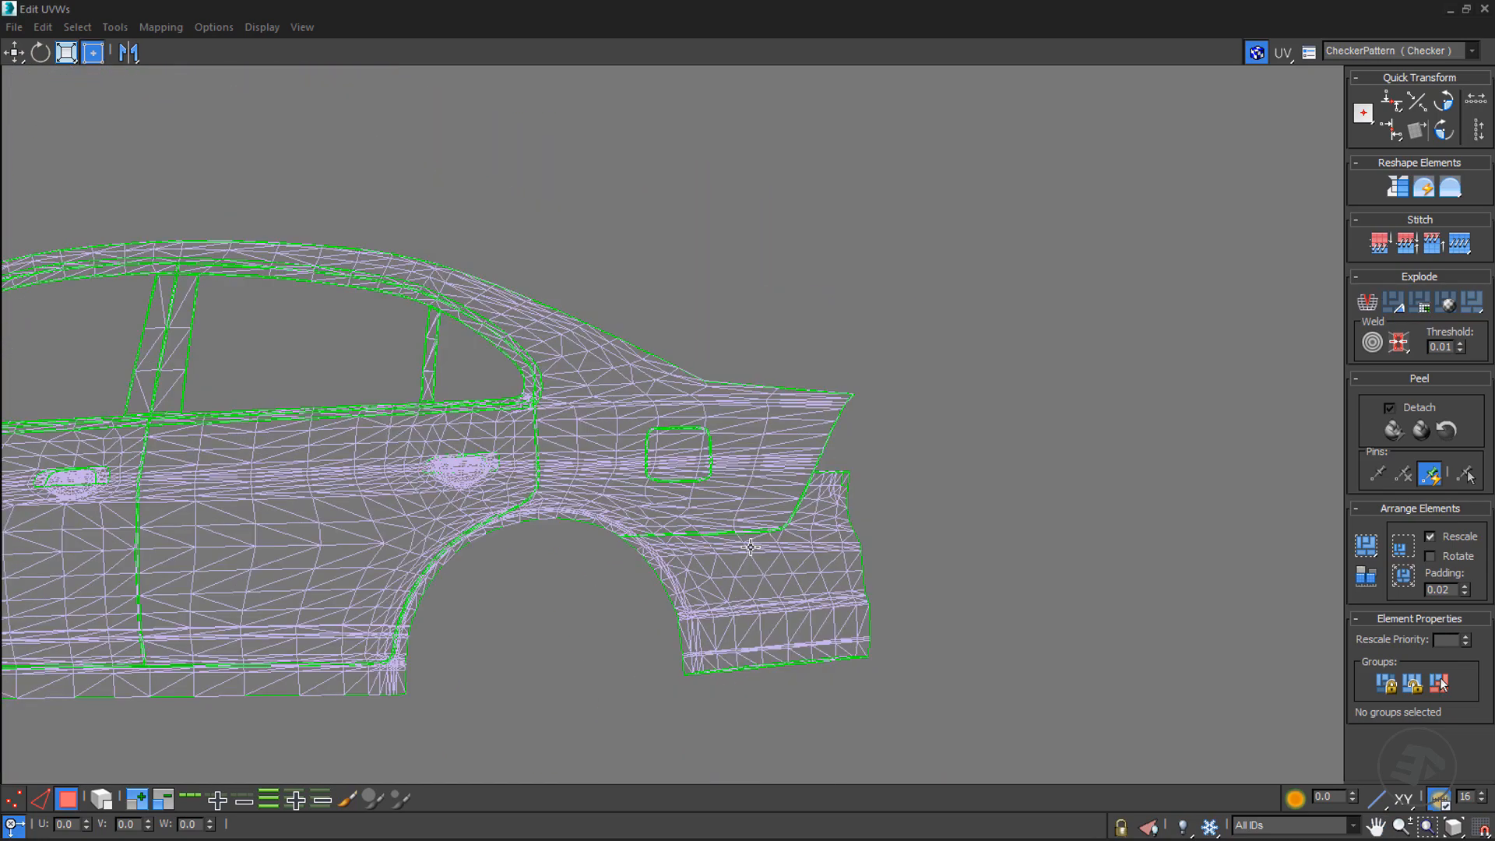
middle_click_drag(387, 457, 889, 410)
middle_click_drag(506, 465, 853, 381)
scroll(249, 566, "up", 10)
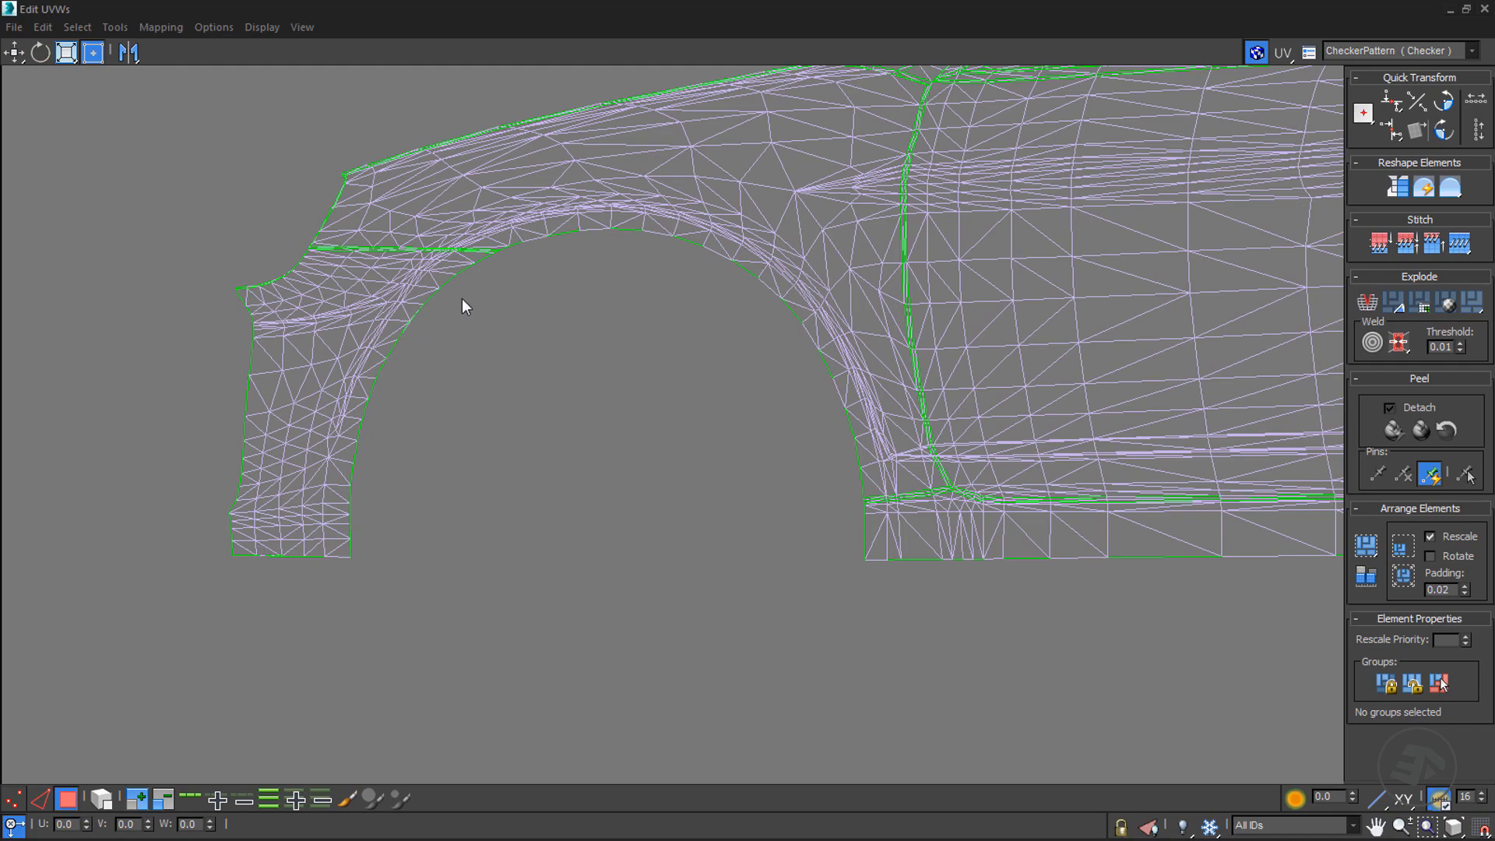
middle_click_drag(348, 174, 320, 237)
scroll(321, 235, "up", 6)
scroll(335, 230, "down", 7)
middle_click_drag(916, 269, 635, 407)
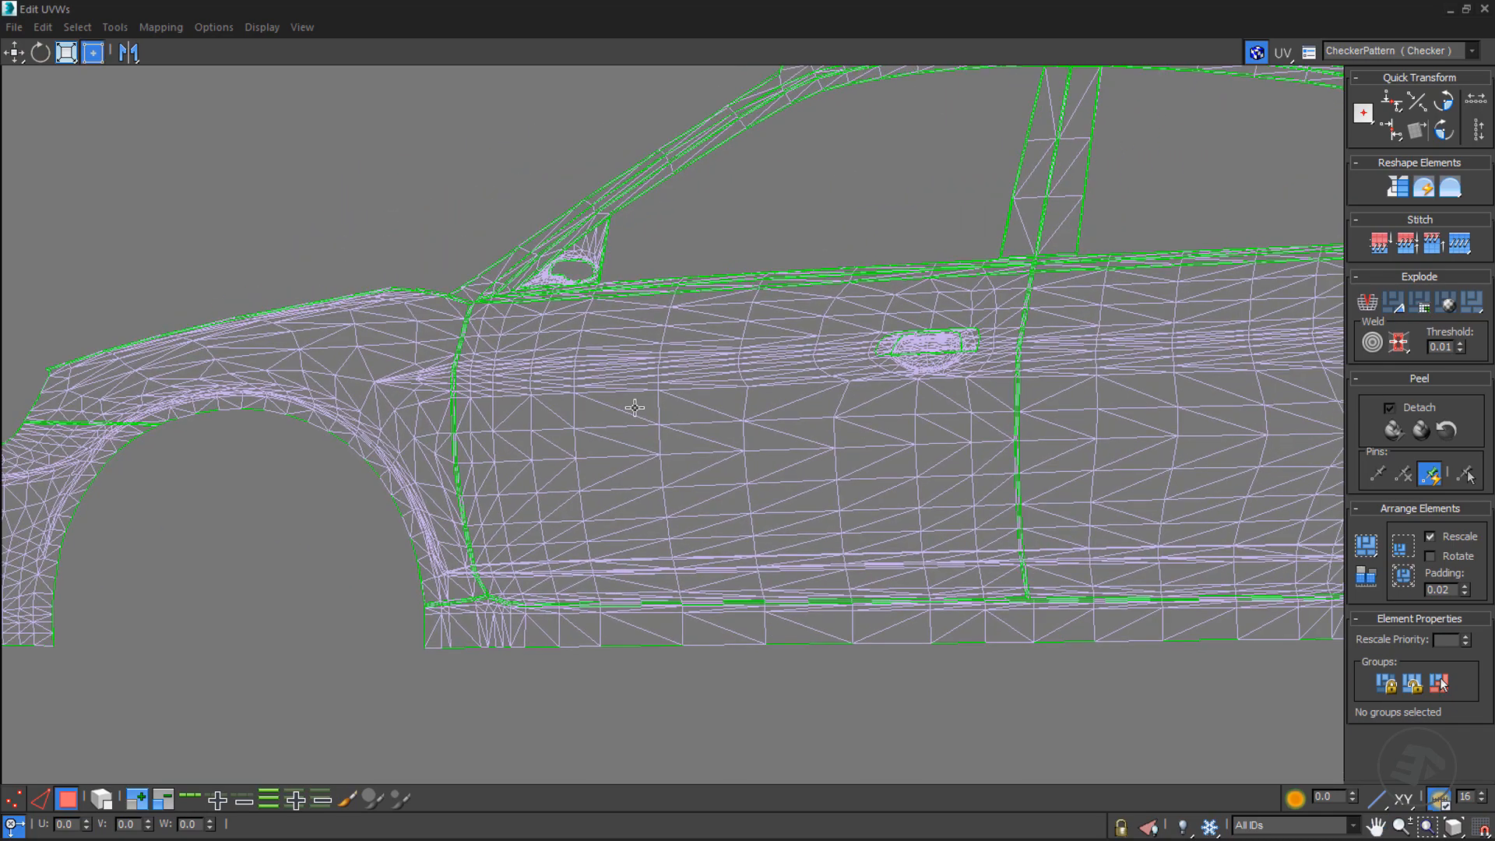
scroll(635, 407, "down", 8)
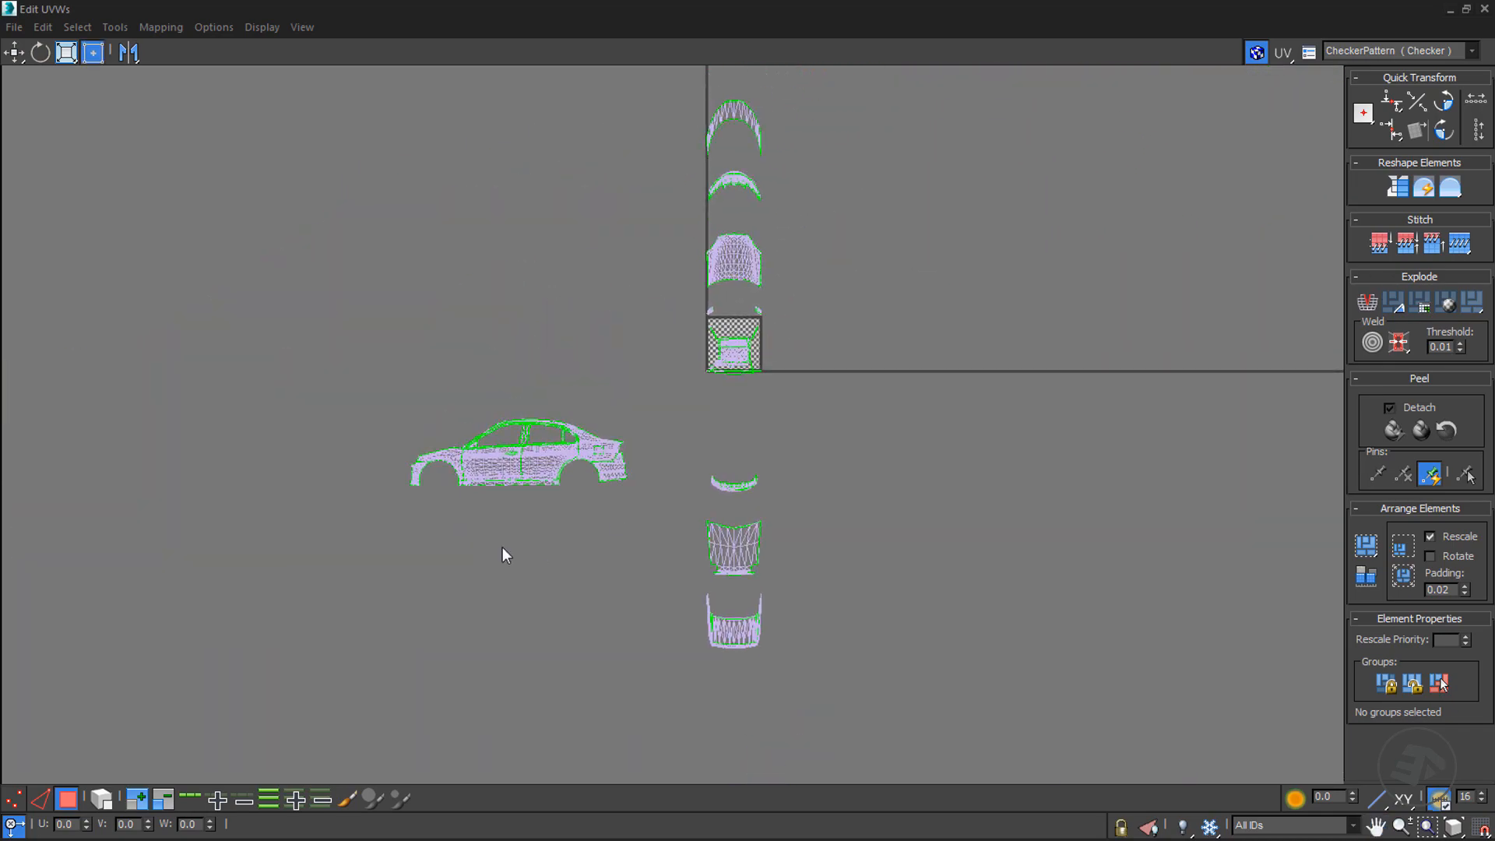
- Select the roof and pillar shells inside the checker tile by element, together with the pieces below them
middle_click_drag(751, 303, 681, 412)
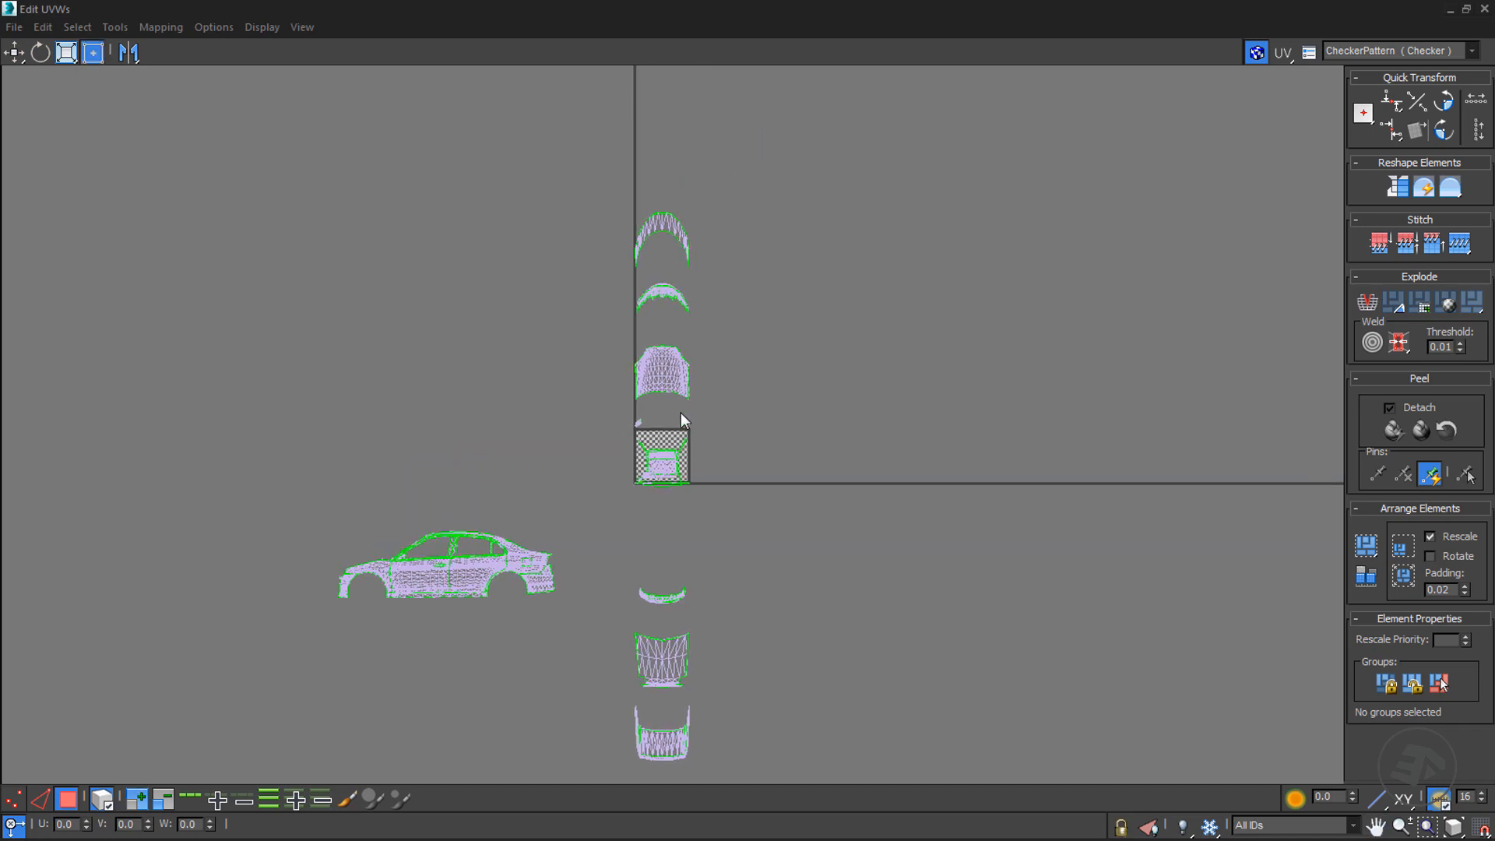
scroll(680, 413, "up", 5)
left_click_drag(762, 152, 476, 358)
left_click_drag(387, 462, 388, 463)
scroll(693, 420, "up", 5)
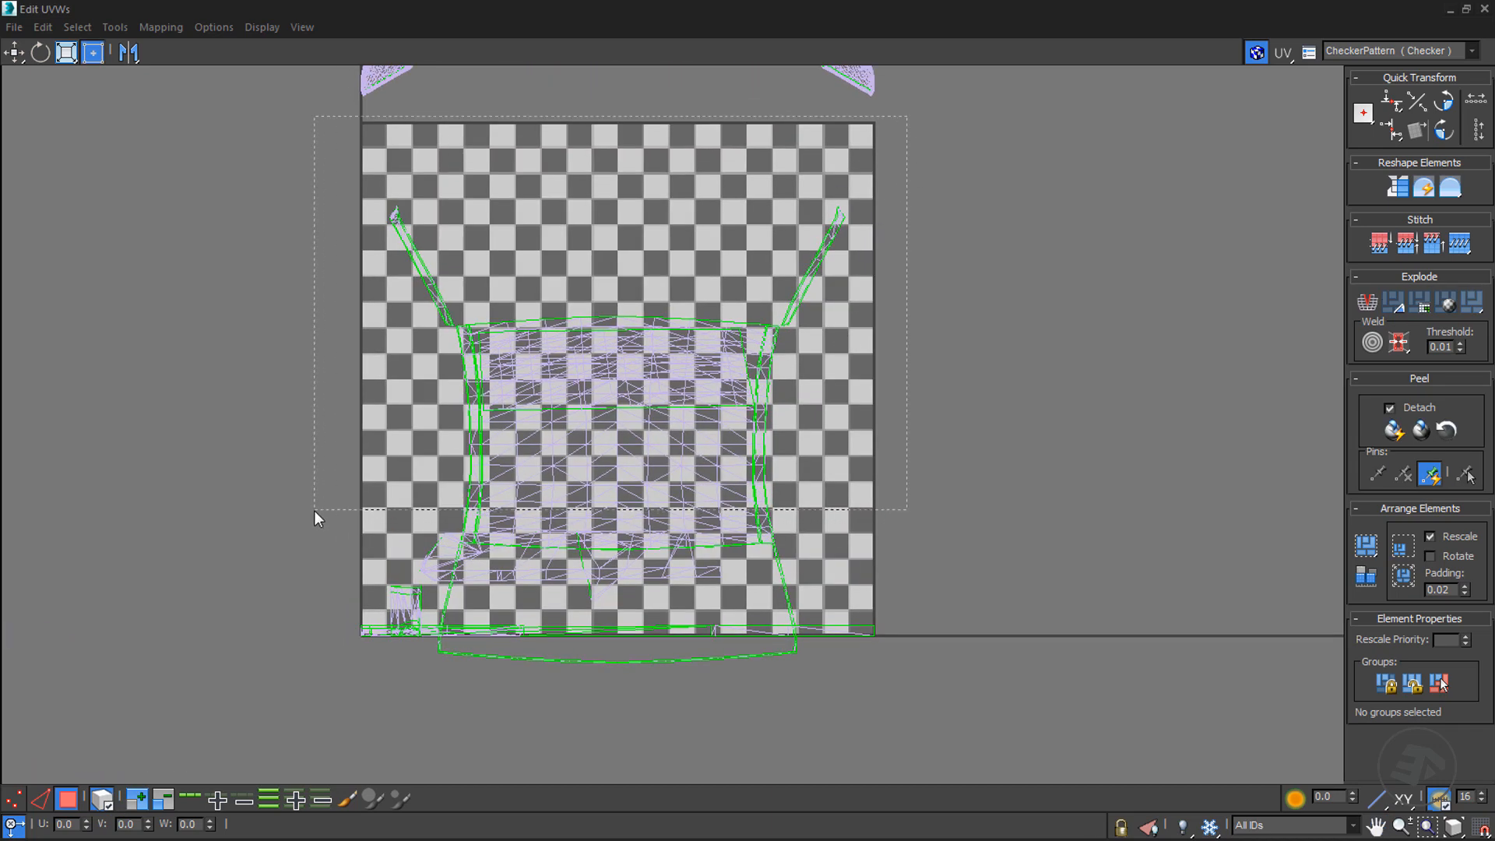
left_click_drag(315, 511, 327, 652)
- Deselect the small block and the slanted bracket-like pieces near the lower edge of the checker tile
scroll(418, 638, "up", 4)
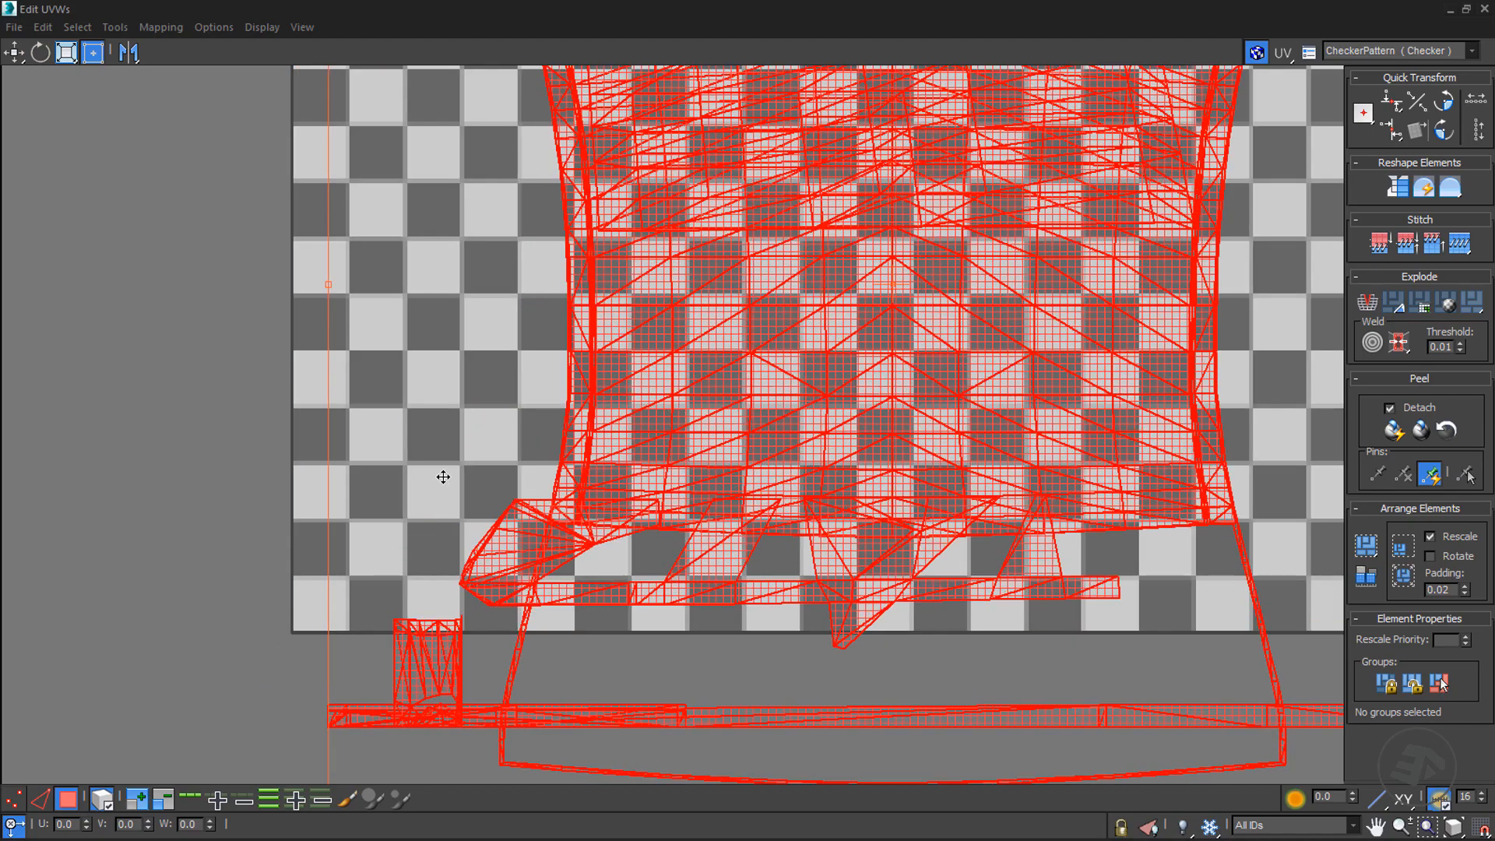
left_click_drag(443, 476, 433, 442)
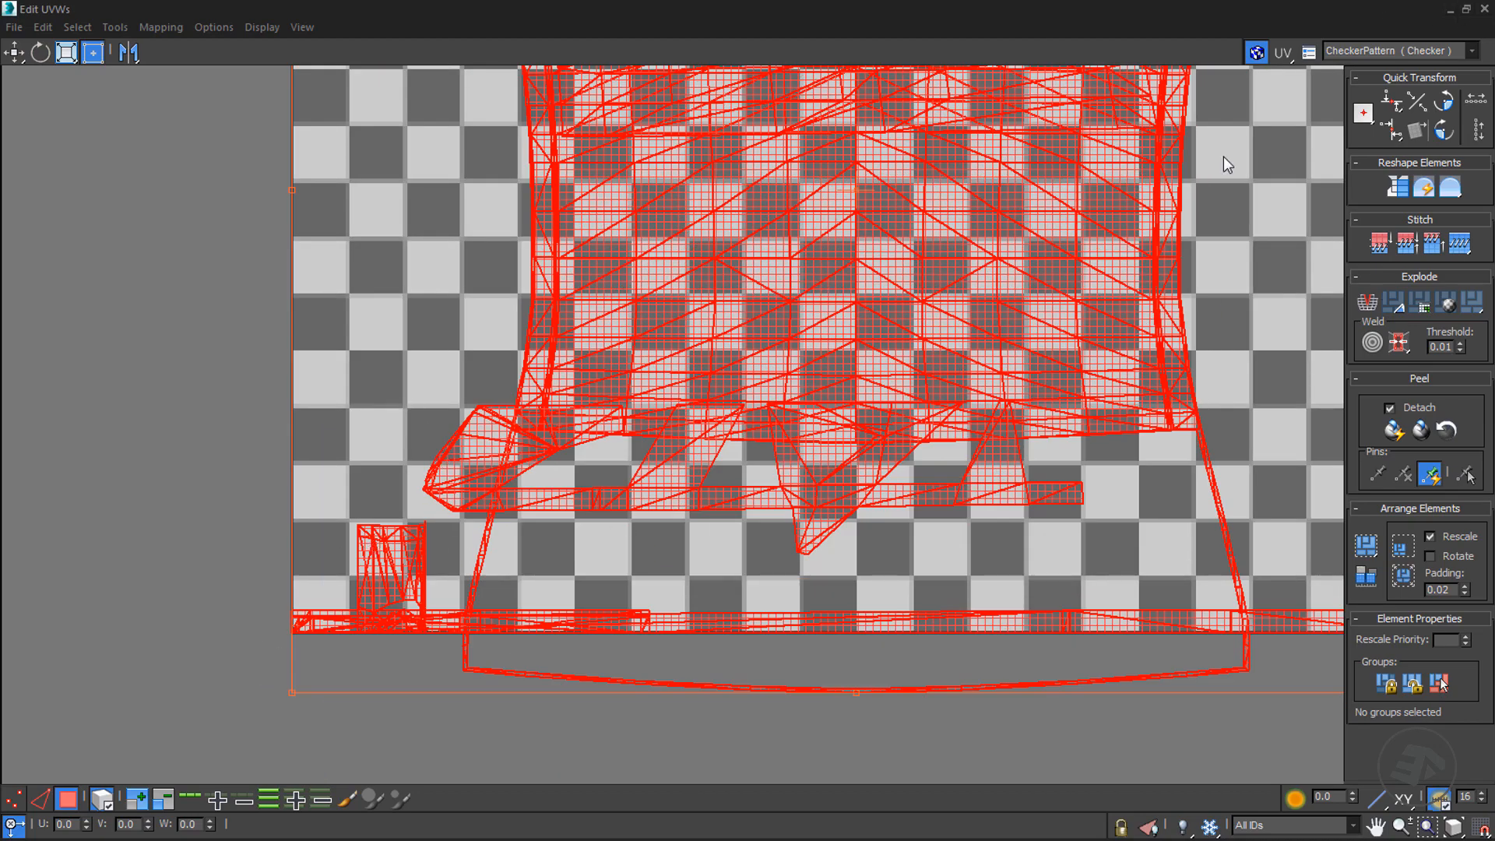
left_click_drag(184, 533, 434, 617, "alt")
left_click(14, 52)
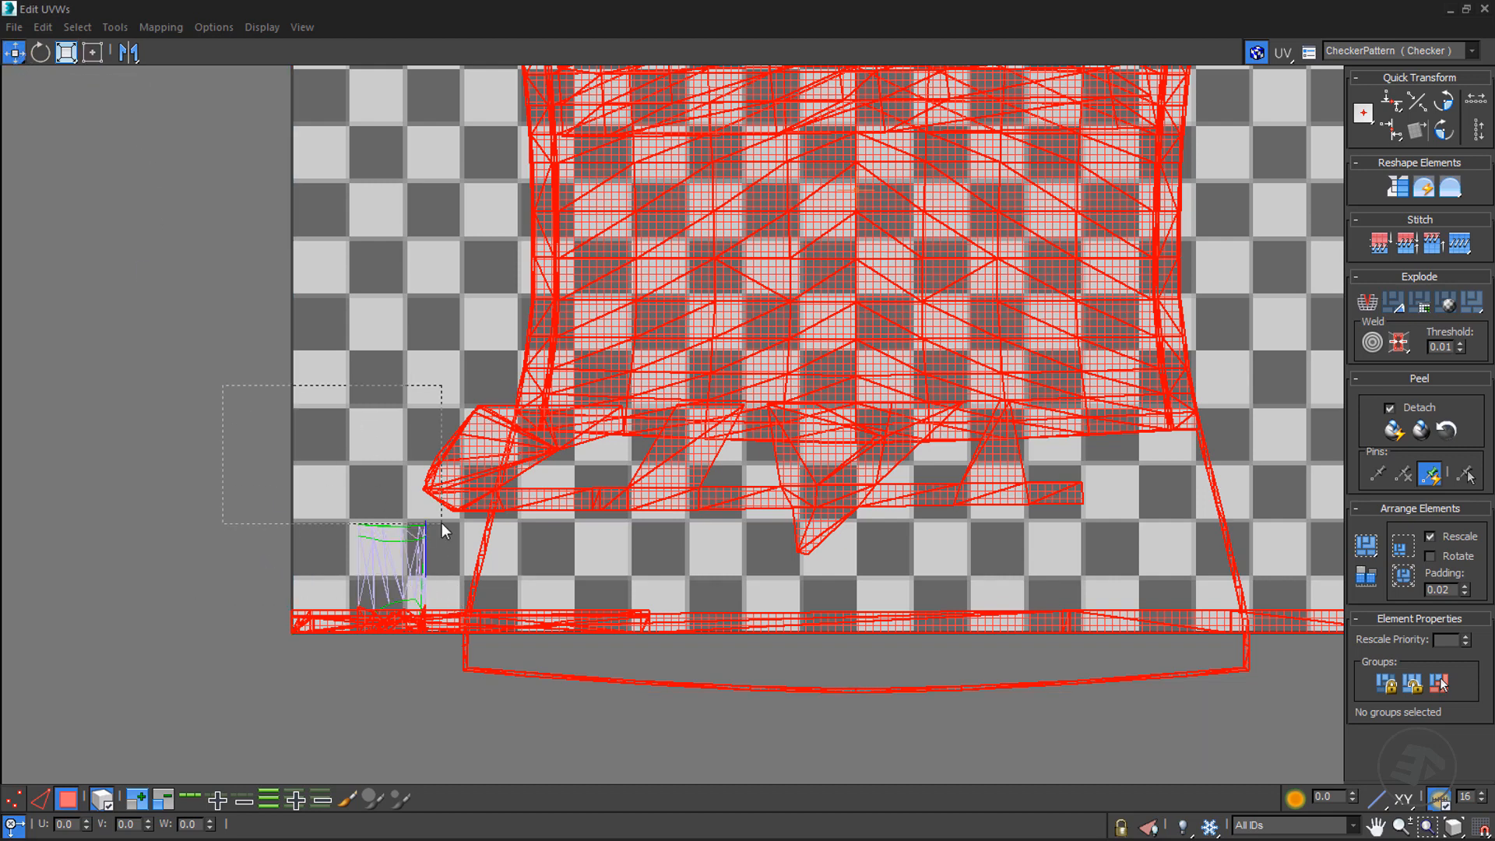
left_click_drag(441, 523, 437, 522, "ctrl")
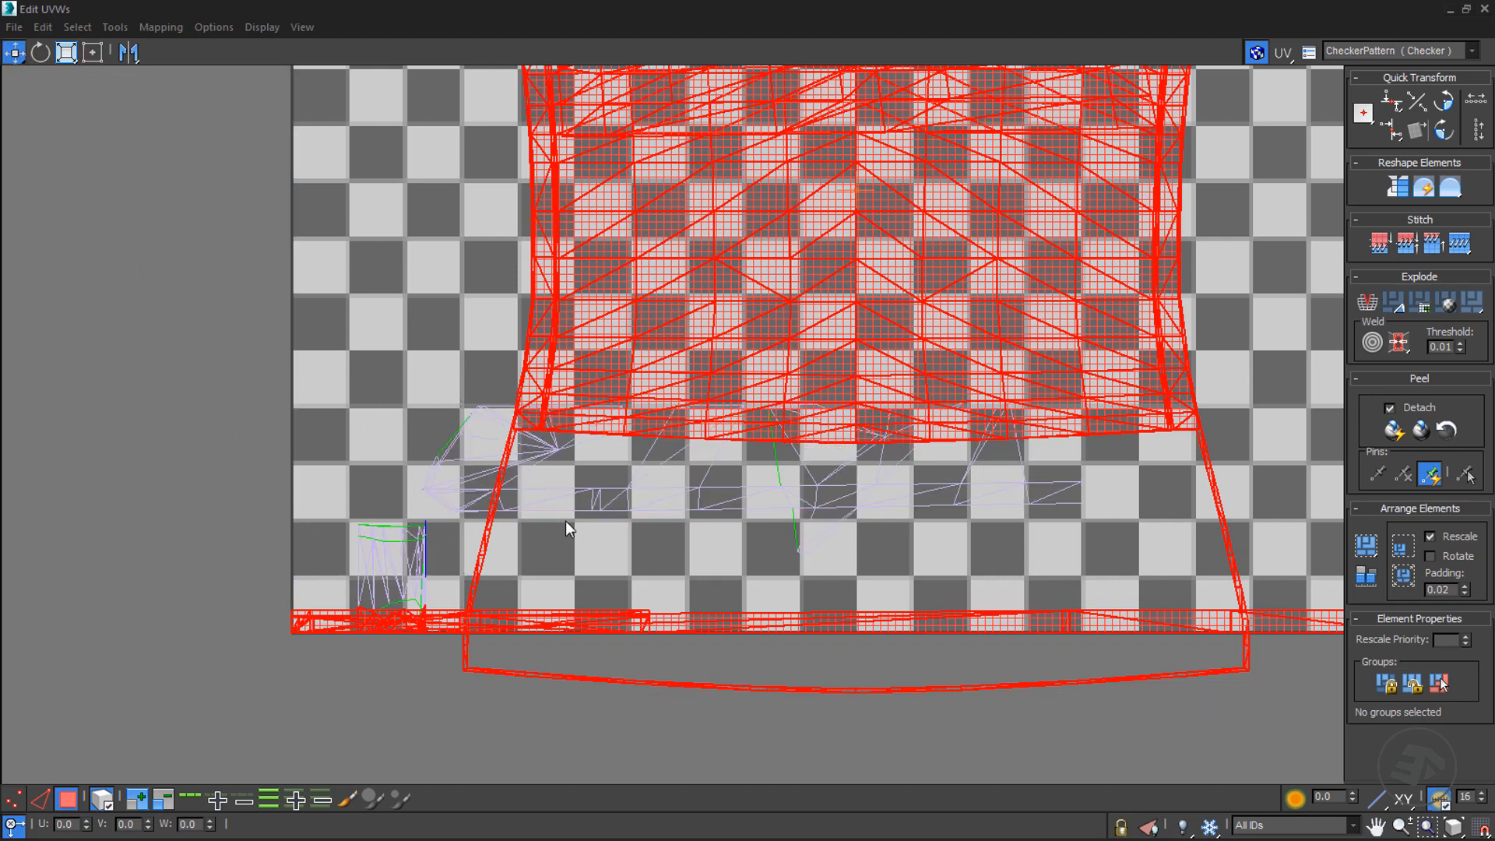
- Inspect the car model's front, side and rear with its lettering in the perspective view to identify the remaining parts
left_click(1465, 9)
scroll(1012, 405, "down", 5)
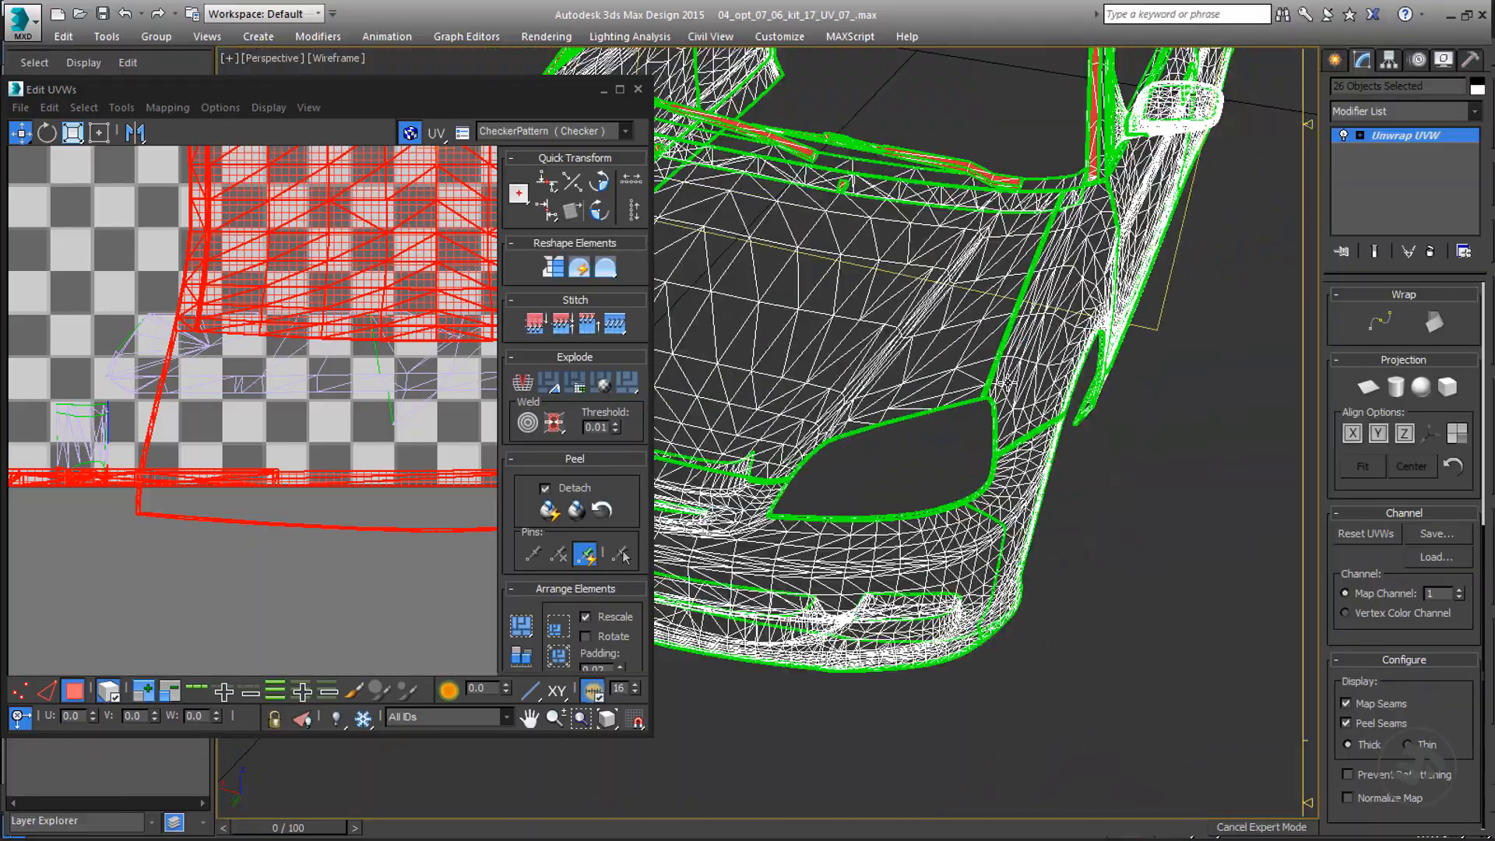
middle_click_drag(1003, 444, 826, 389, "alt")
scroll(864, 482, "up", 5)
middle_click_drag(879, 576, 894, 621, "alt")
middle_click_drag(866, 515, 1004, 406)
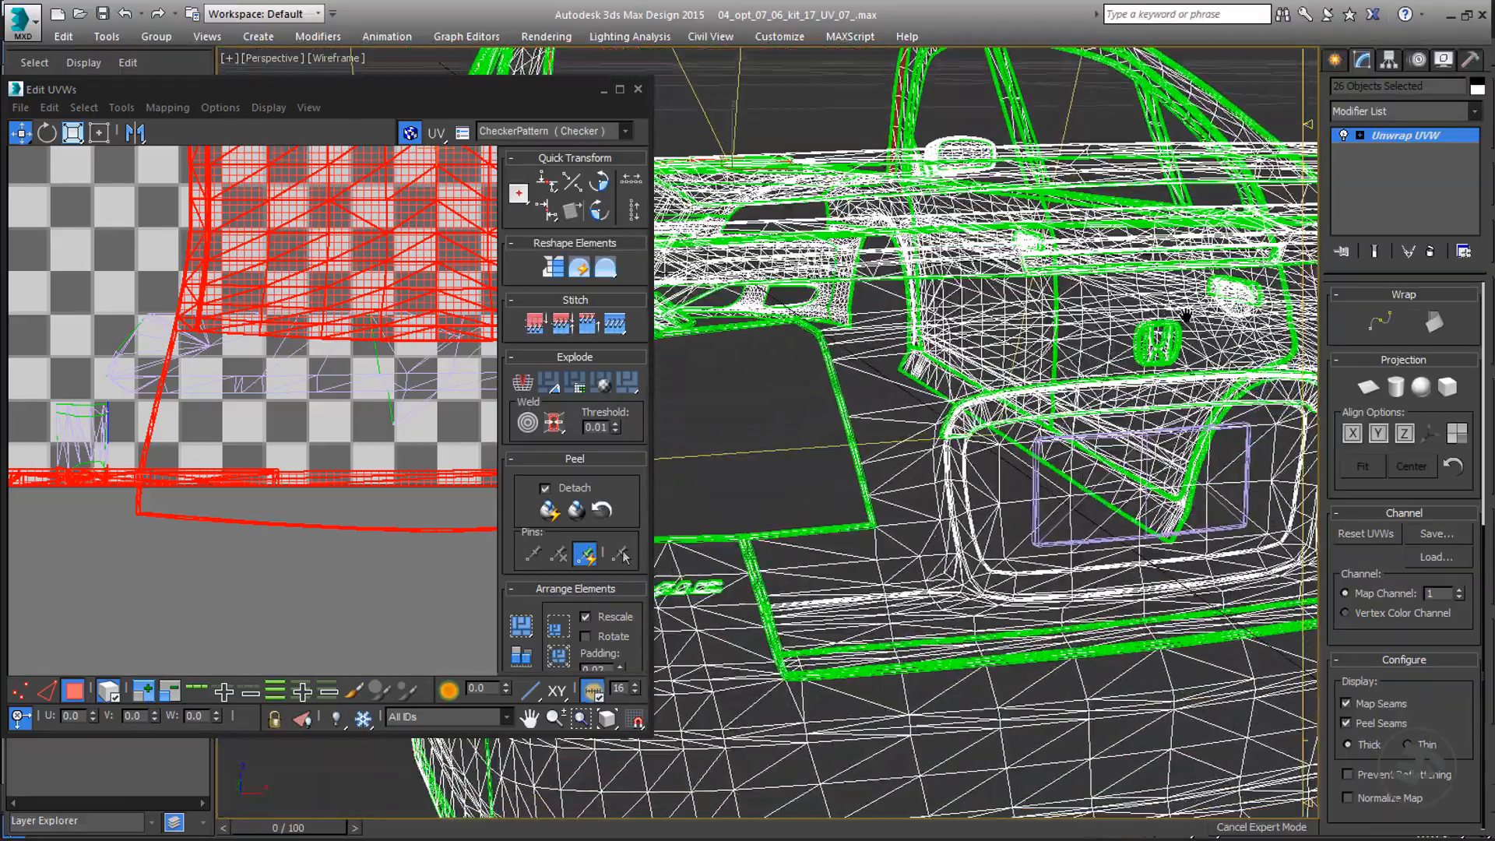
scroll(1004, 406, "down", 2)
scroll(769, 535, "up", 4)
scroll(770, 536, "down", 1)
middle_click_drag(255, 566, 167, 541)
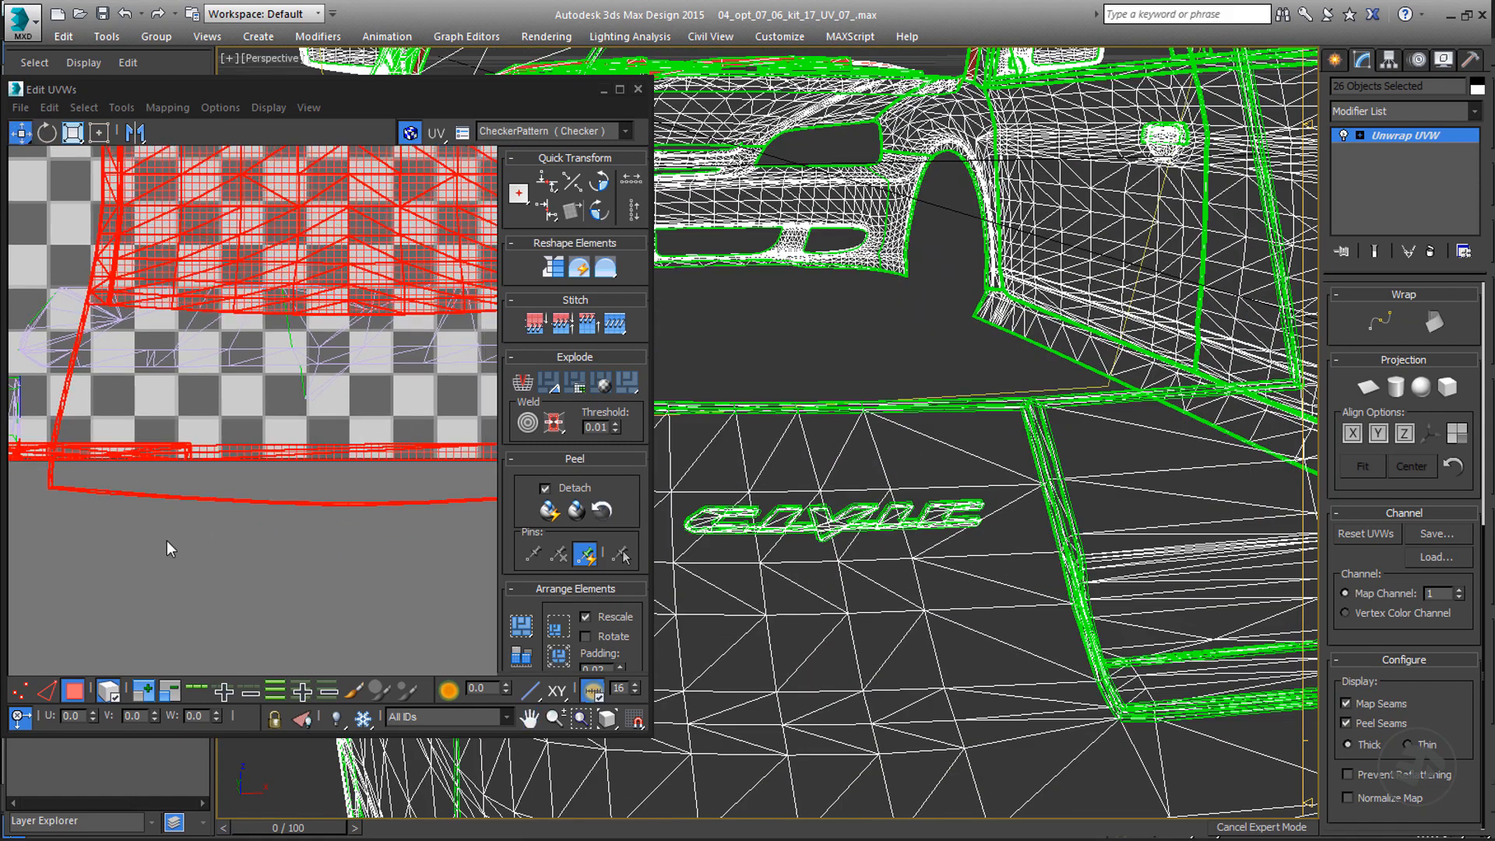
- Add the hood shell above the checker tile to the selection
scroll(177, 537, "down", 5)
middle_click_drag(357, 294, 398, 506)
left_click_drag(411, 176, 55, 436)
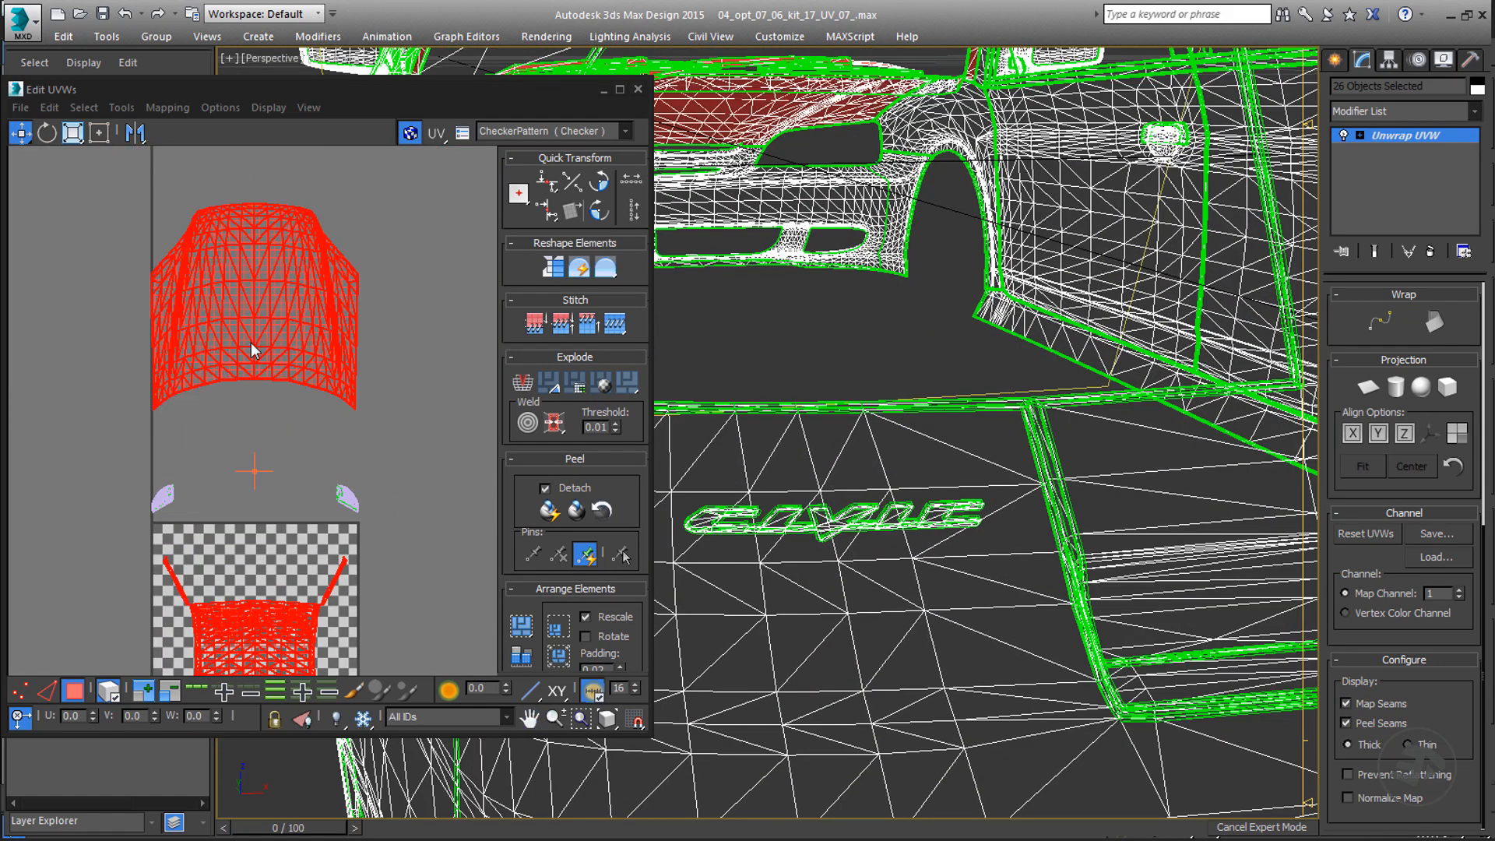
middle_click_drag(306, 278, 313, 497)
scroll(313, 496, "down", 2)
middle_click_drag(408, 343, 374, 476)
- Add the rear spoiler's polygons to the selection on the car model
middle_click_drag(872, 366, 987, 351)
scroll(1038, 422, "down", 5)
left_click_drag(1464, 312, 1398, 744)
left_click_drag(1255, 254, 1168, 323)
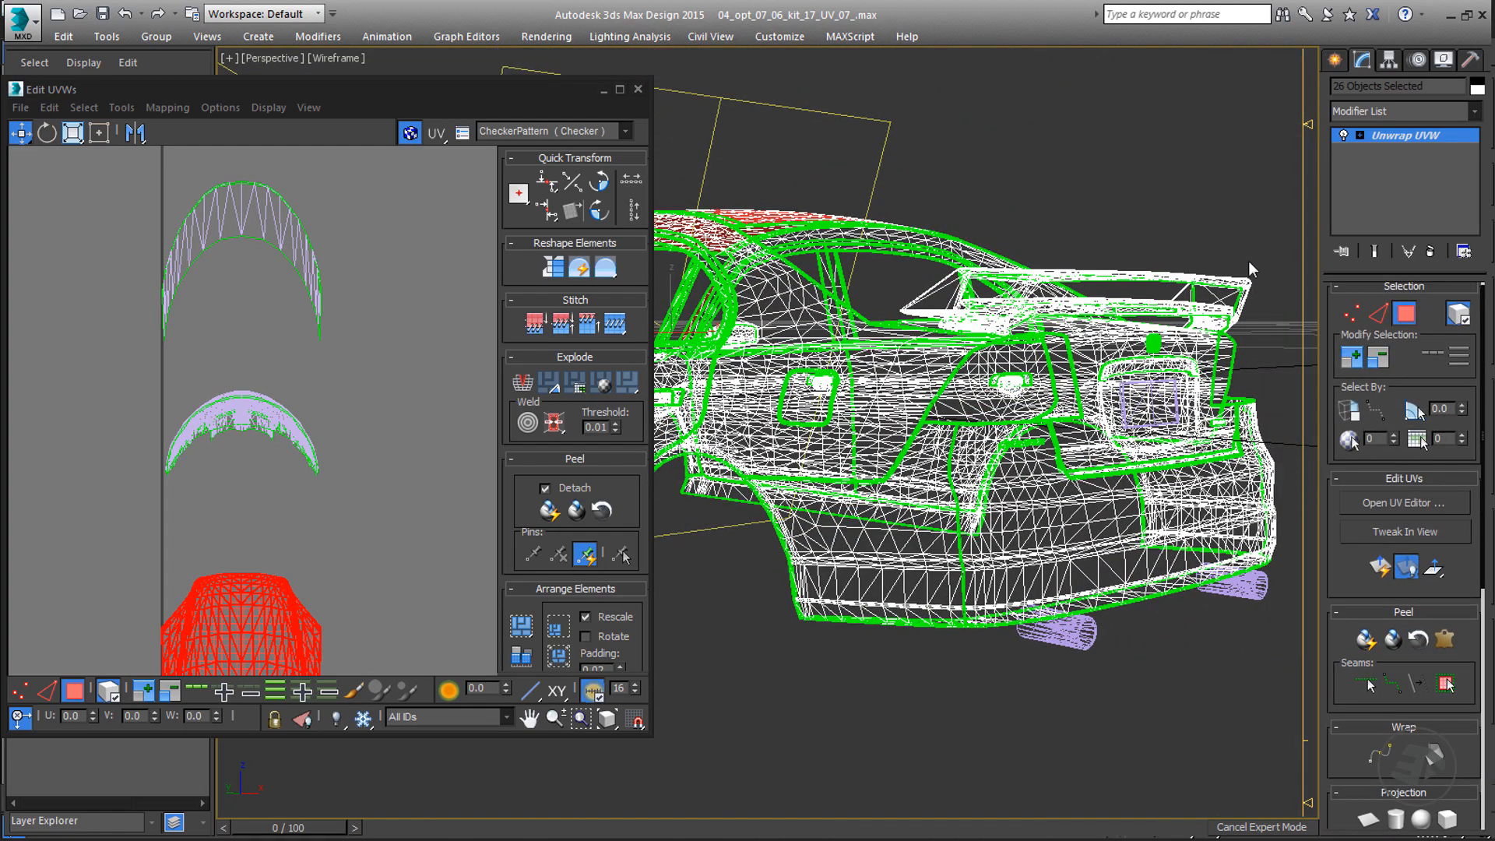
left_click_drag(1249, 263, 1166, 323, "ctrl")
- Add the separate upward-facing shells far below the checker tile to the UV selection
middle_click_drag(280, 367, 289, 203)
scroll(296, 522, "down", 2)
middle_click_drag(296, 522, 304, 183)
middle_click_drag(312, 514, 311, 290)
left_click_drag(380, 330, 165, 459, "ctrl")
middle_click_drag(302, 467, 301, 251)
left_click_drag(367, 397, 188, 558, "ctrl")
- Add the trunk lid under the spoiler to the selection on the car model
middle_click_drag(324, 297, 354, 448)
middle_click_drag(880, 312, 951, 484, "alt")
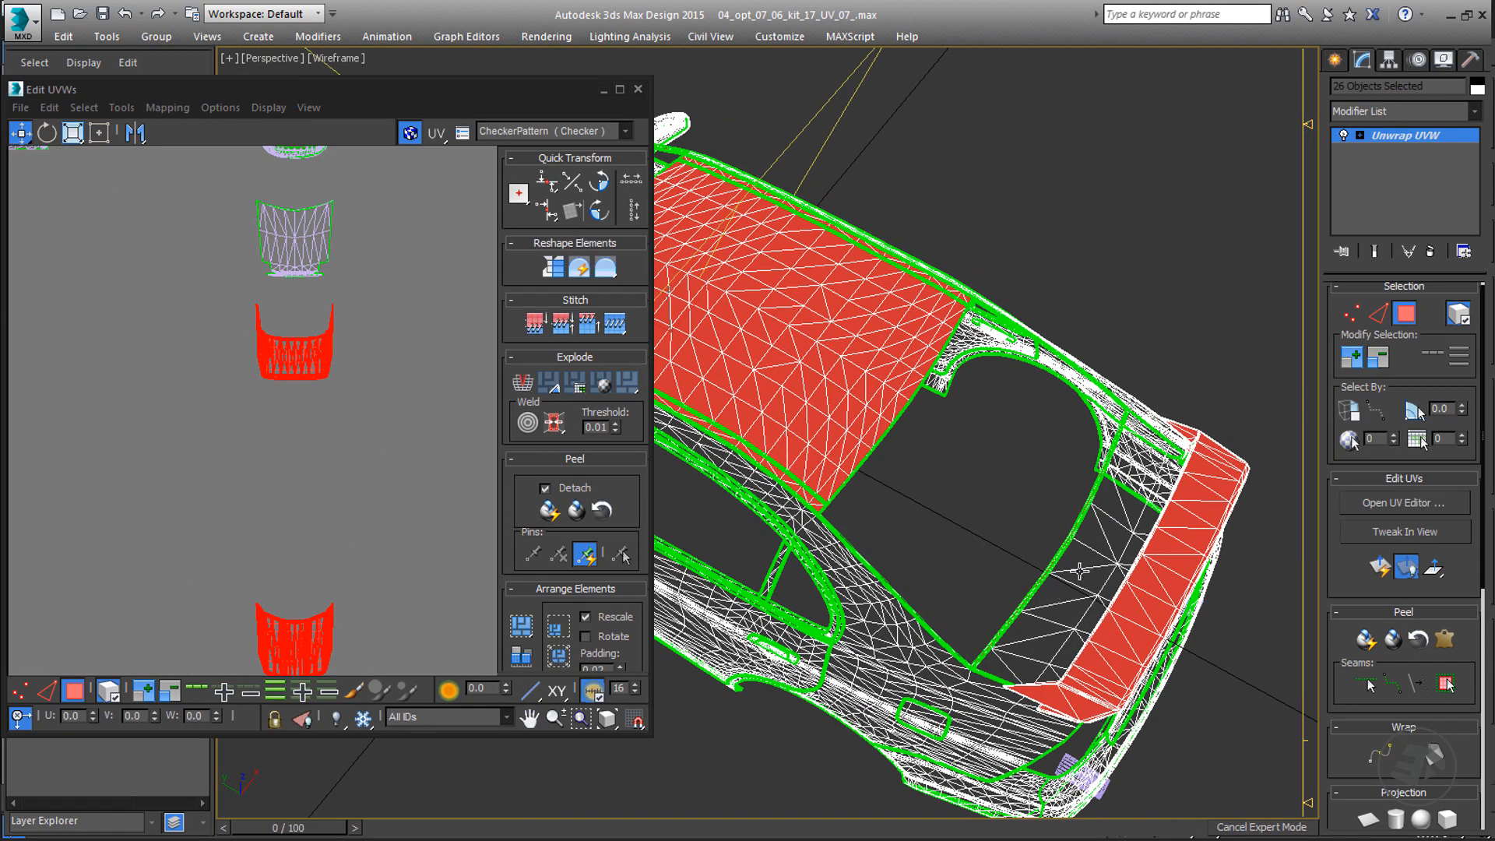
left_click(1067, 578, "ctrl")
middle_click_drag(1065, 589, 1090, 569, "alt")
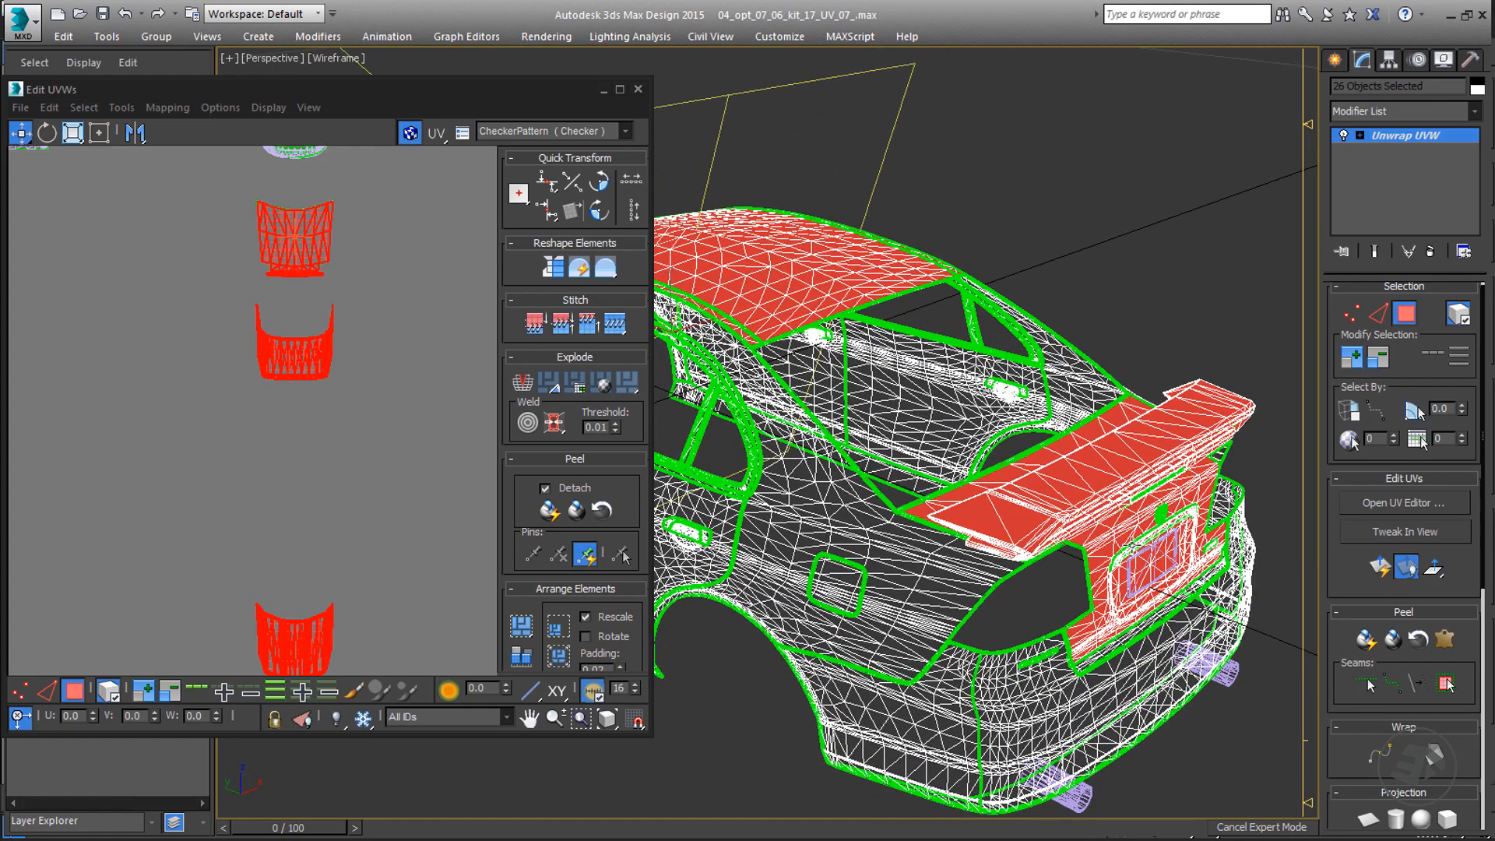
middle_click_drag(966, 498, 961, 587, "alt")
left_click_drag(961, 587, 1009, 658, "ctrl")
- Check the selected upper body parts from above and add the trim behind the hood to the selection
middle_click_drag(985, 623, 941, 545)
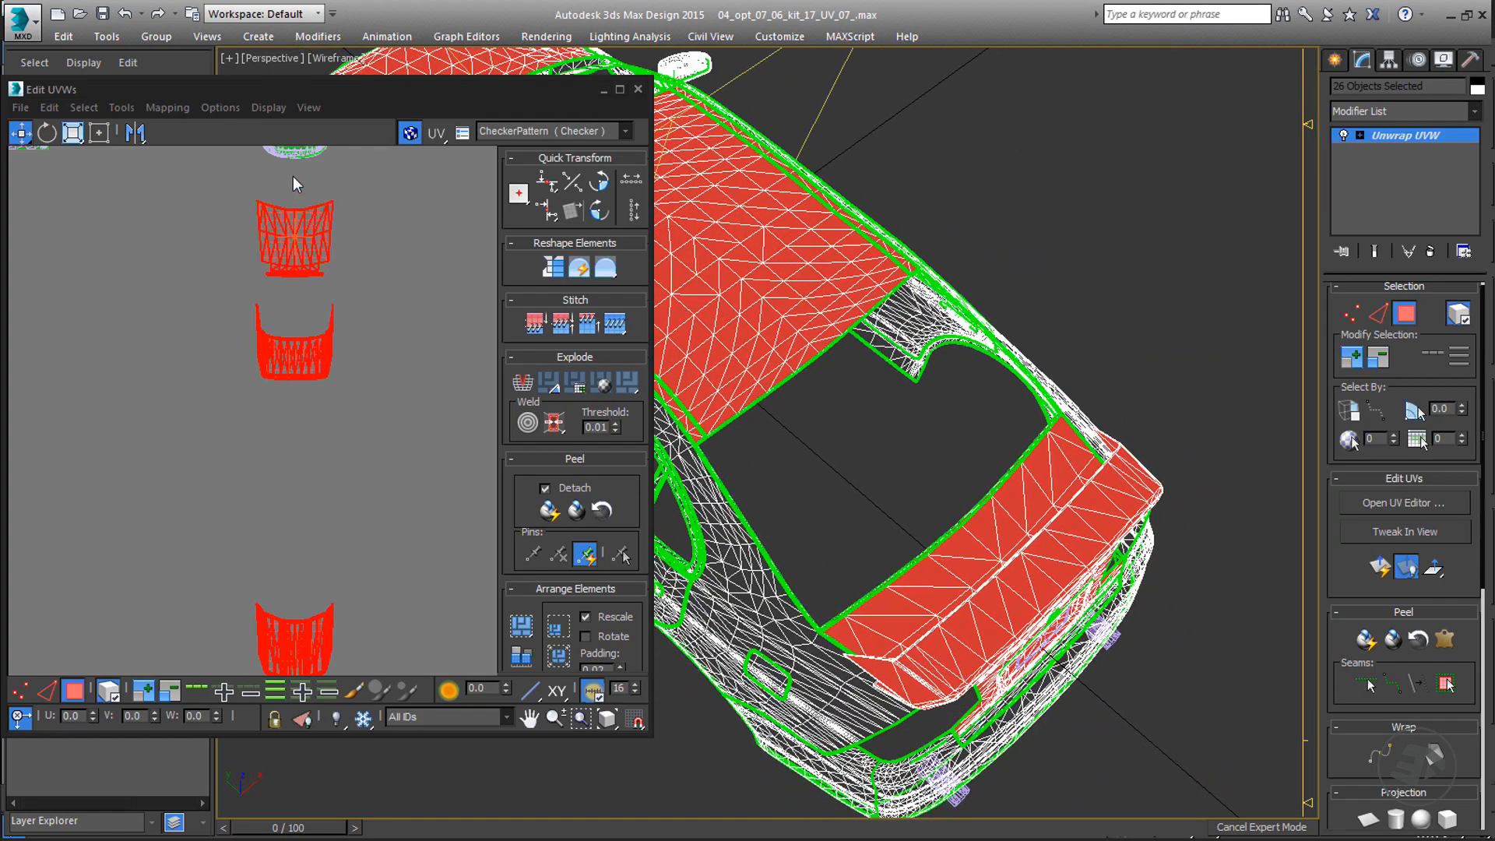
middle_click_drag(1072, 532, 1067, 497, "alt")
scroll(1068, 497, "down", 5)
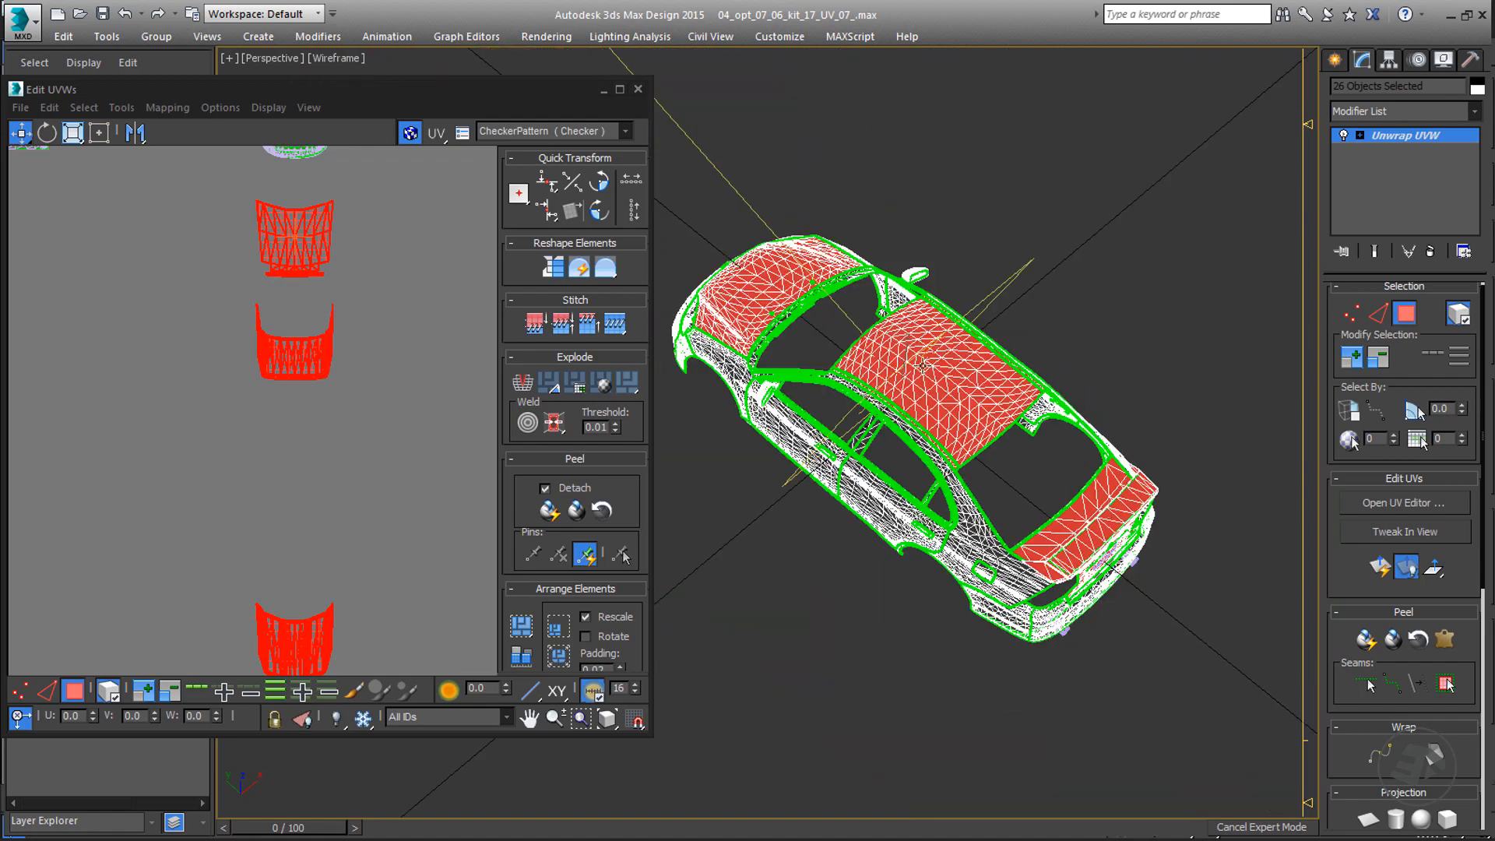
scroll(884, 405, "up", 7)
left_click(800, 483, "ctrl")
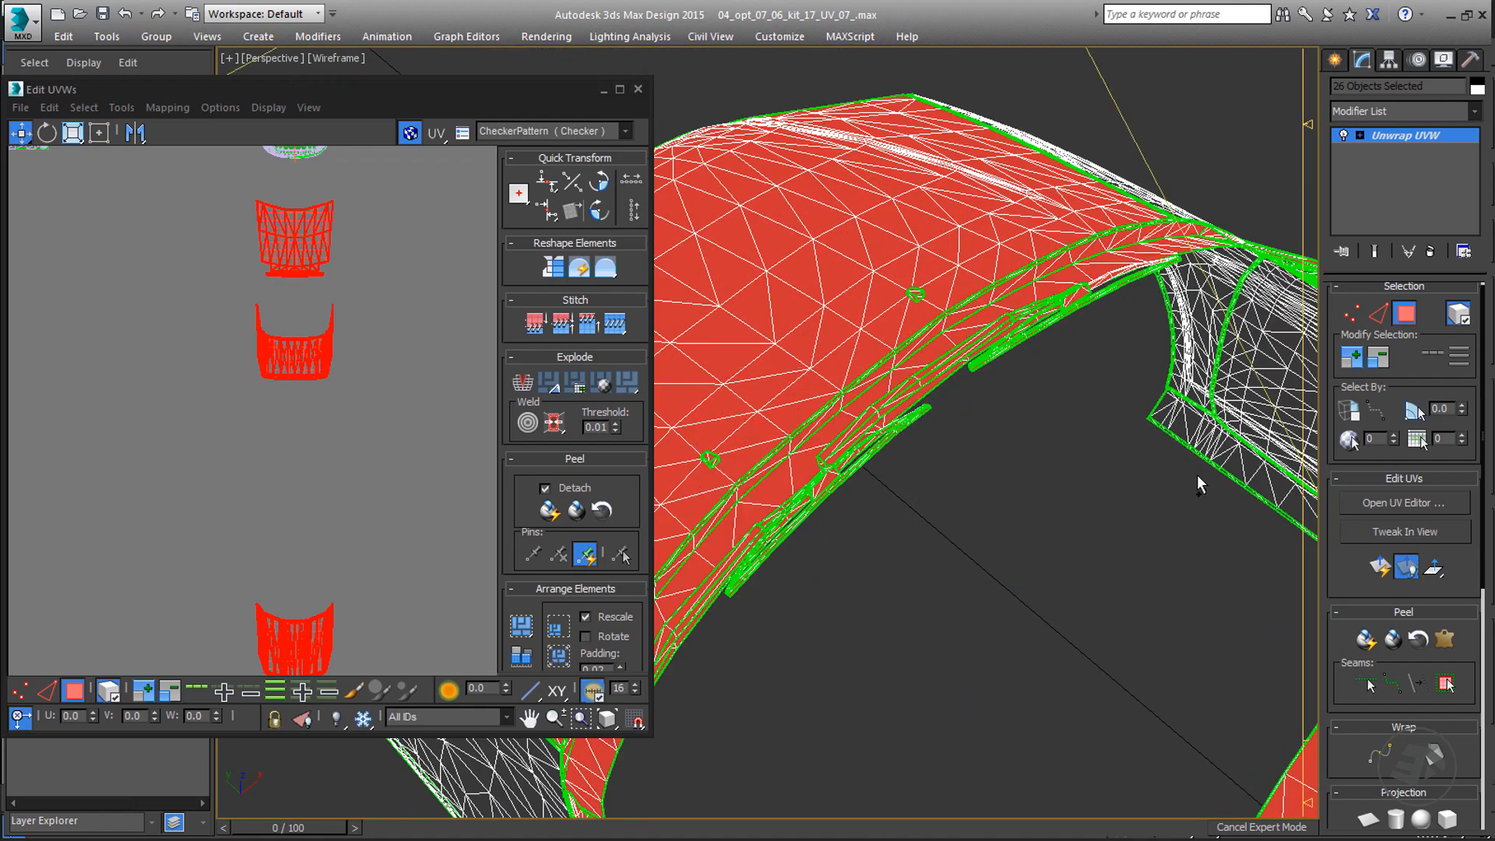
- Show the trunk lid in the left view and turn off element selection for individual polygons
middle_click_drag(1056, 328, 955, 323)
middle_click_drag(351, 281, 357, 421)
scroll(357, 421, "up", 4)
middle_click_drag(987, 506, 847, 415)
key("l")
scroll(1057, 398, "up", 8)
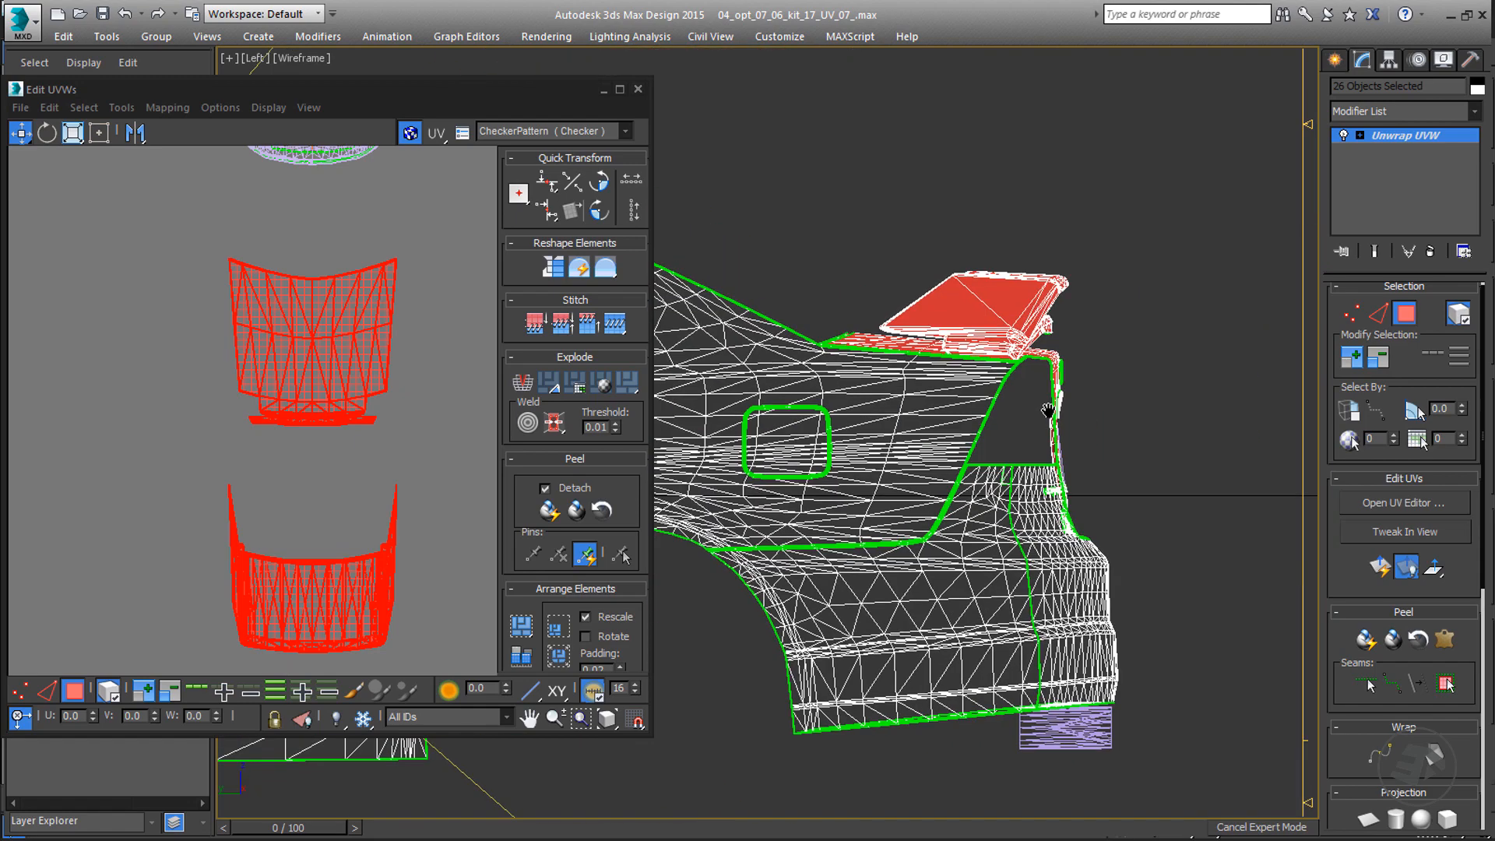
middle_click_drag(961, 380, 925, 239)
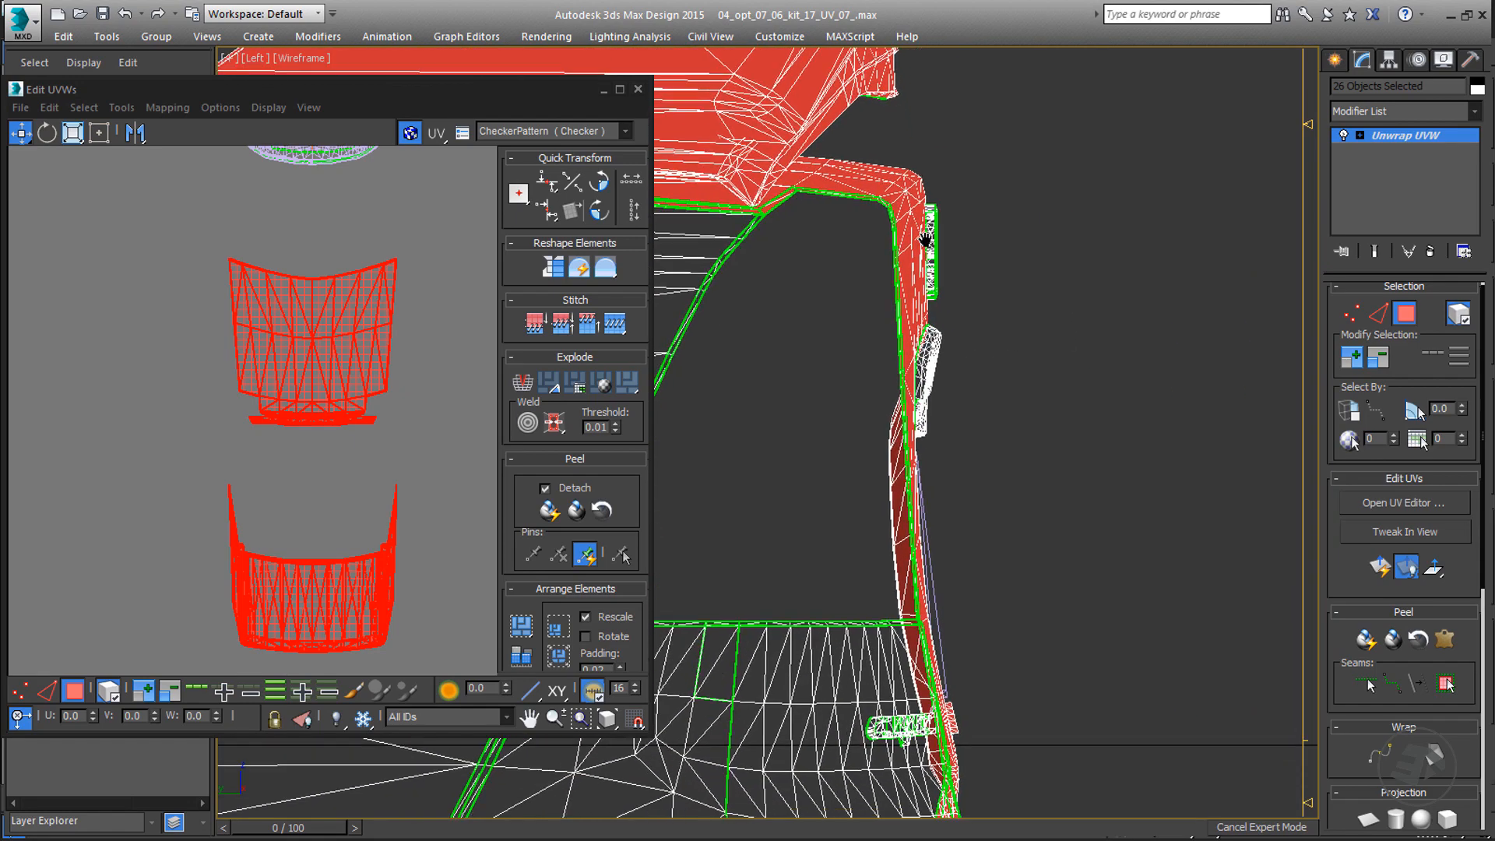
left_click(1465, 323)
- Deselect the trunk lid's vertical rear polygons, from its upper corner down to the bumper
middle_click_drag(1023, 560, 1021, 552)
left_click_drag(877, 201, 1051, 329, "ctrl")
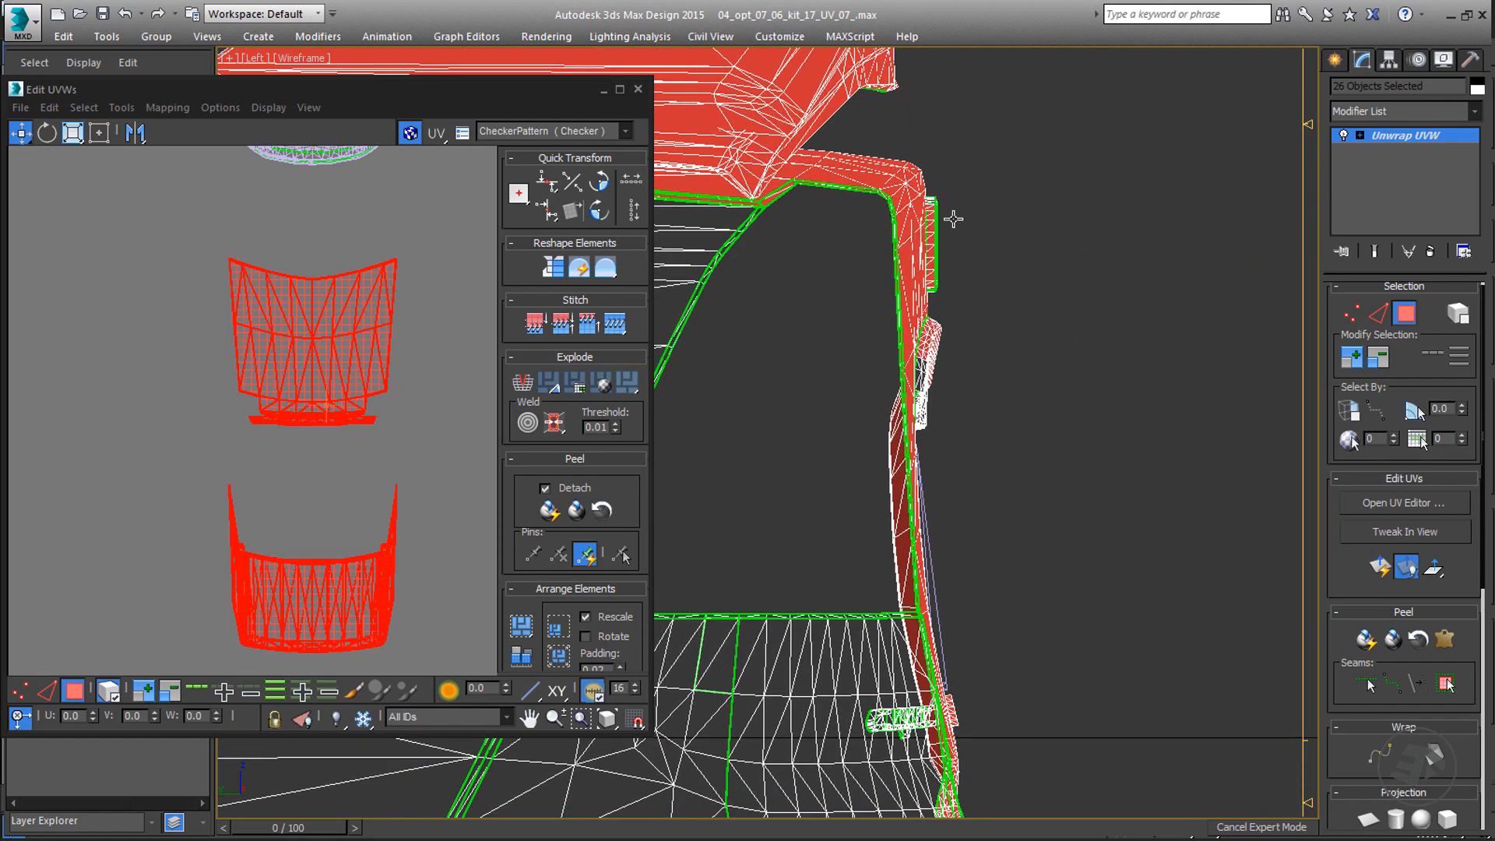
scroll(935, 195, "up", 4)
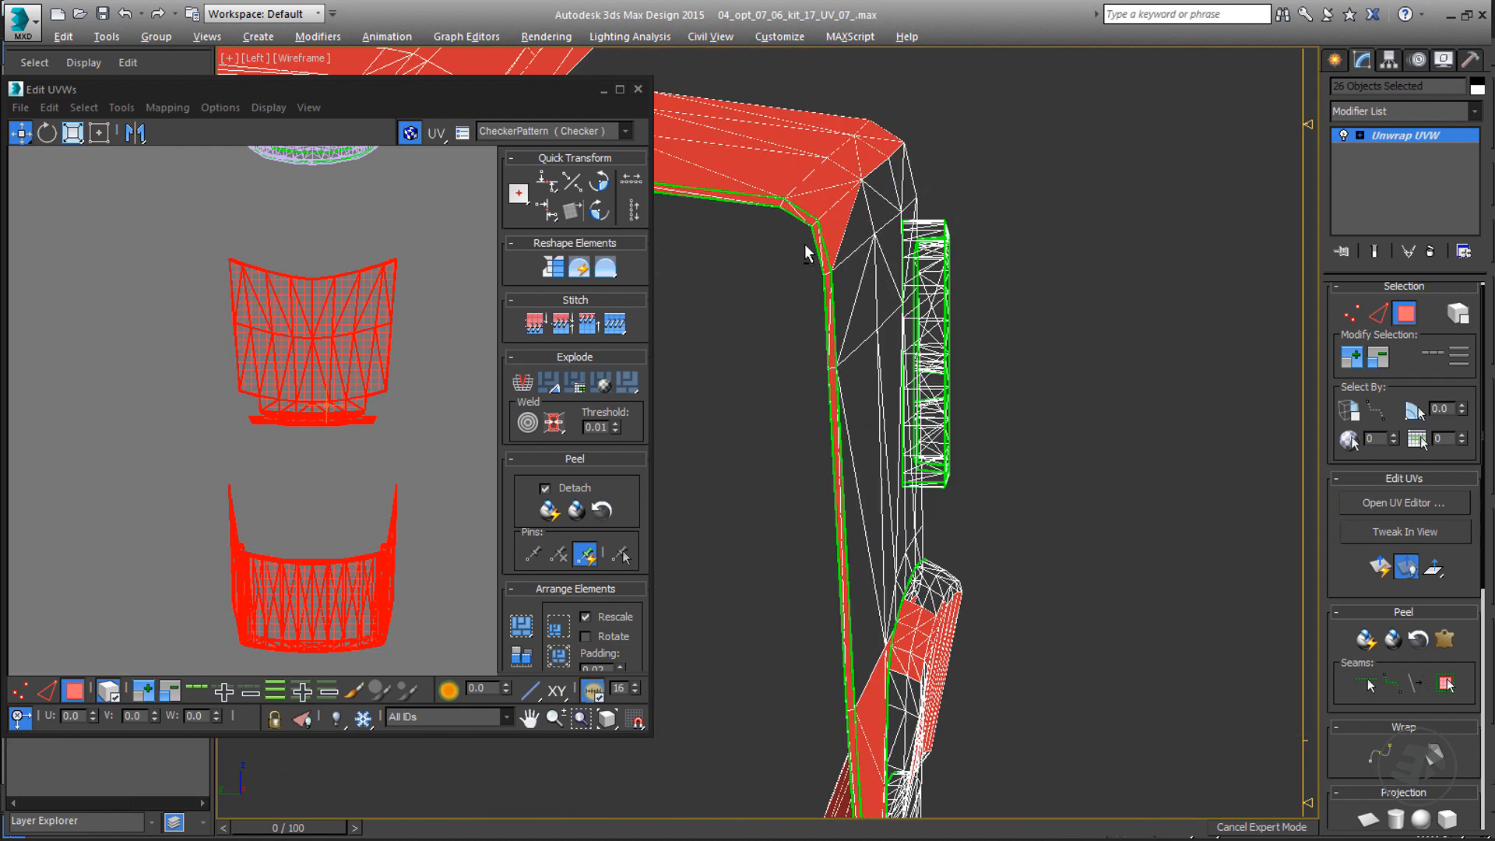
left_click_drag(805, 245, 909, 395, "alt")
middle_click_drag(888, 473, 930, 303)
scroll(930, 301, "down", 5)
left_click_drag(1036, 315, 799, 670, "alt")
middle_click_drag(919, 662, 929, 442)
left_click_drag(1133, 449, 870, 726, "alt")
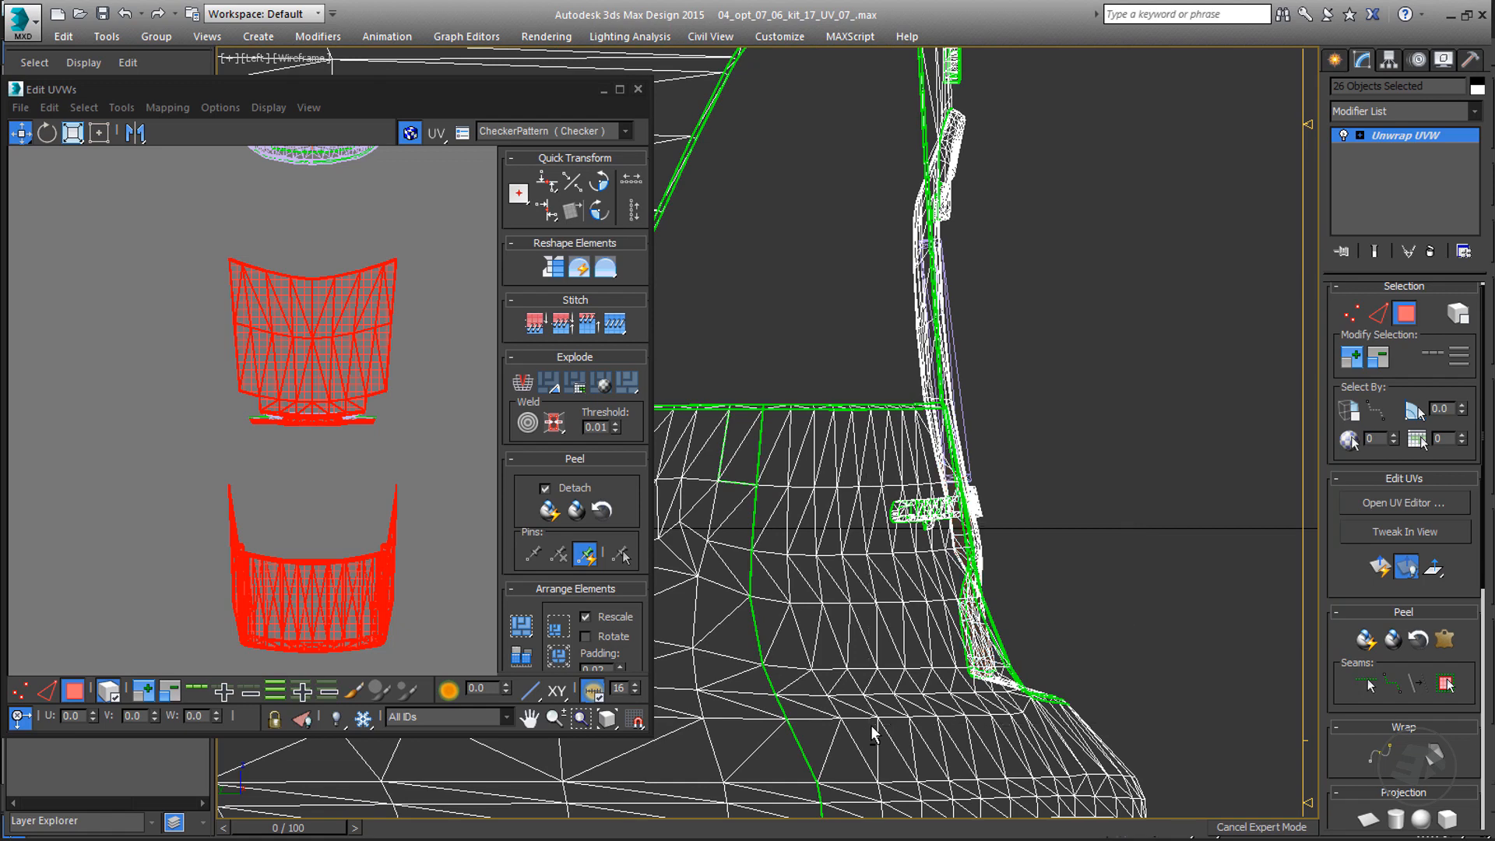
- Check the trunk lid's selection against its shell and review the column of selected shells in the UV layout
scroll(366, 451, "up", 5)
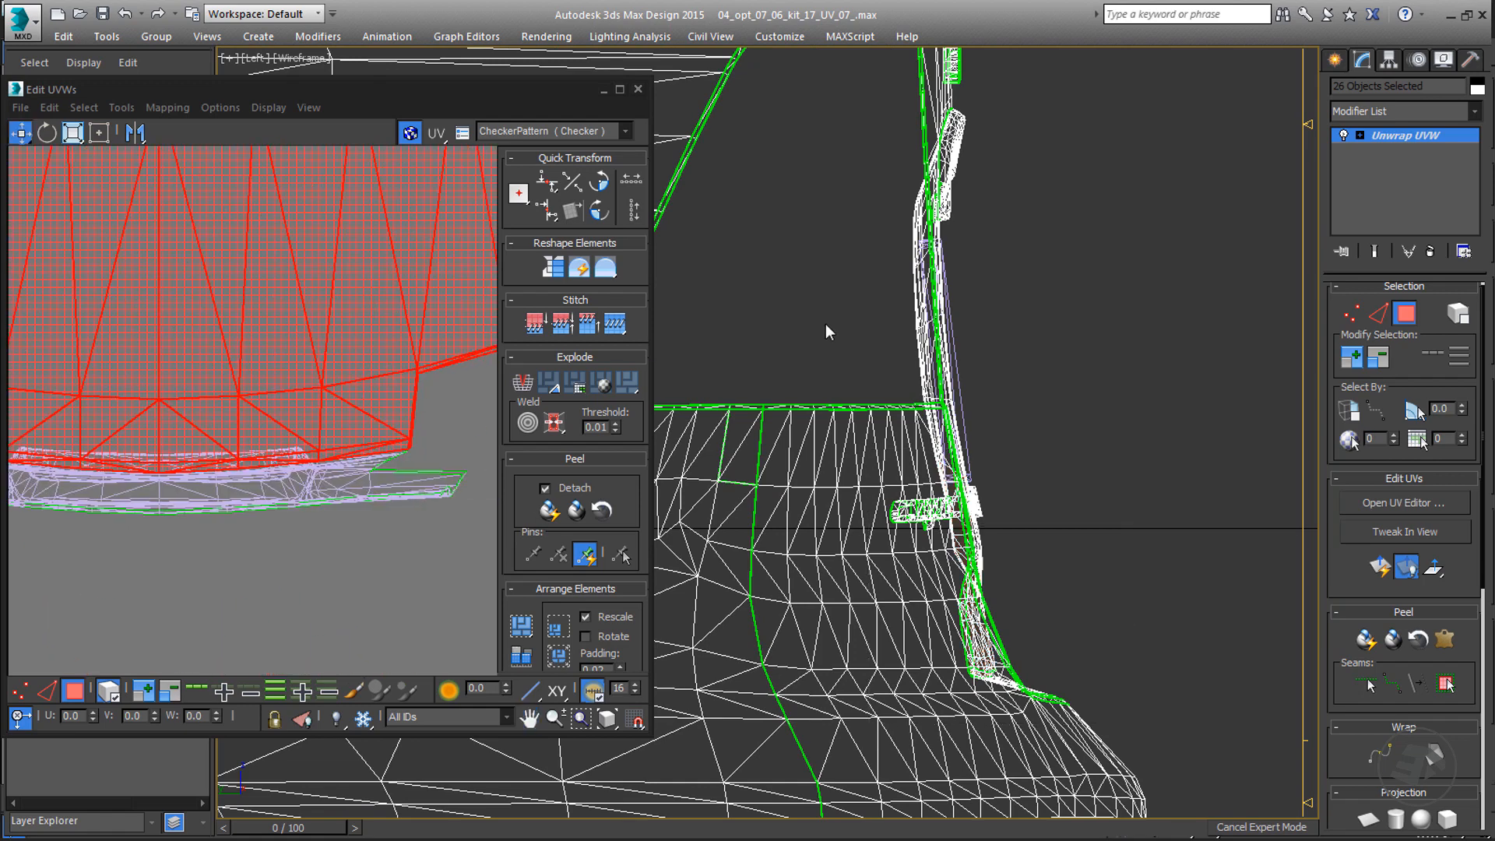
middle_click_drag(826, 325, 873, 654)
scroll(974, 304, "up", 5)
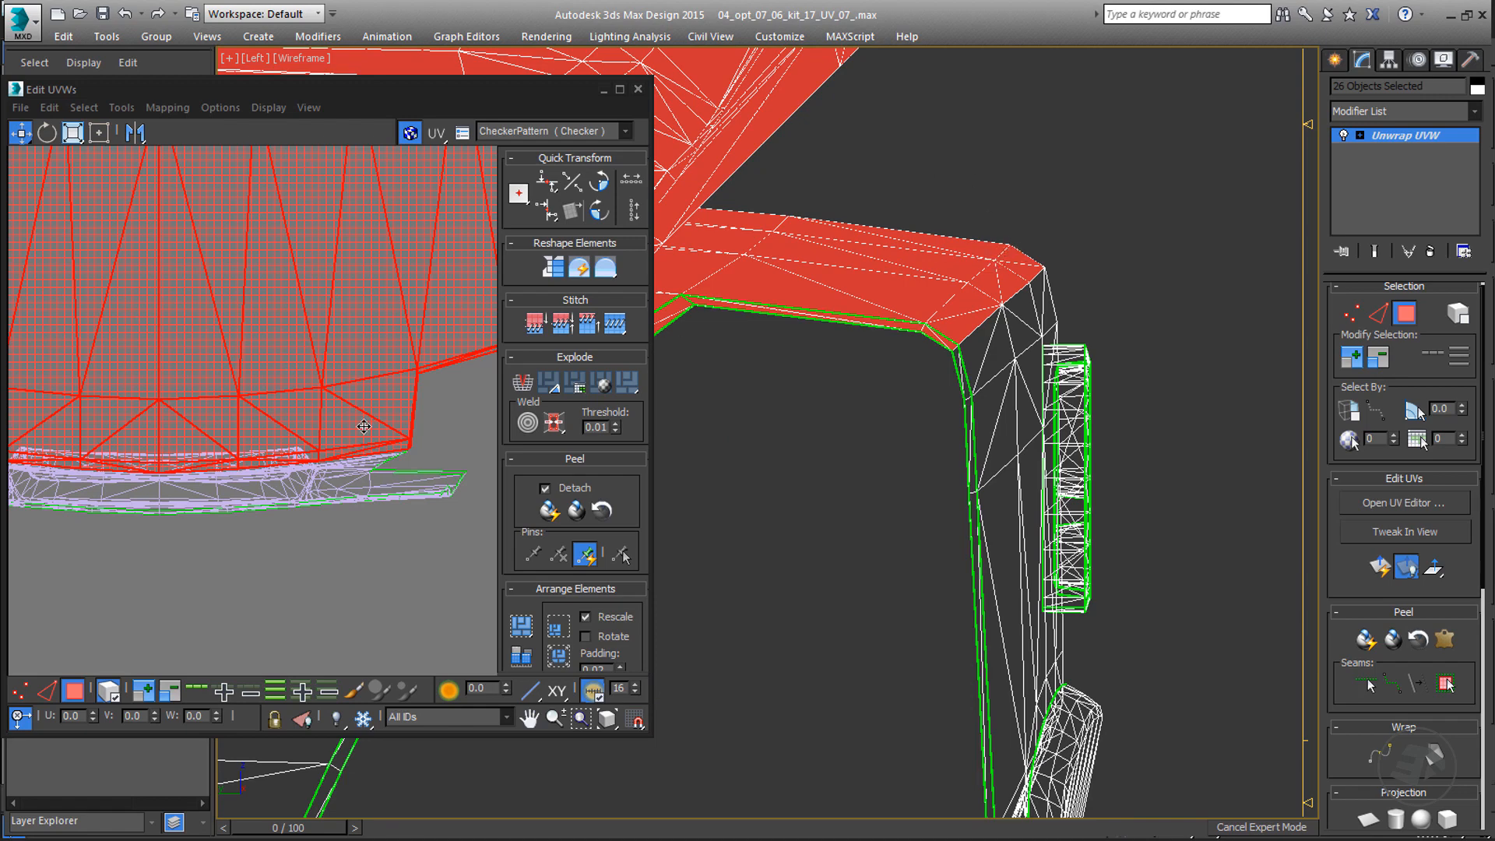
scroll(363, 426, "down", 8)
left_click(620, 88)
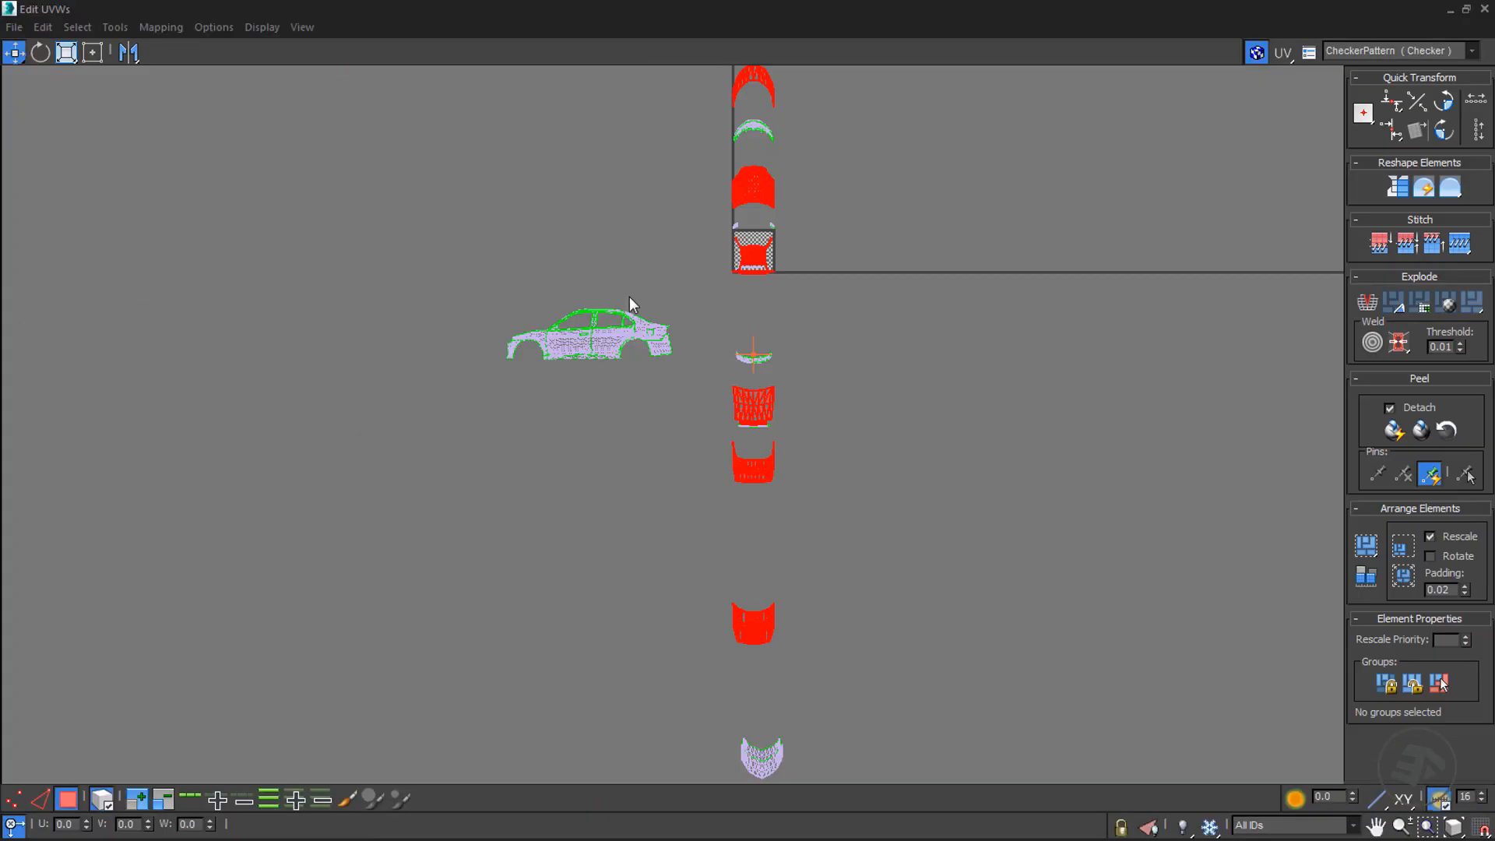
scroll(633, 137, "up", 6)
left_click_drag(674, 148, 532, 260)
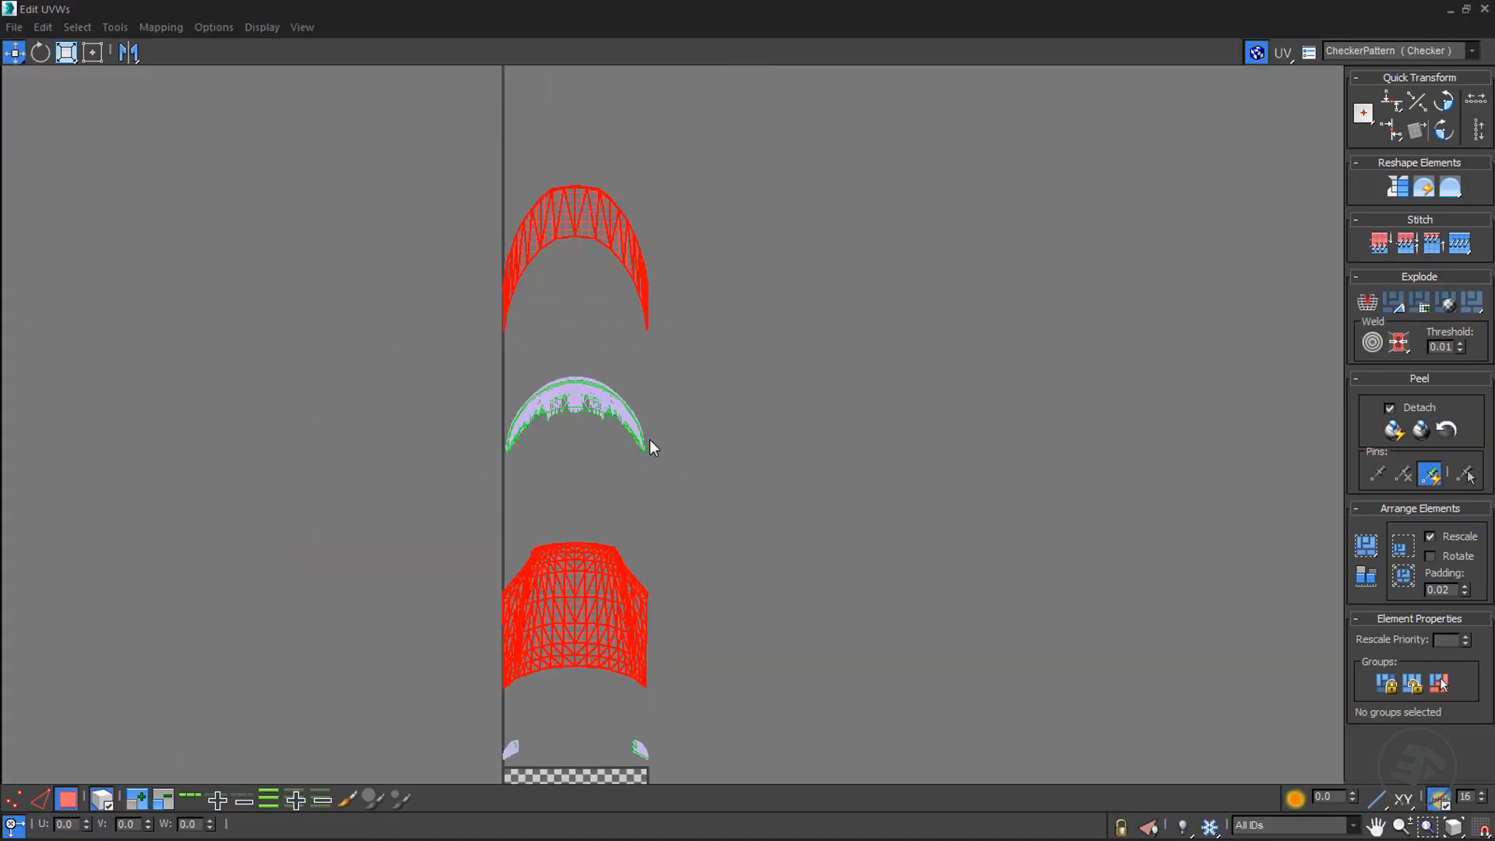
scroll(649, 439, "down", 5)
middle_click_drag(727, 361, 656, 303)
left_click(1466, 9)
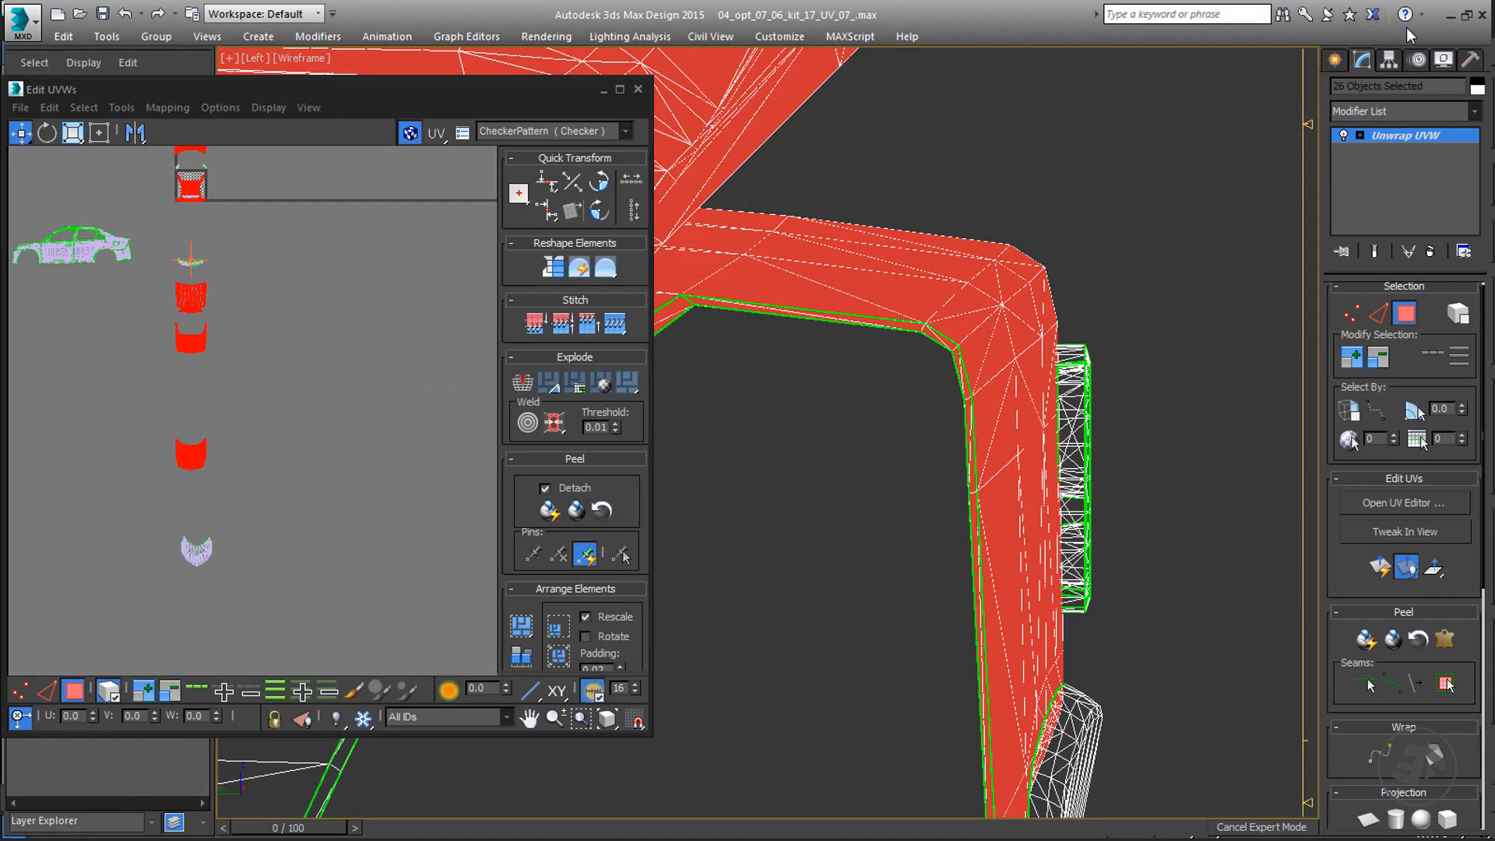
- Apply a planar projection aligned to the Z axis to the selected upper body polygons
scroll(1416, 384, "down", 5)
left_click(1368, 557)
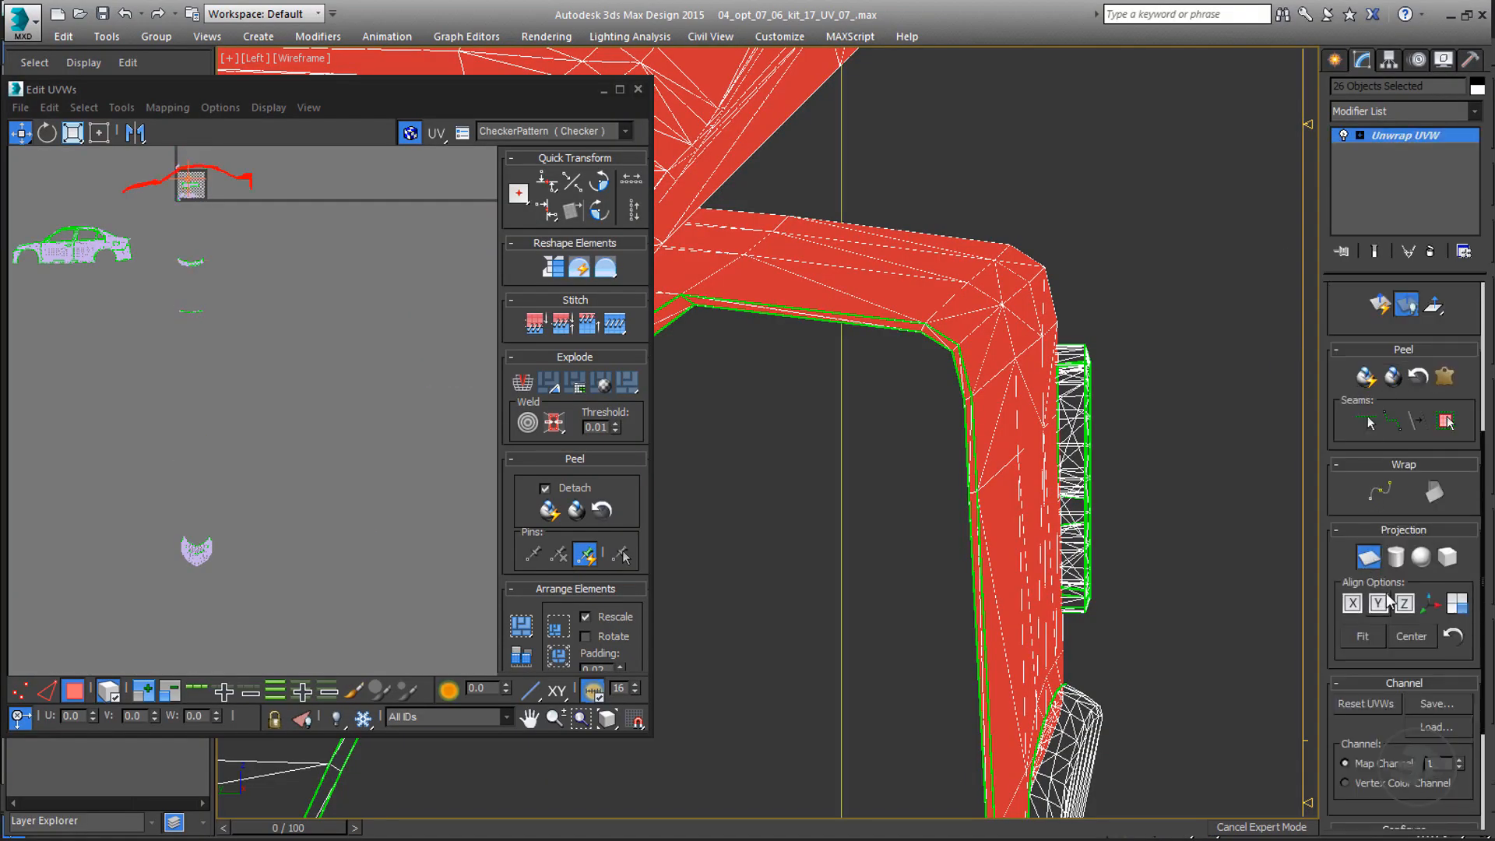
left_click(1405, 604)
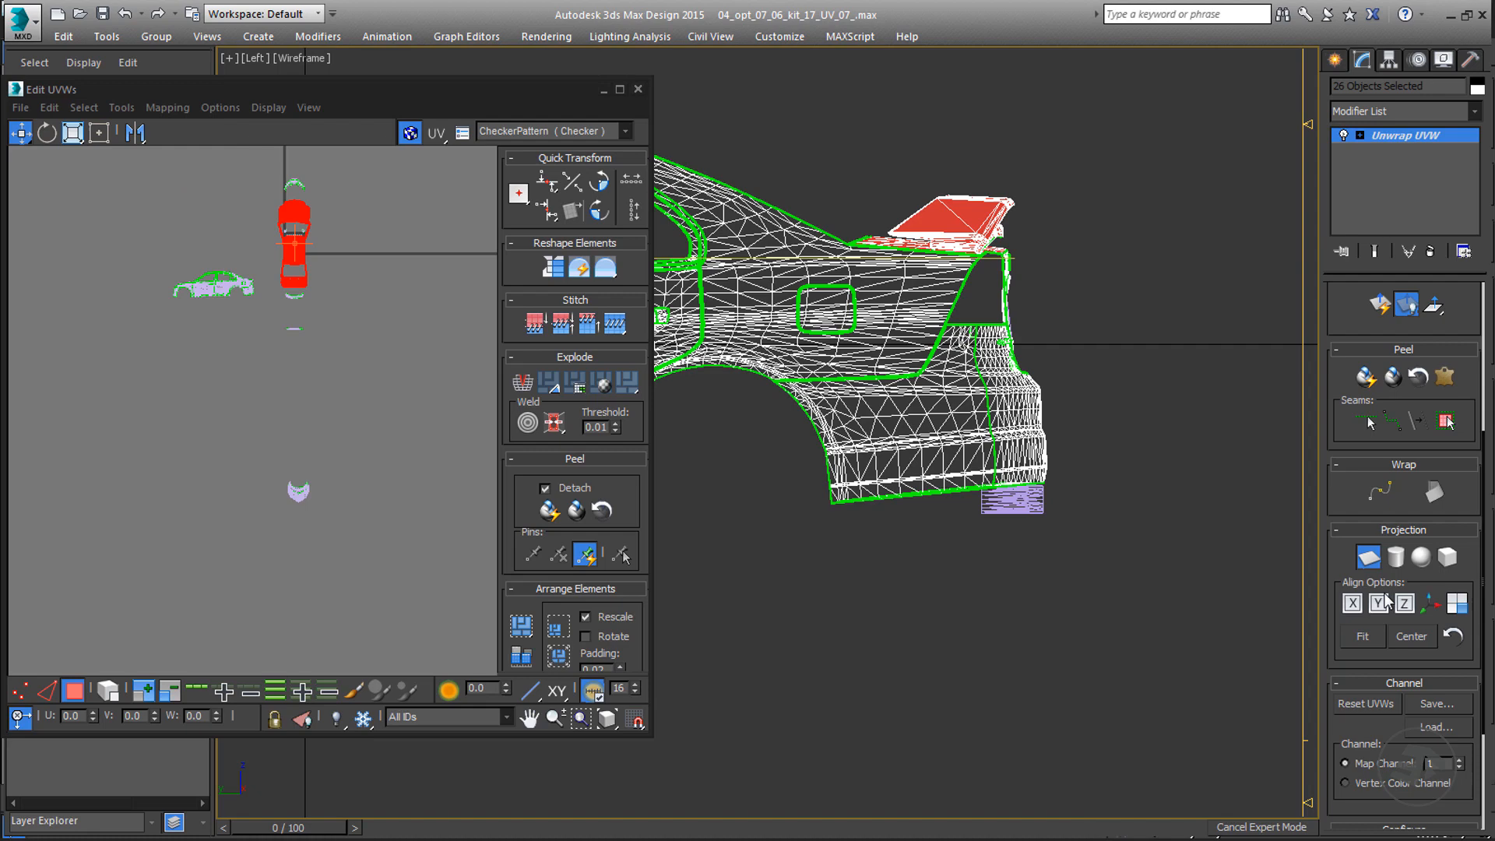
- Deselect the small badge shell ahead of the hood and finish the planar projection
middle_click_drag(309, 282, 325, 400)
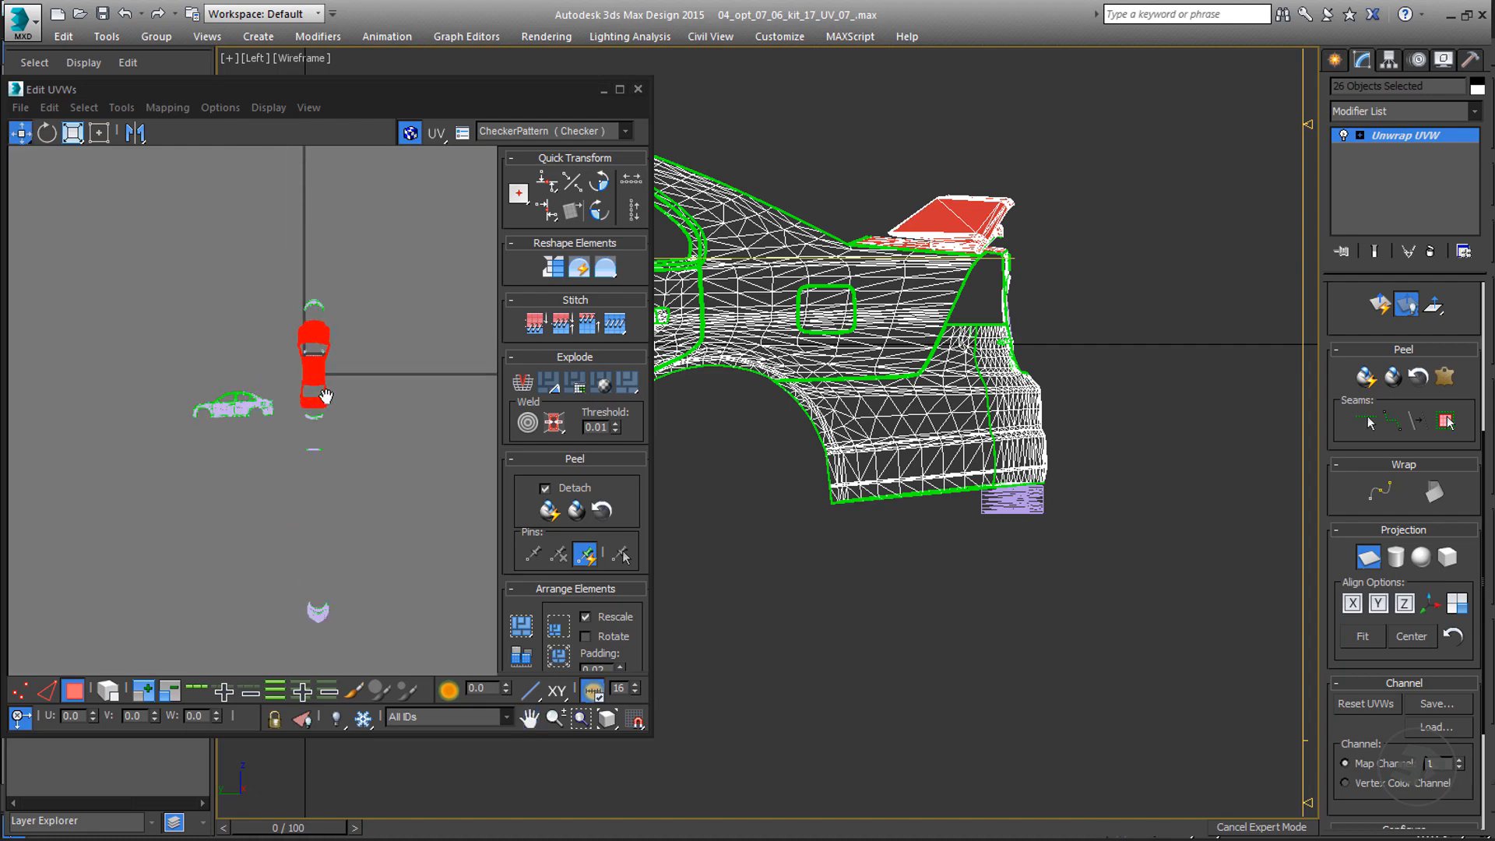
scroll(324, 393, "up", 6)
scroll(326, 366, "down", 2)
scroll(335, 296, "down", 3)
scroll(334, 213, "up", 8)
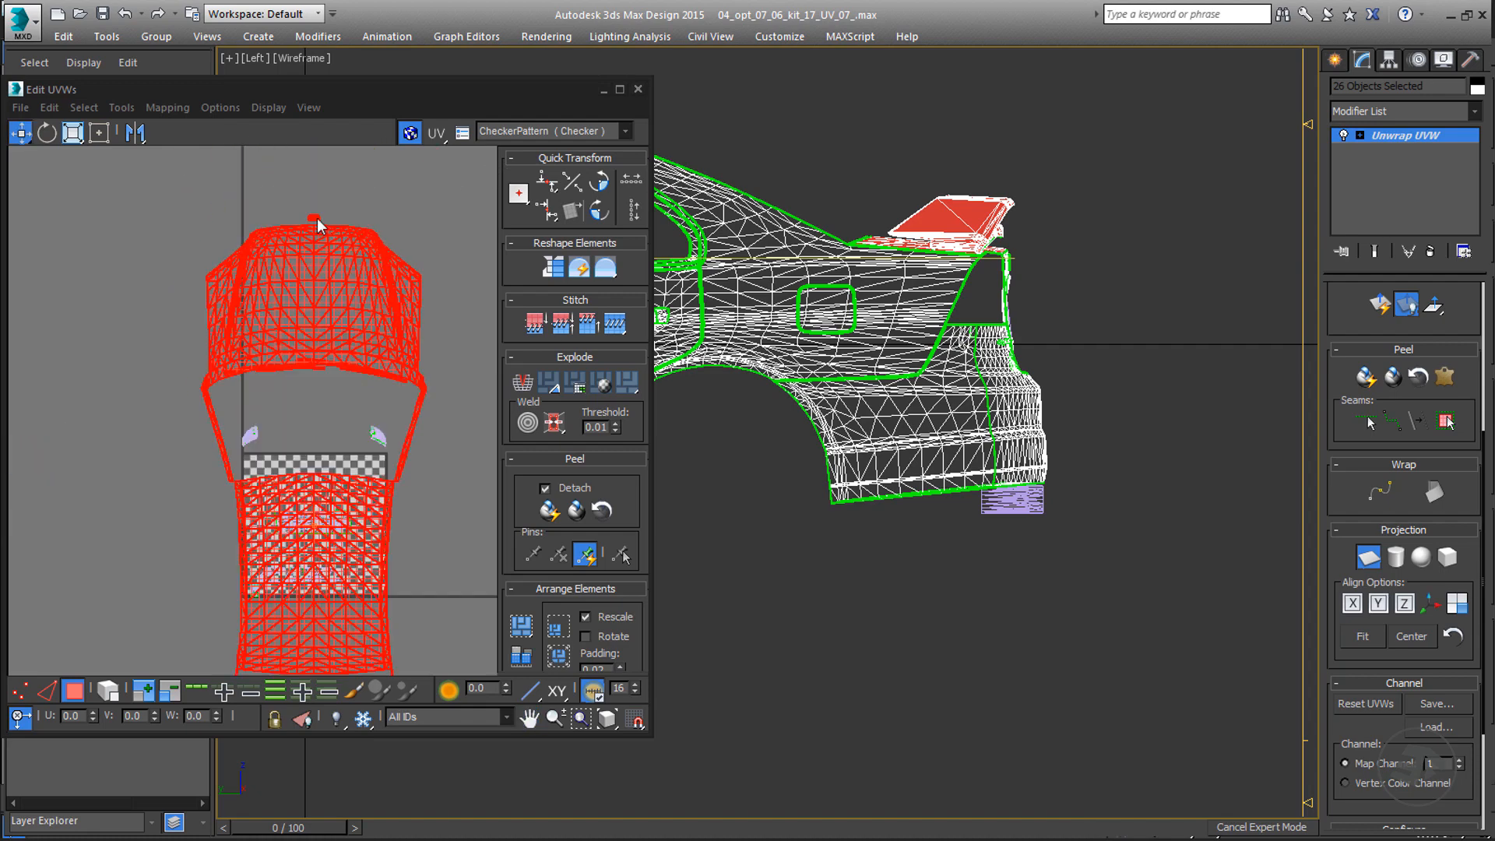
left_click_drag(330, 209, 286, 226)
left_click(1367, 556)
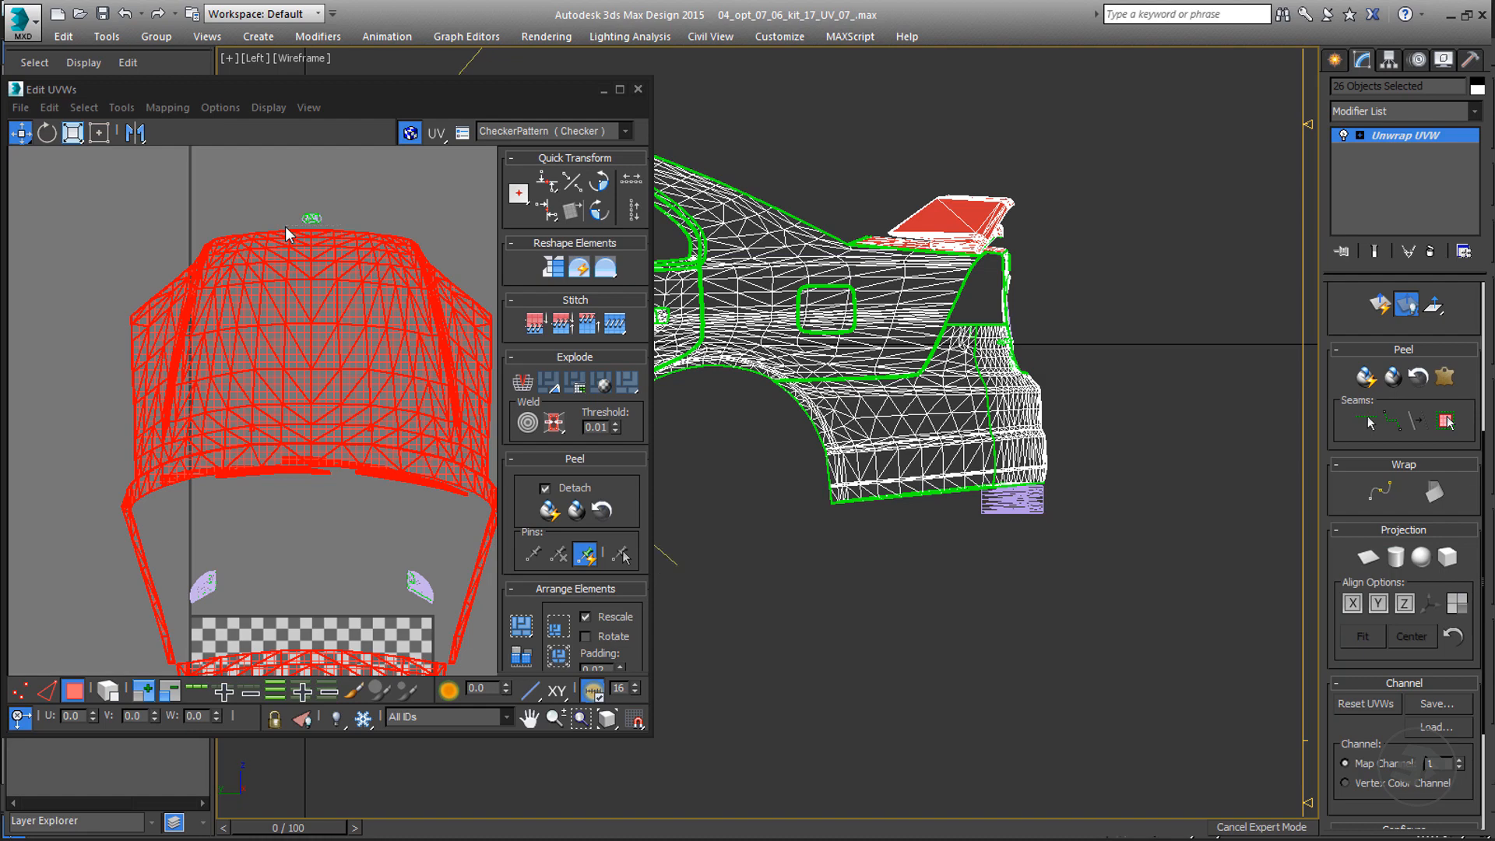
- Rotate the top-view body shell a quarter turn counterclockwise with angle snap and offset it by -4 in U
left_click(621, 89)
left_click(92, 52)
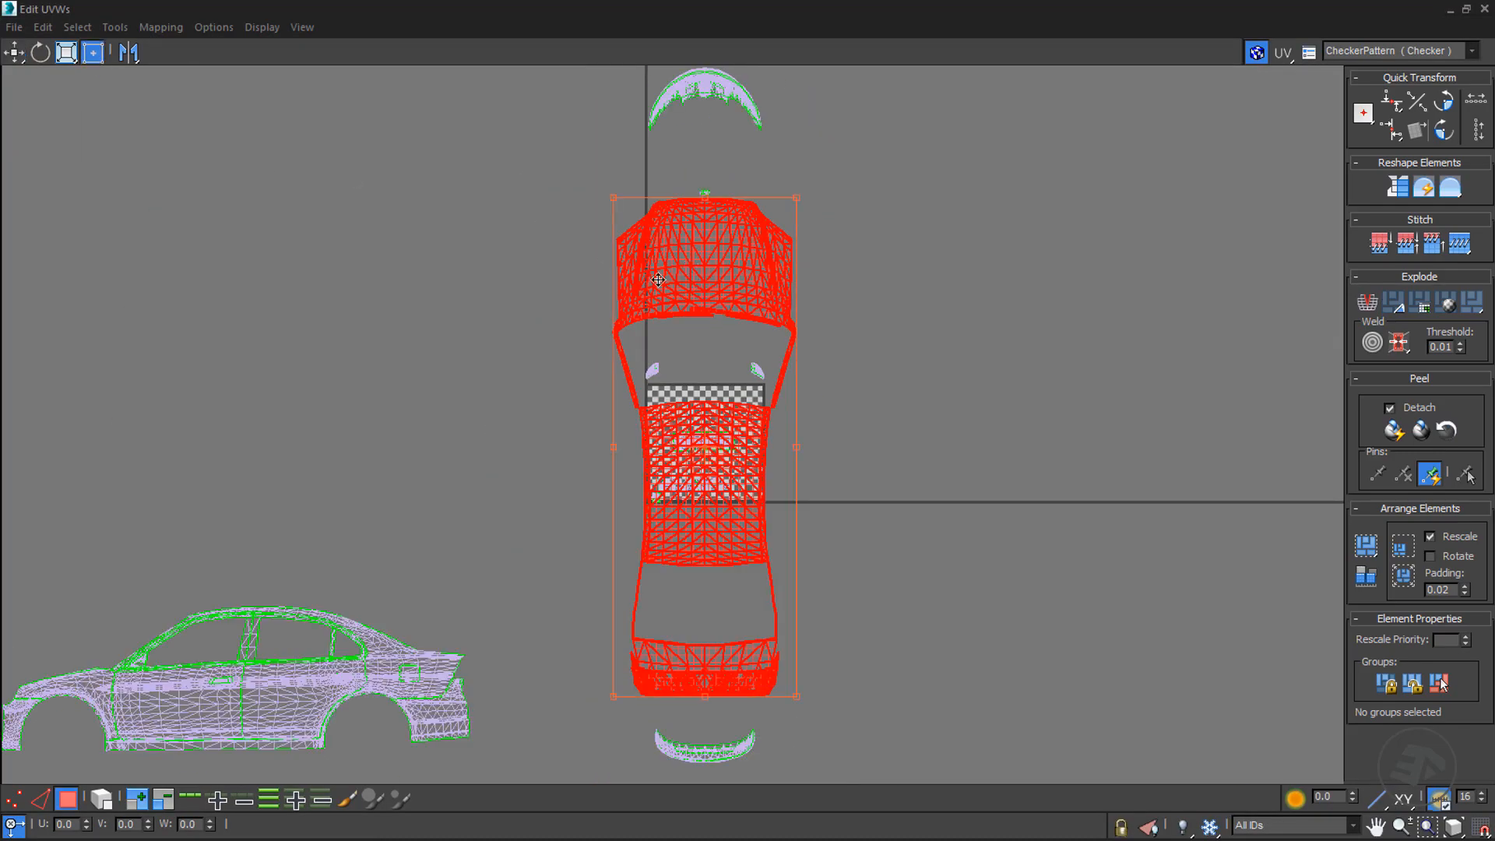
key("a")
left_click_drag(707, 197, 719, 451)
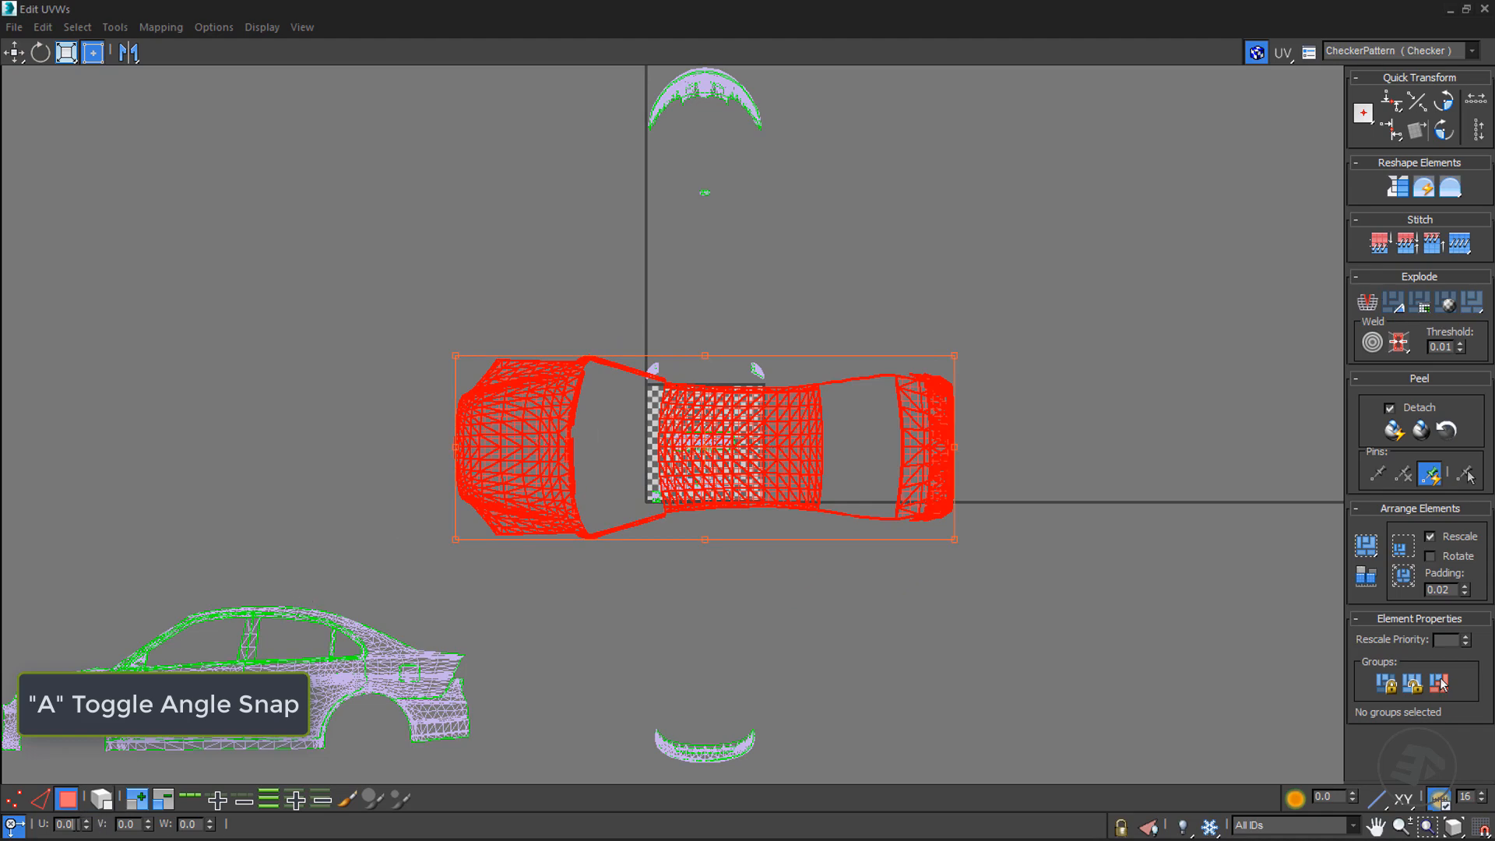
type("-4")
key("Return")
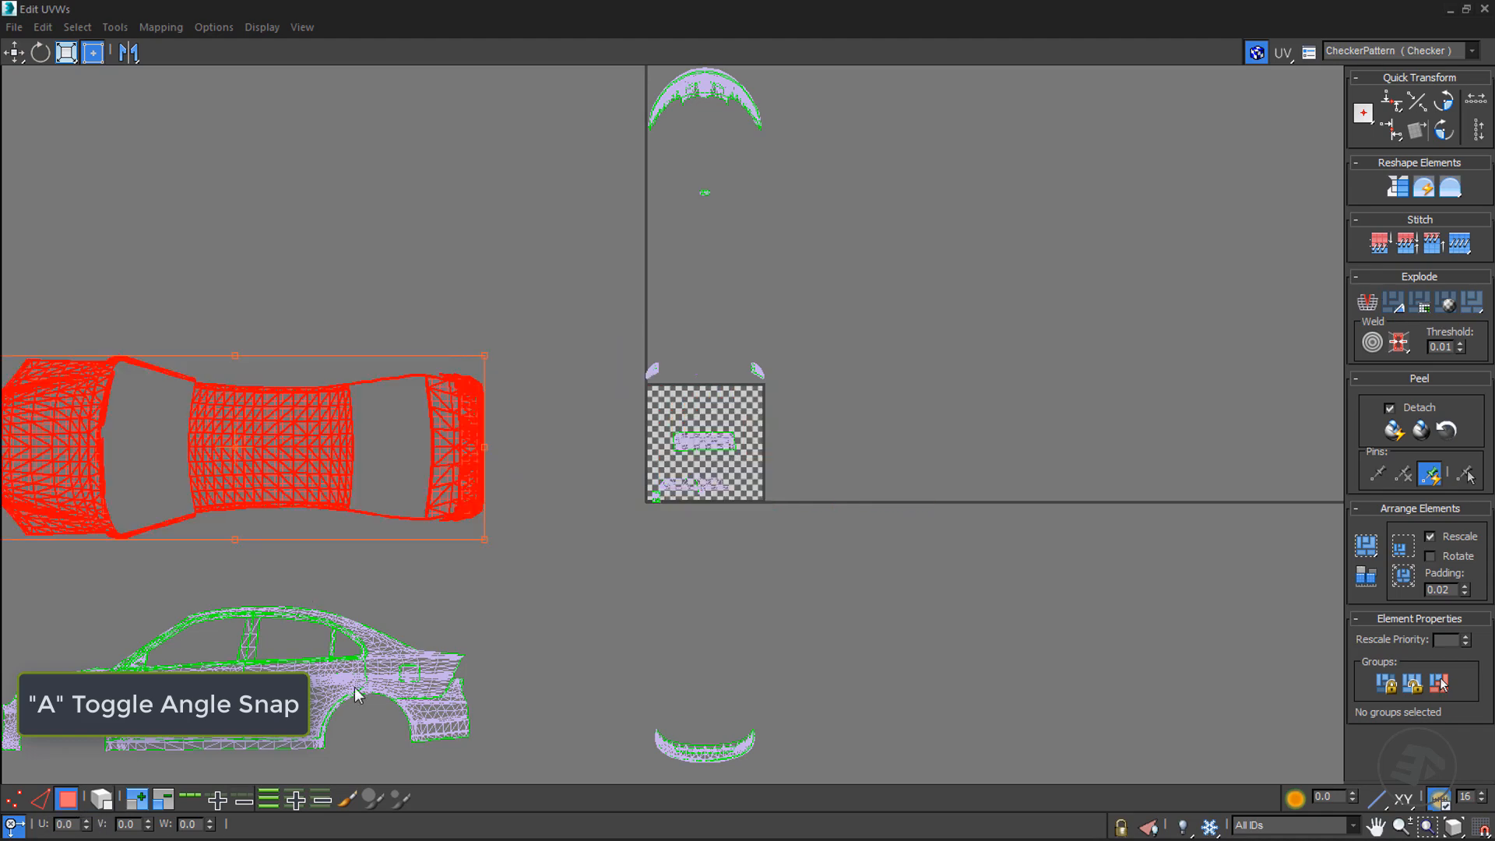
- Select the top-view and side-view body shells, and invert the selection to pick all the remaining shells
scroll(267, 430, "up", 4)
middle_click_drag(267, 429, 403, 397)
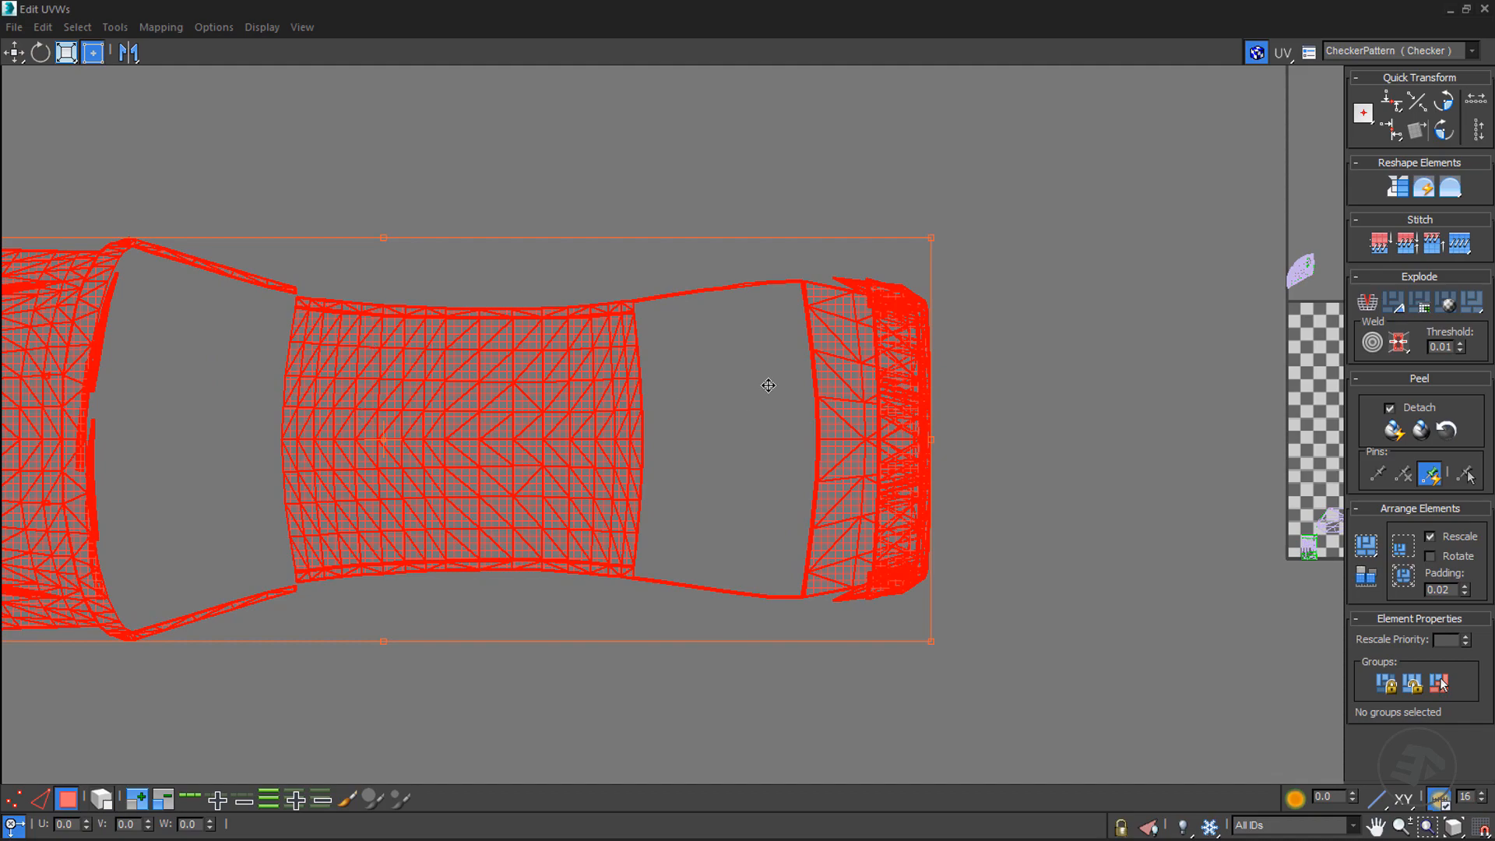
scroll(854, 371, "up", 3)
scroll(690, 419, "down", 4)
scroll(326, 447, "down", 2)
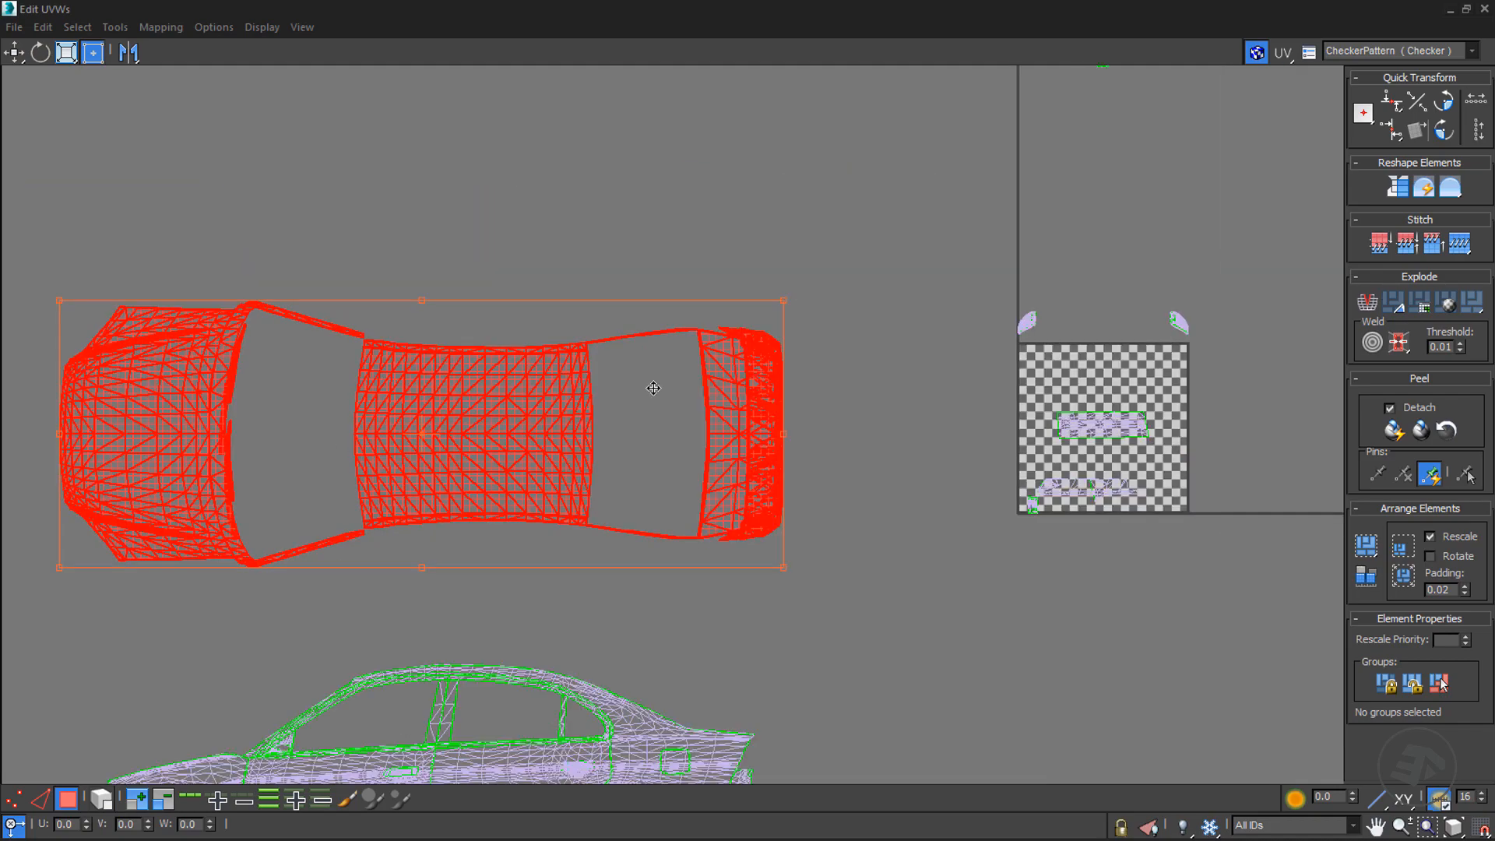
scroll(707, 371, "down", 3)
left_click_drag(698, 655, 698, 654)
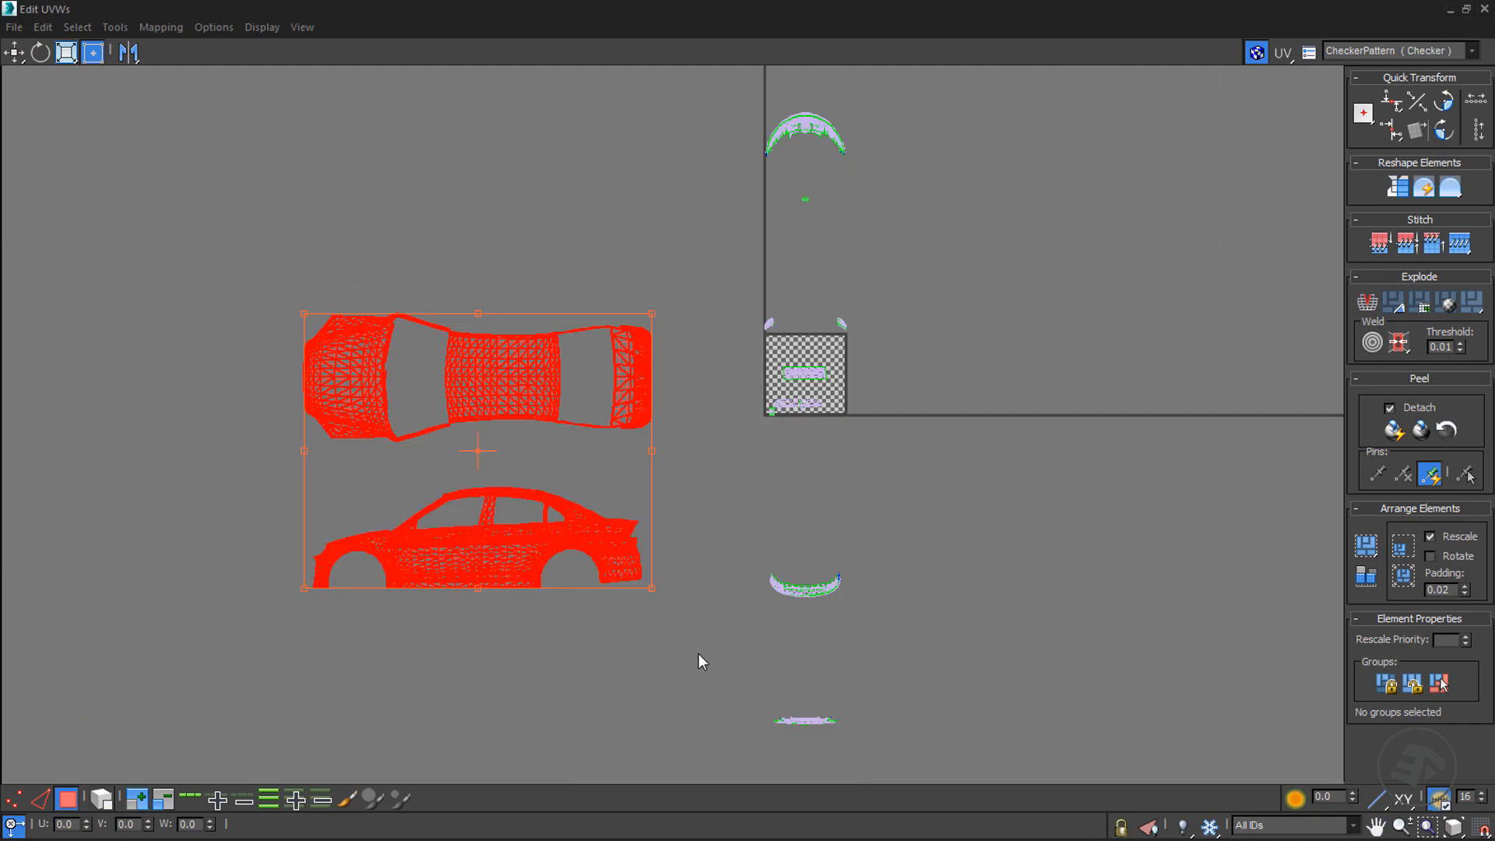
key("ctrl+i")
scroll(875, 387, "down", 4)
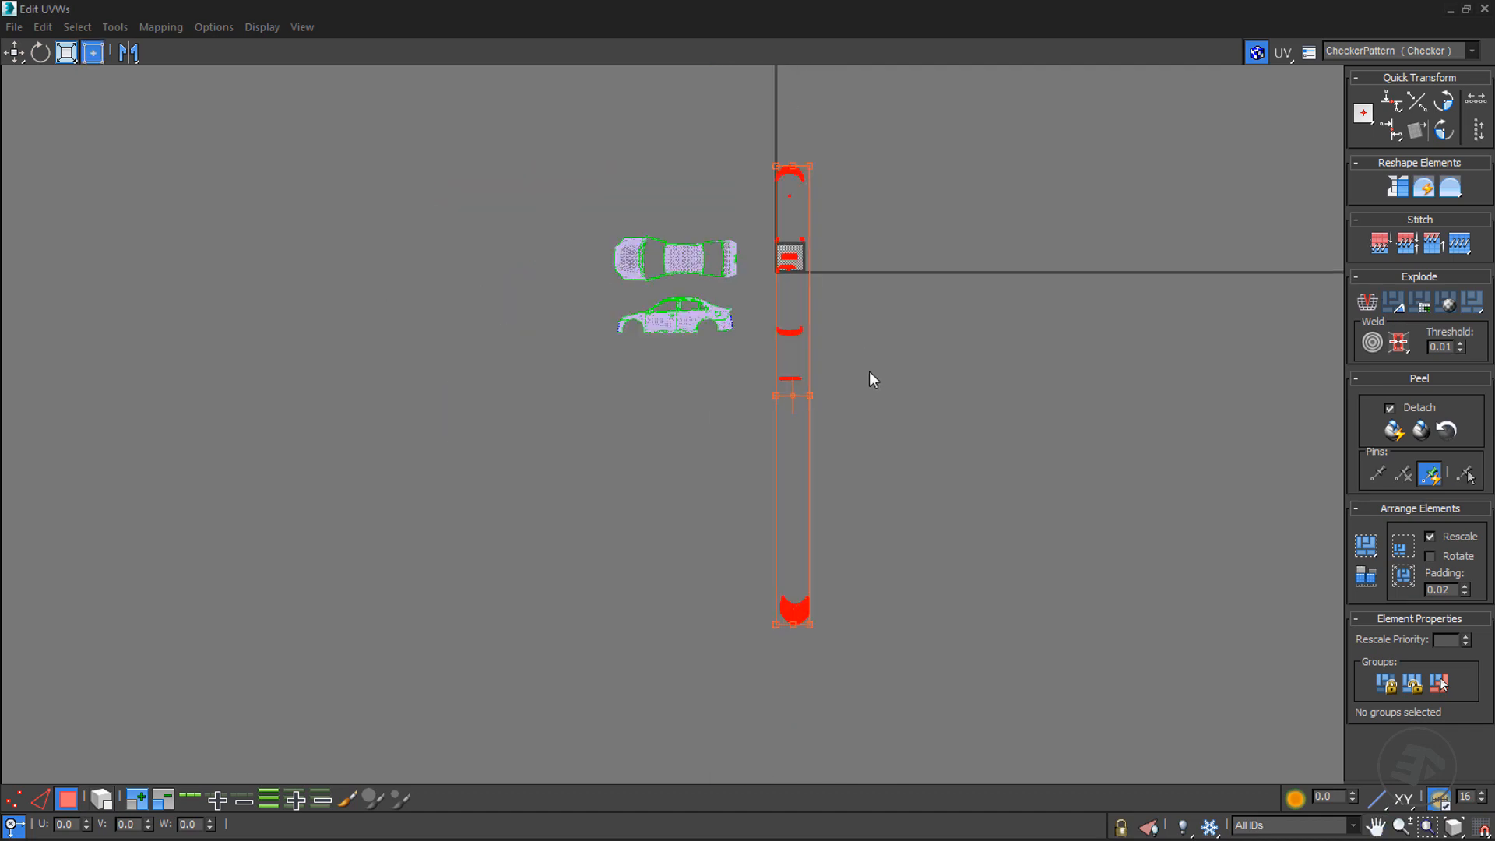
middle_click_drag(871, 377, 825, 413)
scroll(715, 322, "up", 3)
scroll(715, 324, "up", 2)
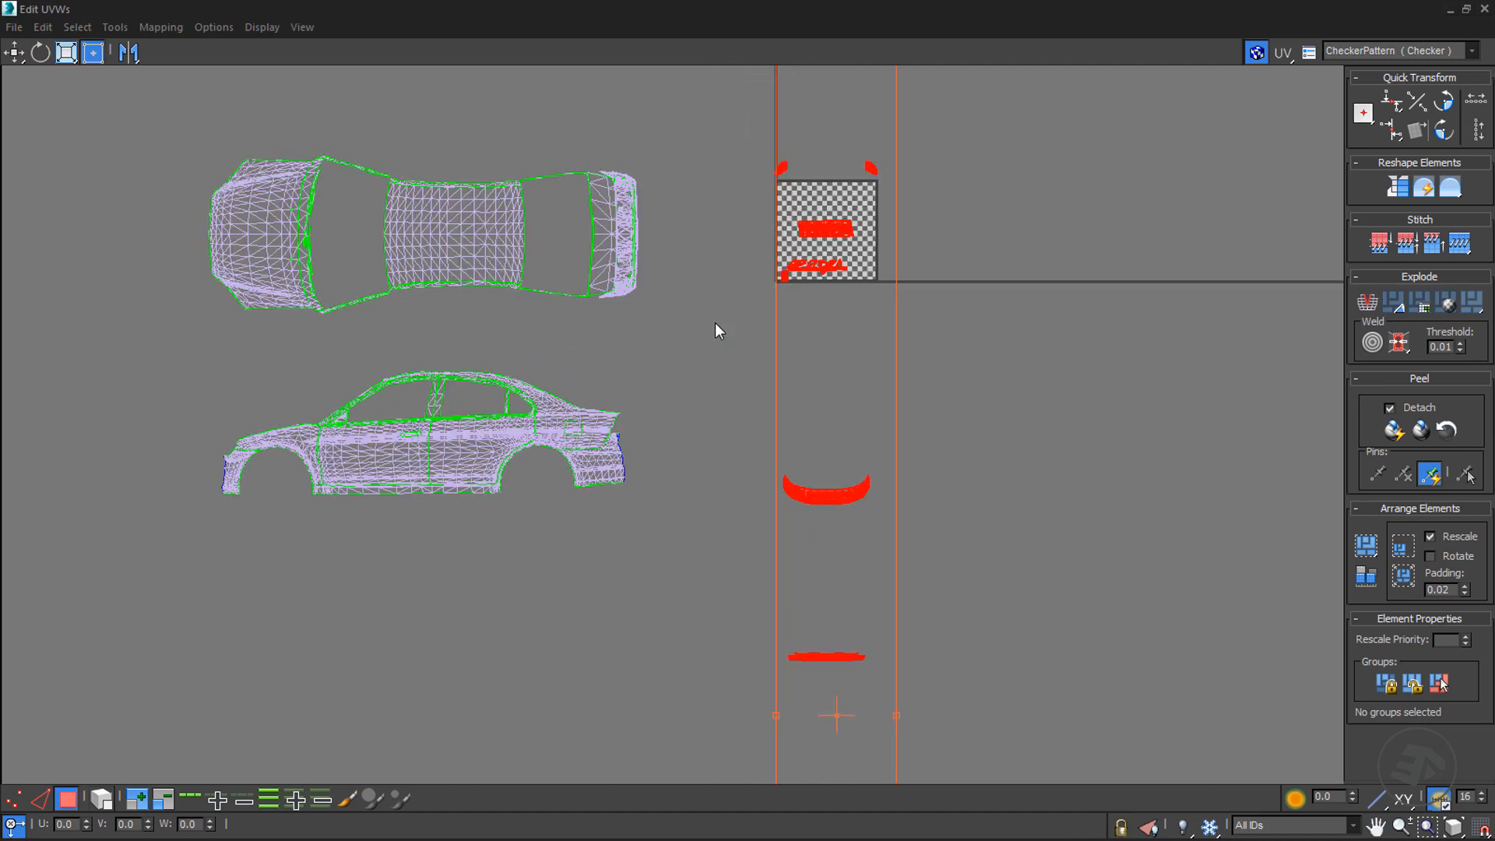
- Examine the selected polygons on the car's rear, front and mirrors in the perspective view
left_click(1466, 9)
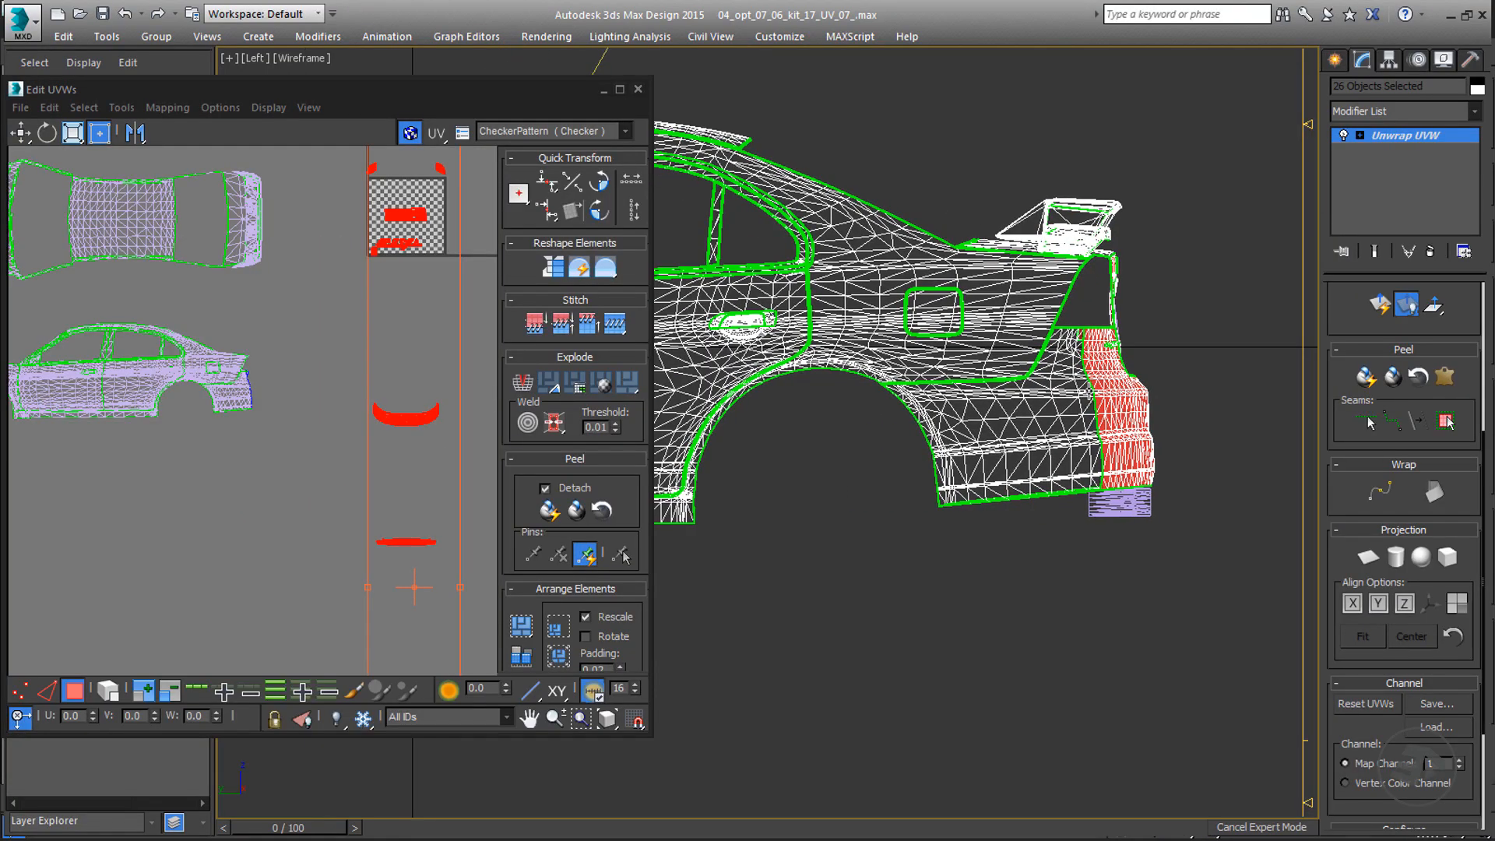
key("p")
scroll(1084, 425, "down", 6)
middle_click_drag(1081, 443, 994, 503, "alt")
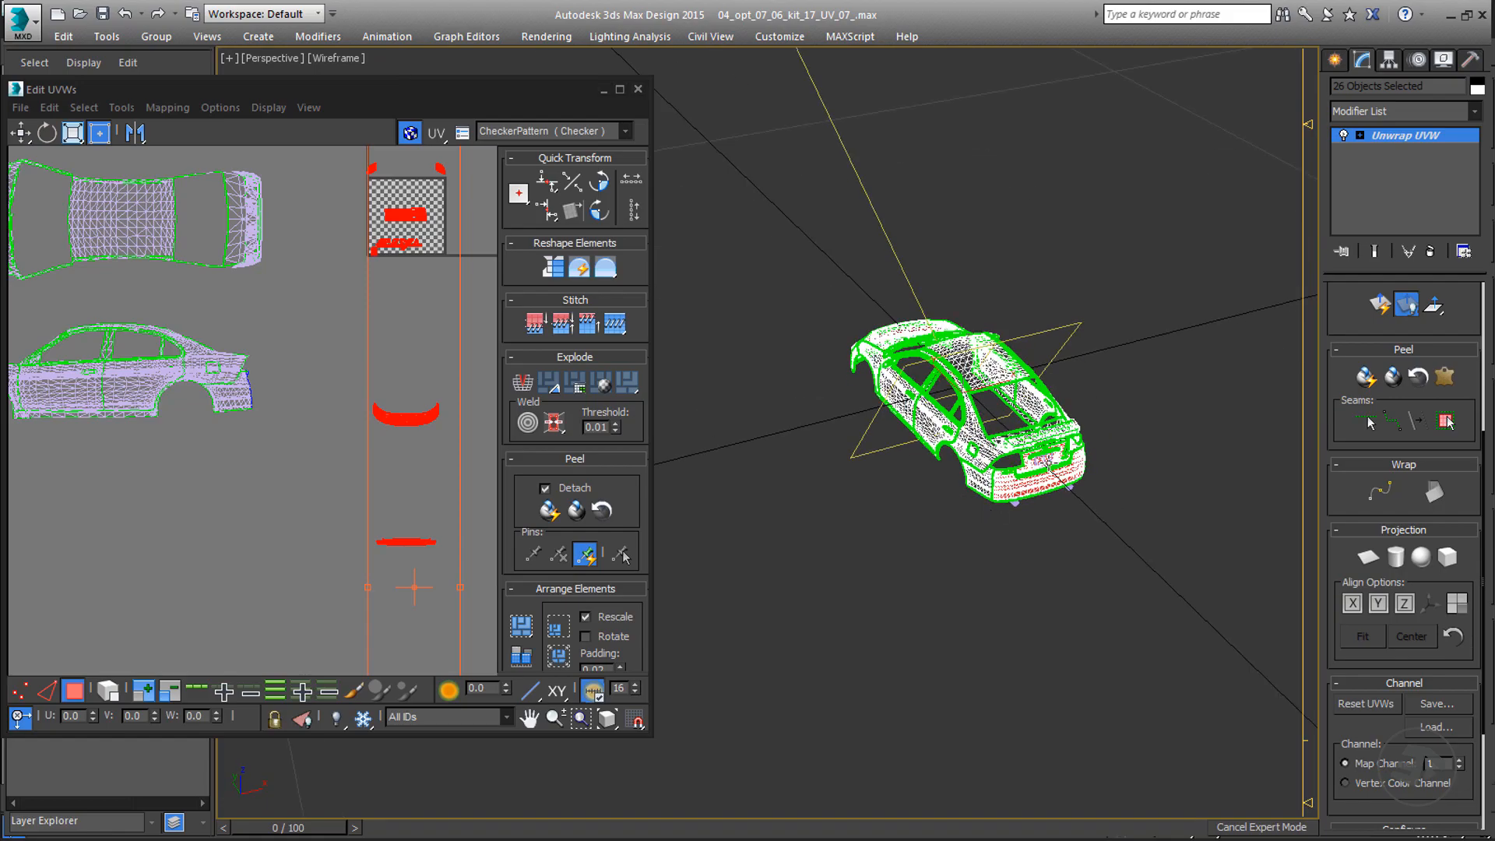
scroll(1015, 473, "up", 8)
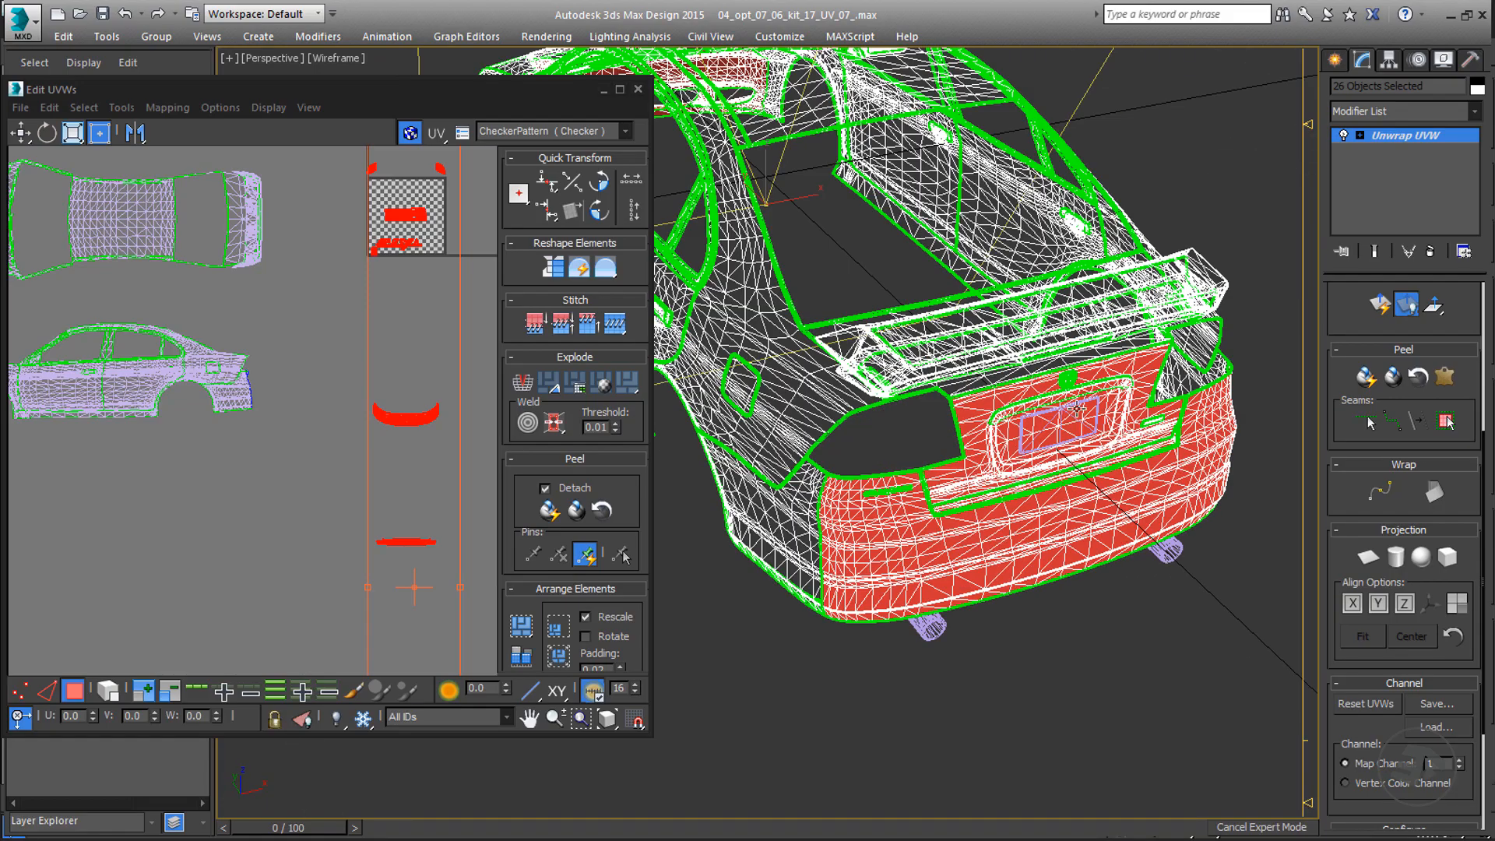
middle_click_drag(1077, 410, 1064, 365, "alt")
scroll(730, 268, "up", 4)
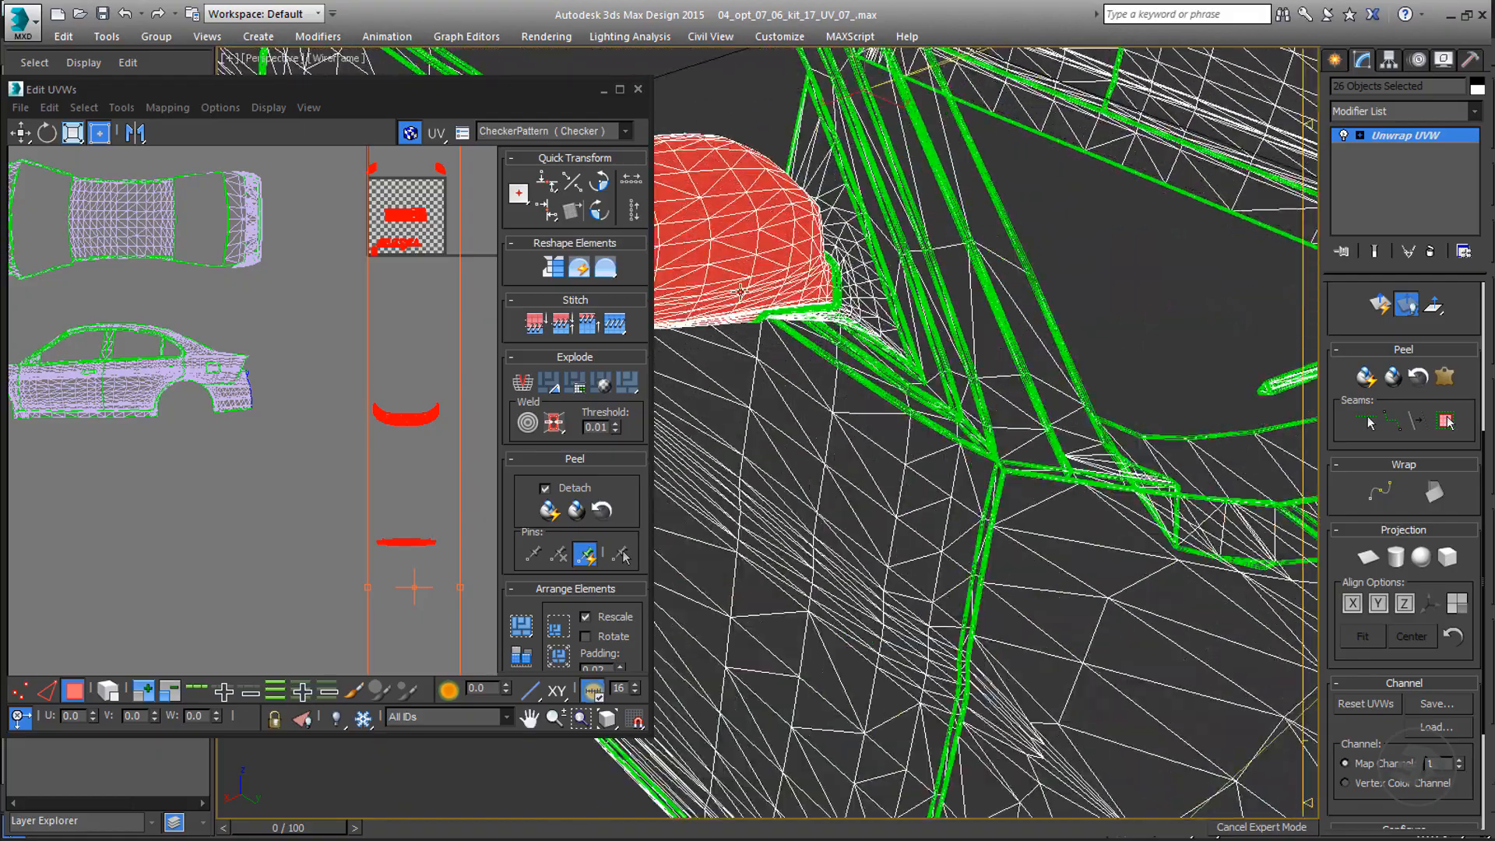
scroll(786, 276, "down", 3)
middle_click_drag(1021, 446, 951, 401, "alt")
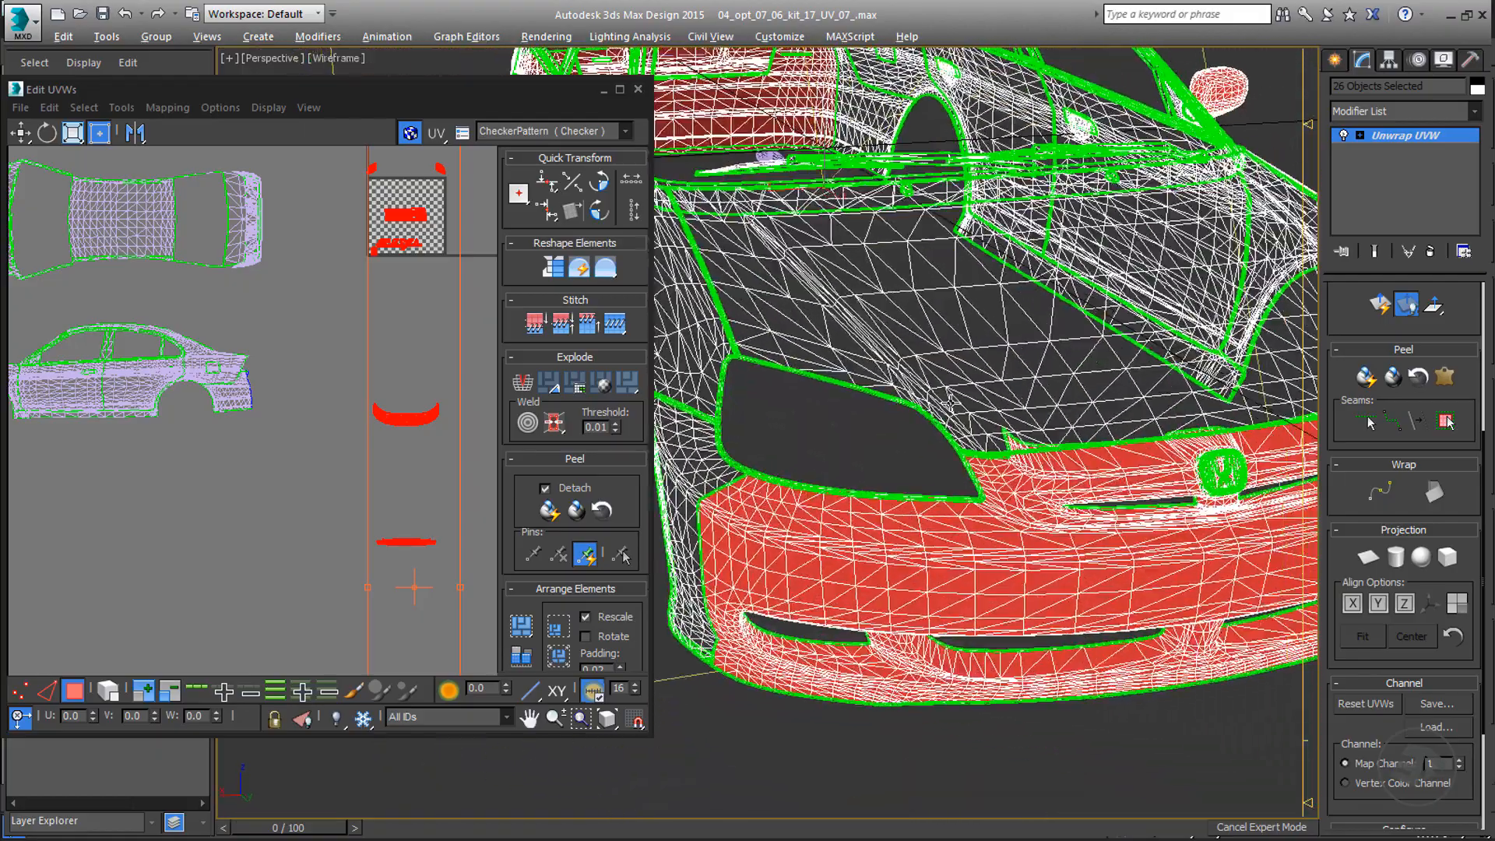
middle_click_drag(1237, 421, 1152, 438, "alt")
- Apply a planar projection aligned to the Y axis to the selected front, rear and mirror polygons
left_click(1368, 556)
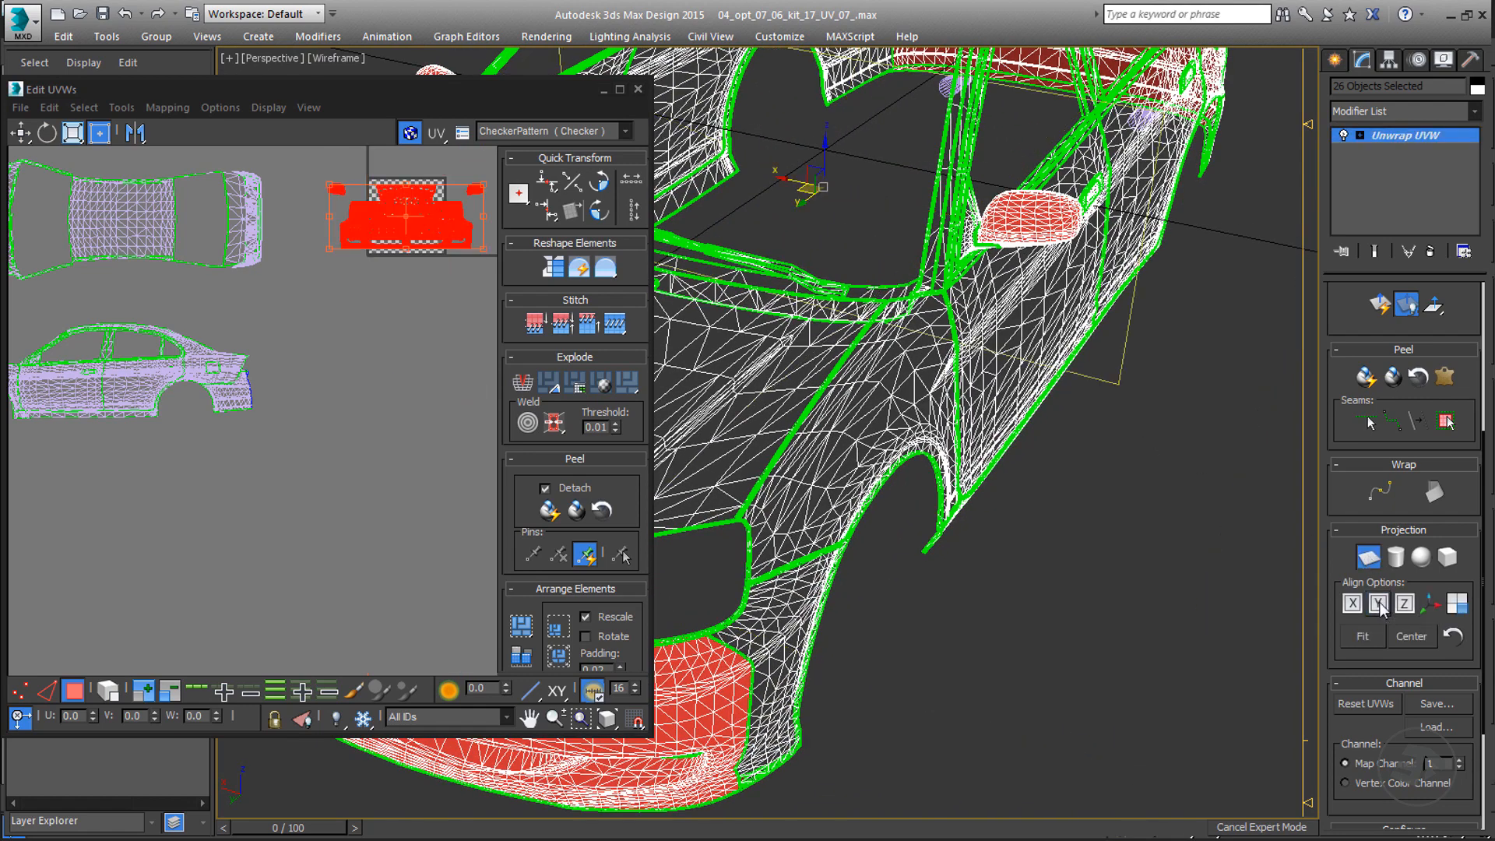
left_click(1368, 556)
middle_click_drag(428, 307, 397, 434)
scroll(387, 358, "up", 5)
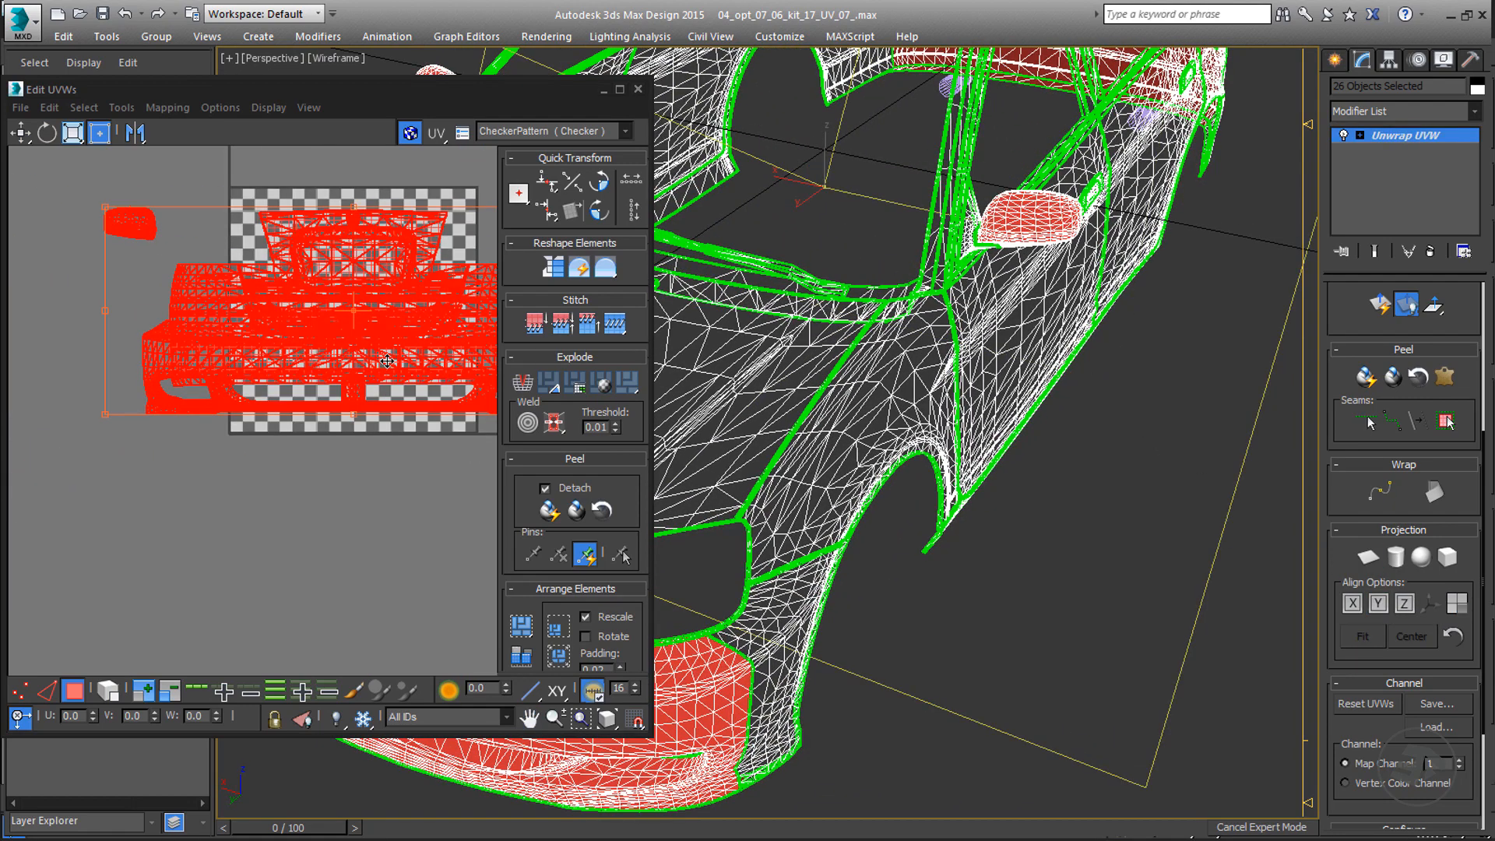
middle_click_drag(385, 360, 261, 377)
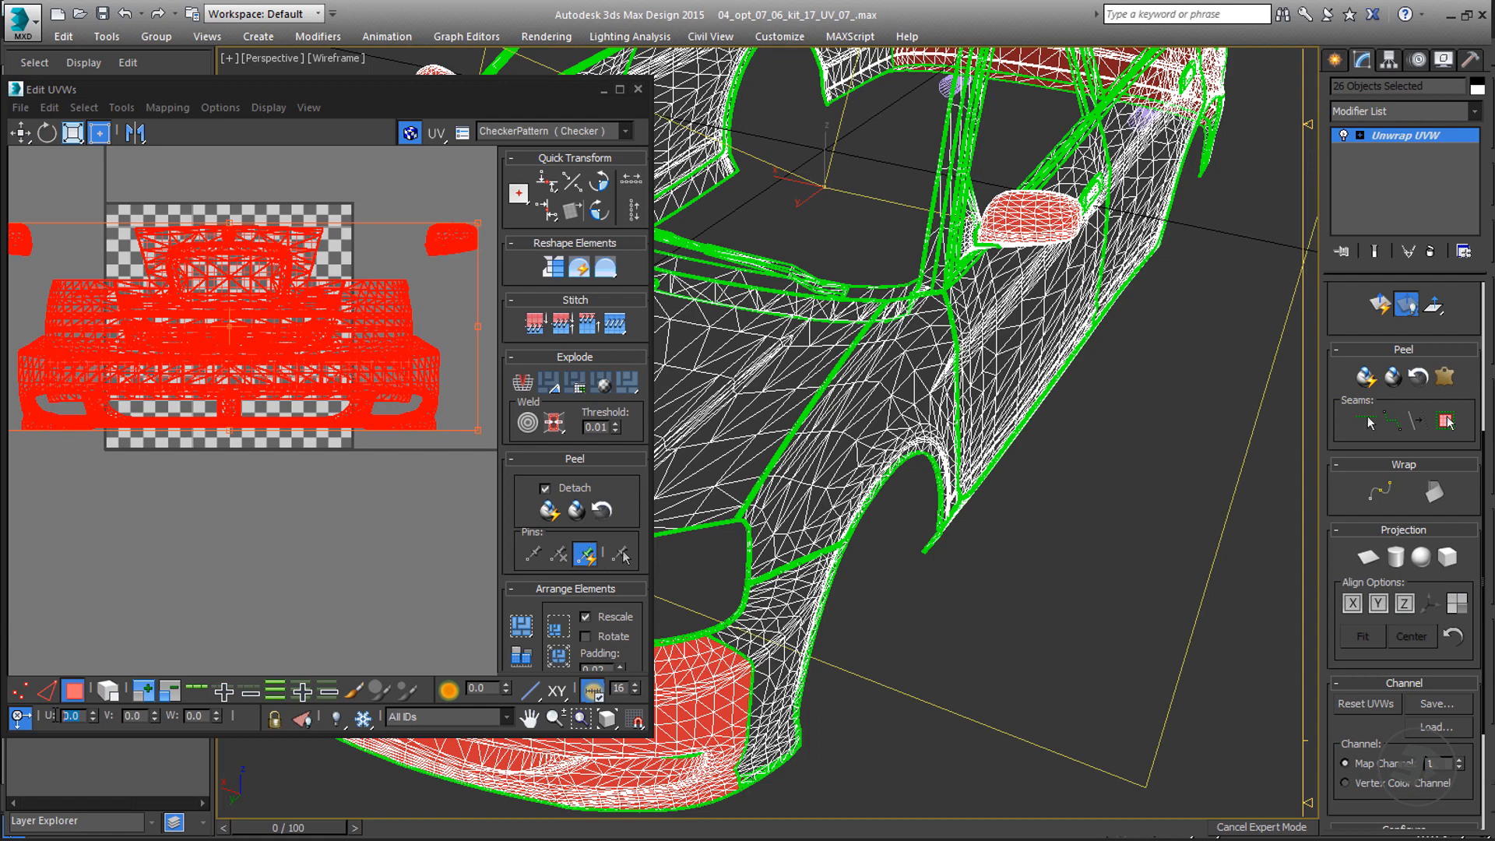
- Offset the projected front and rear shells by 2 in V and shift them in negative U to sit above the top-view shell
left_click(620, 88)
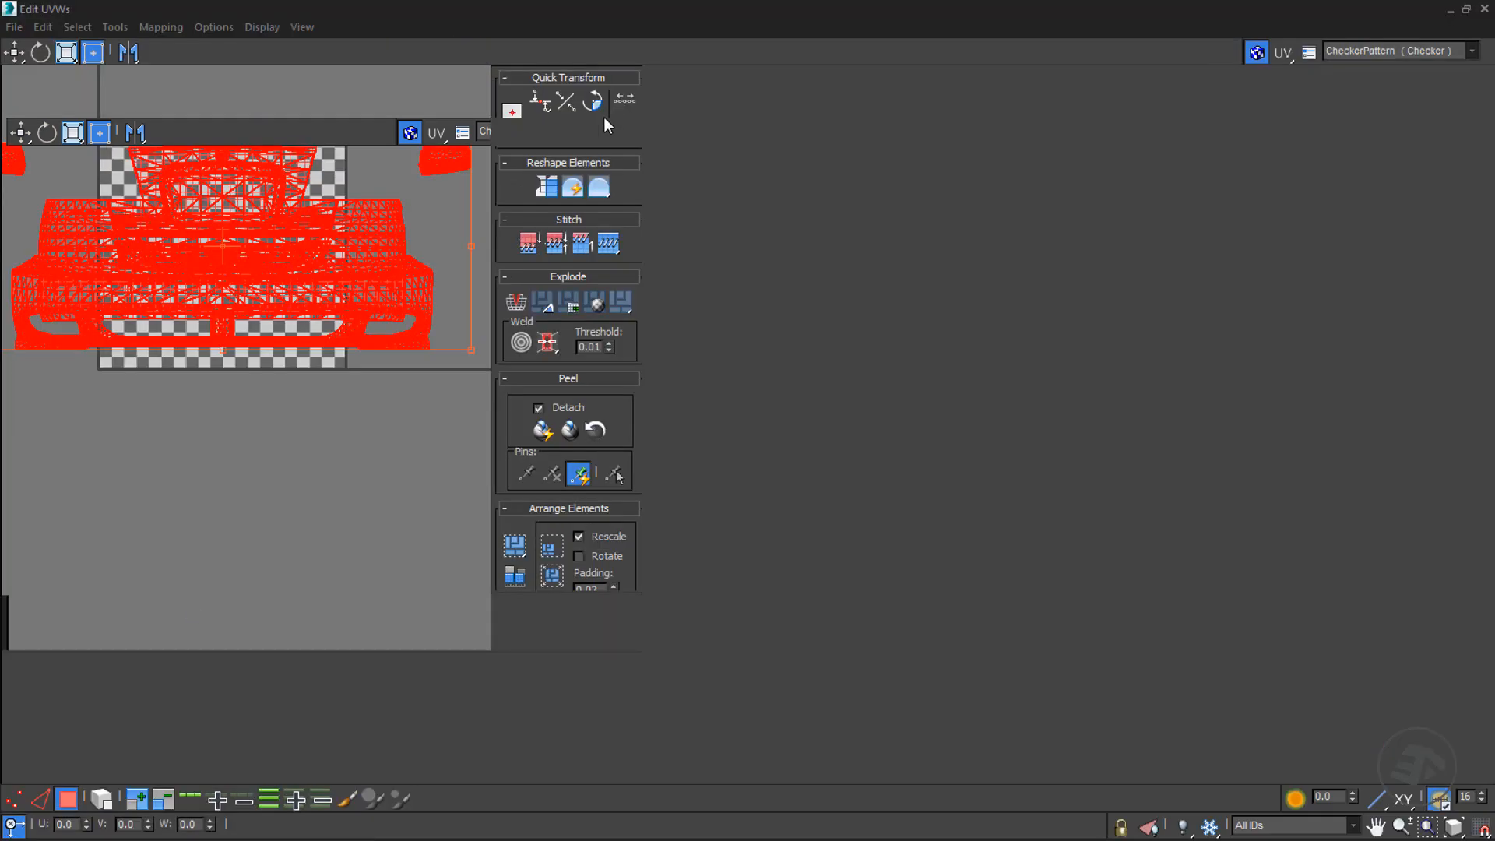
left_click(114, 827)
type("2")
key("Return")
scroll(660, 488, "down", 4)
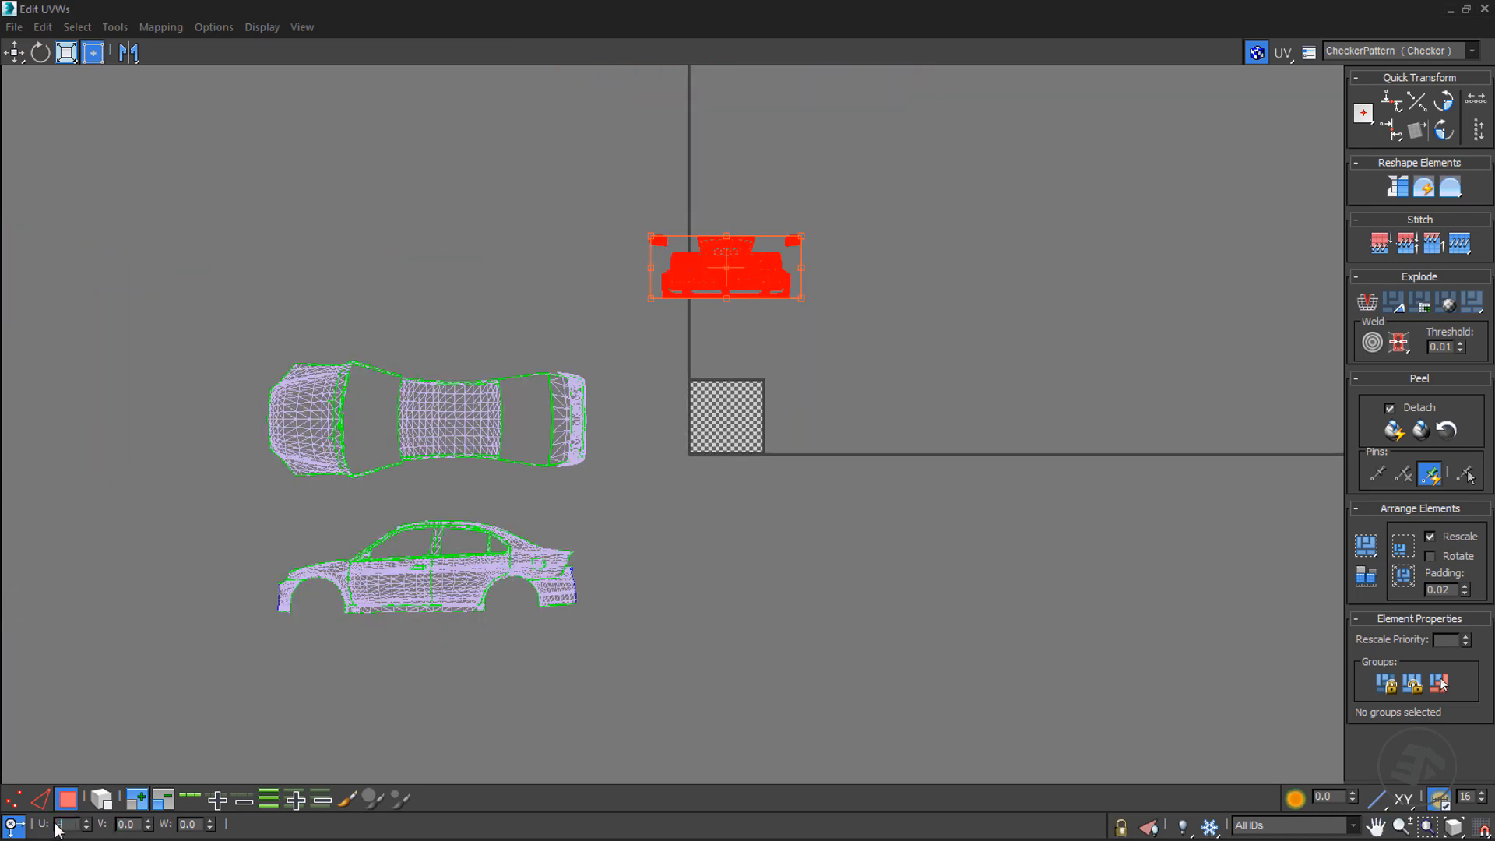
key("Return")
scroll(463, 260, "up", 3)
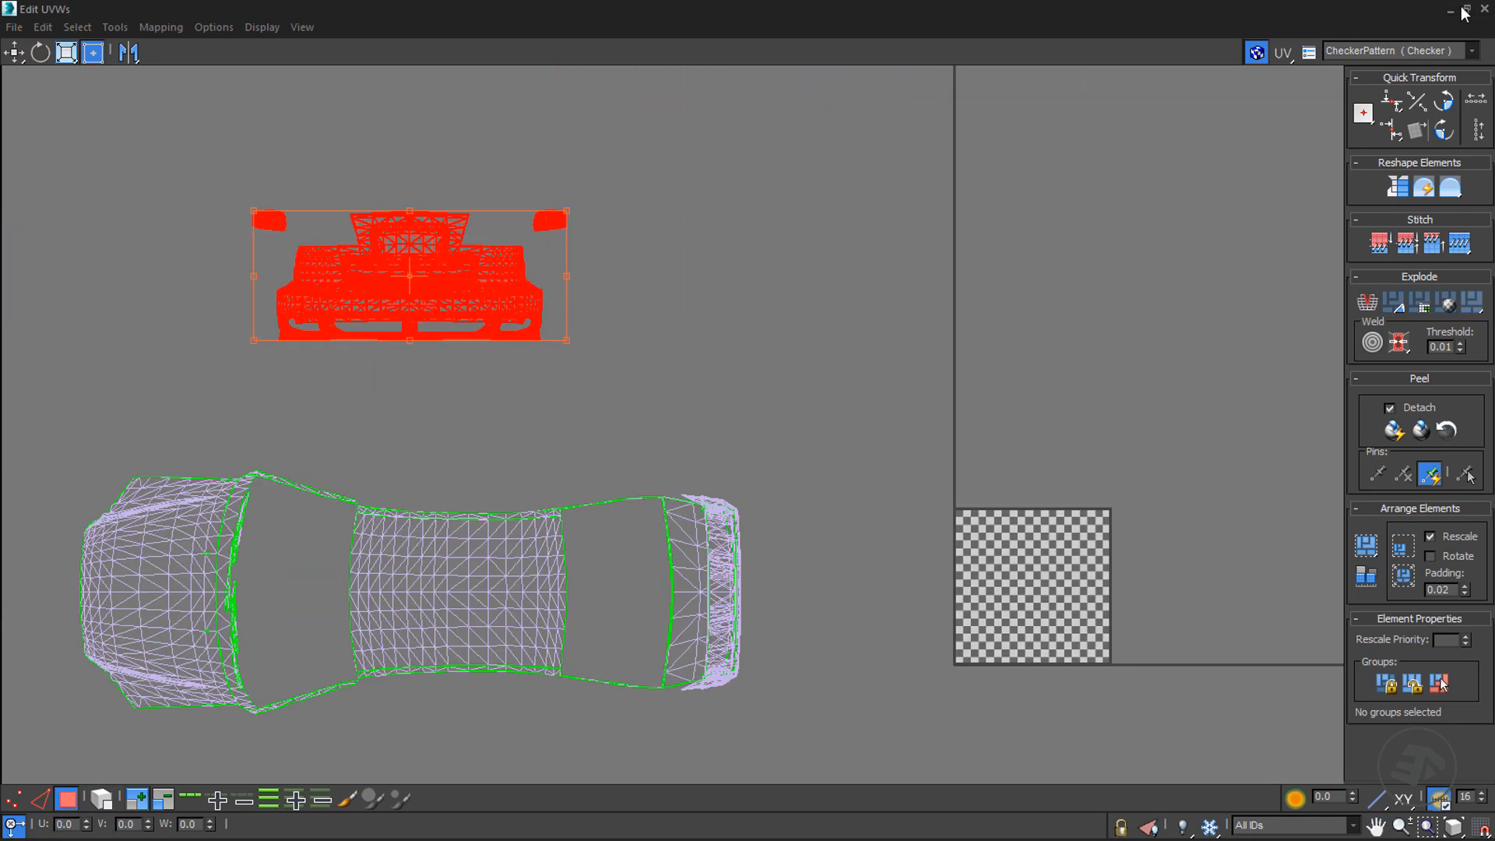
- Limit the selection to the front bumper and side mirror polygons, leaving out the rear ones
left_click(1465, 12)
middle_click_drag(1048, 405, 923, 206)
scroll(1142, 383, "down", 5)
left_click_drag(767, 636, 769, 635)
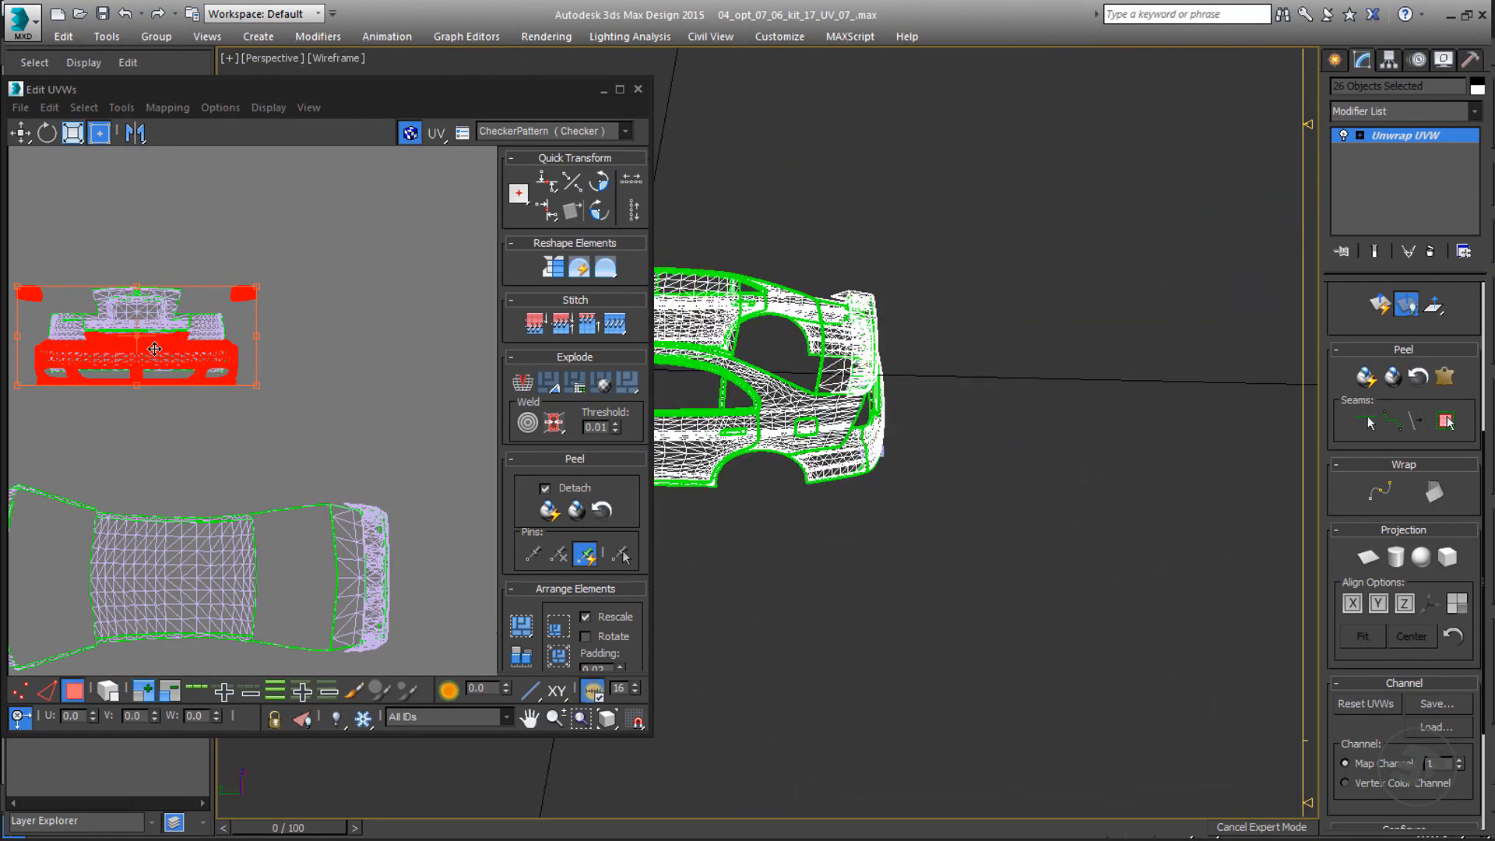
middle_click_drag(839, 536, 994, 457, "alt")
scroll(895, 414, "up", 5)
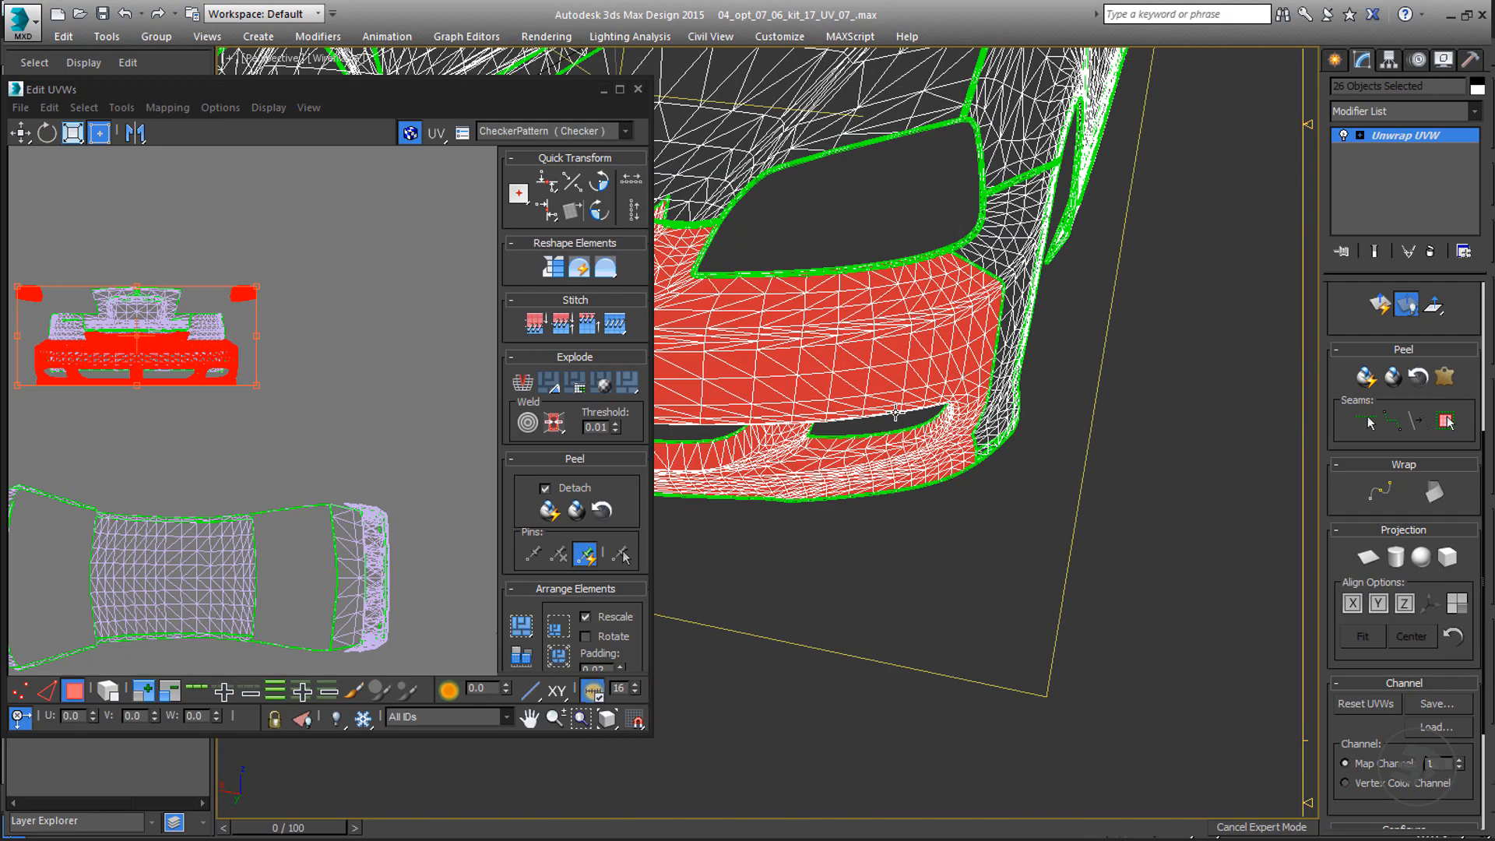
- Switch the perspective view to shaded display and show the uv_checker material's texture in the viewport
key("F3")
key("m")
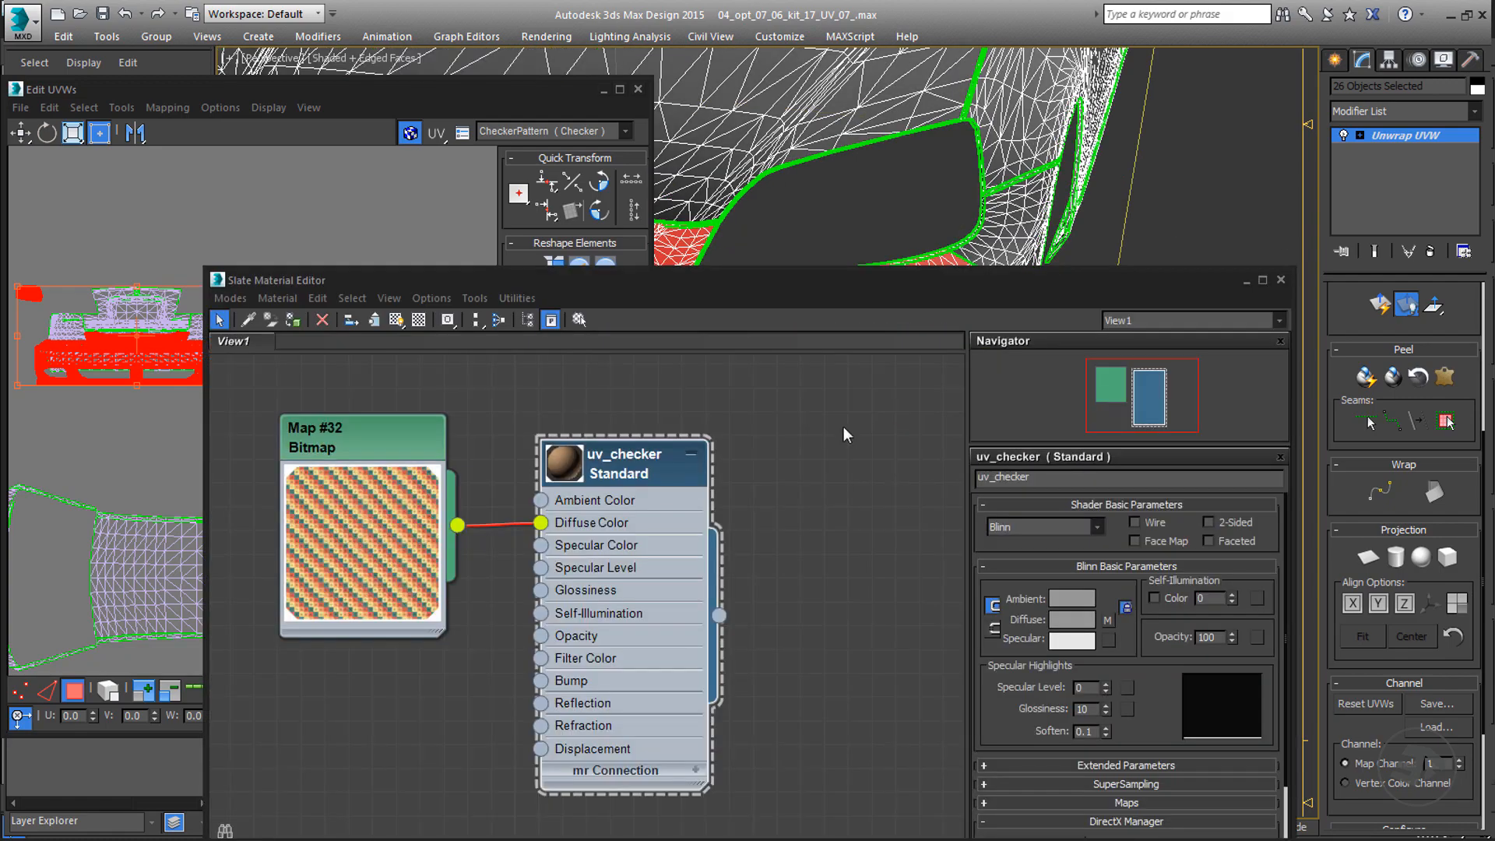
left_click(396, 320)
left_click(1247, 281)
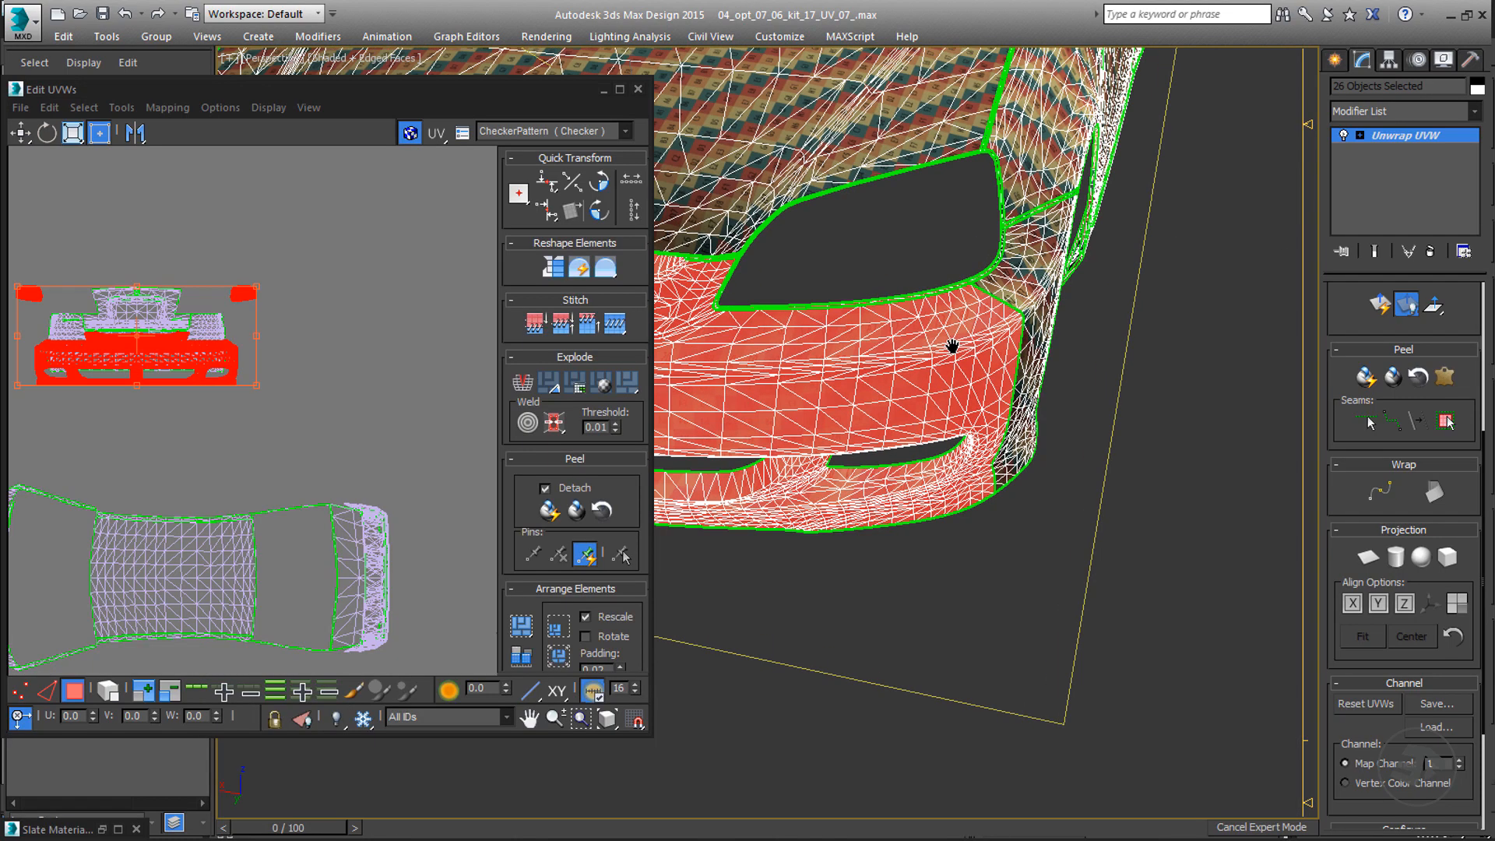
- Check the checker lettering on the front bumper and mirror the selected front shells horizontally
scroll(924, 366, "up", 10)
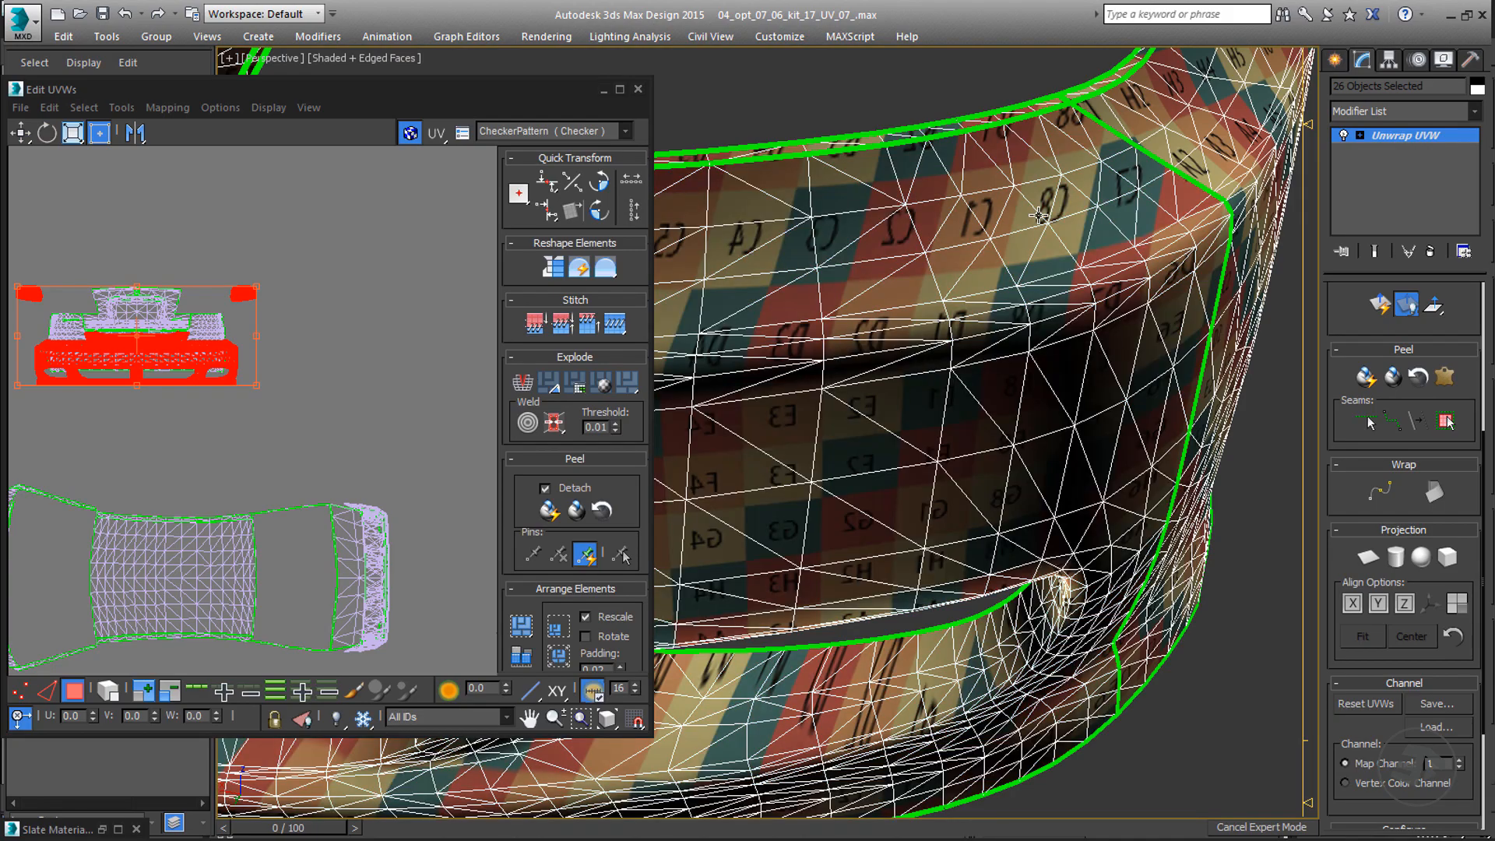
middle_click_drag(1067, 294, 982, 130, "alt")
scroll(973, 350, "down", 5)
scroll(981, 130, "up", 5)
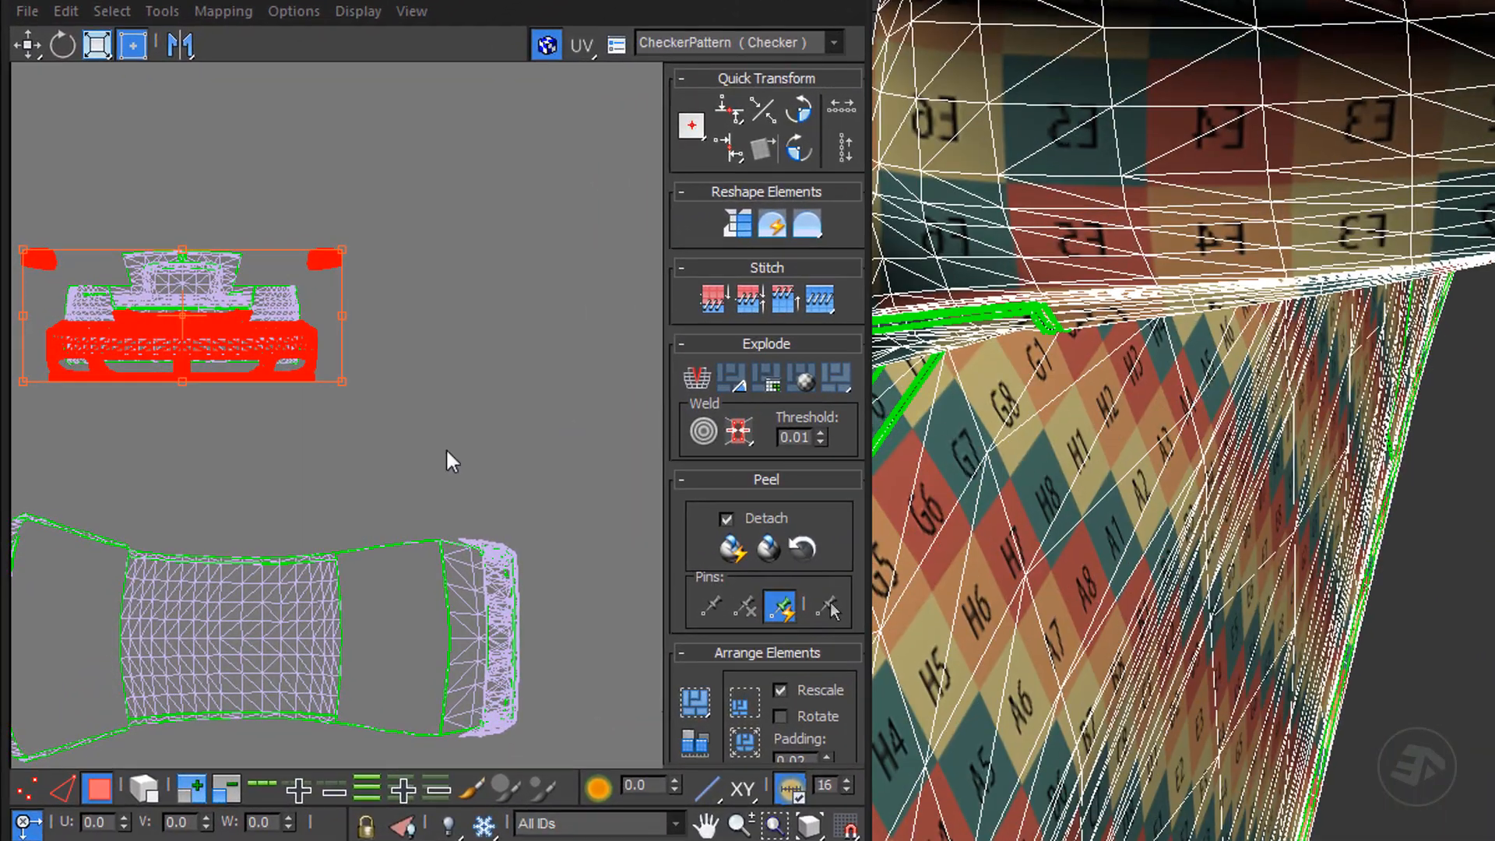
right_click(222, 342)
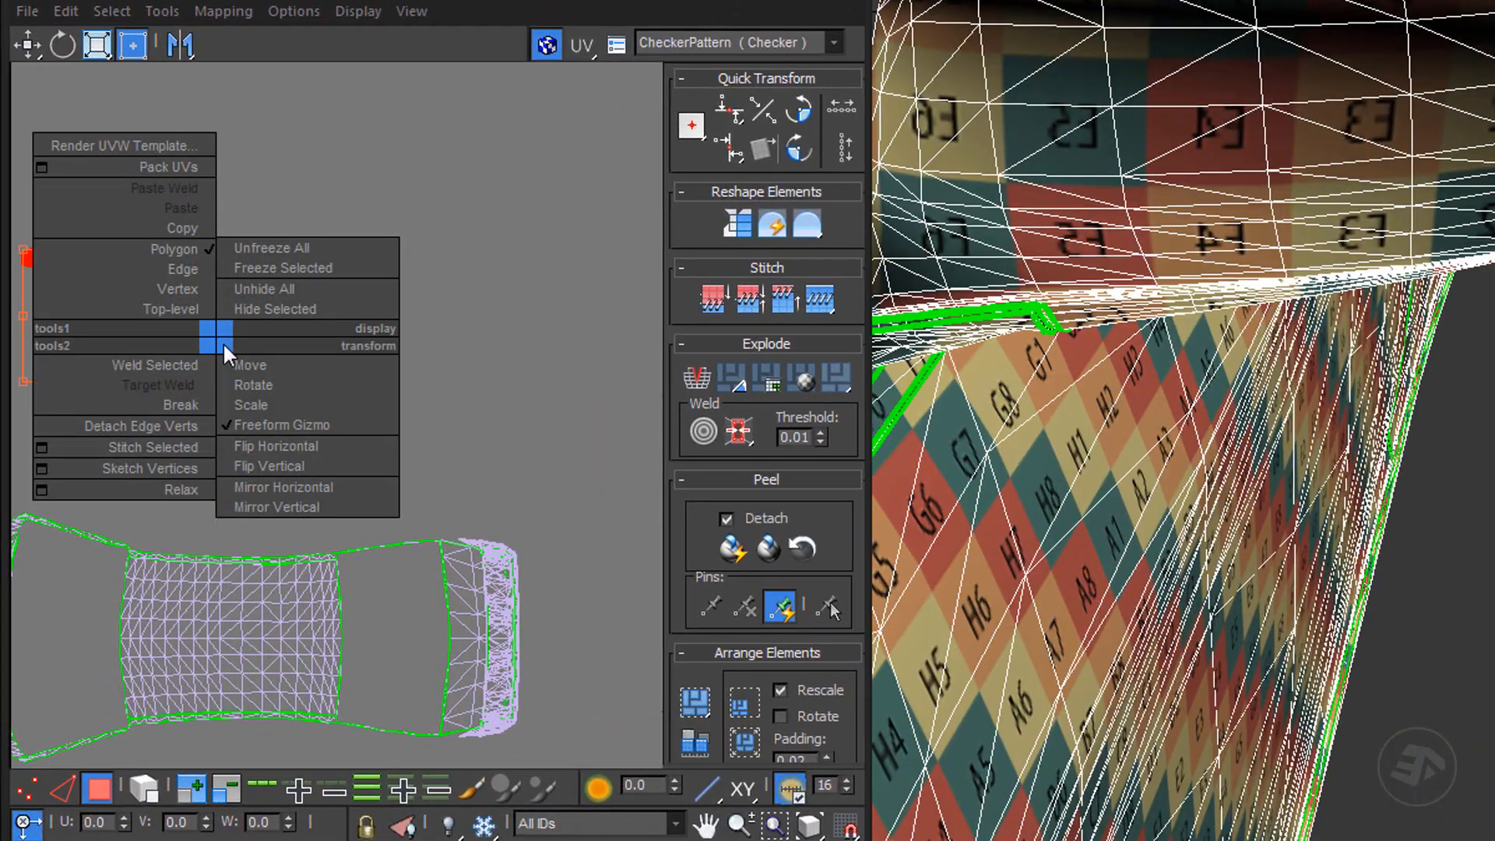
left_click(334, 484)
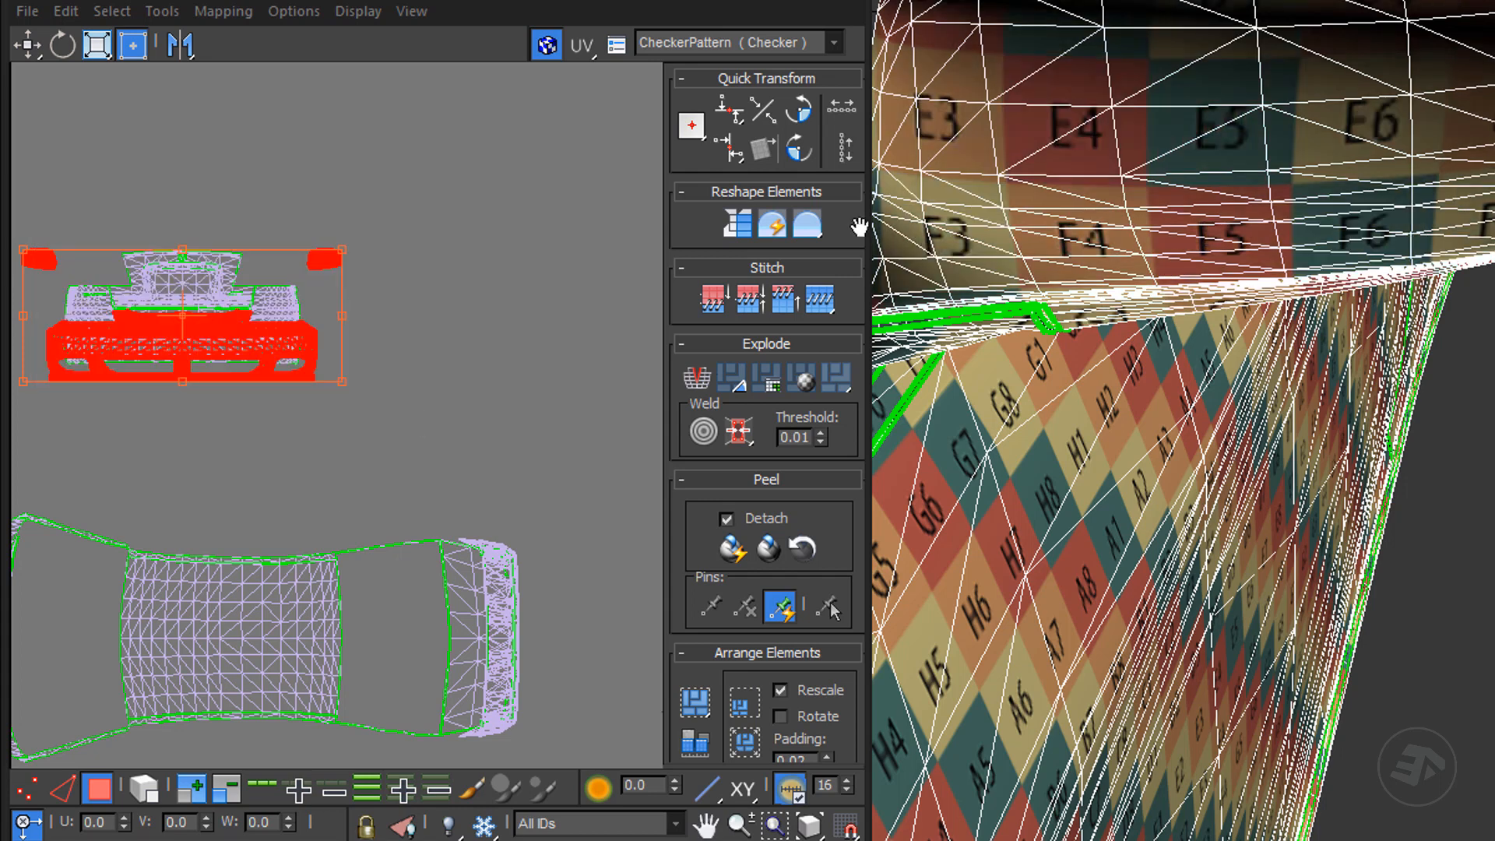
- Move the front bumper shells horizontally clear of the rear ones and place the two side mirror shells next to each other
left_click(27, 46)
left_click_drag(192, 351, 517, 352, "shift")
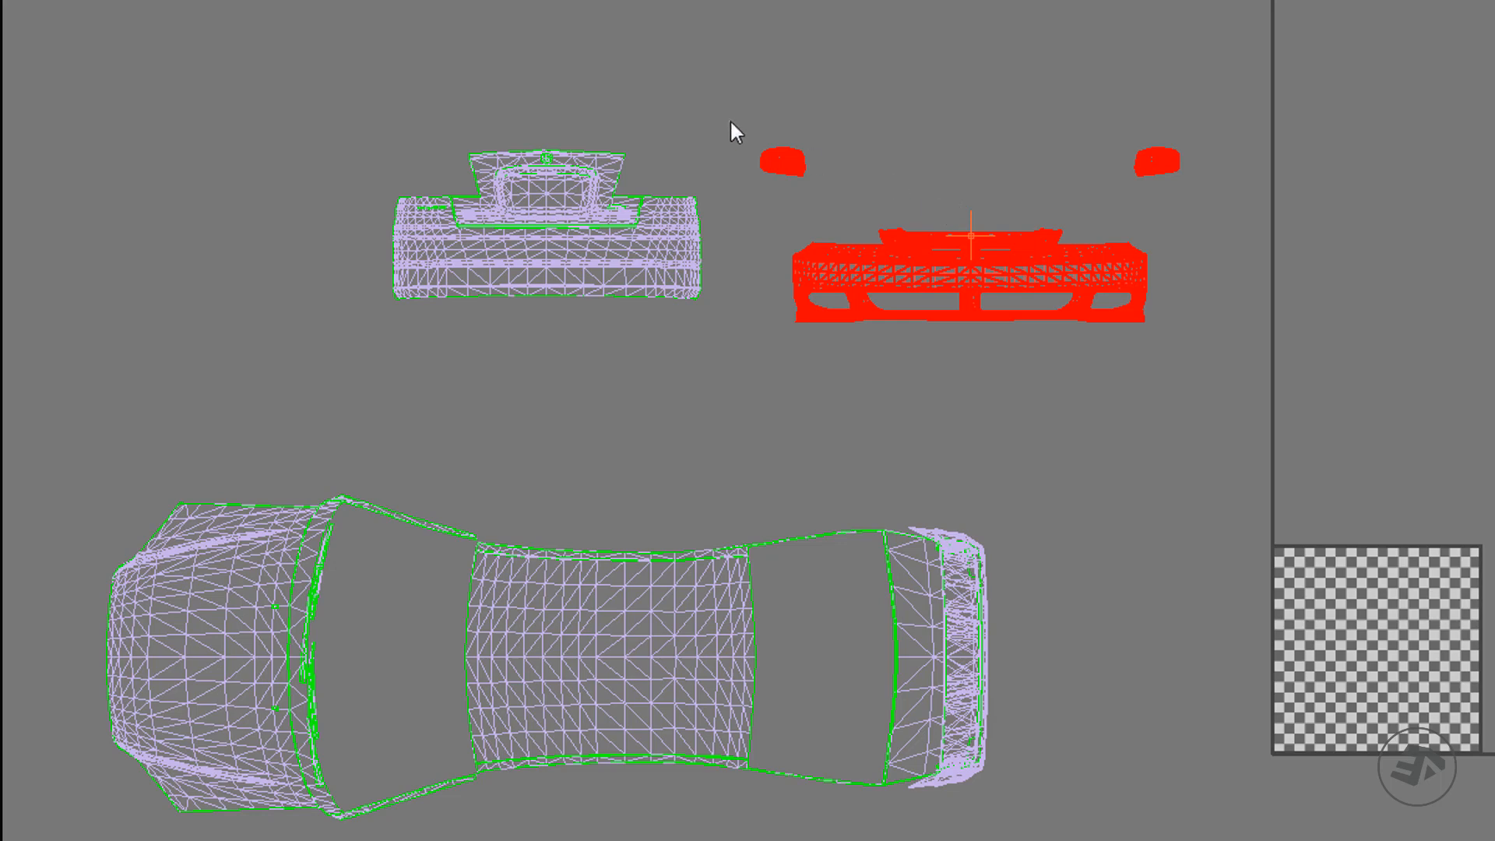
left_click(783, 161)
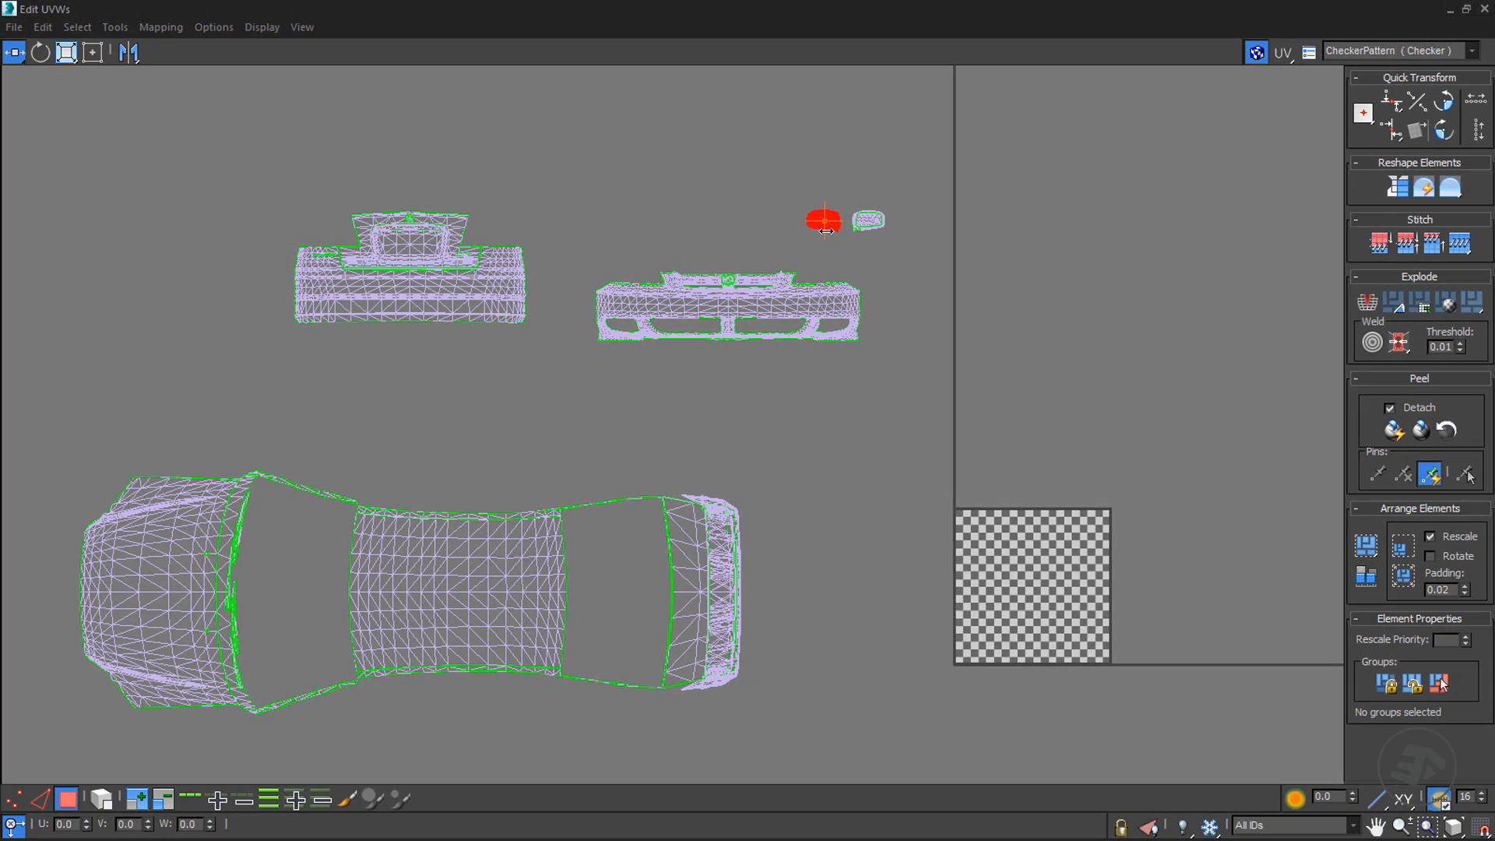
left_click_drag(782, 362, 782, 363)
left_click_drag(814, 311, 905, 312)
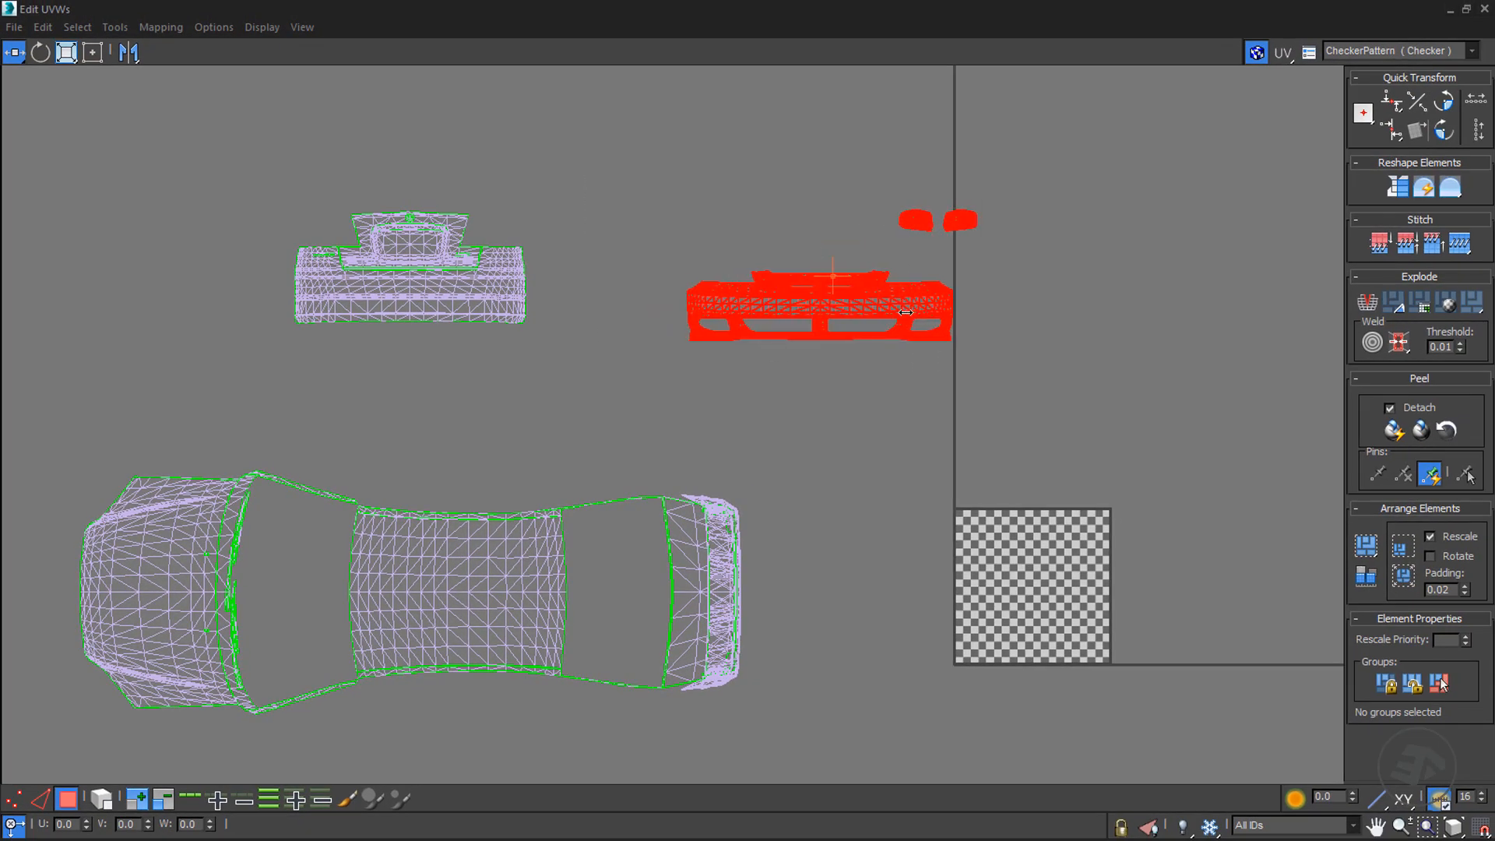
left_click_drag(1011, 255, 1012, 255)
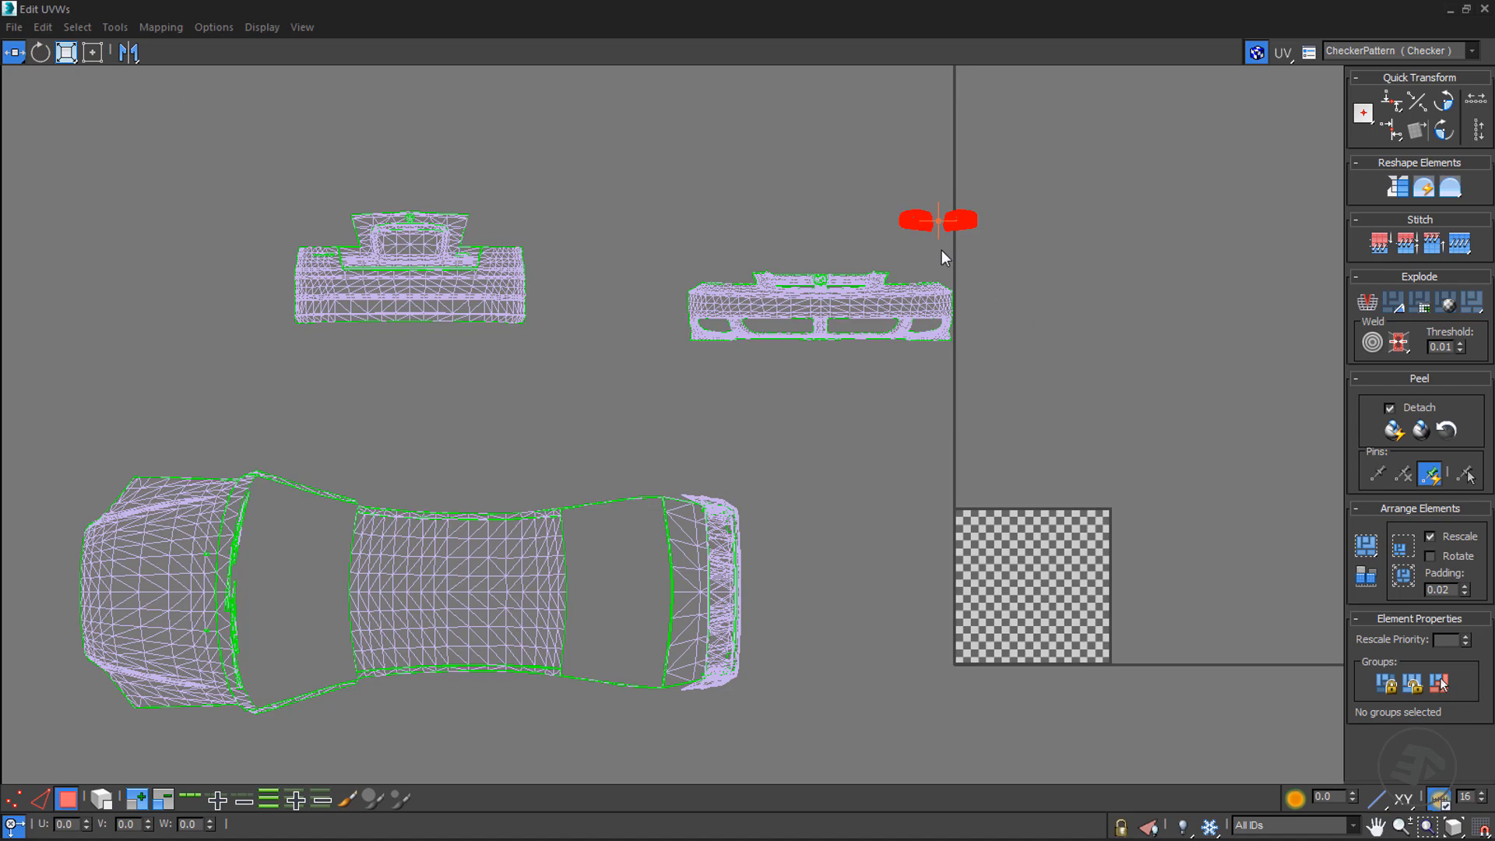
left_click(793, 397)
- Inspect the top-projected body shell in the UV layout for overlapping polygons at the rear spoiler, hood and windshield wipers
middle_click_drag(741, 394, 748, 257)
scroll(731, 395, "up", 5)
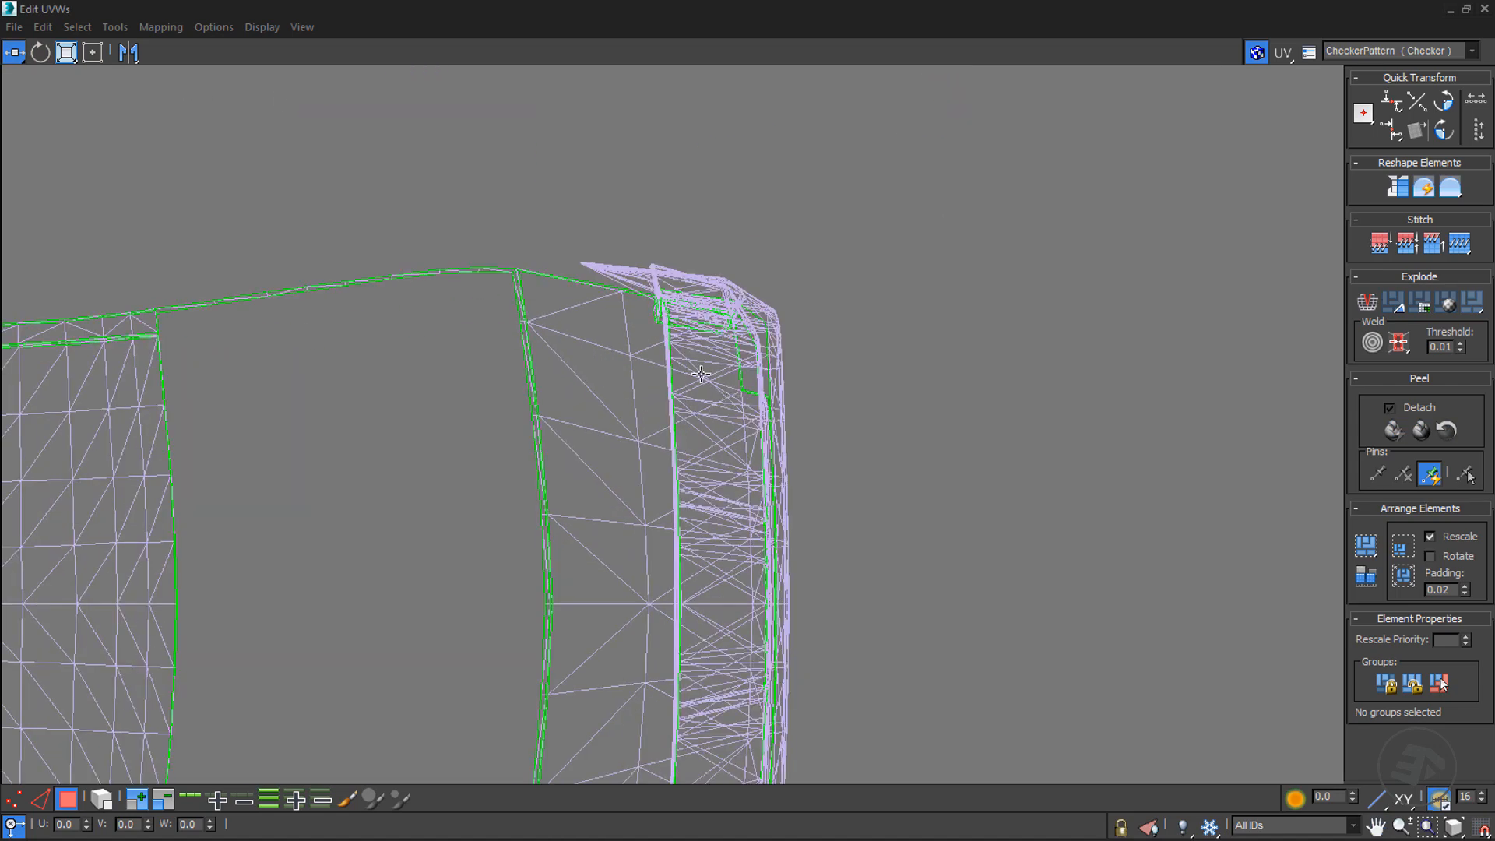
middle_click_drag(690, 443, 664, 283)
middle_click_drag(658, 478, 659, 305)
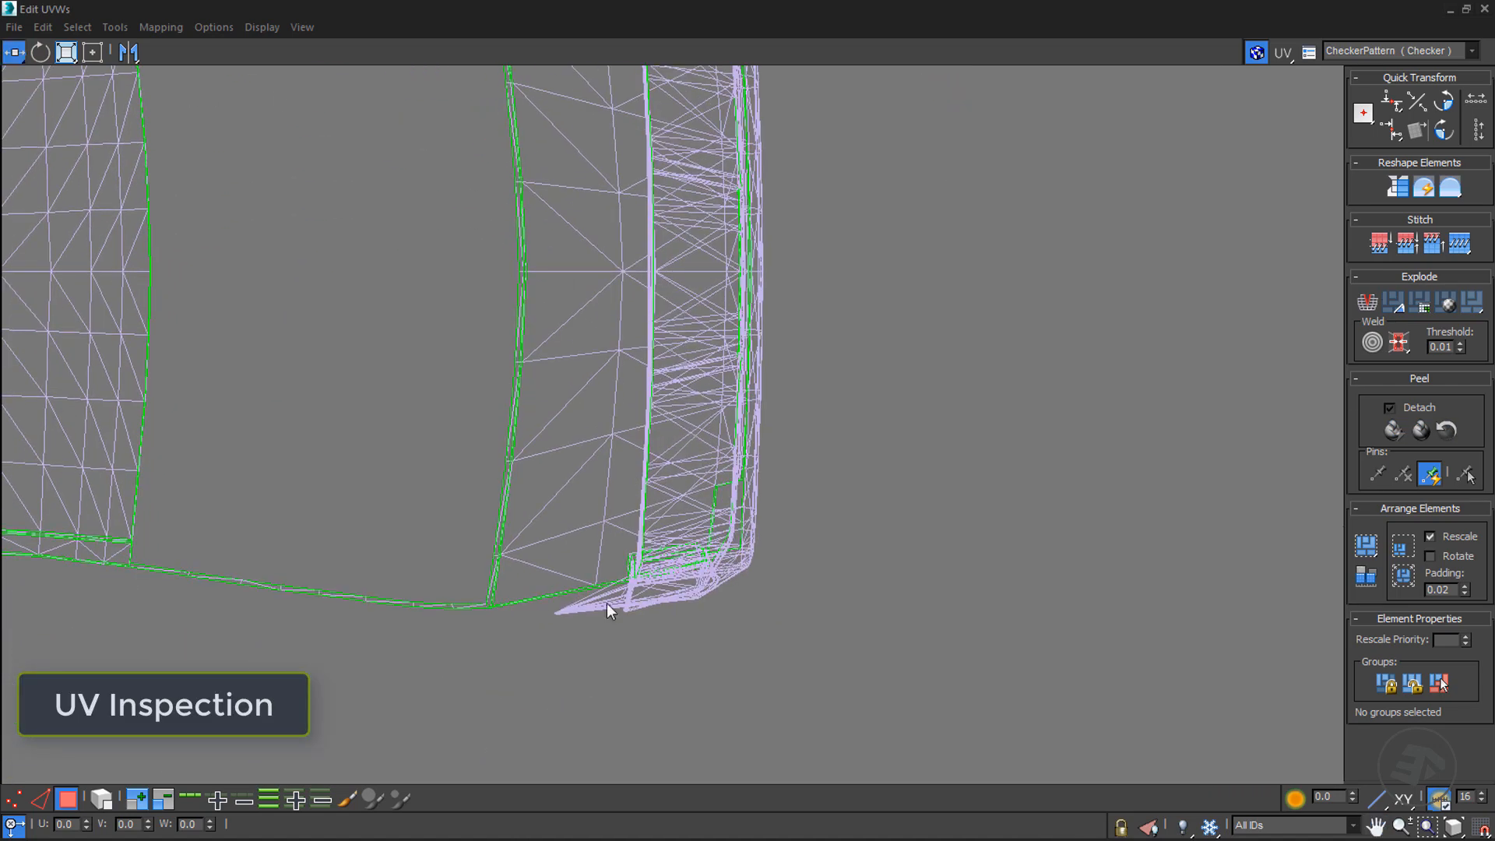
middle_click_drag(641, 580, 670, 319)
scroll(670, 319, "down", 5)
middle_click_drag(627, 527, 690, 404)
middle_click_drag(657, 305, 729, 544)
middle_click_drag(732, 304, 802, 436)
scroll(278, 429, "up", 6)
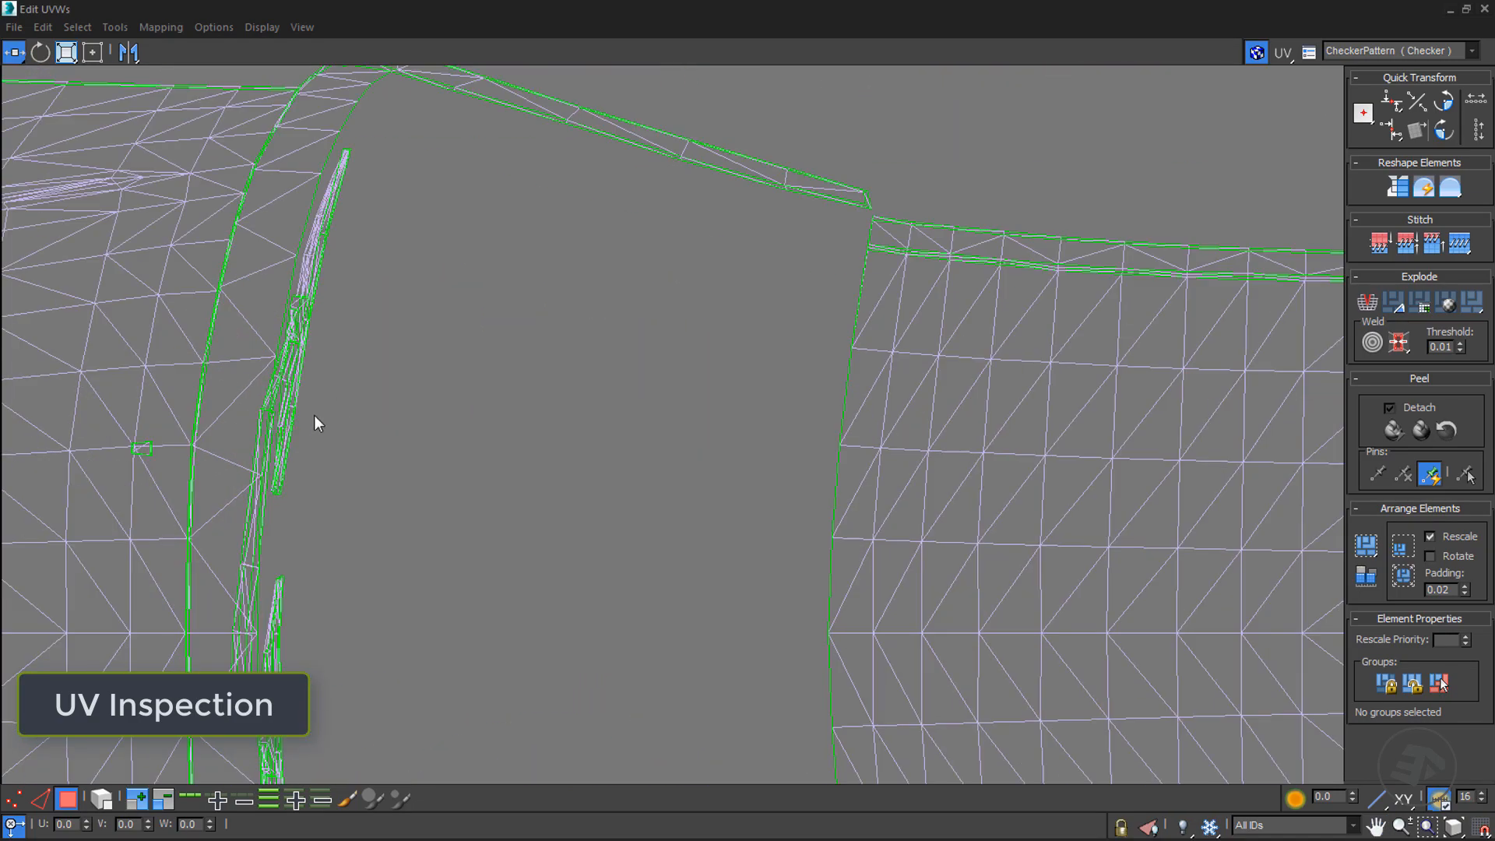
middle_click_drag(268, 515, 314, 378)
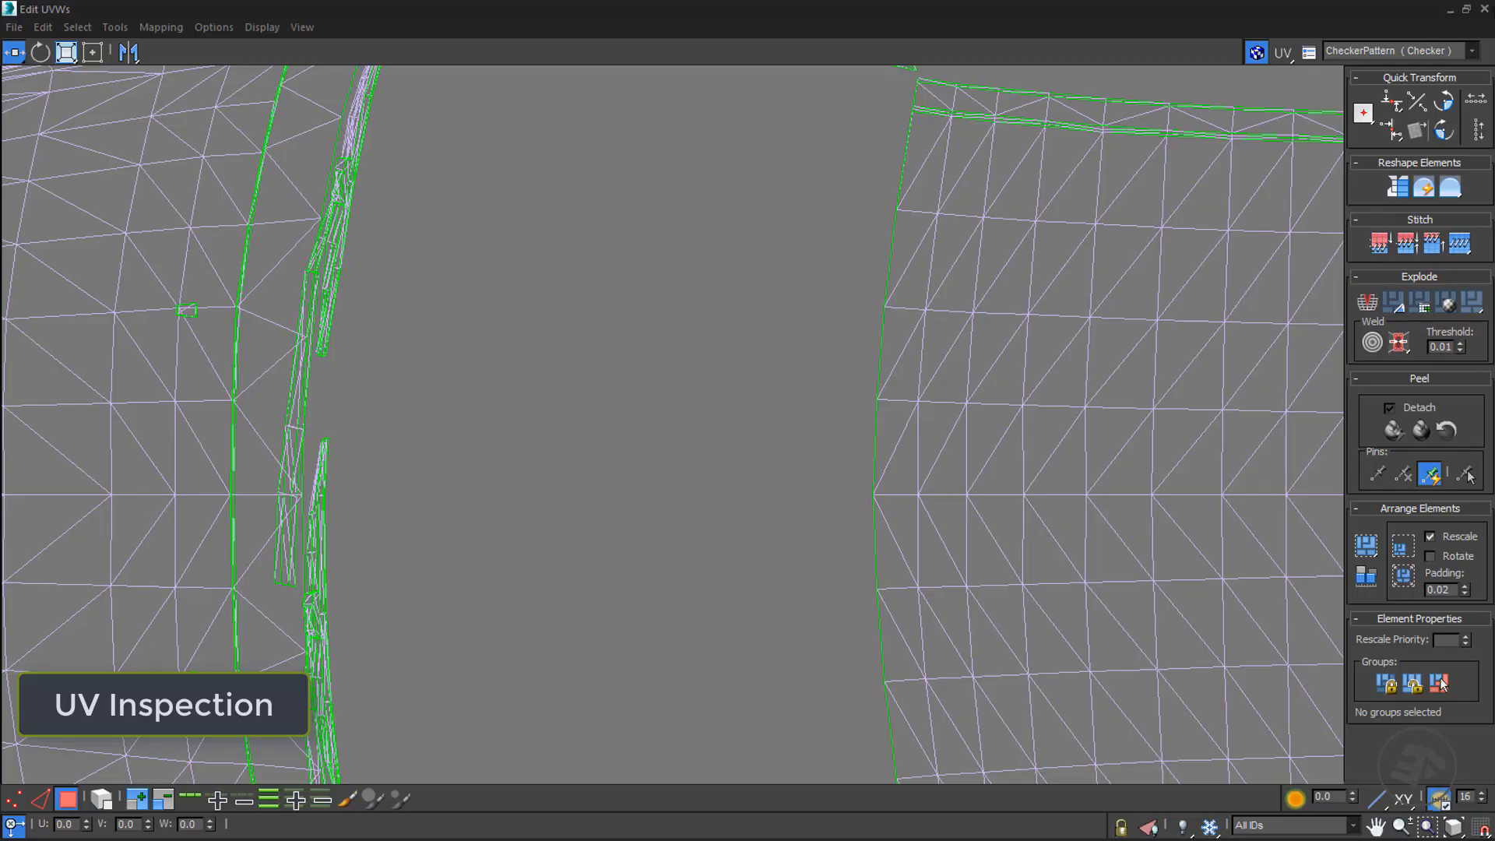
- Minimize the UV editor and examine the checker texture on the rear spoiler, hood and windshield wipers for stretching
left_click(1466, 9)
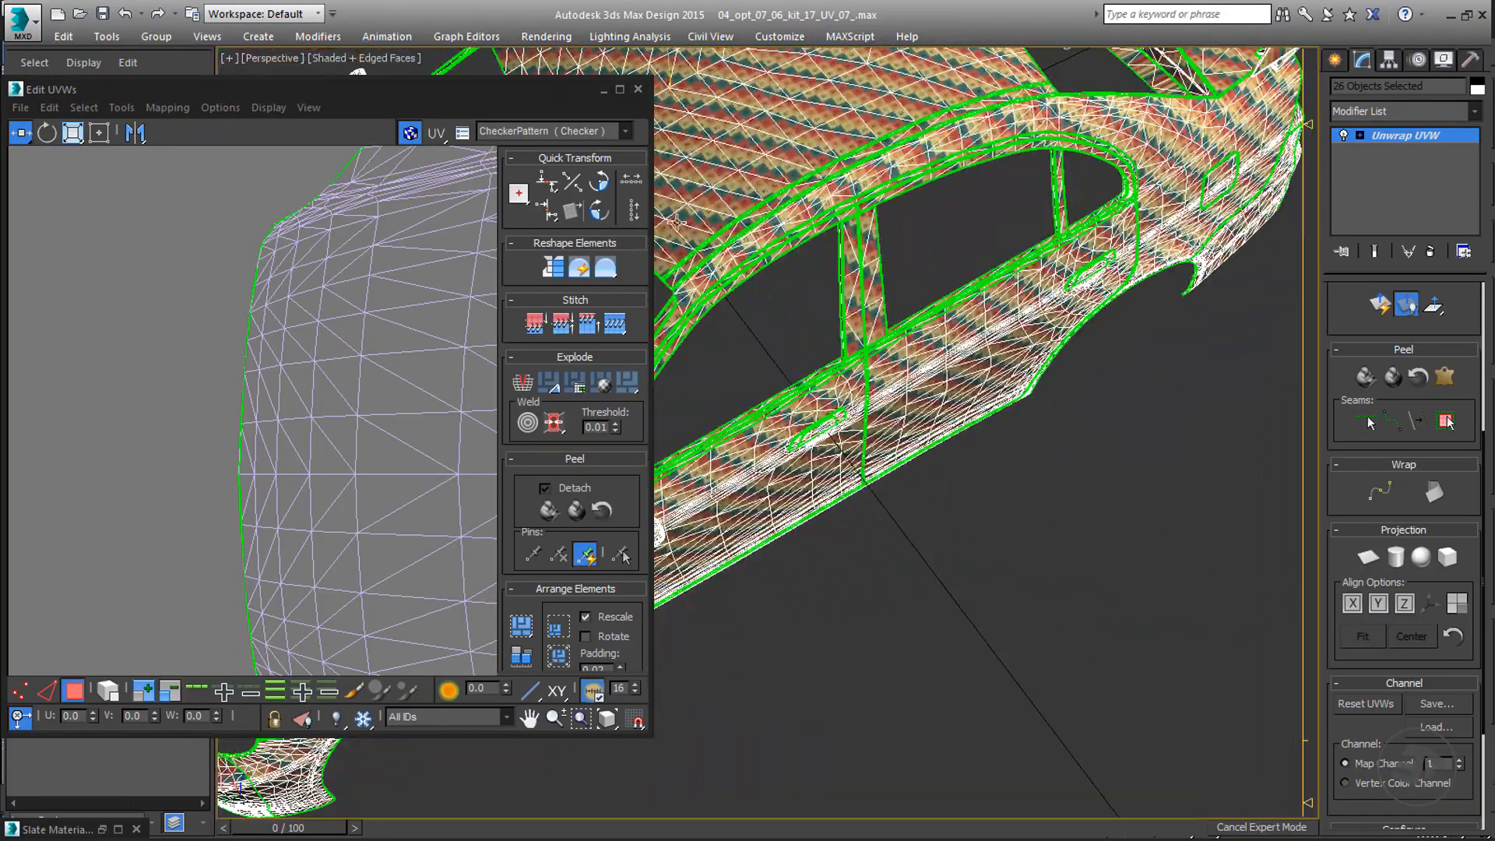
left_click(604, 90)
middle_click_drag(615, 342, 521, 315, "alt")
middle_click_drag(1112, 364, 1061, 261, "alt")
scroll(1002, 161, "up", 8)
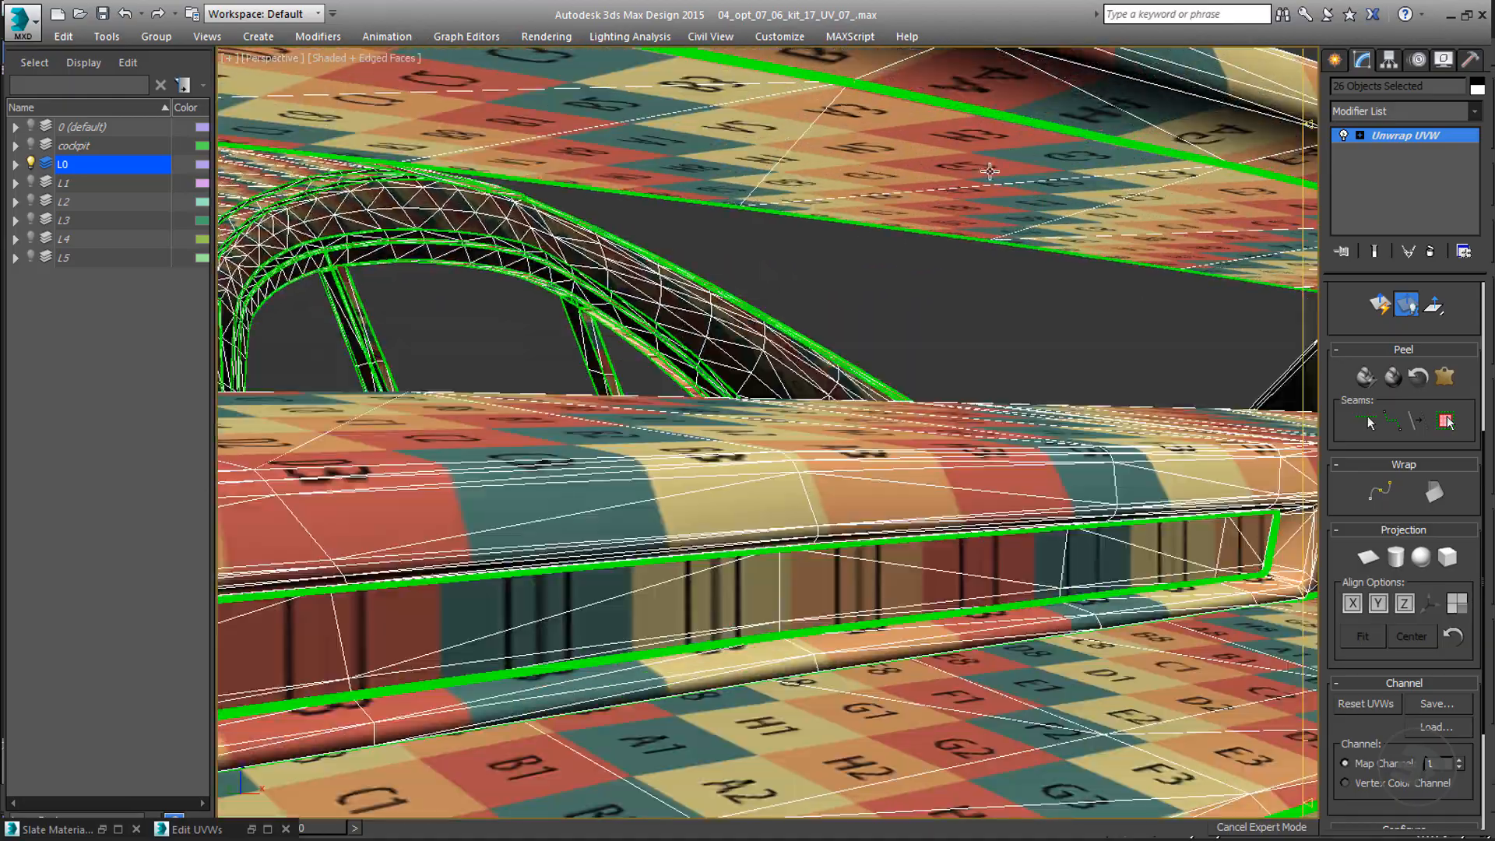
scroll(993, 174, "down", 10)
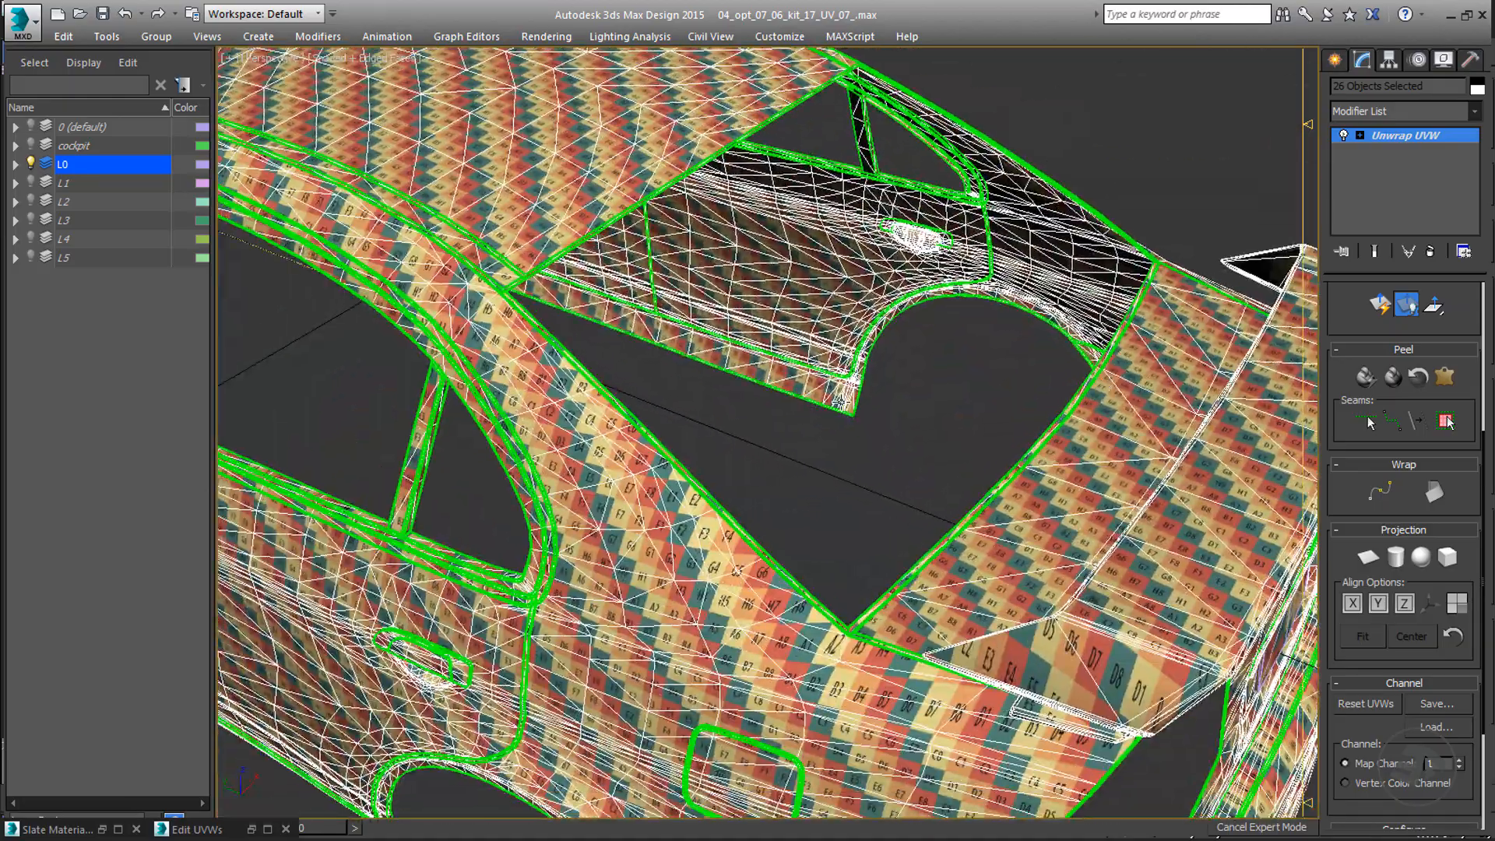
scroll(585, 405, "up", 8)
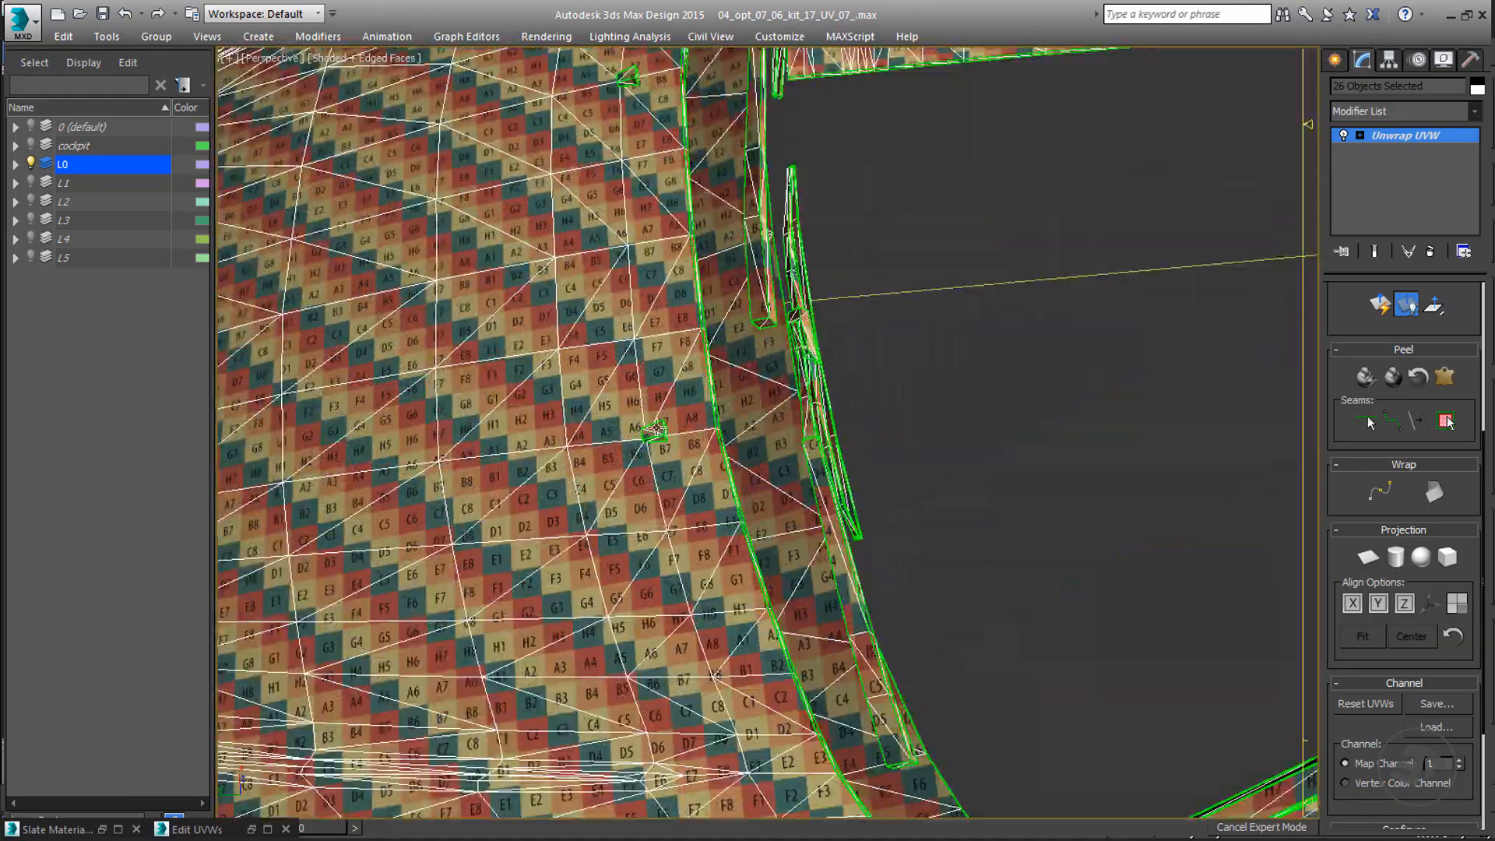
scroll(657, 428, "down", 10)
- Examine the checker lettering across the seam between the side and rear shells at the rear bumper corner
middle_click_drag(656, 428, 827, 404, "alt")
scroll(815, 477, "up", 8)
scroll(837, 463, "down", 10)
scroll(827, 404, "up", 10)
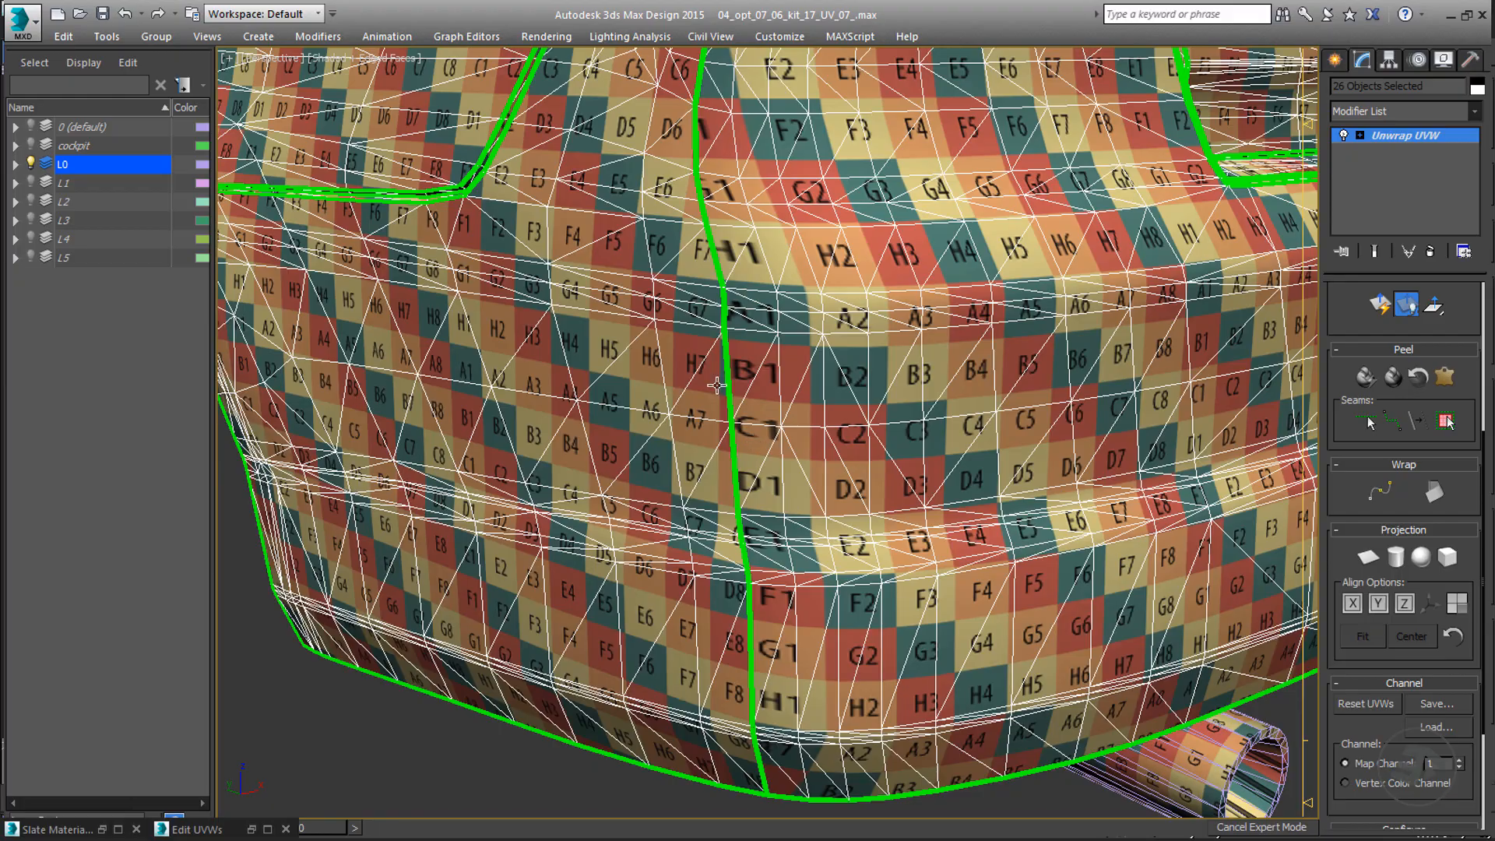
scroll(716, 384, "down", 10)
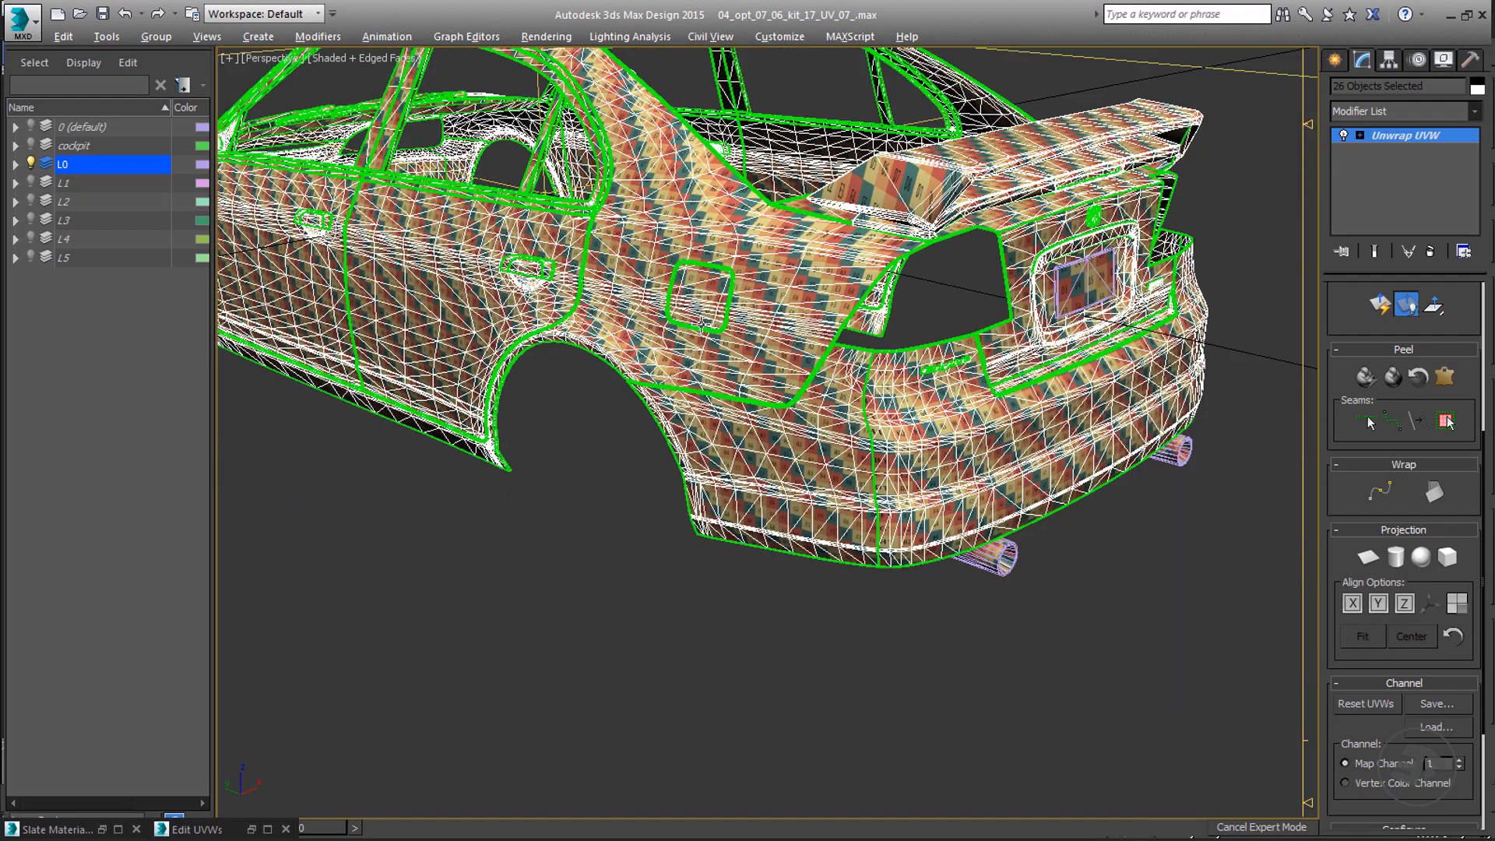
middle_click_drag(717, 384, 641, 163, "alt")
scroll(641, 164, "up", 6)
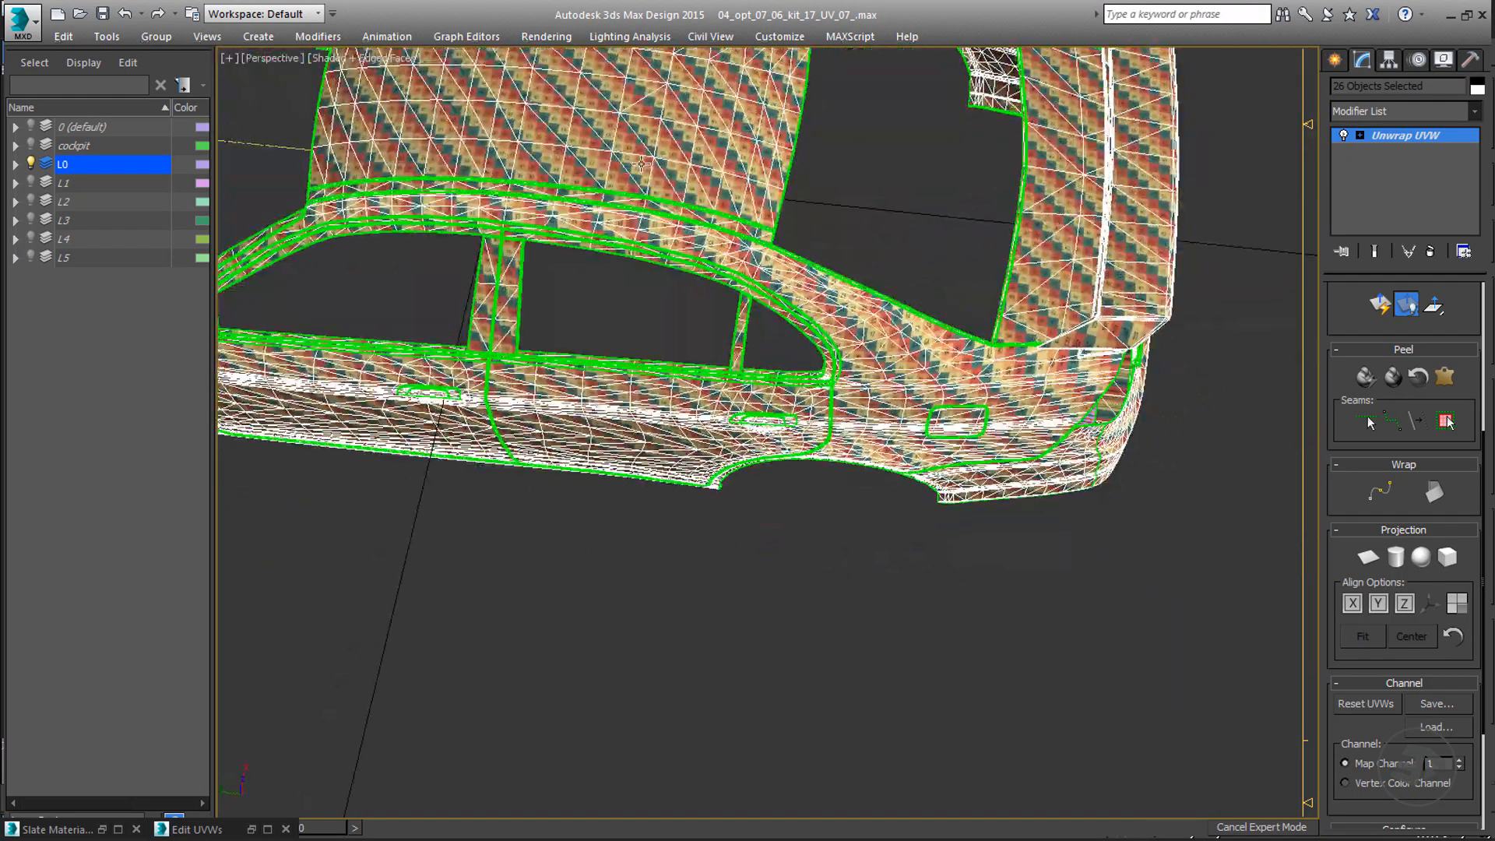
- Examine the checker texture across the car body, from the doors and roof to the hood and front bumper
scroll(717, 463, "up", 6)
scroll(718, 462, "down", 8)
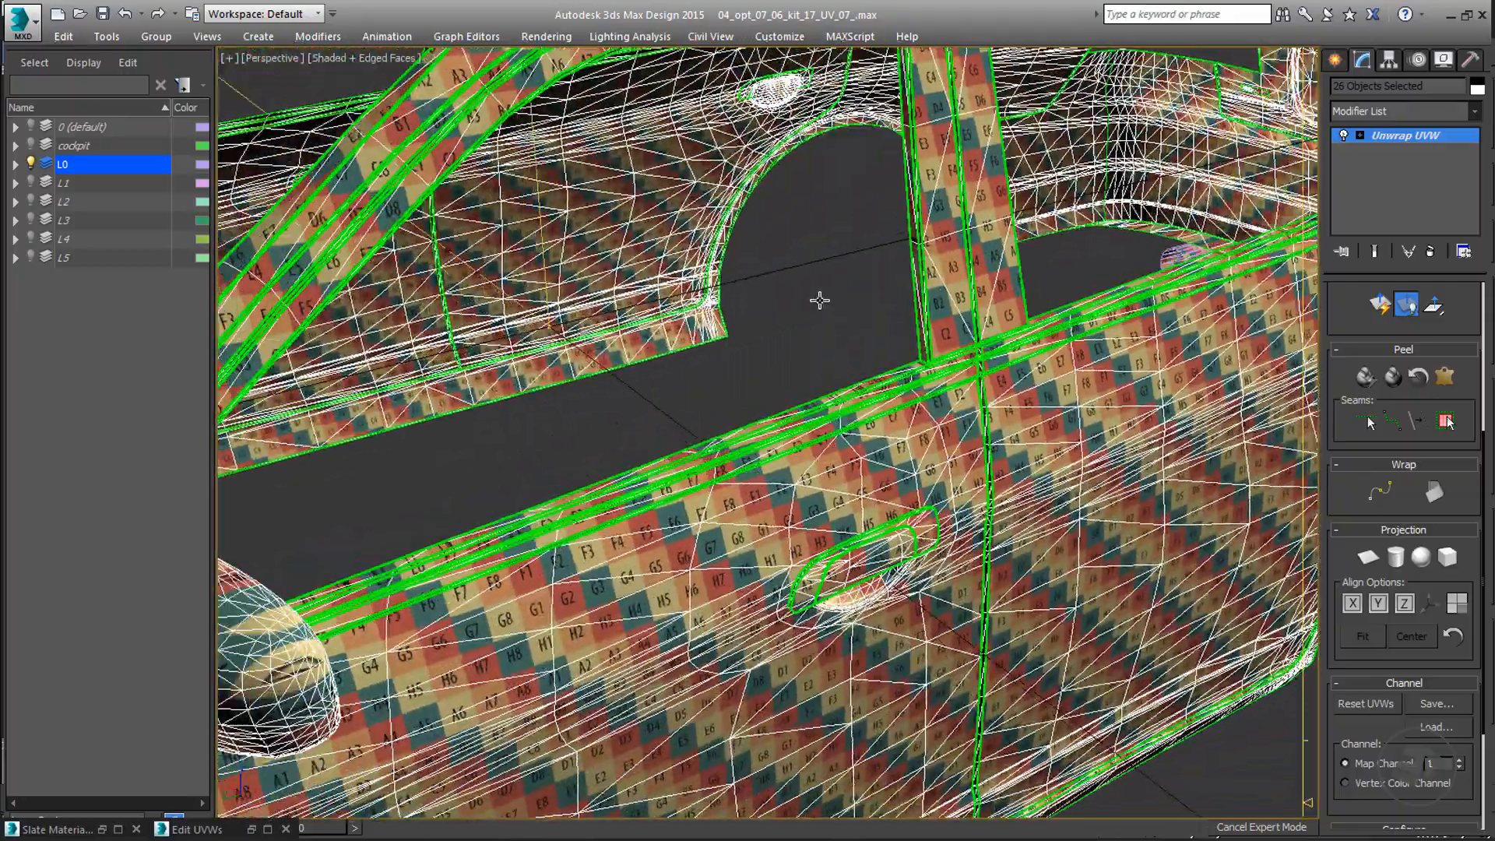
middle_click_drag(820, 300, 810, 257, "alt")
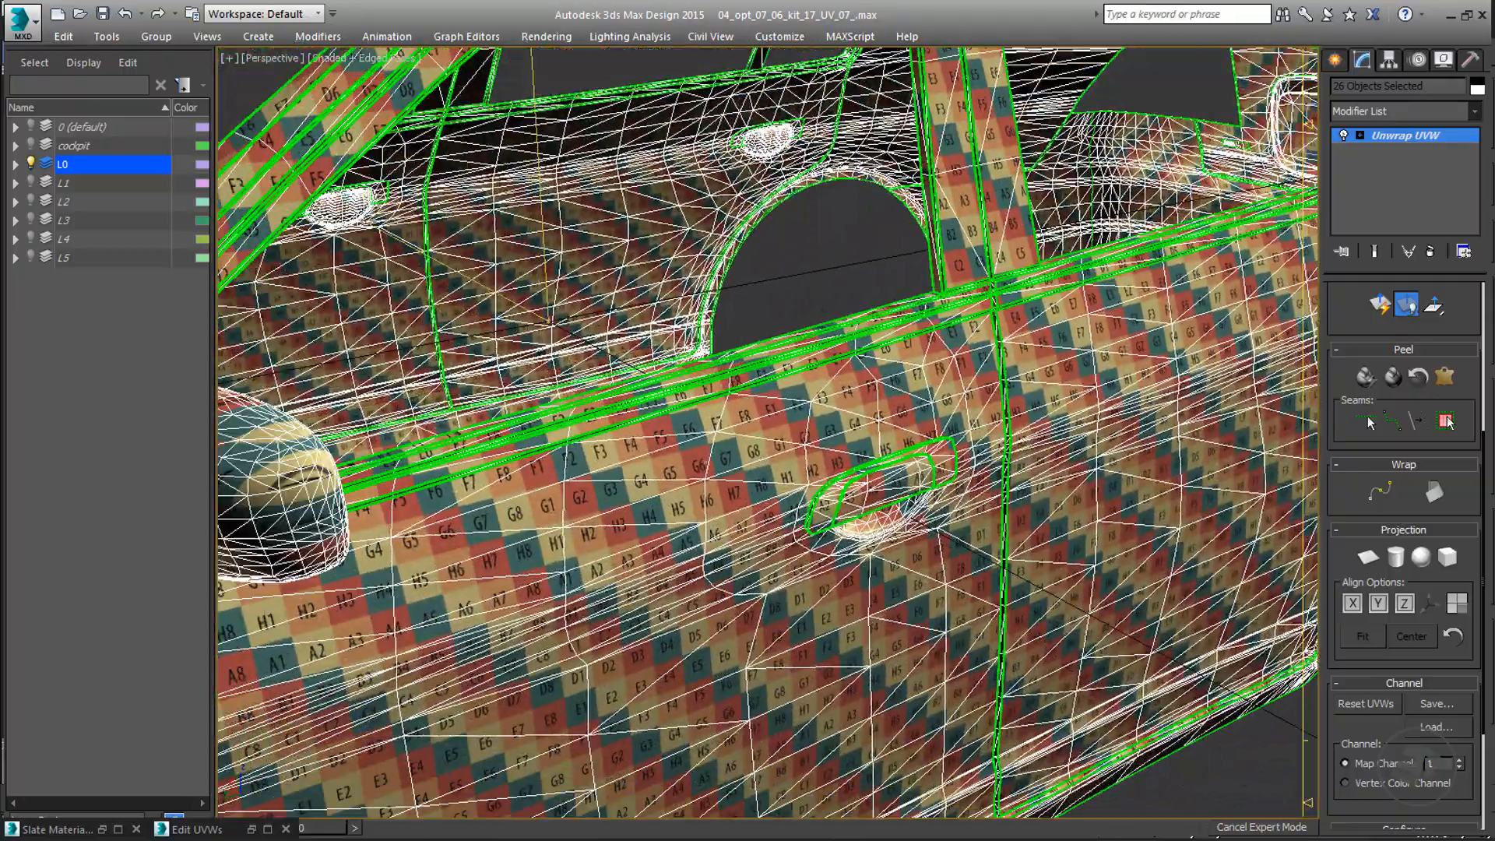
scroll(724, 492, "up", 6)
scroll(604, 574, "down", 6)
middle_click_drag(603, 575, 847, 434)
middle_click_drag(670, 459, 846, 466, "alt")
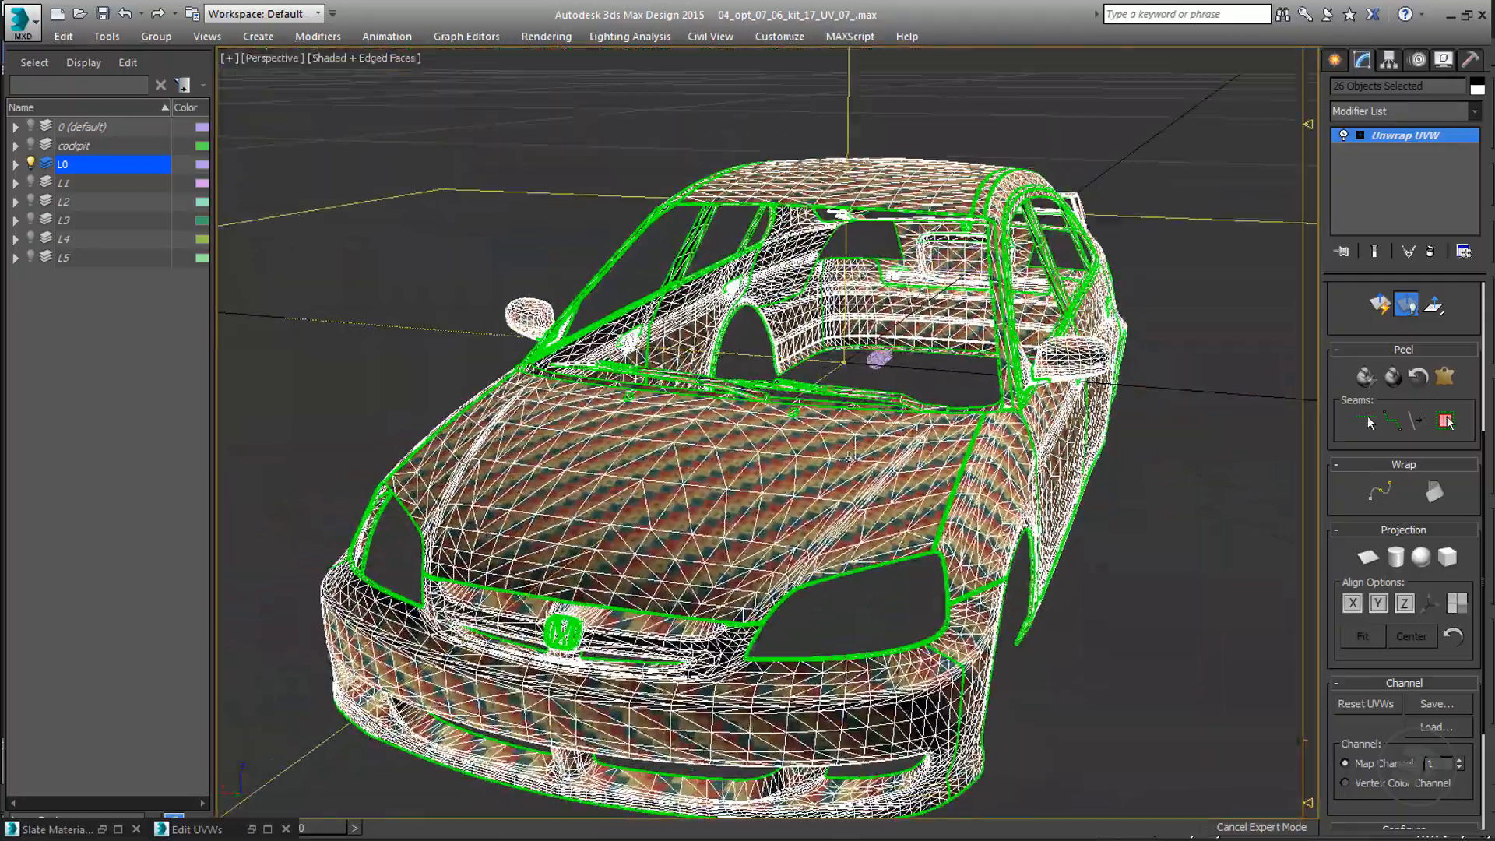
scroll(845, 466, "up", 5)
scroll(846, 466, "down", 3)
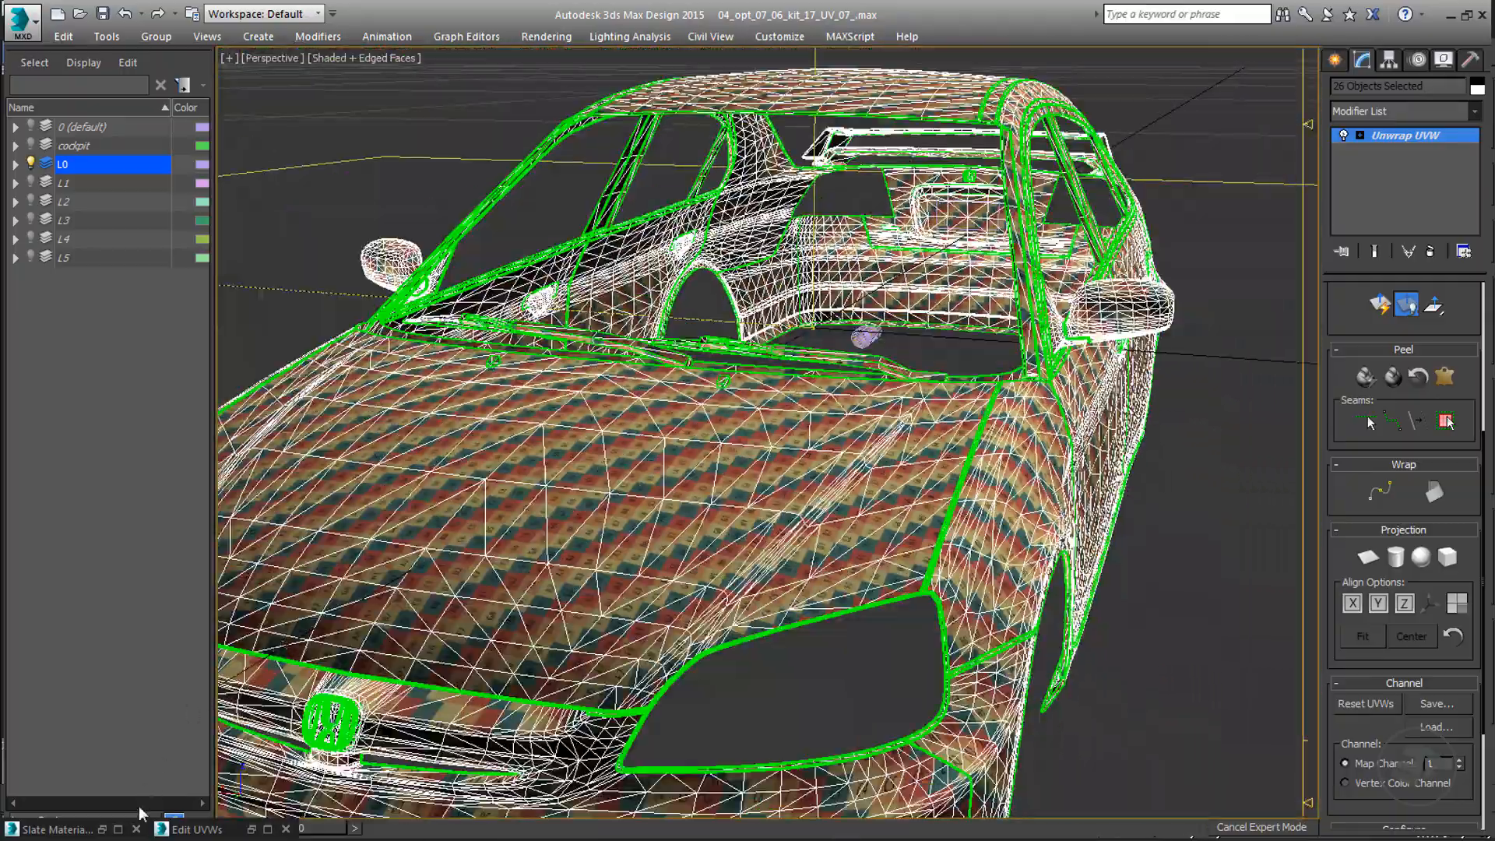
- Bring up the Edit UVWs window and examine the car body's UV shells in relation to the checker tile
left_click(251, 829)
left_click(620, 89)
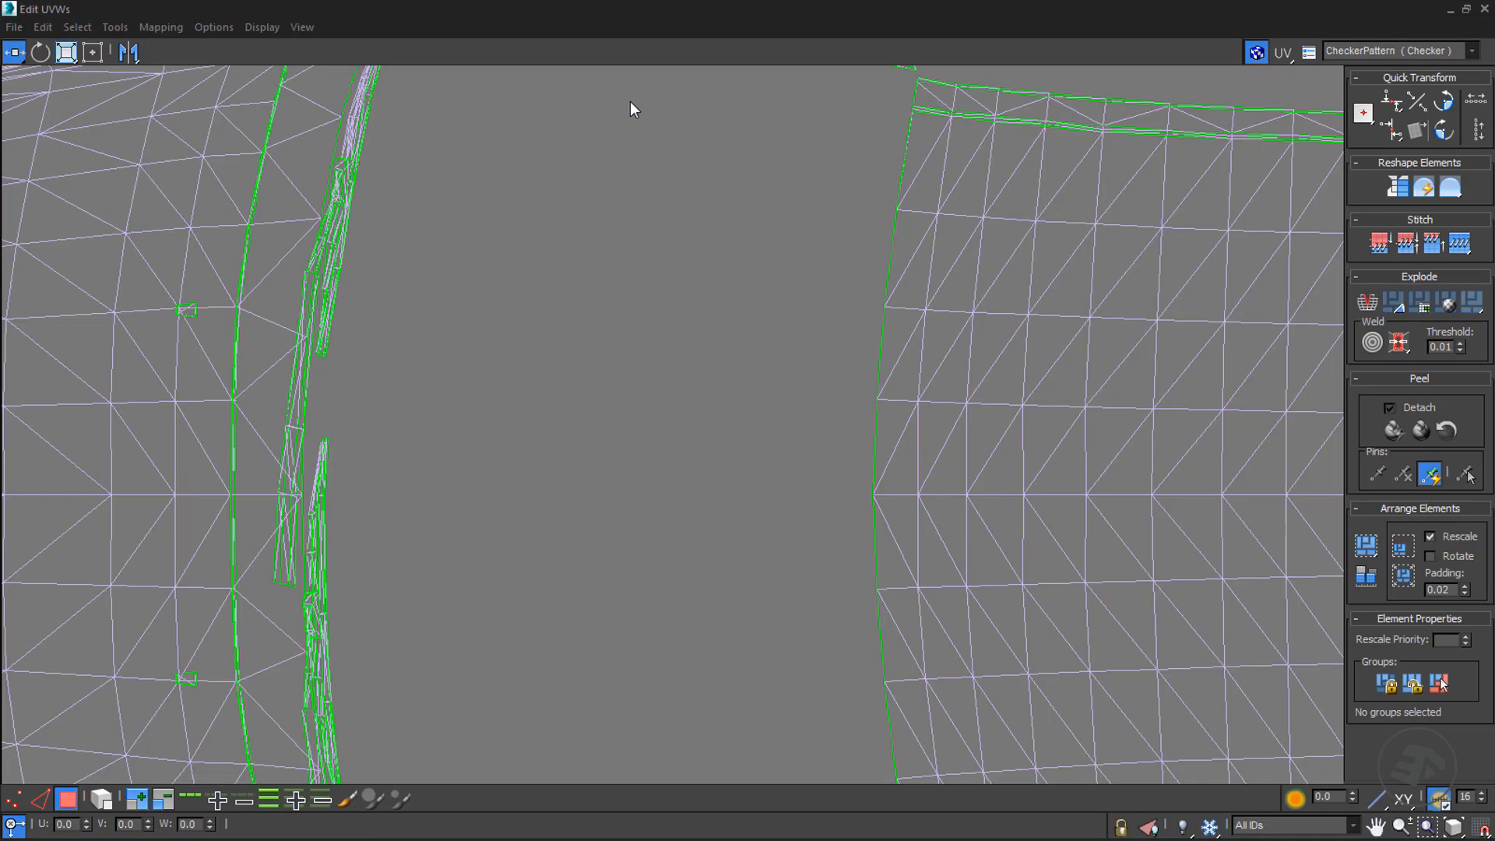
scroll(908, 335, "down", 6)
middle_click_drag(904, 334, 720, 338)
scroll(857, 389, "down", 2)
middle_click_drag(893, 413, 576, 391)
scroll(853, 324, "up", 5)
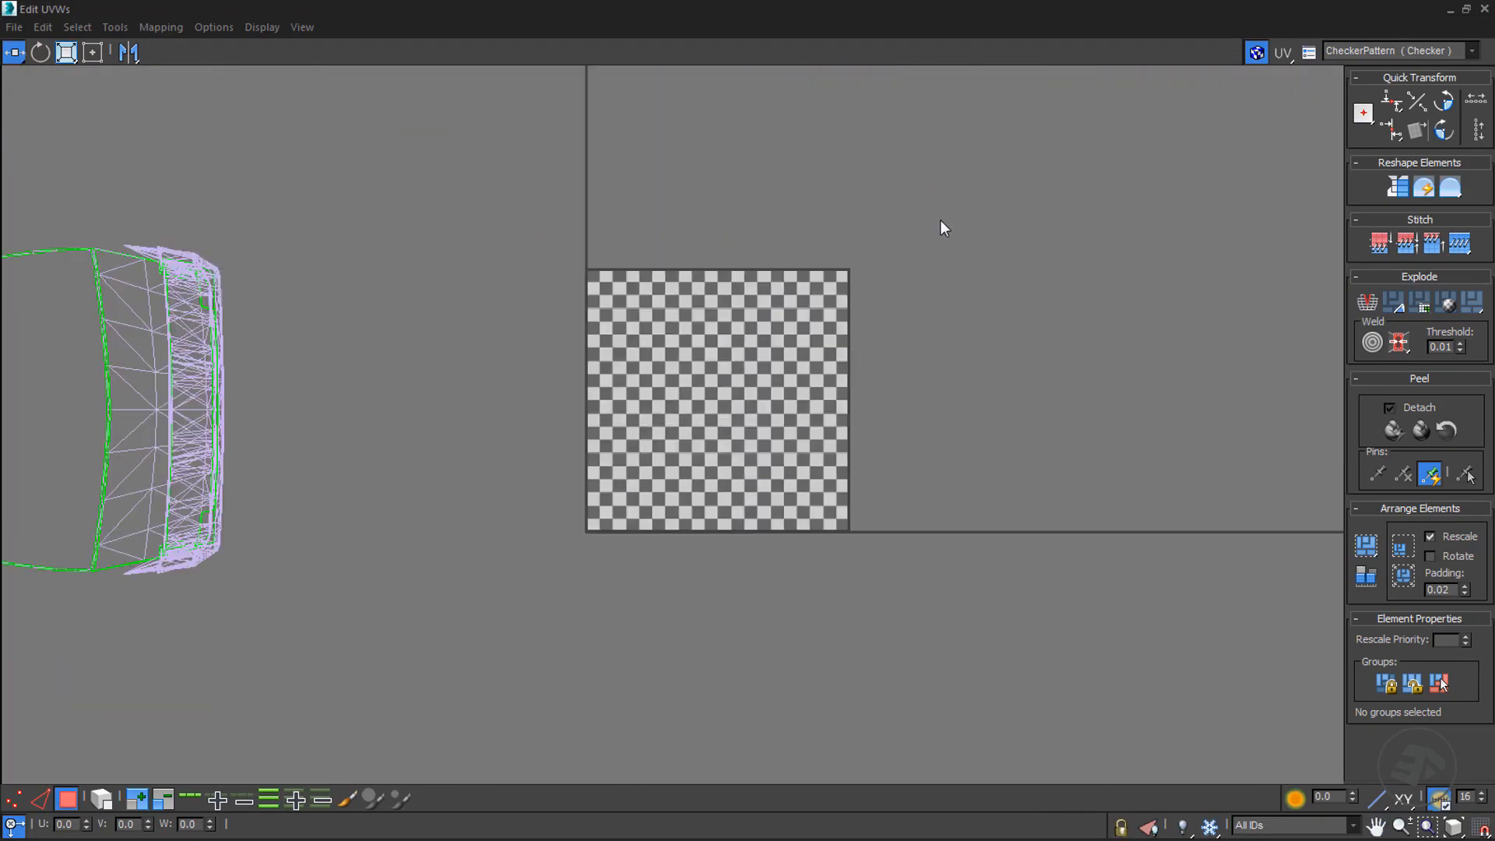
- Select all the car's UV shells to check them, clear the selection and review the overall layout
left_click_drag(904, 188, 423, 683)
middle_click_drag(468, 611, 620, 568)
scroll(620, 567, "down", 5)
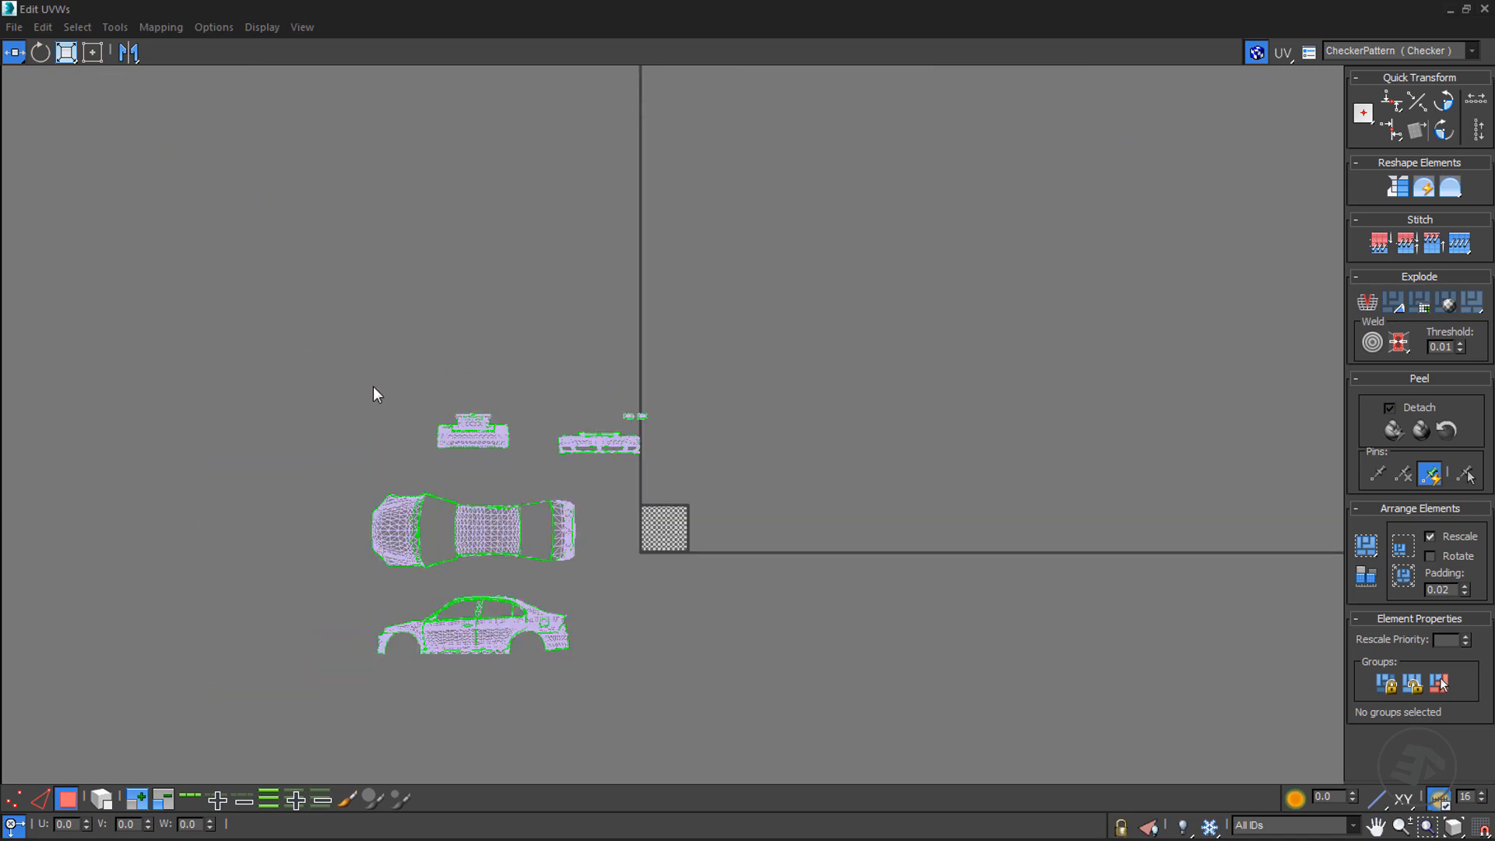
left_click_drag(373, 386, 326, 669)
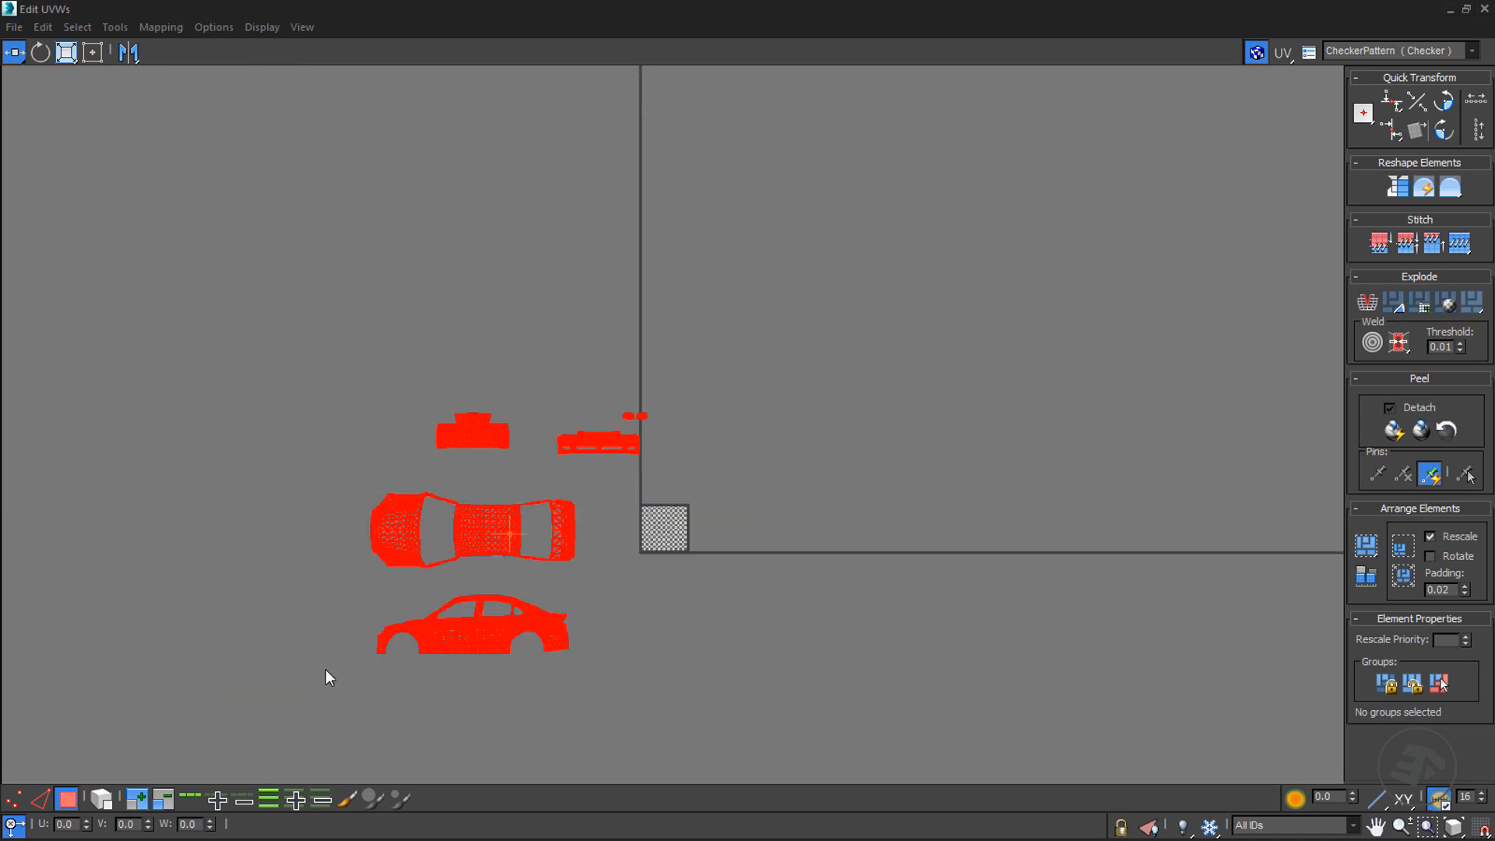
left_click(325, 670)
middle_click_drag(724, 542, 712, 487)
key("x")
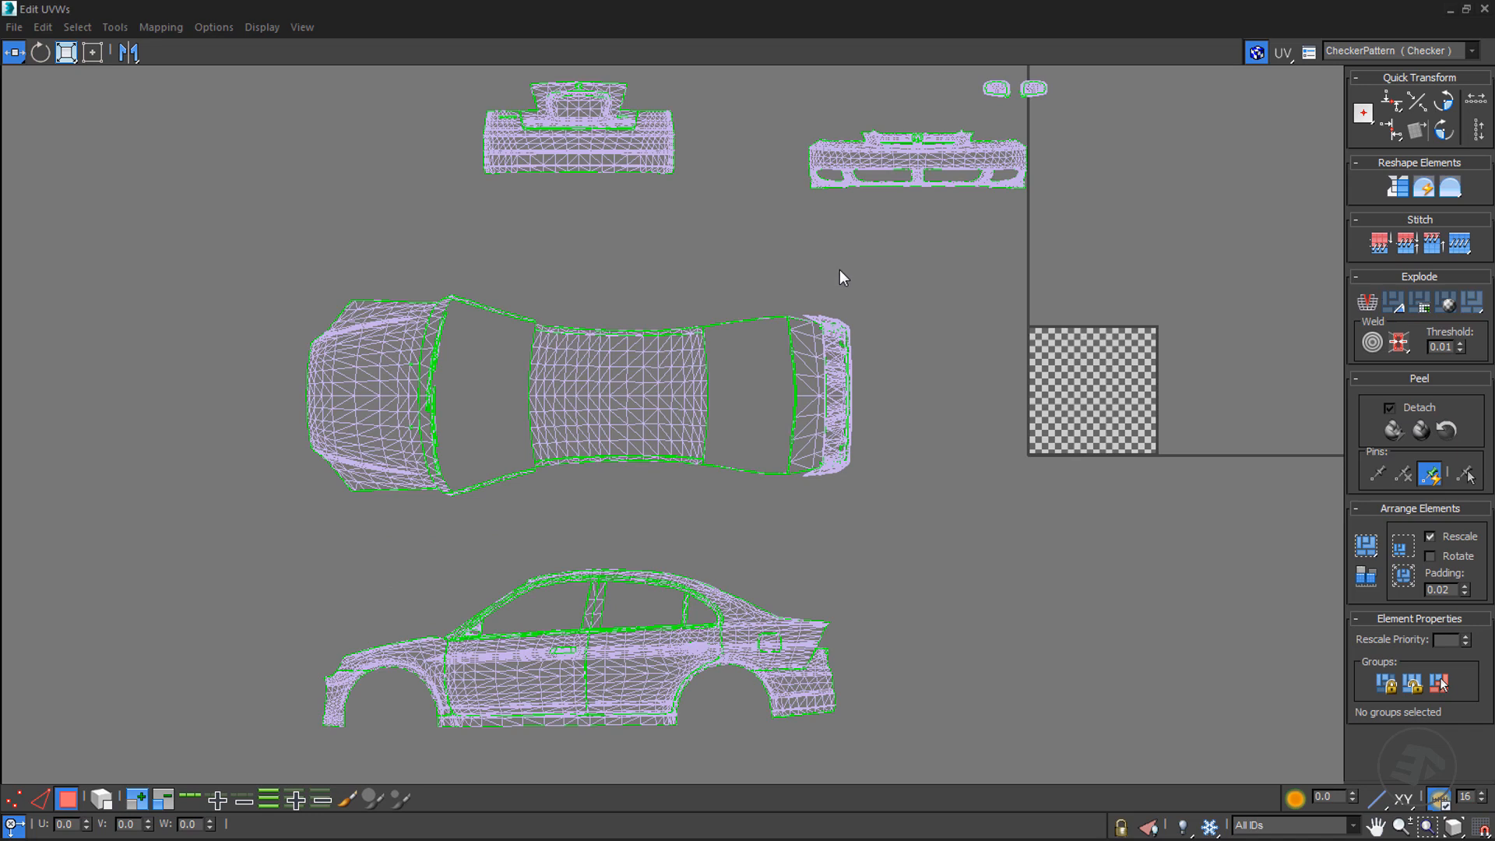
- Close the UV editor and collapse the Unwrap UVW modifier on the selected car body objects
left_click(1483, 9)
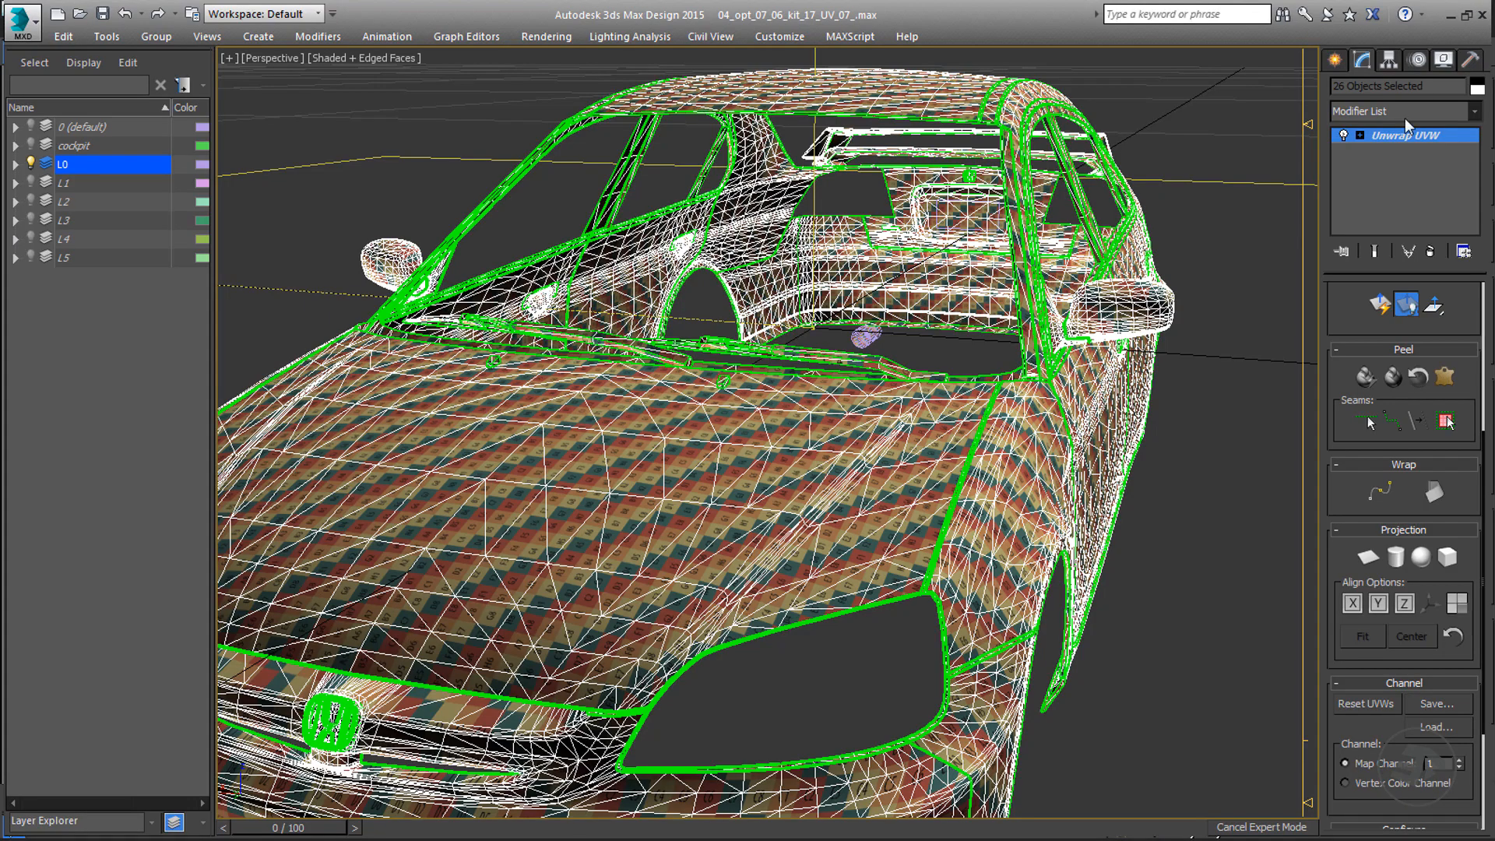
right_click(1390, 136)
left_click(1334, 286)
left_click(839, 505)
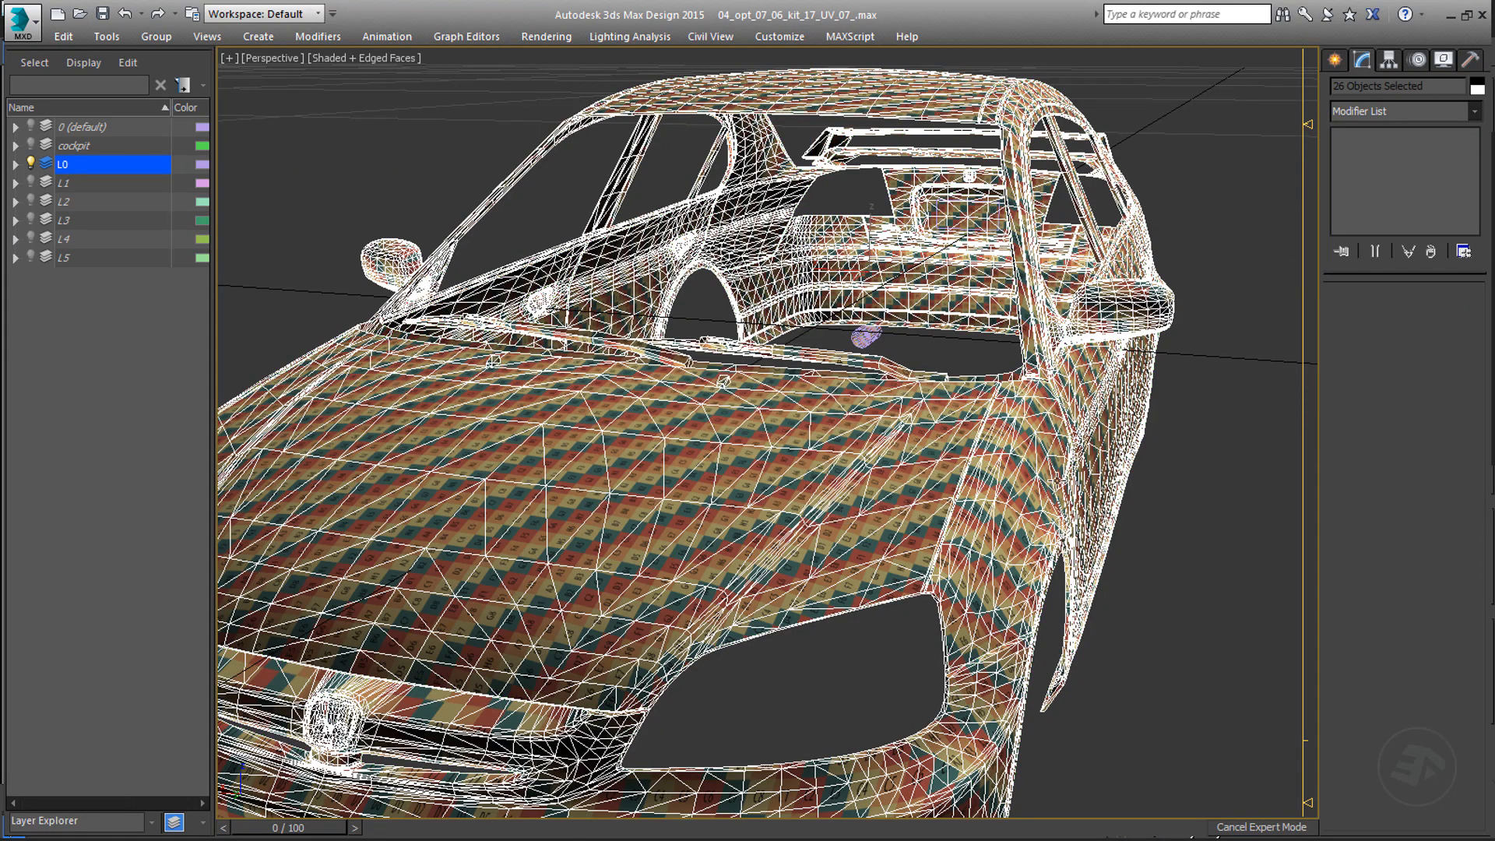
- Select the rear spoiler and isolate it from the rest of the car
scroll(1153, 483, "down", 5)
middle_click_drag(1179, 480, 858, 444, "alt")
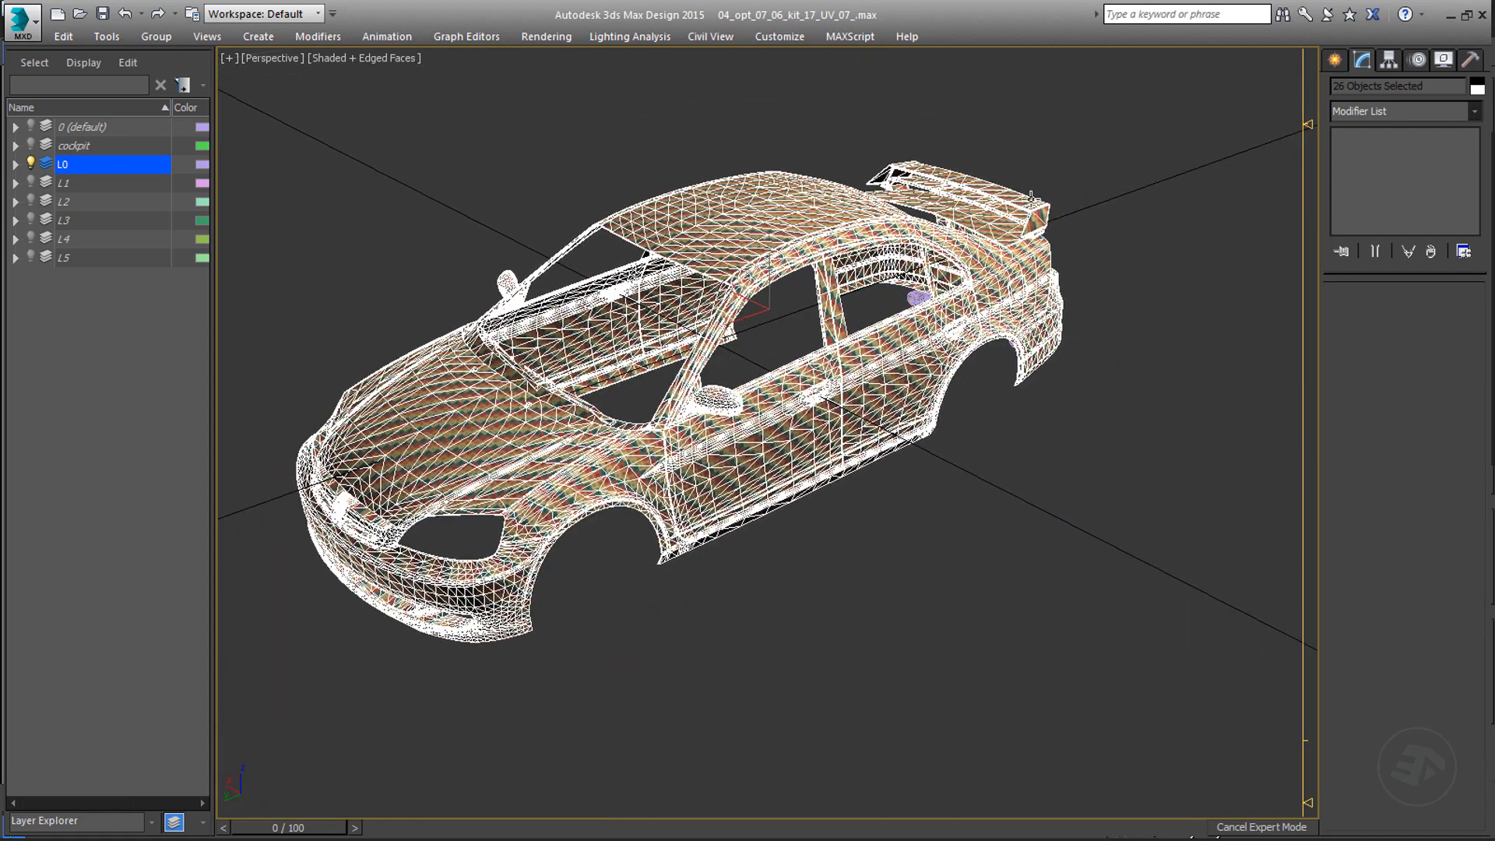
scroll(1041, 216, "up", 5)
left_click(1041, 216)
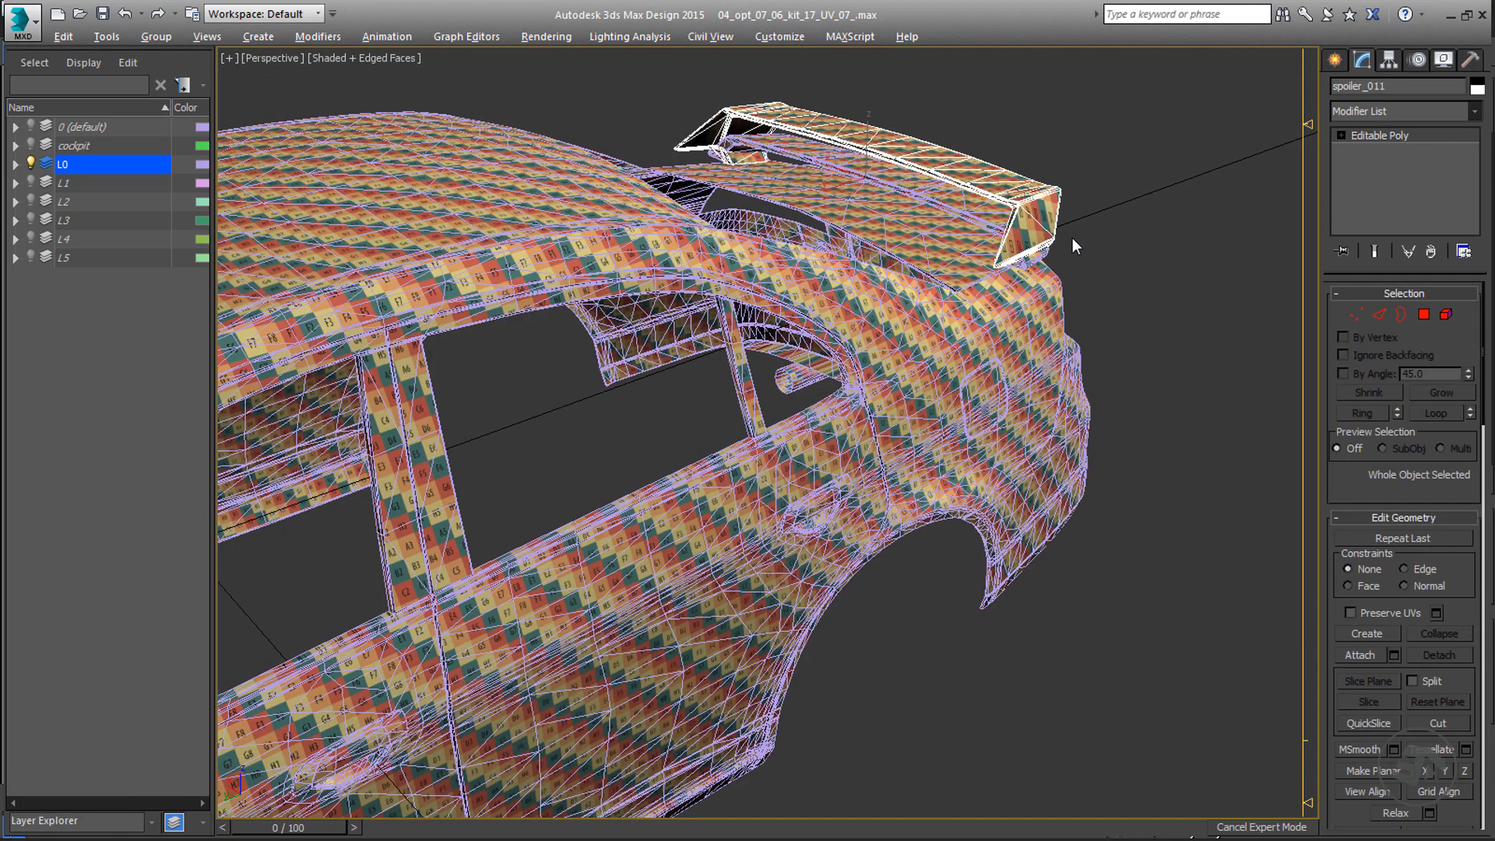
key("alt+q")
middle_click_drag(998, 371, 774, 236, "alt")
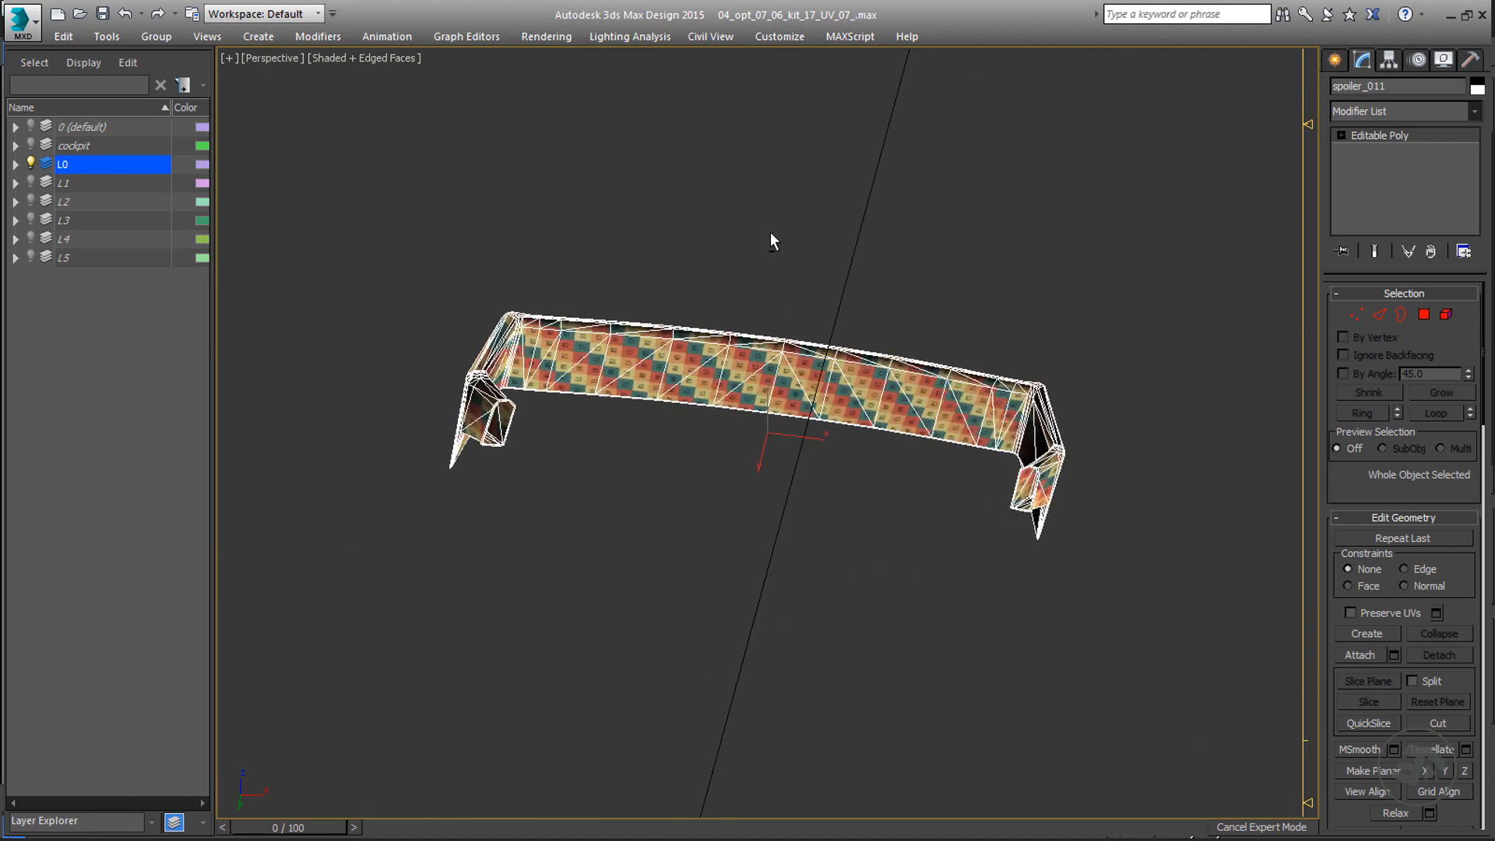
- Inspect the checker on the spoiler's underside and select a large polygon on the end support's inner face
scroll(761, 373, "up", 5)
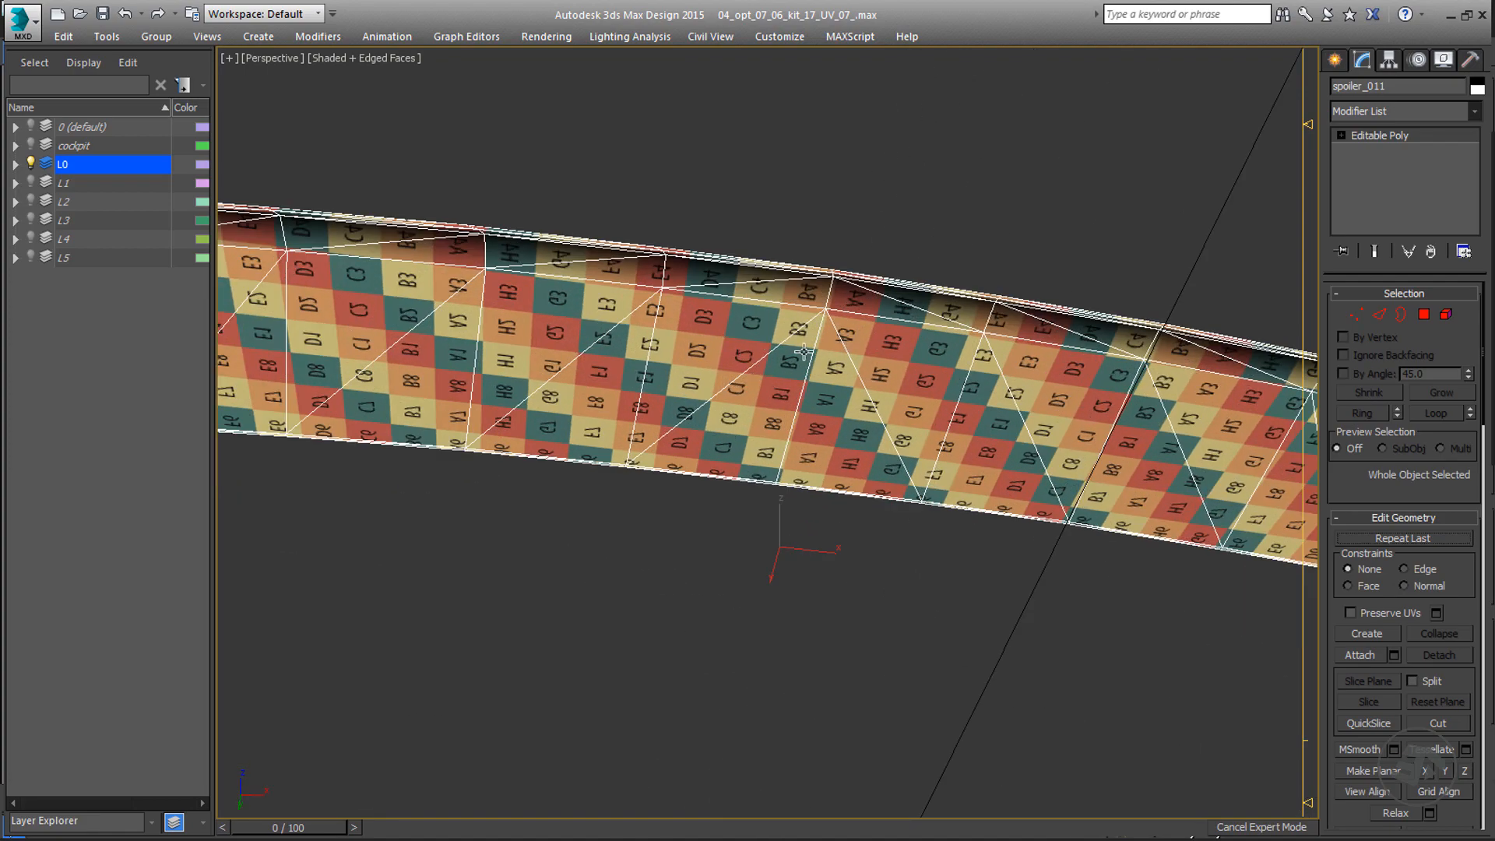
middle_click_drag(804, 351, 537, 395, "alt")
scroll(538, 395, "up", 4)
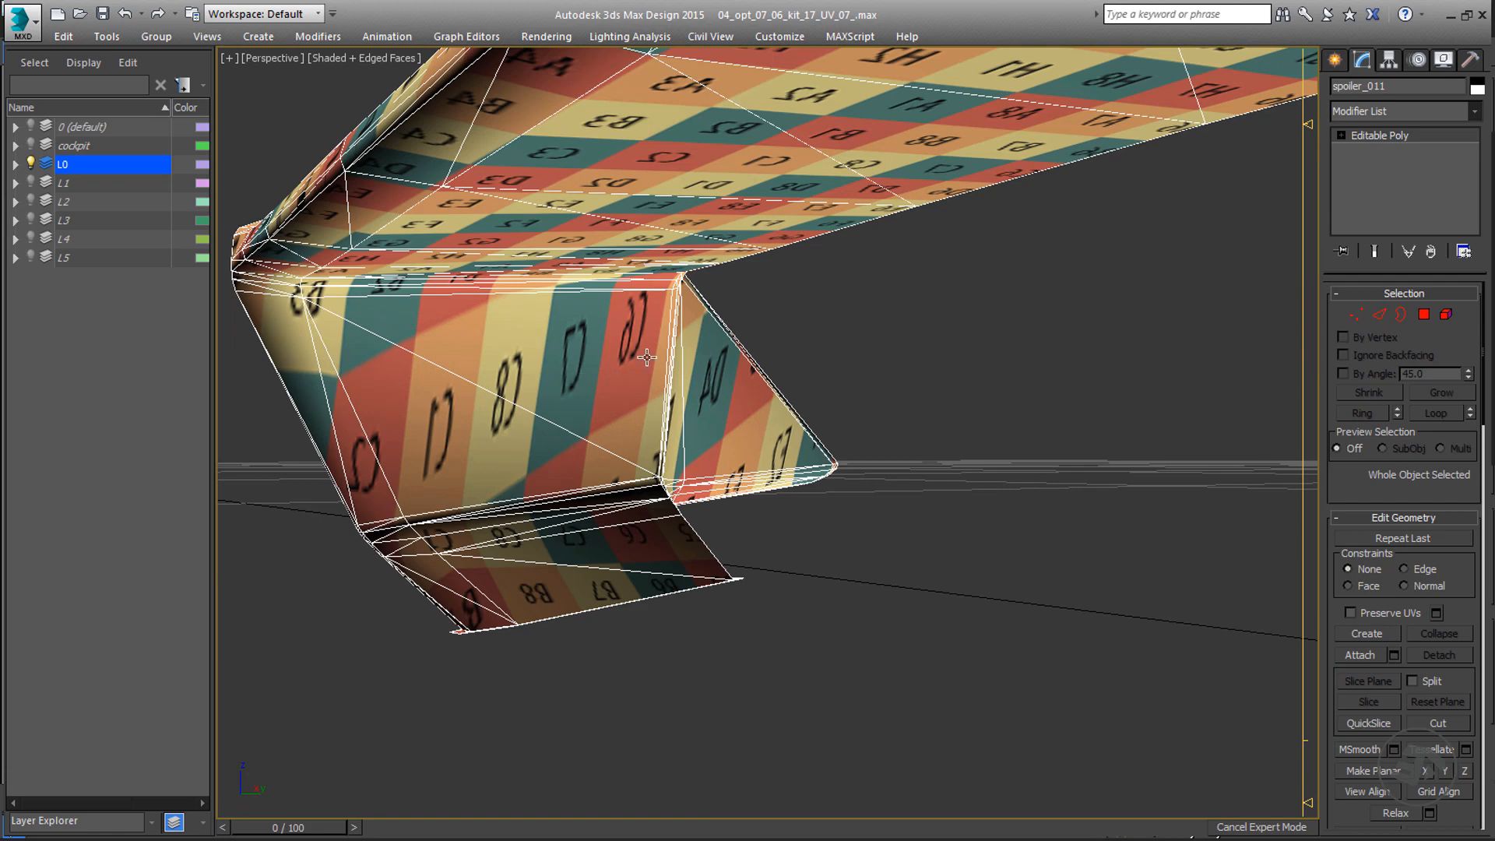
key("4")
left_click(562, 370)
key("F2")
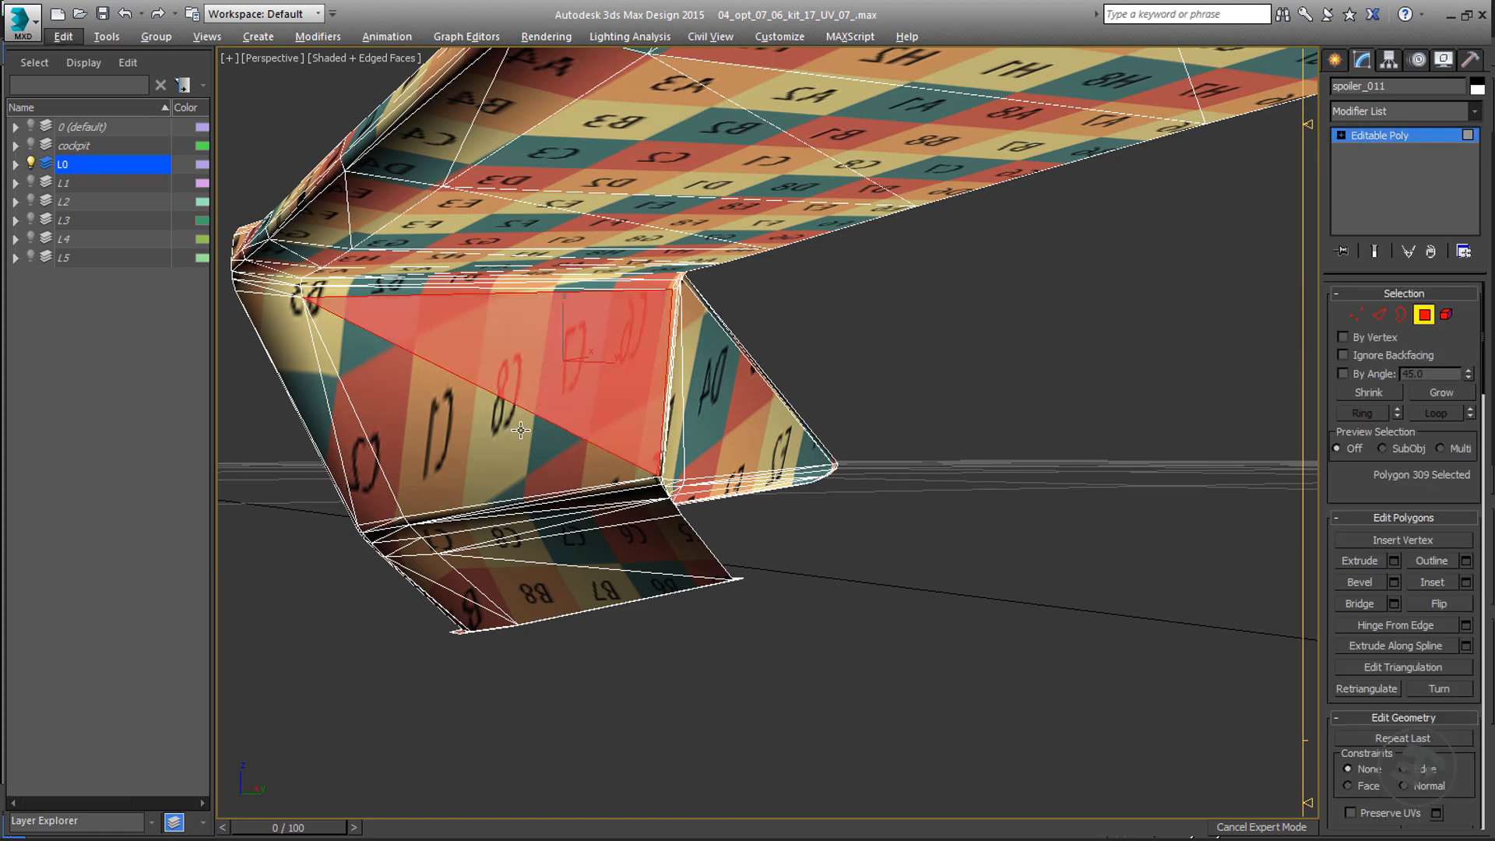
- Examine the checker mapping on the spoiler's outer end face and along its upper surface
middle_click_drag(508, 409, 781, 421, "alt")
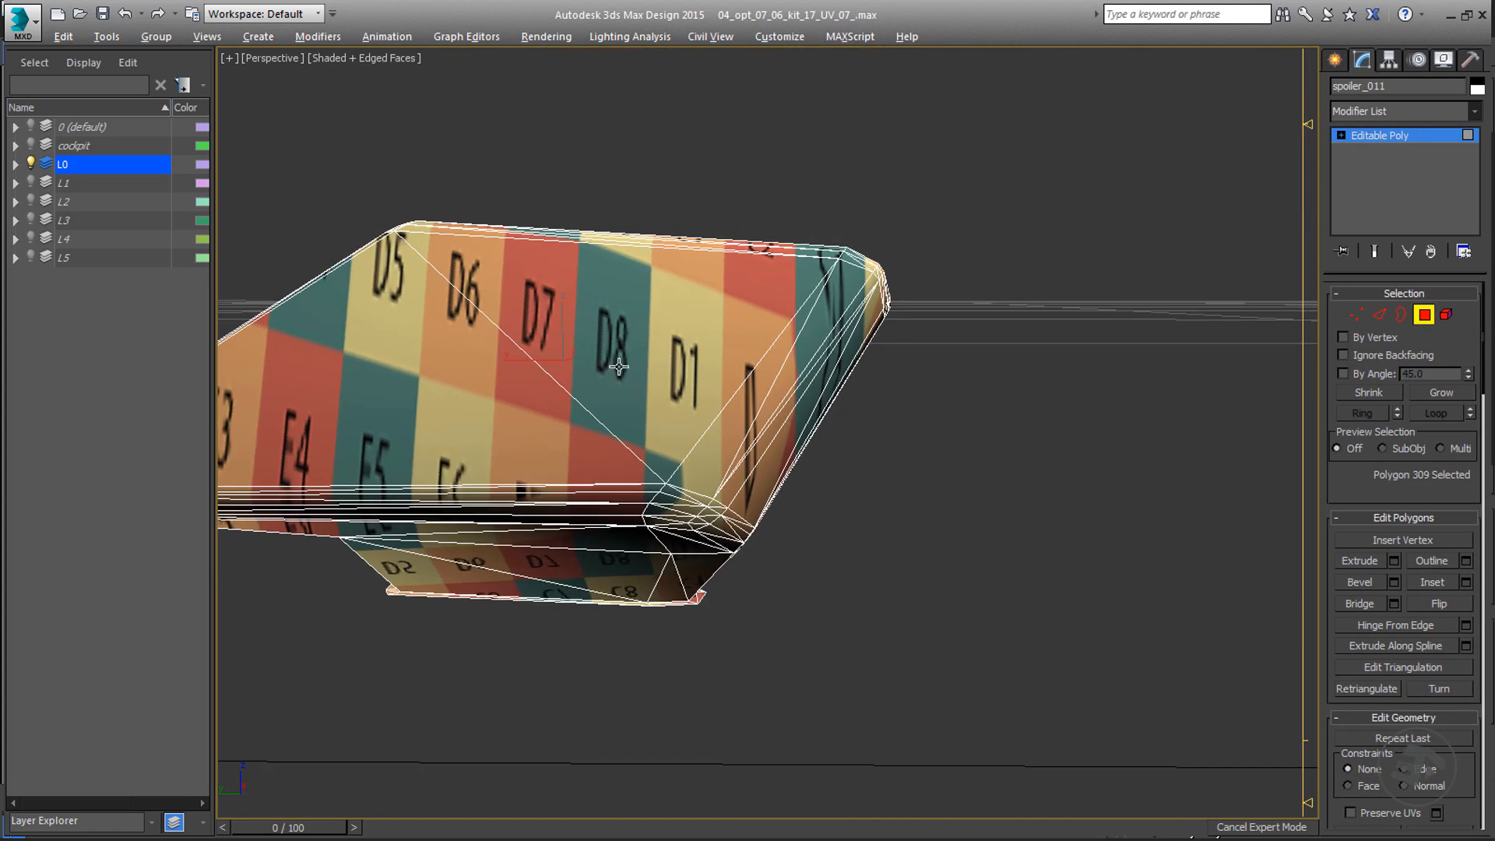
scroll(608, 442, "up", 3)
scroll(608, 441, "down", 4)
middle_click_drag(818, 412, 590, 375, "alt")
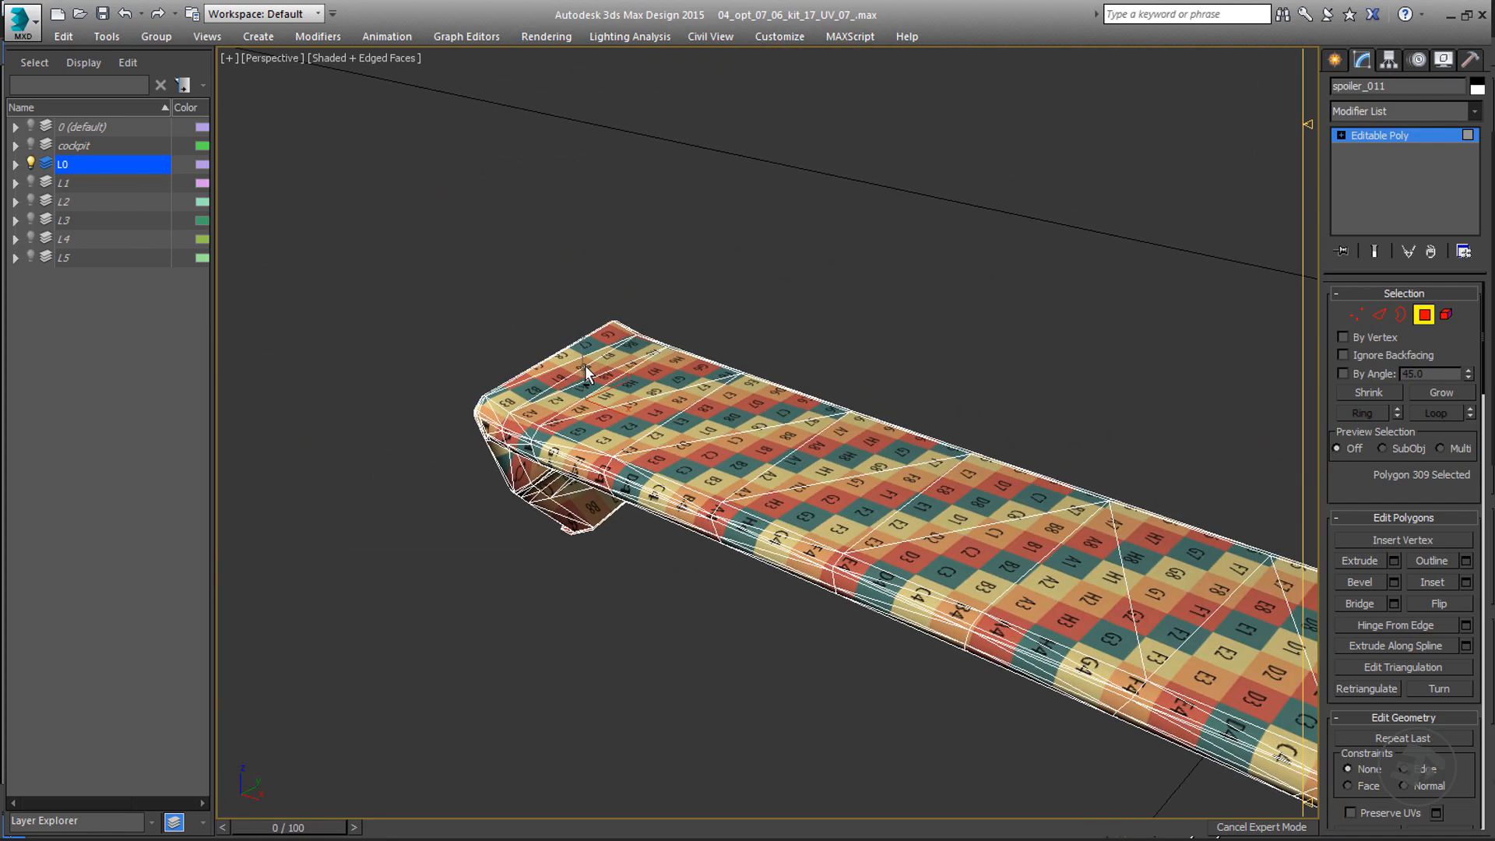
middle_click_drag(724, 470, 555, 255)
scroll(555, 256, "down", 3)
middle_click_drag(944, 402, 558, 320, "alt")
scroll(676, 407, "up", 6)
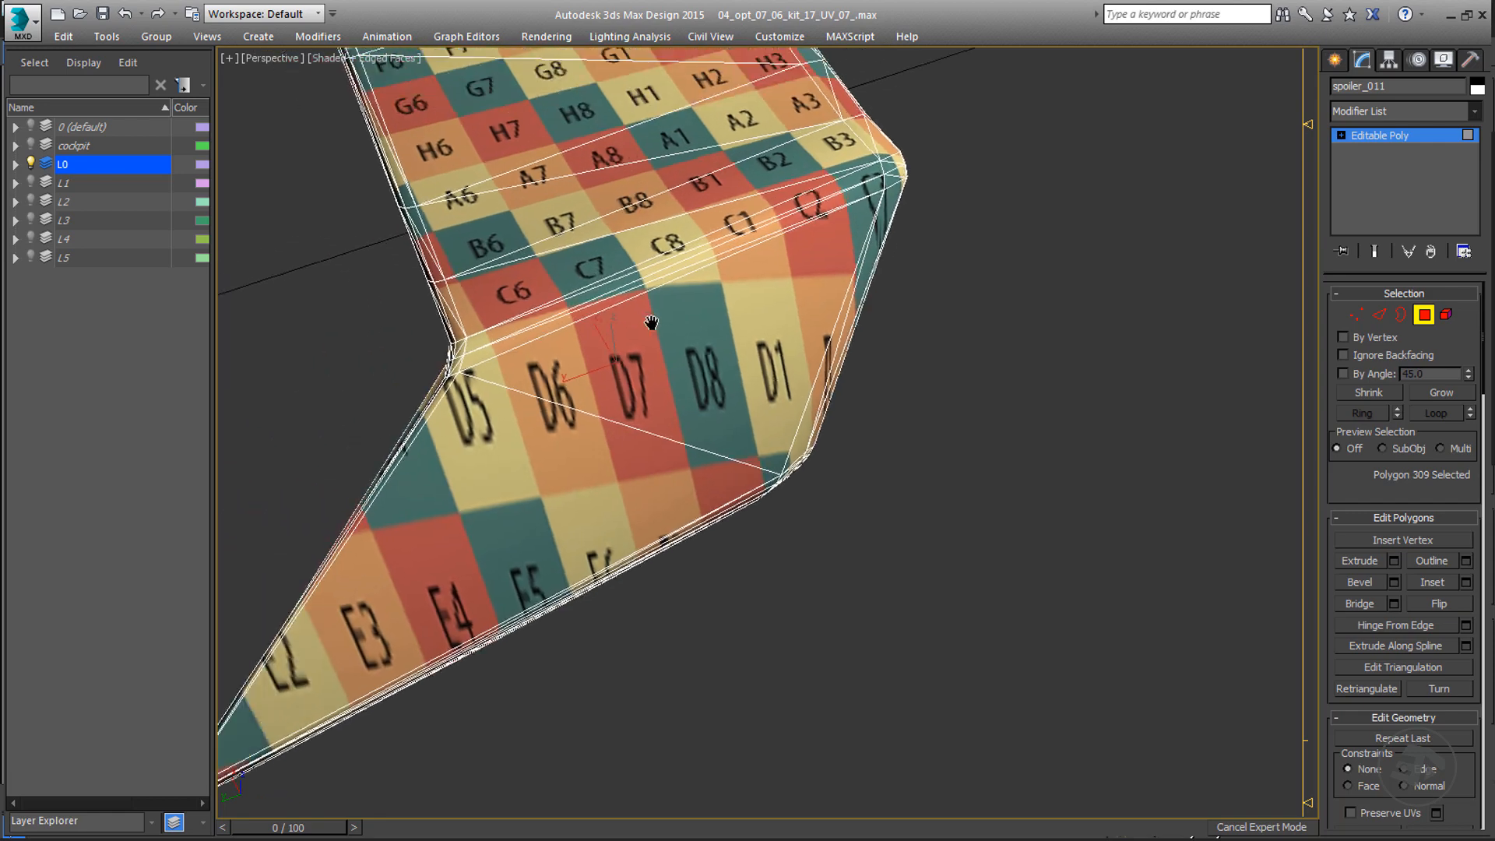
- Select the two large polygons on the spoiler's outer end face, compare their checker with the upper surface, and clear the selection
left_click(680, 425)
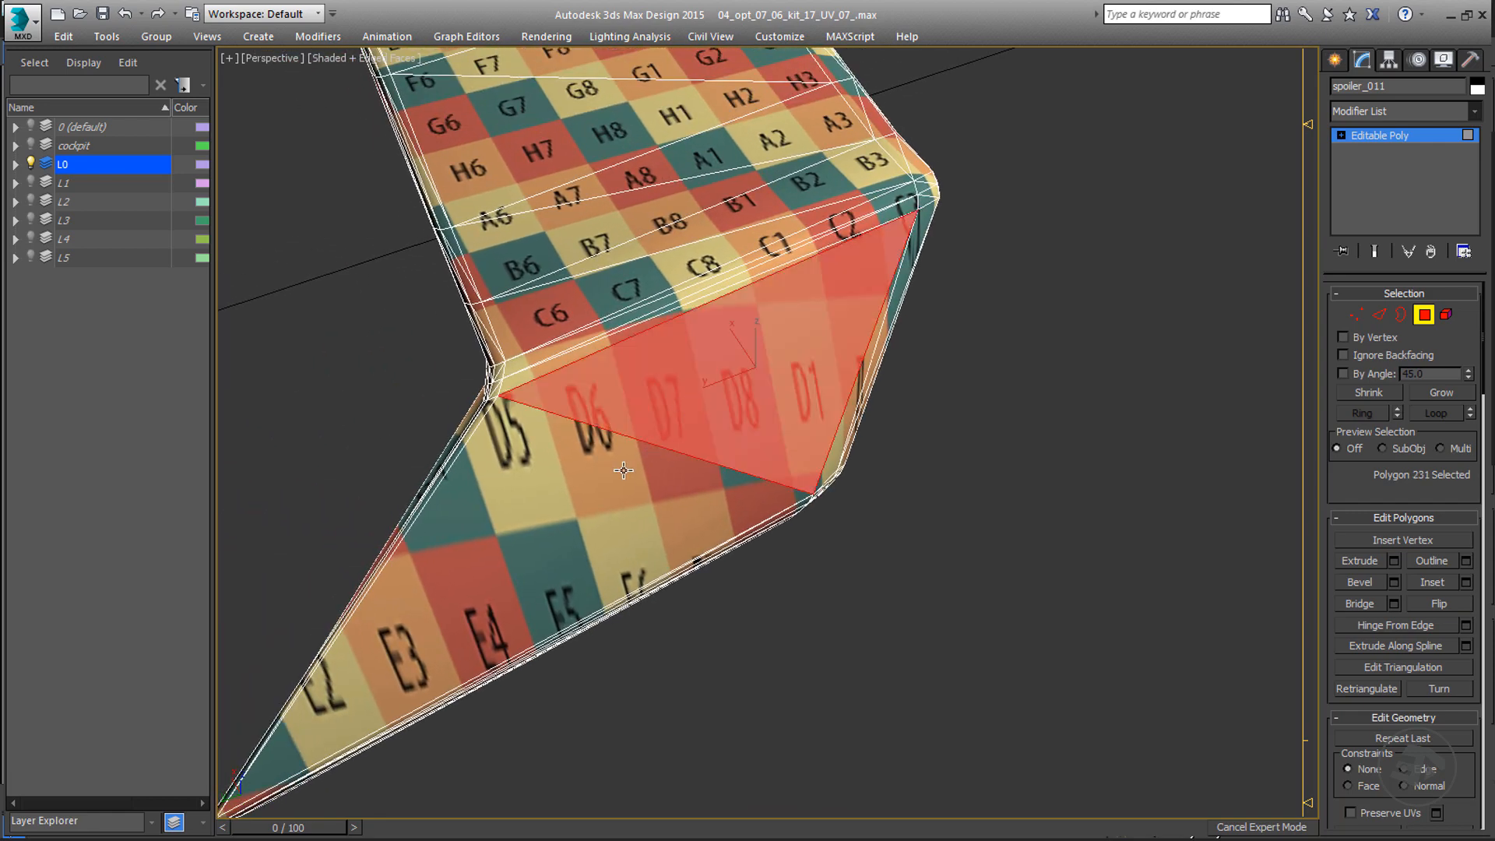
left_click(646, 467, "ctrl")
middle_click_drag(694, 407, 526, 400, "alt")
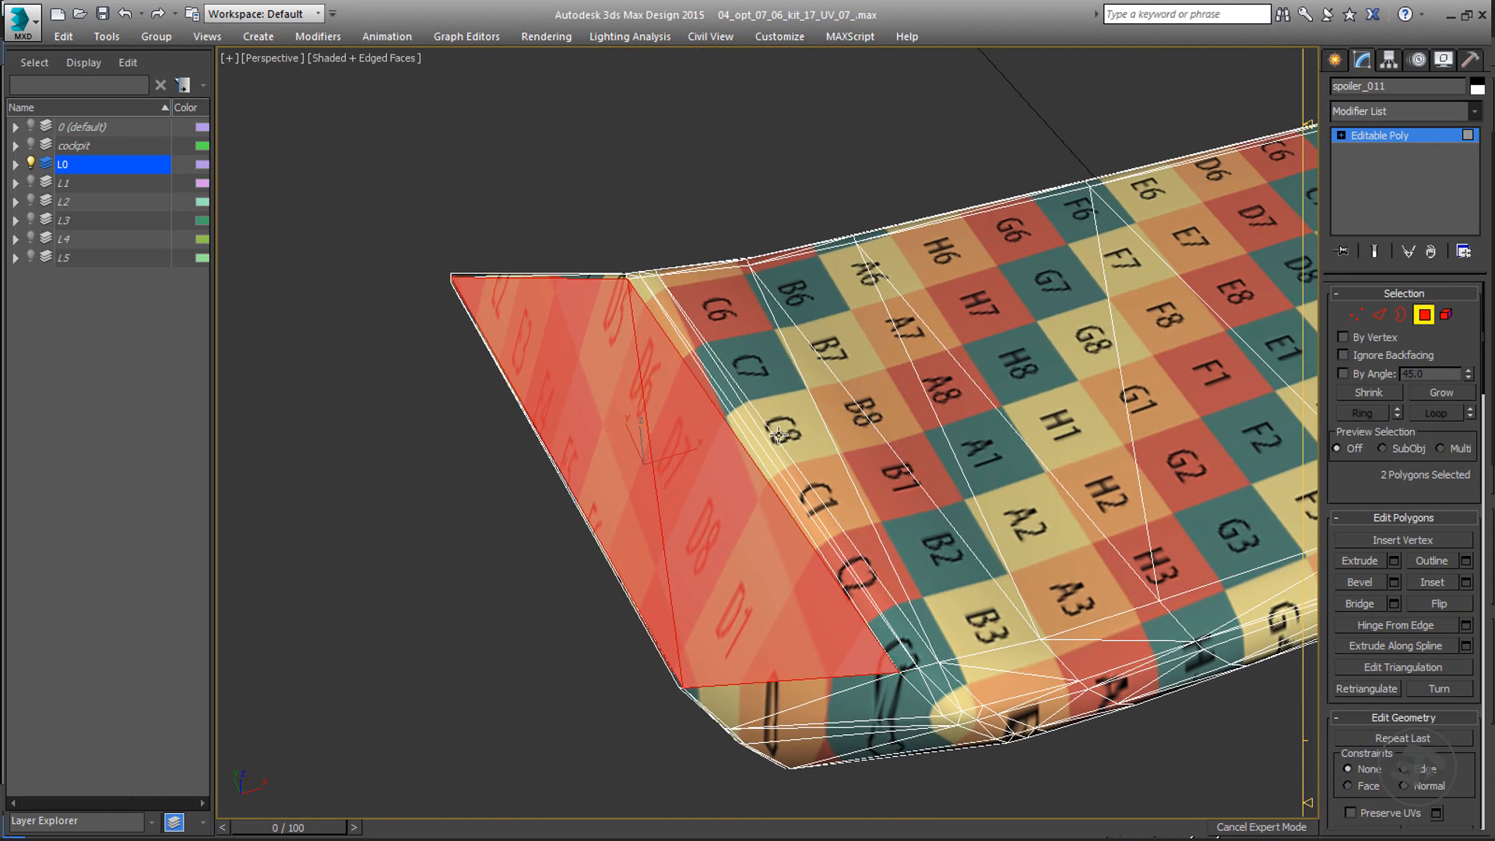
middle_click_drag(775, 401, 981, 442, "alt")
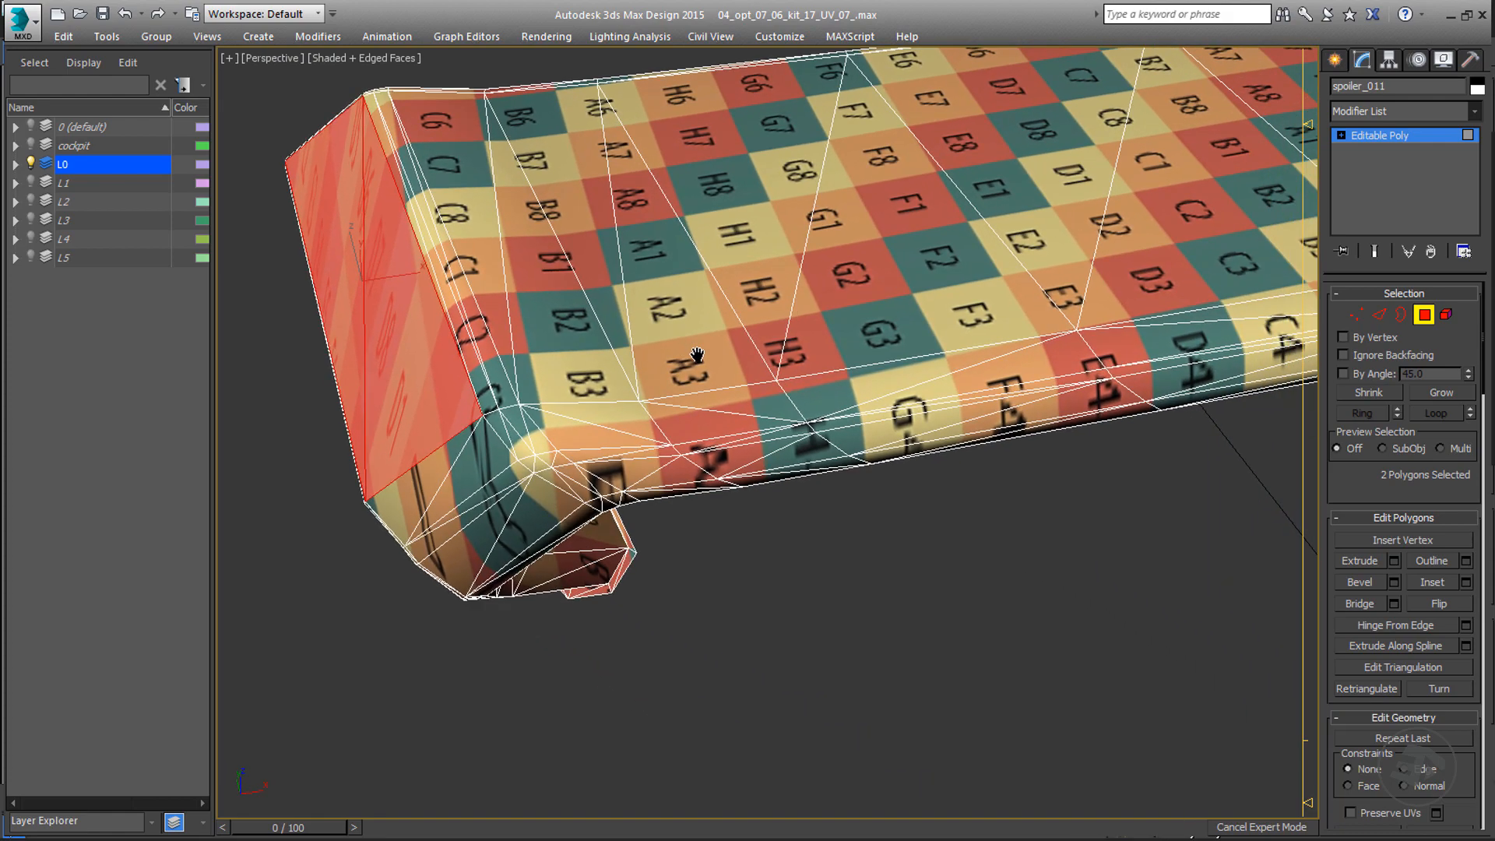
middle_click_drag(1111, 401, 854, 343)
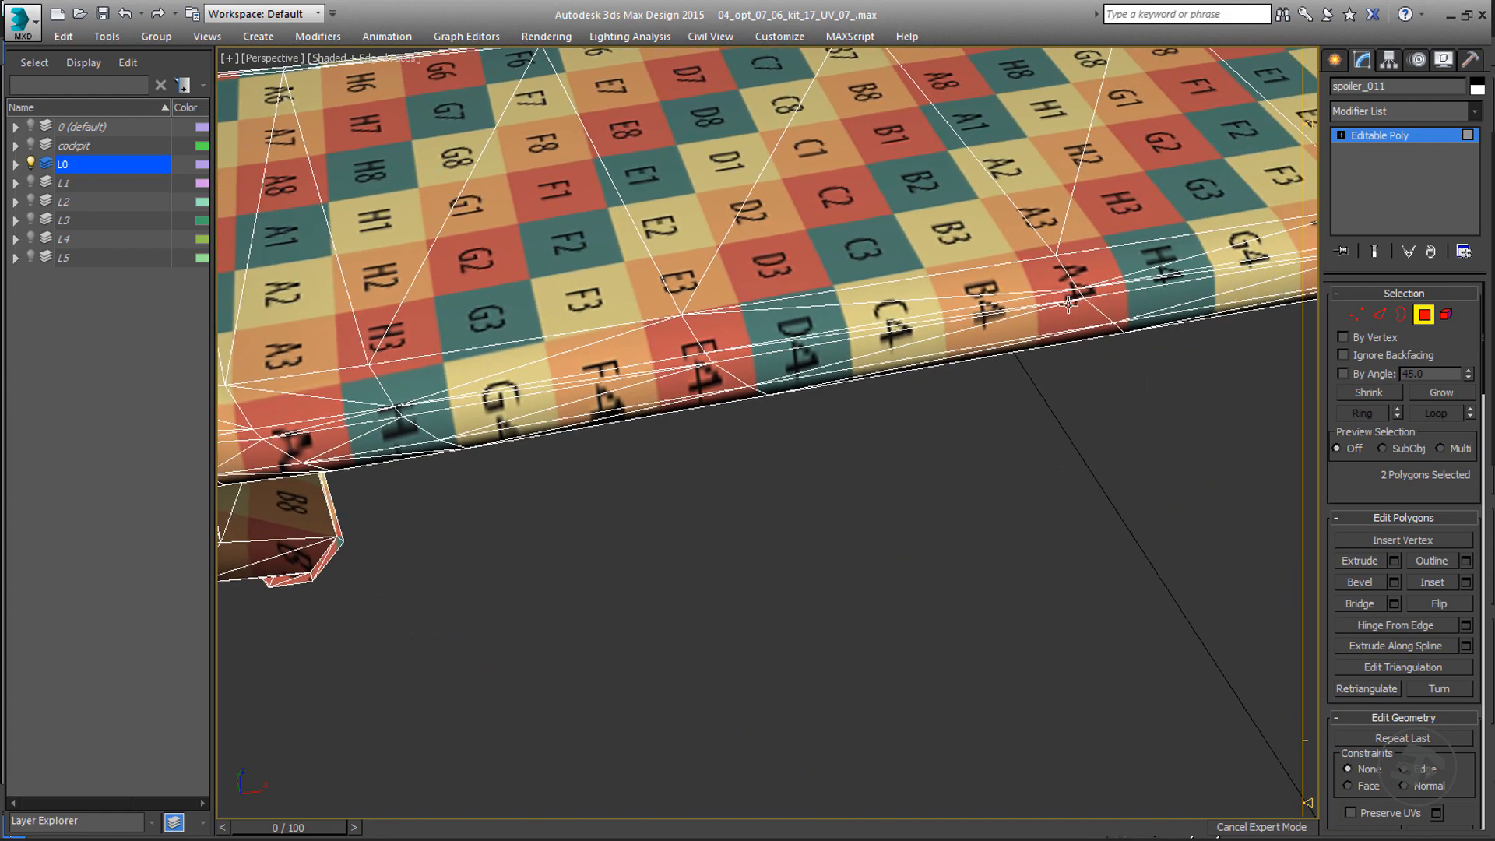
scroll(1069, 305, "down", 3)
middle_click_drag(1069, 305, 804, 530)
left_click(1031, 582)
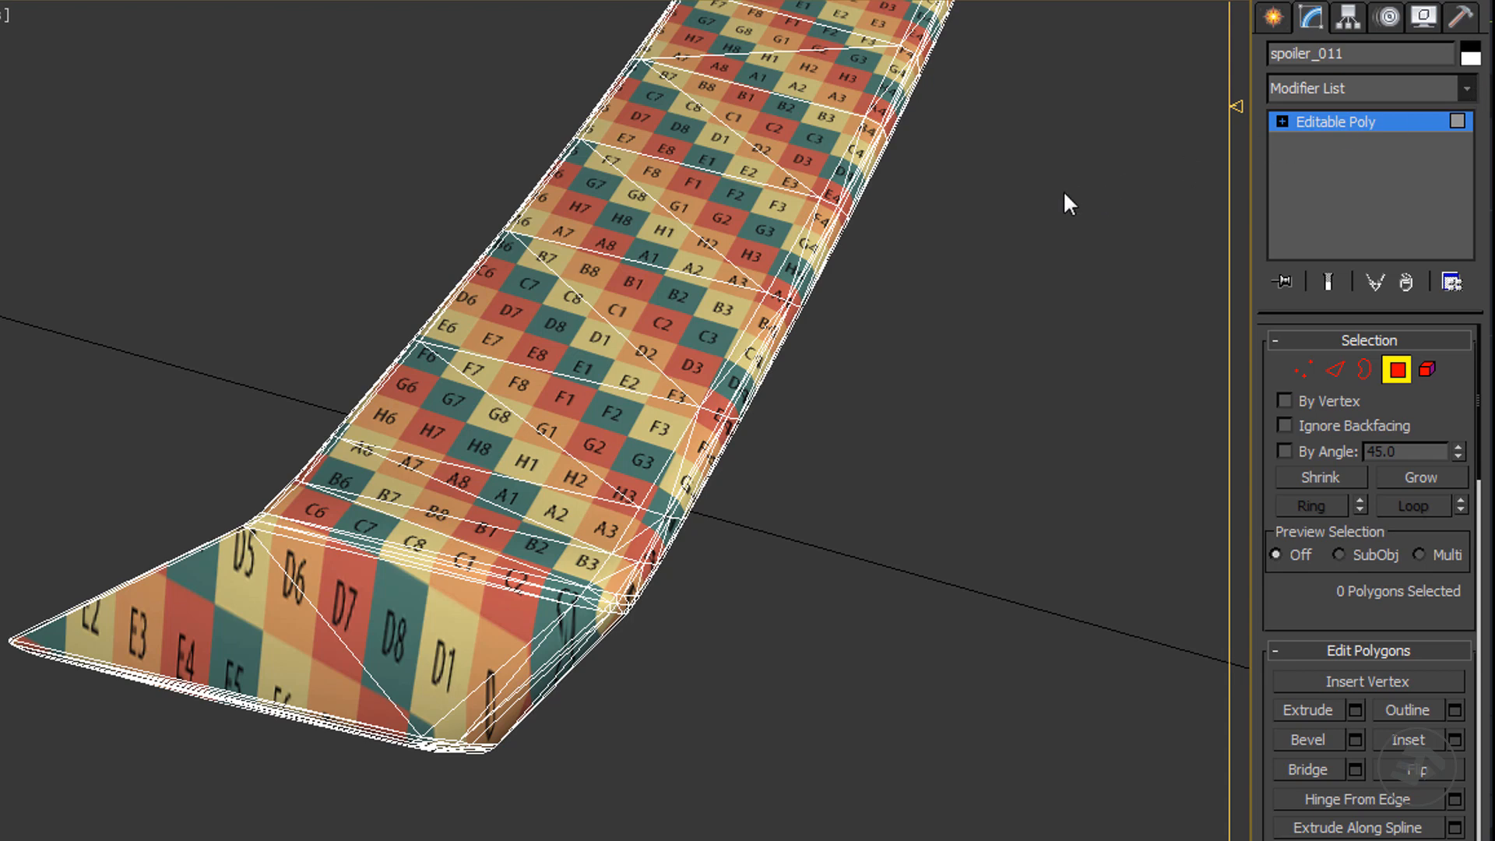
- Add an Edit Poly modifier to the spoiler
middle_click_drag(1024, 222, 849, 379)
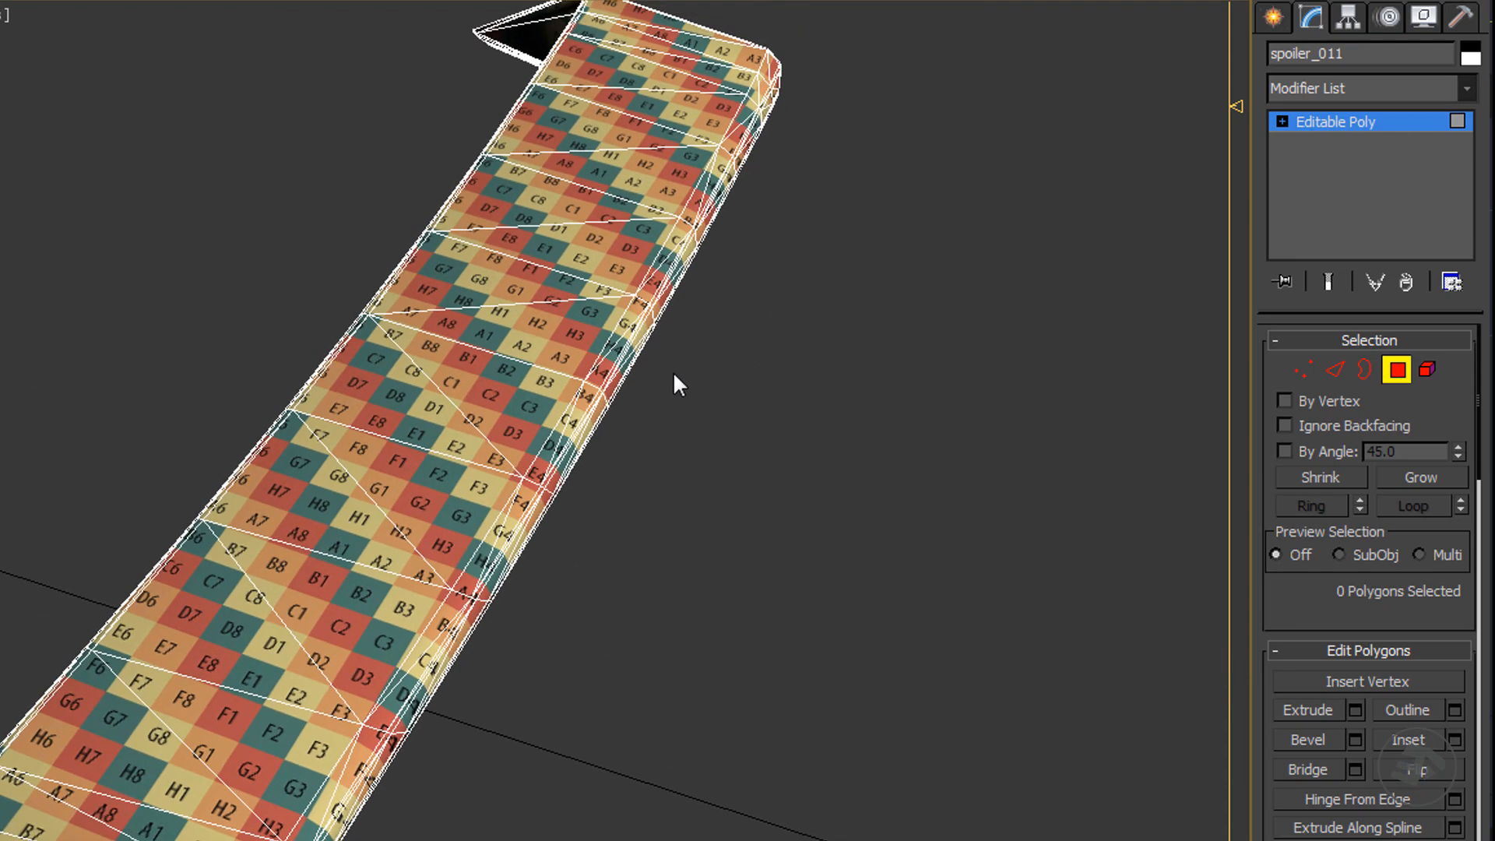
left_click(1468, 87)
key("e")
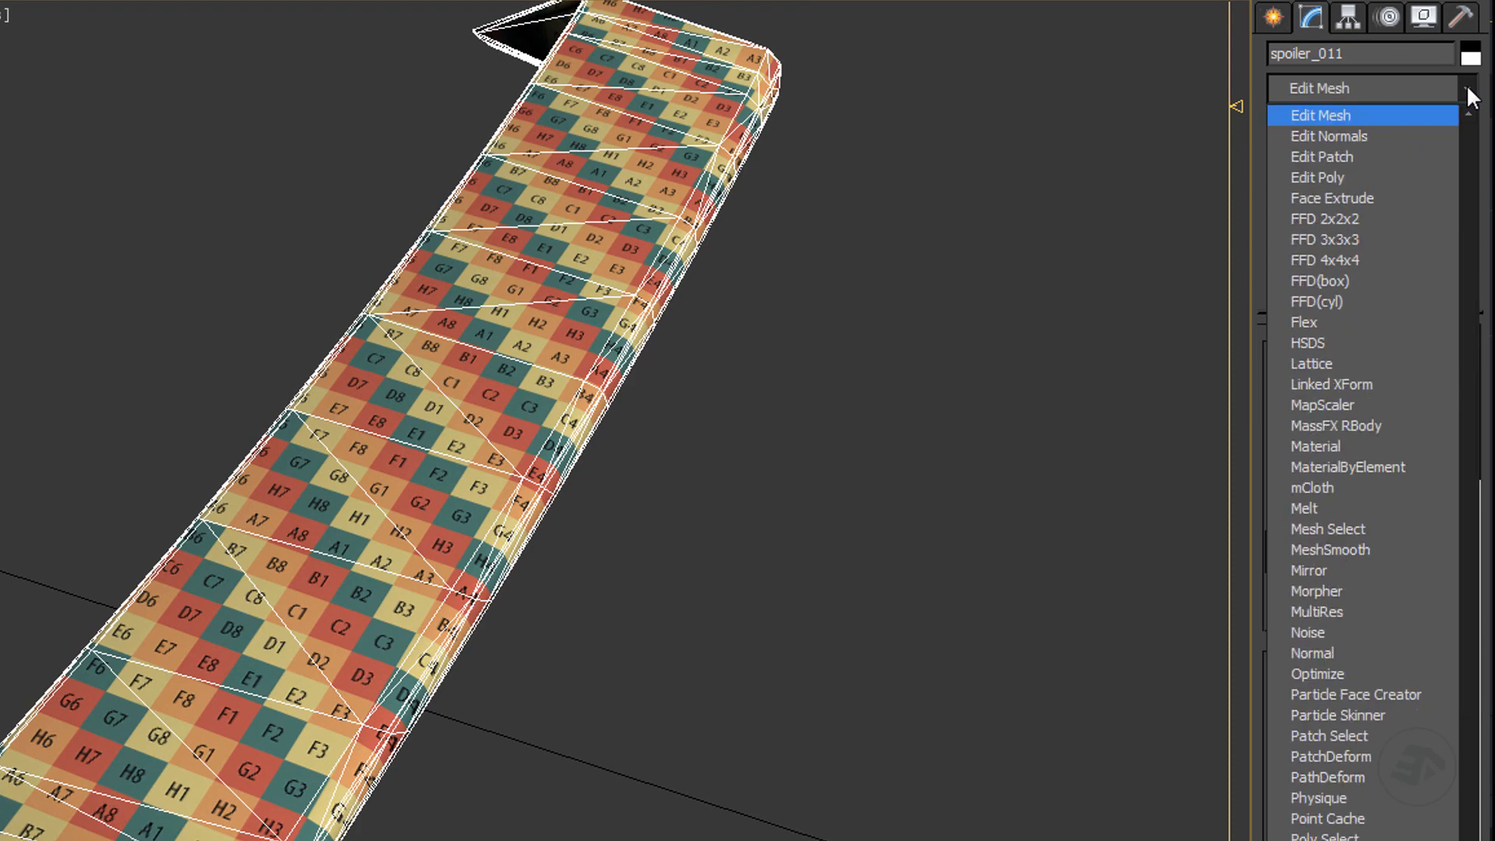
key("Down")
key("Down")
key("Down")
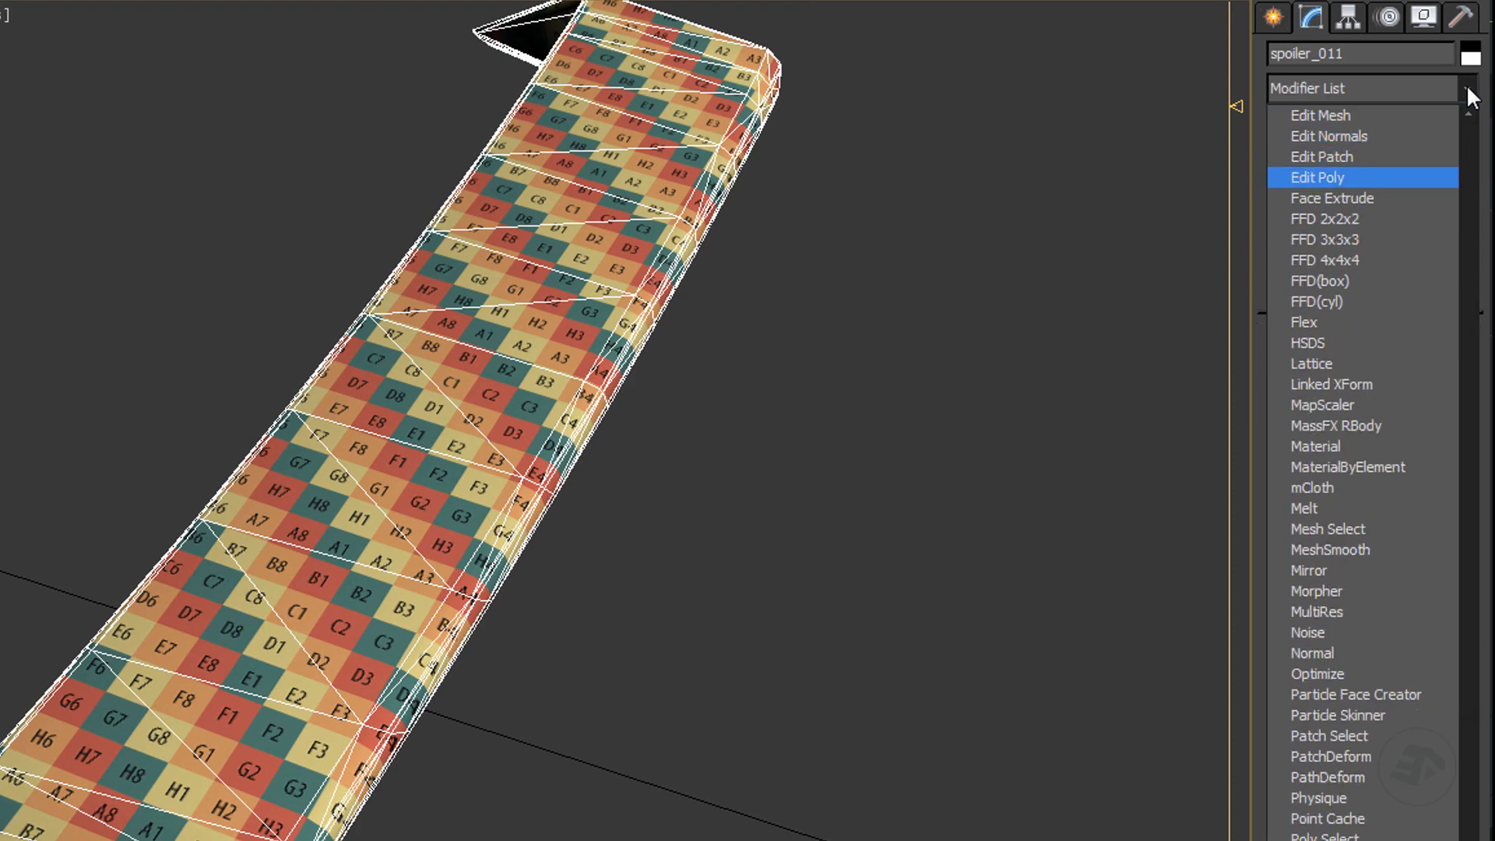
key("Return")
- Collapse the spoiler's modifier stack down through Edit Poly and accept the warning
right_click(1349, 115)
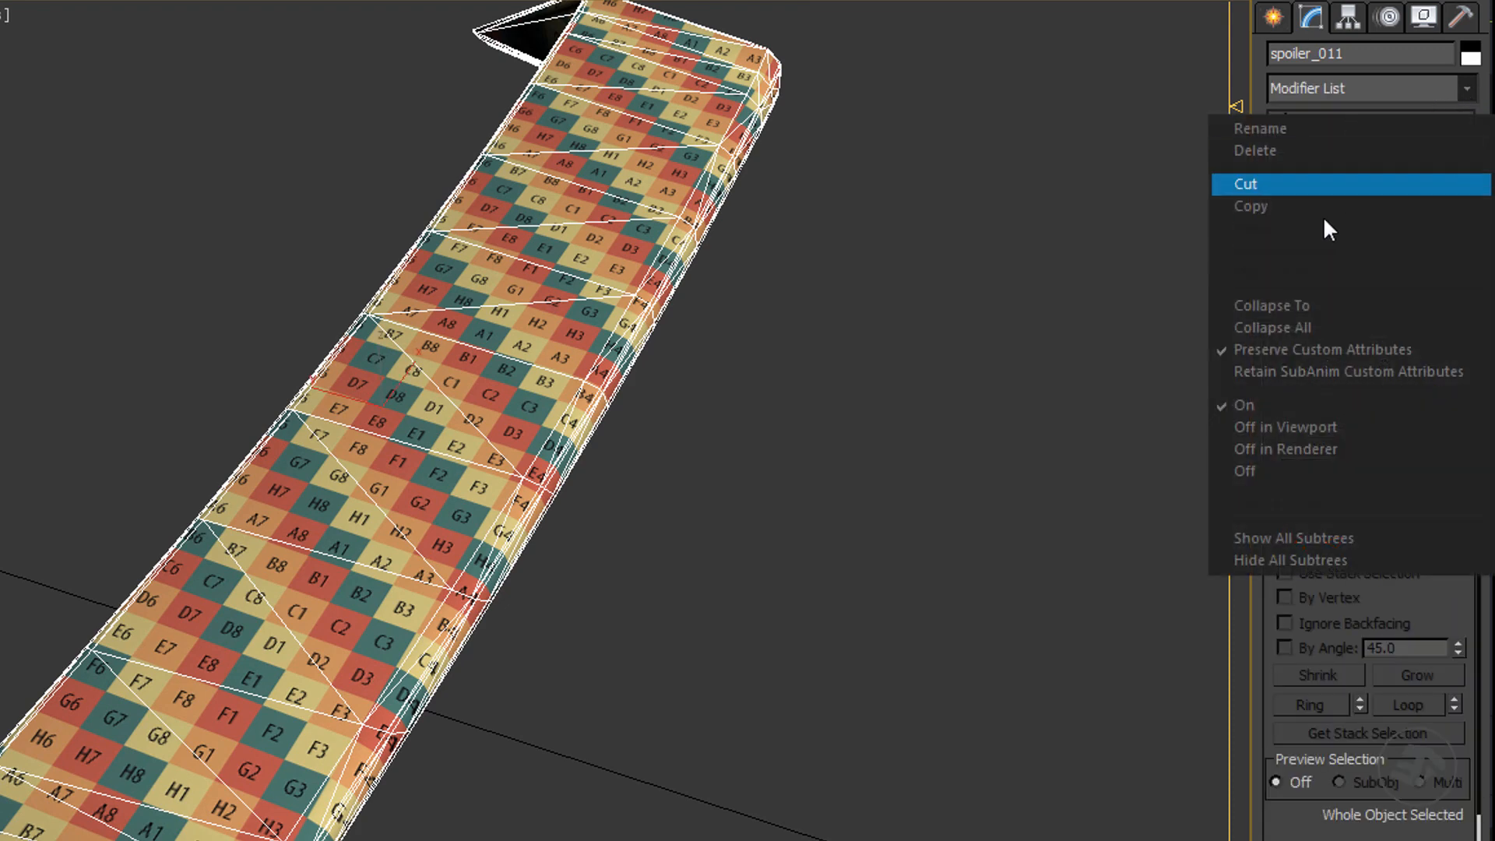
left_click(1285, 304)
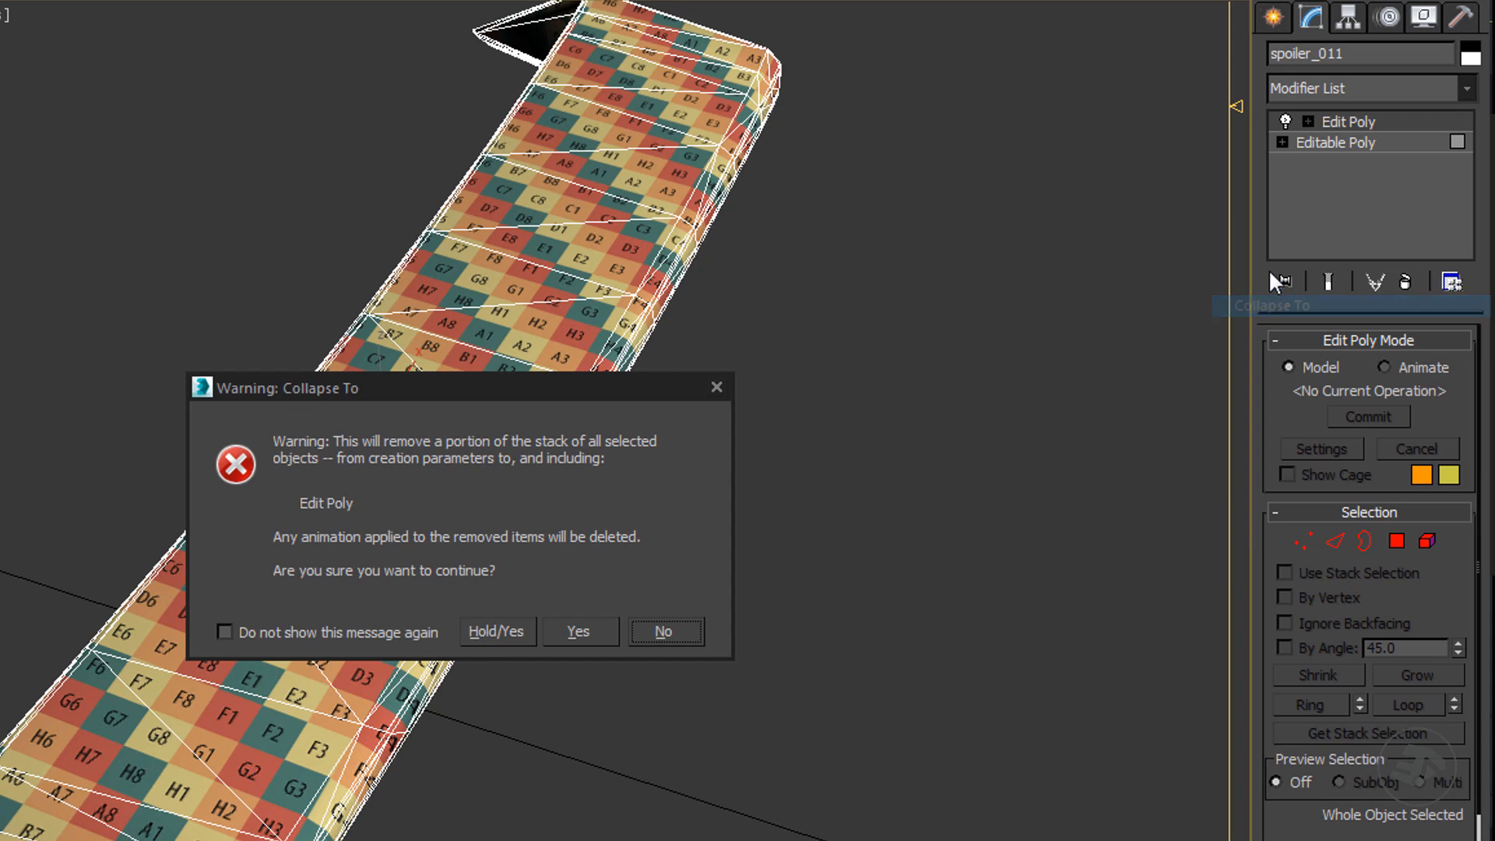
left_click(591, 630)
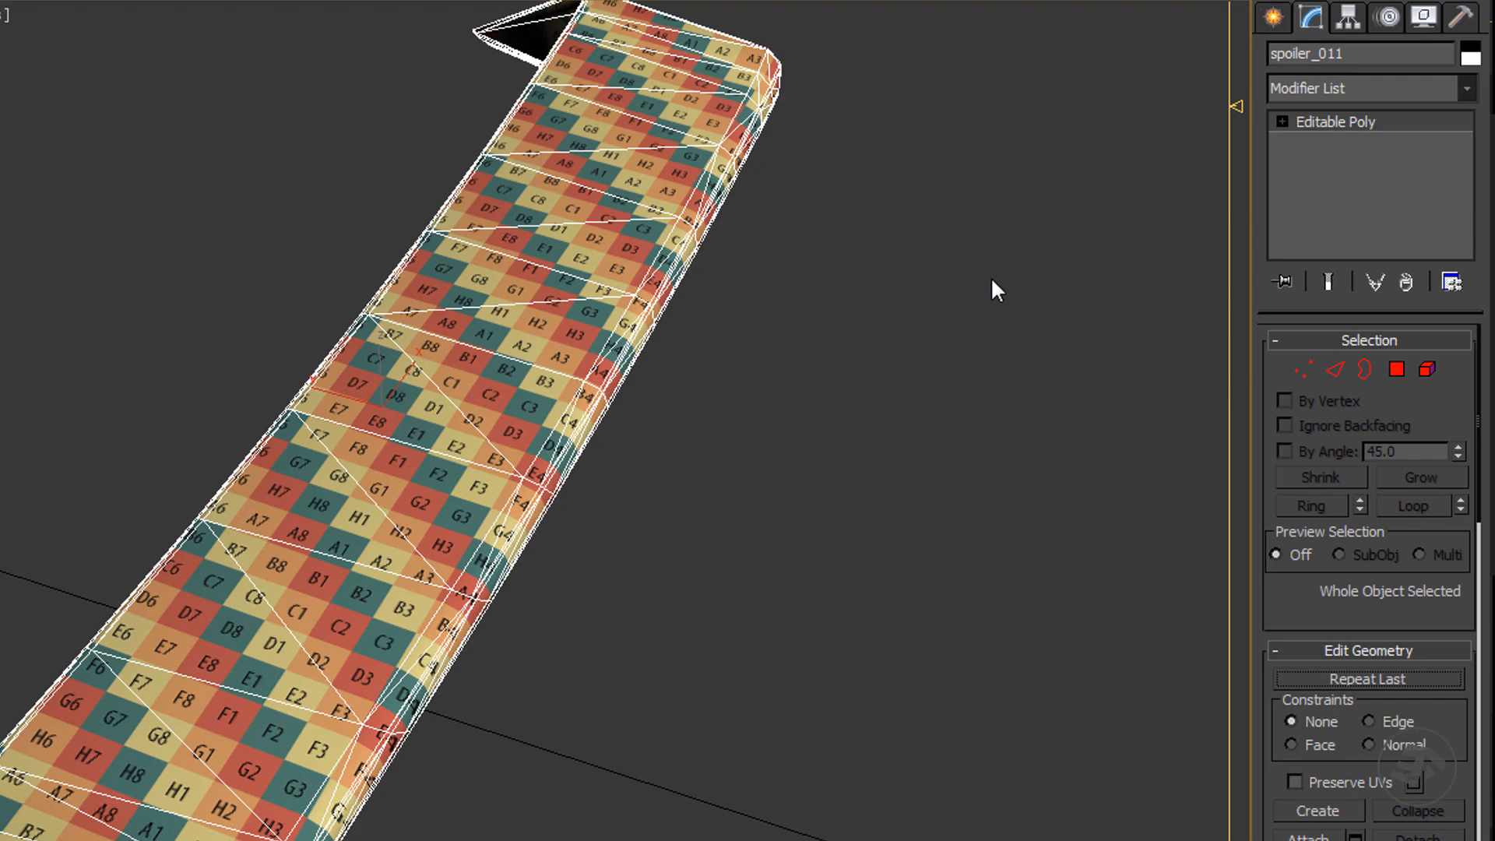
- Add an Unwrap UVW modifier to the collapsed spoiler and find its UV editing options
middle_click_drag(736, 511, 812, 459)
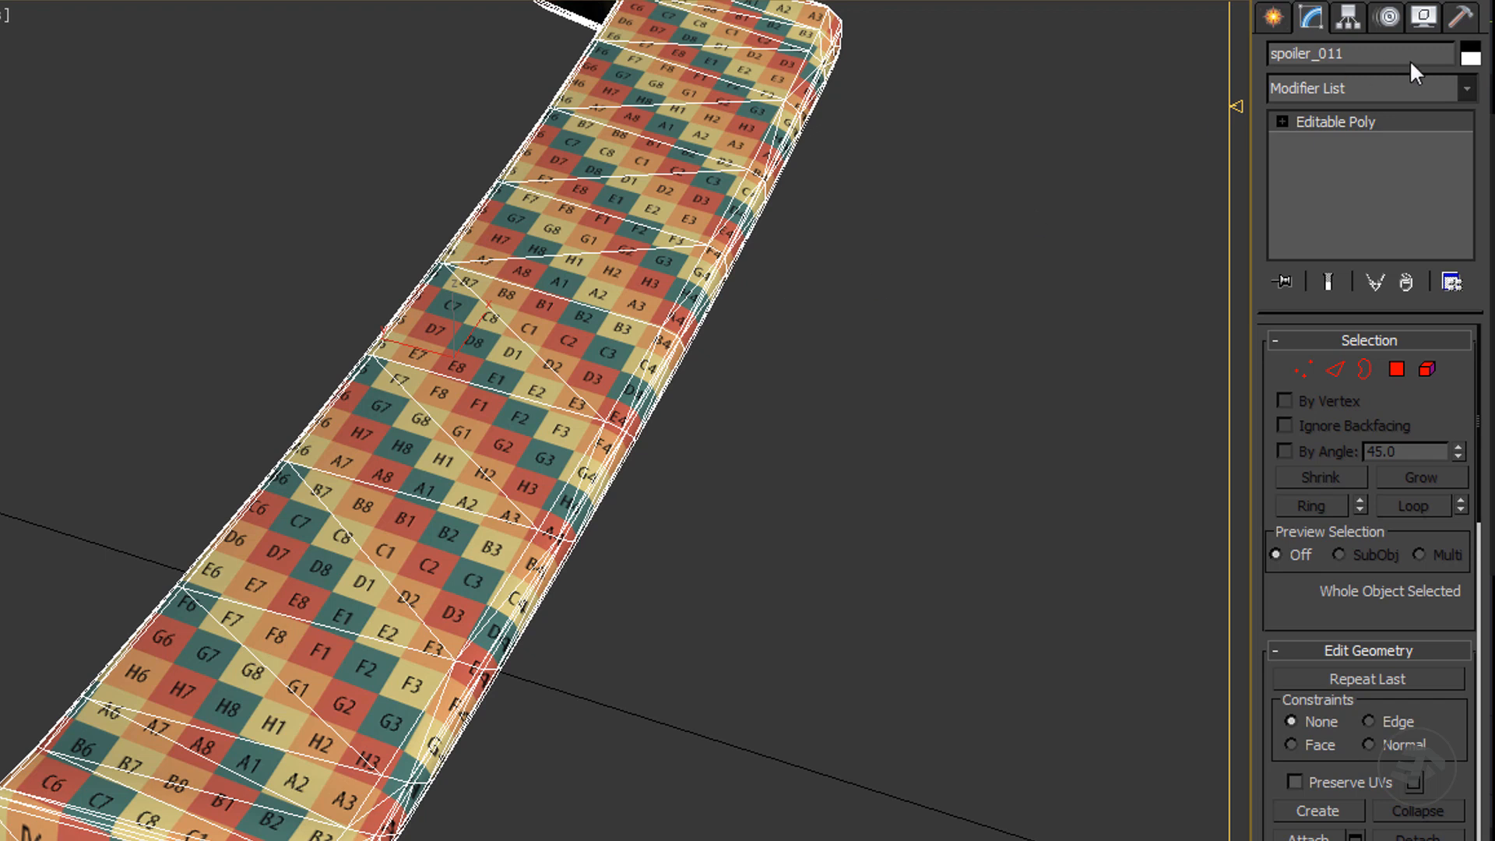
left_click(1467, 89)
key("u")
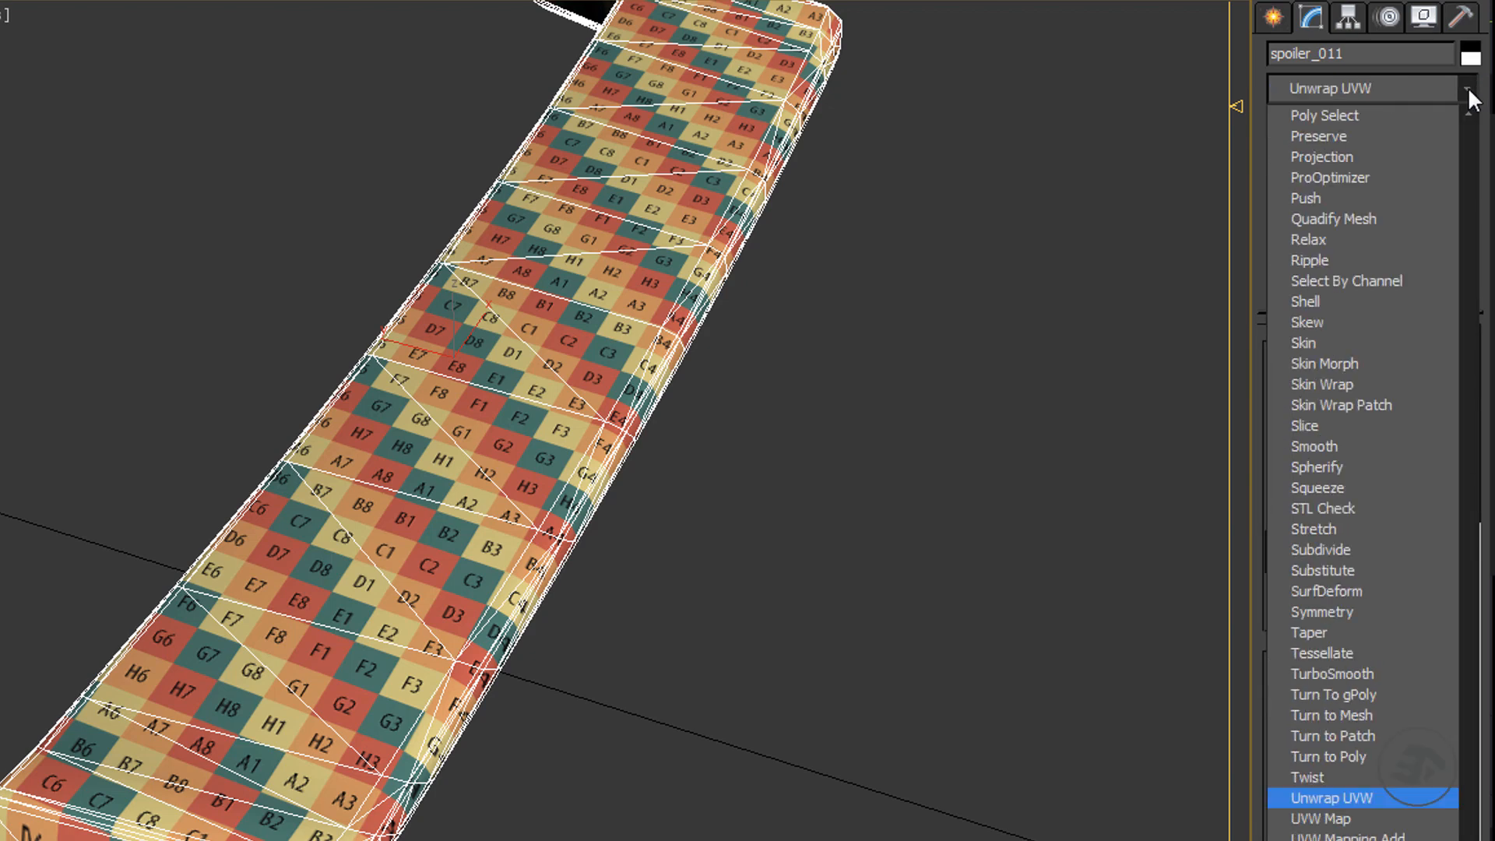
key("Return")
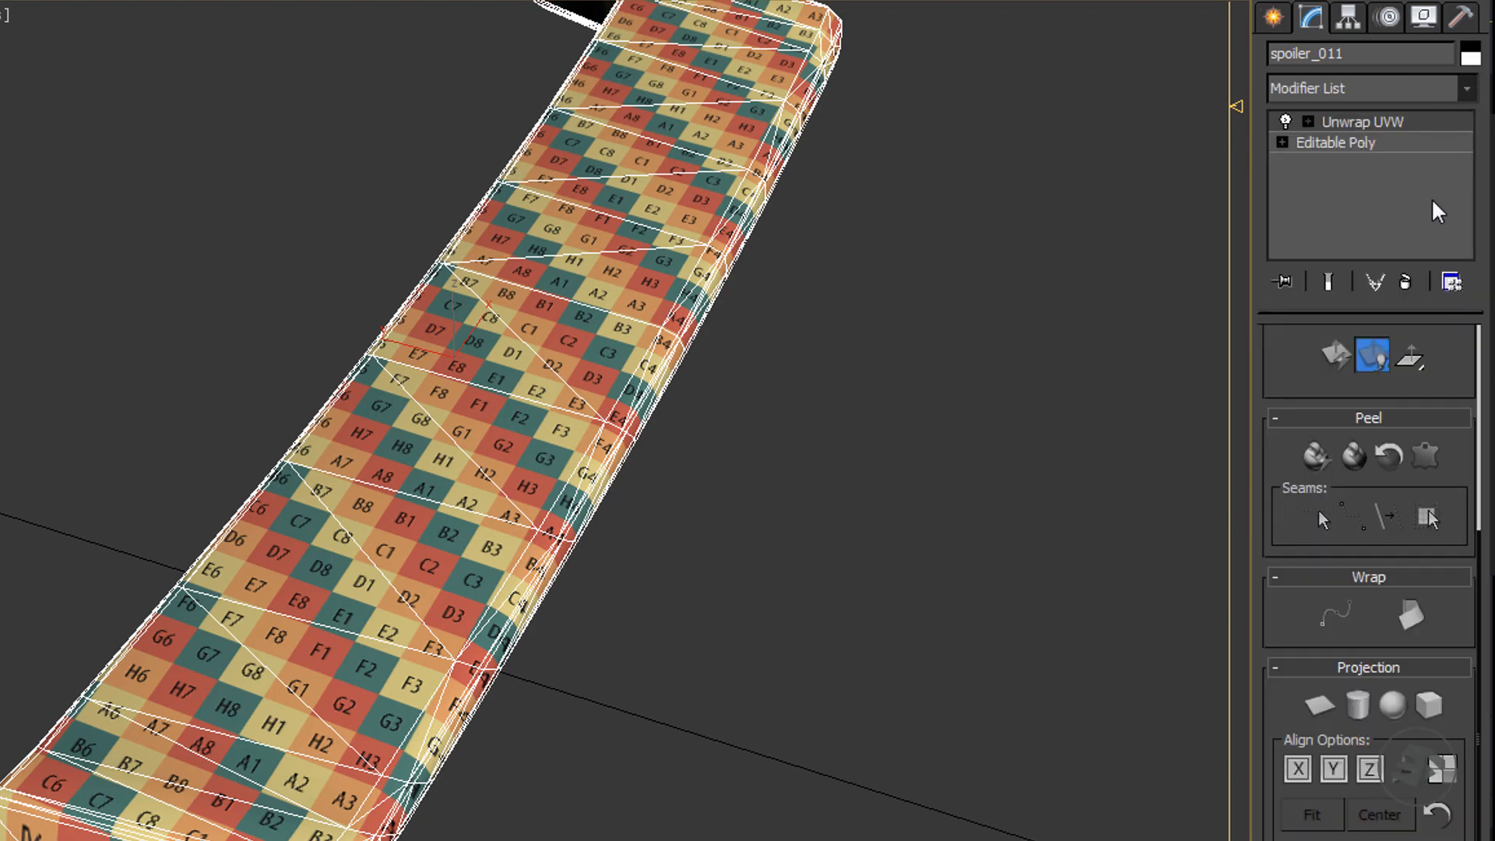
left_click_drag(1291, 398, 1285, 600)
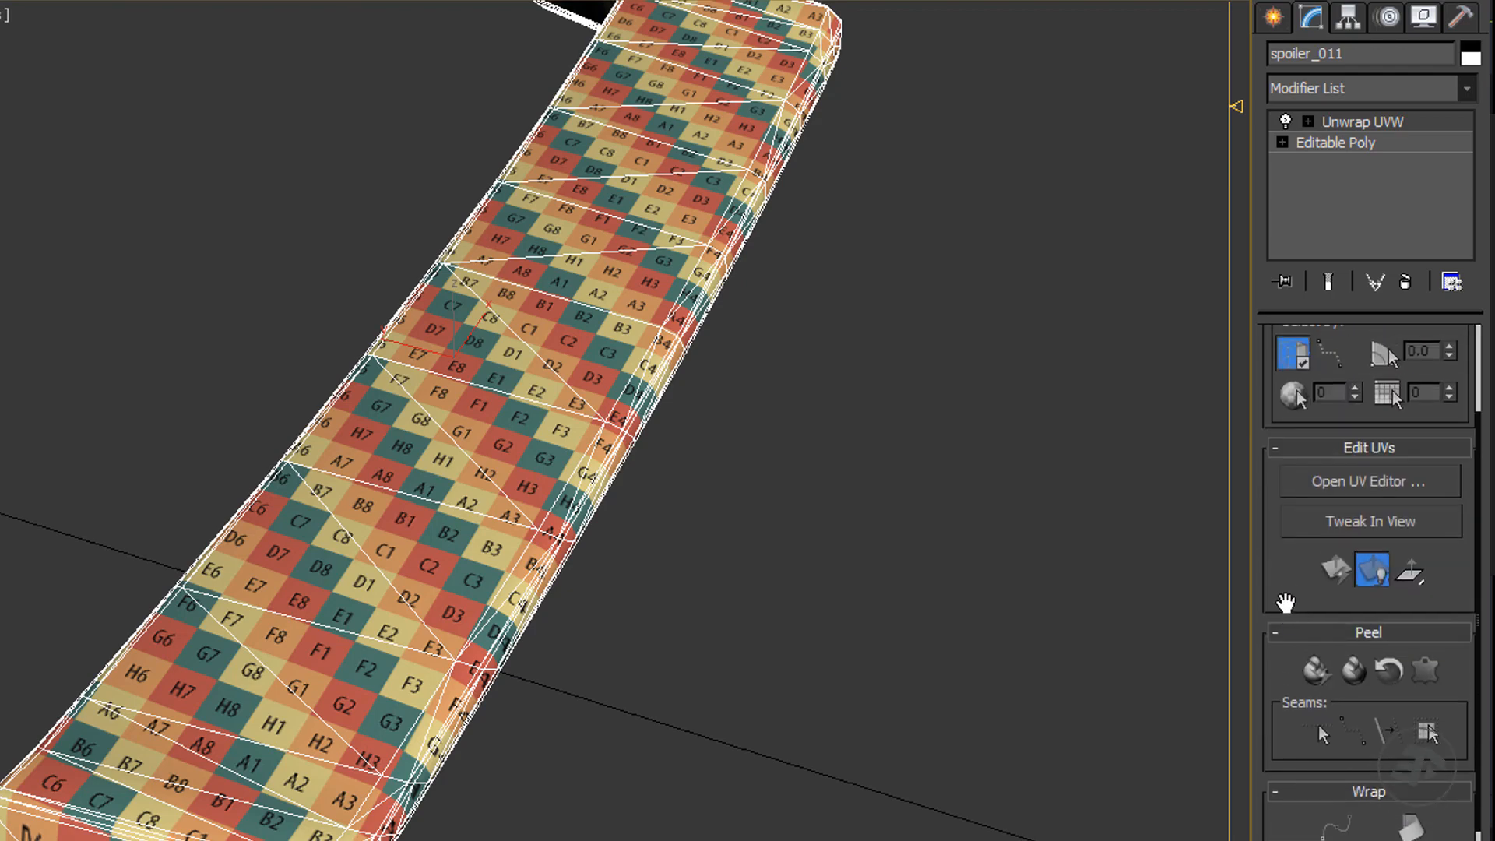
- Open the spoiler's UV editor, maximize it and switch to polygon selection
left_click(1368, 483)
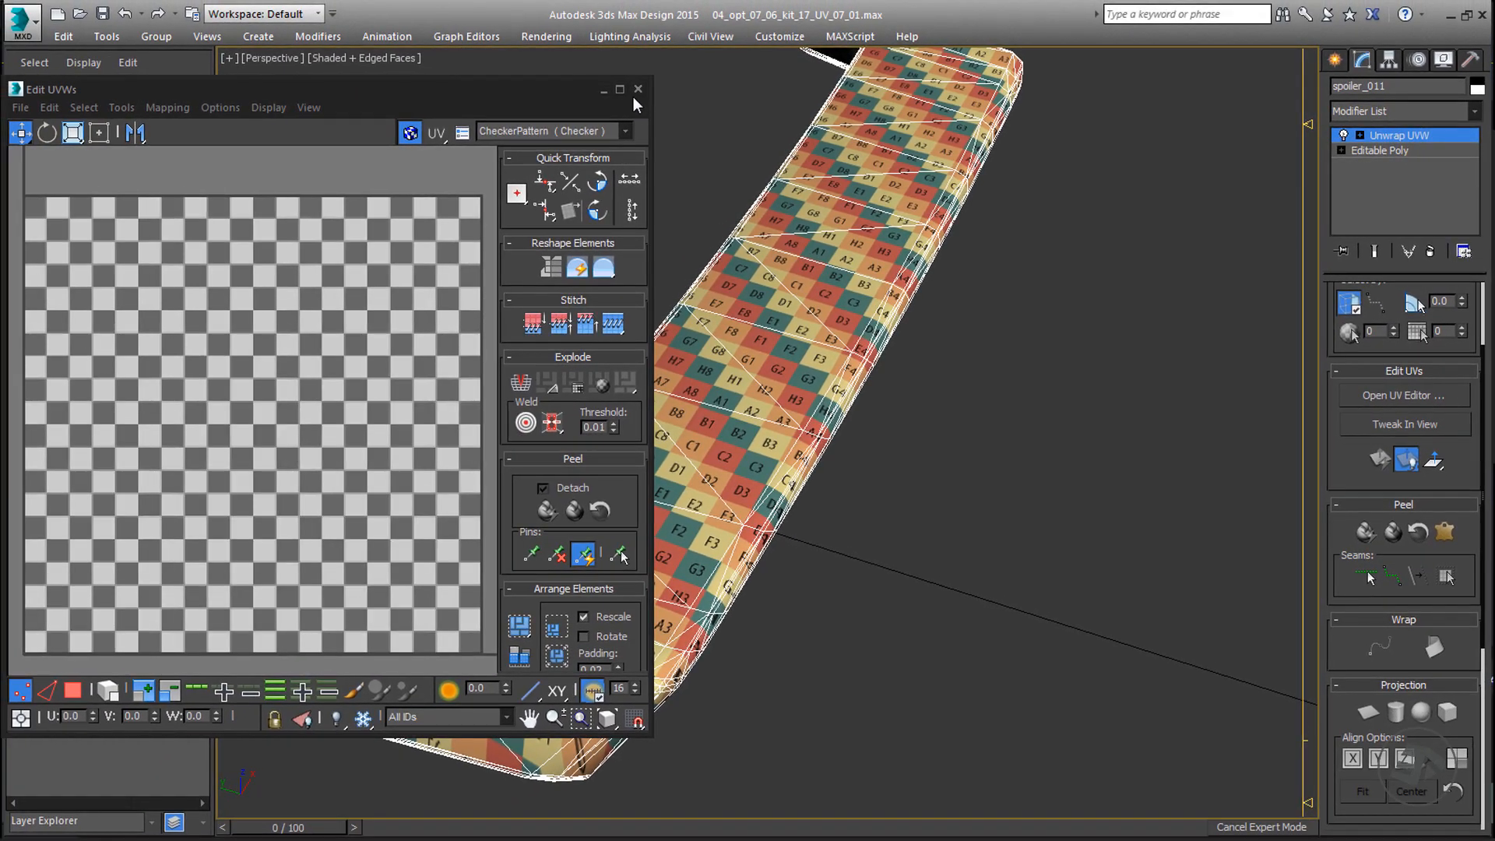
left_click(623, 91)
middle_click_drag(517, 207, 838, 201)
scroll(825, 209, "down", 5)
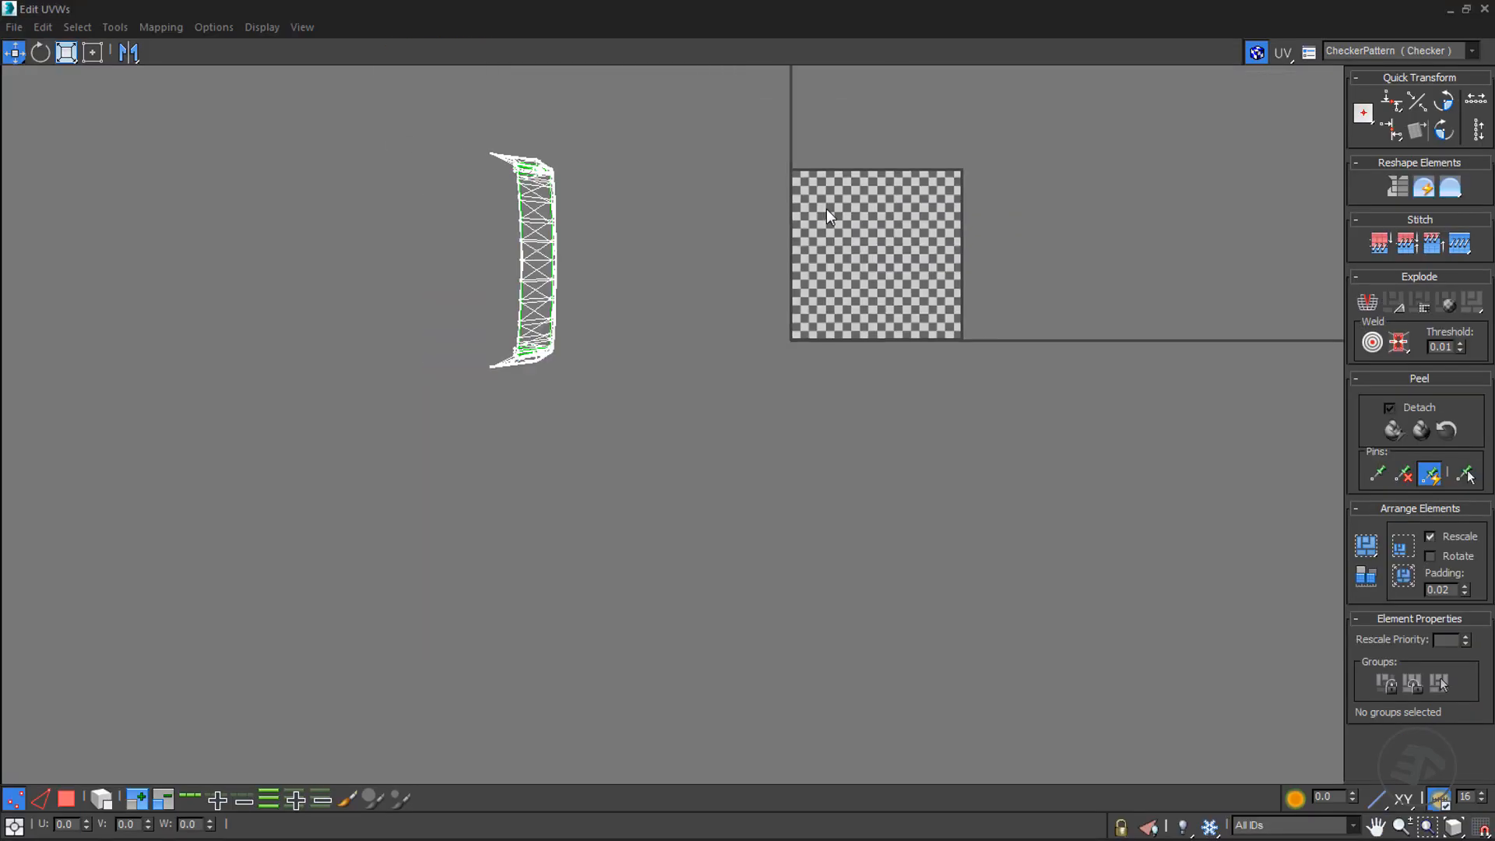
left_click(67, 800)
- Examine the spoiler's existing UV layout, comparing the overlapping polygons at its end with the long central strip
scroll(549, 174, "up", 5)
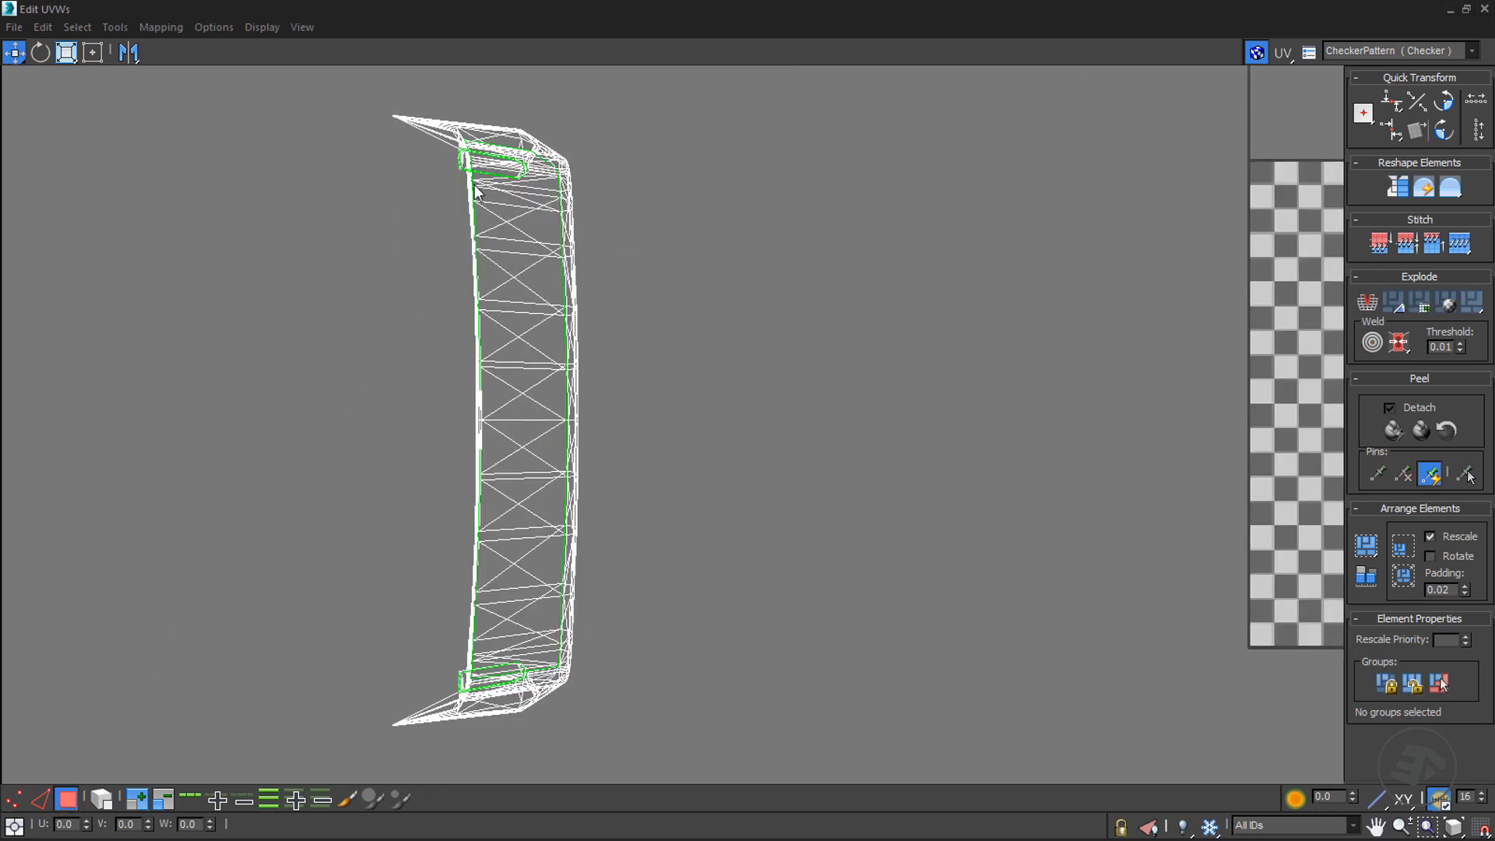
scroll(472, 141, "up", 4)
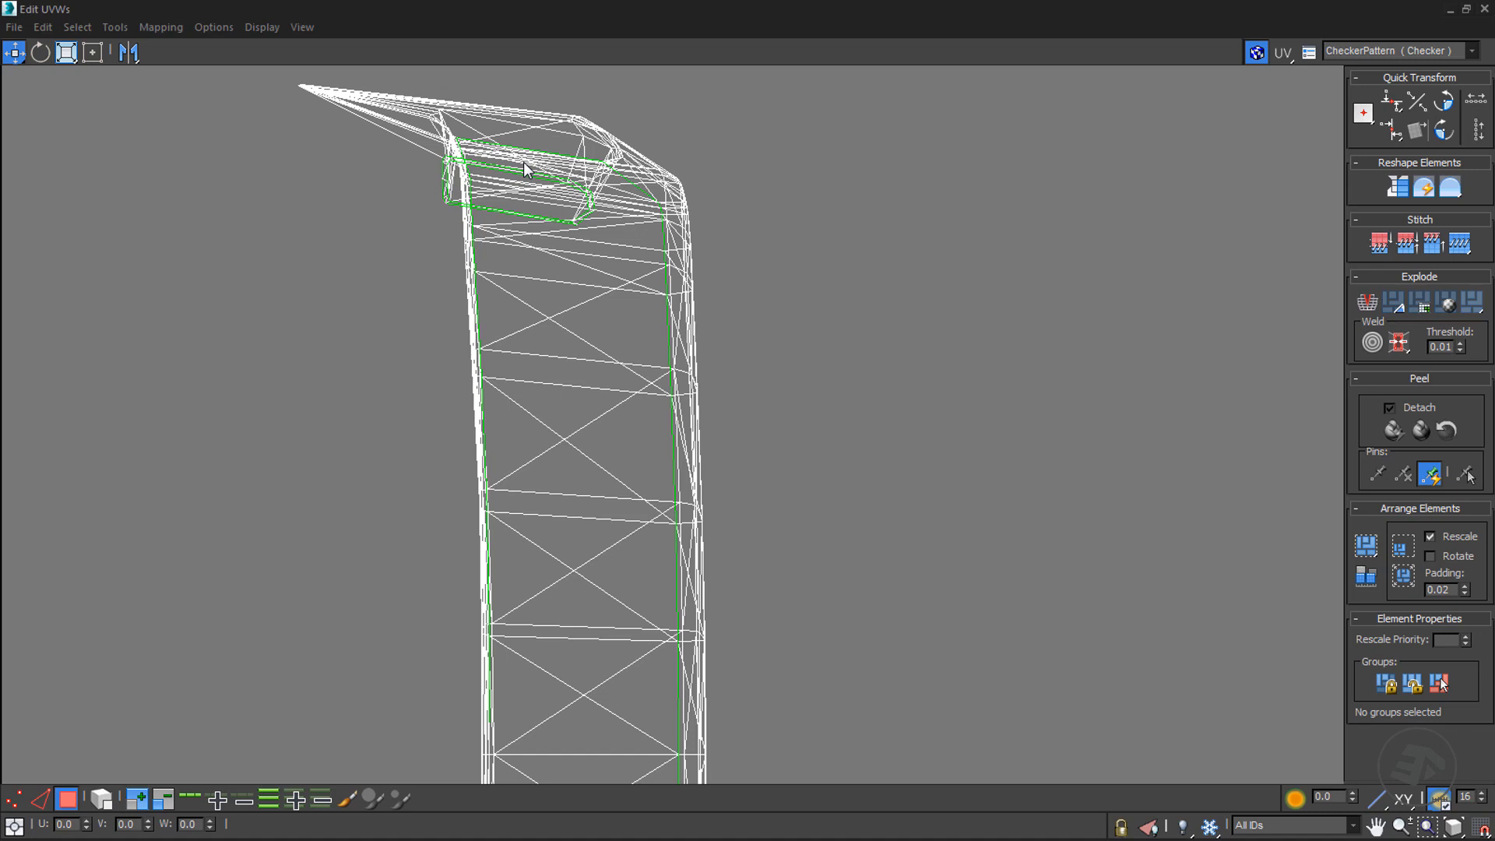
scroll(530, 166, "down", 2)
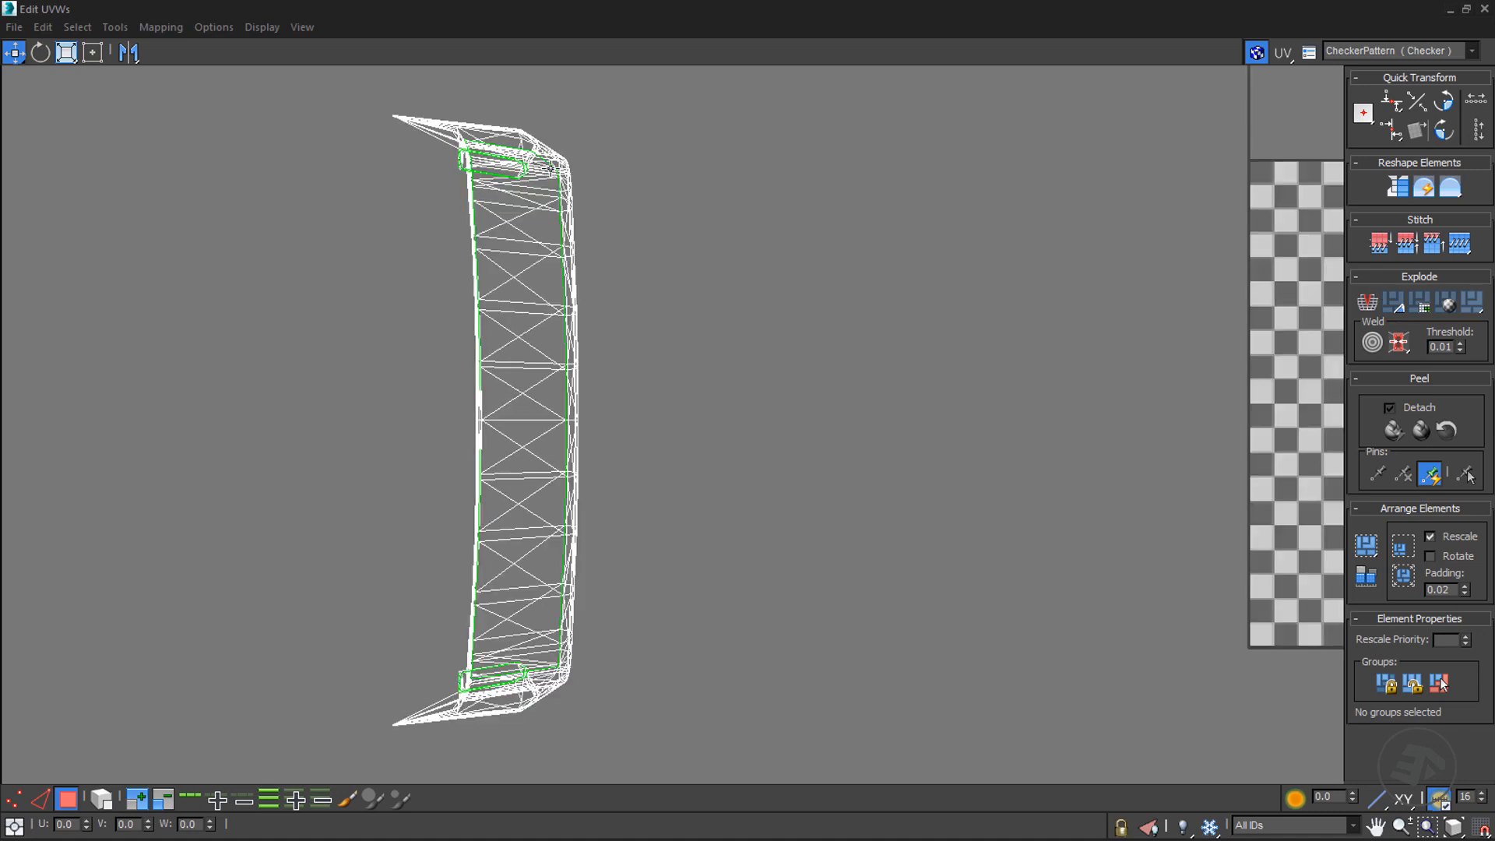
scroll(472, 141, "up", 2)
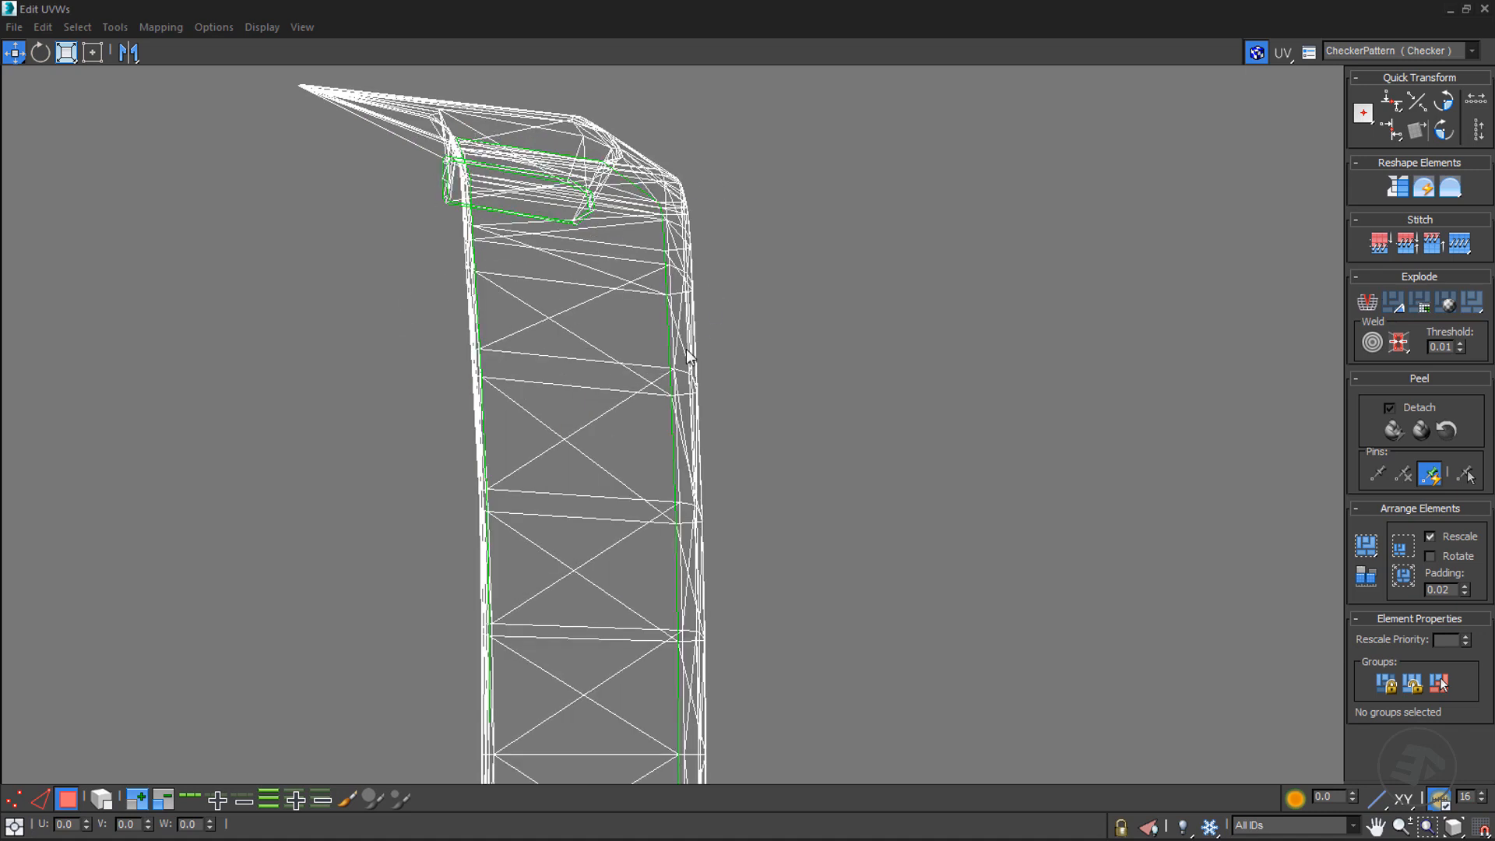
scroll(685, 335, "down", 1)
scroll(717, 370, "down", 1)
middle_click_drag(718, 371, 669, 328)
scroll(717, 330, "down", 1)
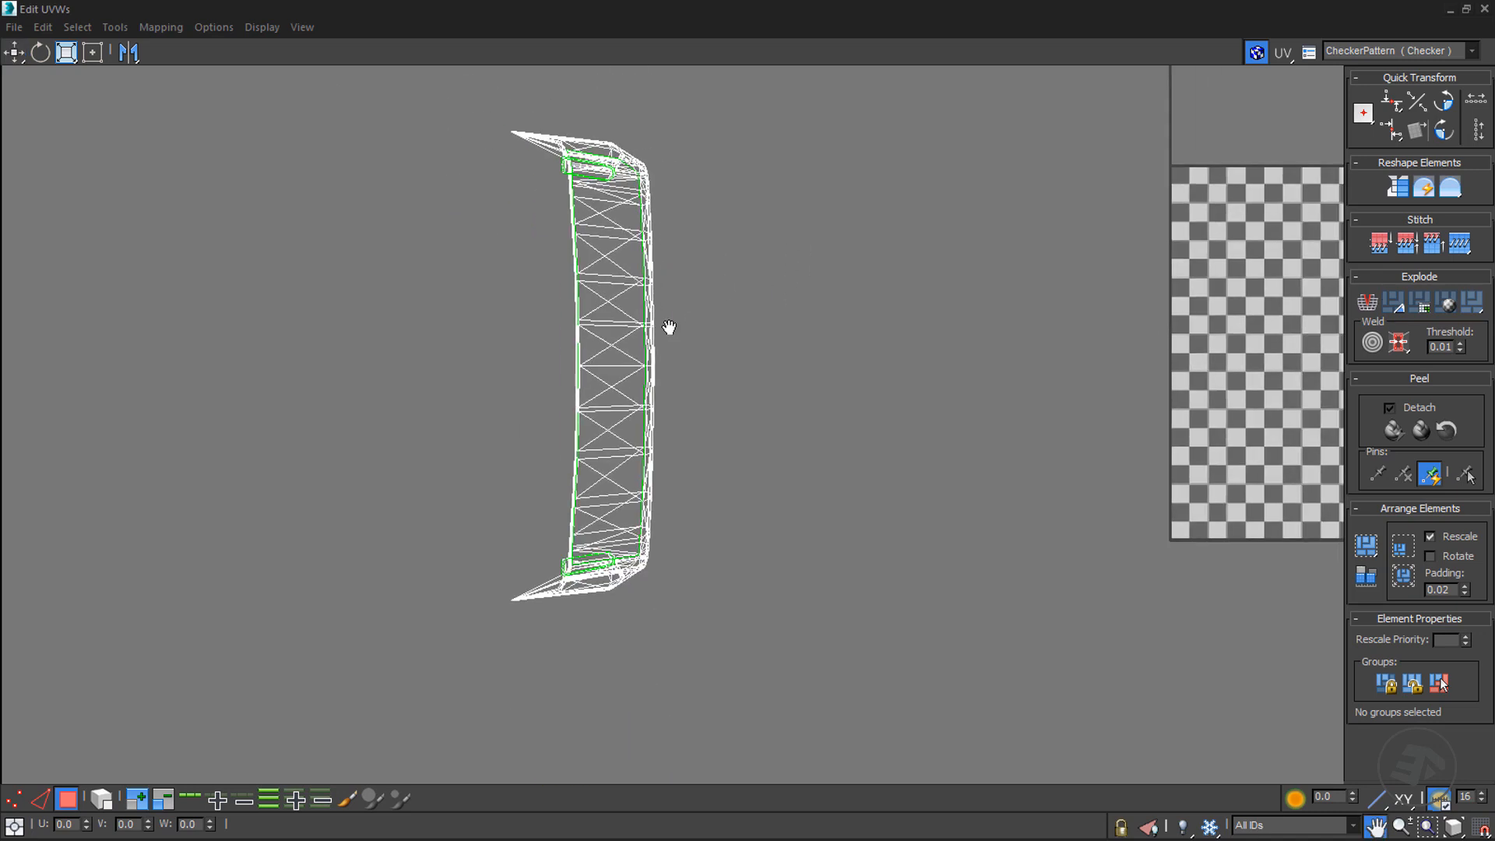
- Select all of the spoiler's polygons and apply a box projection to them
left_click(1466, 9)
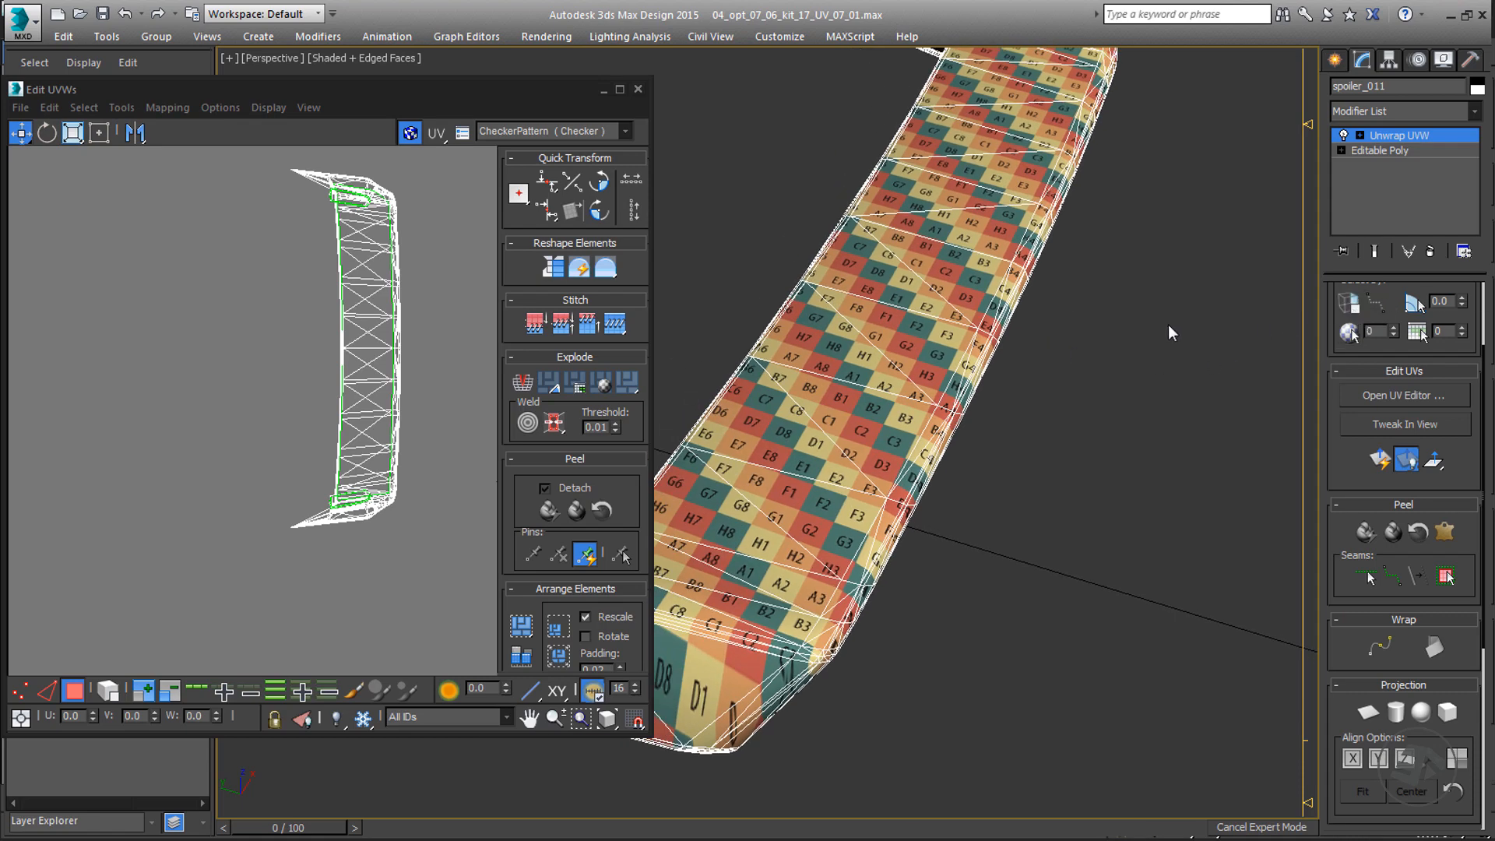
middle_click_drag(1097, 341, 1120, 378)
key("ctrl+a")
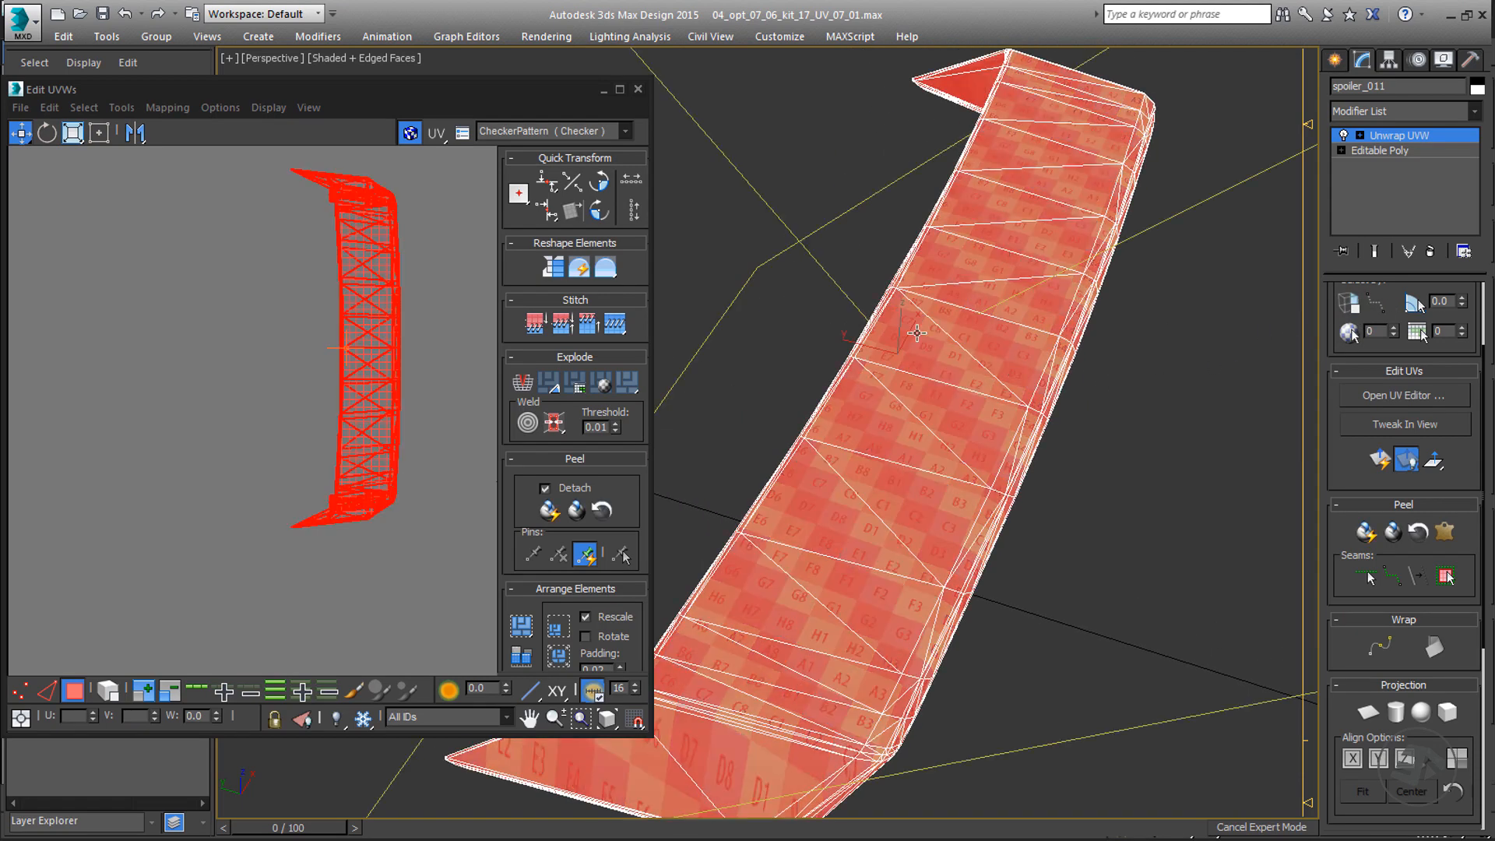
scroll(995, 324, "up", 3)
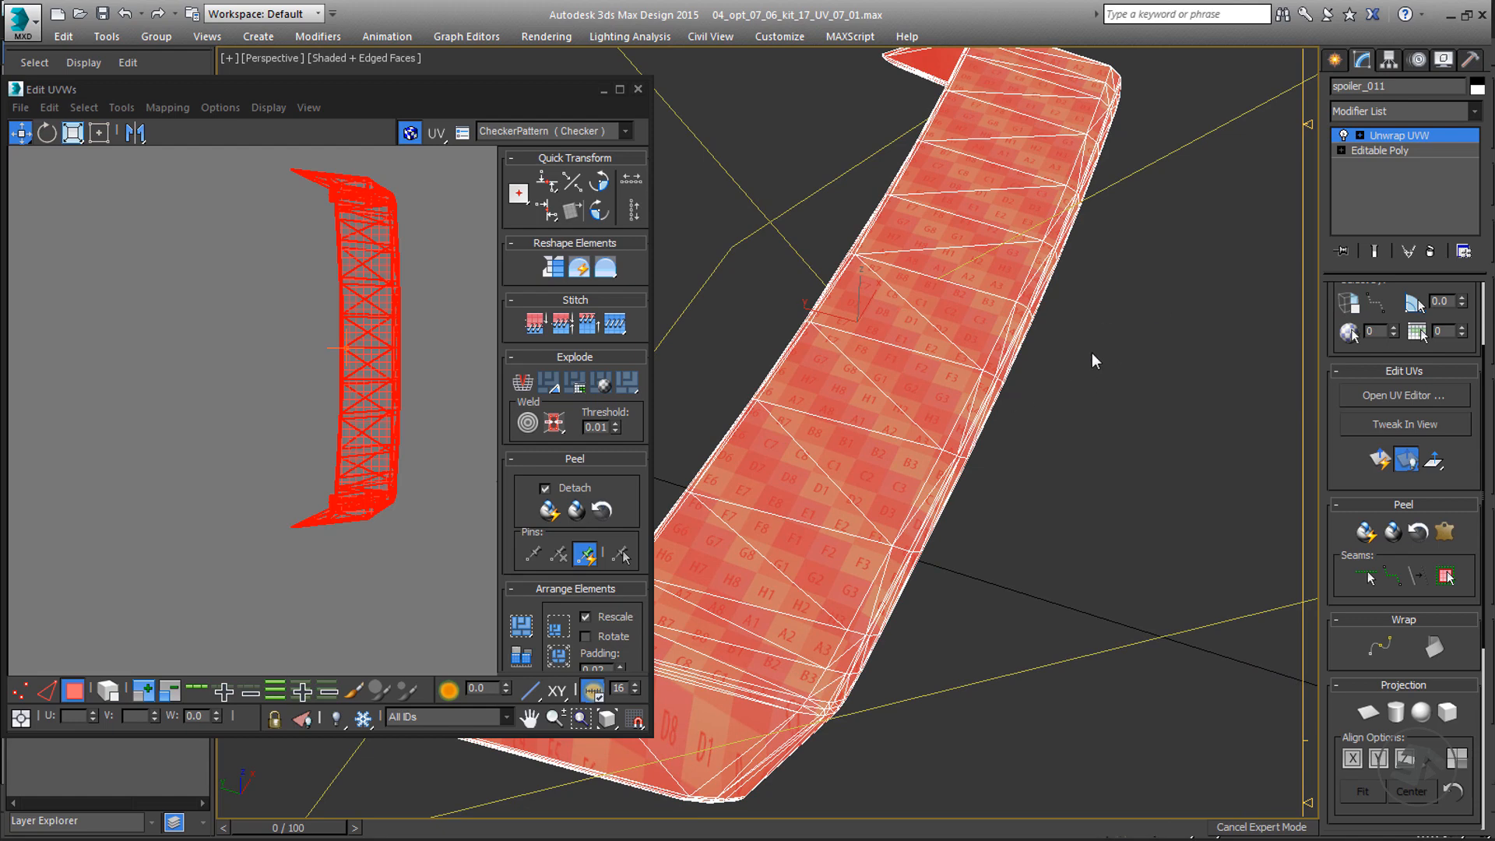
scroll(1350, 402, "down", 5)
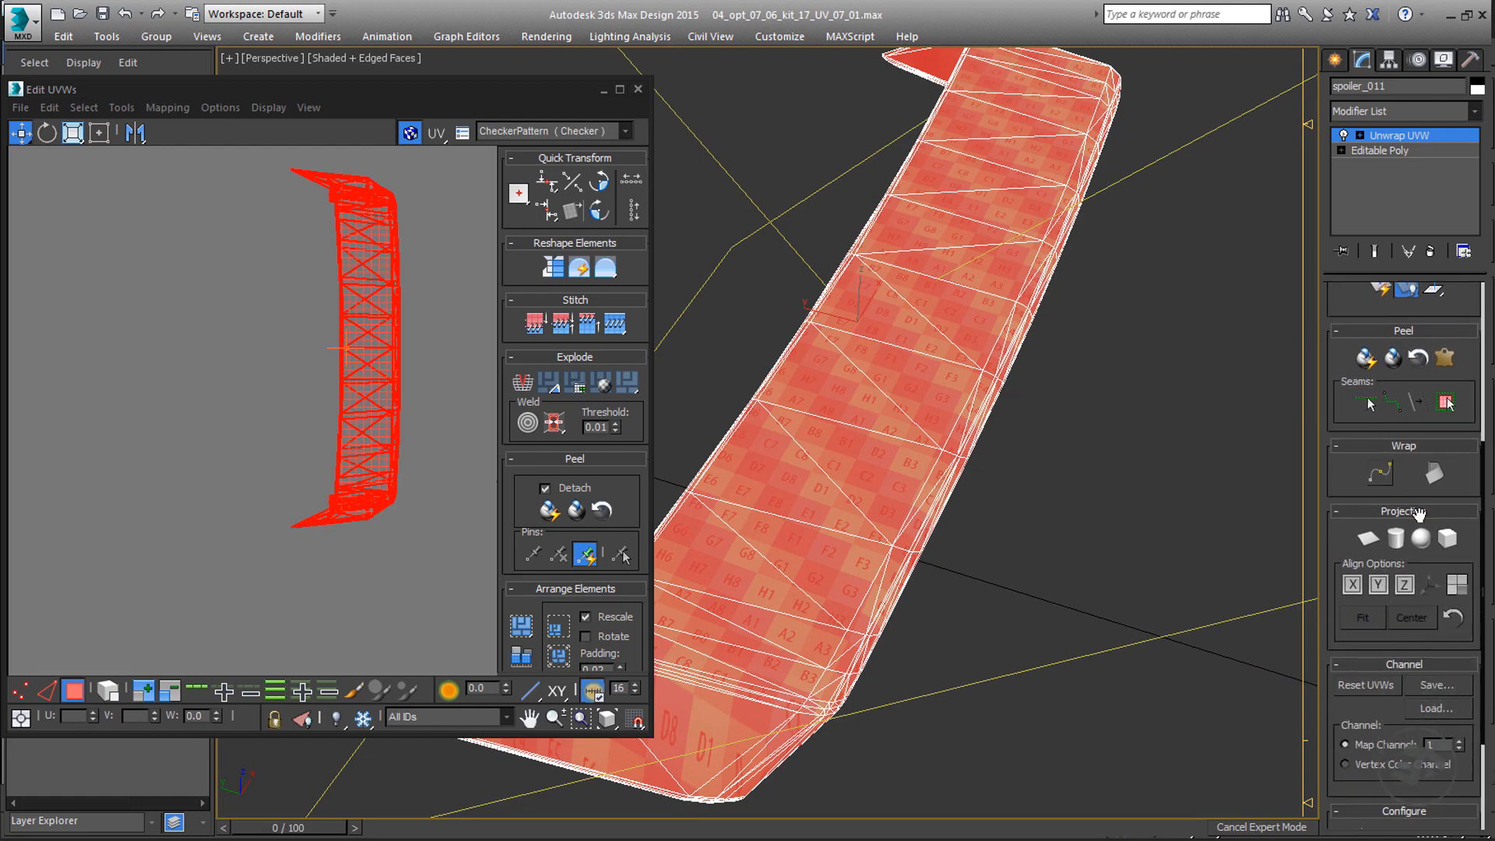
left_click(1449, 539)
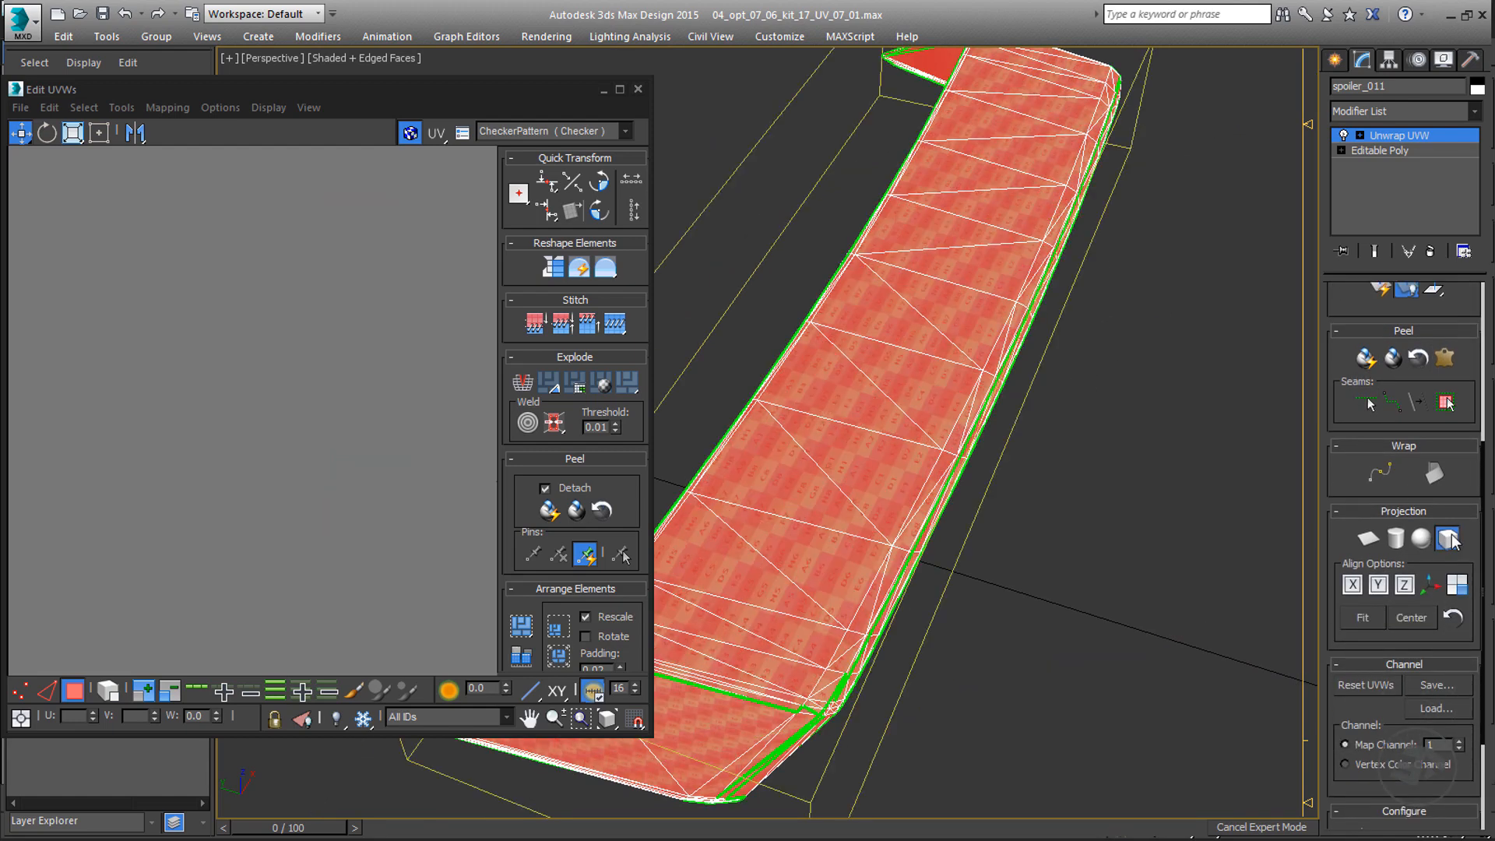
middle_click(369, 374)
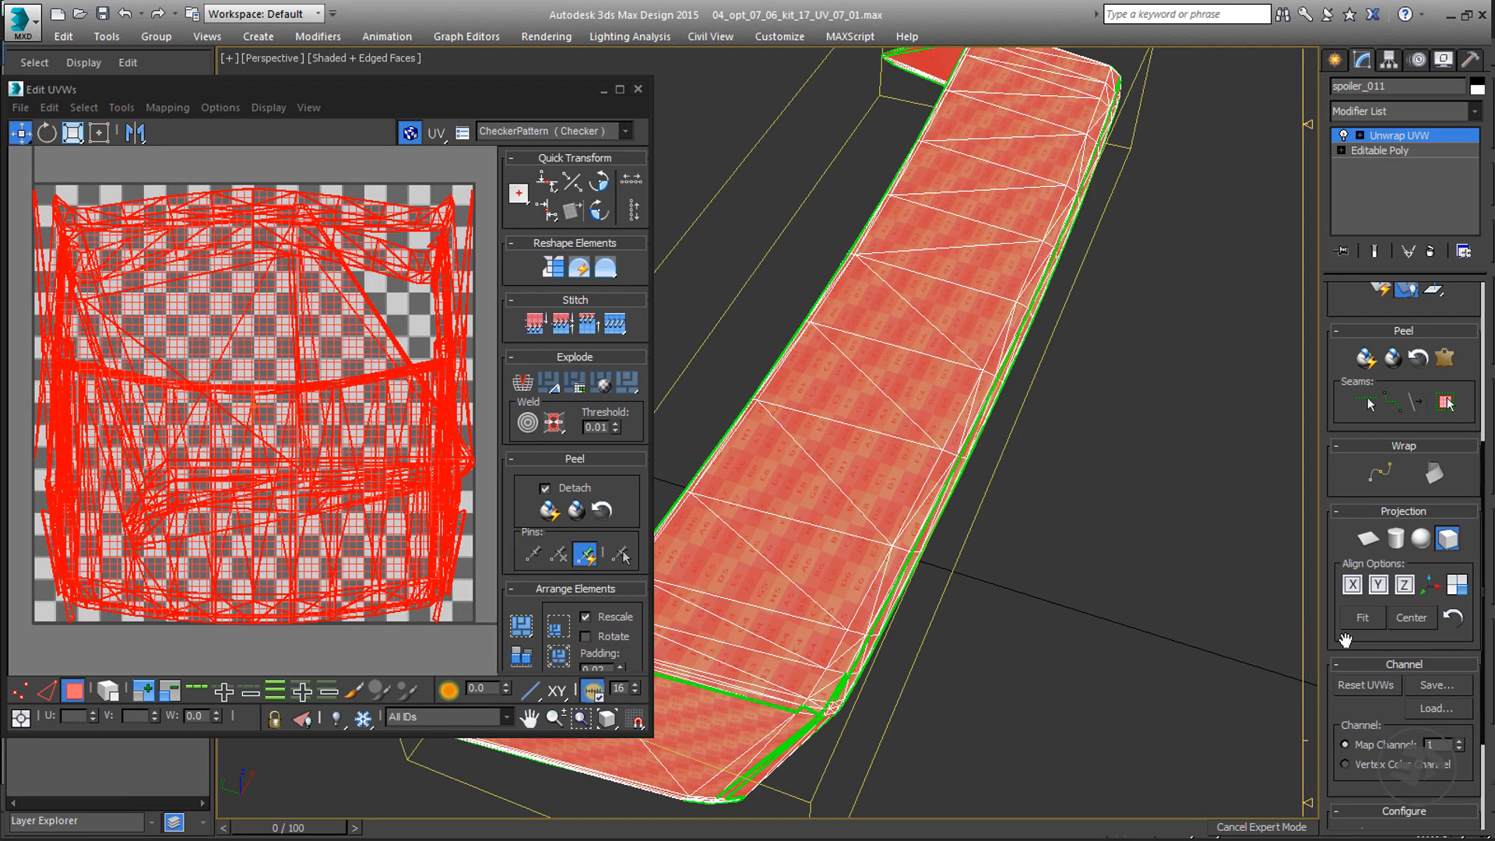
- Turn off Normalize Map for the box projection and leave the projection mode
scroll(1345, 639, "down", 2)
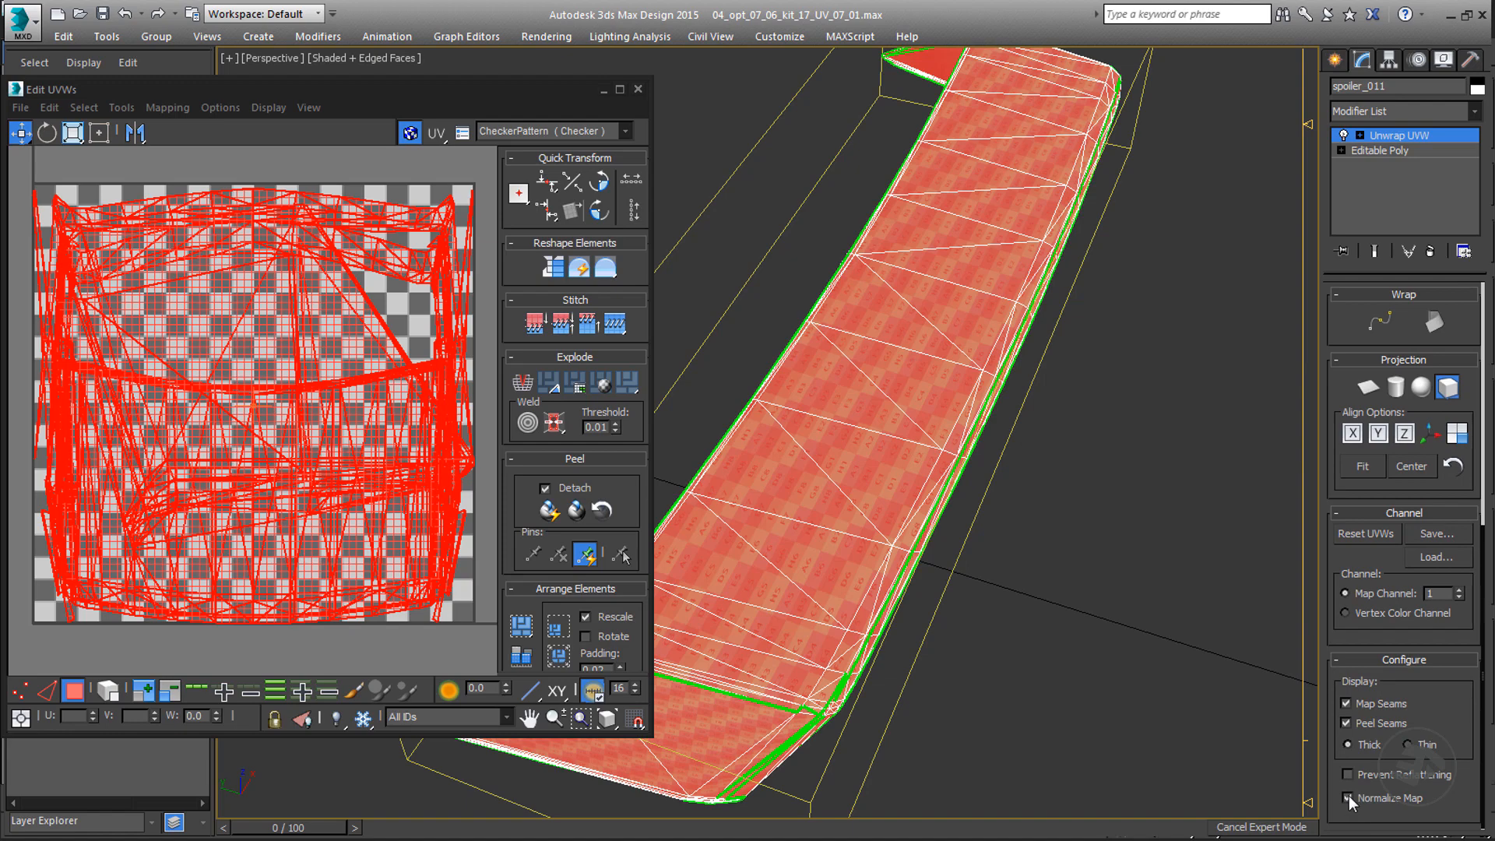
left_click(1347, 797)
scroll(220, 397, "up", 2)
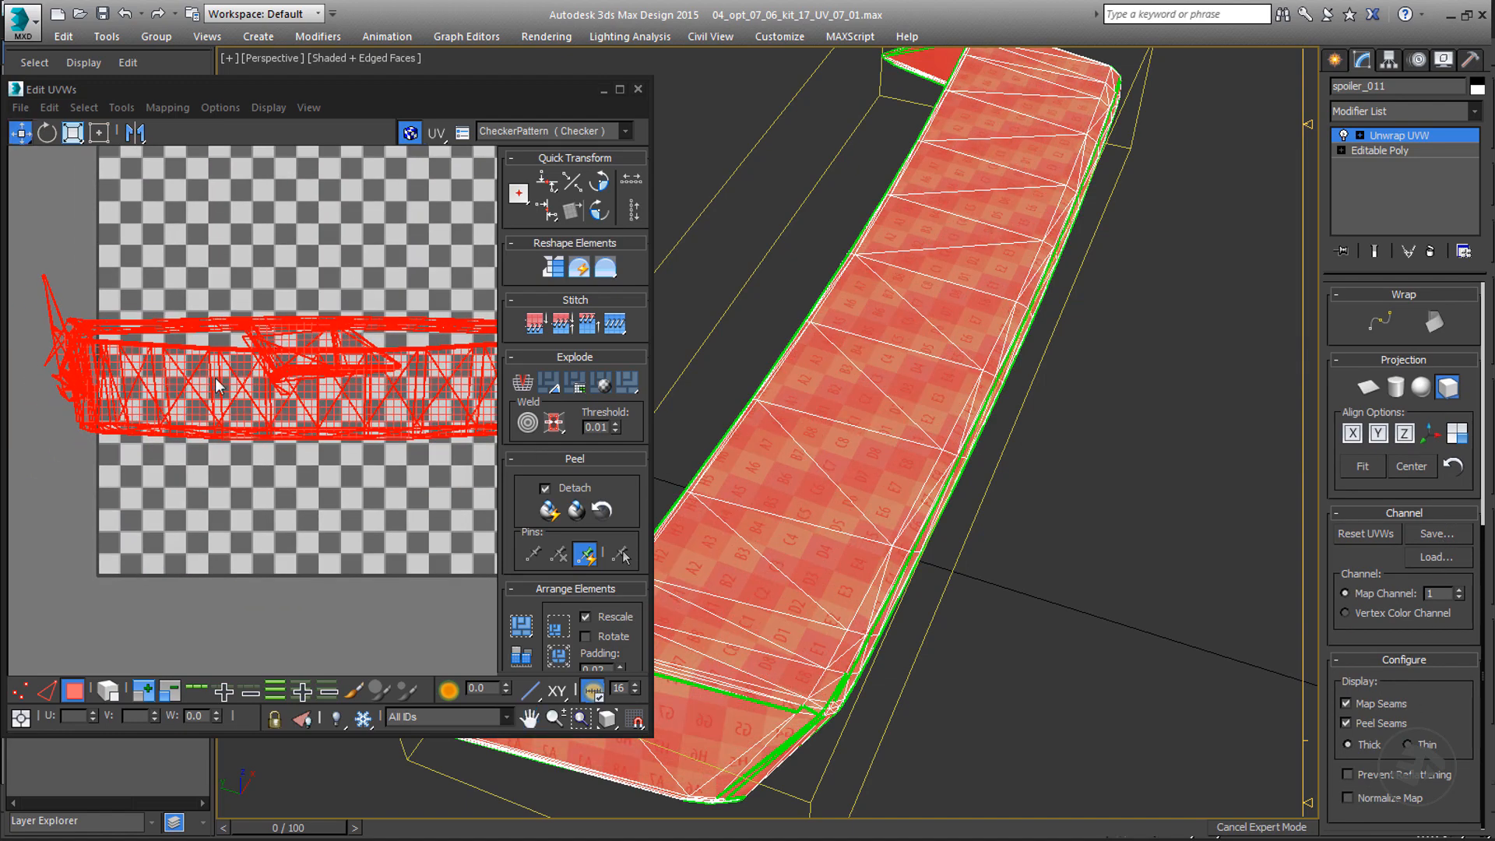
scroll(70, 362, "up", 3)
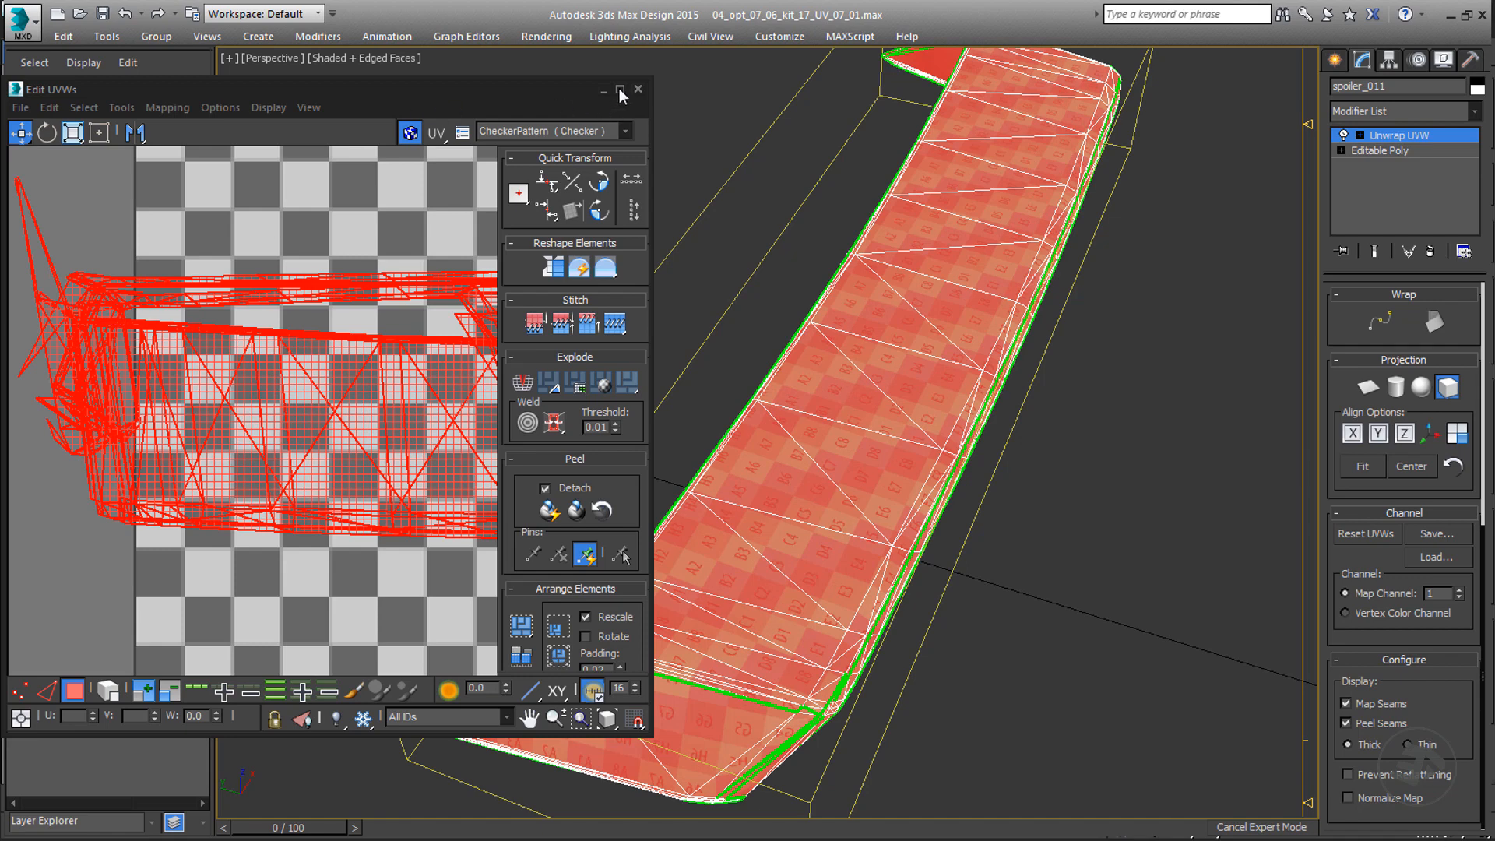
left_click(1447, 387)
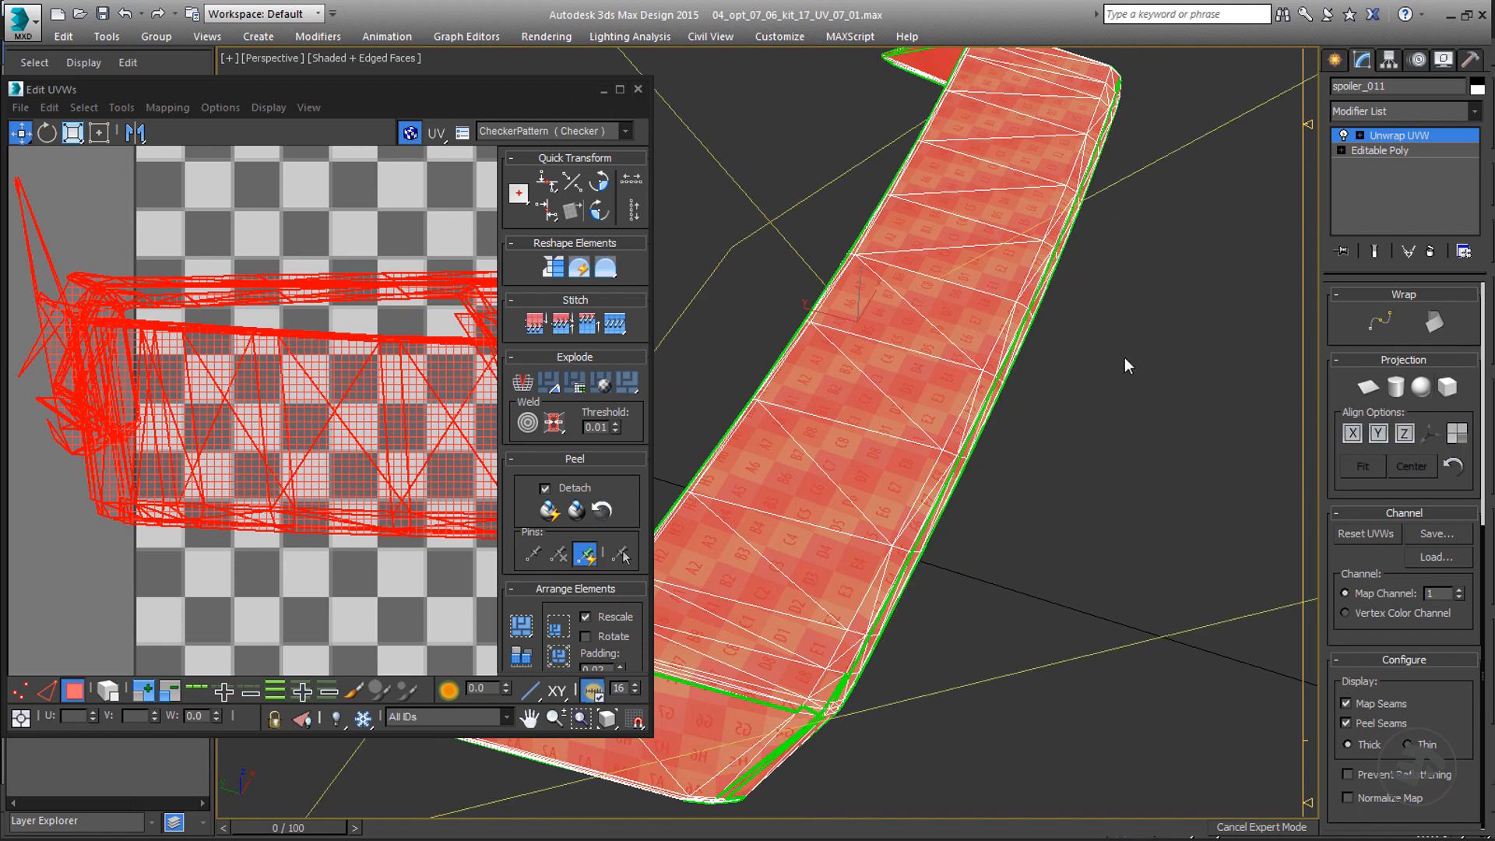
- Apply Normal Mapping to the selected polygons as Box Mapping with Rotate Clusters turned off
left_click(620, 89)
middle_click_drag(810, 244, 764, 246)
scroll(764, 247, "down", 3)
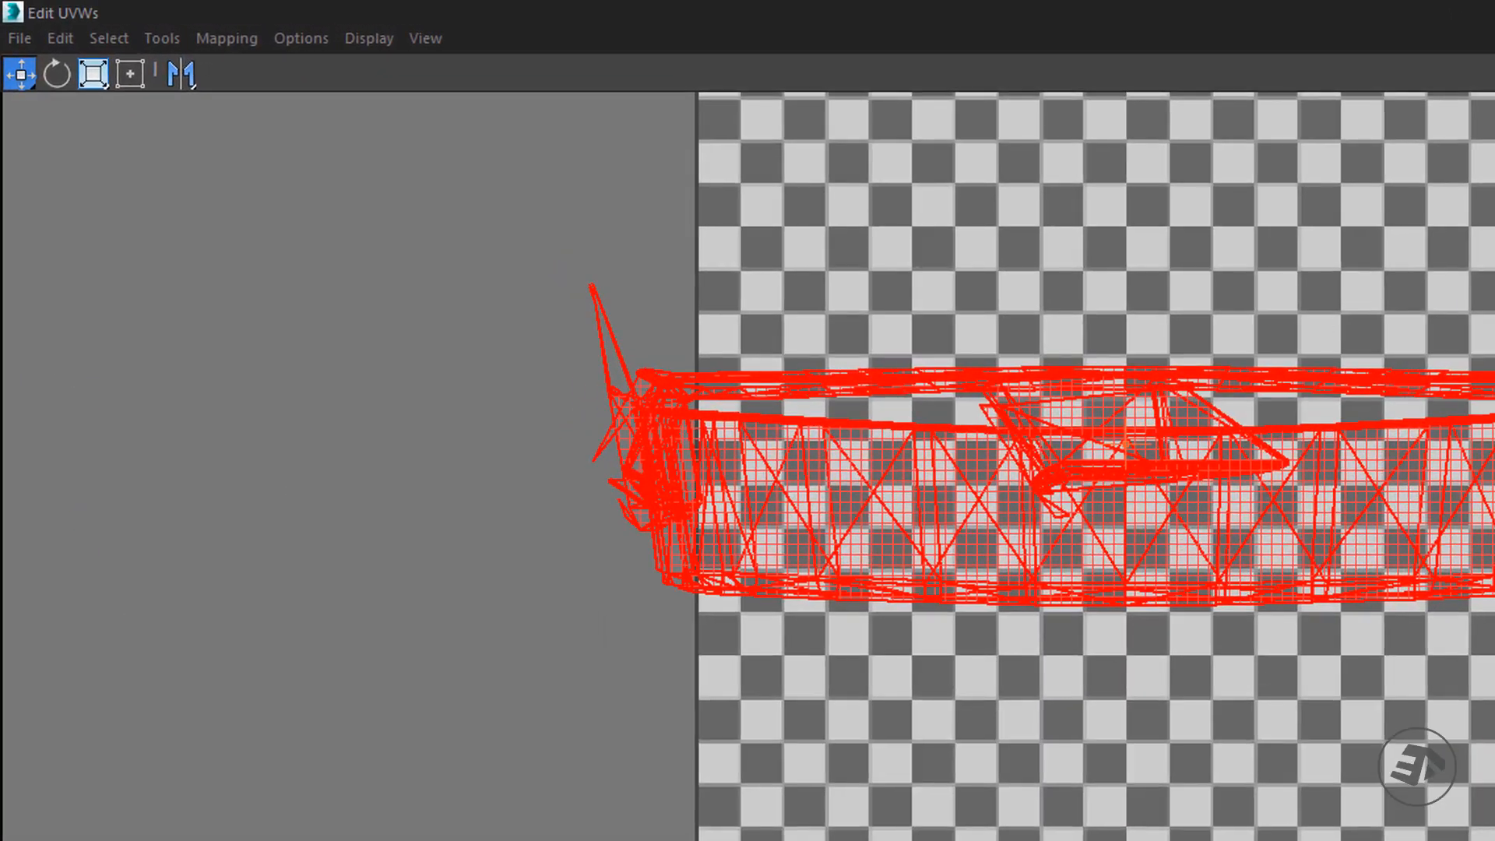
left_click(225, 41)
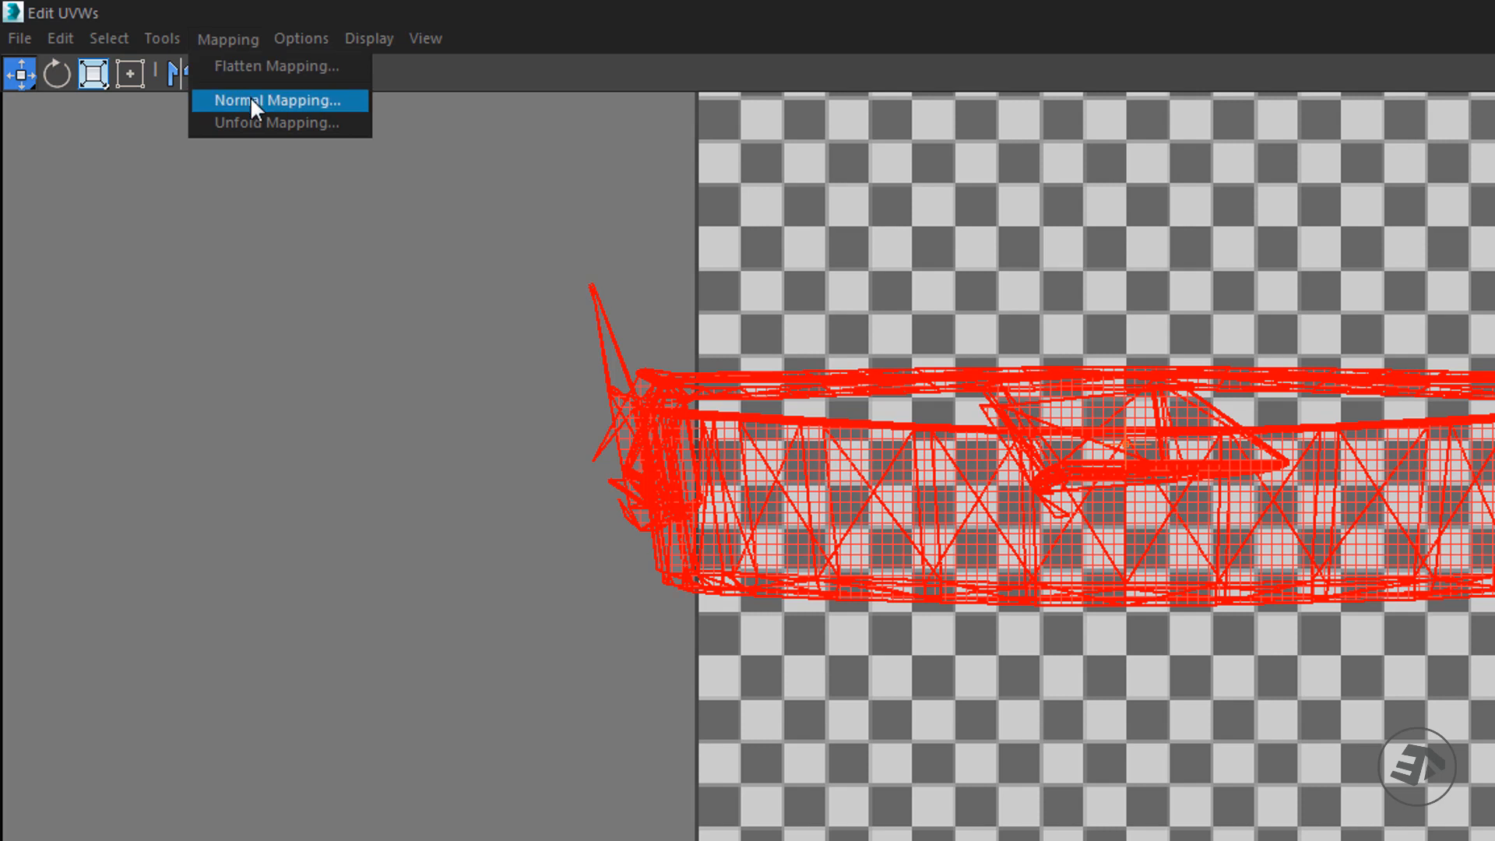
left_click(250, 99)
left_click(199, 59)
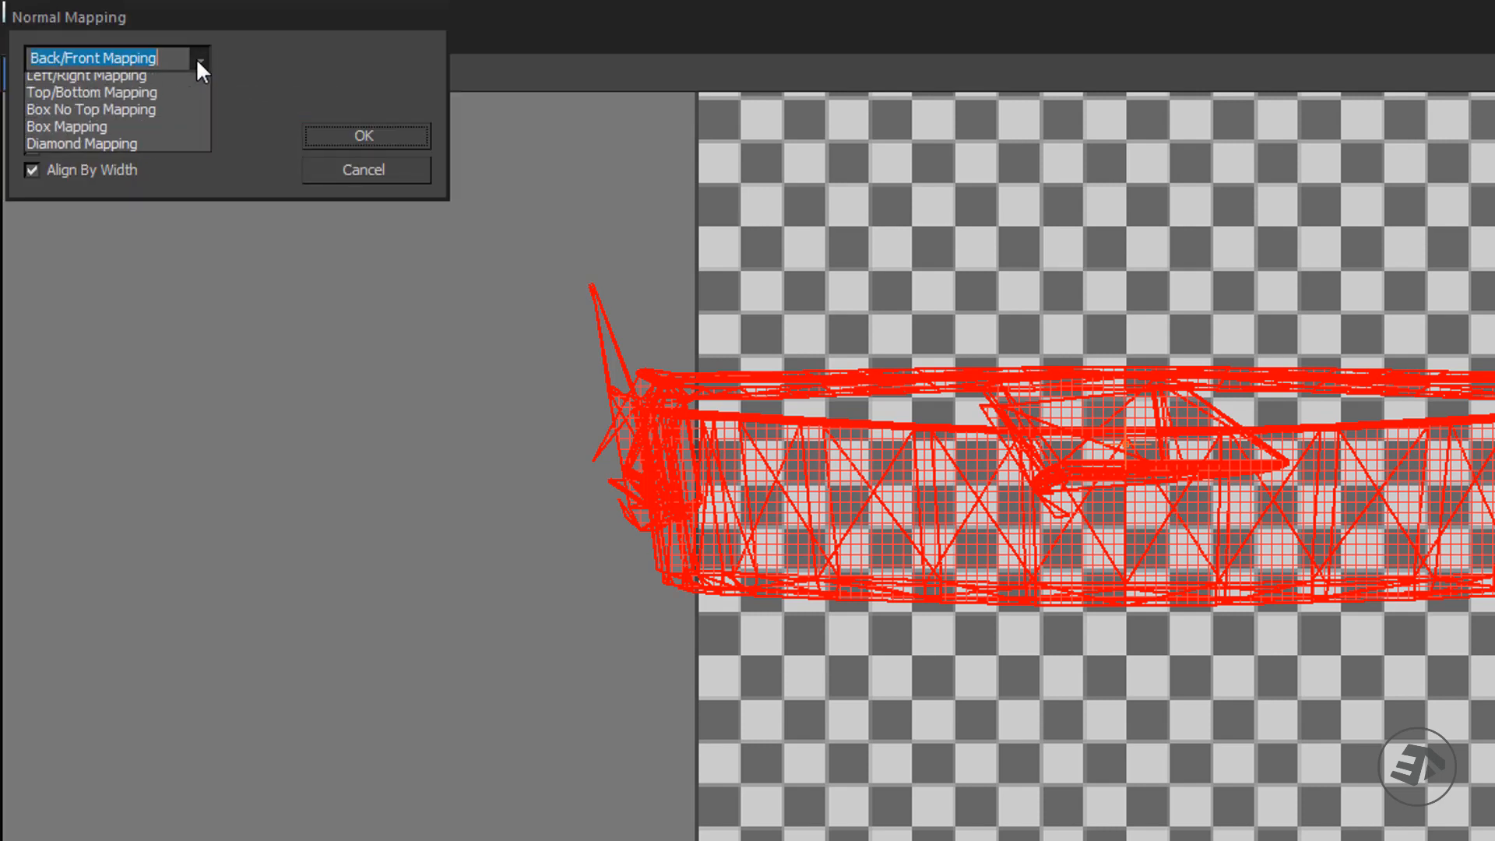
left_click(147, 153)
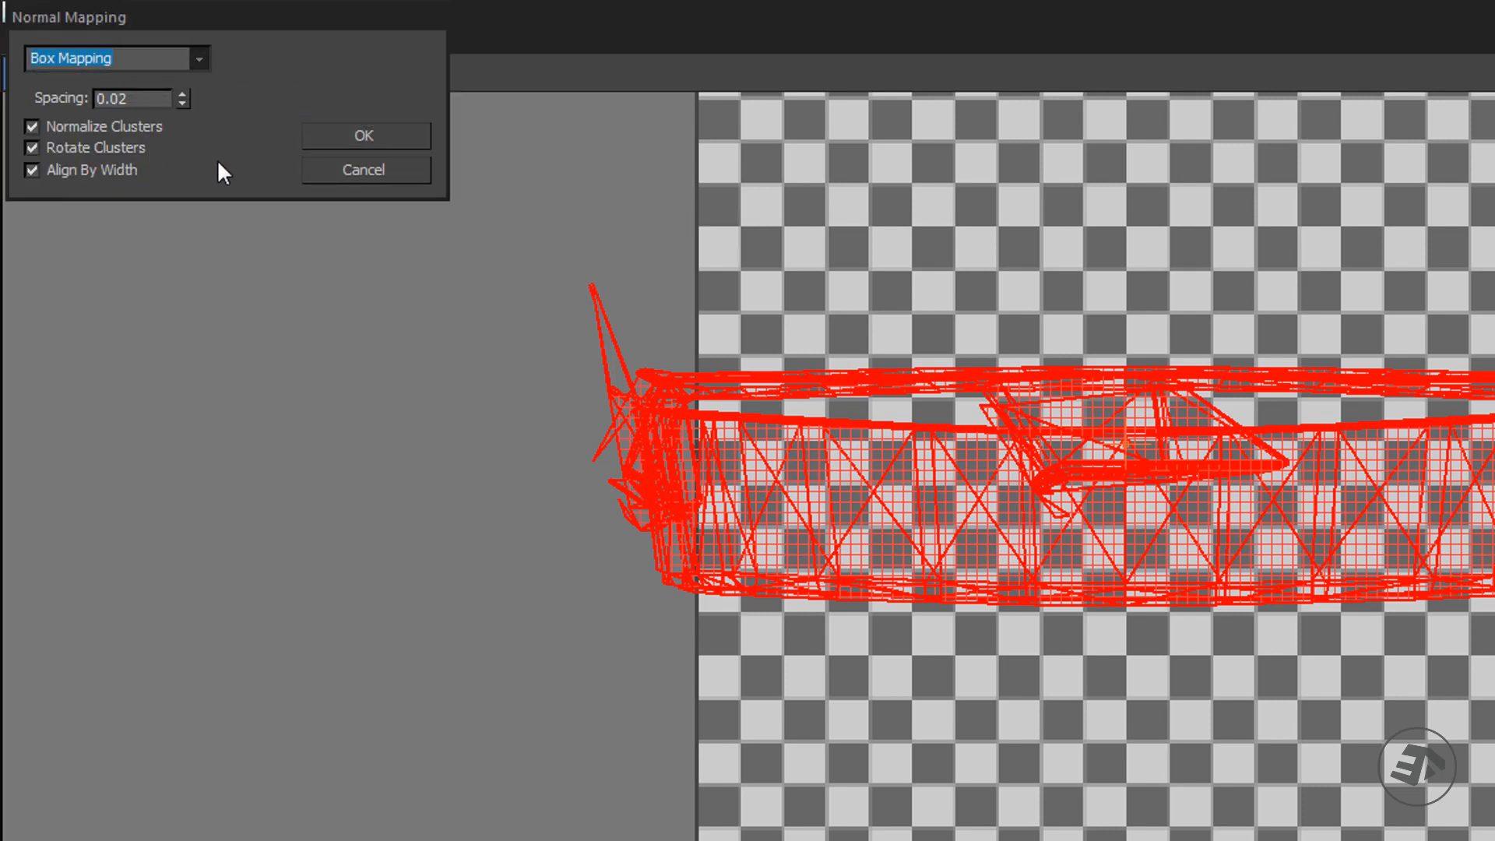
left_click(32, 148)
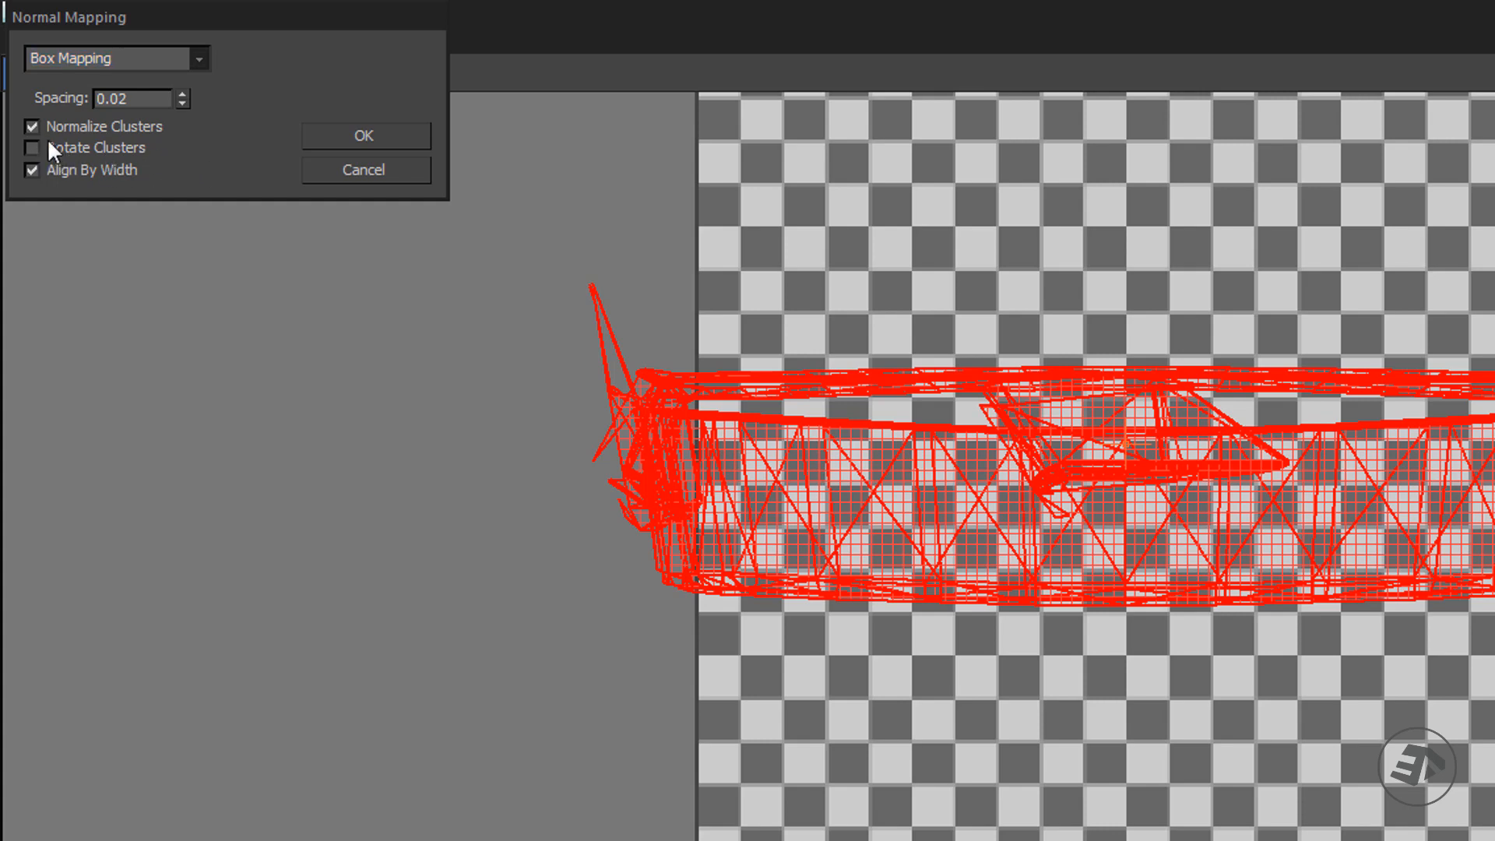
left_click(401, 143)
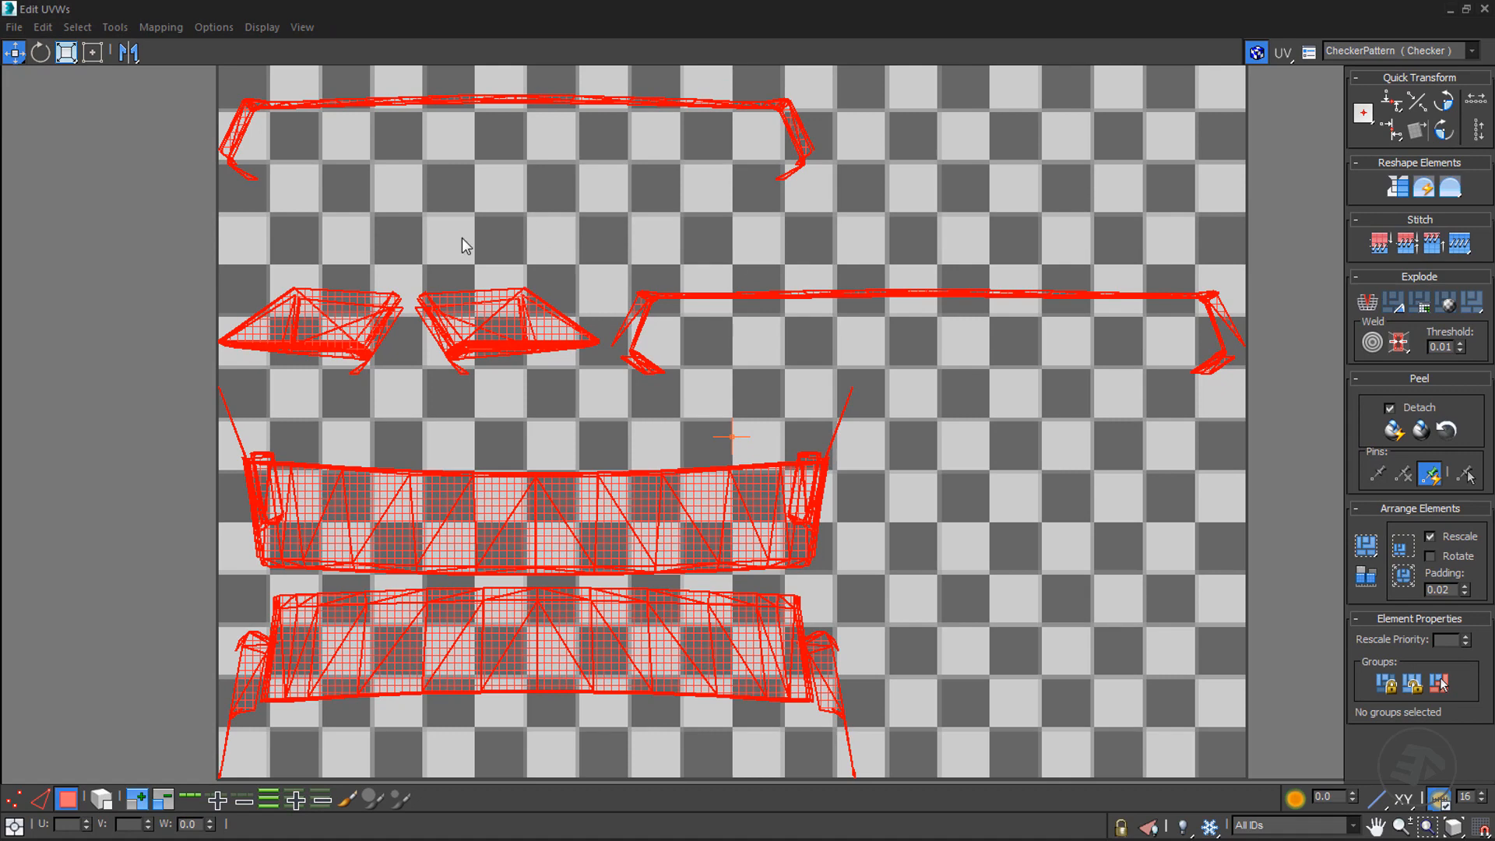
- Select the uppermost long thin UV shell as a whole element and inspect its polygons along the spoiler's edge in the perspective view
left_click(263, 228)
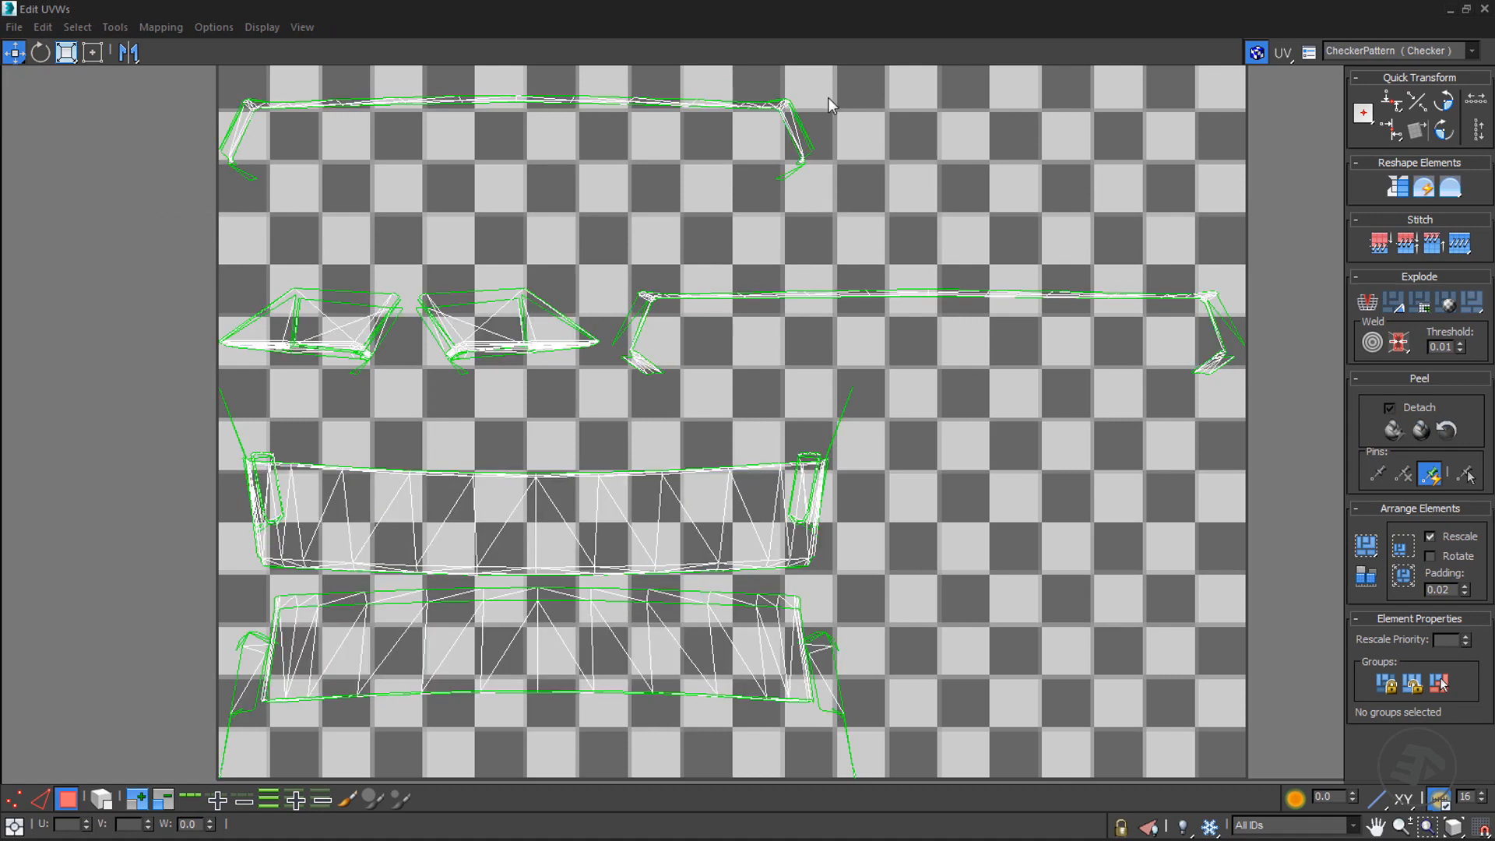
left_click_drag(729, 240, 1043, 134)
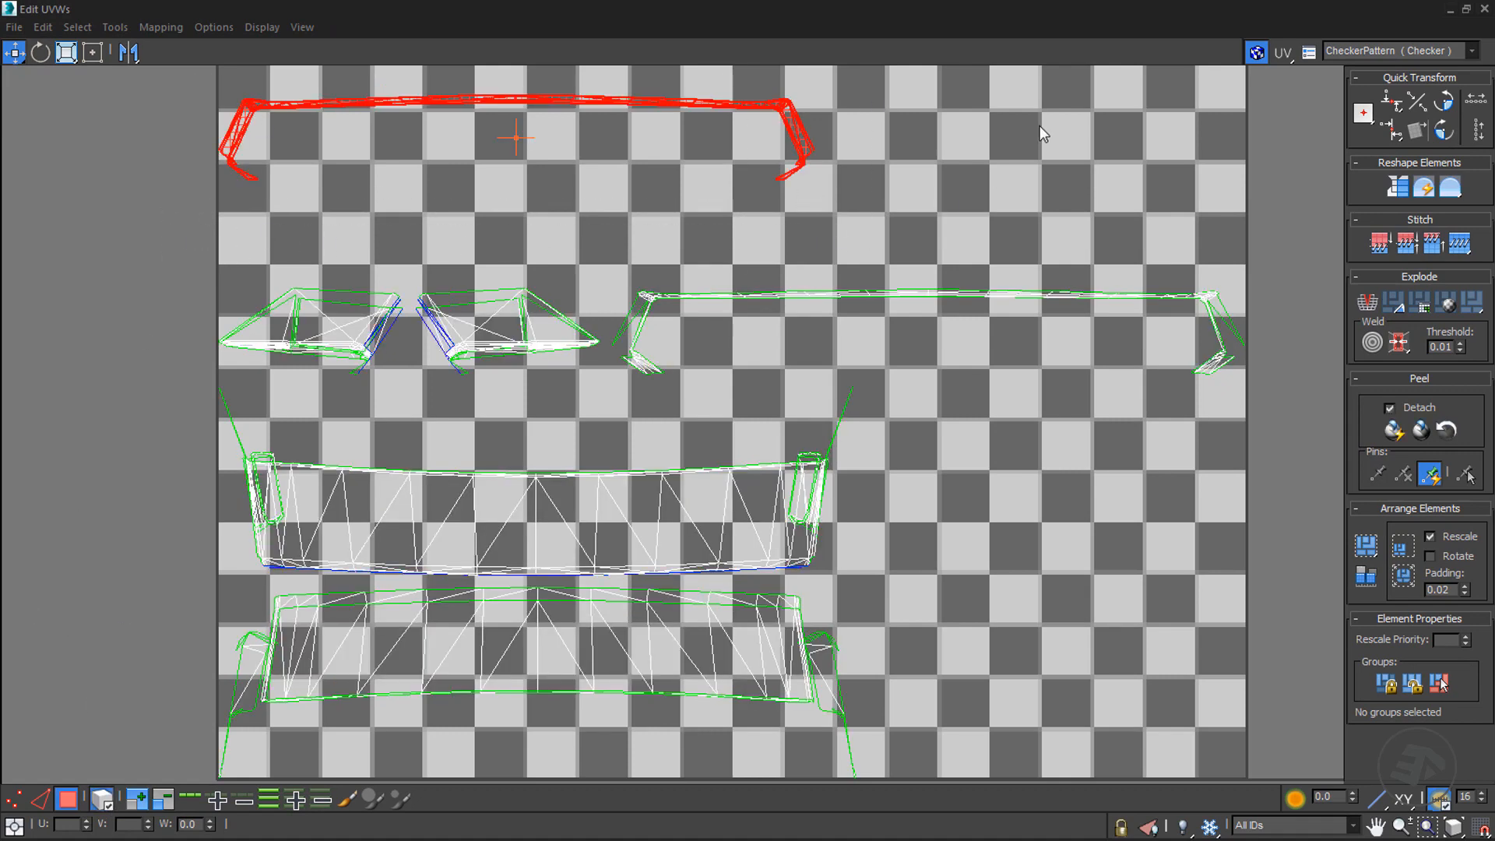
left_click(1467, 10)
scroll(964, 362, "up", 3)
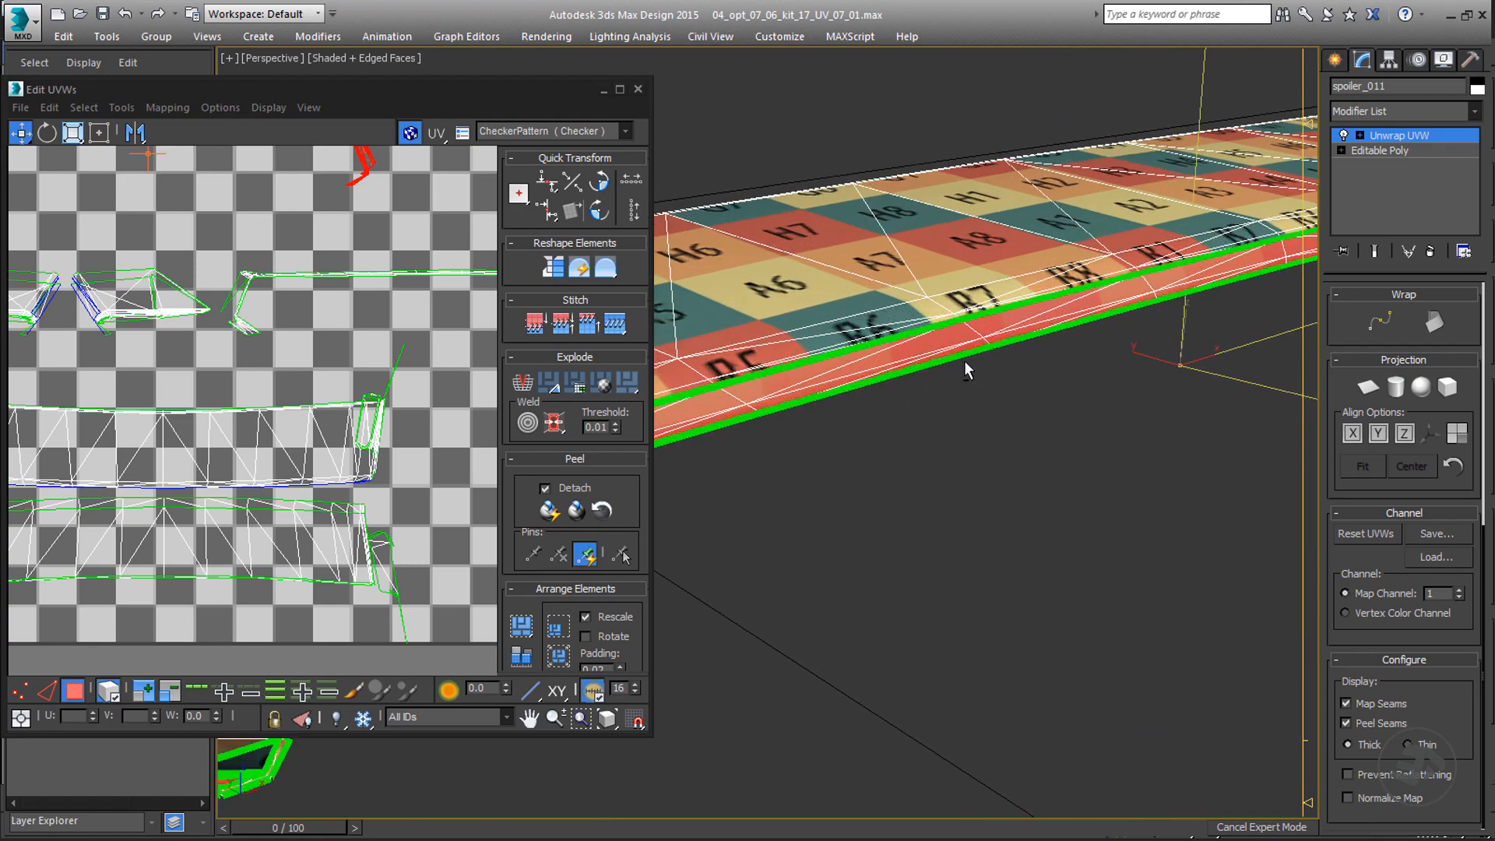
middle_click_drag(864, 378, 651, 283, "alt")
scroll(1064, 271, "up", 1)
middle_click_drag(1064, 271, 1004, 302, "alt")
scroll(1003, 458, "up", 3)
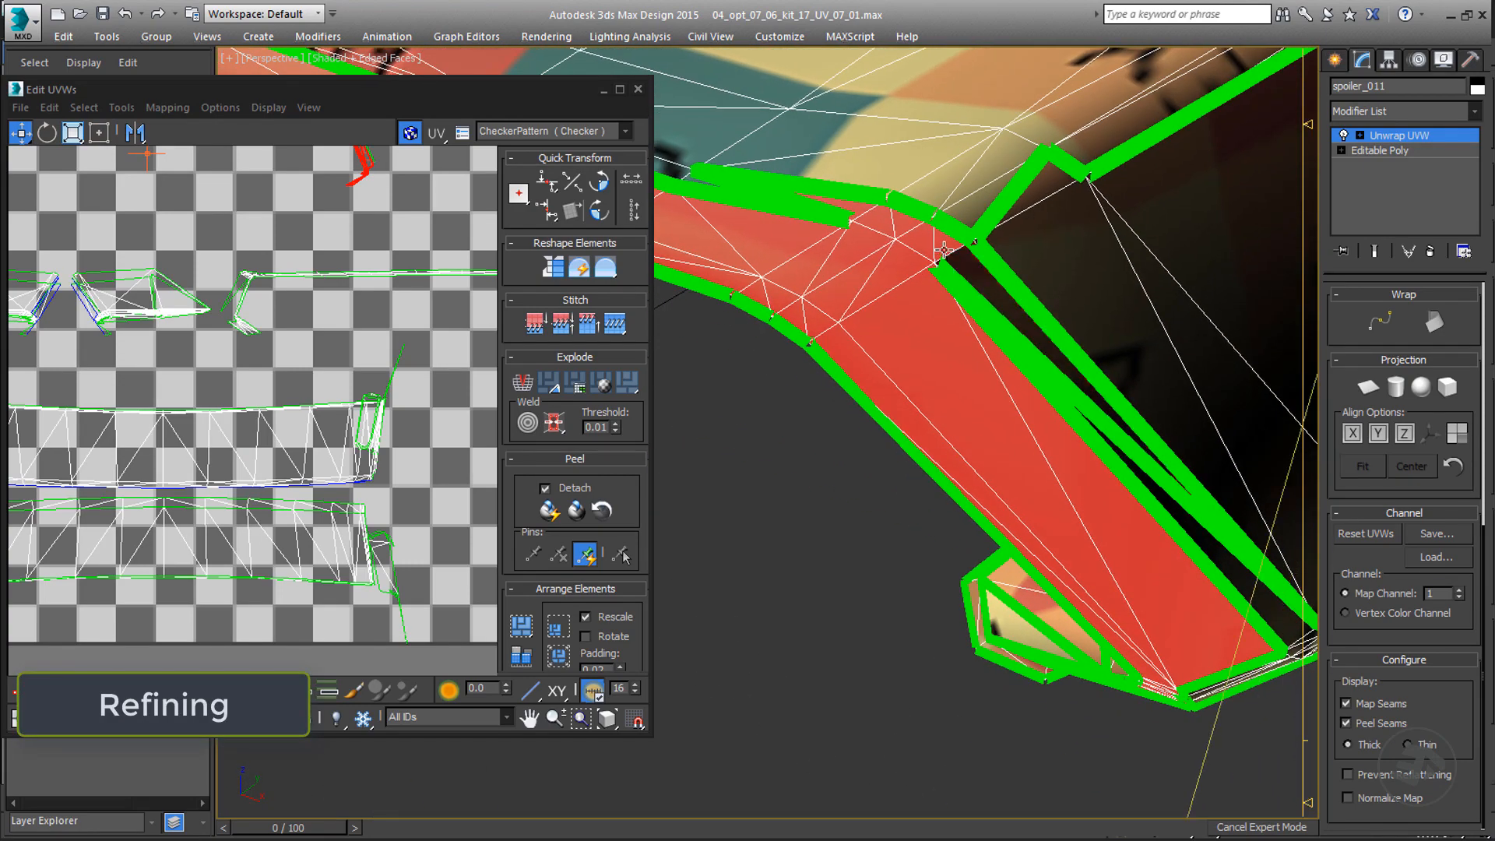
scroll(1098, 413, "down", 5)
middle_click_drag(1098, 412, 1238, 370, "alt")
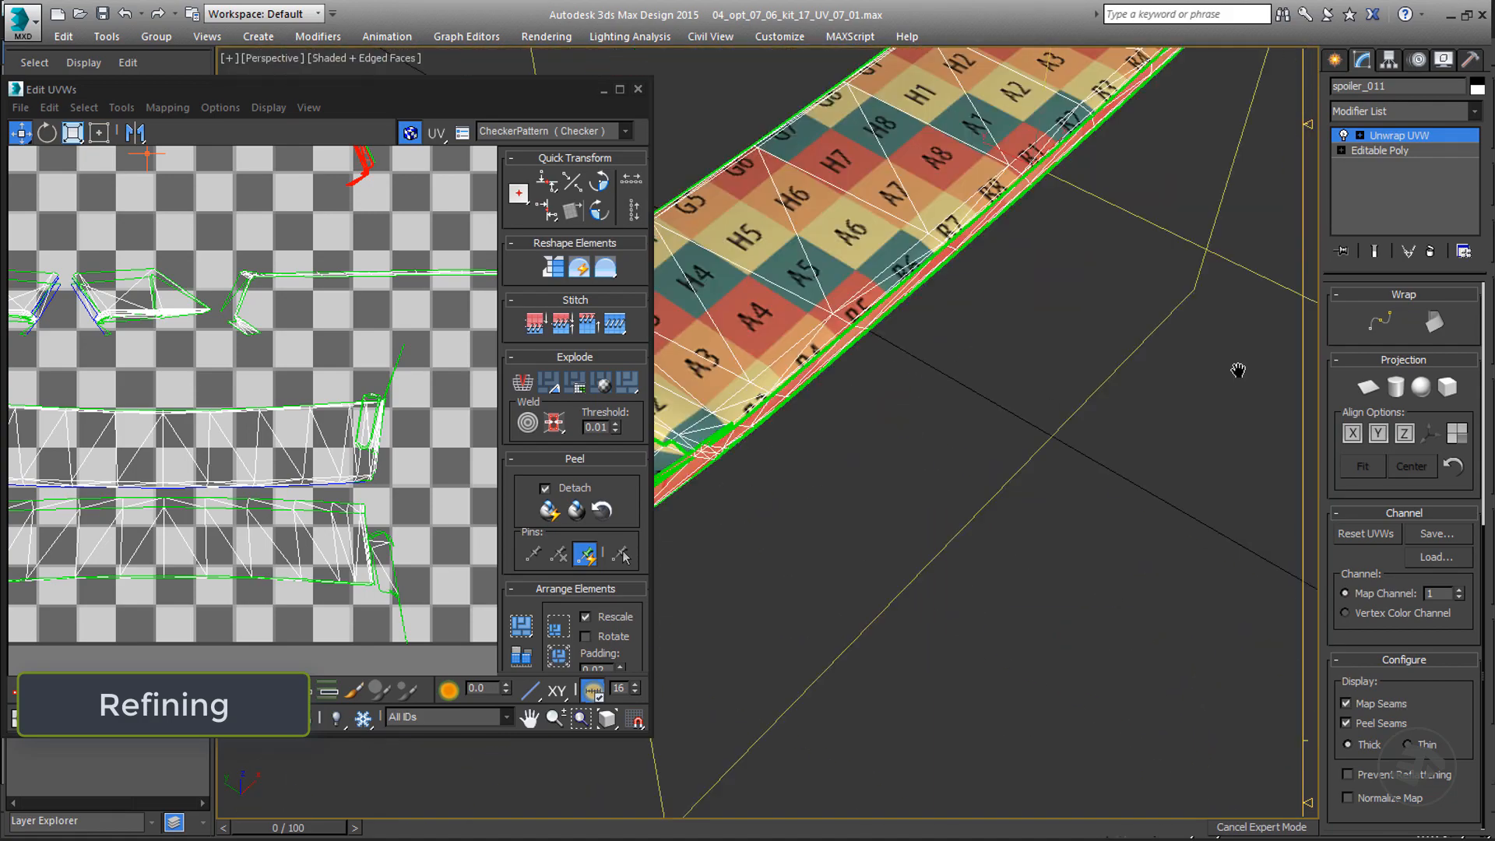
- Show the spoiler in wireframe and remove the stray polygons from the edge strip's selection
scroll(962, 436, "up", 6)
key("F3")
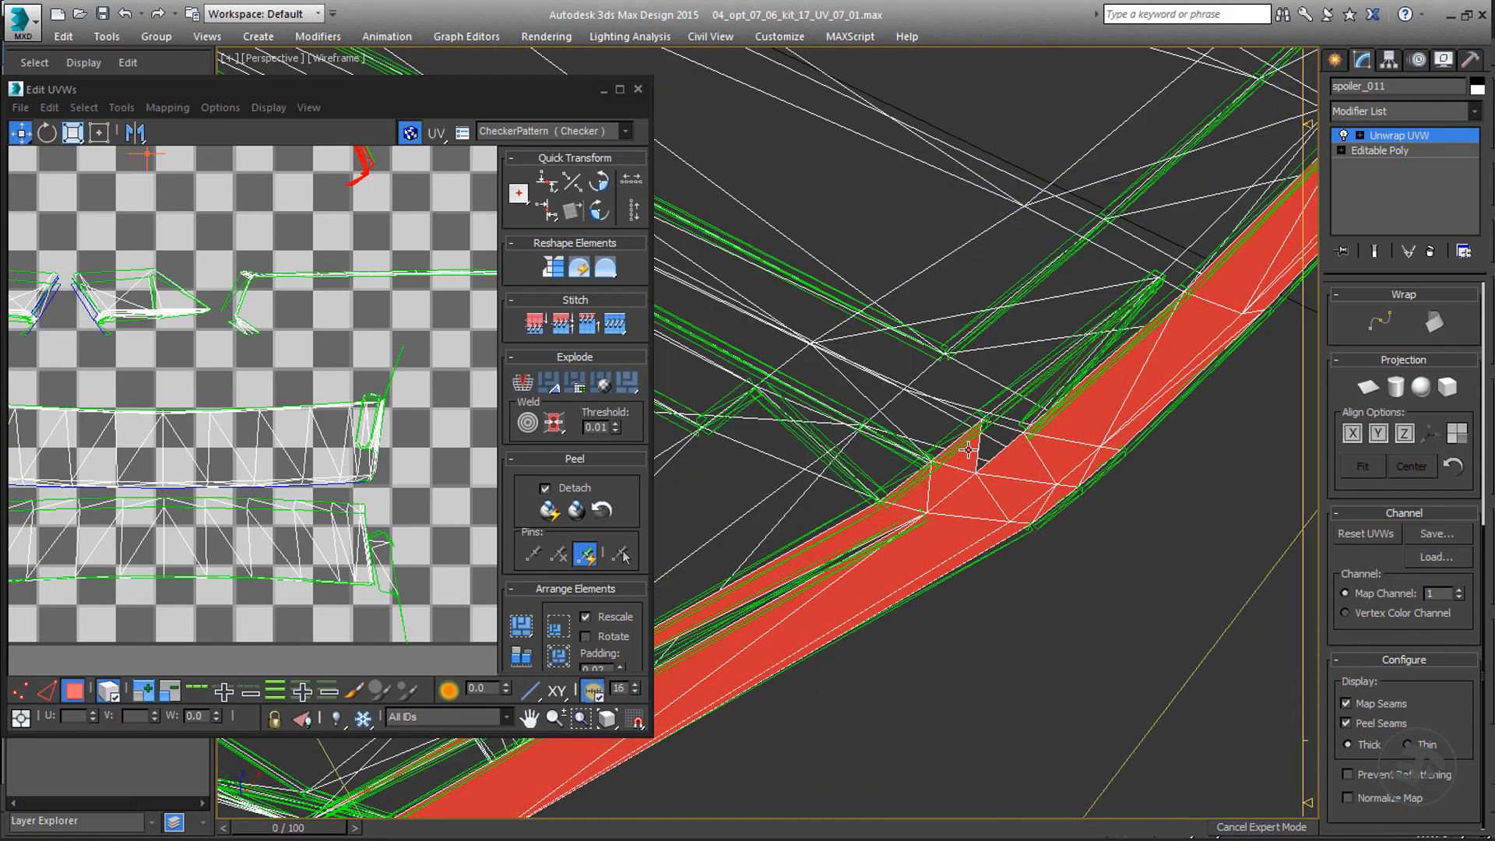
left_click(940, 494, "alt")
left_click(837, 534, "alt")
- Add the missing polygons at the spoiler's end corner to the selection and check the corner's seams in shaded display
scroll(849, 518, "down", 5)
middle_click_drag(872, 498, 973, 335, "alt")
scroll(937, 323, "up", 3)
scroll(943, 315, "up", 5)
mouse_move(954, 385)
middle_mouse_down("alt")
mouse_move(942, 344)
mouse_move(893, 491)
middle_mouse_up("alt")
scroll(838, 262, "down", 2)
scroll(838, 262, "up", 4)
left_click(919, 377, "ctrl")
key("F3")
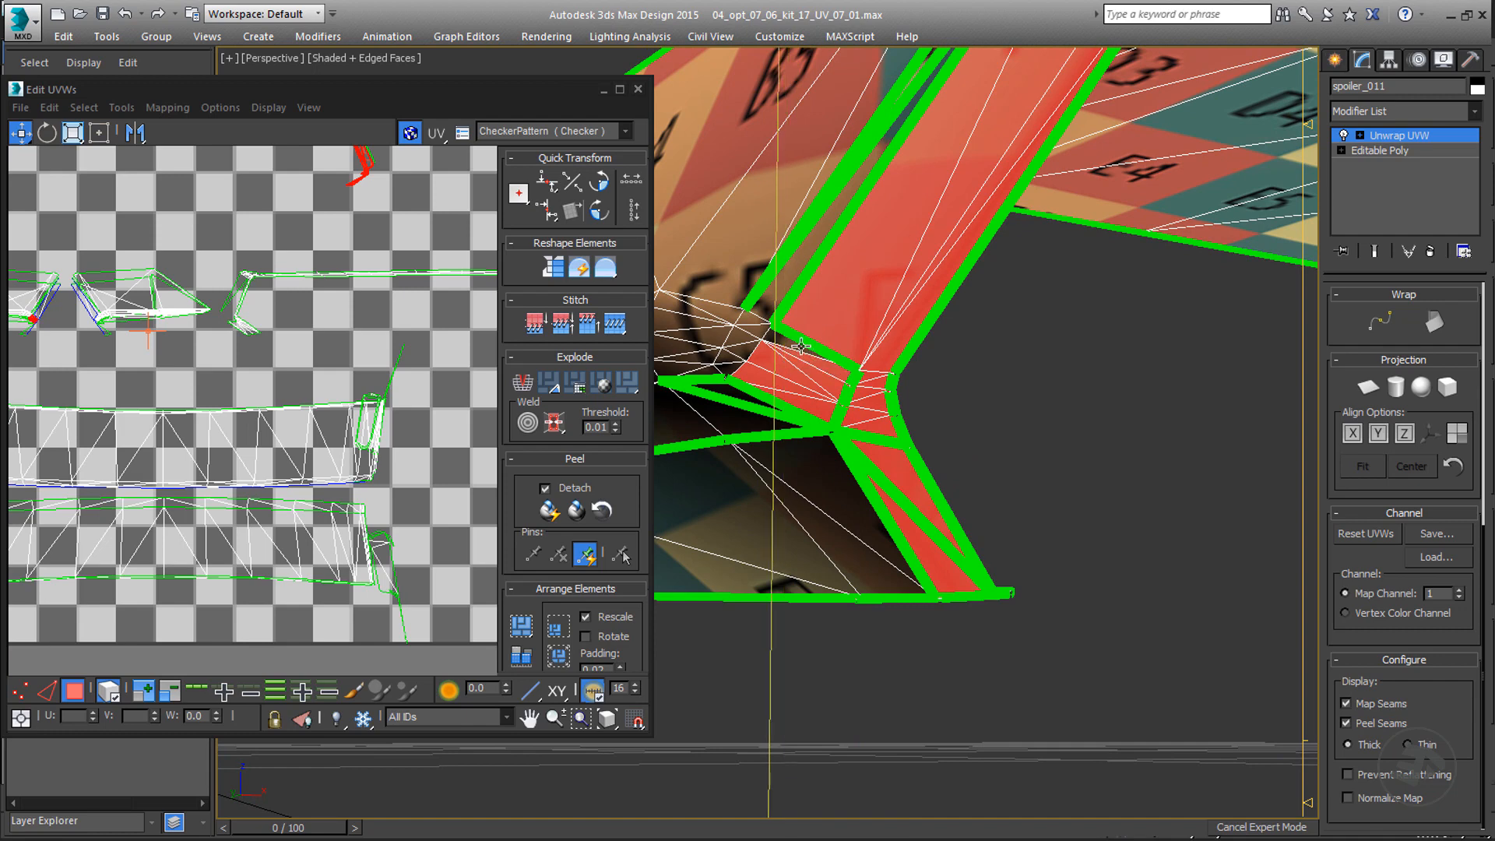
scroll(801, 346, "down", 3)
scroll(878, 471, "up", 4)
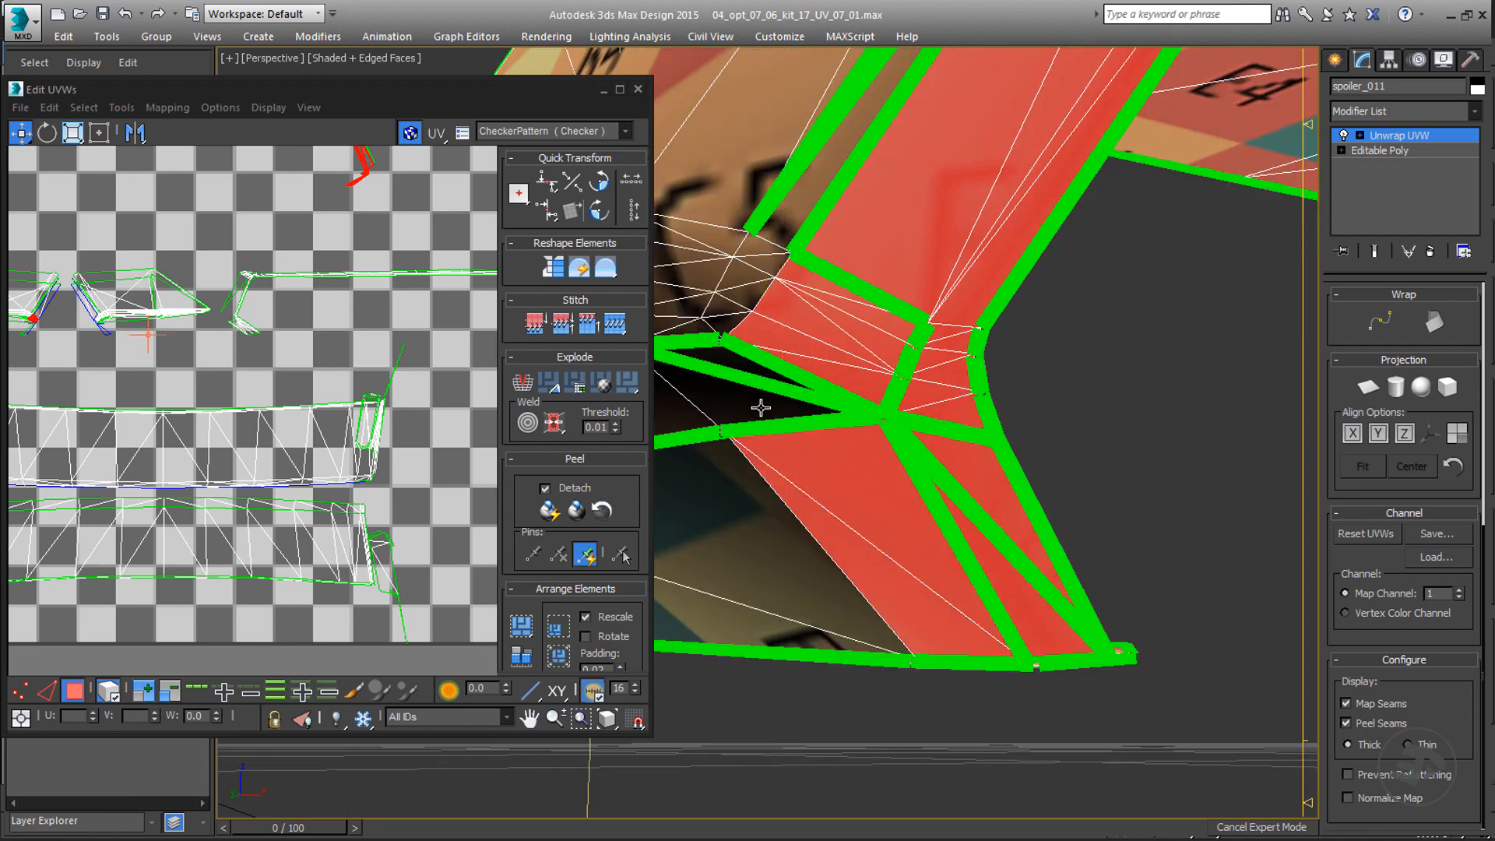
middle_click_drag(761, 407, 1047, 403)
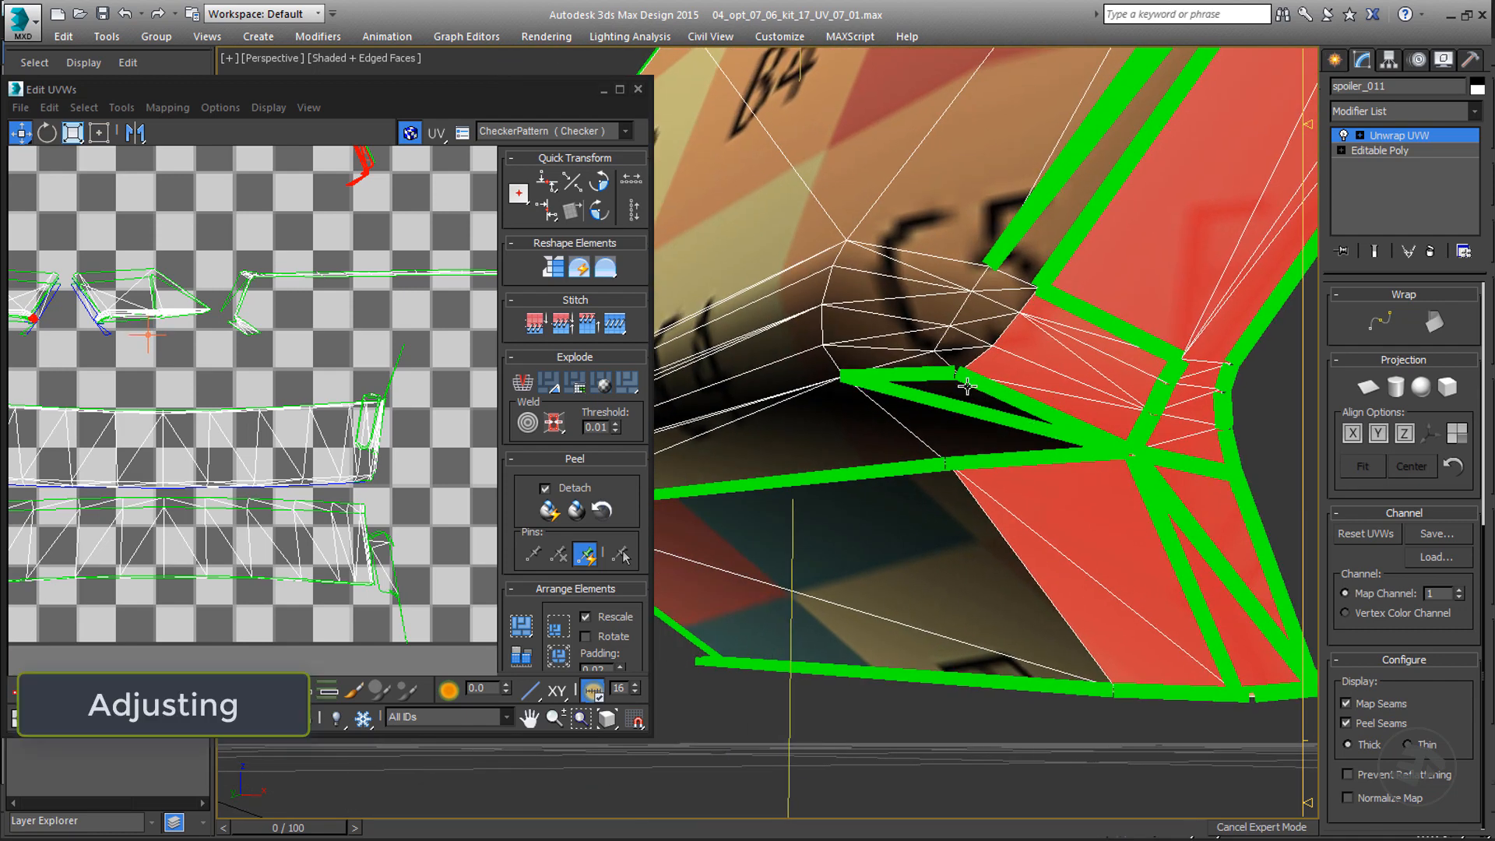
middle_click_drag(974, 470, 1004, 234)
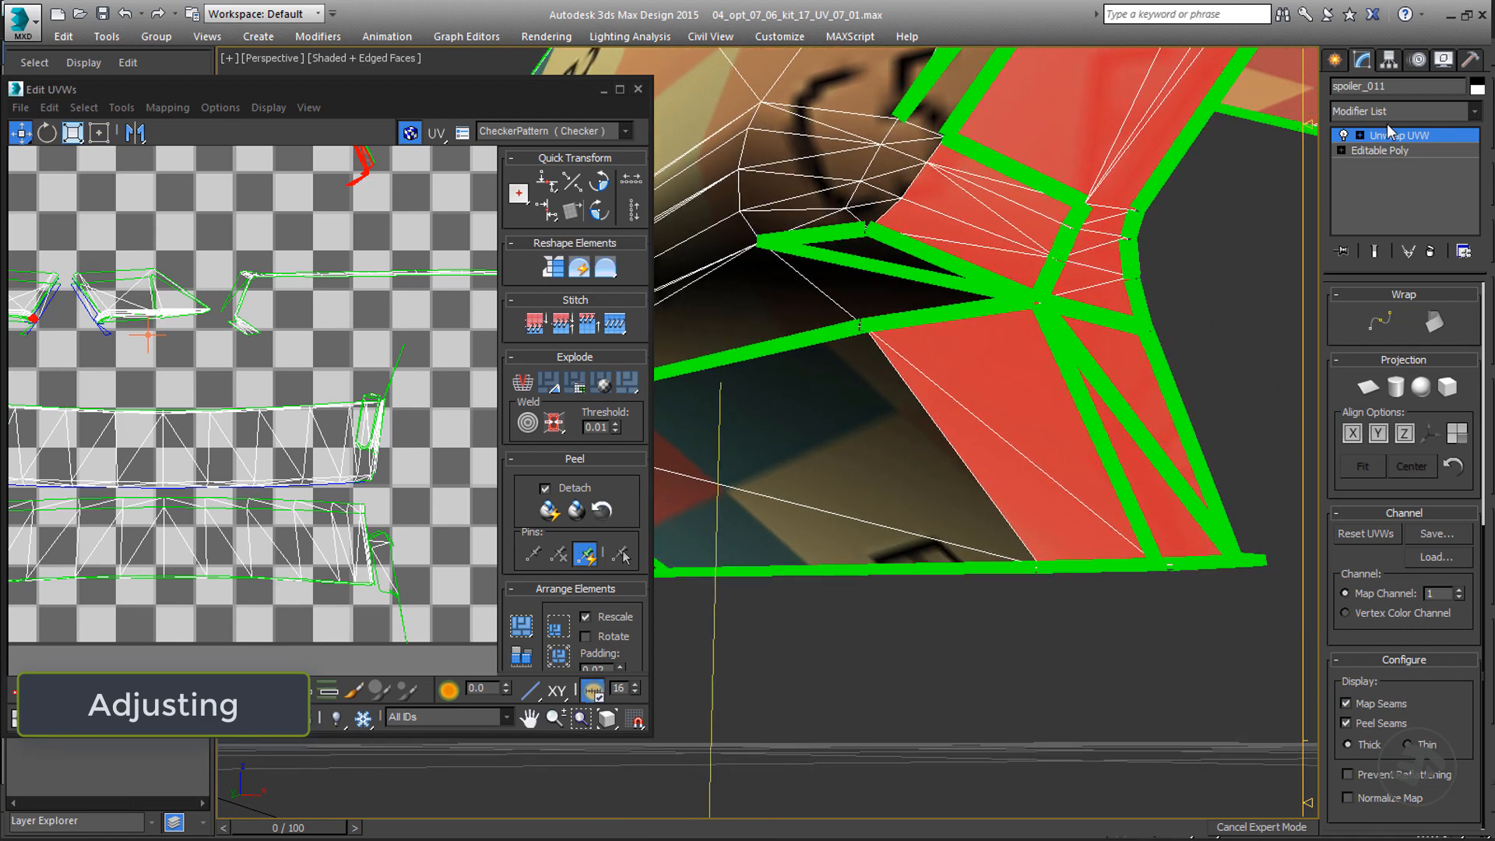
- Collapse the spoiler's modifier stack down through Unwrap UVW and switch the Editable Poly to edge selection
left_click(638, 89)
right_click(1394, 139)
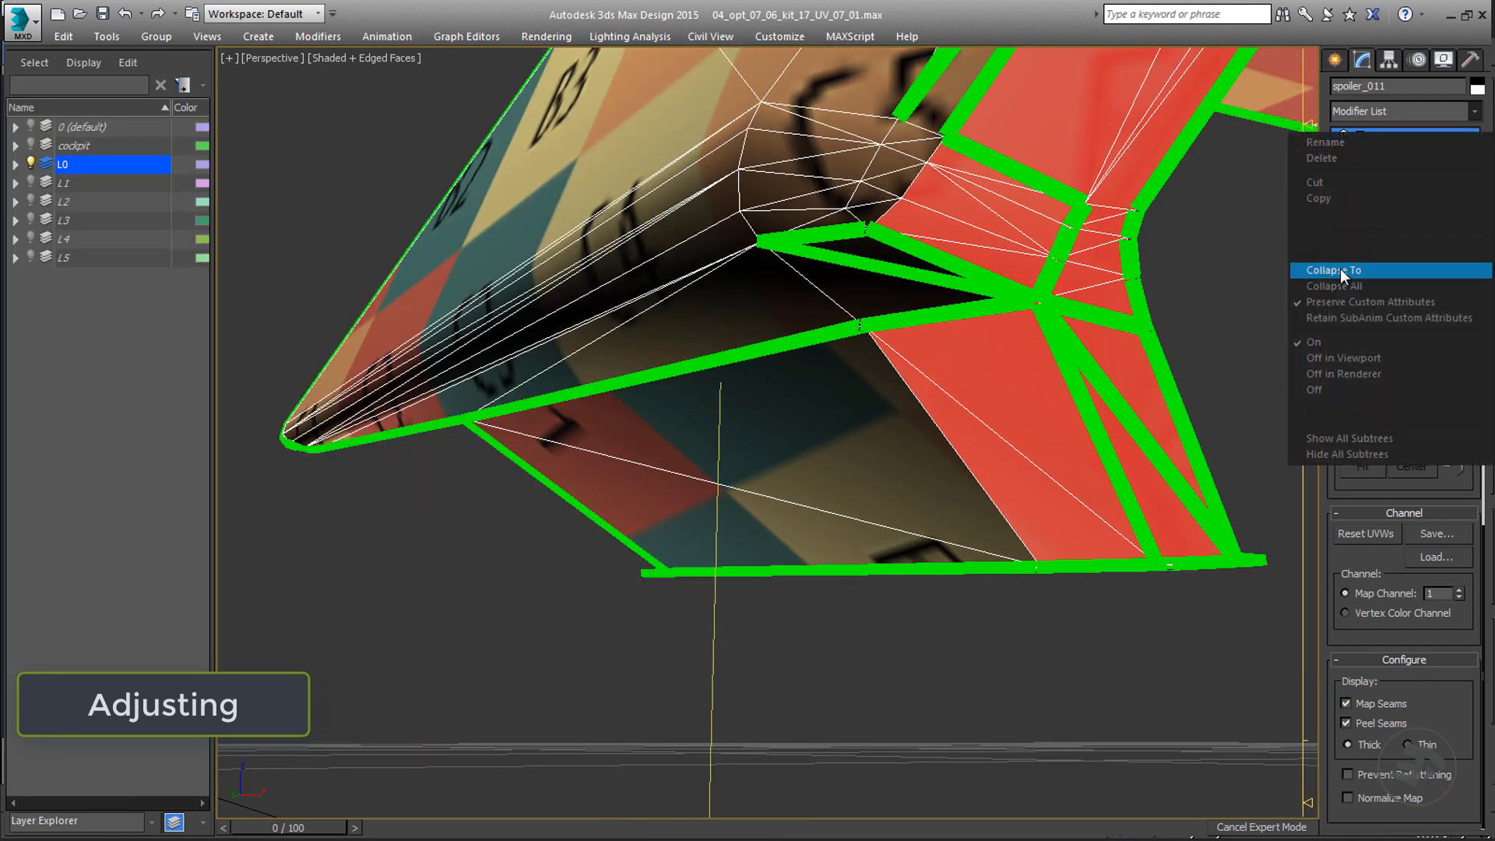
left_click(1340, 268)
left_click(865, 501)
key("2")
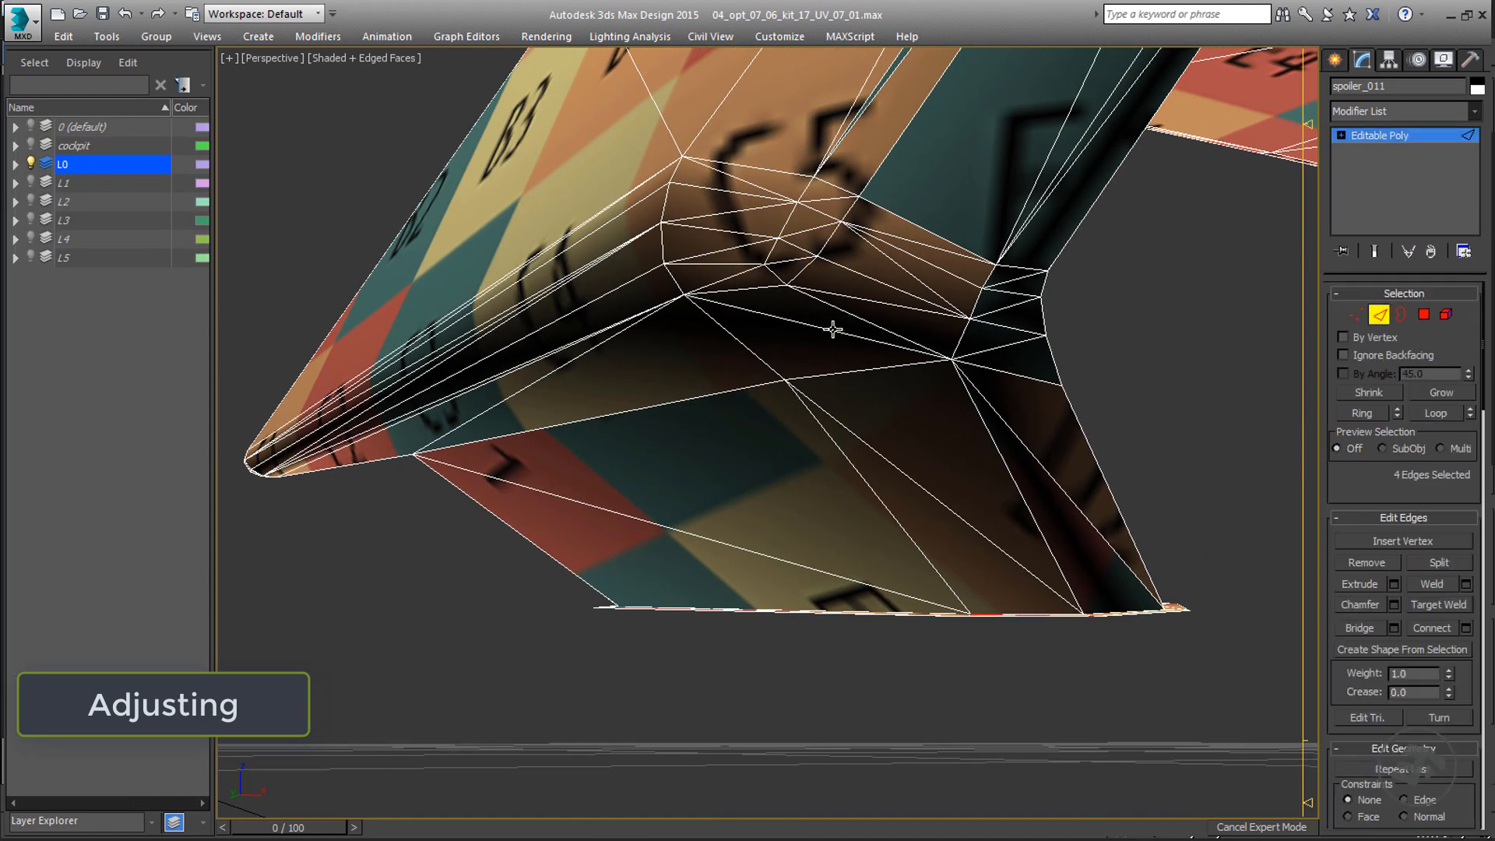
- Select the edge beneath the spoiler's end corner, switch to polygon selection and pick the faces beside the crease
left_click(830, 329)
scroll(831, 330, "down", 8)
middle_click_drag(830, 330, 1161, 317, "alt")
scroll(1161, 317, "up", 5)
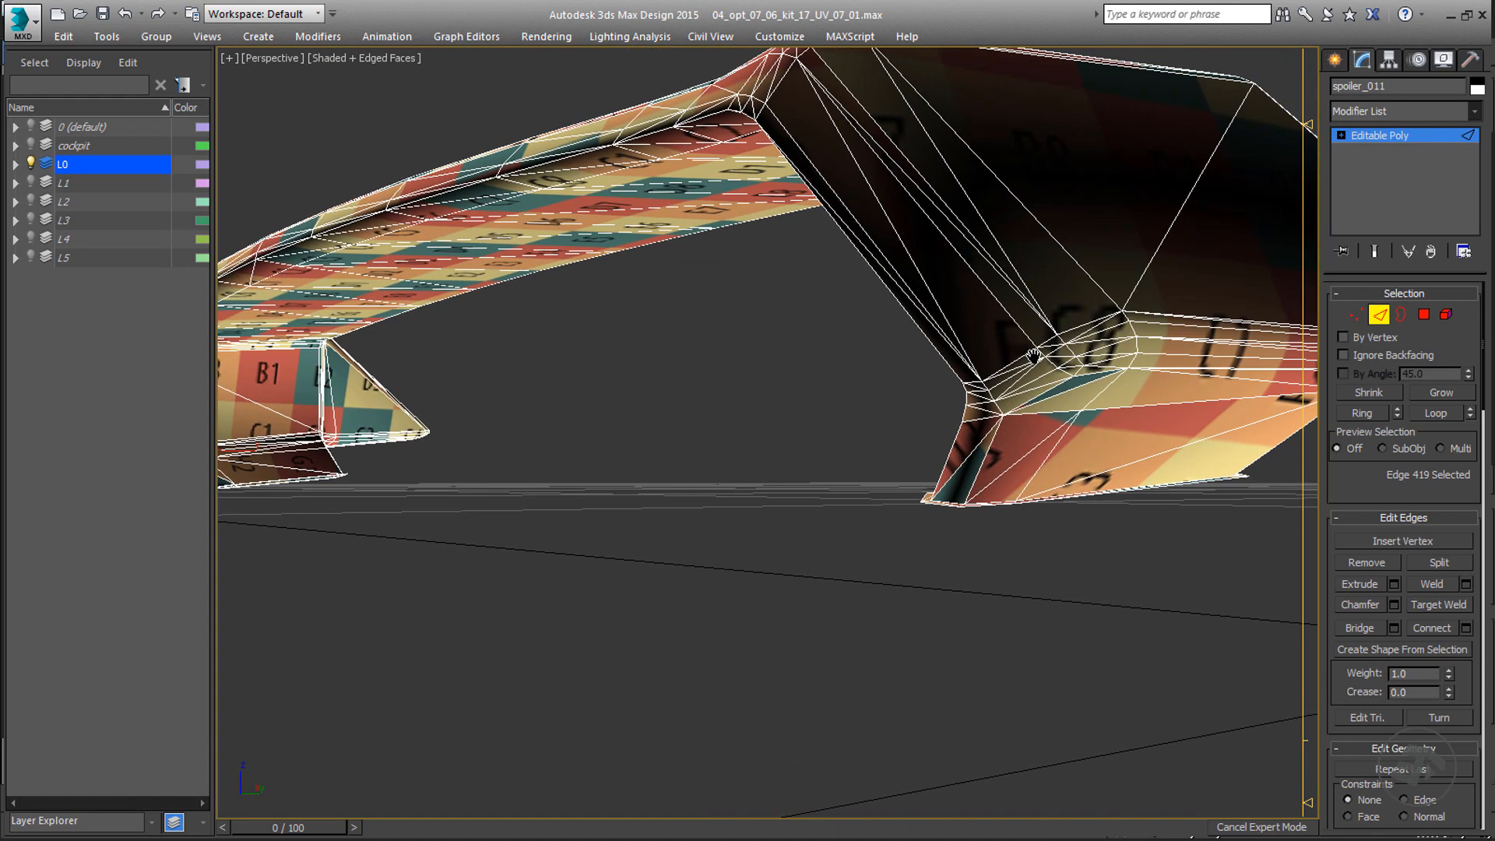
key("4")
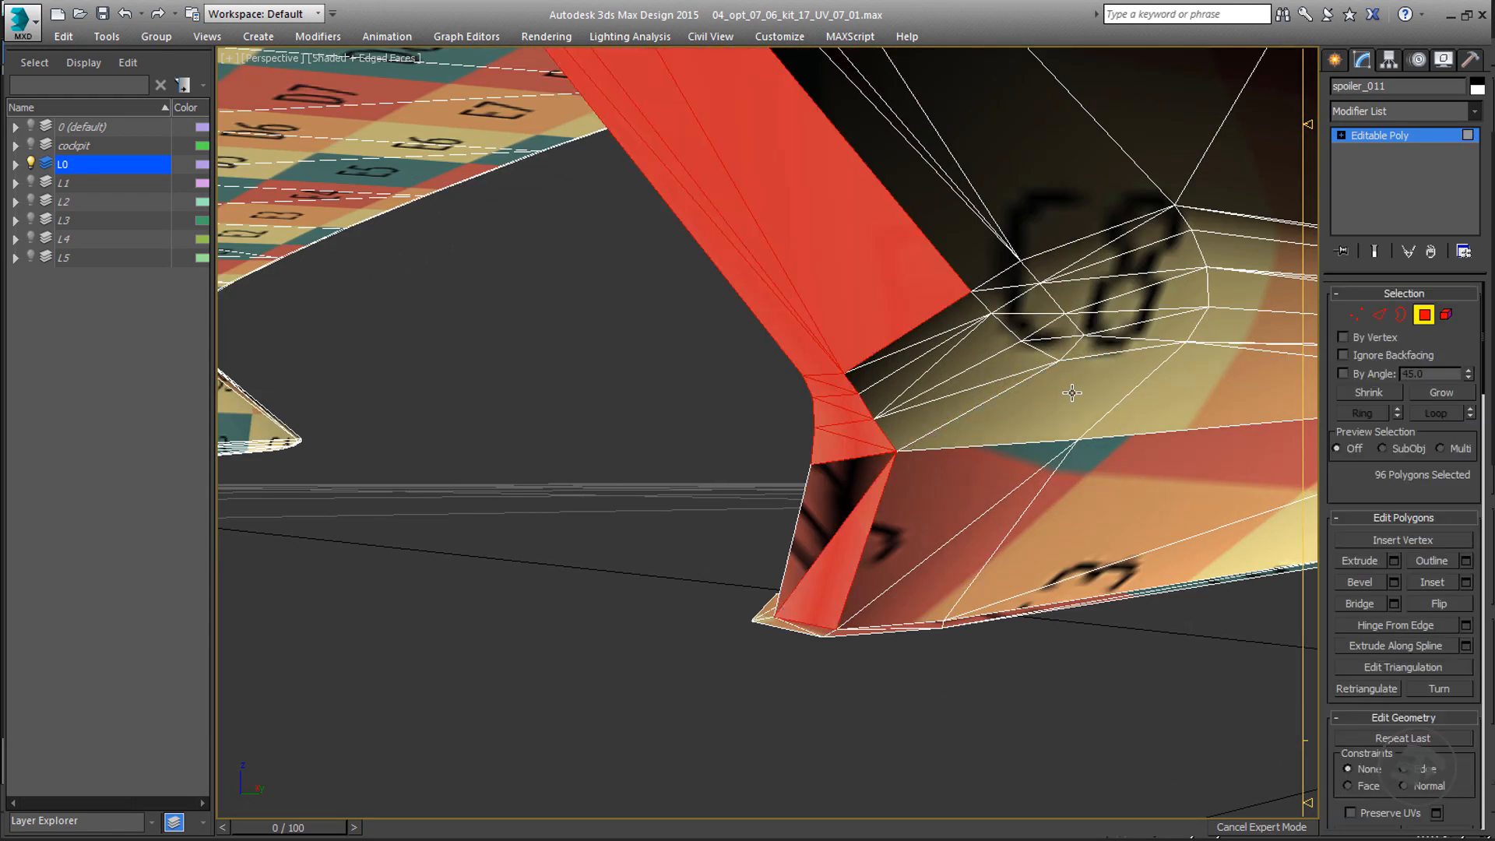
scroll(732, 461, "down", 6)
middle_click_drag(732, 461, 706, 377, "alt")
scroll(706, 377, "up", 6)
left_click(705, 377)
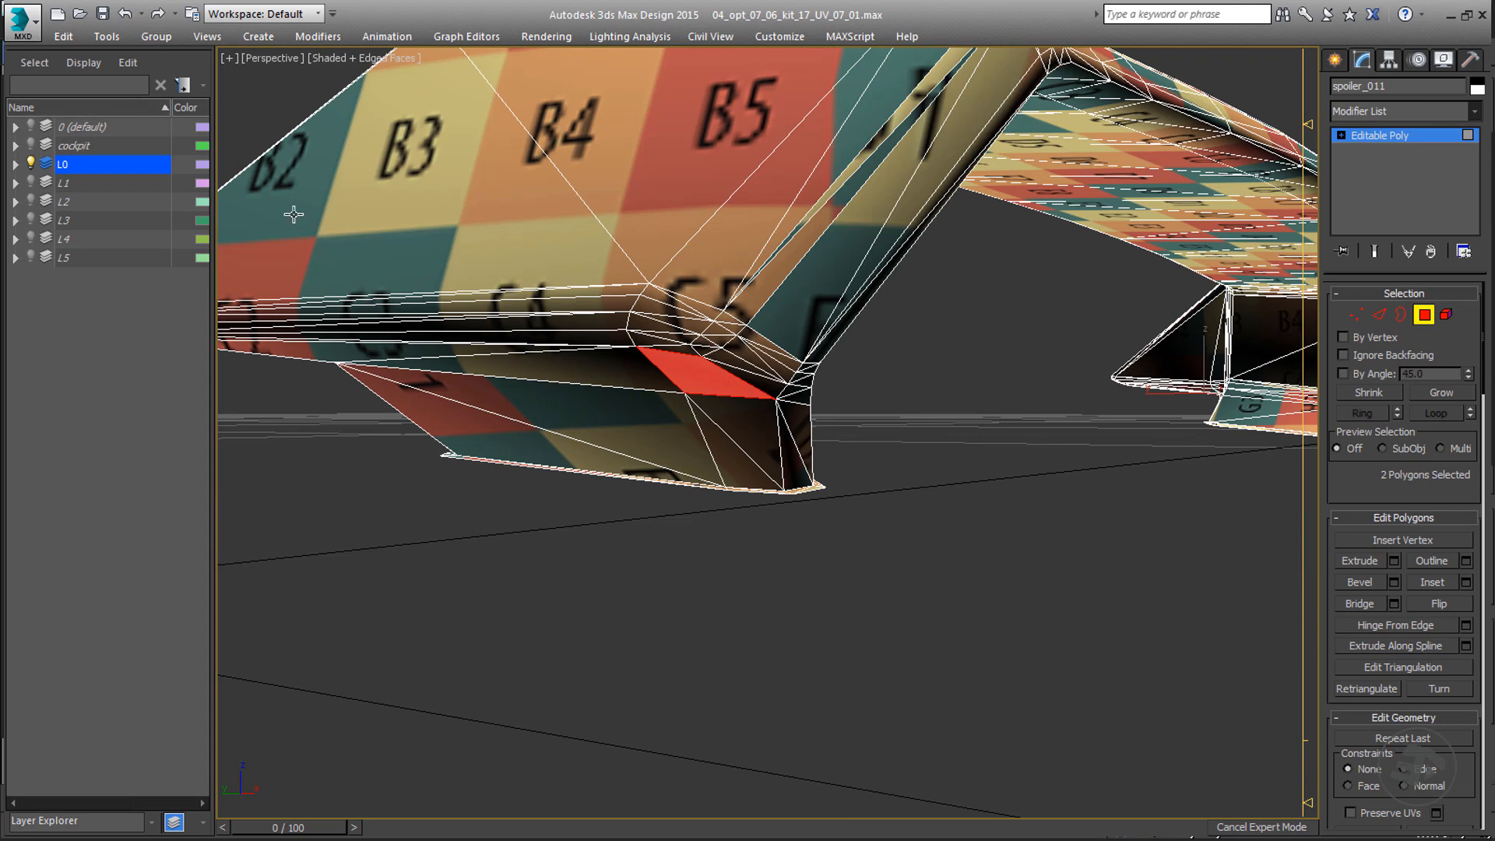
- Convert the underside face selection to vertices, check the end-corner points from below and return to polygon selection
left_click(1356, 314, "ctrl")
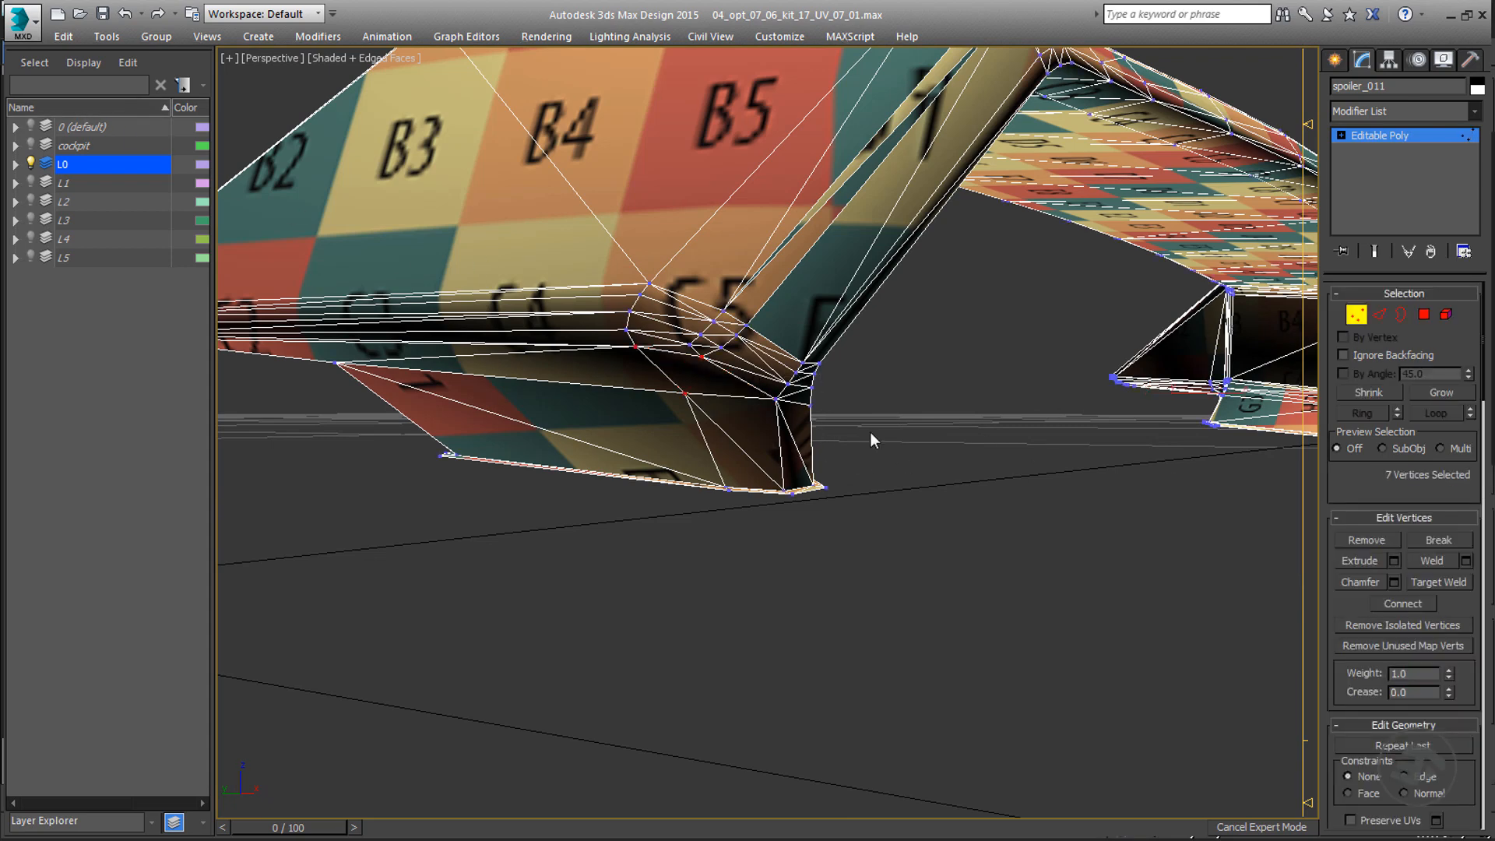
scroll(870, 440, "down", 5)
middle_click_drag(891, 464, 784, 374, "alt")
scroll(783, 374, "up", 5)
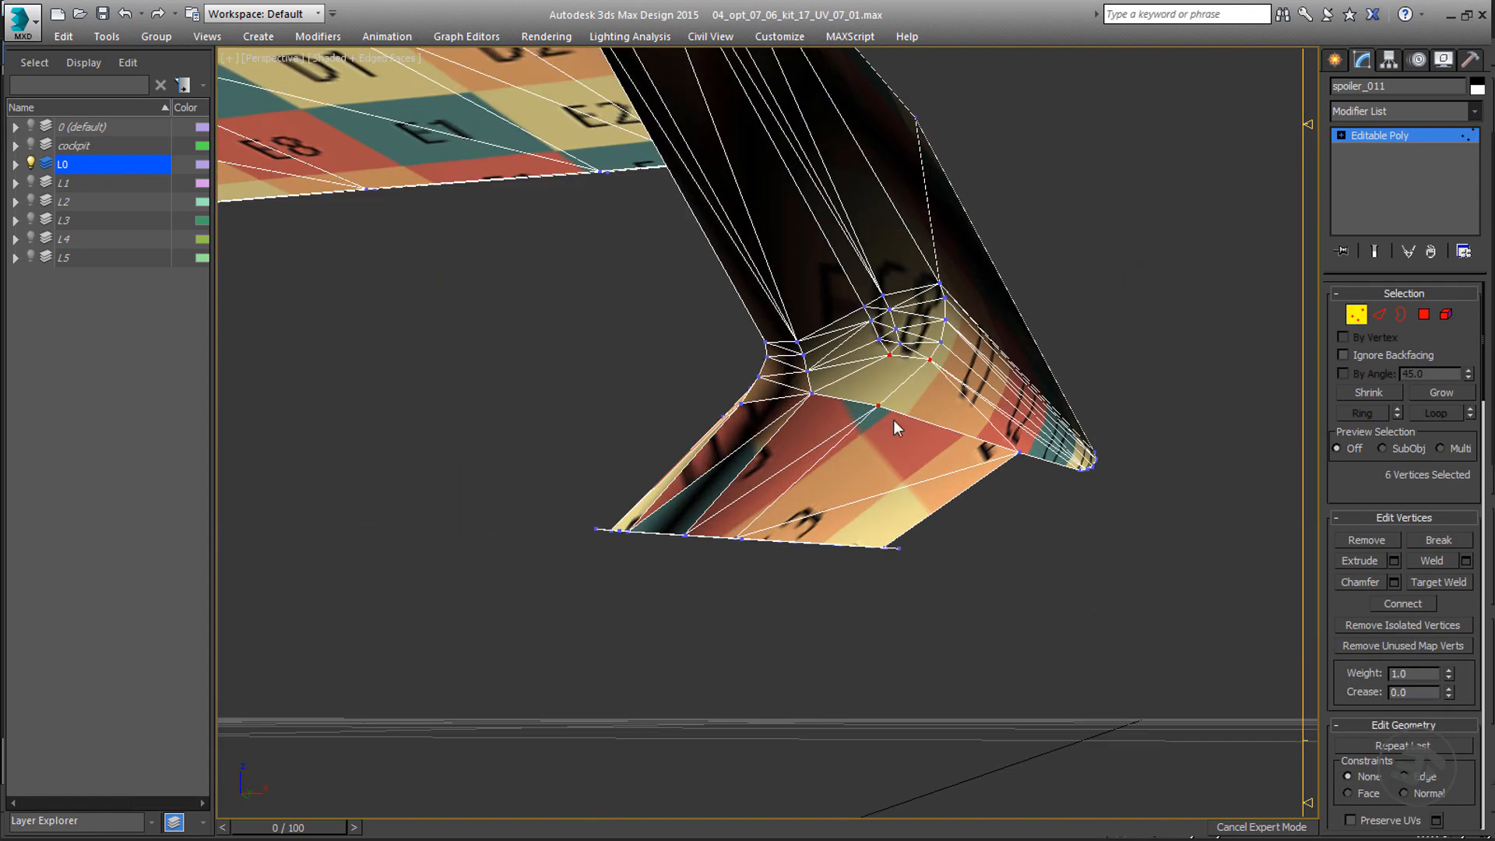
middle_click_drag(866, 419, 882, 423)
key("4")
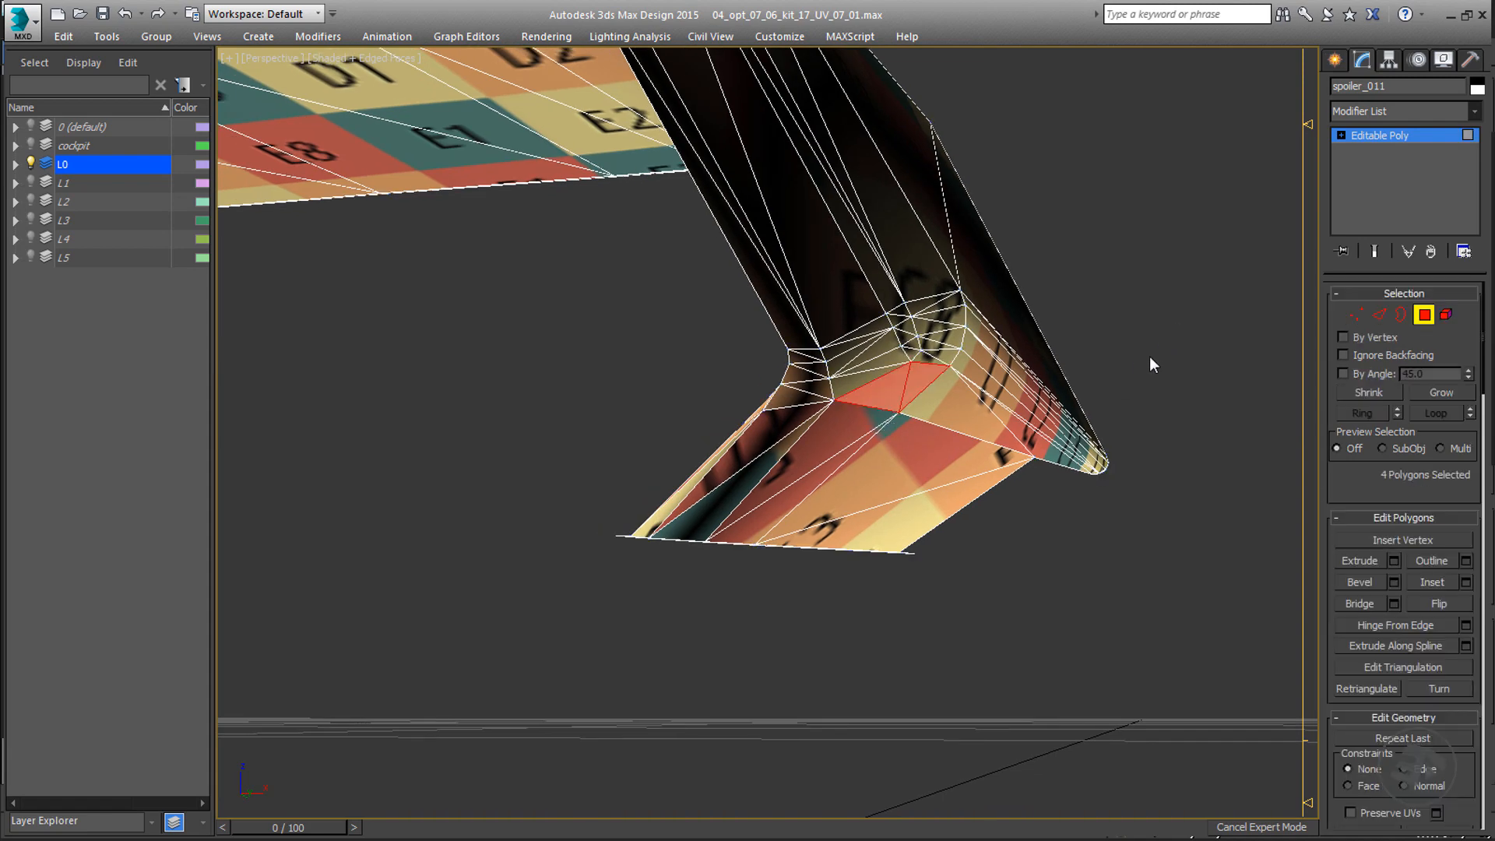
- Add a fresh Unwrap UVW modifier above the Editable Poly and open its UV editor full size
left_click(1375, 132)
left_click(1473, 113)
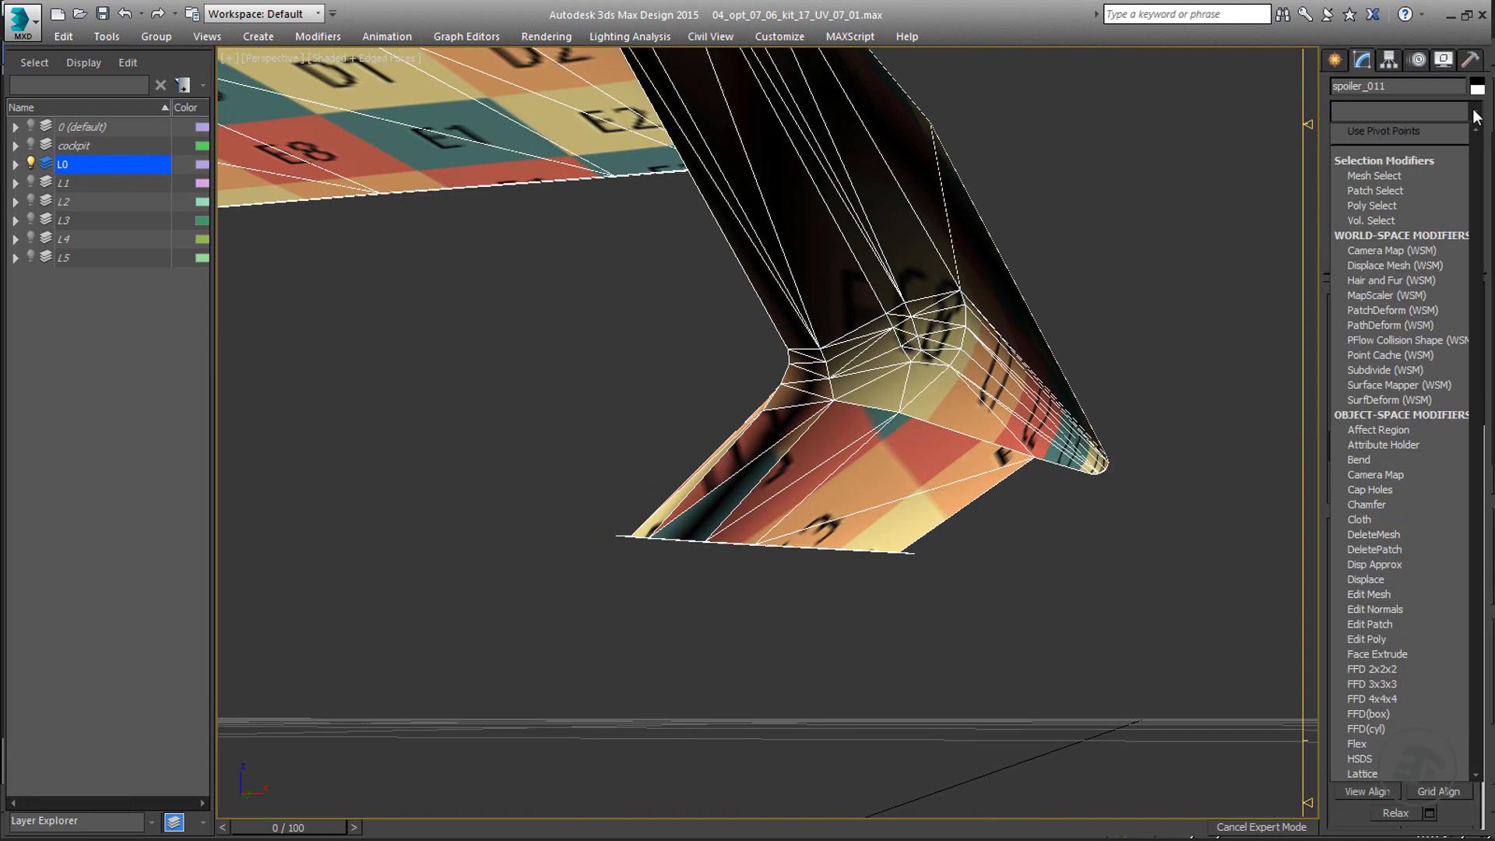
key("u")
key("Return")
scroll(1417, 389, "up", 5)
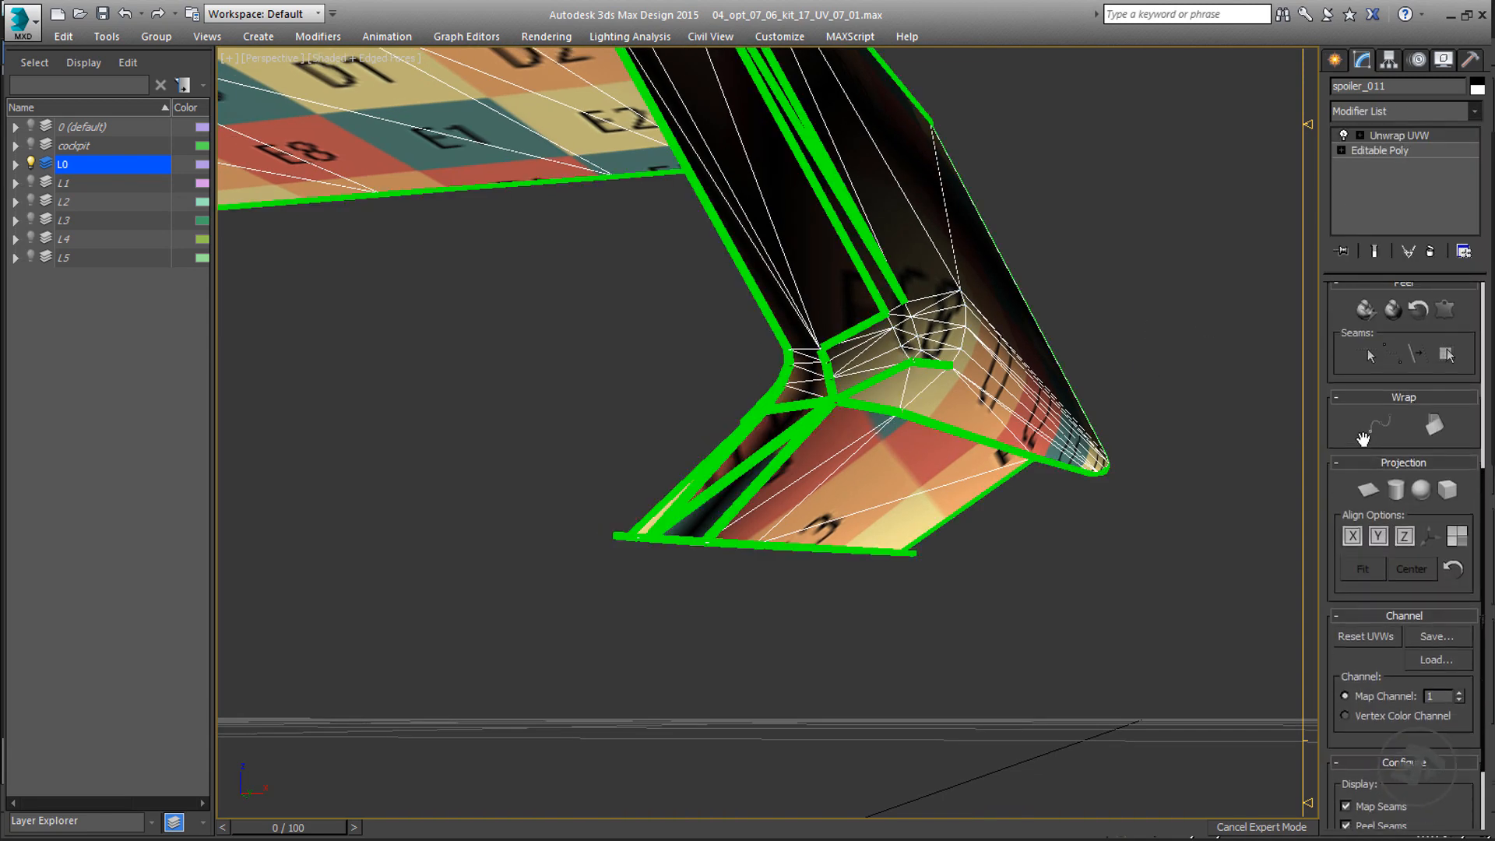
left_click(1406, 424)
left_click(619, 90)
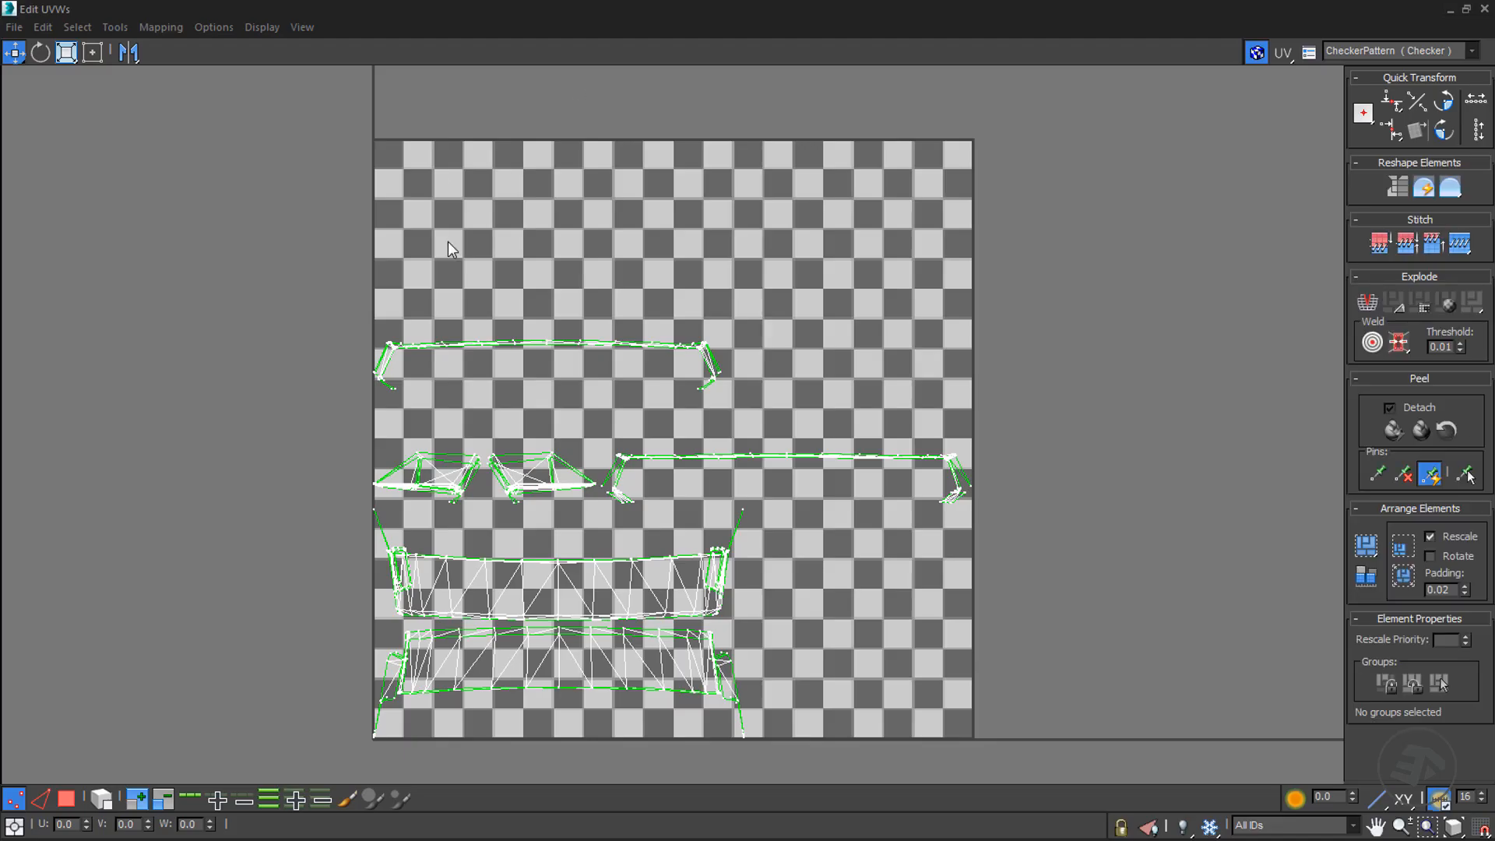
- Select the uppermost long thin shell in polygon mode and add the adjoining faces at the spoiler's lower end corner
scroll(405, 311, "up", 5)
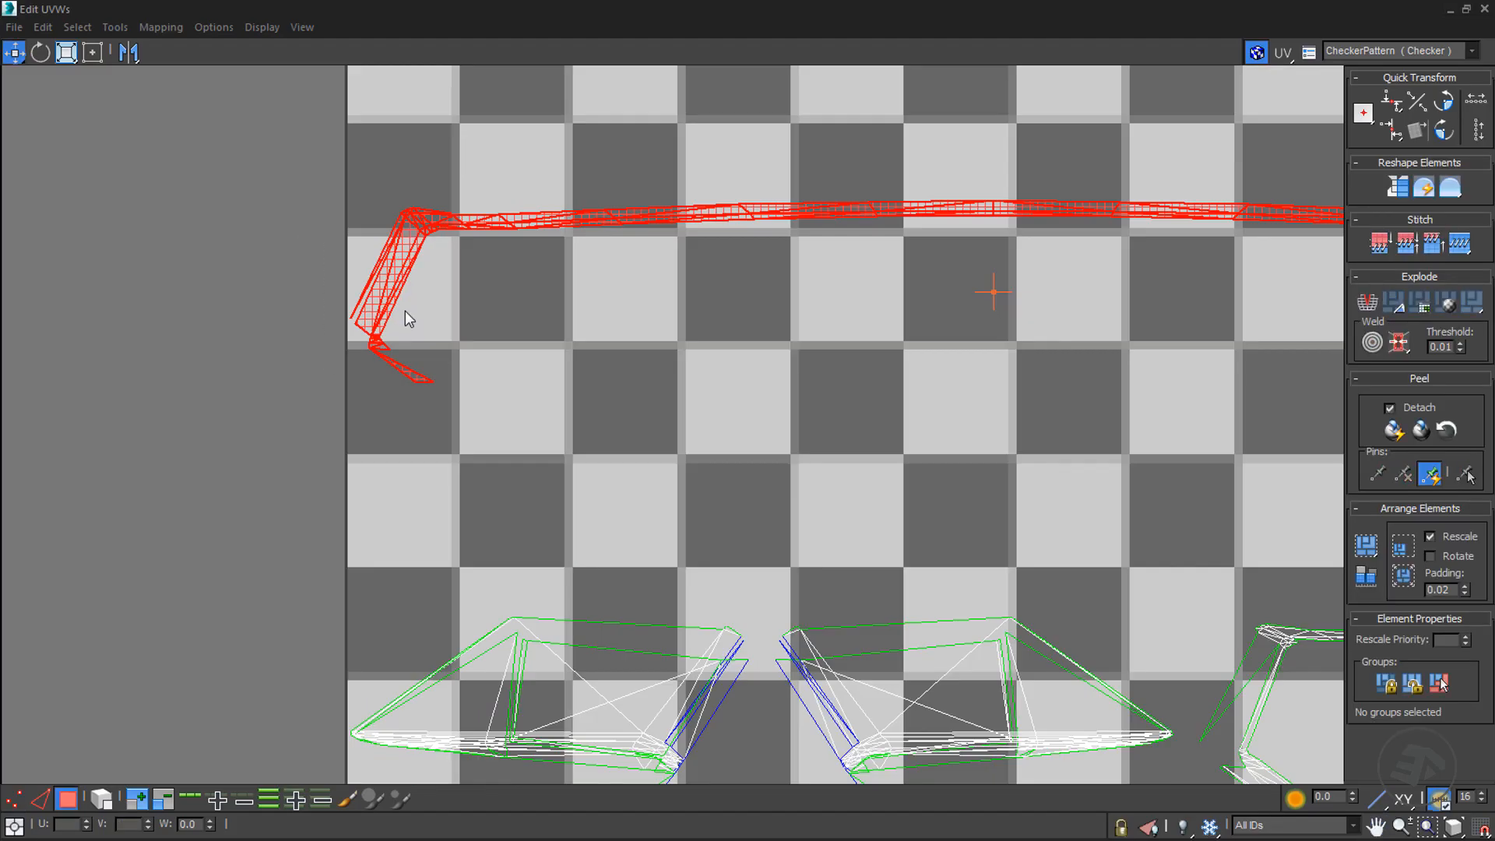
scroll(452, 351, "down", 3)
middle_click_drag(460, 355, 364, 293)
left_click(1465, 11)
middle_click_drag(1053, 362, 1203, 376)
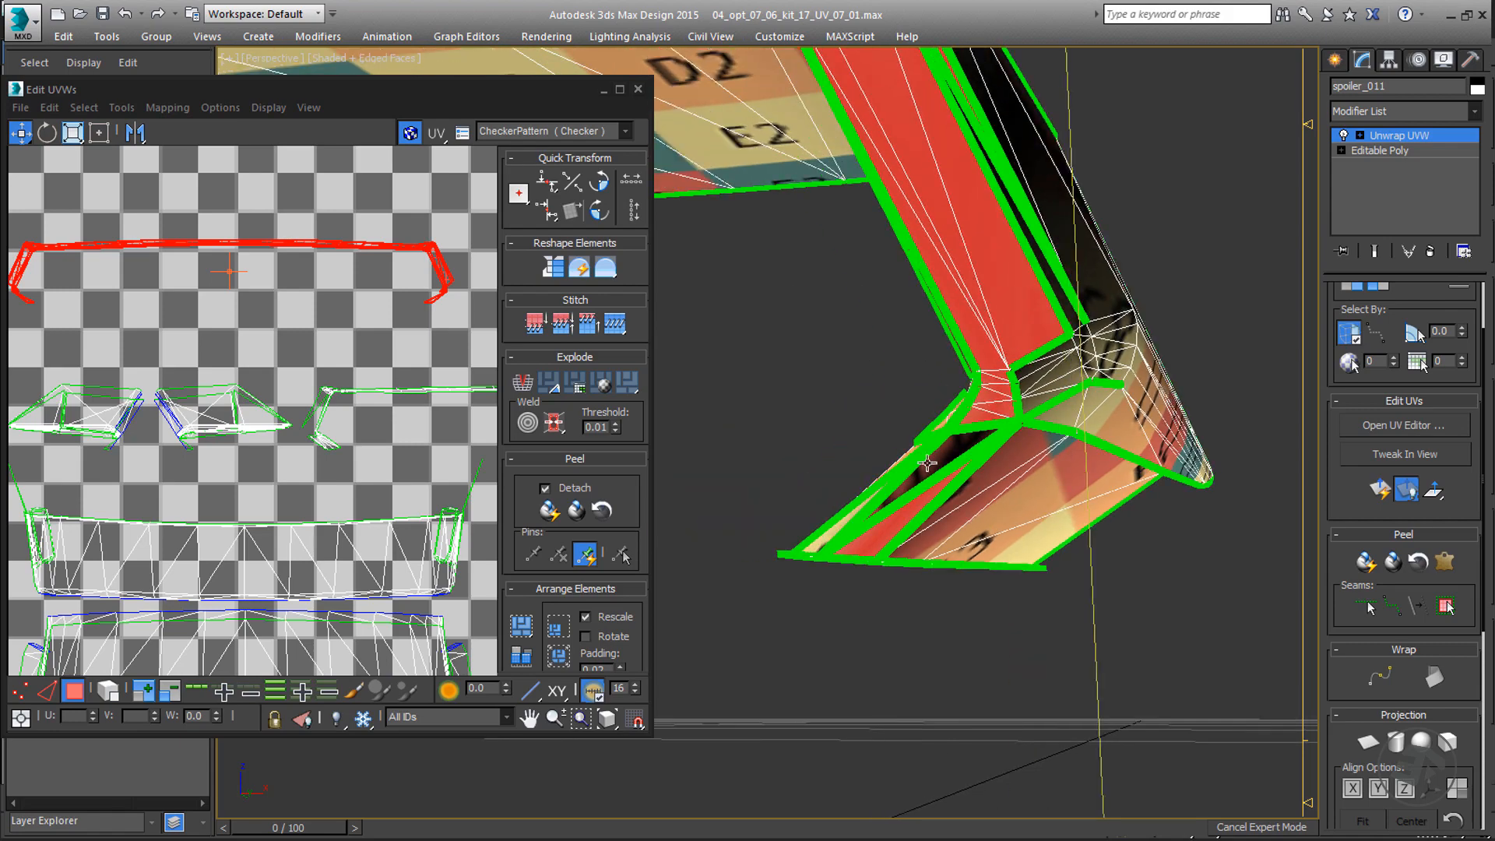
scroll(965, 448, "up", 4)
left_click(974, 441, "ctrl")
middle_click_drag(1133, 319, 1016, 398)
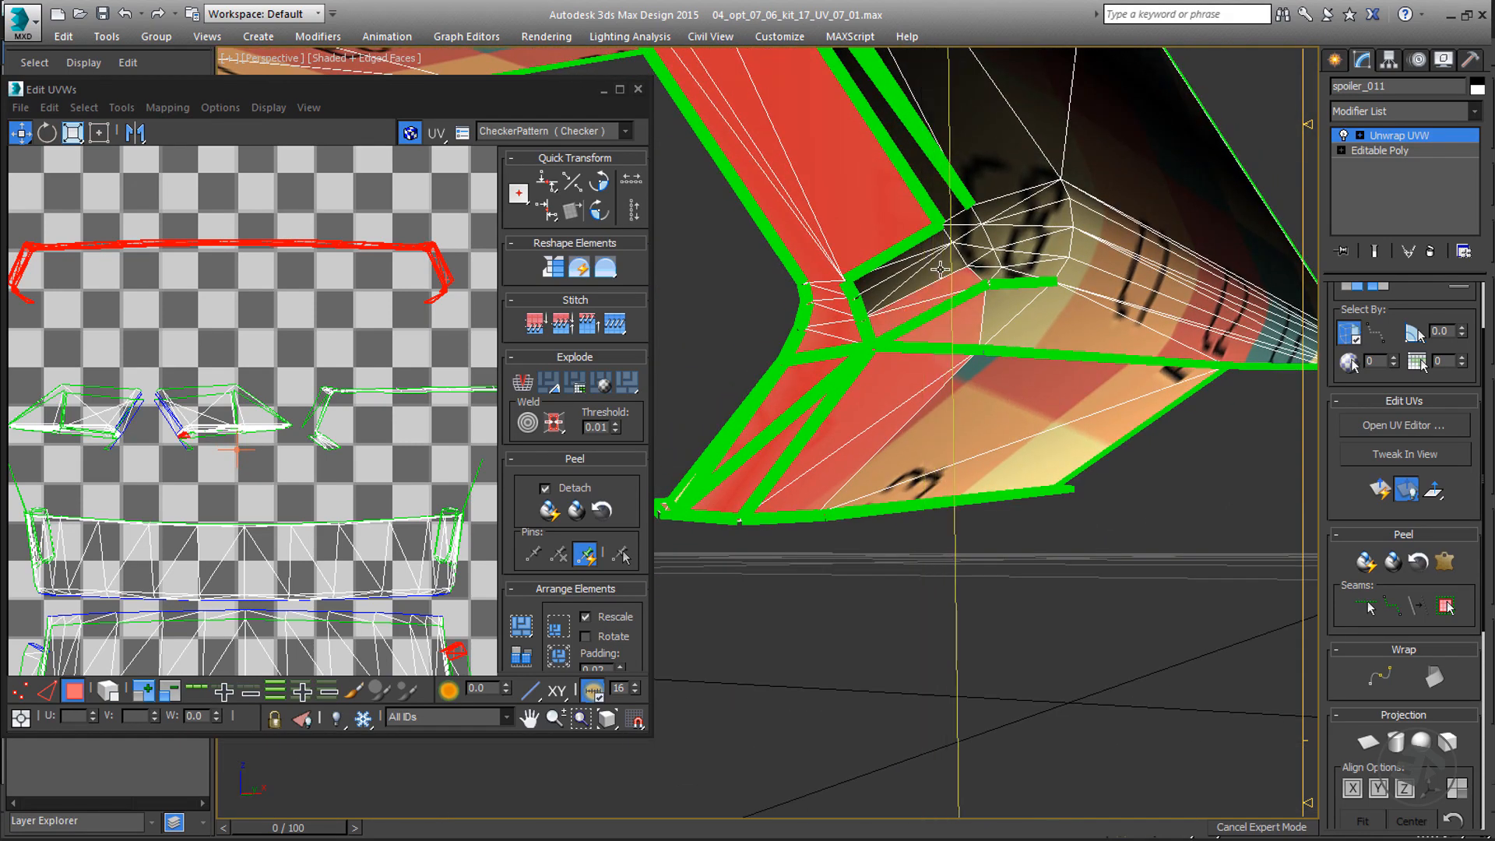
- Switch the viewport to wireframe and deselect the stray faces where the edge strip bends at its upper corner
middle_click_drag(996, 274, 939, 322, "alt")
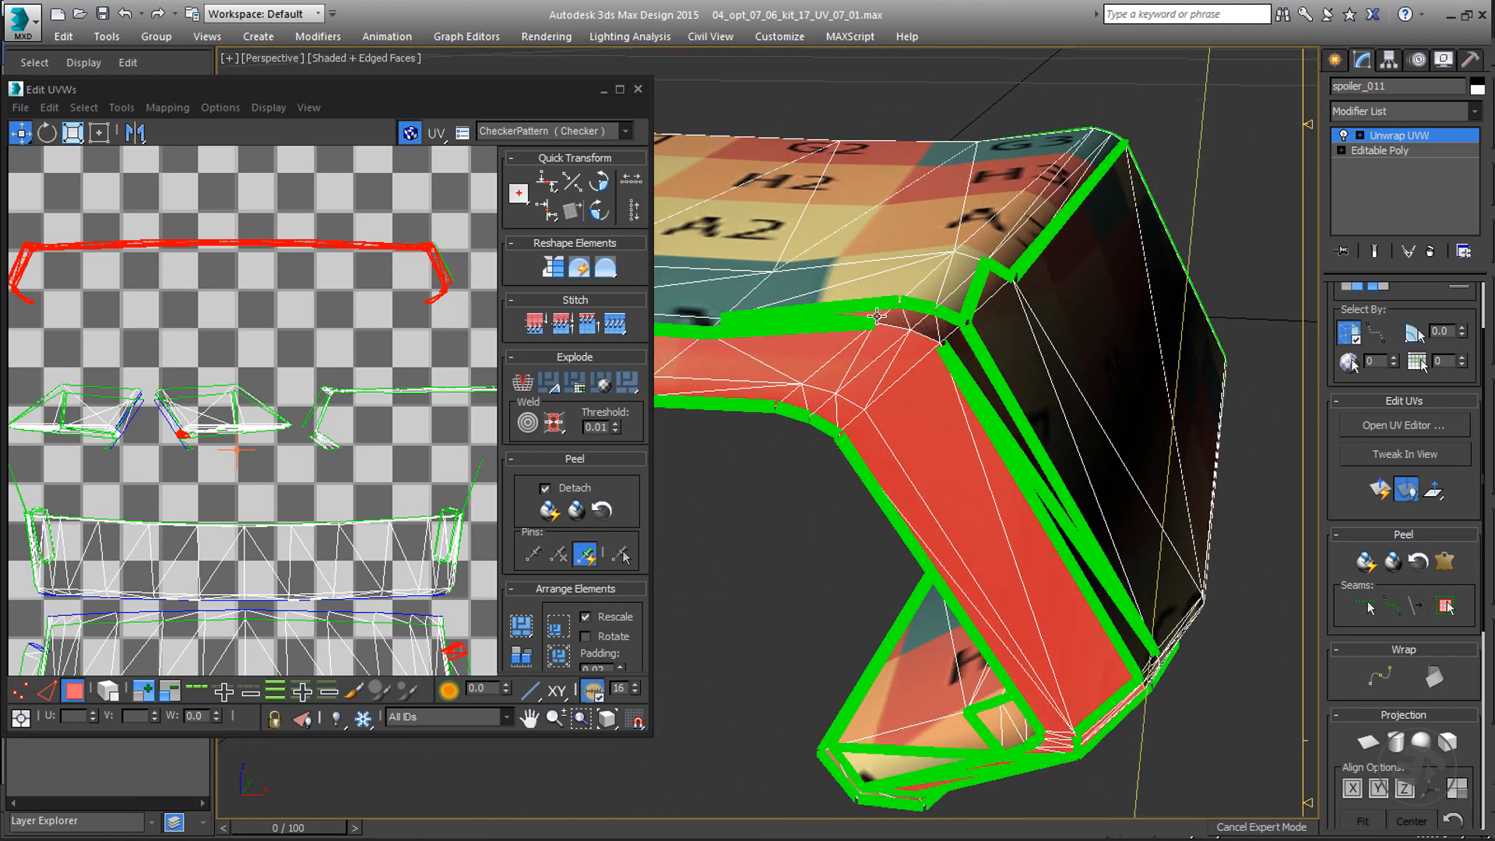
middle_click_drag(318, 353, 245, 221)
middle_click_drag(298, 412, 357, 411)
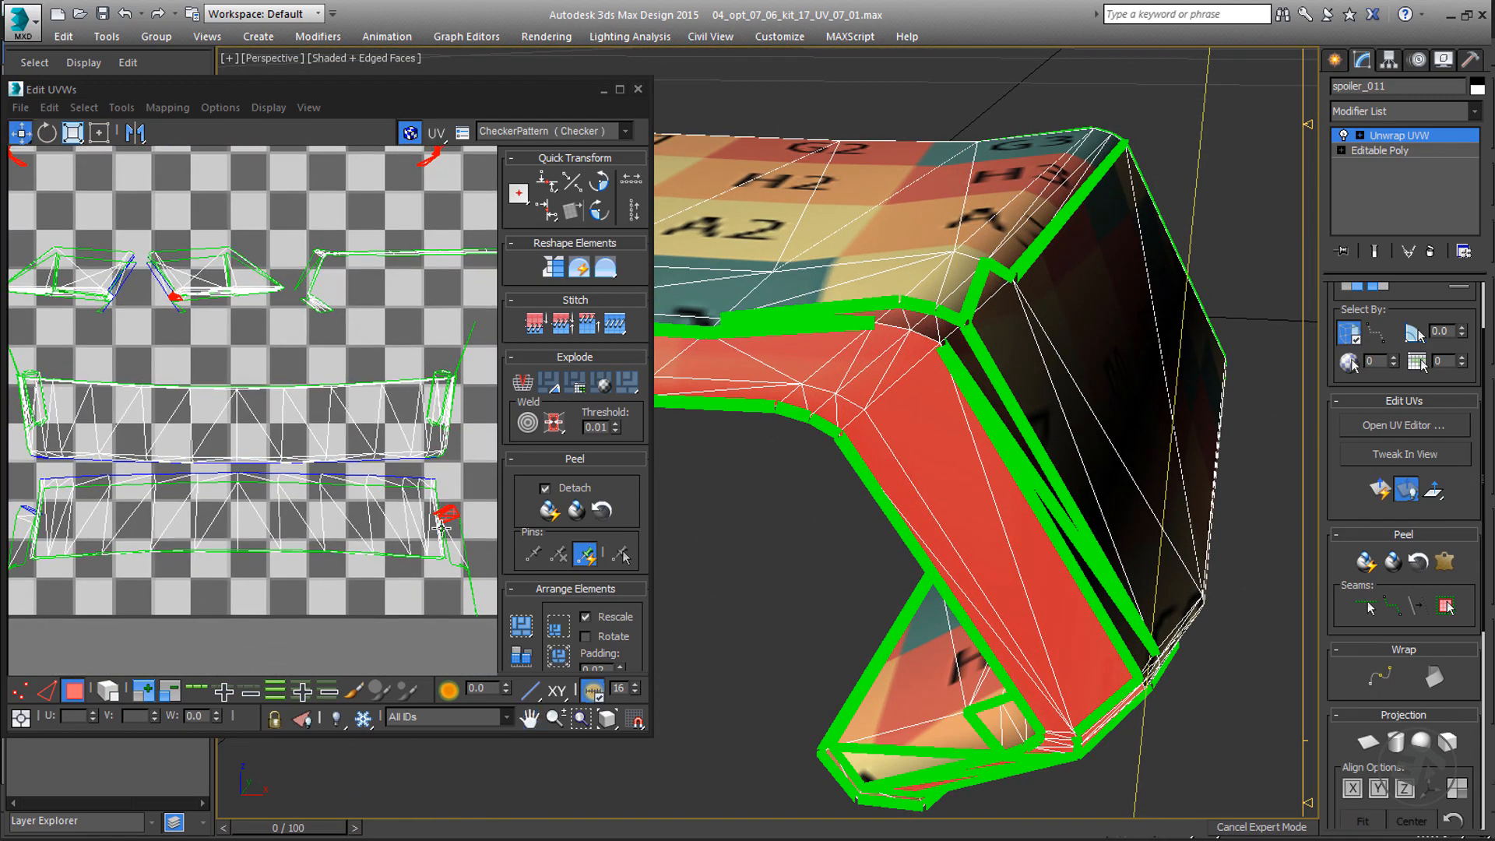
scroll(461, 541, "up", 4)
middle_click_drag(690, 440, 926, 407)
scroll(925, 406, "down", 8)
key("F3")
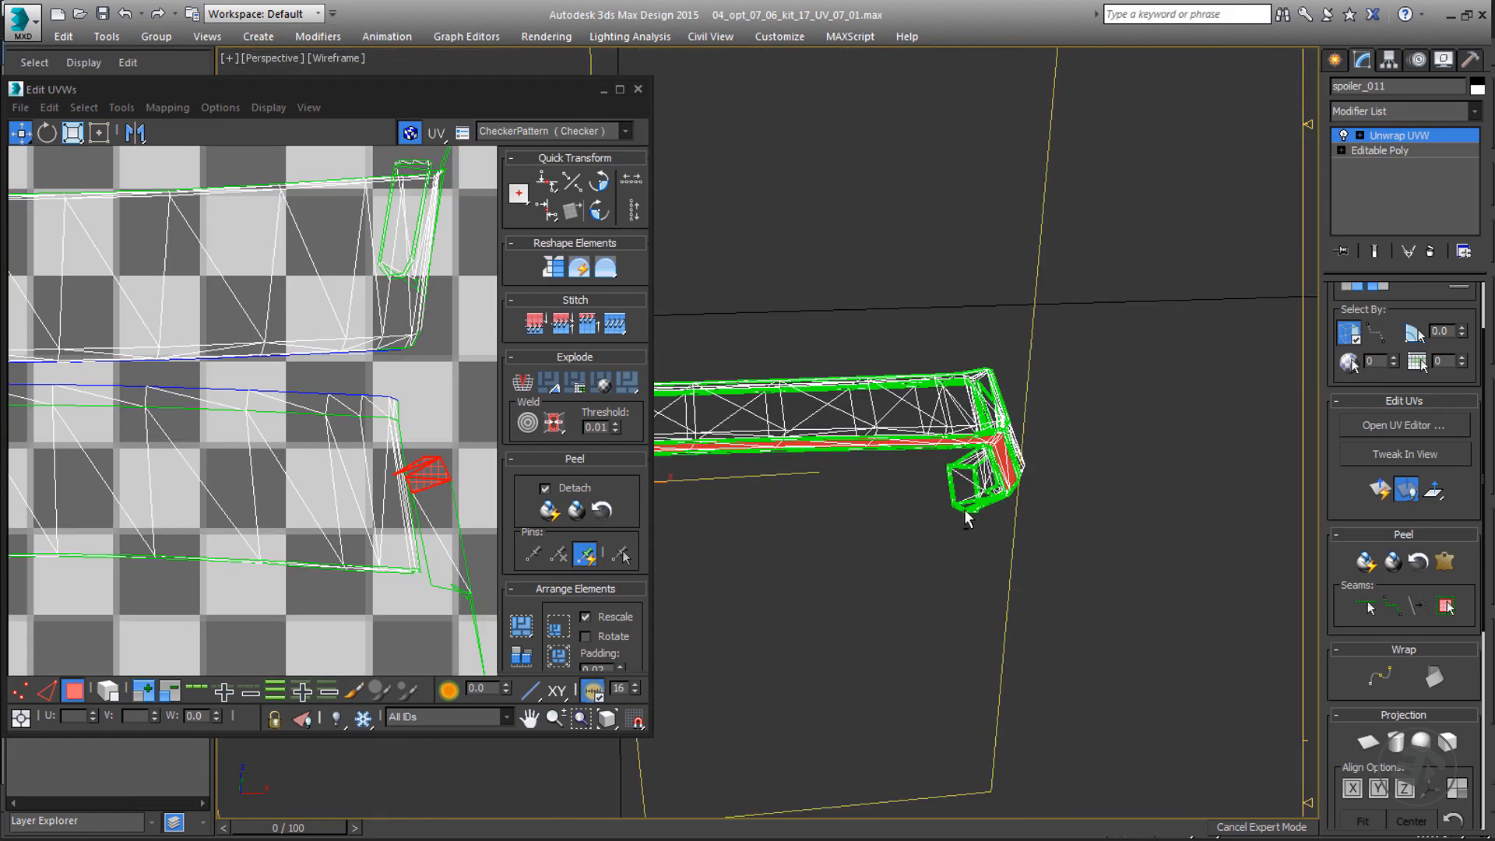
scroll(1040, 387, "up", 3)
scroll(851, 406, "up", 6)
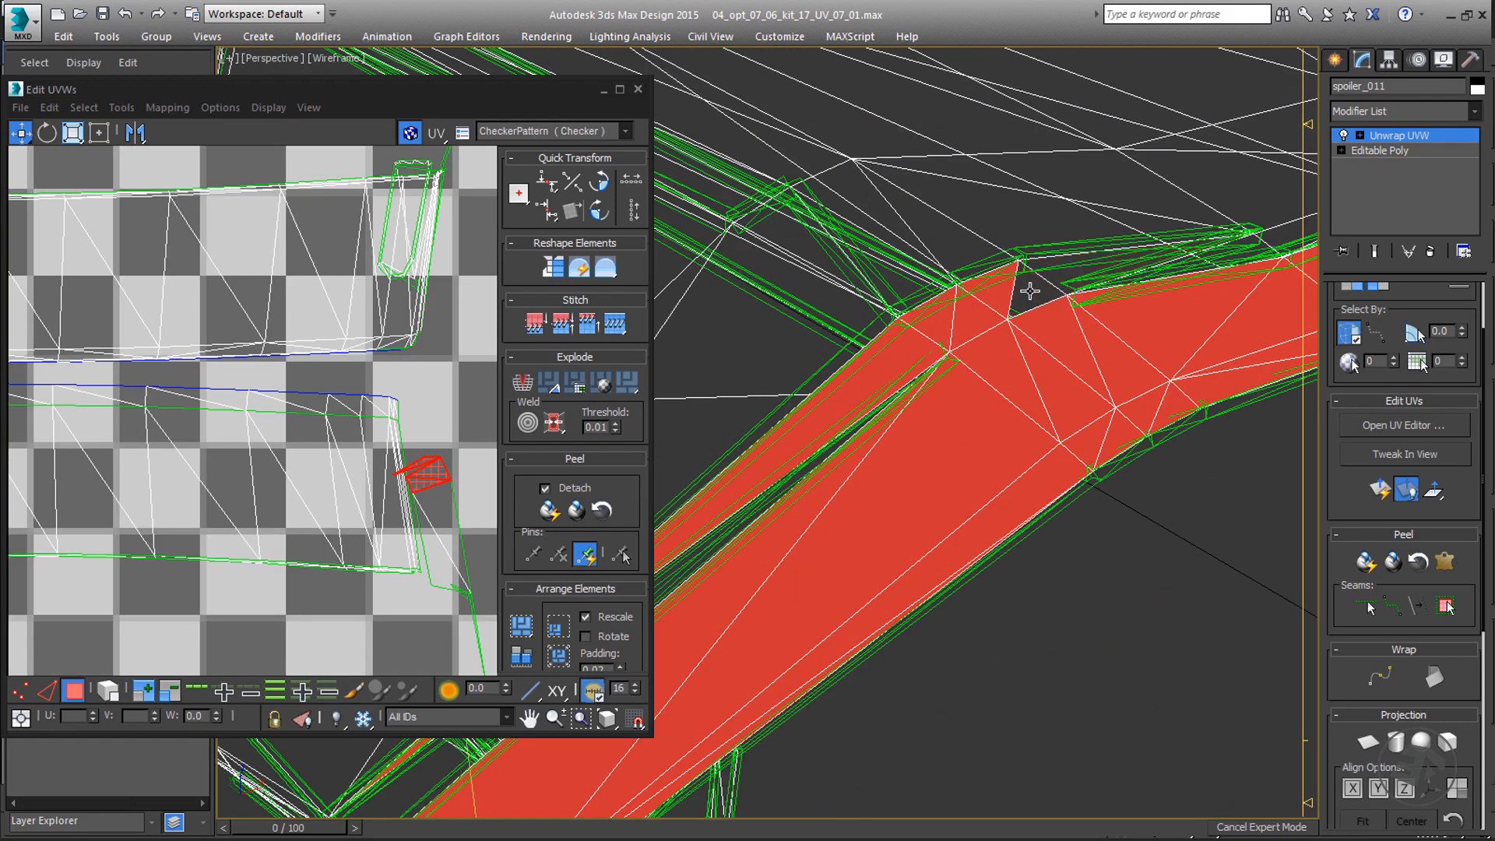
left_click(997, 289, "alt")
left_click(936, 319, "alt")
left_click(901, 358, "alt")
- Add the side faces around the spoiler's lower end corner and down its foot to the strip selection
middle_click_drag(973, 309, 1035, 424, "alt")
scroll(902, 309, "up", 4)
scroll(900, 308, "down", 5)
scroll(894, 310, "up", 3)
left_click(870, 281, "ctrl")
left_click(968, 330, "ctrl")
left_click(919, 285, "ctrl")
left_click(915, 263, "ctrl")
left_click(921, 229, "ctrl")
left_click(921, 204, "ctrl")
left_click(898, 175, "ctrl")
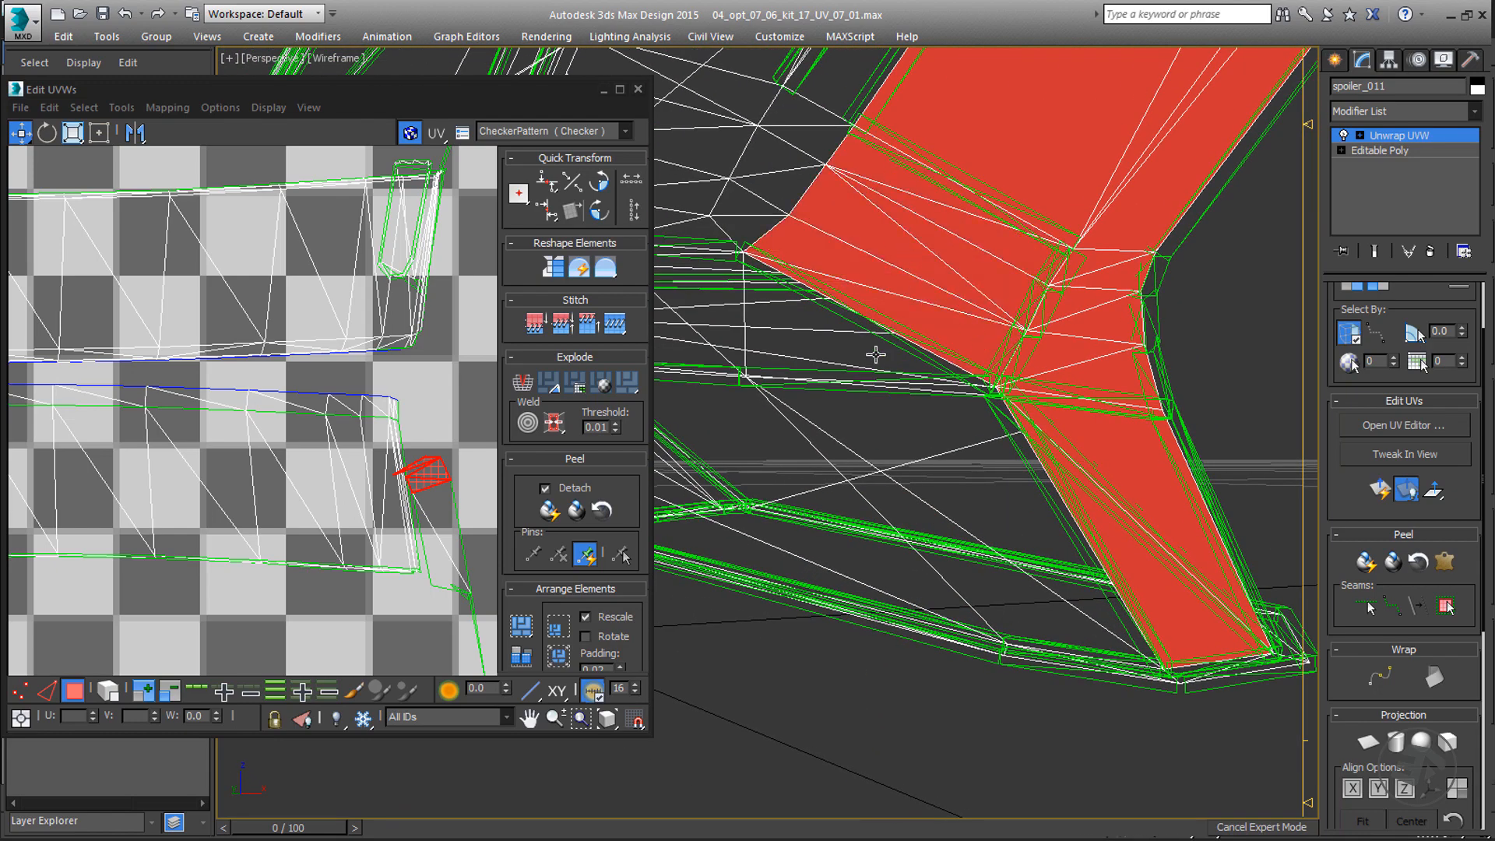
left_click(862, 339, "ctrl")
left_click(905, 416, "ctrl")
left_click(976, 571, "ctrl")
- Compare the selected end-corner faces in the wireframe view with their locations on the UV shells
middle_click_drag(430, 462, 433, 344)
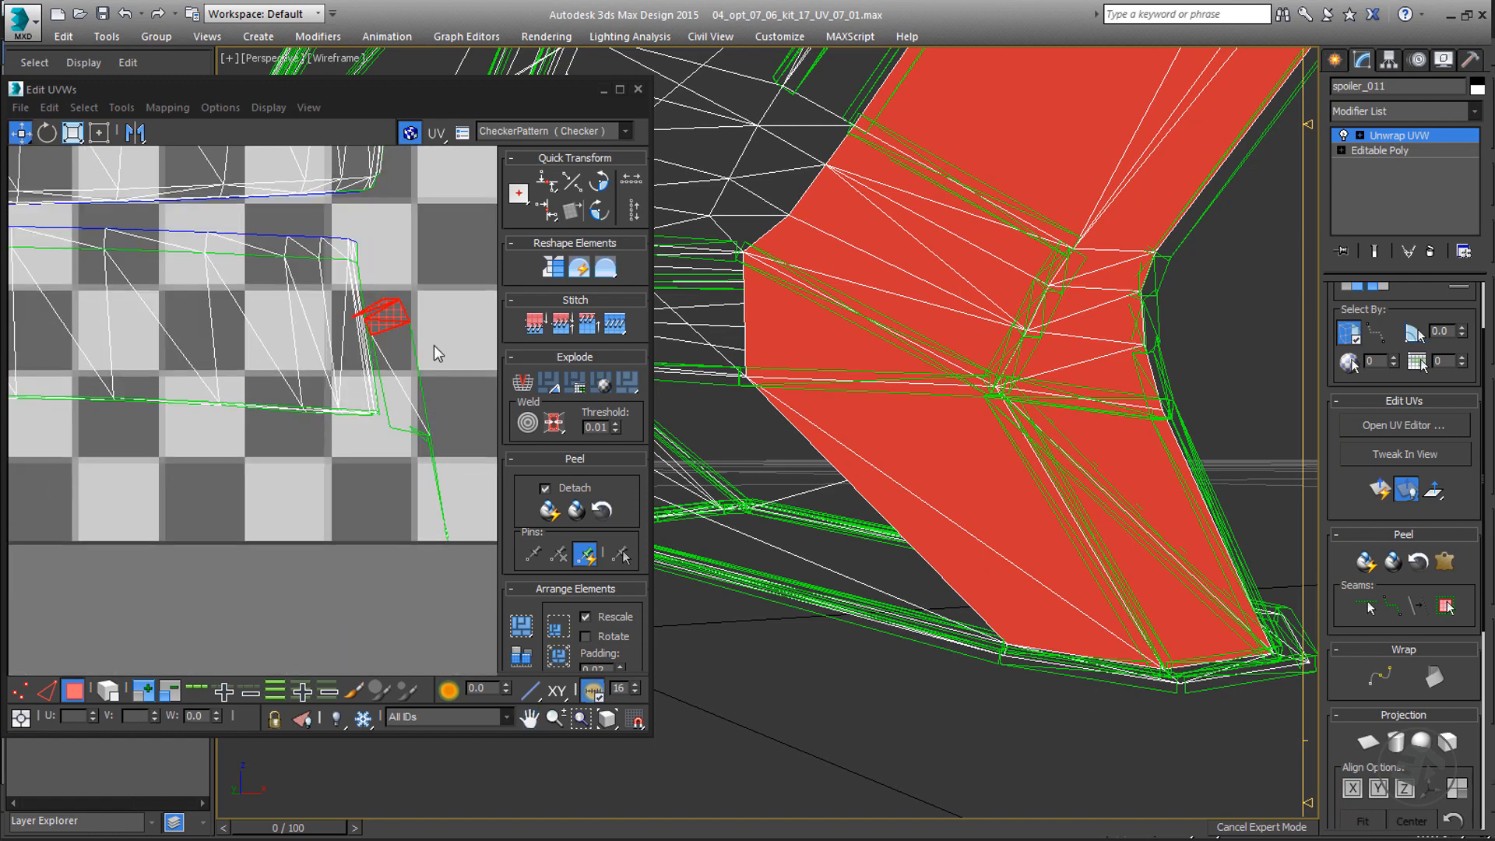
scroll(433, 346, "down", 3)
scroll(429, 343, "up", 4)
middle_click_drag(826, 365, 807, 419)
scroll(807, 418, "down", 6)
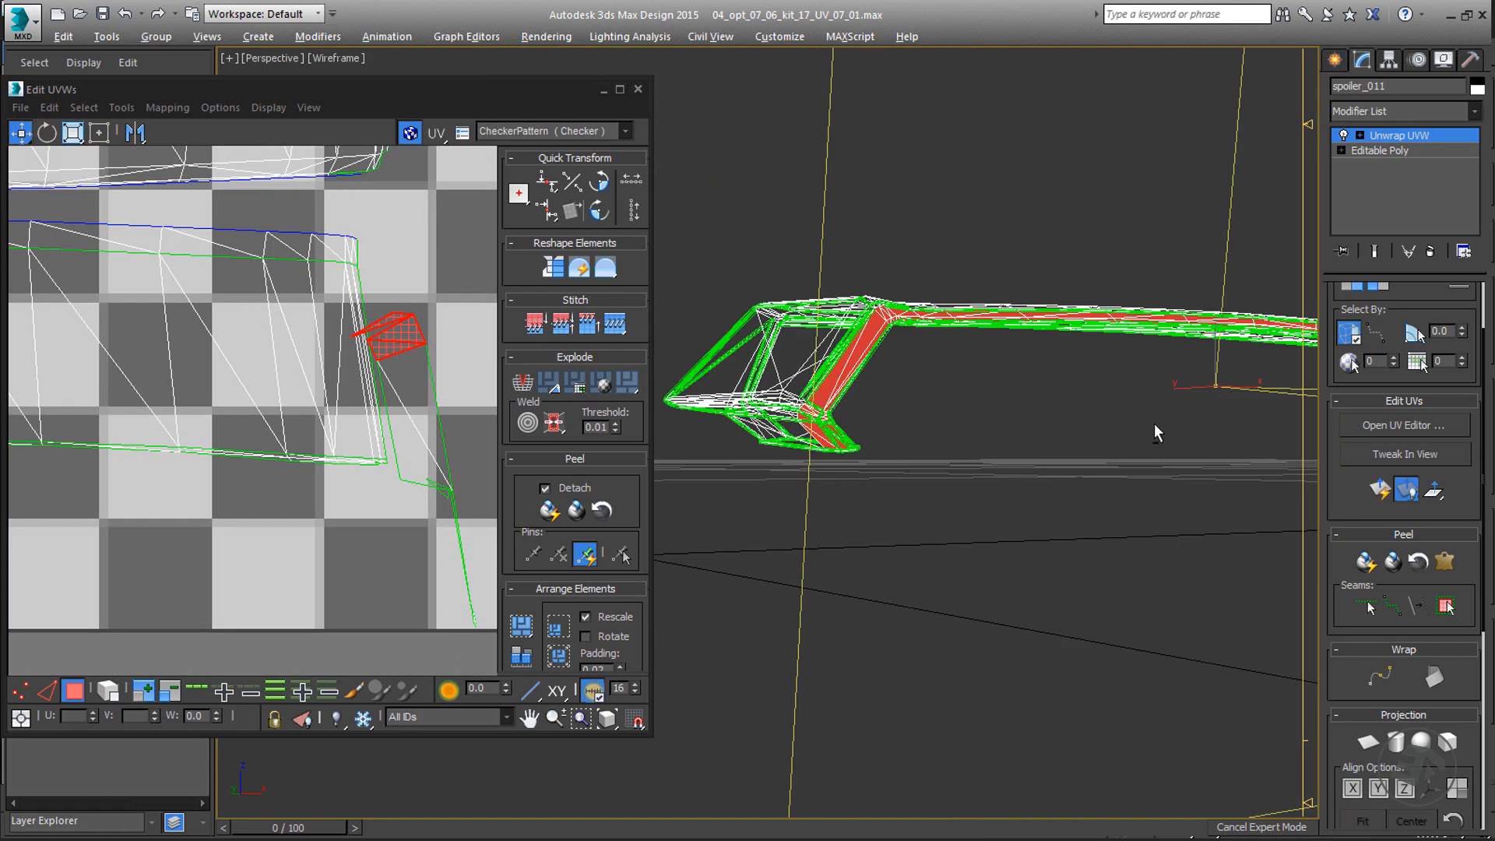
middle_click_drag(1155, 428, 924, 390, "alt")
scroll(925, 390, "up", 3)
scroll(1083, 245, "up", 3)
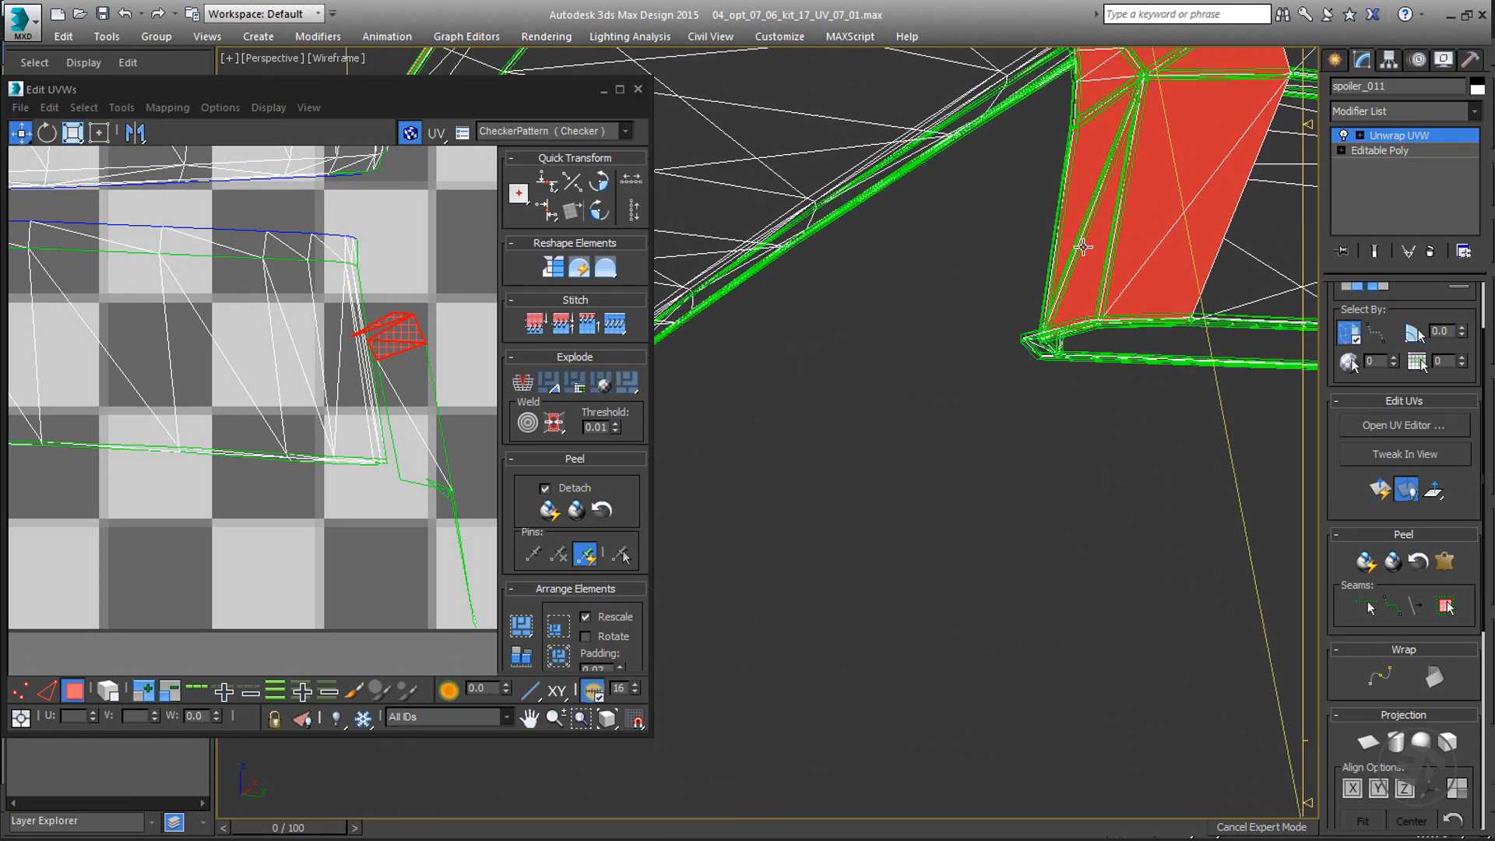
middle_click_drag(1080, 248, 1100, 507)
scroll(1049, 504, "down", 6)
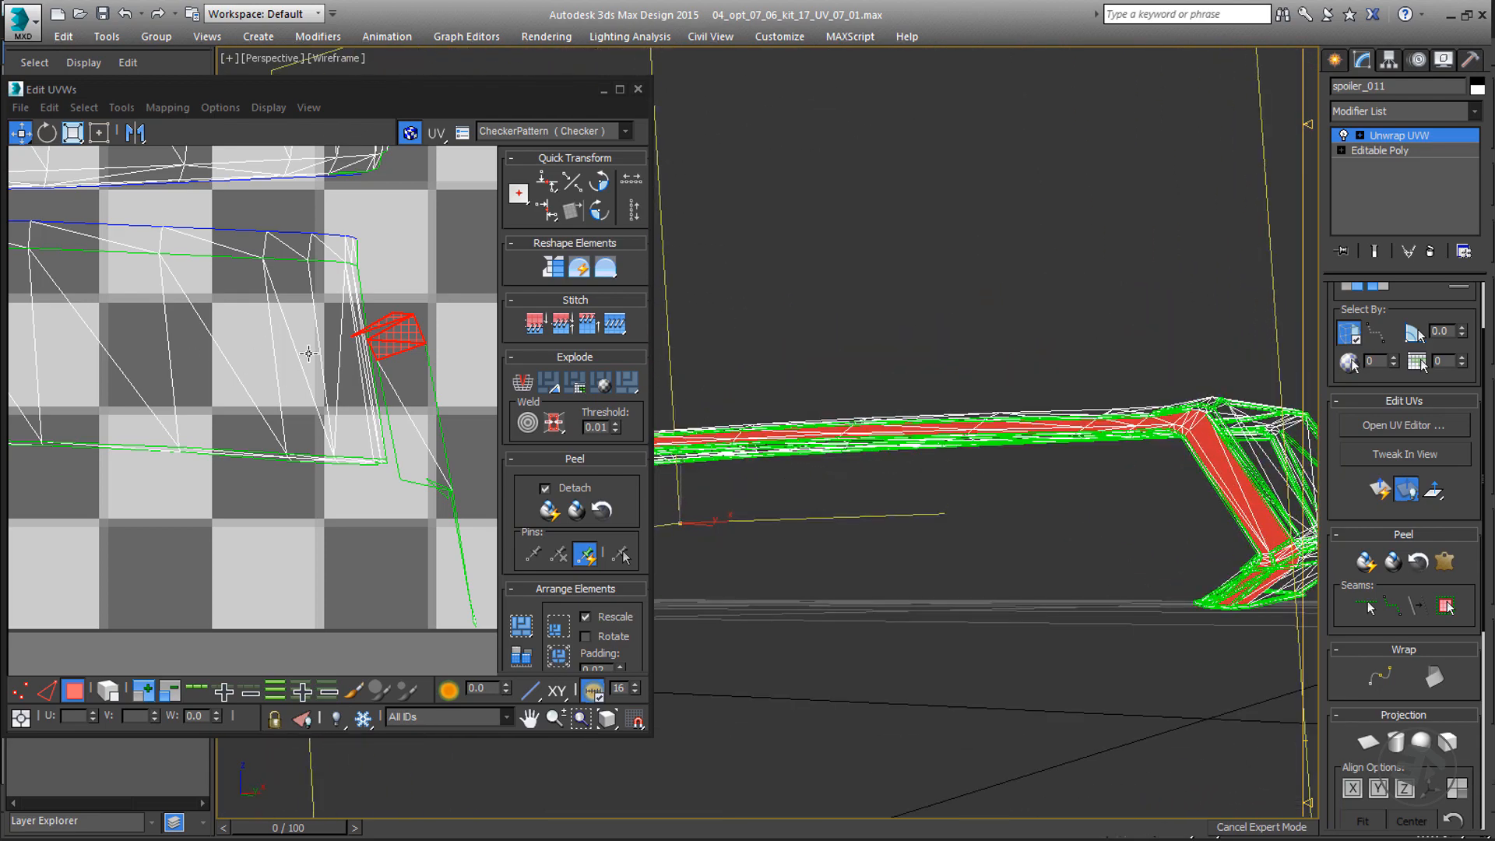
middle_click_drag(309, 351, 339, 369)
scroll(340, 369, "down", 5)
middle_click_drag(101, 212, 221, 291)
scroll(221, 291, "up", 6)
scroll(221, 291, "up", 3)
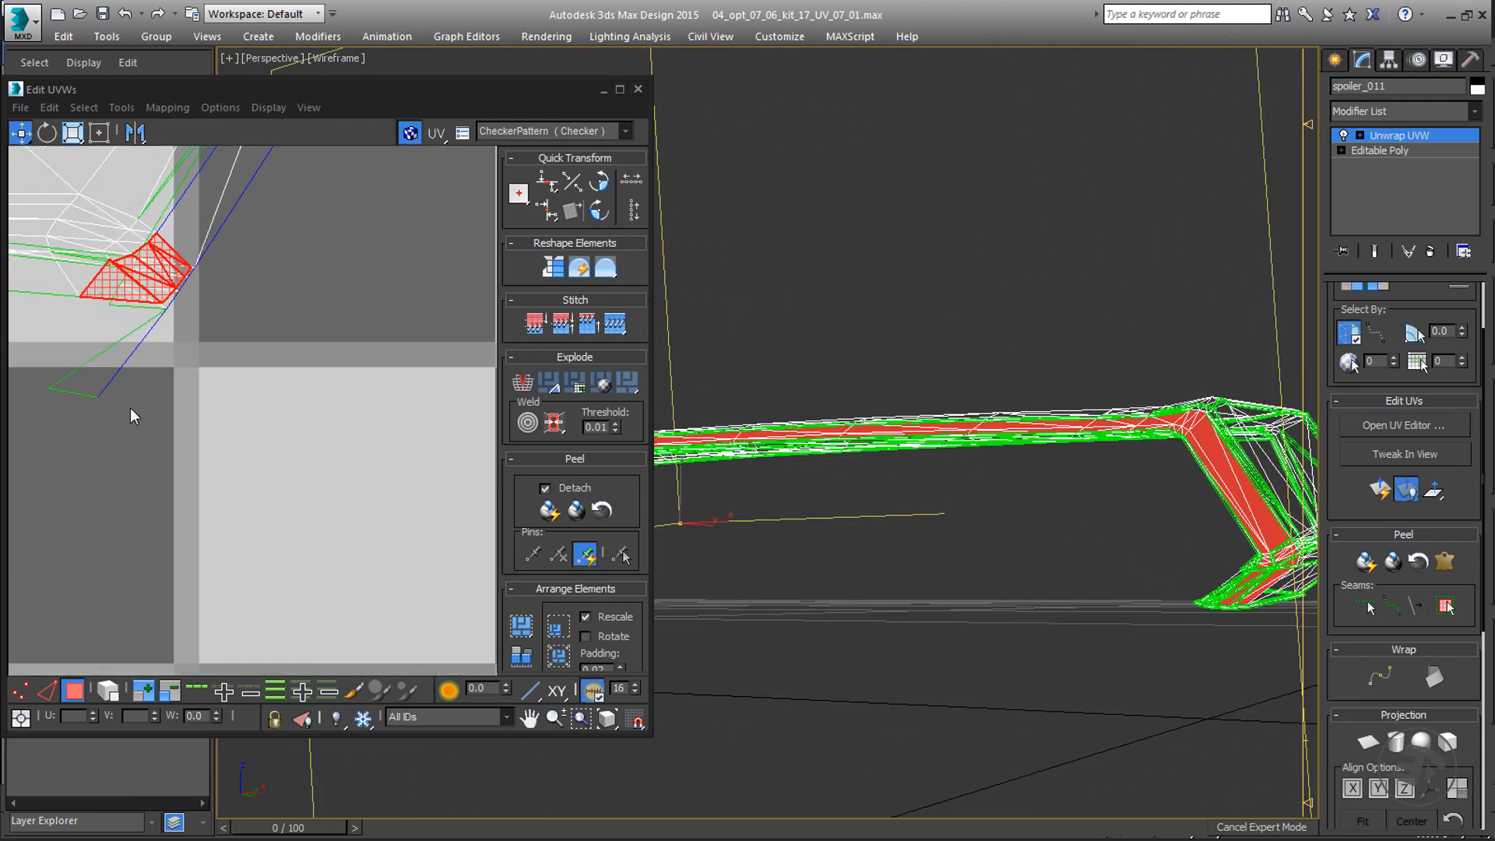
- Complete the matching face selection at the spoiler's opposite end corner and check it across all UV shells
middle_click_drag(1104, 517, 928, 517, "alt")
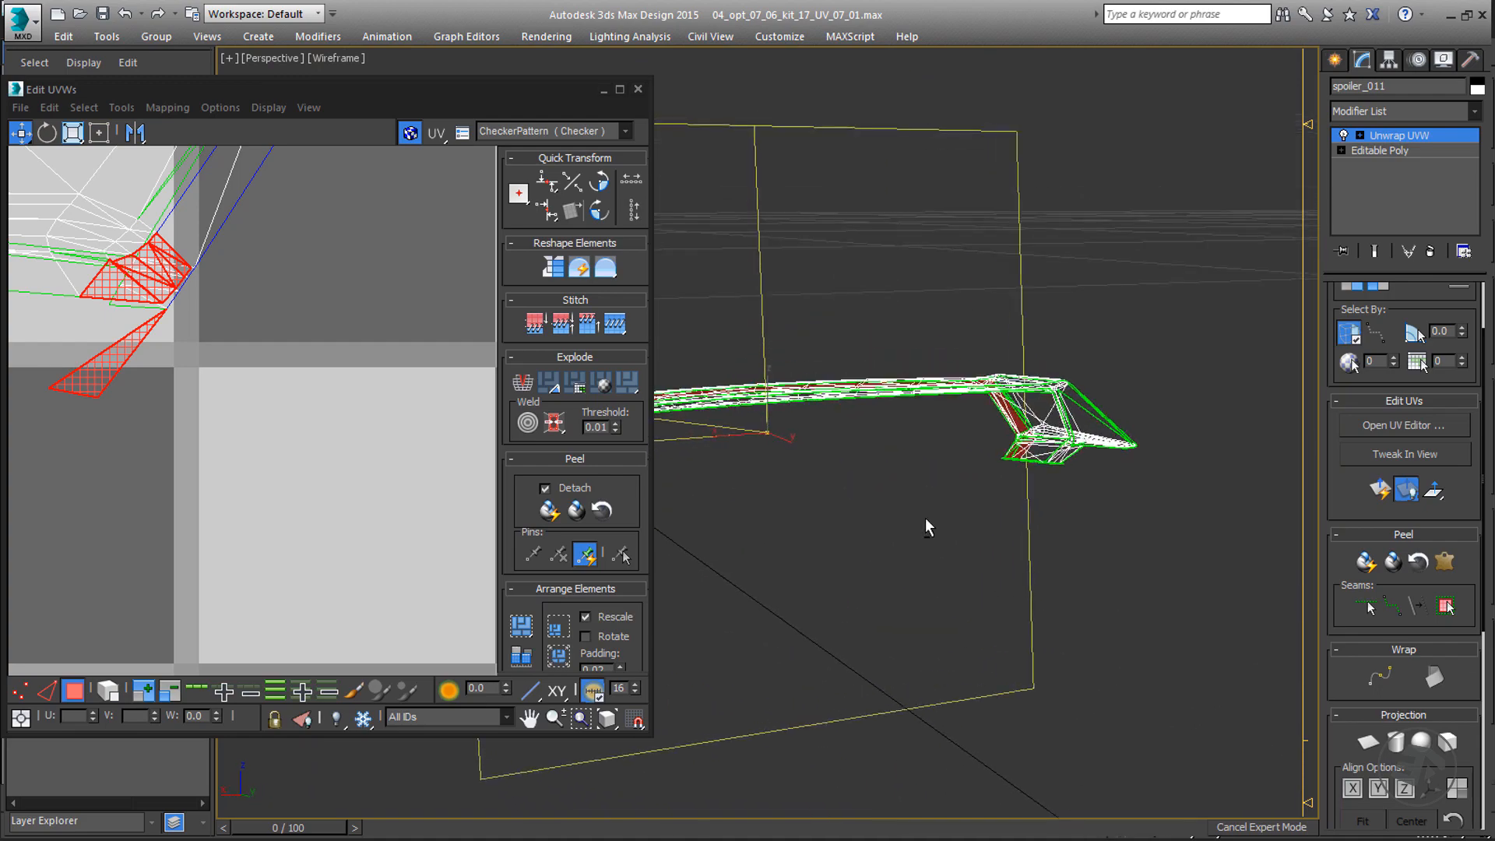
scroll(1021, 436, "up", 6)
middle_click_drag(1021, 436, 763, 479, "alt")
scroll(169, 366, "down", 8)
middle_click_drag(320, 381, 212, 371)
scroll(247, 356, "up", 3)
scroll(318, 370, "down", 4)
scroll(211, 371, "down", 4)
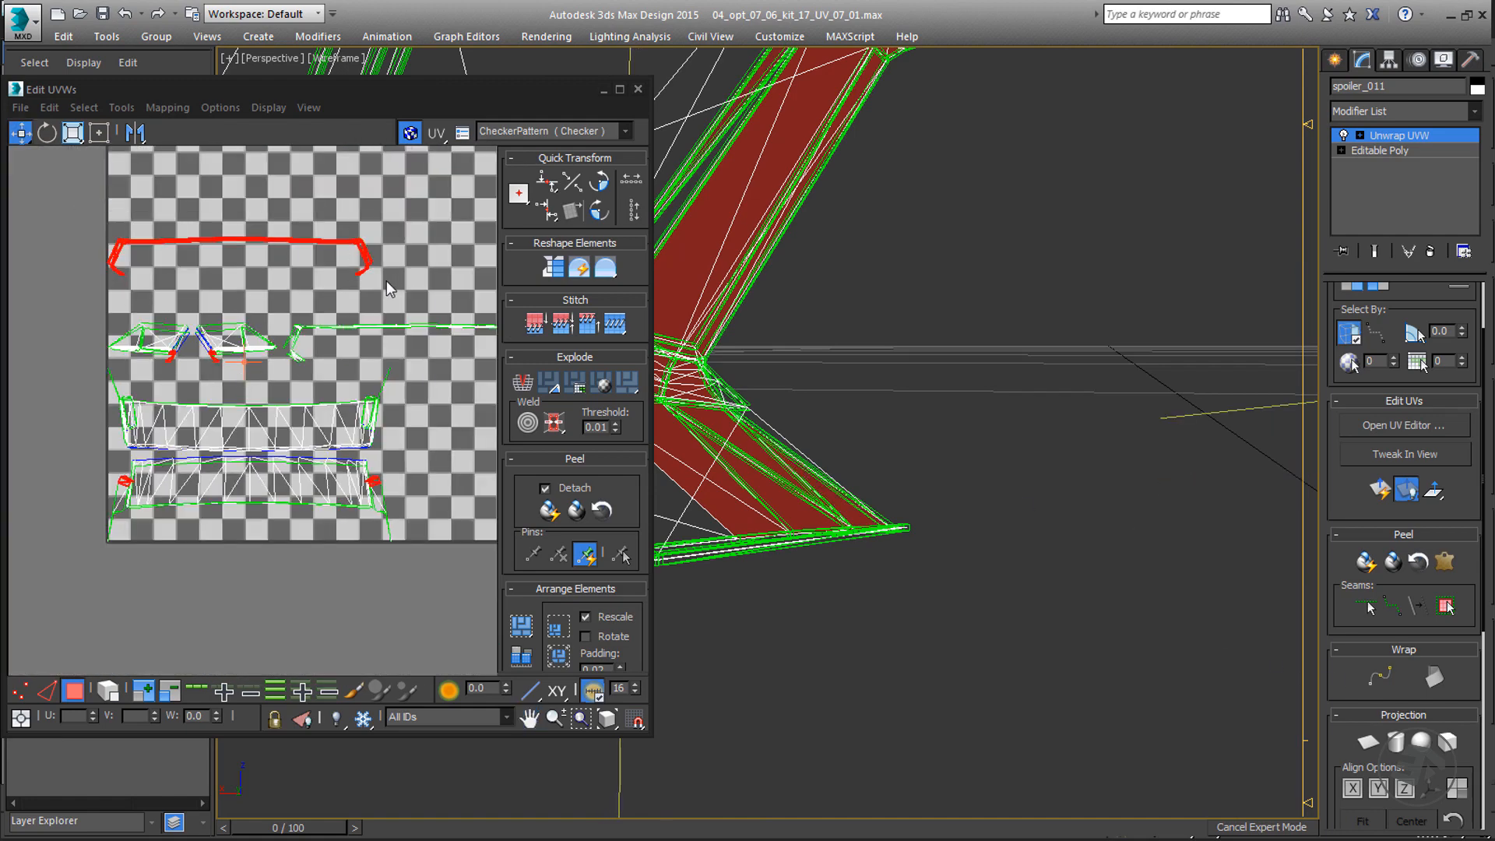
- Planar-map the selected edge strip aligned to the Y axis, with Normalize Map turned off
scroll(844, 382, "down", 4)
middle_click_drag(844, 382, 1090, 498, "alt")
scroll(955, 459, "down", 8)
scroll(957, 439, "up", 3)
scroll(956, 439, "up", 4)
scroll(874, 417, "down", 3)
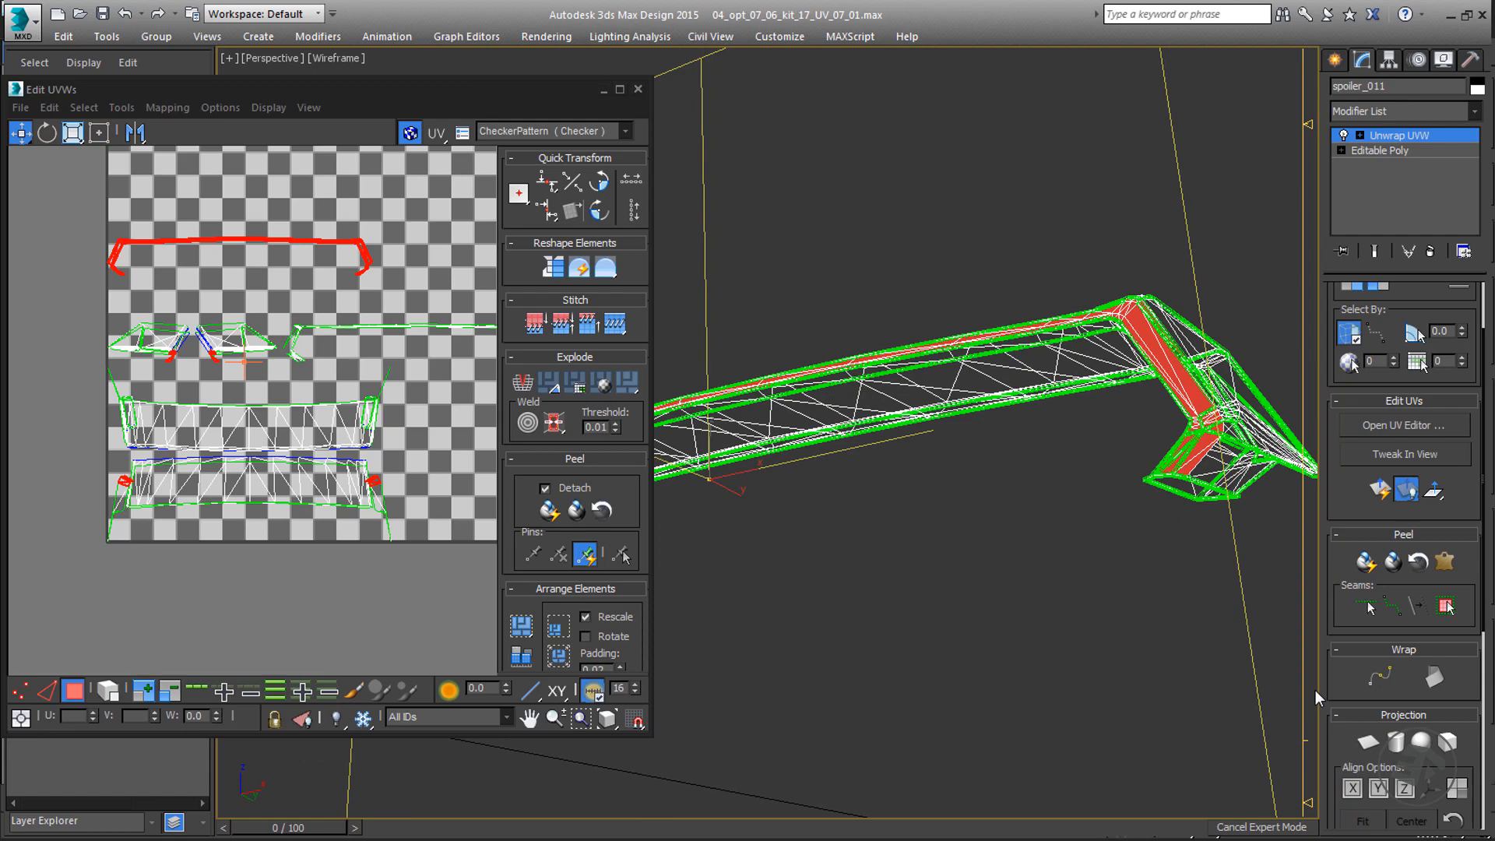
left_click(1365, 738)
scroll(1315, 619, "down", 5)
scroll(1152, 504, "up", 5)
middle_click_drag(1316, 623, 1089, 480)
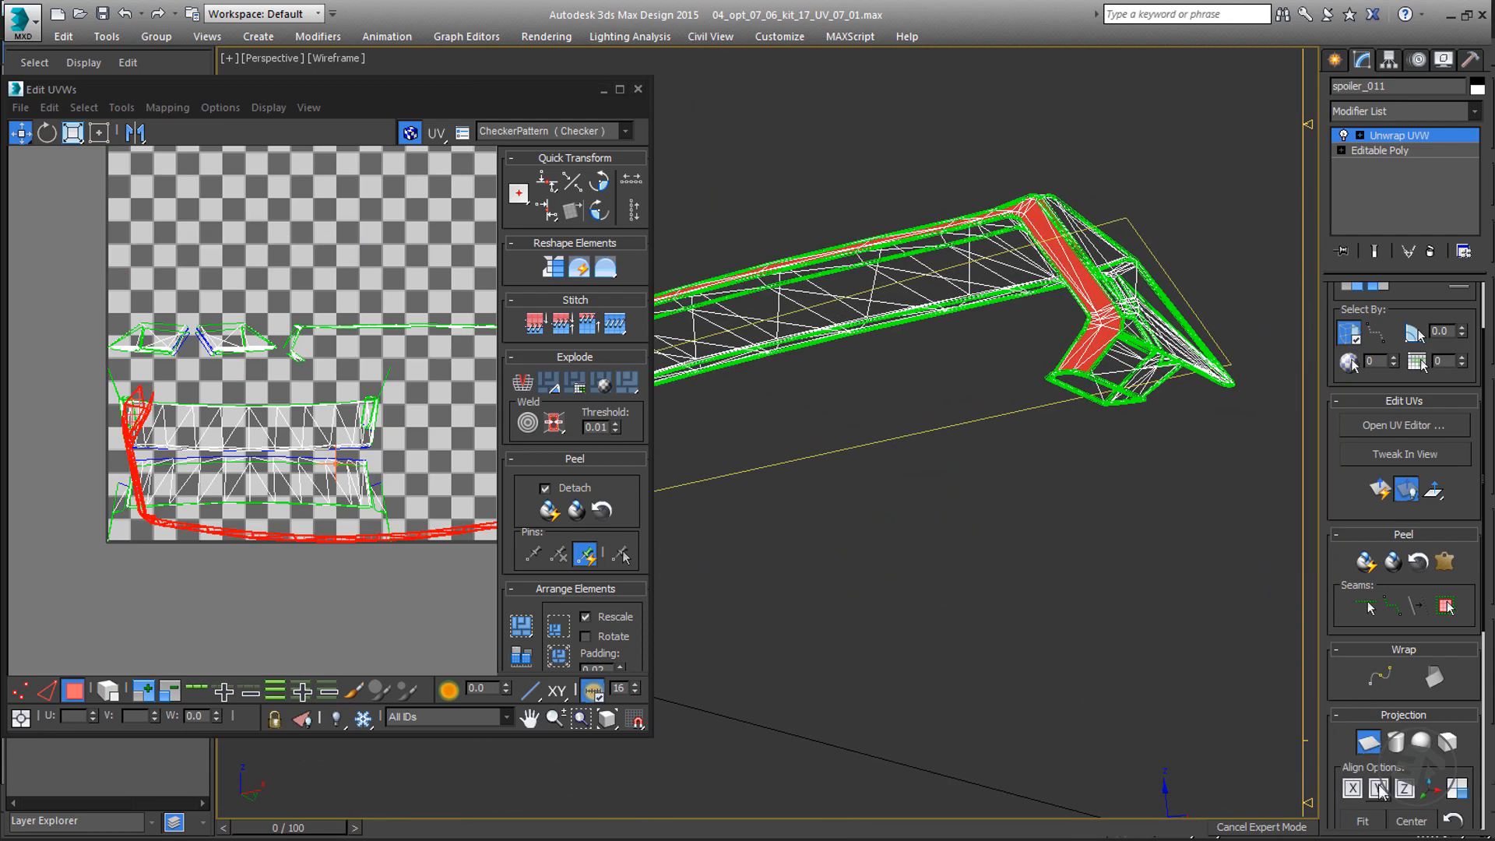
left_click(1378, 788)
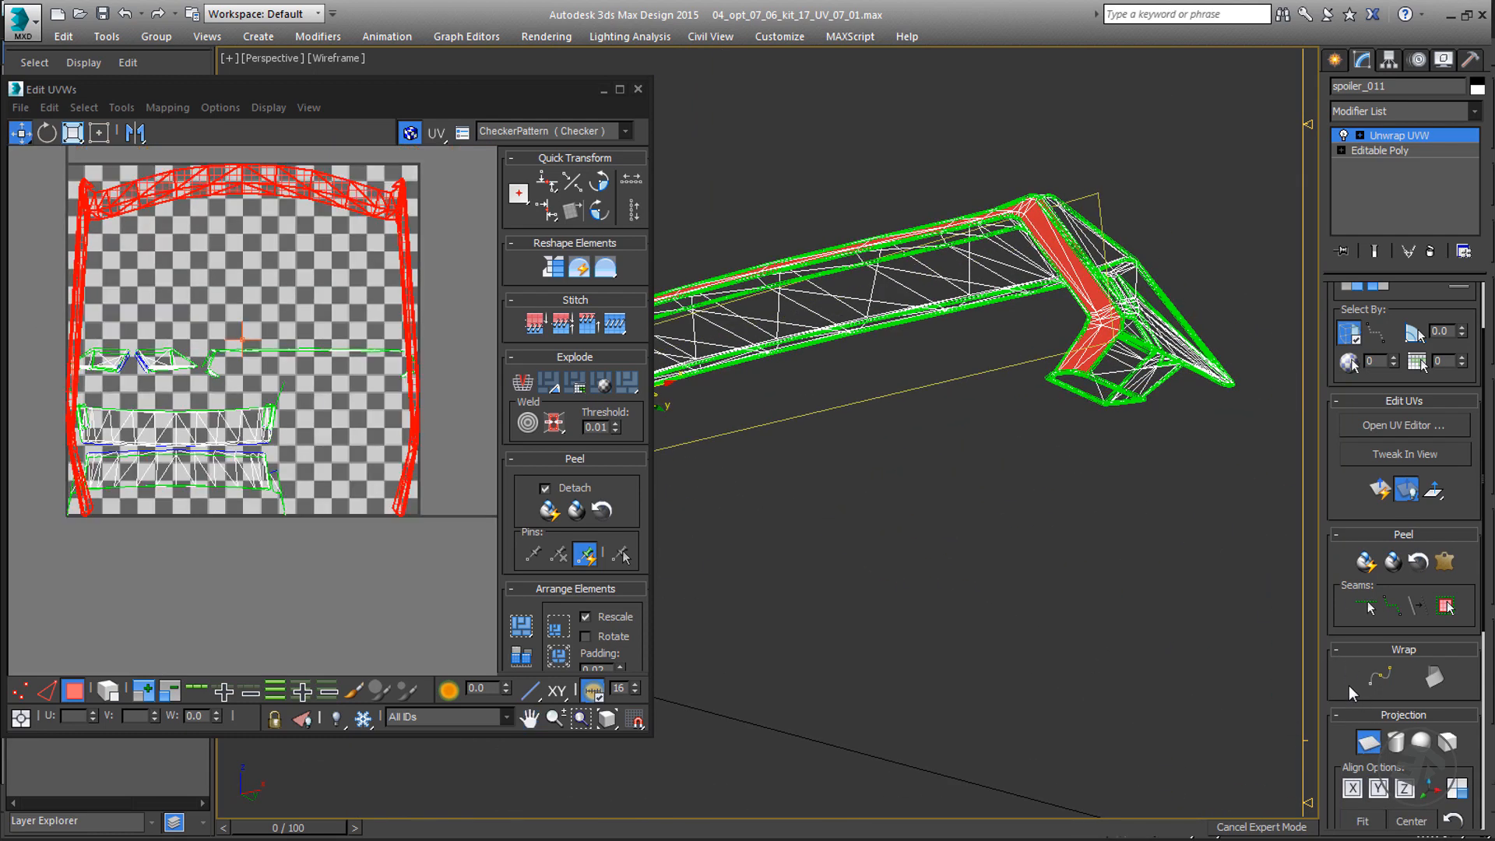
scroll(1349, 685, "down", 5)
left_click(1348, 798)
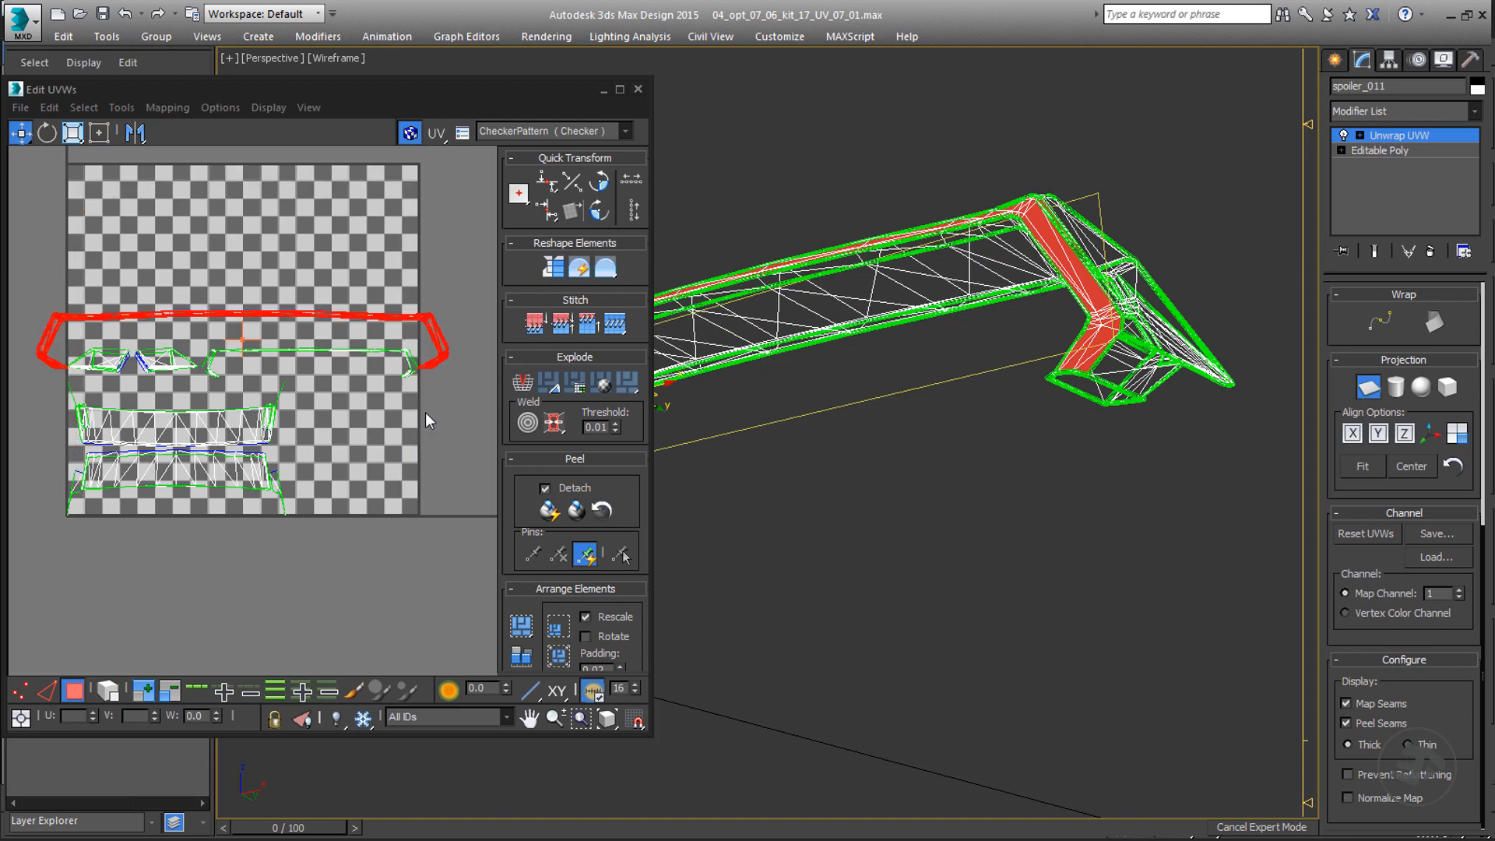
- Inspect the projected strip around the spoiler's end leg and exit planar projection
scroll(840, 397, "down", 3)
middle_click_drag(840, 397, 997, 460, "alt")
middle_click_drag(686, 454, 810, 460)
scroll(762, 454, "up", 4)
scroll(762, 454, "up", 2)
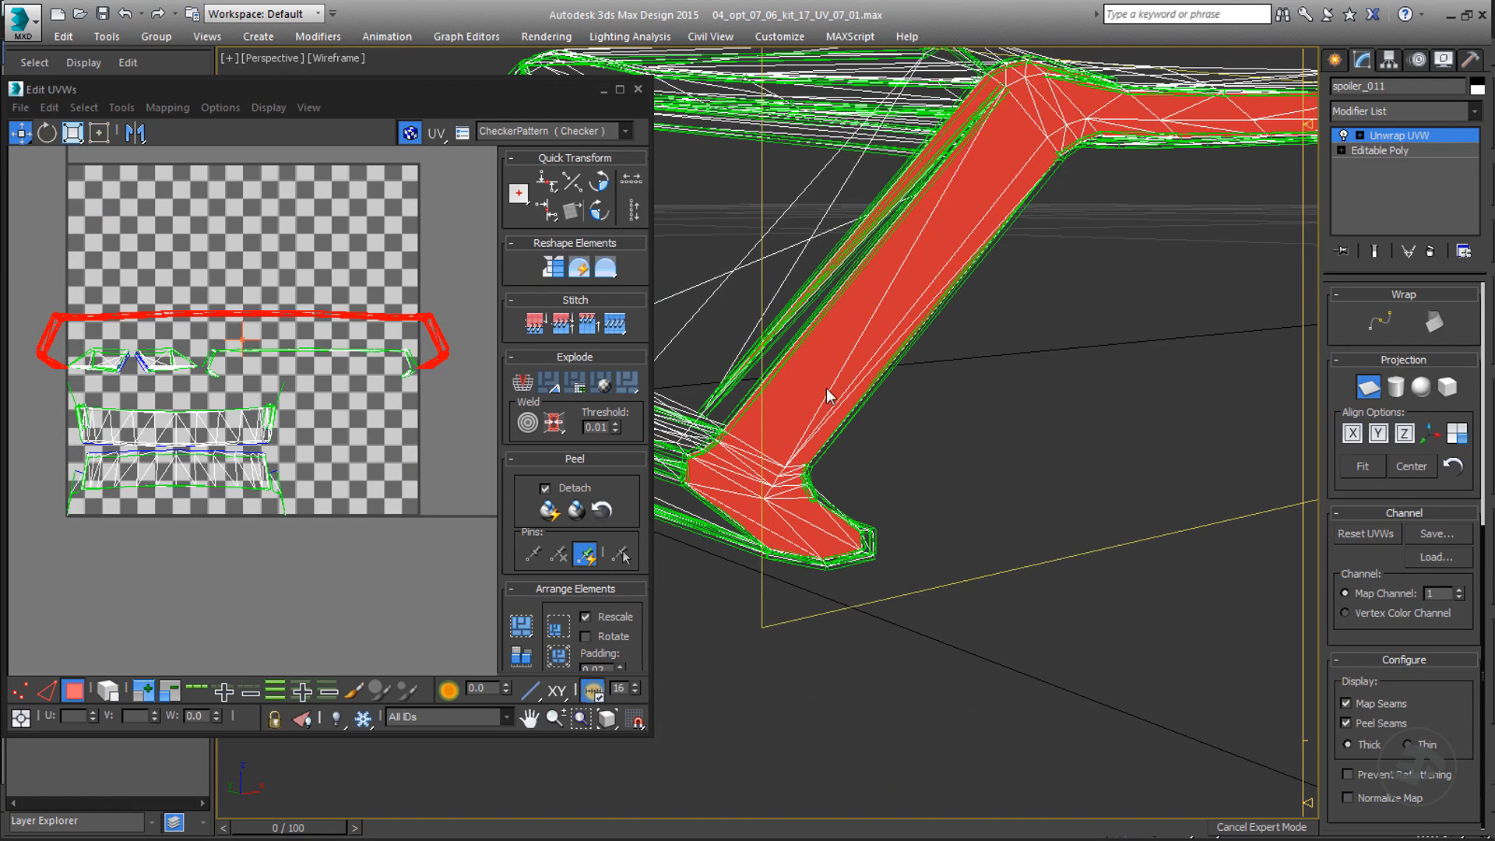
middle_click_drag(828, 395, 922, 397)
left_click(1369, 387)
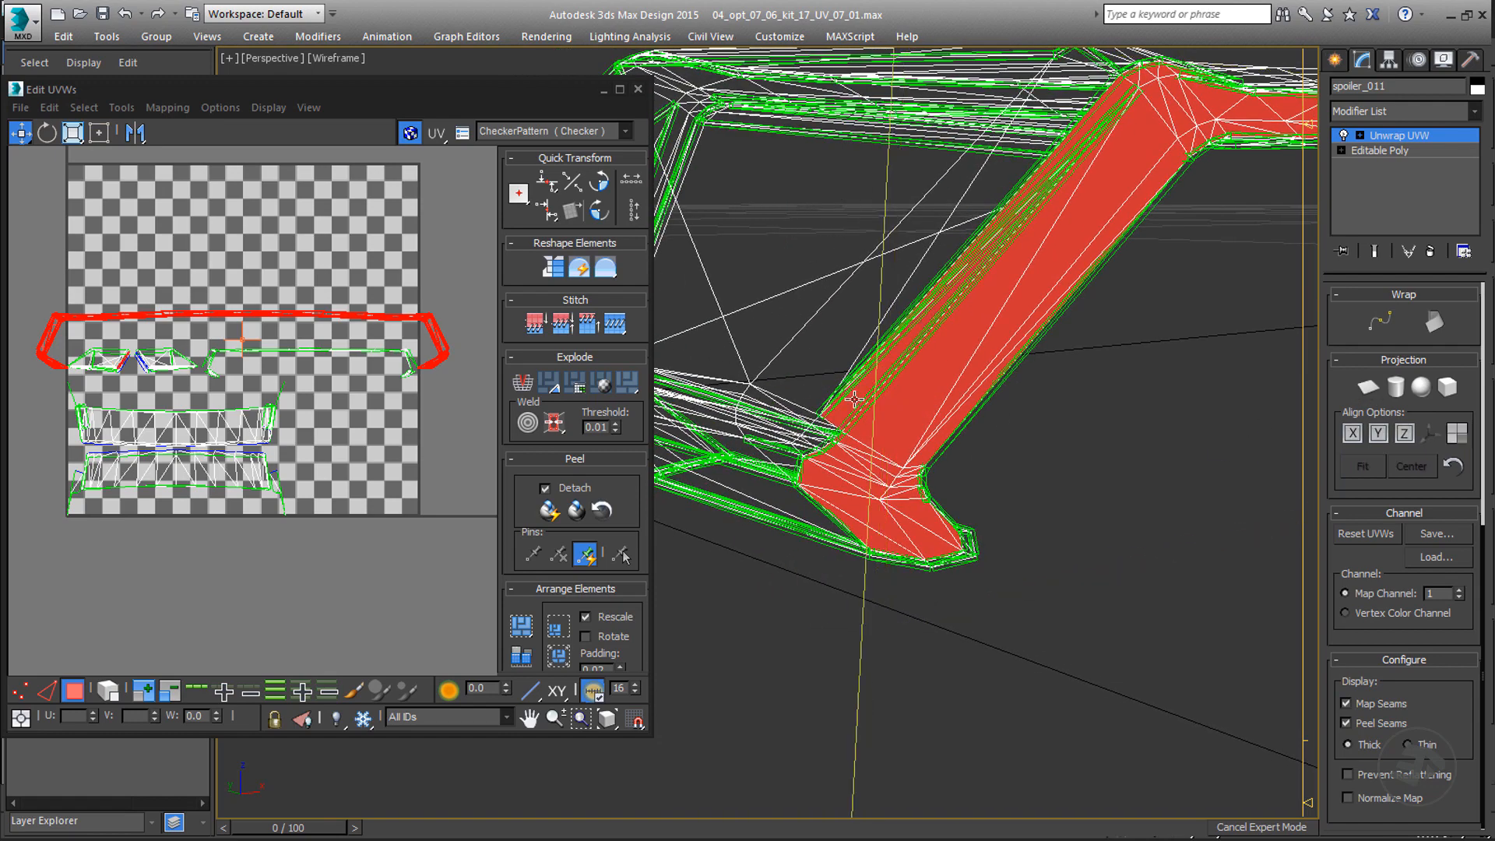
- Deselect the stray faces at the end leg's upper bend and along the narrow strip beside it
scroll(861, 411, "up", 3)
scroll(881, 472, "down", 4)
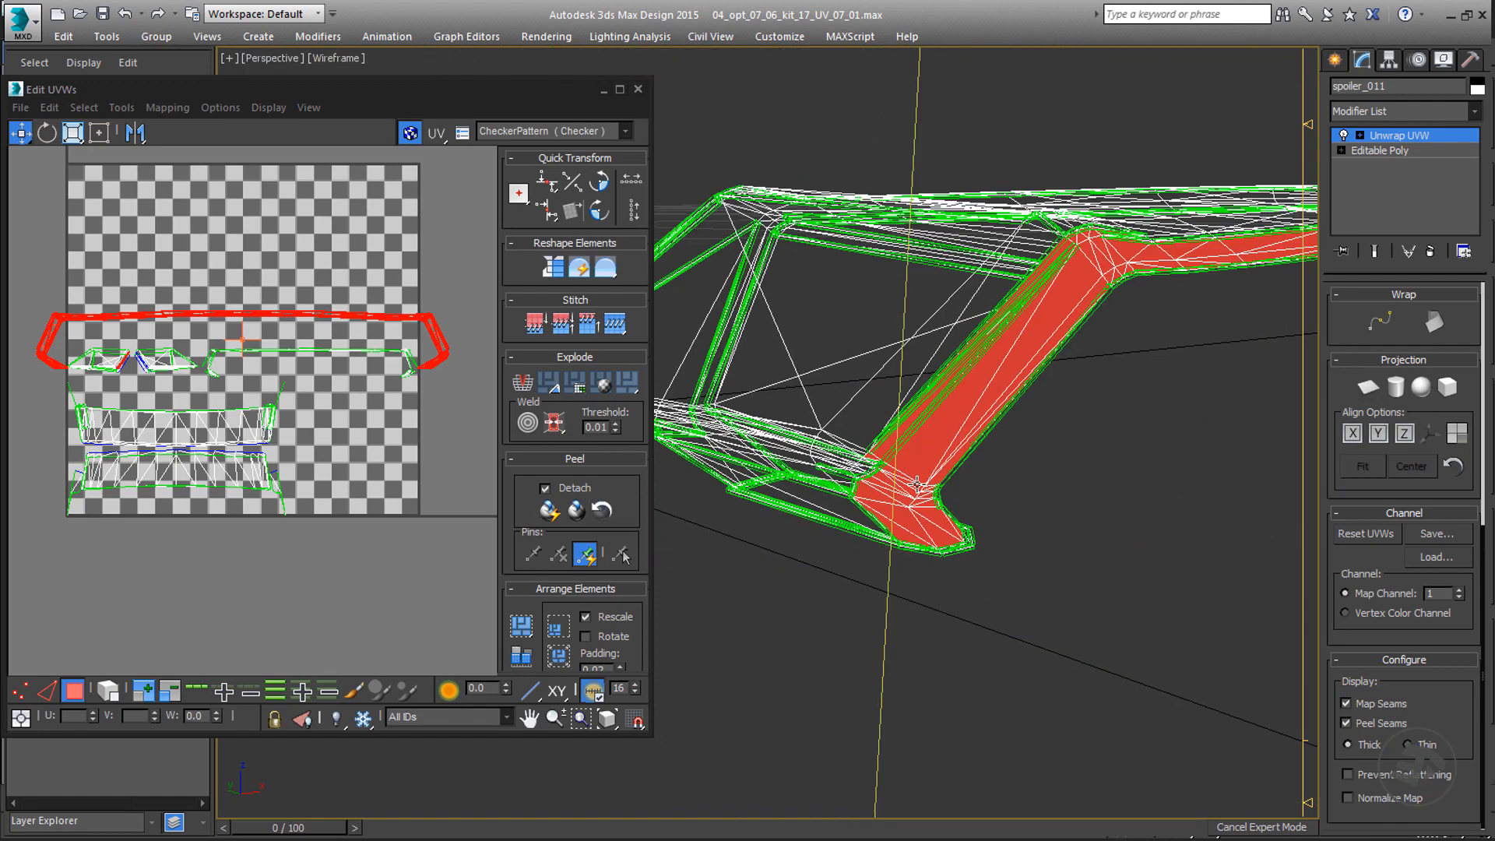
middle_click_drag(882, 472, 978, 511, "alt")
scroll(1116, 453, "up", 3)
scroll(1133, 399, "down", 1)
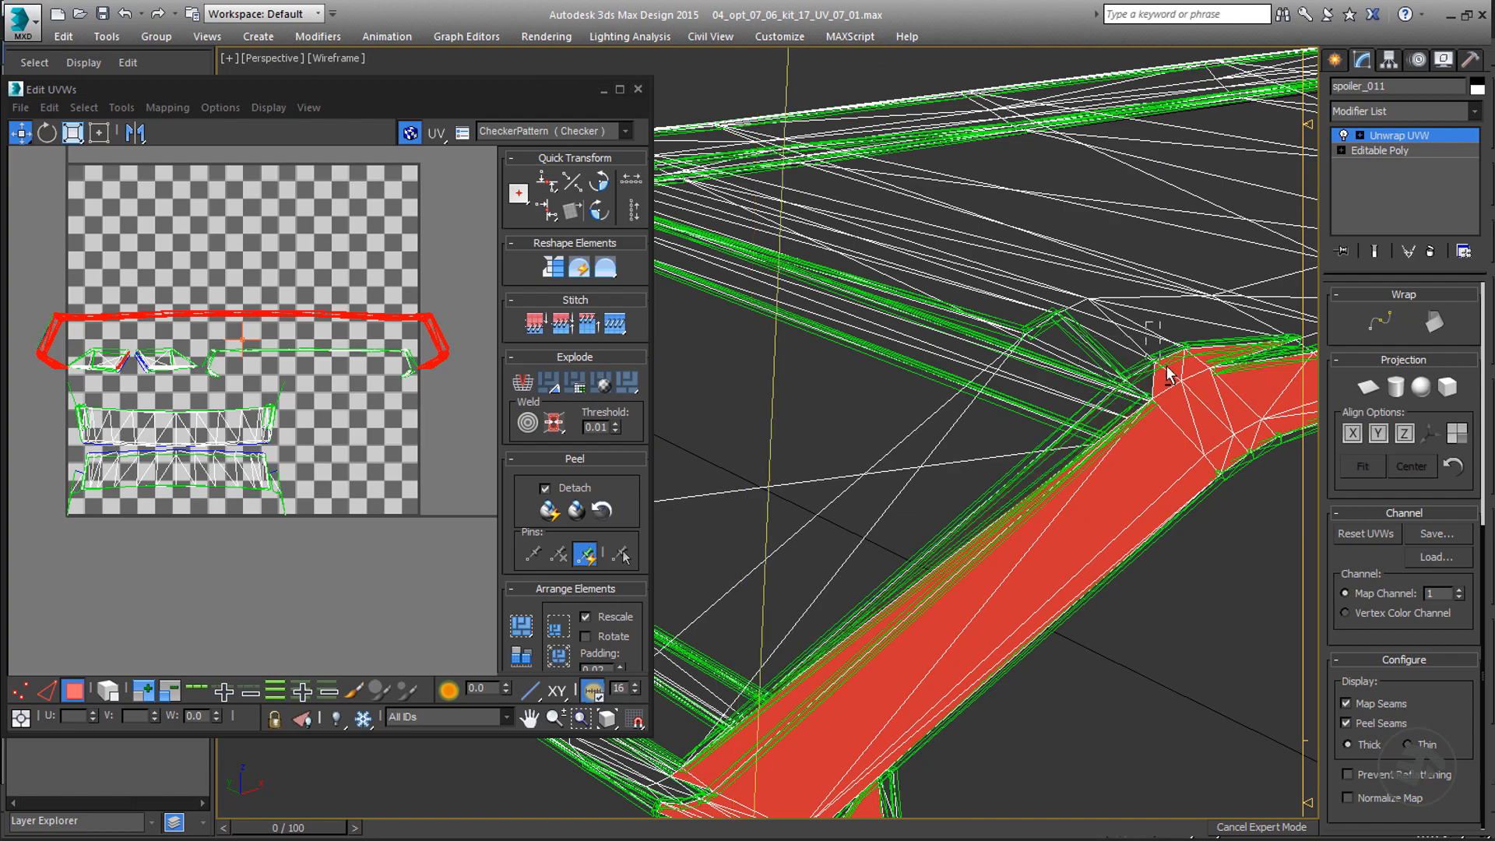
left_click(767, 727, "alt")
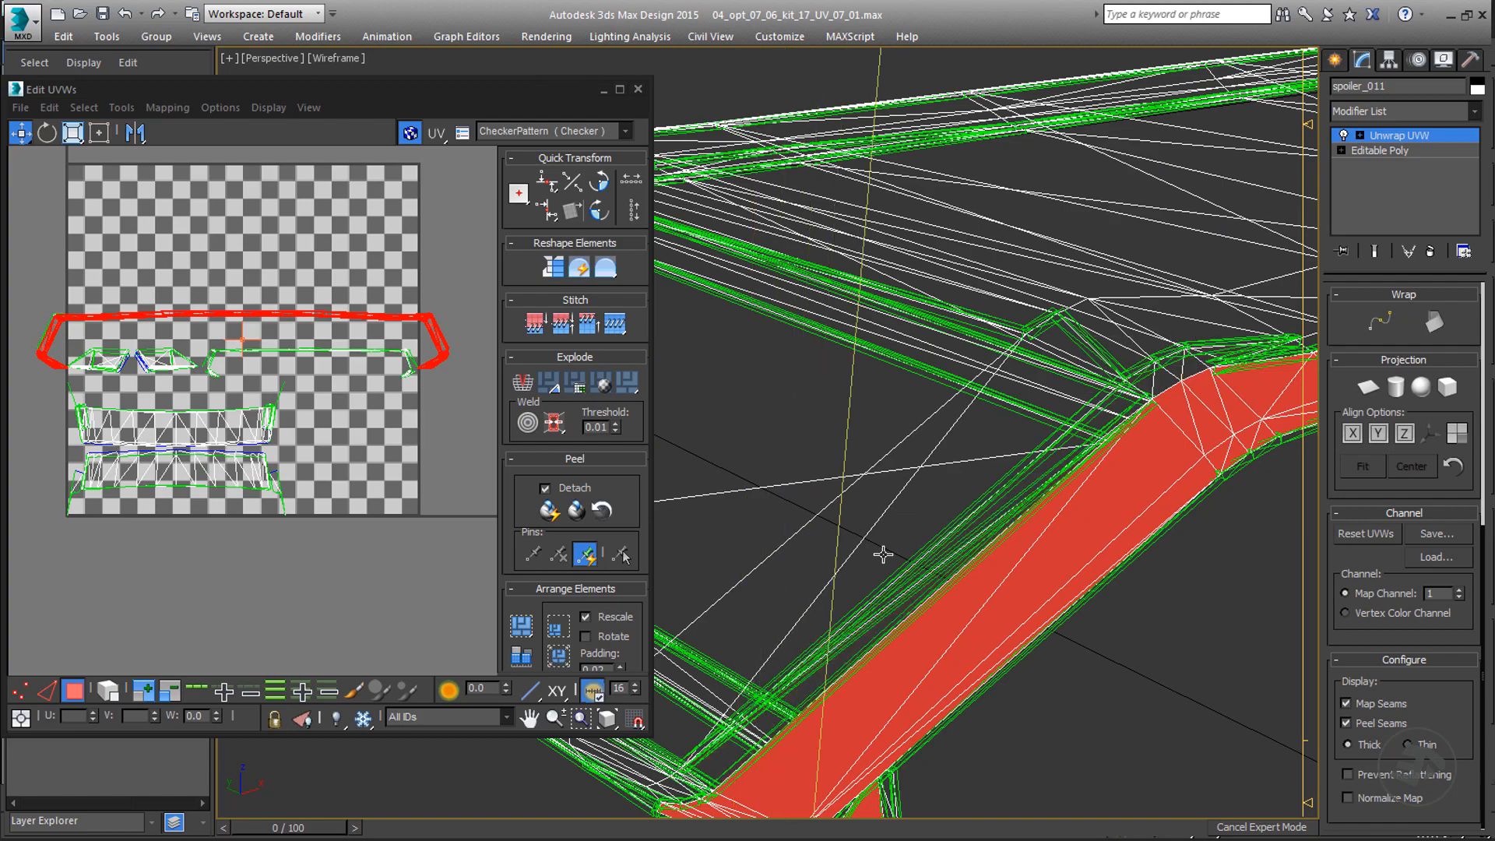
- Deselect the stray faces at the opposite leg's upper bend and reactivate planar mapping for the cleaned strip
scroll(884, 555, "down", 5)
scroll(865, 591, "up", 4)
scroll(1035, 498, "down", 5)
middle_click_drag(1137, 475, 1006, 577)
scroll(1059, 555, "up", 5)
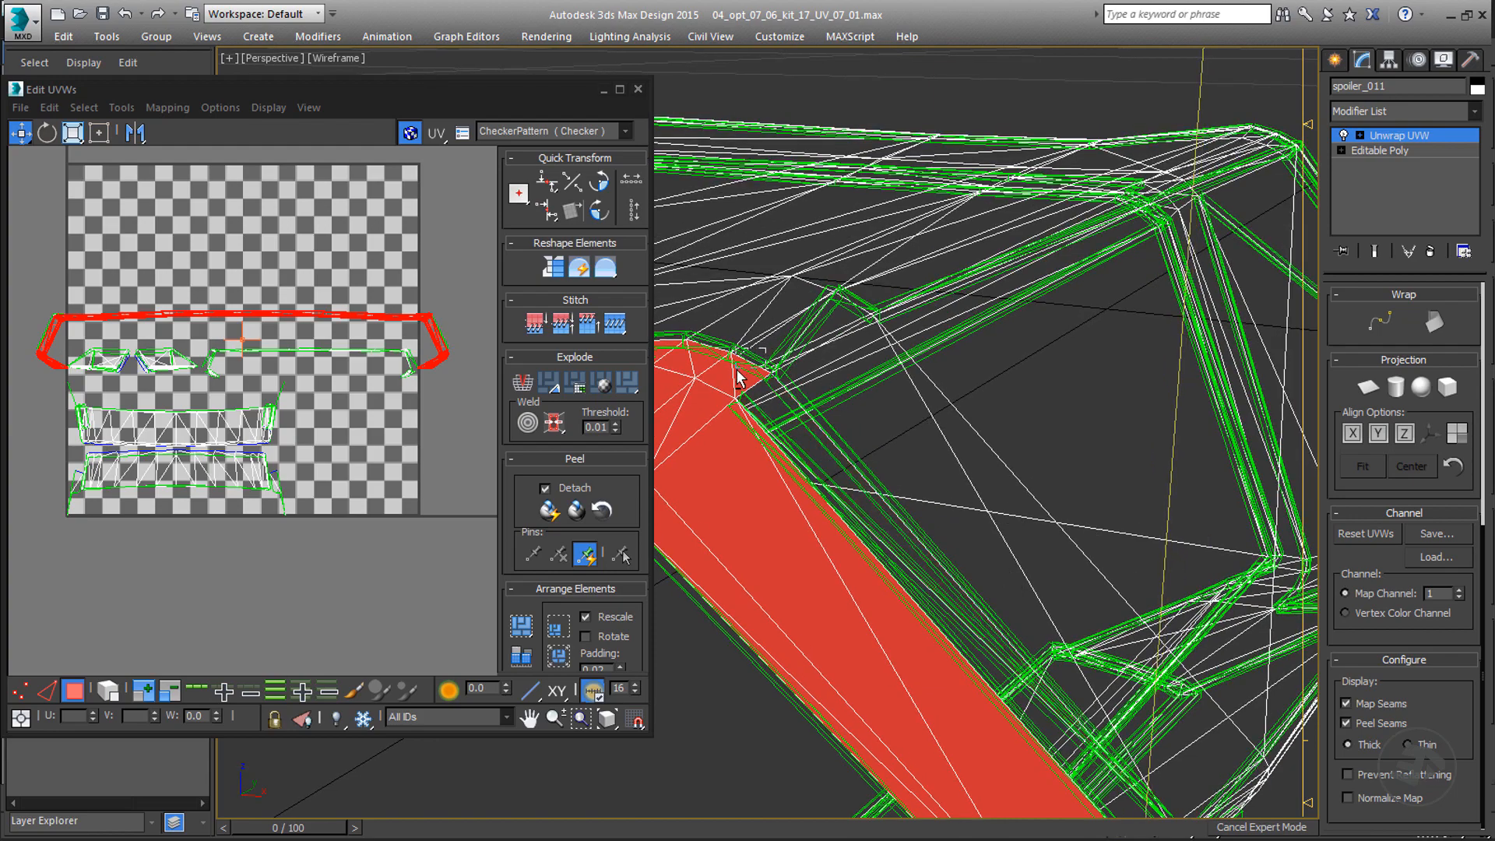
middle_click_drag(742, 378, 956, 341, "alt")
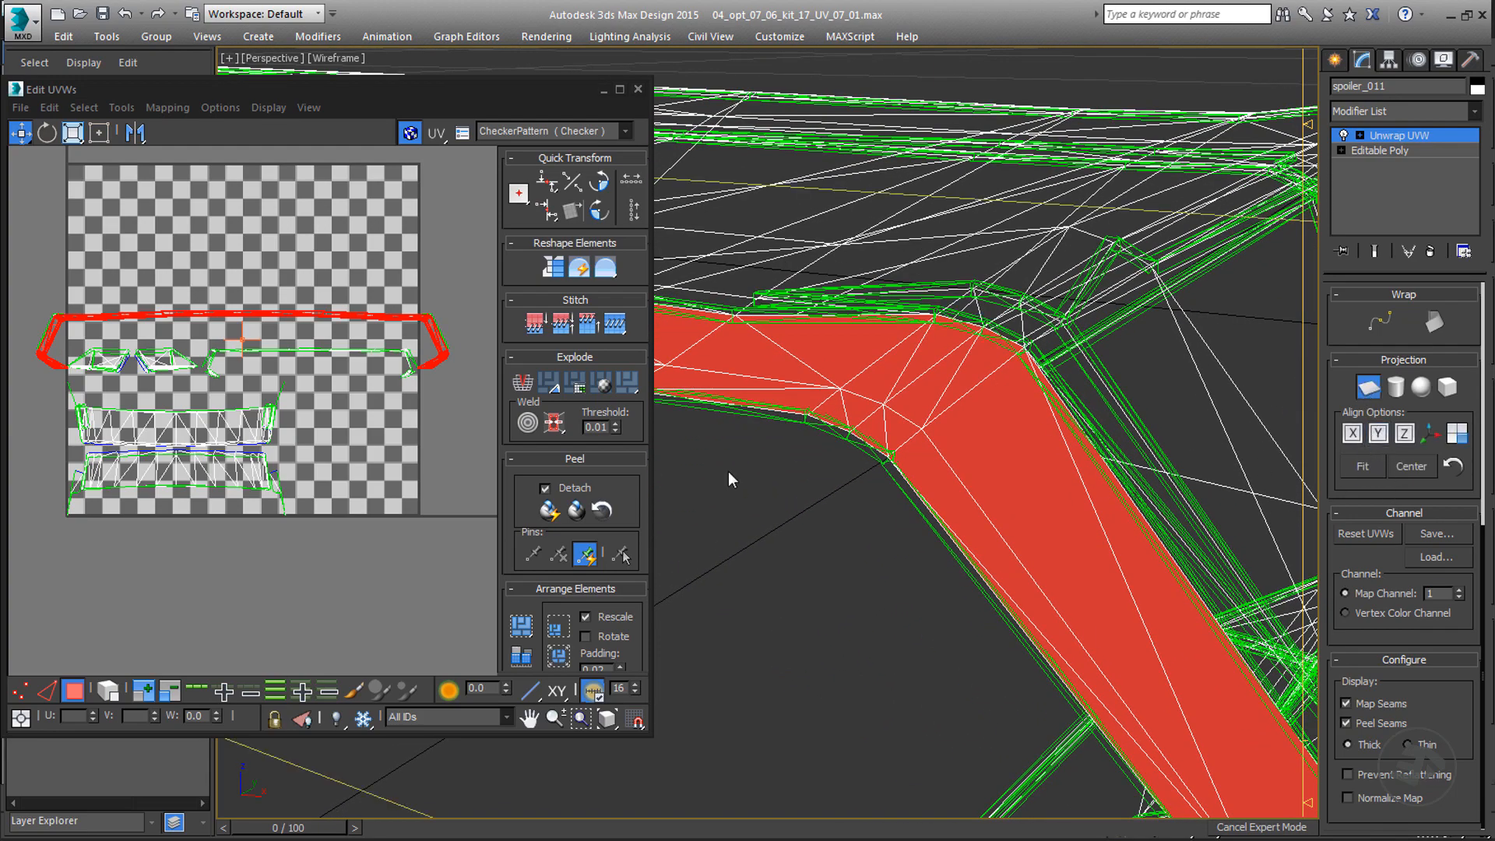
- Move the mapped edge strip above the UV tile and select the two narrow leg pieces left on either side
scroll(423, 393, "down", 5)
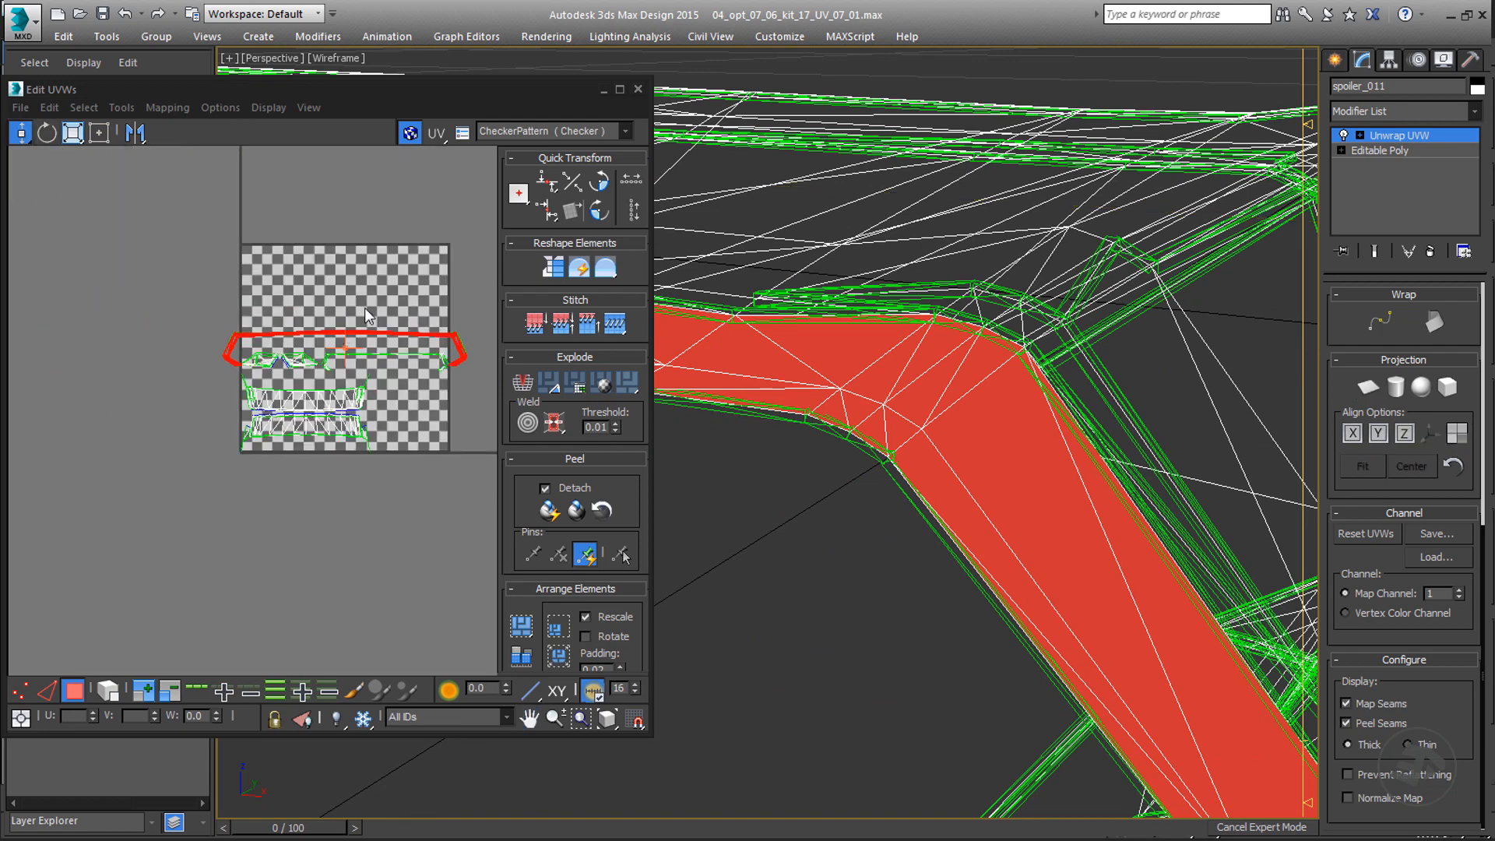
left_click_drag(253, 361, 254, 361)
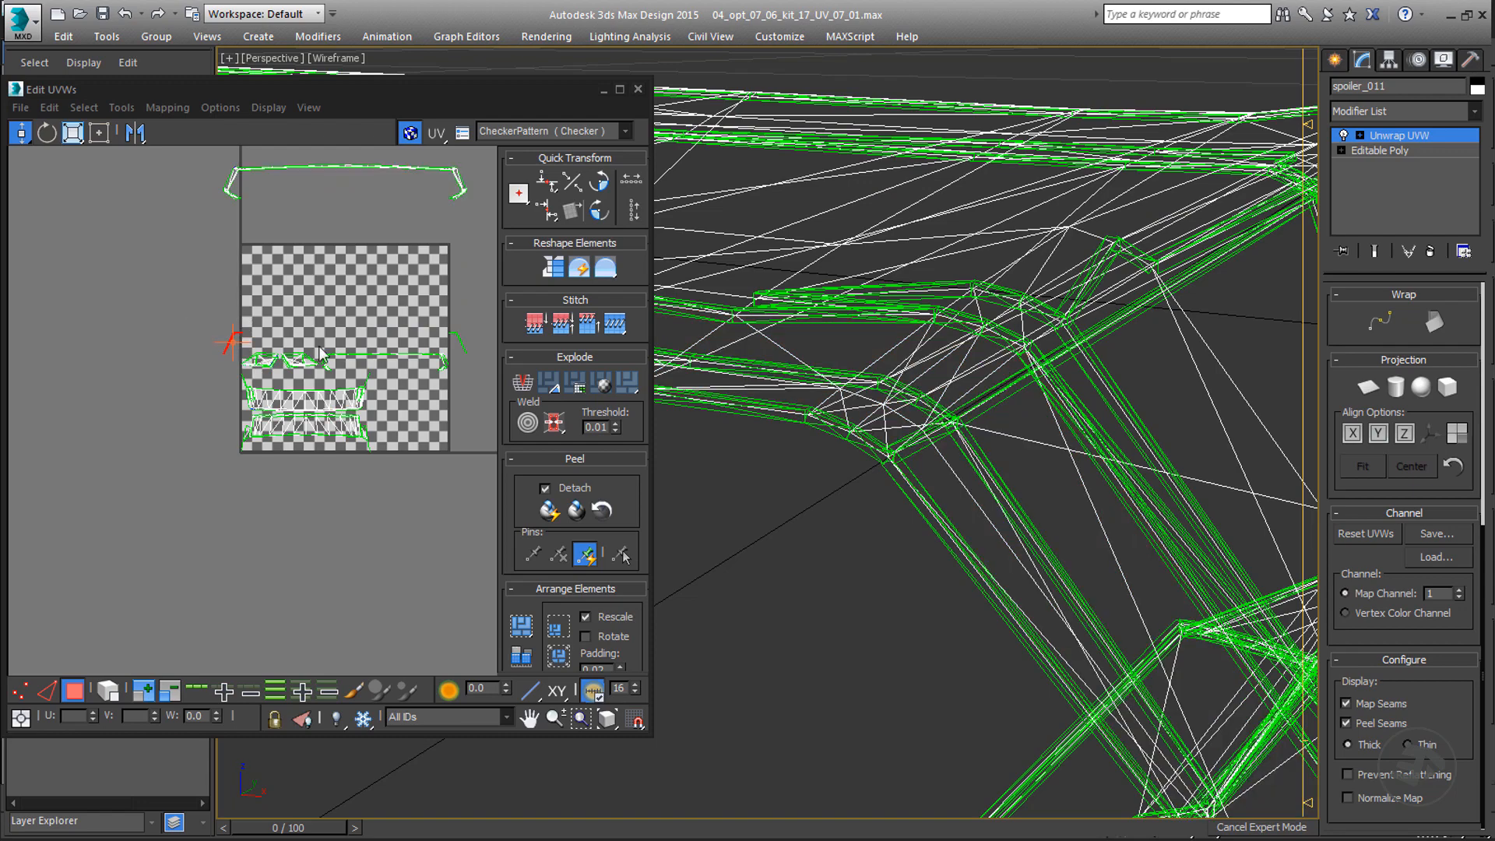
left_click_drag(481, 352, 481, 352, "ctrl")
- Add the face at the end leg's upper bend to the selected leg pieces
scroll(852, 394, "down", 5)
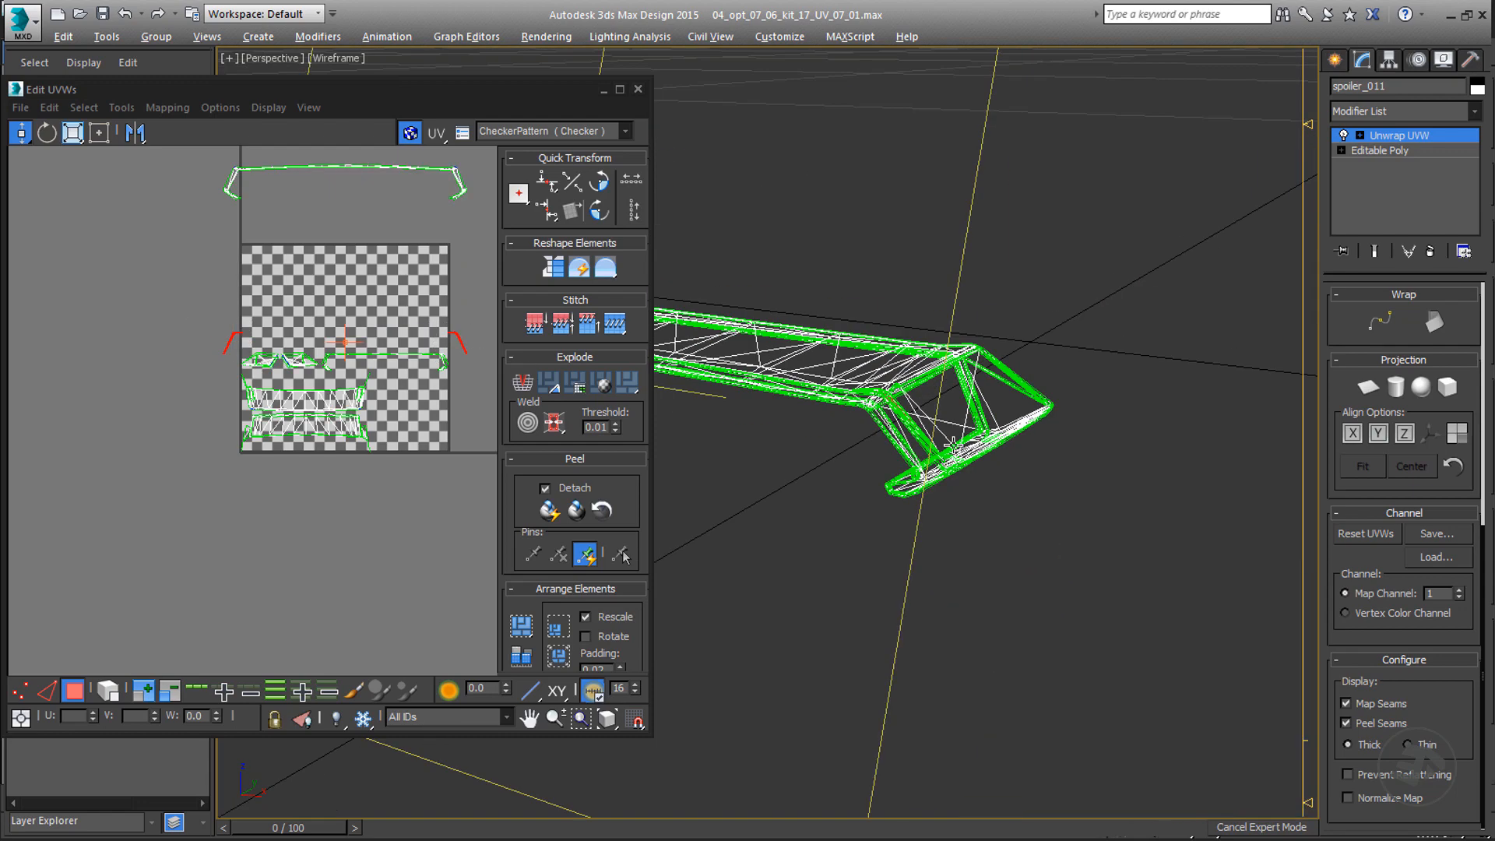
middle_click_drag(872, 436, 1002, 411, "alt")
scroll(994, 337, "up", 4)
scroll(994, 343, "down", 1)
key("F3")
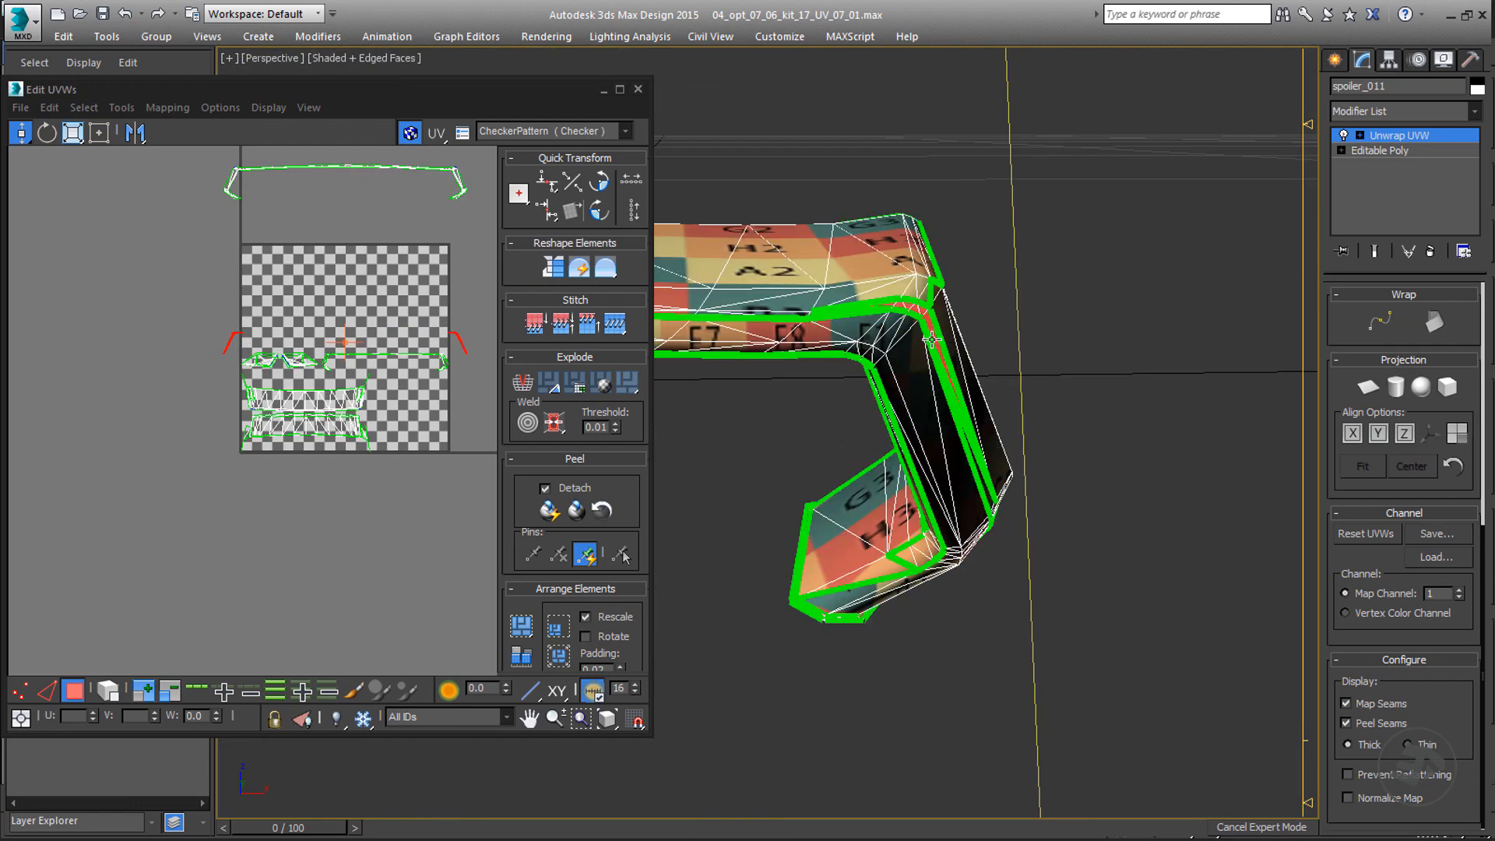
scroll(1102, 460, "up", 5)
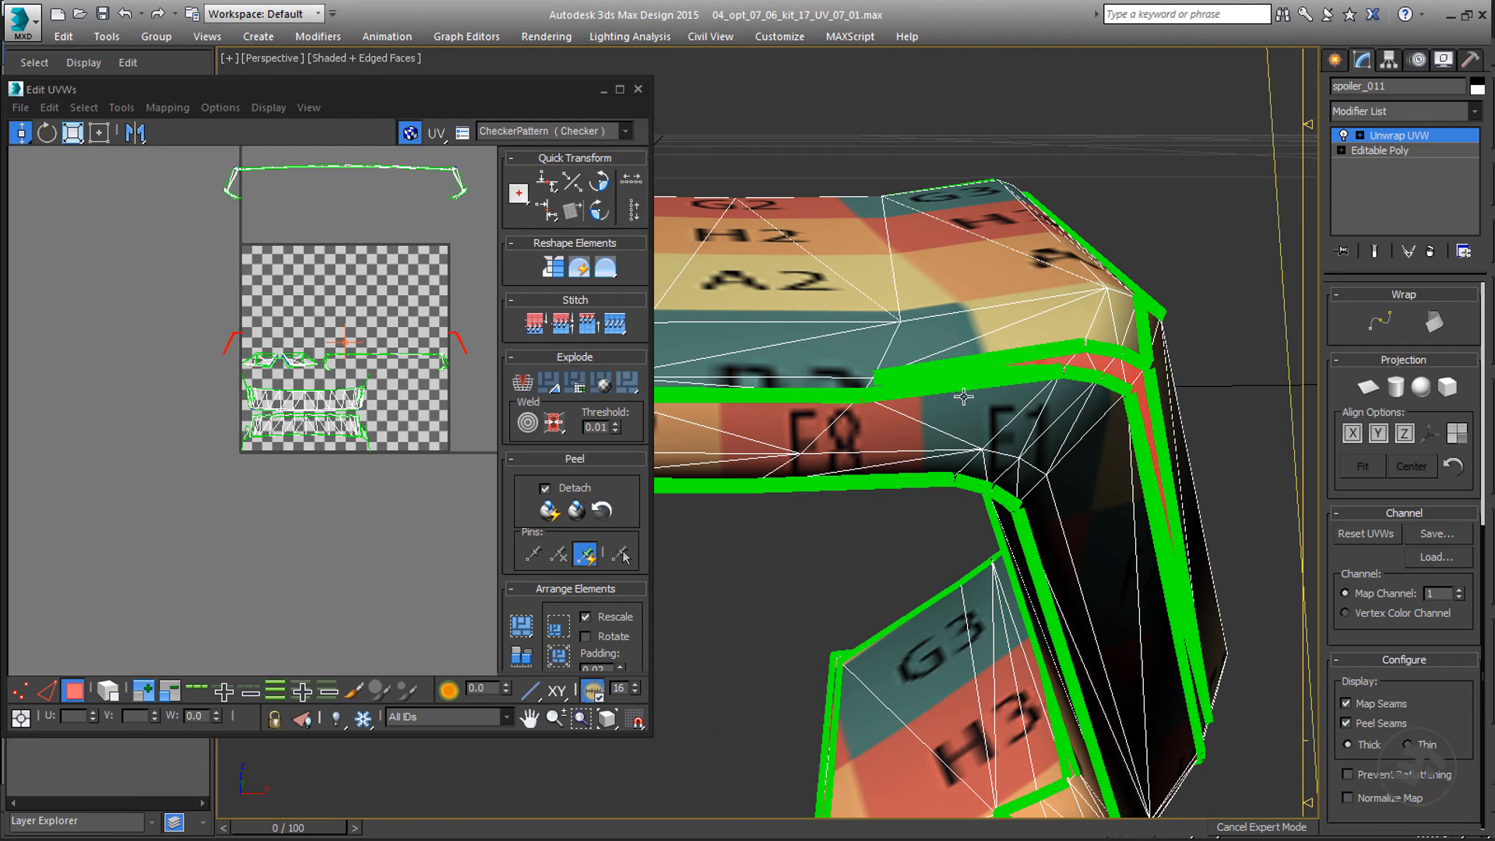
scroll(963, 397, "up", 3)
middle_click_drag(420, 468, 409, 469)
left_click(1059, 374, "ctrl")
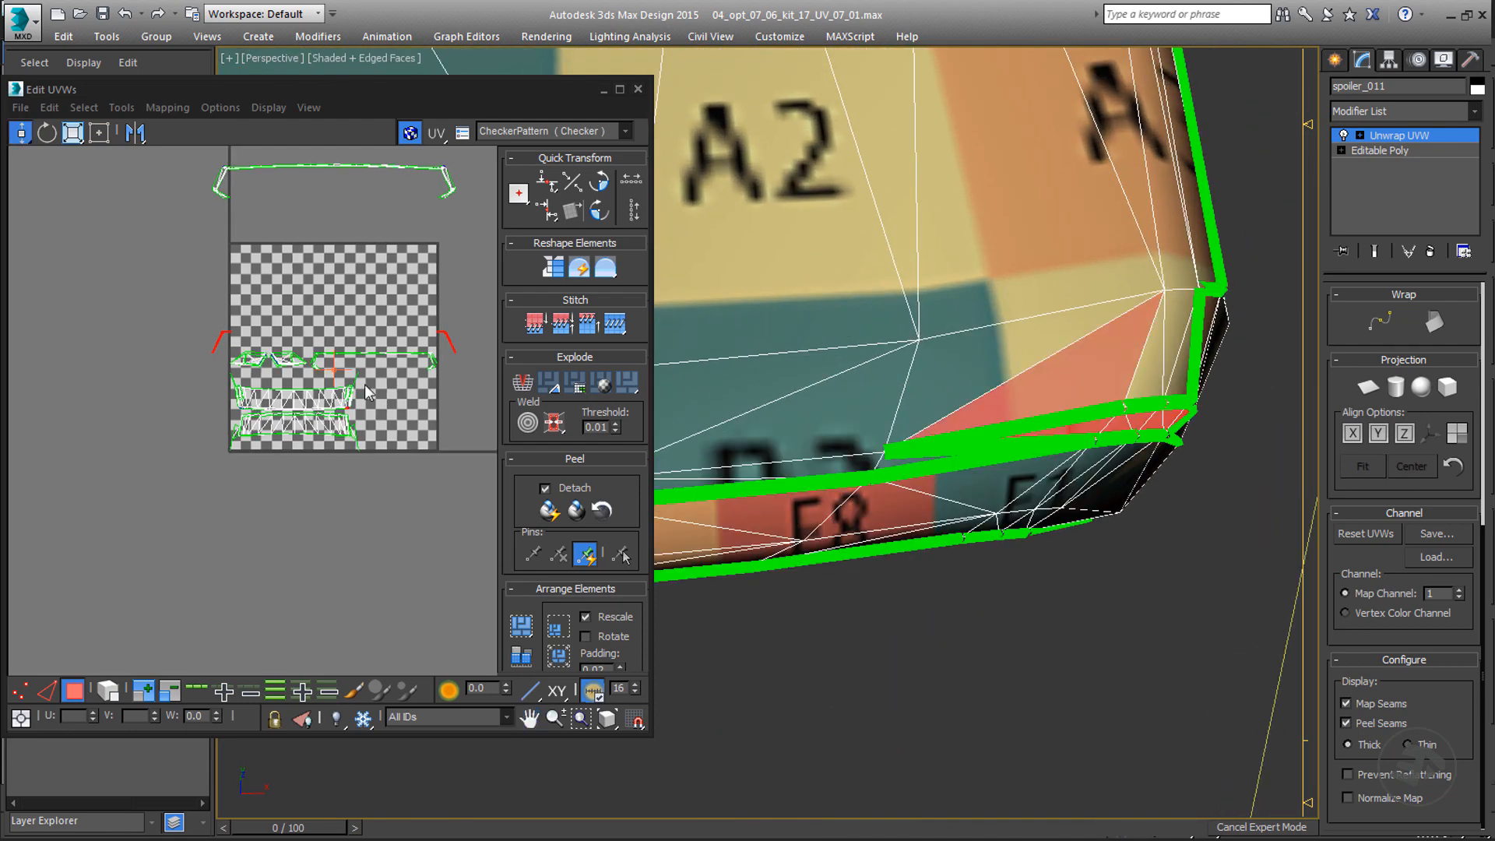
- Extend the selection to the spoiler's entire upper-surface shell, keeping the narrow leg pieces included
scroll(355, 407, "up", 8)
scroll(356, 419, "down", 3)
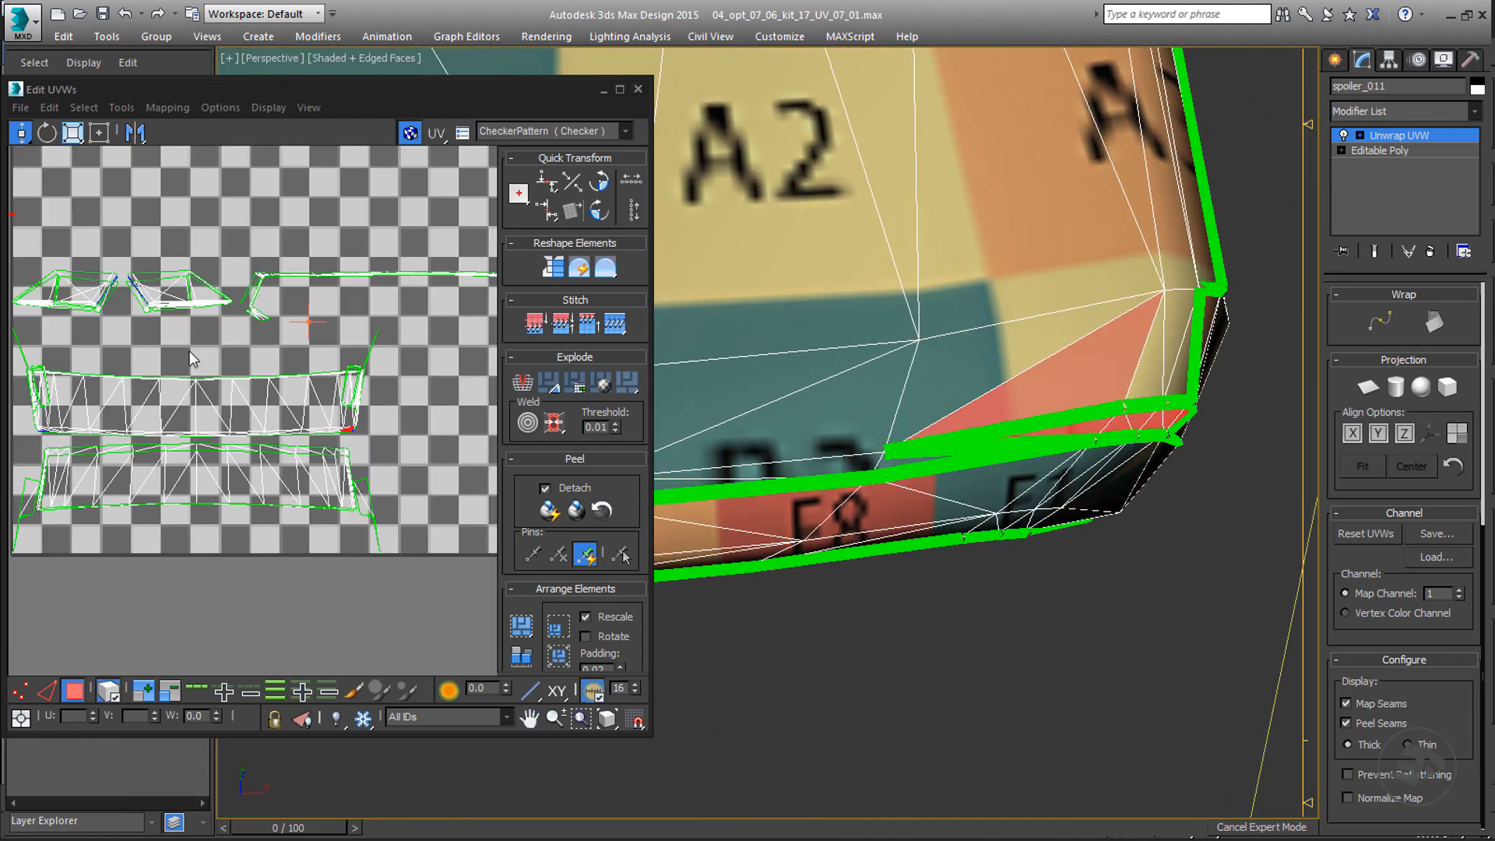
left_click(228, 413)
scroll(327, 378, "down", 4)
middle_click_drag(946, 421, 935, 351)
scroll(1020, 470, "down", 5)
scroll(1059, 484, "down", 2)
mouse_move(1059, 485)
middle_mouse_down("alt")
mouse_move(935, 576)
mouse_move(947, 567)
middle_mouse_up("alt")
key("F3")
middle_click_drag(1078, 530, 1129, 455, "alt")
mouse_move(1218, 528)
middle_mouse_down()
mouse_move(1005, 453)
mouse_move(975, 536)
mouse_move(1011, 525)
middle_mouse_up()
scroll(968, 421, "up", 5)
scroll(968, 421, "down", 5)
scroll(976, 536, "up", 4)
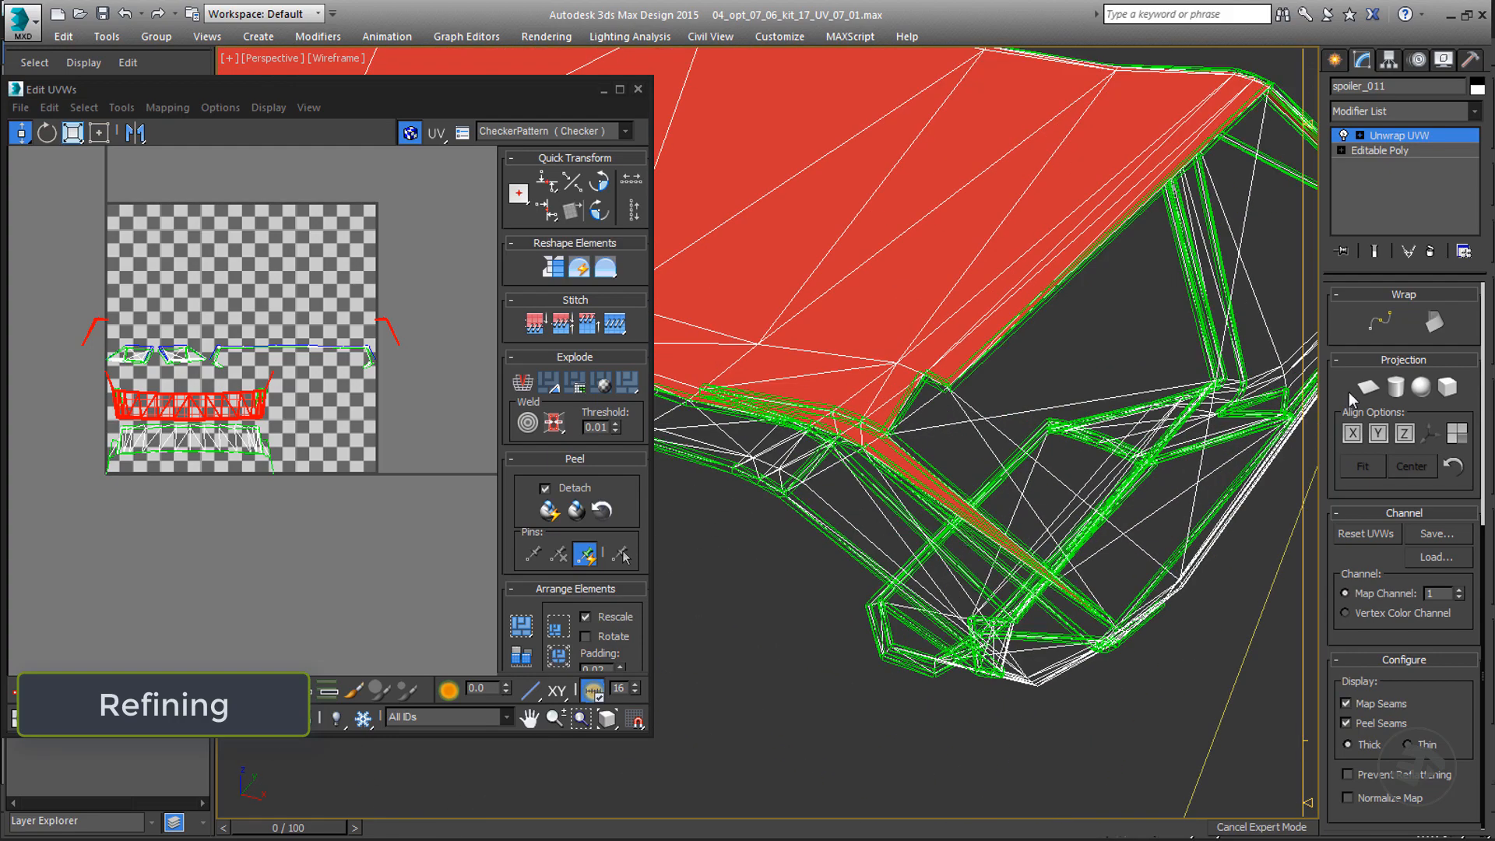
- Deselect the stray narrow faces along the end legs and check the upper-surface selection on the model
left_click_drag(1367, 343, 1368, 768)
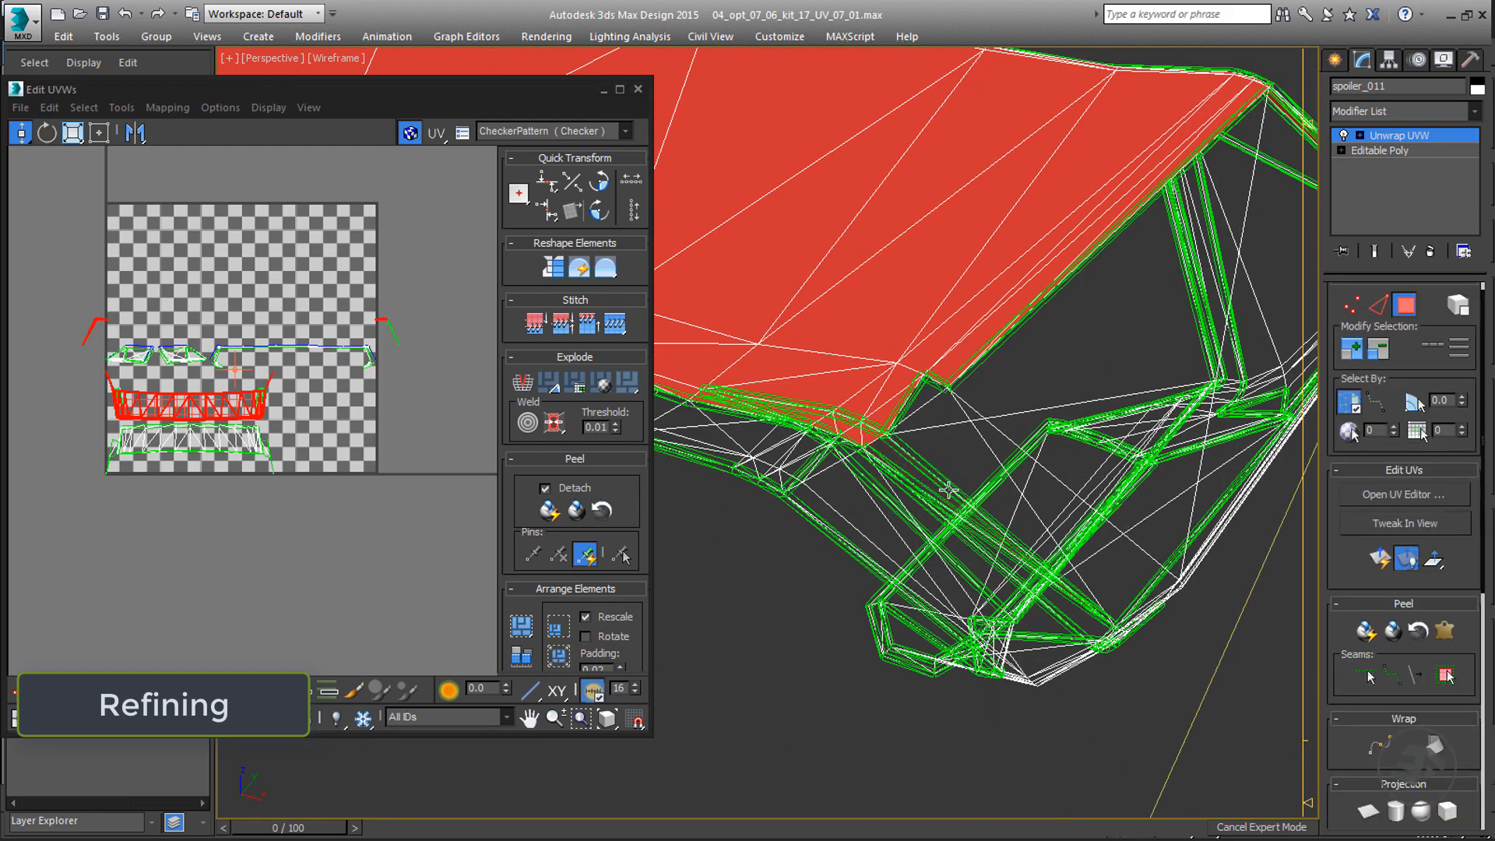
scroll(949, 490, "down", 3)
middle_click_drag(949, 490, 1036, 389, "alt")
scroll(724, 451, "down", 3)
scroll(1043, 394, "up", 5)
scroll(997, 367, "down", 2)
scroll(998, 368, "up", 4)
scroll(975, 306, "down", 4)
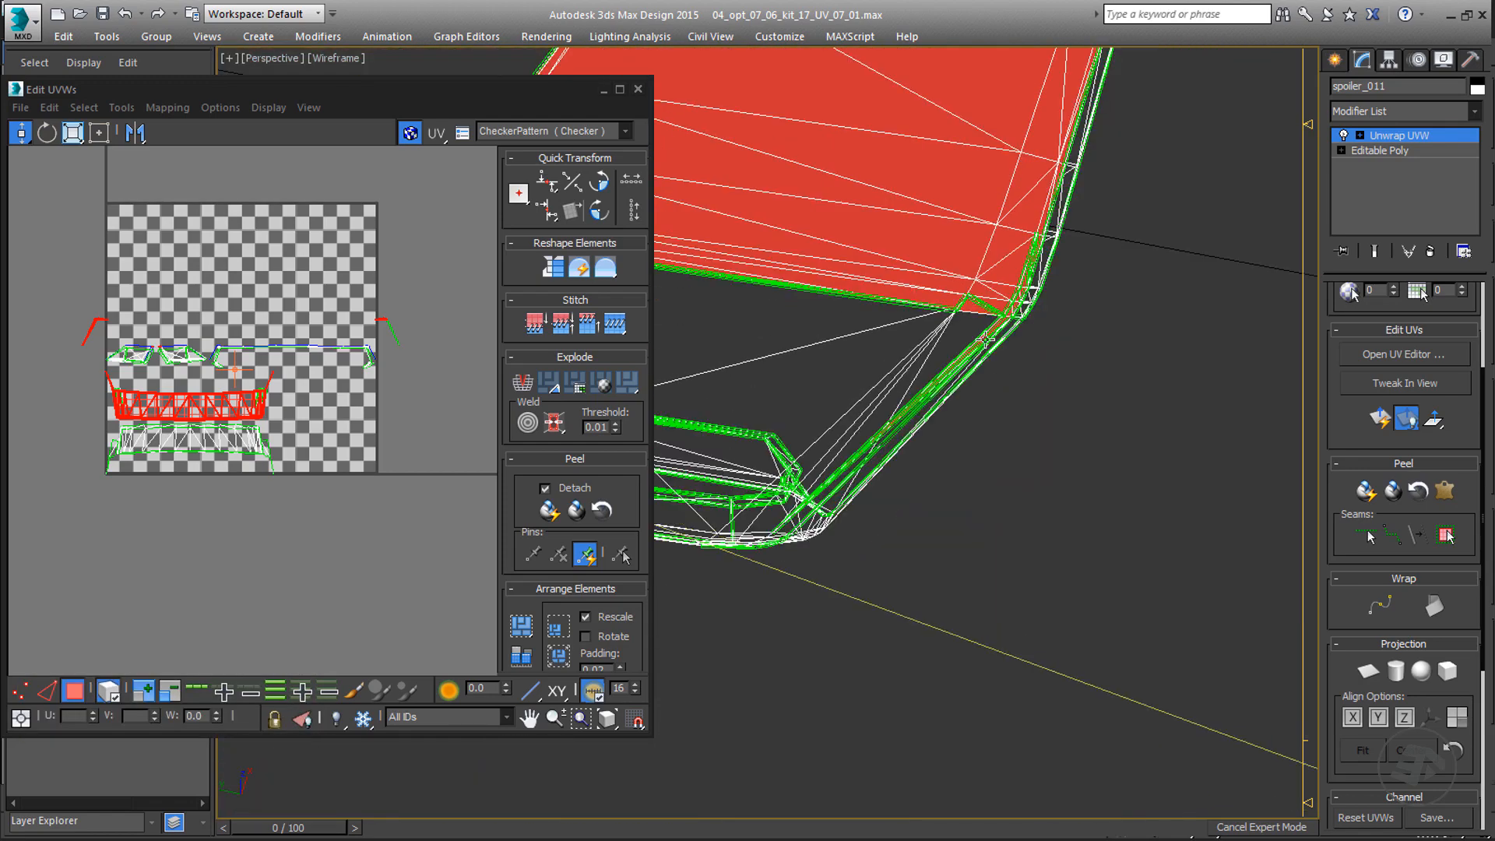
key("F3")
mouse_move(853, 394)
middle_mouse_down("alt")
mouse_move(995, 487)
mouse_move(1126, 537)
mouse_move(1212, 511)
mouse_move(914, 406)
mouse_move(938, 459)
middle_mouse_up("alt")
scroll(997, 489, "down", 5)
- Planar-map the selected upper surface aligned to the Z axis and move it to the upper part of the UV tile
left_click(1368, 671)
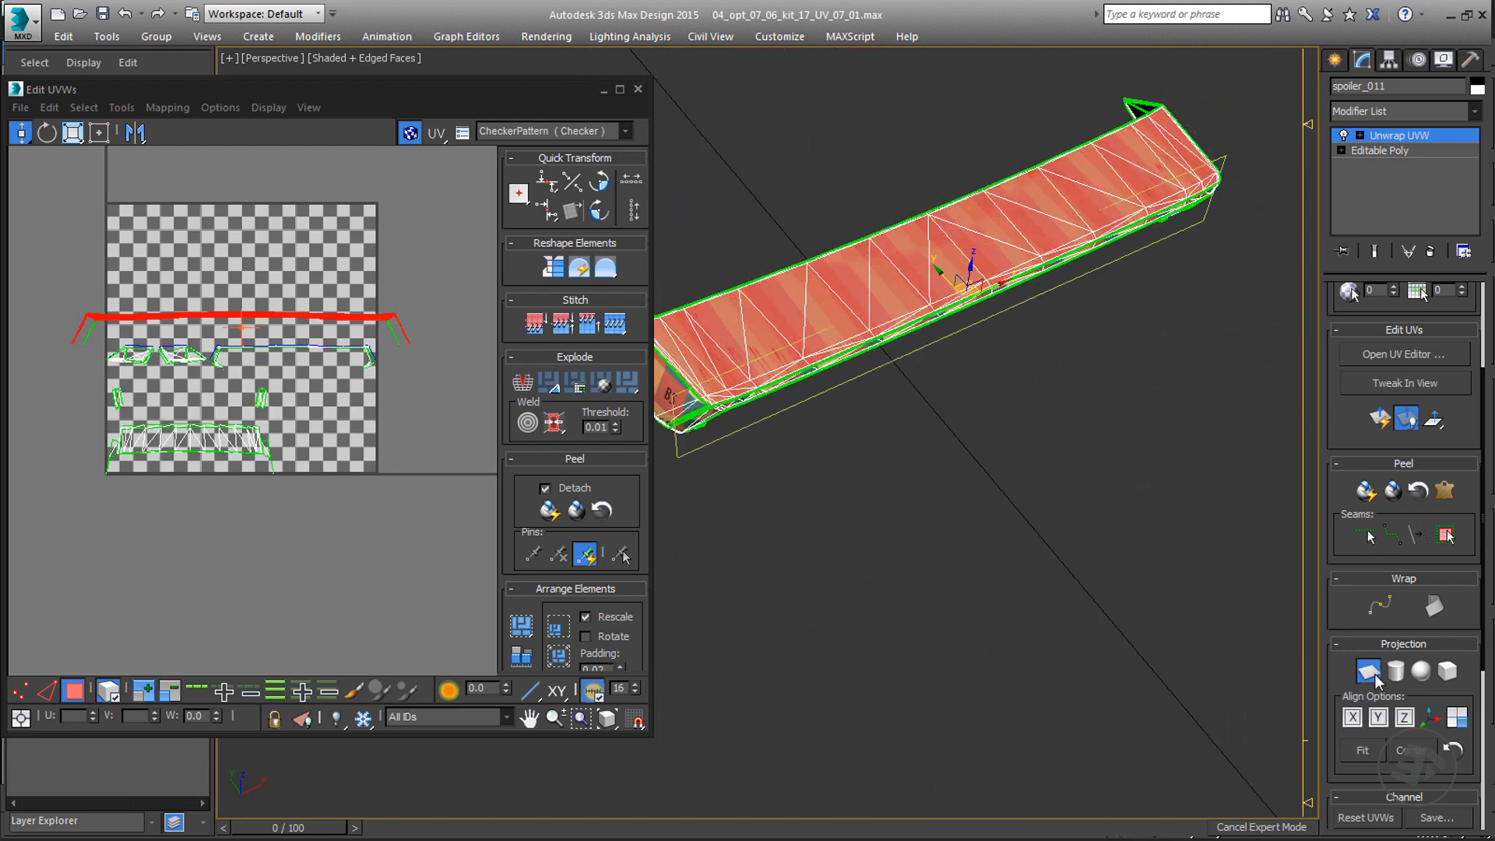
left_click(1404, 717)
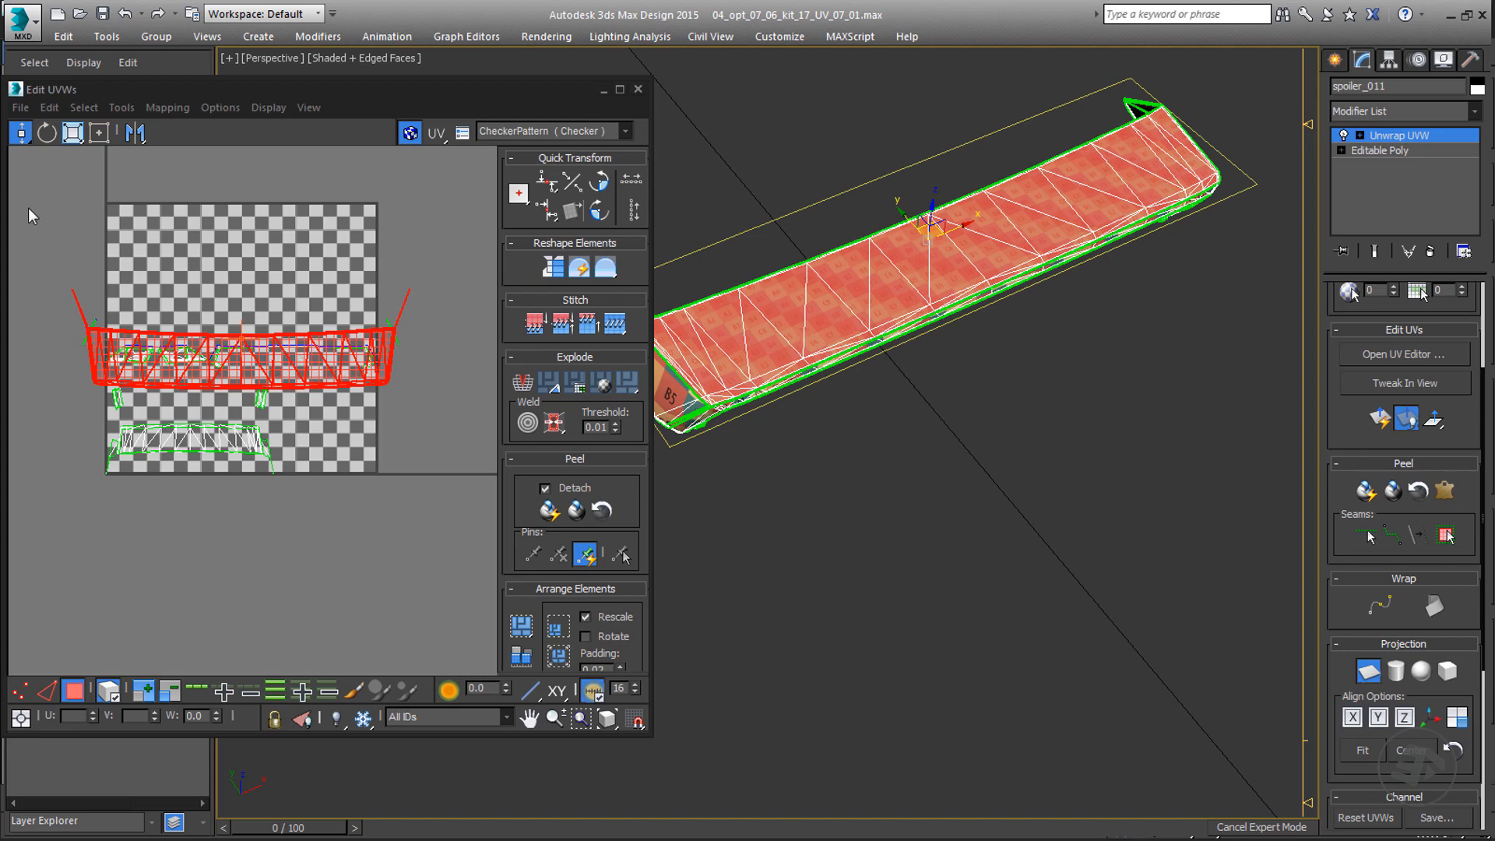
left_click(1372, 668)
left_click_drag(232, 351, 272, 250)
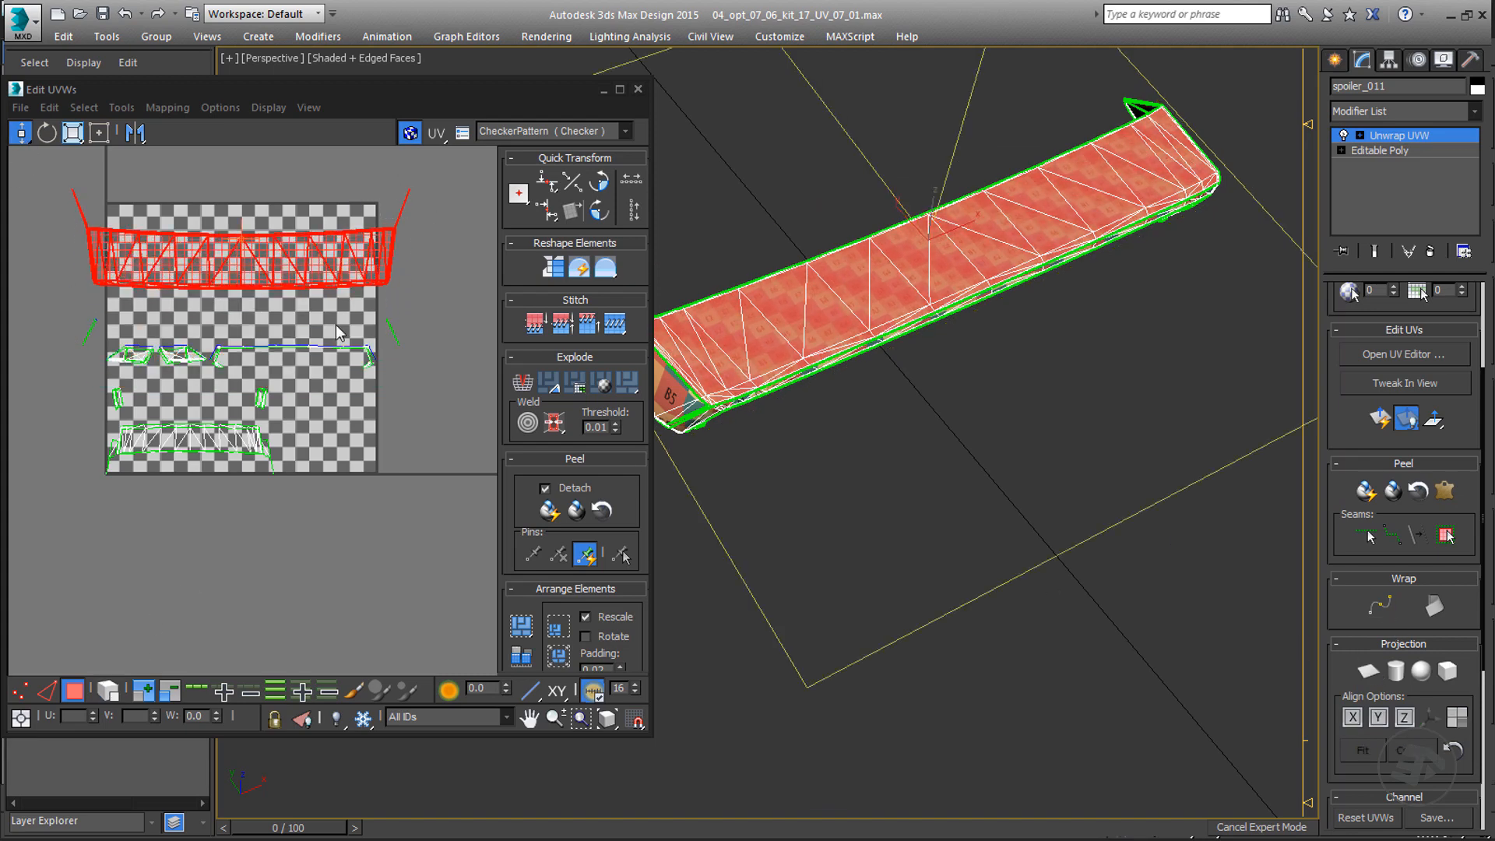
- Select the narrow strips at both ends of the mapped upper surface and examine where they lie on the model
left_click_drag(430, 230, 431, 231)
middle_click_drag(1034, 285, 701, 385, "alt")
scroll(1127, 224, "up", 5)
middle_click_drag(1127, 223, 1017, 298)
scroll(1016, 298, "up", 2)
scroll(67, 198, "up", 4)
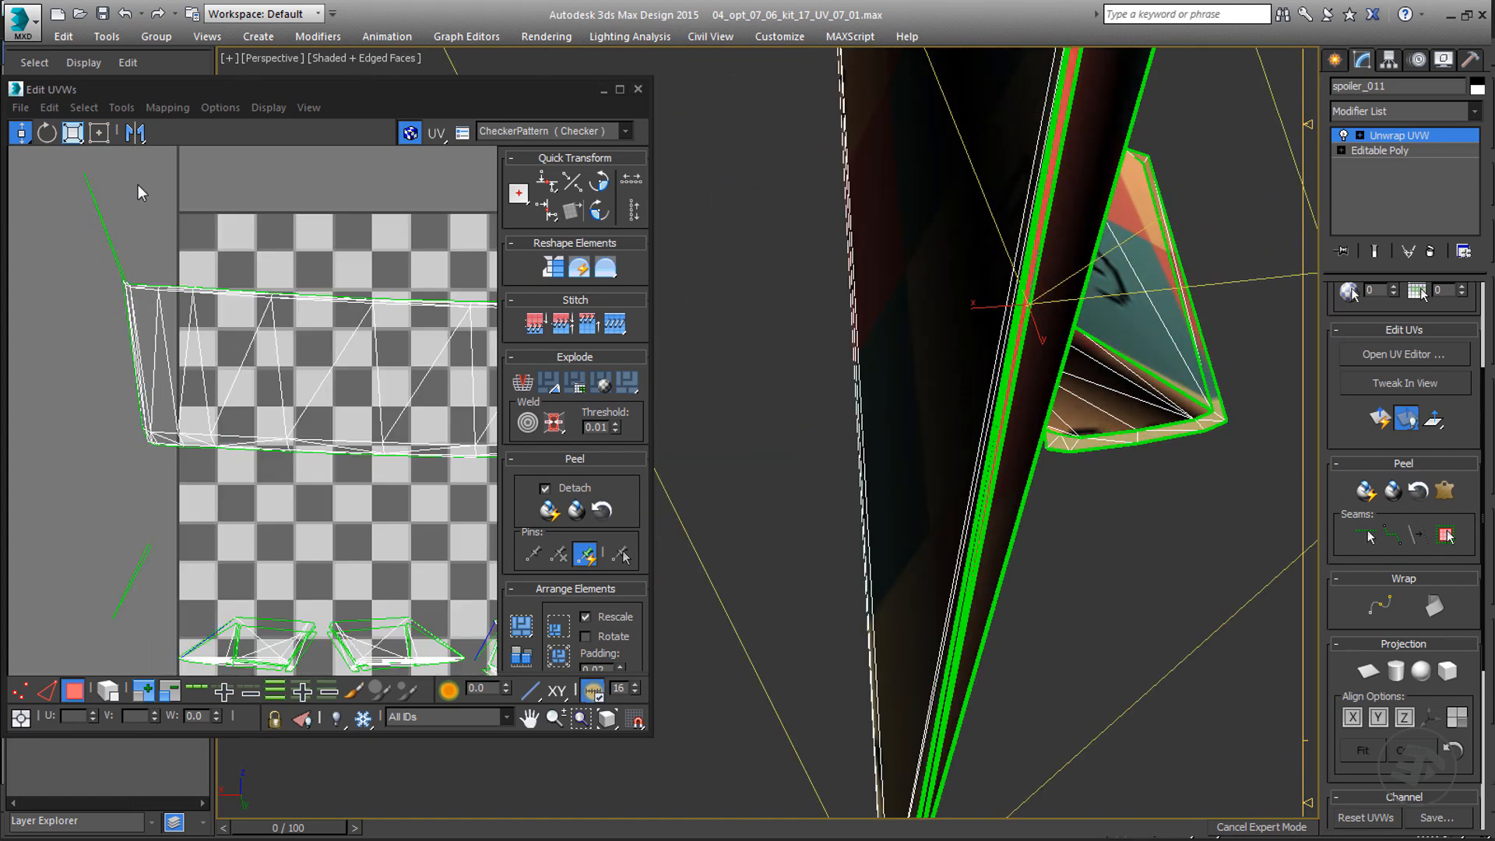
left_click(120, 264)
scroll(125, 274, "down", 5)
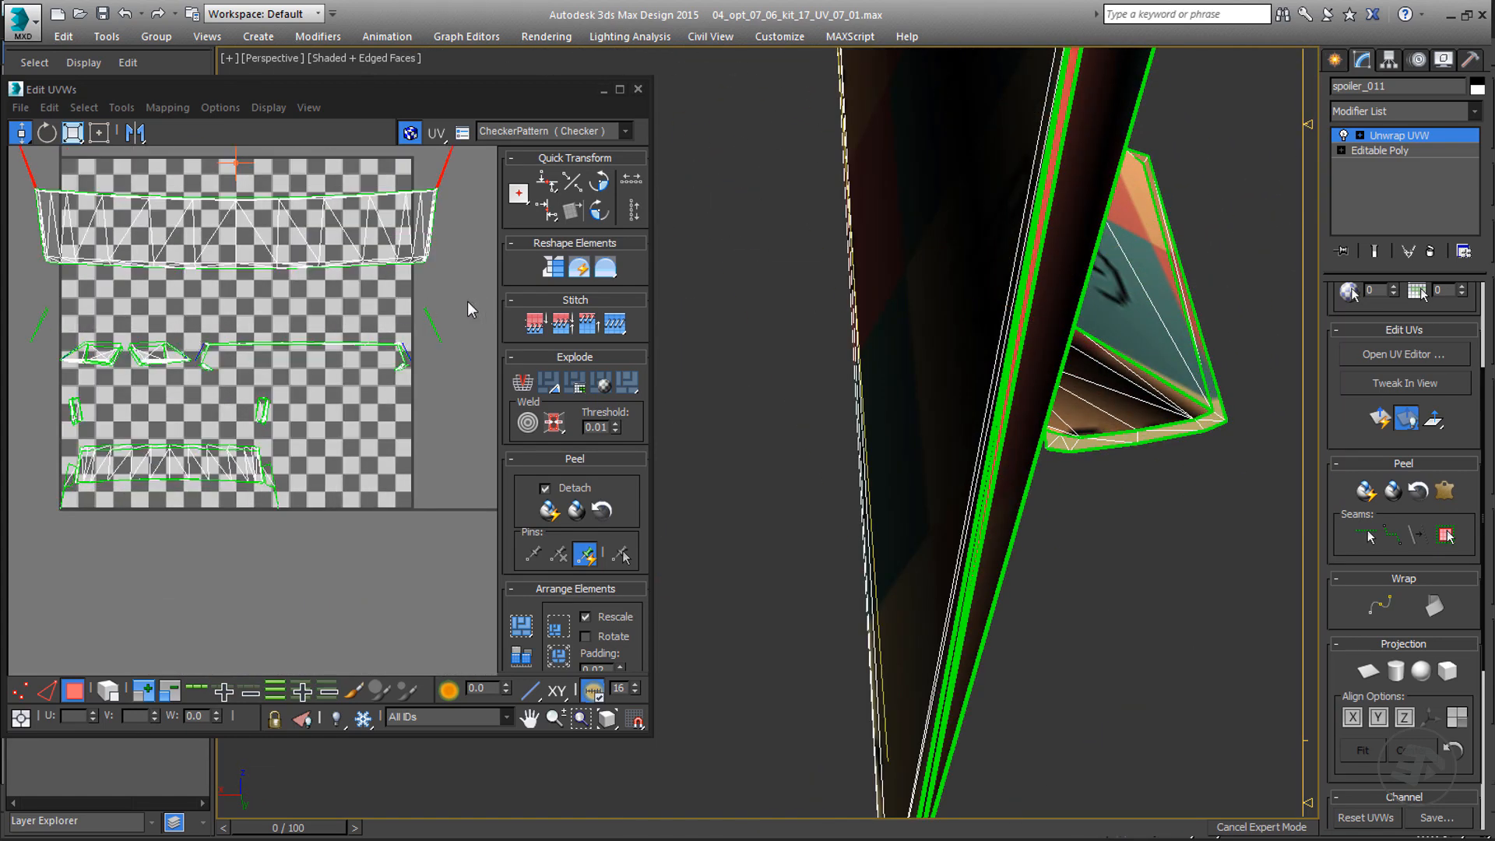
scroll(924, 484, "down", 6)
- Select the narrow strips along the end leg together with the adjoining side panel's whole shell
key("F3")
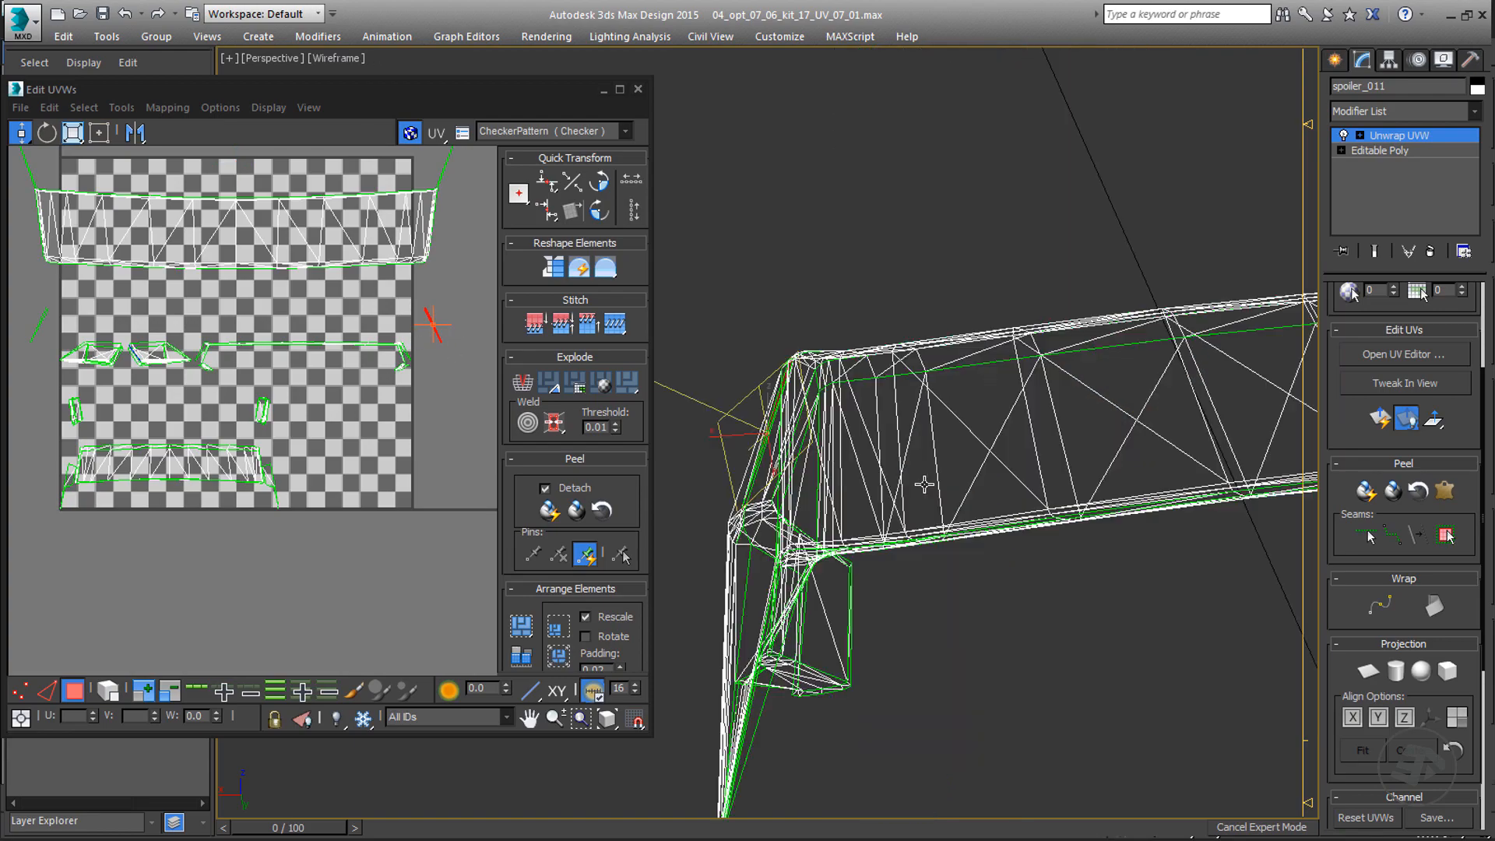
middle_click_drag(924, 484, 1047, 474, "alt")
scroll(811, 414, "up", 8)
key("F3")
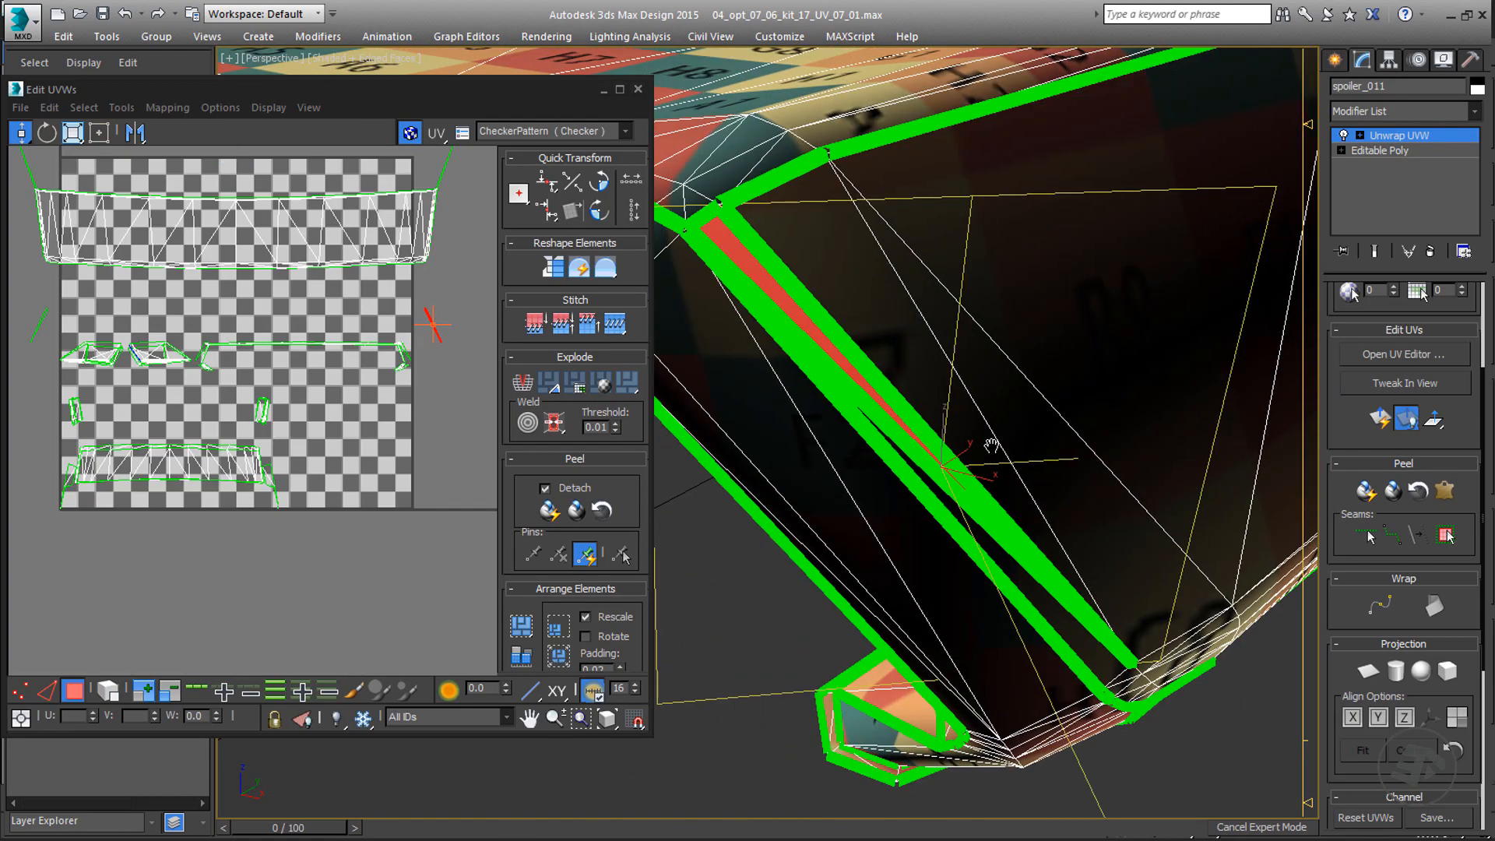
left_click(979, 551, "ctrl")
left_click(959, 434, "ctrl")
left_click(1008, 418, "ctrl")
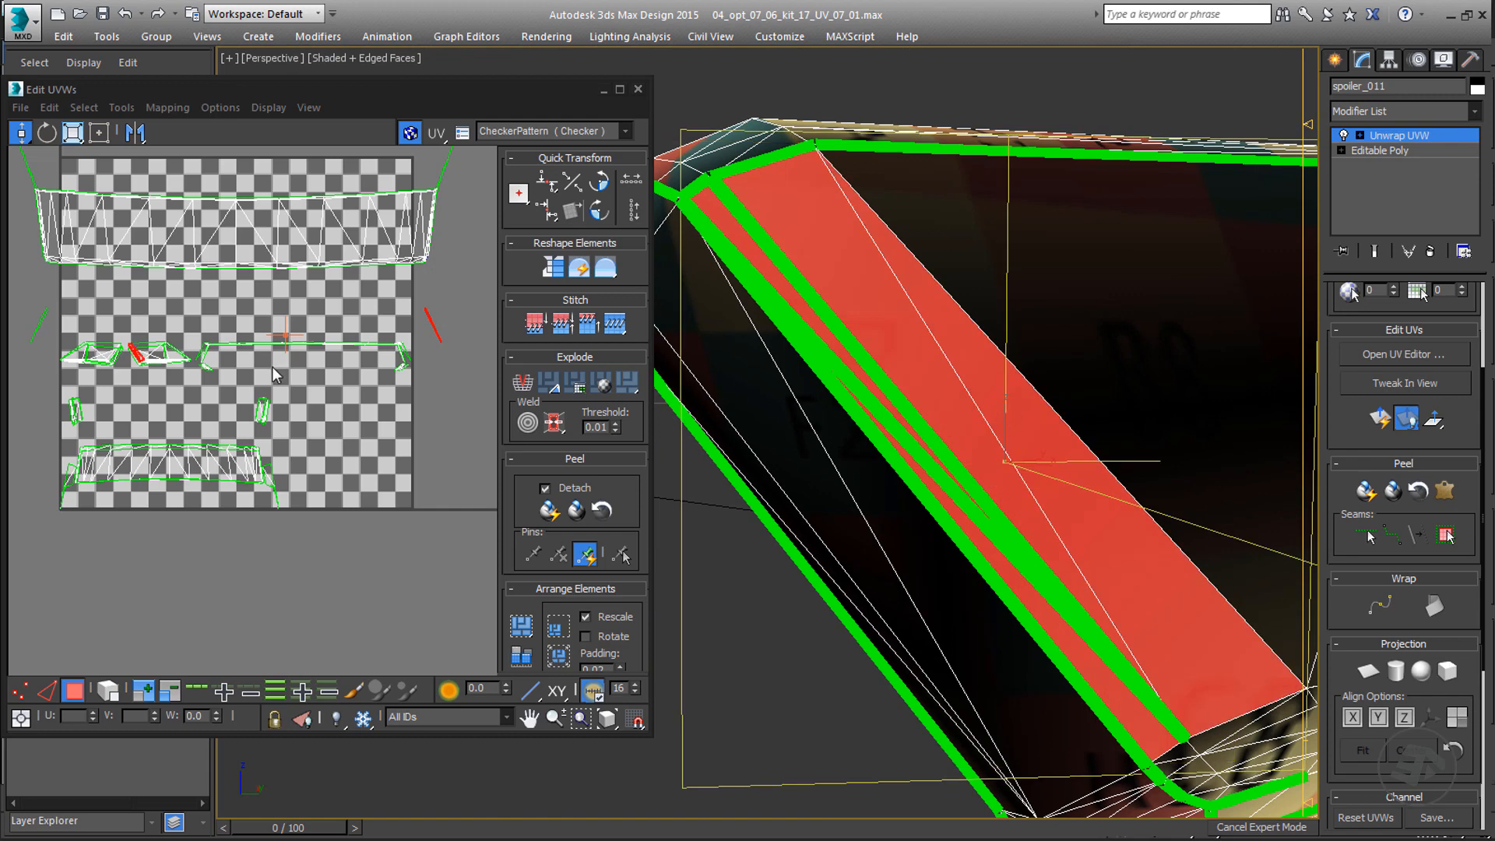
scroll(136, 361, "up", 4)
left_click(119, 327)
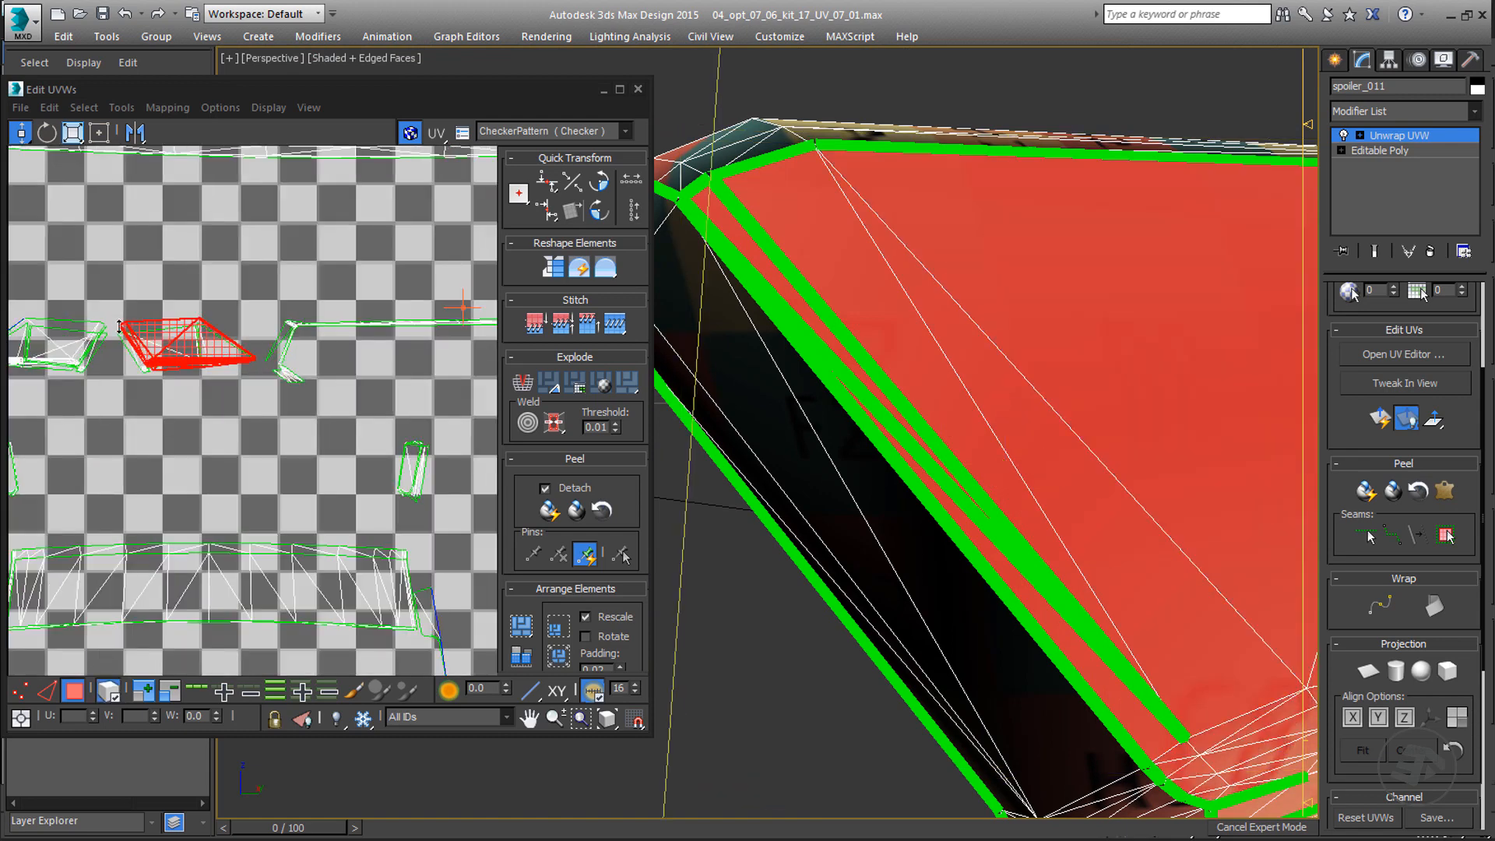
- Add the opposite side panel's shell and a face of the small fin beneath the panel to the selection
scroll(964, 384, "down", 8)
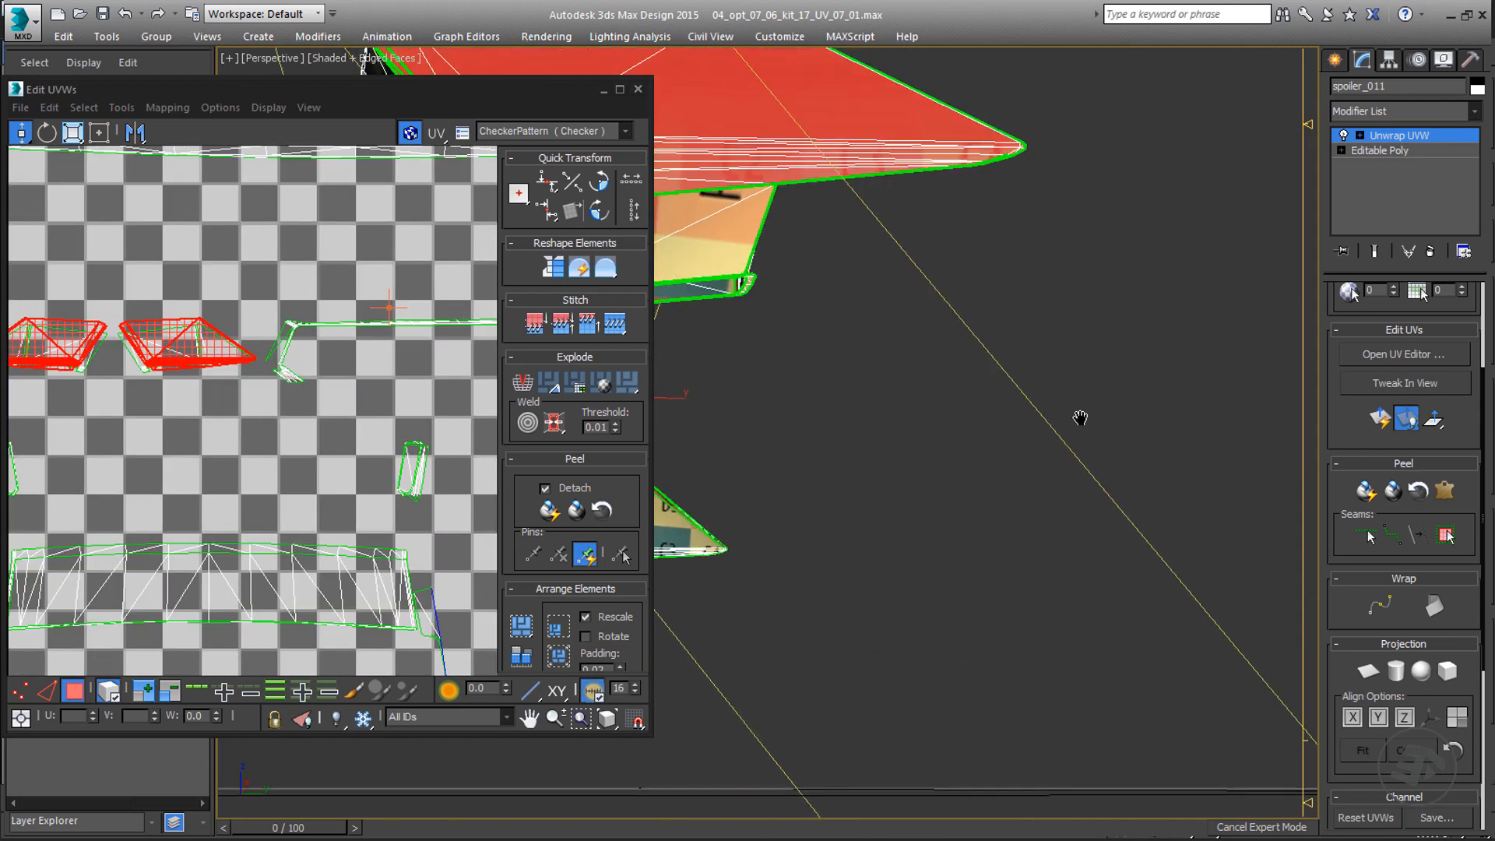
scroll(827, 388, "down", 1)
middle_click_drag(827, 388, 964, 426)
scroll(965, 425, "down", 2)
scroll(825, 346, "up", 3)
left_click(815, 330, "ctrl")
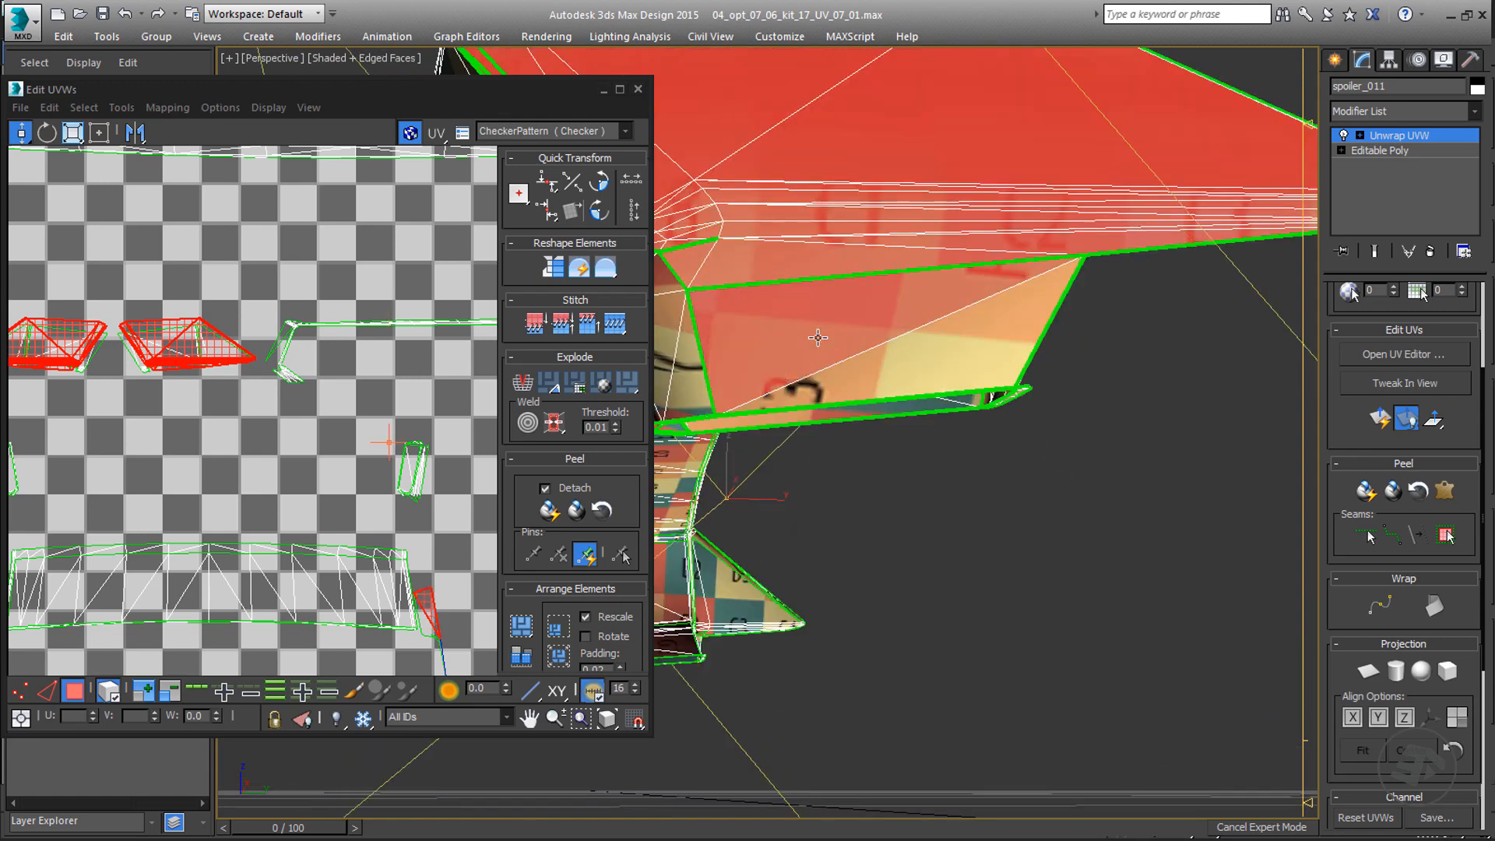
- Add the faces of the small fin at the spoiler's other end to the selection
middle_click_drag(814, 374, 1023, 412)
scroll(1009, 446, "down", 2)
middle_click_drag(1032, 509, 1024, 507, "alt")
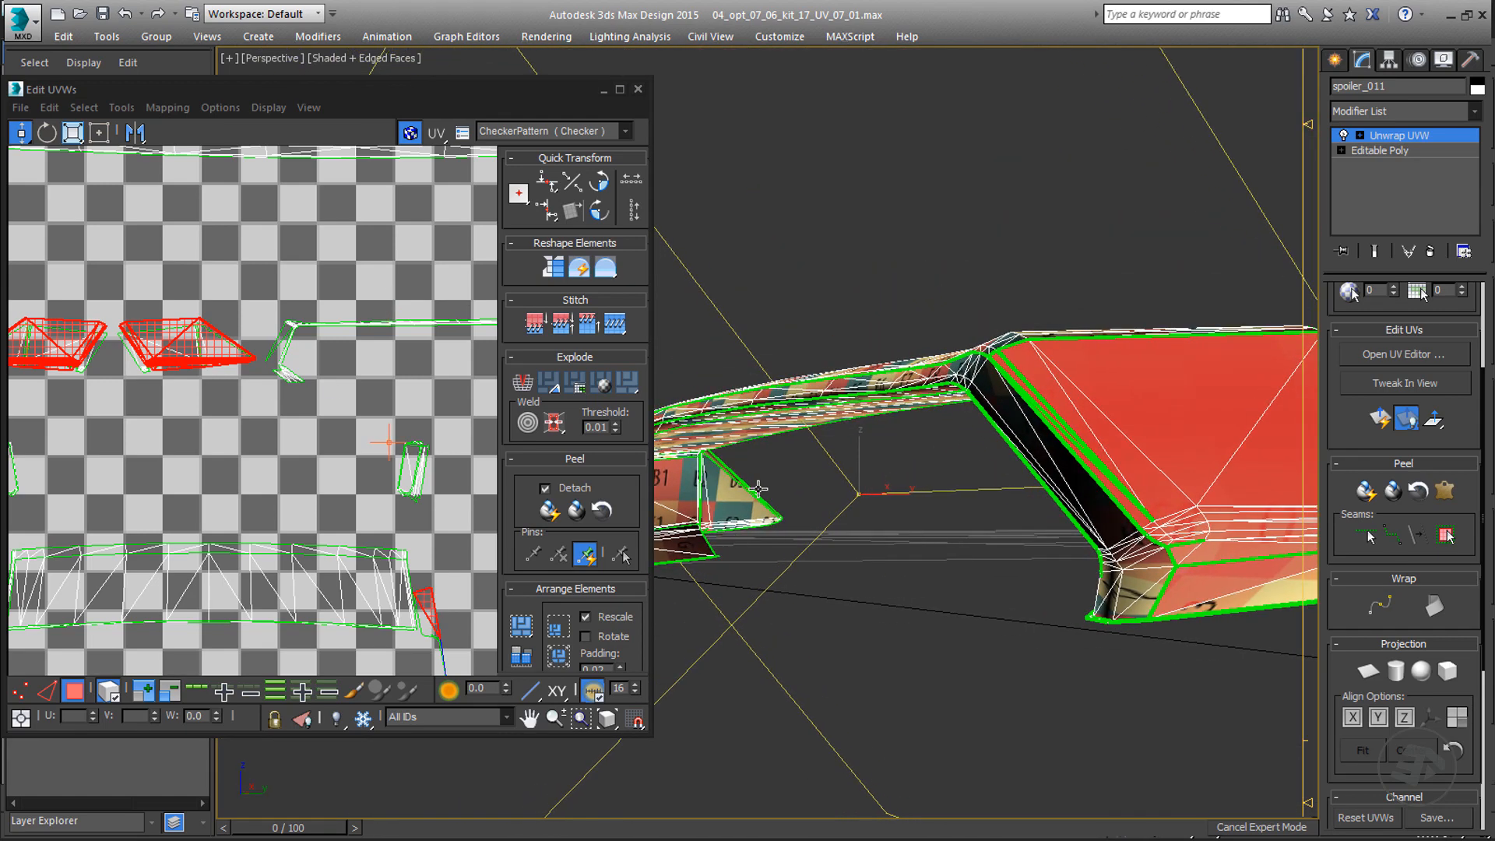
scroll(857, 518, "down", 2)
scroll(858, 524, "up", 2)
middle_click_drag(318, 481, 386, 329)
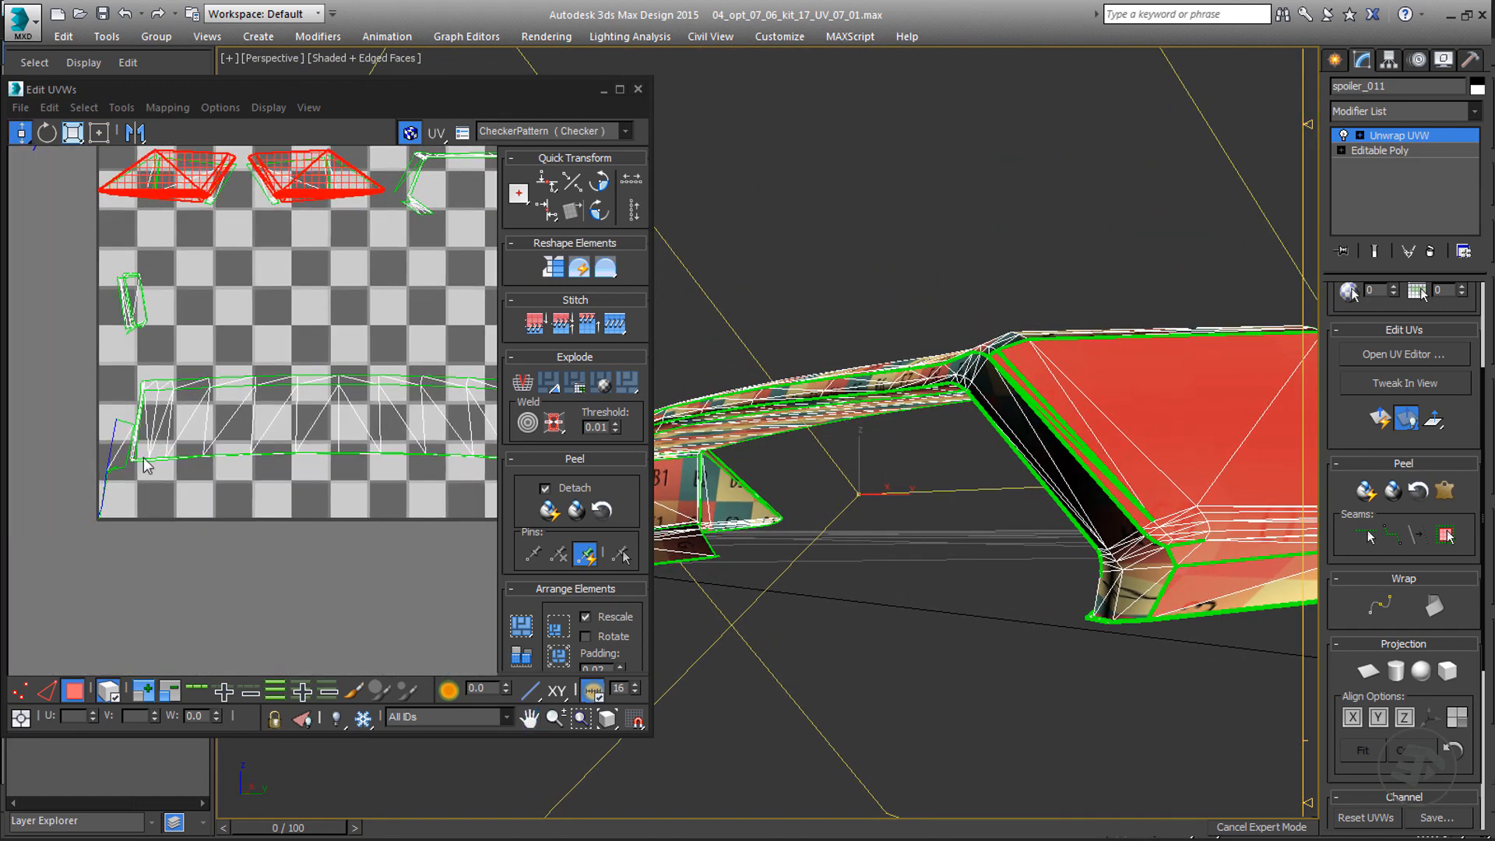
middle_click_drag(1047, 502, 1203, 508, "alt")
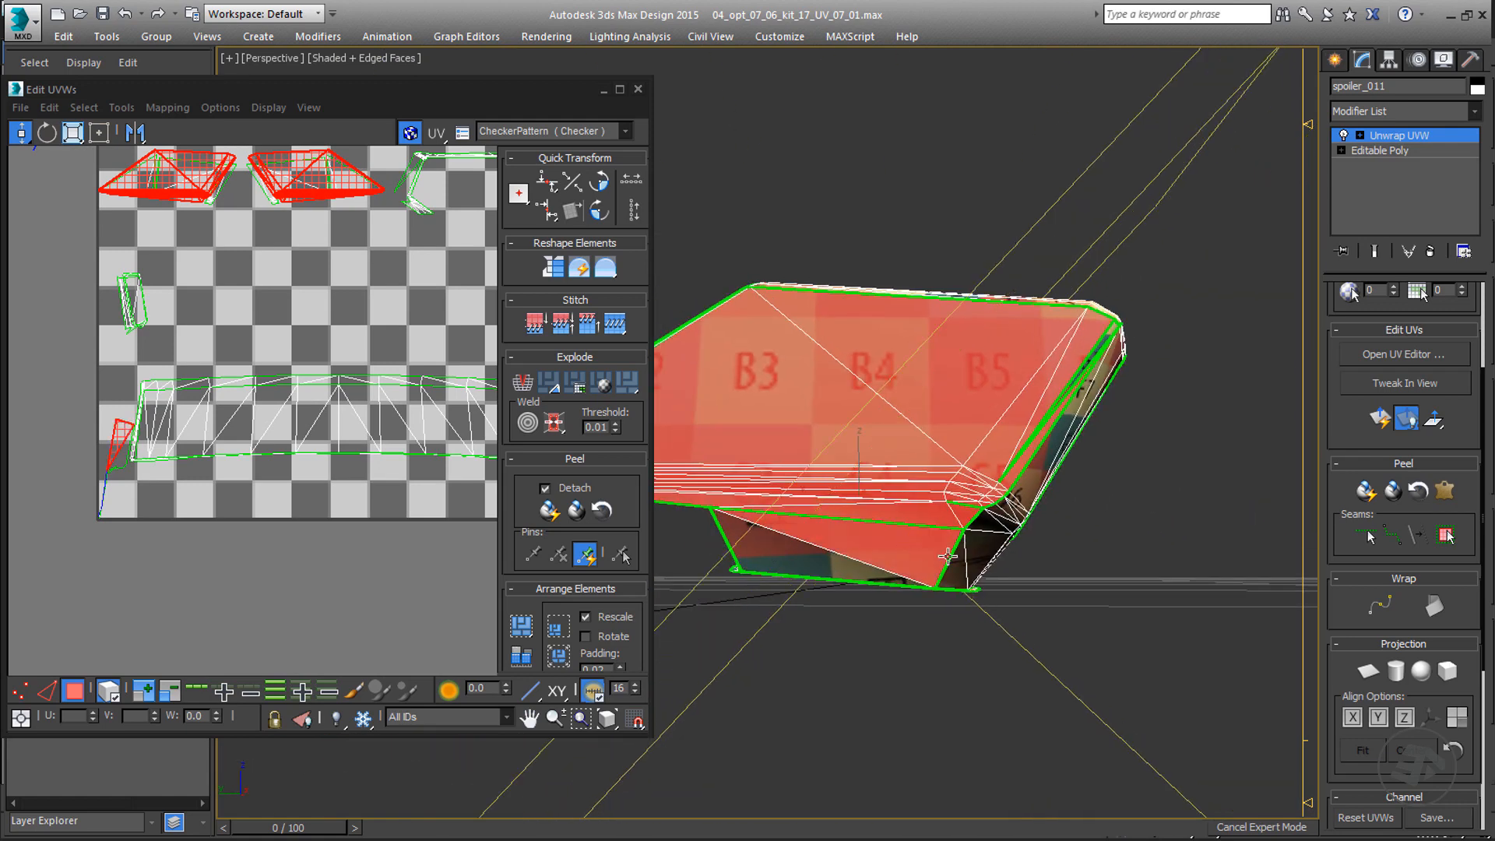
left_click(801, 561, "ctrl")
- Inspect the fin selections and drop the thin strip attached to the fin's shell from the selection
left_click_drag(1447, 320, 1428, 489)
middle_click_drag(1129, 584, 991, 561, "alt")
scroll(965, 550, "down", 4)
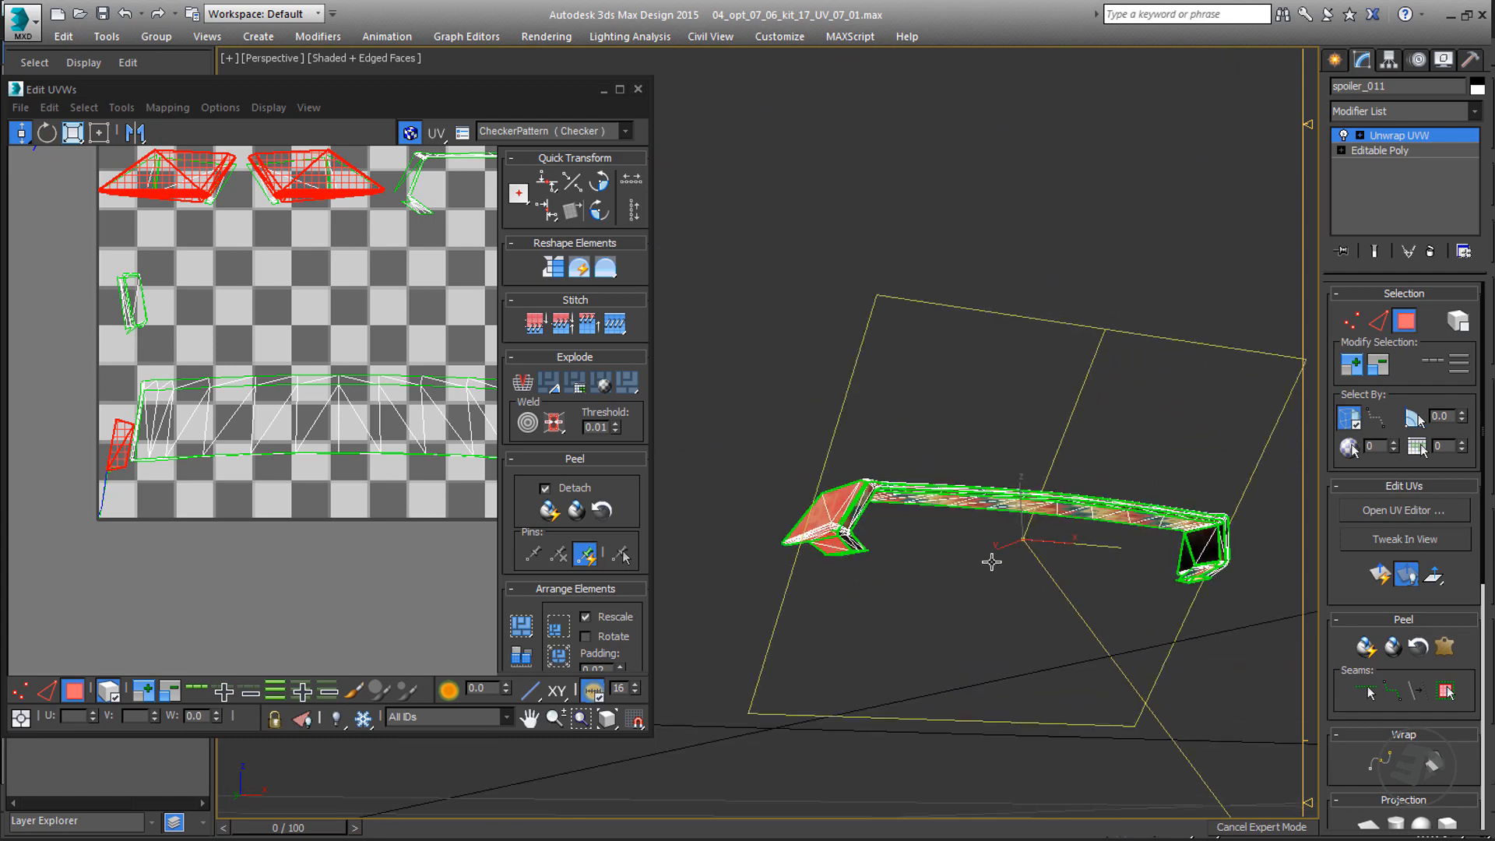
scroll(847, 551, "up", 4)
scroll(846, 552, "up", 3)
middle_click_drag(777, 552, 821, 551, "alt")
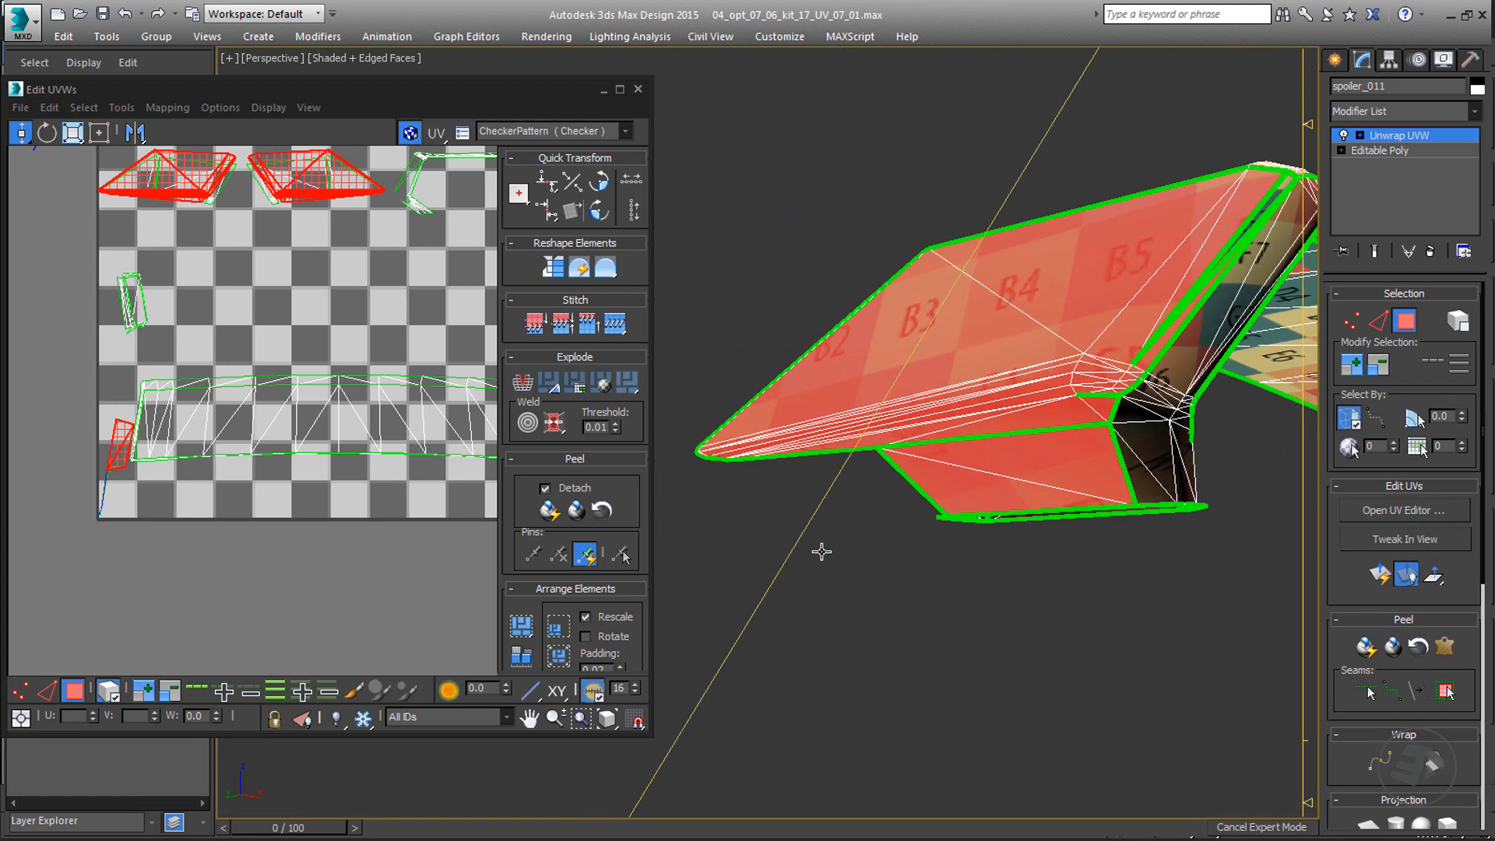
middle_click_drag(252, 443, 49, 402)
scroll(353, 417, "up", 5)
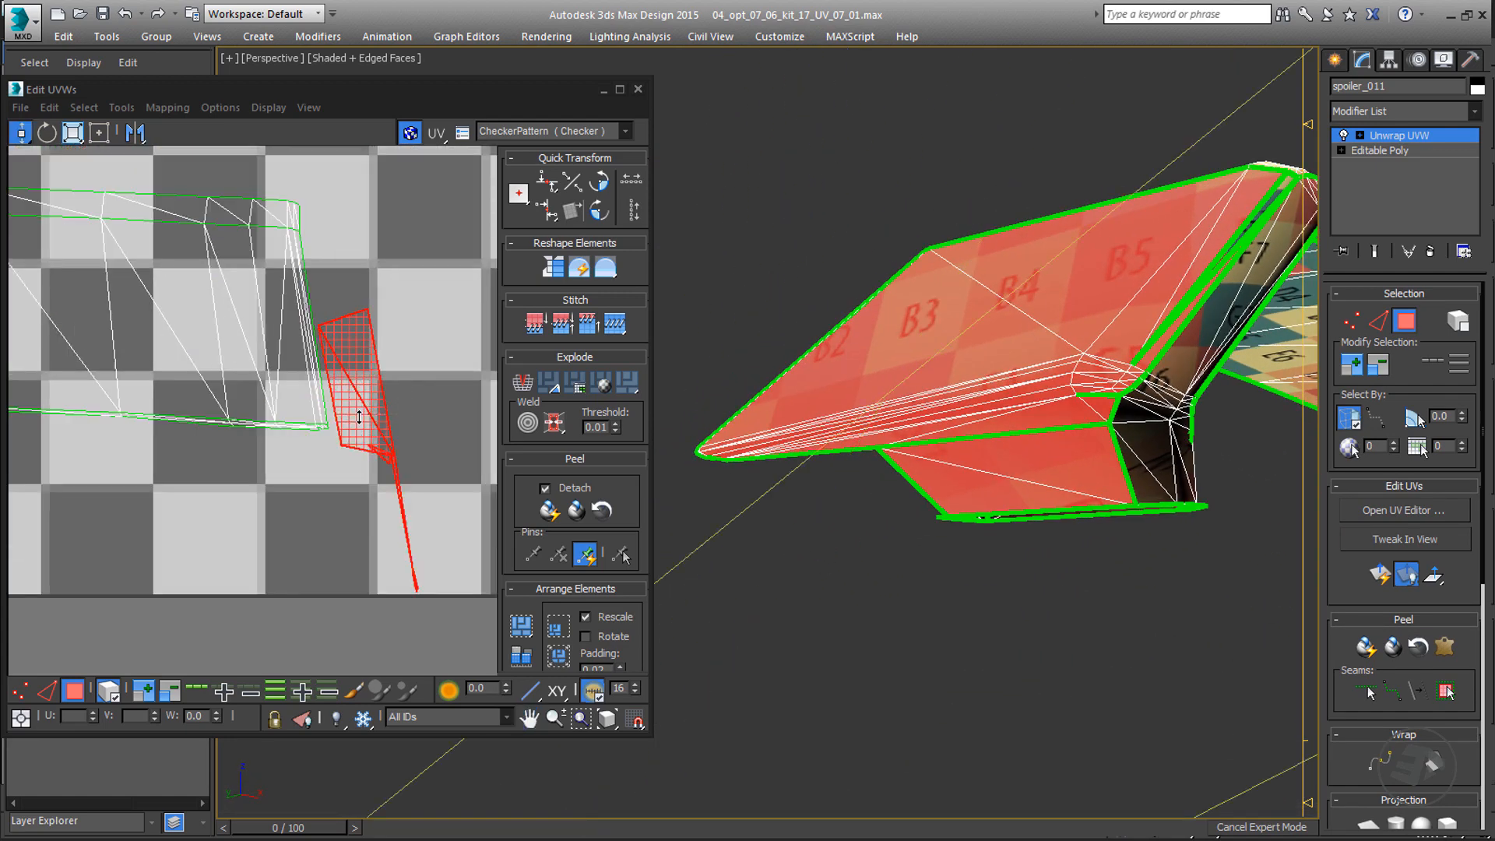
left_click(354, 422, "ctrl")
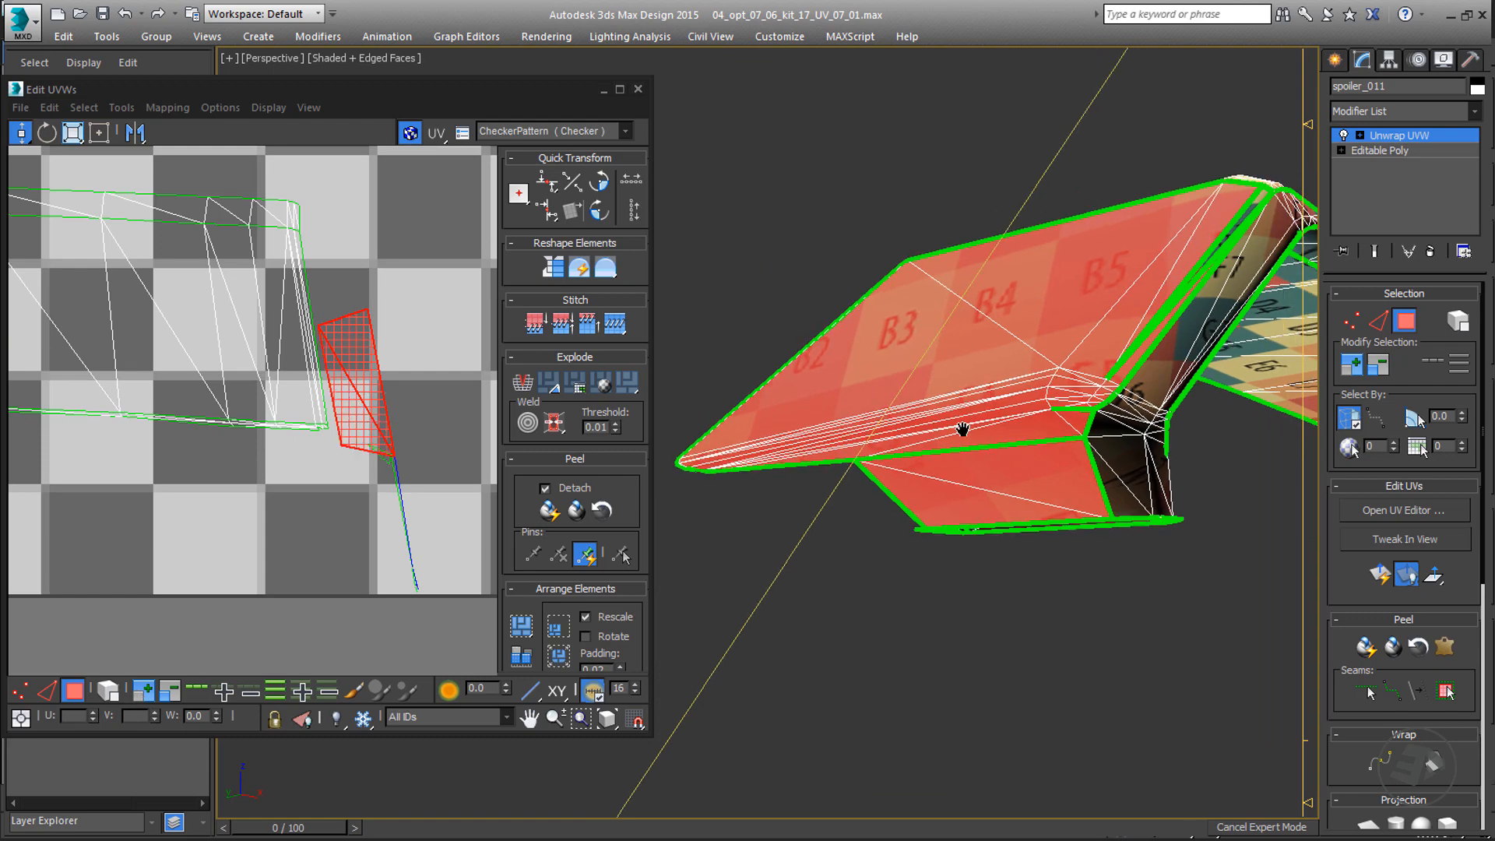
- Planar-map the selected side panels and fins aligned to the X axis and move the result below the UV tile
middle_click_drag(961, 427, 1054, 489, "alt")
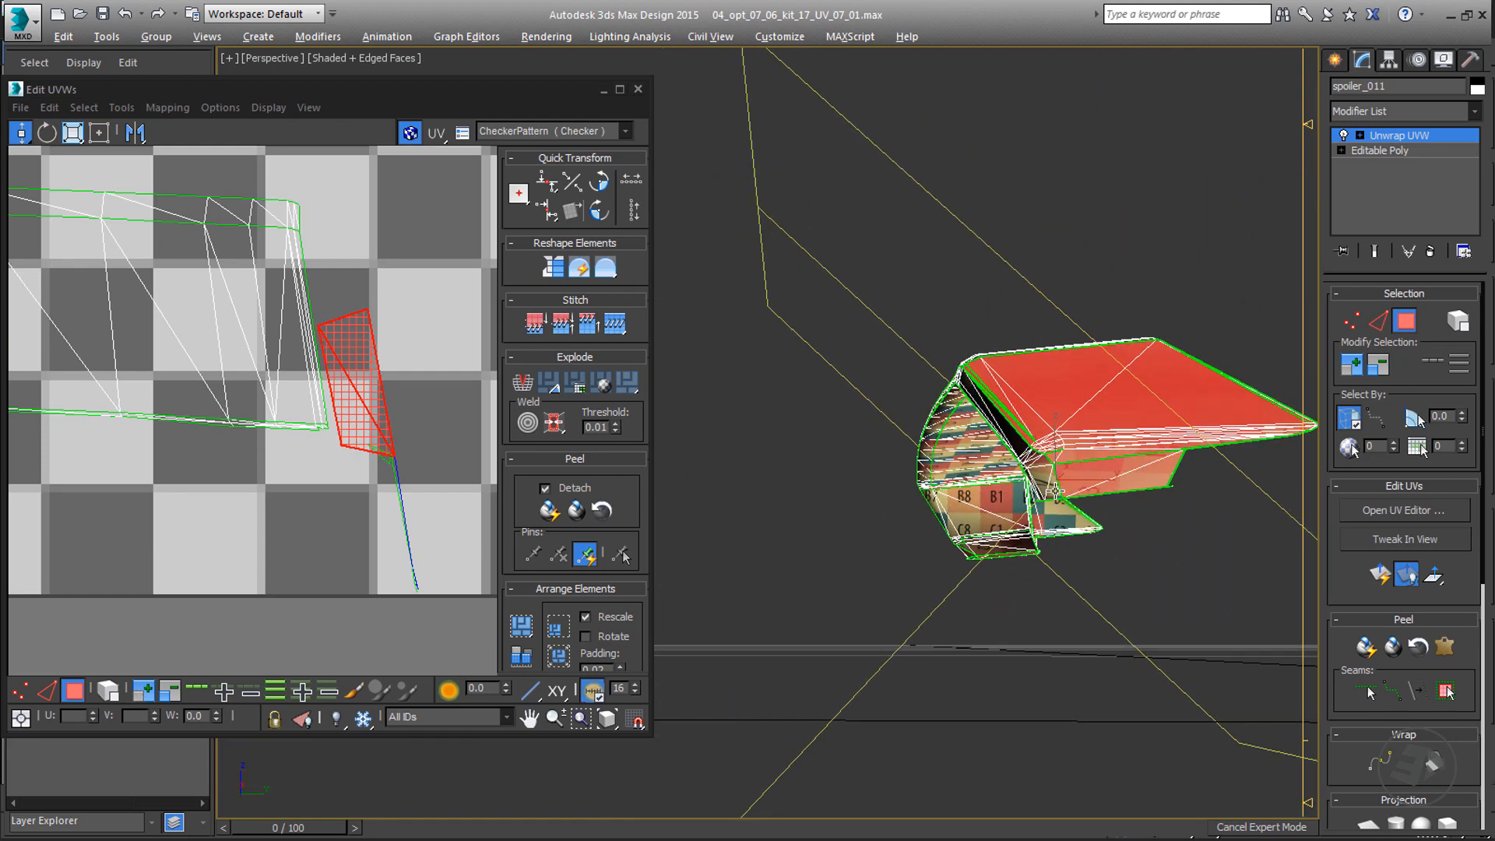
left_click_drag(1350, 602, 1350, 348)
left_click(1368, 575)
left_click(1353, 619)
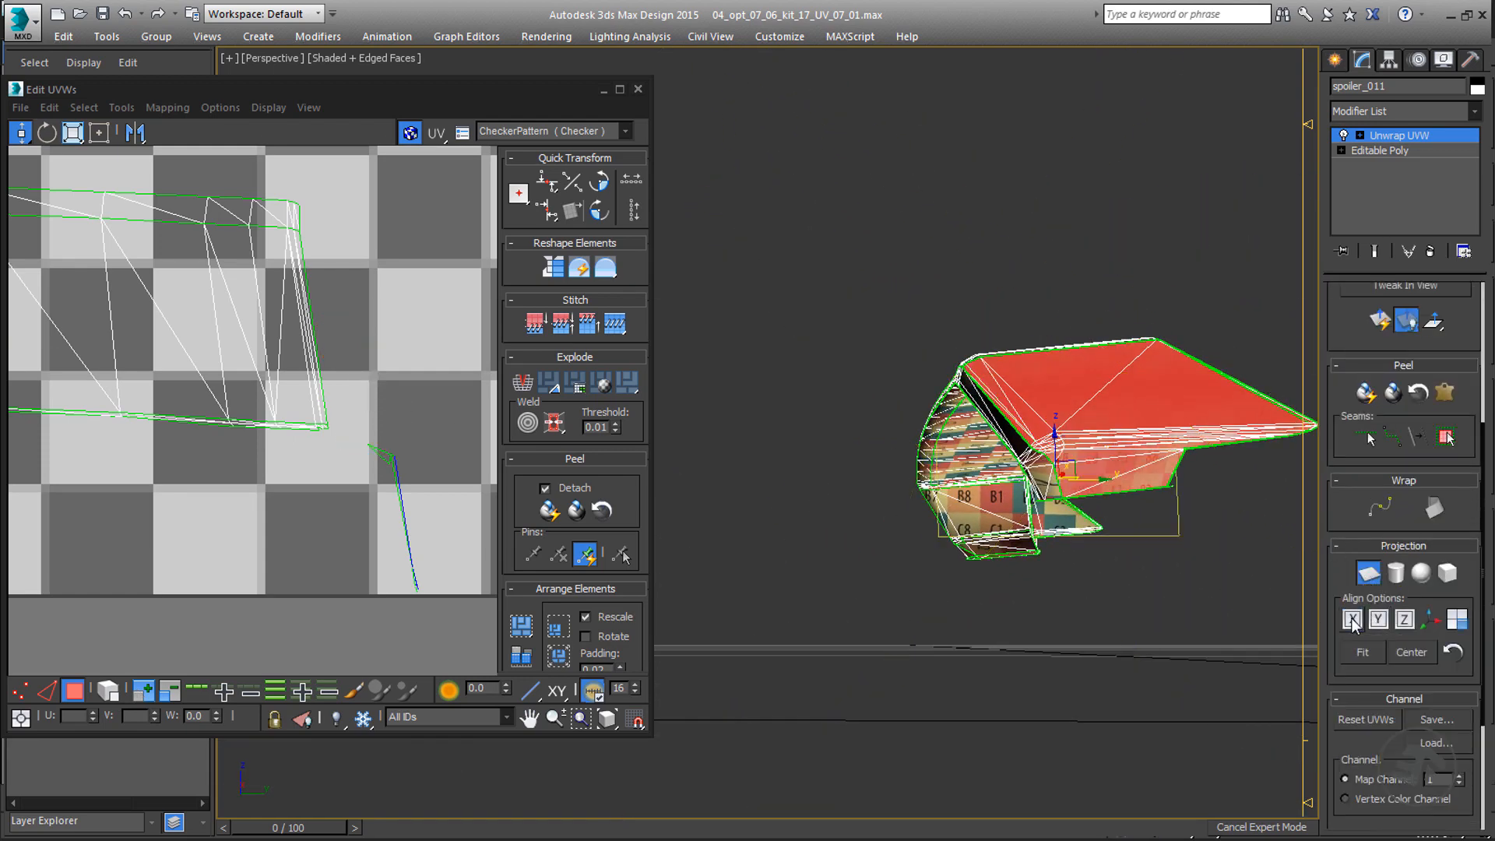
left_click(1368, 575)
scroll(286, 349, "down", 8)
middle_click_drag(426, 362, 241, 406)
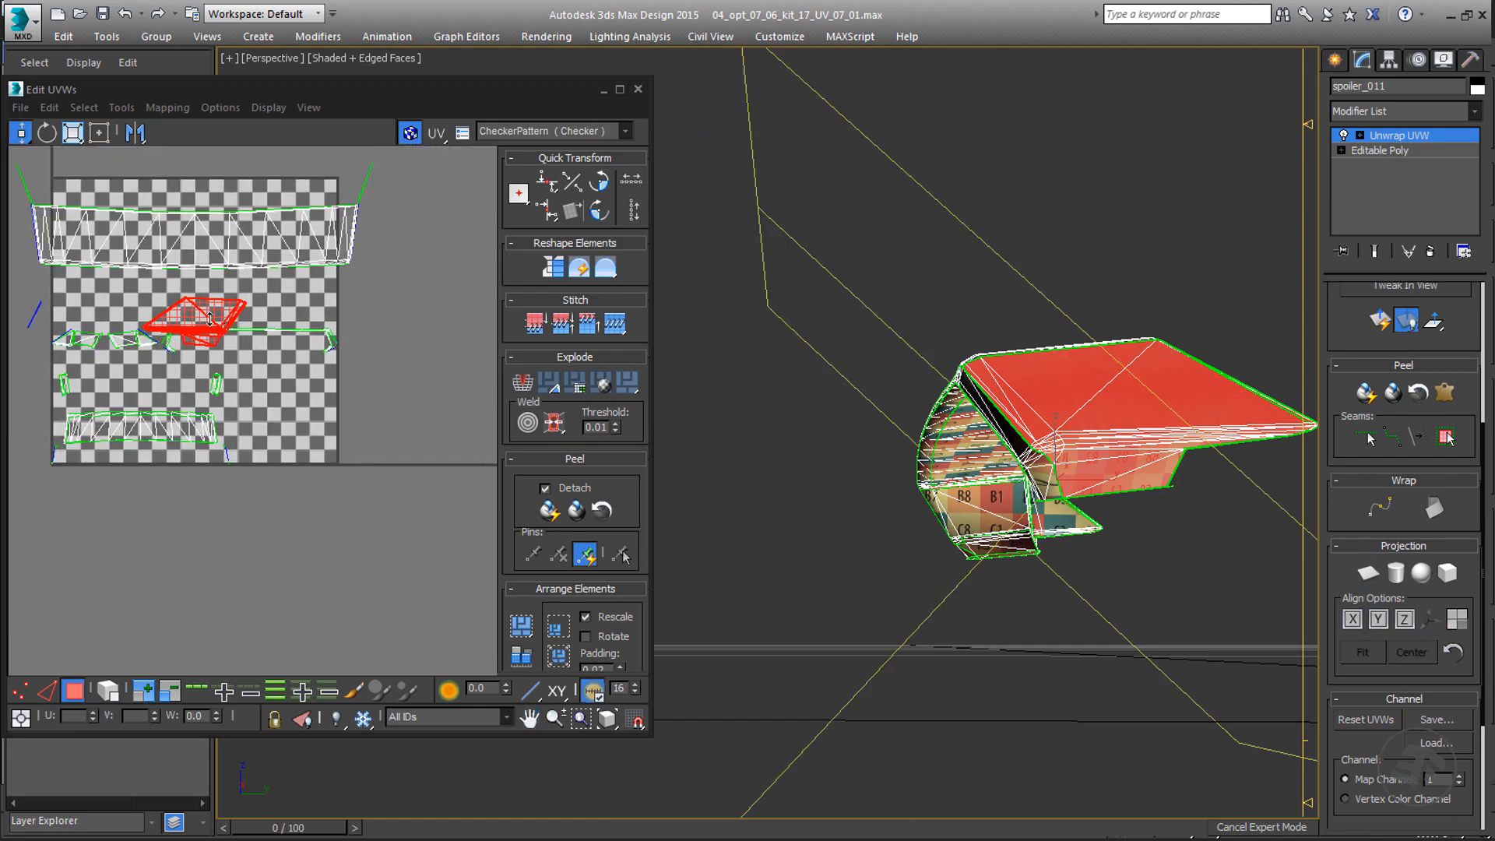
scroll(201, 327, "down", 3)
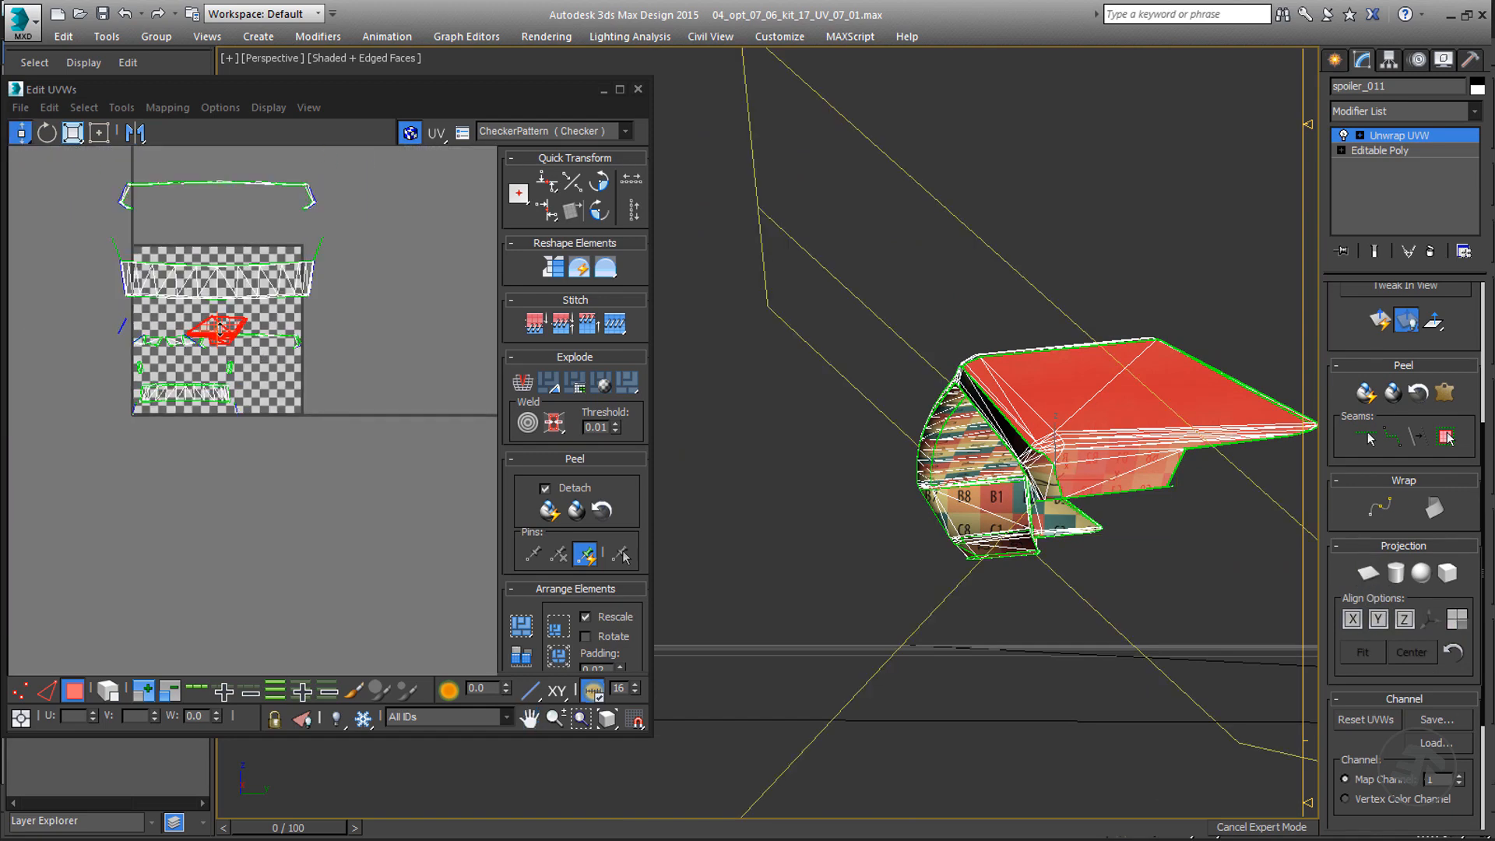
left_click_drag(219, 329, 223, 471)
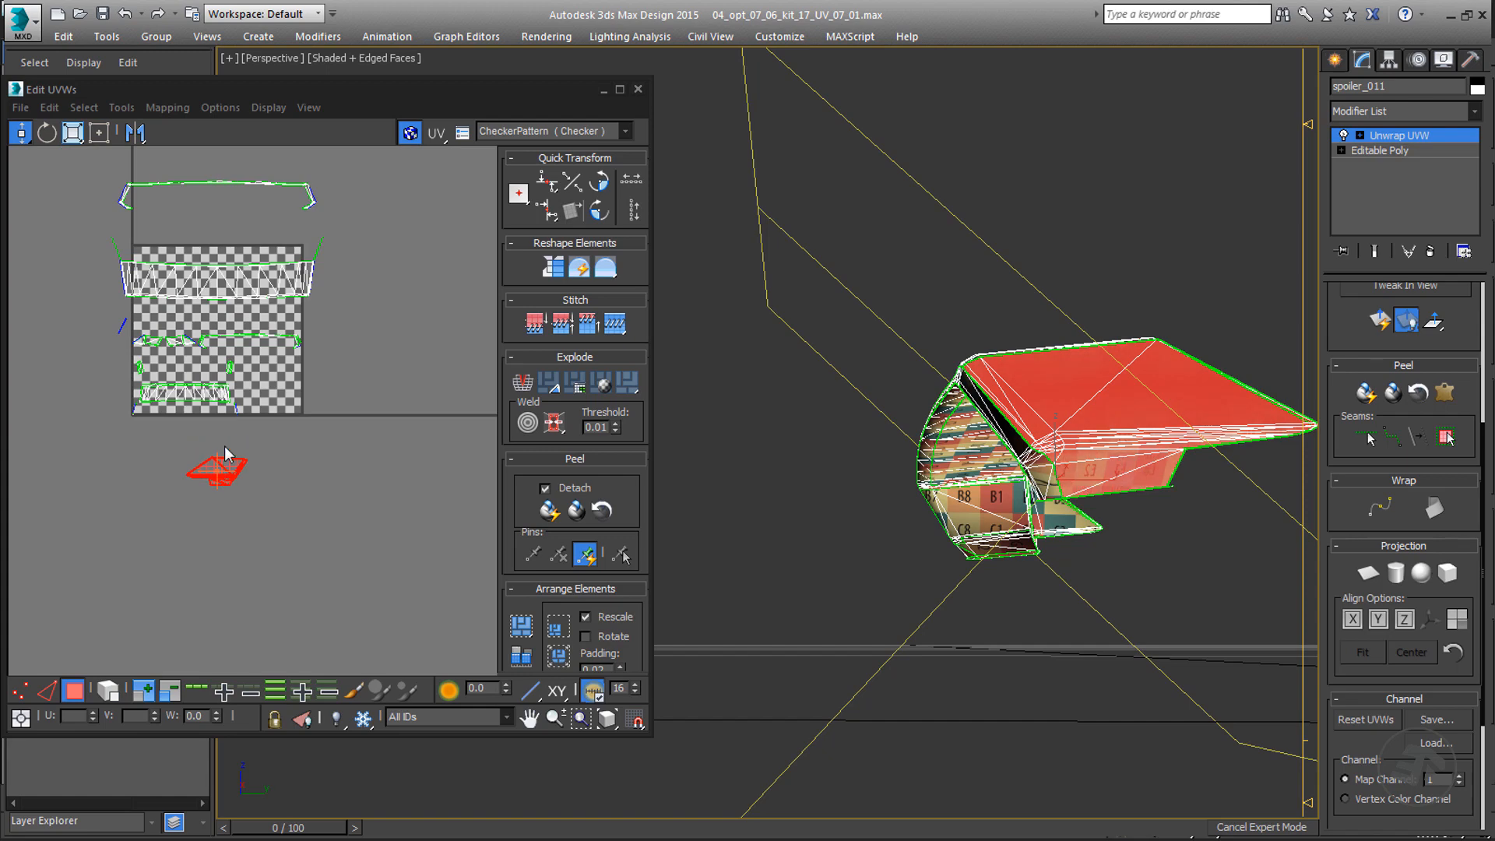
- Select all the leftover old UV shells scattered inside and around the UV tile
middle_click_drag(939, 474, 1202, 509, "alt")
middle_click_drag(1098, 543, 1006, 507, "alt")
scroll(1007, 507, "up", 3)
left_click(331, 239)
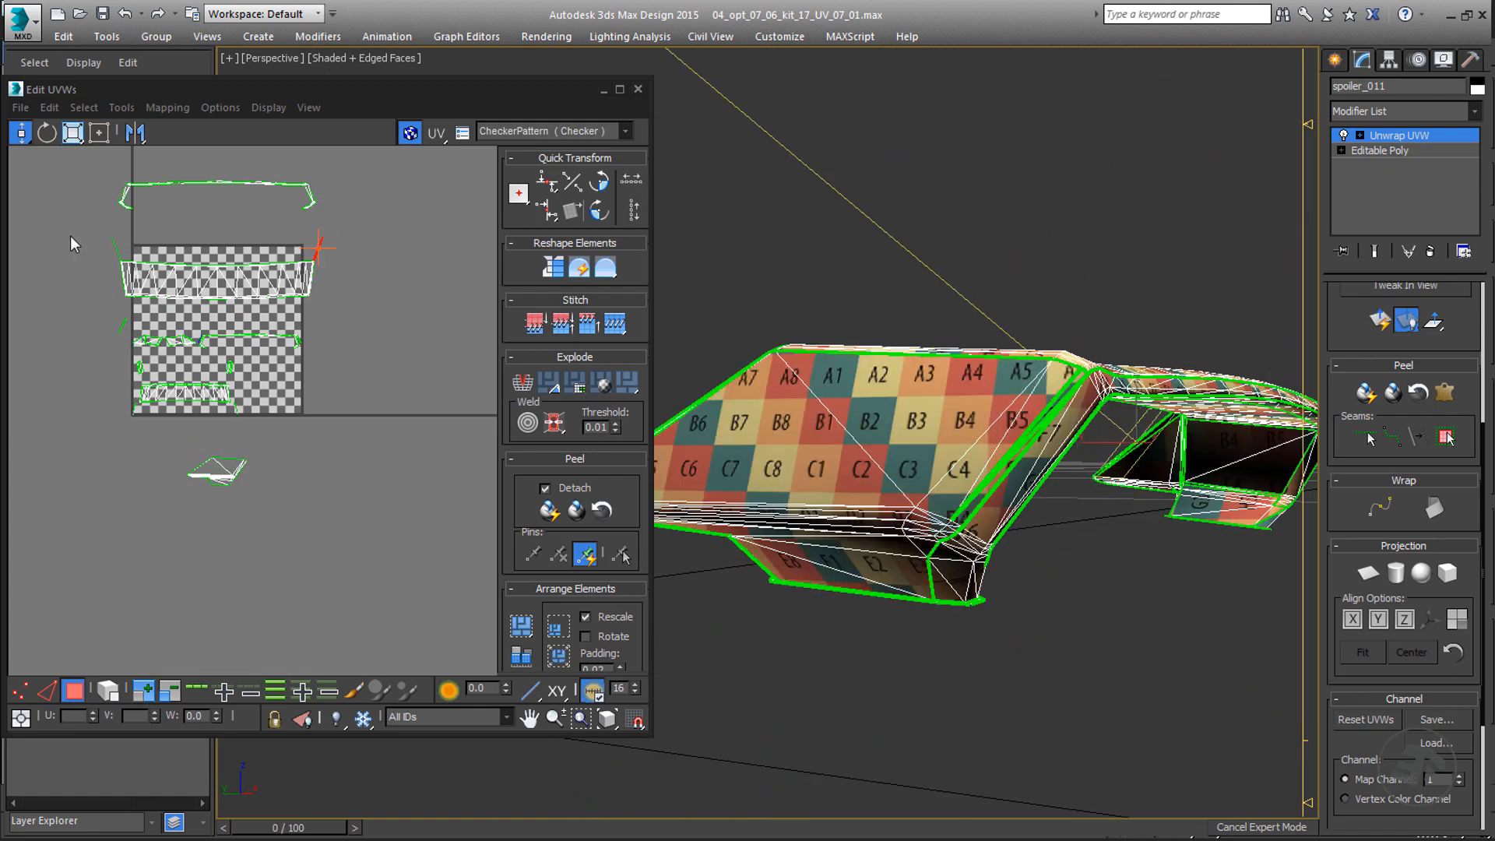
left_click_drag(120, 254, 122, 255, "ctrl")
left_click_drag(77, 335, 50, 311)
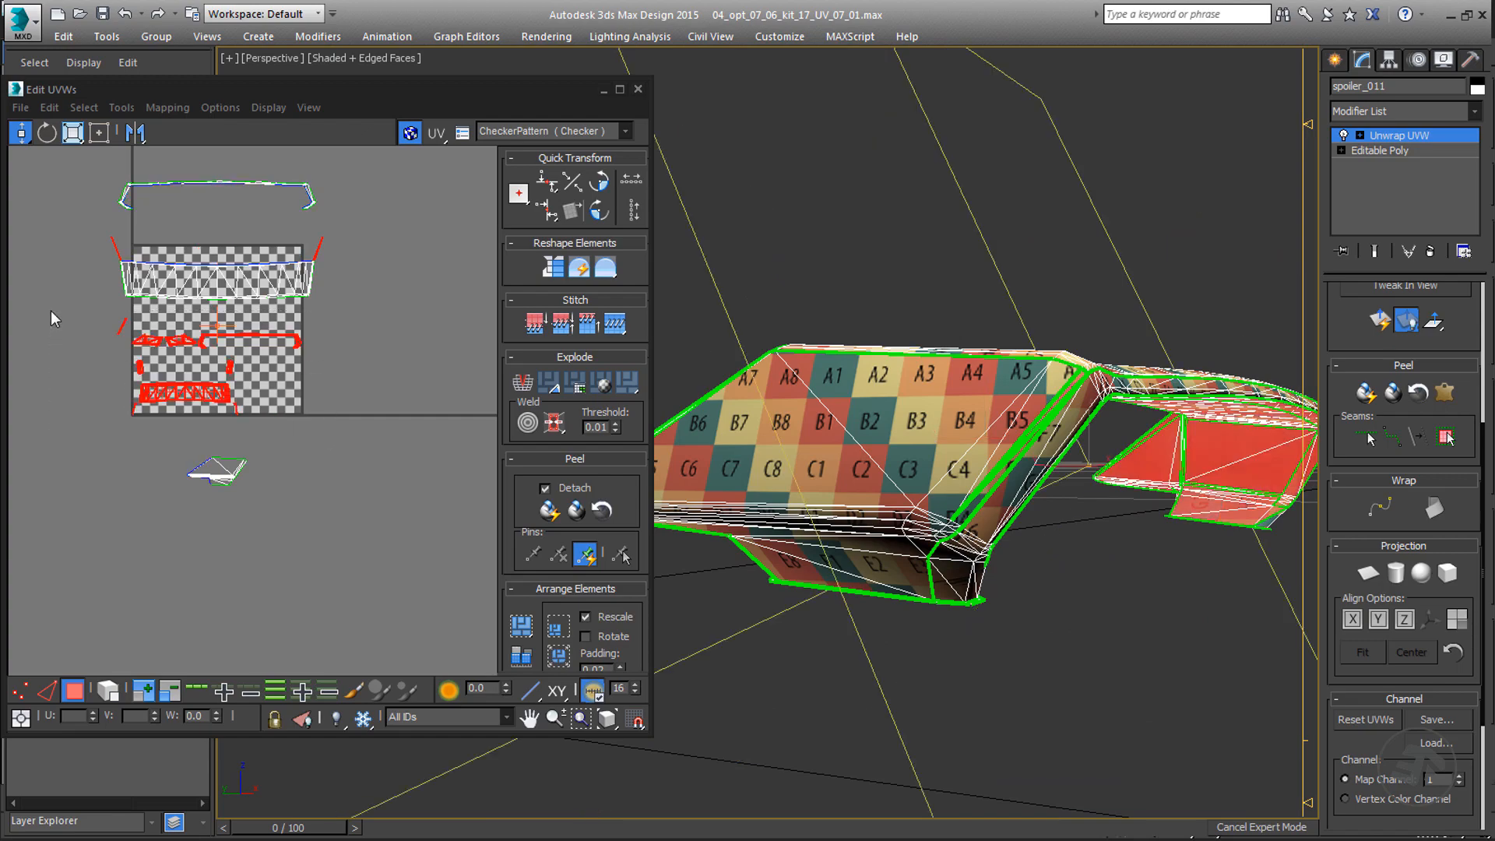
- Planar-map the selected leftover faces and move the resulting shell above the existing edge-strip shell
mouse_move(1008, 476)
middle_mouse_down("alt")
mouse_move(1292, 451)
mouse_move(838, 538)
mouse_move(903, 563)
mouse_move(866, 491)
mouse_move(865, 504)
mouse_move(672, 478)
mouse_move(877, 511)
mouse_move(834, 477)
mouse_move(1114, 470)
mouse_move(947, 508)
mouse_move(810, 466)
mouse_move(751, 506)
mouse_move(833, 531)
mouse_move(818, 573)
middle_mouse_up("alt")
key("F3")
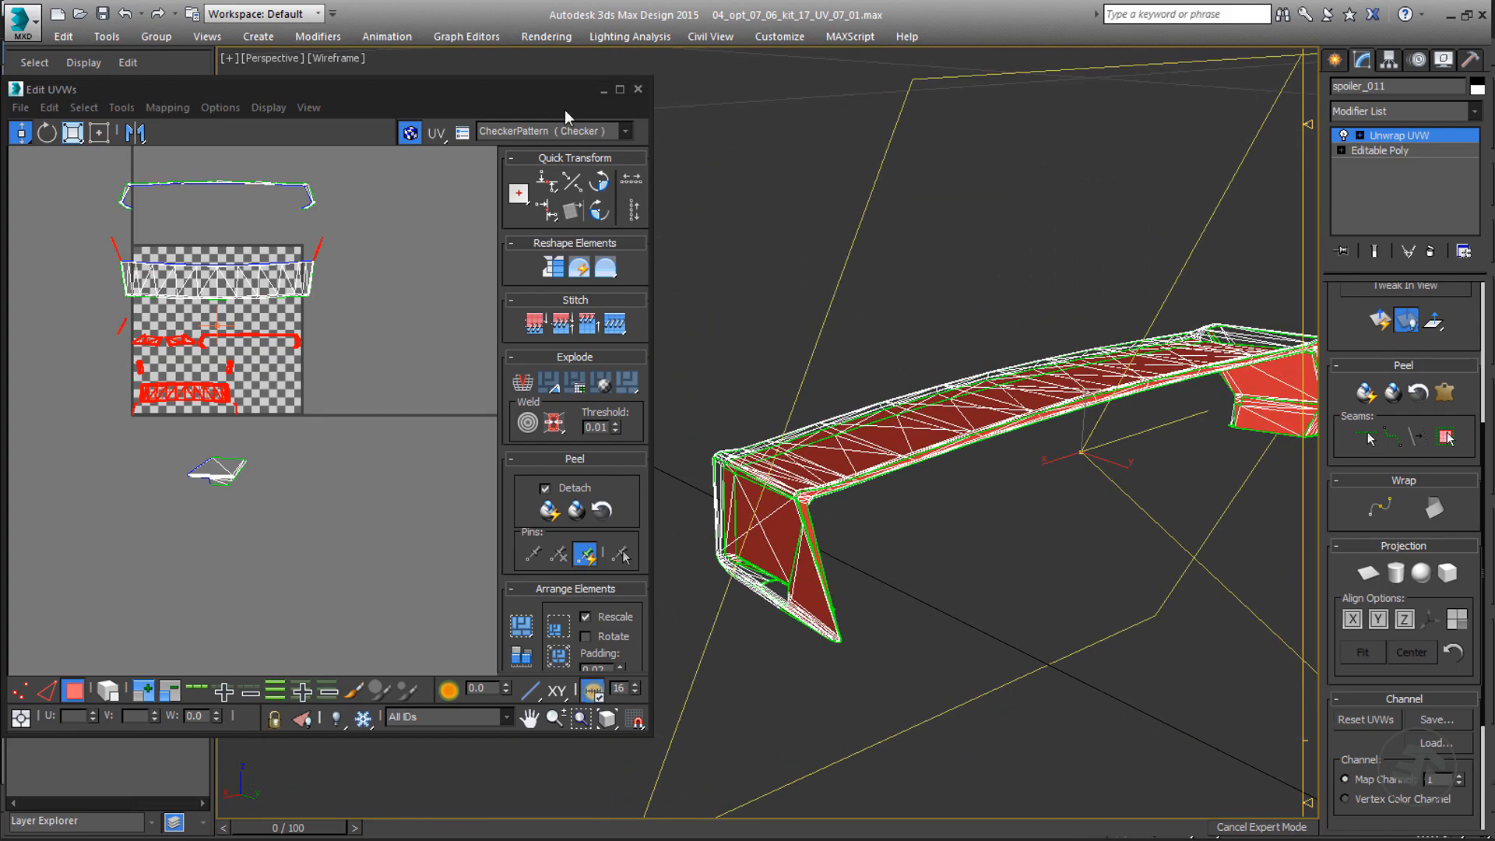
left_click(604, 89)
middle_click_drag(872, 300, 693, 476, "alt")
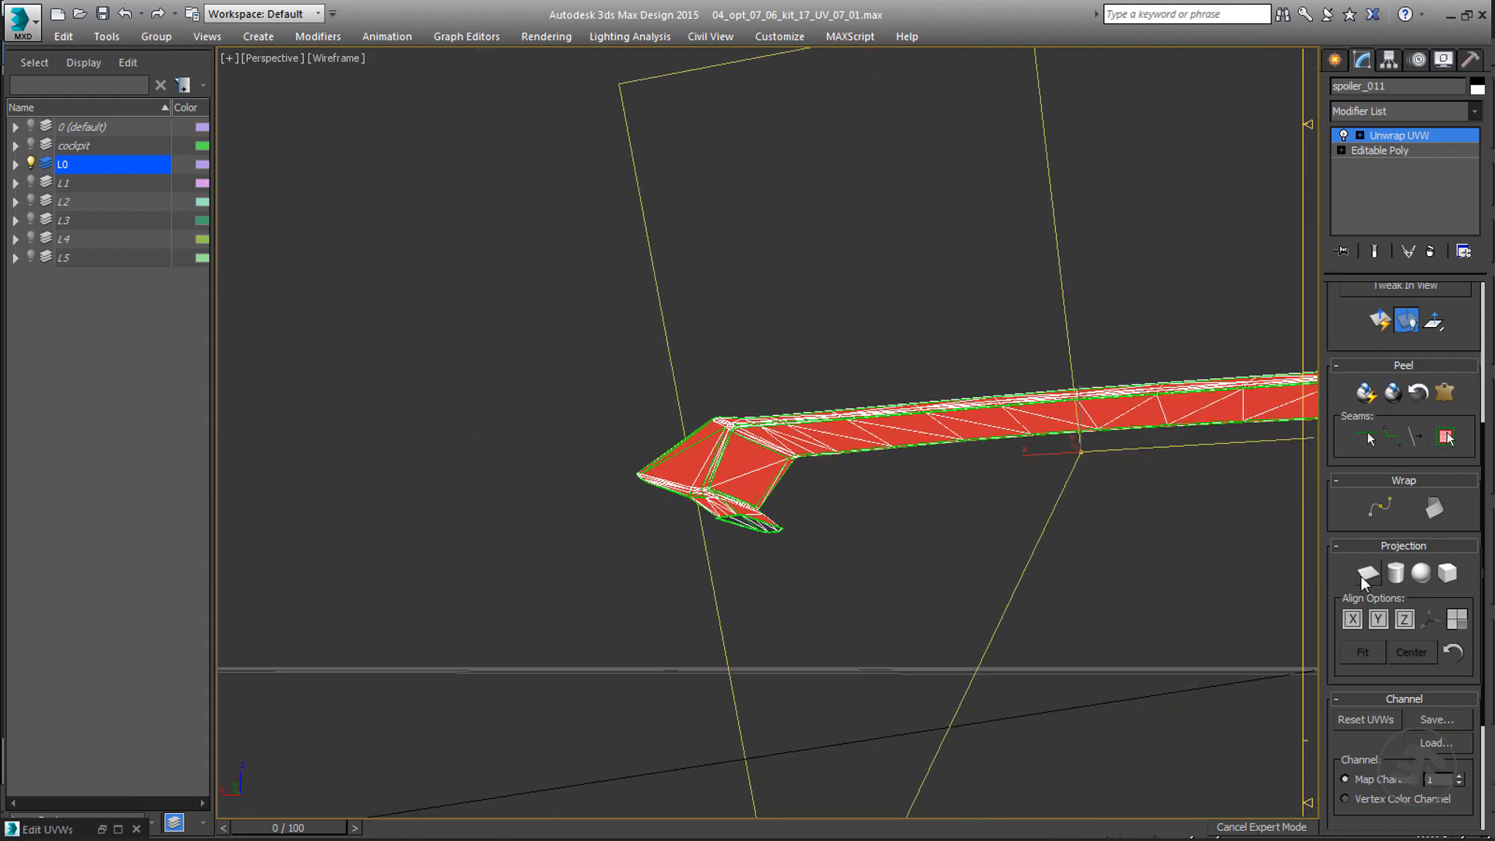
left_click(1368, 573)
left_click(104, 830)
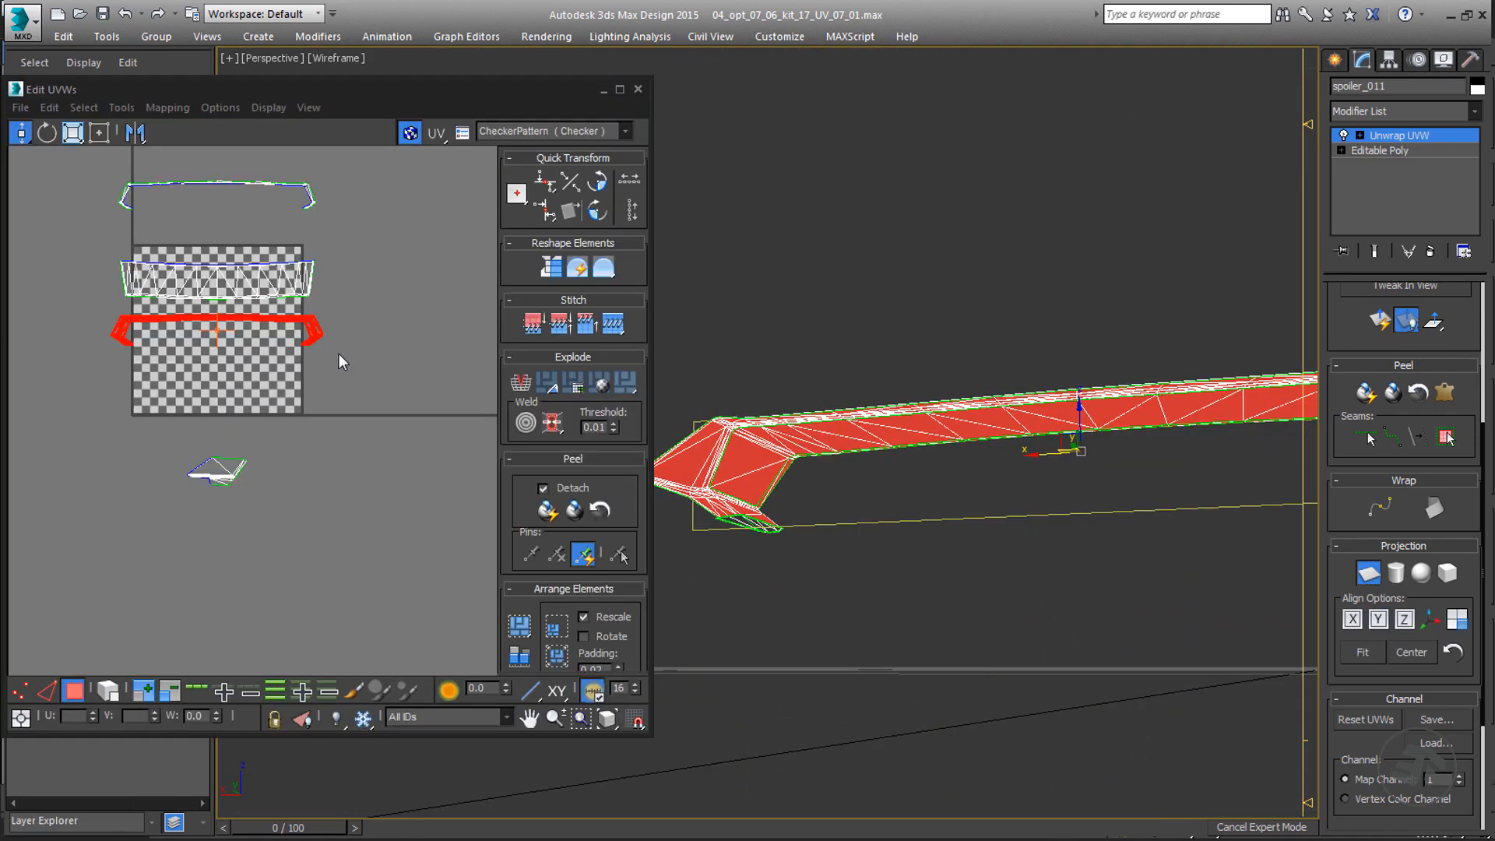
scroll(290, 385, "up", 3)
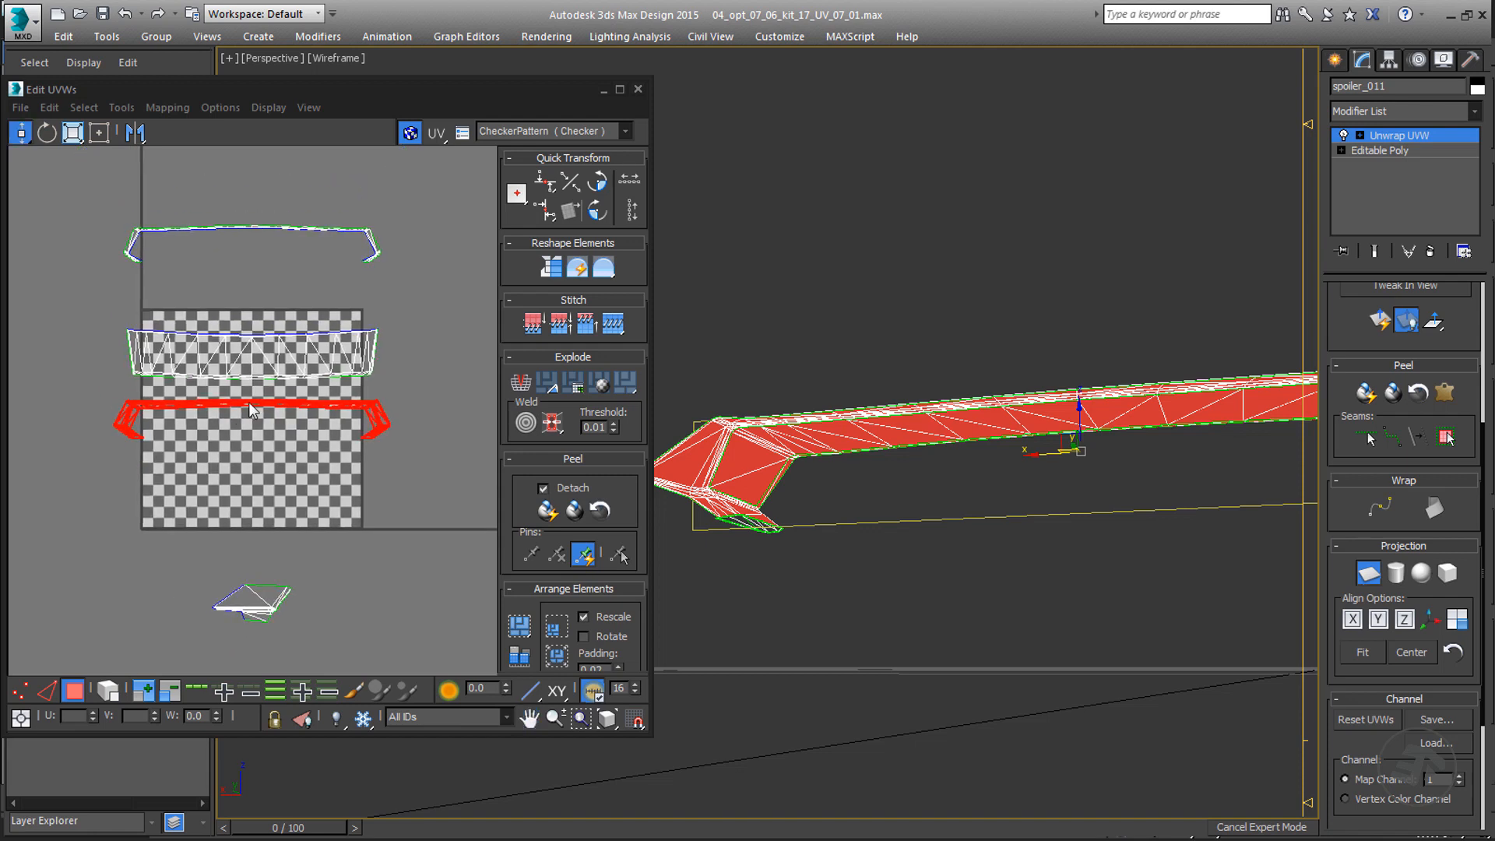
left_click(1370, 578)
left_click_drag(249, 403, 253, 183)
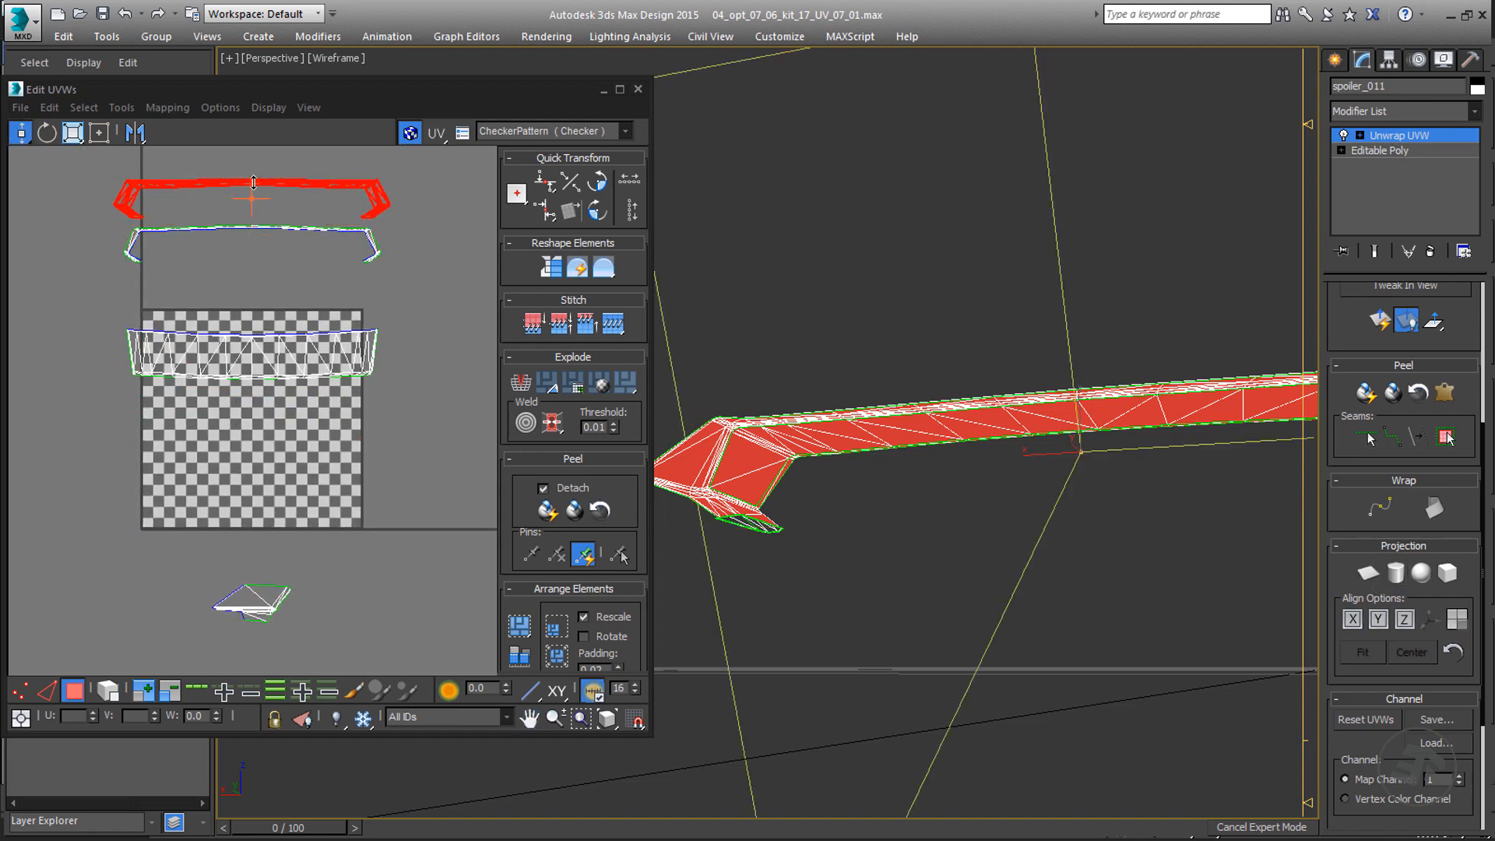
- Move the upper surface's shell down within the UV tile and check its faces together with the side panels
left_click_drag(124, 301, 267, 430)
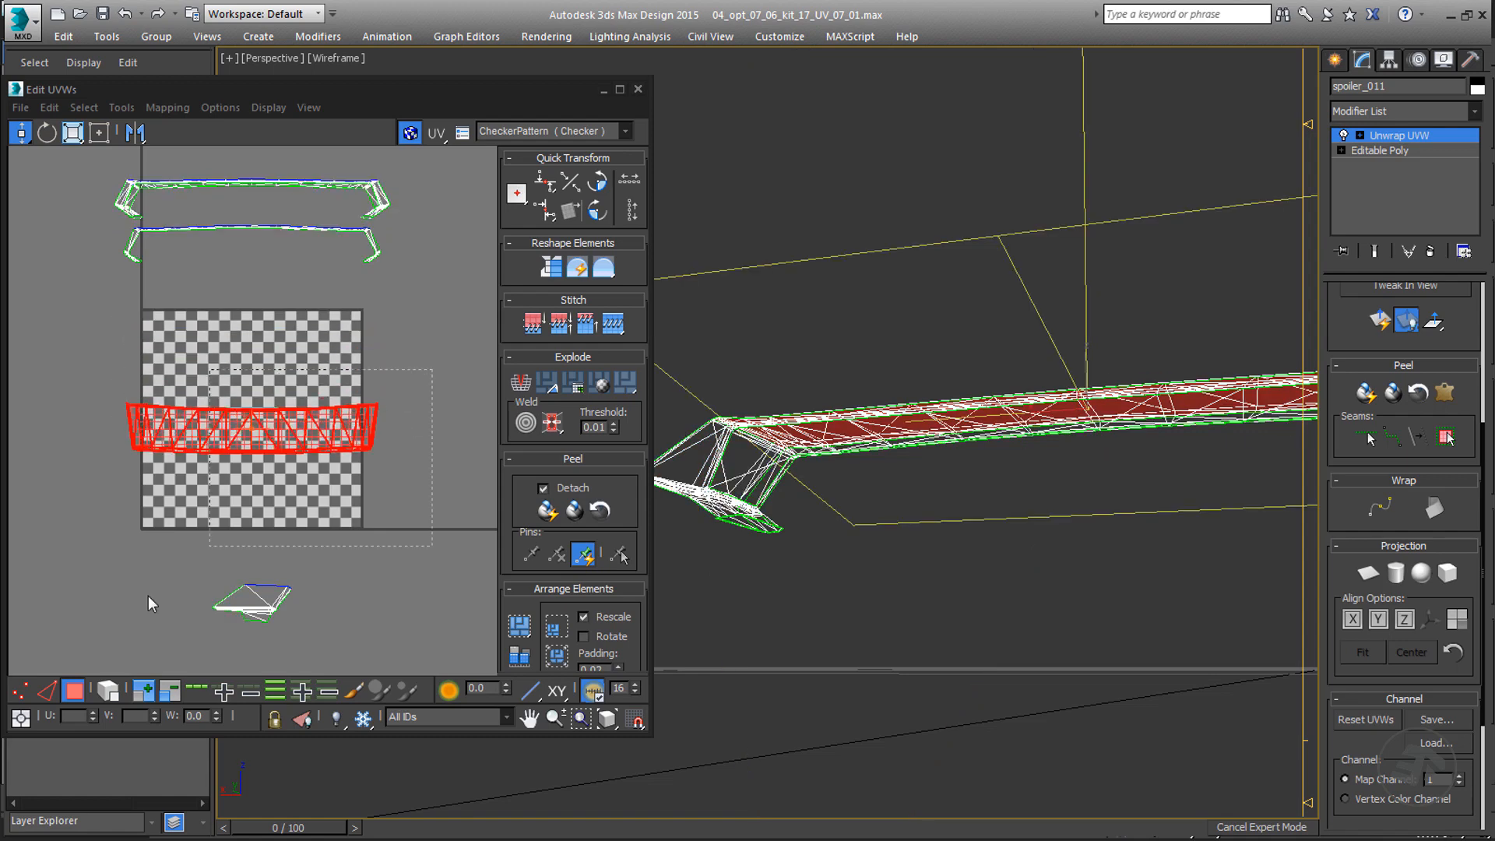
left_click_drag(89, 635, 264, 443)
middle_click_drag(905, 517, 931, 627, "alt")
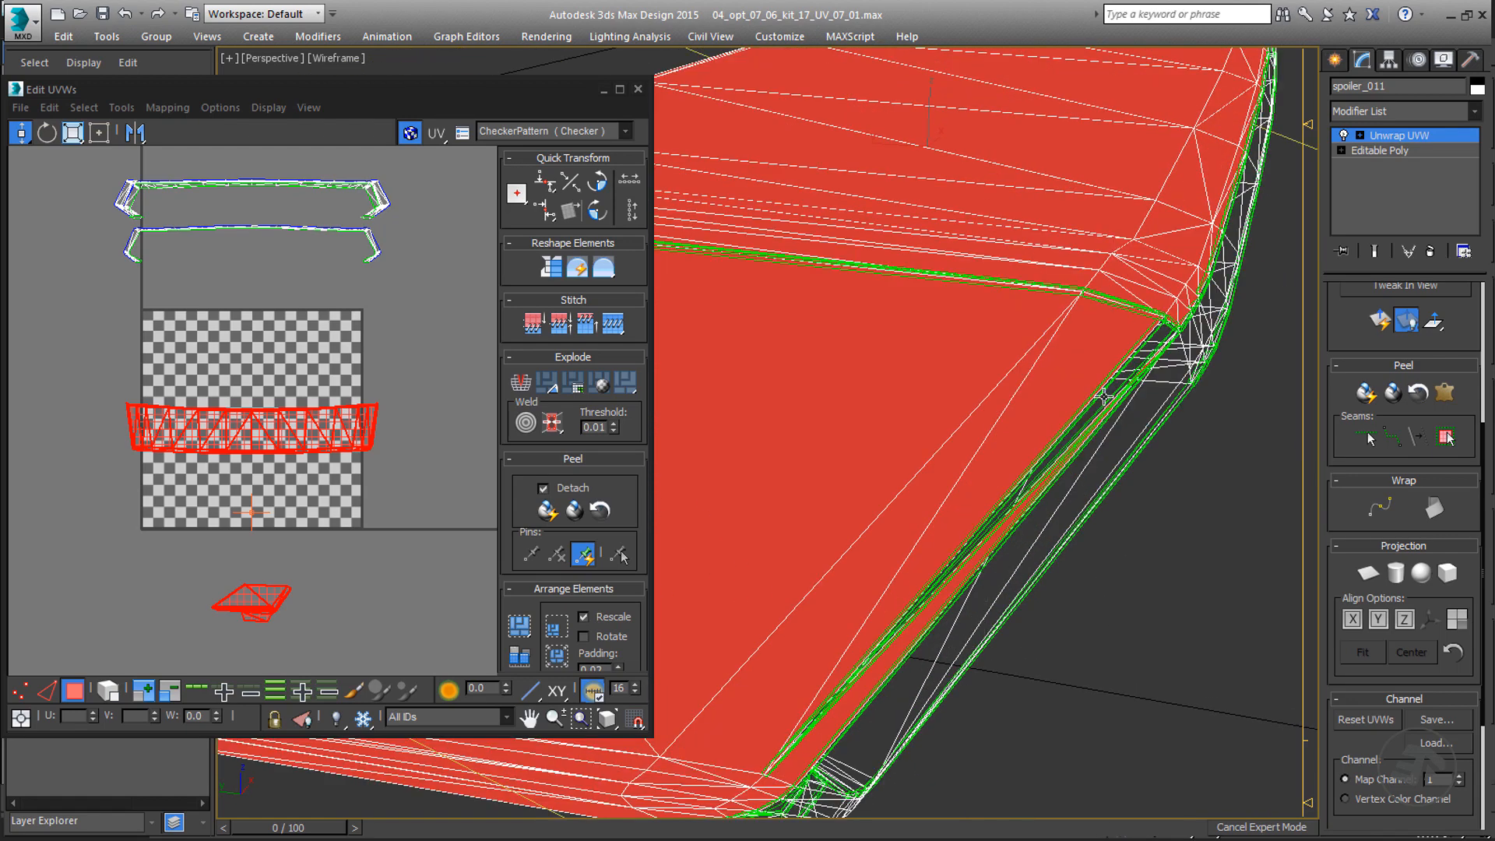
middle_click_drag(1104, 396, 1037, 438, "alt")
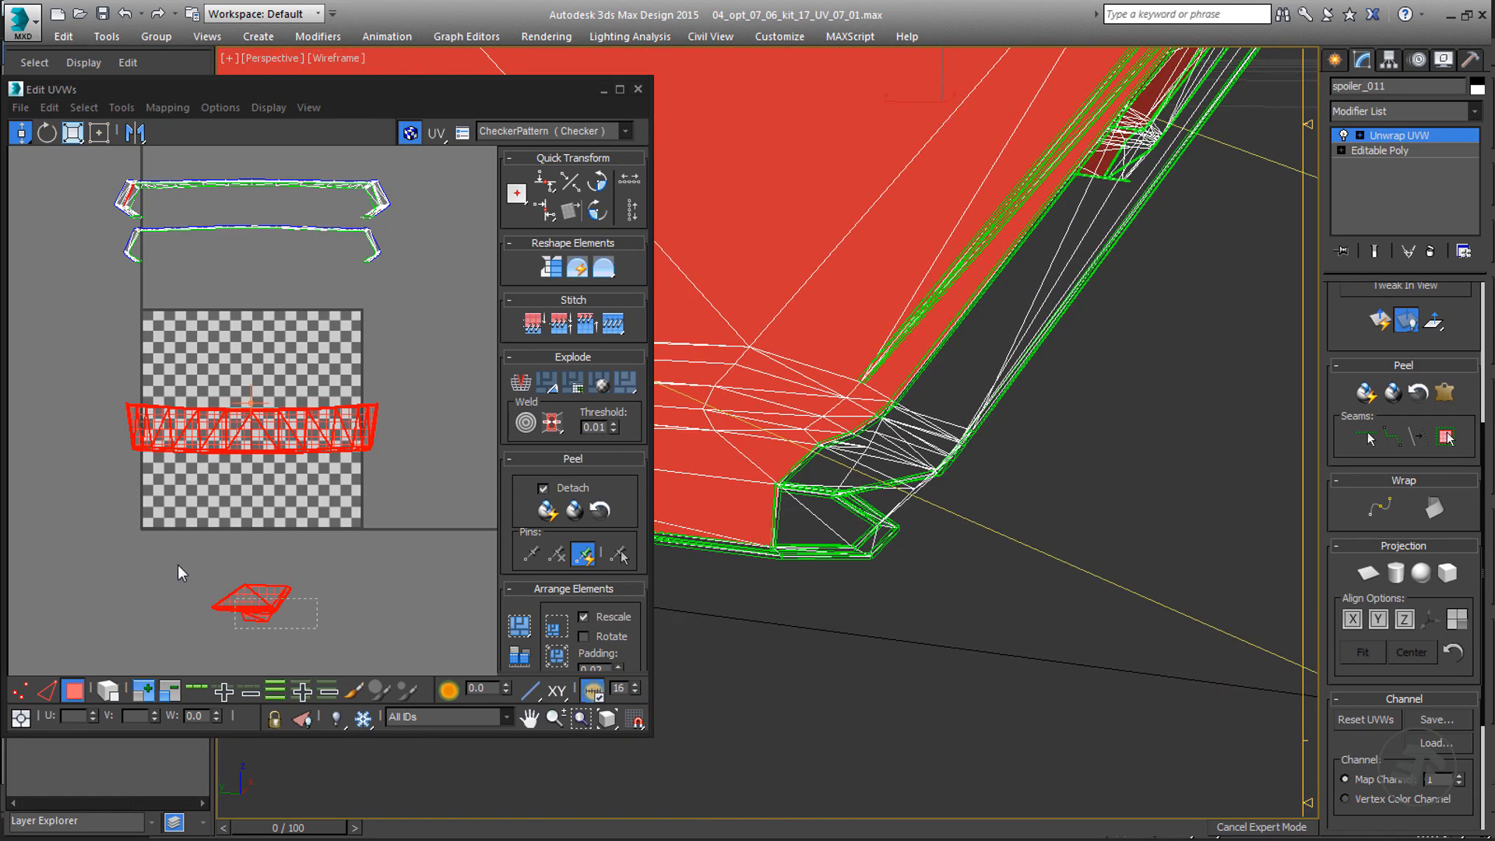
left_click(177, 573)
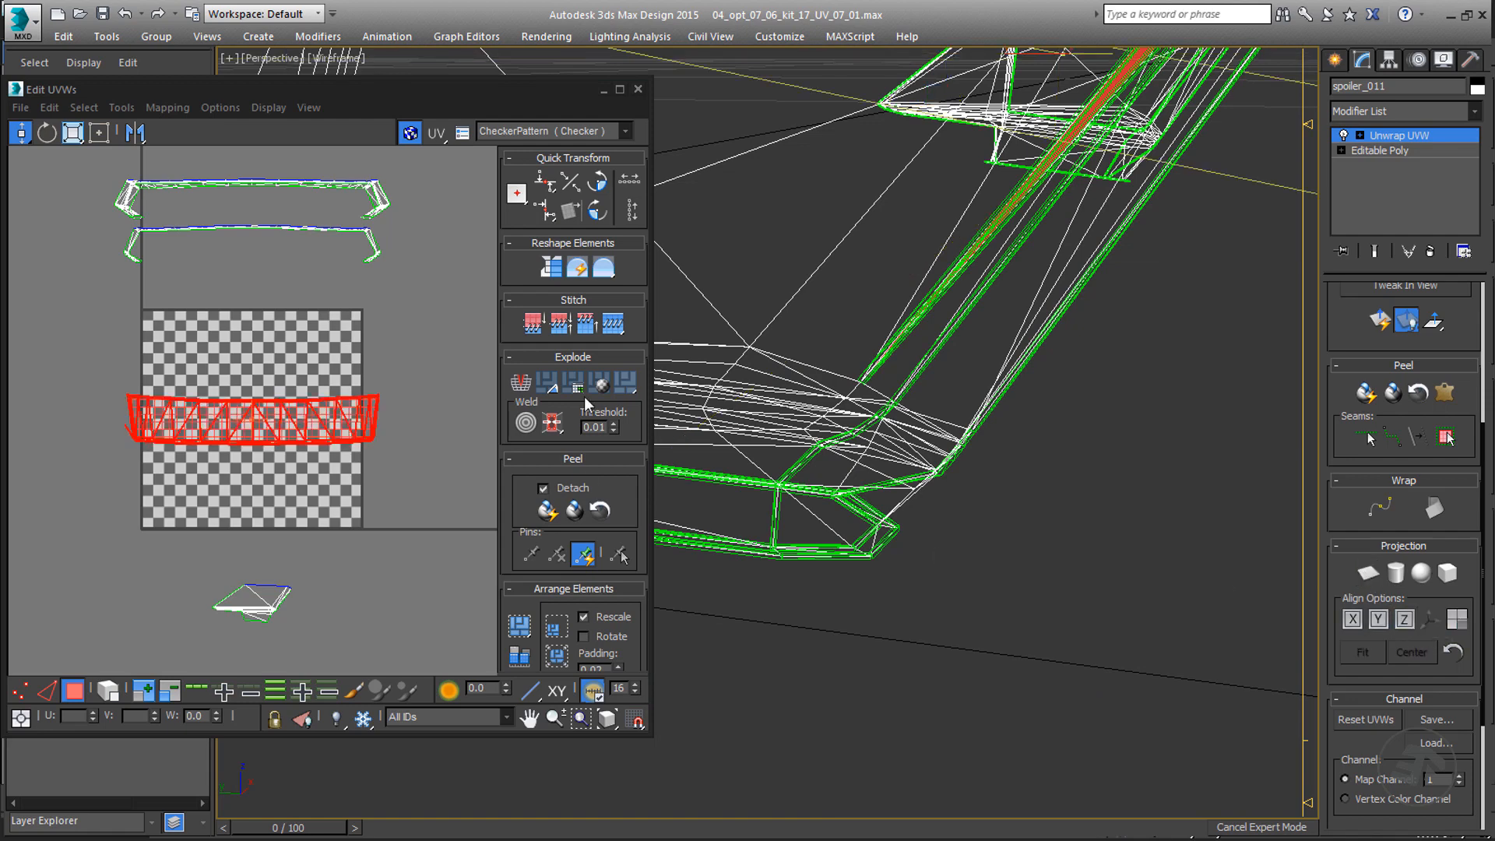
- Limit the selection to the spoiler's upper surface and planar-map it aligned to the Z axis
middle_click_drag(751, 354, 825, 465)
scroll(826, 465, "down", 2)
middle_click_drag(974, 460, 946, 592, "alt")
left_click_drag(826, 434, 827, 435, "alt")
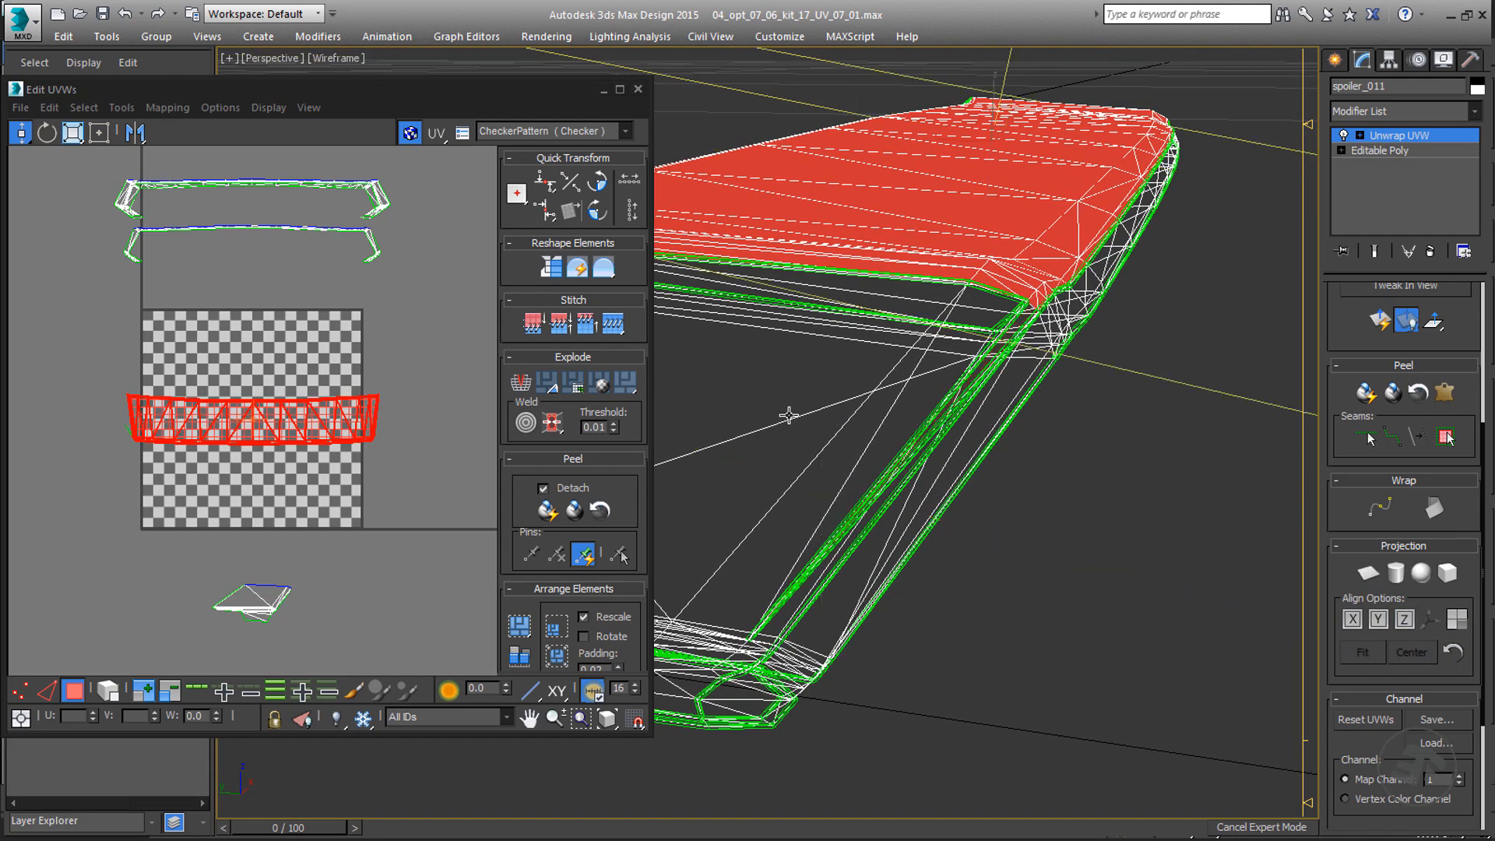
right_click(280, 414)
left_click(259, 466)
left_click(1369, 578)
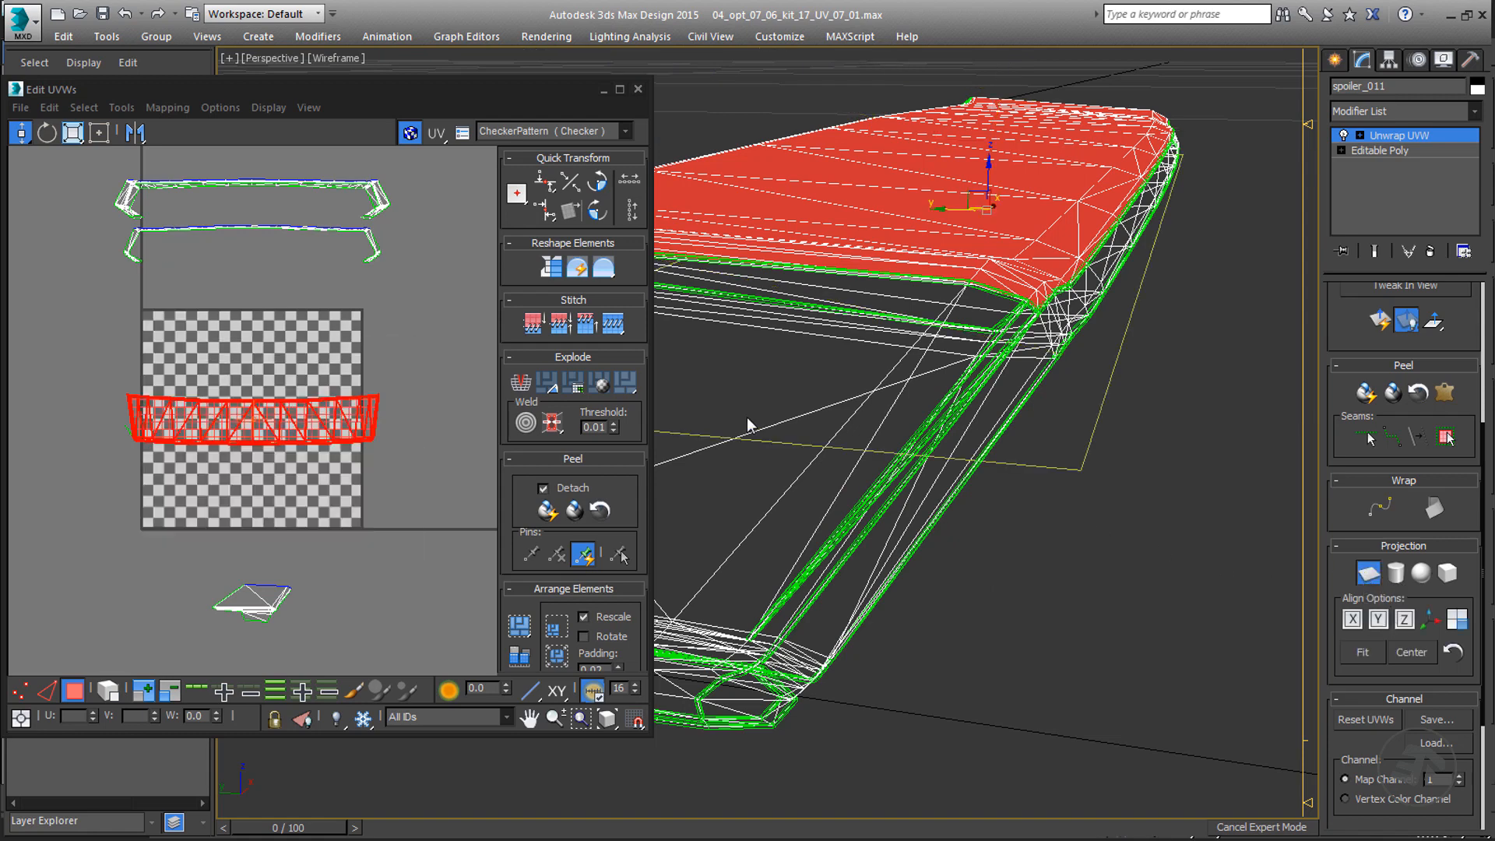
left_click(1405, 621)
middle_click_drag(1137, 433, 837, 187, "alt")
scroll(938, 413, "up", 2)
scroll(938, 408, "up", 2)
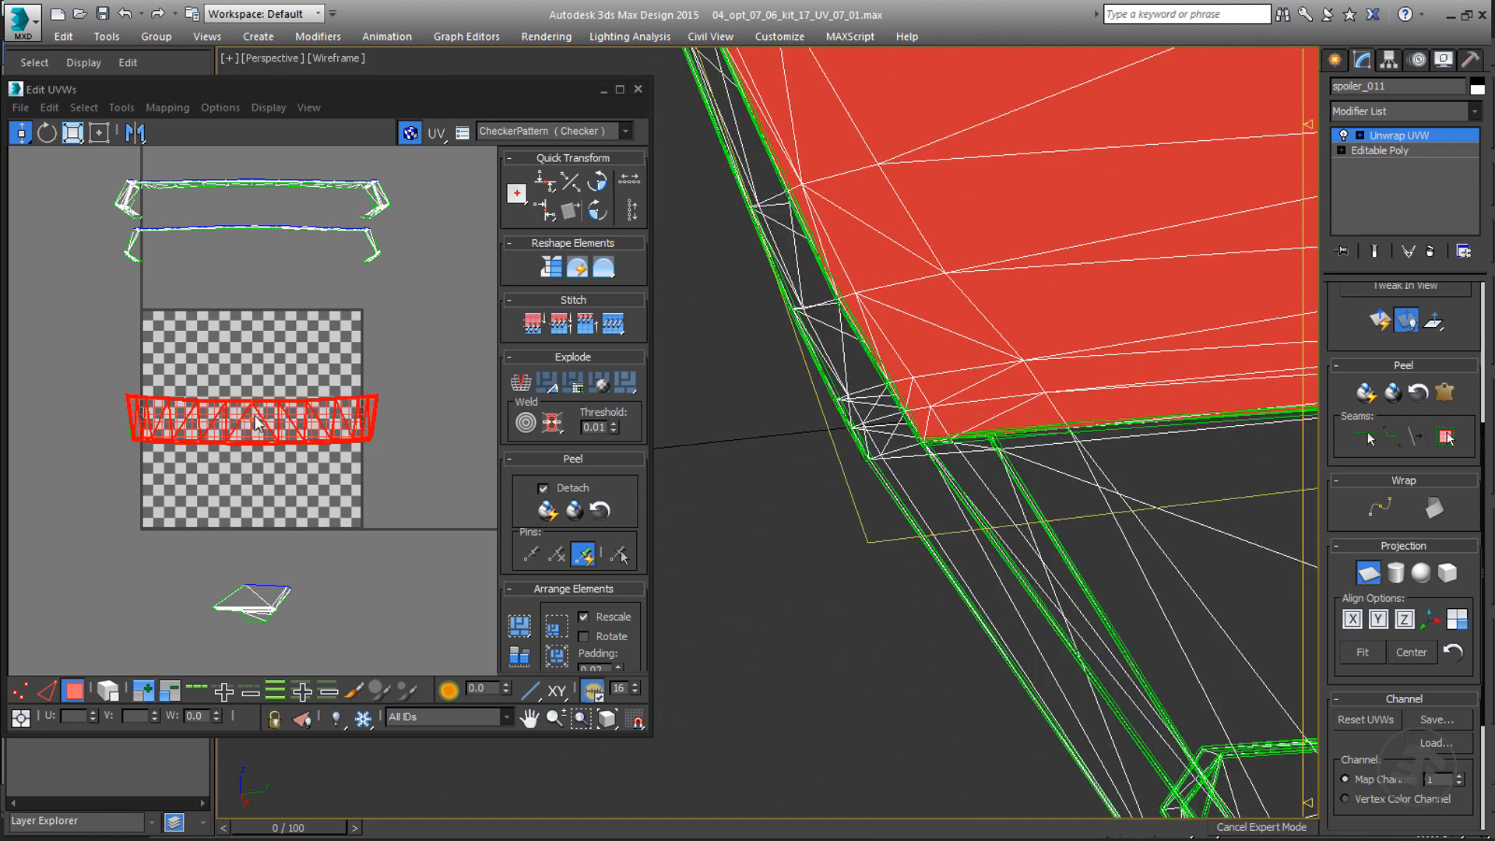
- Invert the selection, drop the side-panel shell and lower edge-strip shell, and inspect the faces of the remaining shell
key("ctrl+i")
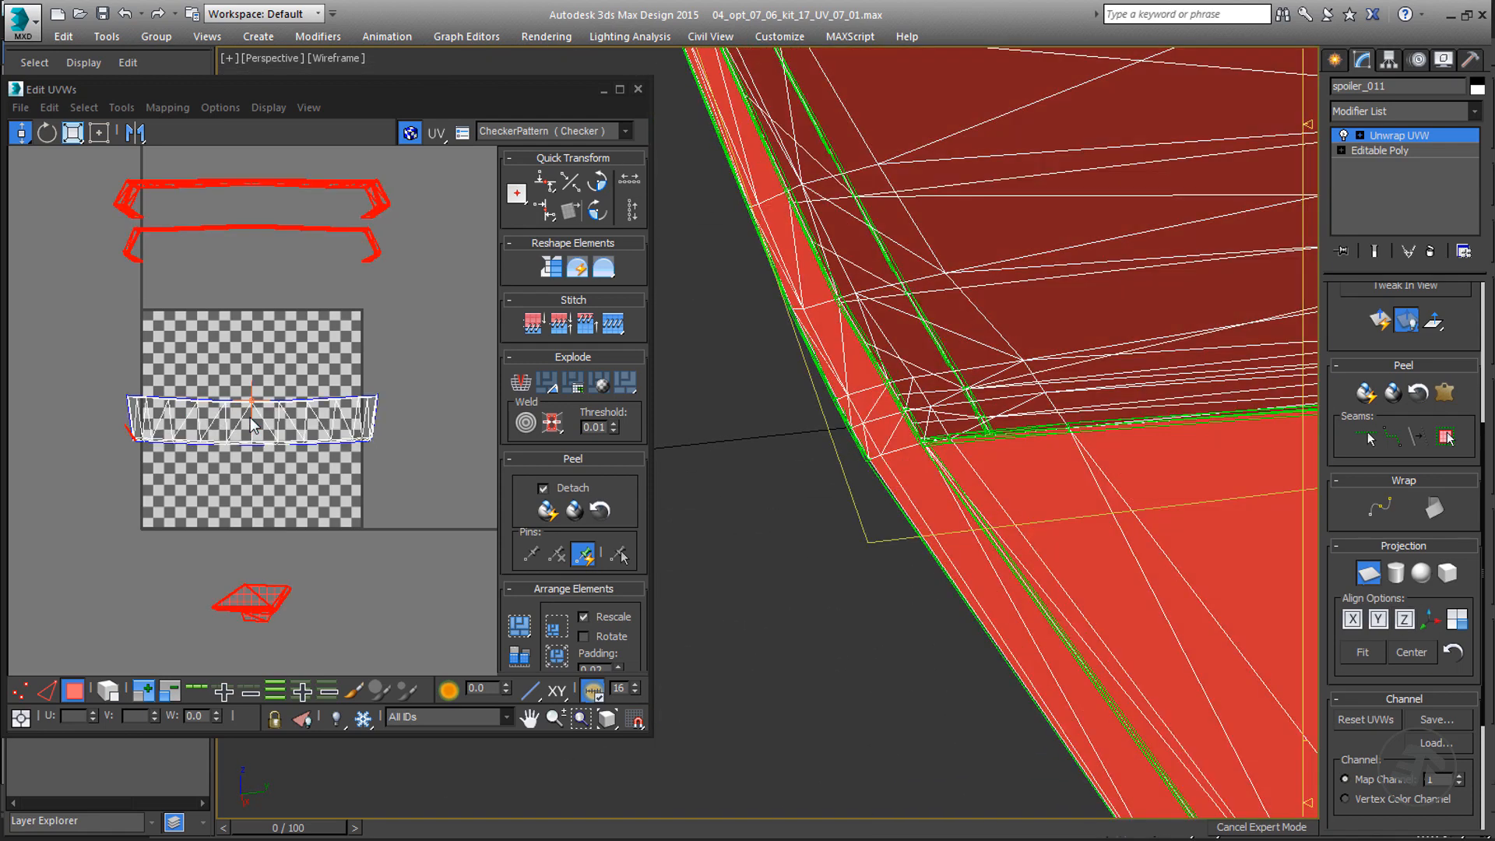
left_click(1370, 572)
left_click_drag(327, 602, 179, 644, "alt")
middle_click_drag(245, 292, 251, 331)
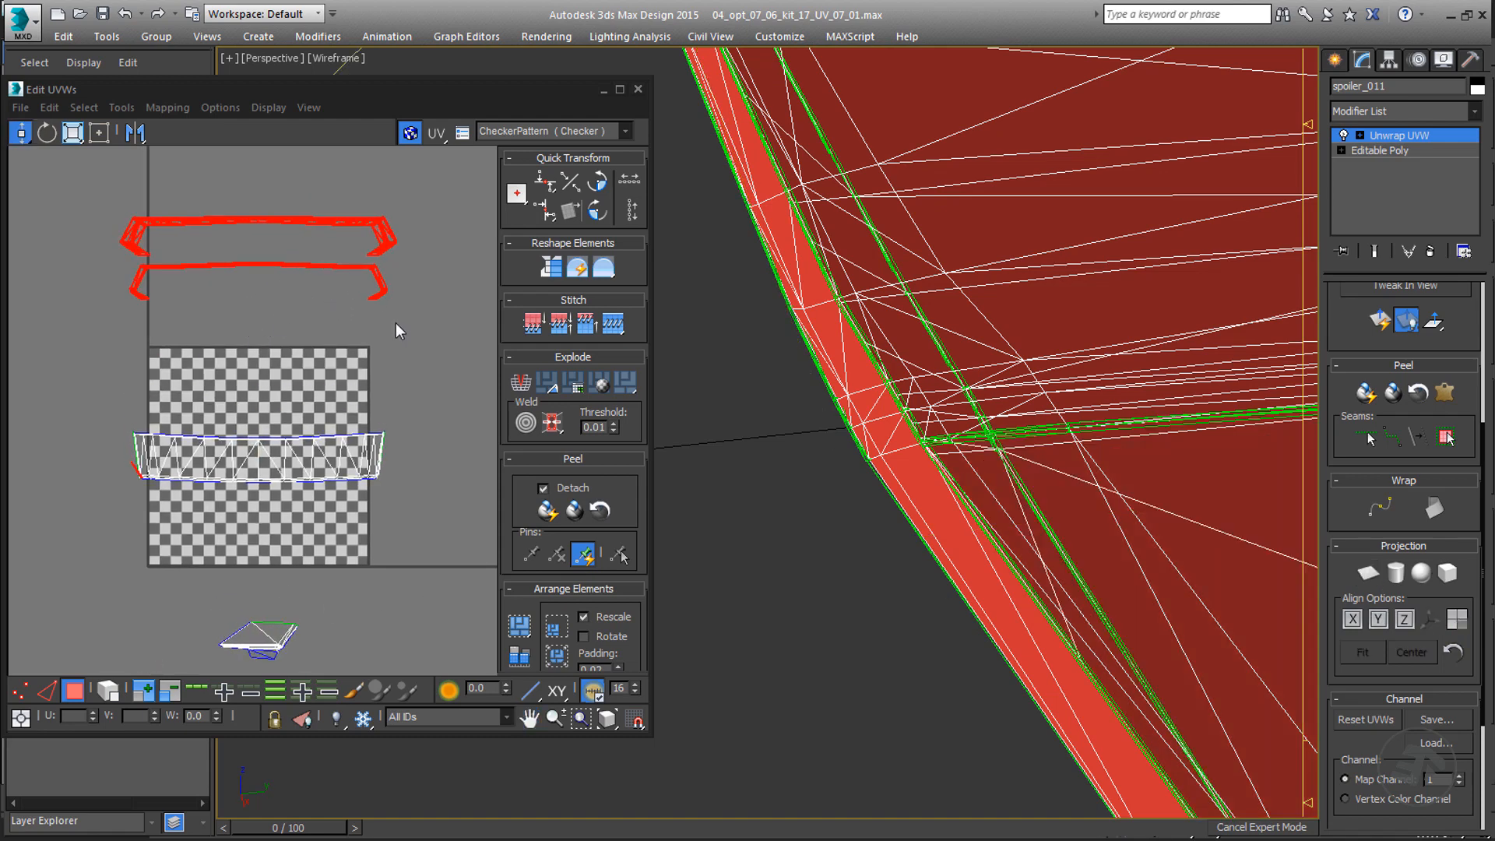
left_click_drag(62, 265, 61, 260, "alt")
scroll(948, 436, "down", 4)
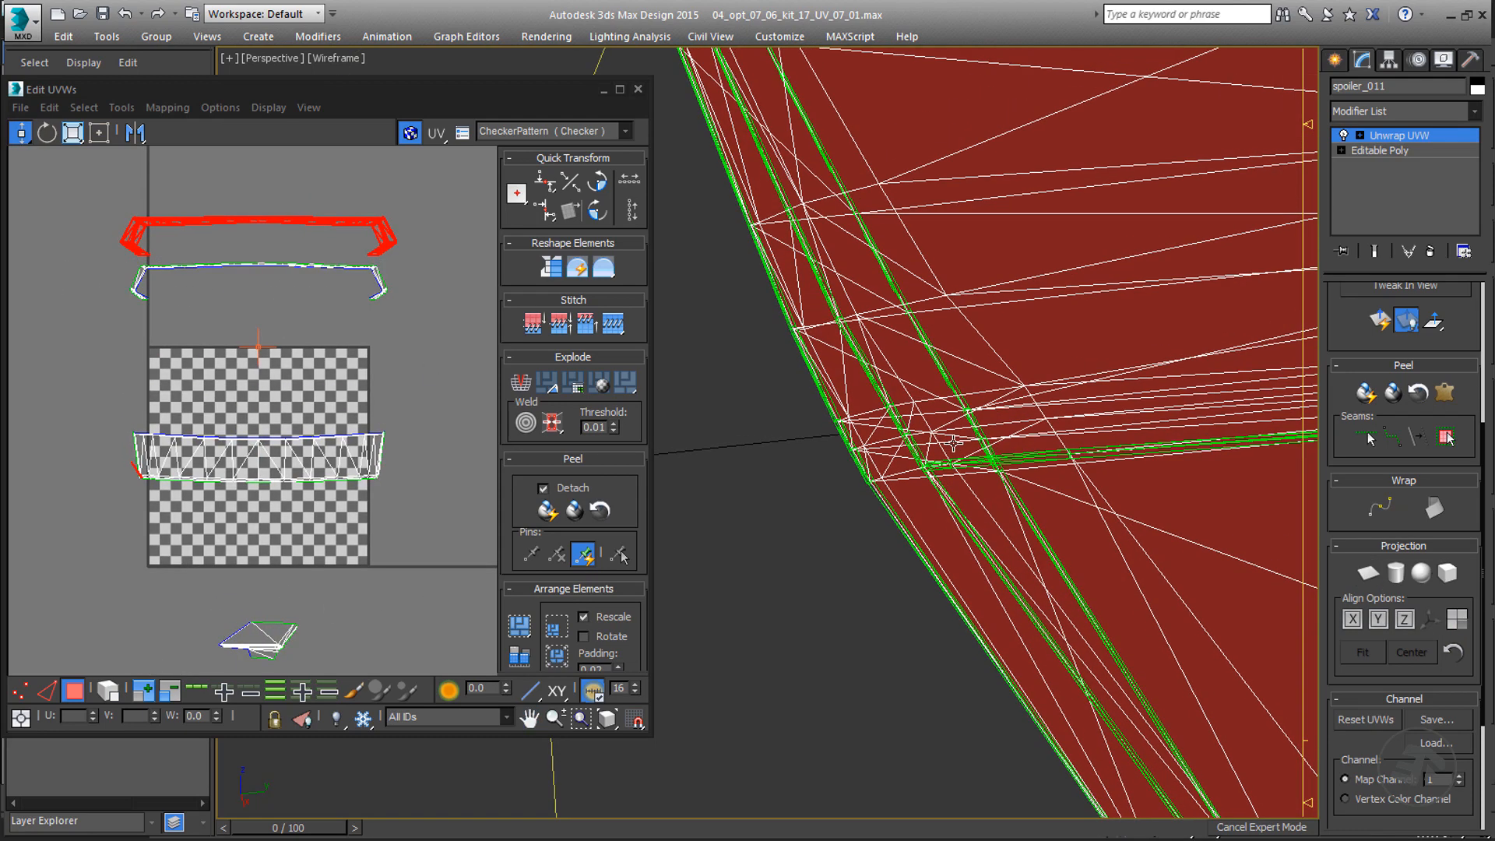
middle_click_drag(948, 438, 994, 389, "alt")
scroll(991, 381, "up", 6)
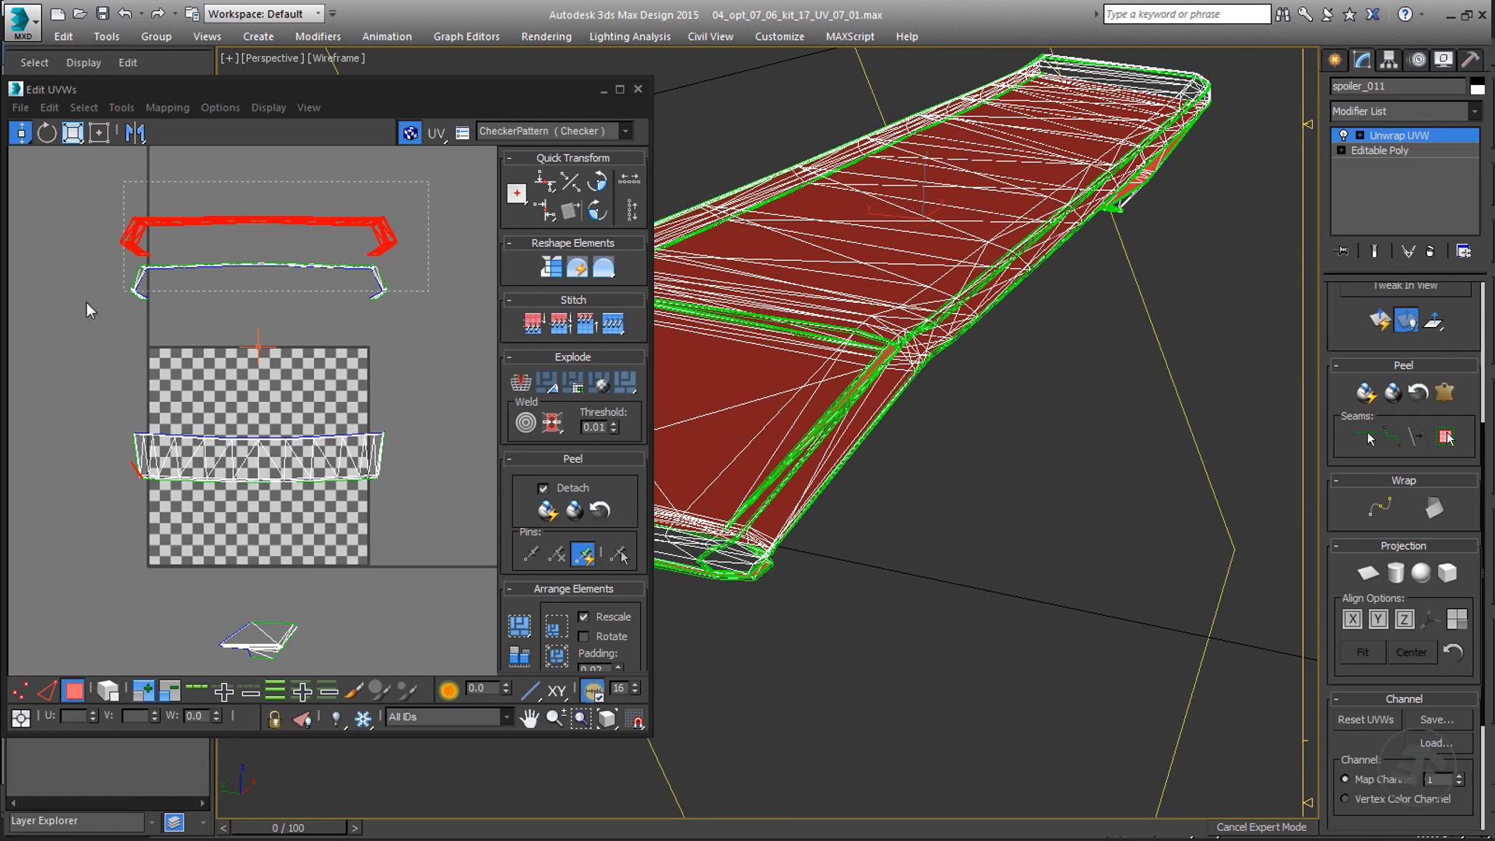
- Select the side panels' shell, planar-map it aligned to the X axis and move it below the UV tile
left_click(363, 606)
left_click_drag(194, 670, 194, 670)
left_click_drag(327, 610, 203, 662)
left_click(1370, 576)
left_click(1352, 620)
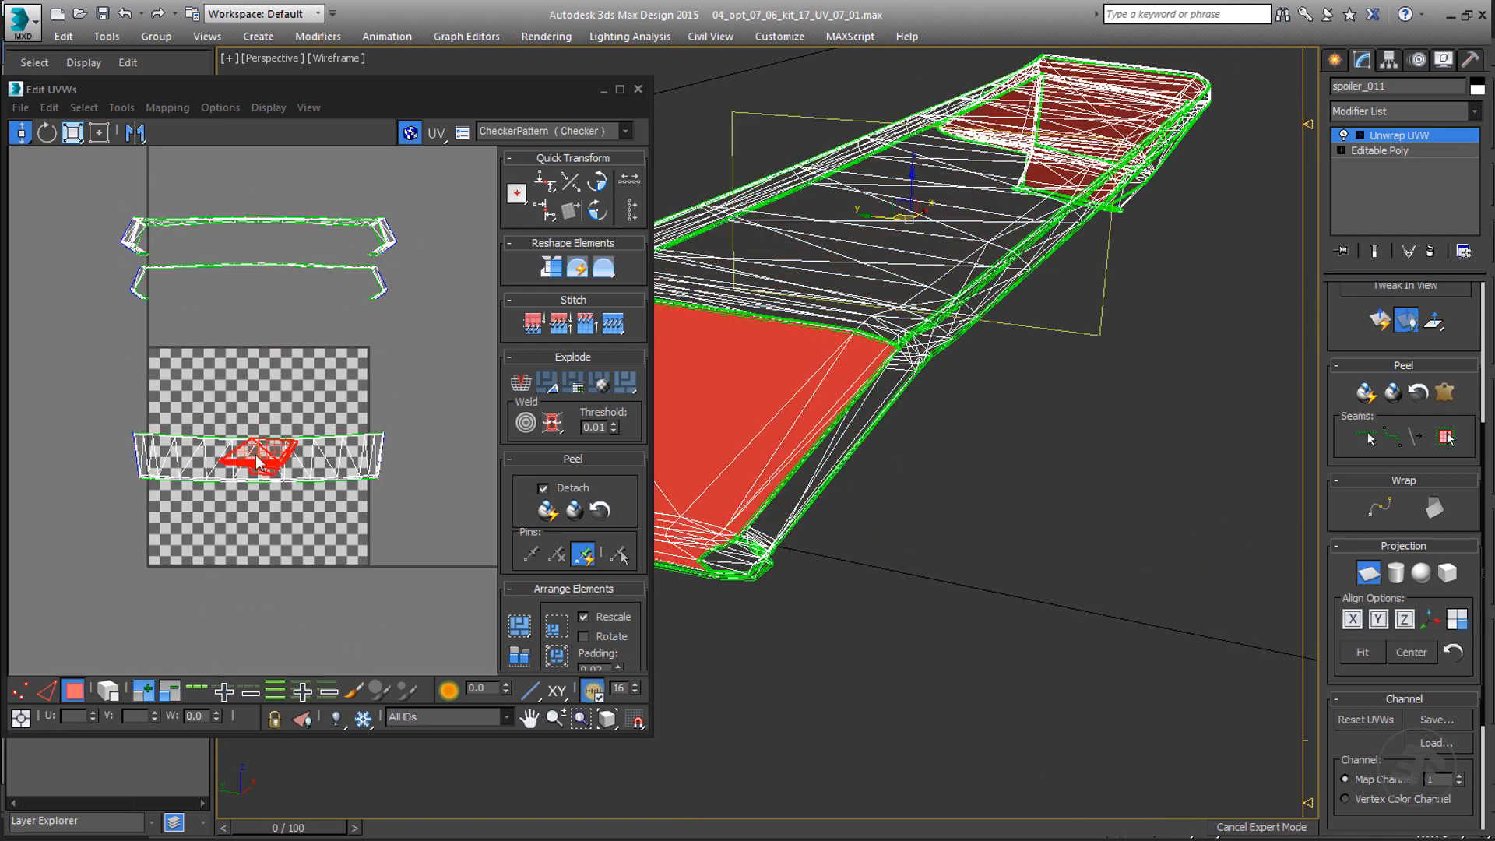
left_click(1368, 573)
left_click_drag(241, 424, 285, 562)
- Select the upper surface's shell and examine its faces at the end of the spoiler
left_click_drag(369, 509, 419, 538)
middle_click_drag(984, 338, 1187, 406, "alt")
scroll(858, 634, "up", 4)
middle_click_drag(858, 635, 1069, 580)
middle_click_drag(1069, 481, 683, 422)
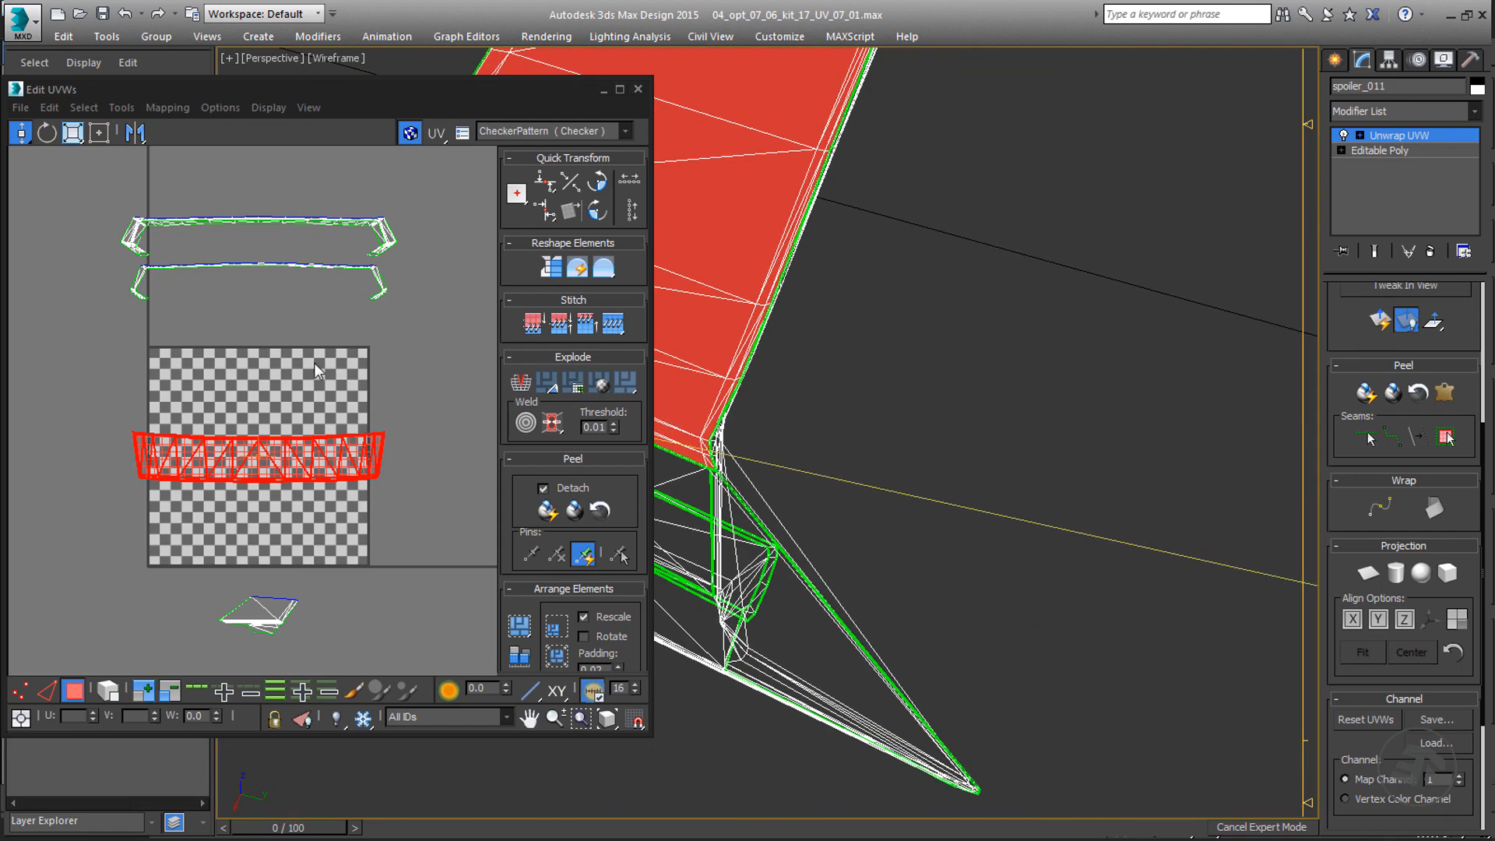
- Select the lower edge-strip shell, add the shell above it, and examine their faces on the spoiler in shaded view
left_click(399, 316)
left_click_drag(25, 254, 29, 259)
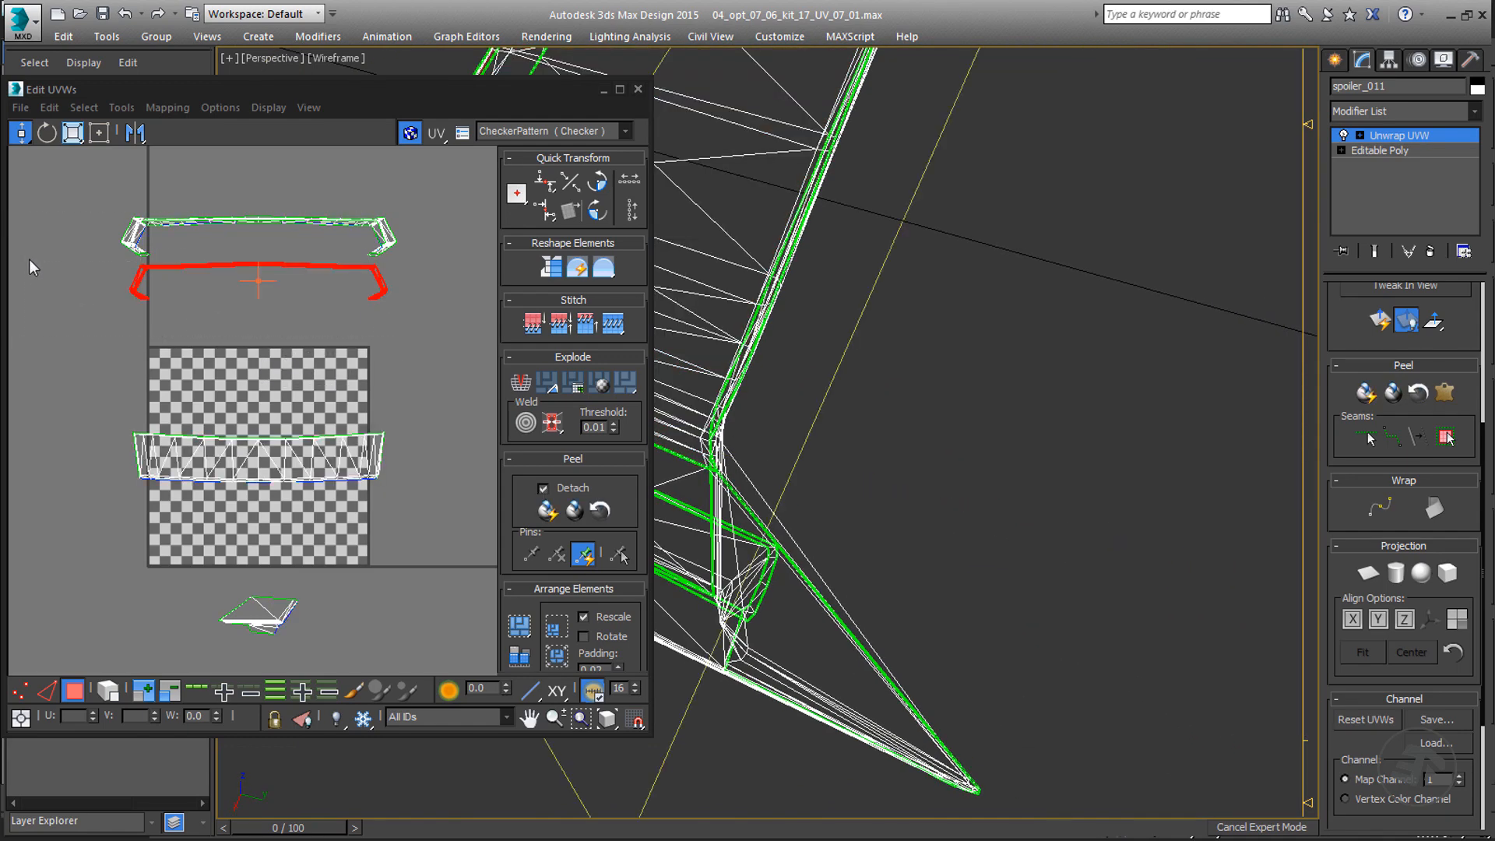
key("z")
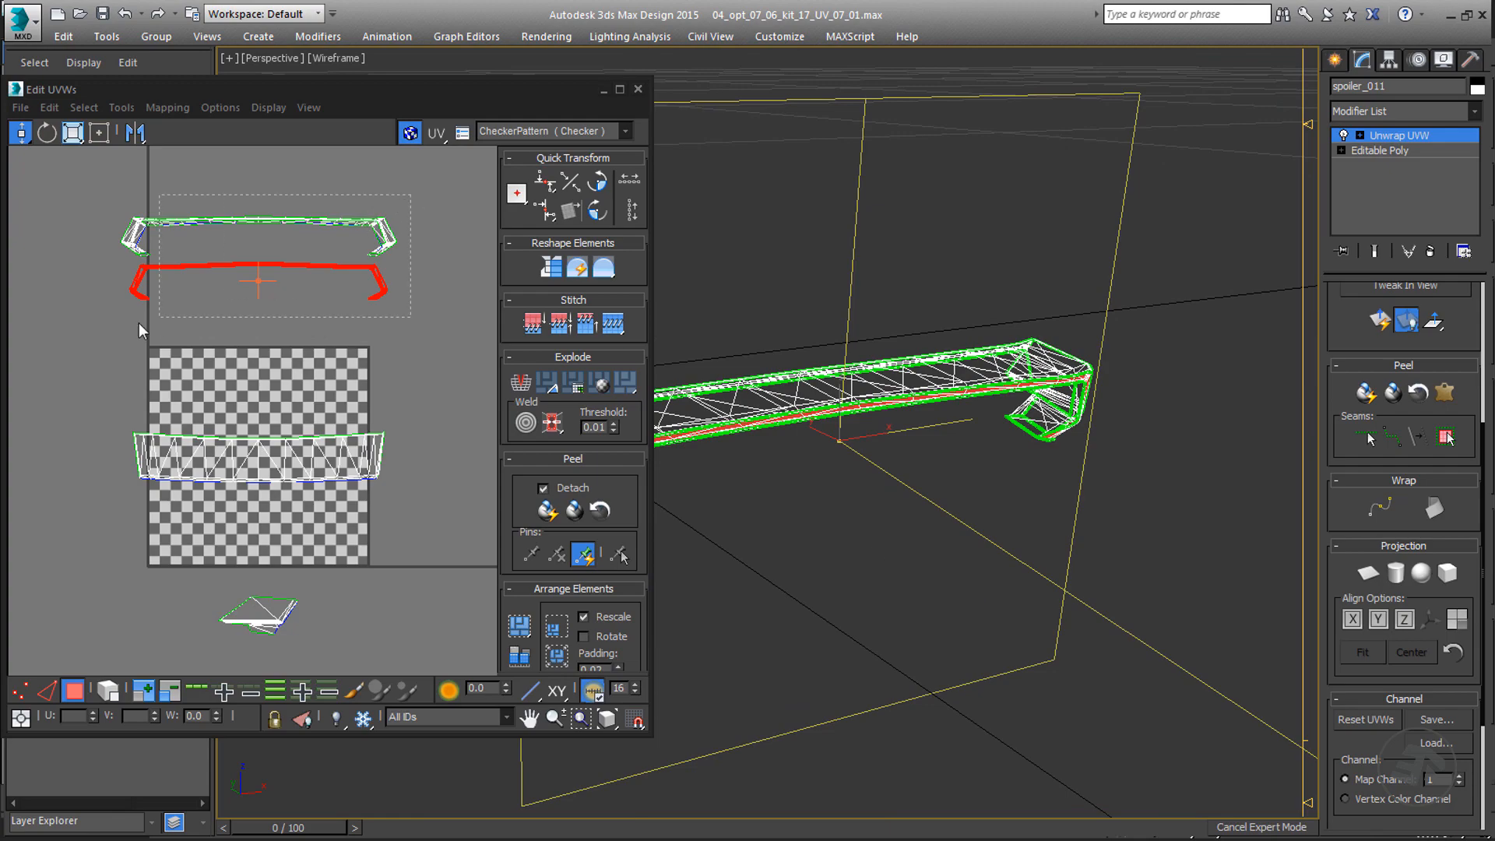
left_click_drag(138, 323, 75, 322)
middle_click_drag(807, 491, 736, 506, "alt")
scroll(1101, 458, "up", 3)
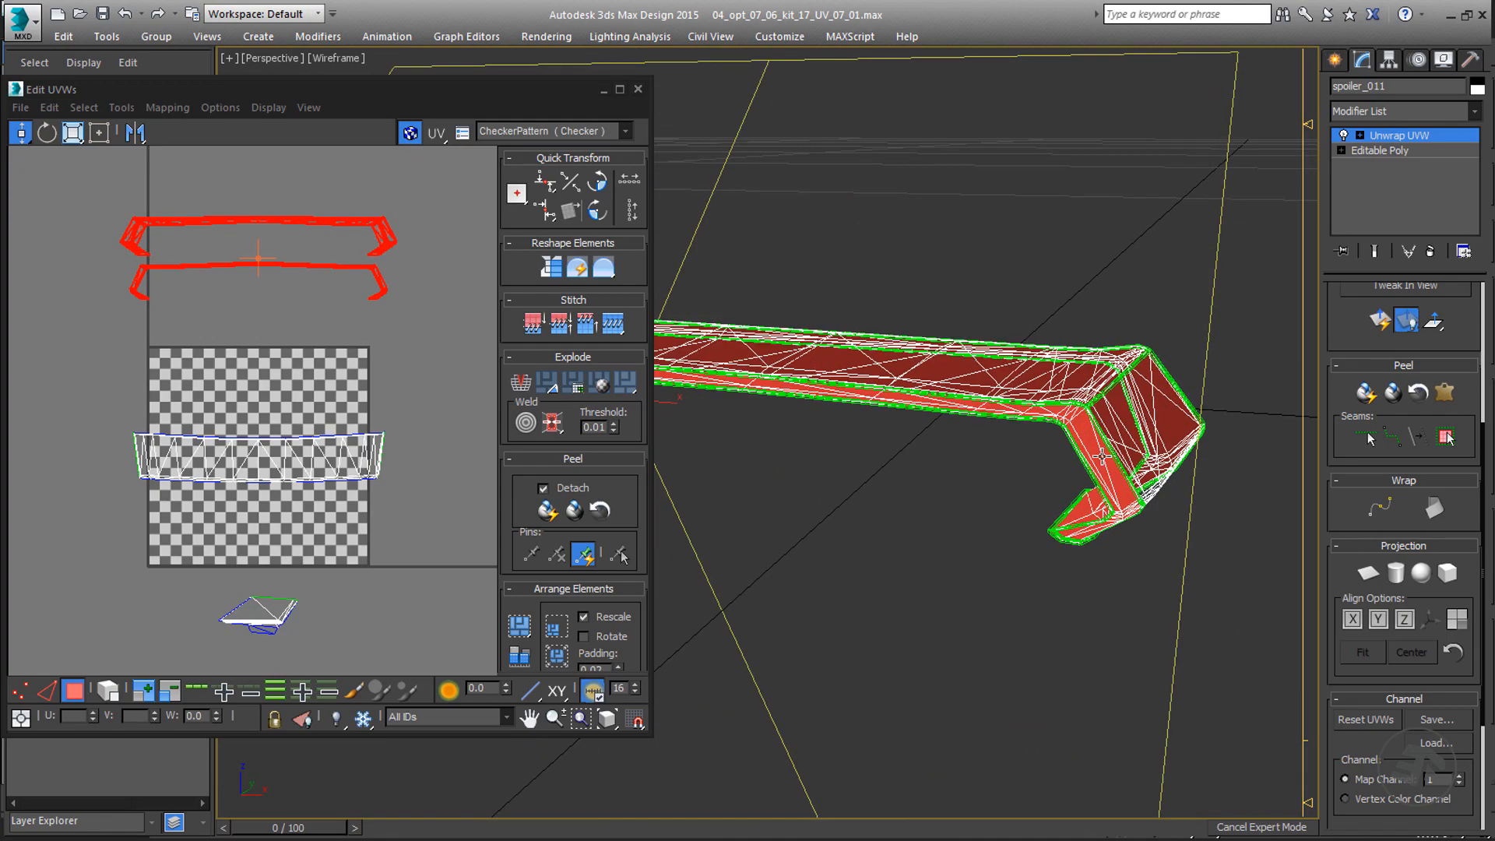
mouse_move(1101, 457)
middle_mouse_down("alt")
mouse_move(974, 488)
mouse_move(931, 480)
mouse_move(841, 559)
mouse_move(969, 484)
mouse_move(864, 499)
middle_mouse_up("alt")
scroll(841, 559, "down", 2)
key("F3")
scroll(382, 312, "down", 3)
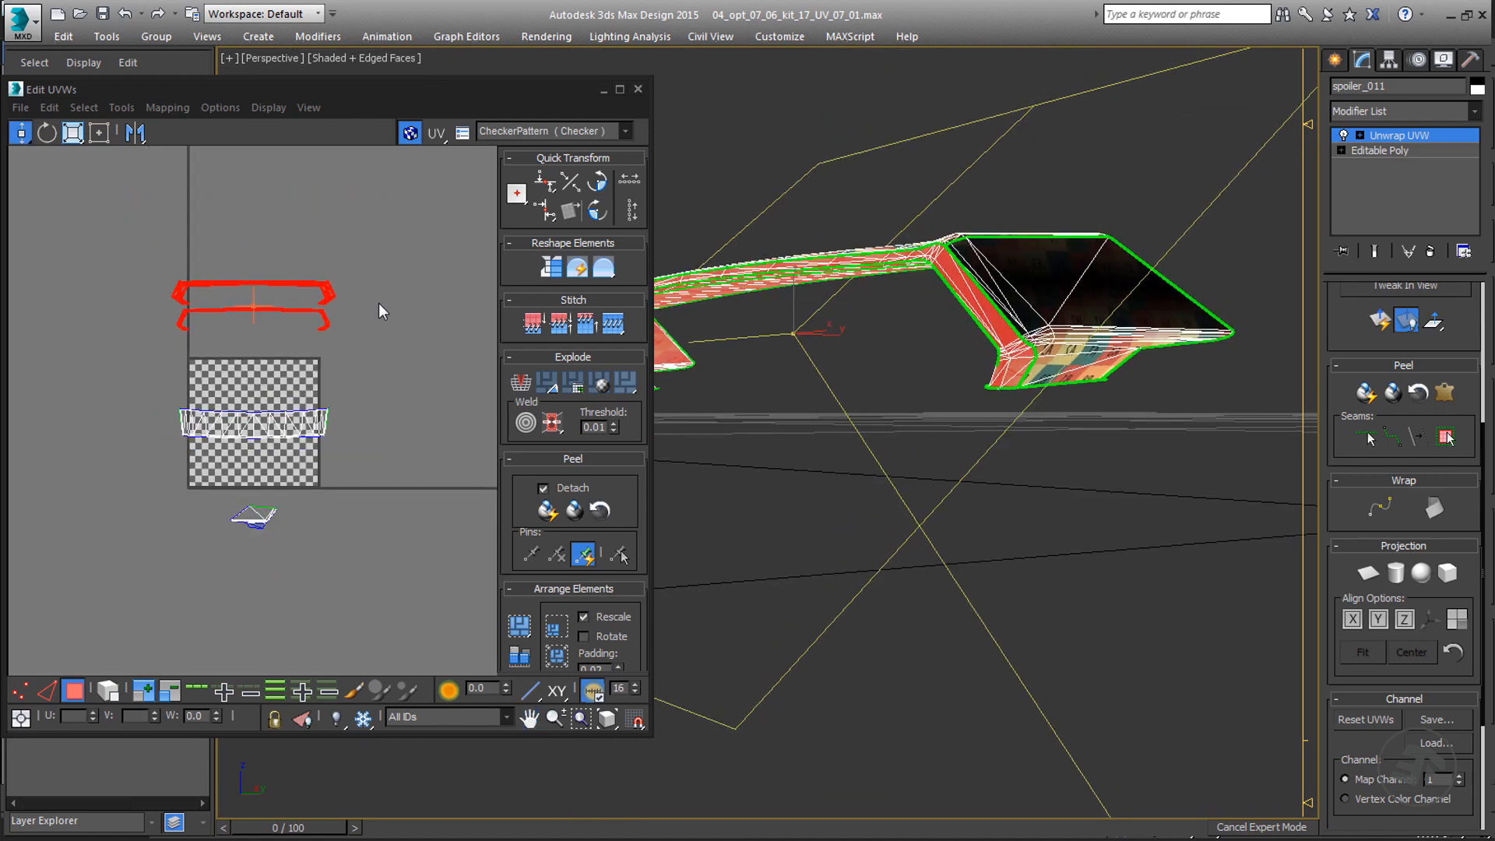
- Maximize the UV editor, select all UV shells and offset them by 1 in U
left_click(441, 333)
left_click(620, 89)
scroll(752, 418, "up", 3)
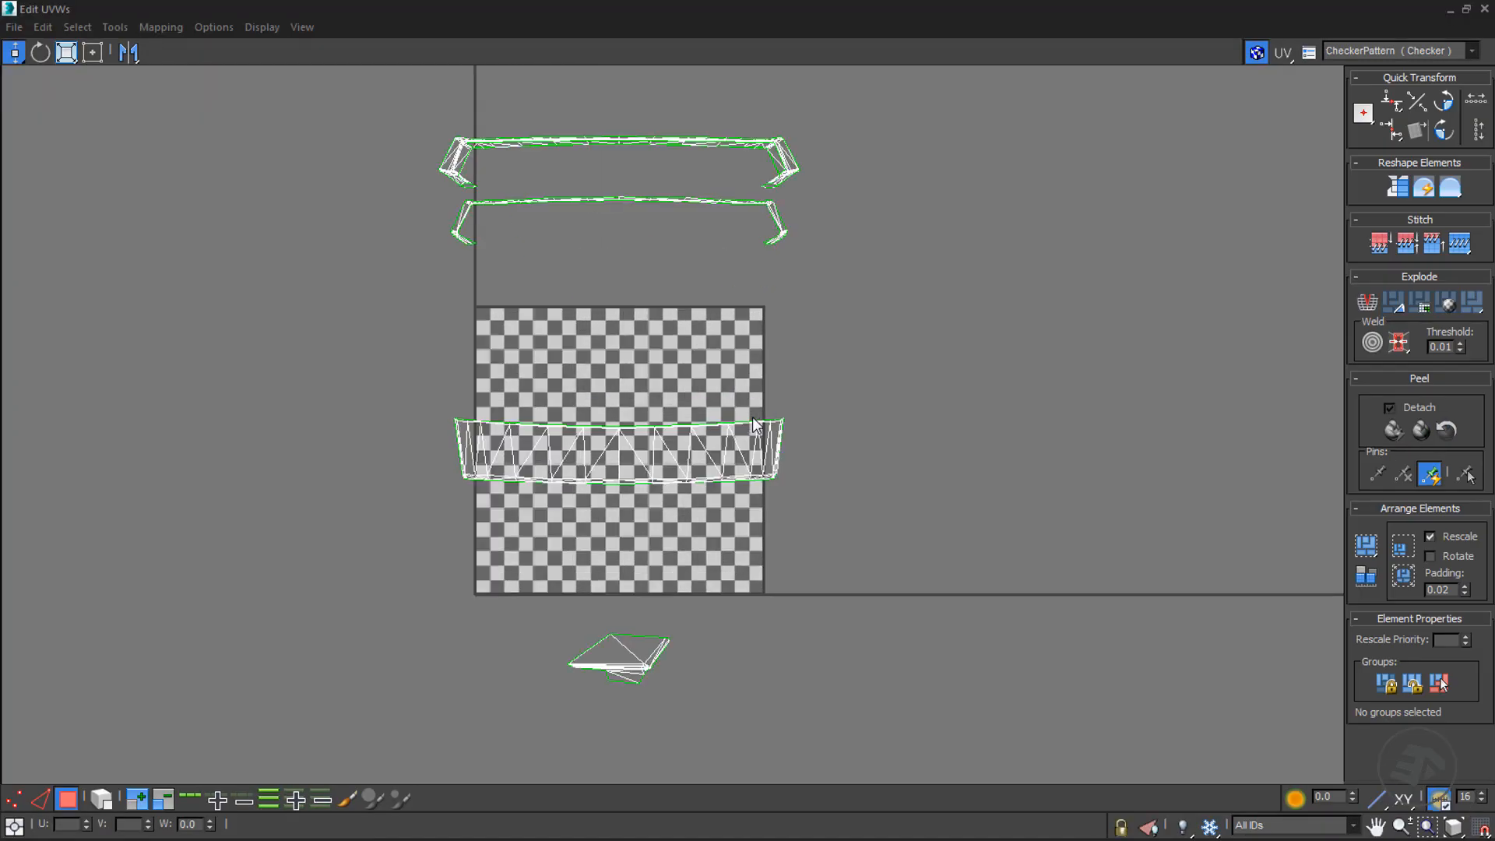
left_click_drag(917, 729, 918, 730)
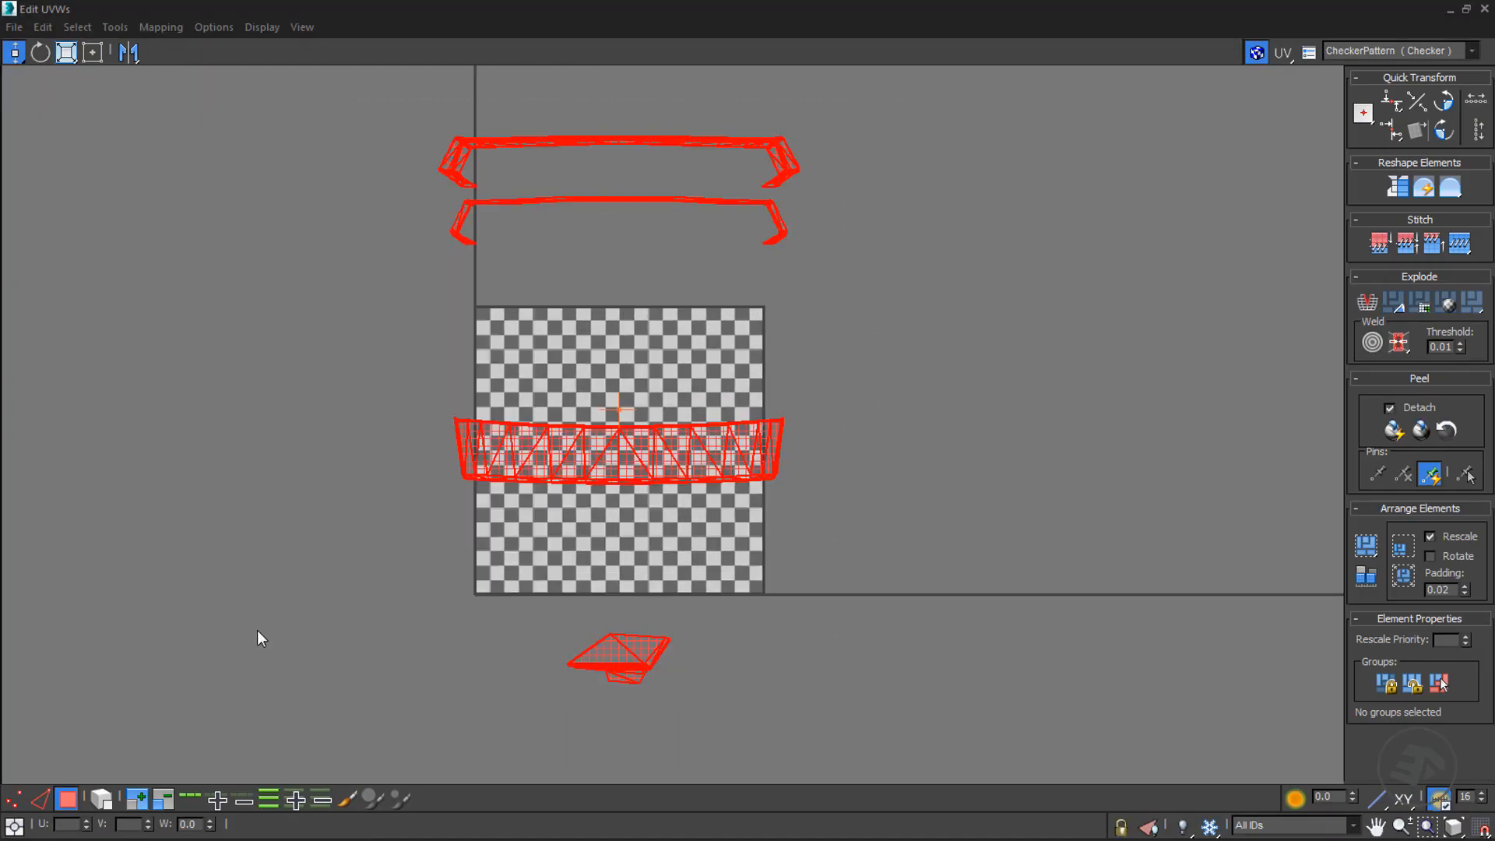
left_click(14, 828)
type("1")
key("Return")
left_click_drag(671, 244, 671, 246)
scroll(675, 257, "down", 3)
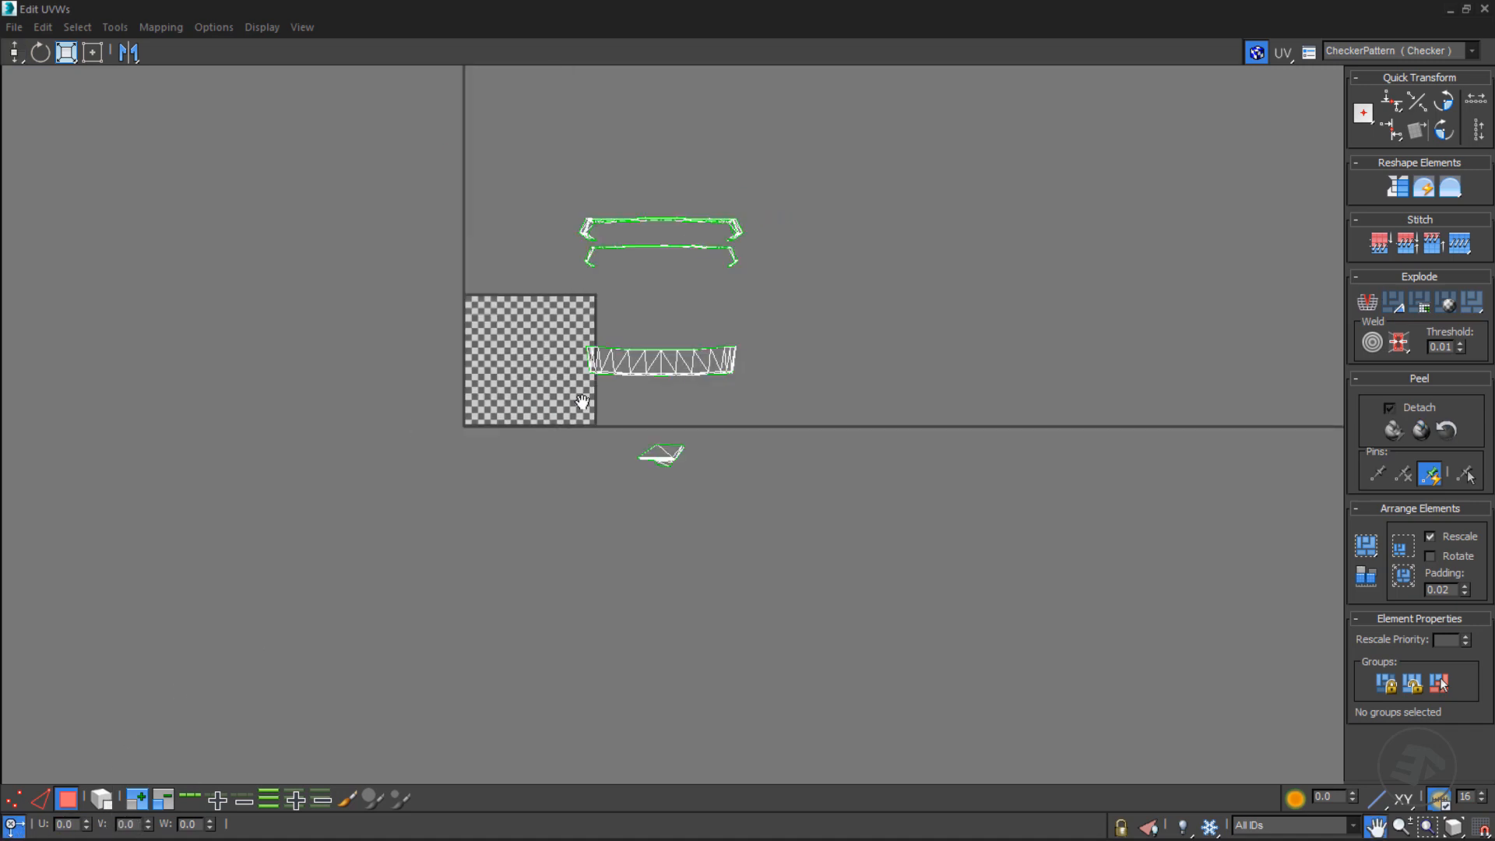
- Close the UV editor and collapse the Unwrap UVW modifier into the editable poly
left_click(1485, 10)
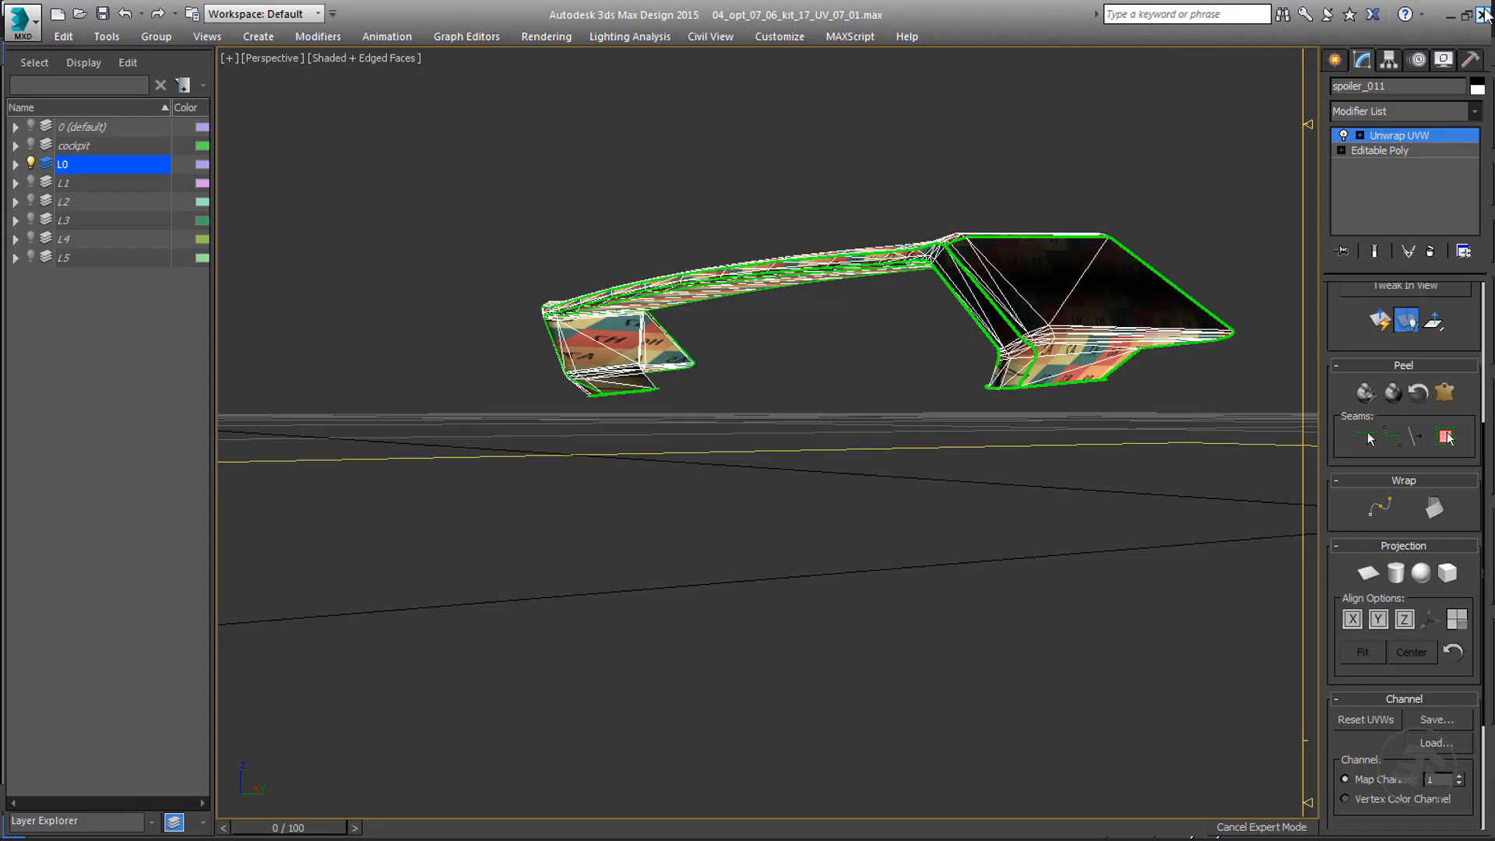
right_click(1386, 134)
left_click(1343, 268)
left_click(833, 504)
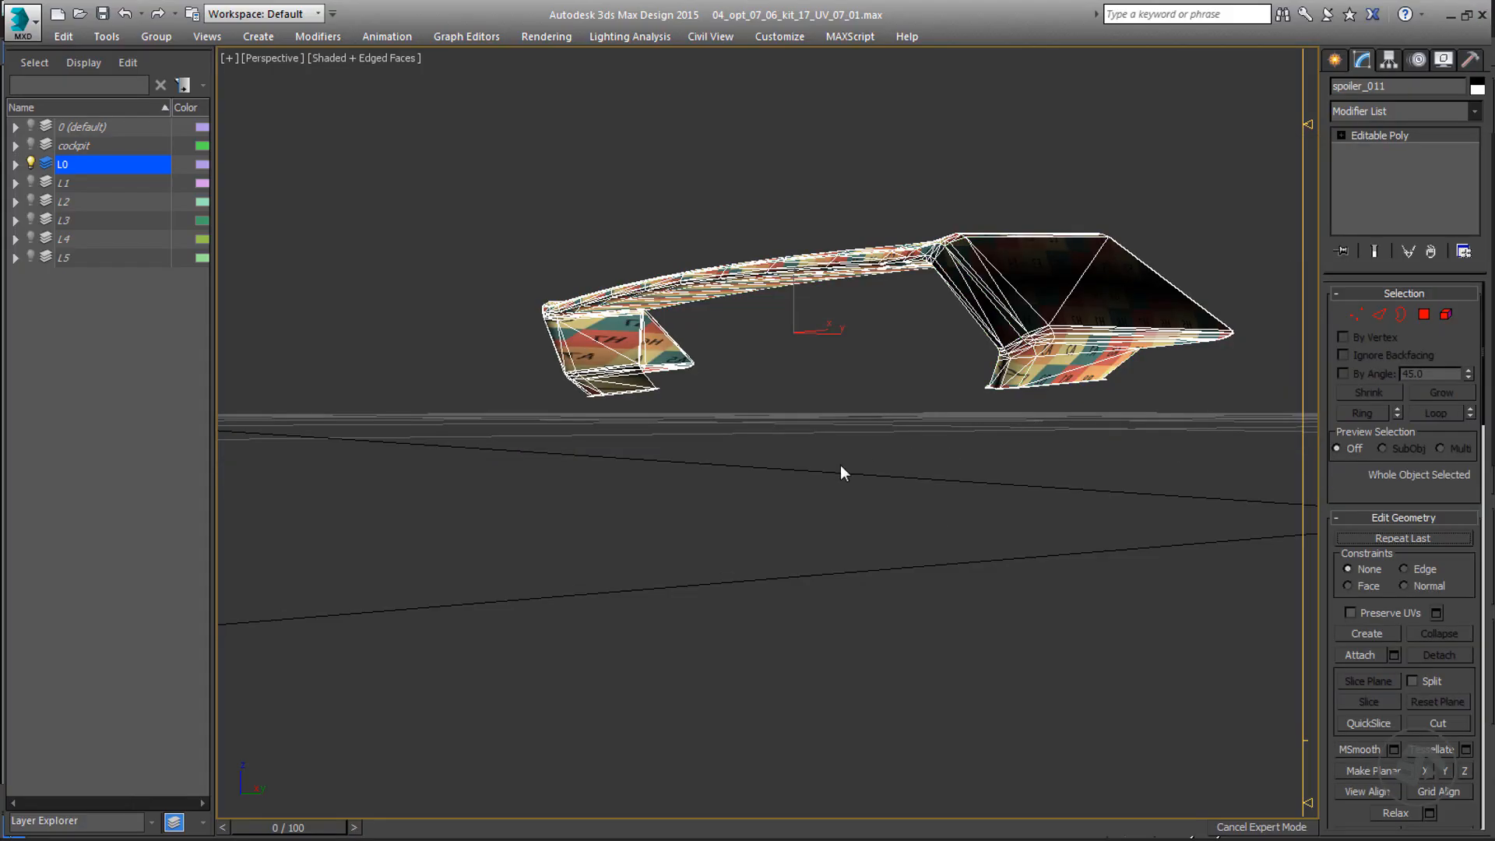
- Inspect the checker pattern on the spoiler's upper surface and side panel for distortion
middle_click_drag(840, 465, 1065, 539, "alt")
scroll(806, 517, "up", 6)
scroll(805, 517, "down", 4)
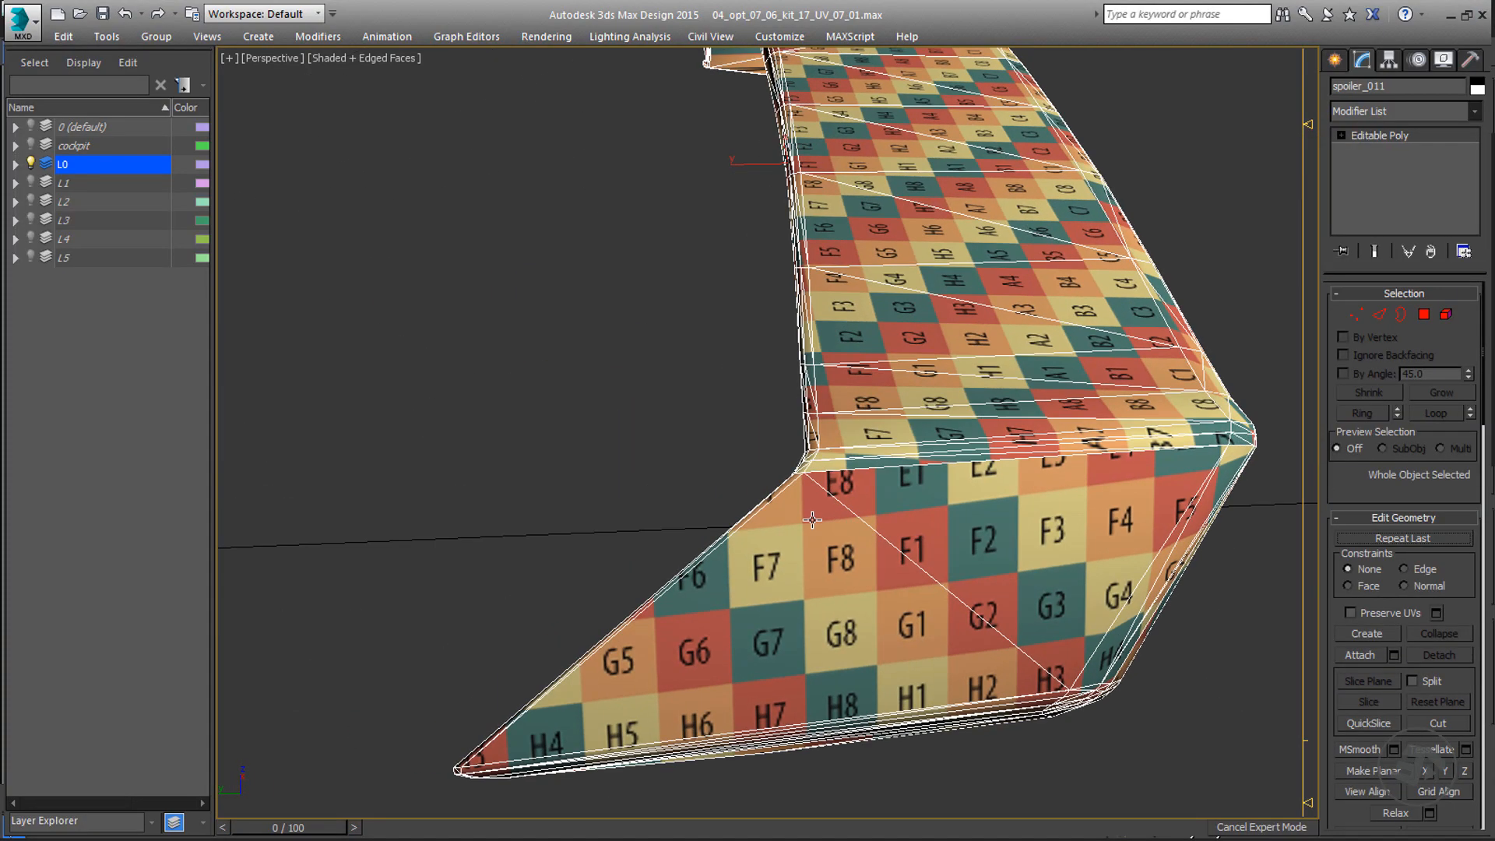
mouse_move(788, 551)
middle_mouse_down("alt")
mouse_move(638, 477)
mouse_move(746, 483)
mouse_move(724, 460)
mouse_move(695, 483)
mouse_move(774, 490)
mouse_move(838, 351)
mouse_move(877, 423)
mouse_move(1036, 465)
mouse_move(784, 521)
mouse_move(804, 535)
middle_mouse_up("alt")
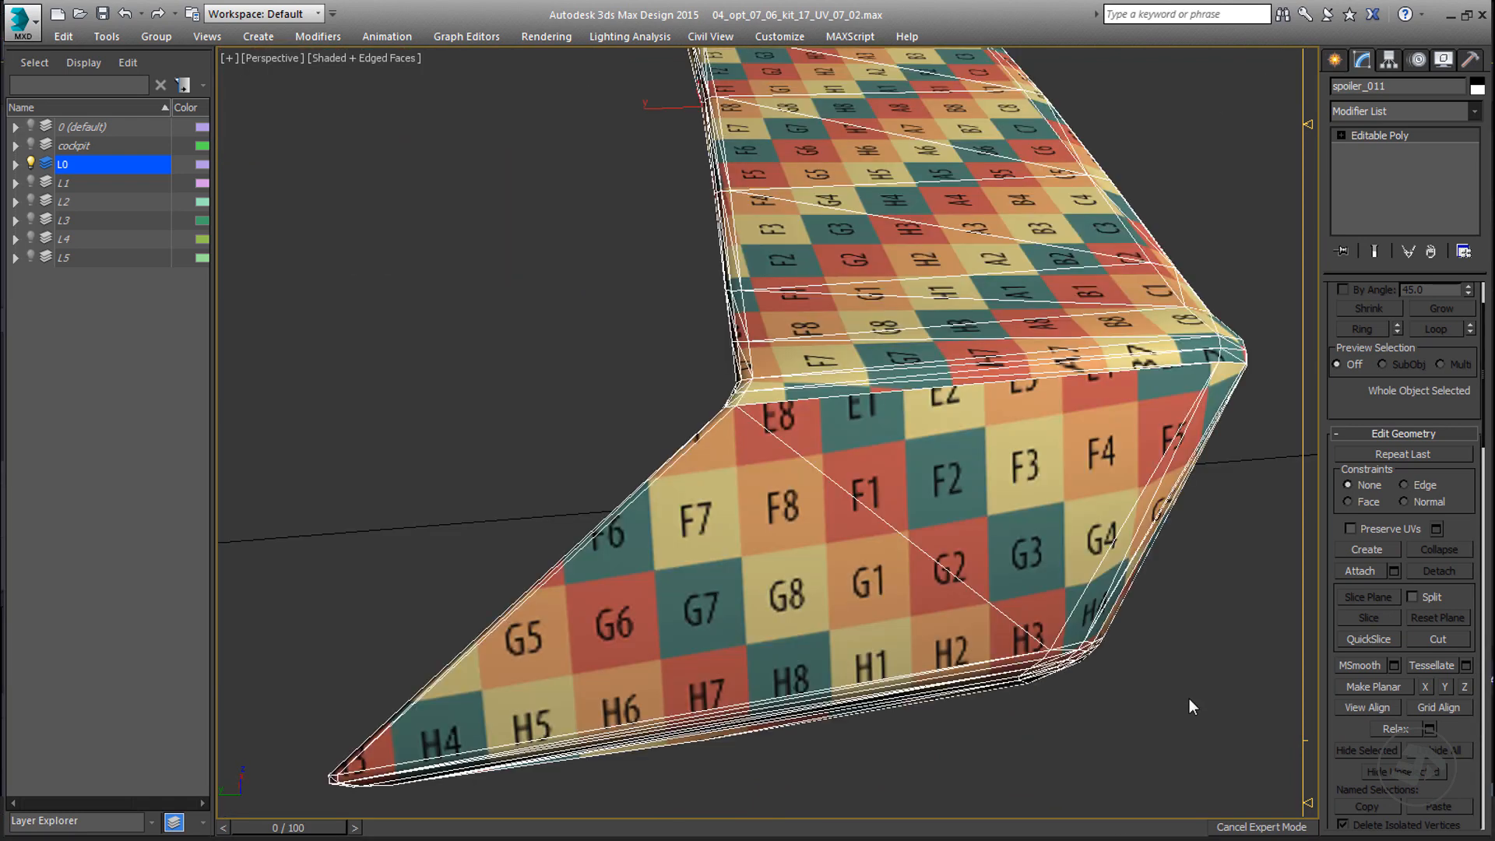
- Select the fin edging as a mesh element at one end of the spoiler and add the matching element at the other end
middle_click_drag(1184, 701, 864, 372, "alt")
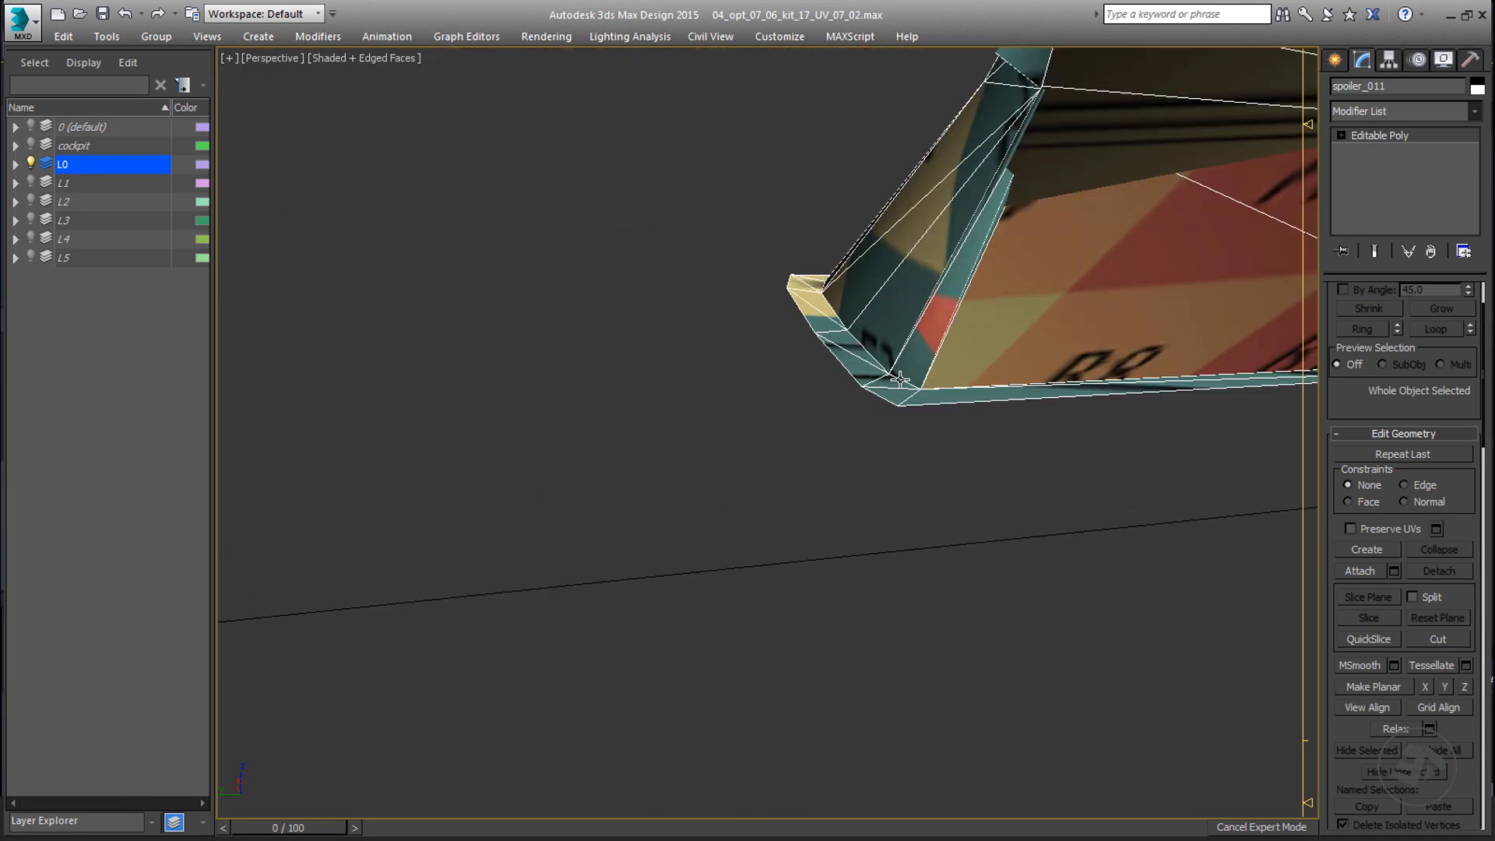
key("5")
left_click(899, 380)
scroll(900, 379, "down", 7)
middle_click_drag(912, 524, 357, 525, "alt")
scroll(358, 525, "up", 8)
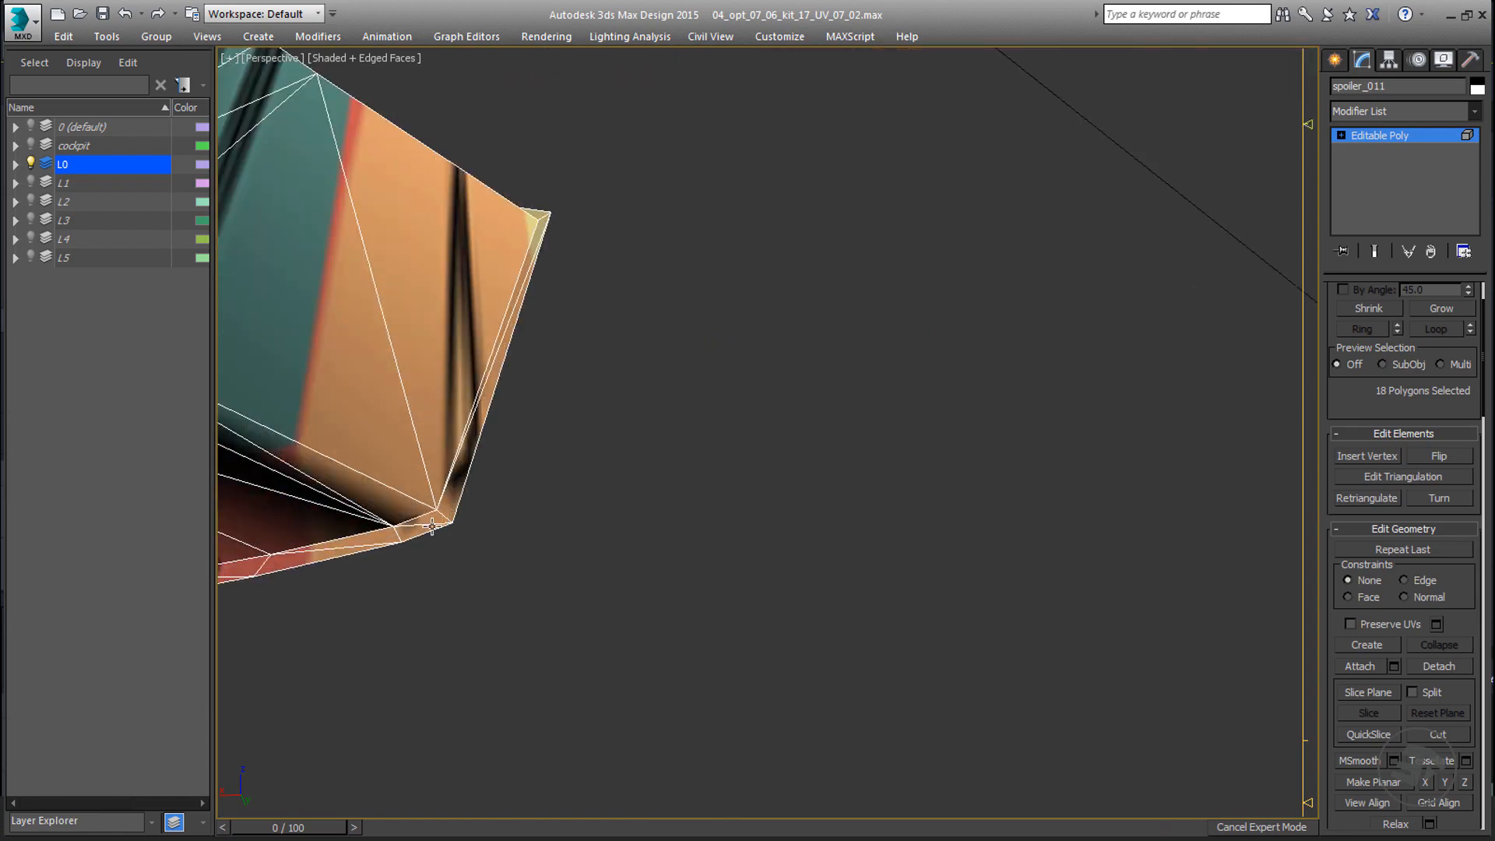
left_click(432, 526, "ctrl")
- Examine the selected fin edging elements at both ends of the spoiler from several angles
scroll(436, 525, "down", 8)
middle_click_drag(498, 517, 813, 545, "alt")
scroll(1051, 541, "up", 7)
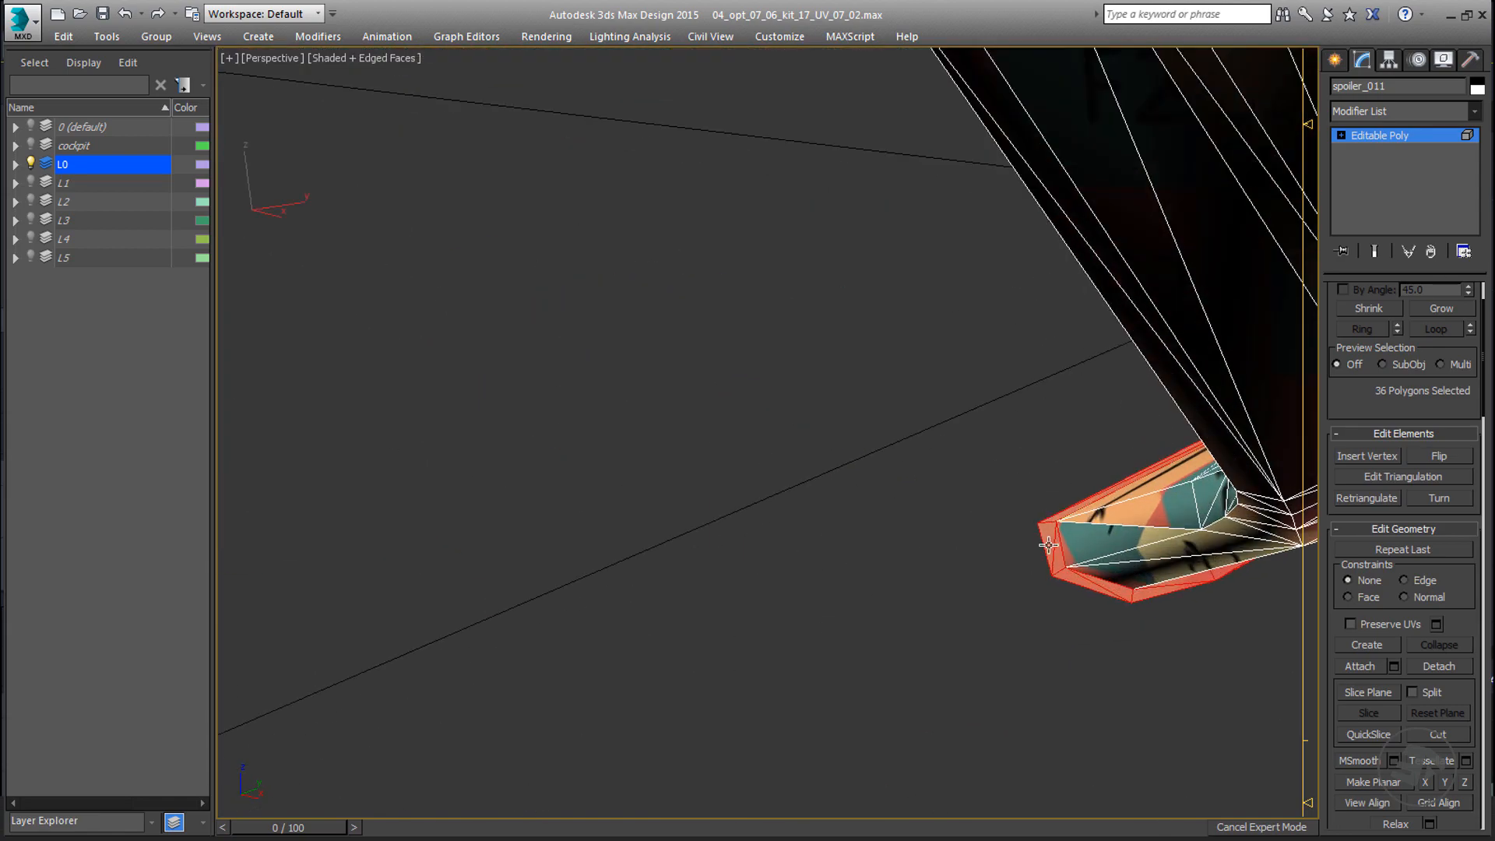
scroll(1049, 544, "down", 7)
scroll(549, 506, "up", 8)
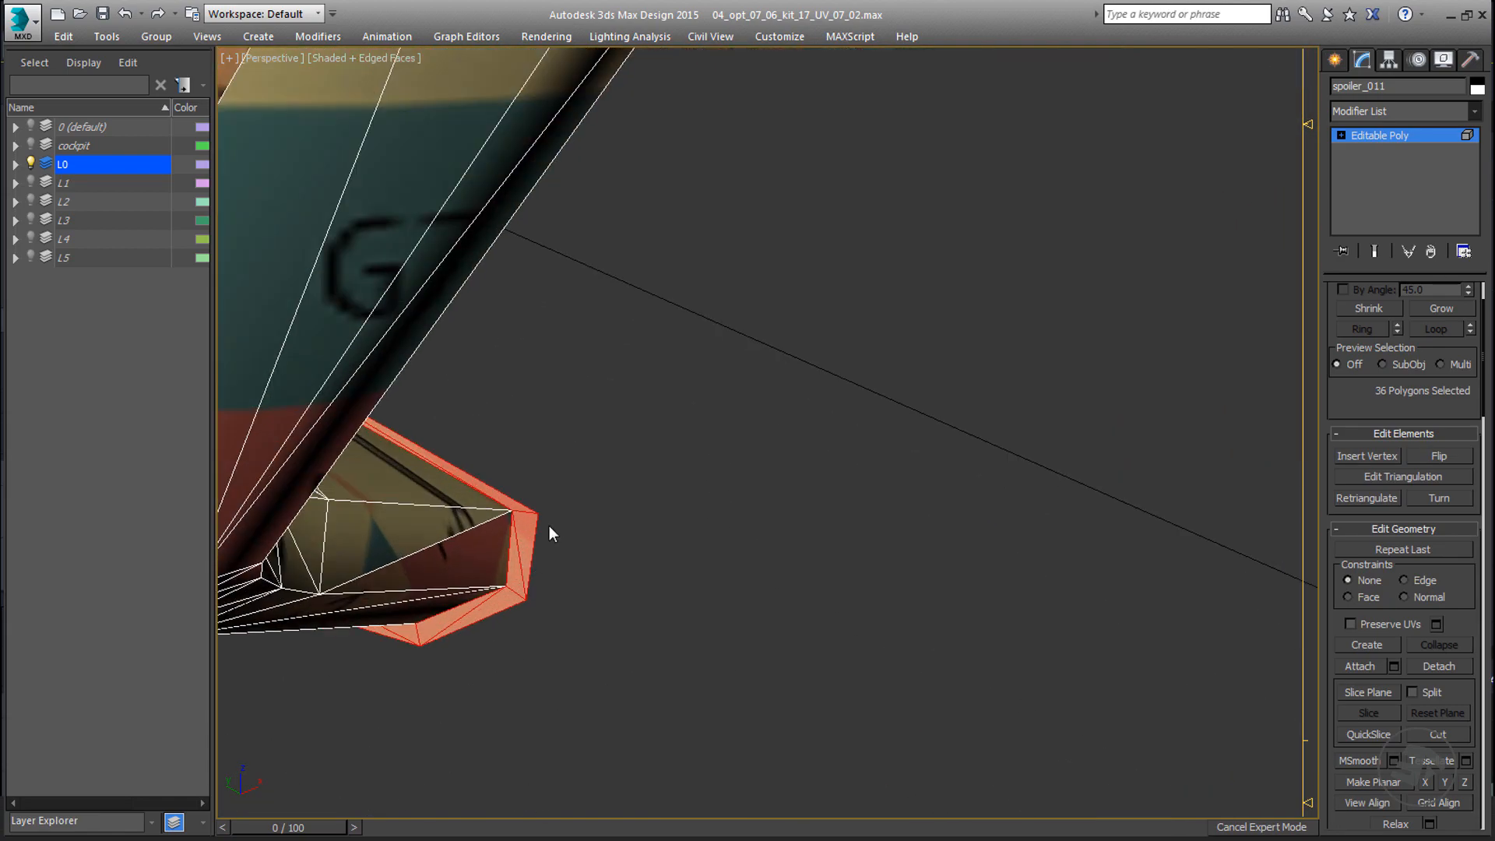
scroll(549, 533, "down", 7)
middle_click_drag(714, 611, 1005, 651, "alt")
scroll(980, 495, "up", 8)
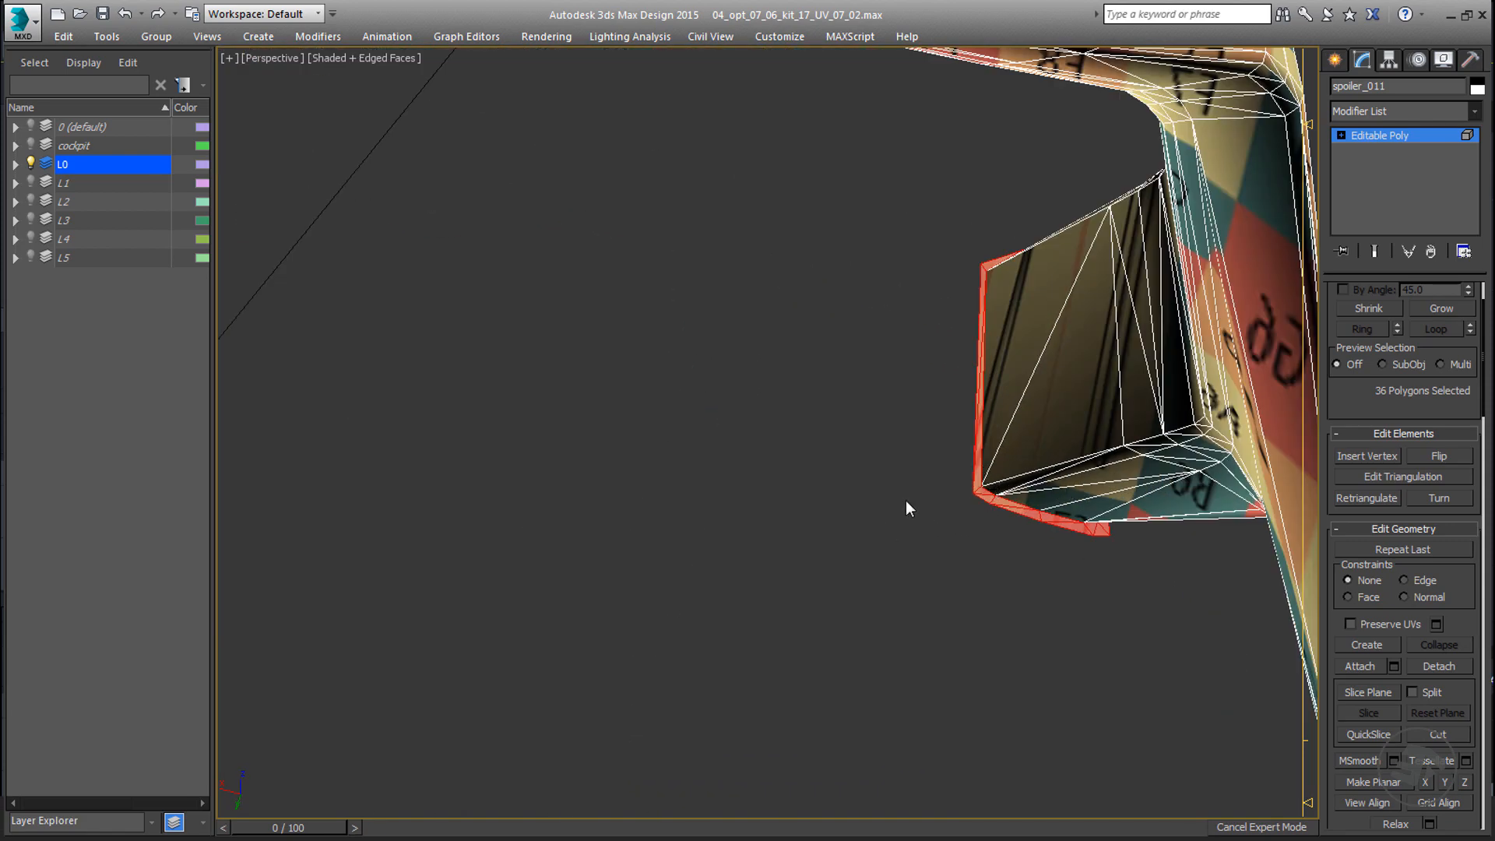
- Detach the selected fin edging elements as a separate object named spoiler1_base_01
key("alt+d")
type("sp")
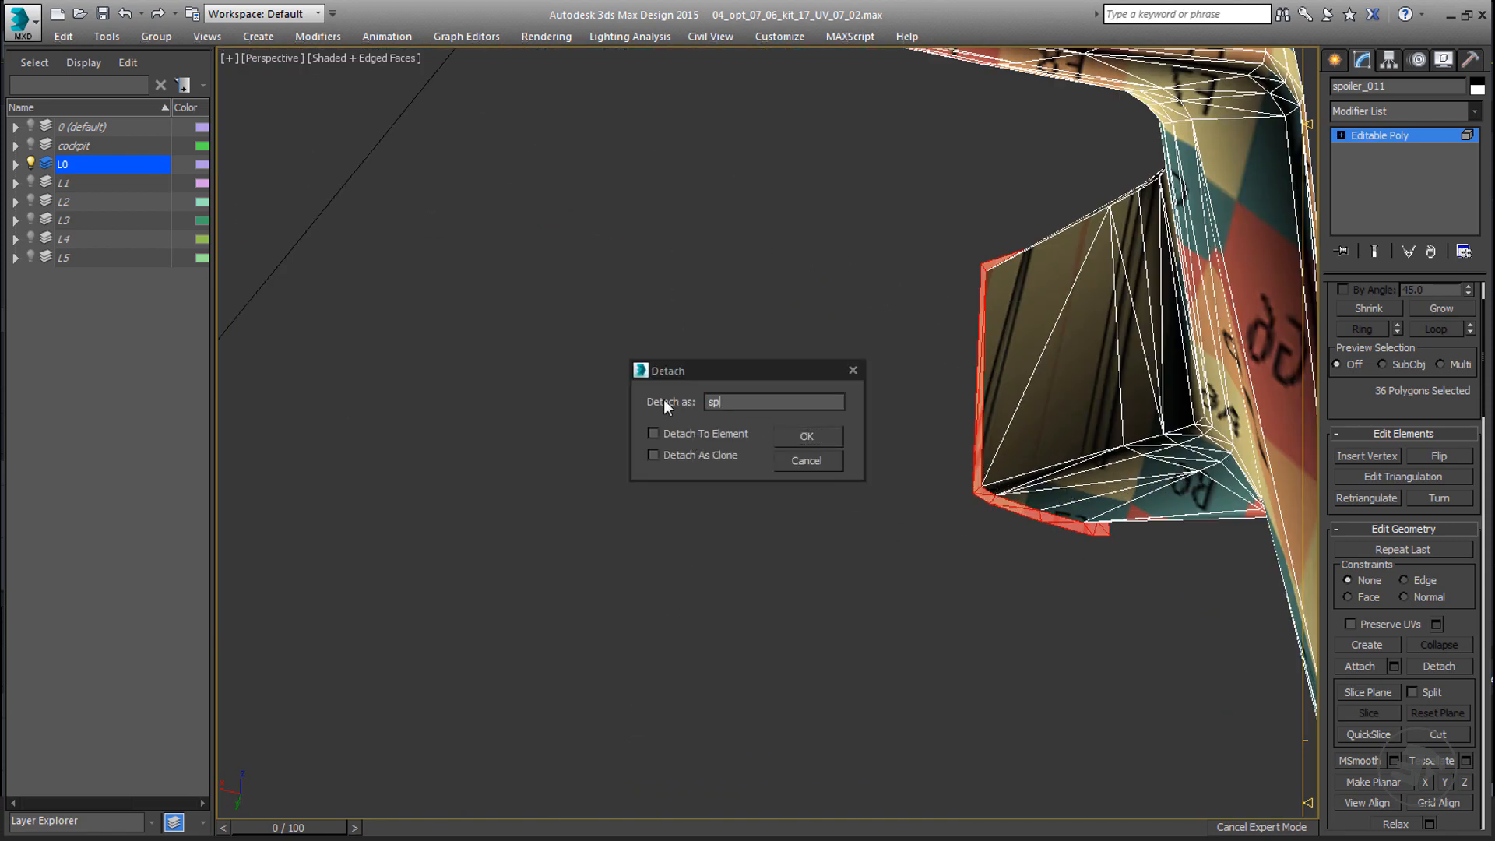
type("oiler1_")
type("base")
type("_")
type("01")
left_click(807, 438)
- Leave sub-object editing on the spoiler and select the detached edging object
left_click(1381, 134)
key("z")
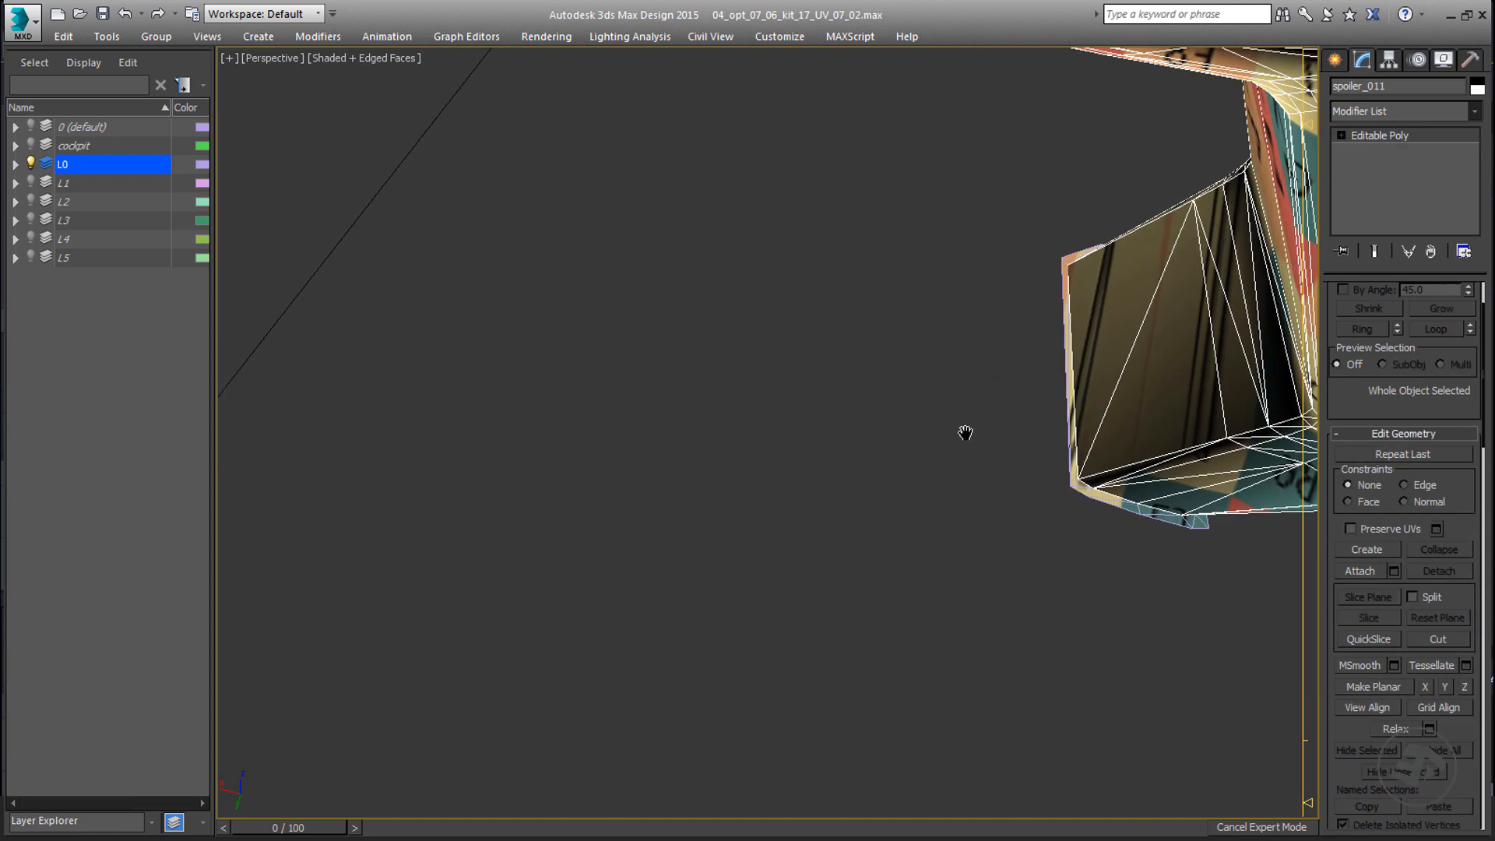
middle_click_drag(967, 433, 870, 443, "alt")
scroll(923, 442, "up", 5)
scroll(925, 442, "down", 1)
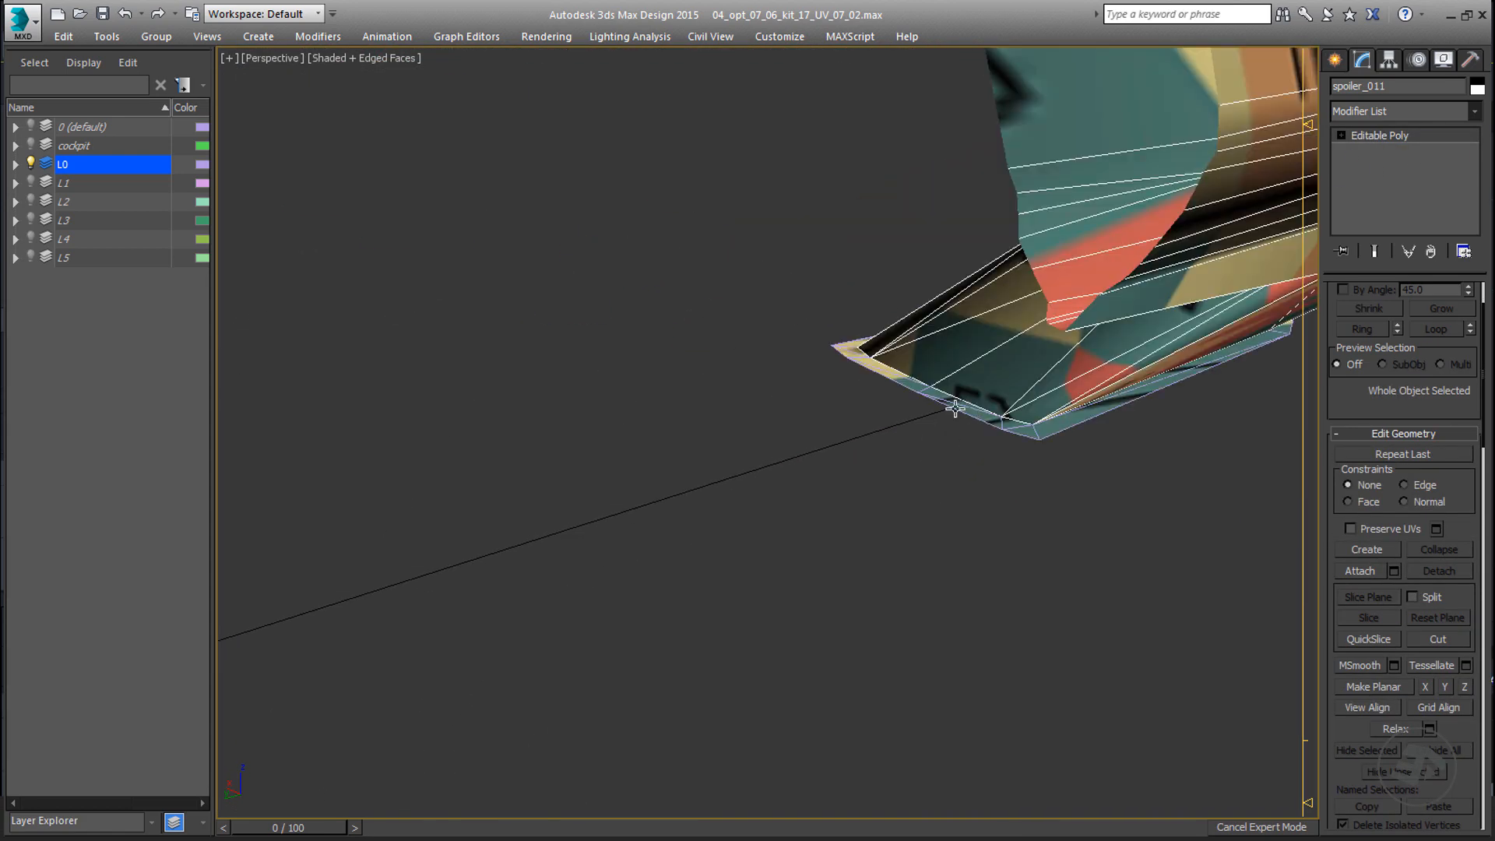
left_click(985, 413)
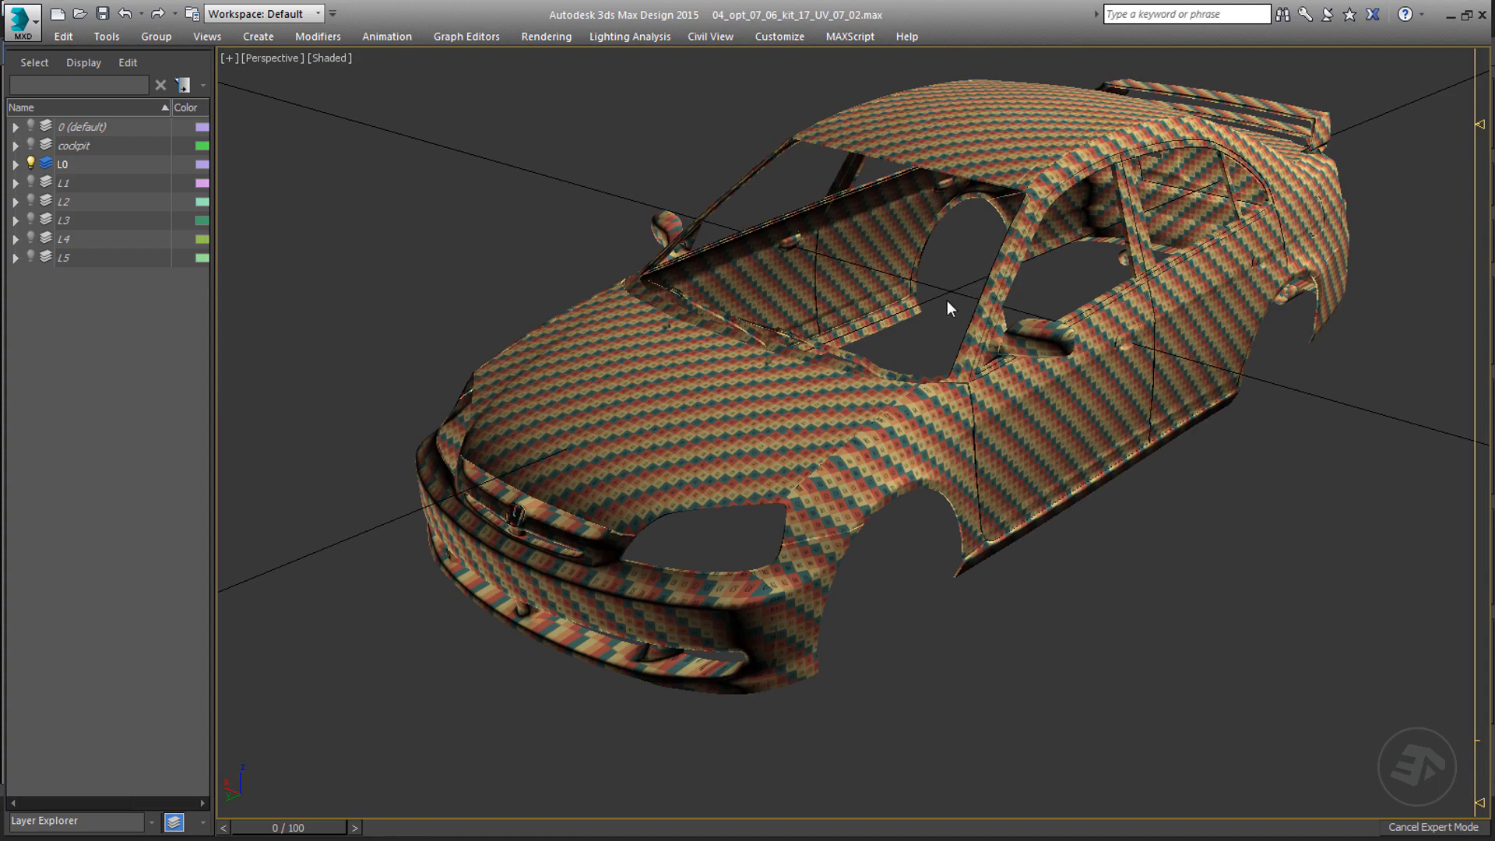
- Inspect the checker pattern on the car's rear end, hood, side and trunk area for distortion
middle_click_drag(945, 304, 933, 345, "alt")
scroll(806, 326, "up", 4)
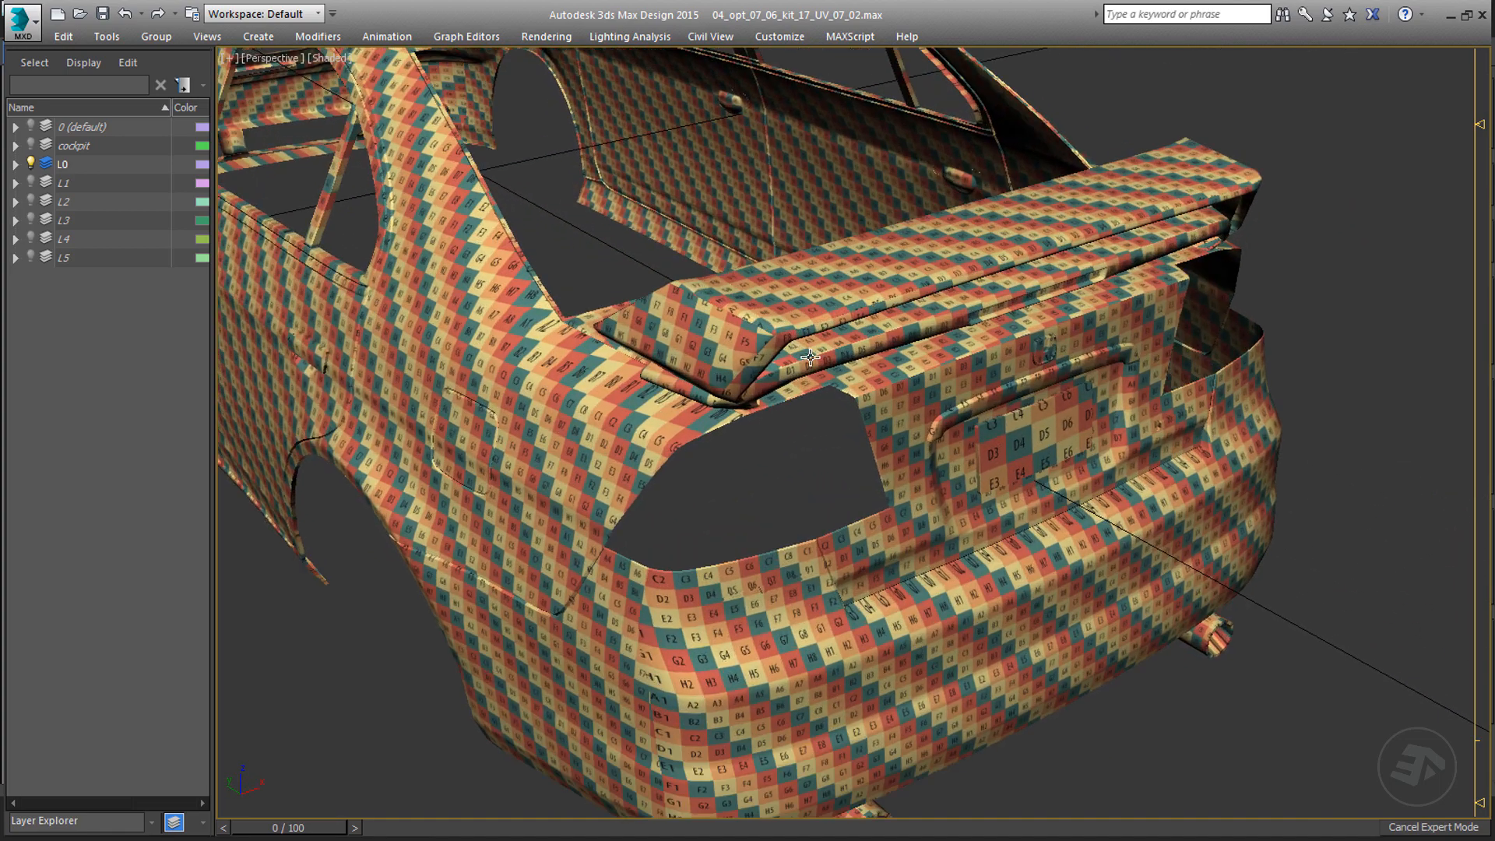
middle_click_drag(751, 369, 798, 413, "alt")
scroll(799, 411, "up", 2)
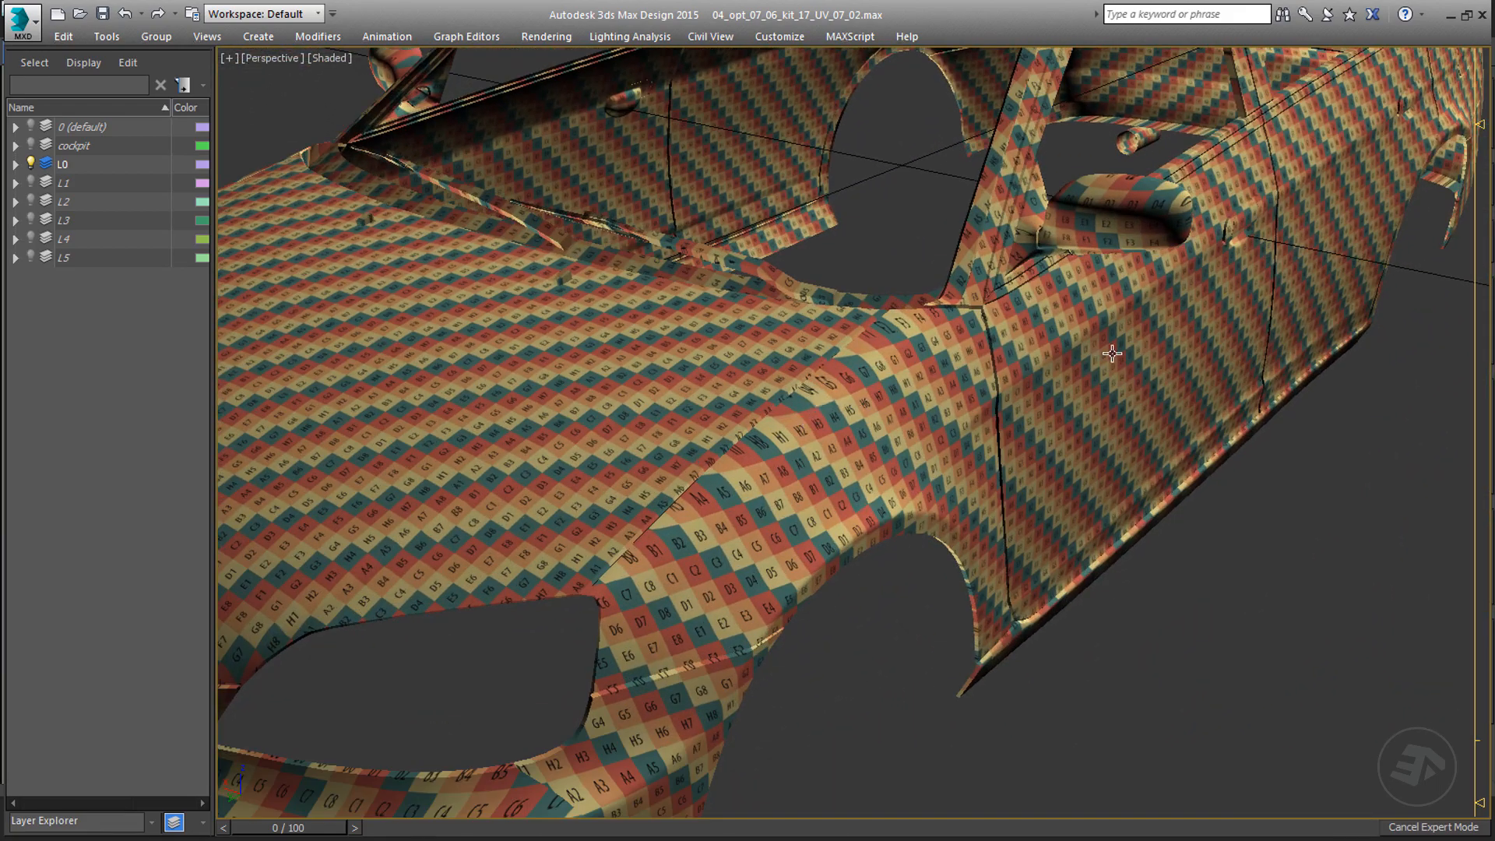
middle_click_drag(1115, 352, 1049, 416)
scroll(1044, 418, "down", 3)
middle_click_drag(1148, 332, 912, 550, "alt")
scroll(1179, 400, "up", 5)
middle_click_drag(1179, 400, 1215, 393, "alt")
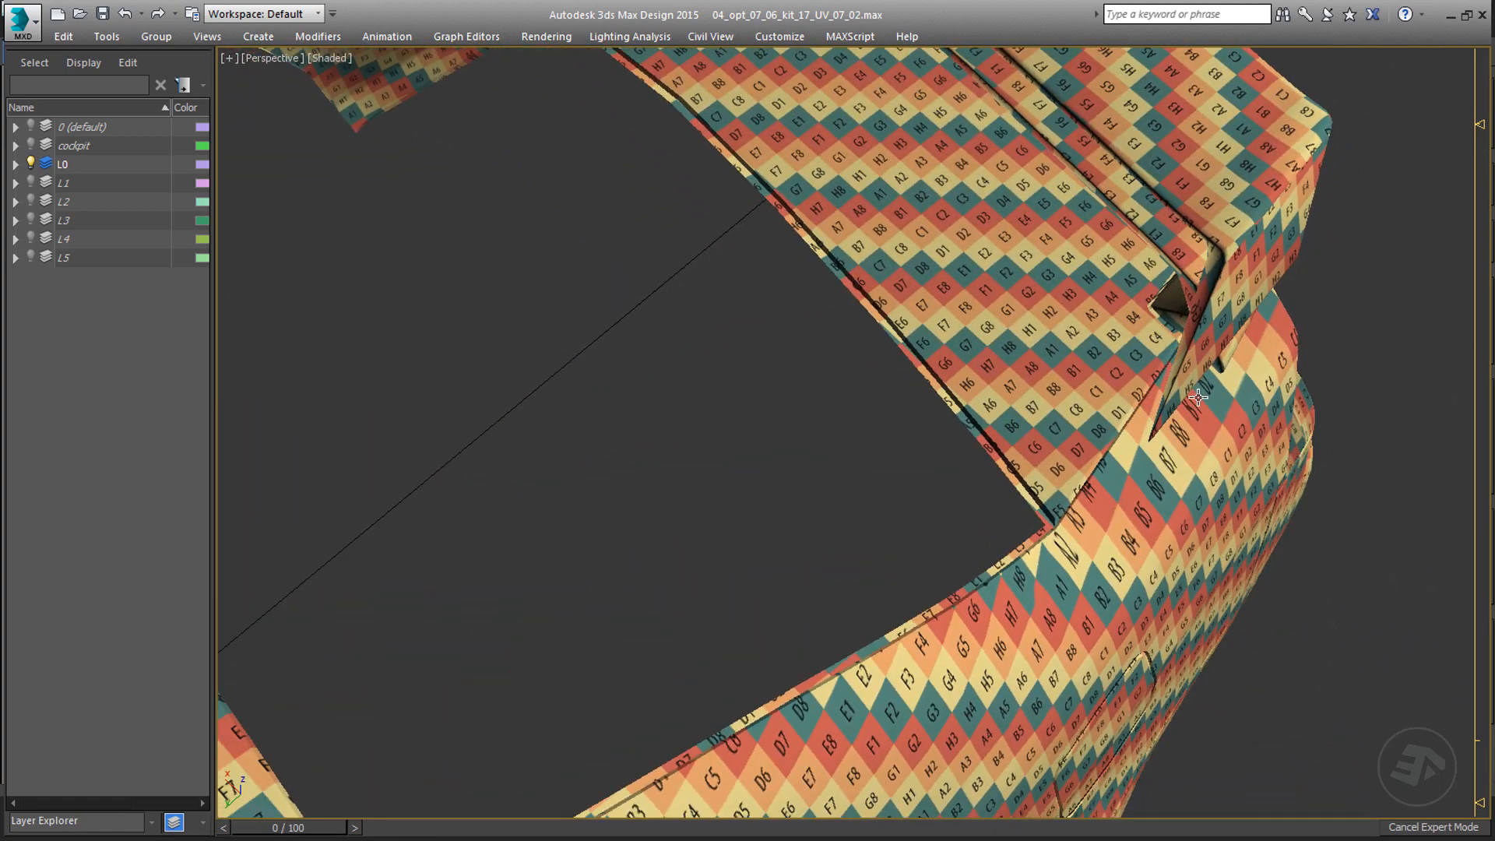
scroll(1152, 309, "up", 5)
- Select the edging object beneath the rear spoiler, check it on both sides of the car, and clear the selection
left_click(1110, 309)
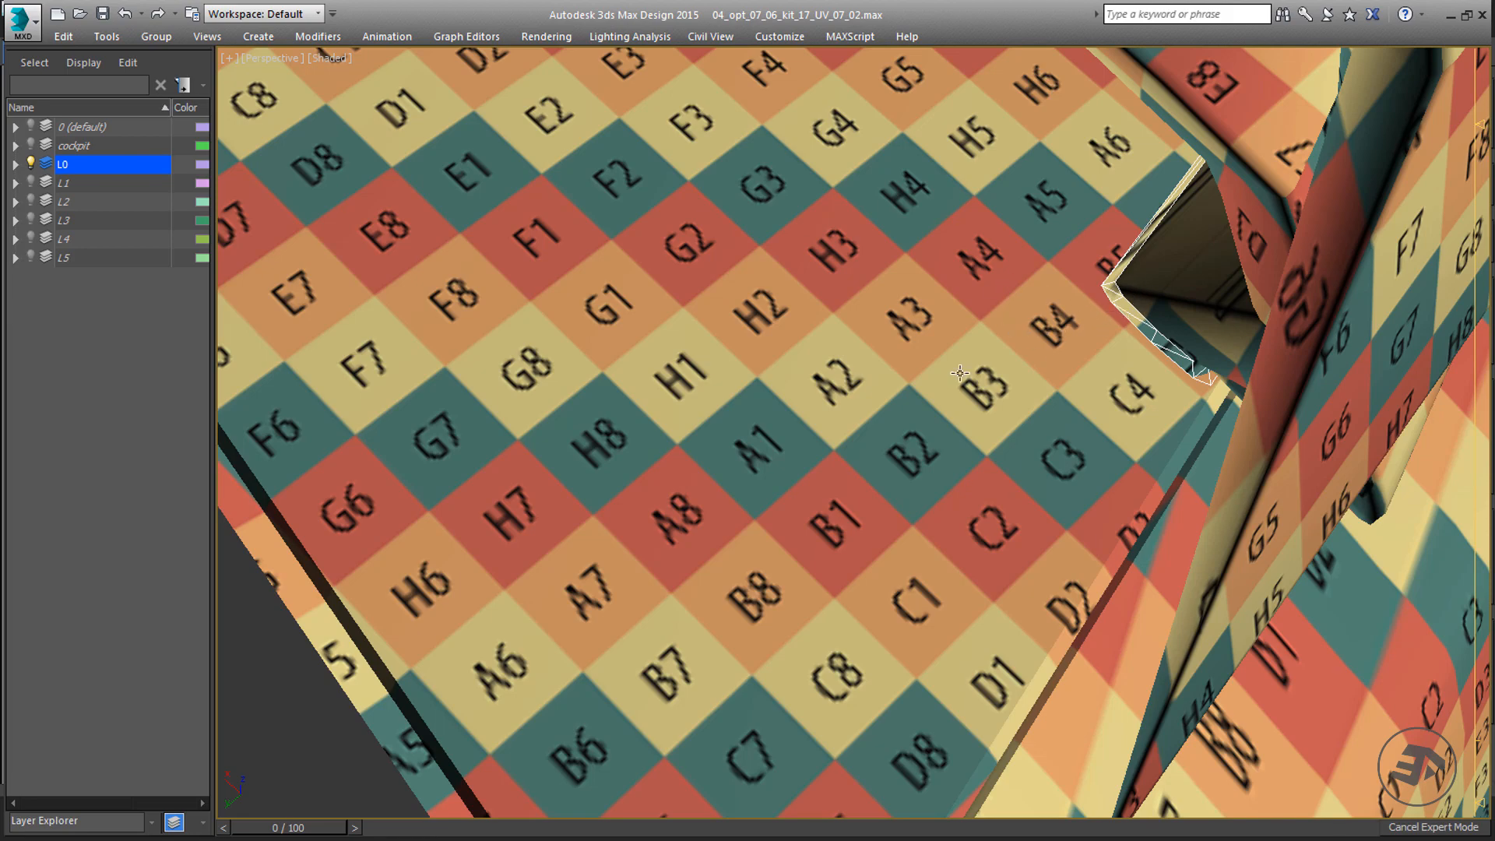
scroll(1016, 357, "down", 5)
middle_click_drag(937, 353, 1227, 350)
middle_click_drag(1226, 351, 849, 384, "alt")
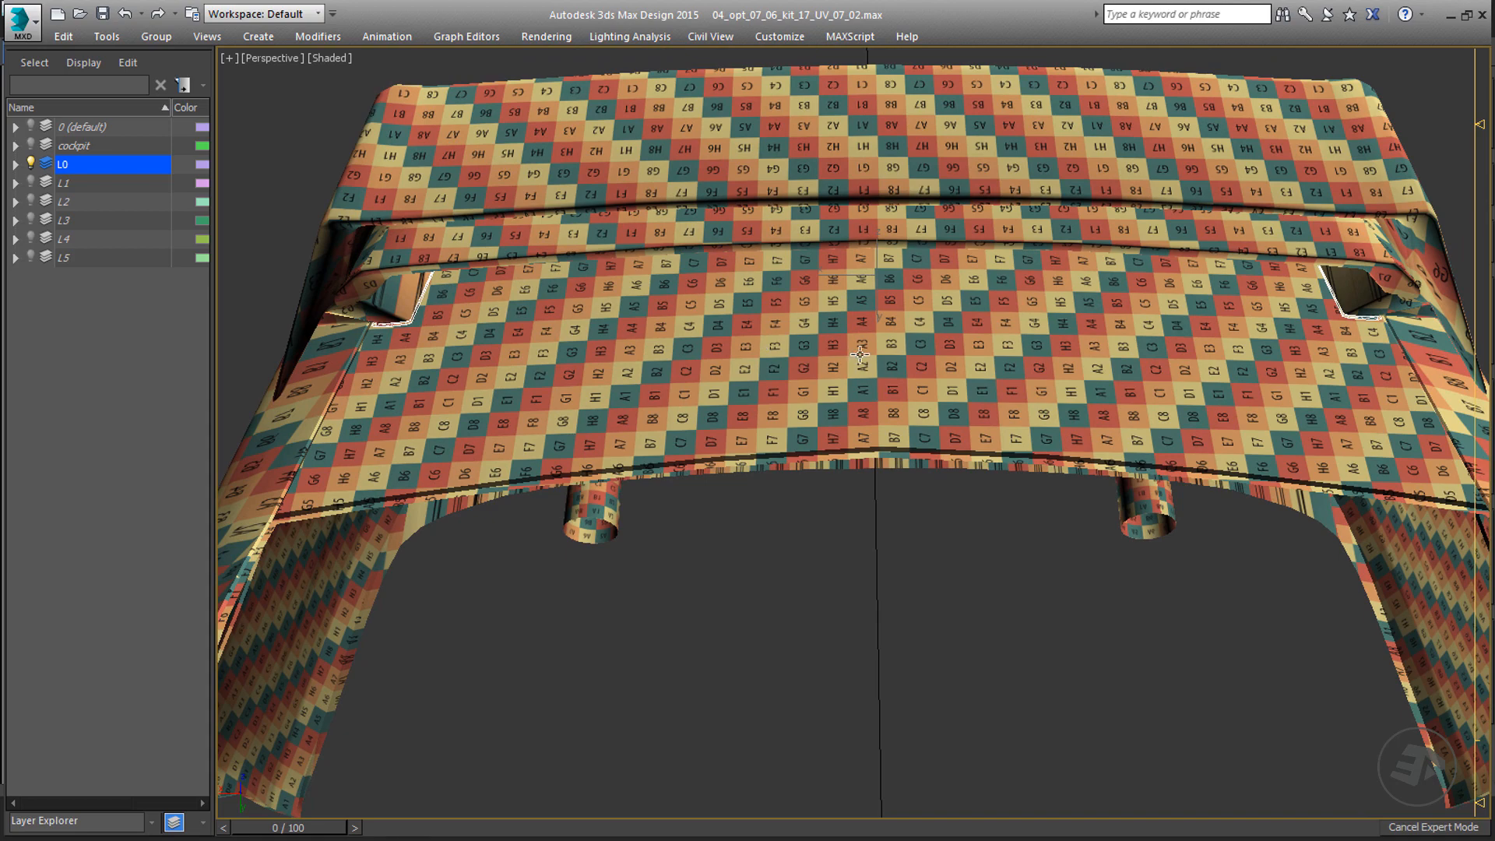
left_click(859, 355)
scroll(892, 356, "down", 5)
middle_click_drag(925, 419, 1071, 222, "alt")
scroll(1215, 328, "down", 3)
left_click(1256, 423)
middle_click_drag(1063, 378, 1070, 305)
scroll(1043, 326, "up", 1)
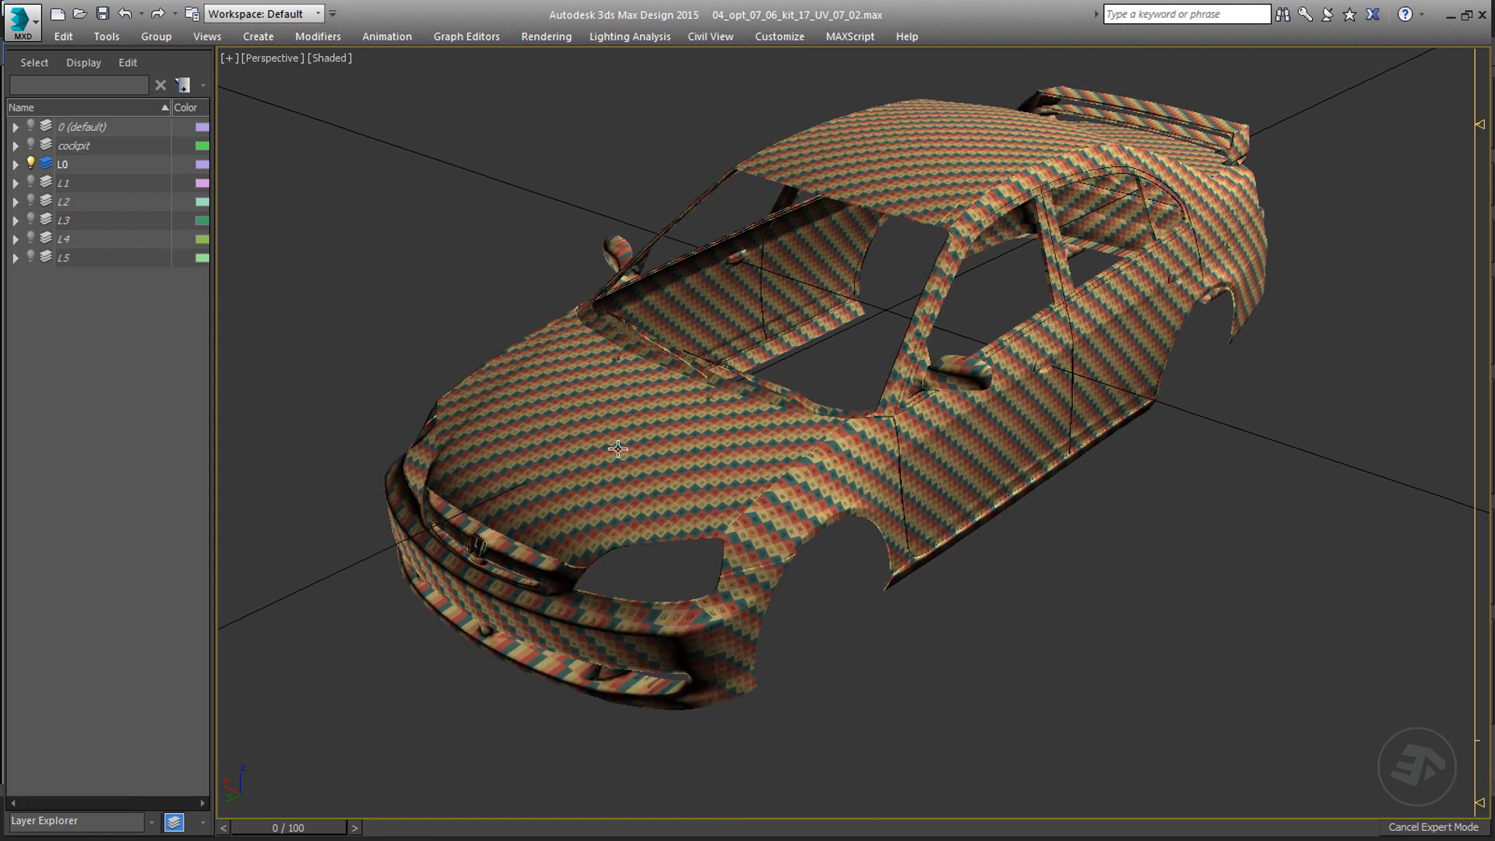
- Hide layer L0 and preview layers L1 to L4 one at a time to compare their checker texturing
left_click(32, 164)
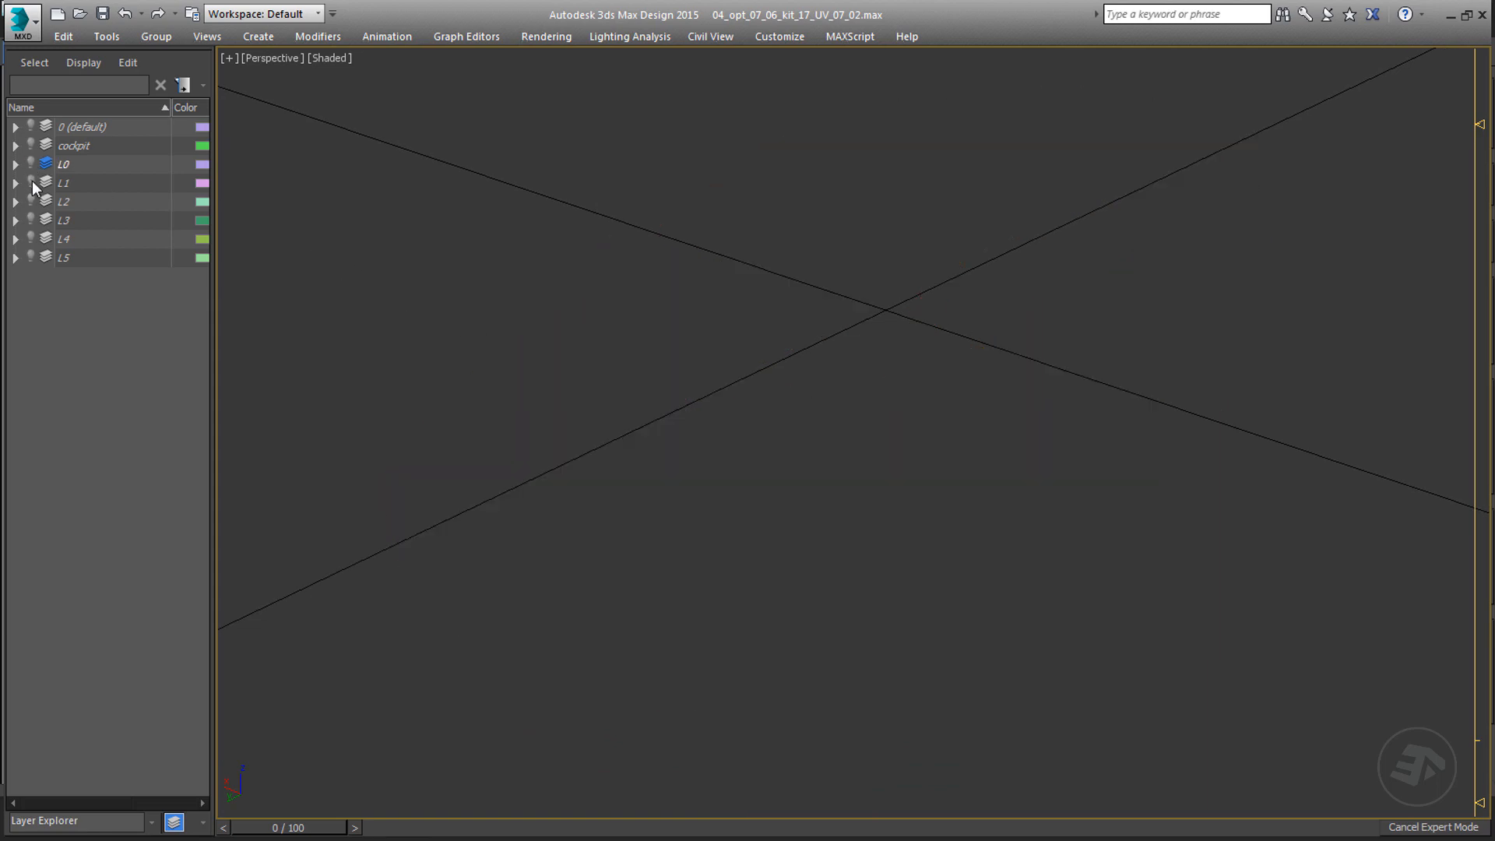
left_click(31, 182)
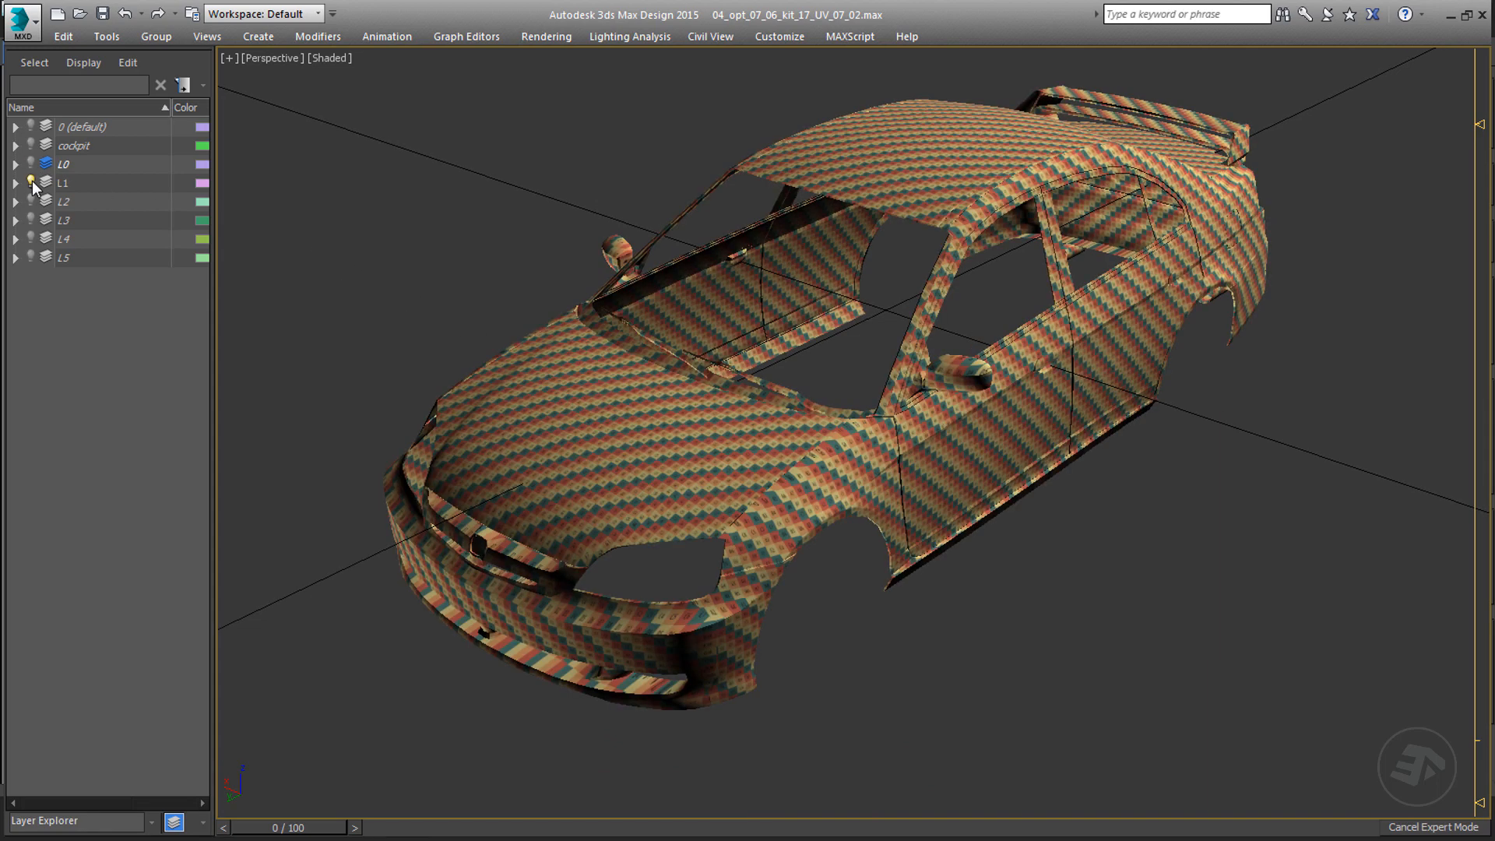
left_click(31, 182)
left_click(31, 201)
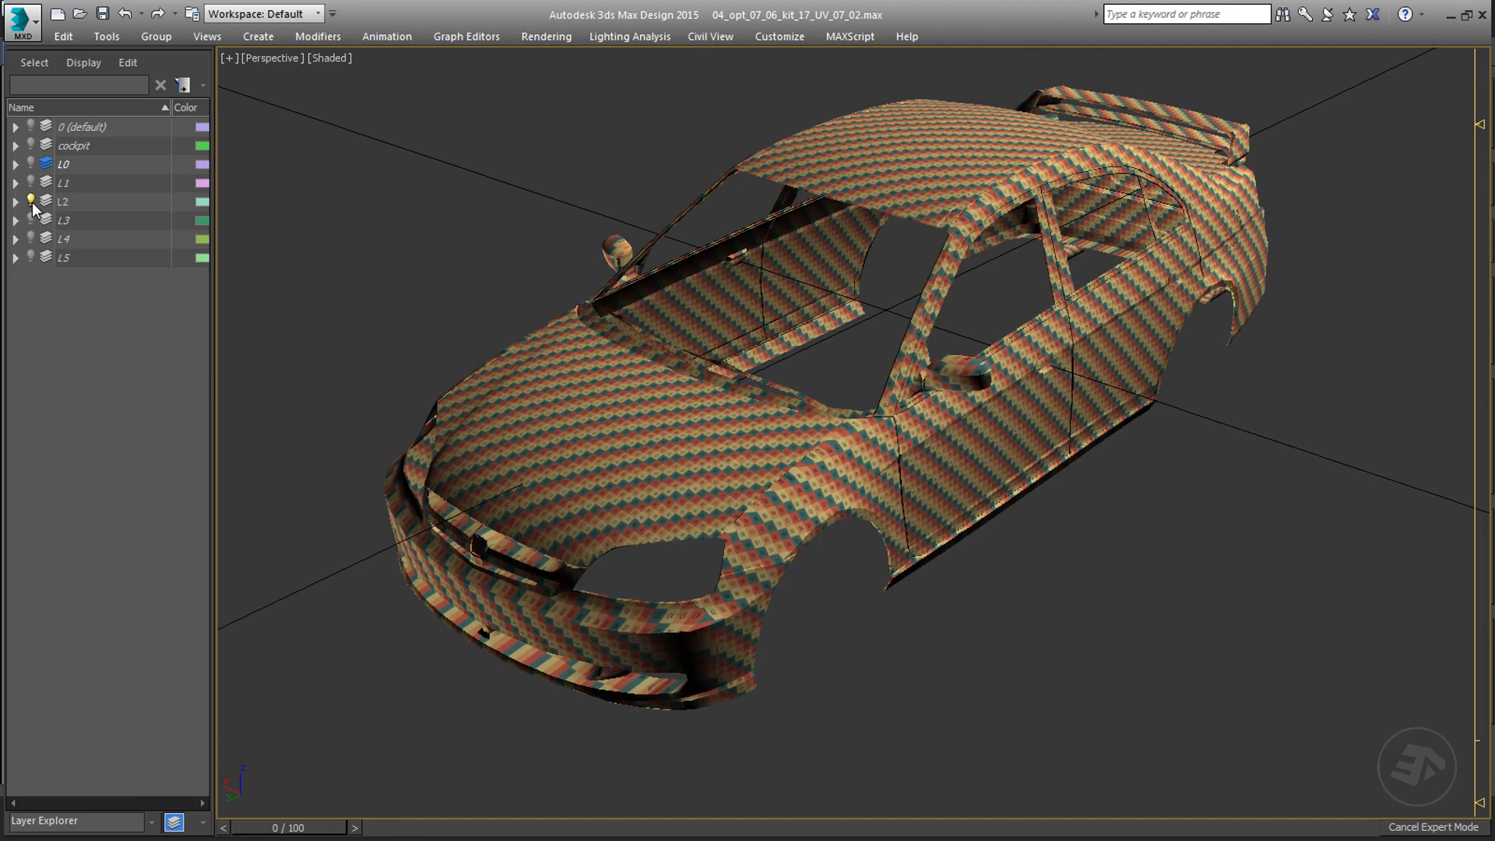
left_click(31, 201)
left_click(31, 220)
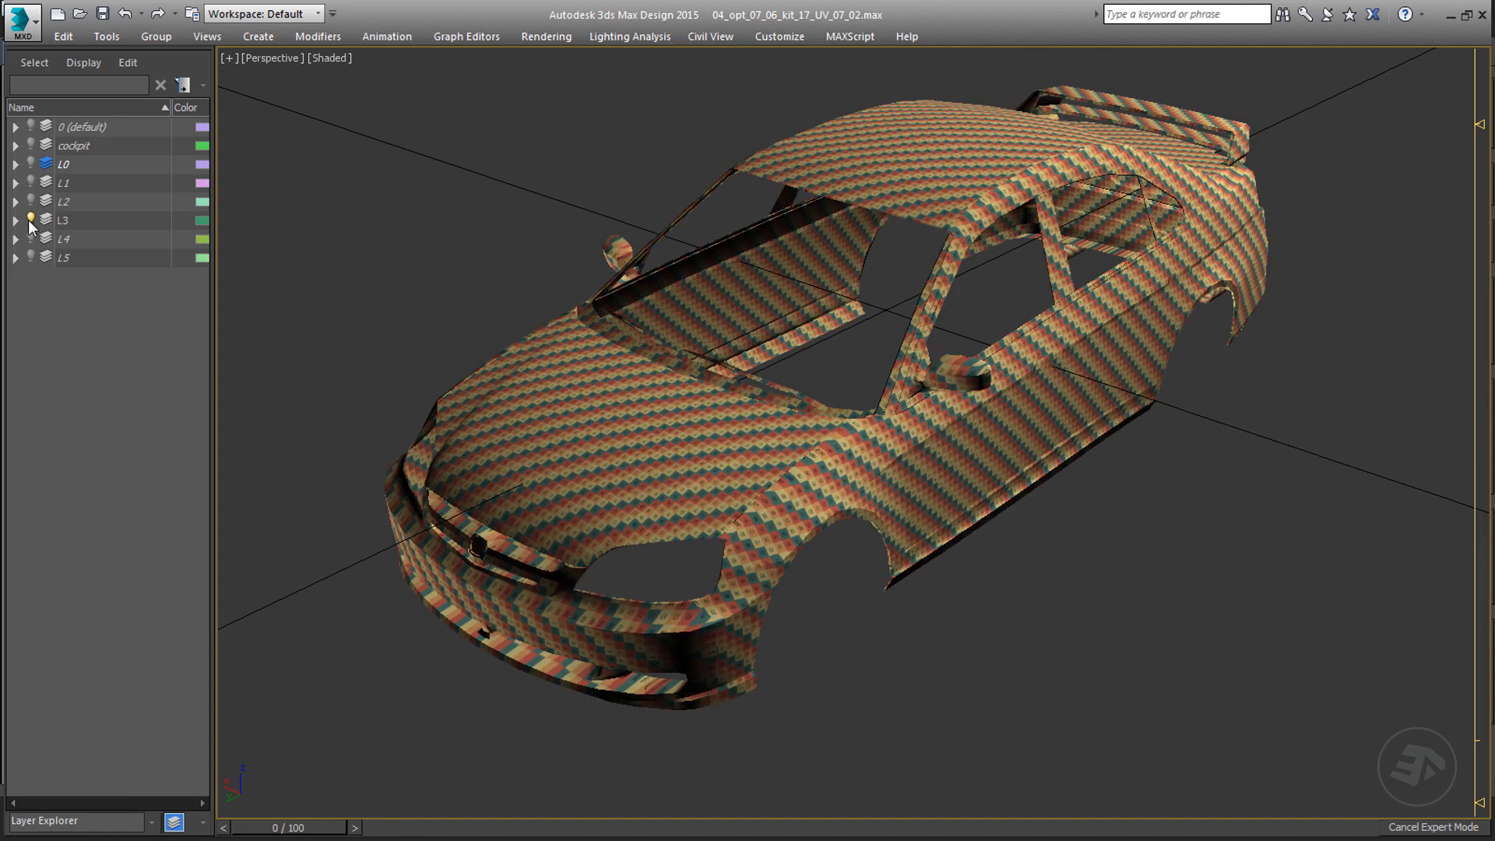
left_click(30, 221)
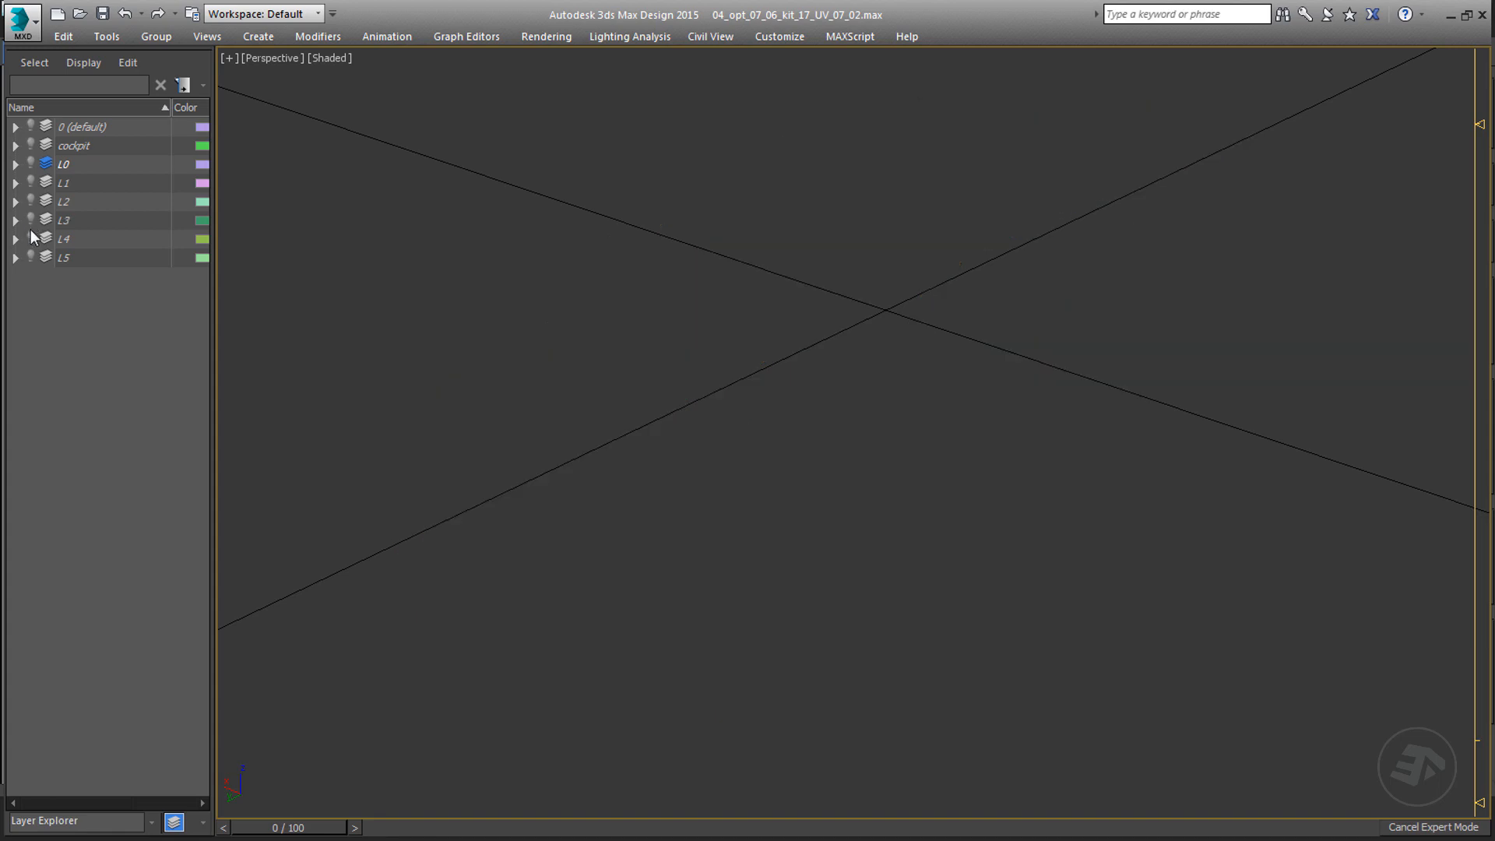
left_click(30, 239)
left_click(30, 238)
- Make layers L0 through L5 visible together
left_click(30, 257)
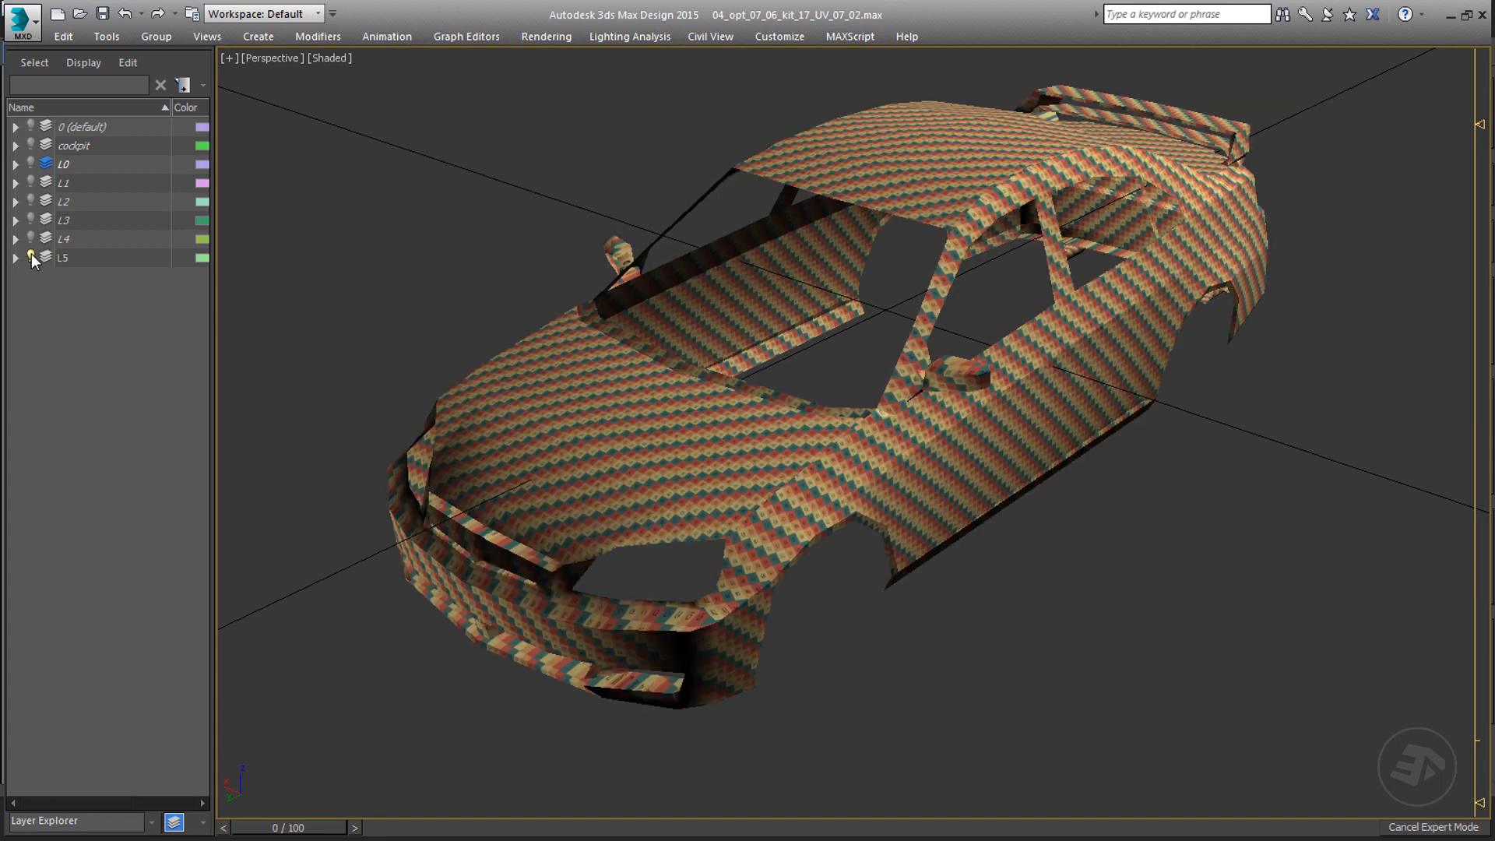
left_click(30, 238)
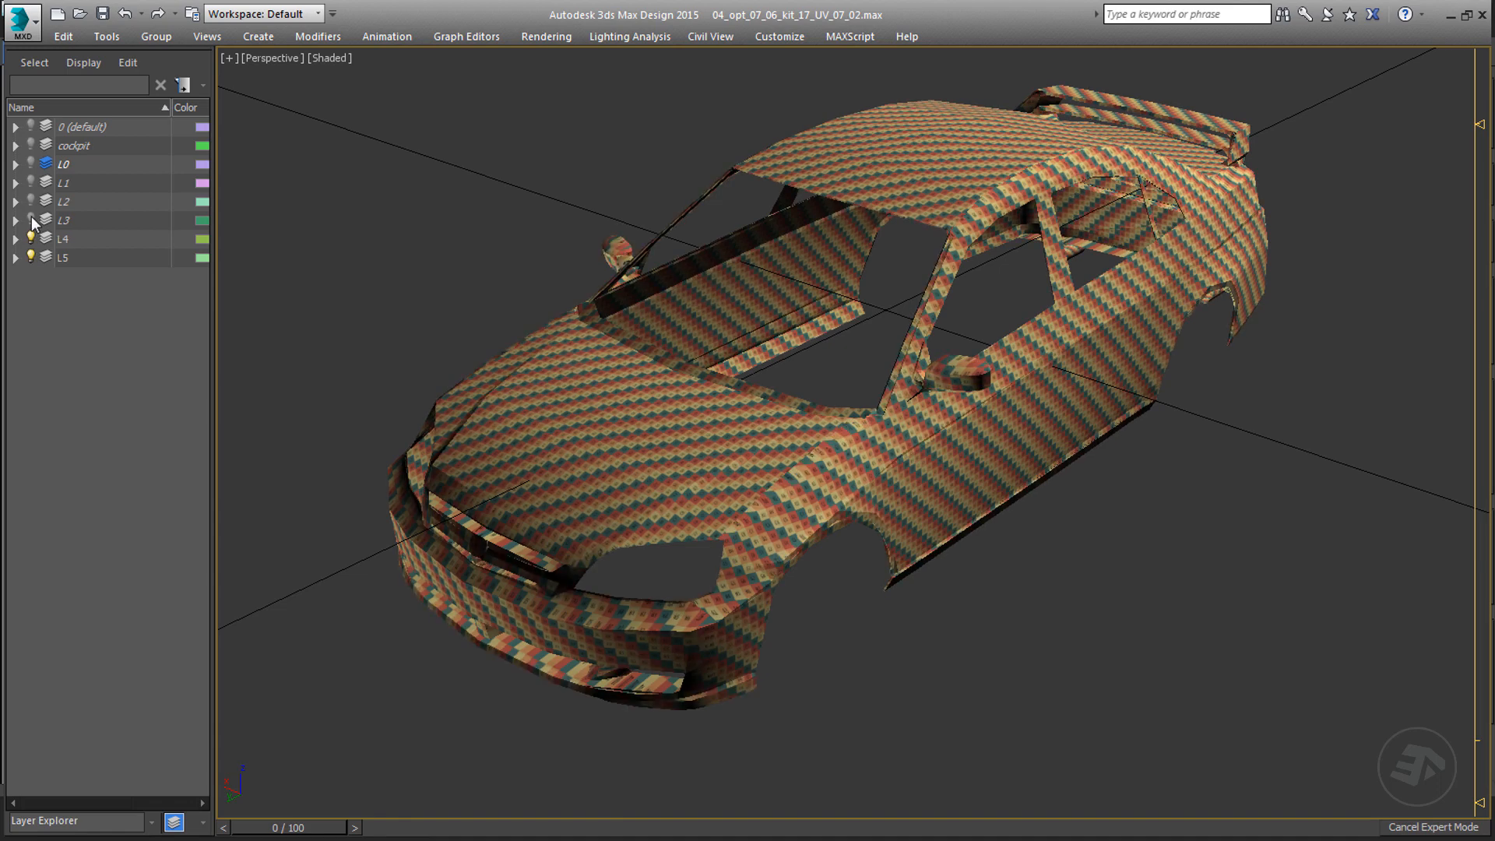
left_click(30, 220)
left_click(31, 201)
left_click(30, 182)
left_click(30, 163)
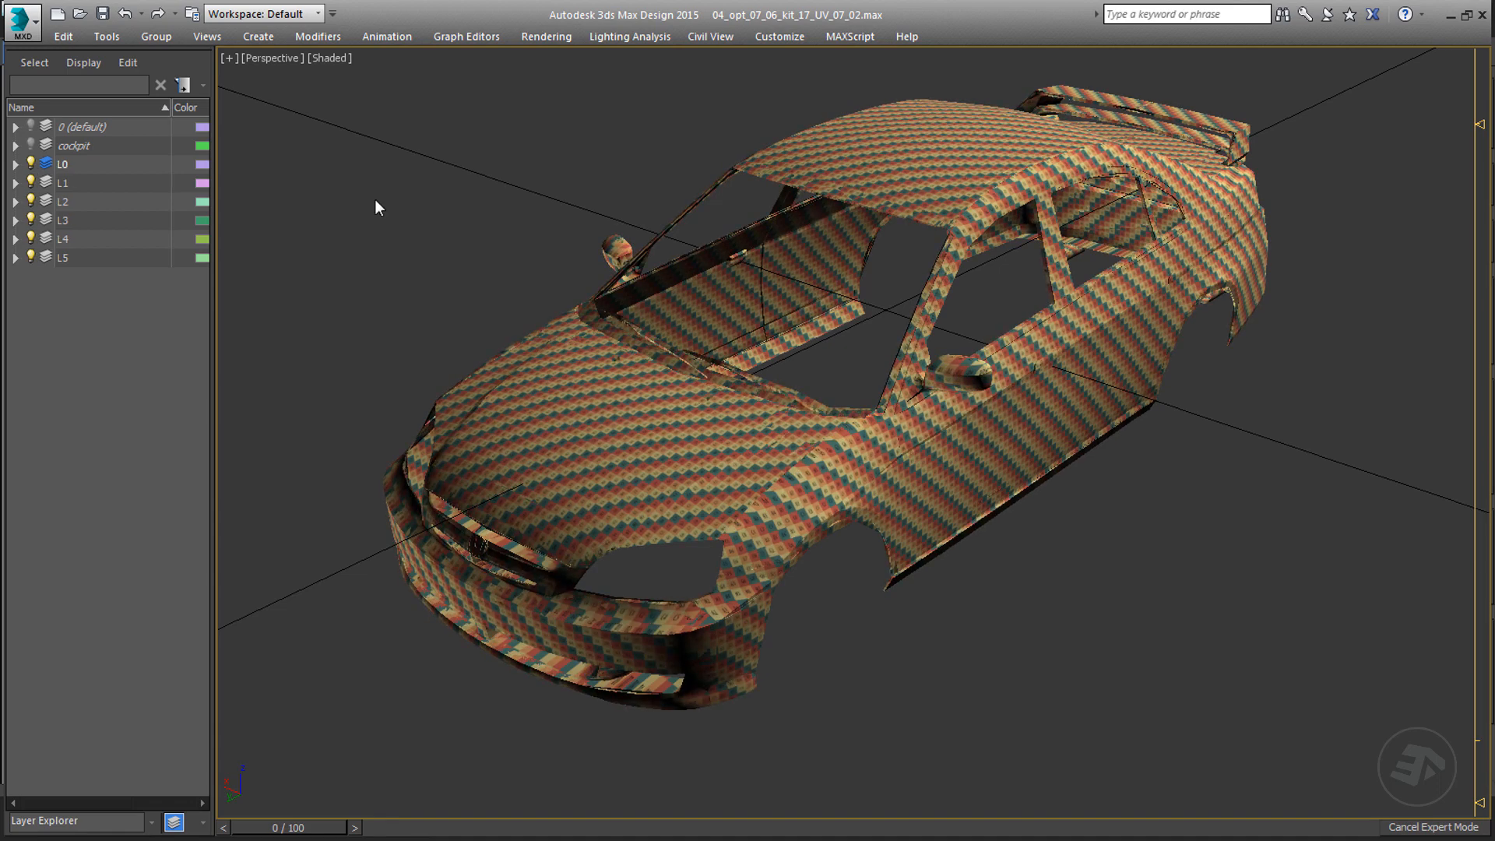
- Select all car objects on the visible layers and examine the overlaid meshes from the rear and front
left_click_drag(1143, 183, 460, 679)
left_click_drag(371, 732, 371, 732)
middle_click_drag(1281, 362, 892, 465, "alt")
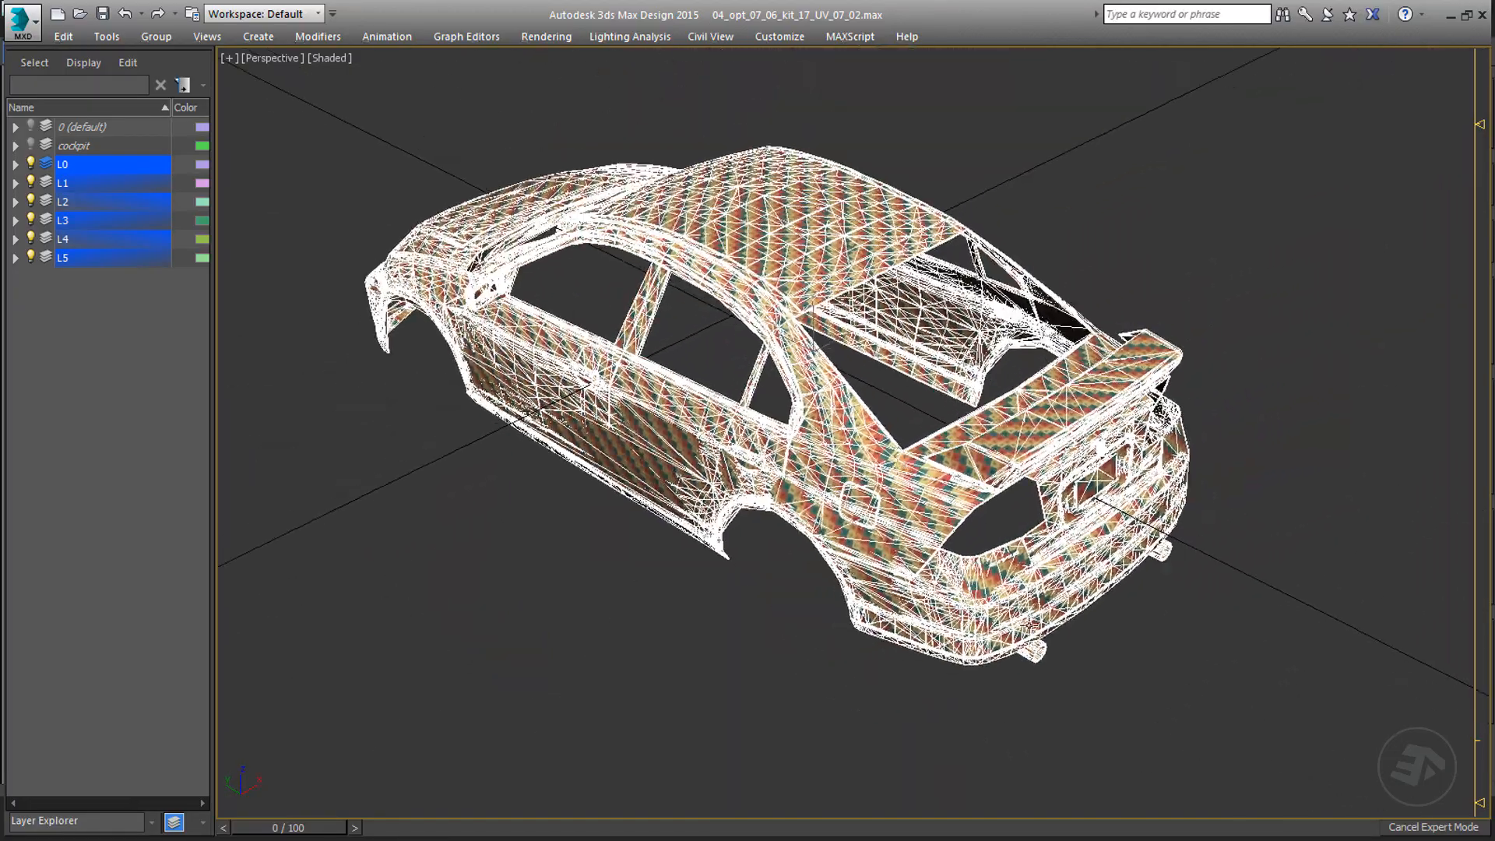
scroll(1090, 721, "up", 5)
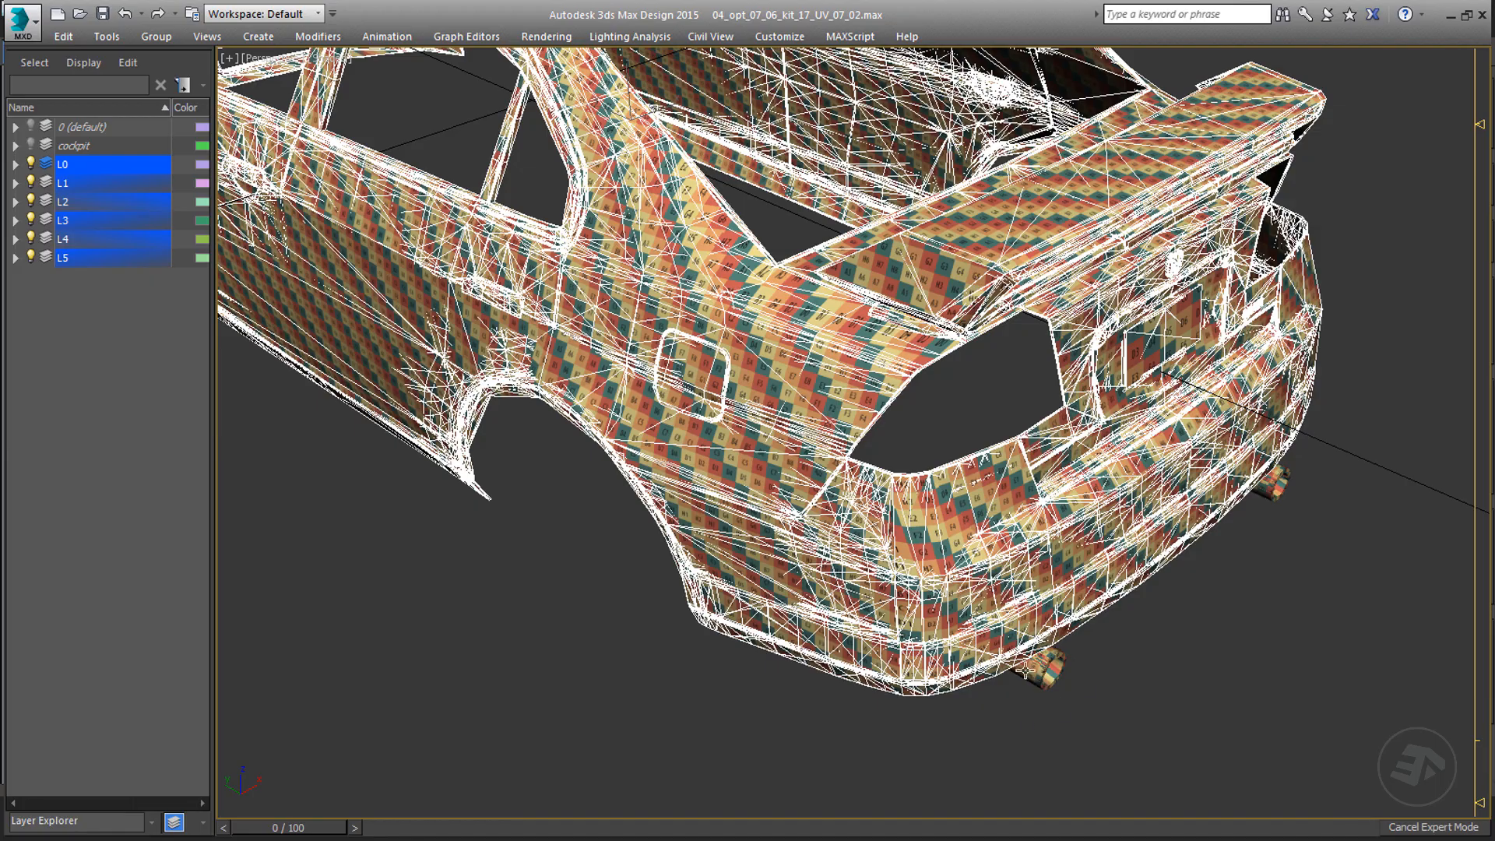
scroll(1313, 476, "down", 5)
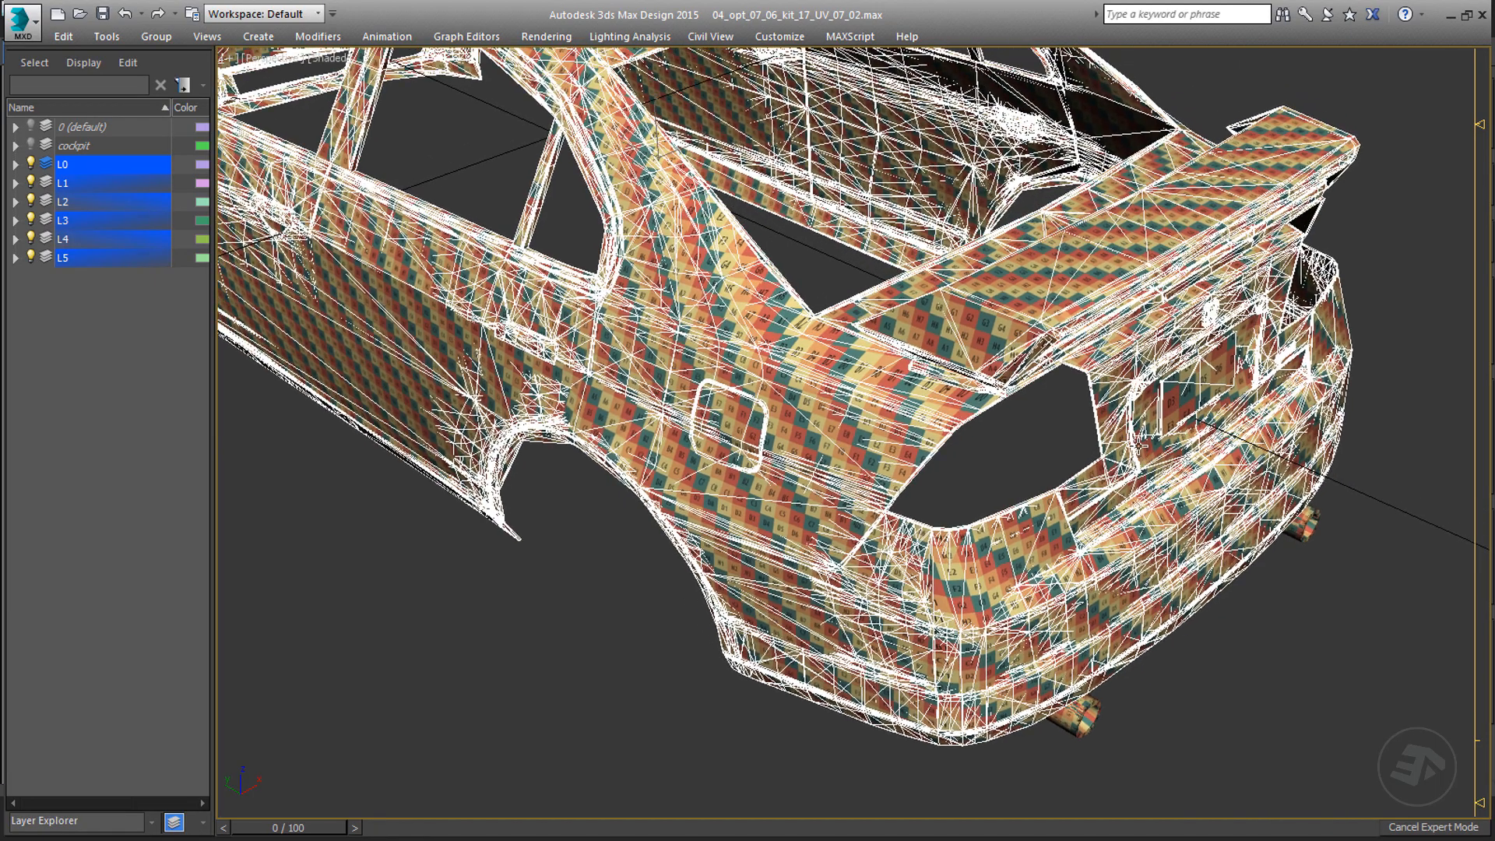
scroll(985, 346, "up", 5)
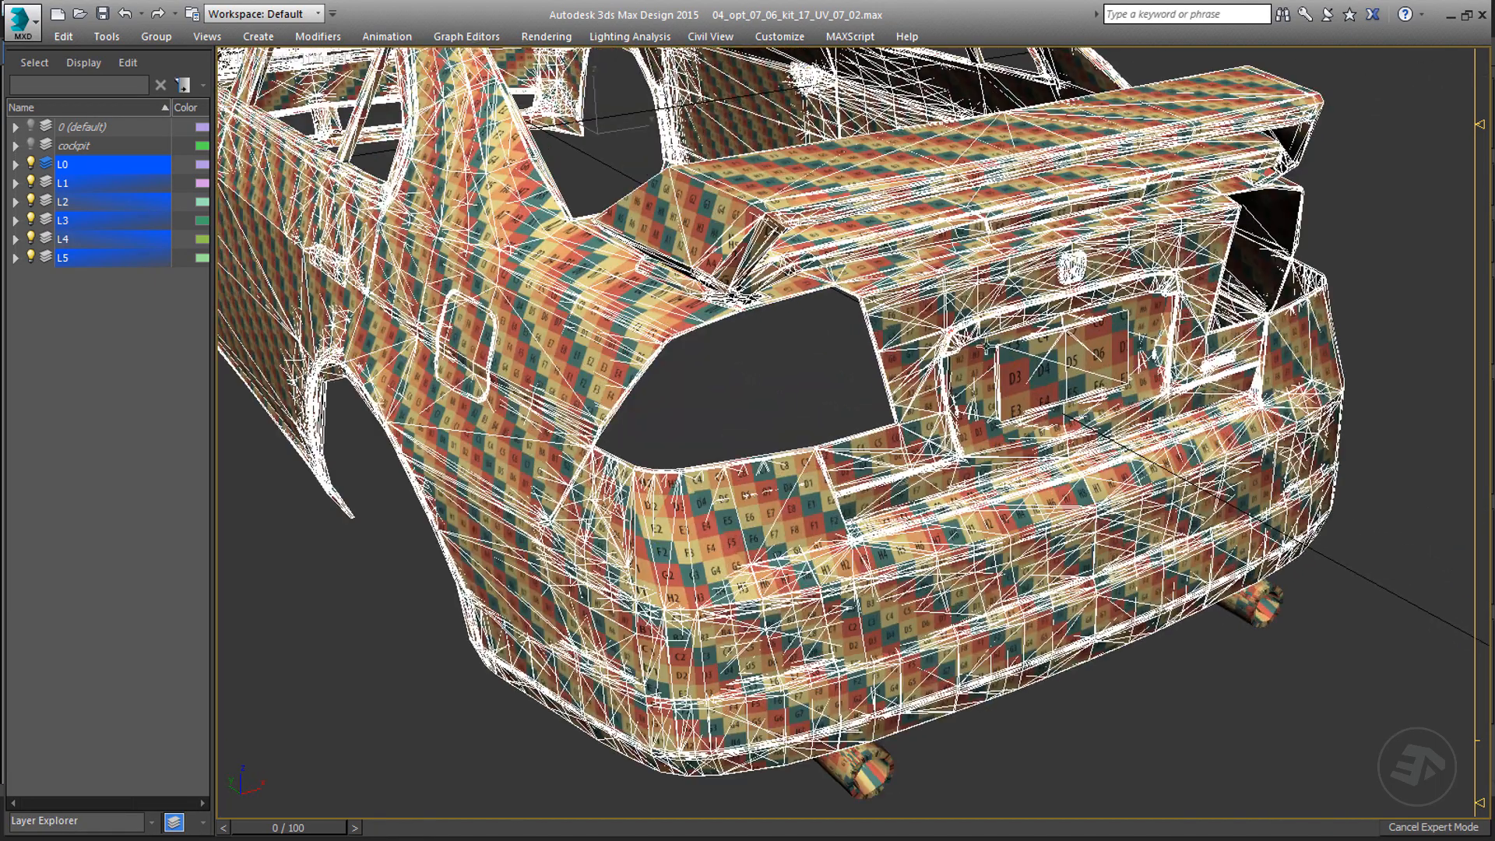
scroll(1061, 370, "down", 6)
middle_click_drag(1060, 369, 1117, 449, "alt")
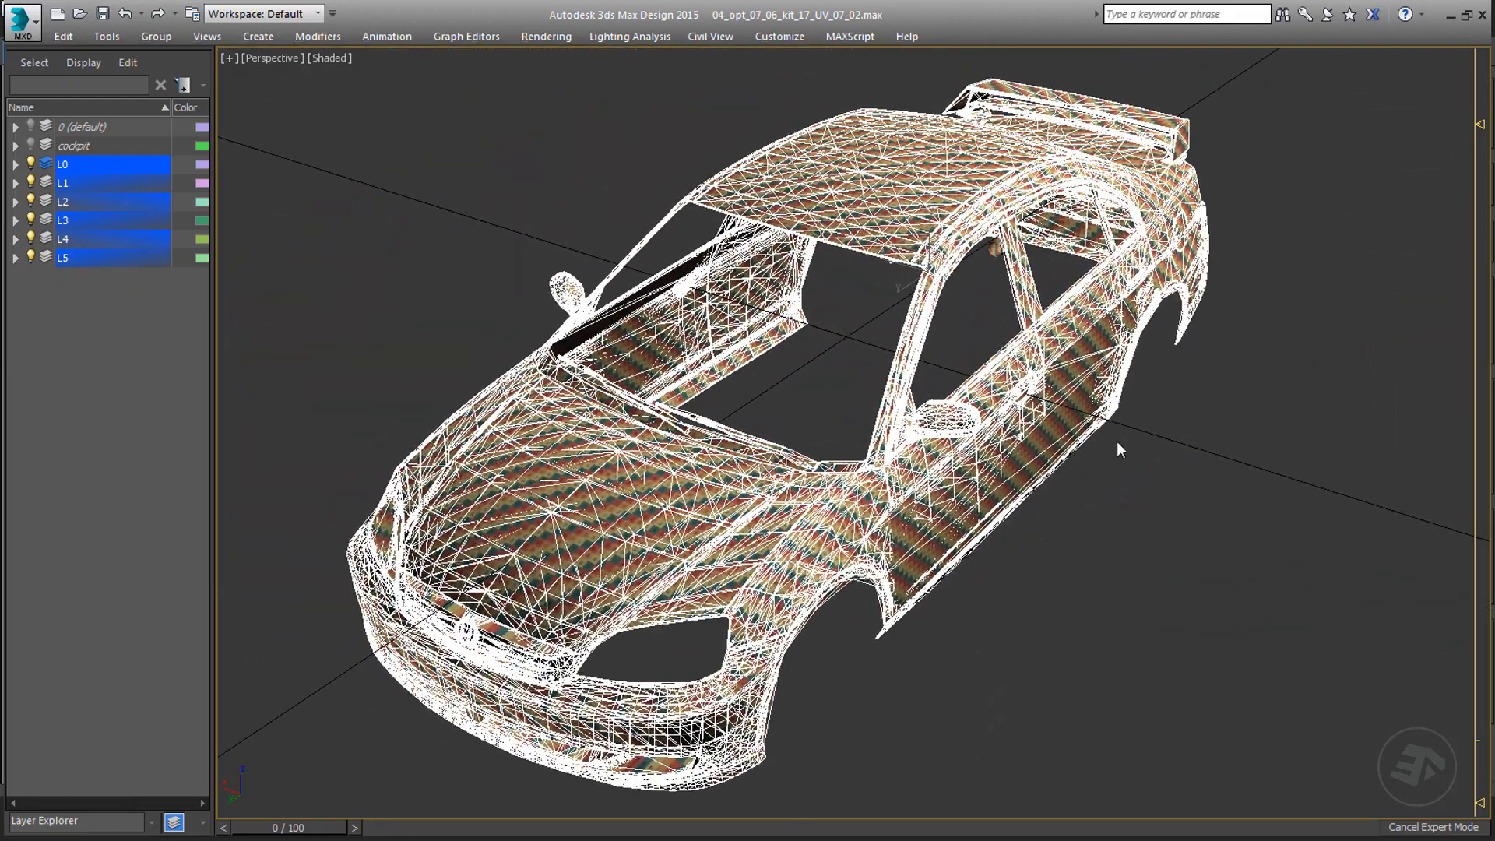
- Add an Edit Poly modifier to all selected car objects and collapse their modifier stacks
key("c")
left_click(1477, 112)
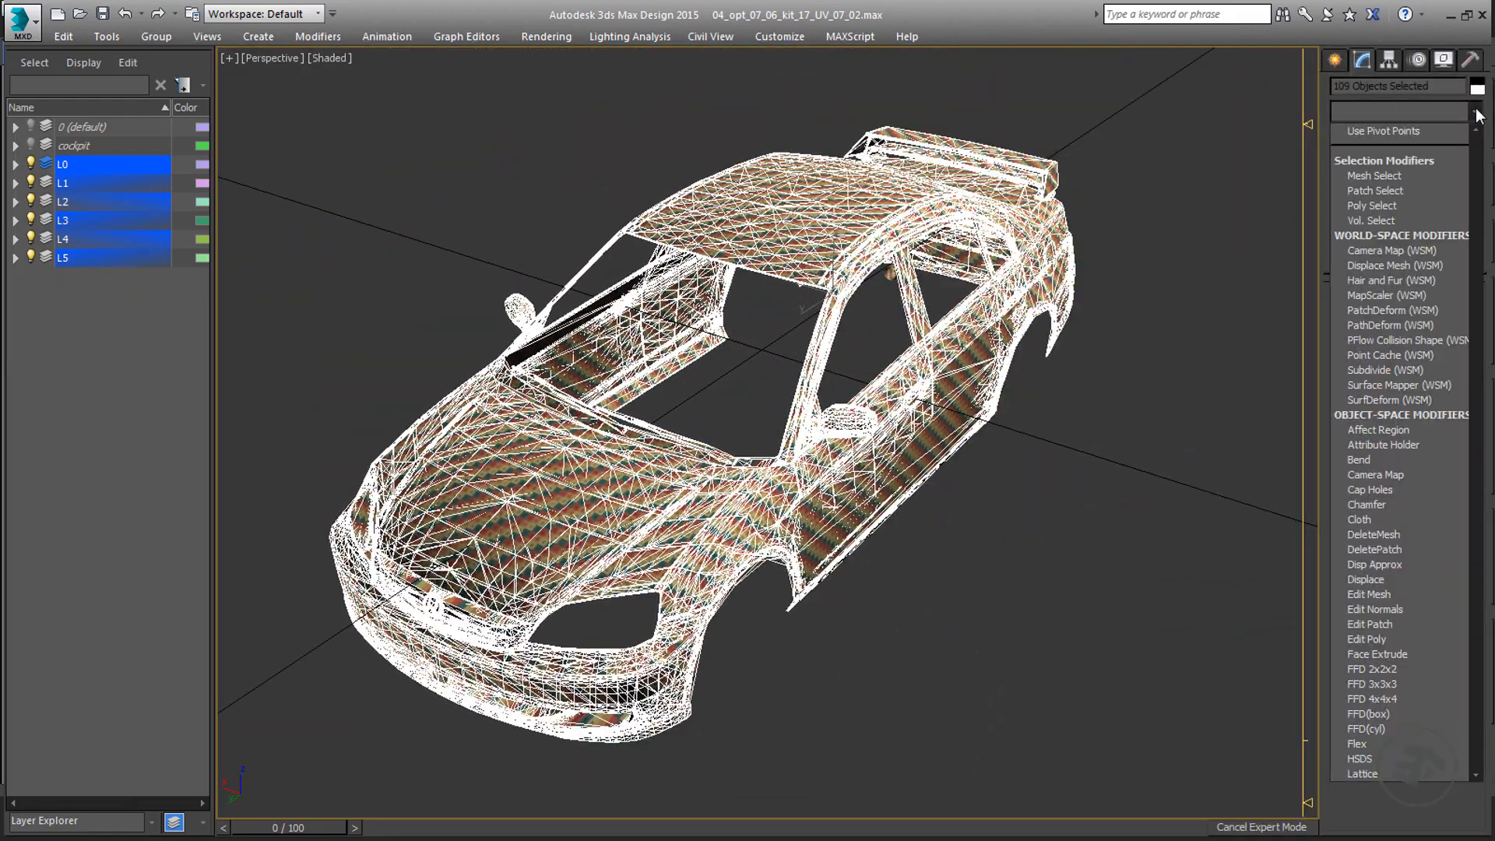
key("e")
key("e")
key("e")
key("e")
key("Return")
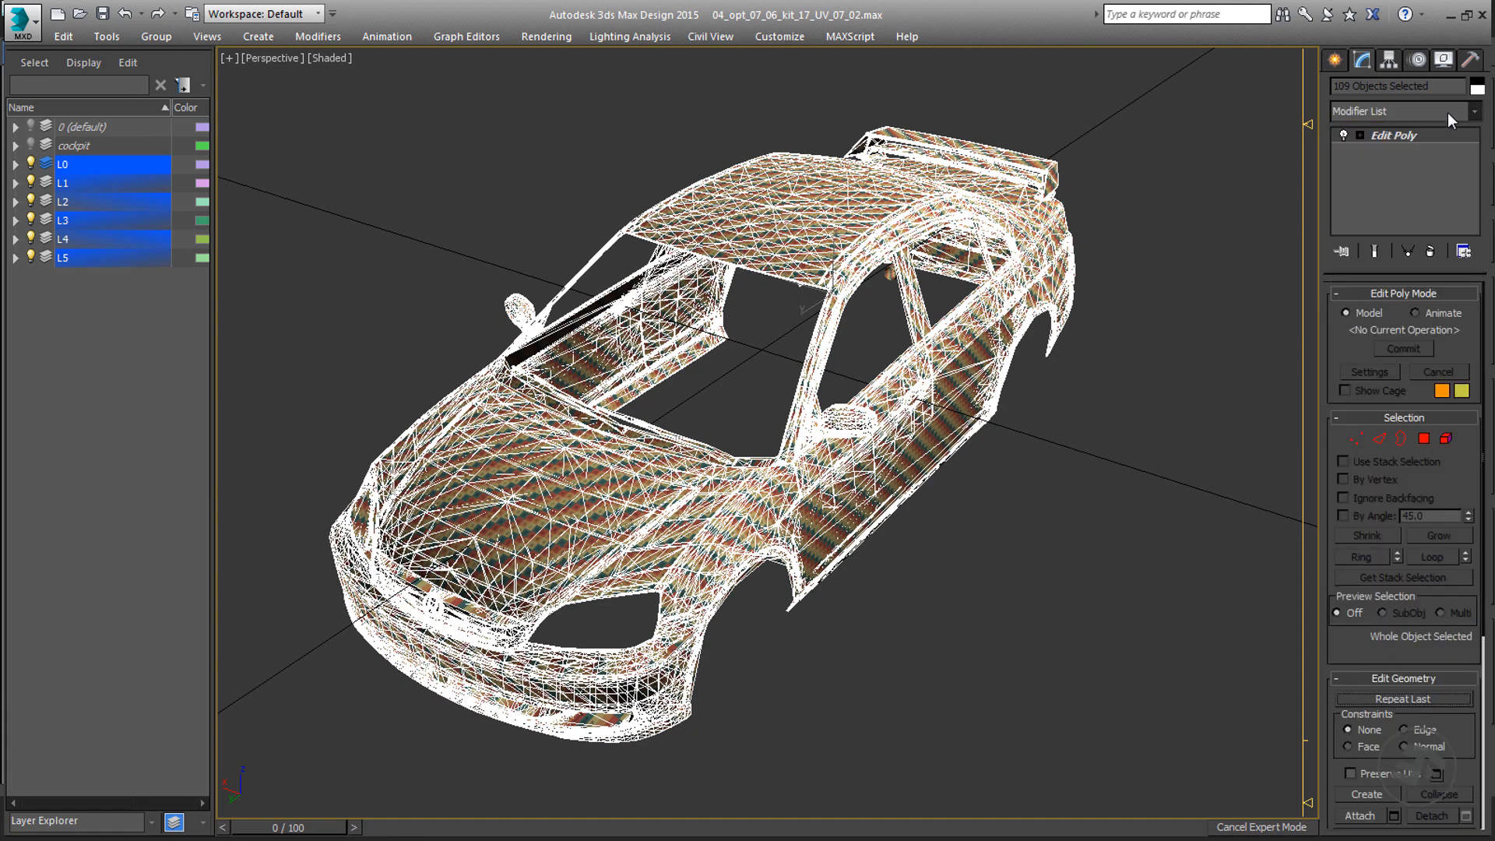
right_click(1395, 141)
left_click(1394, 229)
left_click(857, 502)
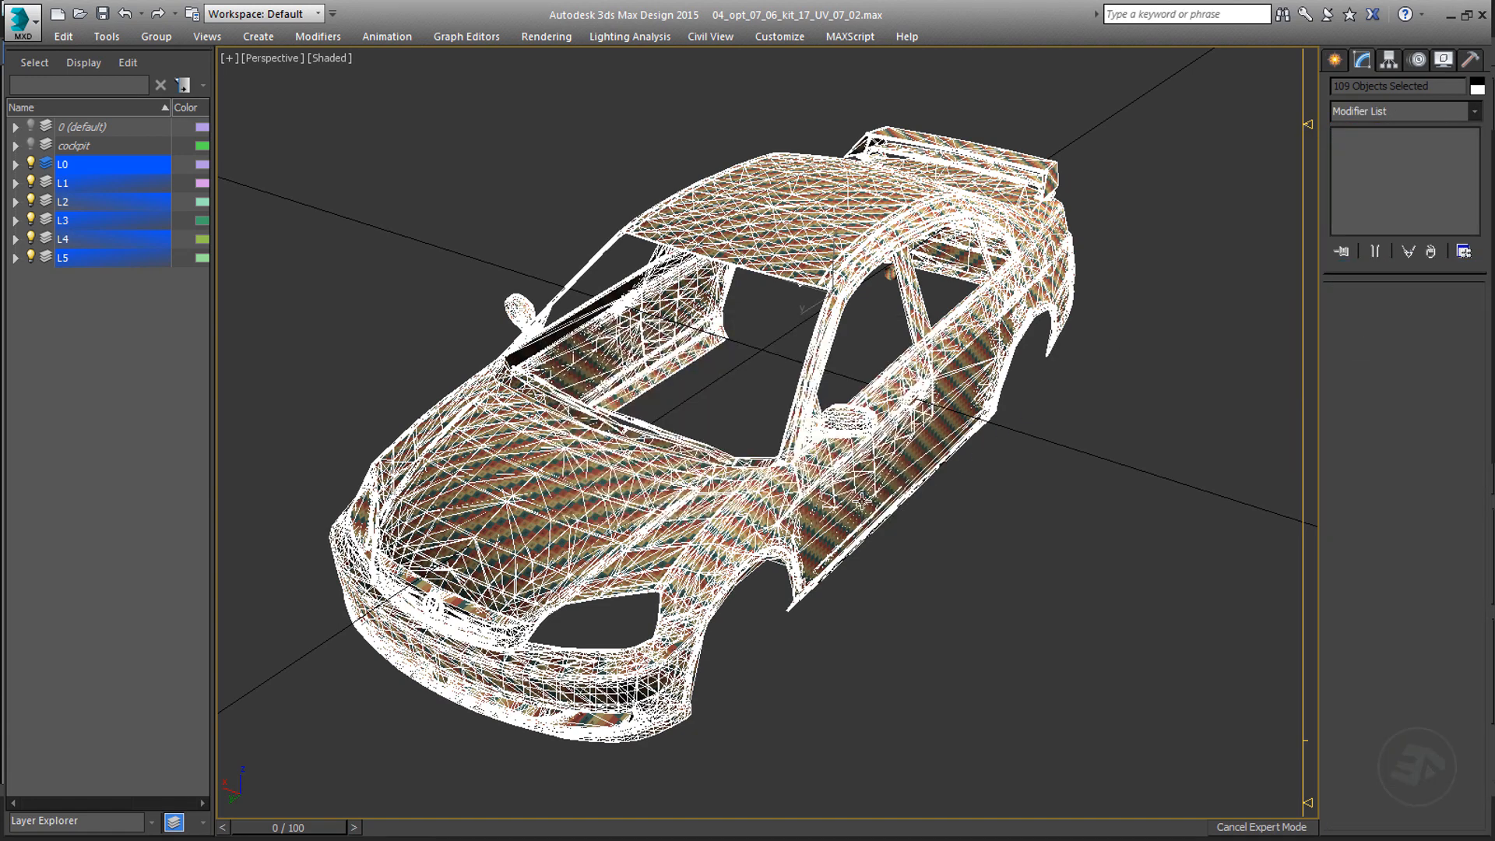
- Apply one Unwrap UVW modifier to all selected car objects and open the UV editor
left_click(1477, 113)
key("u")
key("Return")
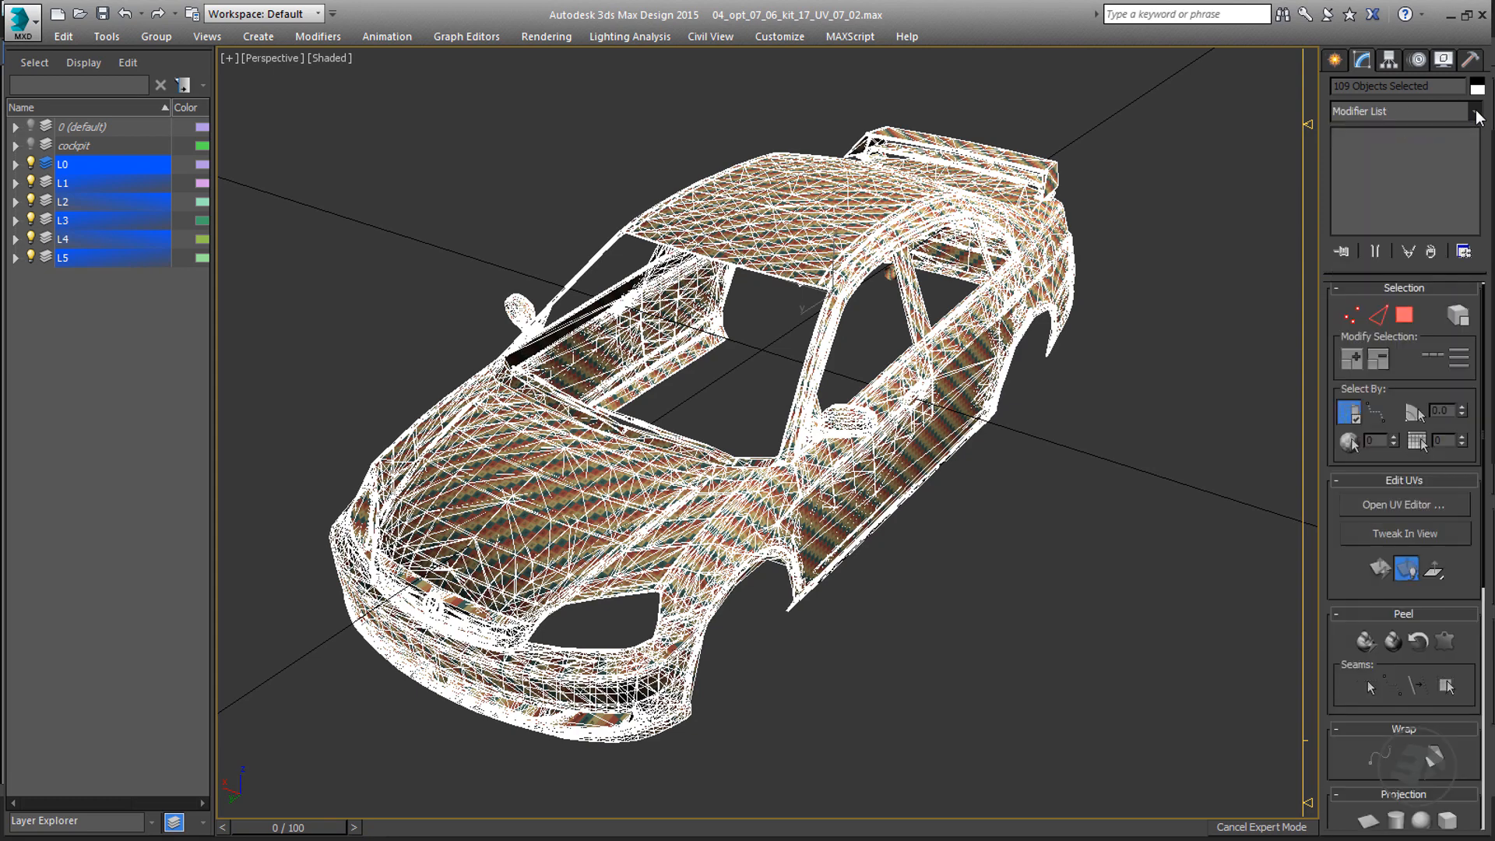
left_click(1429, 504)
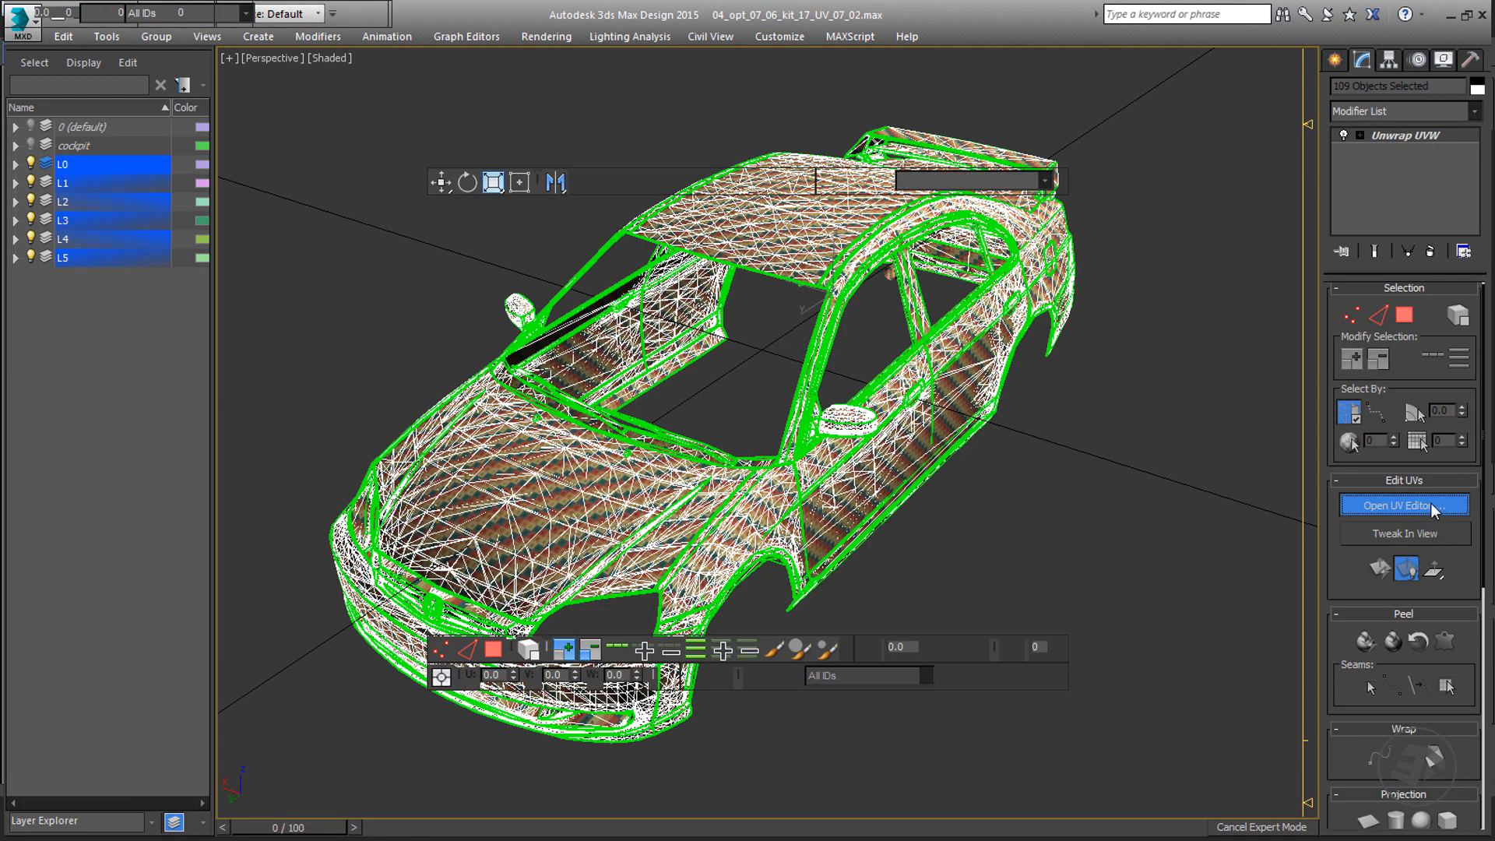
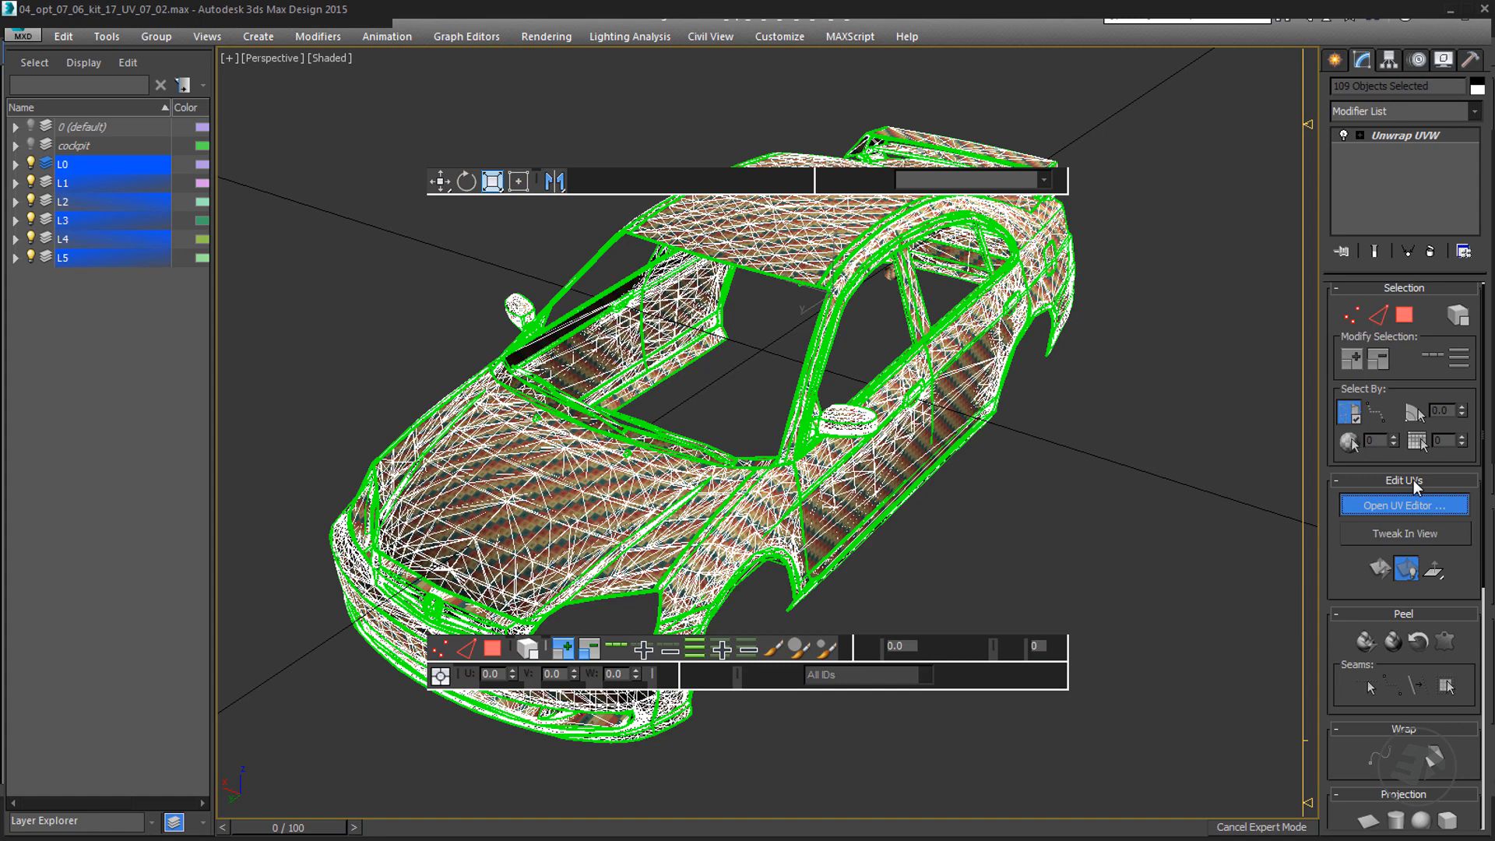
- Maximize the UV editor and bring the UV shells of the whole car into view
double_click(535, 96)
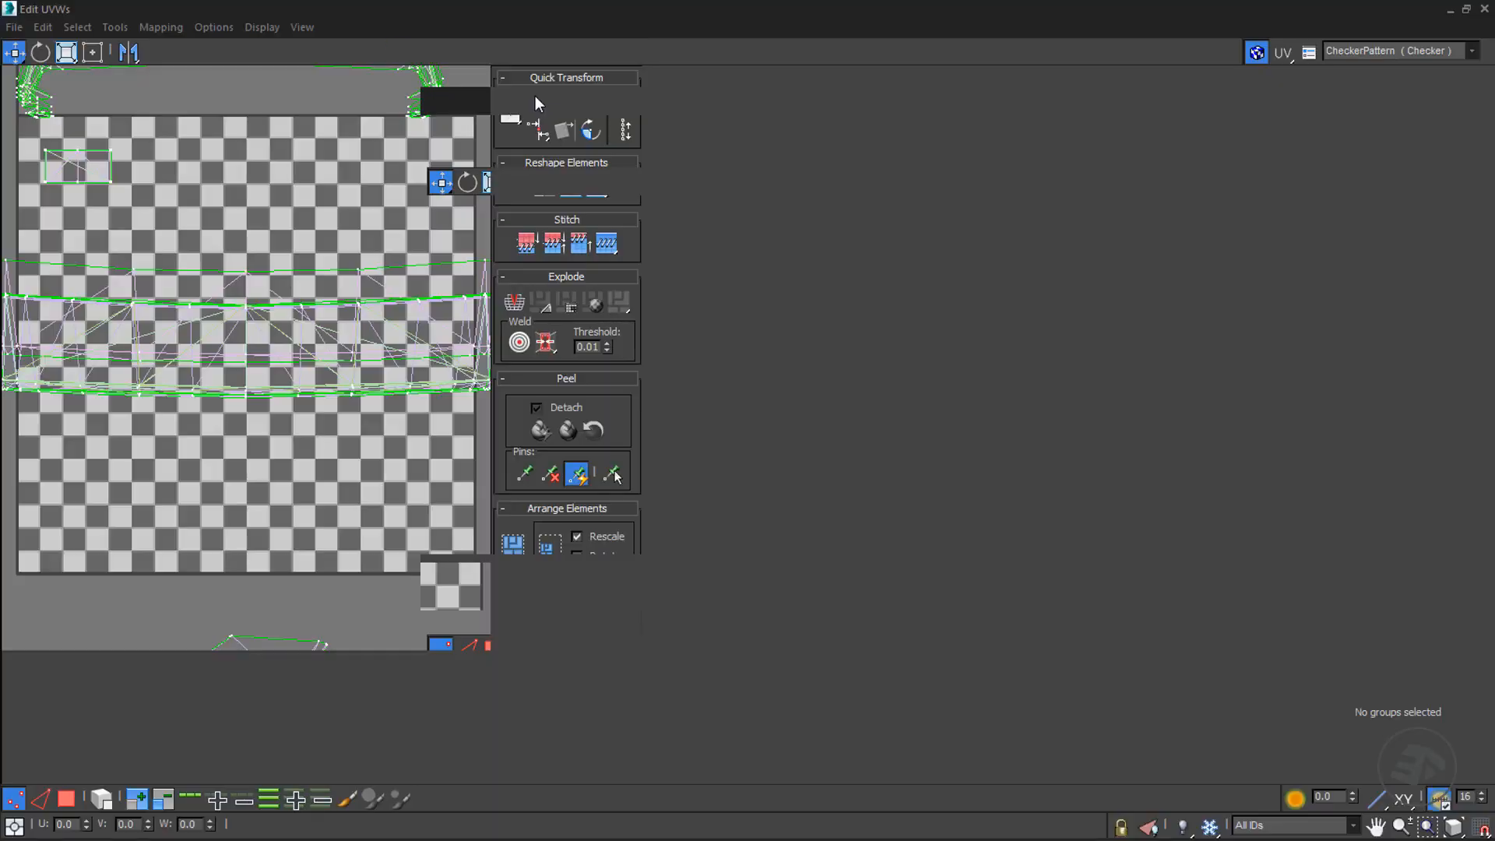
scroll(814, 257, "down", 10)
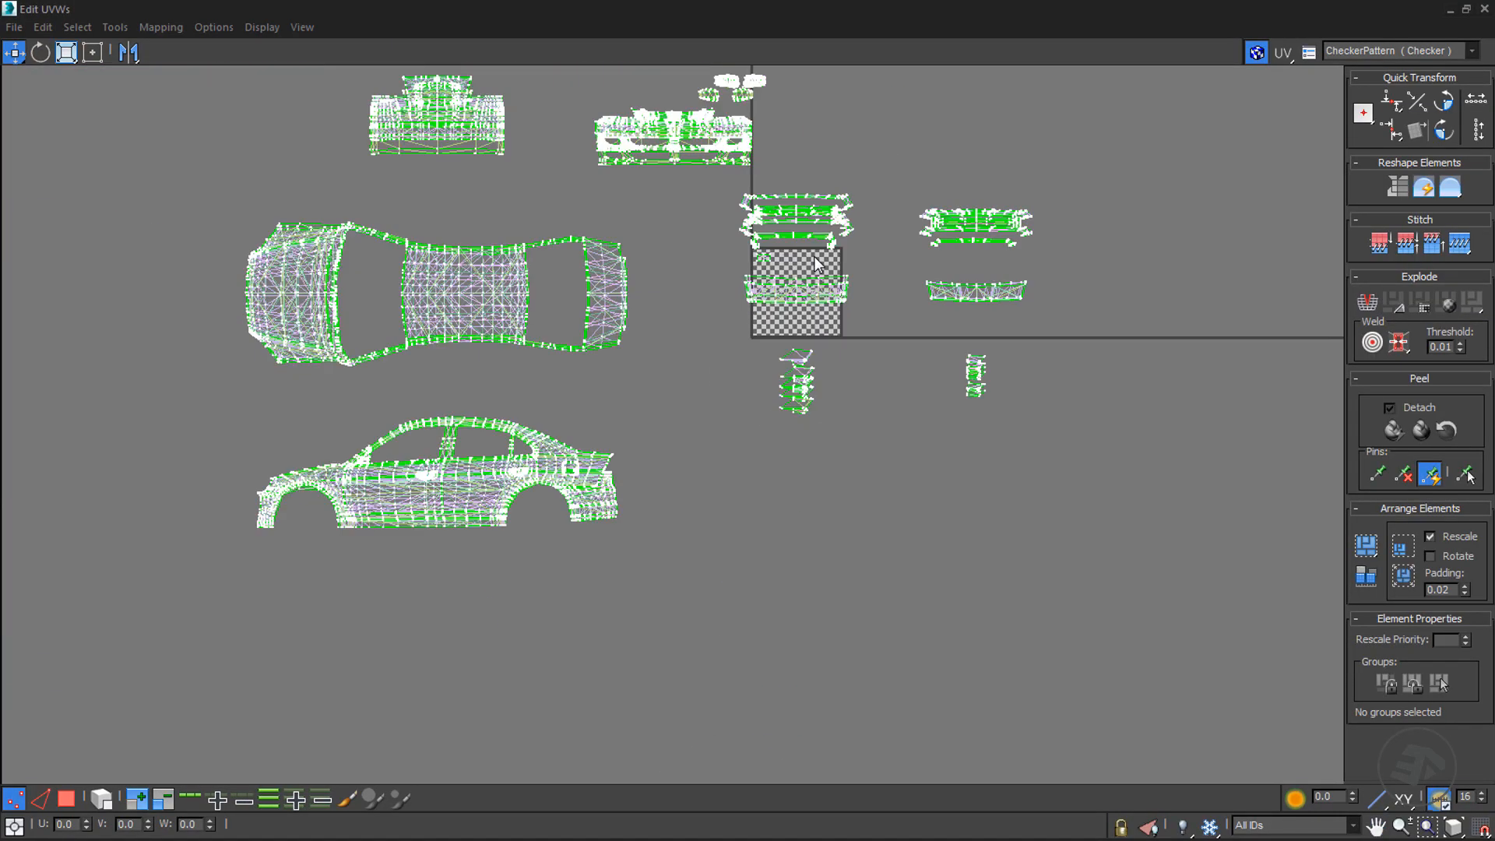
scroll(814, 261, "down", 2)
middle_click_drag(718, 240, 735, 308)
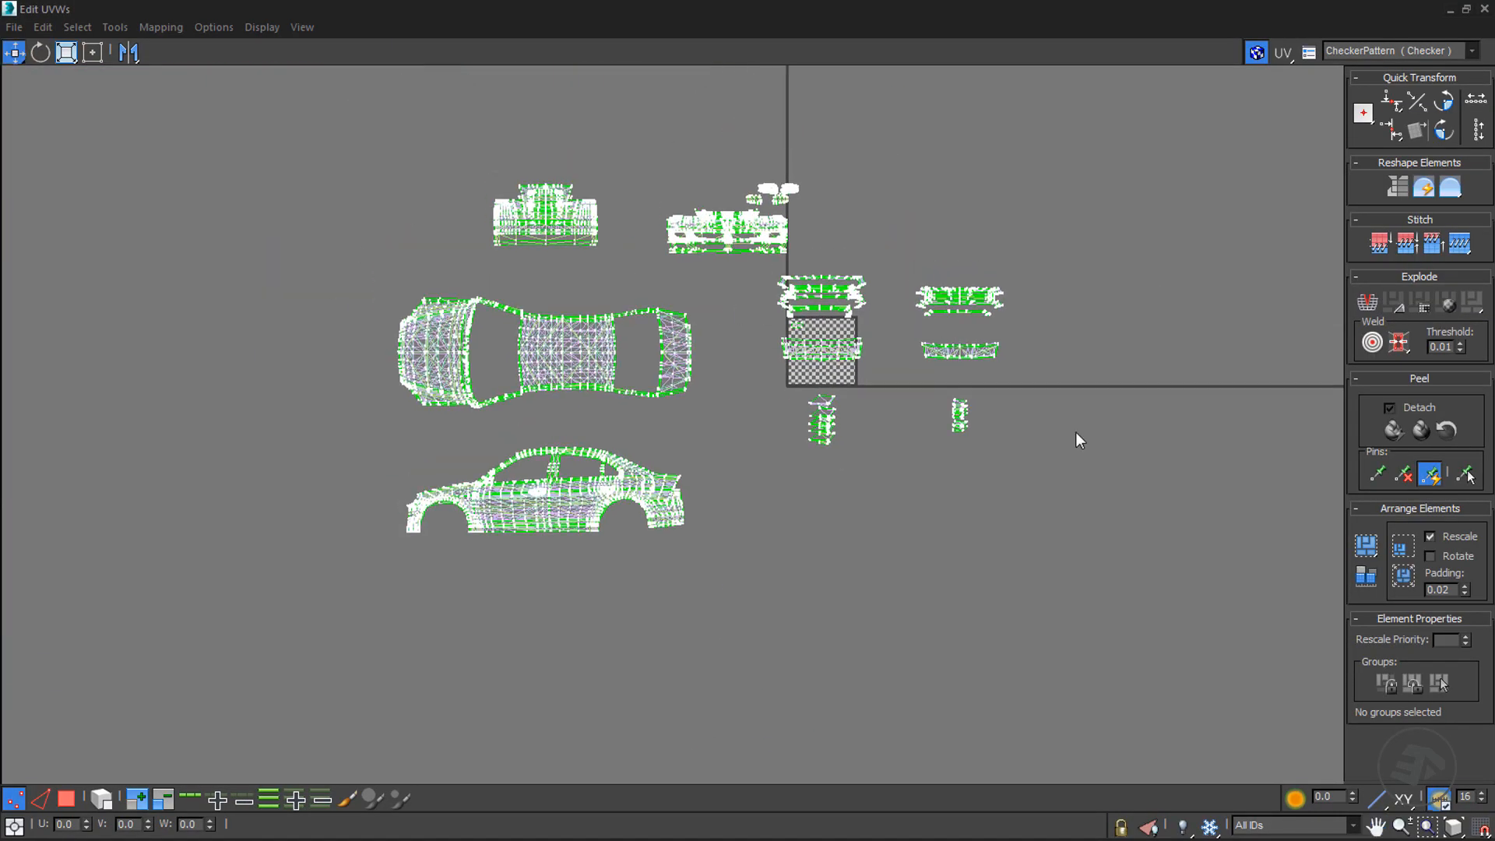
- Select the two small shells at the ends of the lowest spoiler strip and move them straight down onto the checker tile
scroll(819, 325, "up", 15)
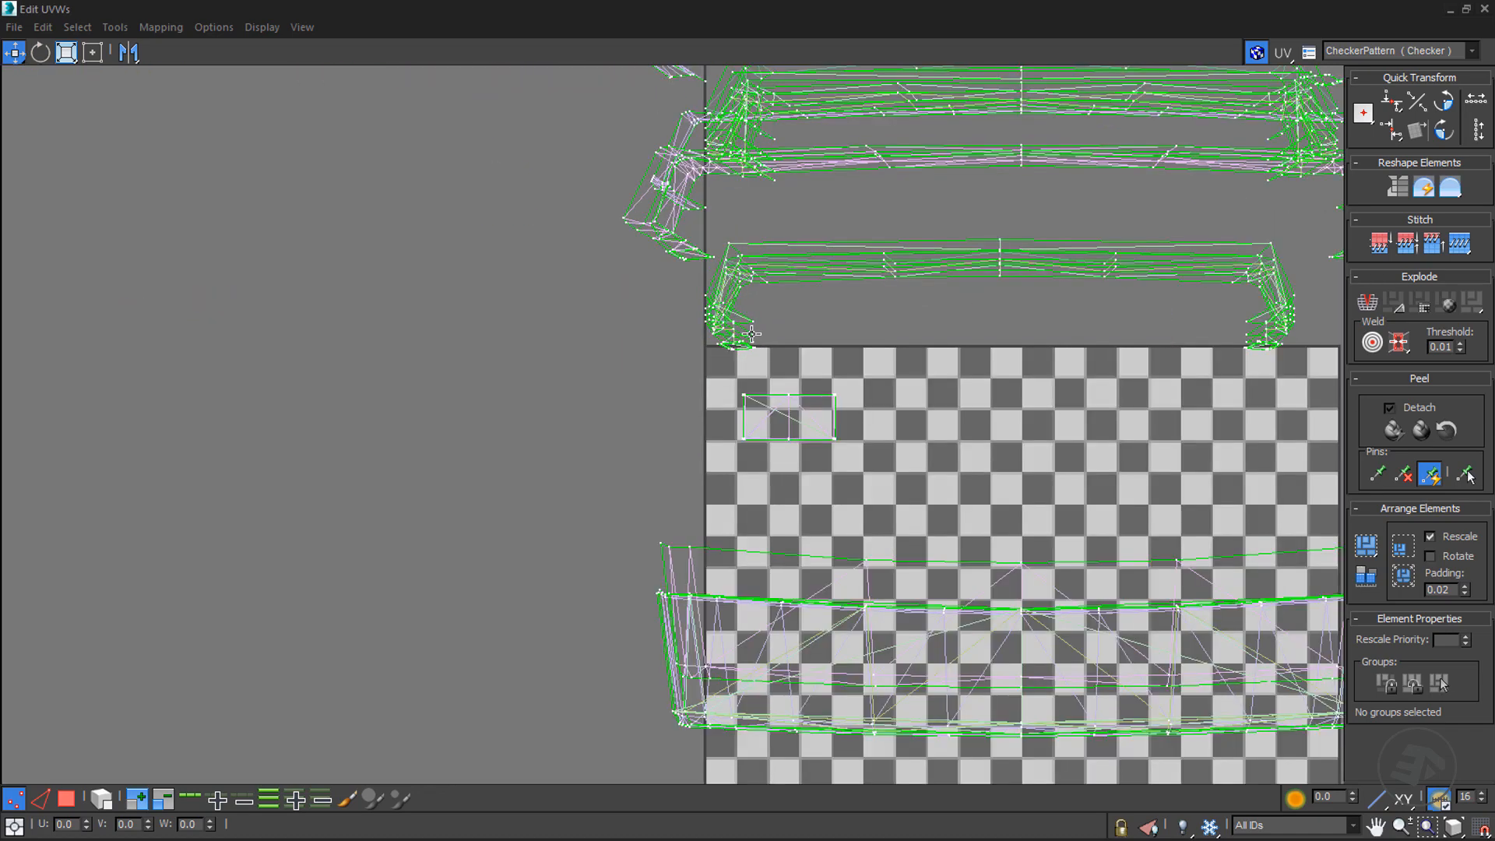
left_click(65, 798)
left_click_drag(598, 342, 636, 373)
scroll(638, 374, "down", 7)
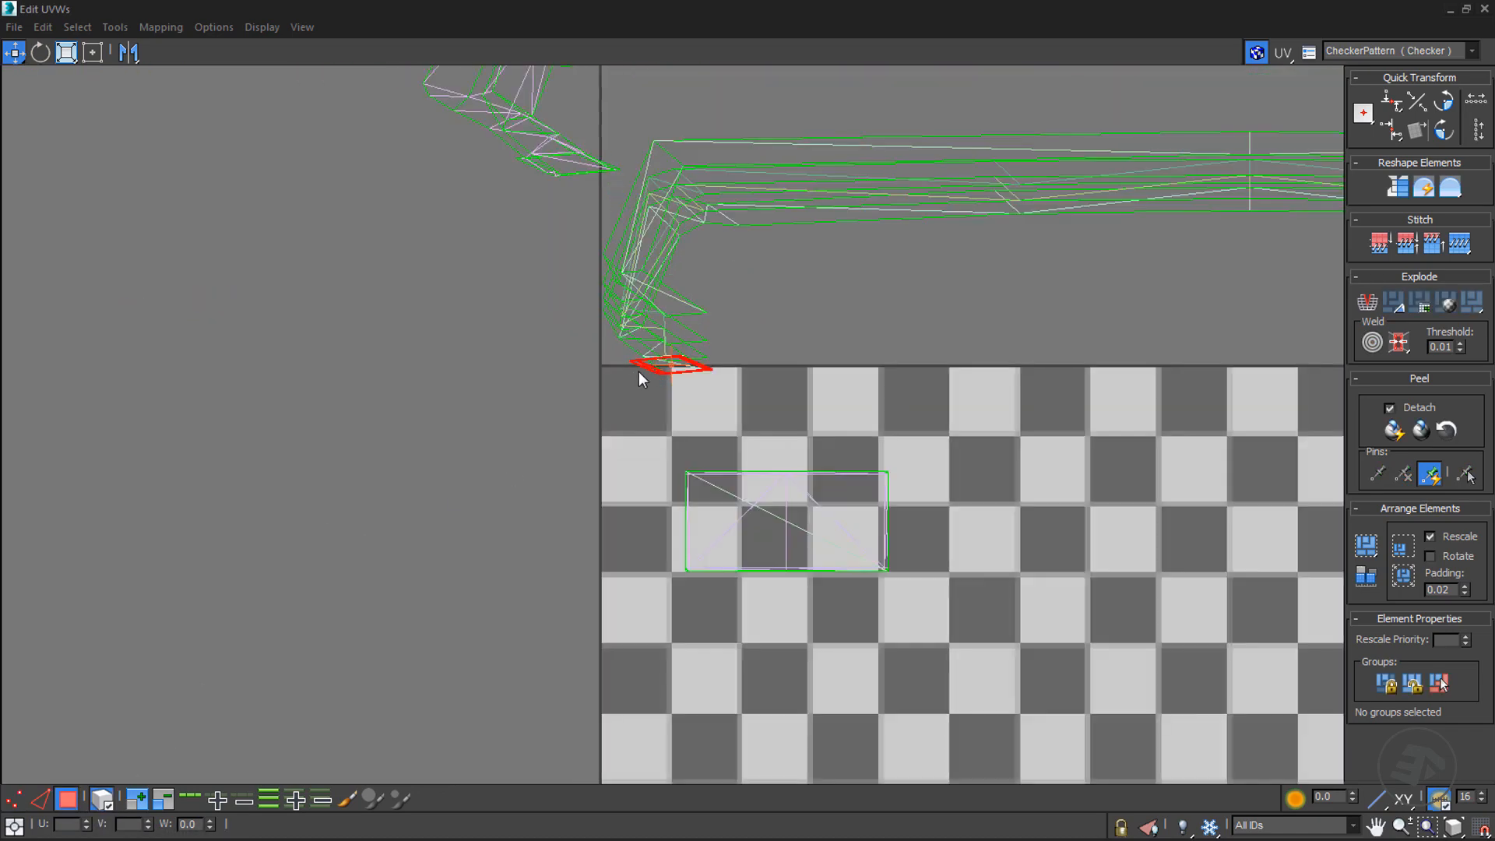
scroll(1236, 371, "up", 4)
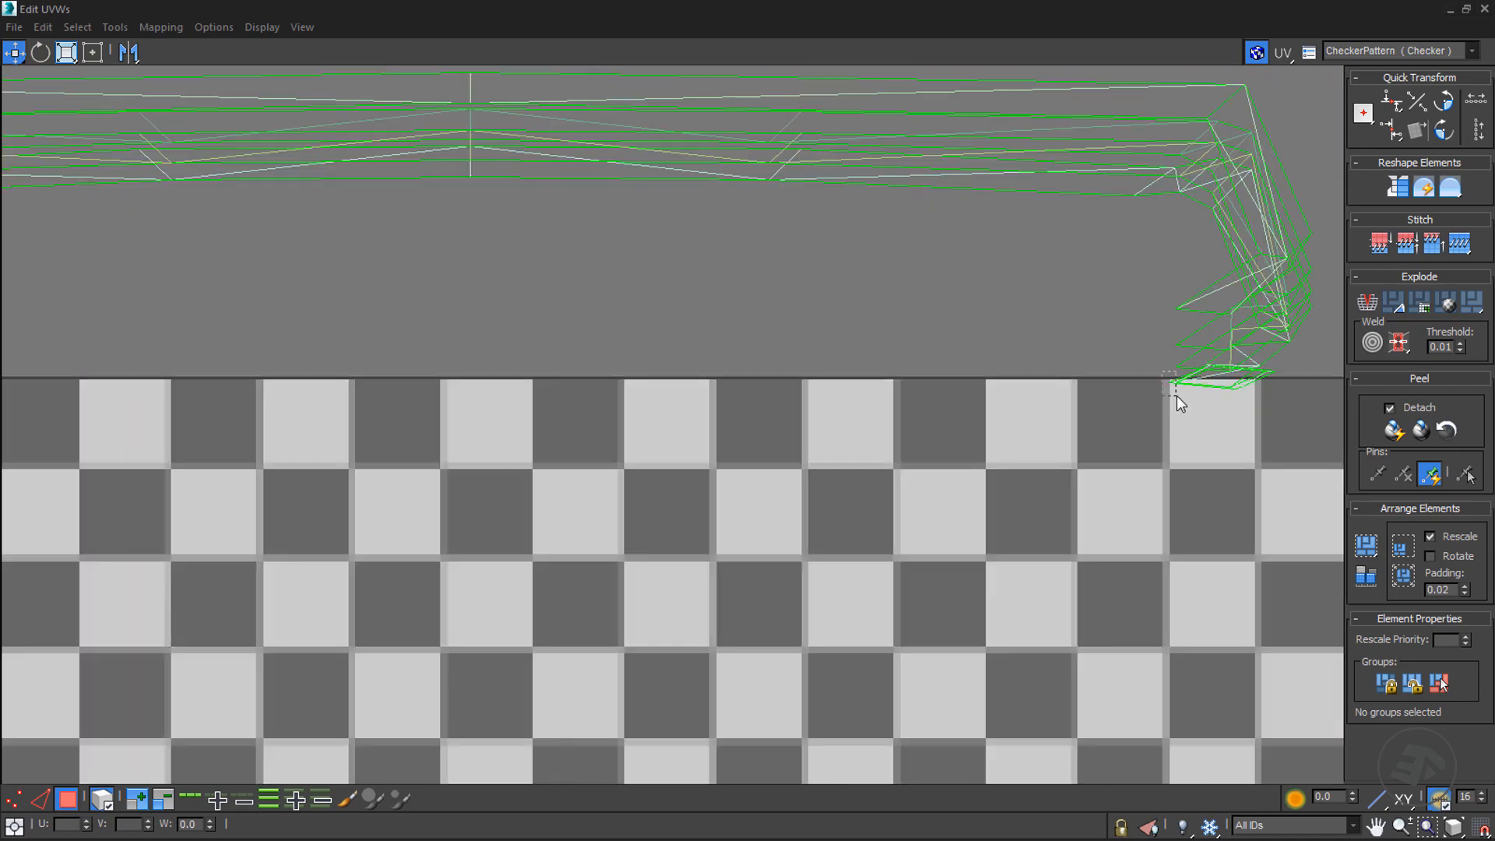
left_click(1177, 389)
scroll(1246, 331, "down", 6)
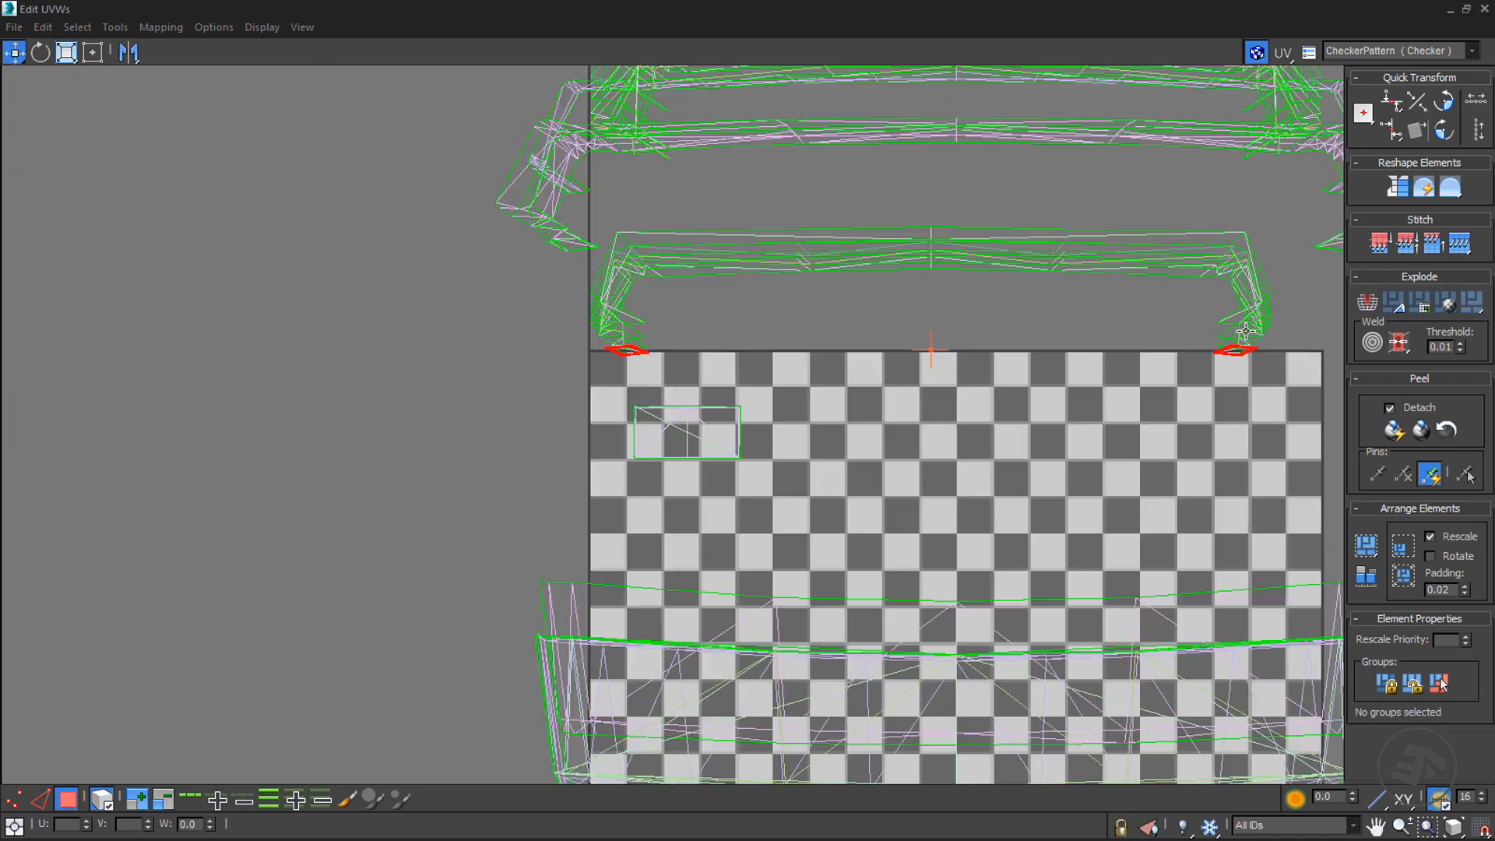
left_click_drag(72, 59, 67, 107)
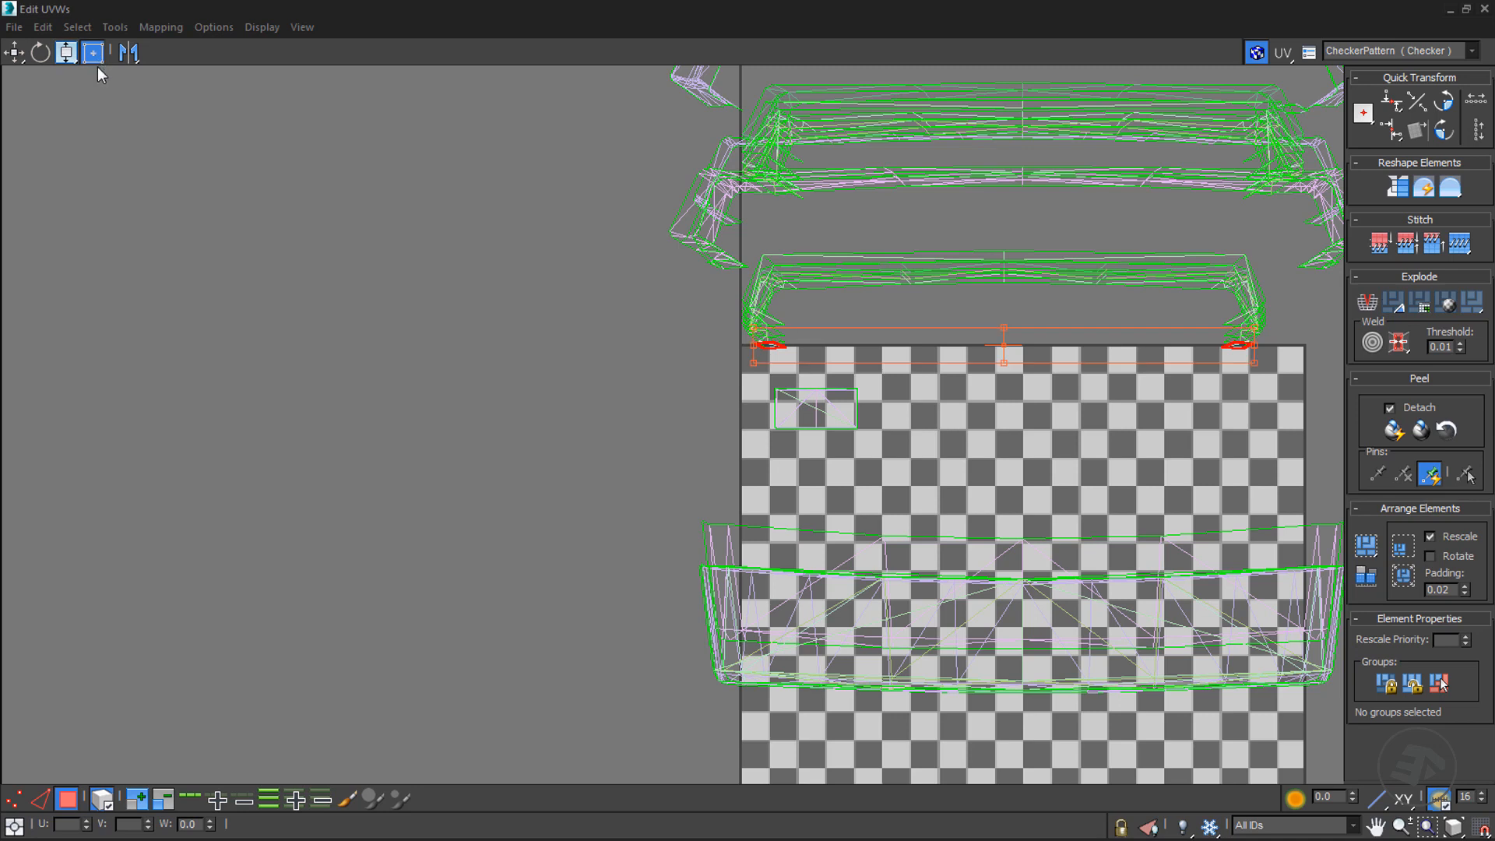
left_click_drag(67, 53, 64, 127)
left_click_drag(16, 55, 16, 105)
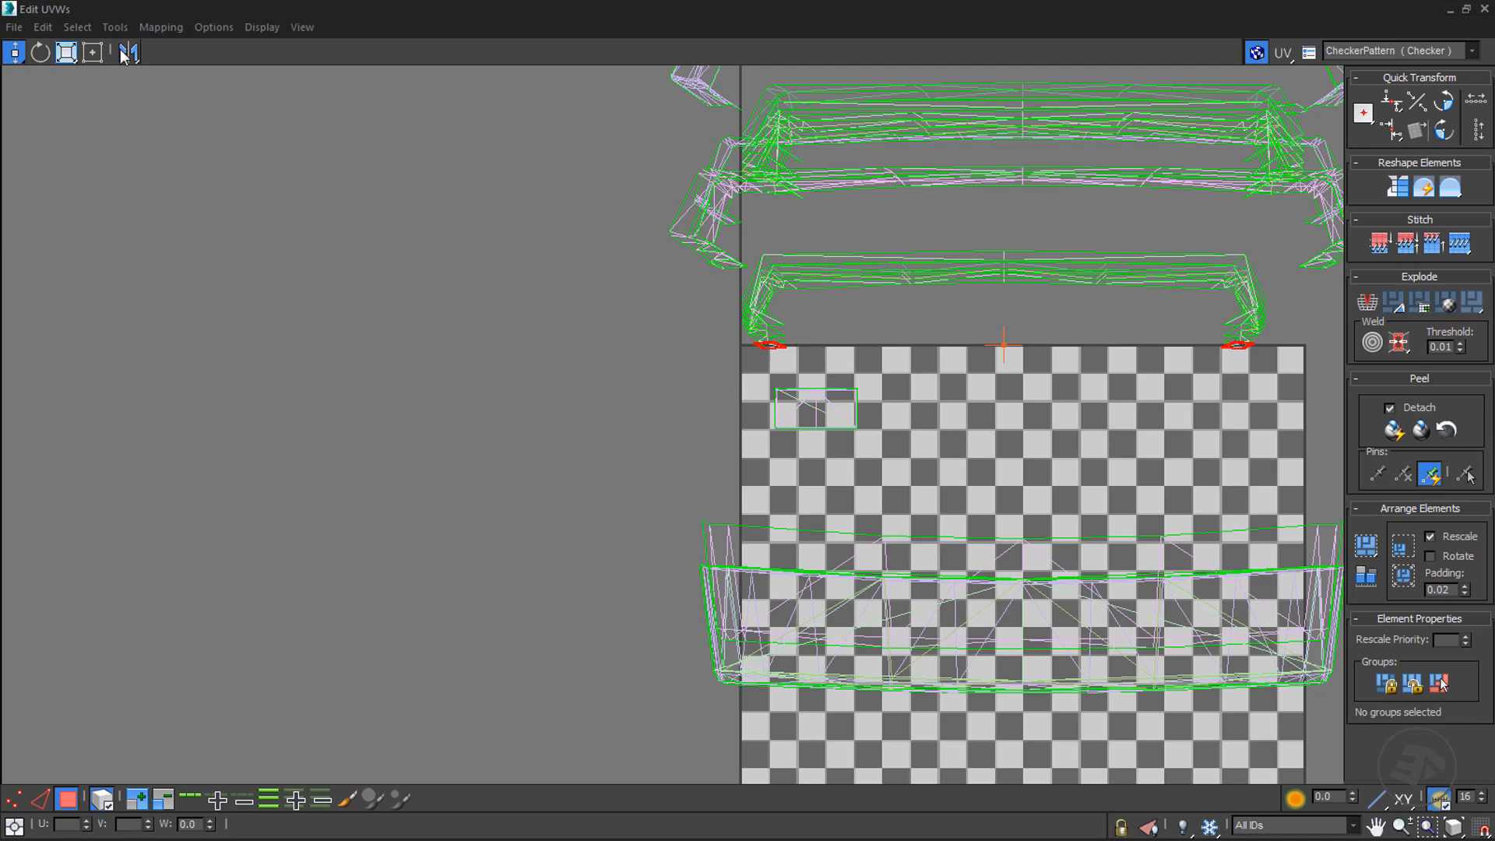
left_click(91, 52)
left_click_drag(872, 351, 875, 476)
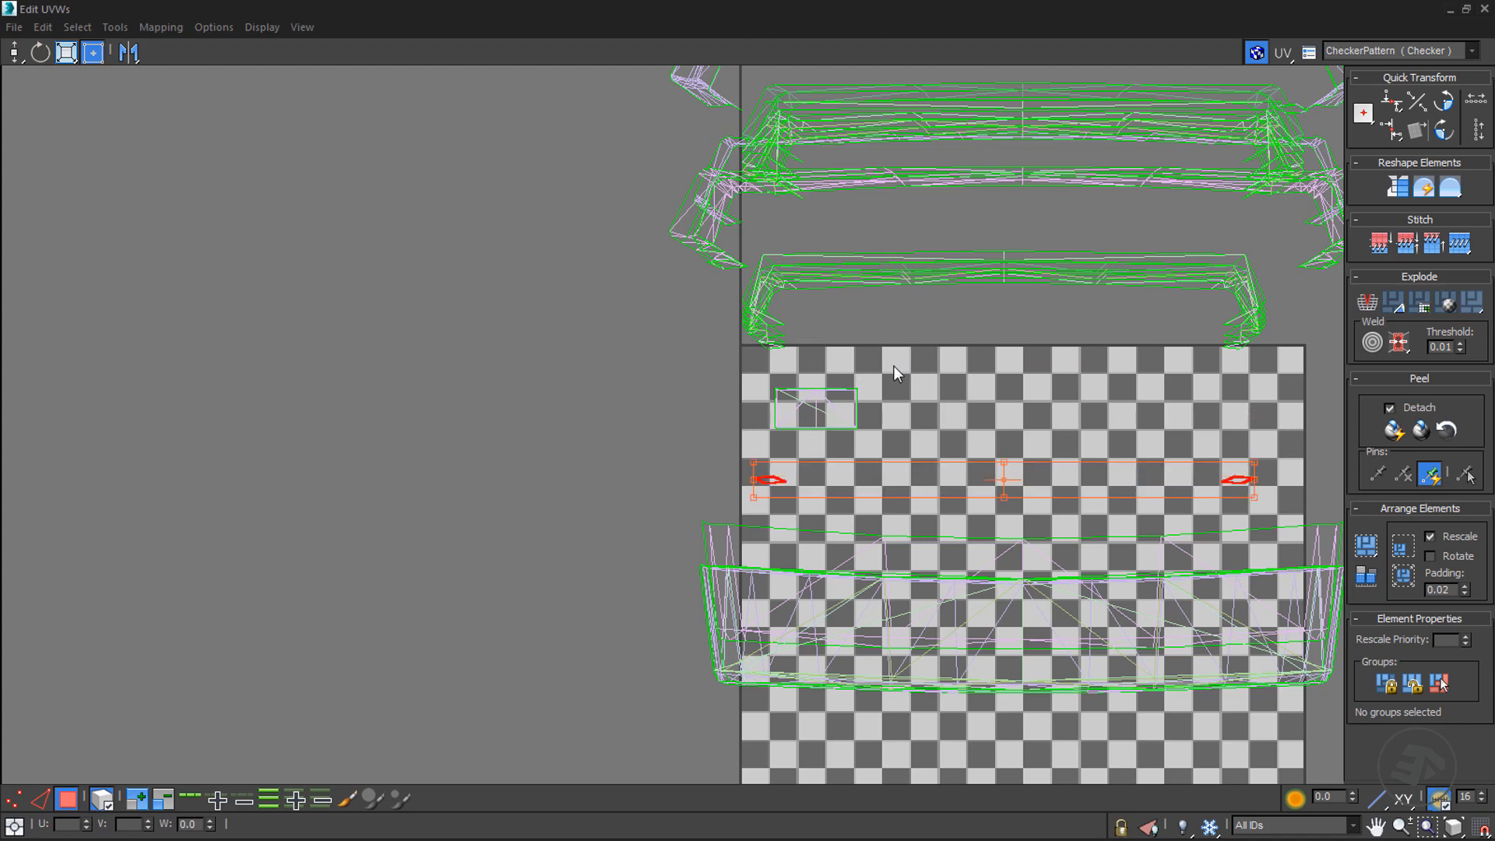
- Freeze the small rectangular shell on the checker tile and select the small face group at the end of the upper spoiler strip
left_click(775, 425)
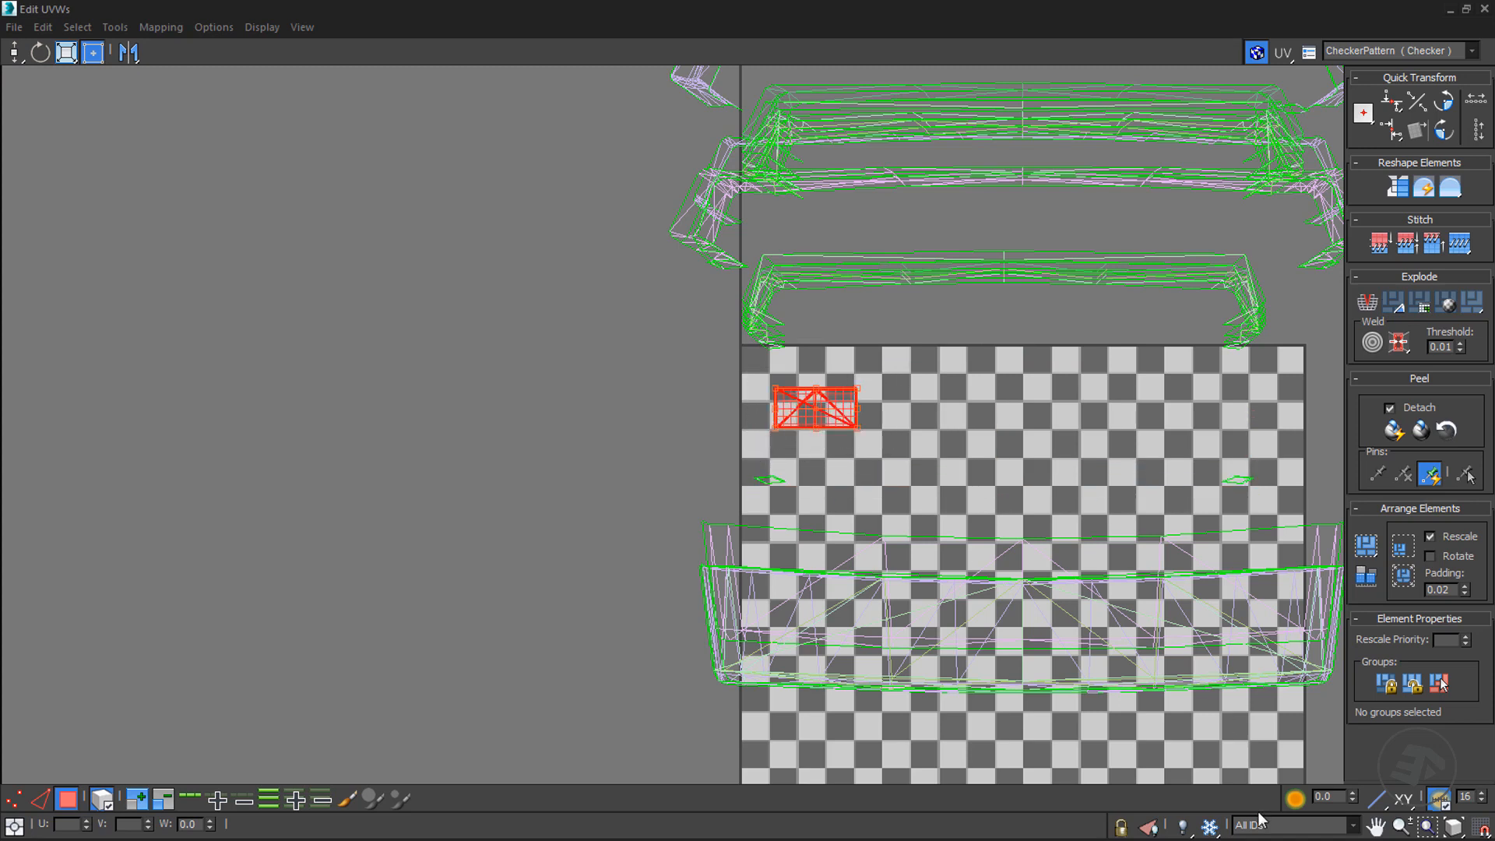
left_click(1211, 826)
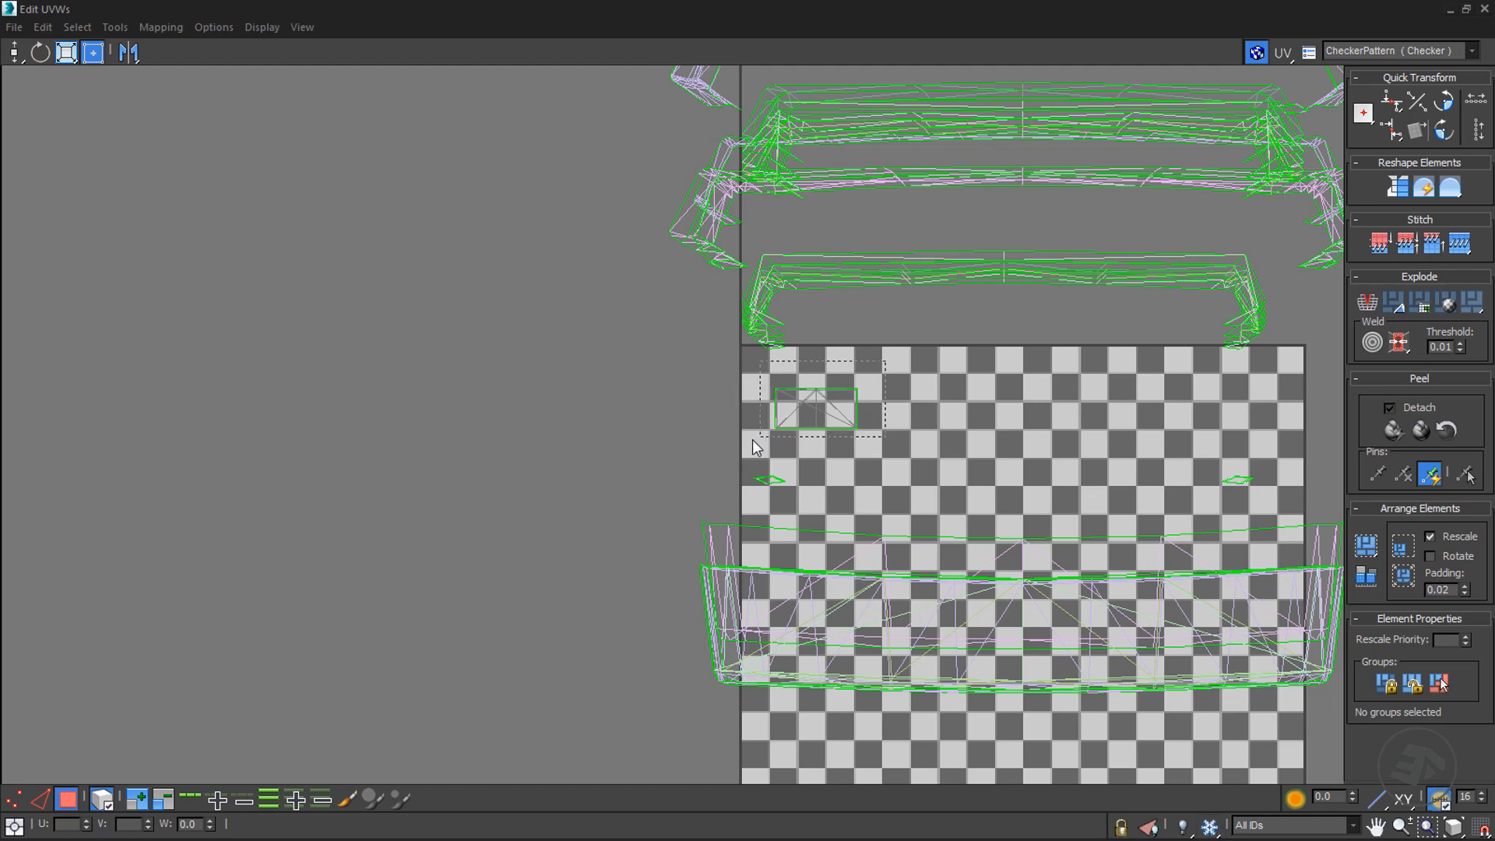
middle_click_drag(756, 225, 696, 302)
scroll(1245, 192, "up", 5)
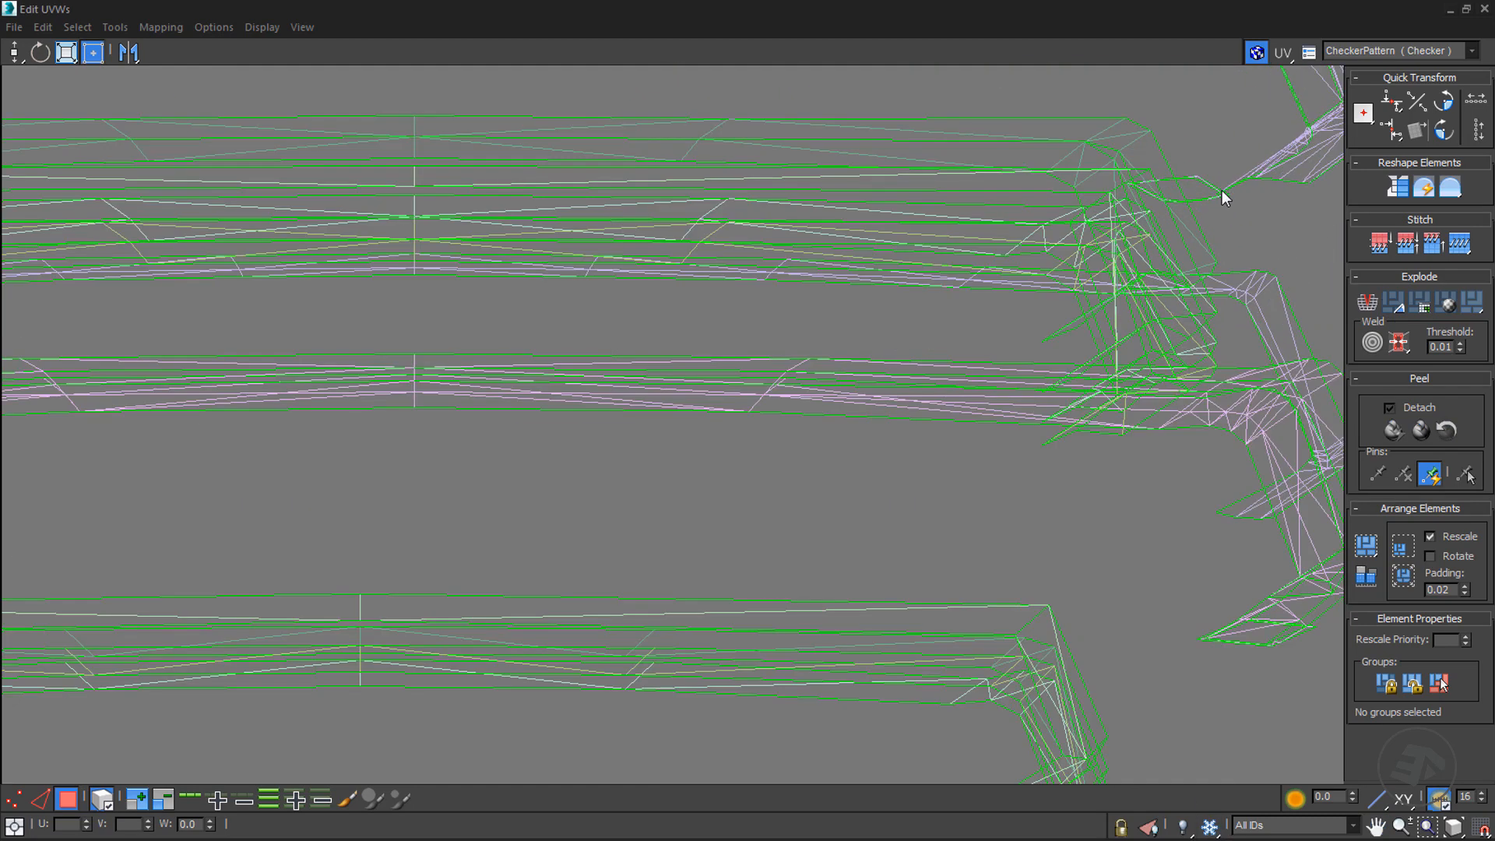
left_click(1189, 191)
scroll(1208, 220, "down", 5)
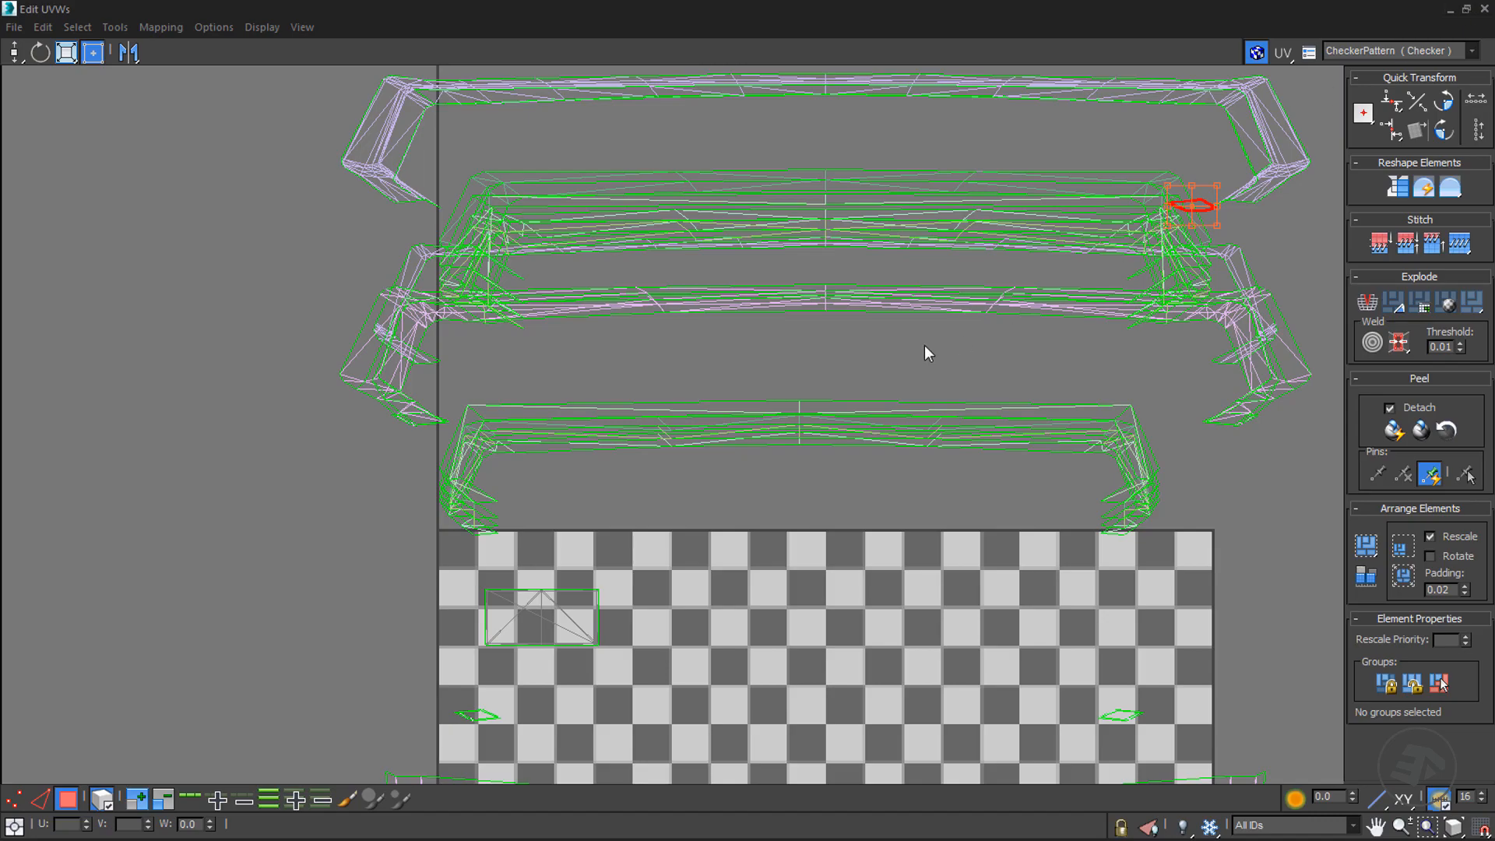
middle_click_drag(927, 353, 981, 303)
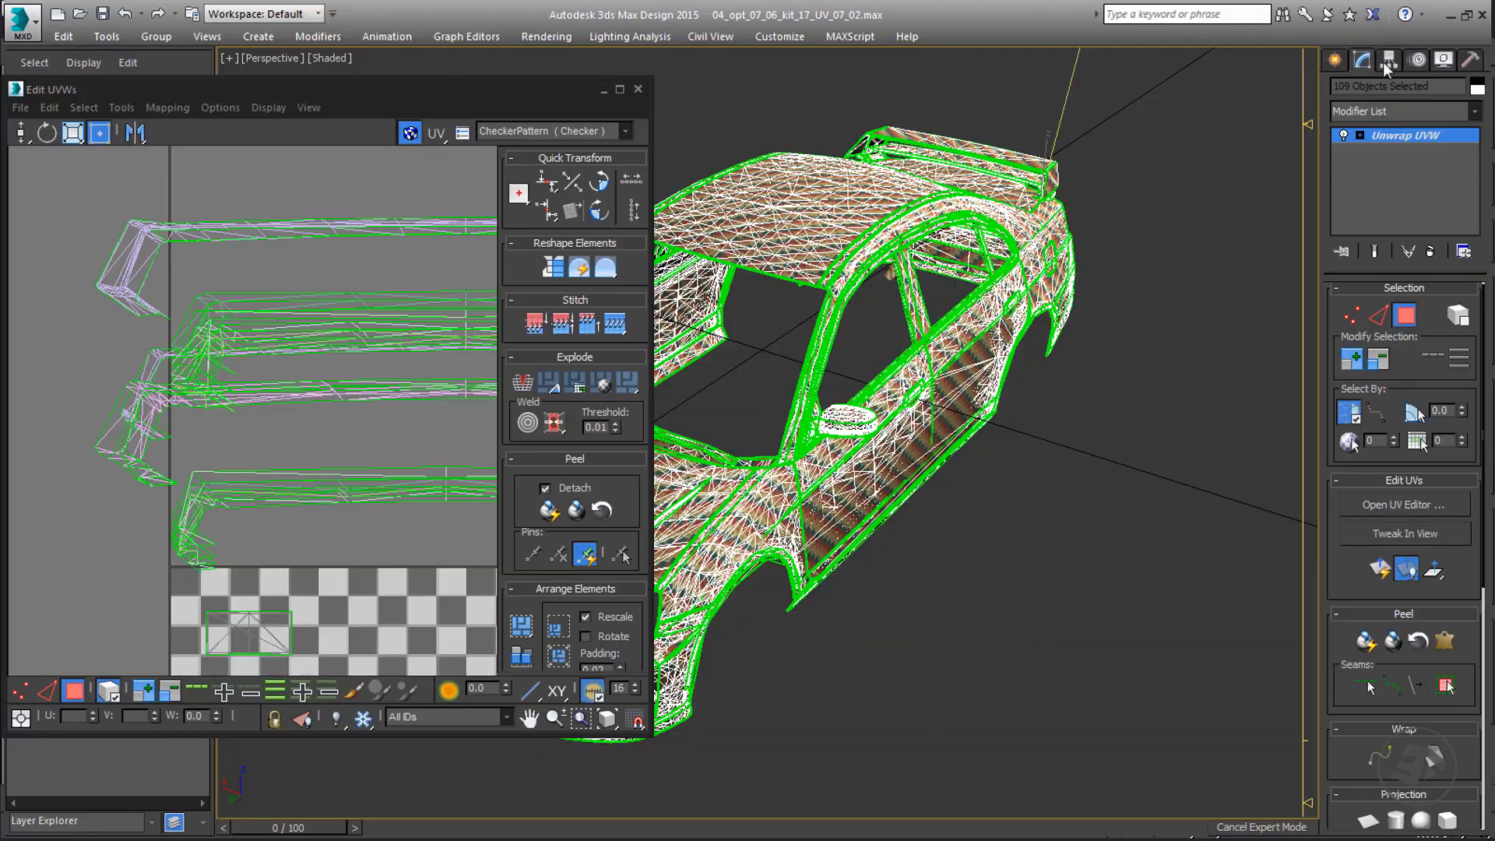
- Examine the spoiler's end on the textured car in the perspective view, then in wireframe display
left_click(1465, 9)
middle_click_drag(1020, 397, 1020, 347, "alt")
scroll(1030, 172, "up", 7)
middle_click_drag(1029, 173, 1157, 351, "alt")
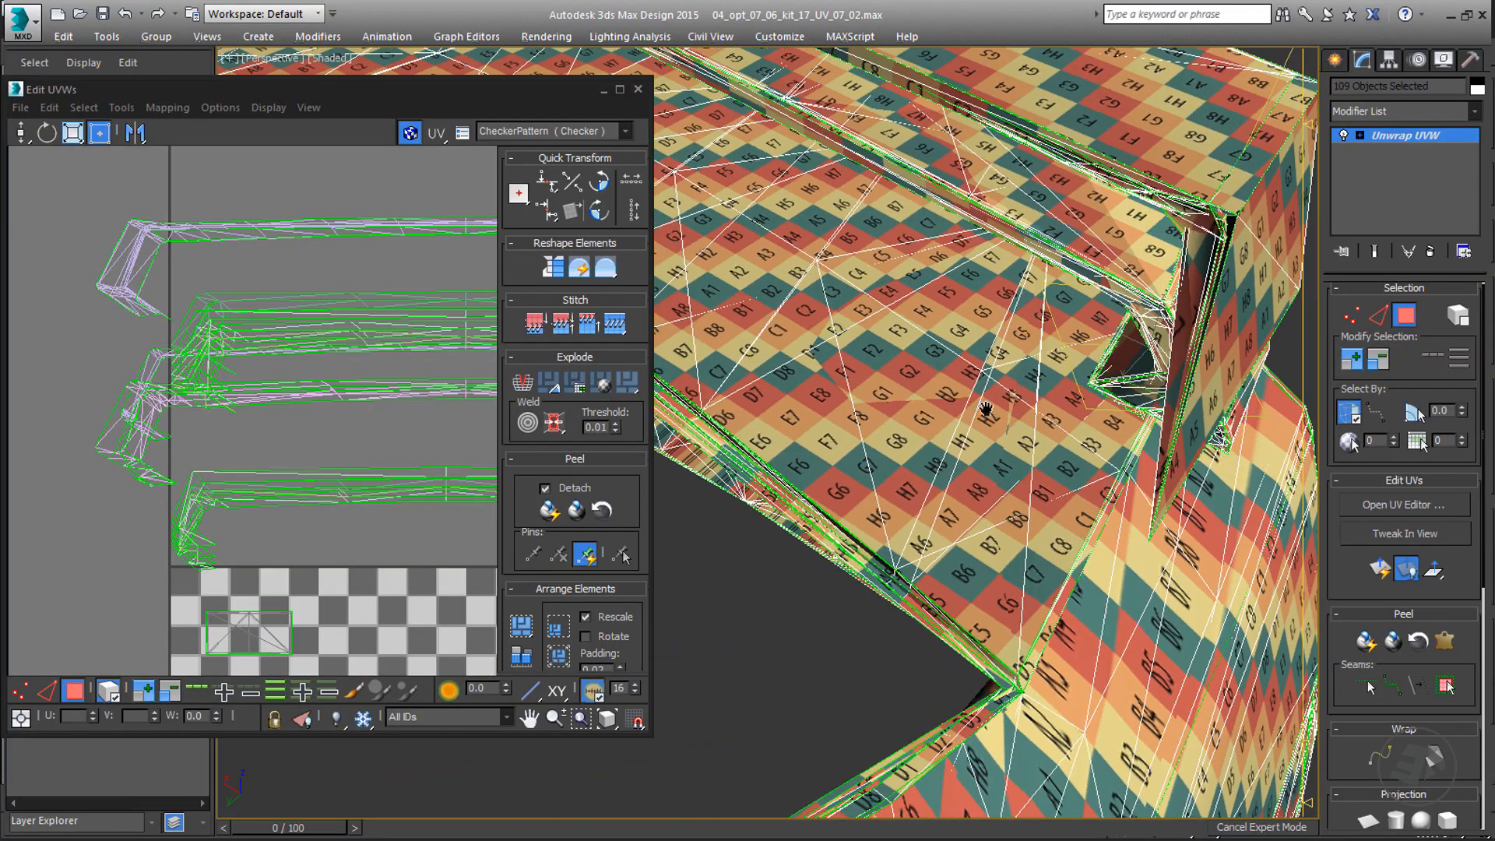
scroll(1052, 436, "down", 3)
middle_click_drag(986, 408, 1011, 362)
scroll(885, 342, "up", 6)
scroll(863, 376, "up", 4)
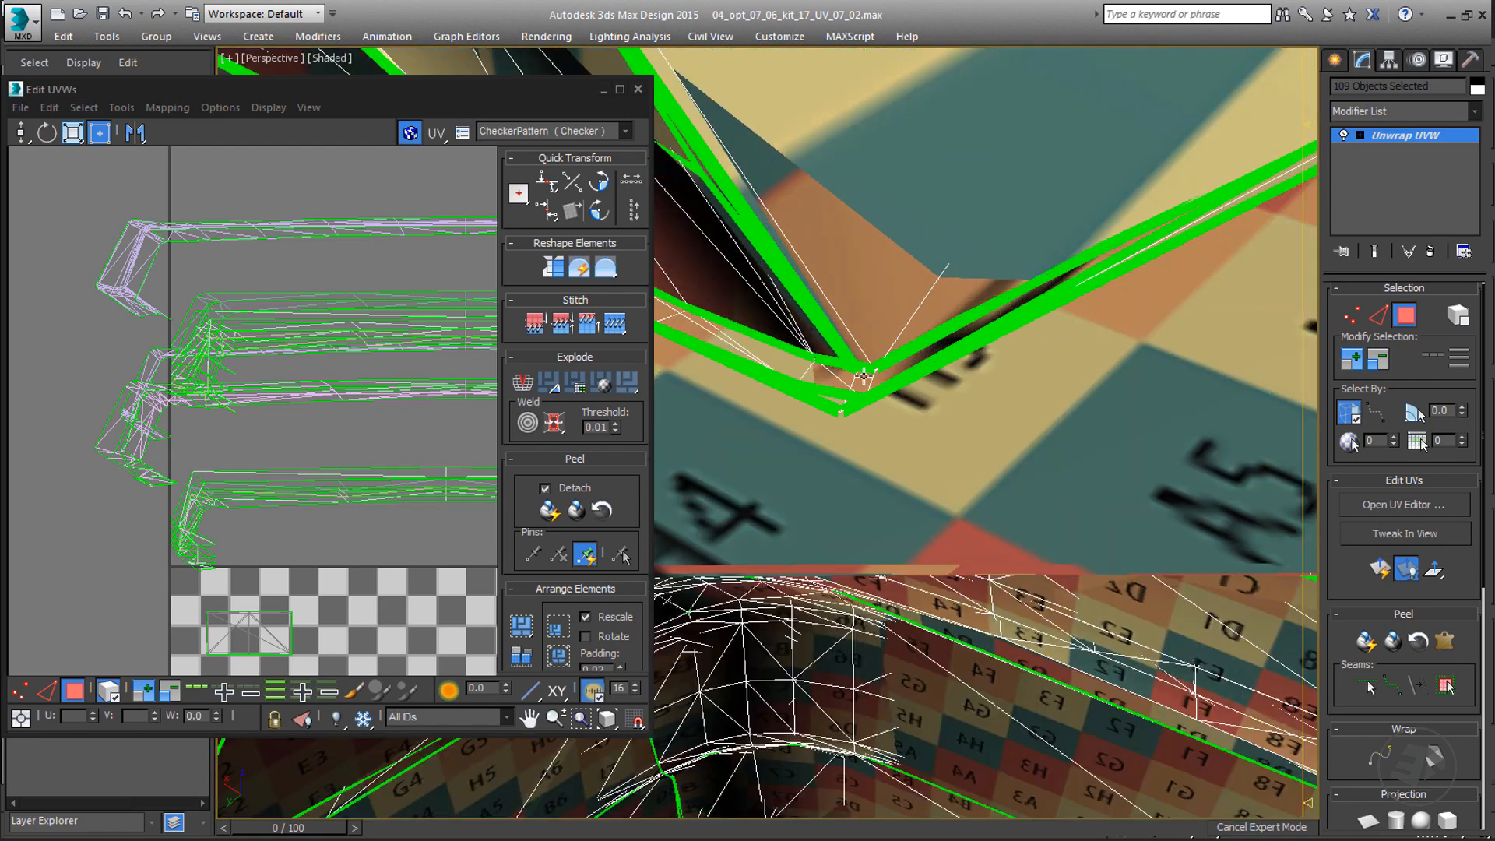
key("F3")
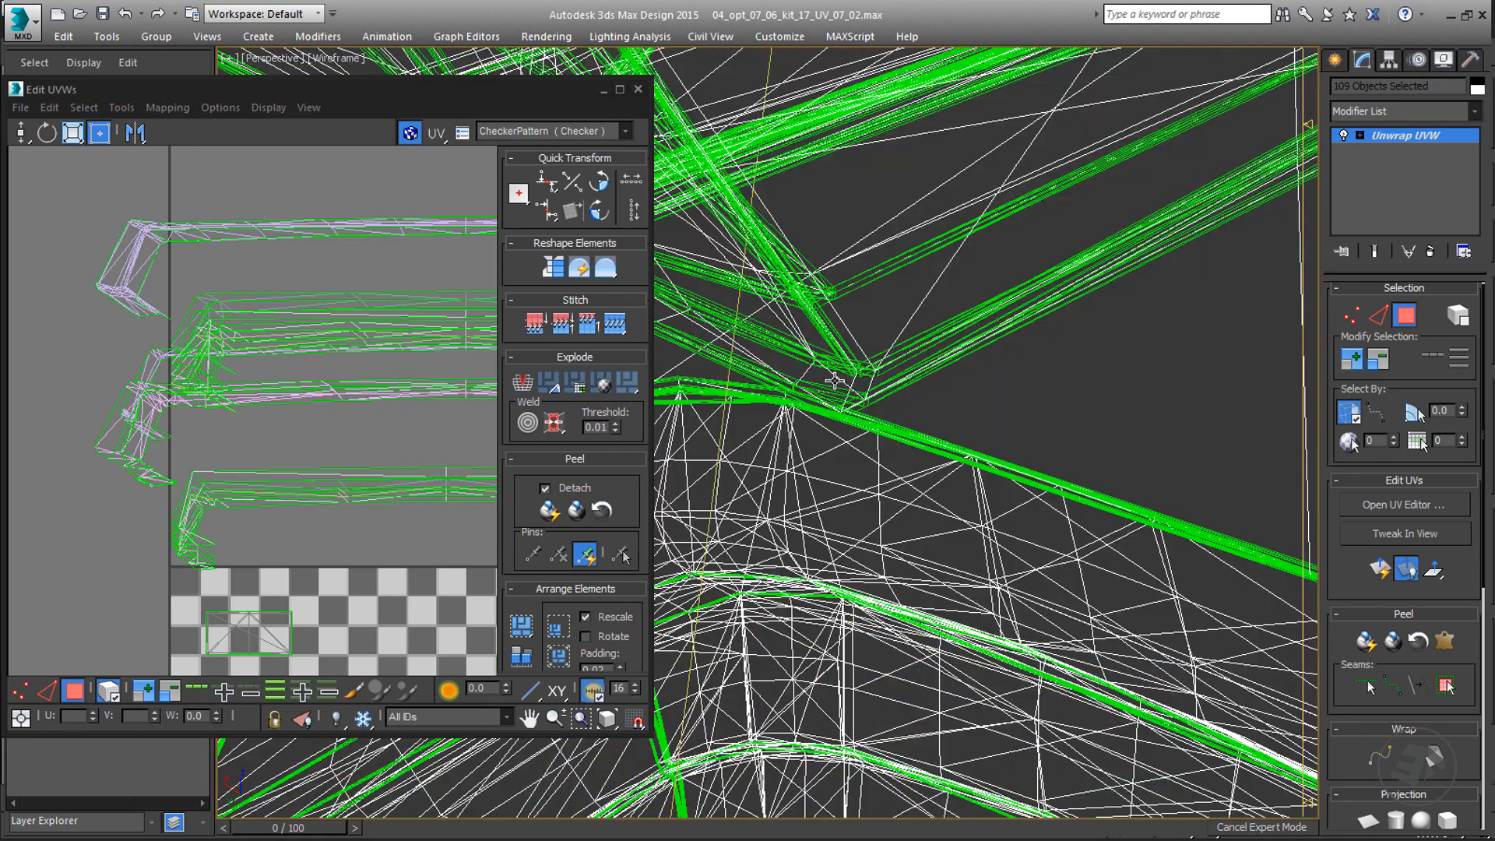
- Select the narrow faces at the spoiler's lower corner and move their small UV shells straight up, clear of the spoiler strips
left_click(836, 391)
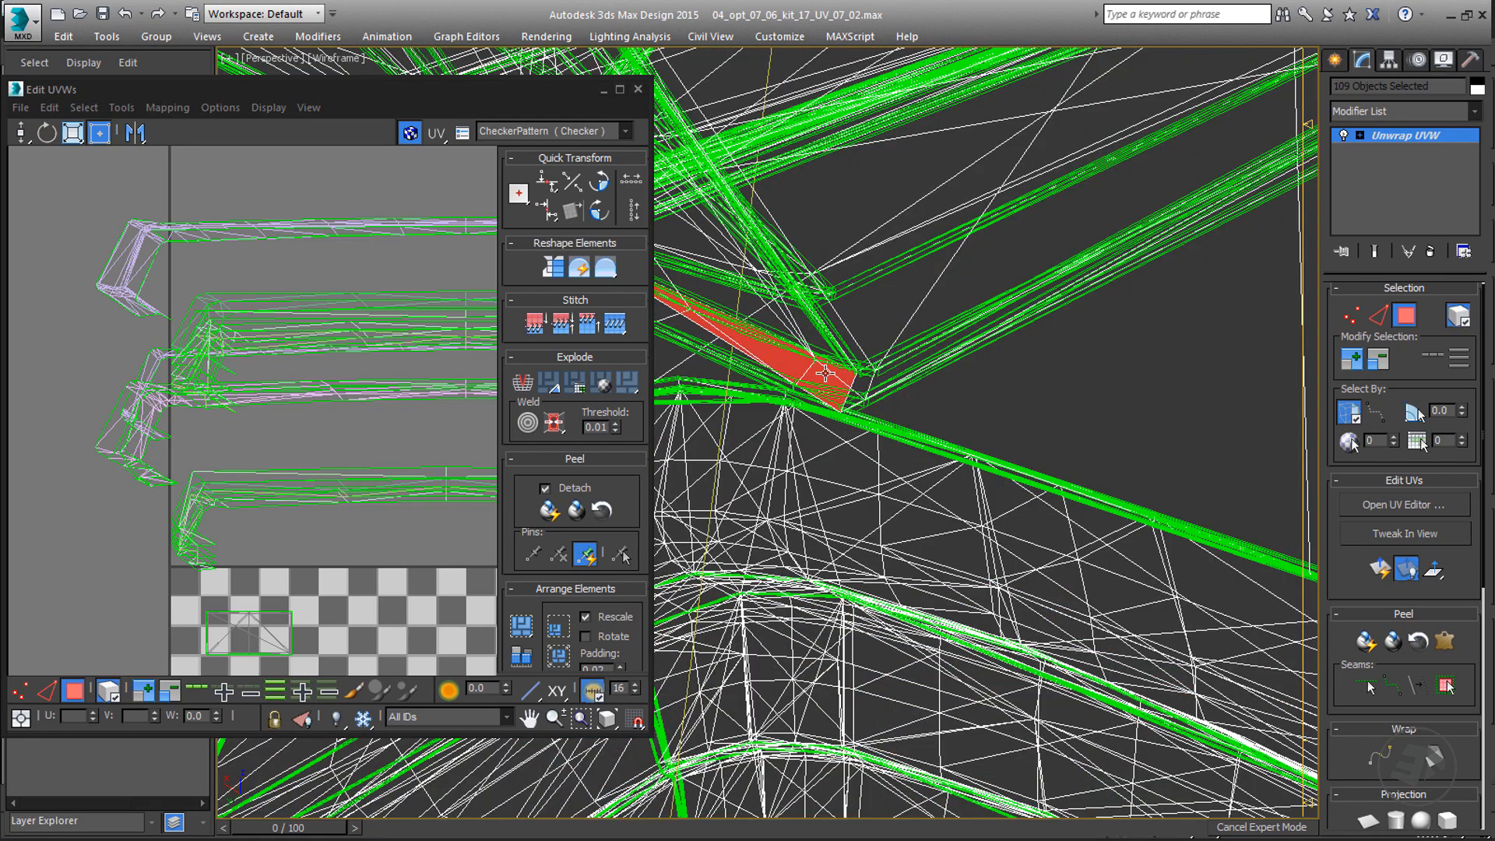
left_click(862, 381)
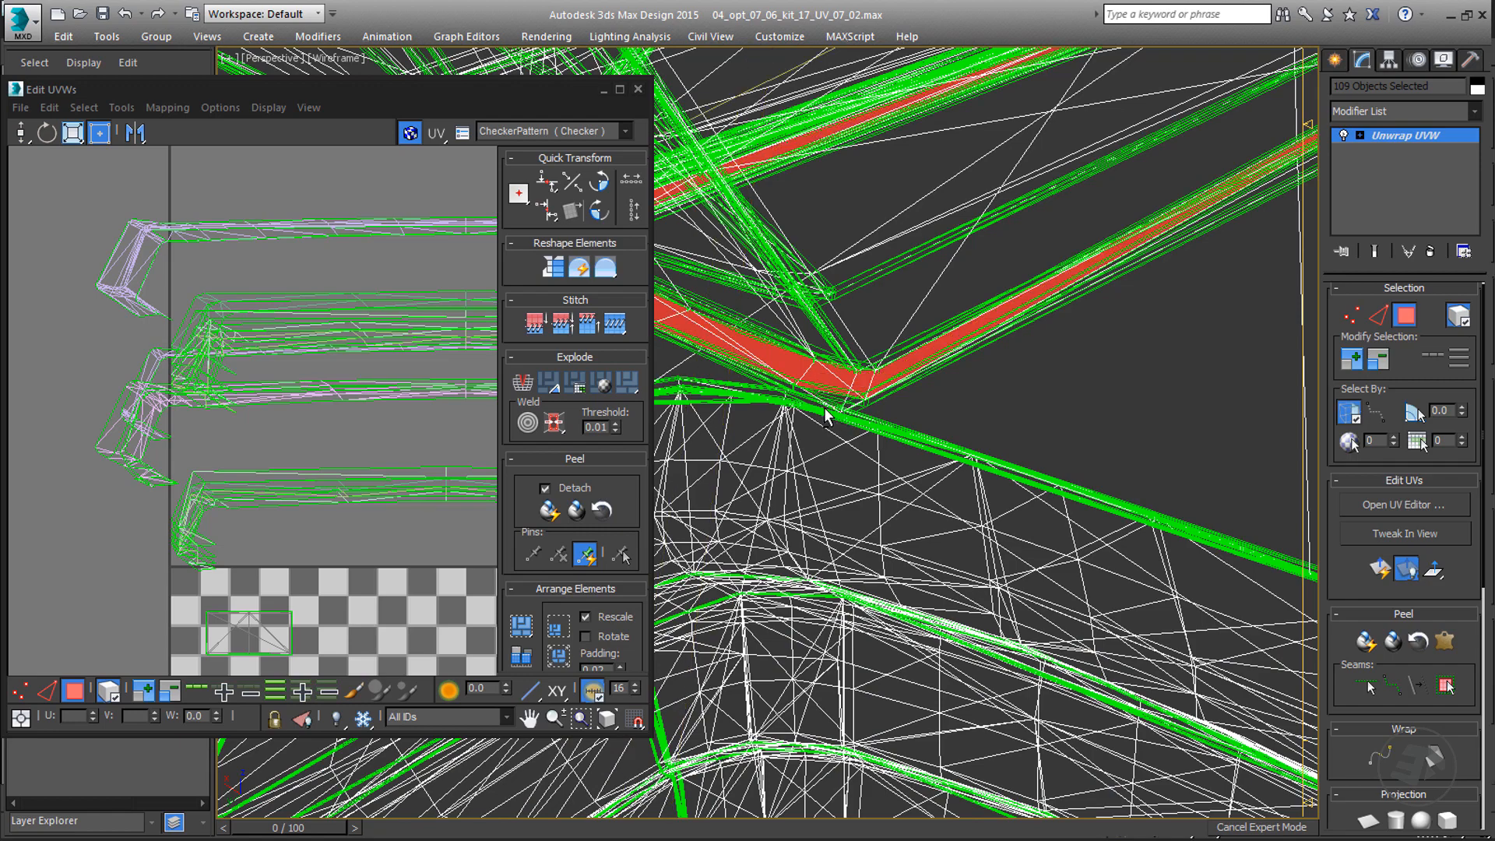
middle_click_drag(826, 410, 966, 426, "alt")
scroll(965, 425, "down", 4)
scroll(310, 419, "down", 2)
middle_click_drag(310, 419, 215, 358)
scroll(214, 358, "down", 3)
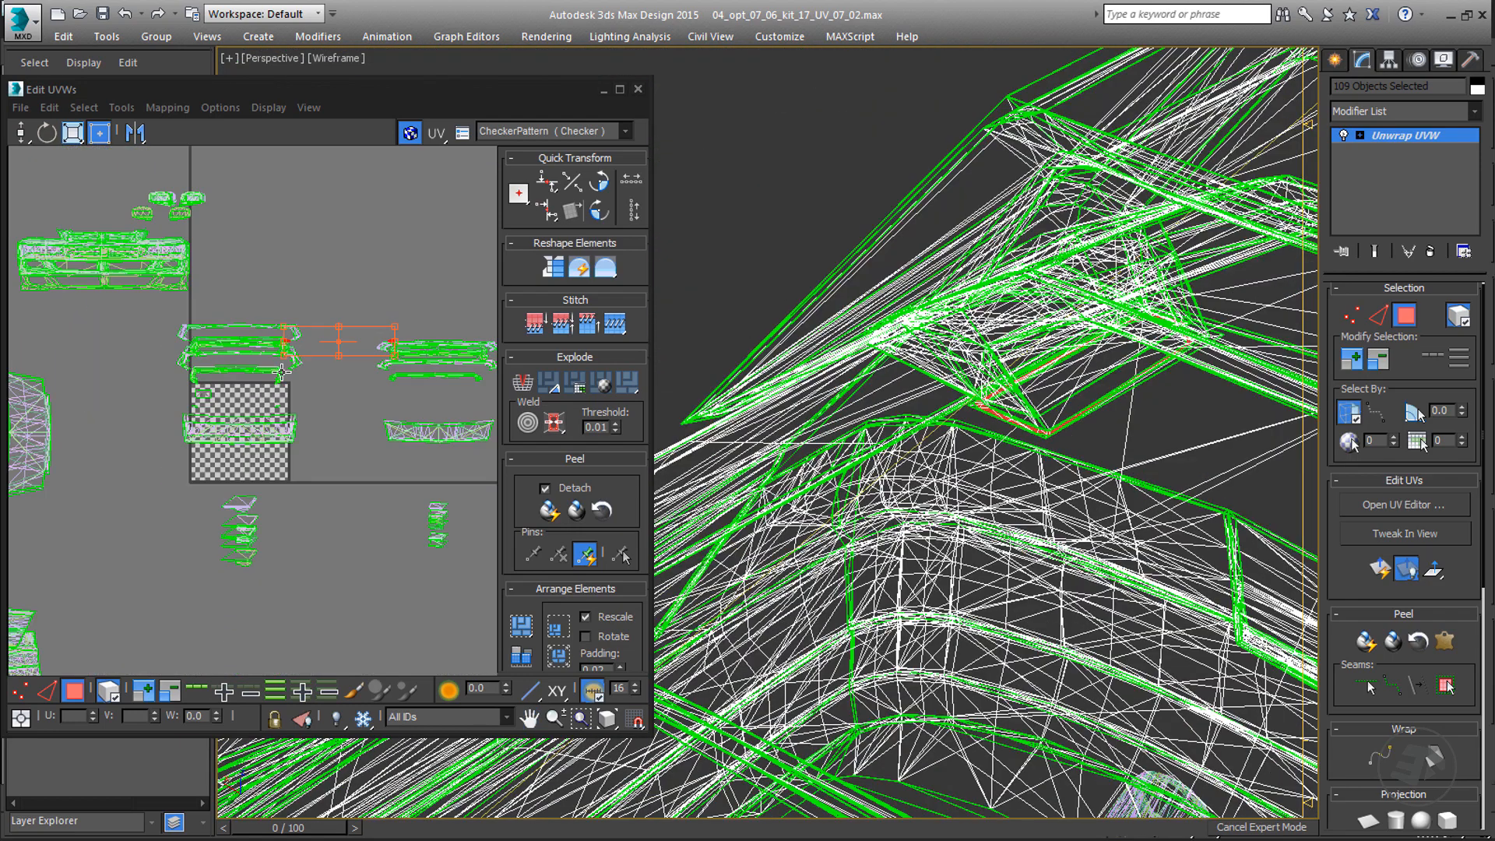
left_click_drag(344, 337, 343, 298)
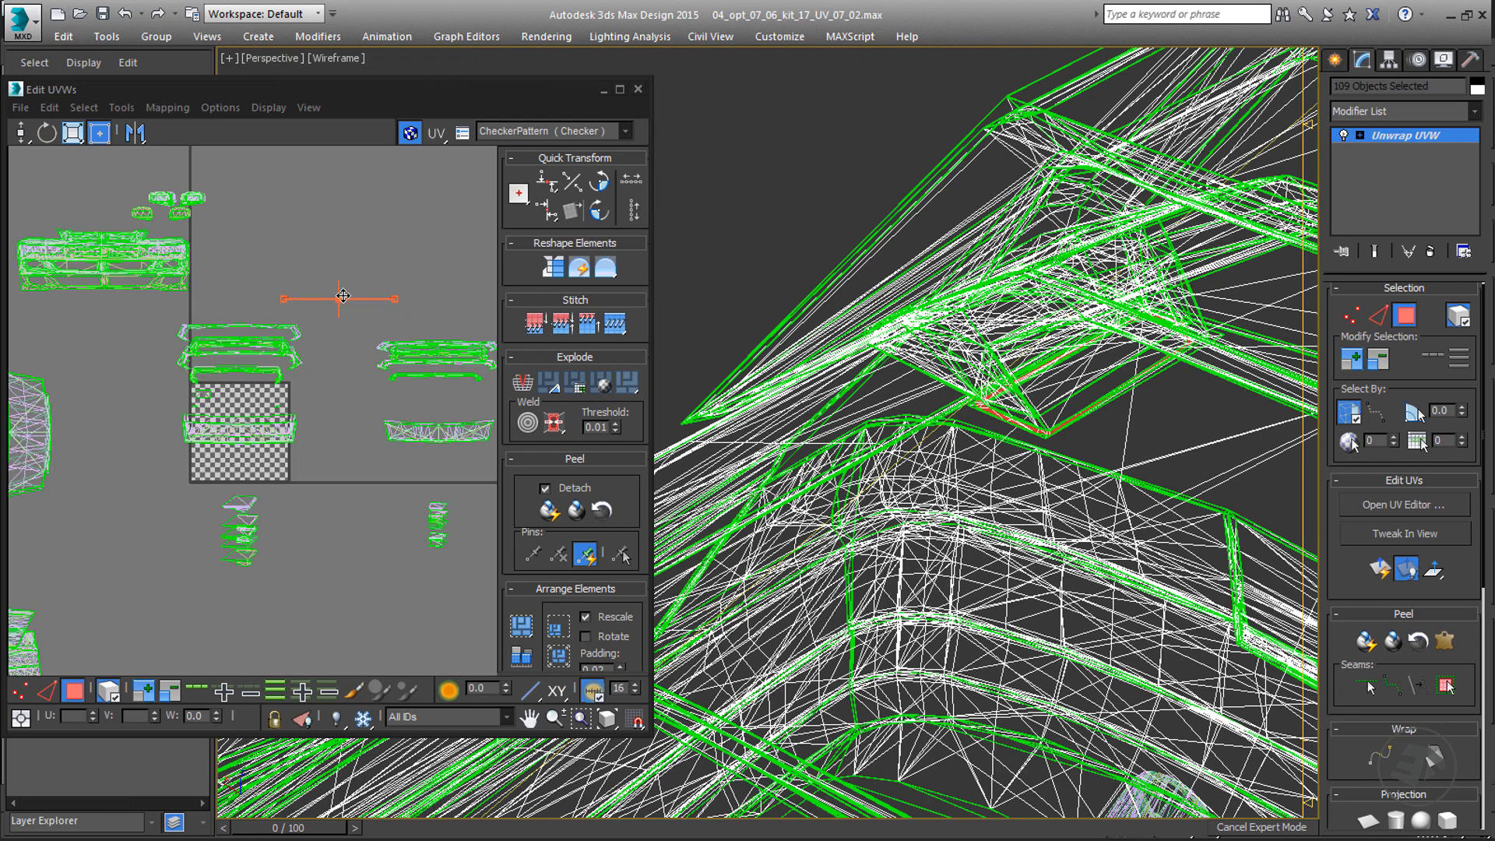
scroll(425, 311, "up", 6)
scroll(331, 327, "down", 2)
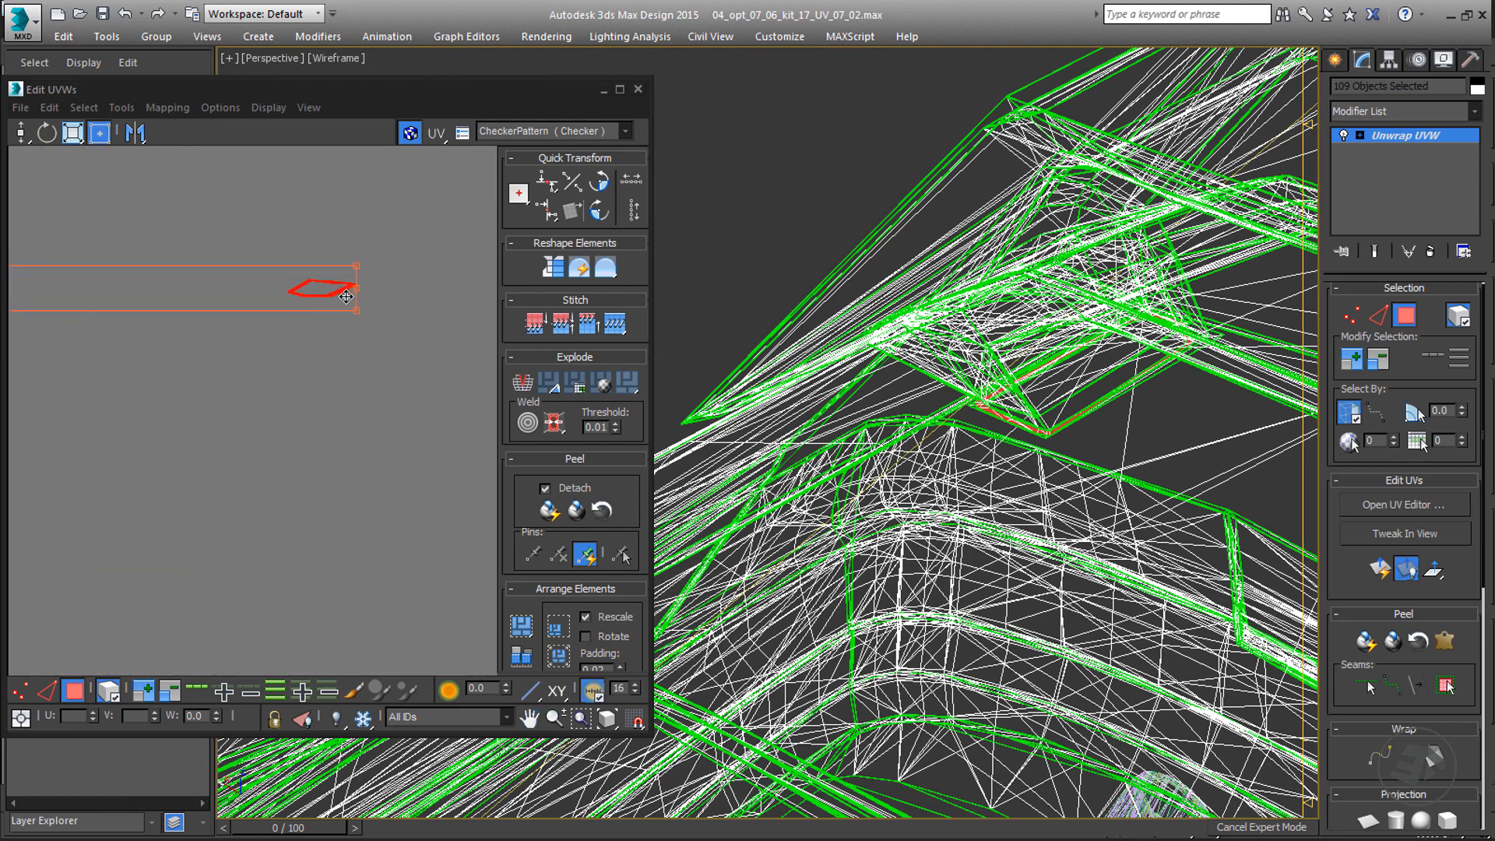
left_click_drag(334, 403, 344, 414)
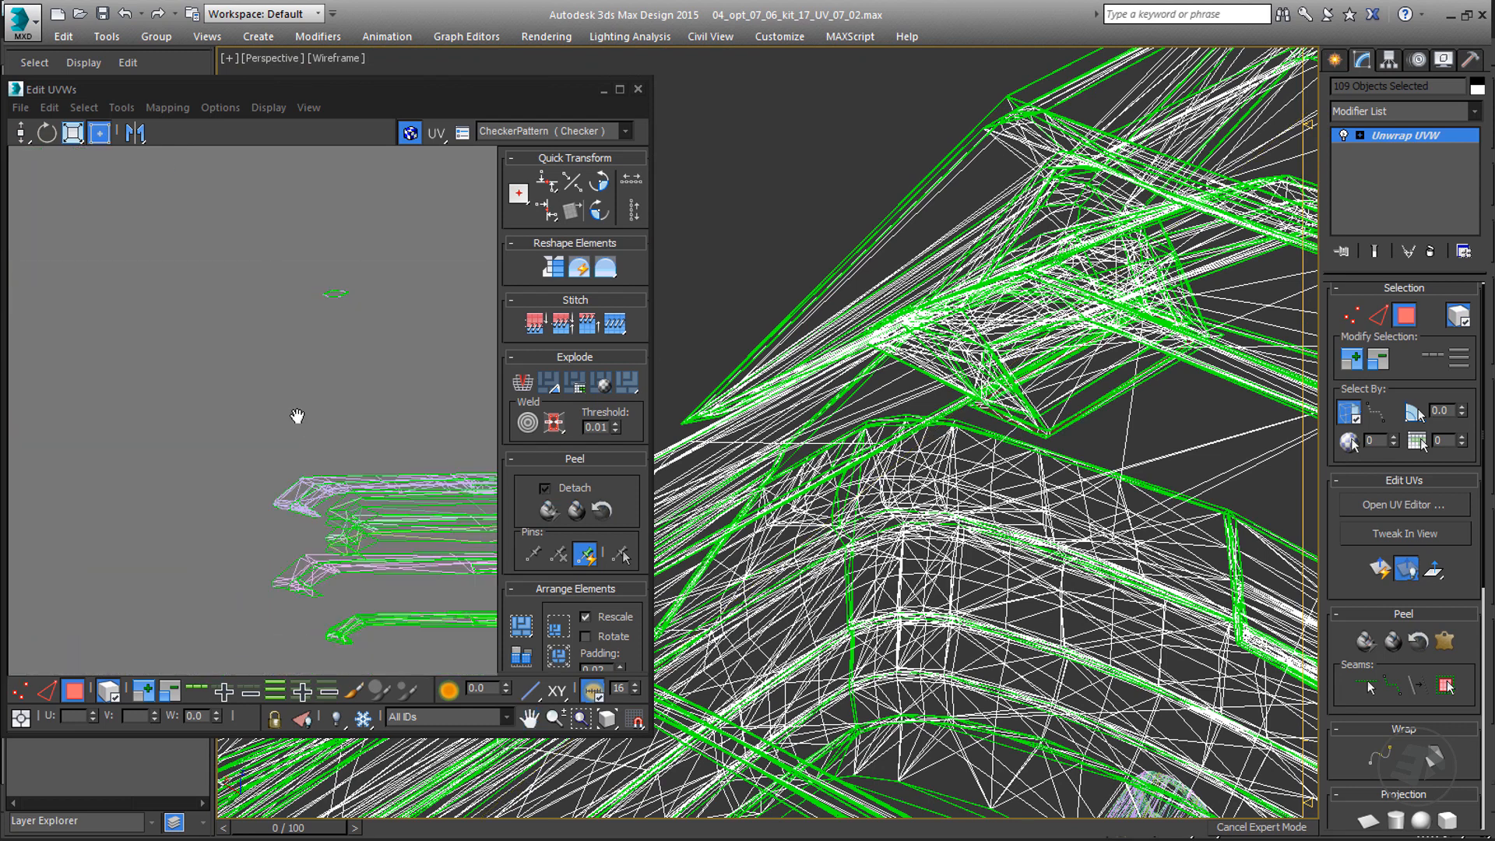
- Select the car's side shell together with the two spoiler side groups and apply a planar projection aligned to X
middle_click_drag(297, 417, 358, 399)
scroll(358, 399, "down", 4)
middle_click_drag(249, 484, 282, 425)
scroll(282, 426, "down", 5)
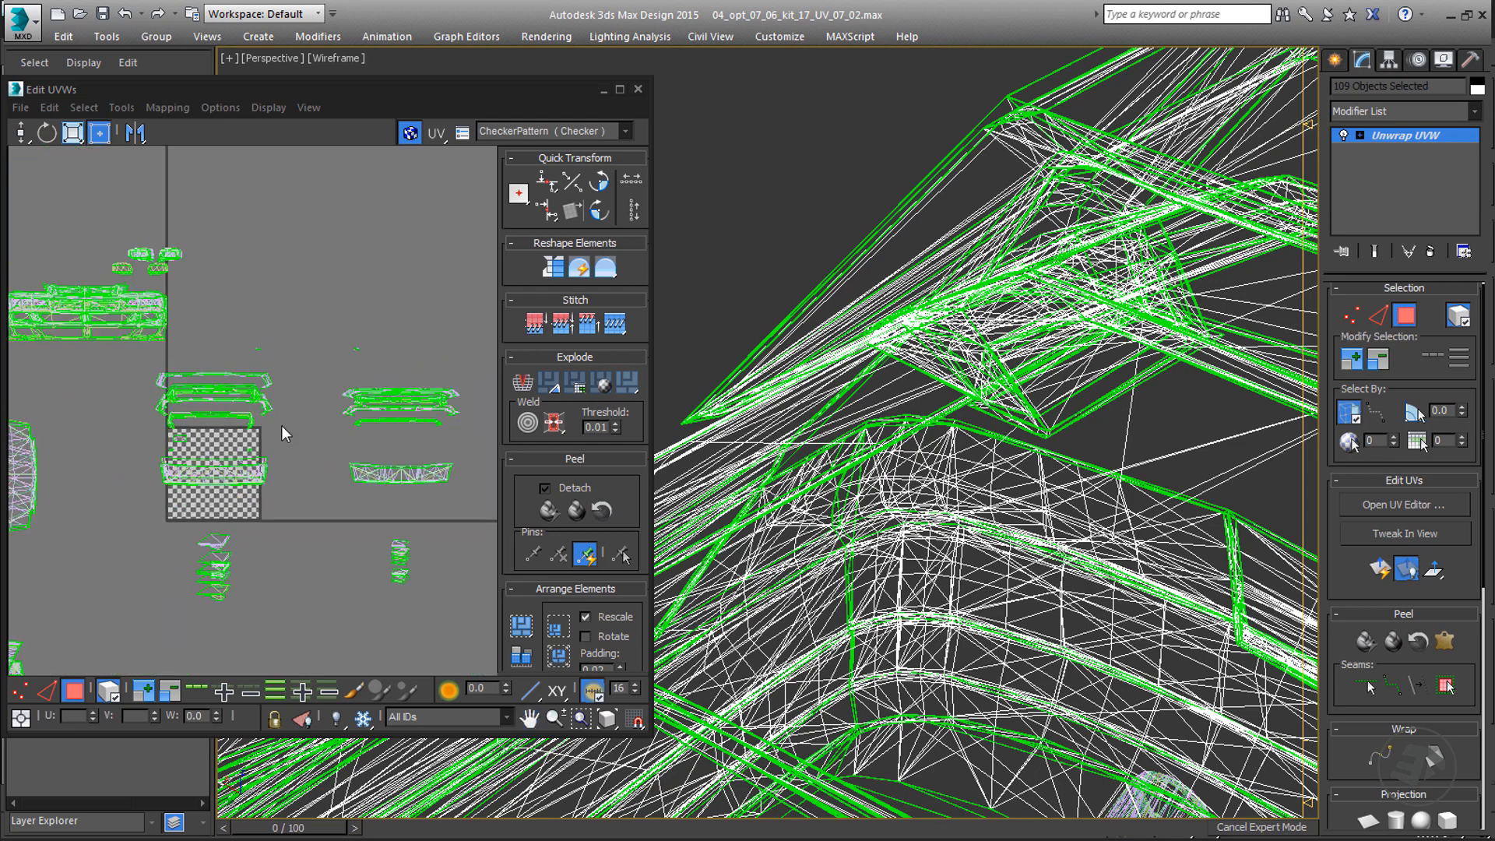
left_click(621, 91)
scroll(899, 366, "up", 3)
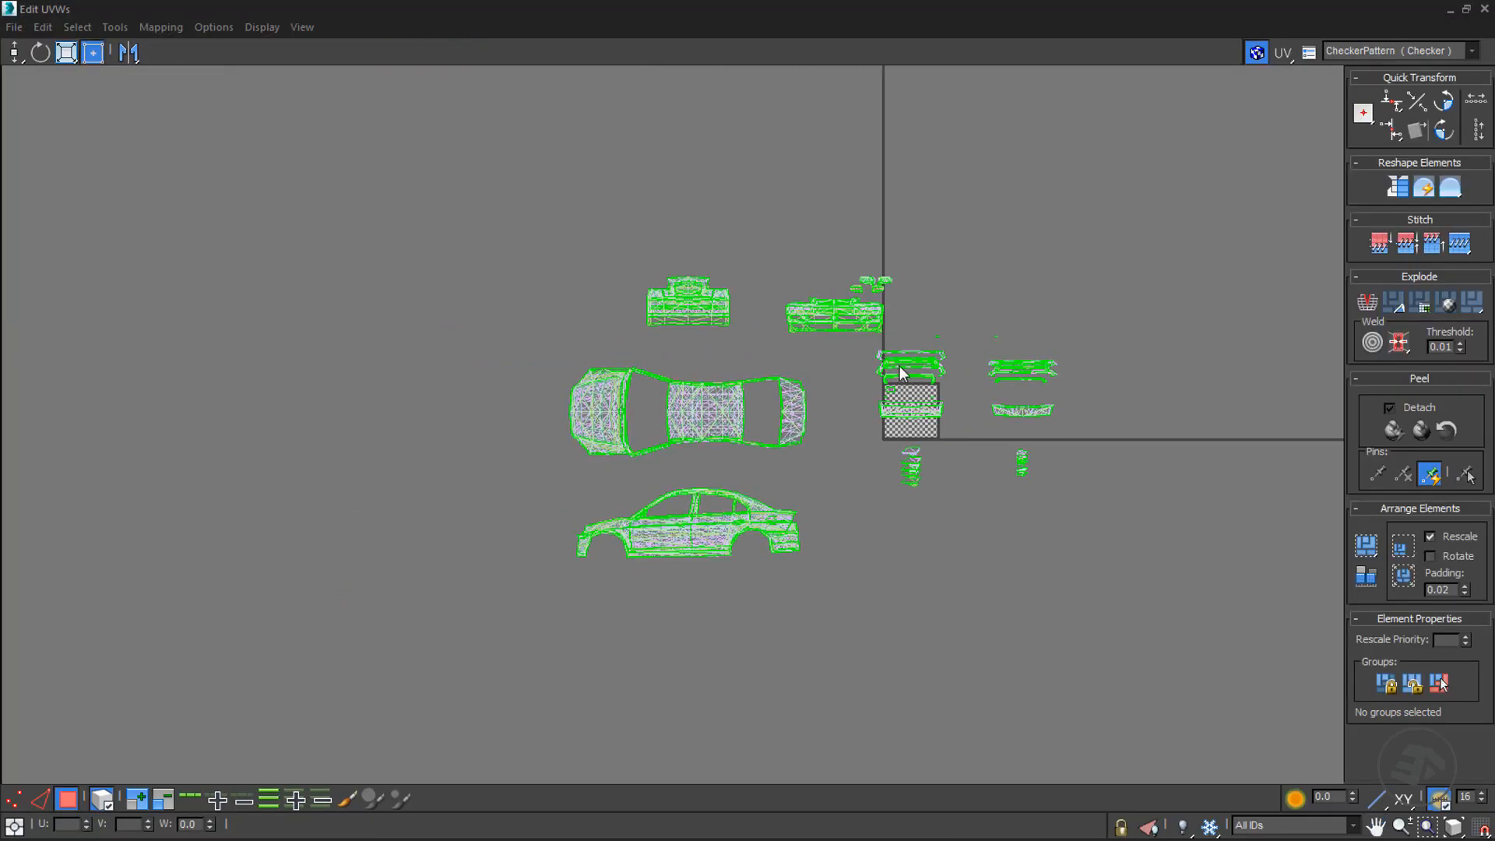
left_click_drag(865, 497, 1199, 633, "ctrl")
left_click(1465, 9)
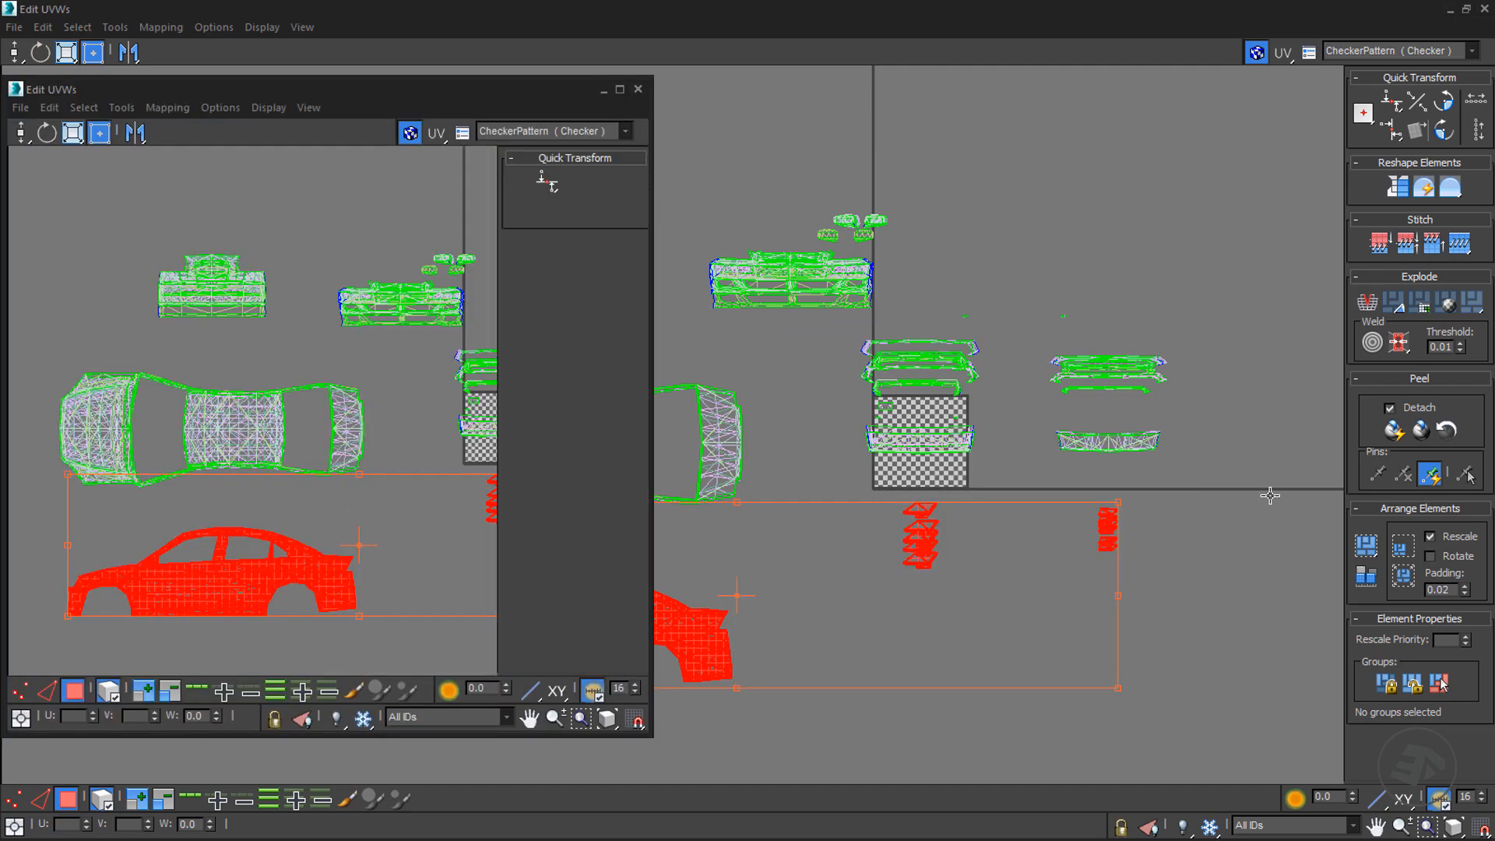
scroll(1351, 470, "down", 5)
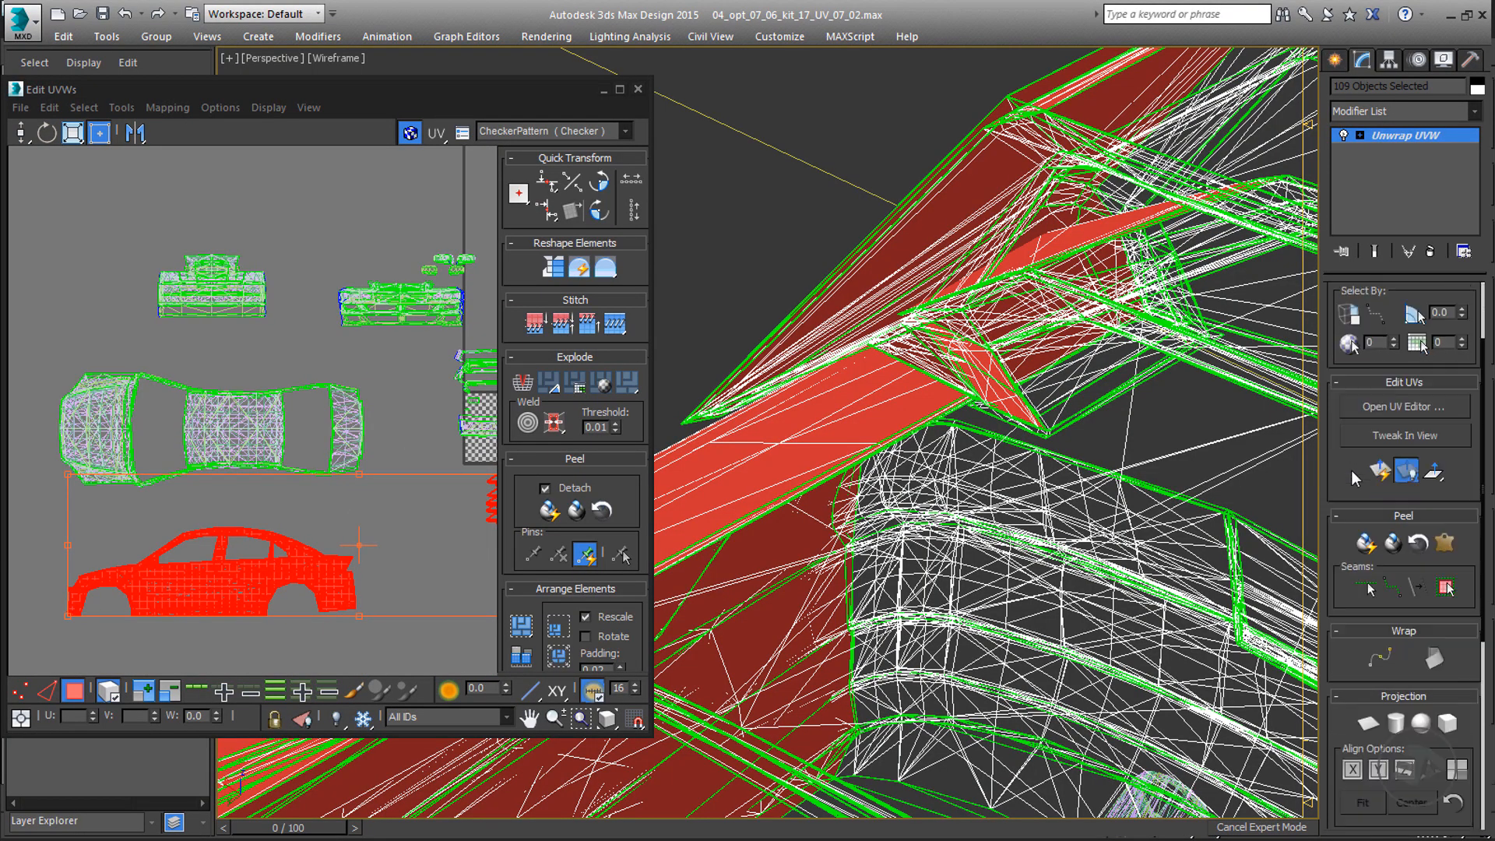
left_click(1368, 584)
left_click(1353, 629)
- Turn off map normalization so the side projection keeps the car's true proportions instead of filling the UV tile
middle_click_drag(367, 455, 125, 451)
scroll(269, 436, "up", 6)
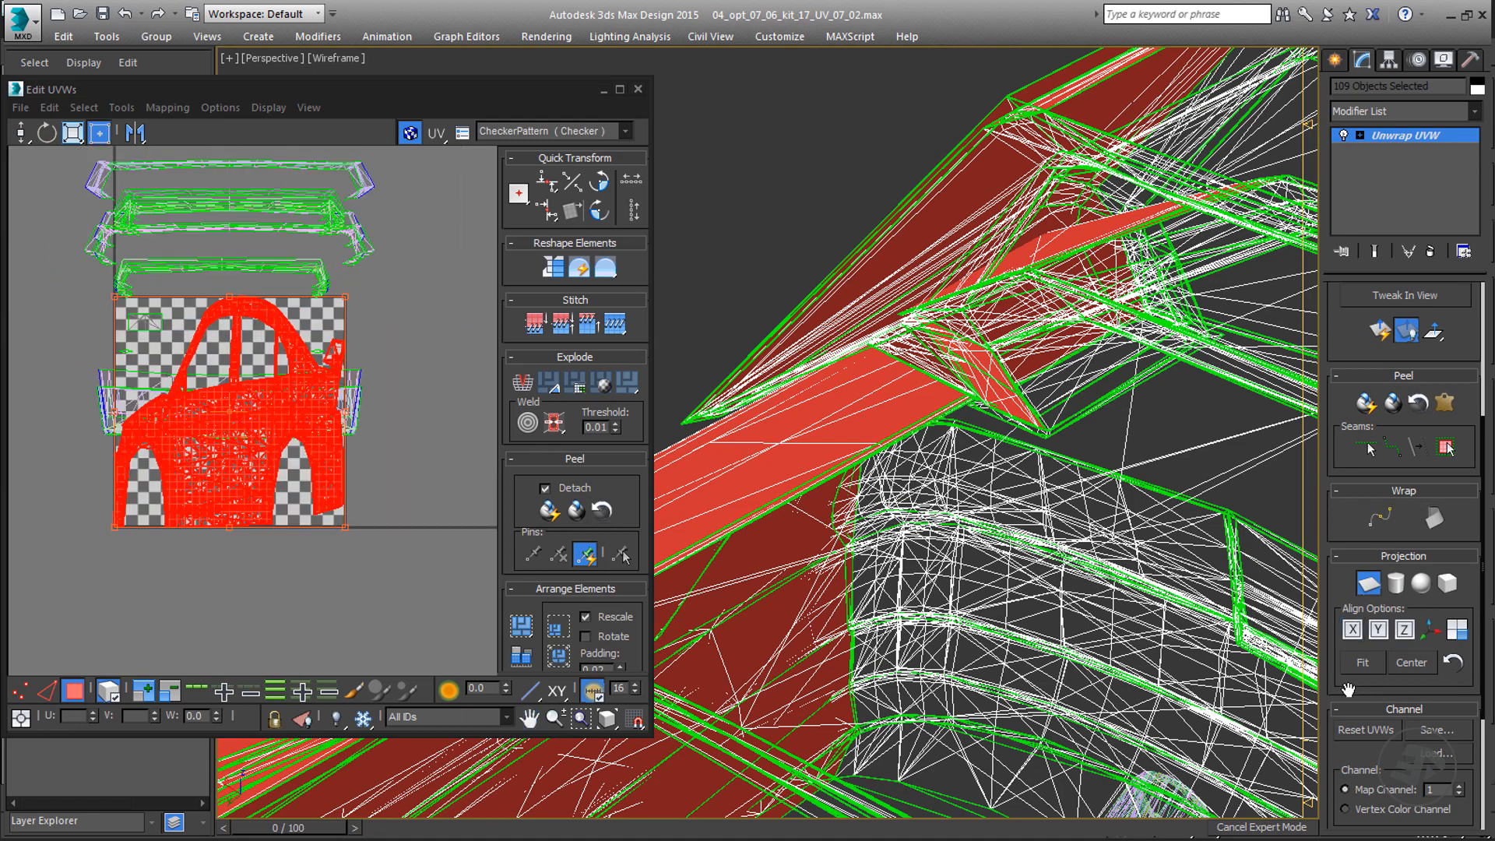
scroll(1386, 776, "down", 3)
left_click(1387, 801)
scroll(1448, 654, "up", 2)
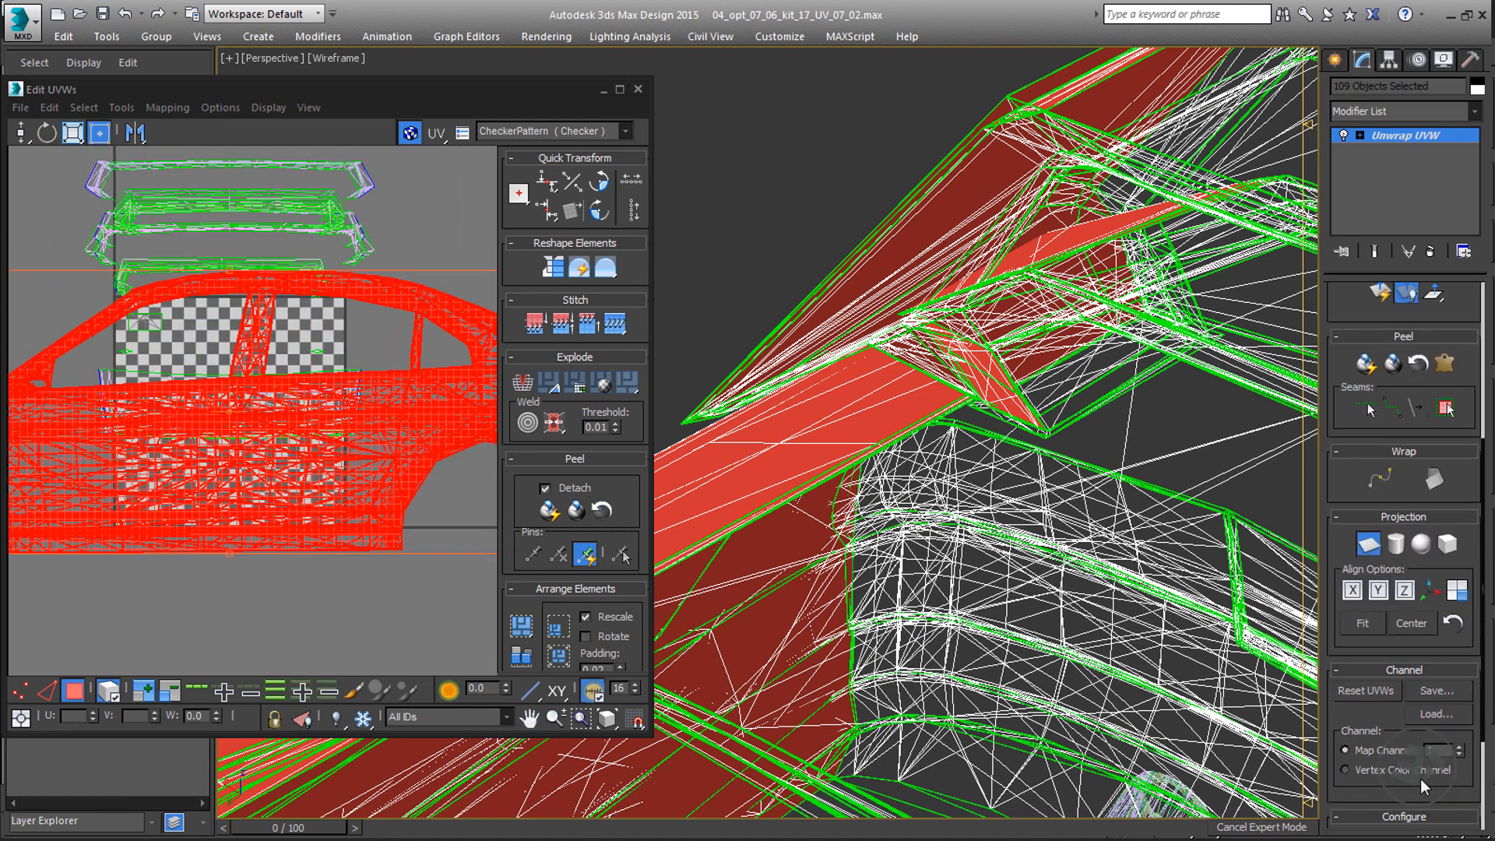
- Offset the projected side shells by -4 in U and -2 in V to place them below the car's top-view shells
left_click(620, 89)
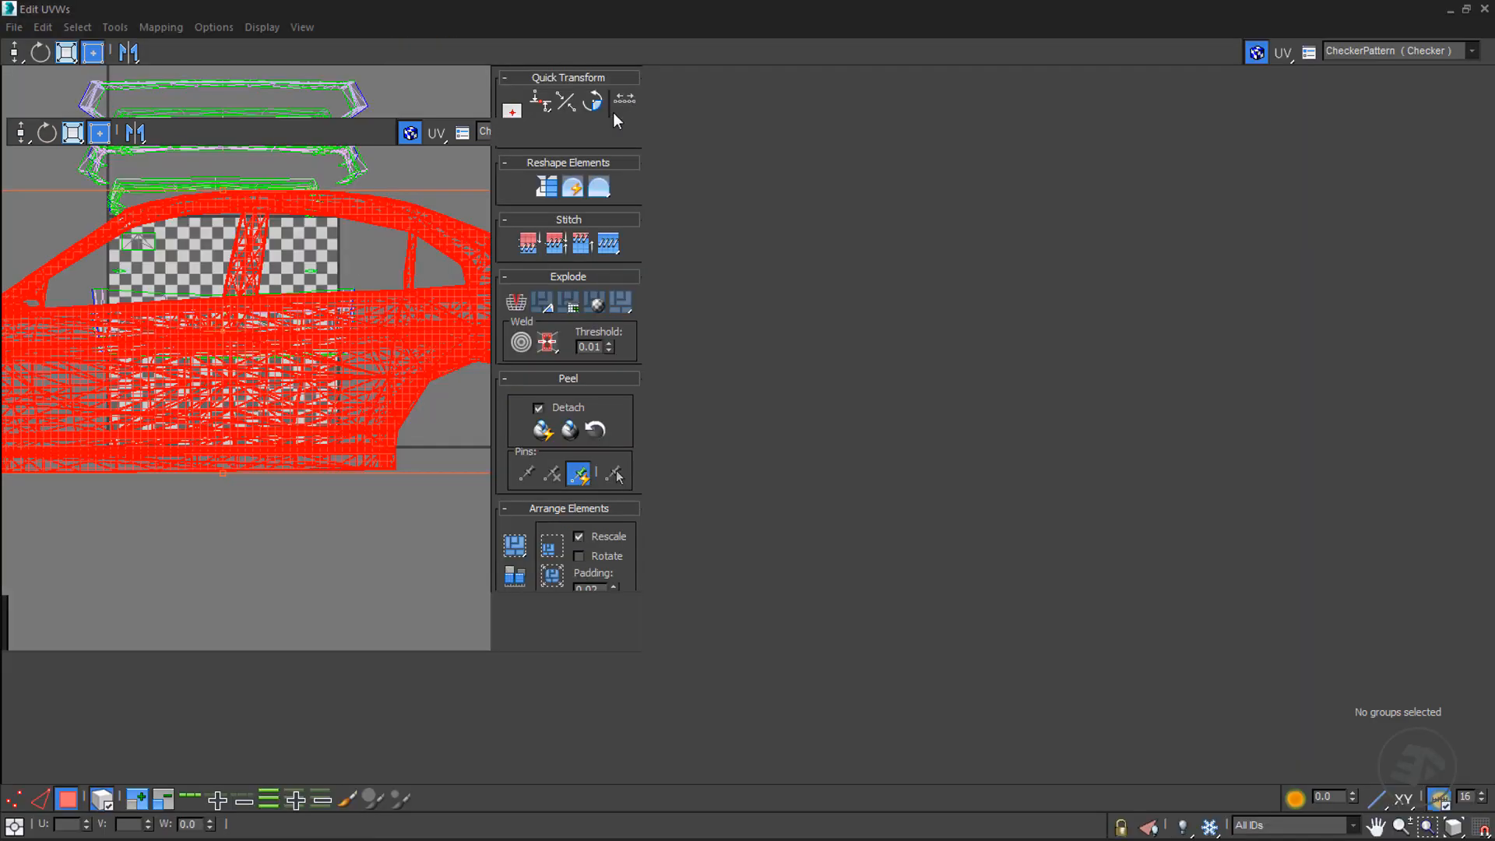
scroll(793, 341, "down", 3)
scroll(793, 341, "down", 2)
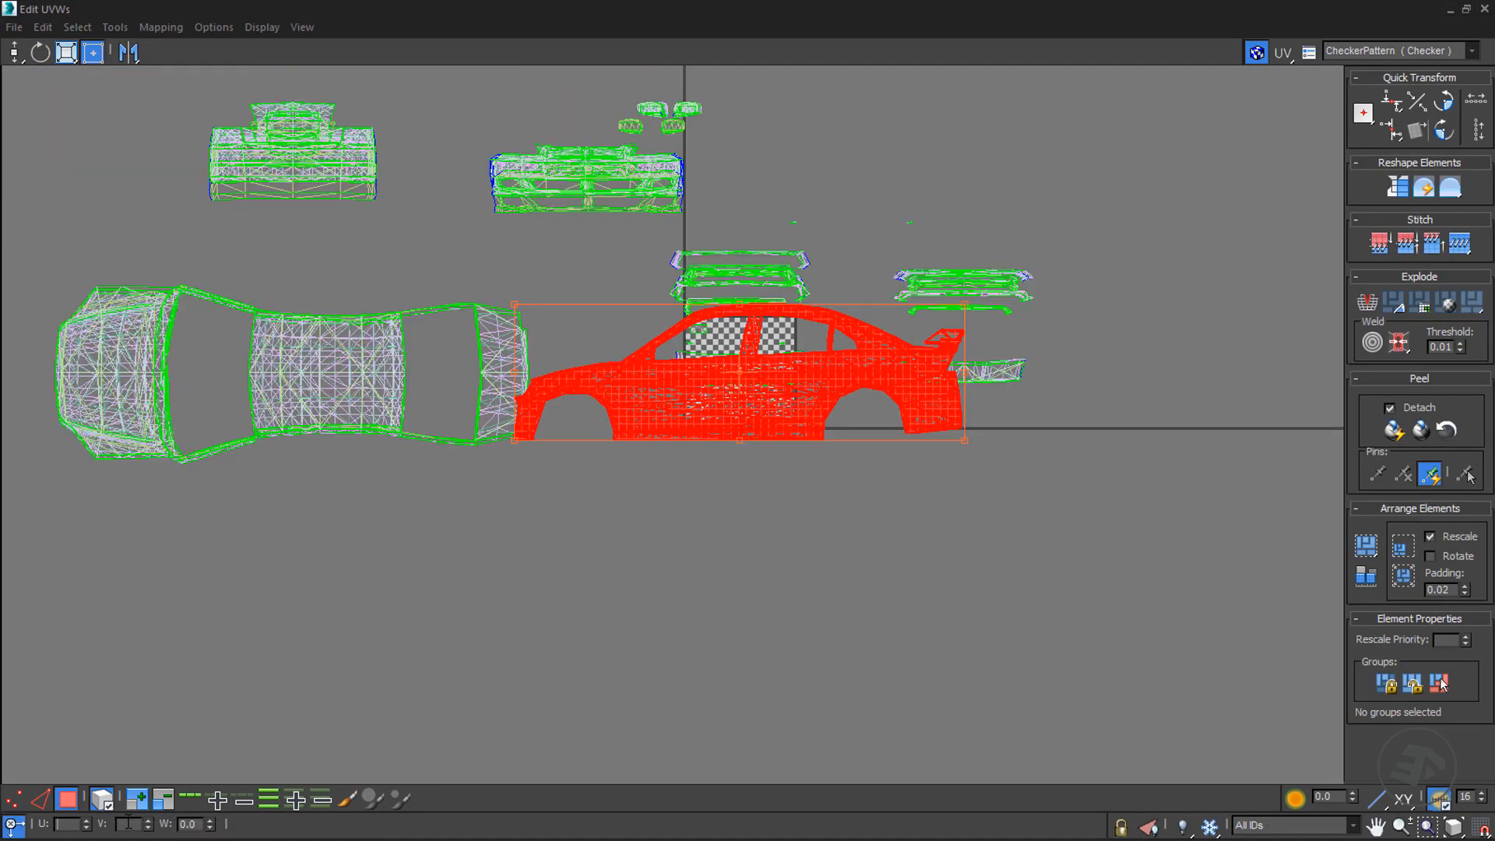
type("-4")
key("Return")
key("Tab")
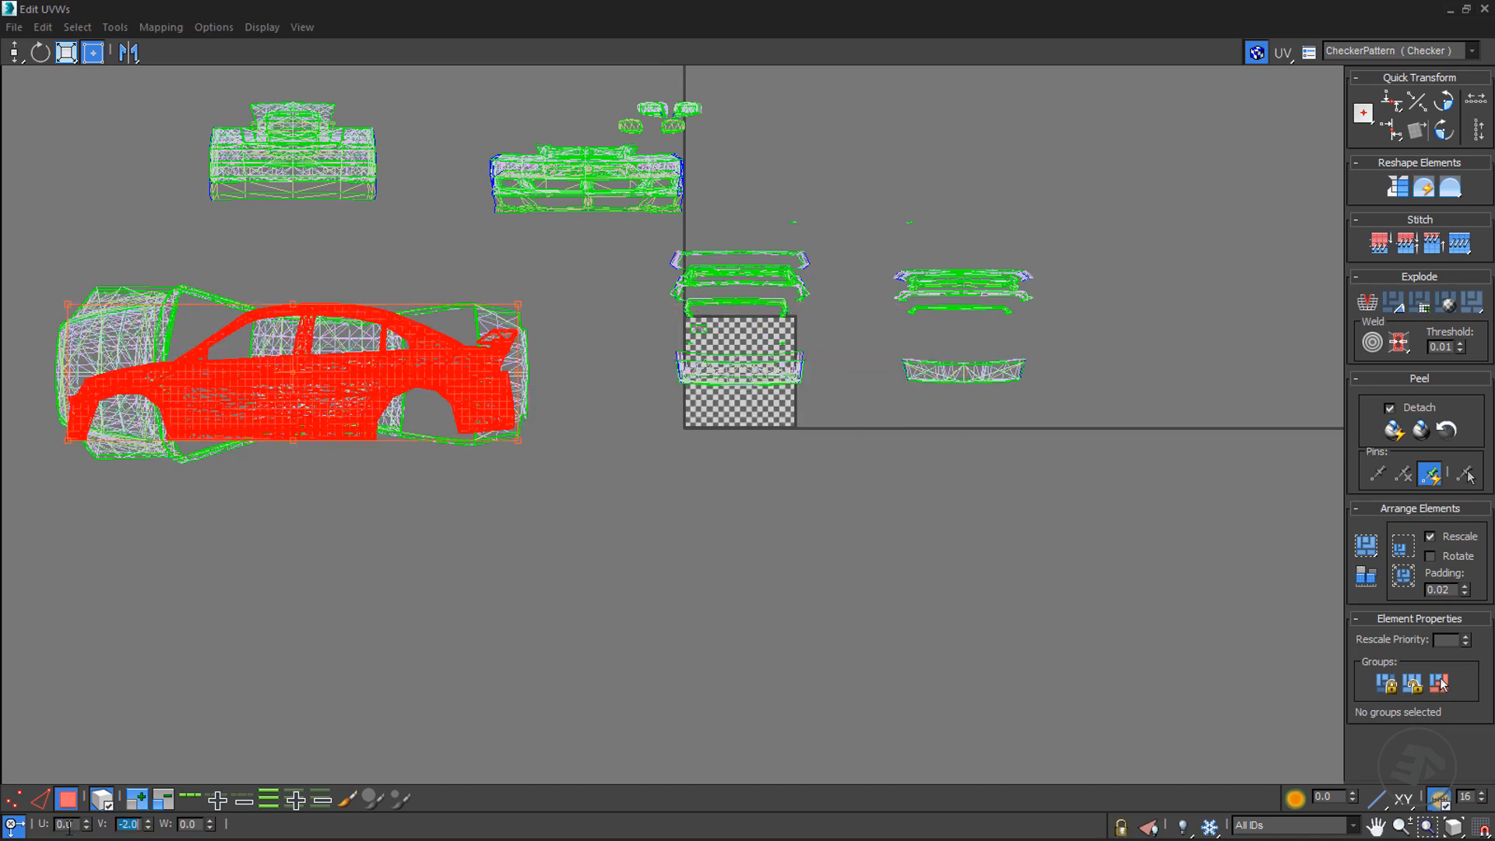
key("Return")
- Select the car's top-view shell together with the spoiler's small corner shells and its upward- and downward-facing strips
left_click_drag(281, 435, 561, 453)
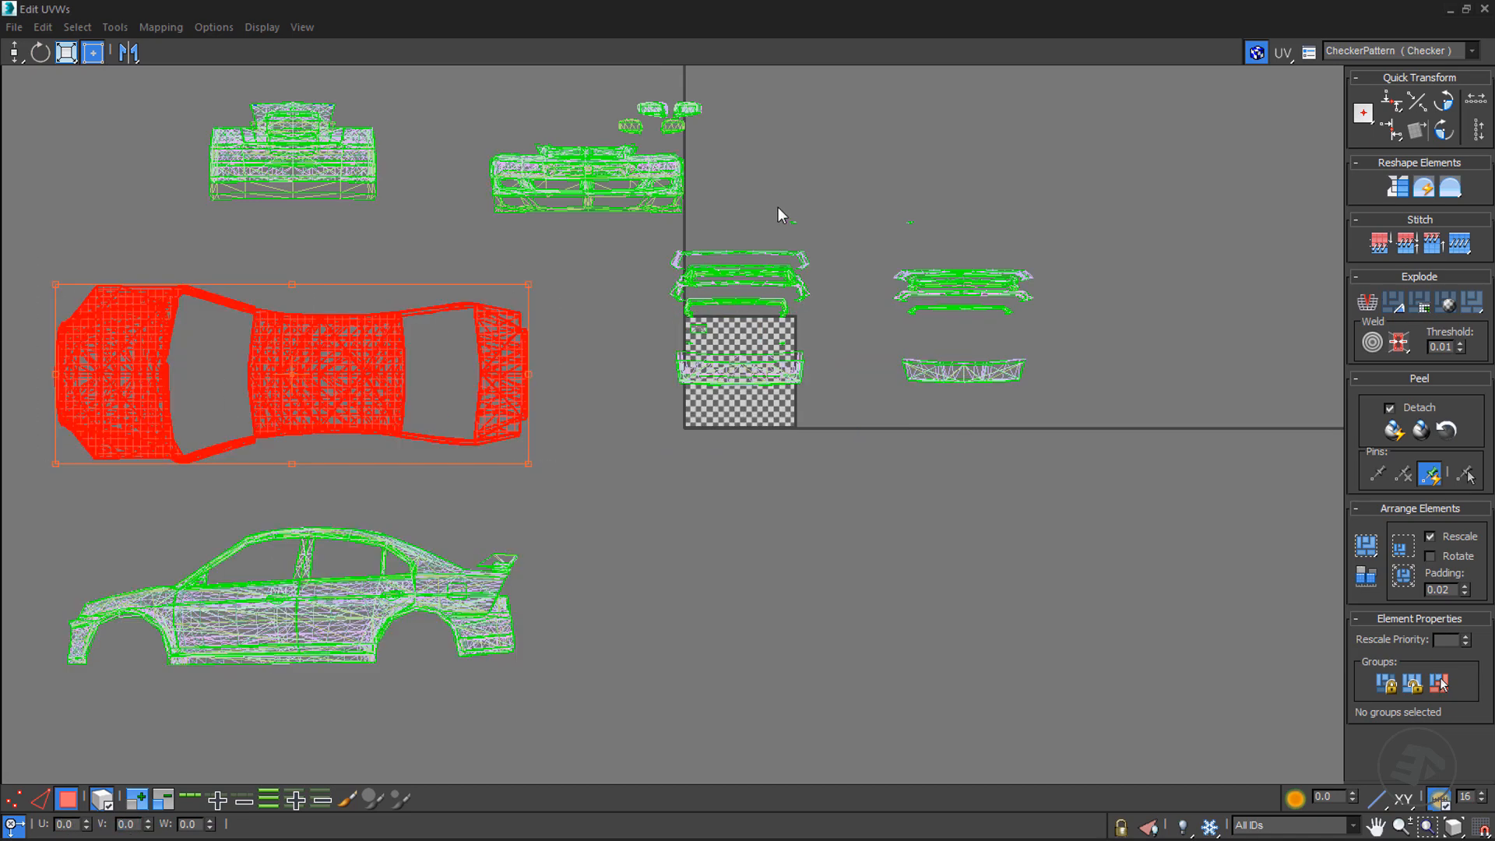
left_click_drag(777, 204, 945, 238, "ctrl")
scroll(884, 292, "up", 3)
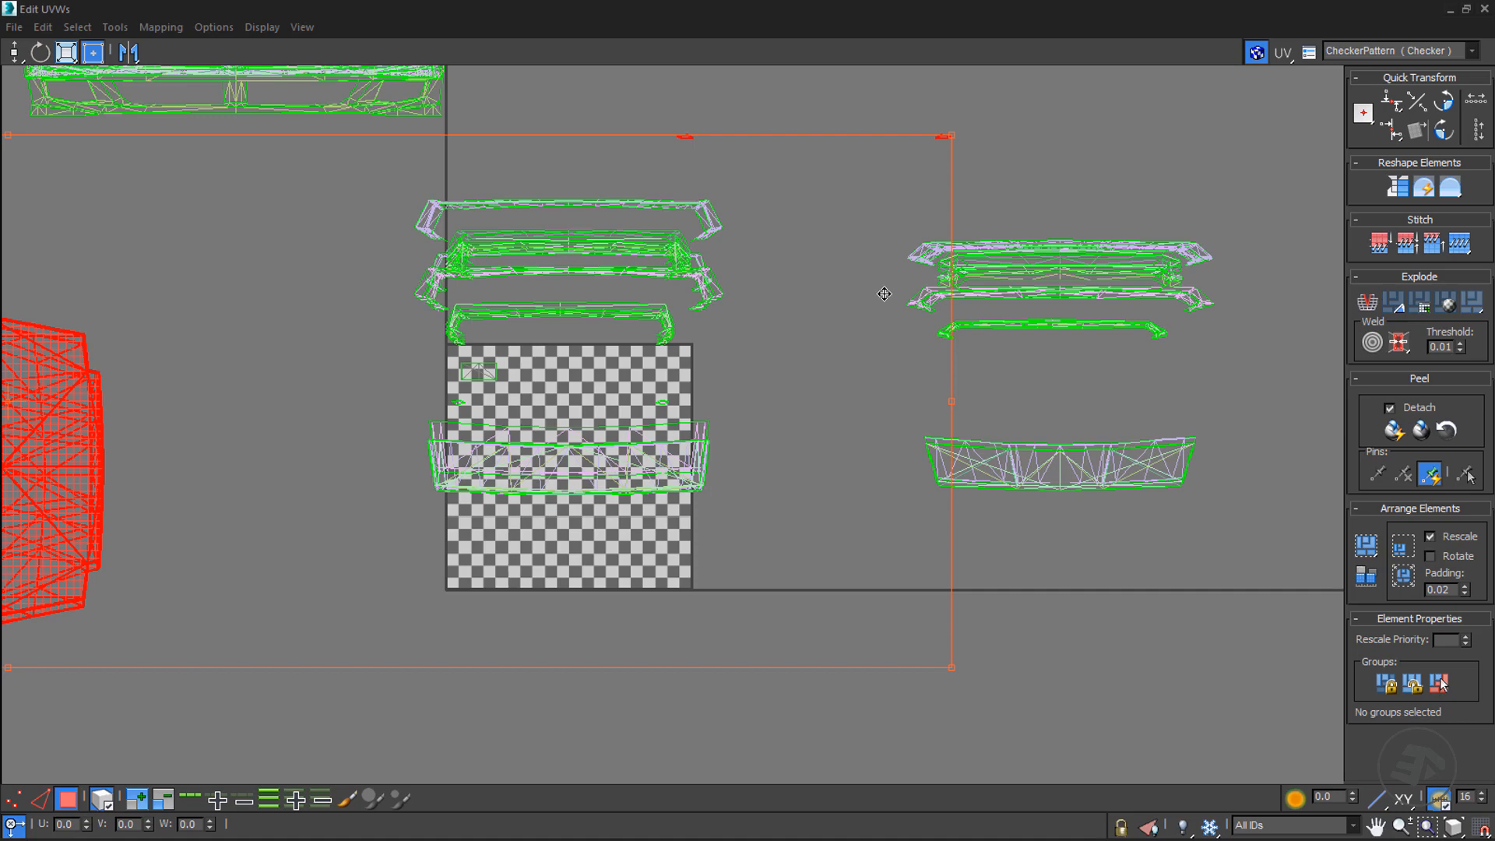
left_click(14, 53)
scroll(632, 391, "up", 2)
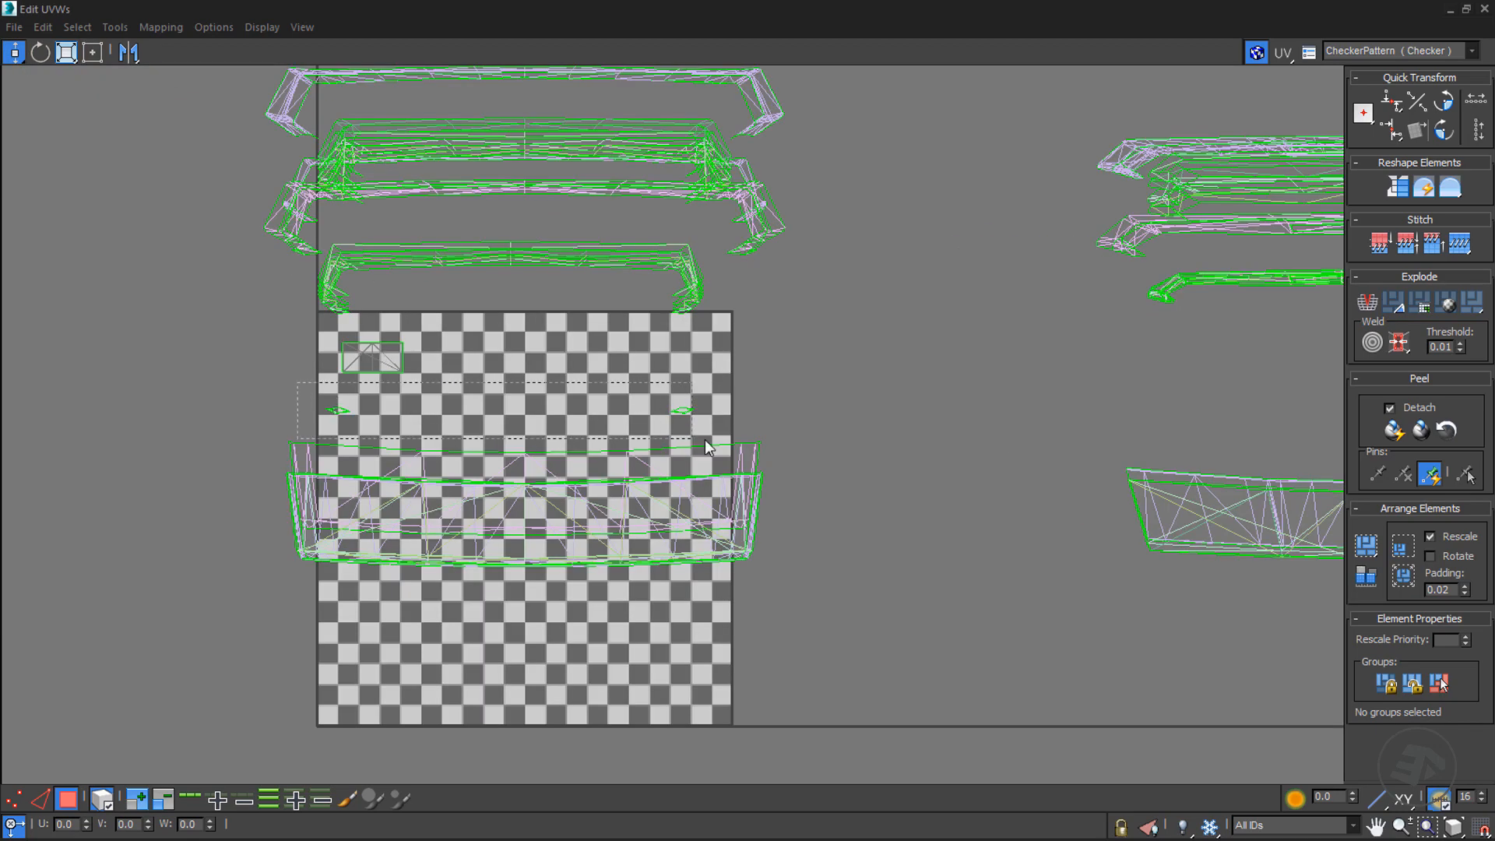
left_click_drag(727, 431, 727, 431, "ctrl")
scroll(727, 432, "down", 2)
left_click_drag(400, 421, 1288, 590, "ctrl")
scroll(950, 512, "down", 3)
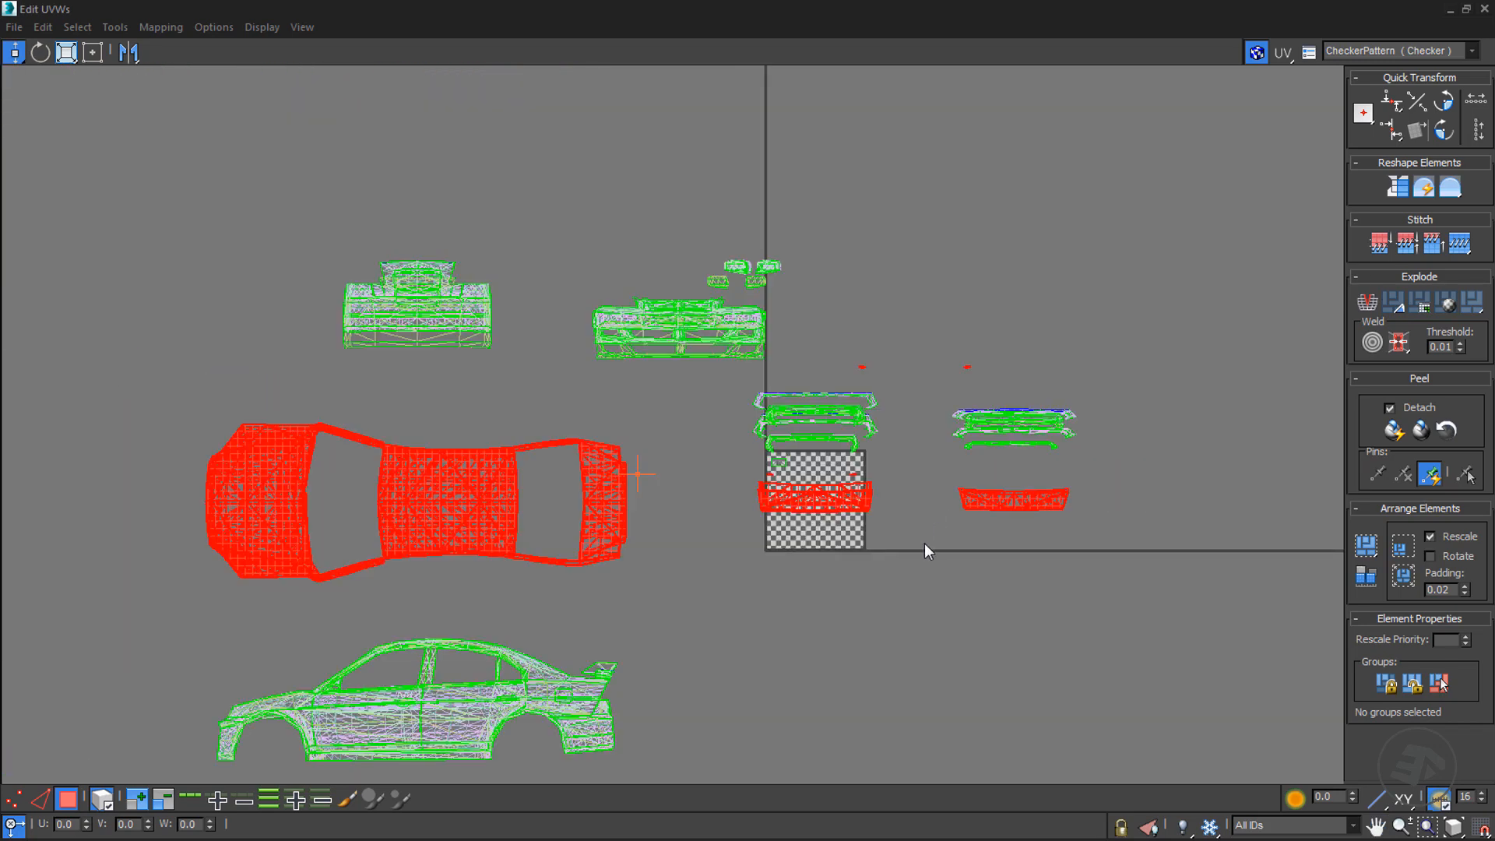
- Apply a planar projection aligned to Z to the selected top-view and spoiler faces
left_click(1467, 11)
left_click(1368, 543)
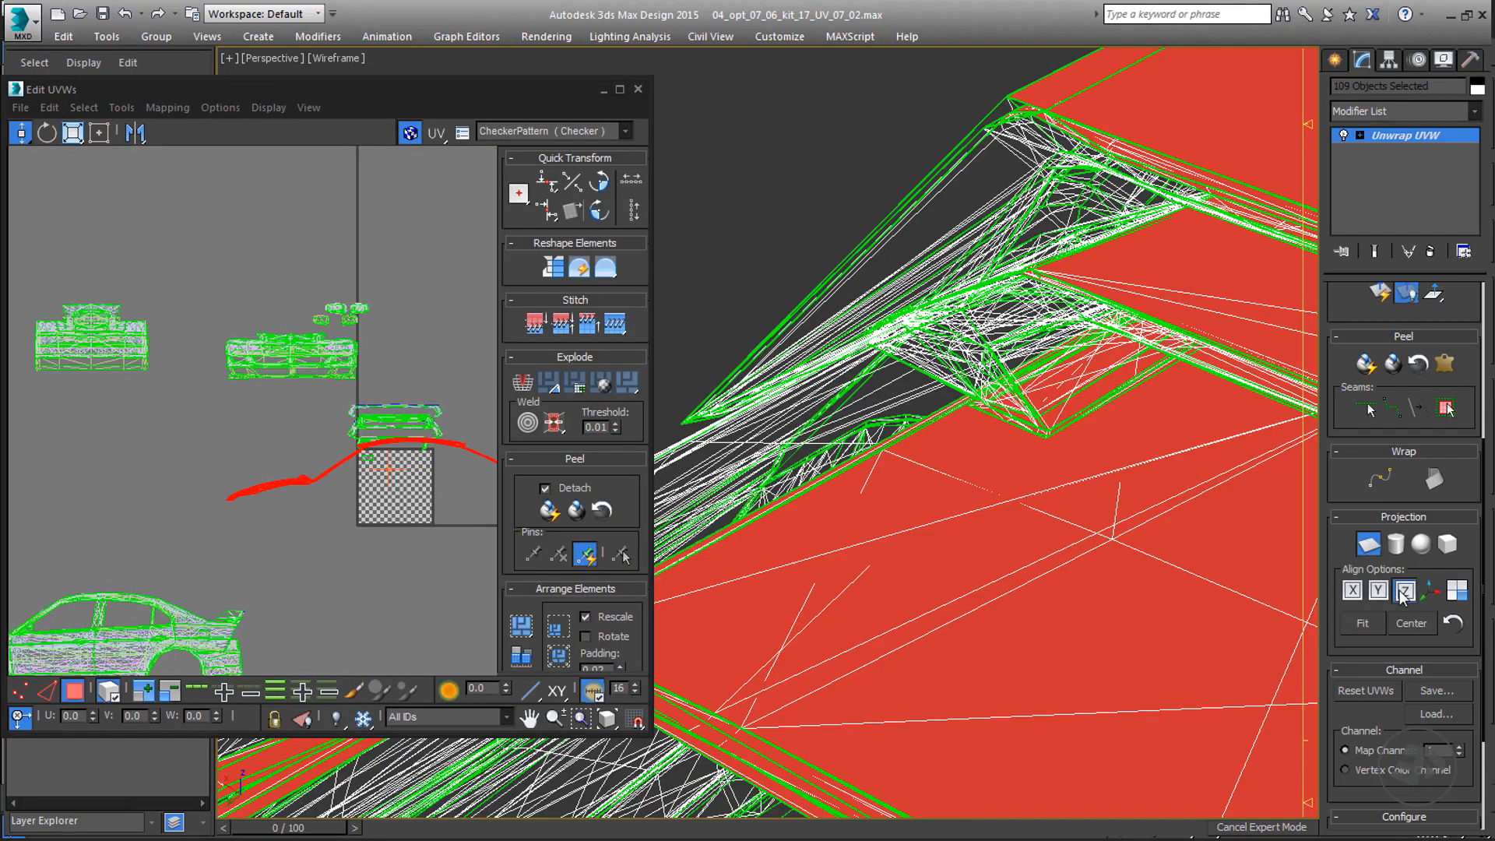
left_click(1404, 591)
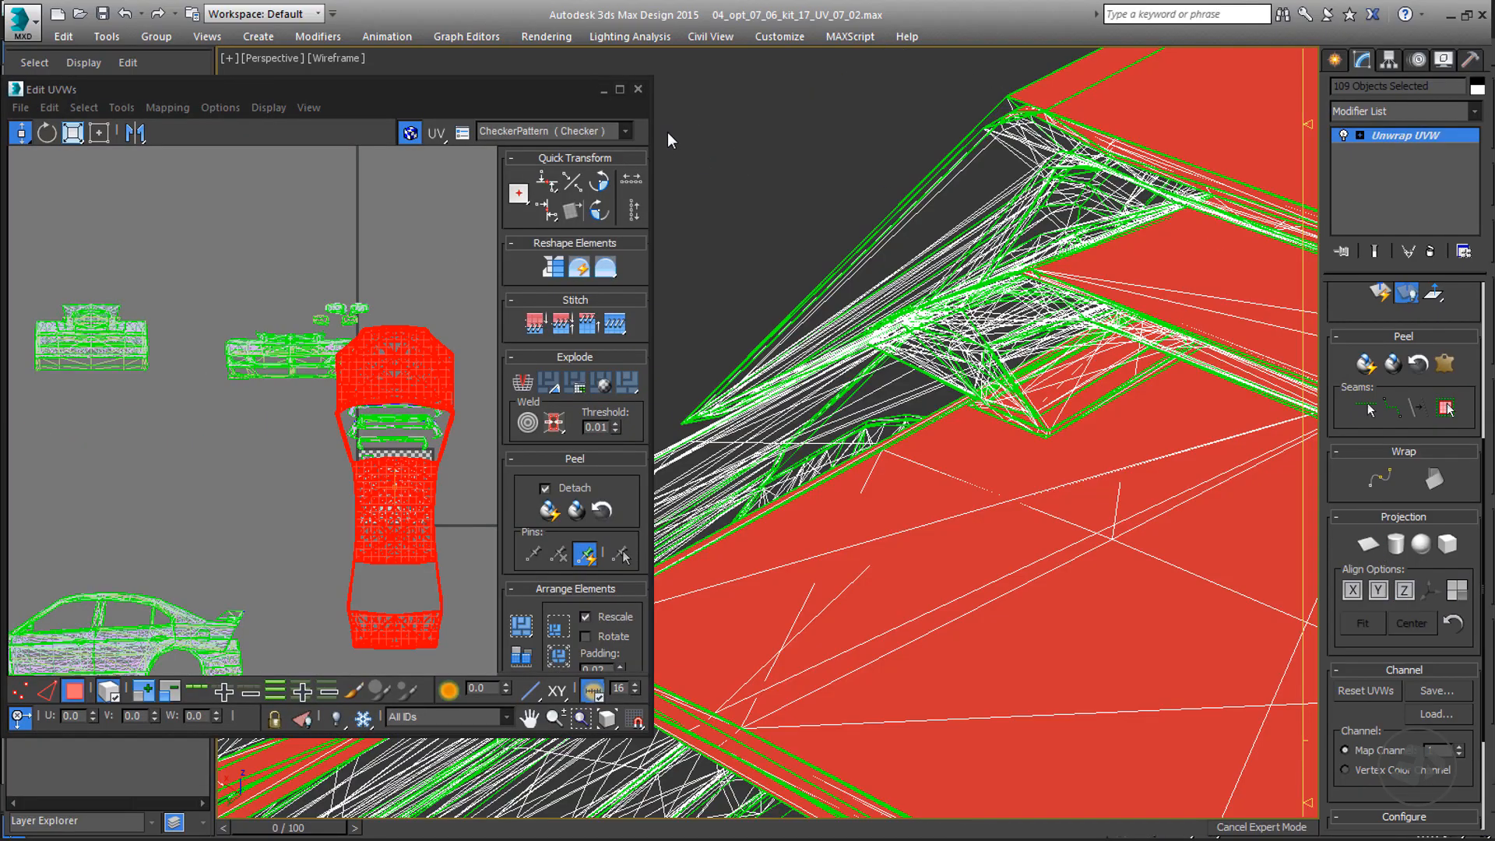
left_click(620, 89)
- Rotate the projected top-view shells 90 degrees counterclockwise and offset them by -4 in U, above the side view
middle_click_drag(803, 647, 756, 545)
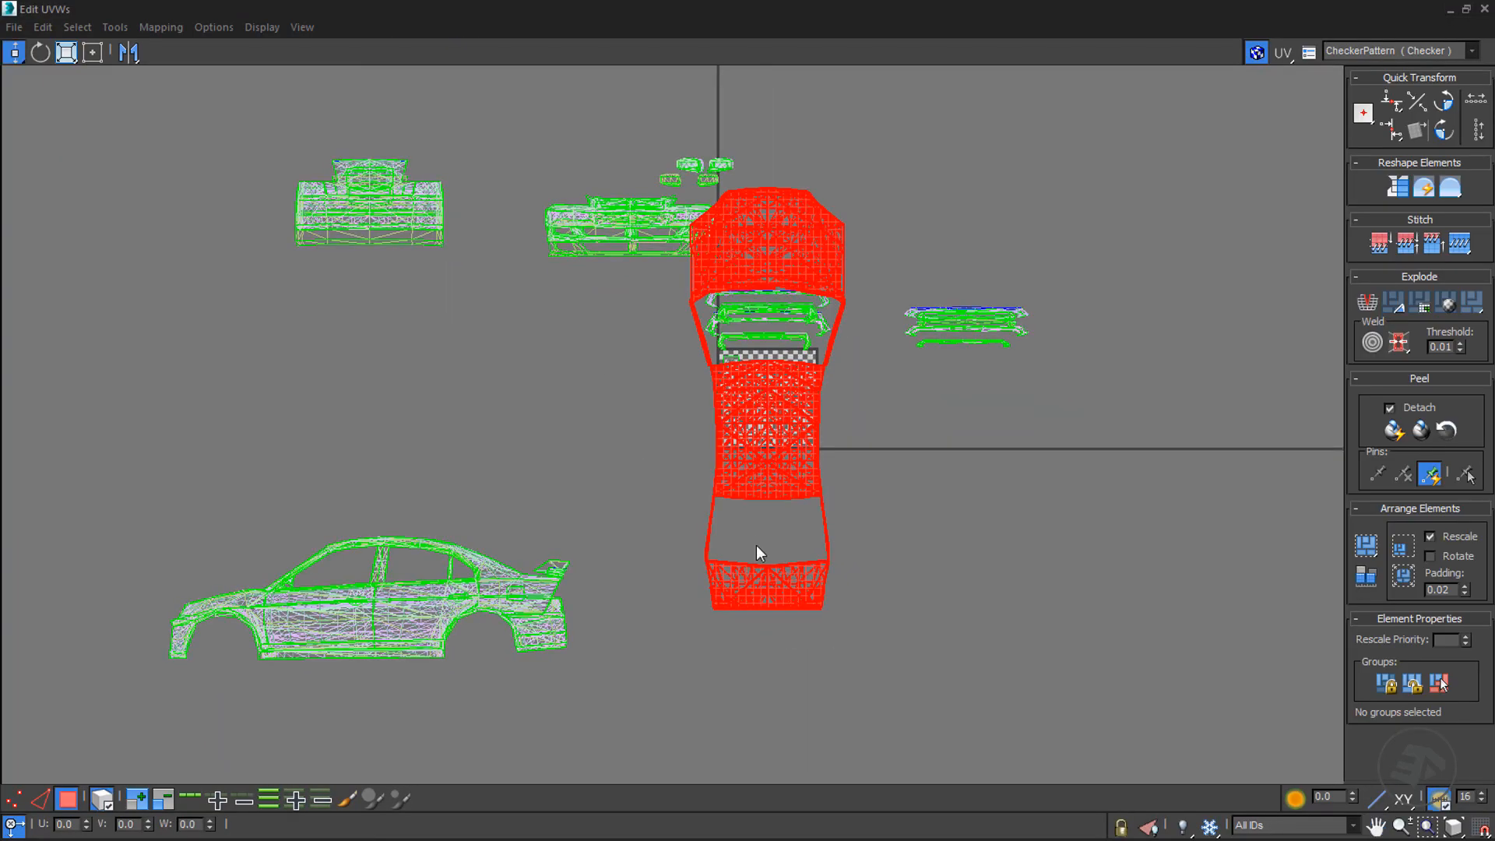
left_click(93, 53)
left_click_drag(769, 193, 608, 395)
left_click_drag(77, 825, 15, 822)
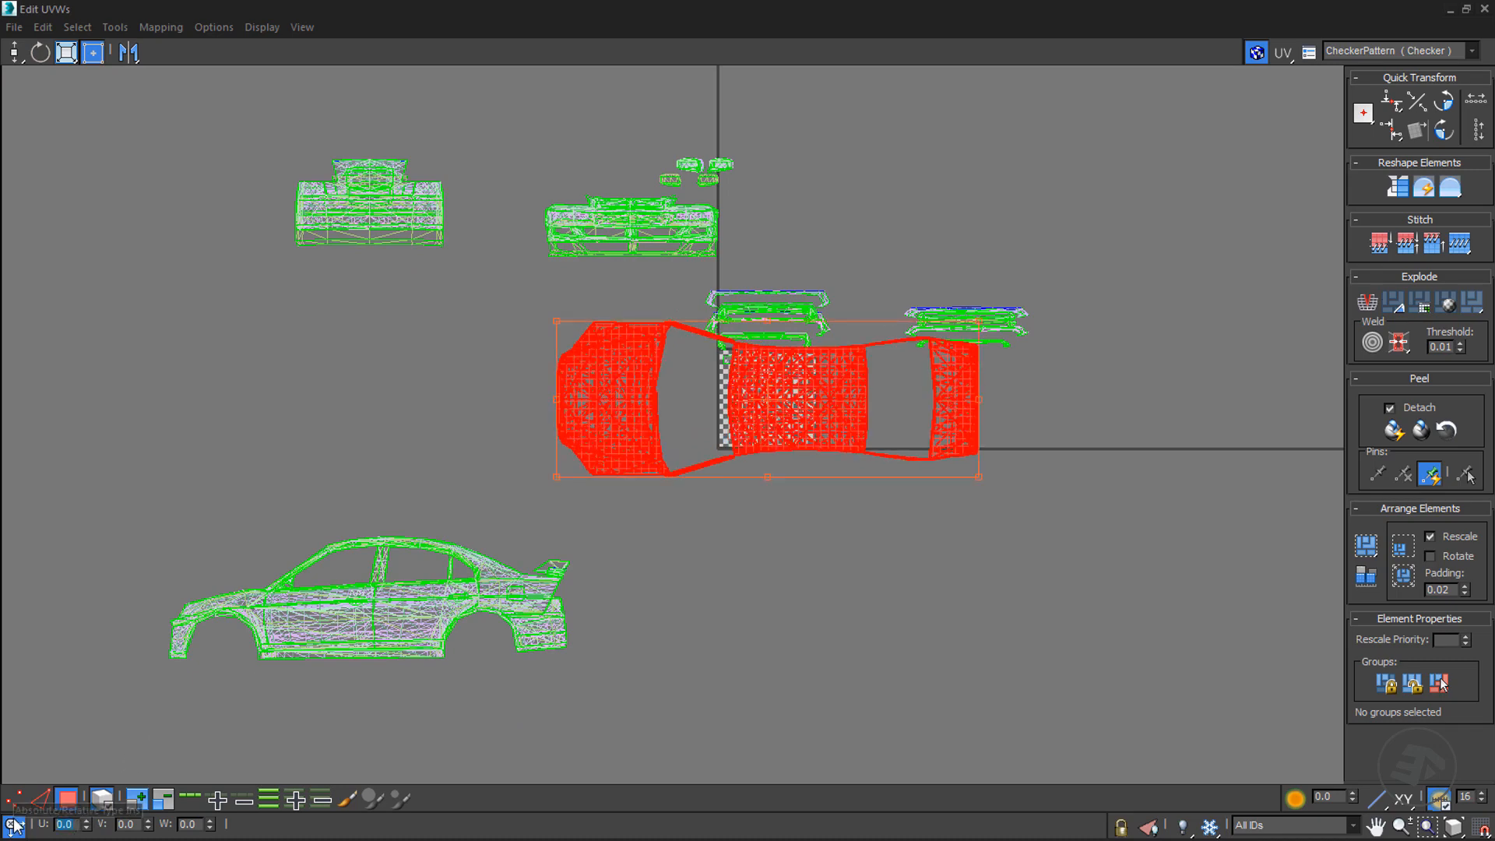
type("-4")
key("Return")
left_click(606, 424)
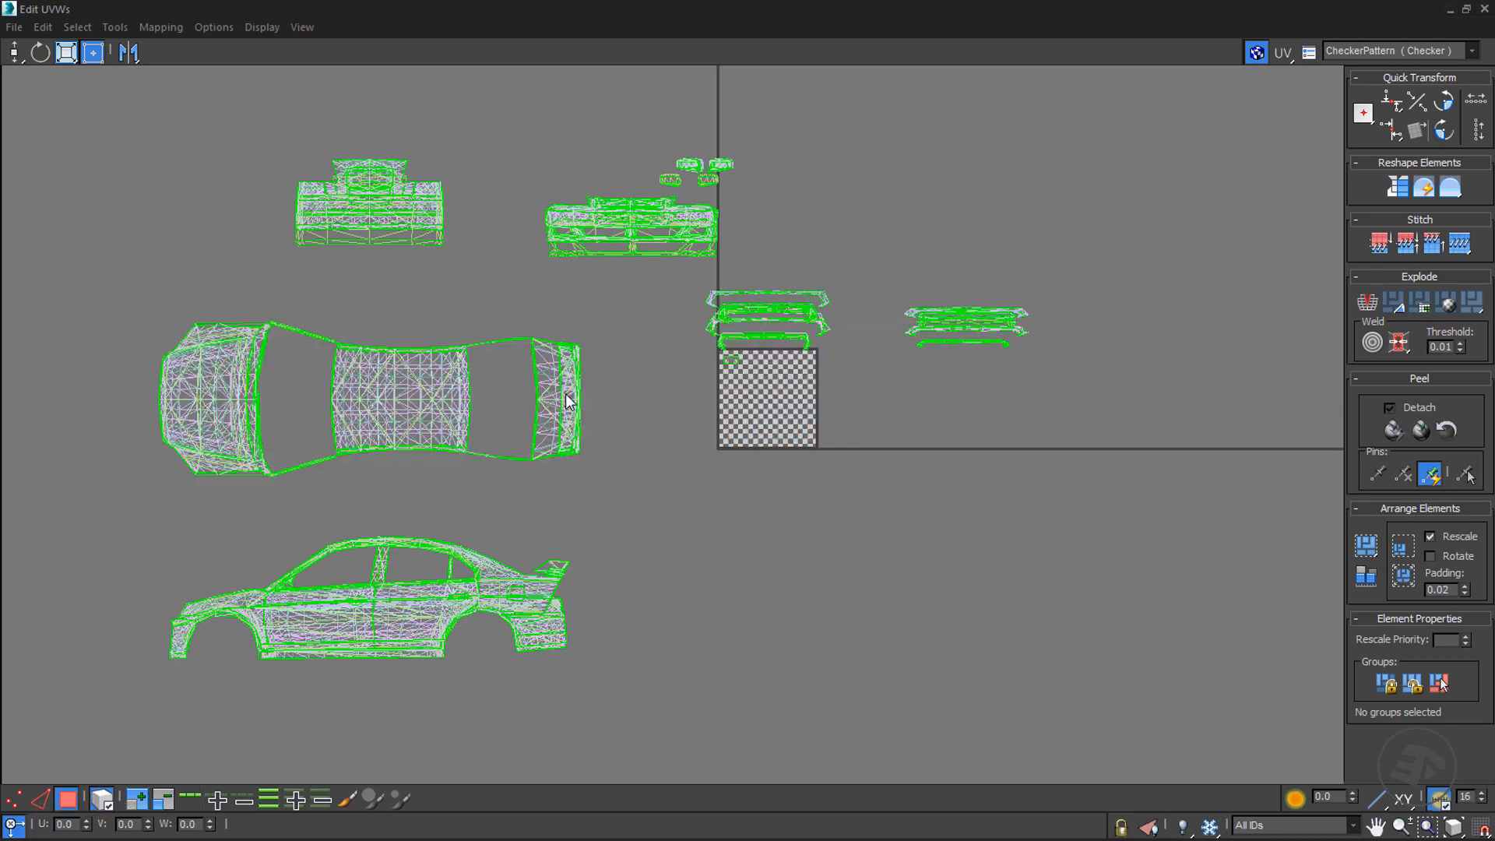
- Select the car's front and rear shells, the mirror shells and both groups of remaining spoiler strips together
scroll(600, 413, "up", 10)
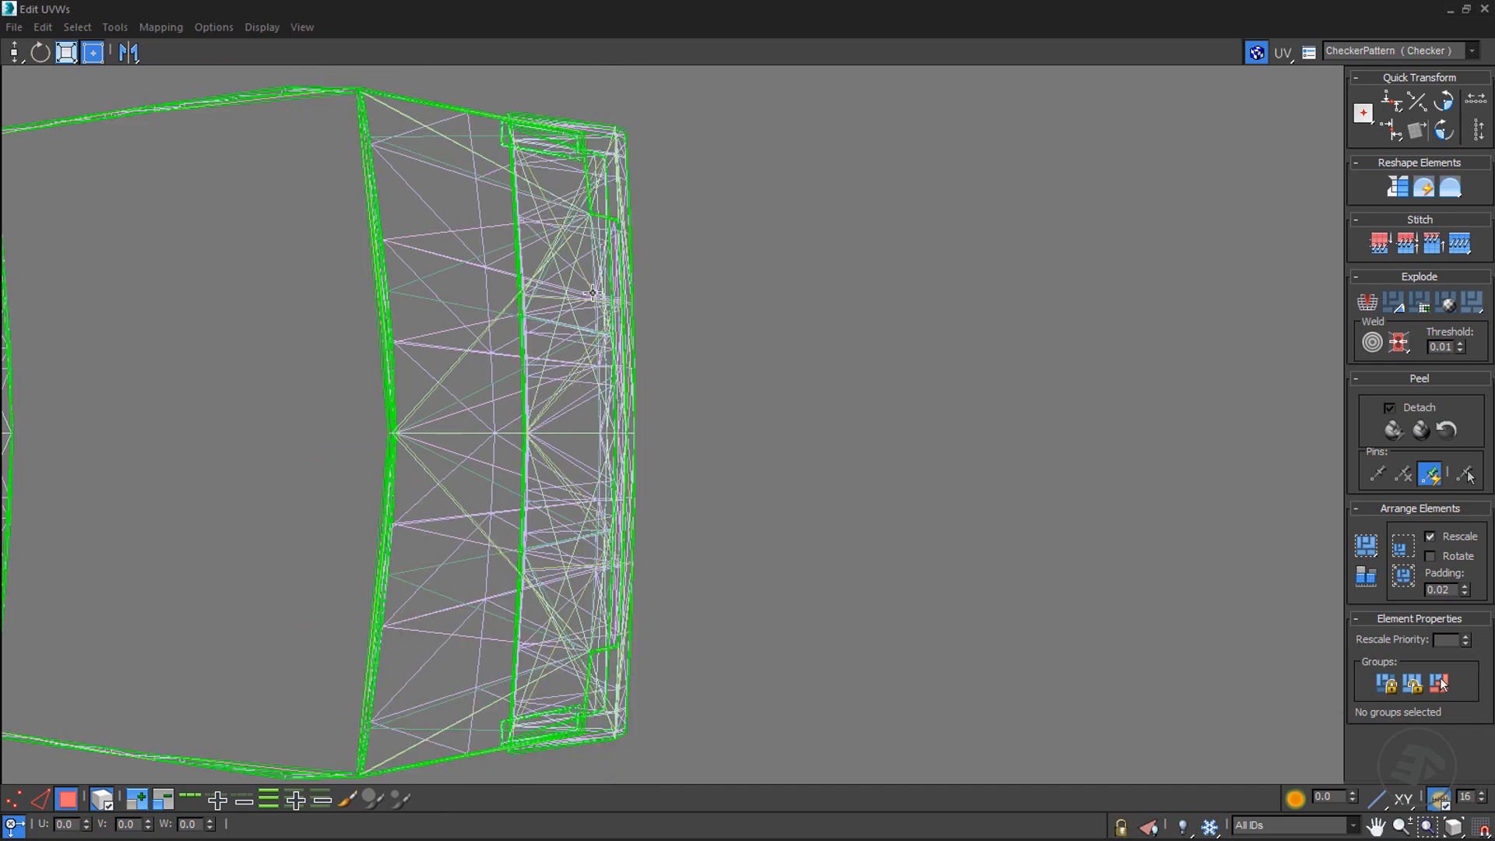
scroll(550, 738, "up", 2)
scroll(649, 581, "down", 5)
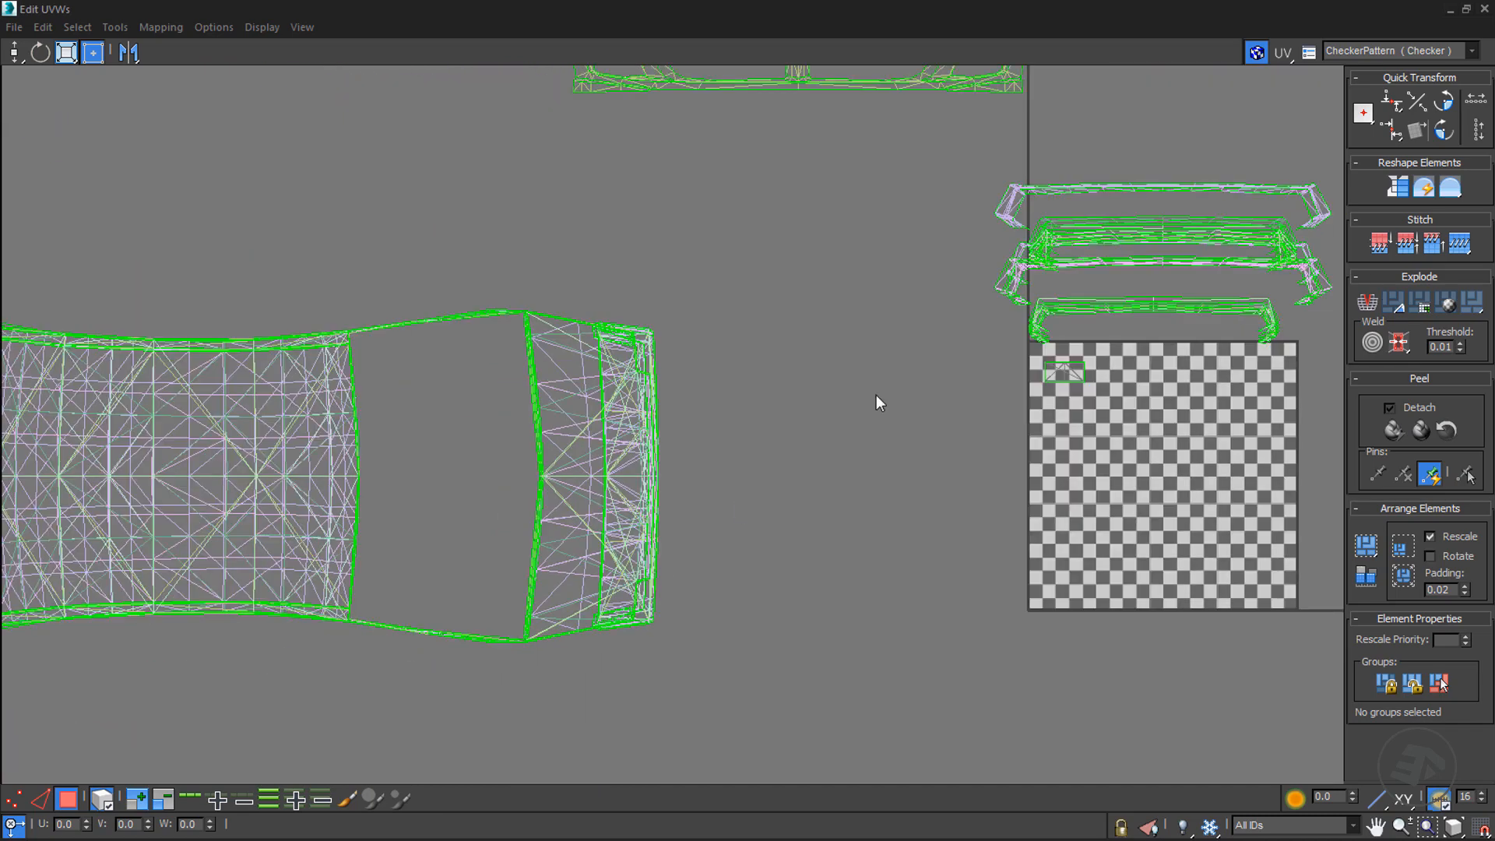
middle_click_drag(958, 364, 812, 410)
scroll(813, 414, "down", 3)
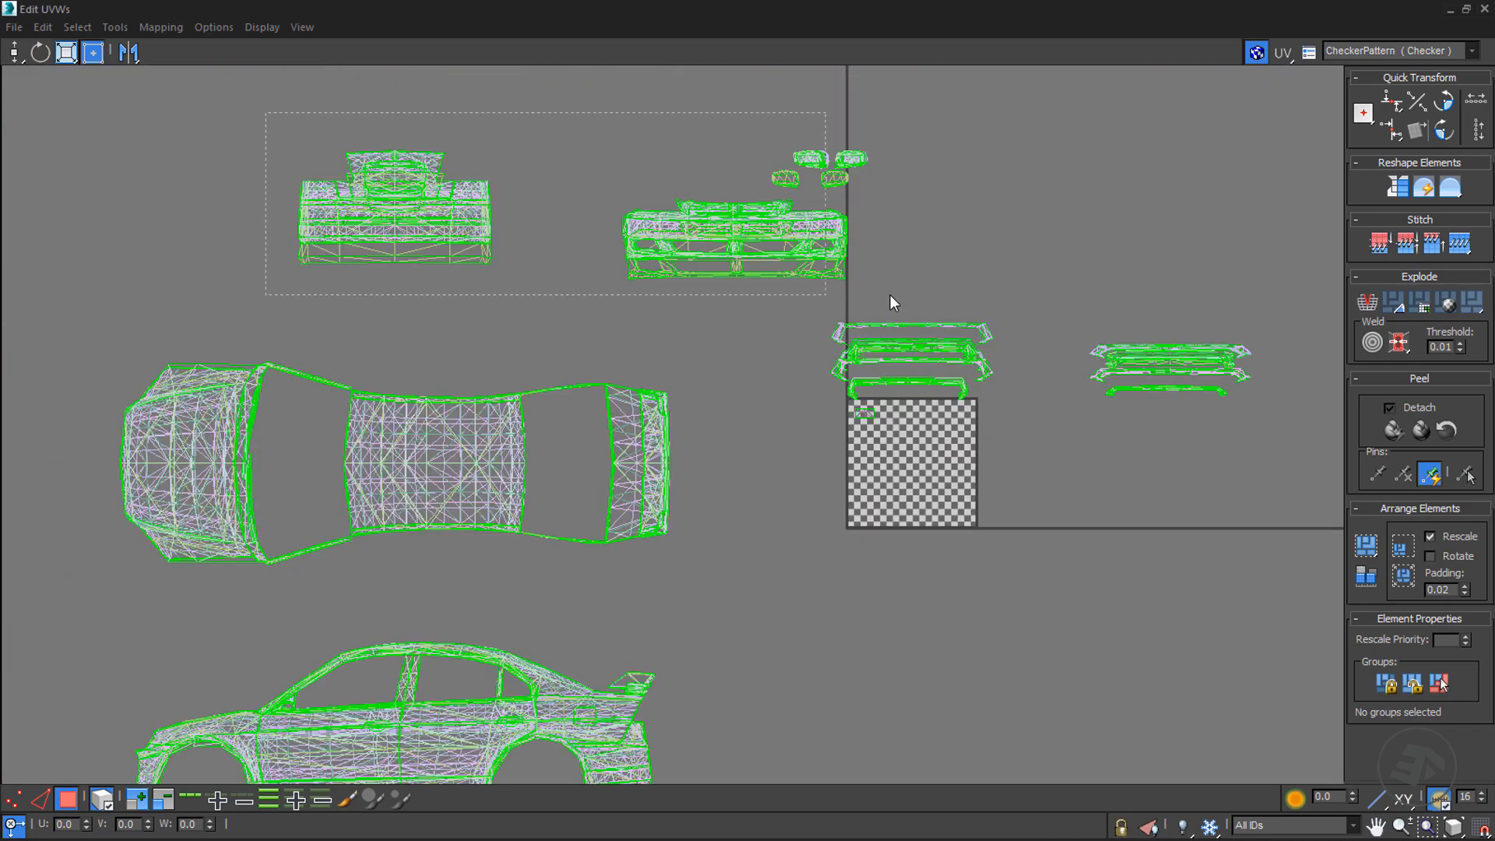
left_click_drag(1286, 296, 762, 469, "ctrl")
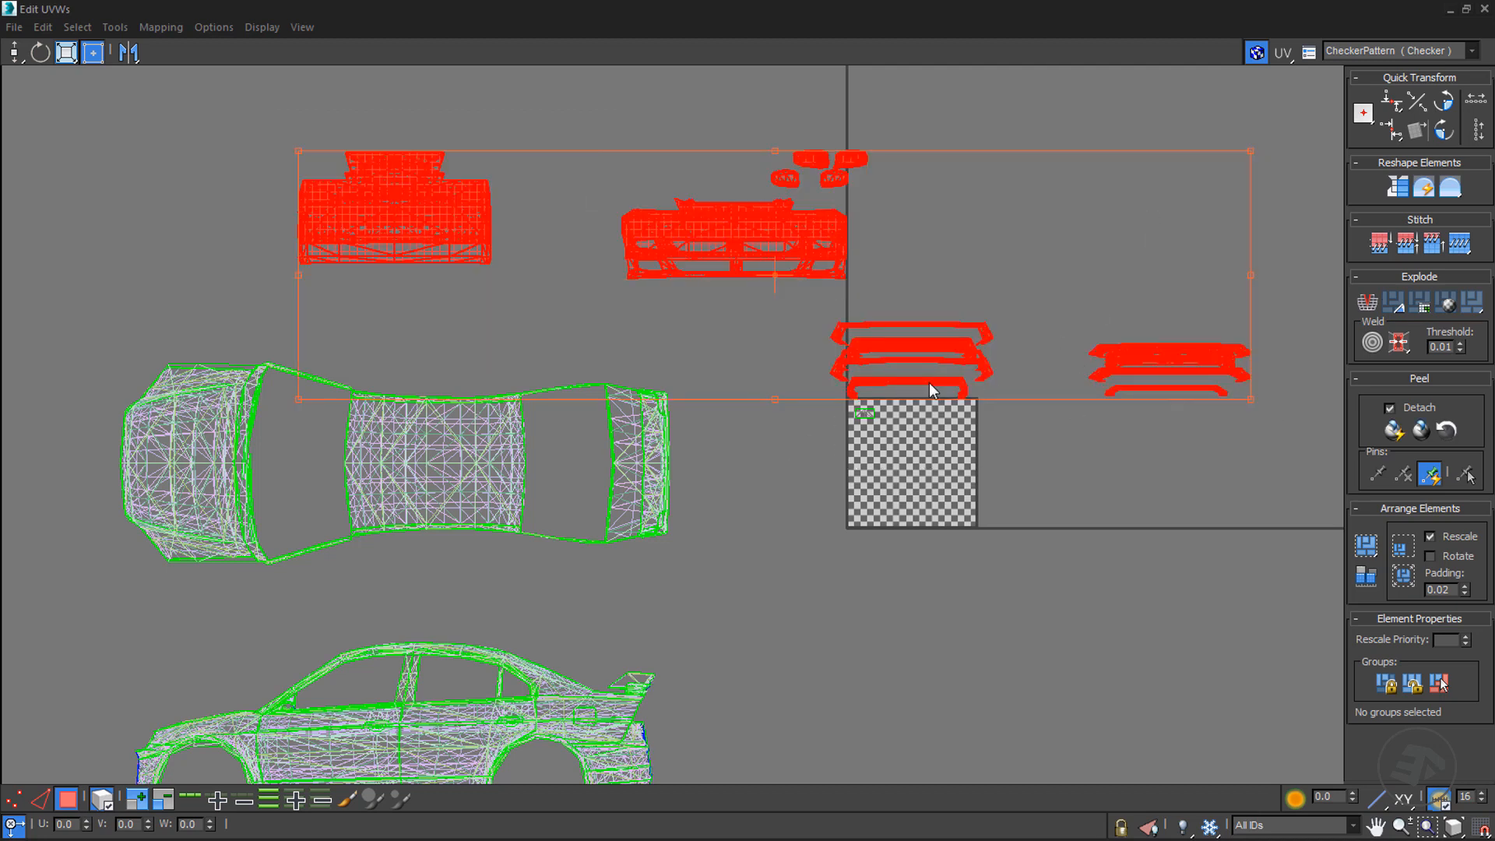
- Planar-project the selected front and rear faces aligned to Y and offset their shells by 2 in V and -4 in U
left_click(1468, 11)
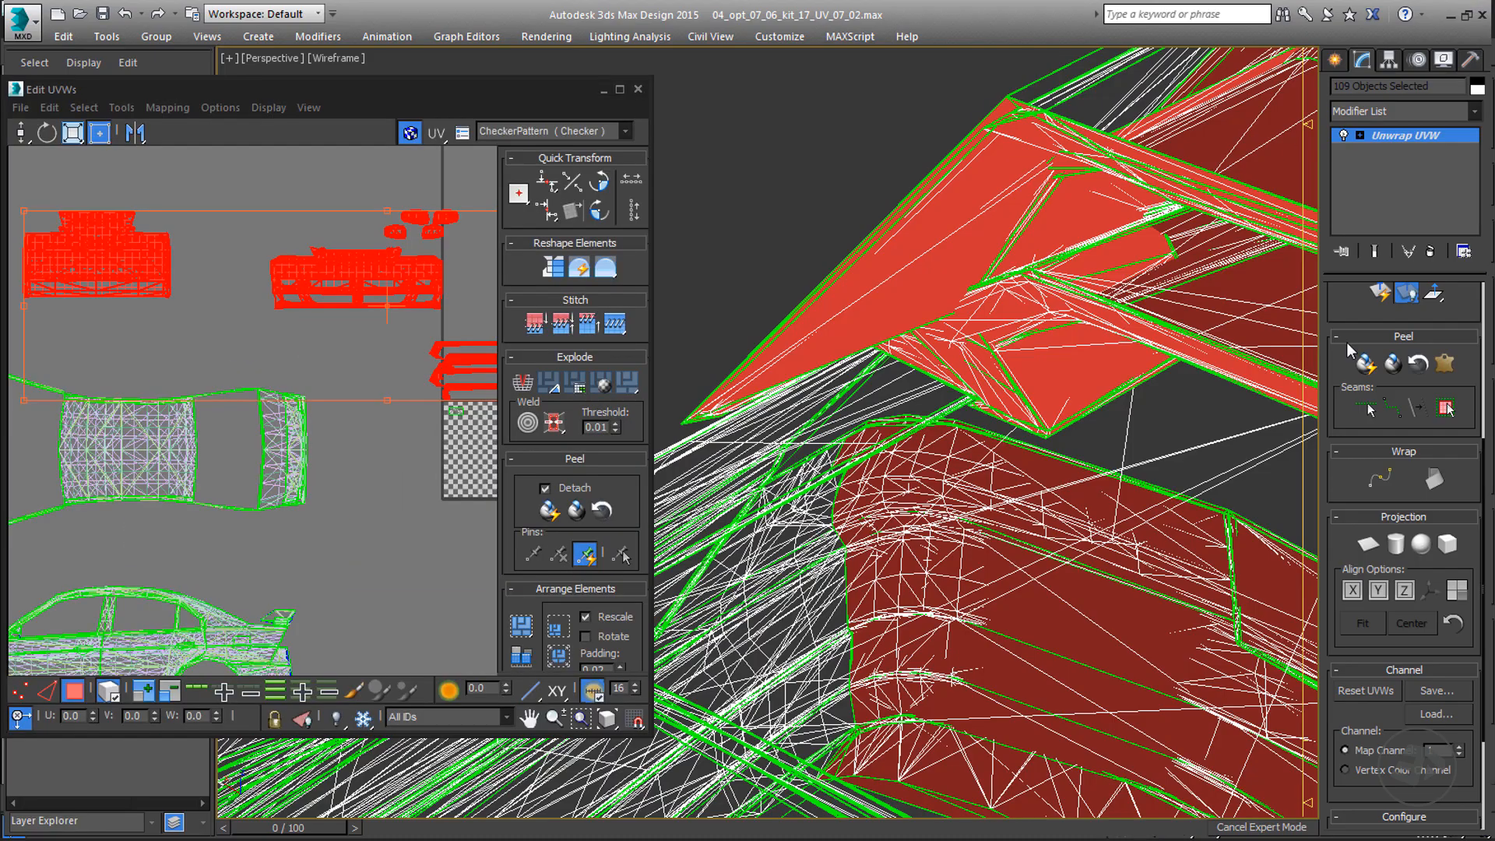
left_click(1368, 544)
left_click(1366, 542)
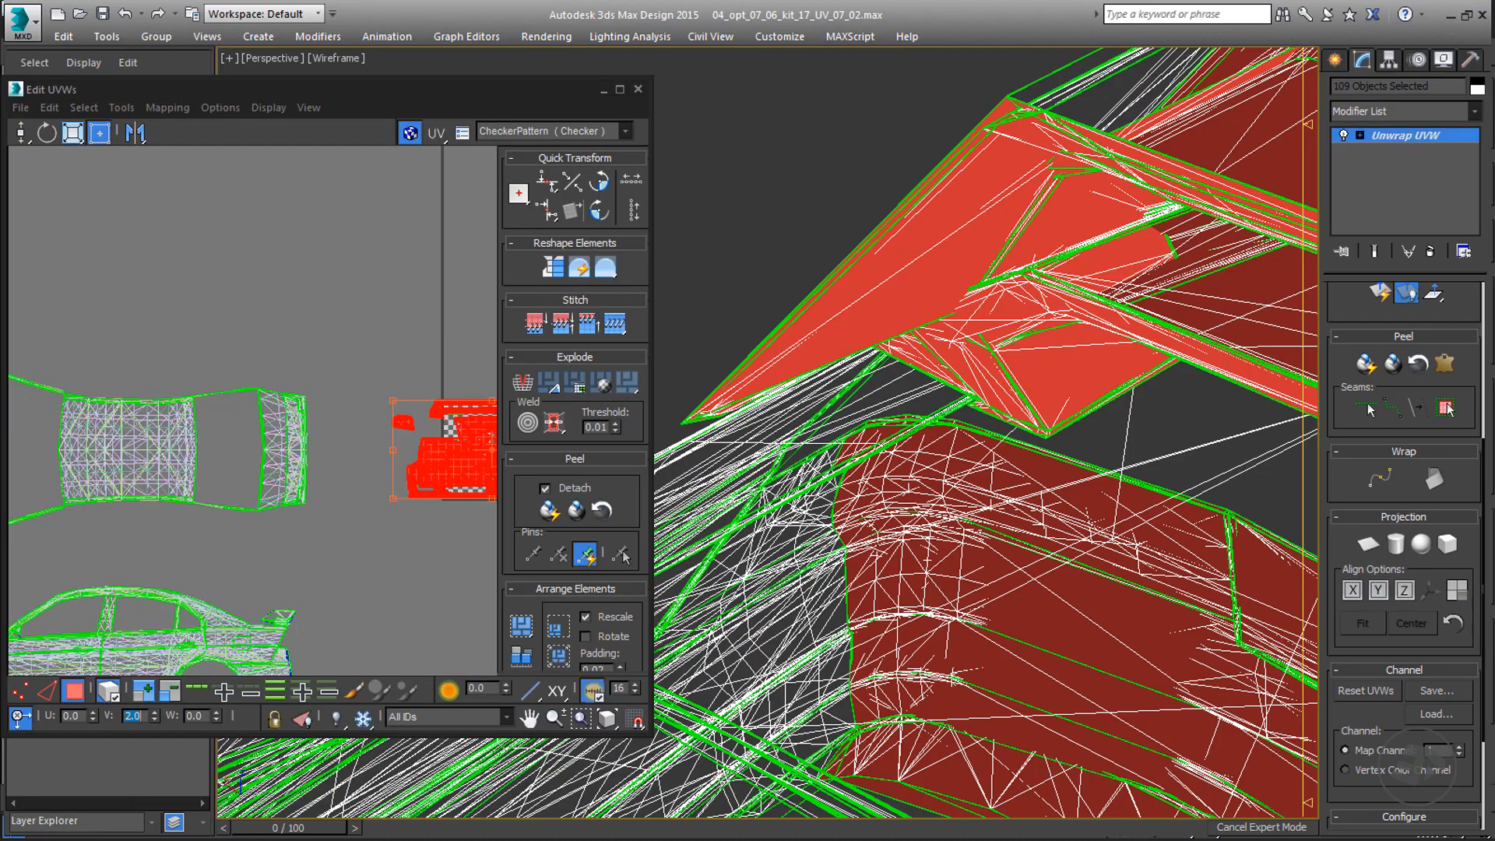
left_click_drag(80, 717, 23, 715)
type("-4")
key("Return")
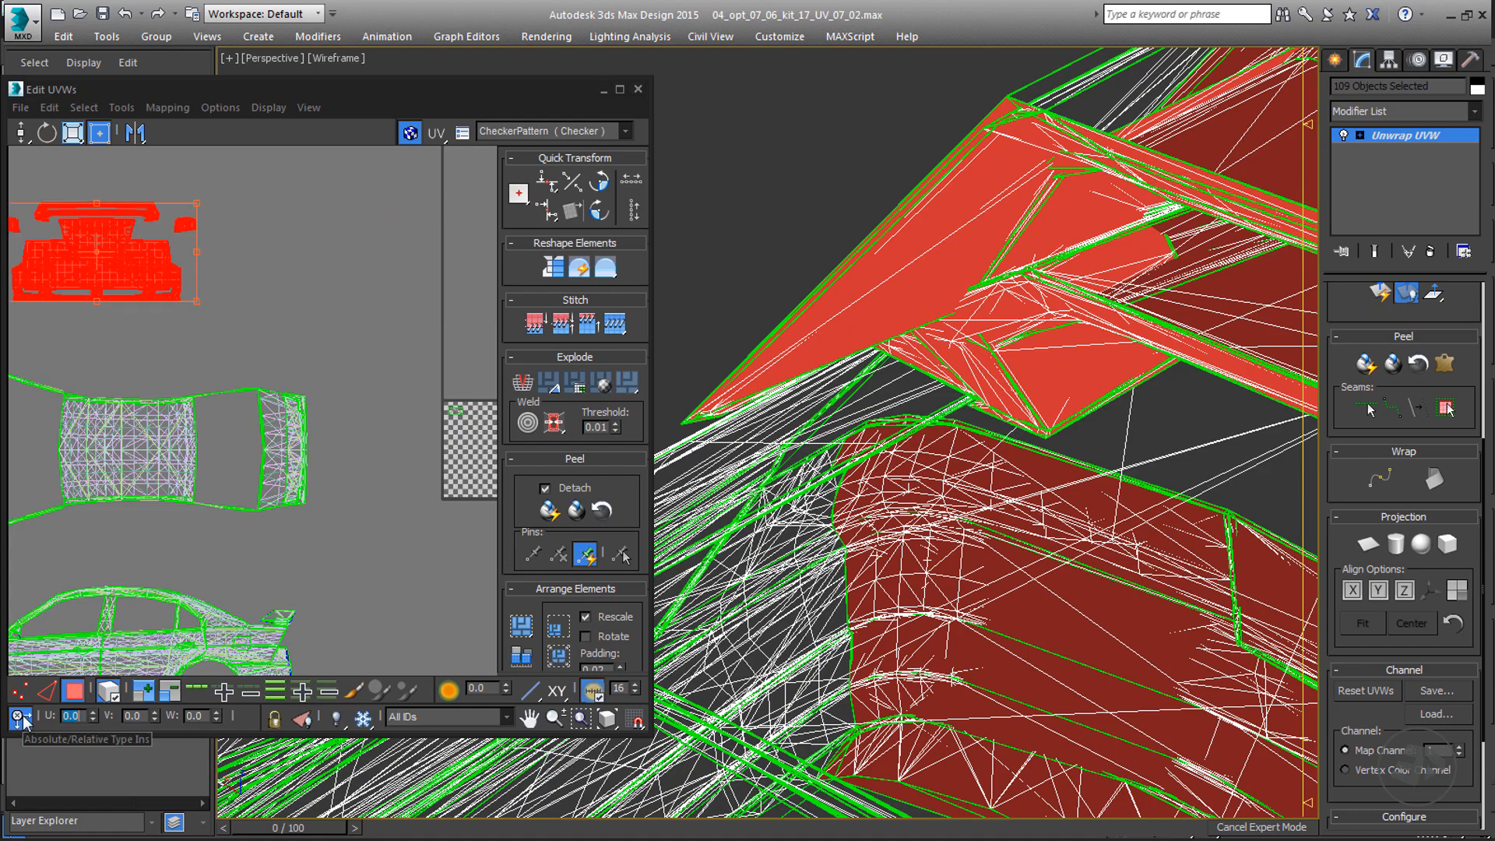
left_click(21, 716)
- Remove the car's rear and spoiler faces from the selection, keeping only the front bumper and mirror faces
scroll(1004, 424, "down", 4)
middle_click_drag(1029, 403, 850, 333)
scroll(851, 333, "down", 6)
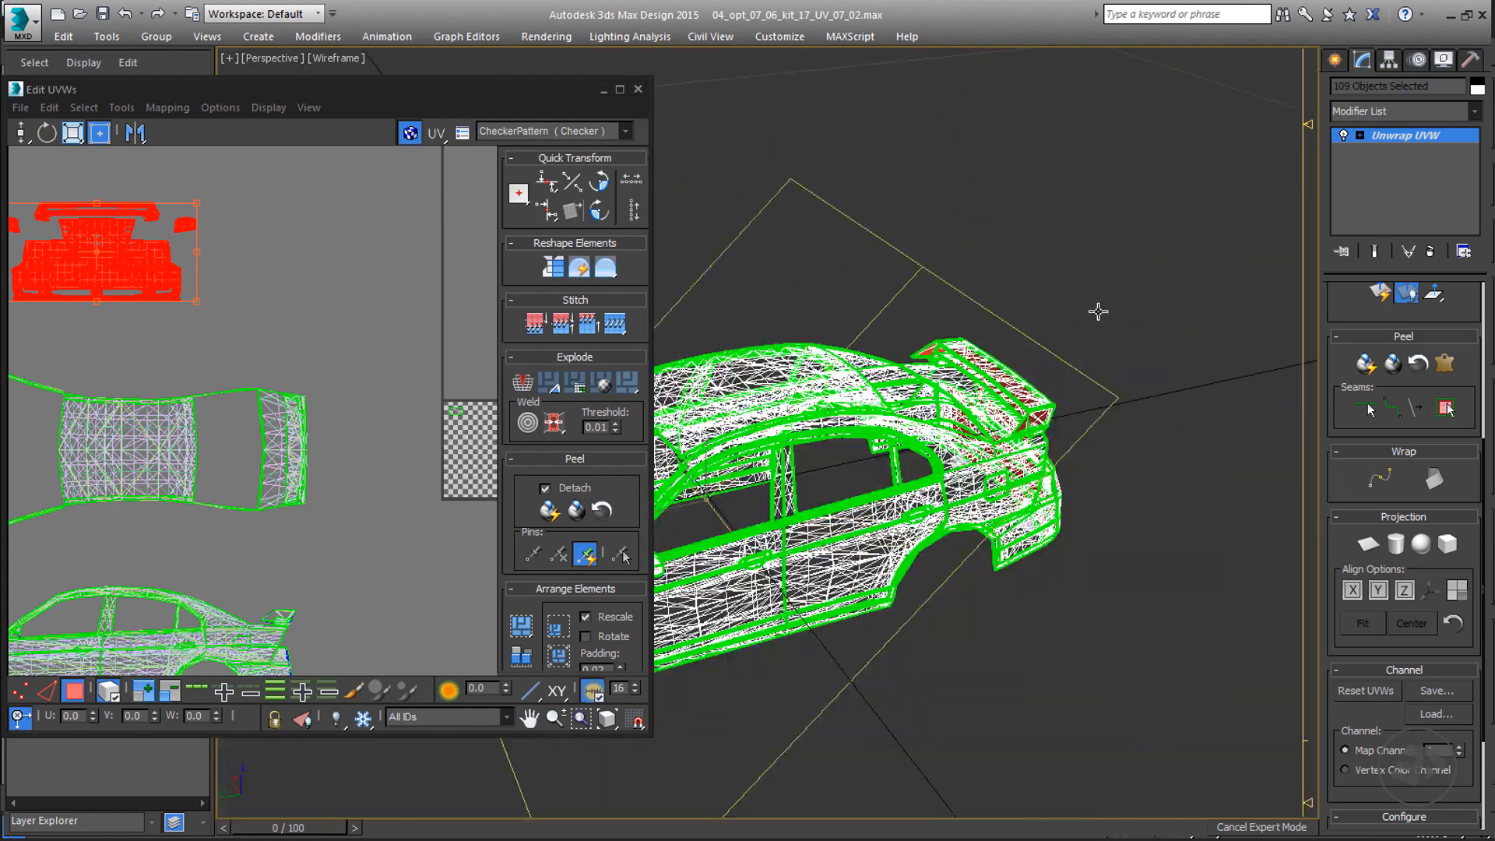
left_click_drag(1111, 265, 864, 630)
middle_click_drag(907, 563, 1022, 600, "alt")
scroll(1022, 600, "up", 4)
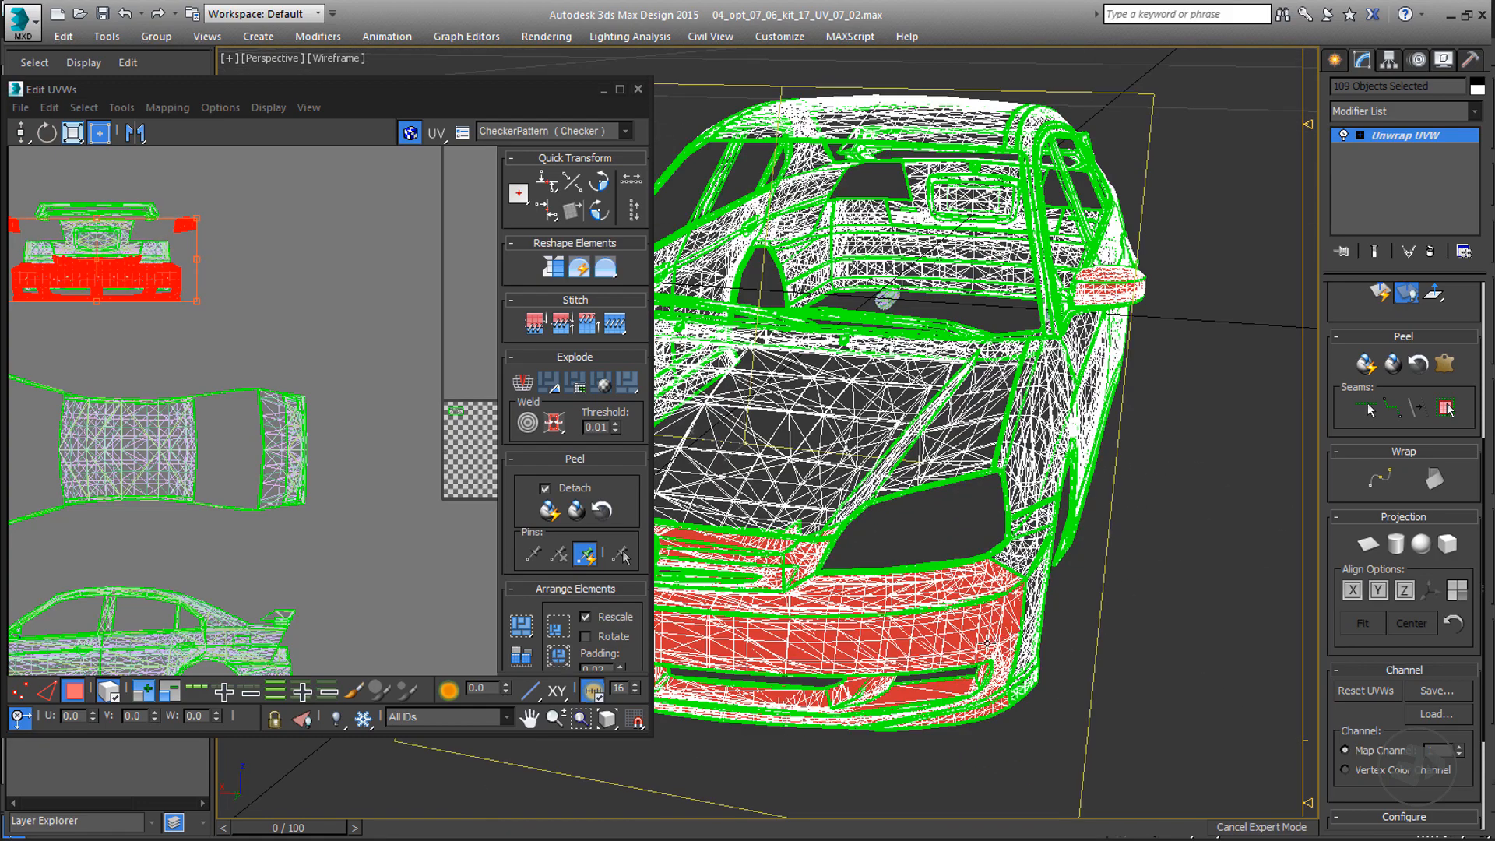
- Show the checker texture in shaded display and mirror the selected front shells horizontally to correct the reversed lettering
scroll(987, 644, "up", 2)
key("F2")
key("F3")
scroll(958, 631, "up", 5)
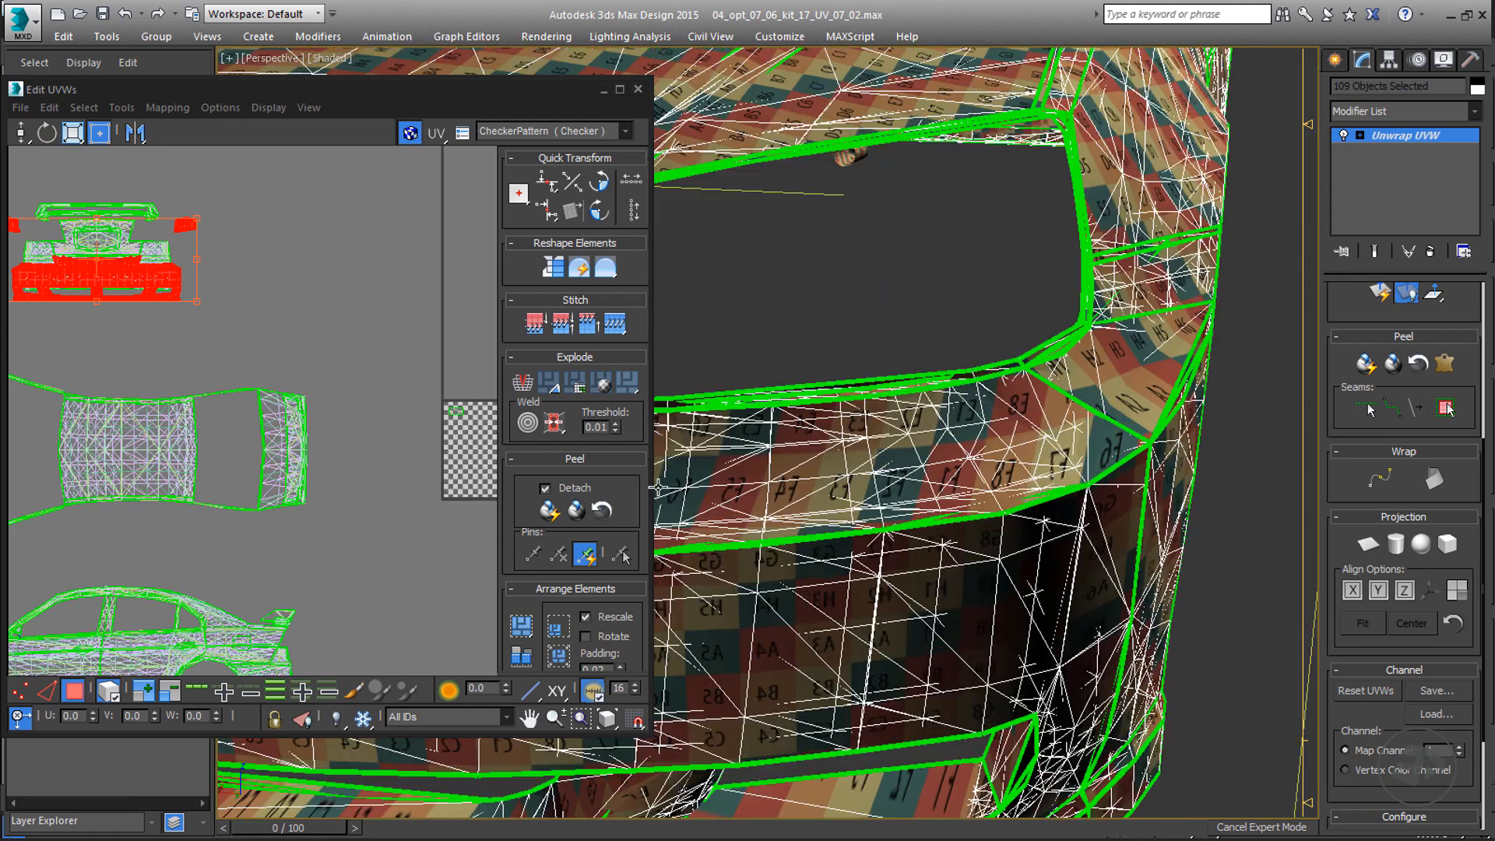
right_click(112, 279)
left_click(190, 355)
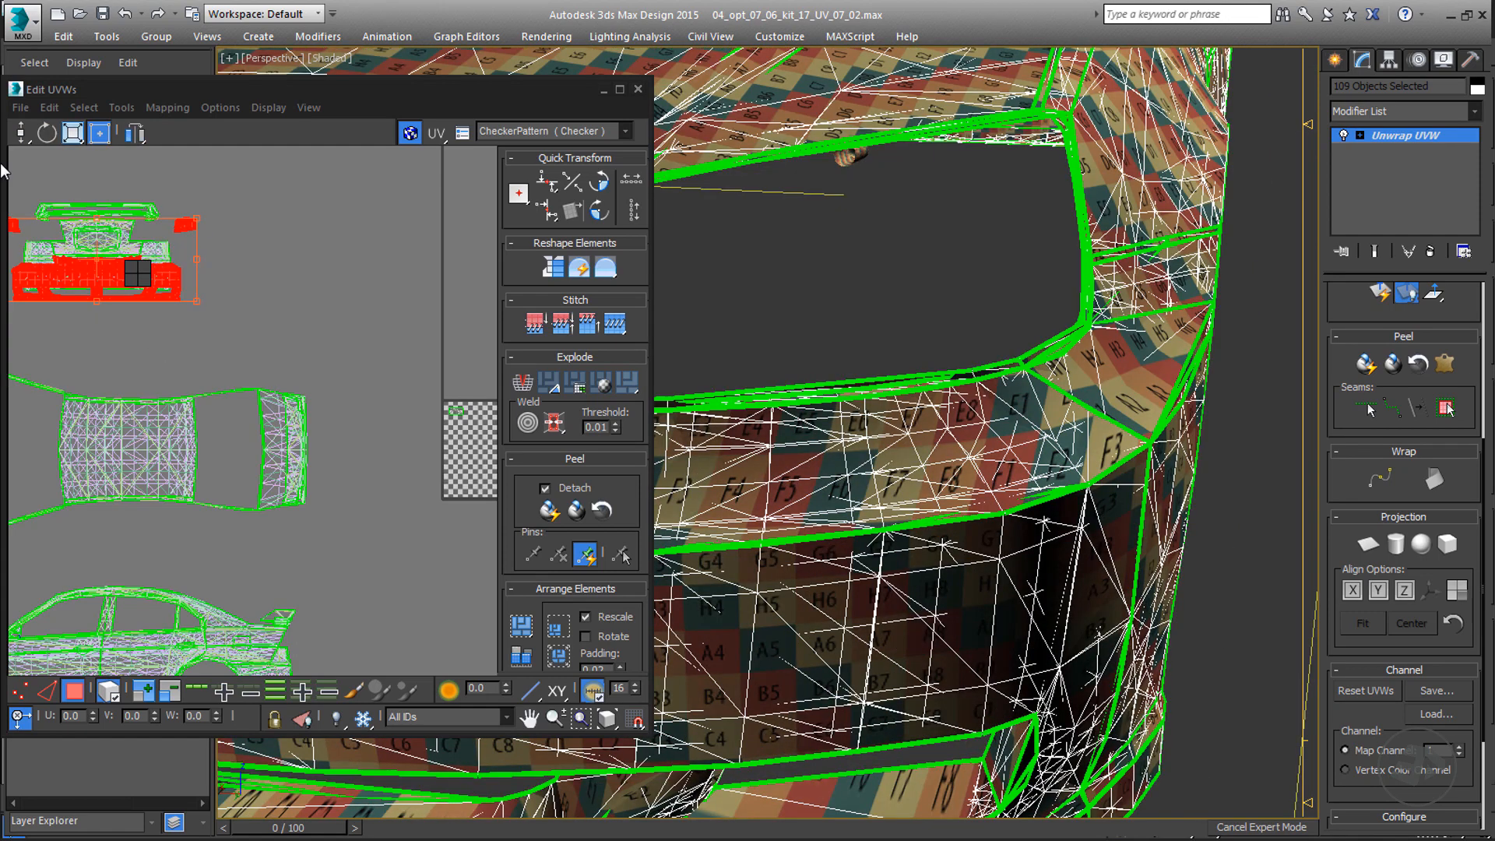
- Move the front shells horizontally clear of the rear shells and line up the bottom edges of both groups
left_click(22, 134)
left_click_drag(25, 139, 20, 105)
left_click_drag(97, 275, 282, 276)
left_click_drag(21, 133, 21, 169)
left_click_drag(247, 278, 235, 249)
scroll(180, 289, "up", 5)
scroll(180, 288, "up", 2)
scroll(235, 249, "down", 7)
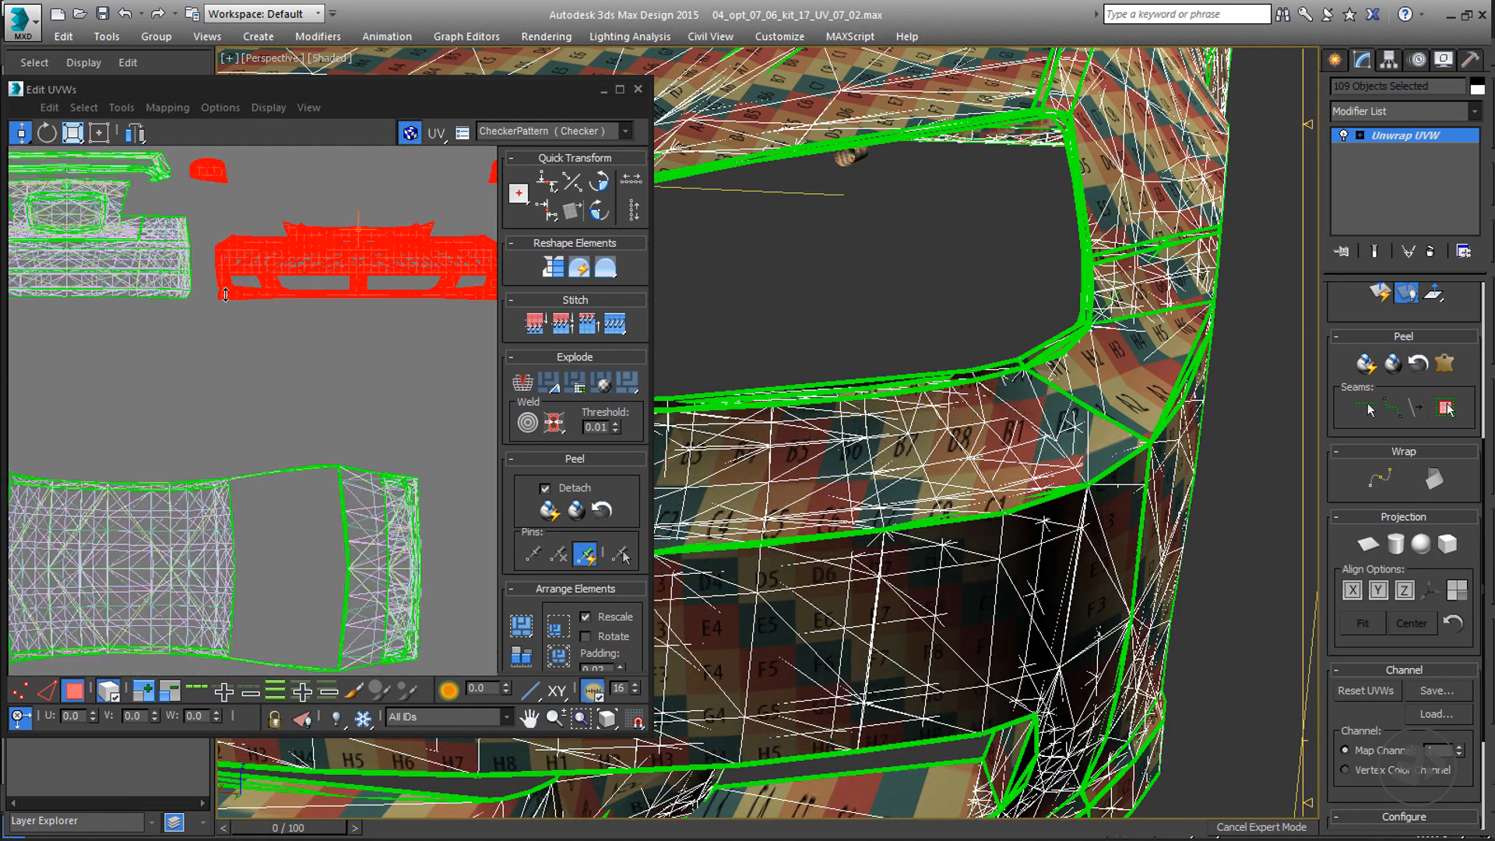
- Isolate the two mirror shells, slide one next to the other, and move the pair down below the front bumper shell
left_click_drag(364, 189, 409, 255, "alt")
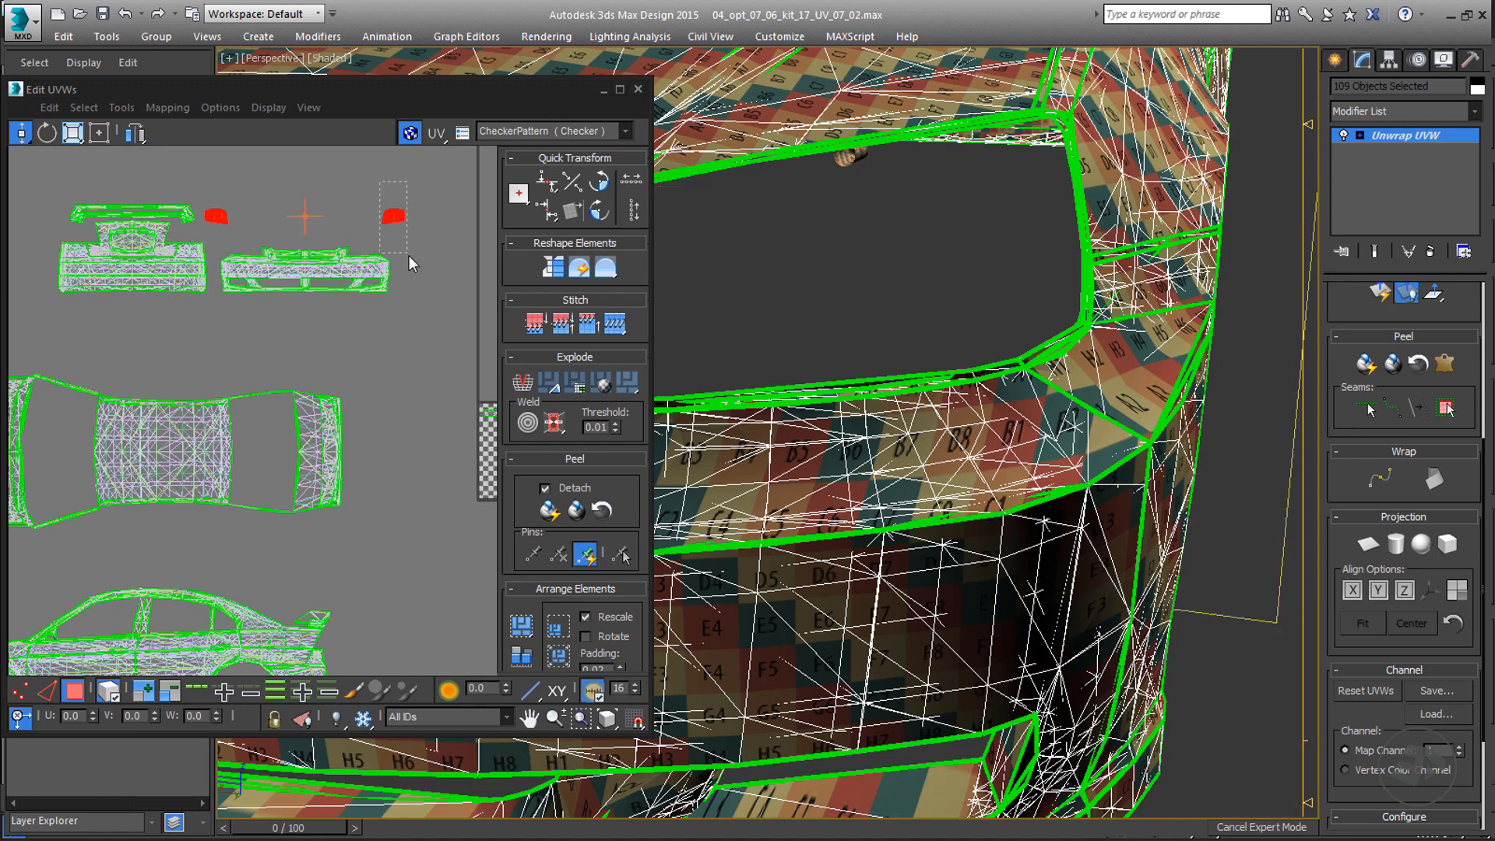
left_click_drag(21, 133, 21, 109)
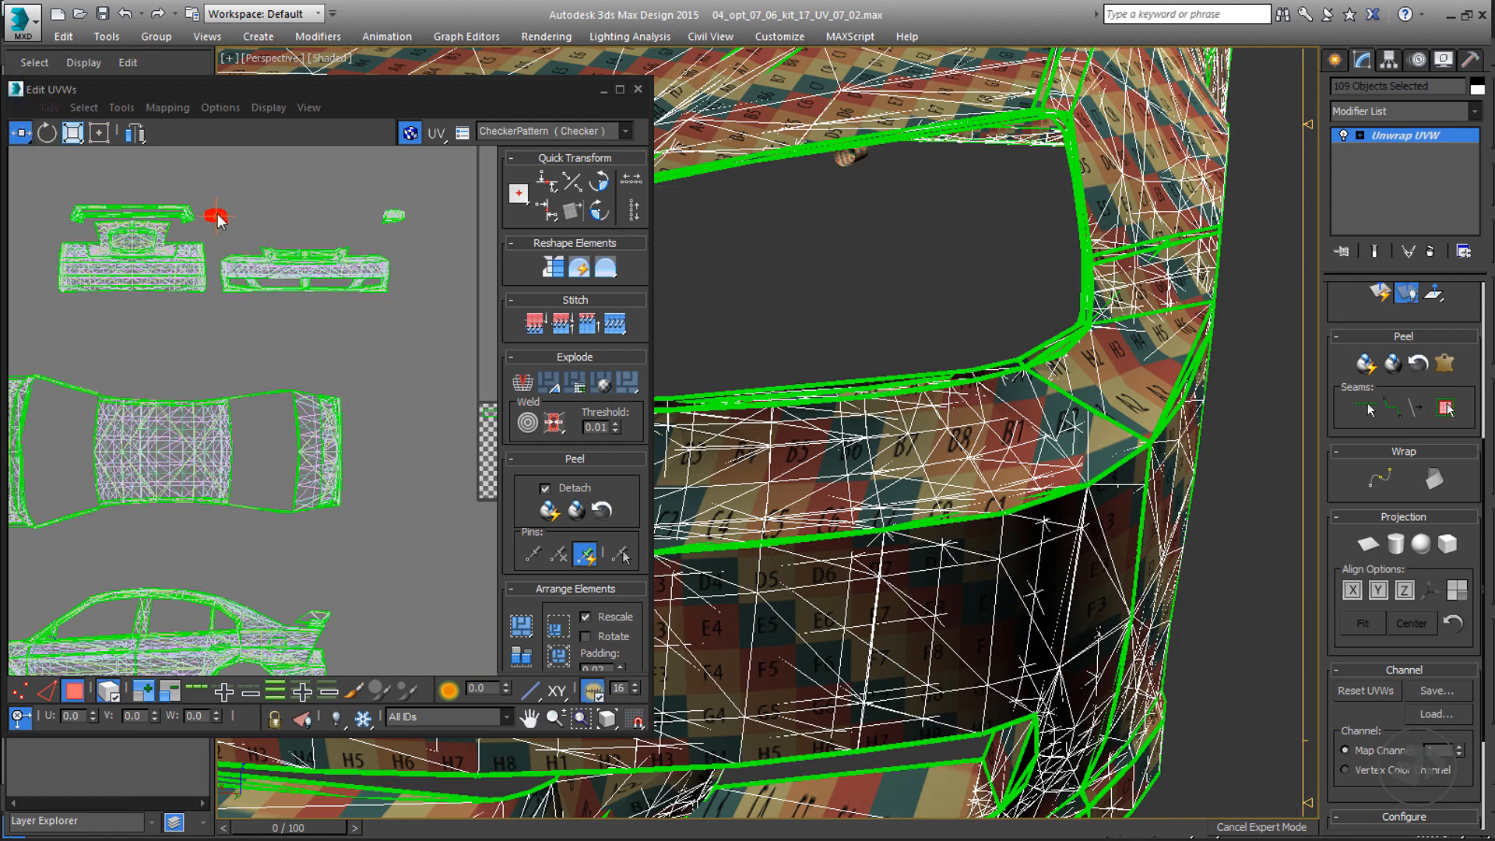
left_click_drag(217, 217, 393, 224)
left_click_drag(29, 138, 21, 159)
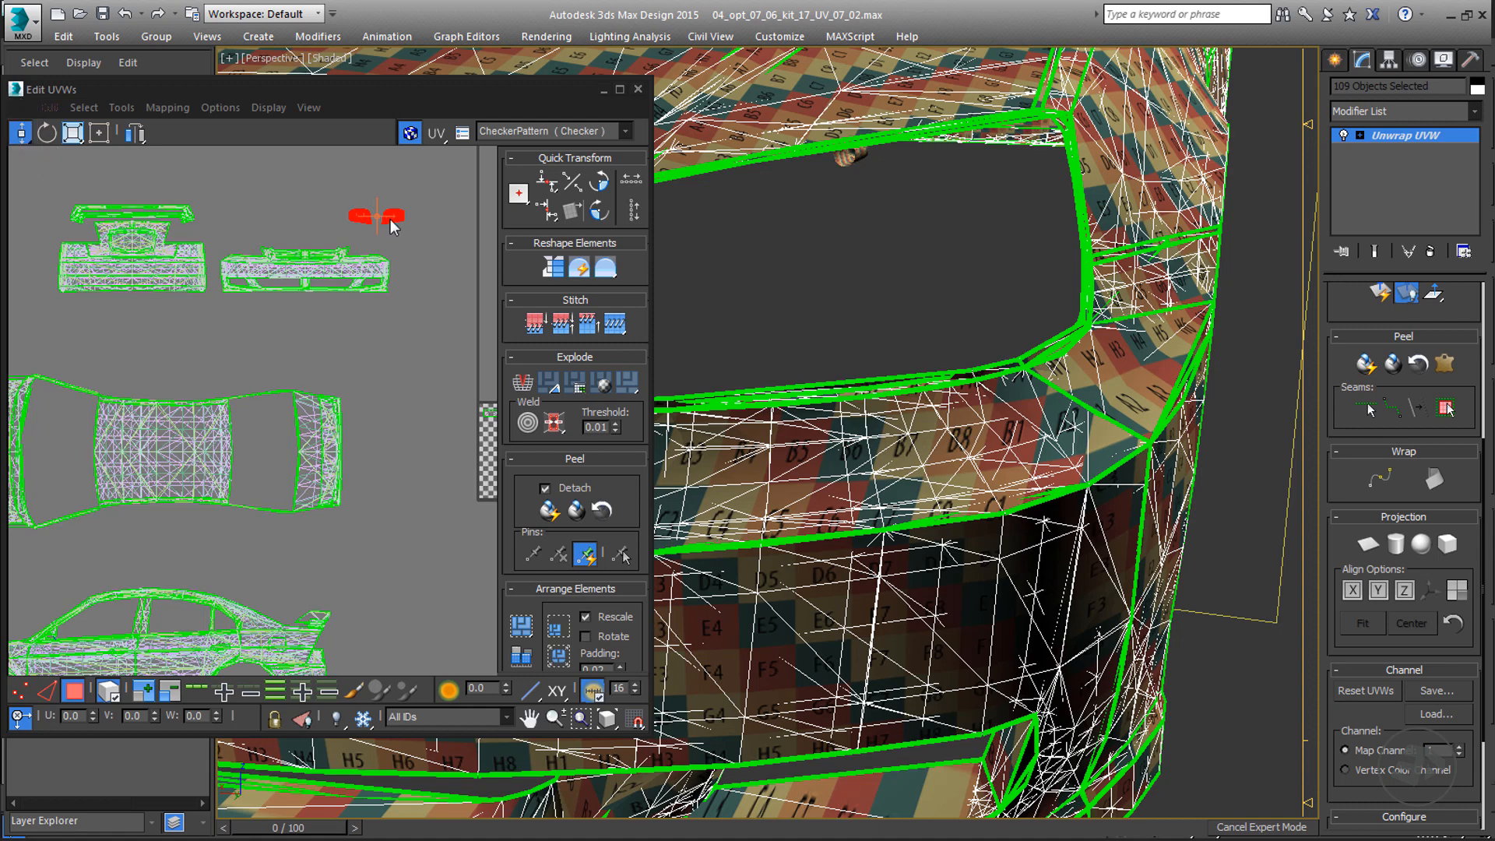
left_click_drag(391, 219, 371, 315)
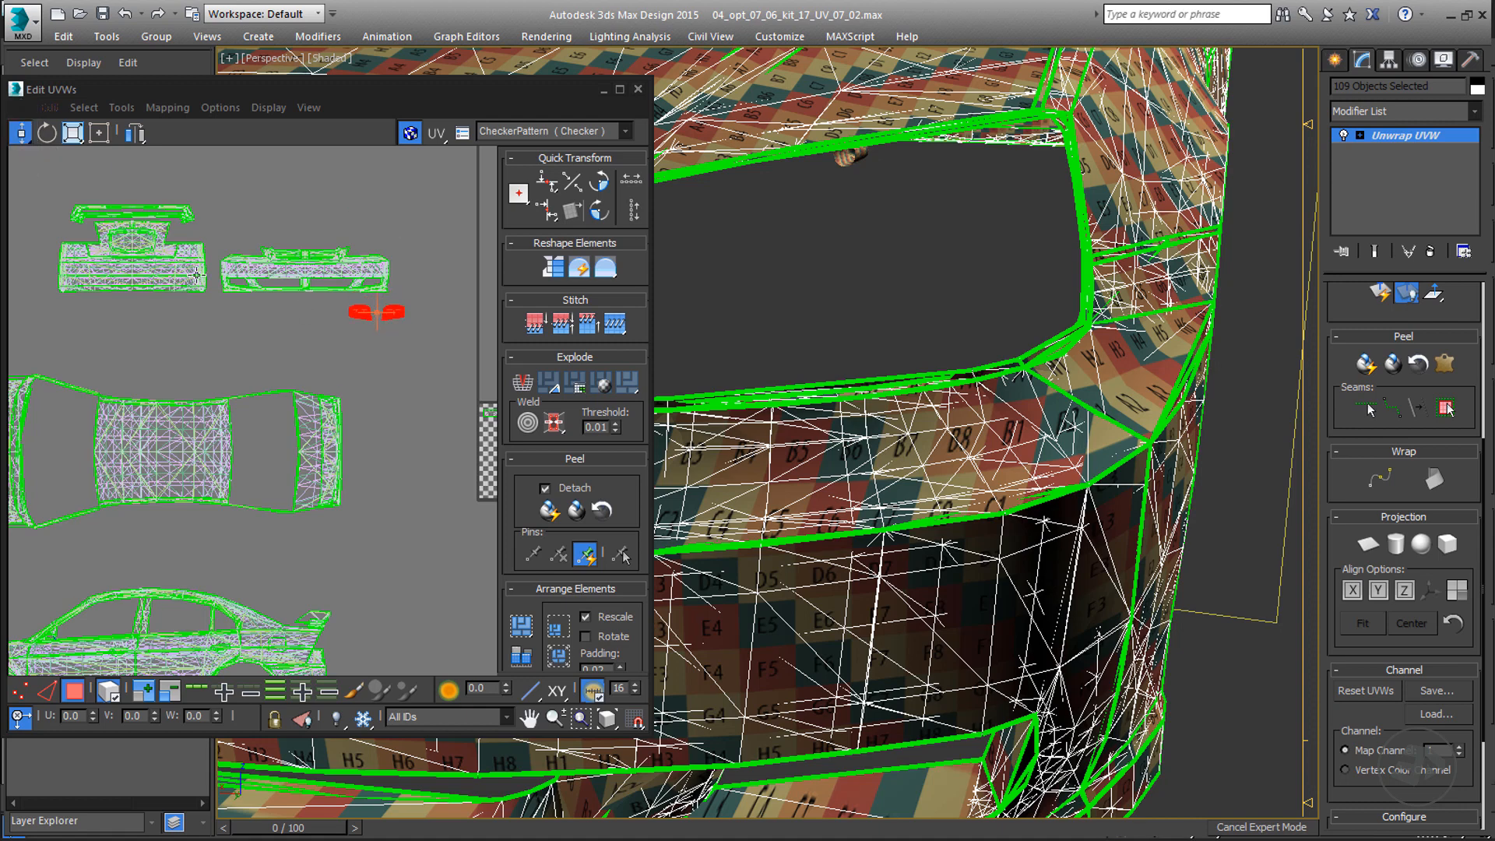
- Select all side, top, front and rear car shells and offset them together by 4 in U and 2 in V
left_click(620, 90)
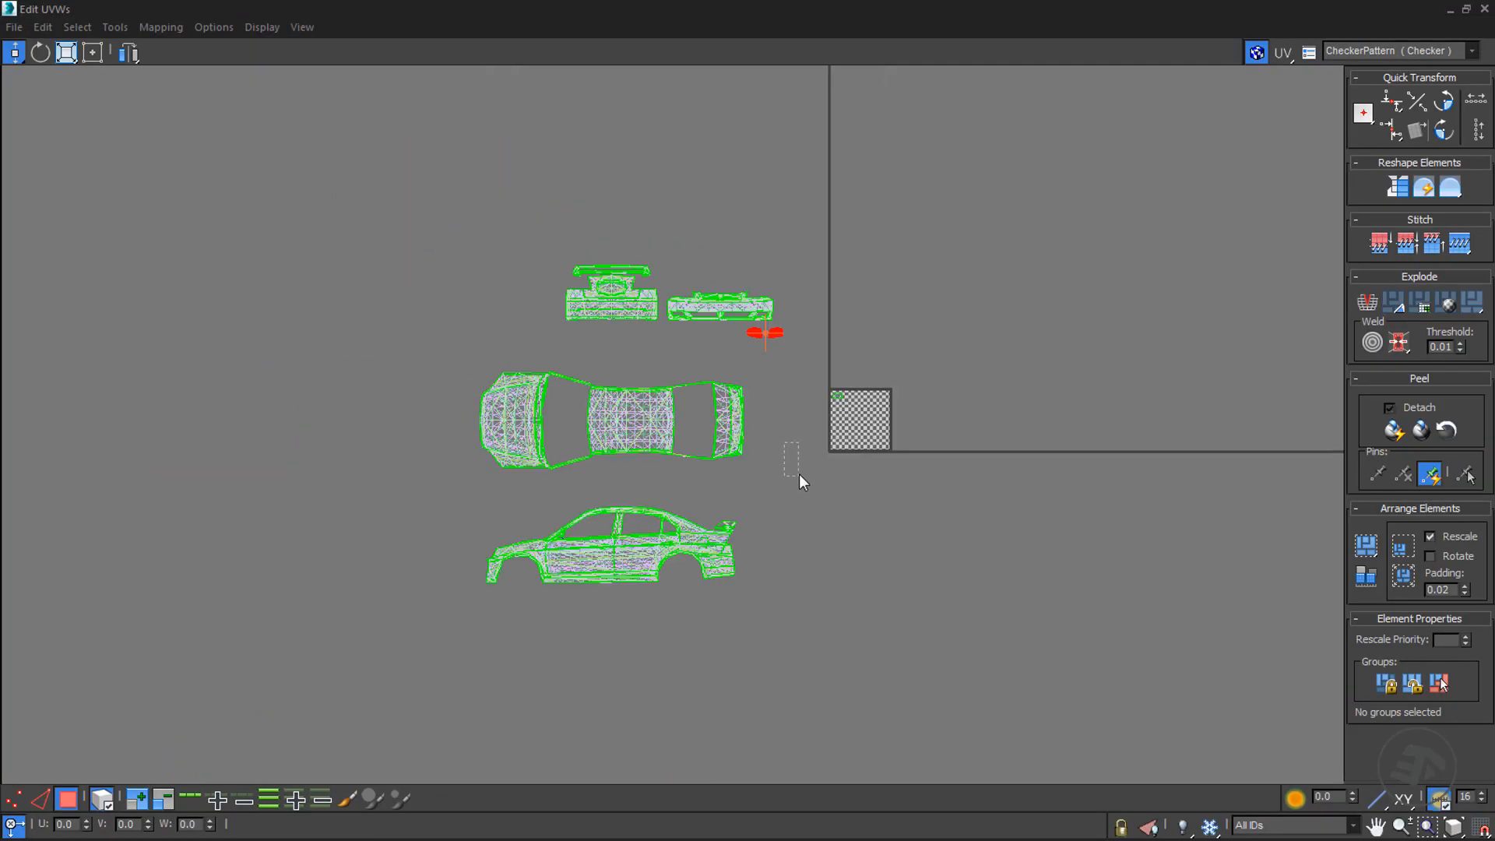
left_click_drag(785, 443, 799, 475)
left_click_drag(424, 207, 802, 657)
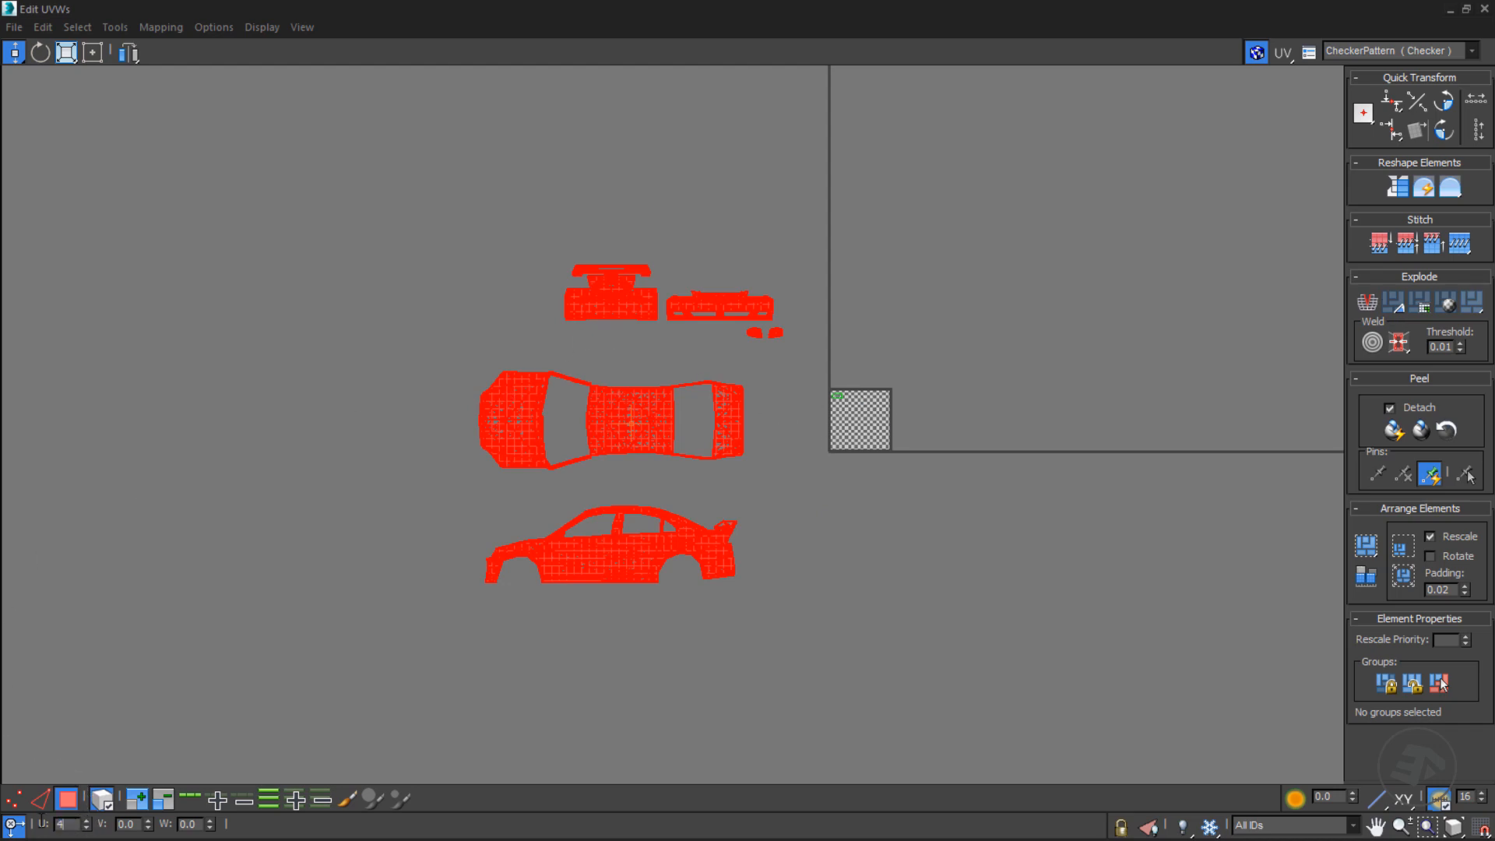
type("0")
key("Return")
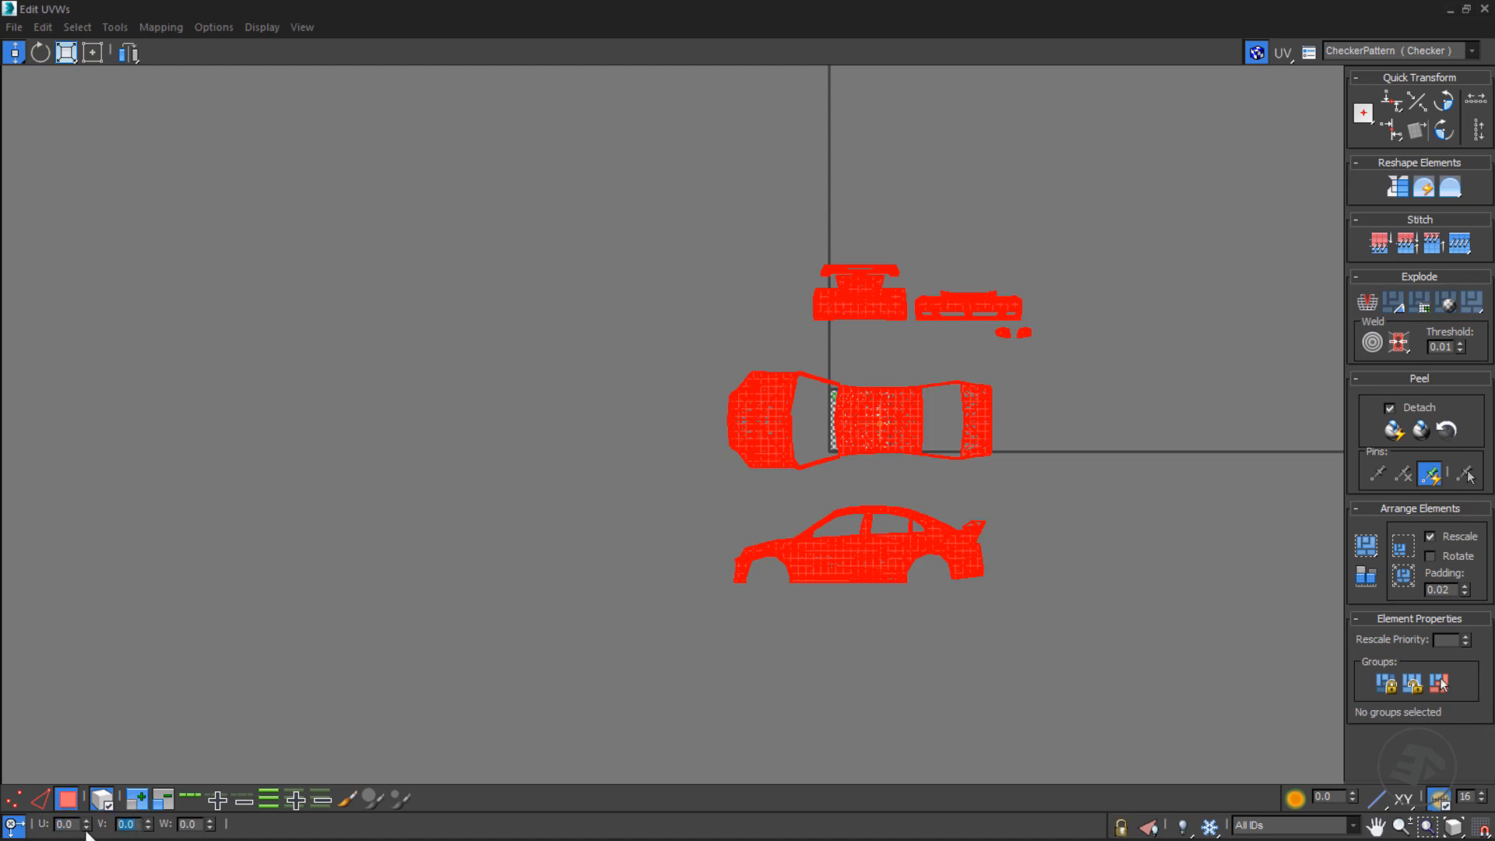
type("0")
key("Return")
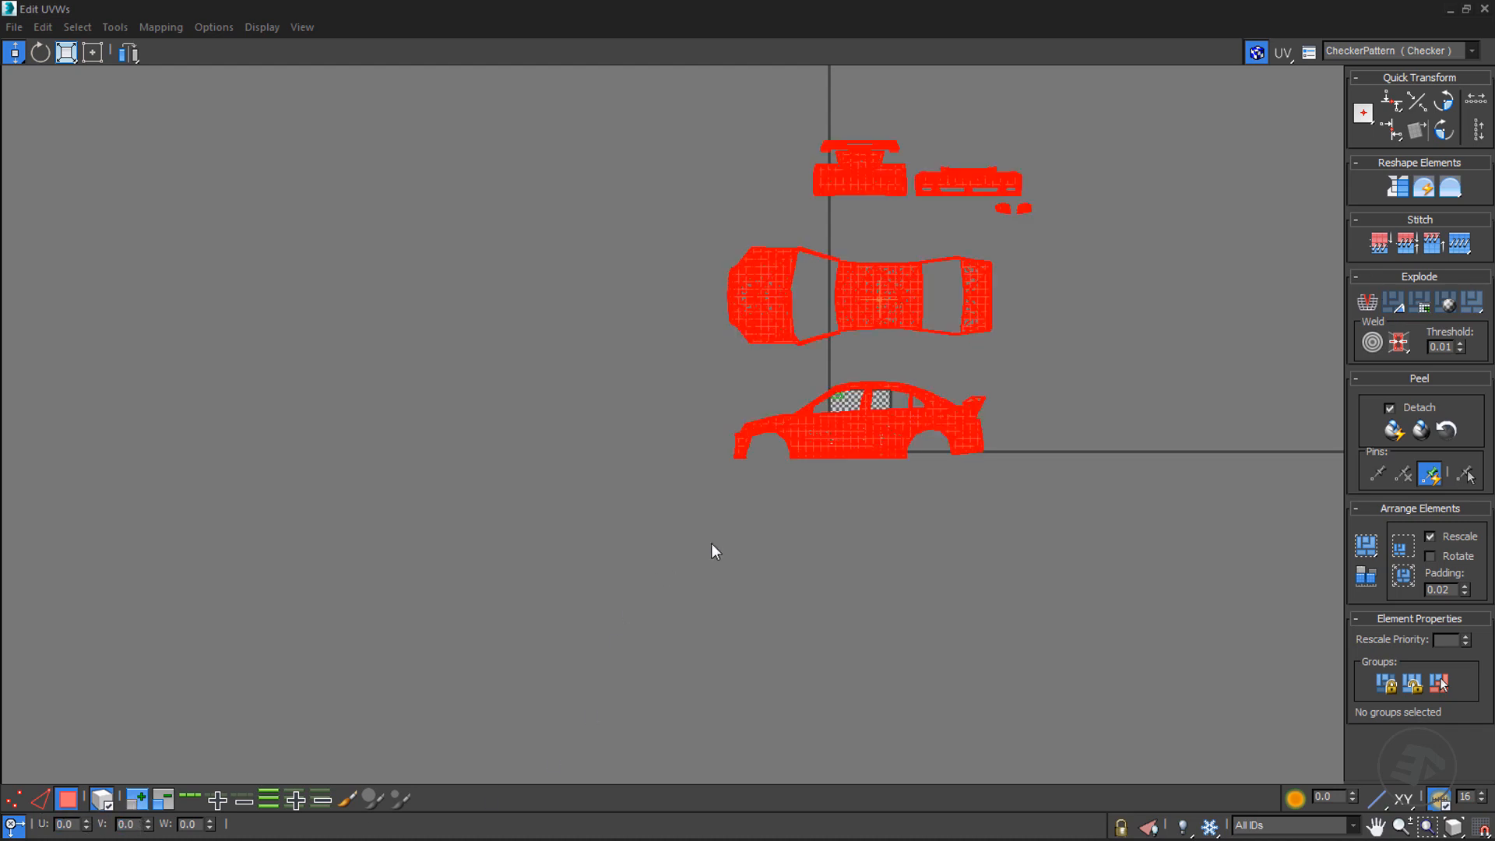
- Set the transform pivot of the selected car shells to the lower-left corner of their bounding box
scroll(884, 442, "up", 5)
scroll(691, 424, "up", 5)
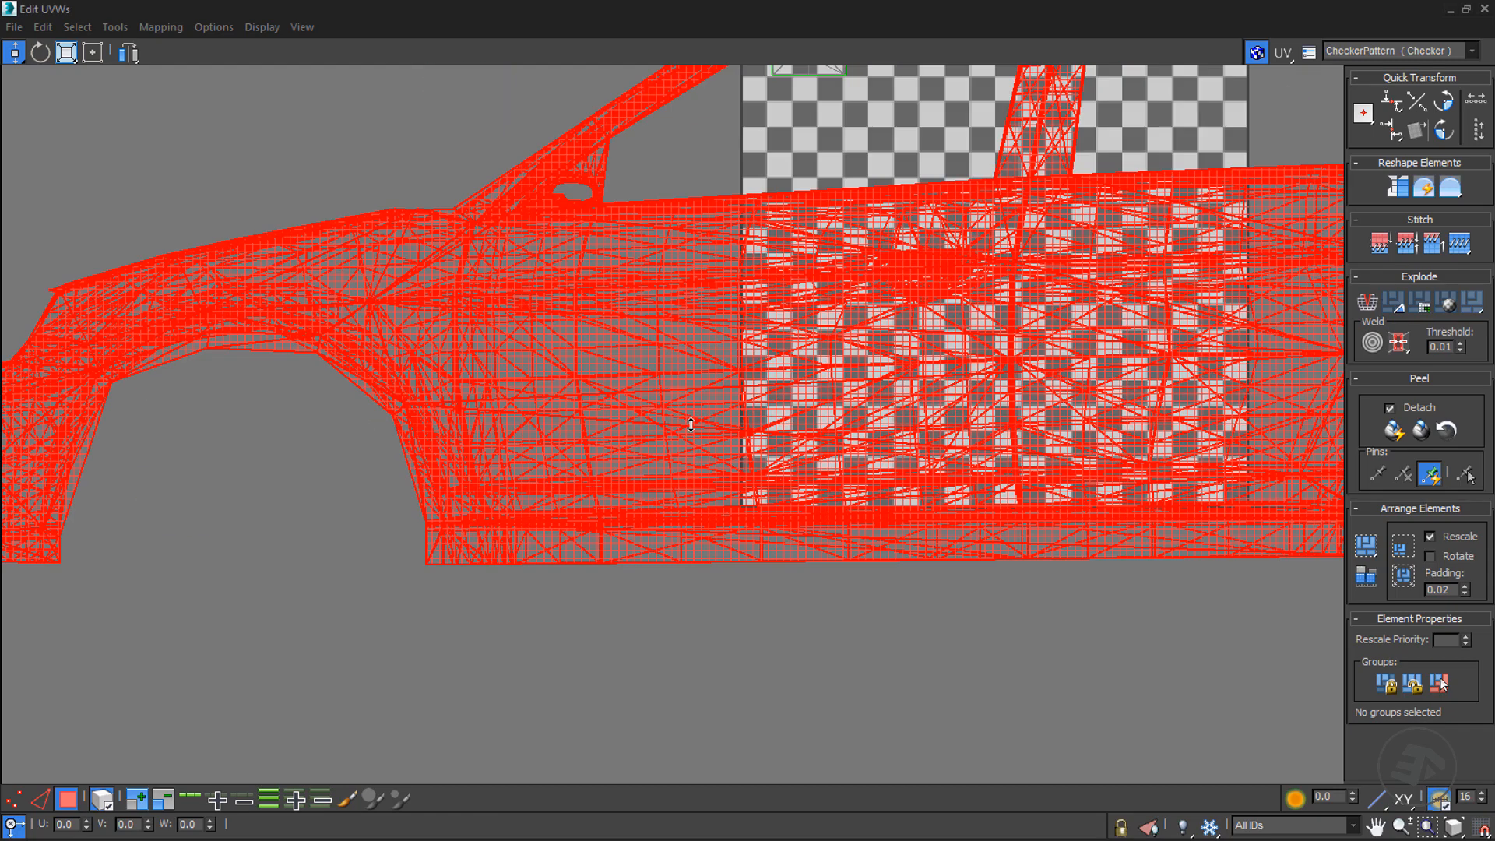
scroll(691, 424, "down", 5)
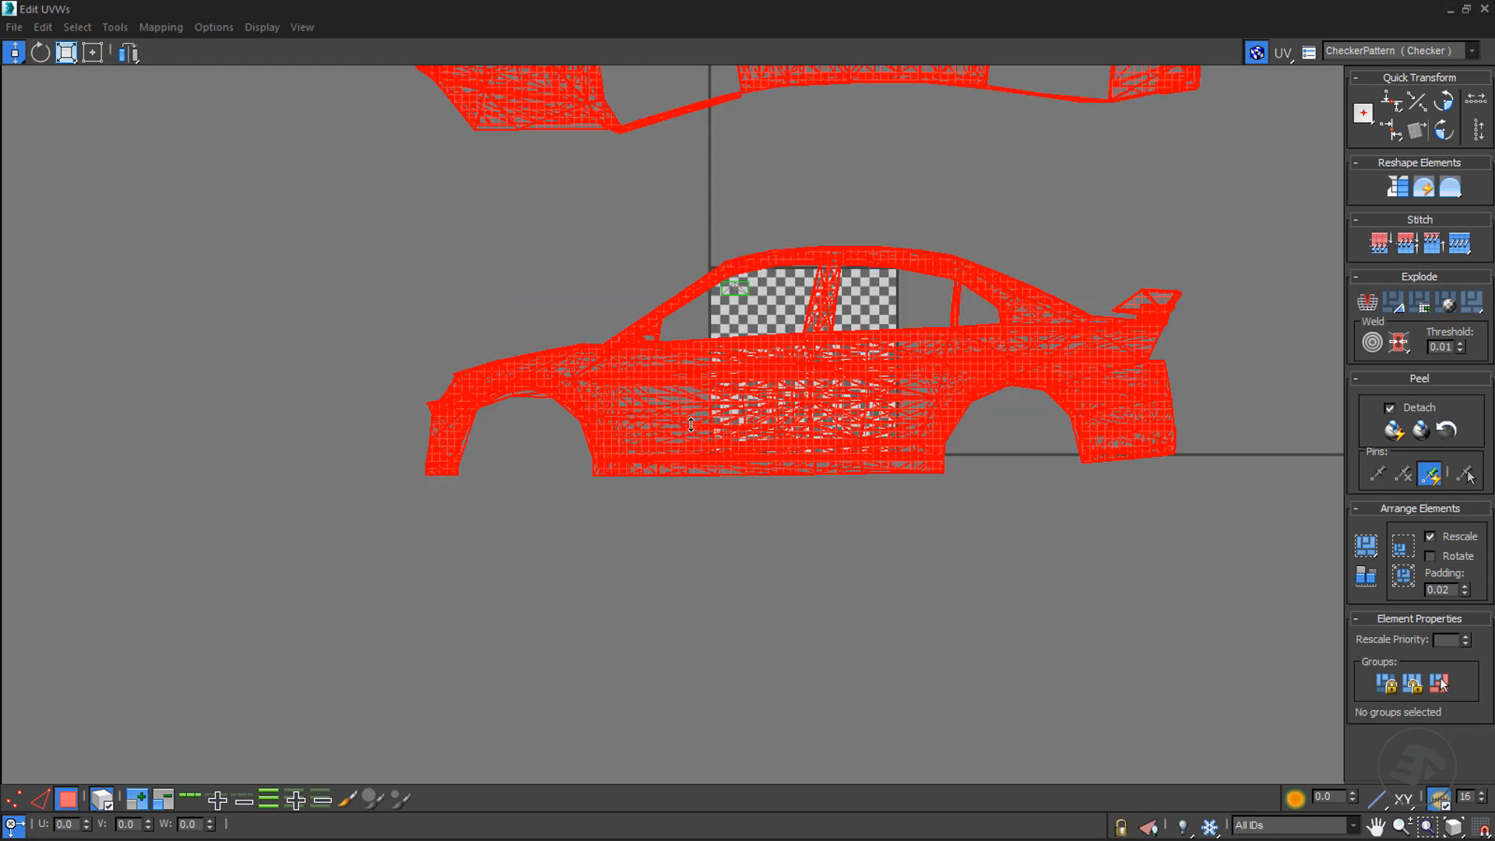
middle_click_drag(915, 173, 901, 334)
scroll(900, 335, "down", 1)
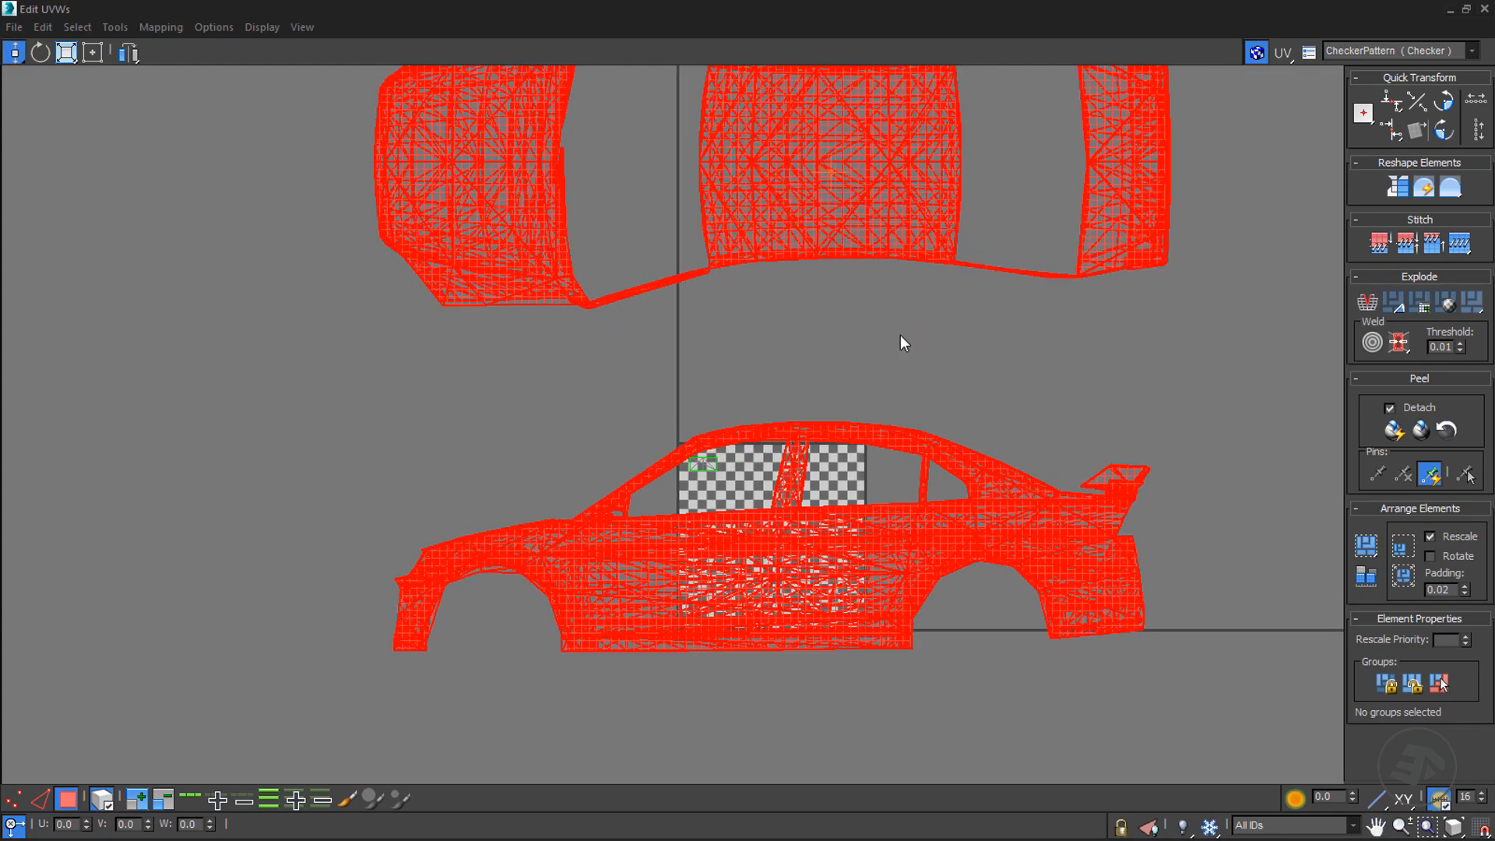
scroll(900, 336, "down", 1)
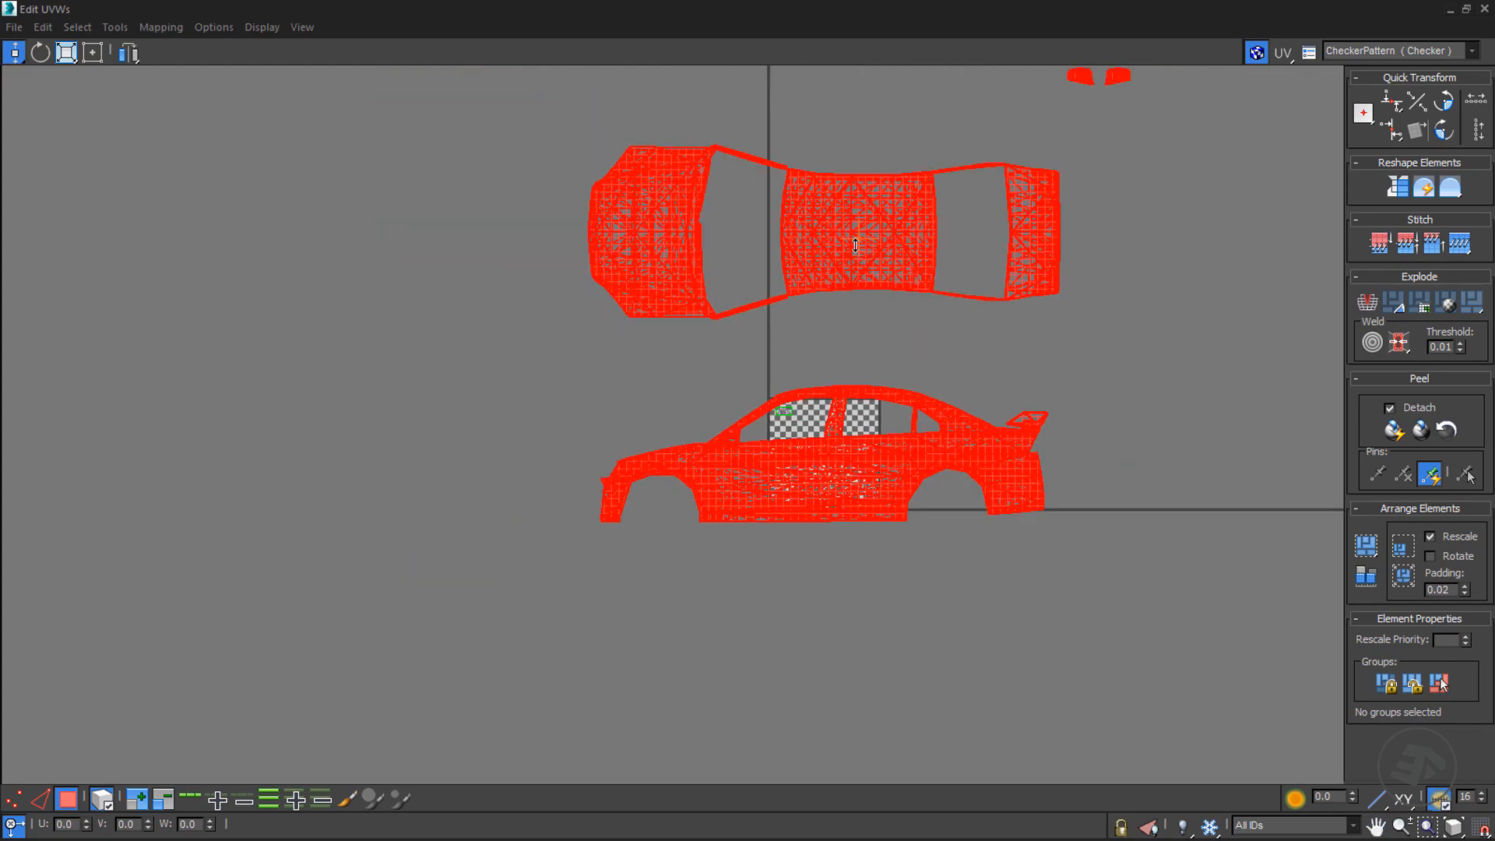
scroll(875, 242, "up", 8)
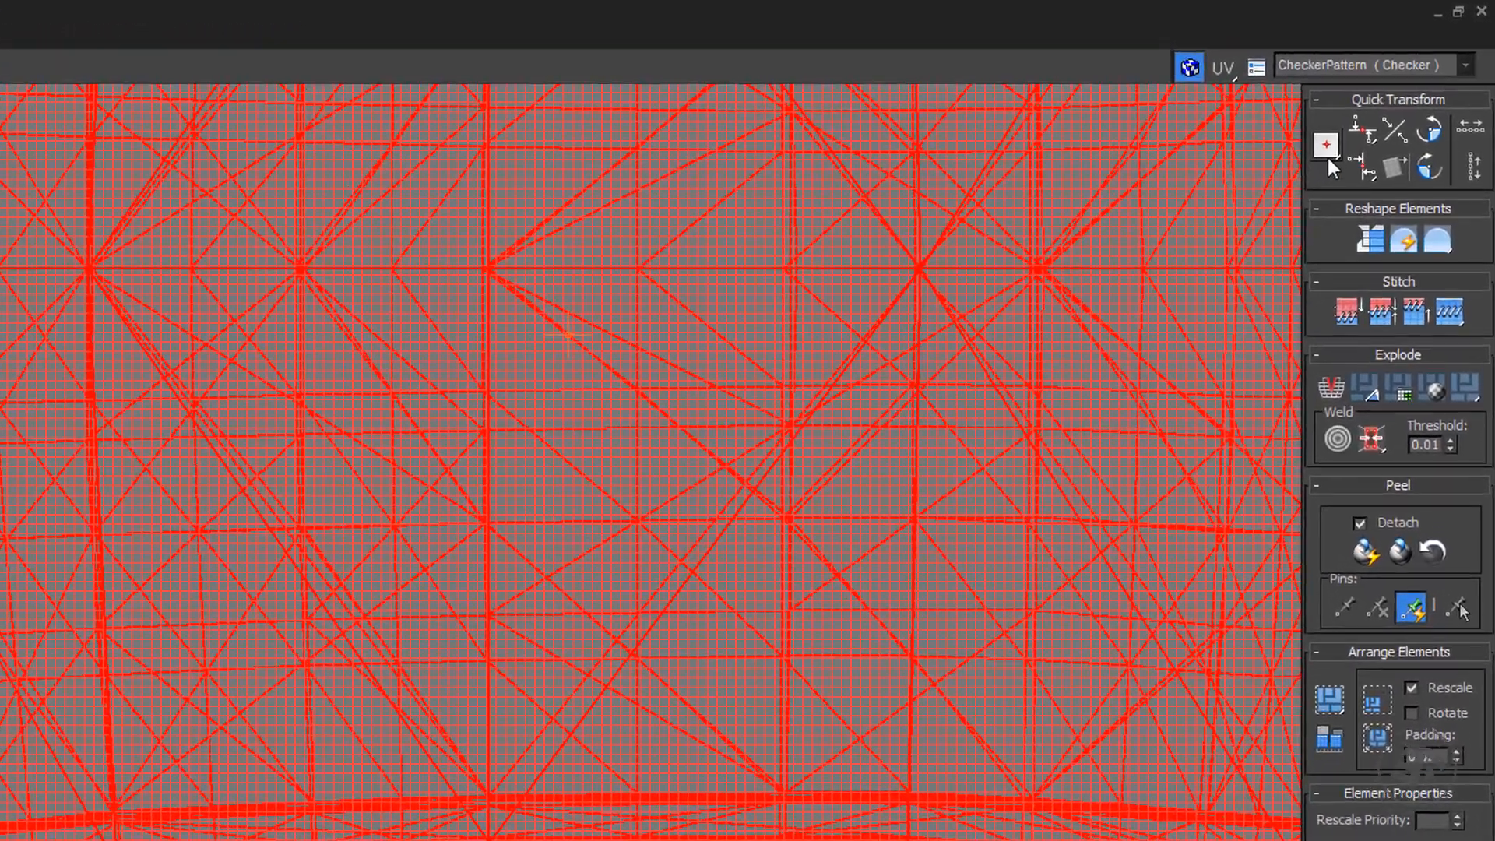
left_click(1327, 153)
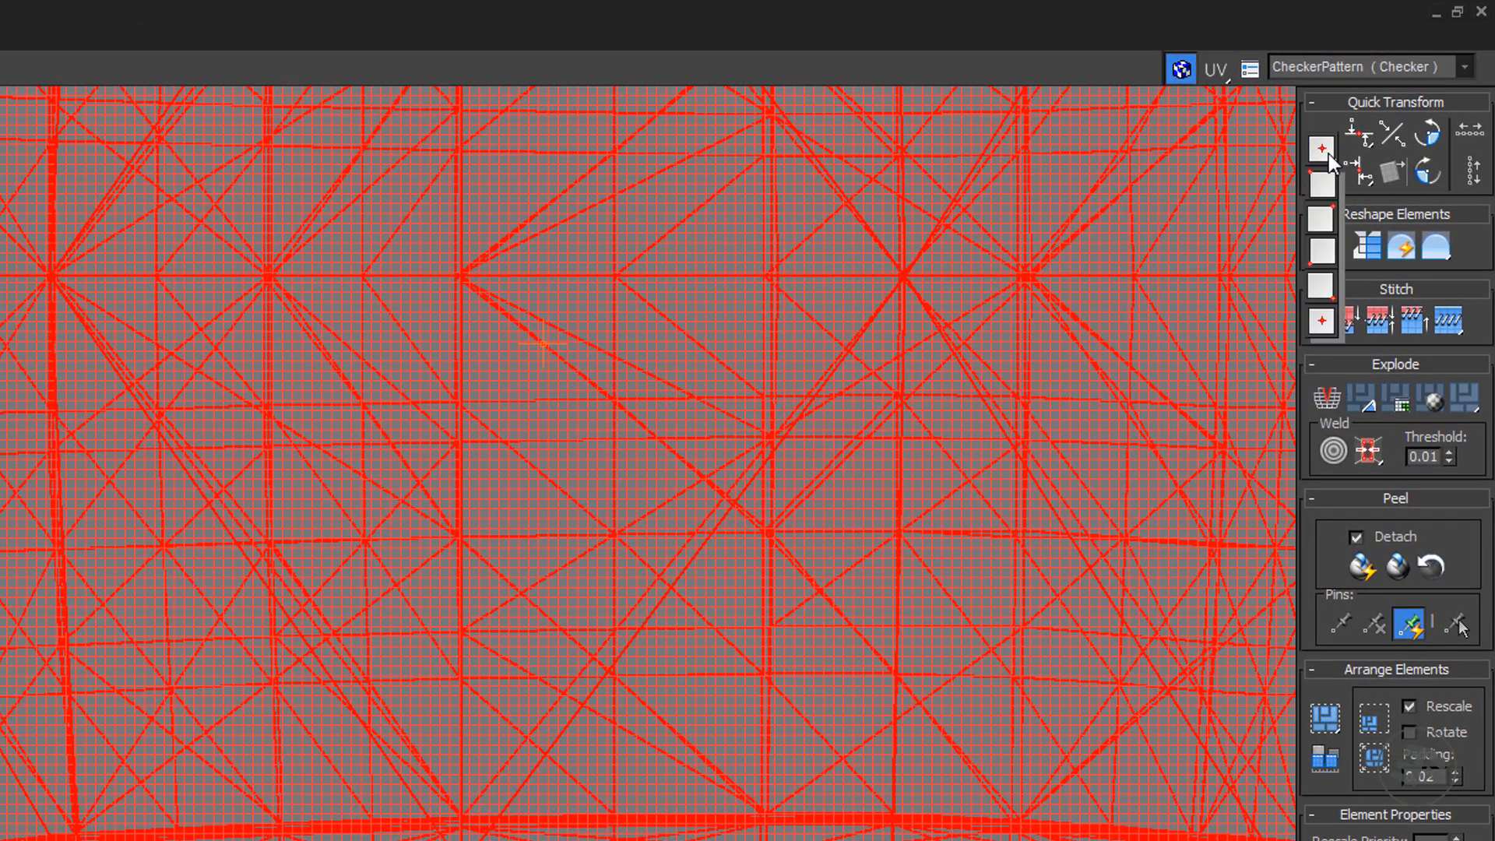
left_click(1322, 251)
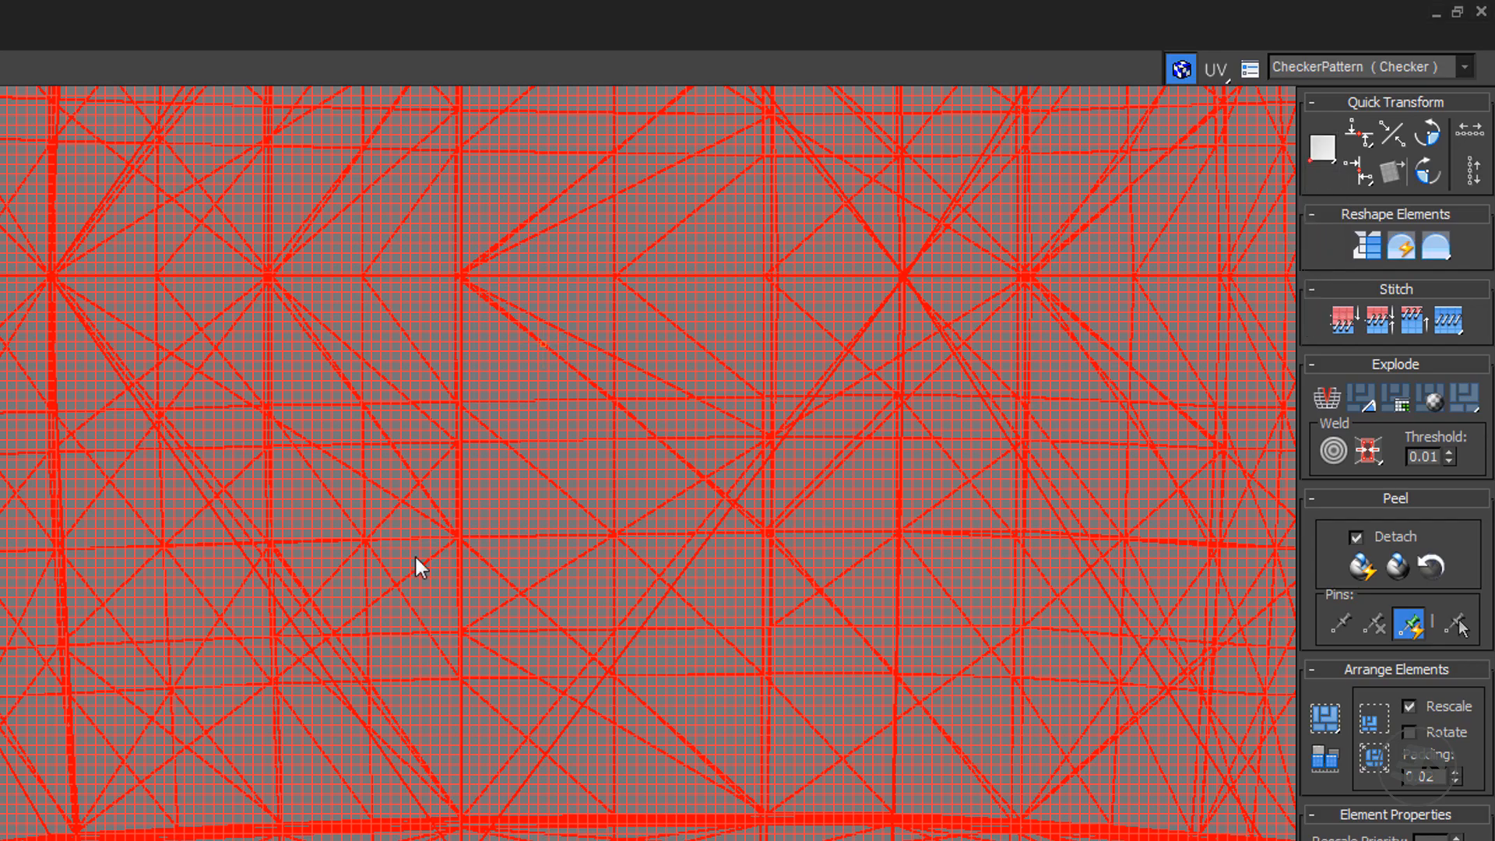
- Move all selected car shells together so their lower-left pivot meets the lower-left corner of the UV tile
scroll(605, 470, "down", 10)
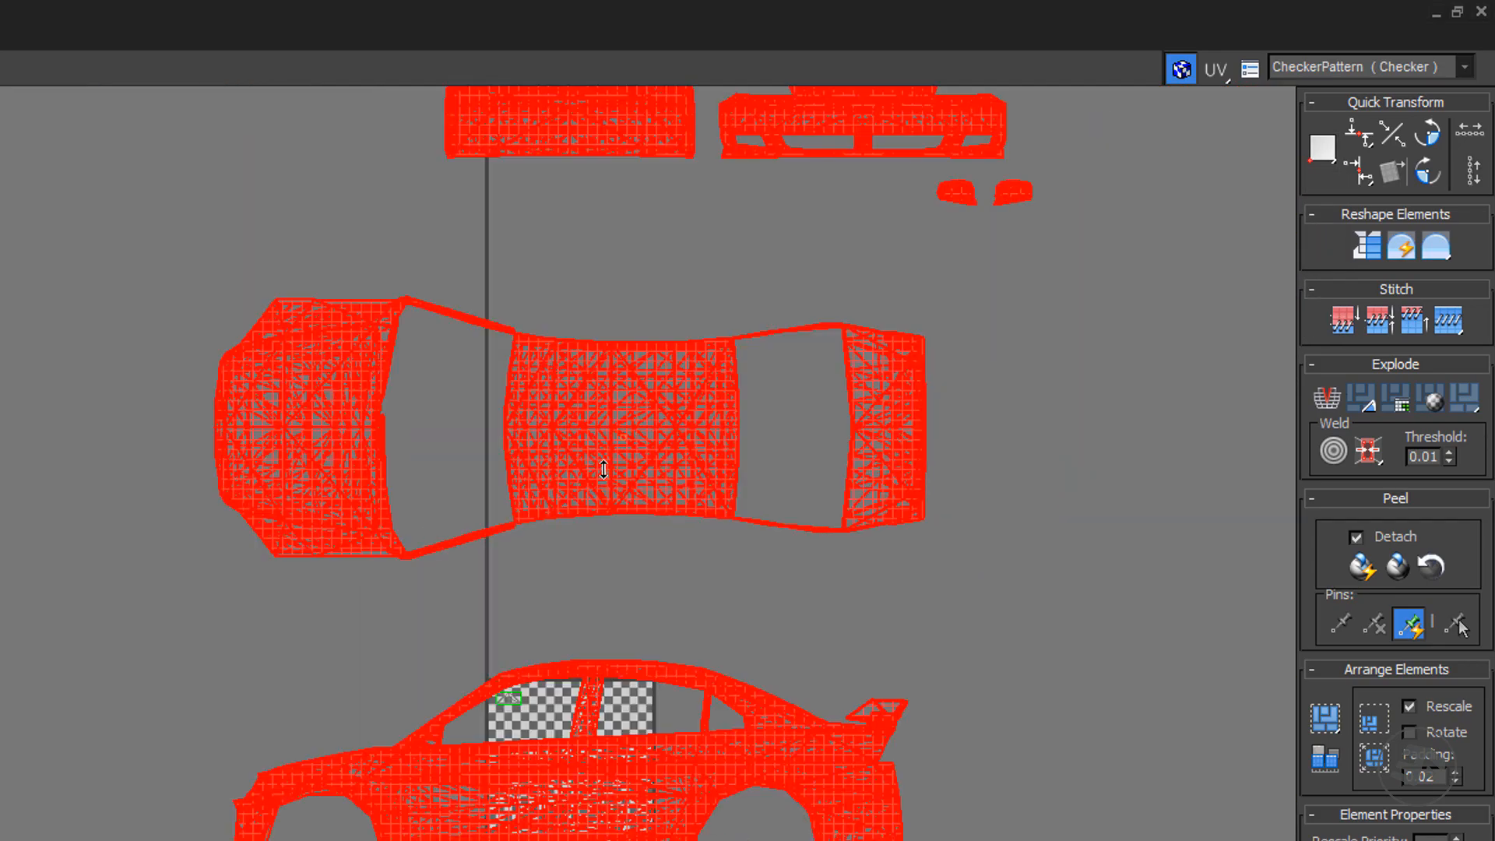
scroll(605, 471, "down", 4)
scroll(310, 791, "up", 6)
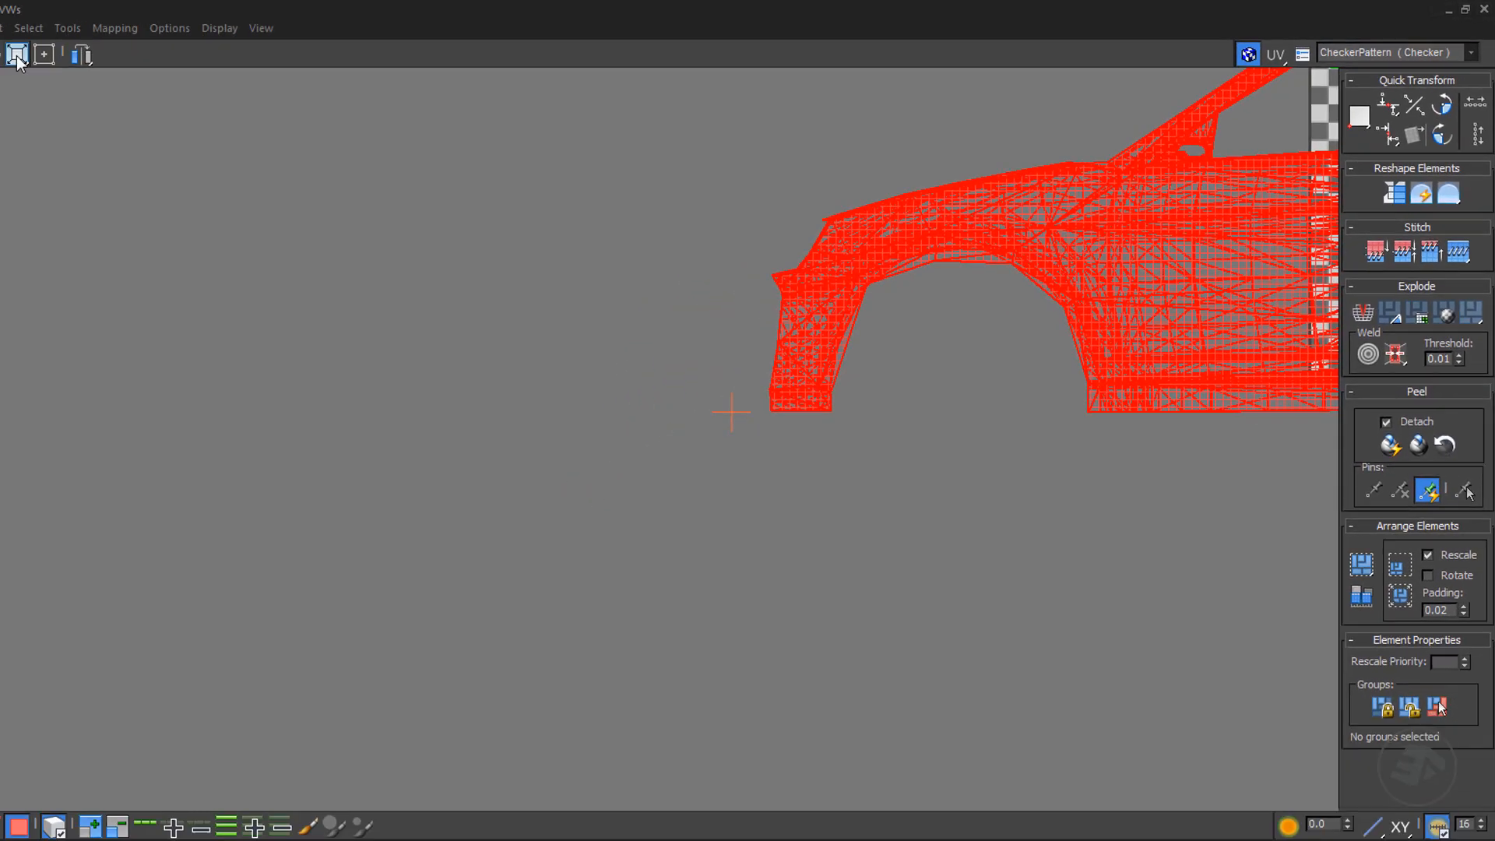
mouse_move(15, 54)
left_mouse_down()
mouse_move(14, 115)
mouse_move(15, 80)
left_mouse_up()
scroll(841, 412, "down", 3)
middle_click_drag(842, 413, 727, 445)
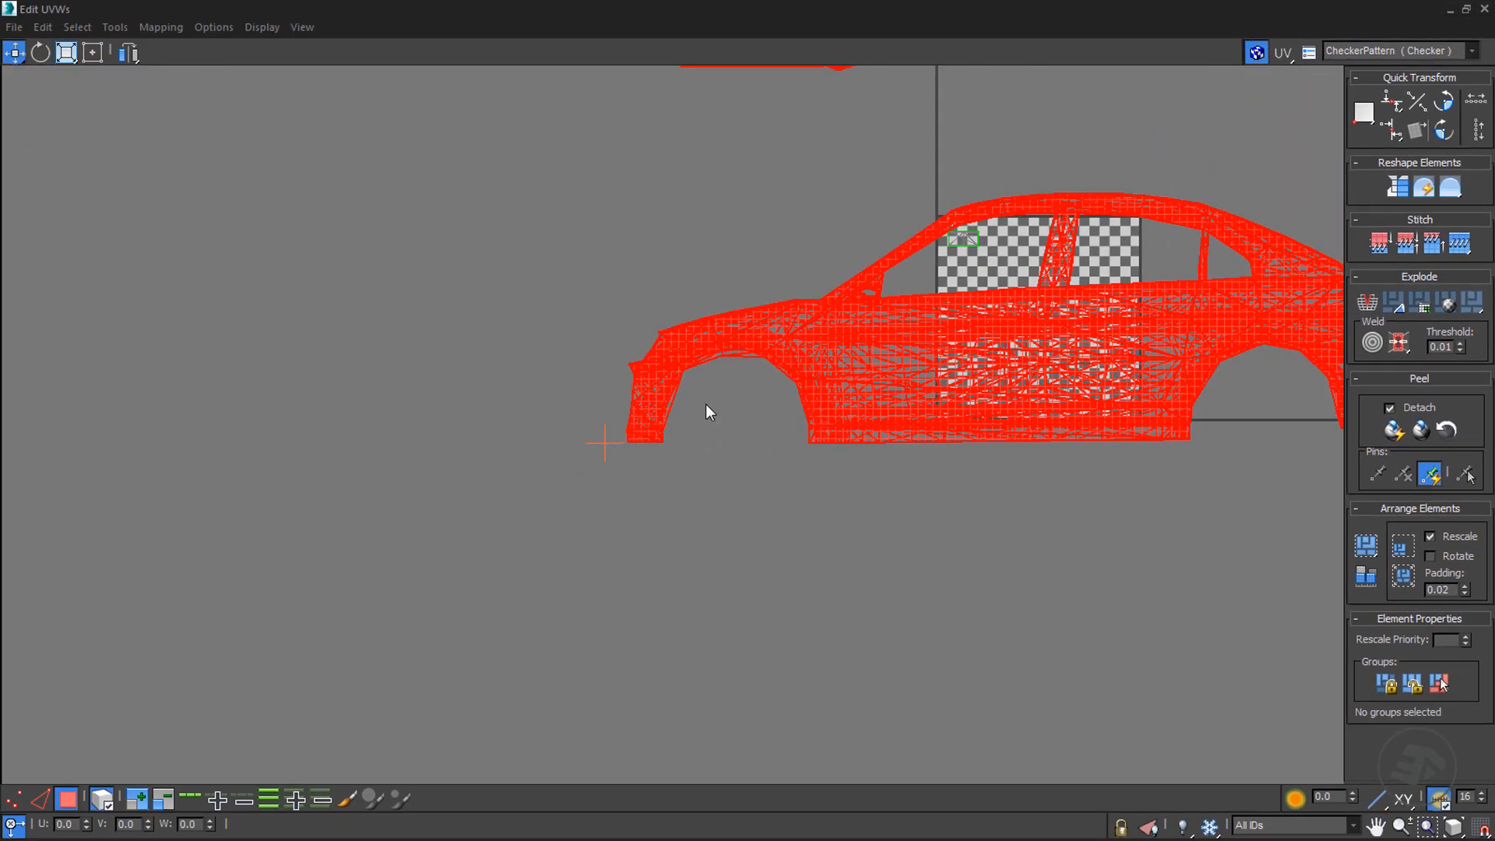
left_click_drag(637, 419, 1036, 386)
scroll(950, 414, "up", 5)
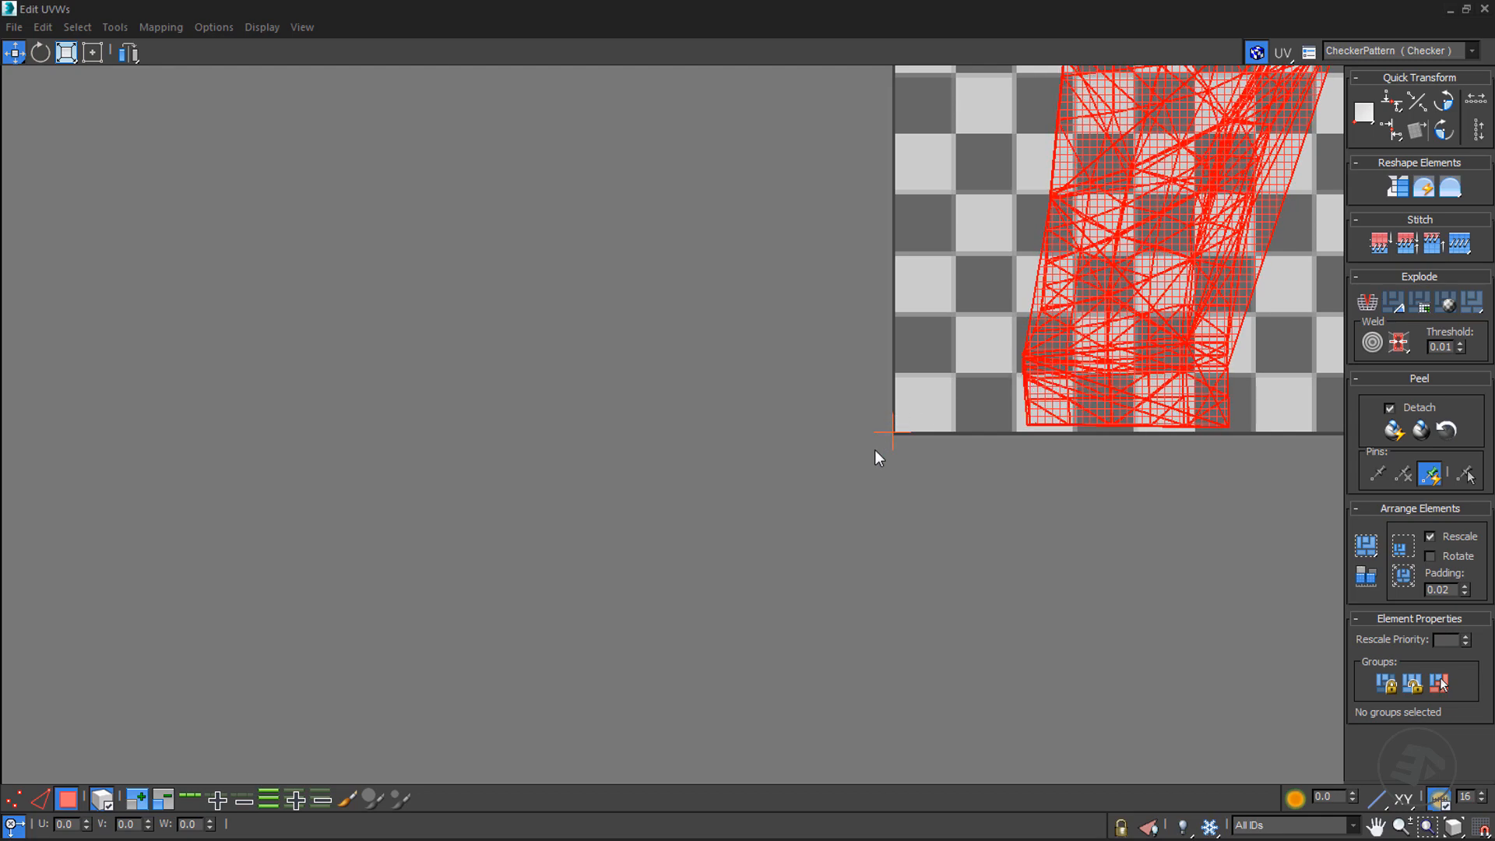
scroll(884, 452, "down", 5)
scroll(1122, 374, "up", 5)
- Scale all selected car shells down uniformly until the top and side views roughly span the UV tile's width
key("ctrl+p")
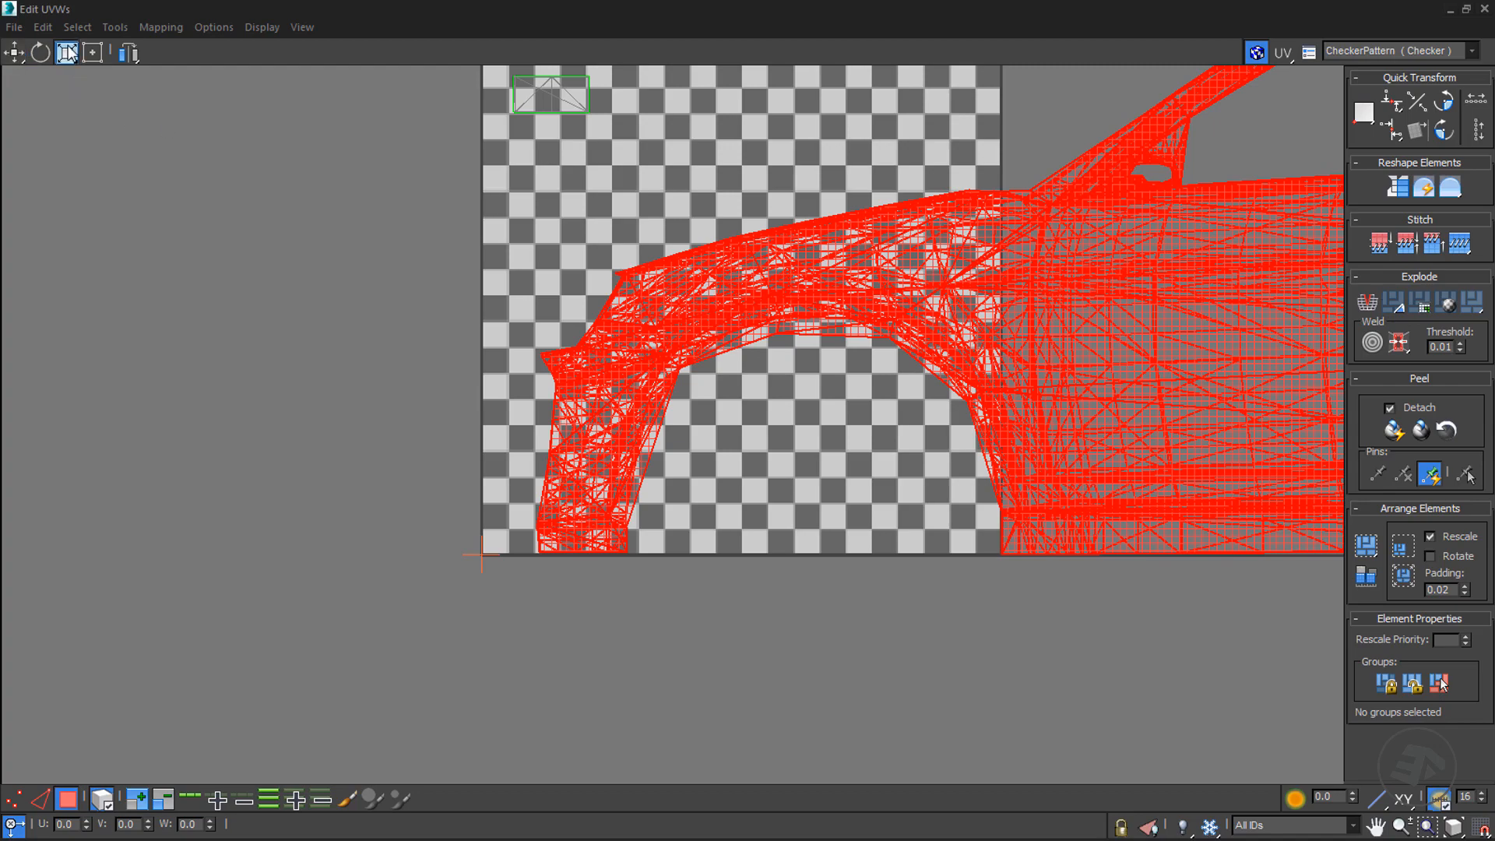
middle_click_drag(428, 275, 328, 302)
scroll(358, 289, "down", 4)
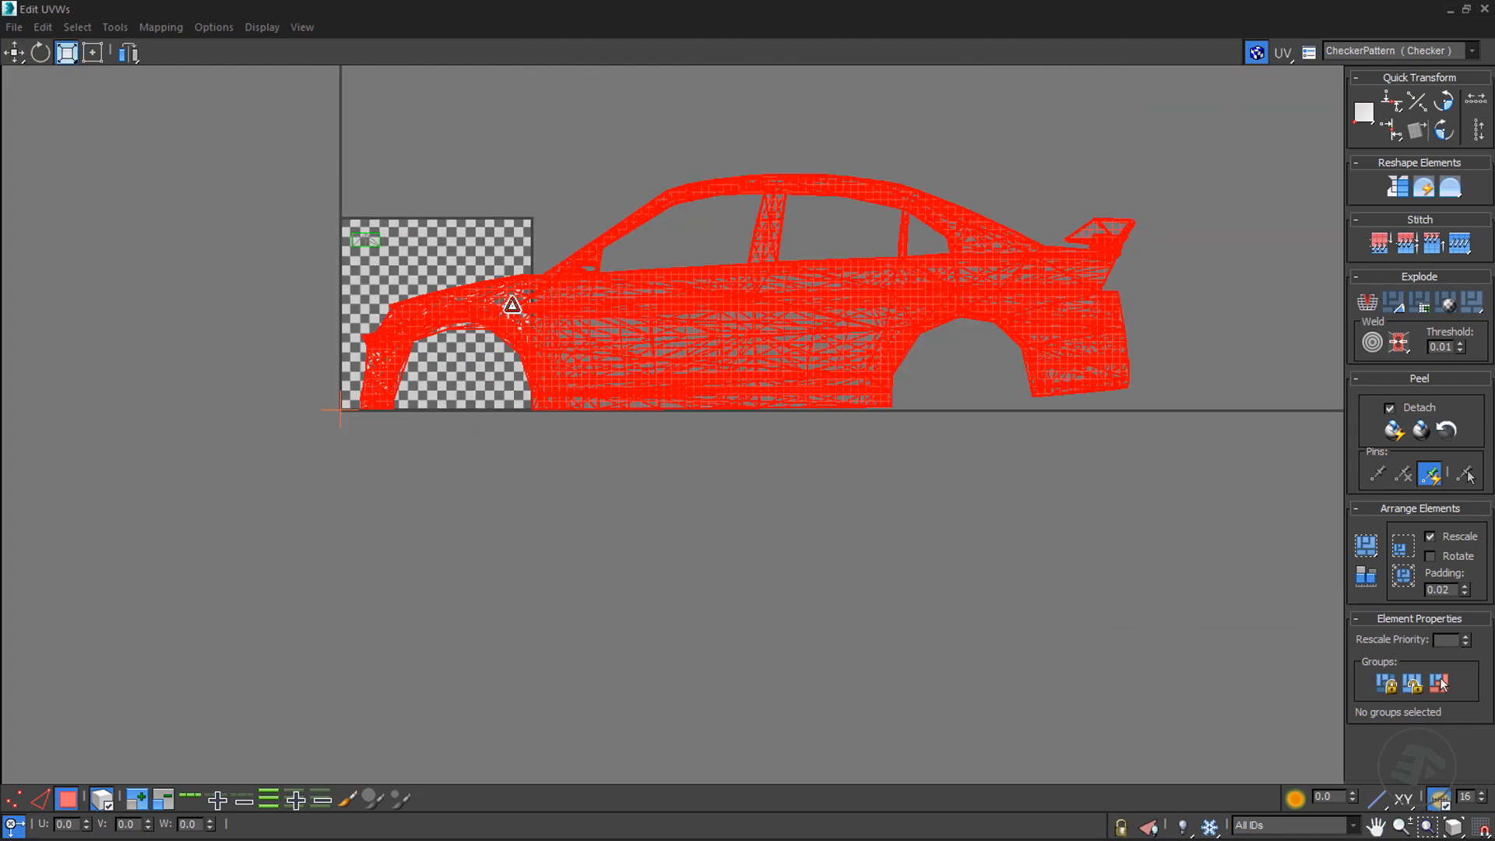
scroll(512, 305, "down", 3)
left_click_drag(530, 317, 496, 323)
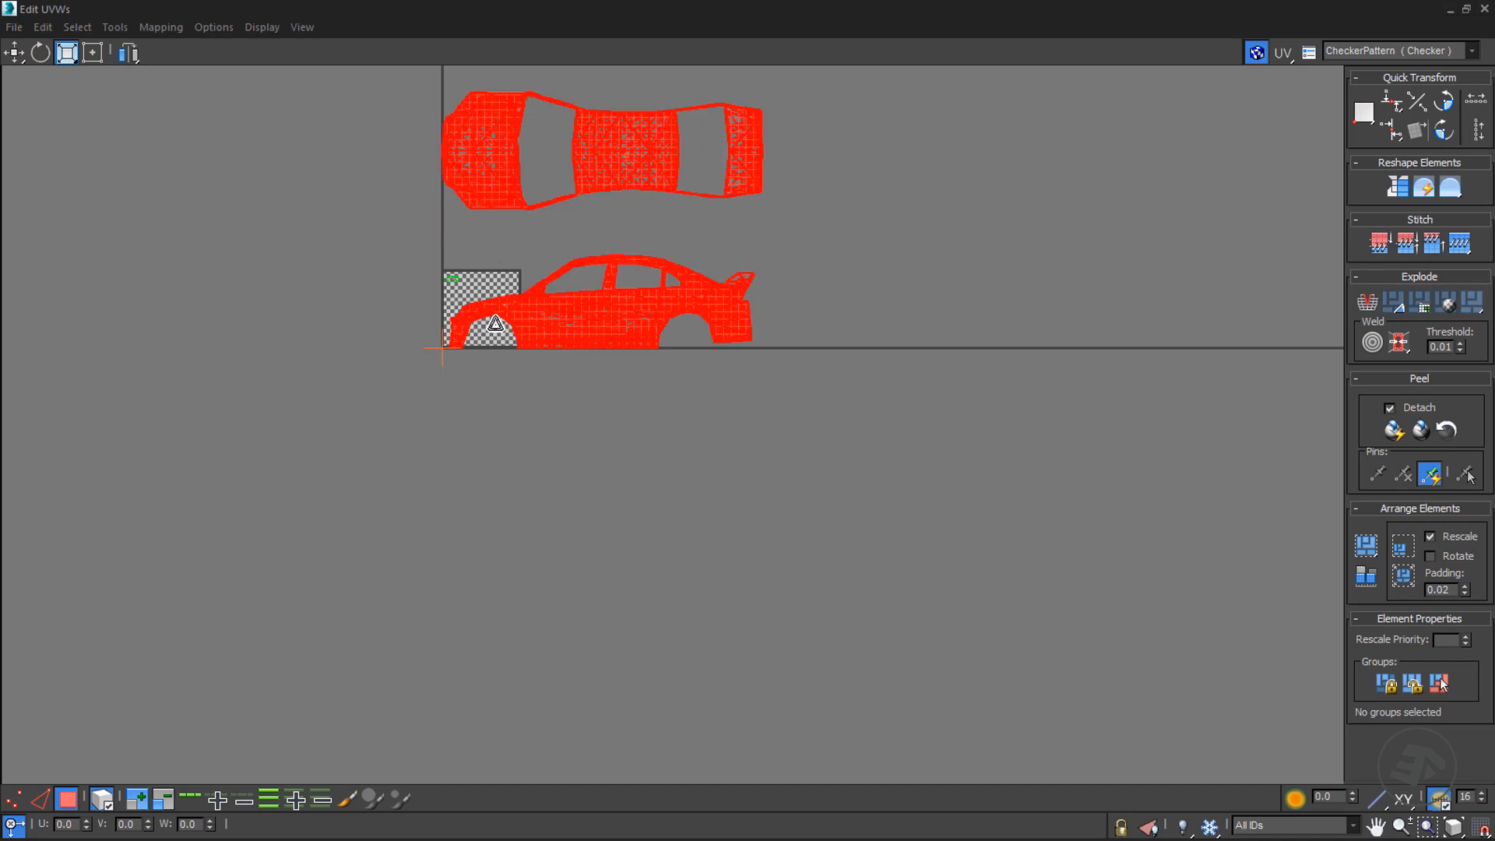
scroll(480, 341, "up", 5)
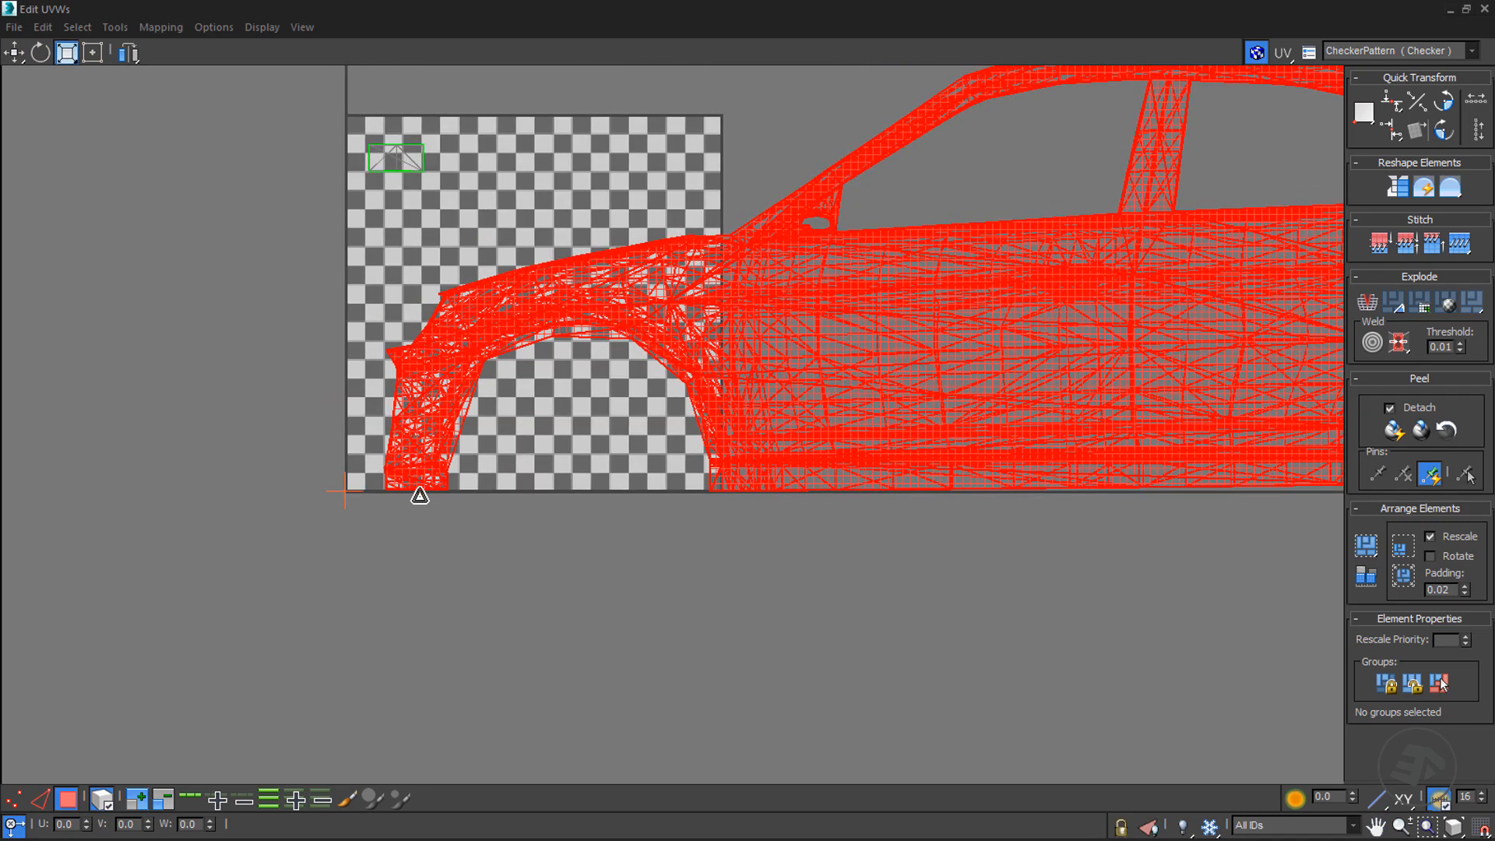
left_click_drag(417, 494, 254, 645)
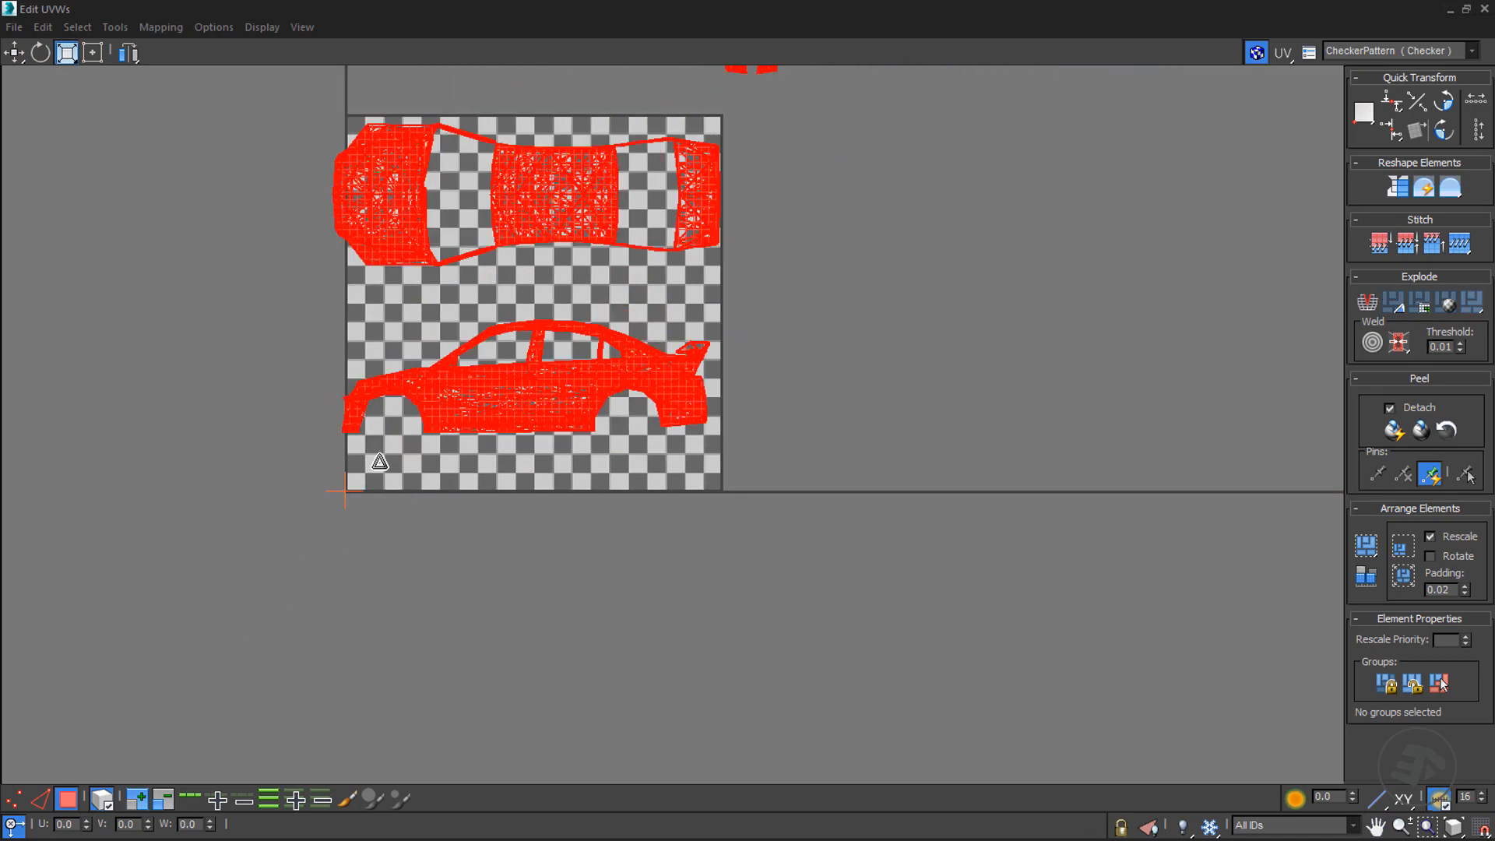
middle_click_drag(466, 343, 525, 357)
scroll(525, 357, "up", 3)
scroll(644, 256, "down", 2)
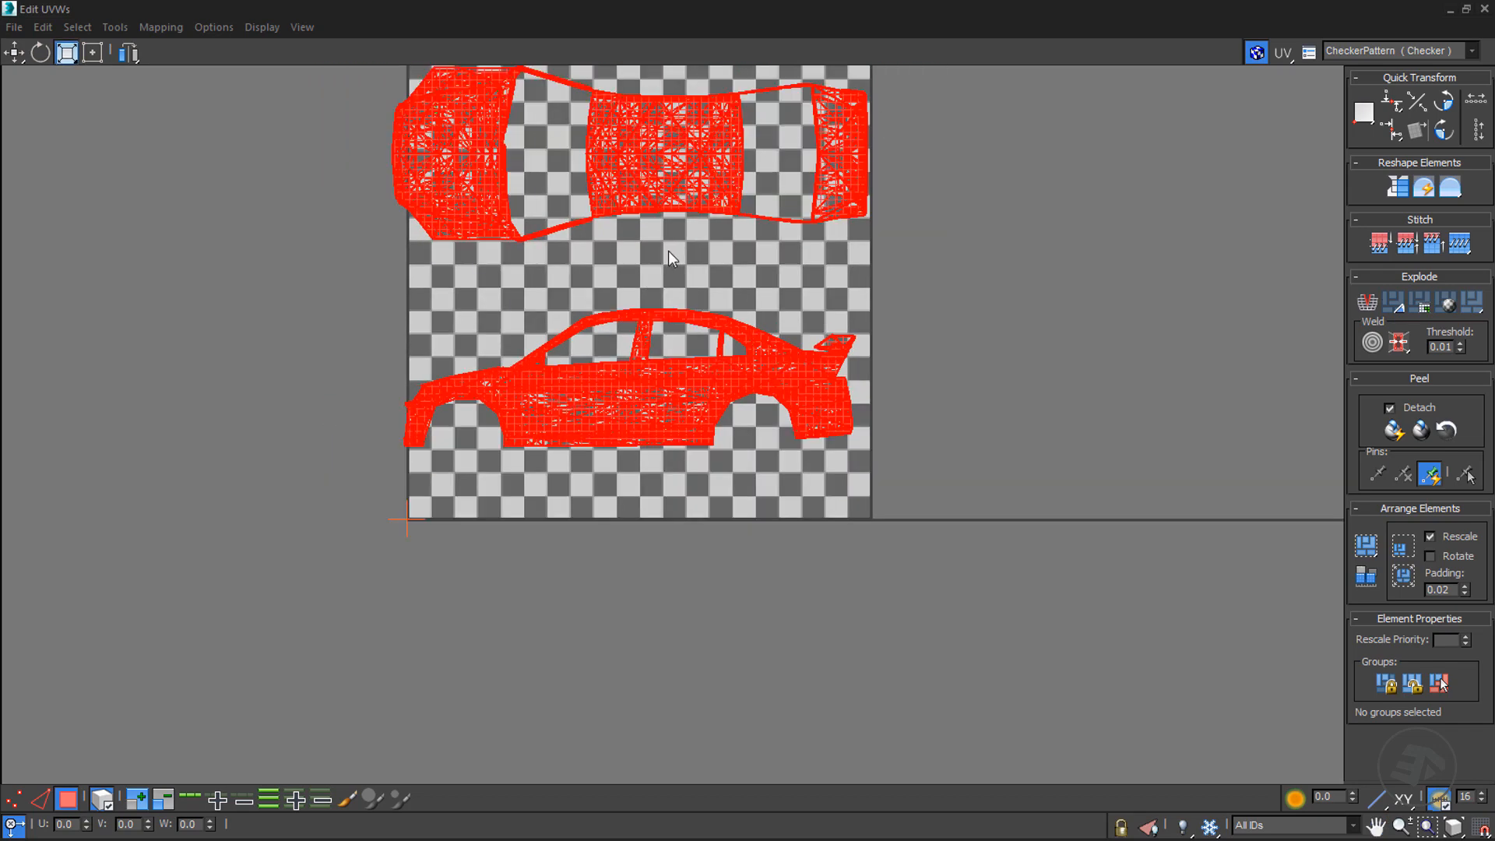
- Move all the selected UV shells down so the side-view shell rests just inside the checker tile's lower edge
key("w")
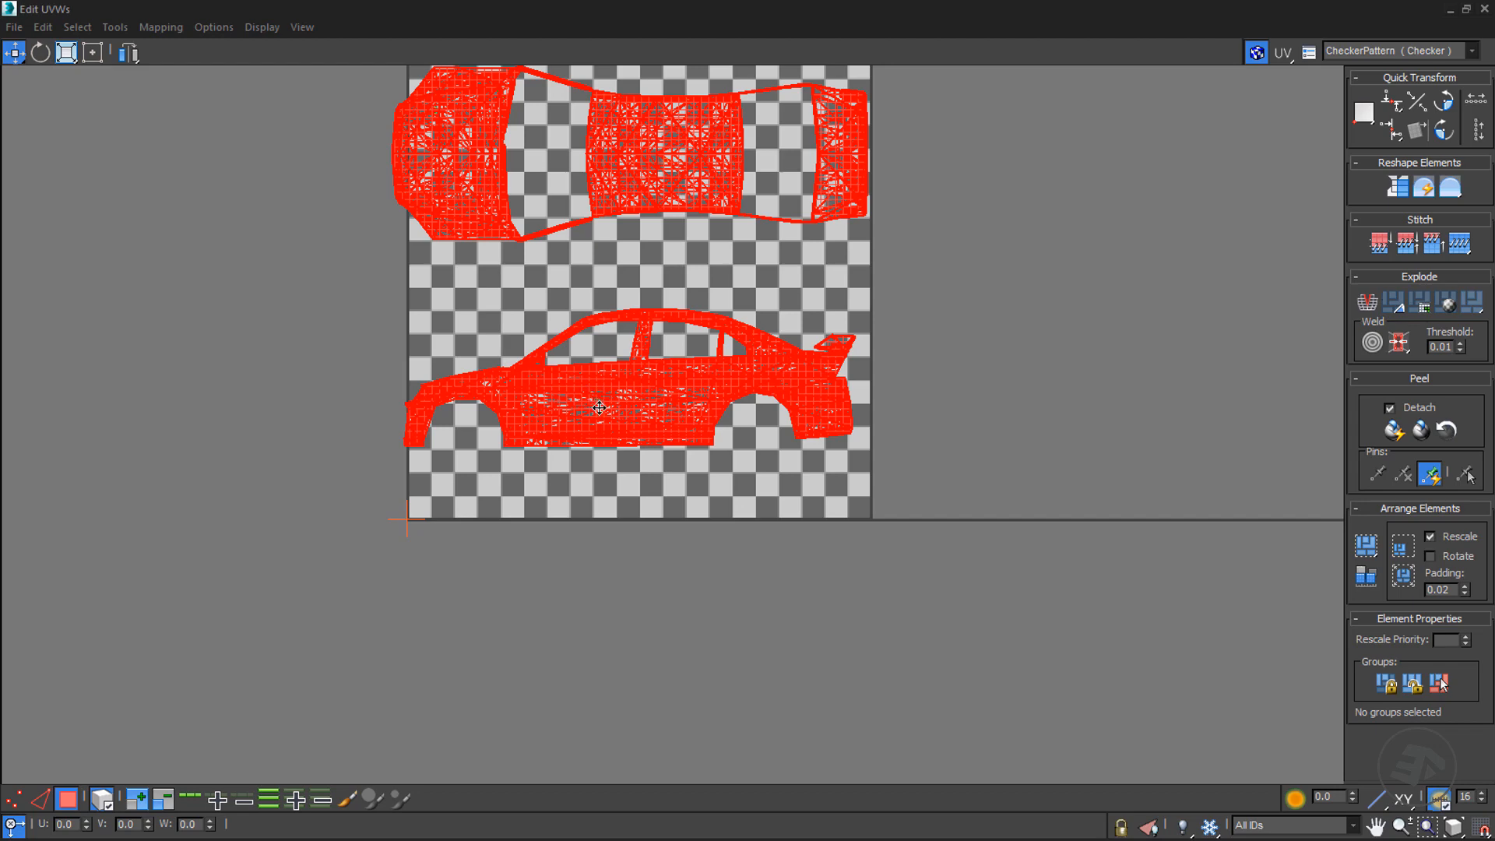
left_click_drag(587, 388, 596, 452)
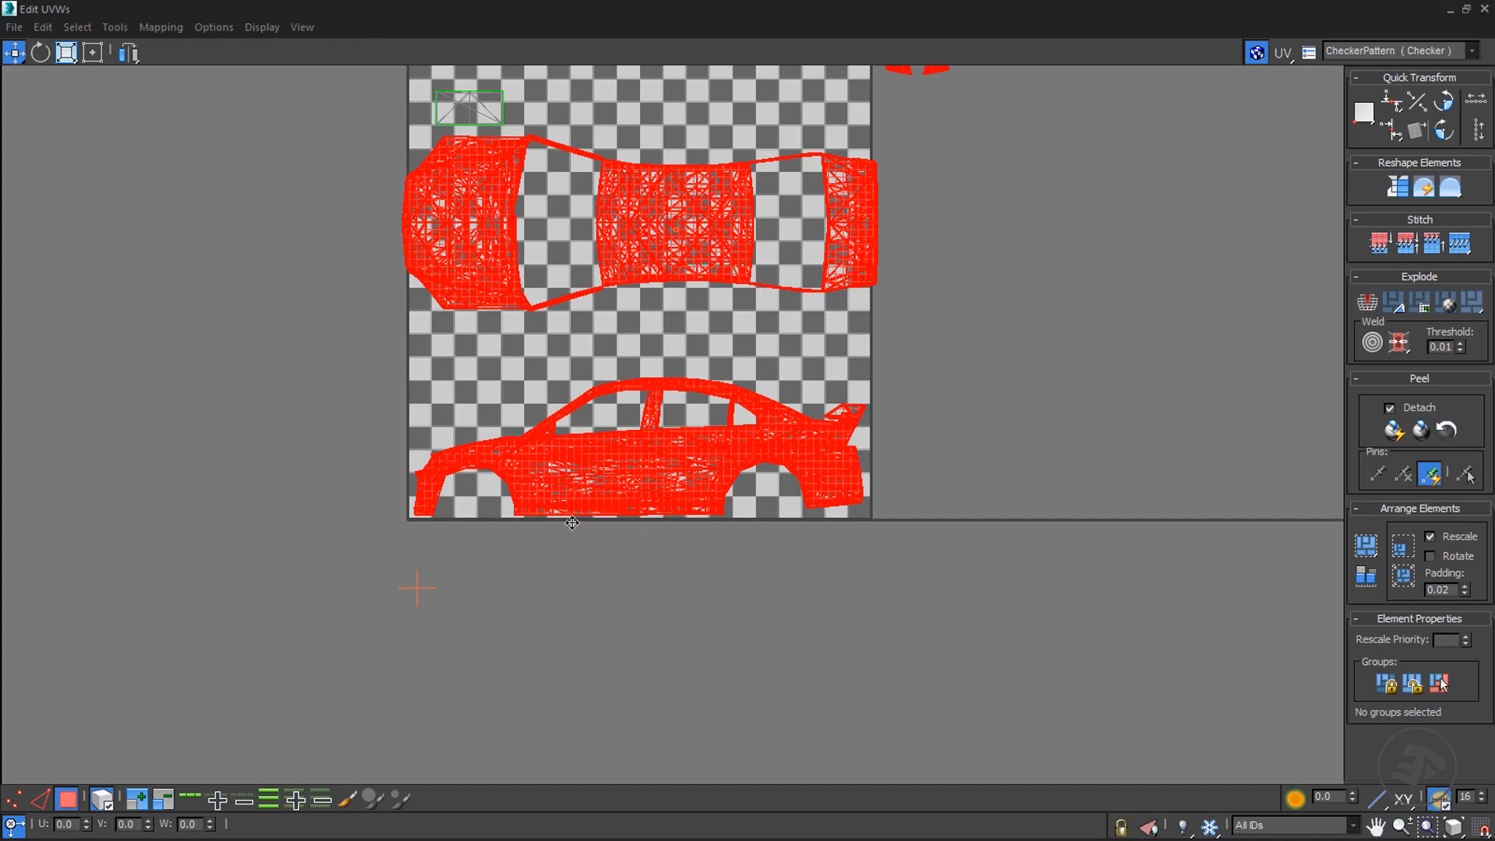
scroll(577, 516, "up", 6)
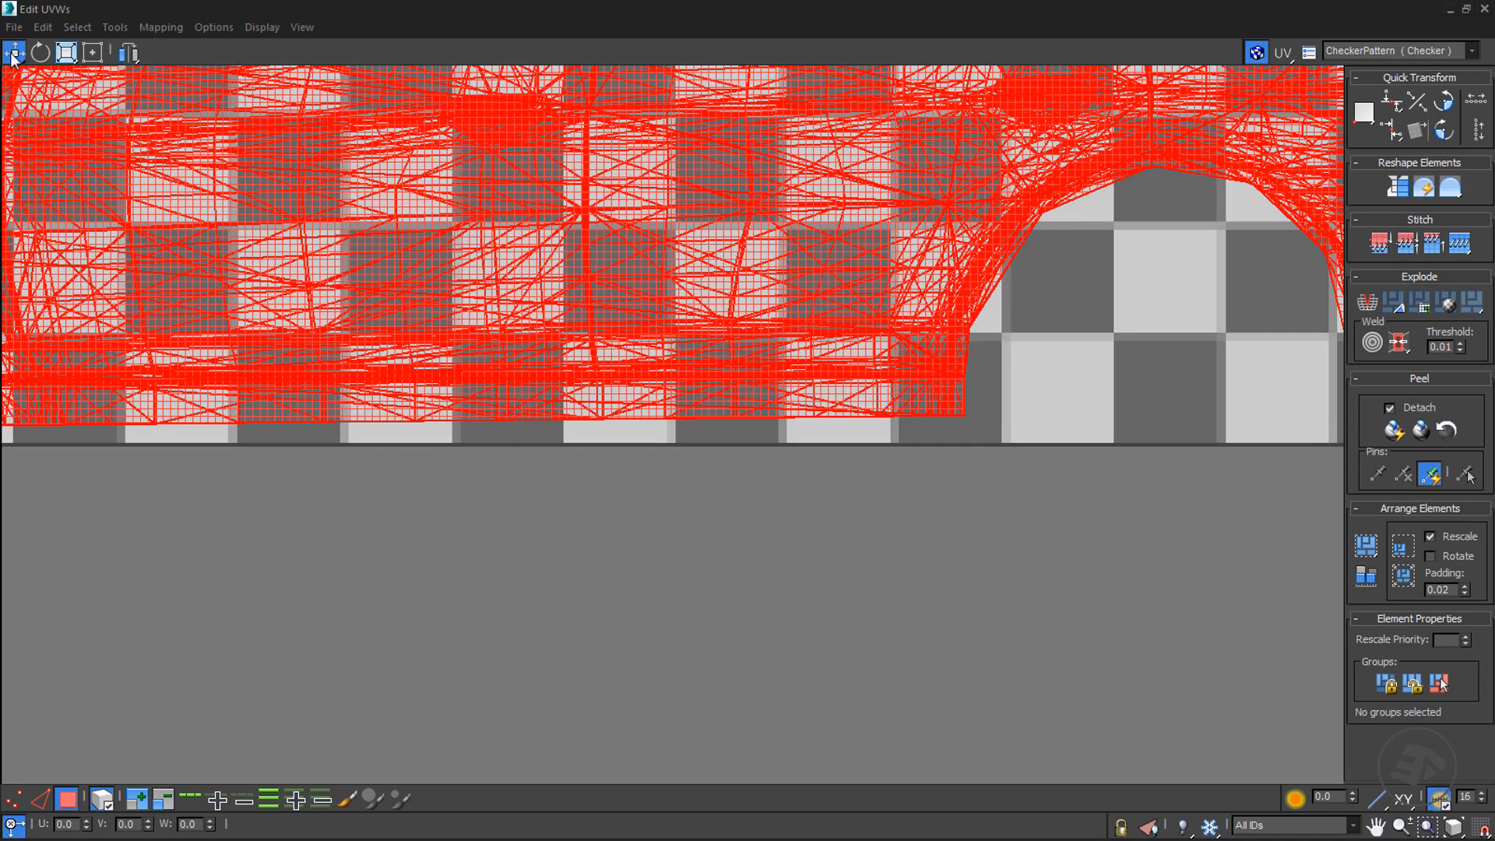
left_click_drag(14, 58, 16, 109)
left_click_drag(458, 360, 486, 377)
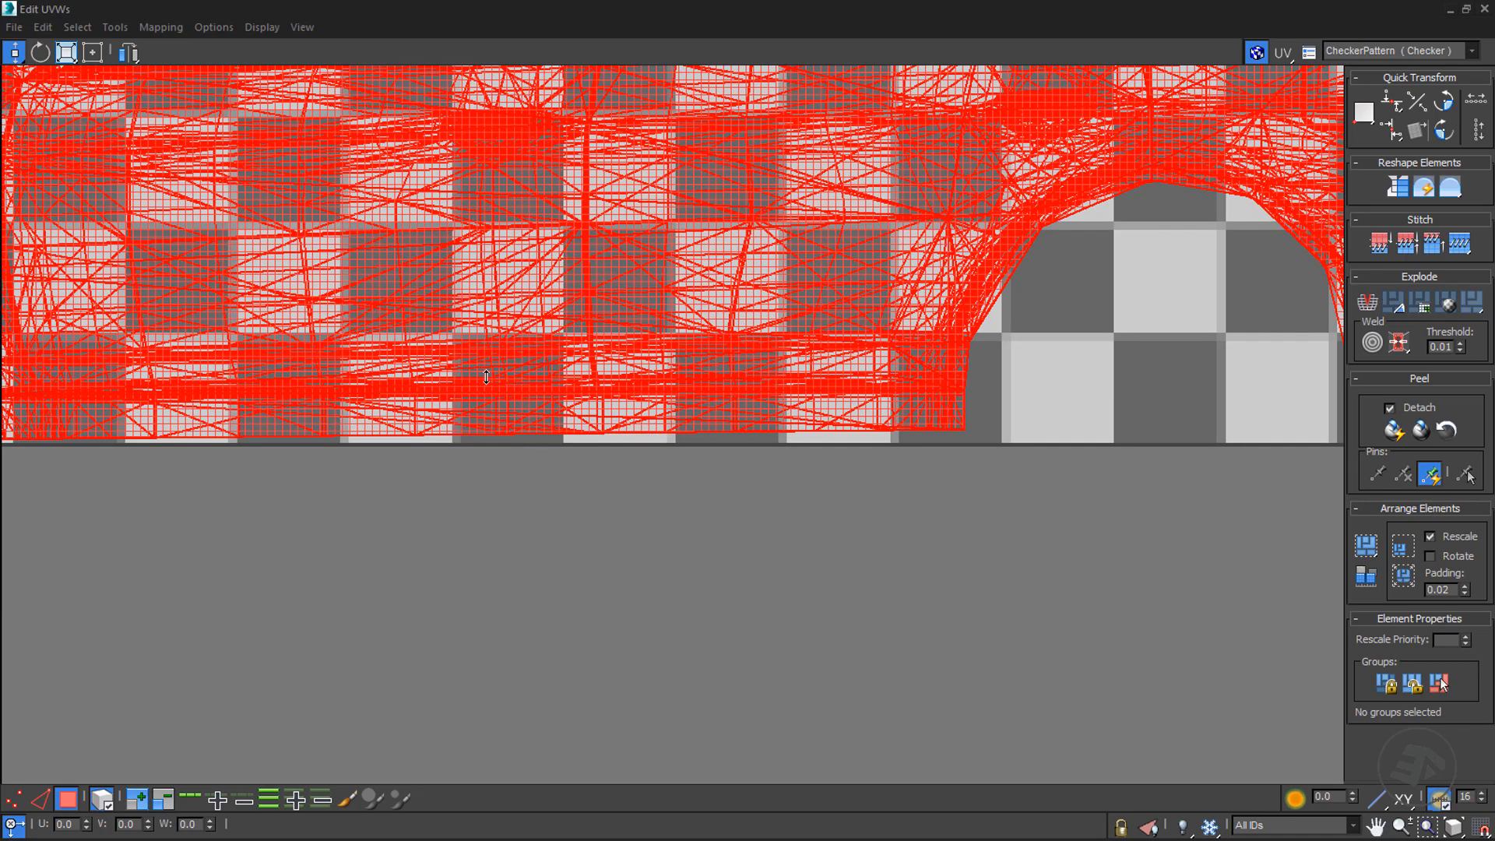
scroll(689, 437, "down", 10)
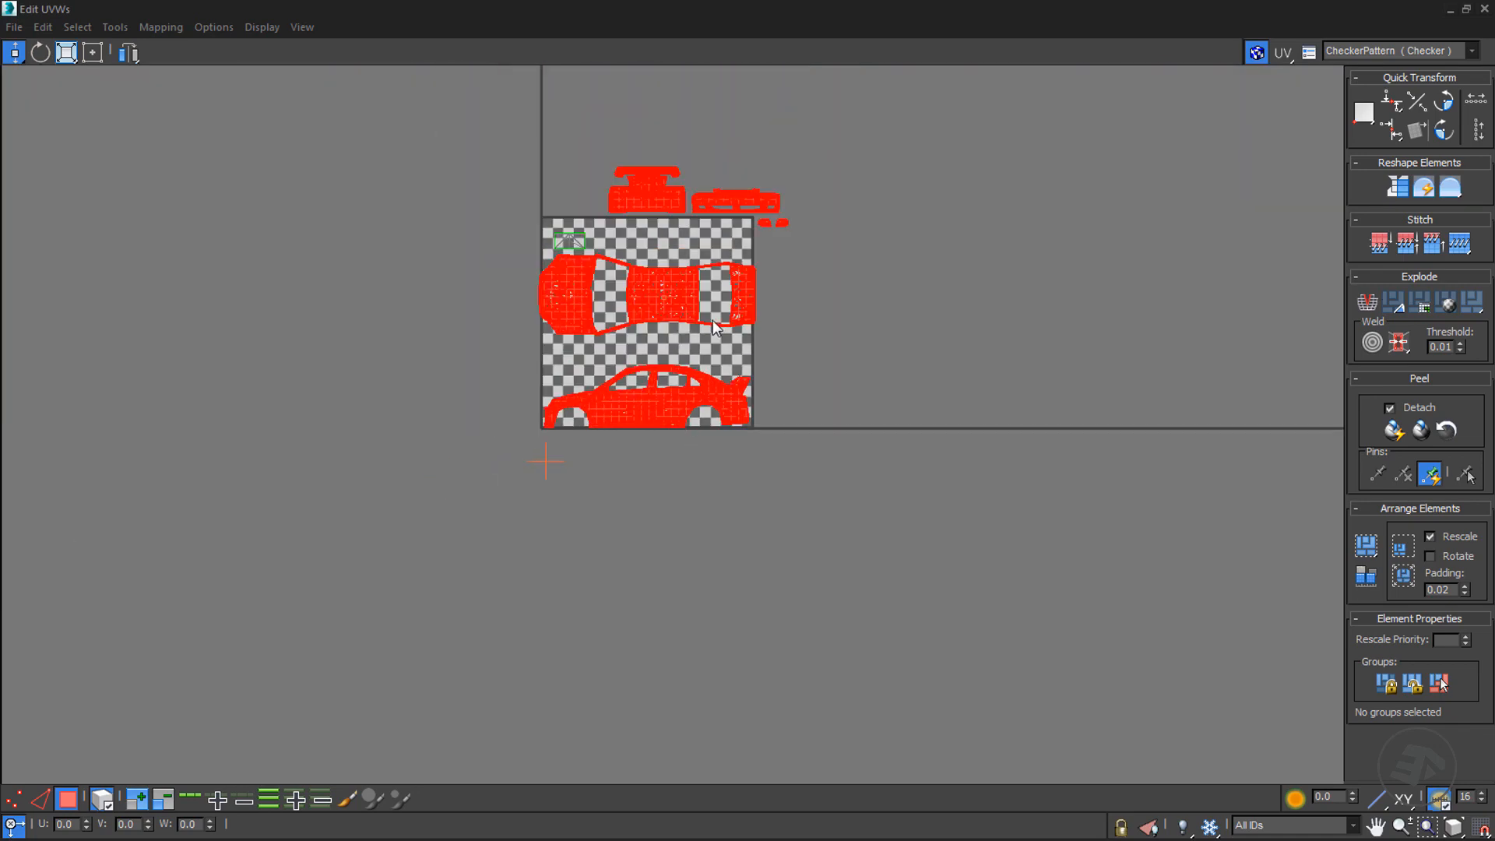
- Move the top-view body shell straight down so it sits just above the side-view shell's roofline
scroll(602, 298, "up", 4)
left_click_drag(423, 184, 951, 386)
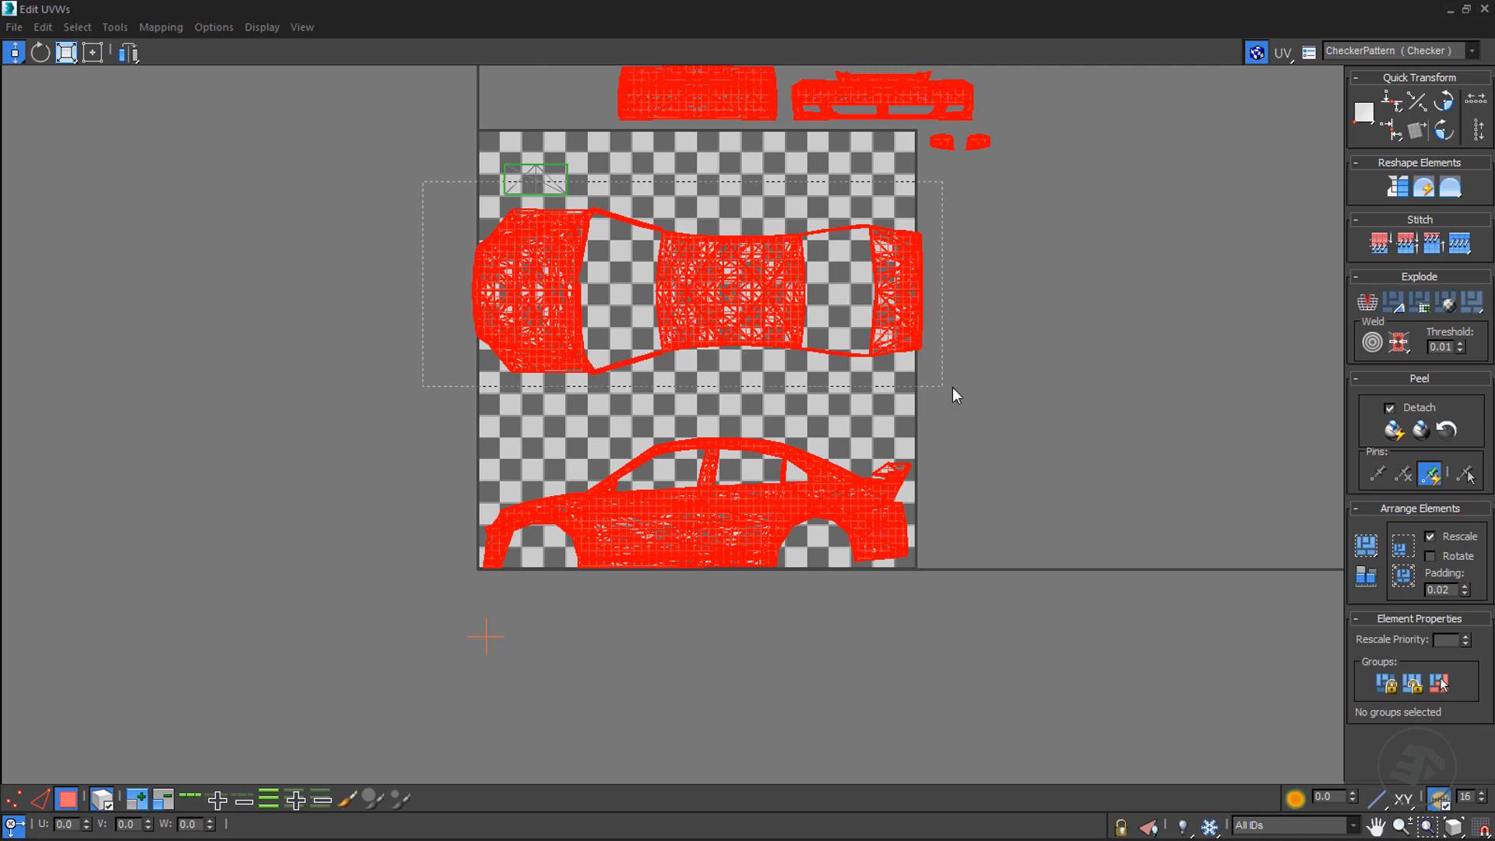
left_click_drag(726, 291, 718, 372)
scroll(720, 424, "up", 3)
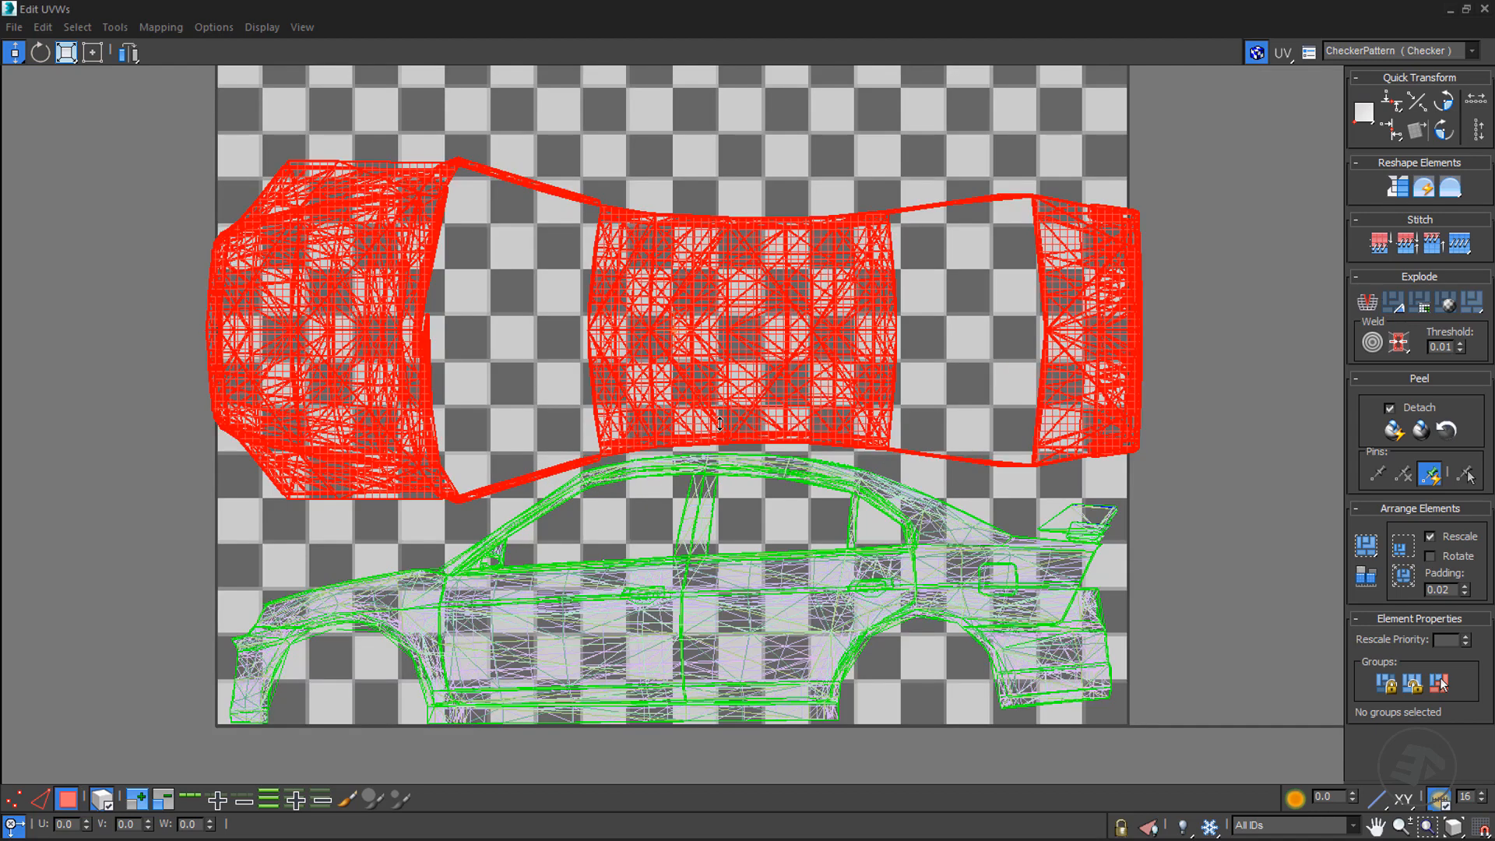
scroll(720, 424, "down", 1)
left_click_drag(274, 185, 235, 340)
key("ctrl+z")
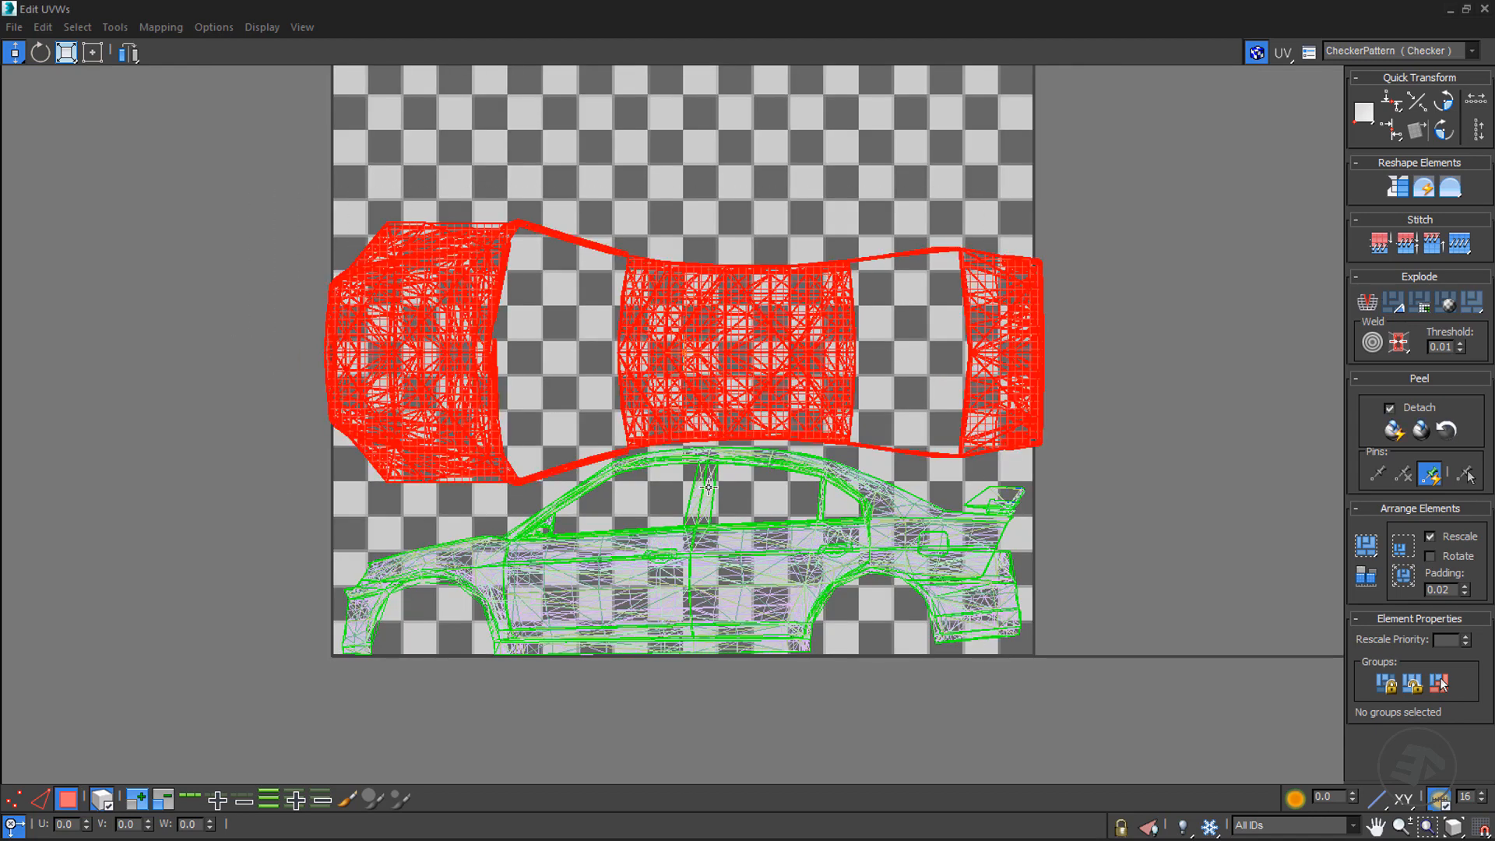
scroll(707, 487, "down", 3)
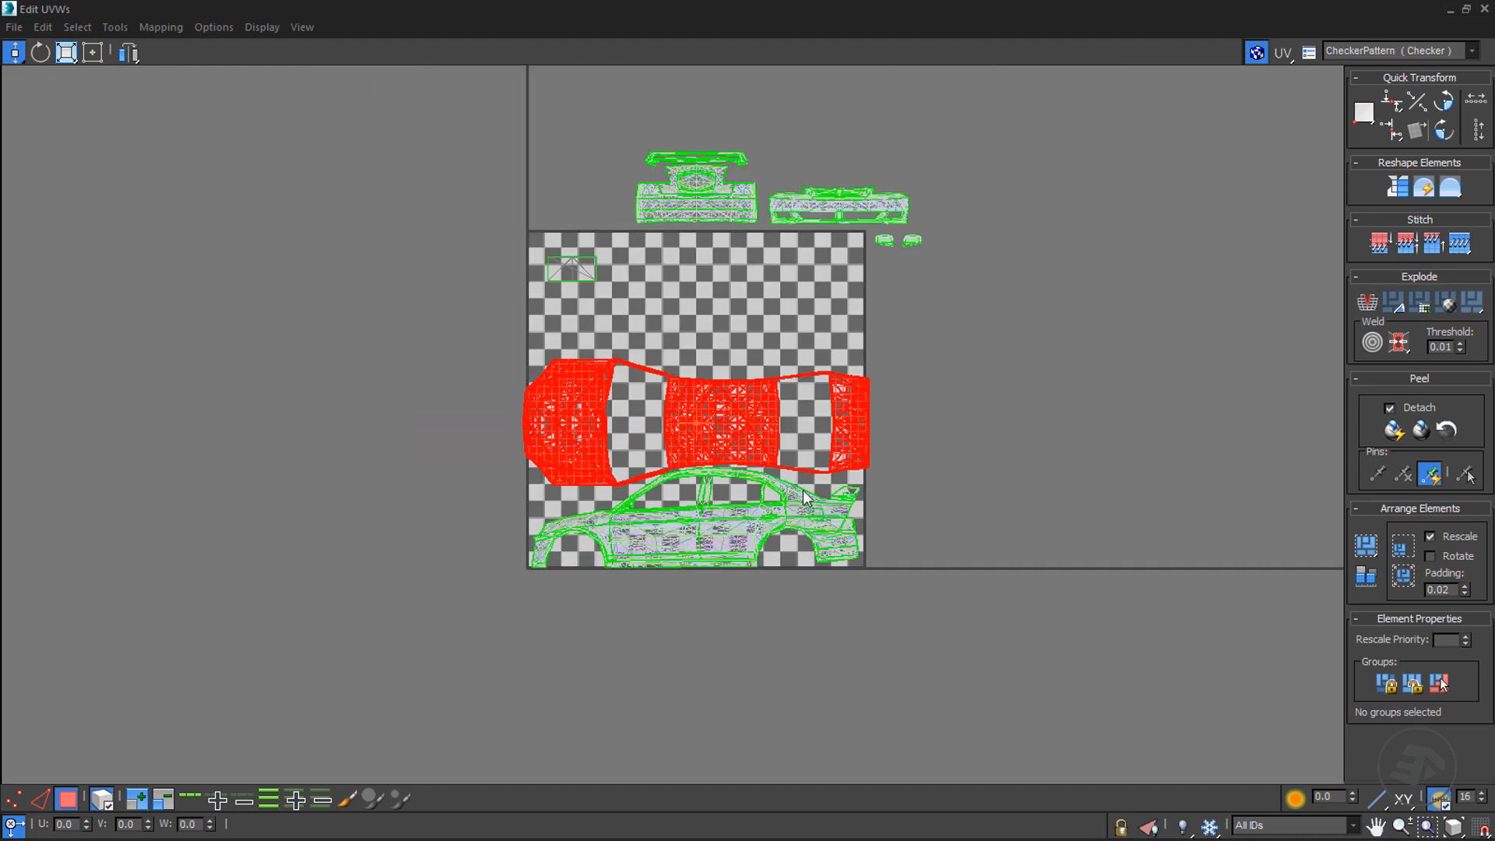
left_click(1050, 634)
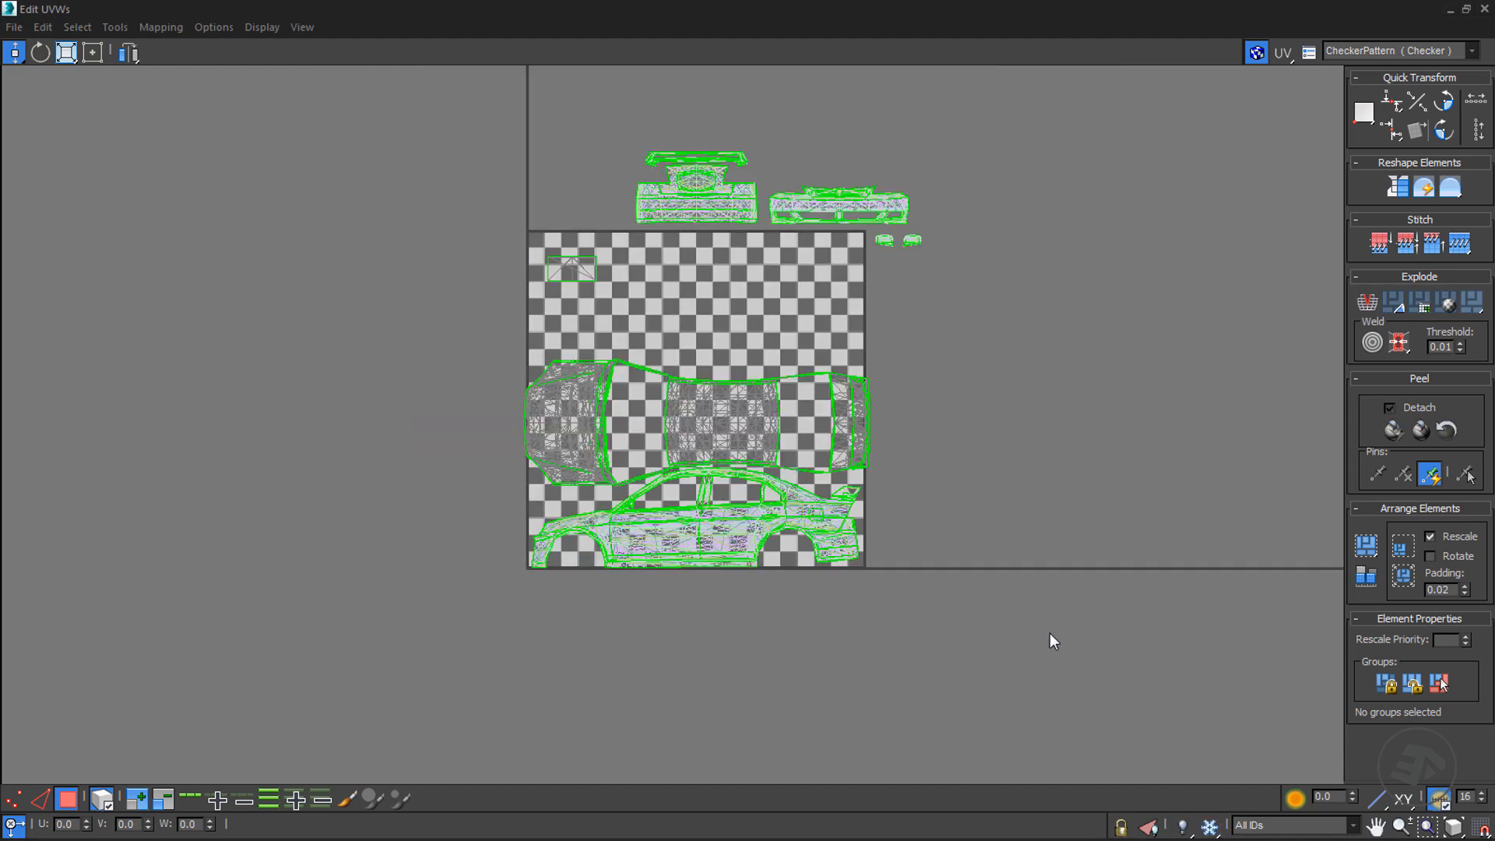
- Select the side-view shell, reduce the UV editor to a floating window, and show the whole car in wireframe in the viewport
left_click_drag(371, 432, 352, 432)
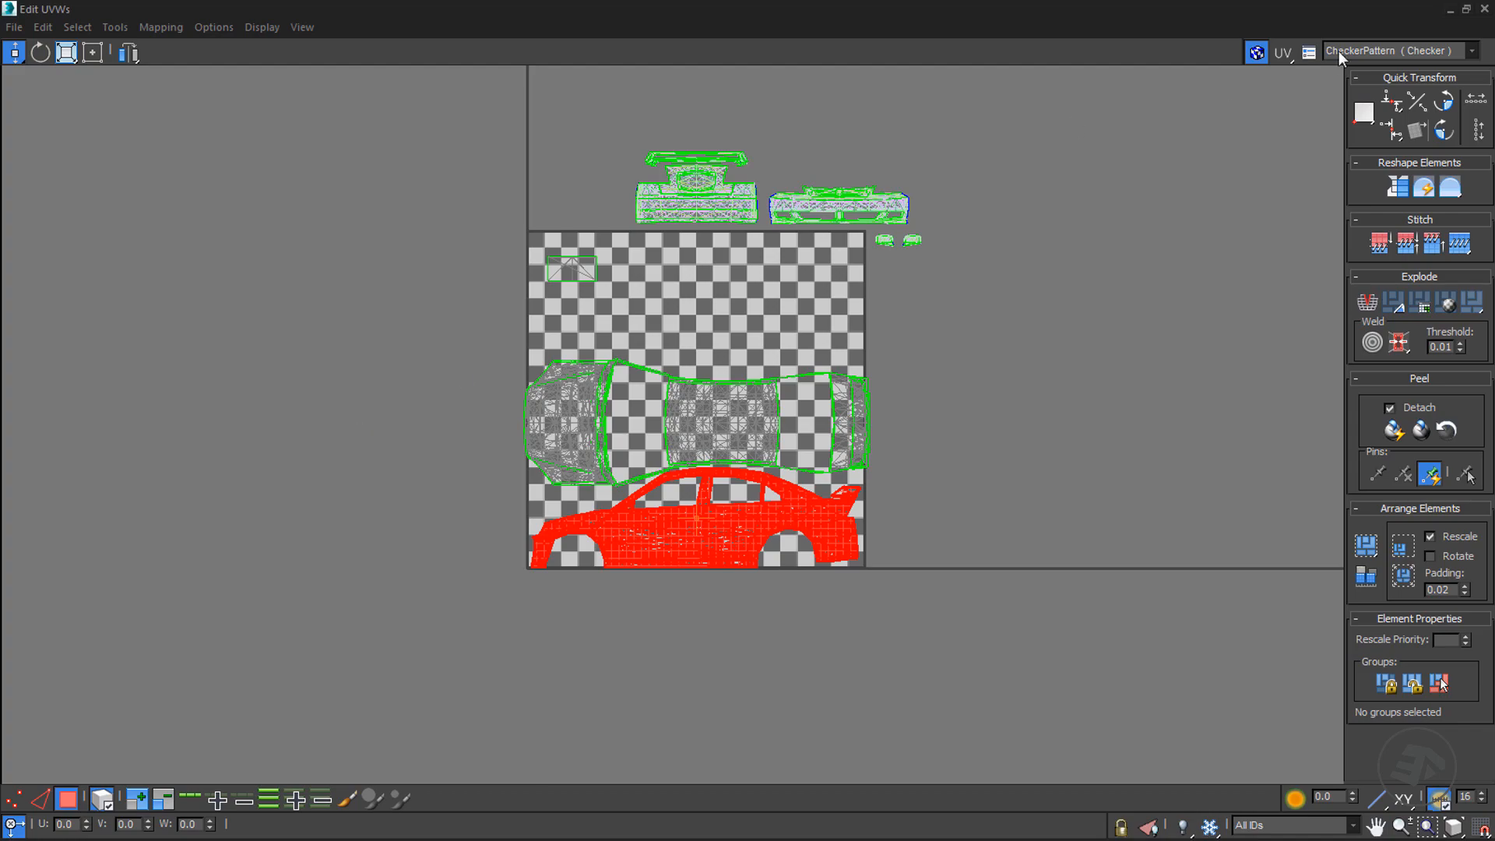
left_click(1466, 8)
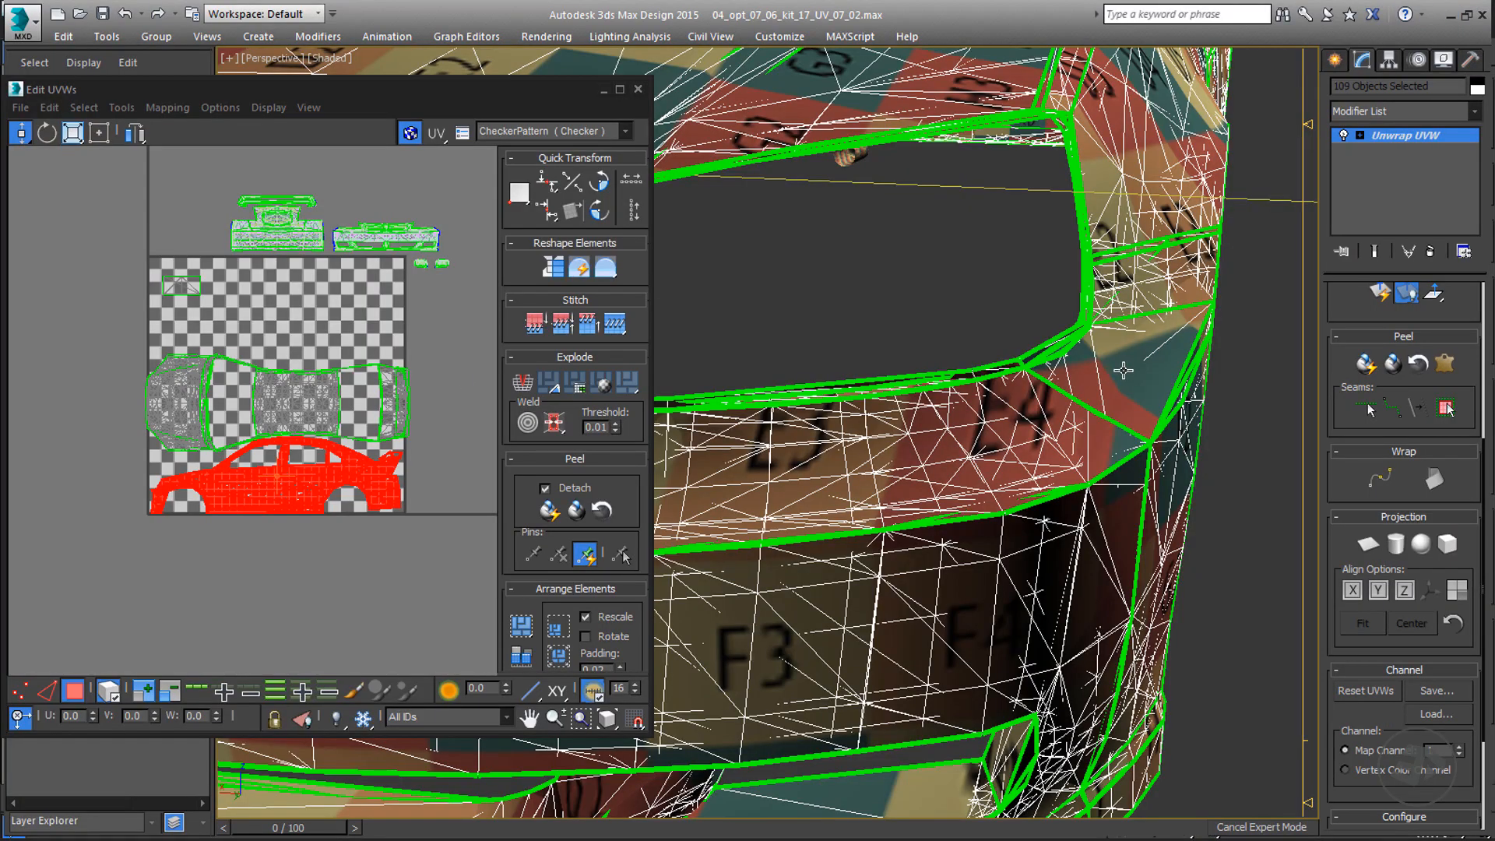
key("F2")
key("F3")
scroll(1123, 371, "down", 3)
mouse_move(1086, 385)
middle_mouse_down()
mouse_move(978, 390)
mouse_move(1038, 374)
mouse_move(1088, 415)
mouse_move(1200, 388)
mouse_move(1109, 406)
middle_mouse_up()
scroll(989, 386, "down", 3)
scroll(989, 387, "down", 2)
scroll(990, 386, "down", 2)
scroll(1038, 374, "down", 5)
- Try to deselect one half of the car's side polygons with element selection active, and undo that selection change
left_click_drag(1165, 80, 994, 530, "alt")
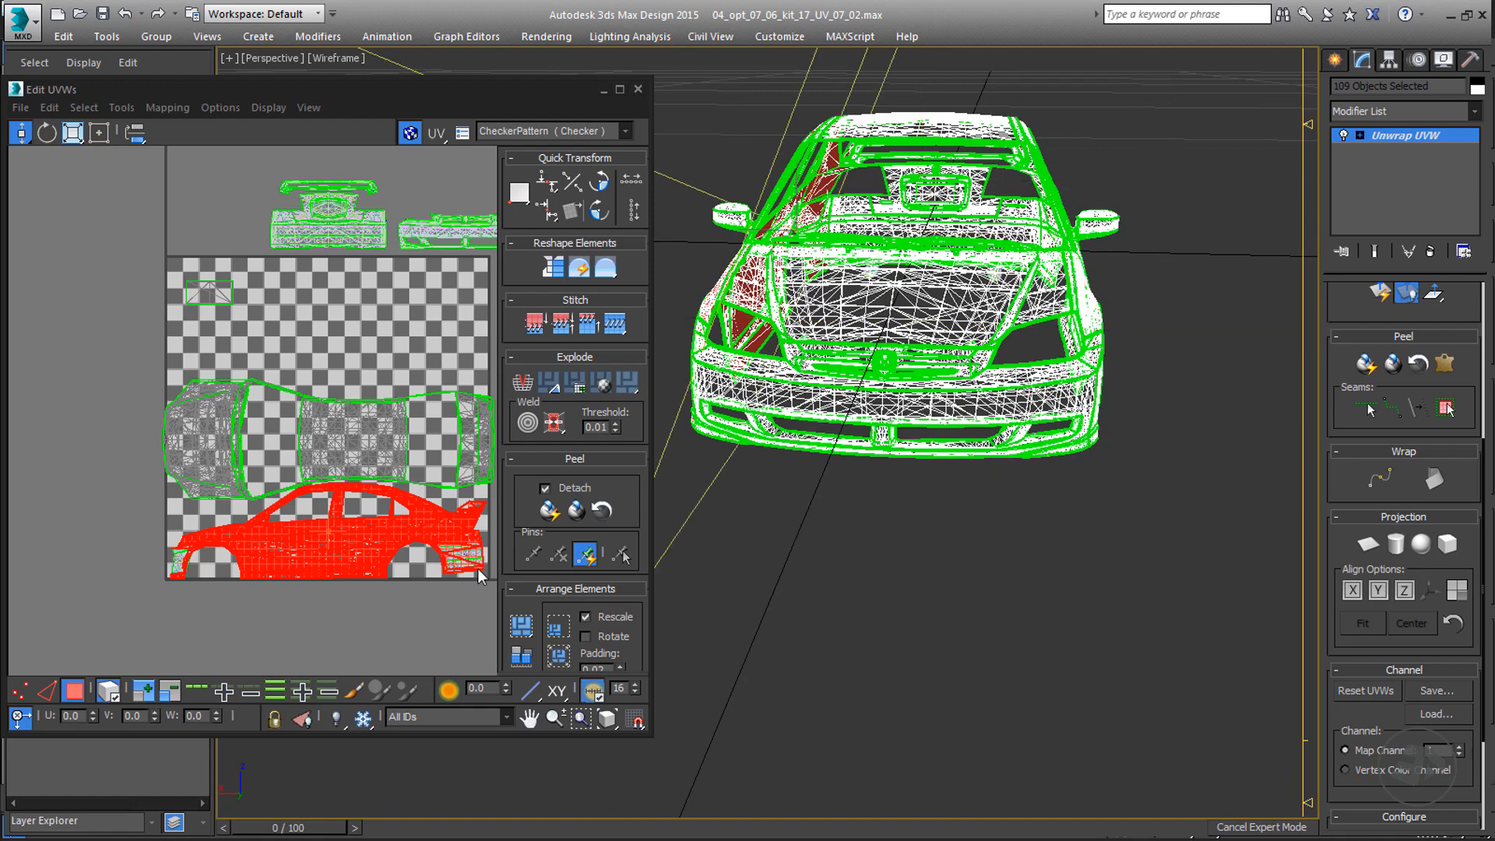
middle_click_drag(888, 379, 966, 387, "alt")
middle_click_drag(411, 495, 334, 444)
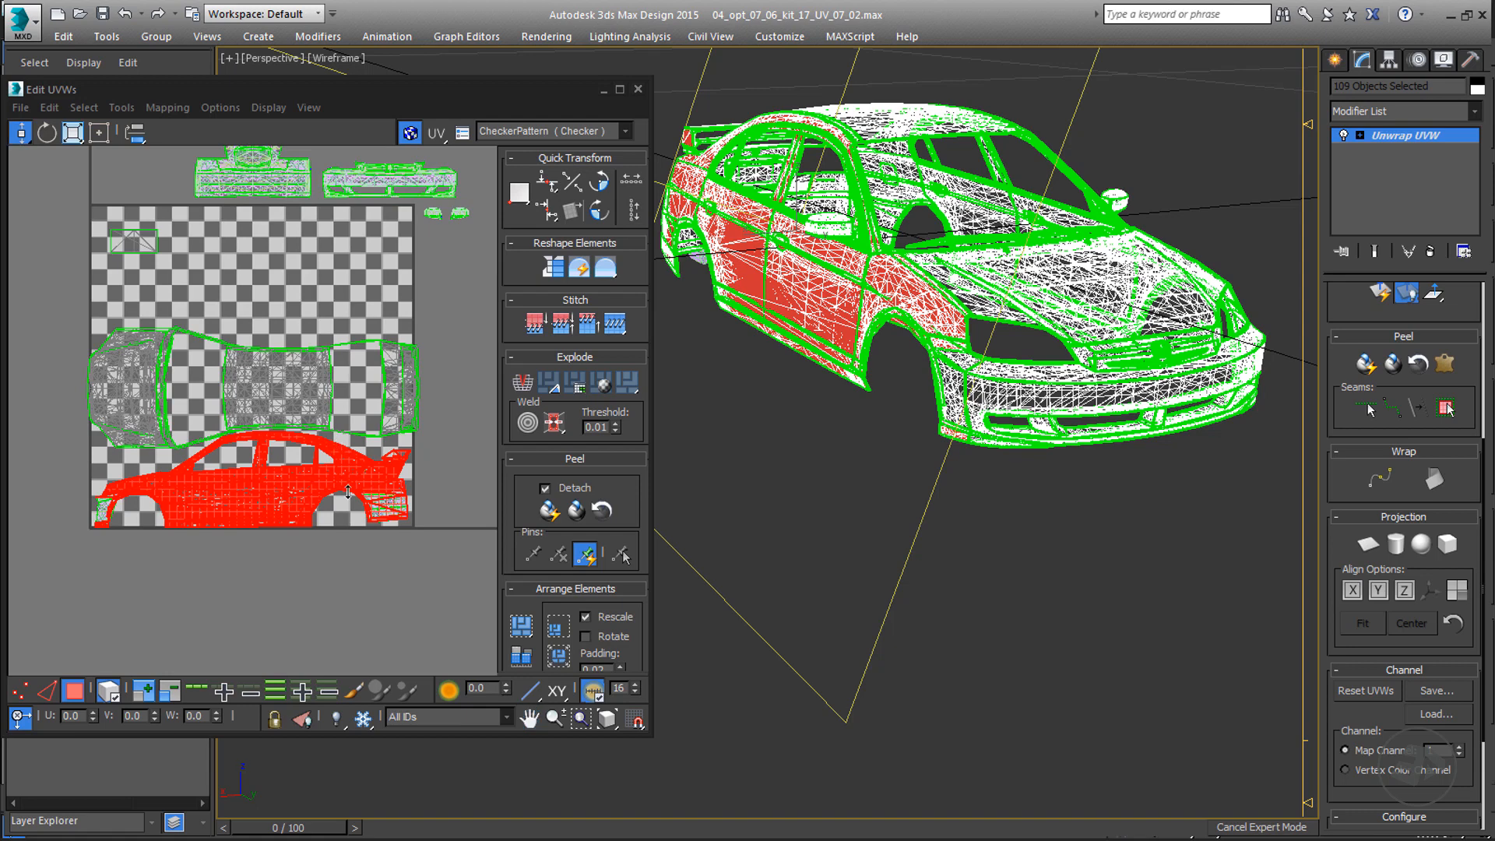
scroll(335, 442, "down", 2)
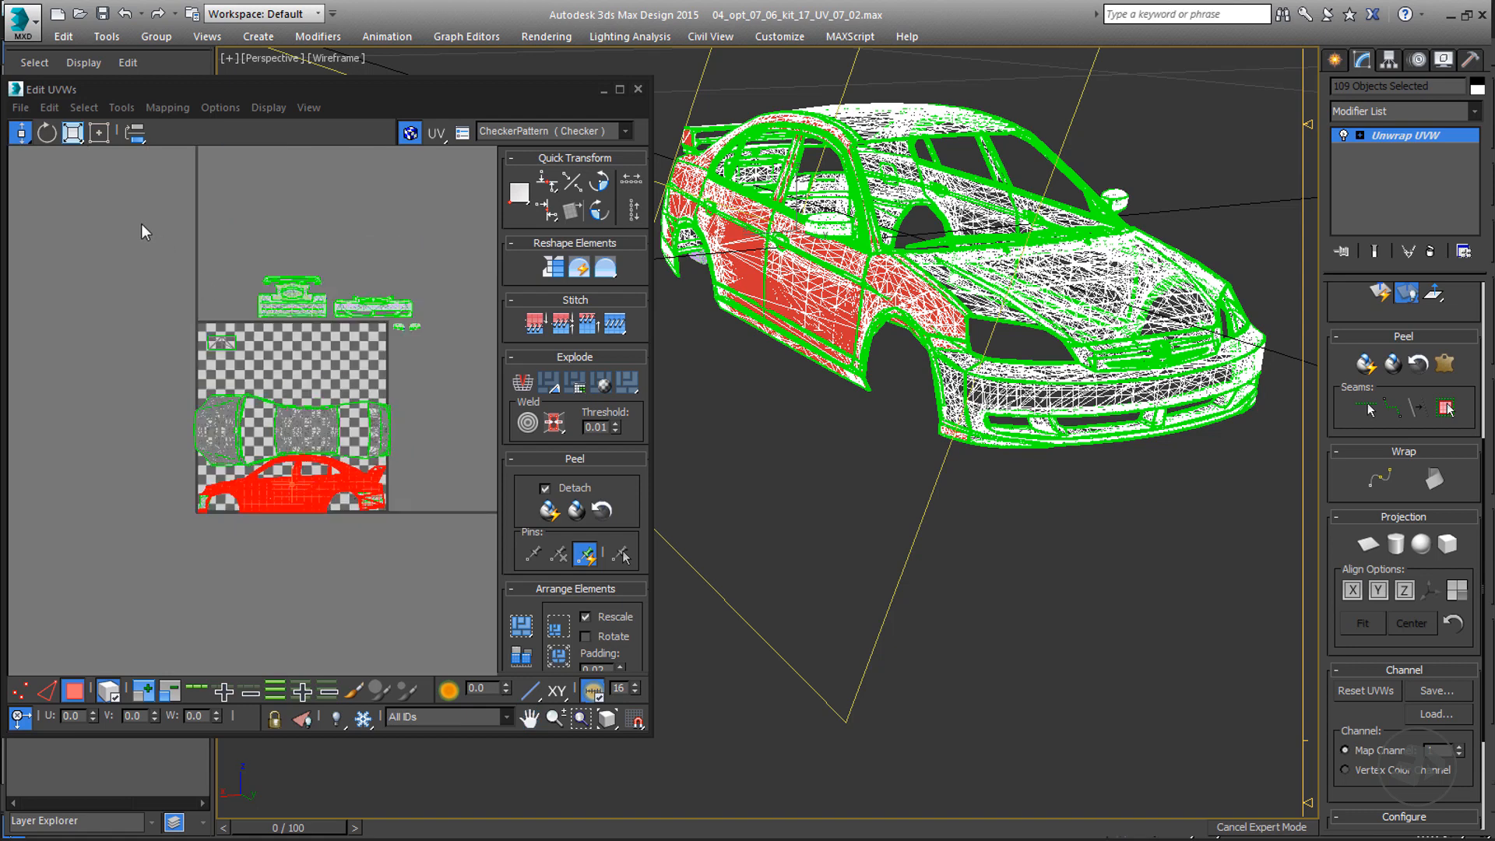
key("ctrl+z")
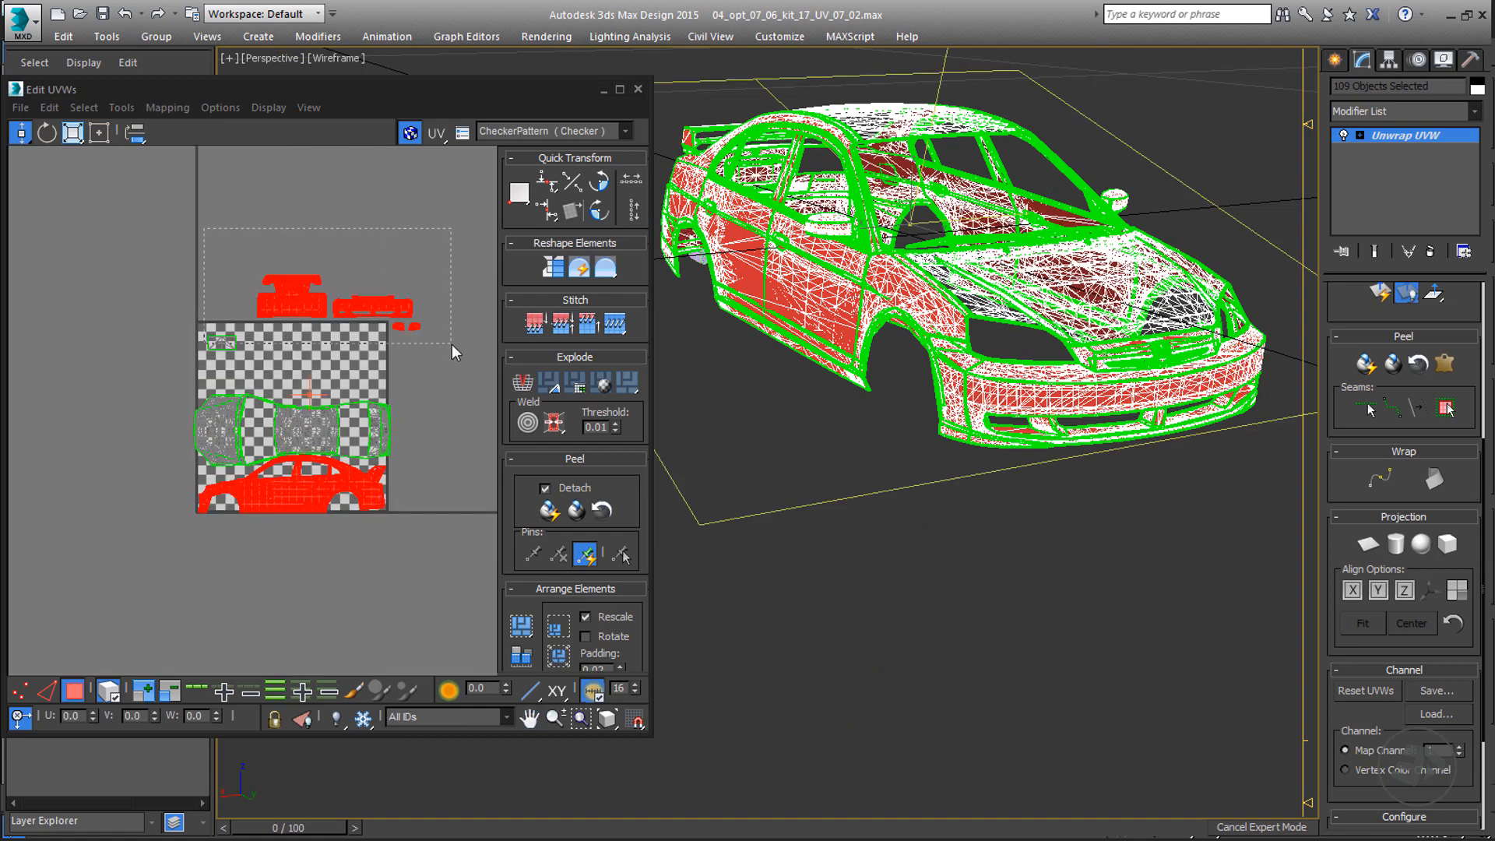
left_click_drag(452, 344, 450, 345, "alt")
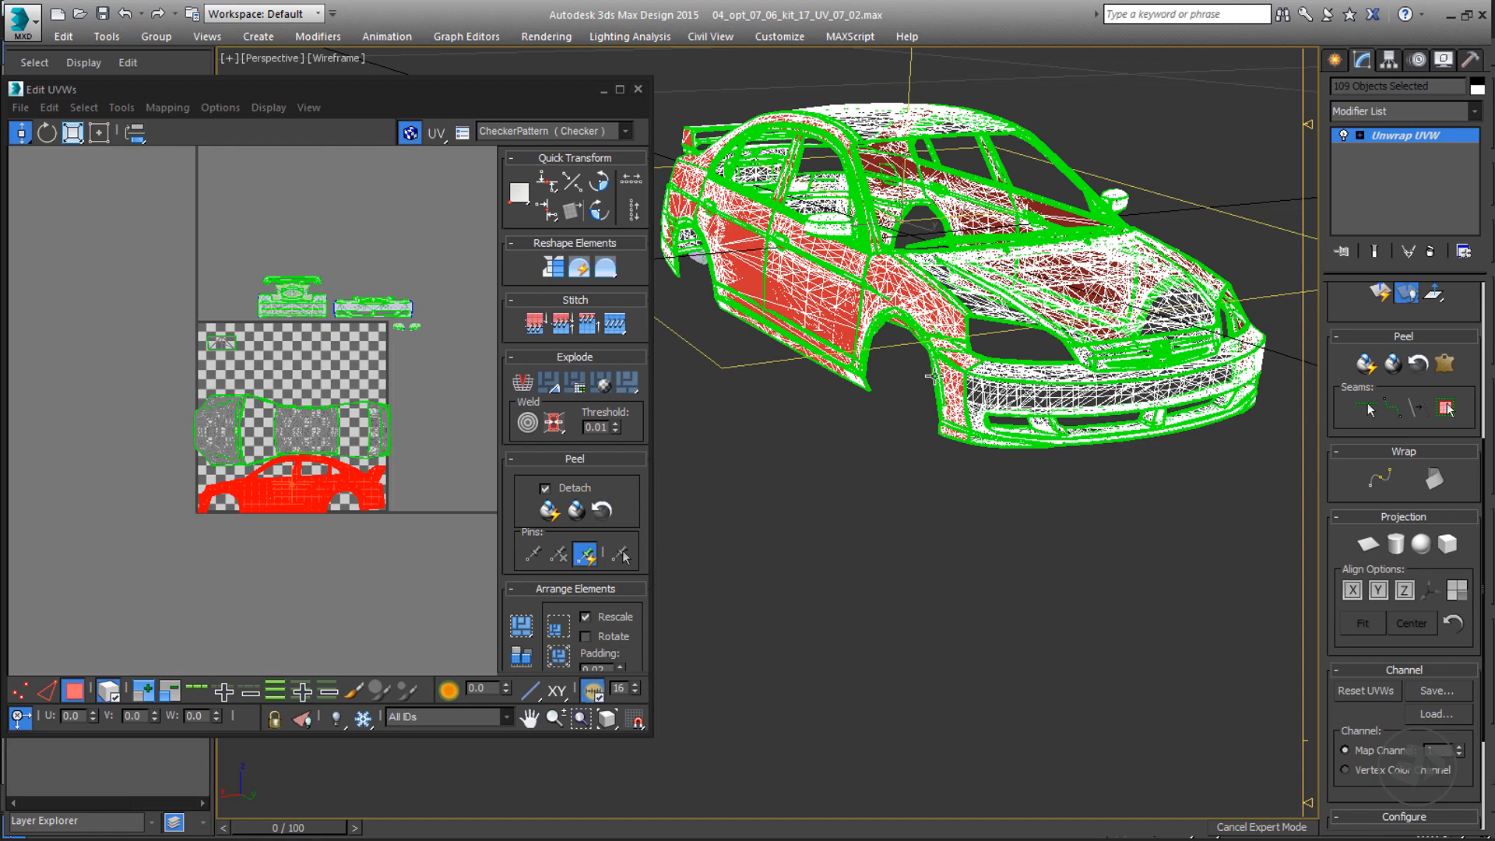
- Turn off element selection and deselect the polygons on the car's left half, leaving only its right side selected
middle_click_drag(890, 388, 1138, 348, "alt")
left_click_drag(1357, 313, 1353, 450)
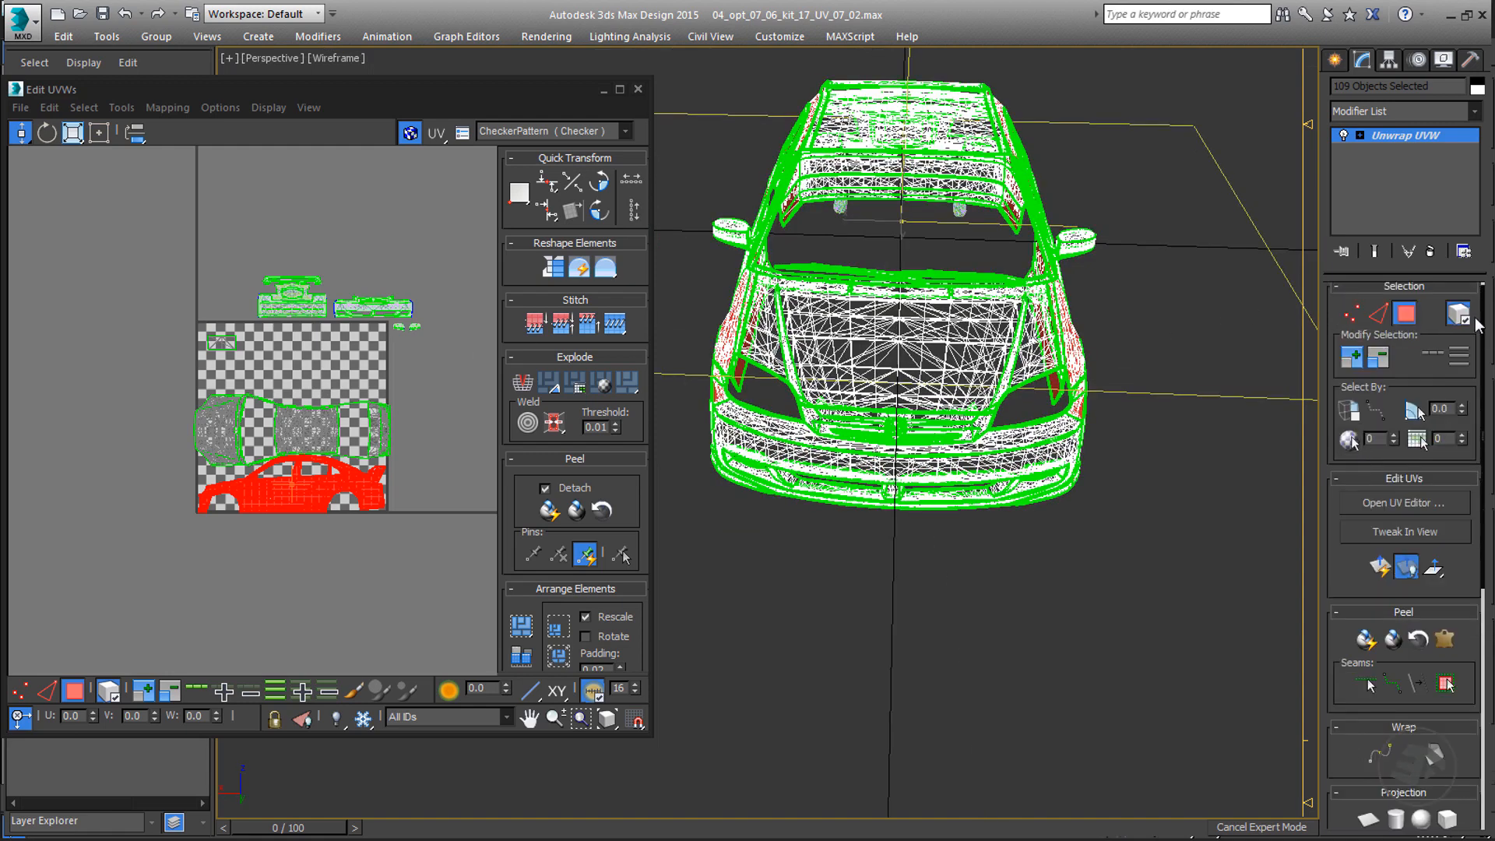
left_click(1464, 318)
mouse_move(1153, 551)
left_mouse_down("alt")
mouse_move(1092, 457)
mouse_move(936, 65)
left_mouse_up("alt")
middle_click_drag(915, 332, 1070, 311, "alt")
- Flip the selected side shell vertically and move it up above the top-view body shell
right_click(289, 491)
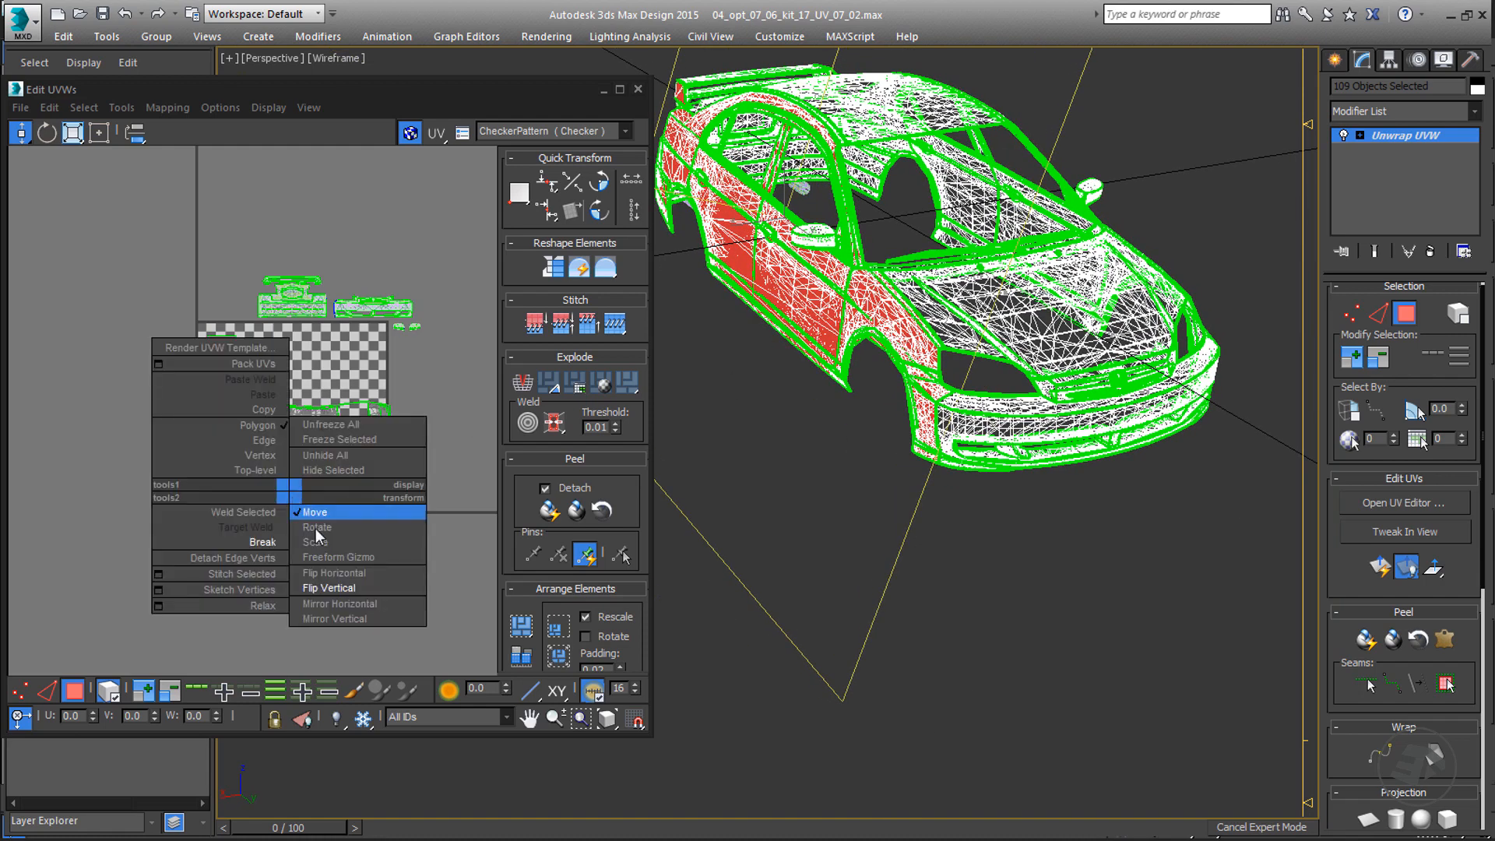
left_click(331, 588)
left_click_drag(296, 484, 298, 378)
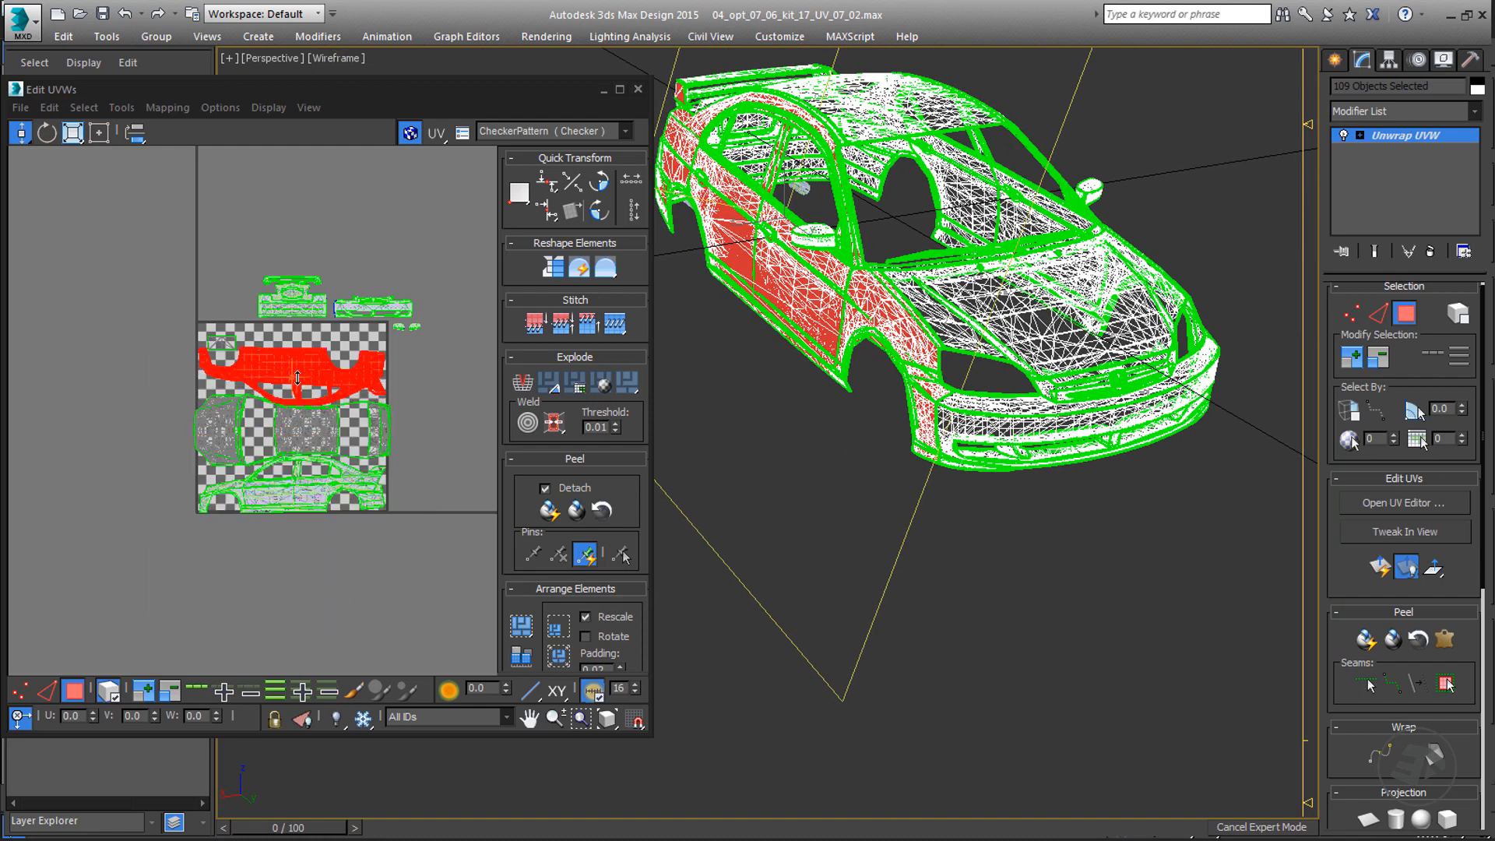
- Maximize the UV editor and fine-tune the flipped side shell's height so its roofline sits just above the top-view shell
left_click(620, 89)
scroll(718, 442, "up", 5)
scroll(718, 443, "up", 2)
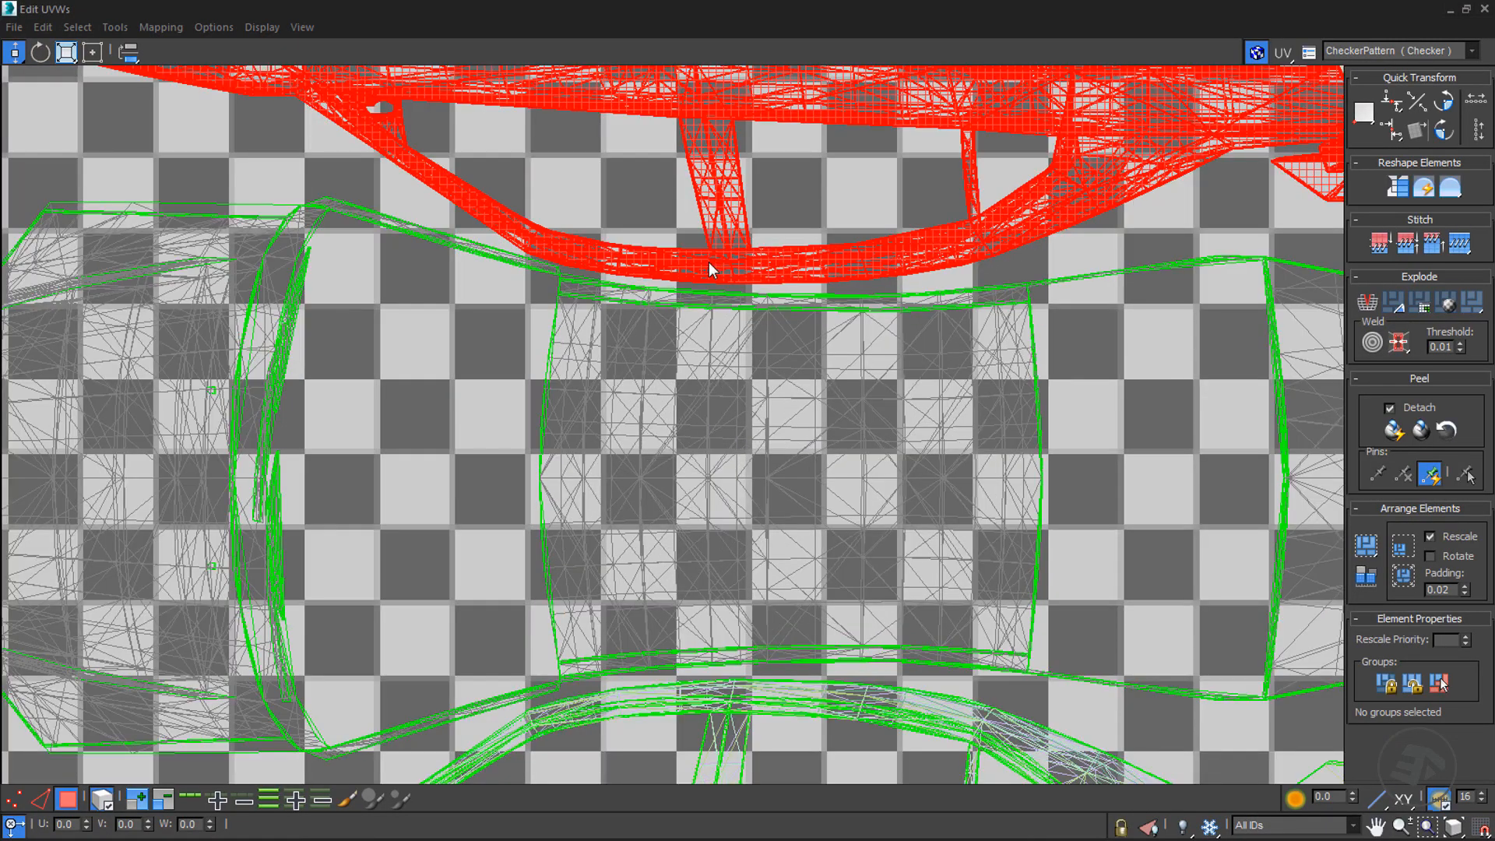
left_click_drag(720, 260, 721, 256)
scroll(713, 271, "down", 8)
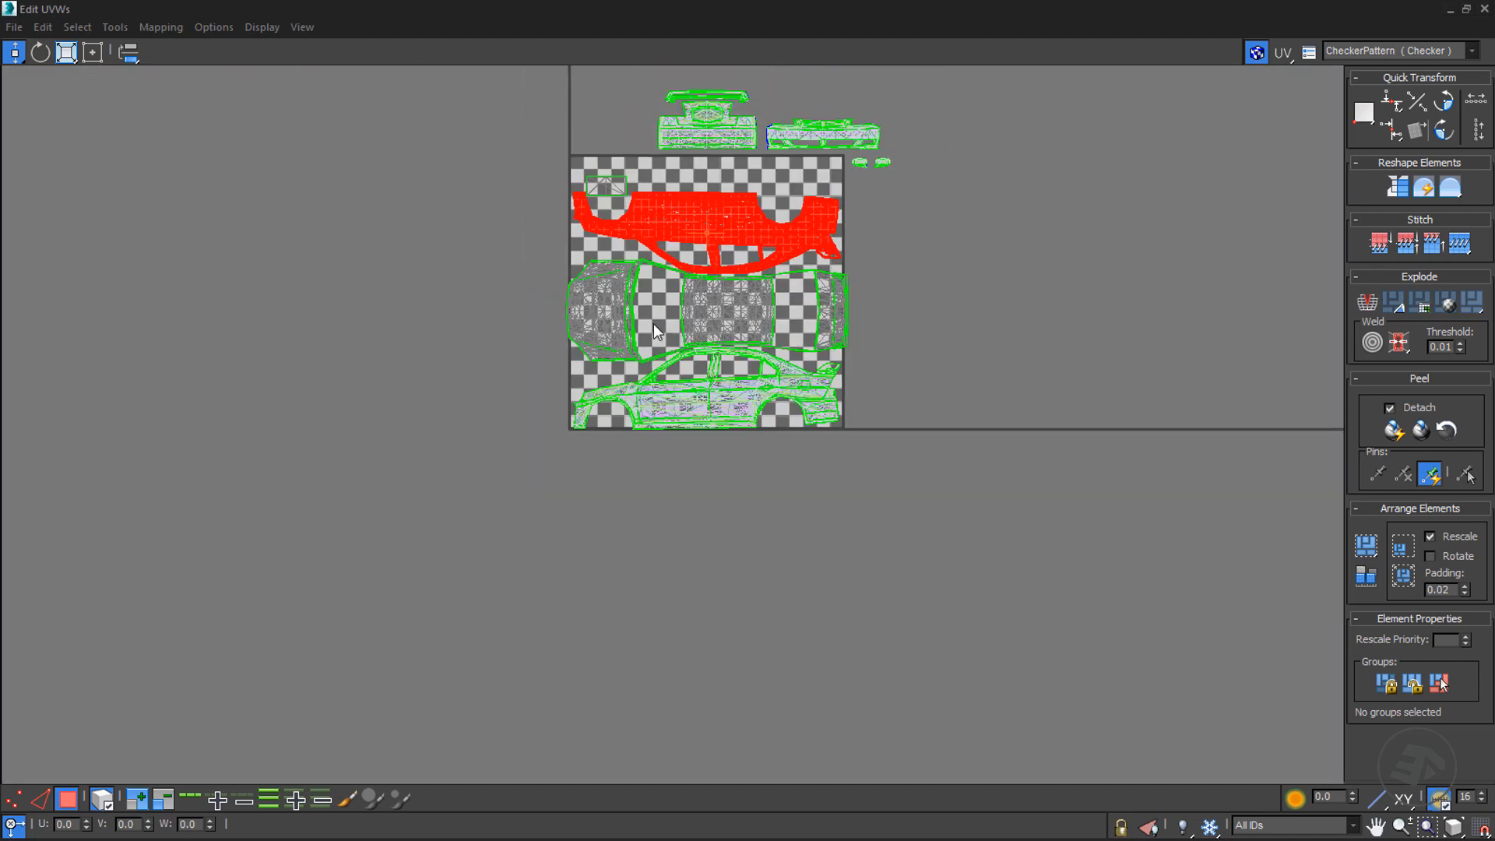
scroll(653, 324, "down", 2)
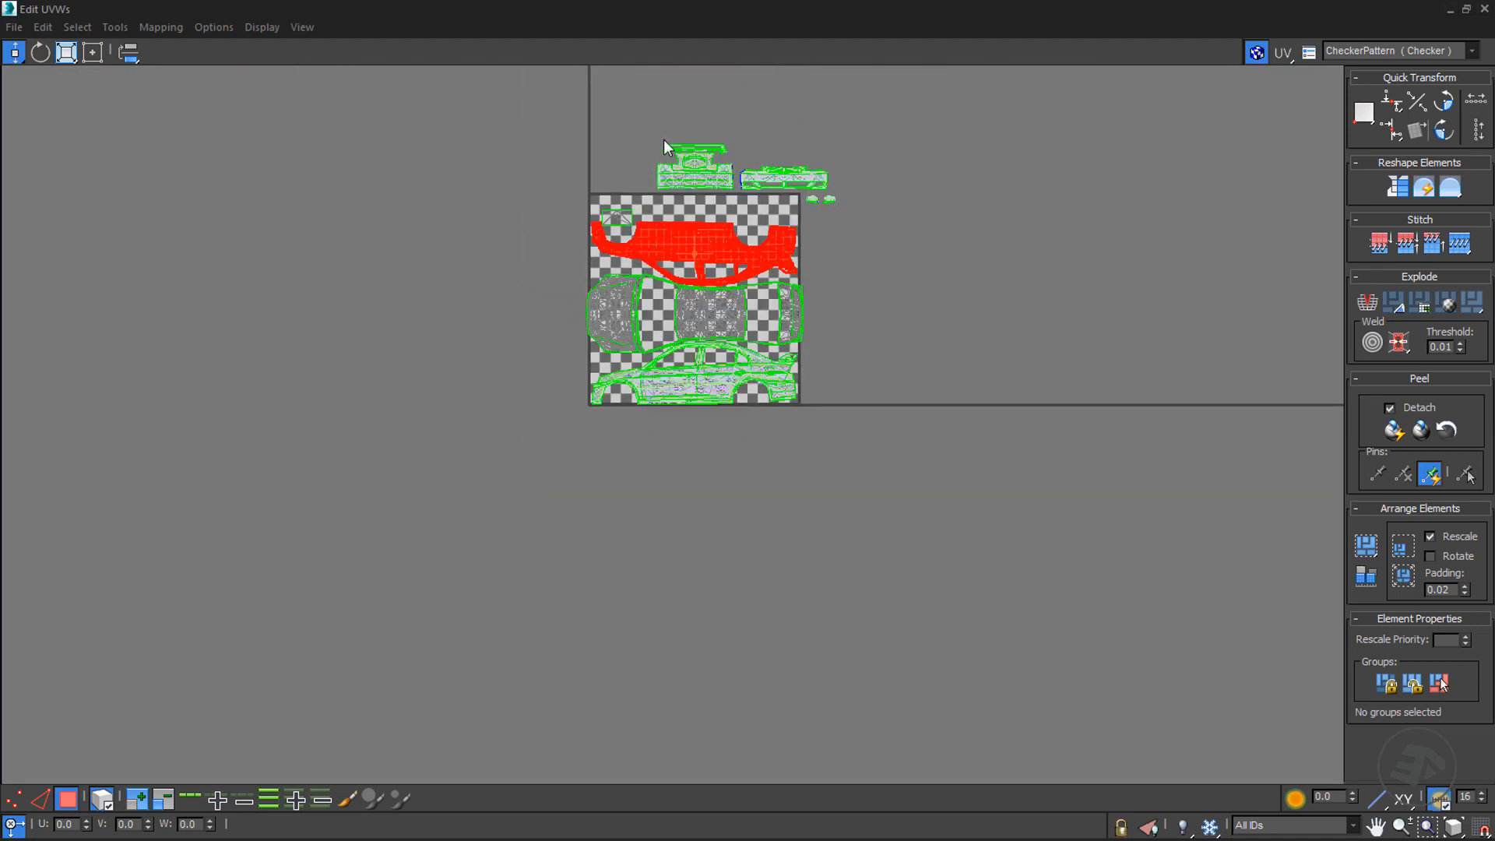
- Move the two small shells from outside the tile into the flipped side shell's rear wheel arch
scroll(827, 223, "up", 5)
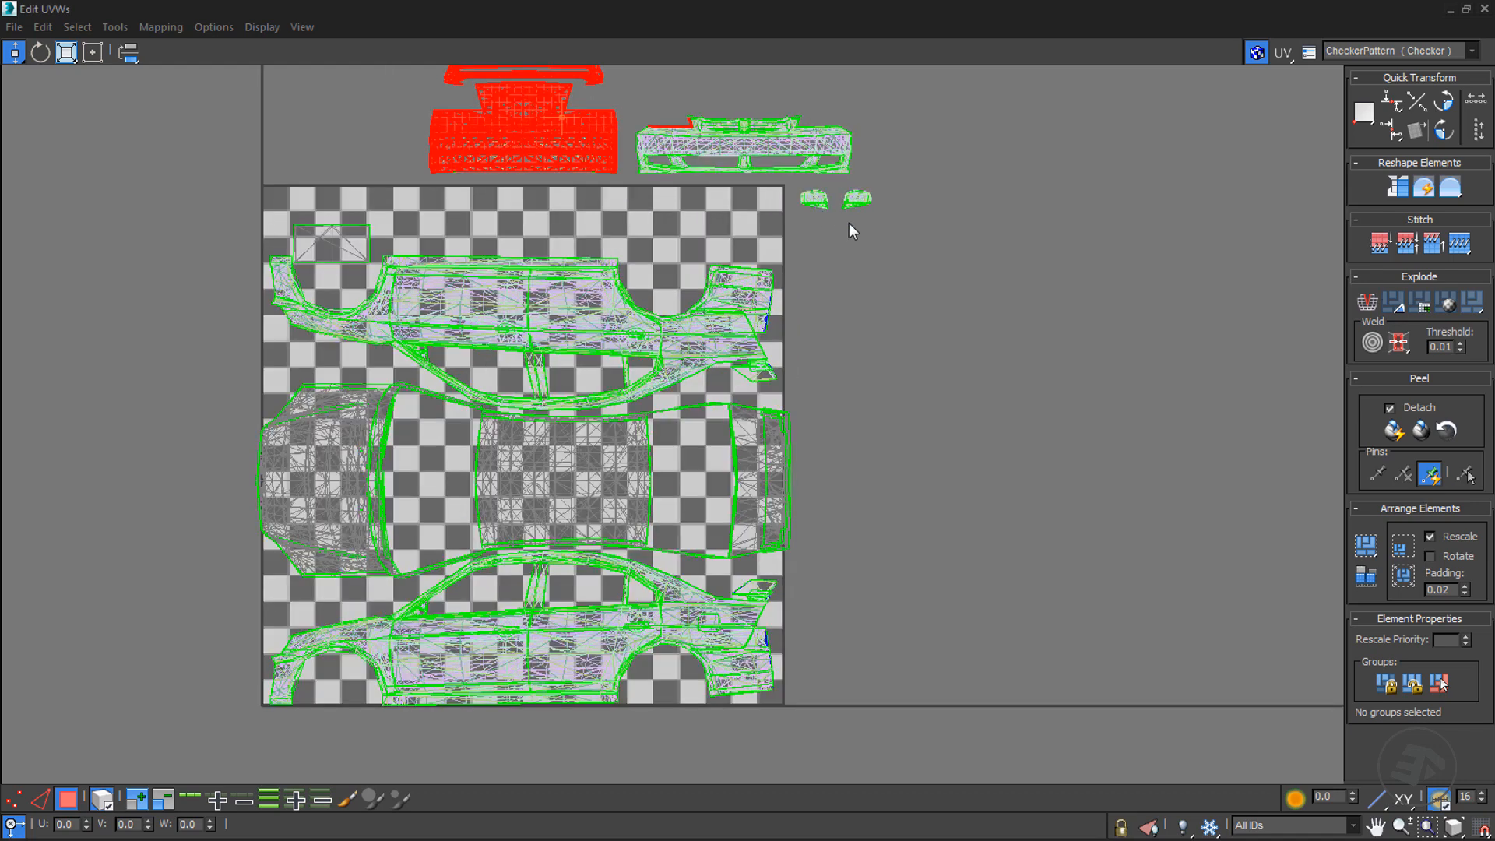
left_click_drag(784, 185, 655, 277)
scroll(398, 94, "up", 1)
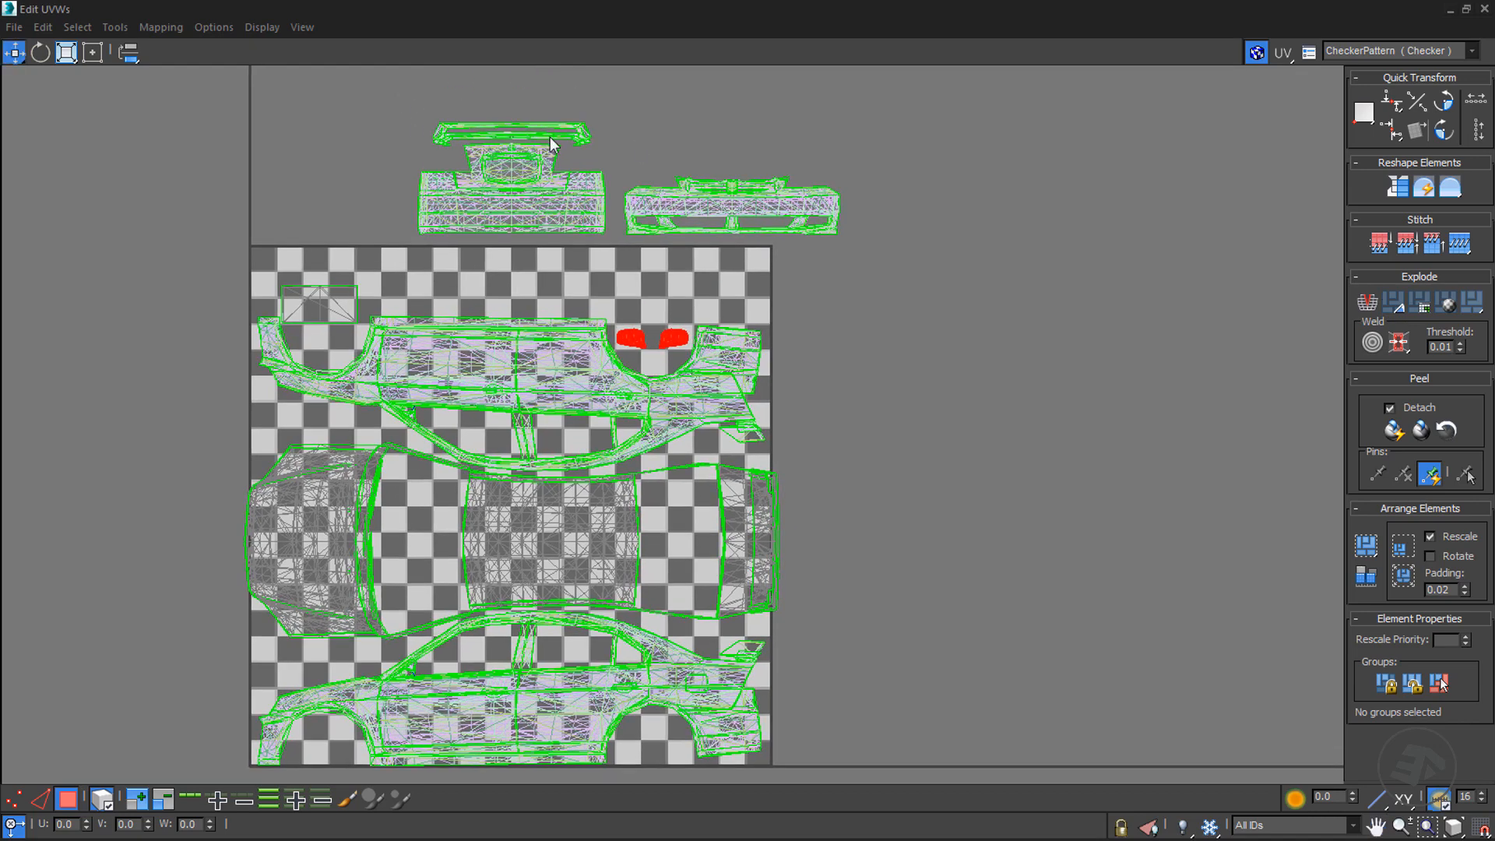
- Select the rear spoiler shell and move it from above the rear-view shell to above the front bumper shell
scroll(637, 143, "up", 2)
scroll(637, 144, "up", 2)
scroll(348, 146, "down", 2)
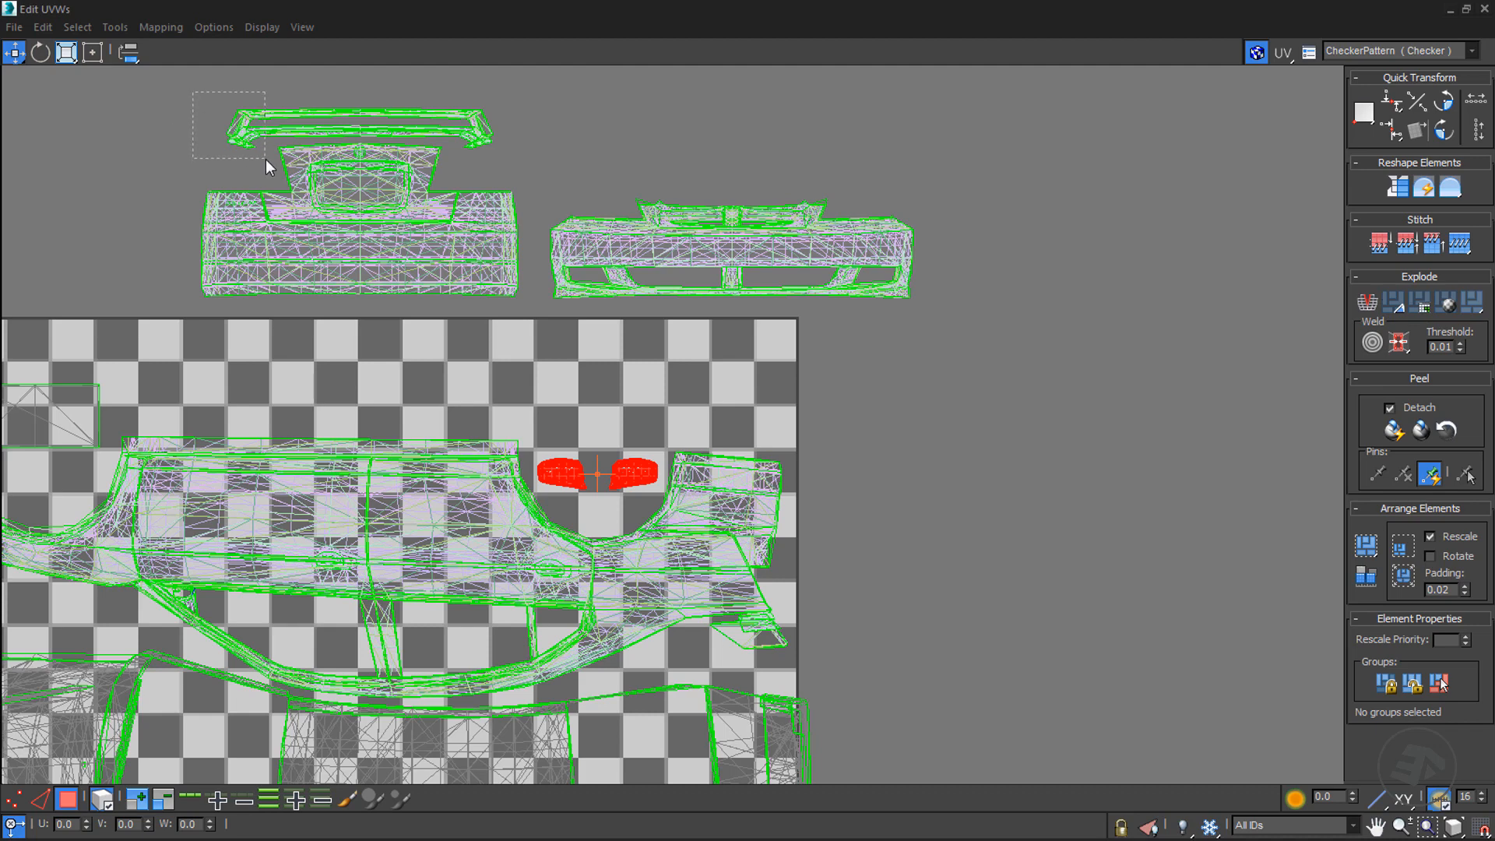
left_click(341, 137)
scroll(341, 133, "up", 3)
scroll(340, 133, "up", 2)
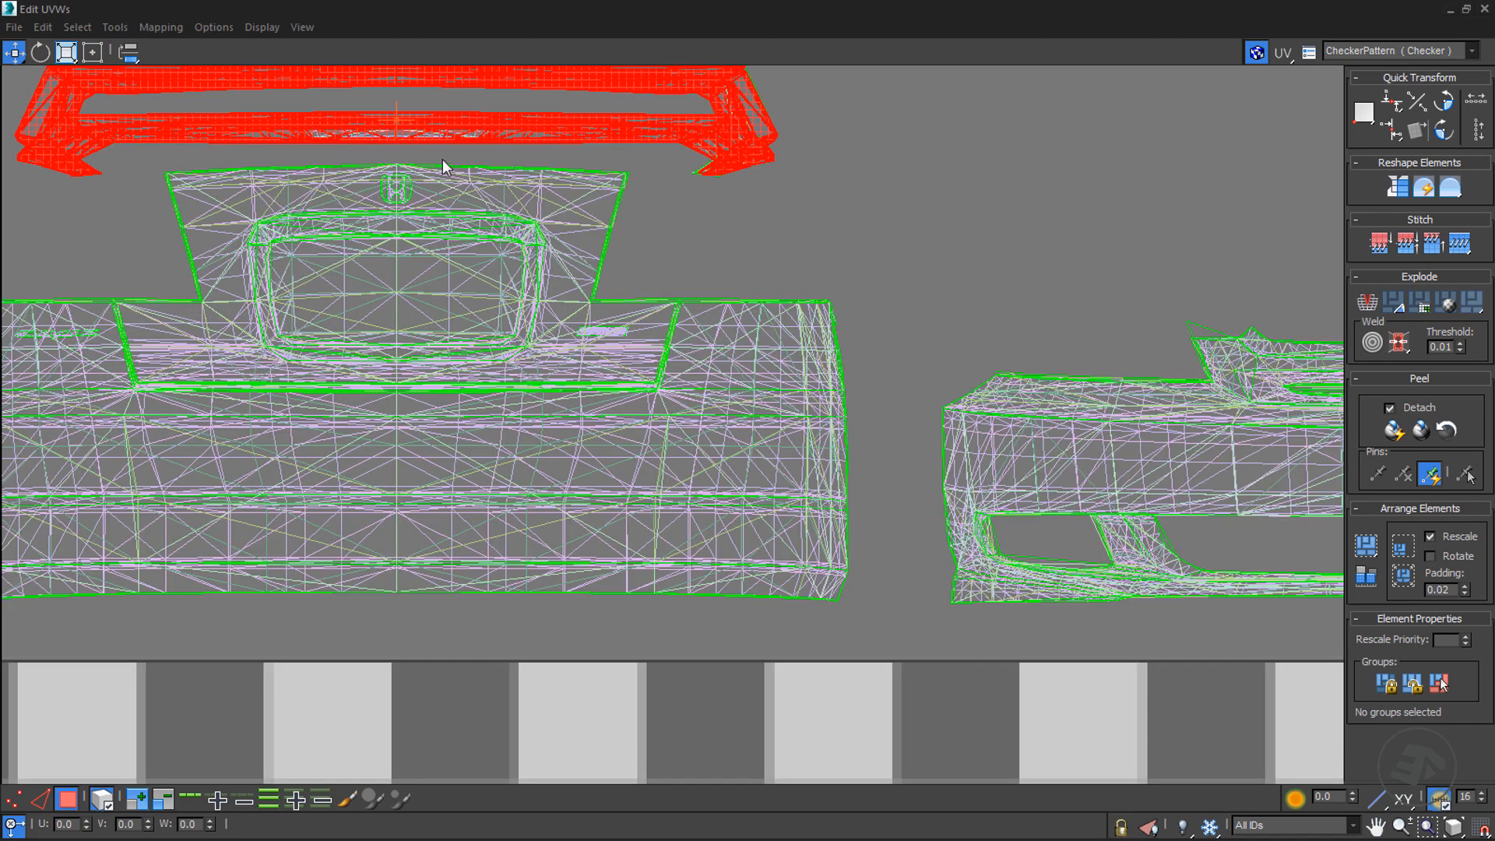
scroll(750, 167, "down", 1)
middle_click_drag(760, 176, 761, 231)
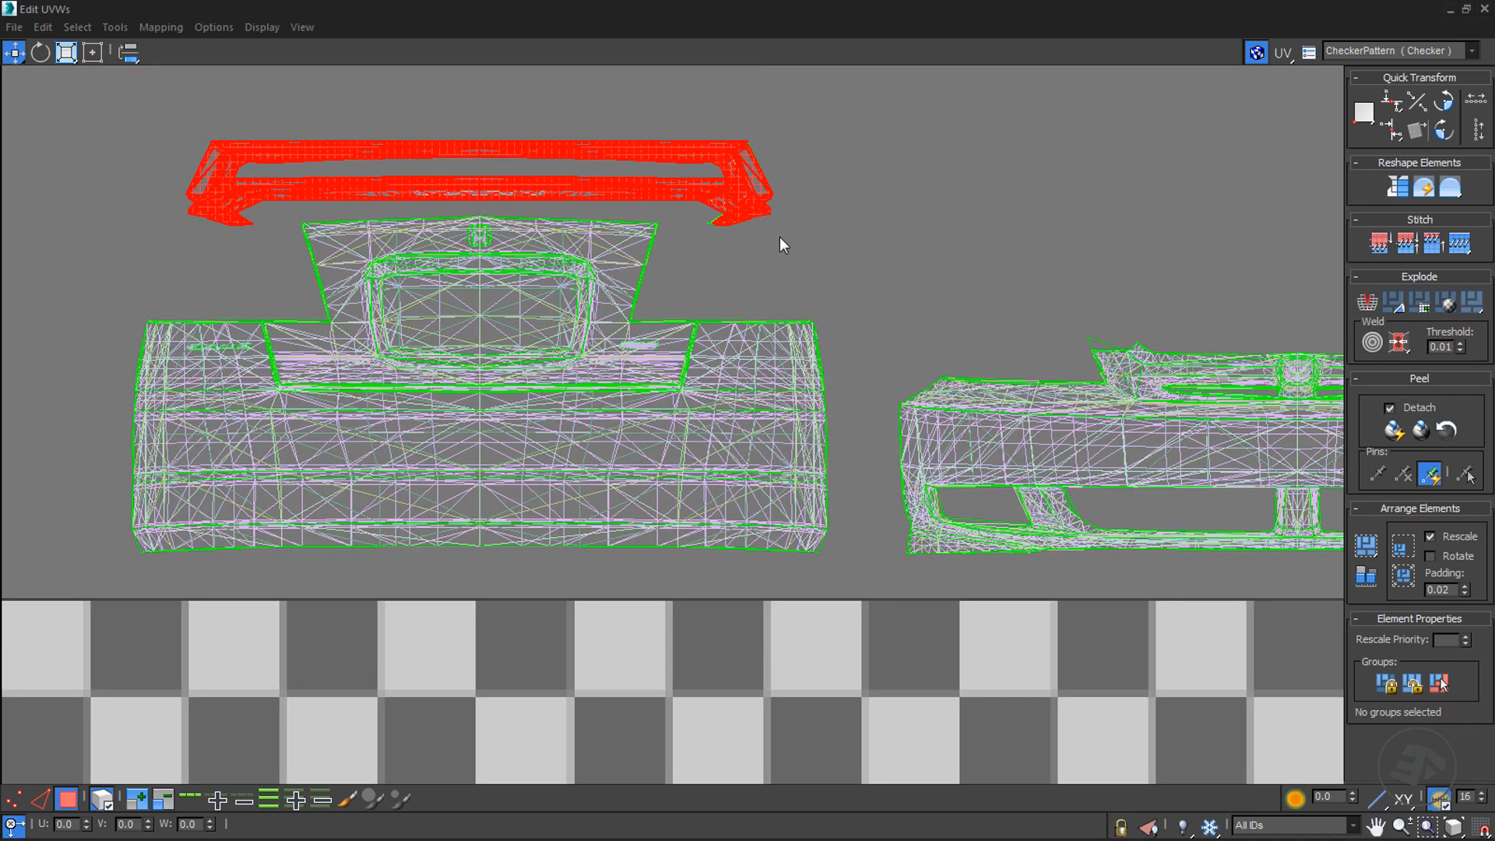
left_click_drag(780, 238, 564, 171)
left_click_drag(375, 204, 375, 204)
left_click_drag(775, 204, 774, 204)
left_click_drag(587, 188, 1202, 197)
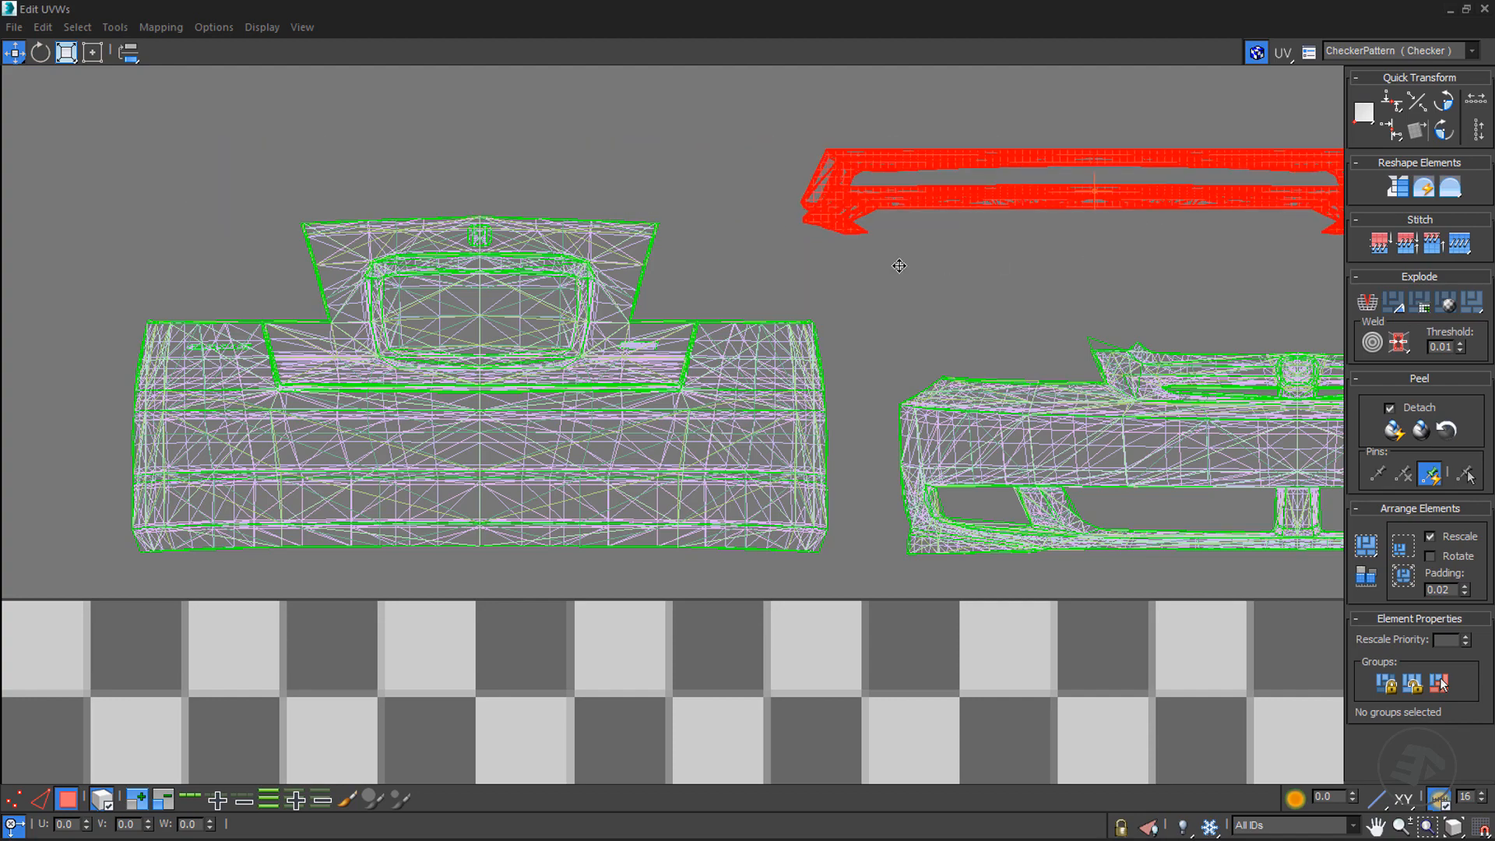
- Select all the spoiler's vertices and, with snapping on, move its lower centre vertex onto the front bumper shell's upper centre vertex
middle_click_drag(1207, 288, 762, 298)
scroll(860, 405, "up", 5)
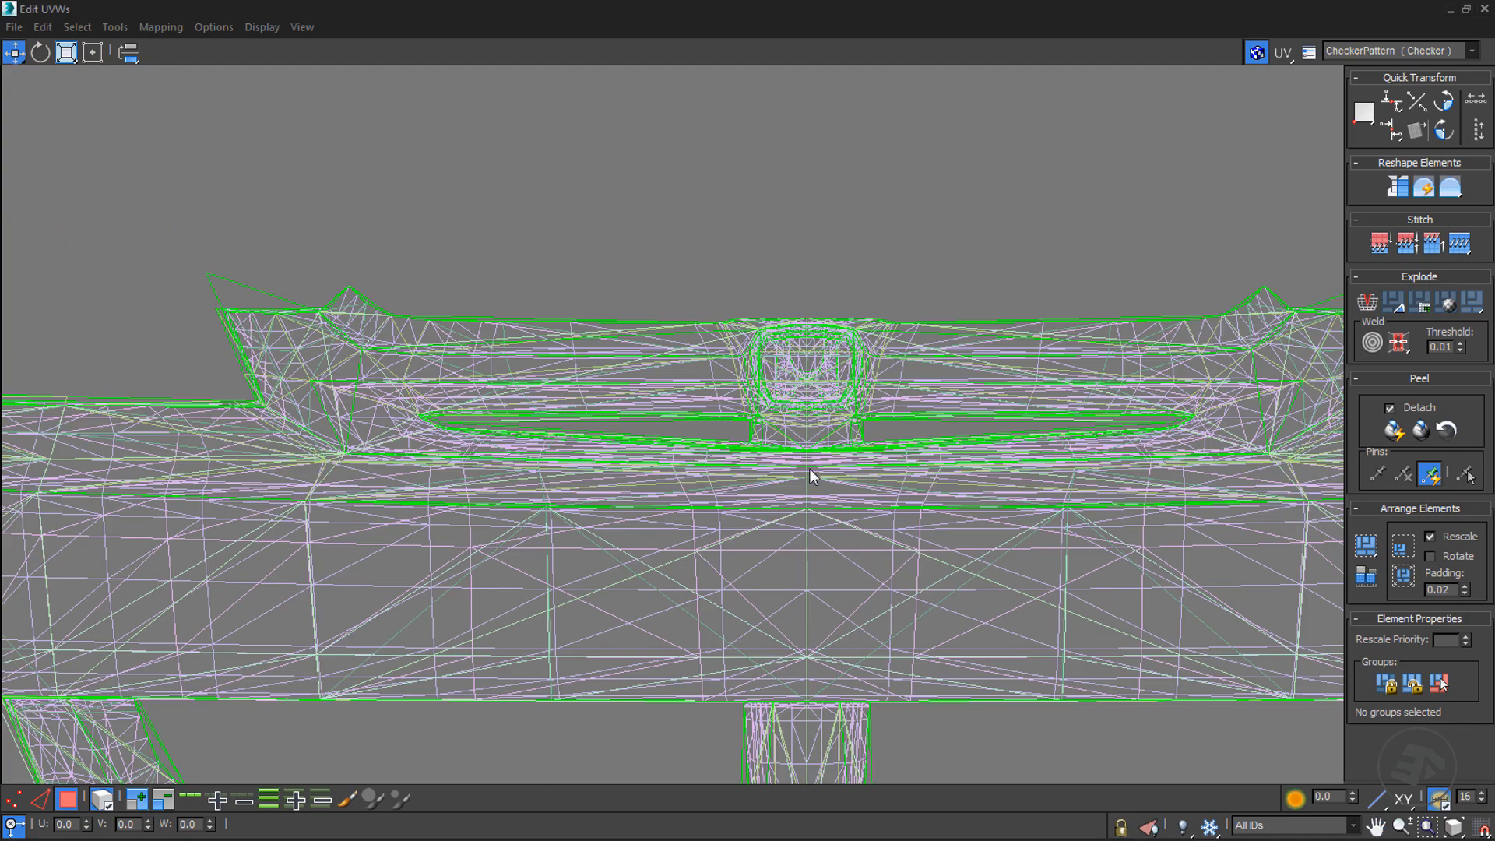
scroll(810, 469, "down", 3)
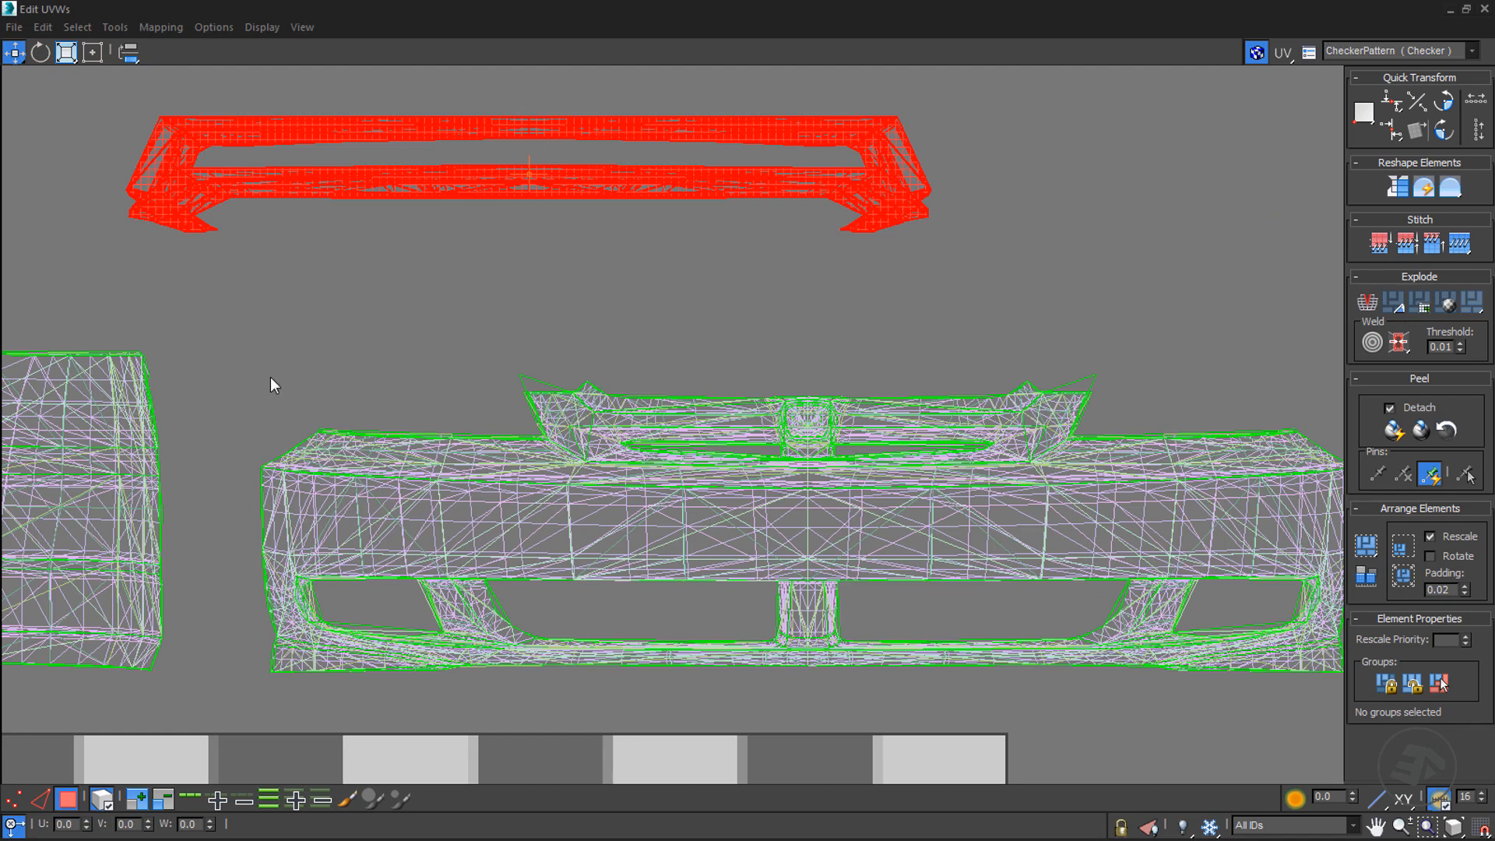
key("1")
left_click_drag(1014, 233, 1014, 232)
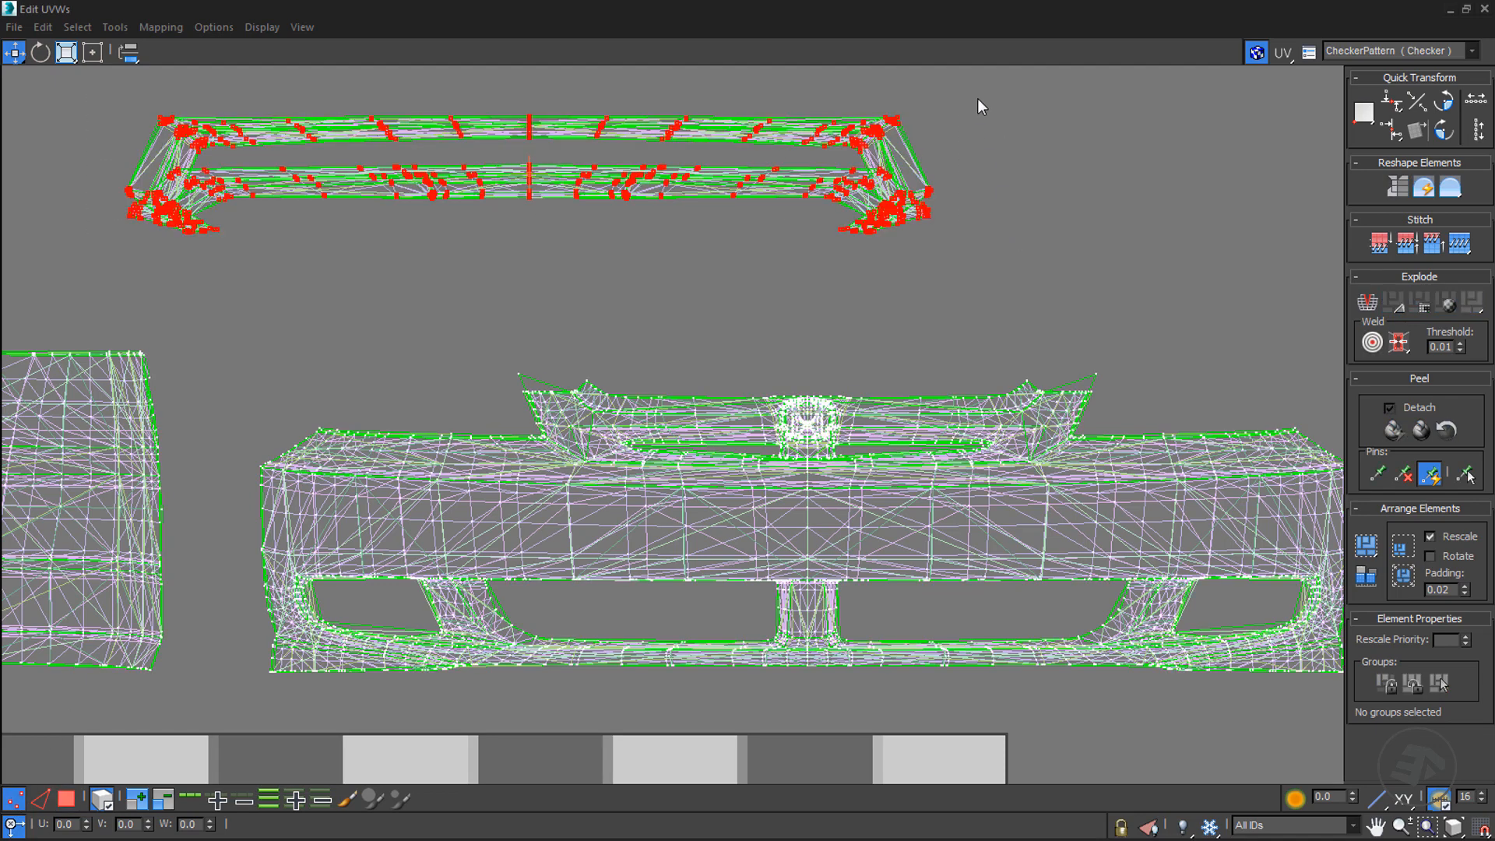
left_click_drag(974, 93, 92, 258)
left_click(1482, 828)
left_click_drag(611, 194, 888, 356)
scroll(815, 400, "up", 7)
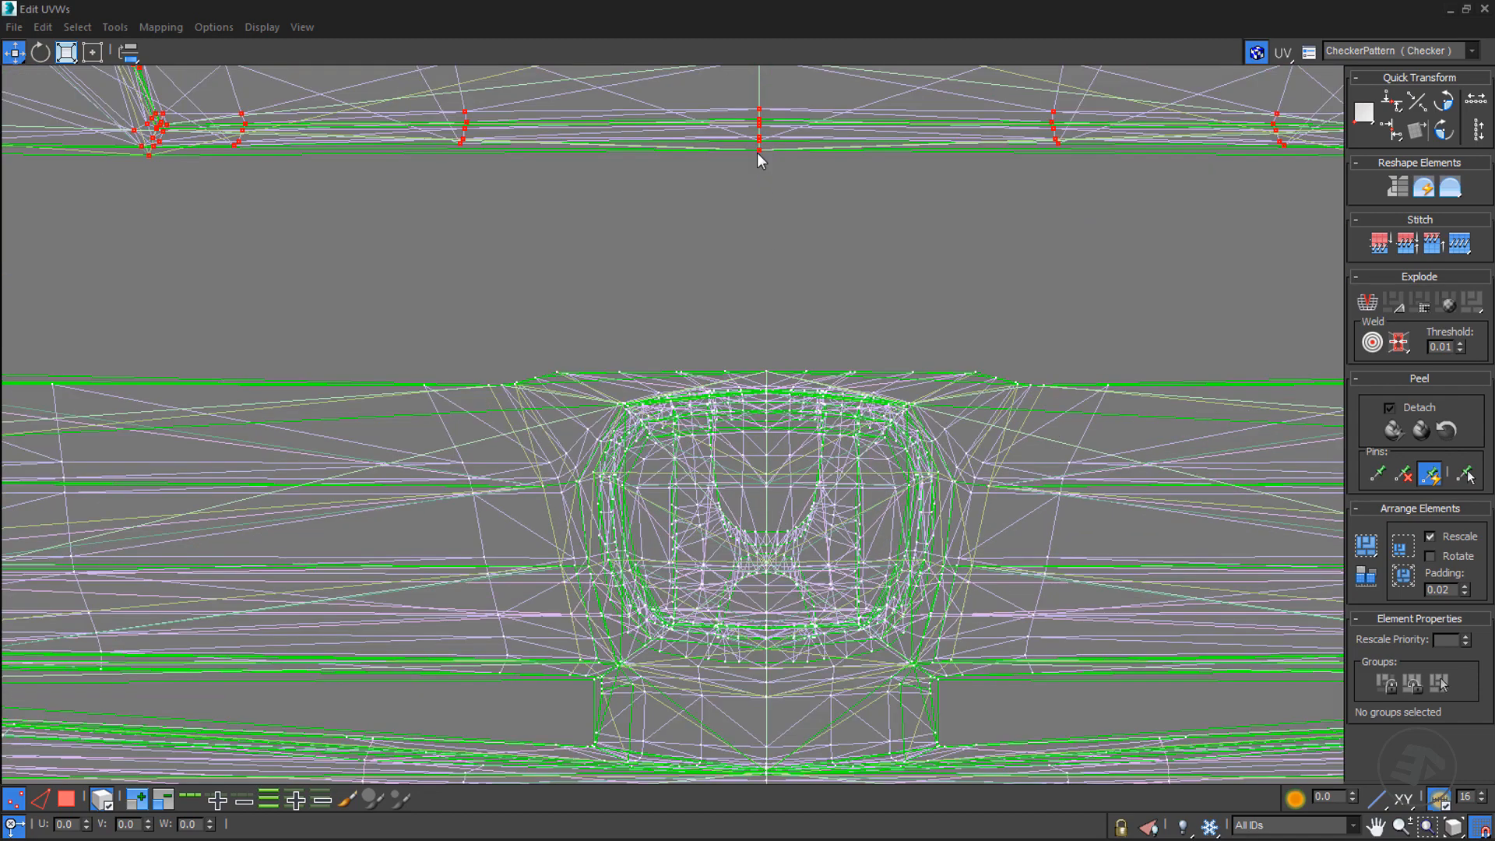
left_click_drag(761, 152, 766, 369)
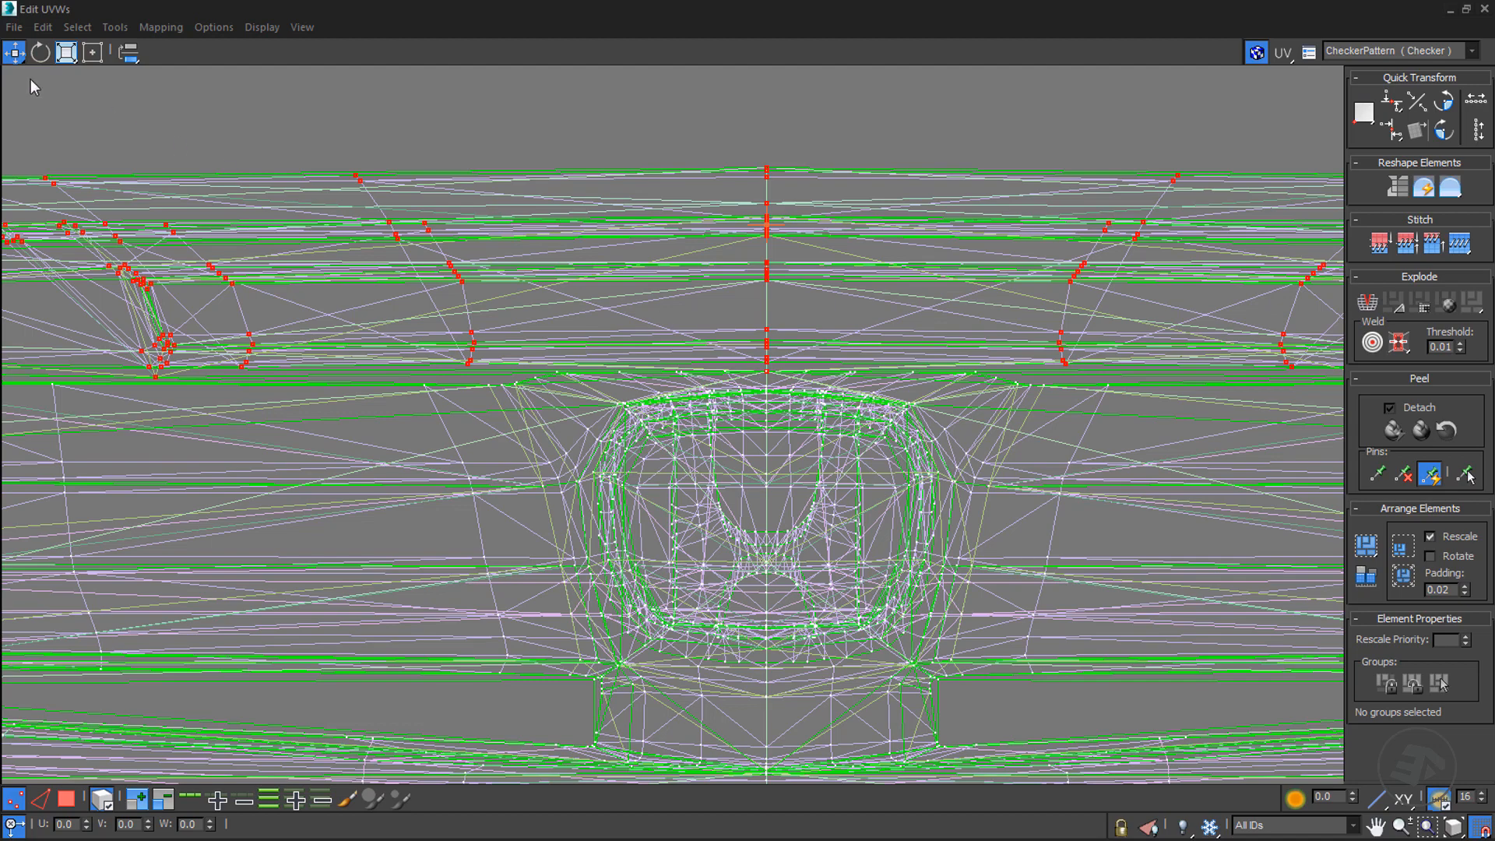
scroll(631, 257, "down", 4)
scroll(631, 250, "down", 3)
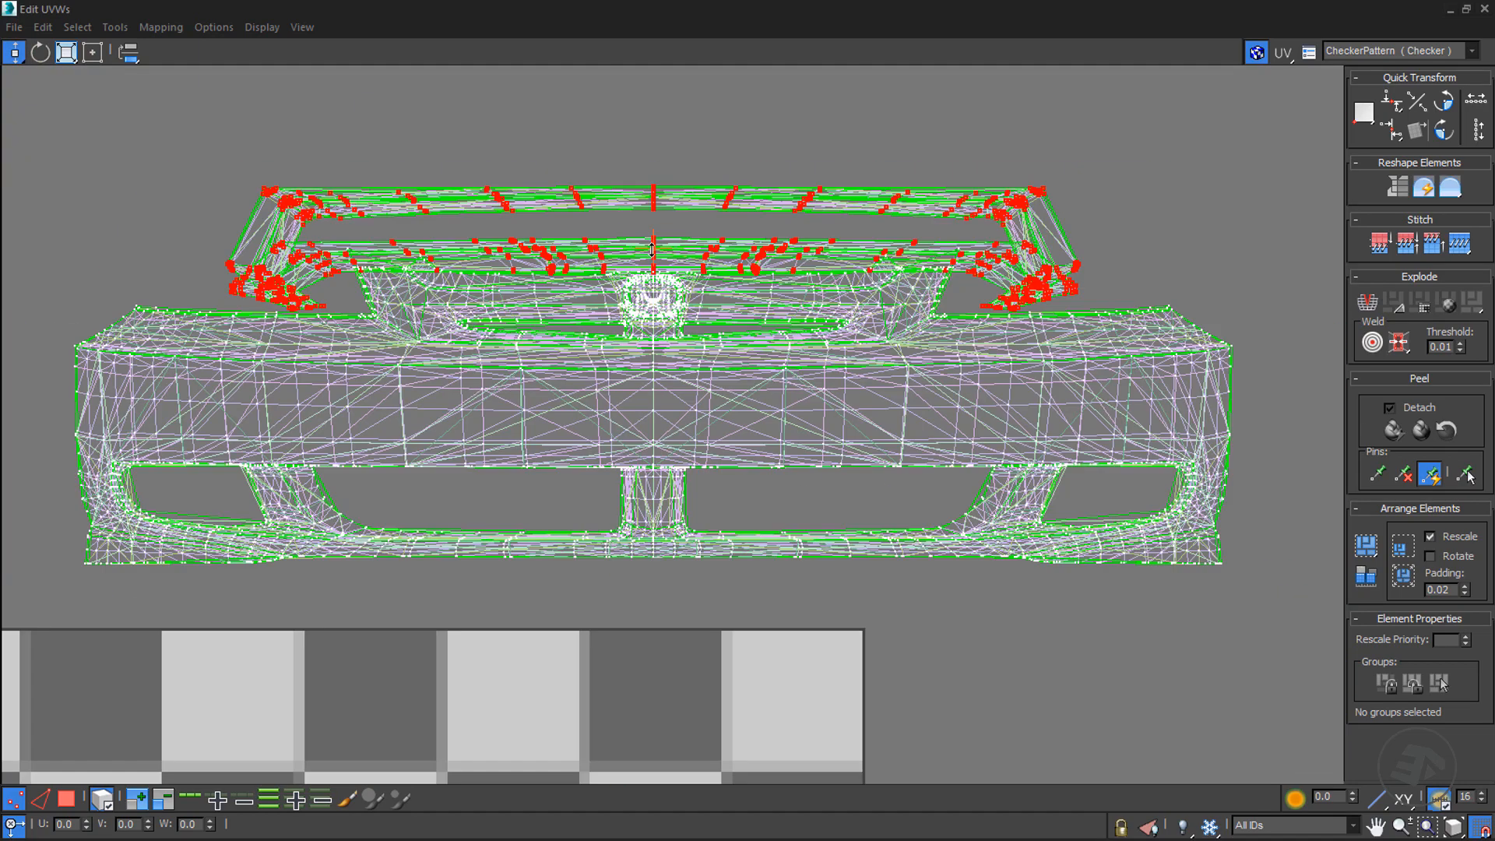
- Raise the spoiler shell to leave a gap above the front bumper shell, clear the selection and return to polygon mode
left_click_drag(654, 200, 672, 146)
scroll(671, 146, "down", 3)
left_click(964, 212)
key("3")
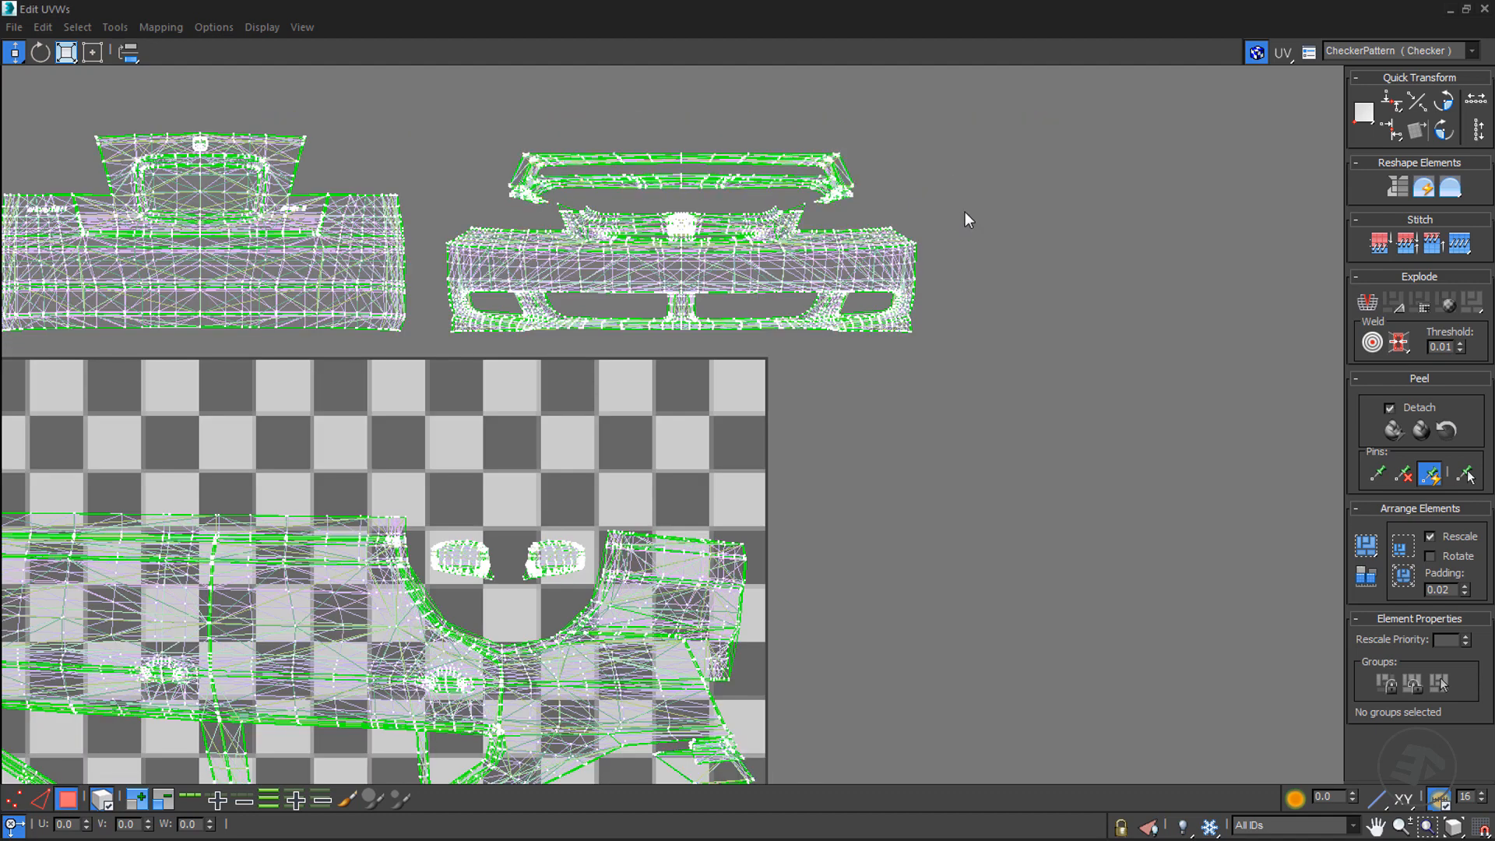
- Unfreeze the top-view shell and freeze only the small rectangular shell
left_click_drag(994, 220, 966, 266)
scroll(827, 235, "down", 5)
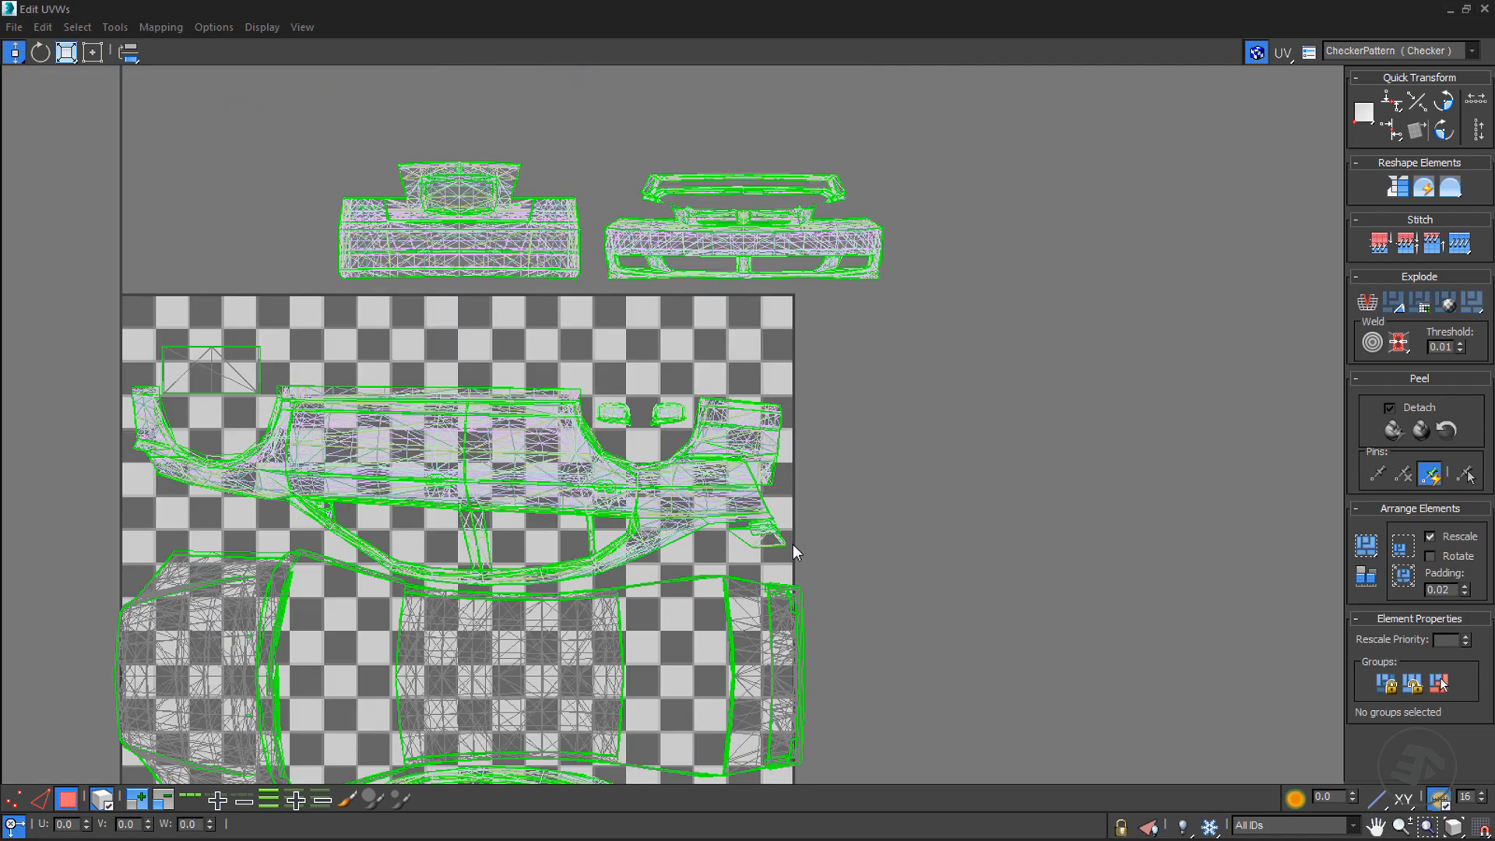
middle_click_drag(793, 544, 676, 307)
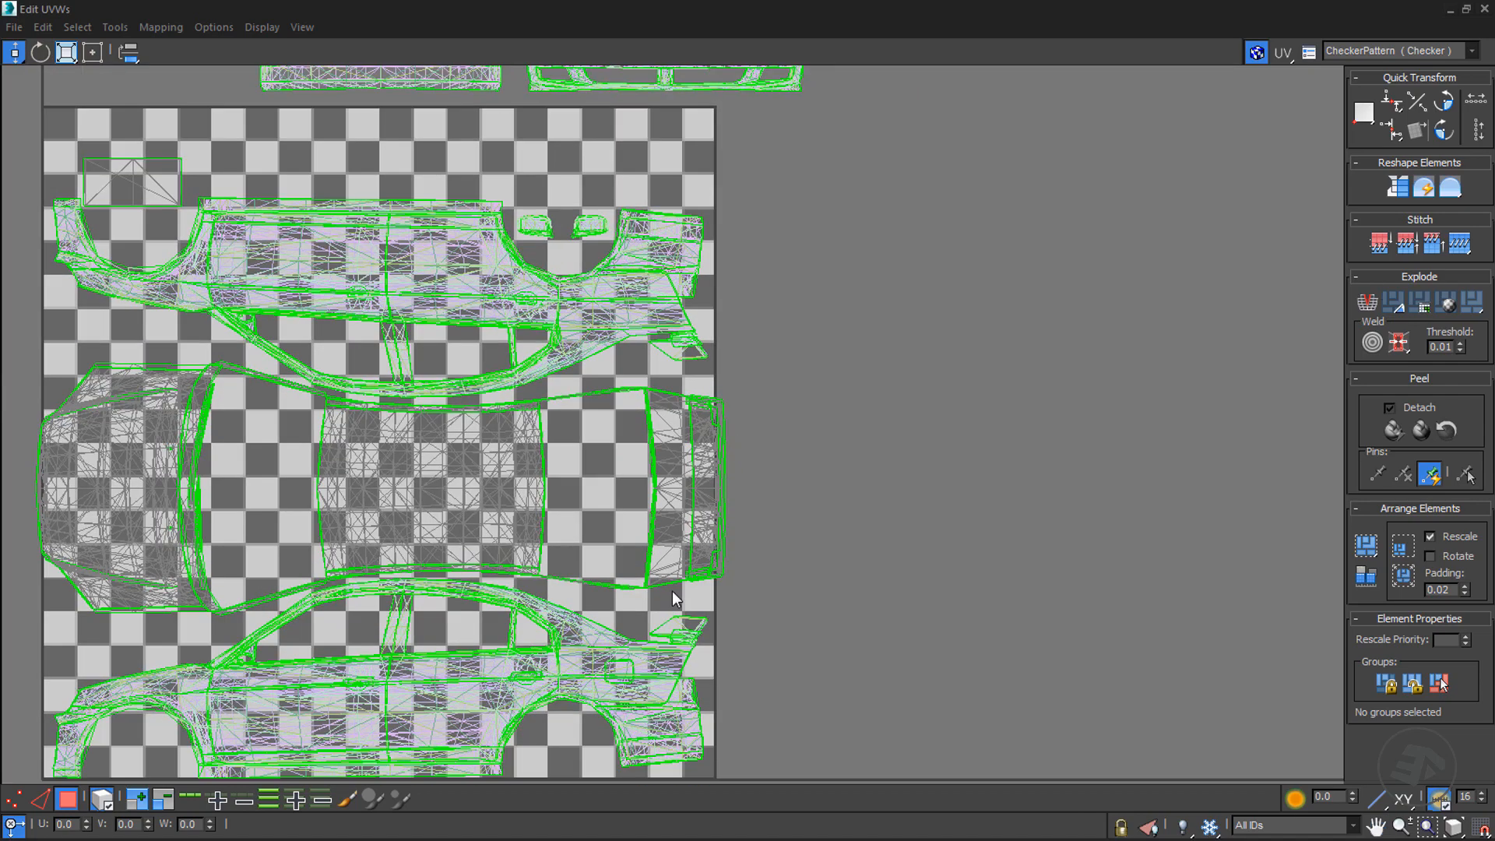
scroll(682, 644, "up", 4)
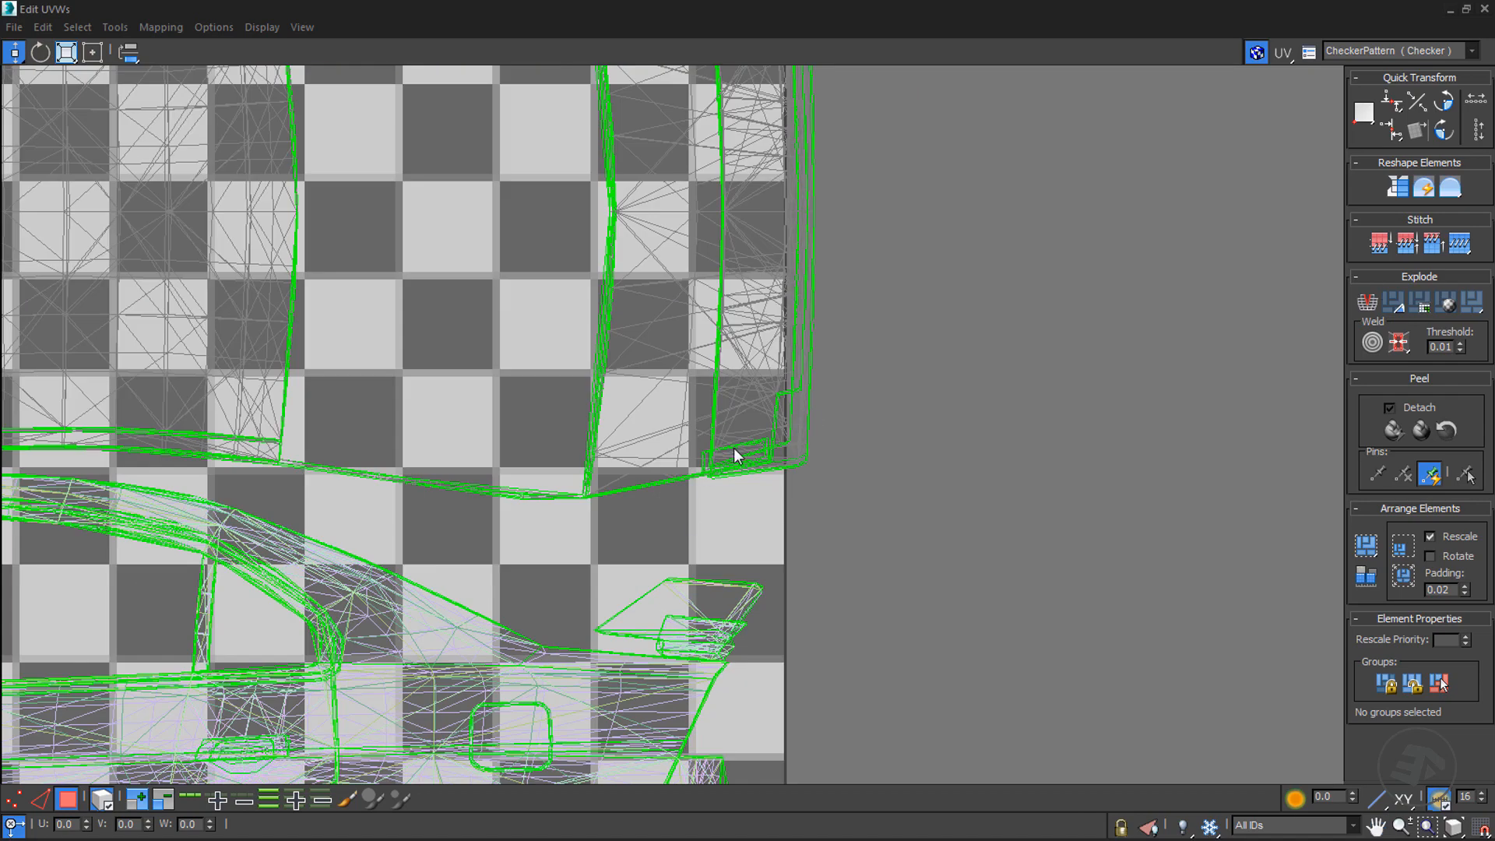
scroll(792, 440, "down", 4)
scroll(792, 439, "down", 1)
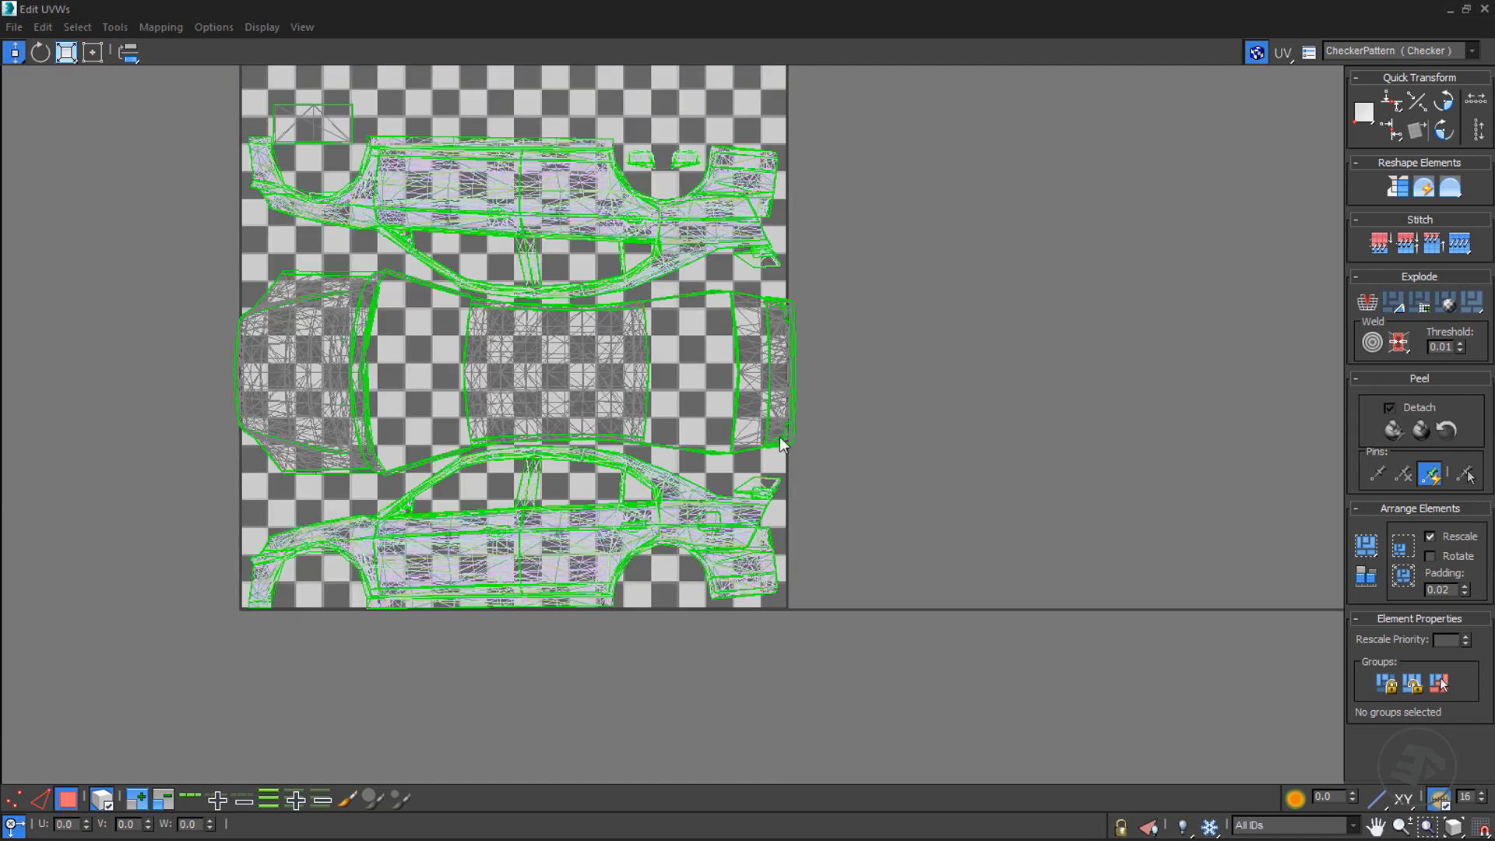
scroll(549, 414, "down", 2)
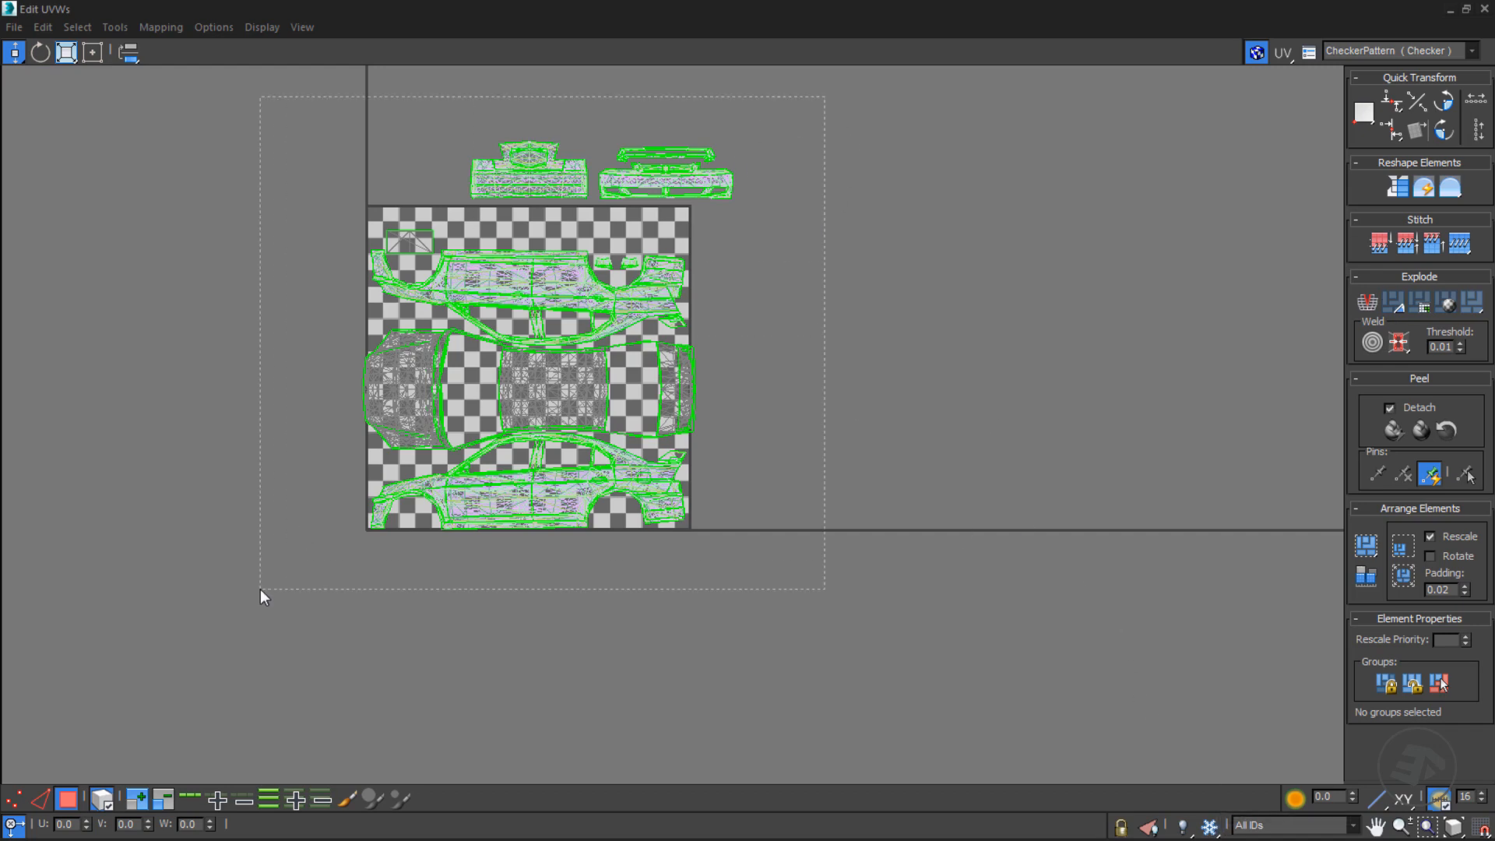
left_click_drag(288, 548, 287, 549)
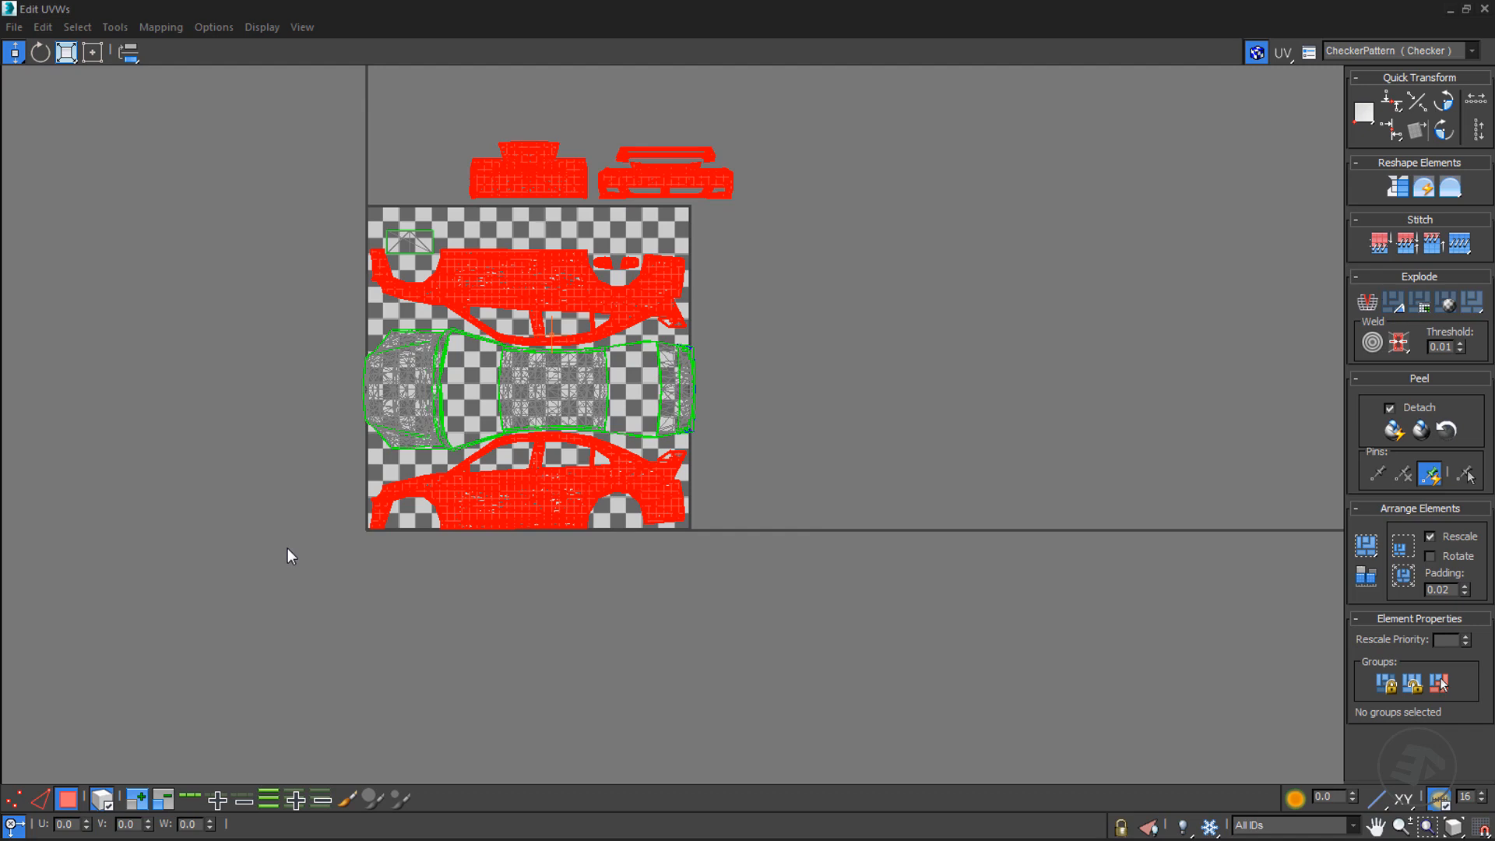
left_click_drag(1210, 826, 1213, 785)
left_click_drag(761, 302, 273, 480)
key("ctrl+i")
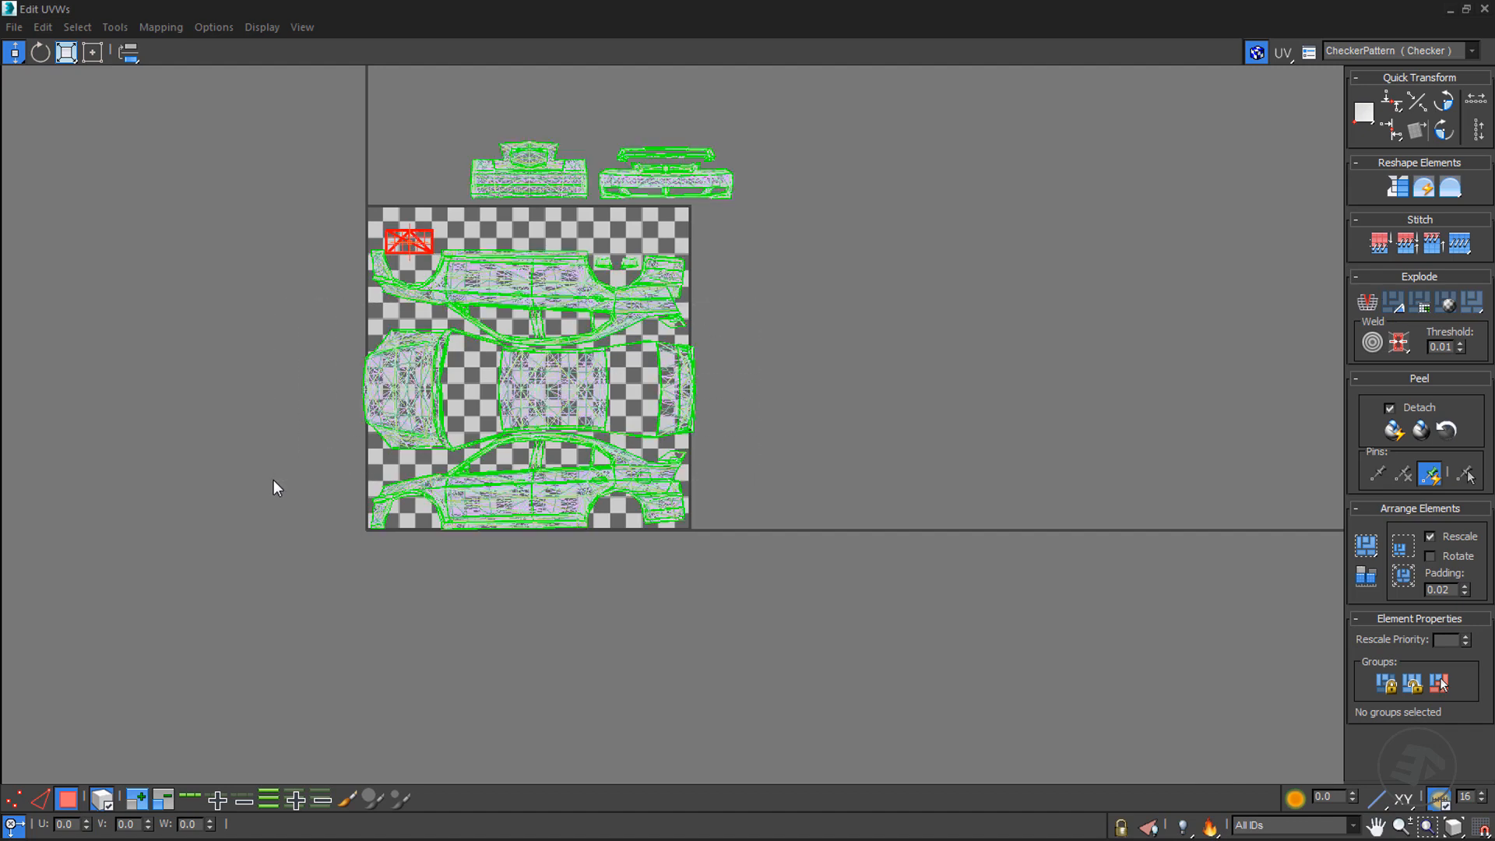
left_click_drag(1209, 825, 1215, 776)
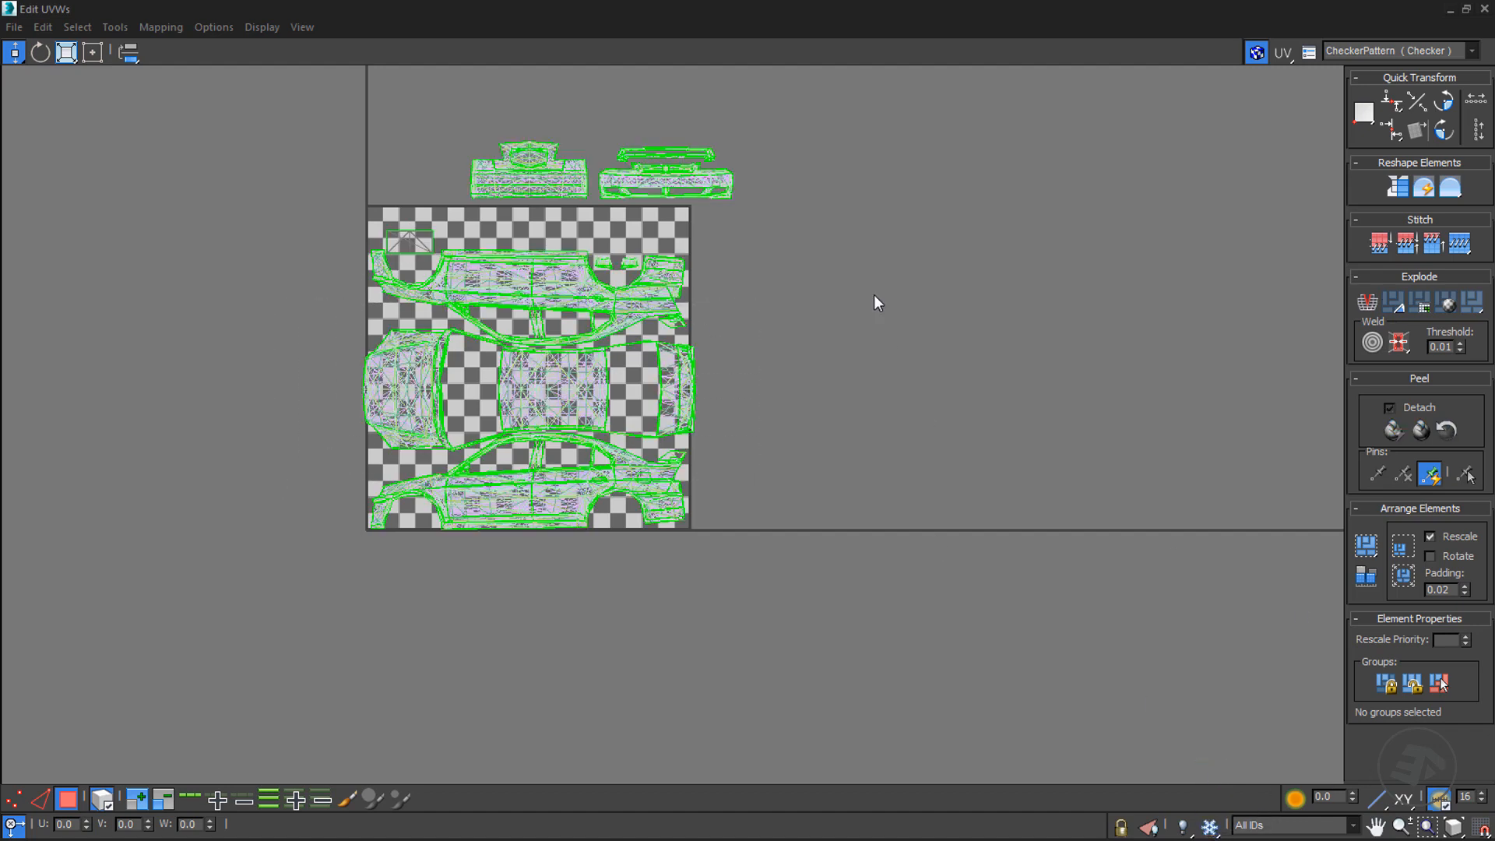
- Select the rear-view, front bumper and spoiler shells and move them together down into the tile, just above the flipped side shell
left_click(528, 193)
scroll(528, 188, "up", 3)
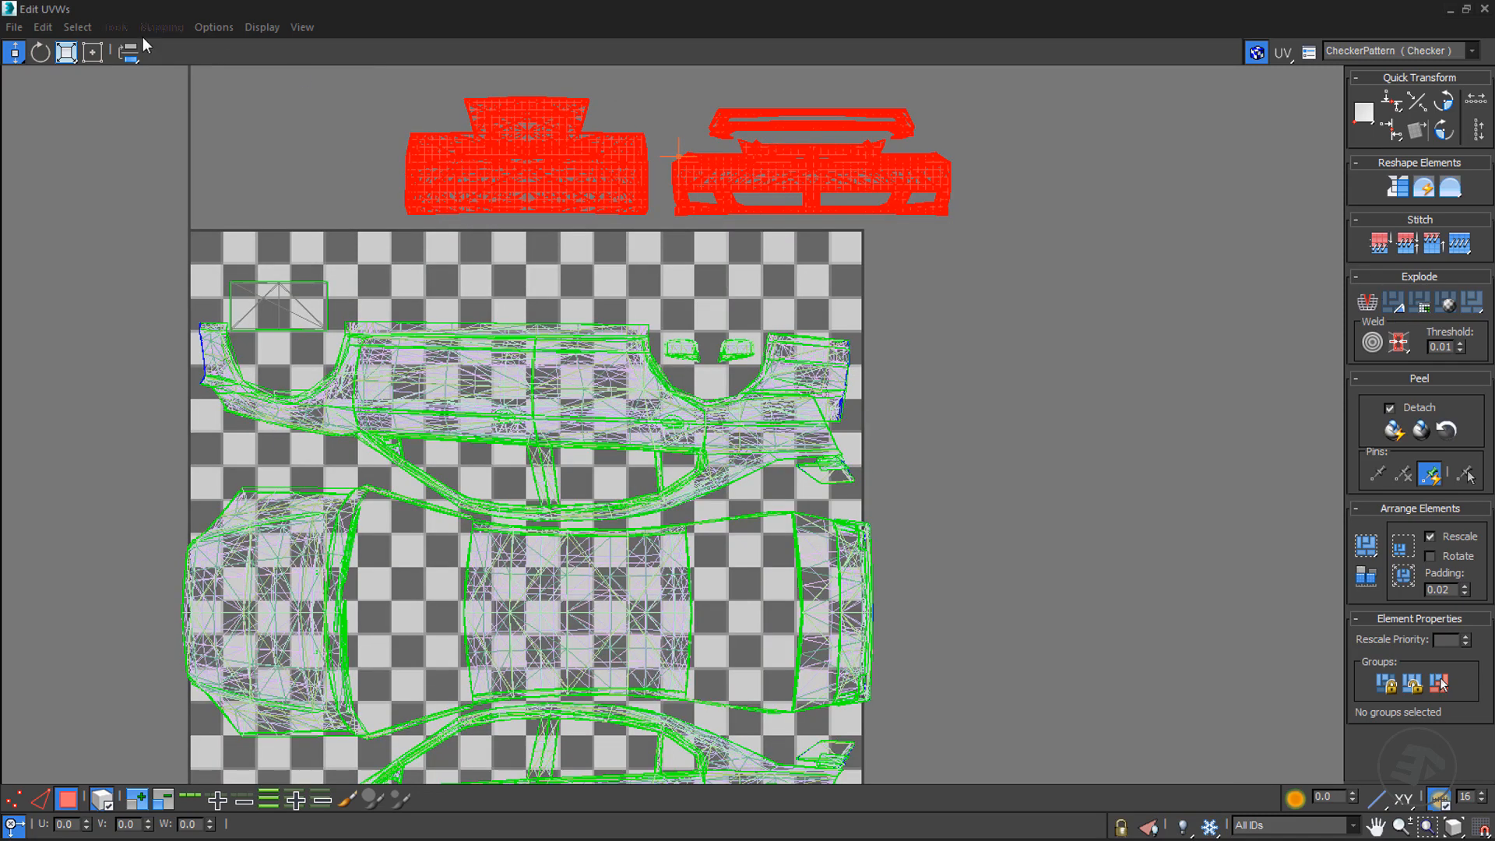
left_click_drag(14, 52, 14, 78)
left_click_drag(470, 214, 424, 288)
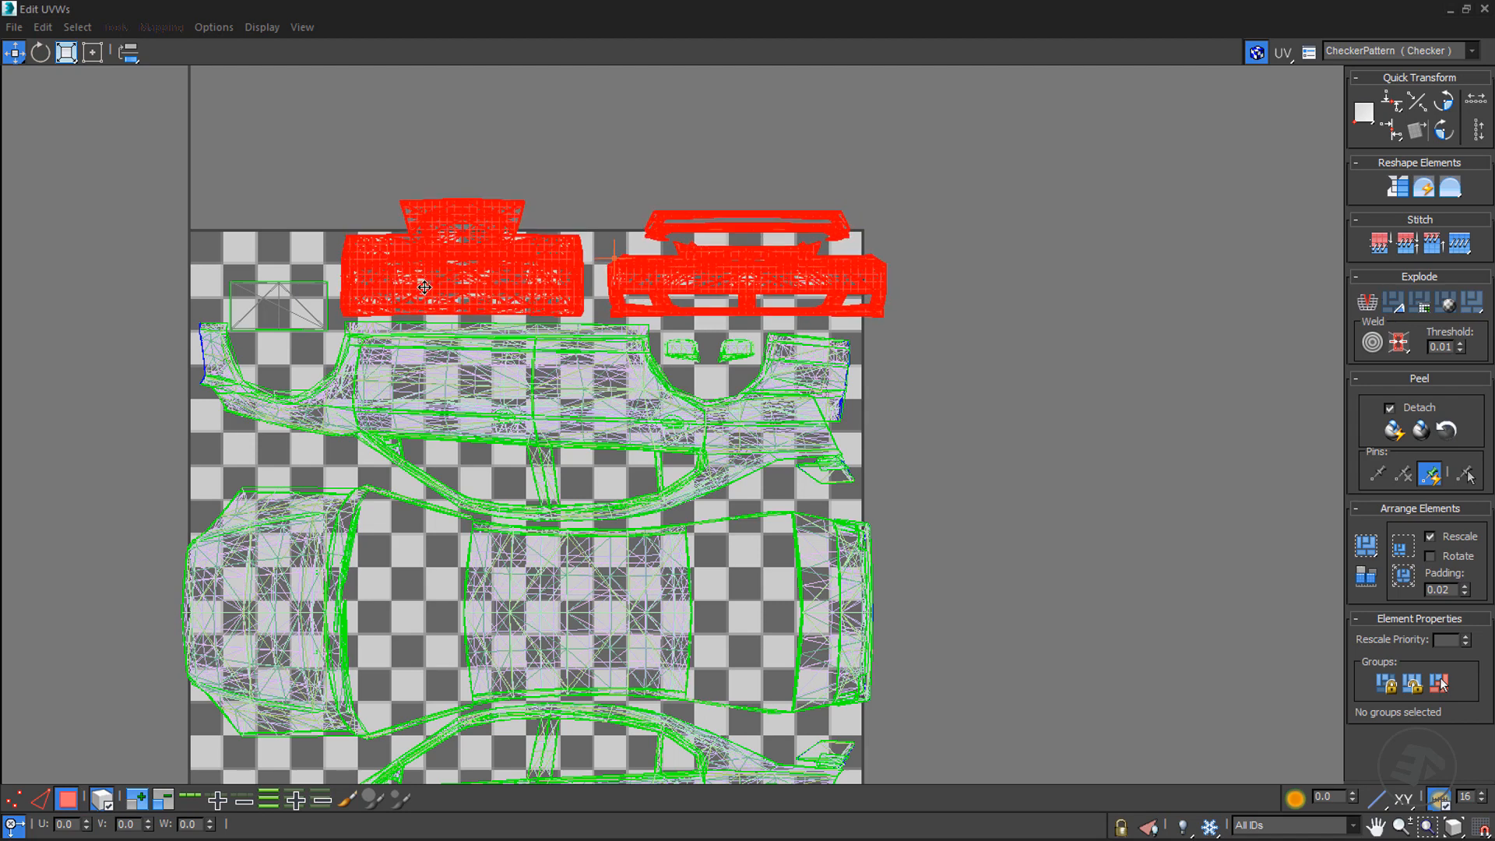
- Select all unfrozen shells and scale them down uniformly until the top-view shell fits within the tile's width
scroll(517, 311, "down", 5)
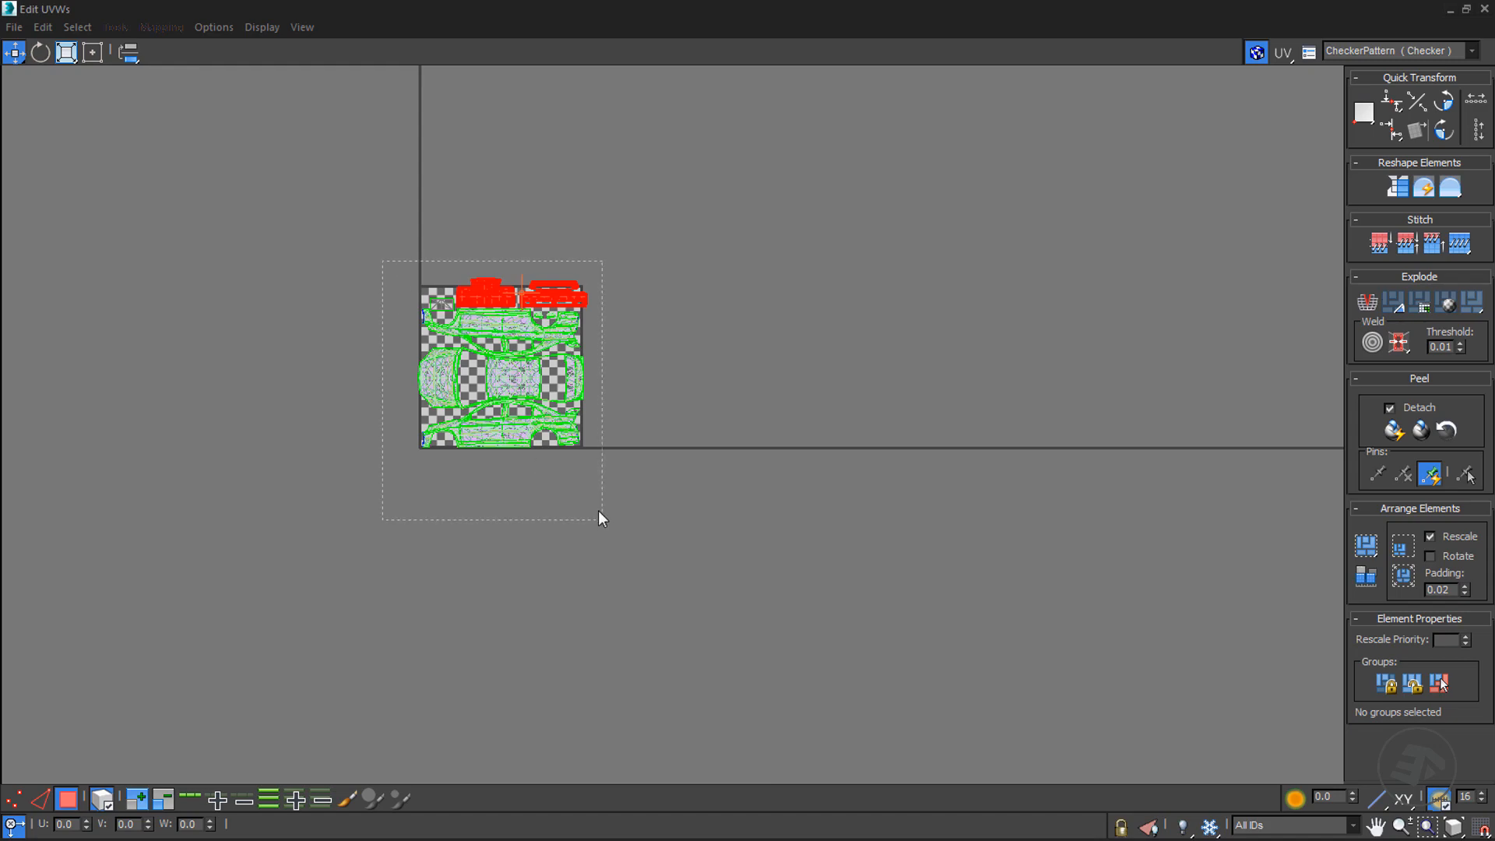
left_click(67, 53)
key("ctrl+a")
scroll(518, 386, "up", 10)
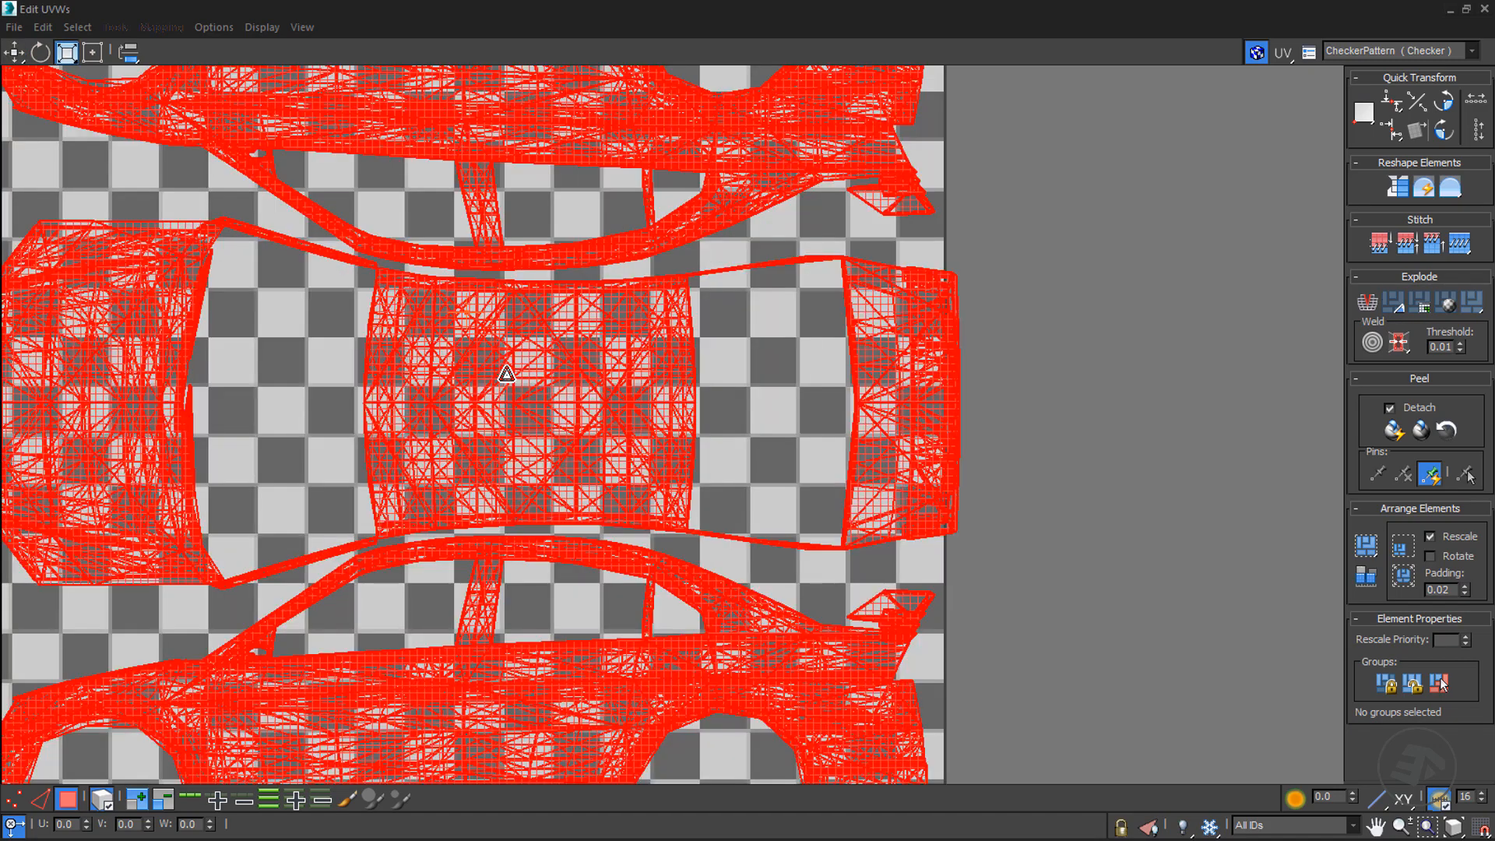
mouse_move(470, 368)
left_mouse_down()
mouse_move(471, 394)
mouse_move(474, 376)
left_mouse_up()
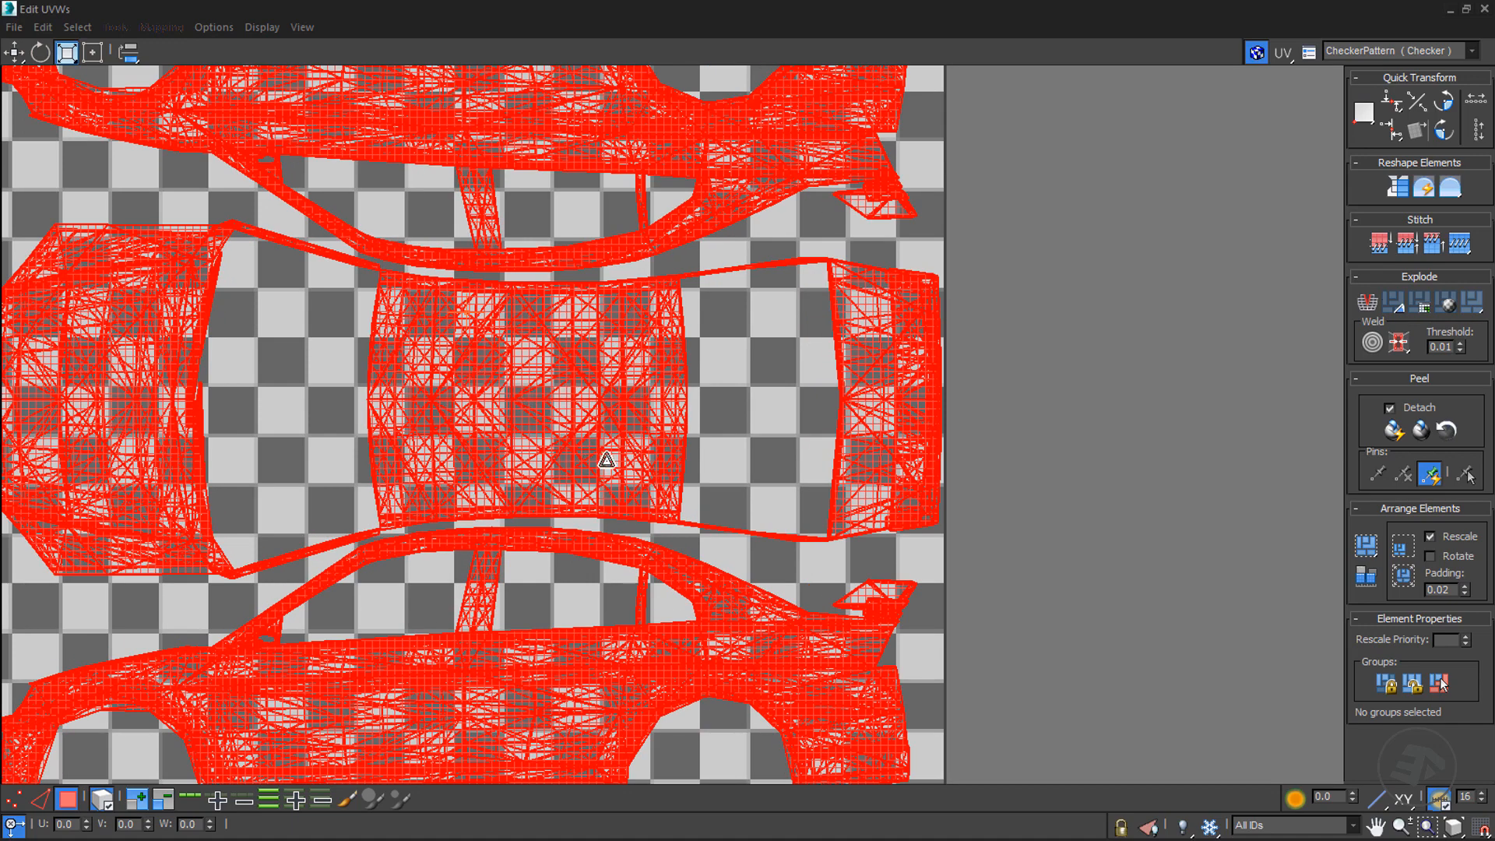
scroll(755, 443, "down", 8)
scroll(550, 437, "up", 5)
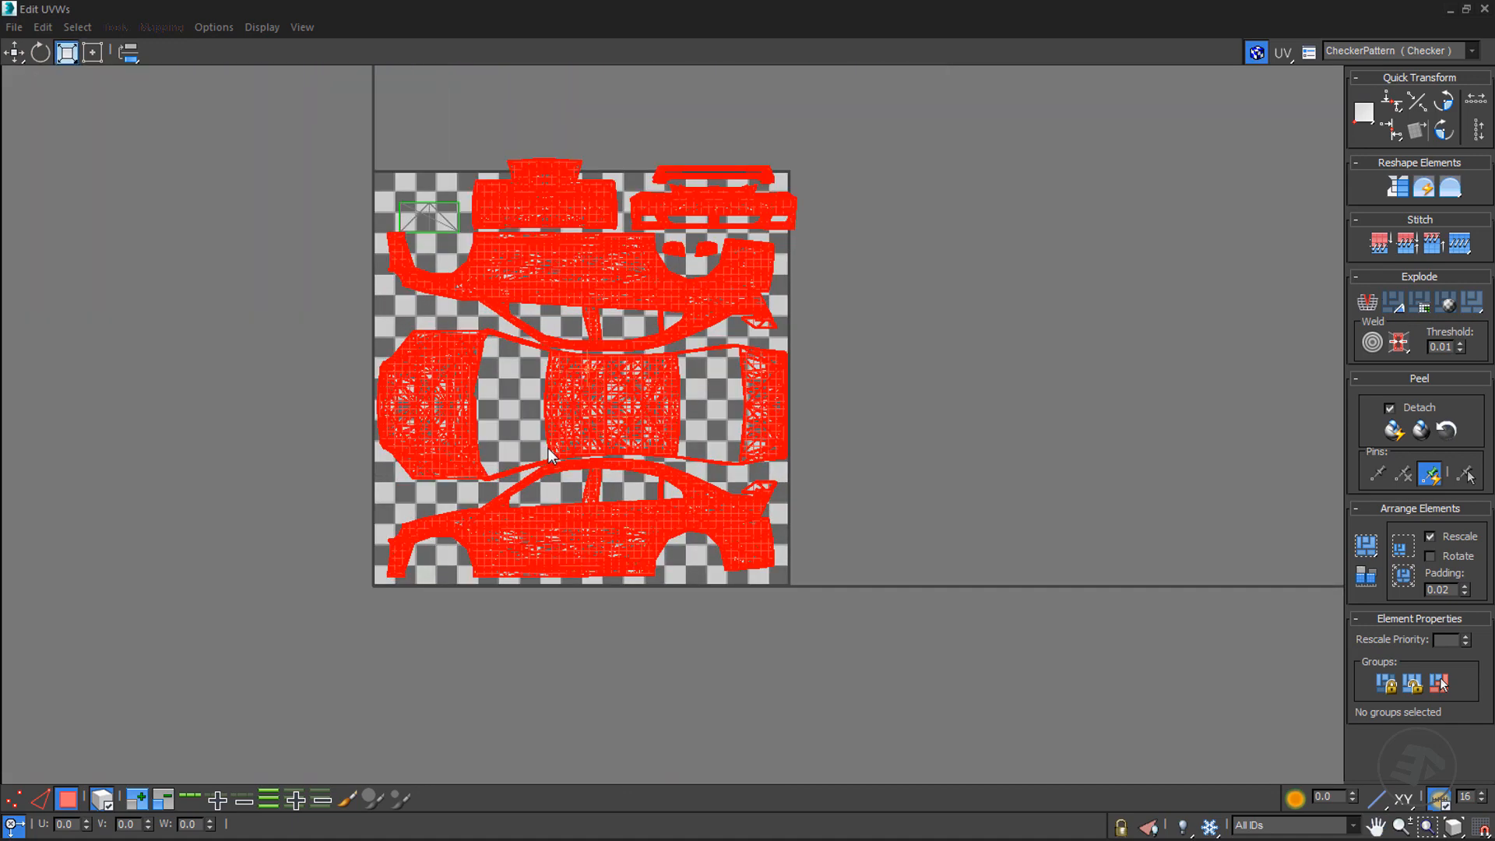
- Move all selected shells down to the tile's lower edge and scale them down slightly about the selection's centre
left_click_drag(19, 53, 20, 103)
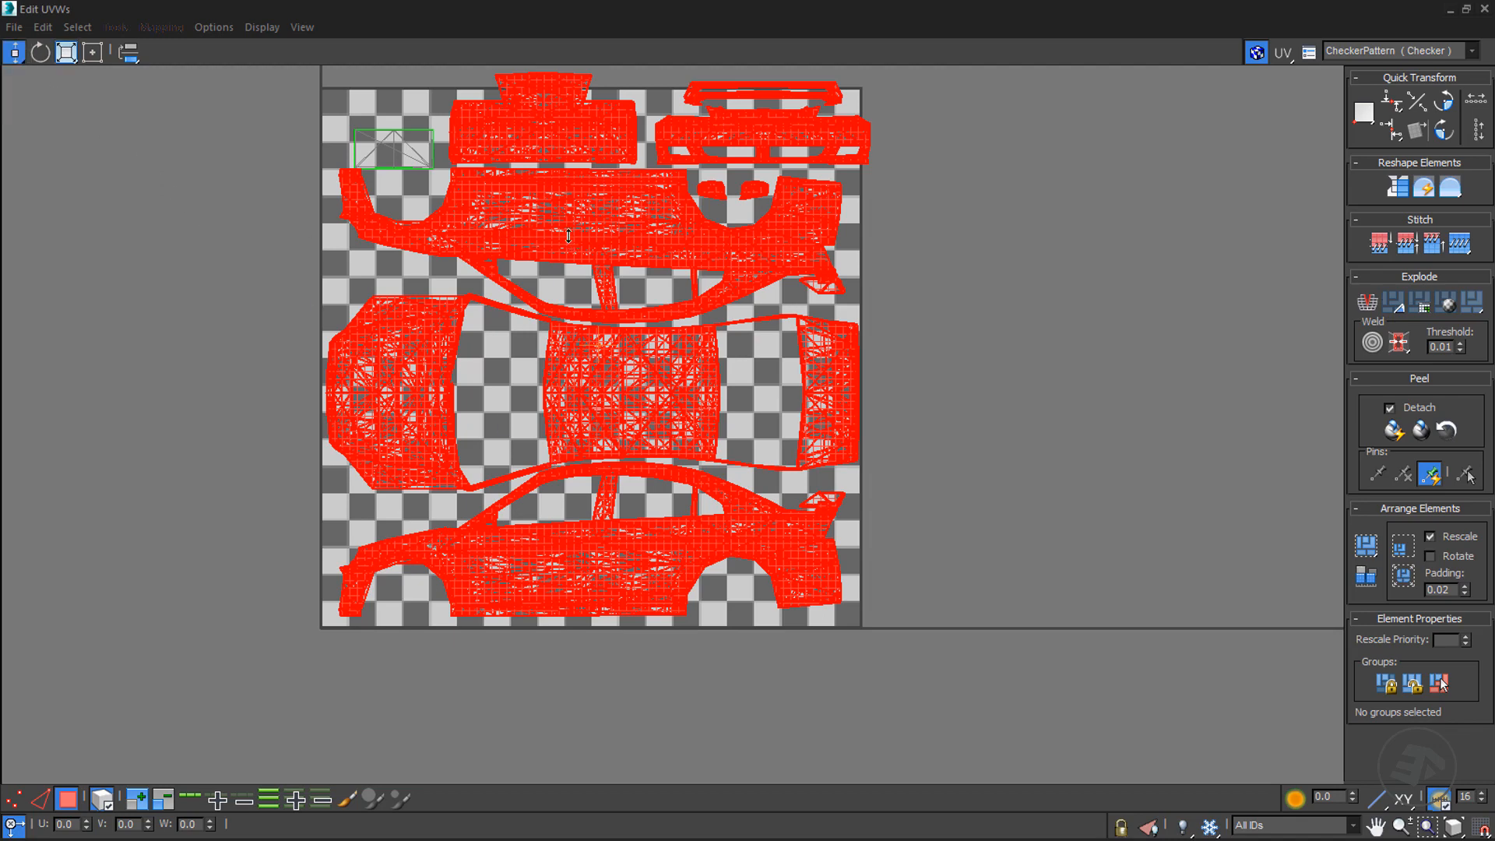
left_click_drag(570, 238, 572, 242)
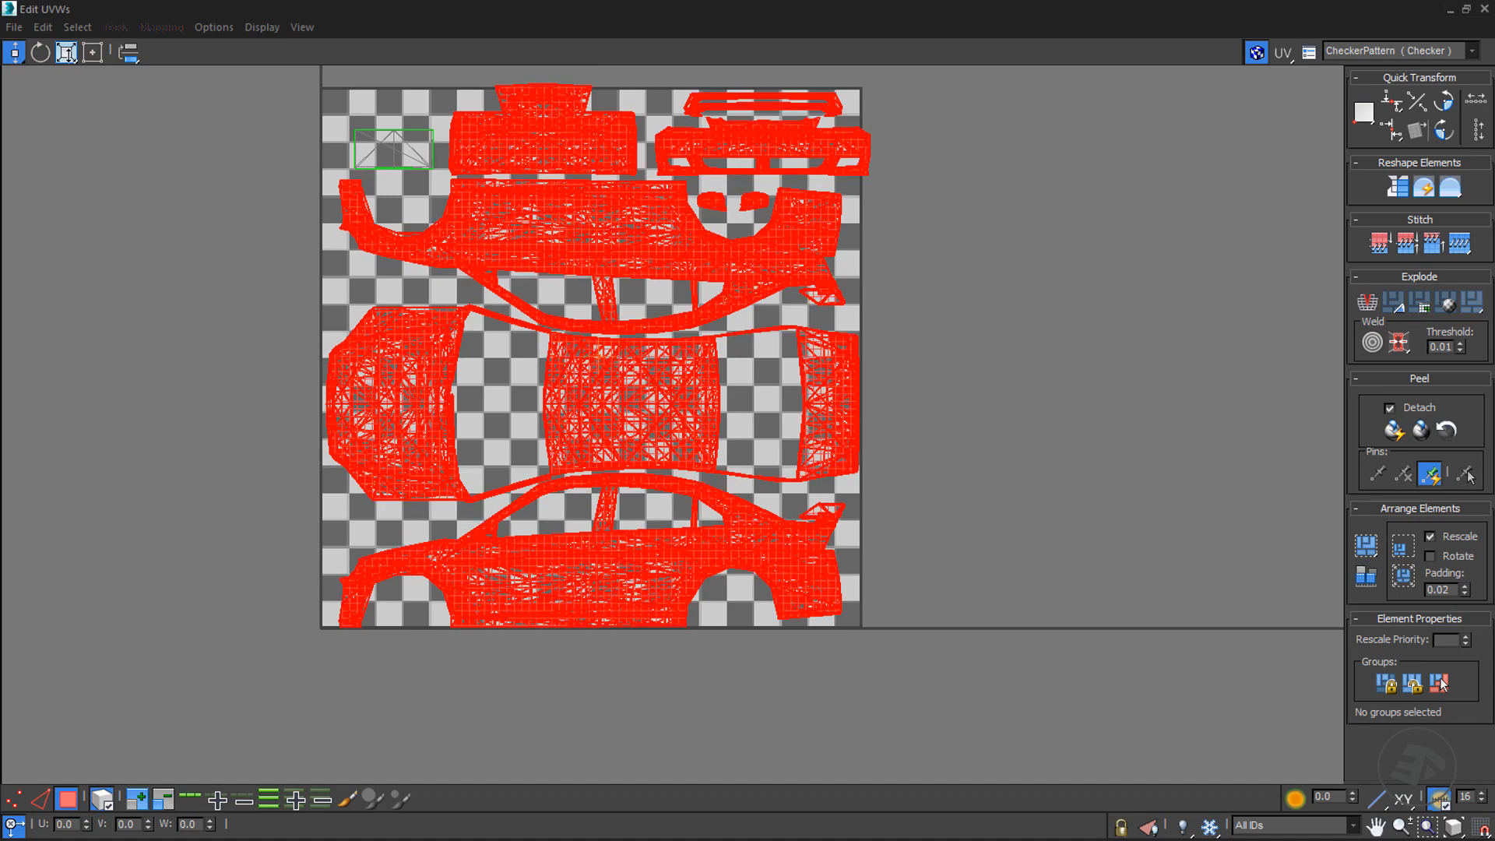
left_click(66, 52)
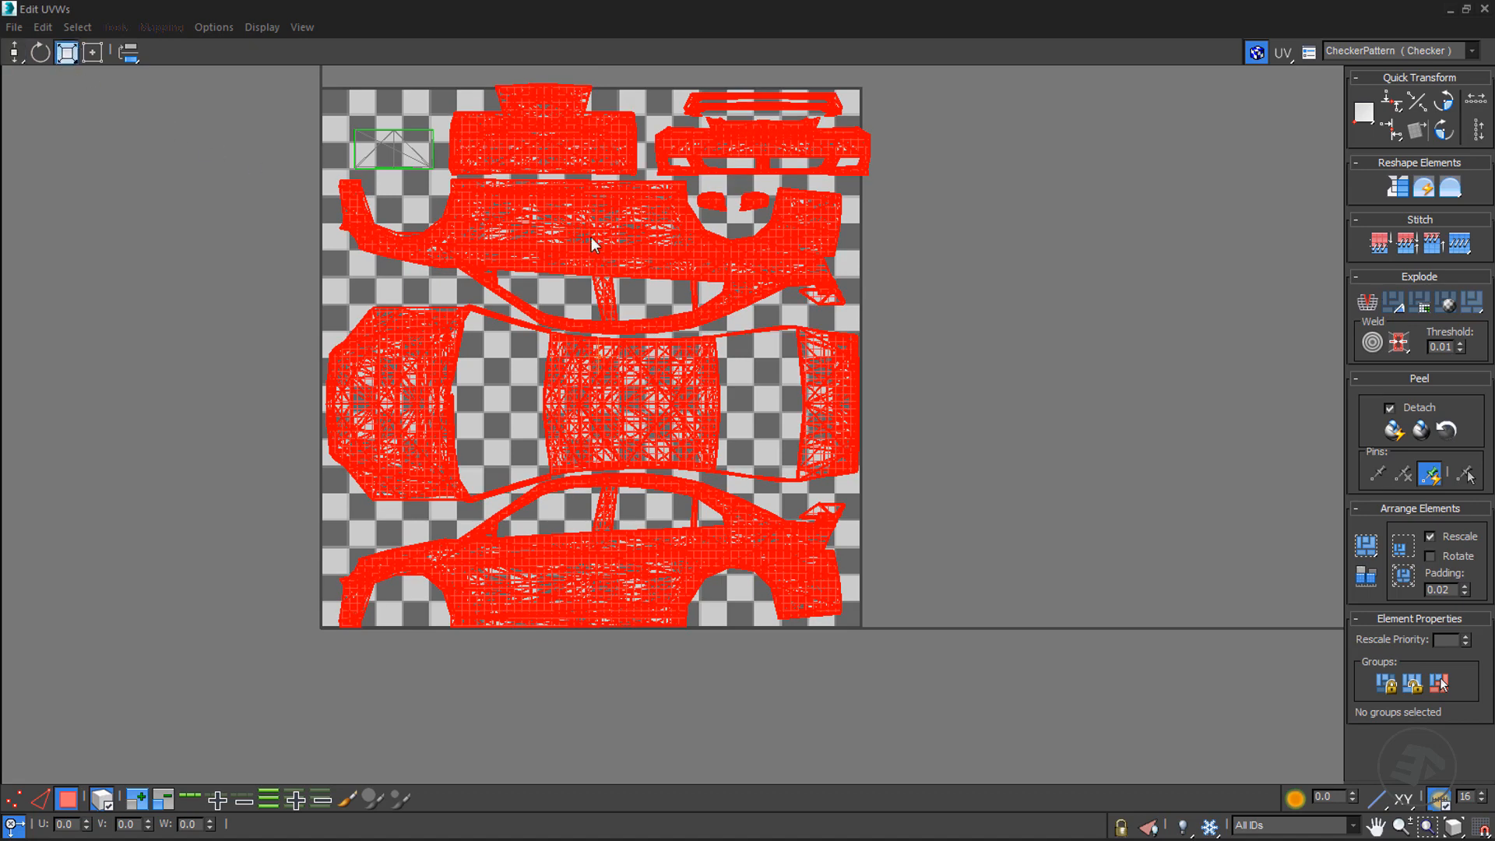
left_click_drag(1368, 121, 1365, 167)
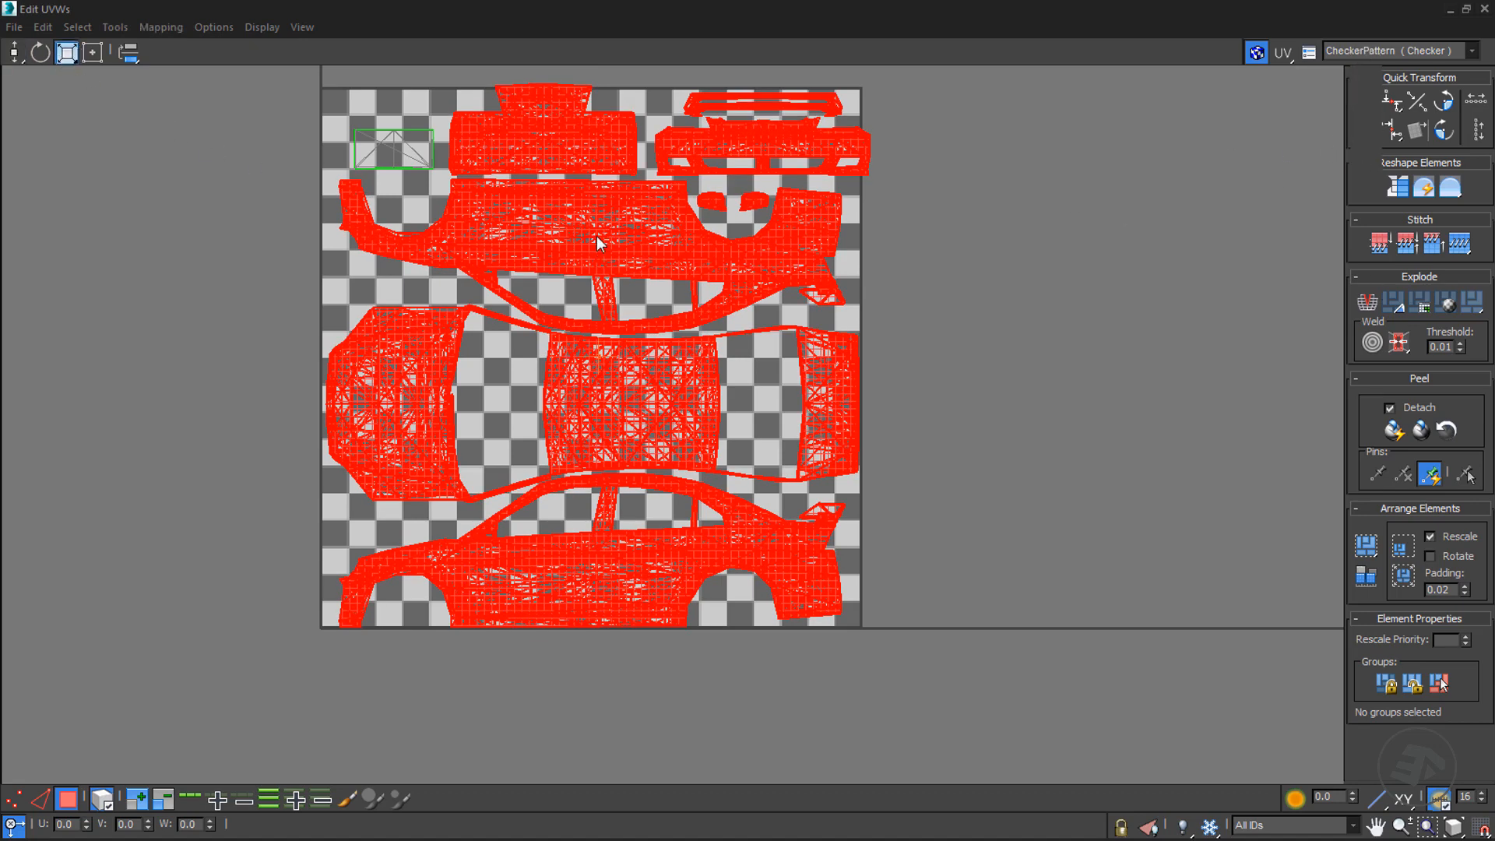
left_click_drag(597, 235, 598, 241)
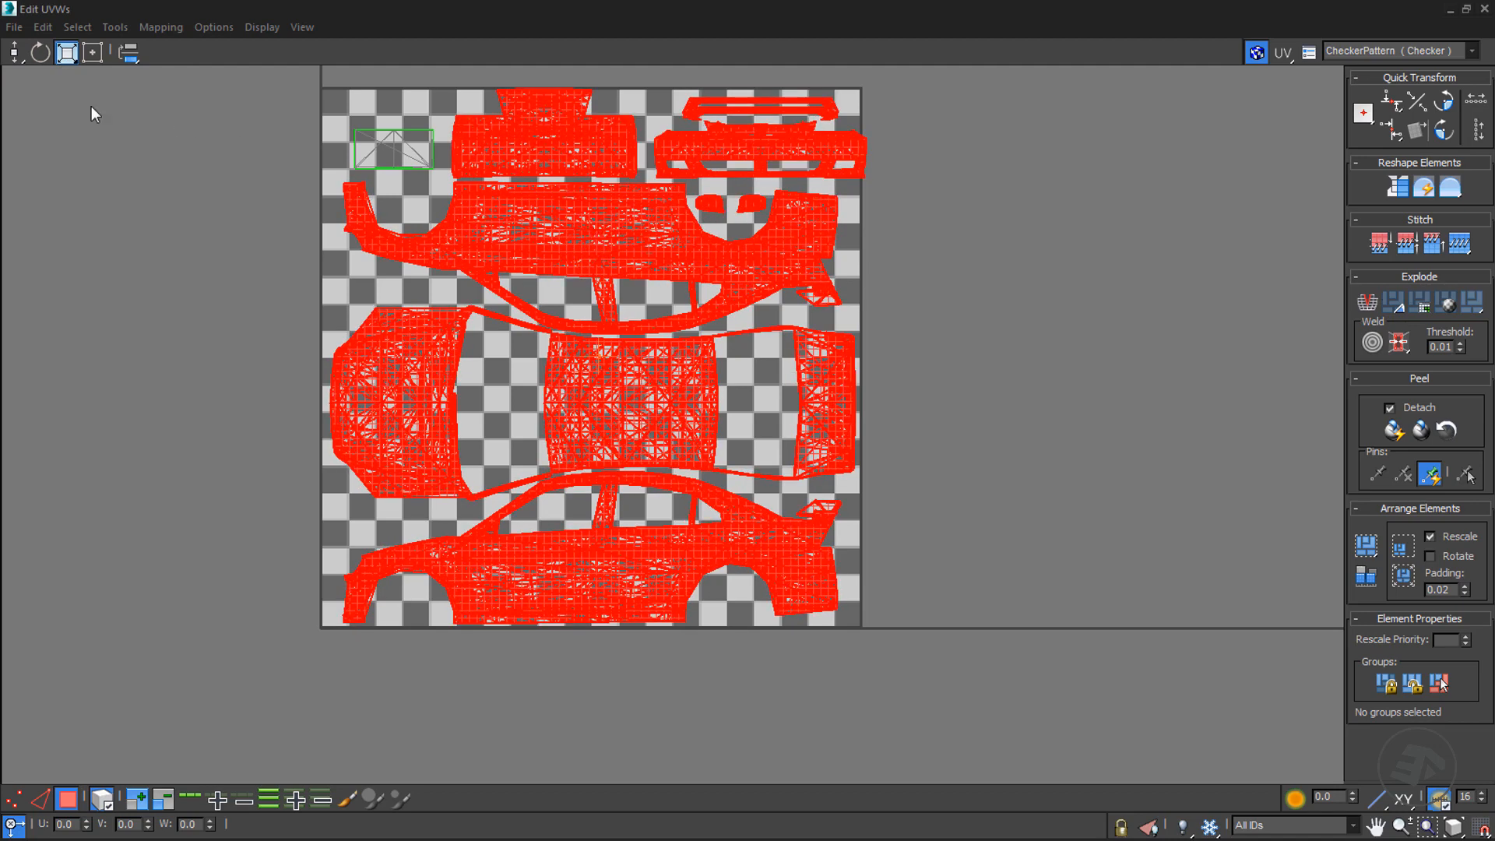
- Lower all selected shells vertically so the lower side shell sits just inside the tile's lower edge
key("w")
left_click_drag(530, 218, 558, 167)
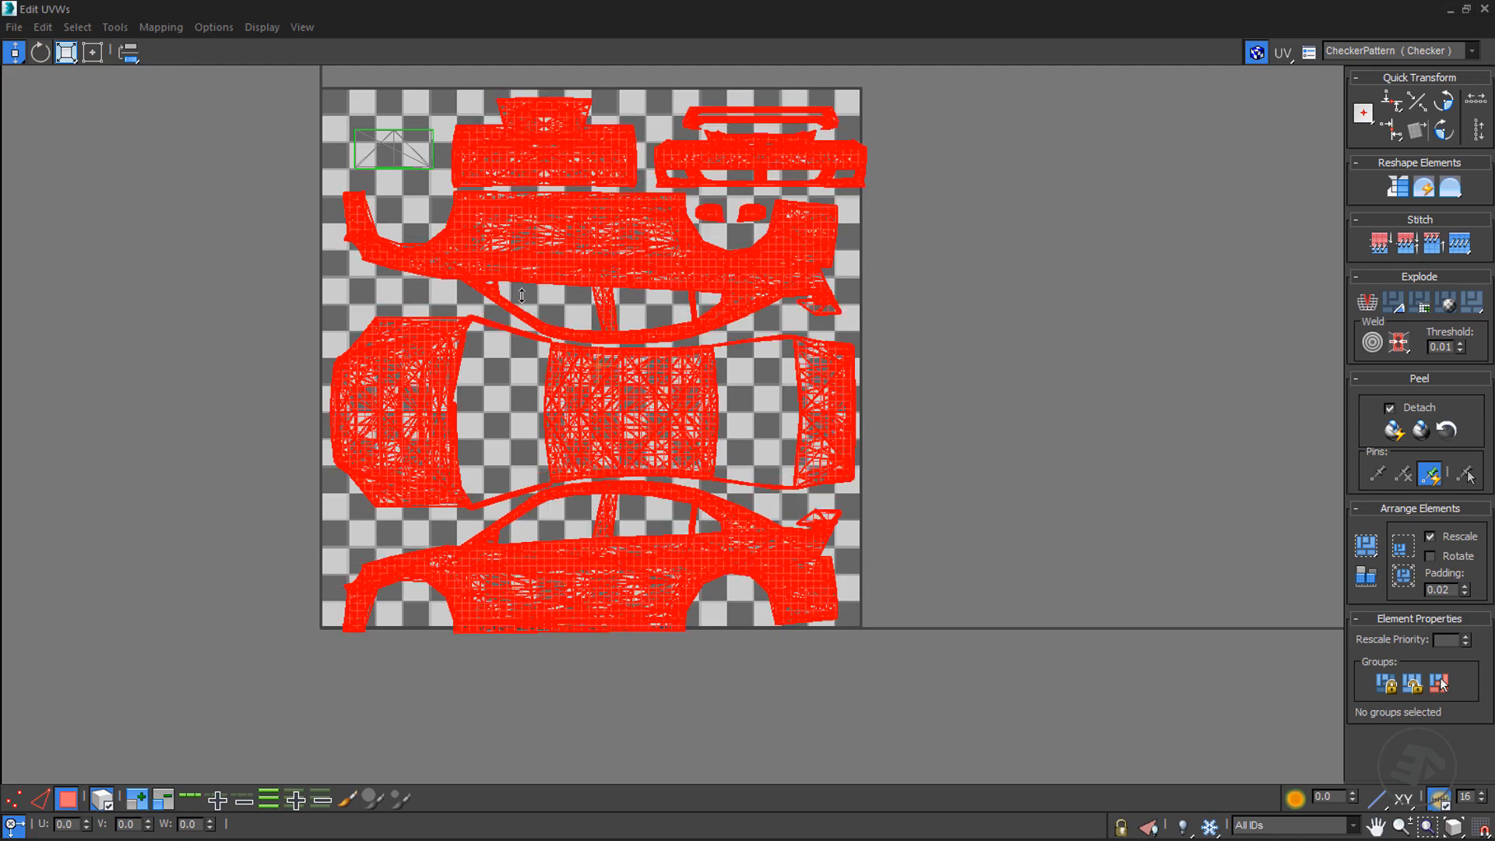
scroll(546, 605, "up", 8)
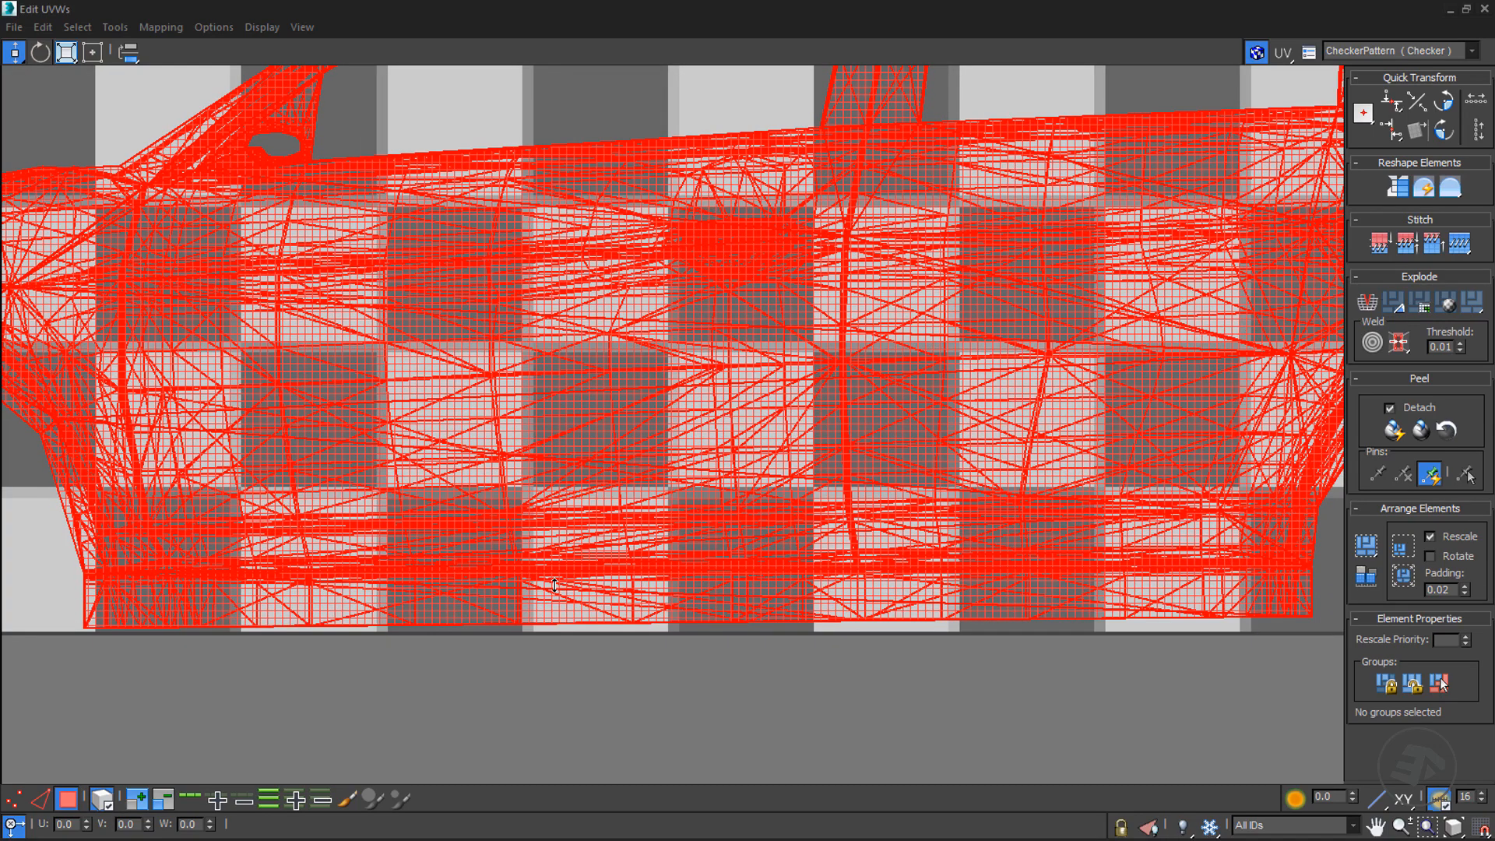
scroll(555, 584, "down", 4)
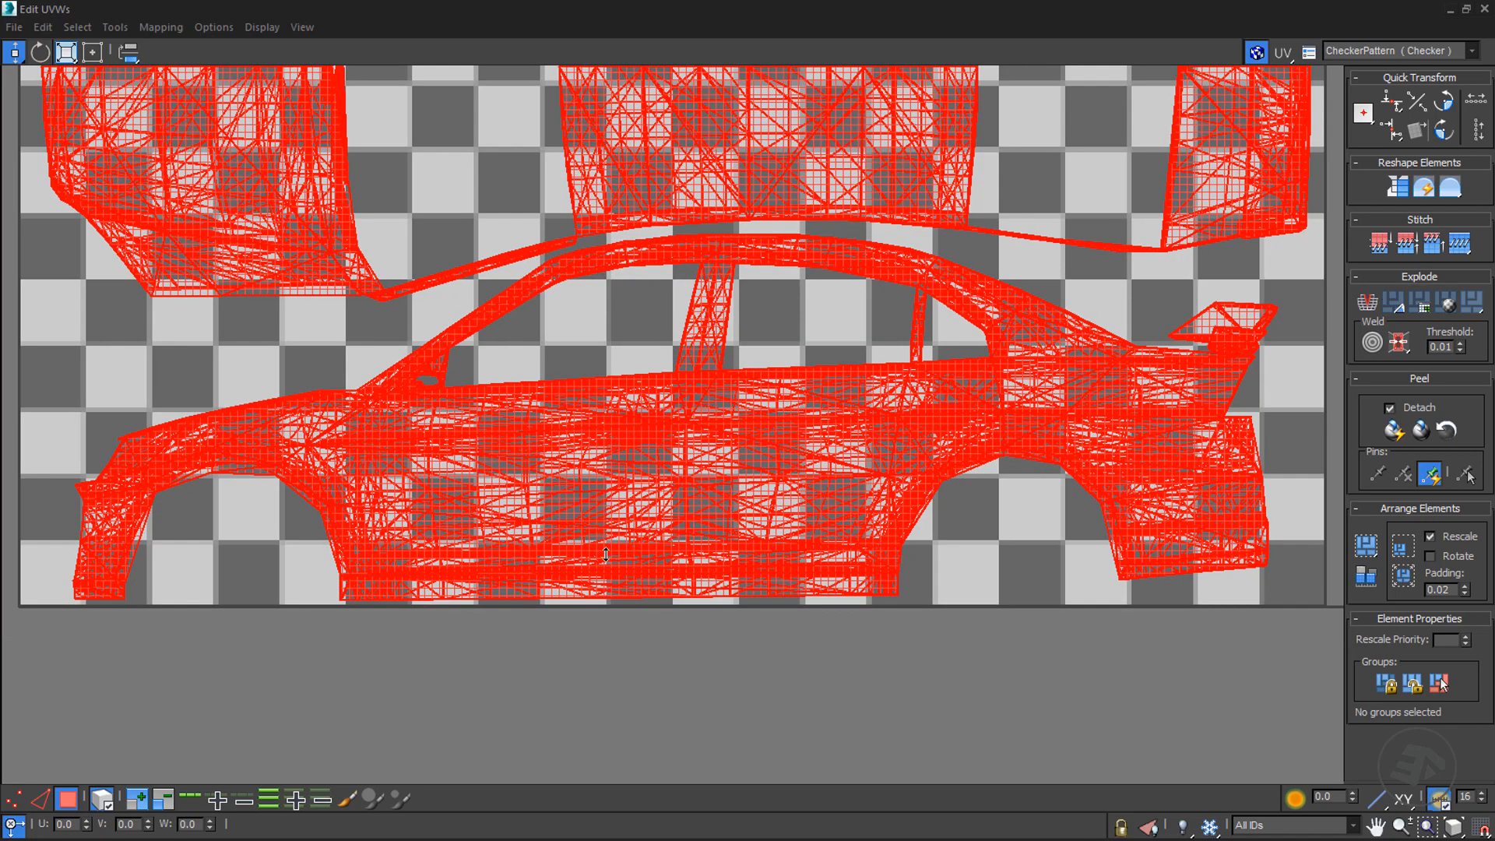
- Select the front bumper and spoiler shells and shift them horizontally until they lie inside the tile's side edge
scroll(644, 520, "down", 6)
scroll(624, 243, "up", 5)
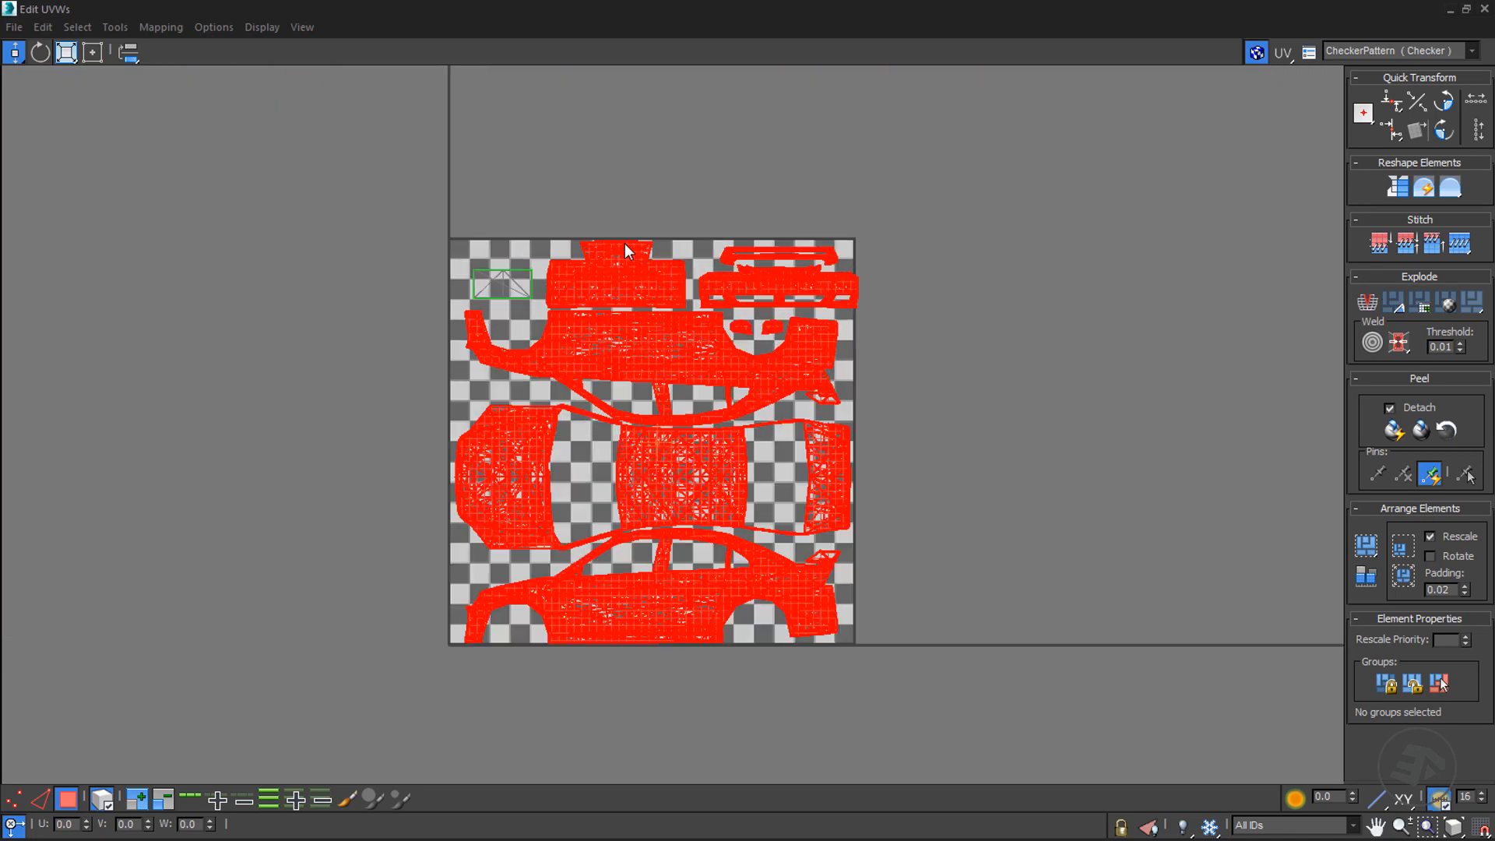
scroll(638, 253, "down", 3)
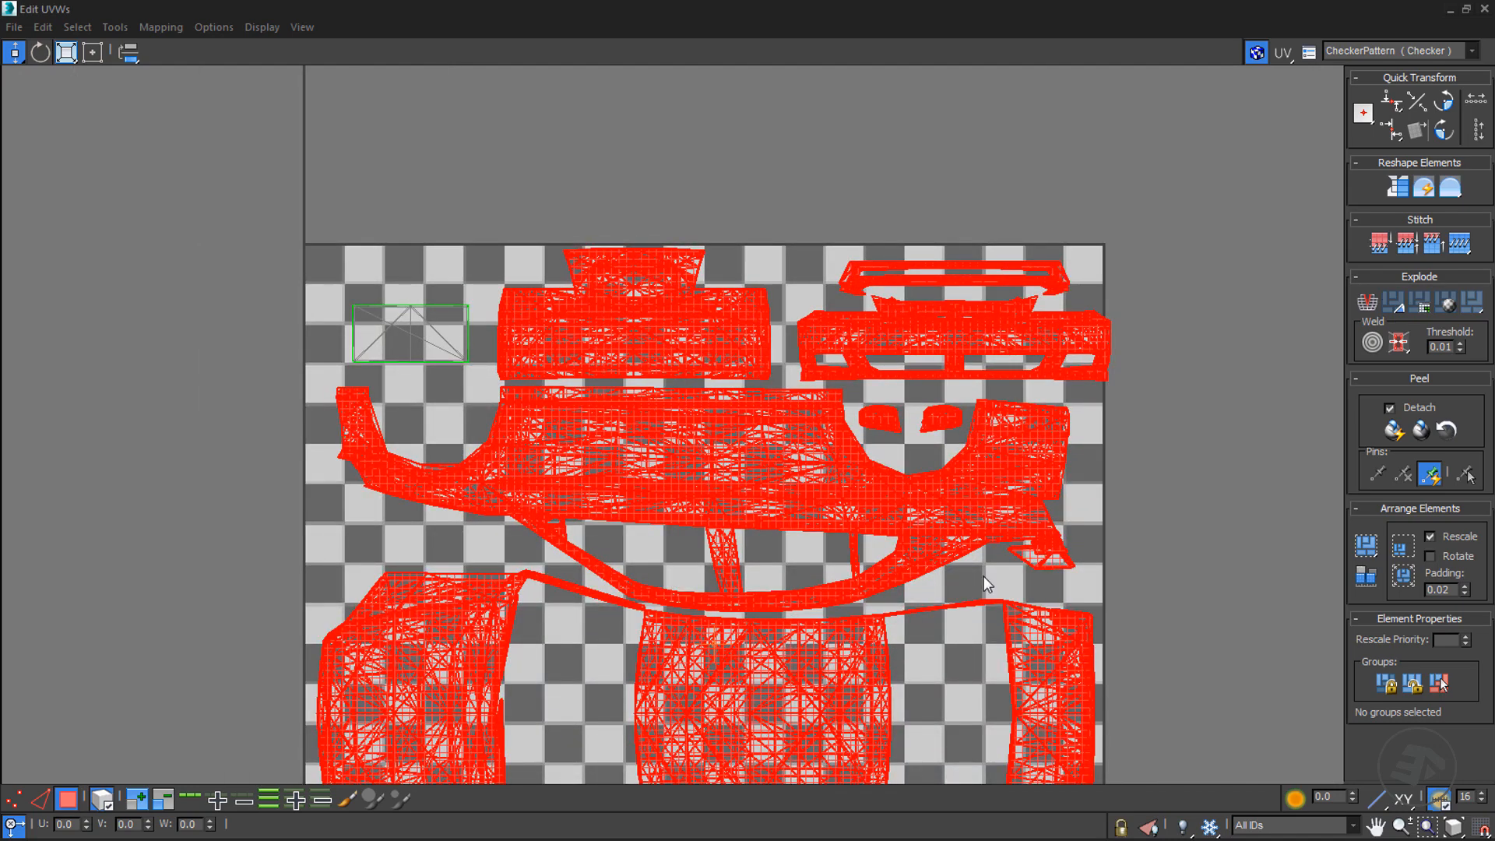
left_click_drag(1150, 227, 790, 385)
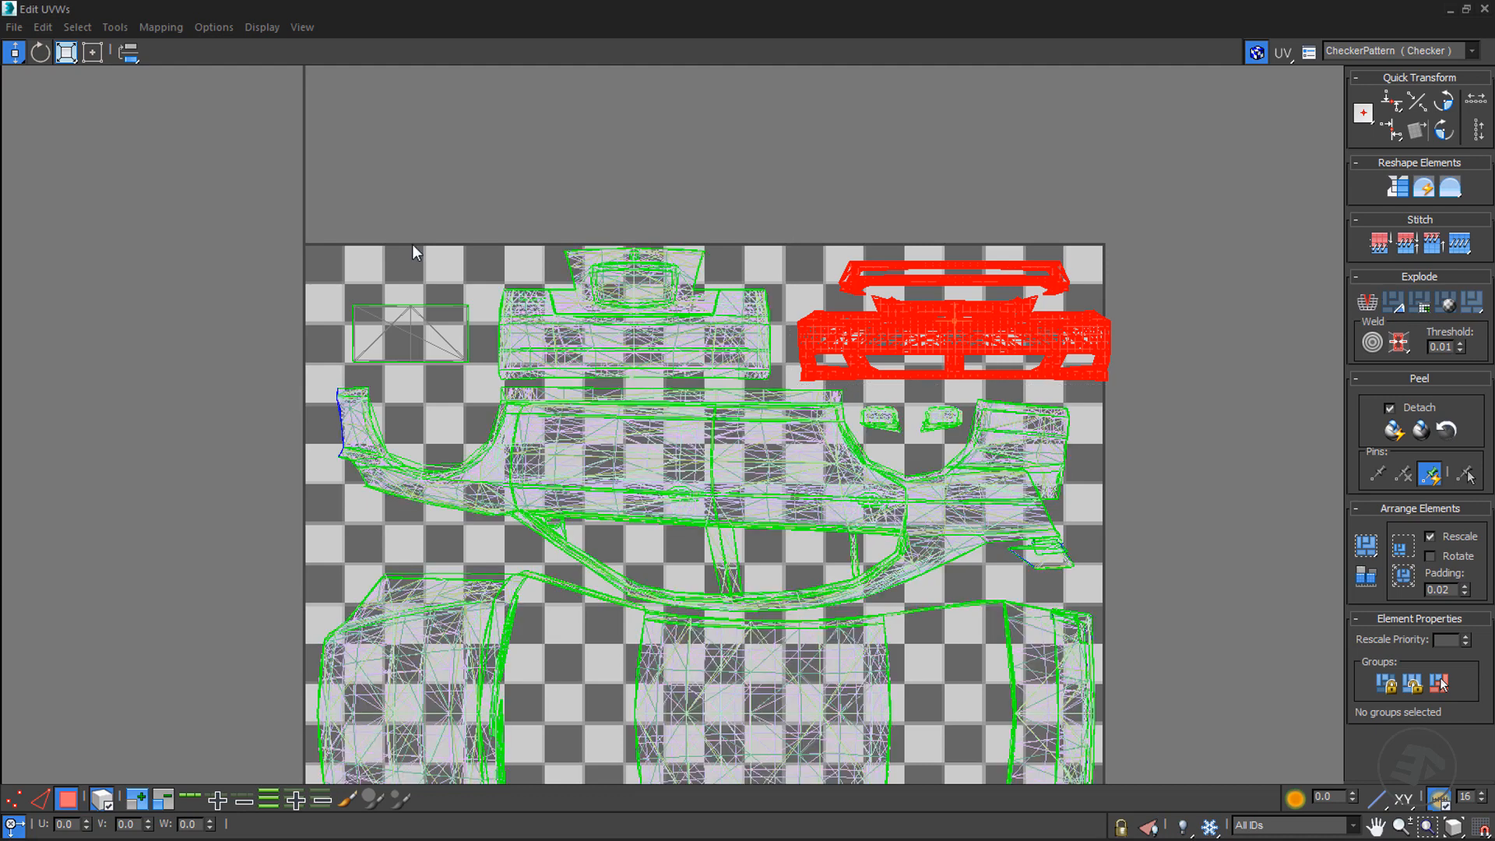
left_click(14, 52)
left_click_drag(970, 338, 953, 345)
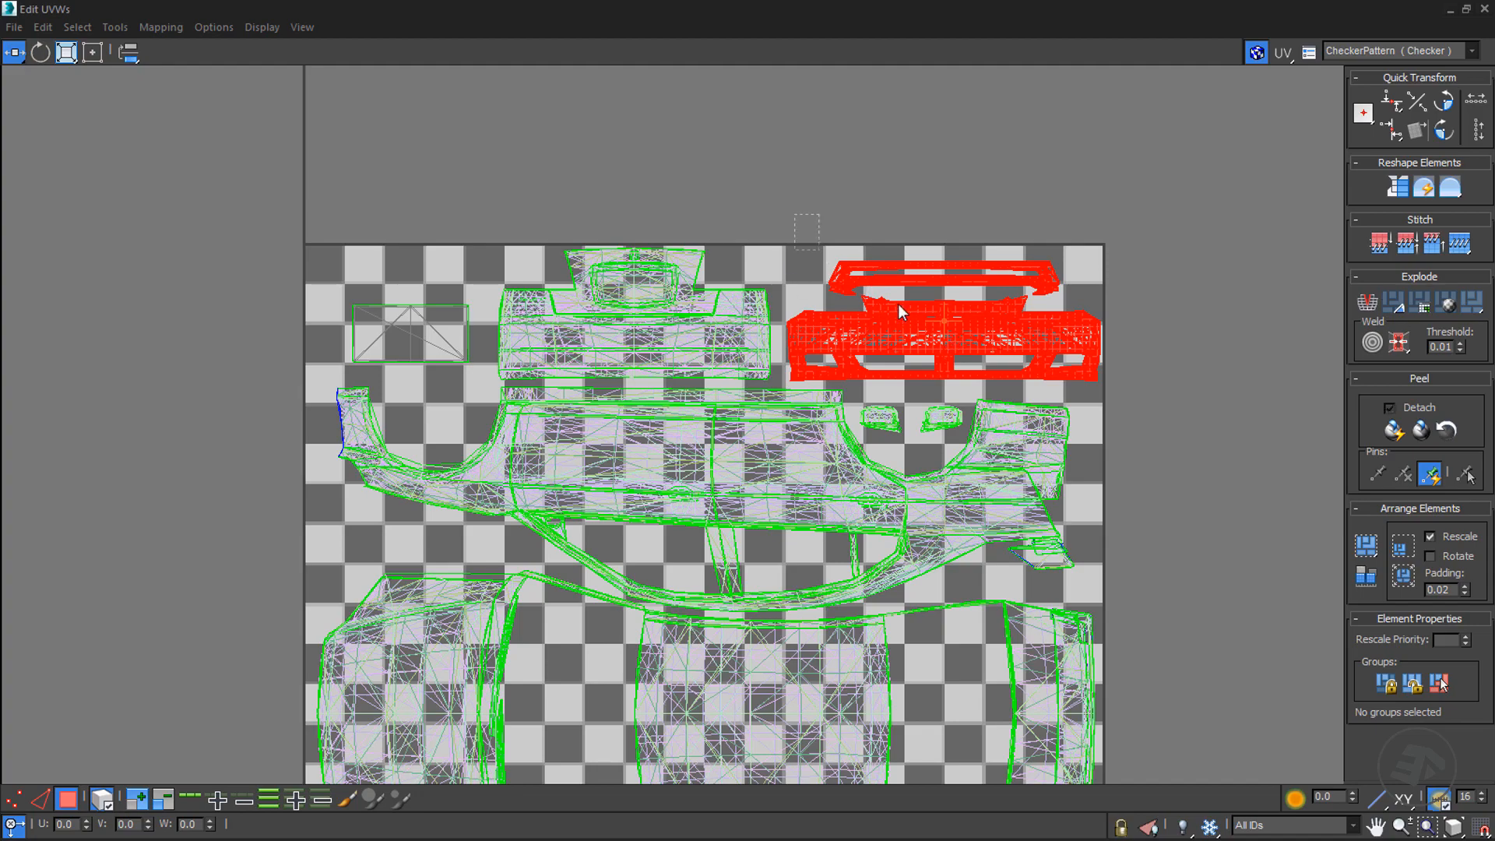
- Clear the selection and inspect the gaps between the shells and along the tile borders across the whole layout
scroll(937, 289, "up", 4)
scroll(753, 268, "up", 3)
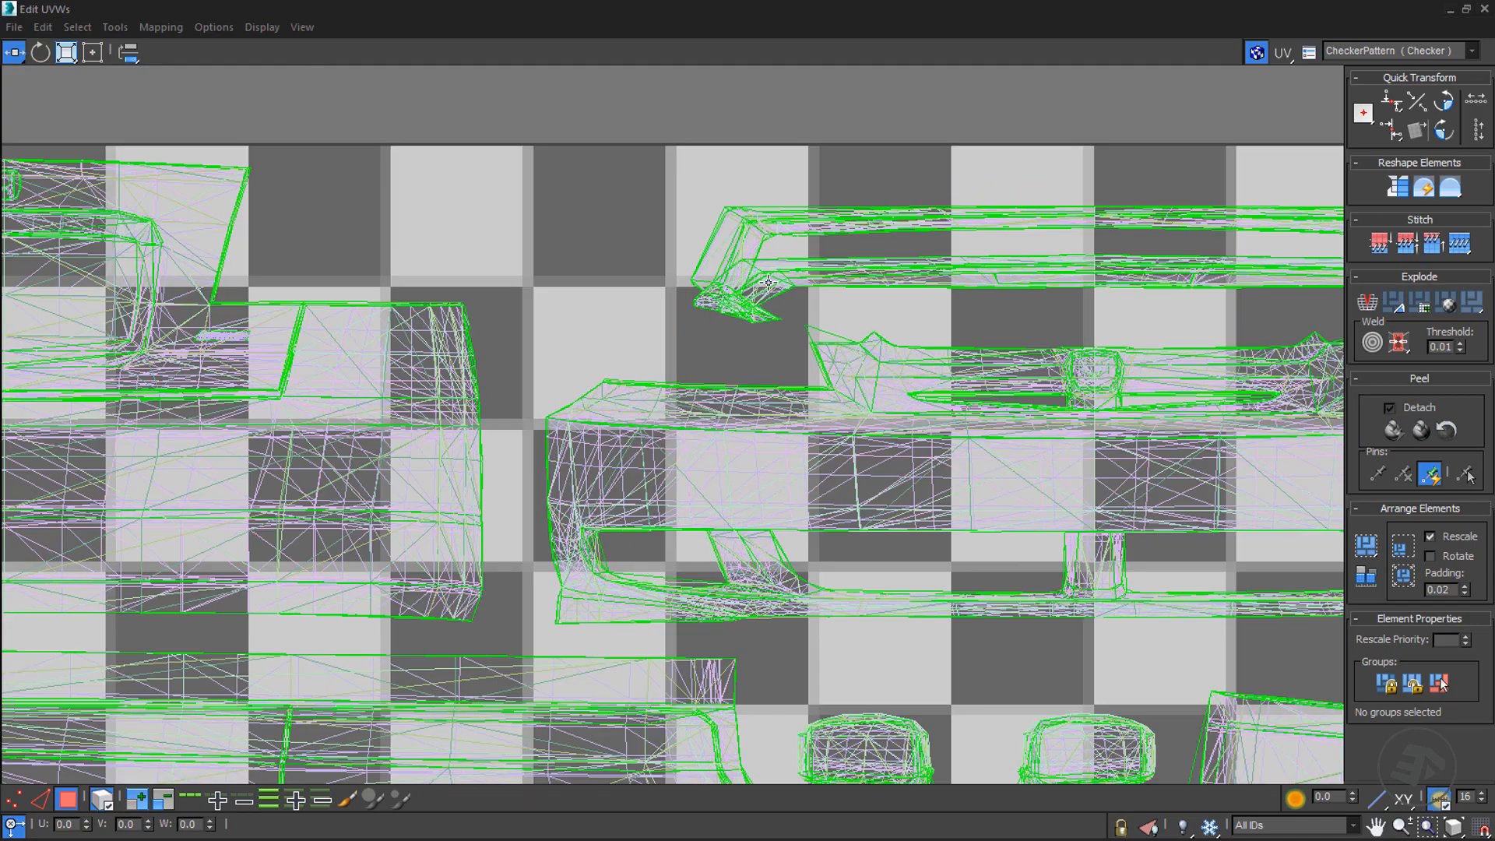
scroll(833, 403, "down", 4)
scroll(1025, 423, "up", 5)
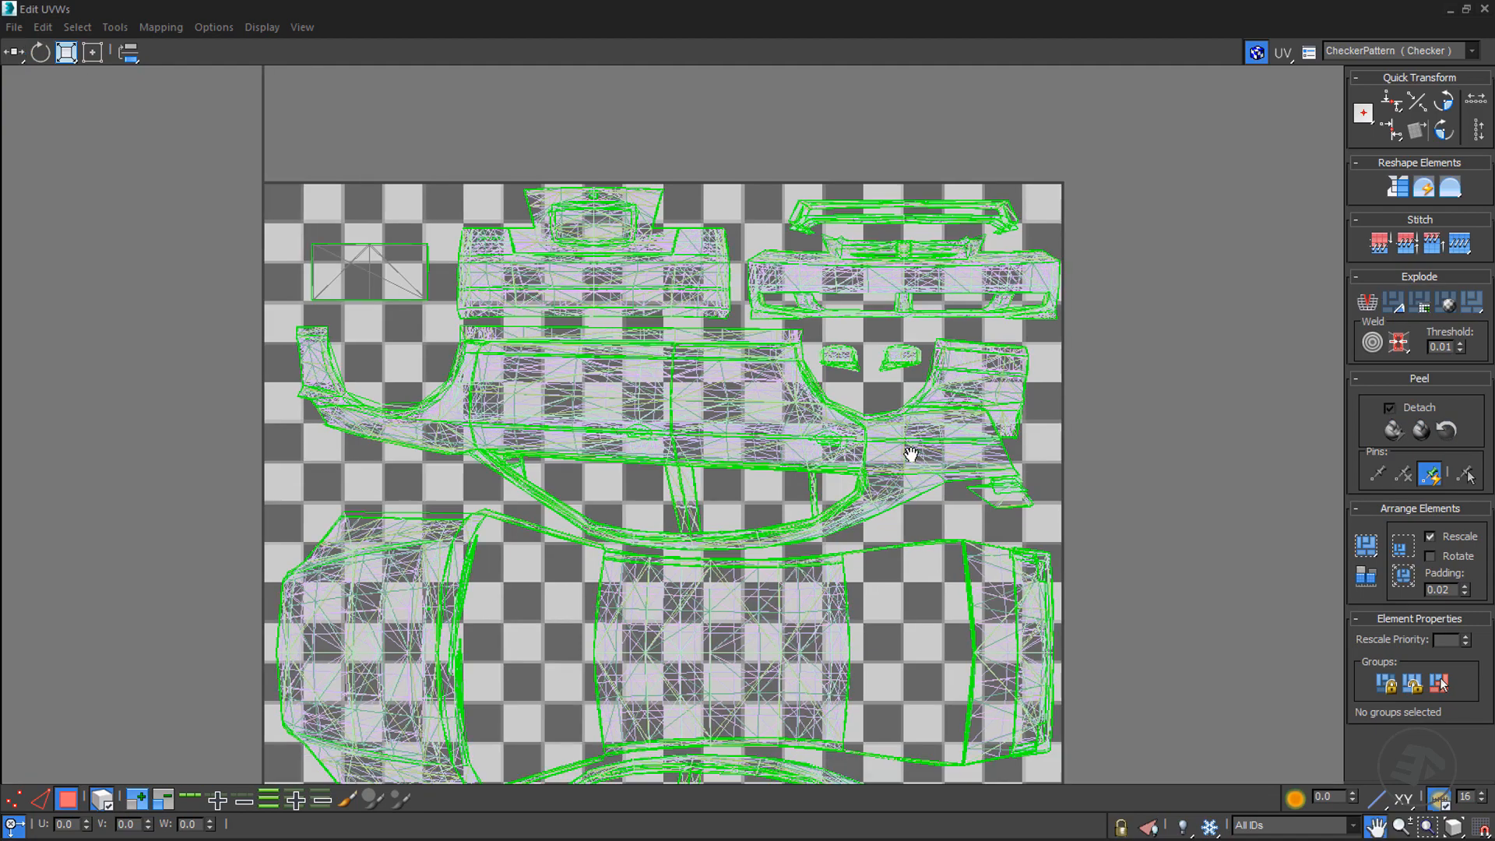
scroll(946, 410, "down", 3)
scroll(915, 506, "up", 3)
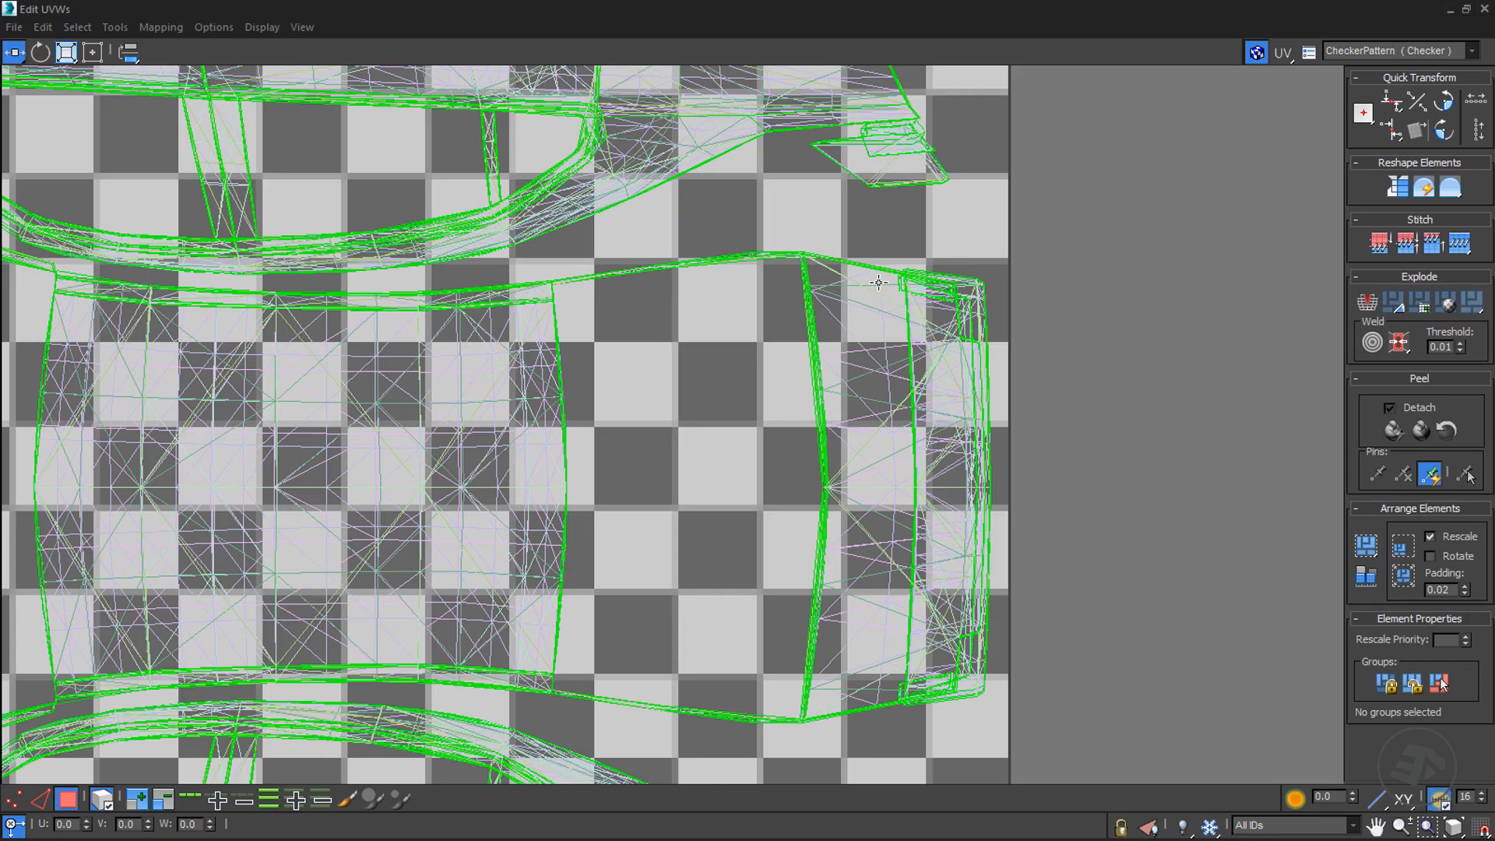
middle_click_drag(909, 493, 900, 209)
scroll(927, 508, "down", 3)
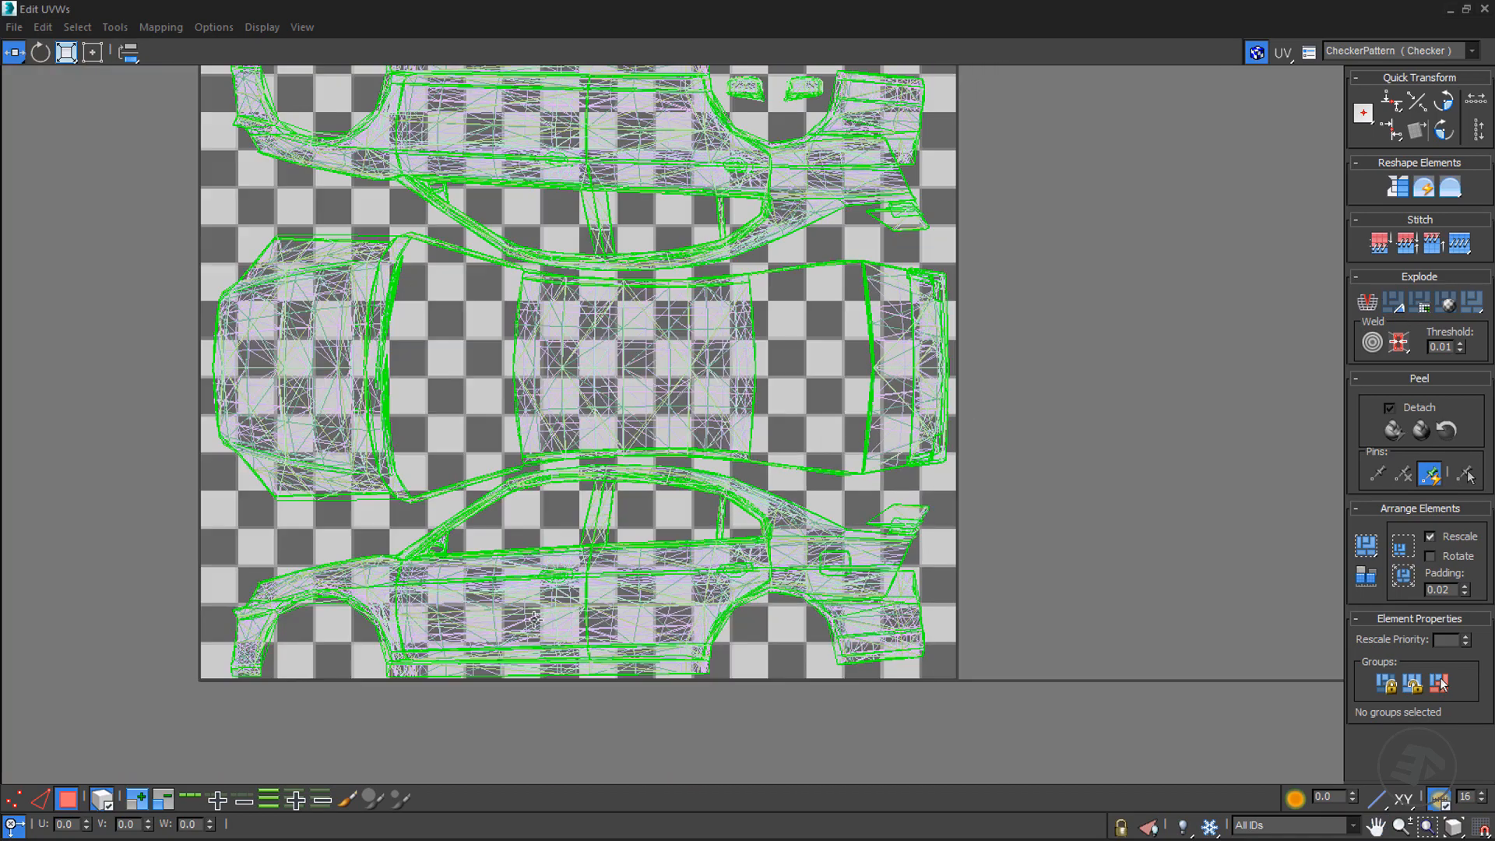
middle_click_drag(787, 423, 838, 441)
scroll(838, 440, "down", 3)
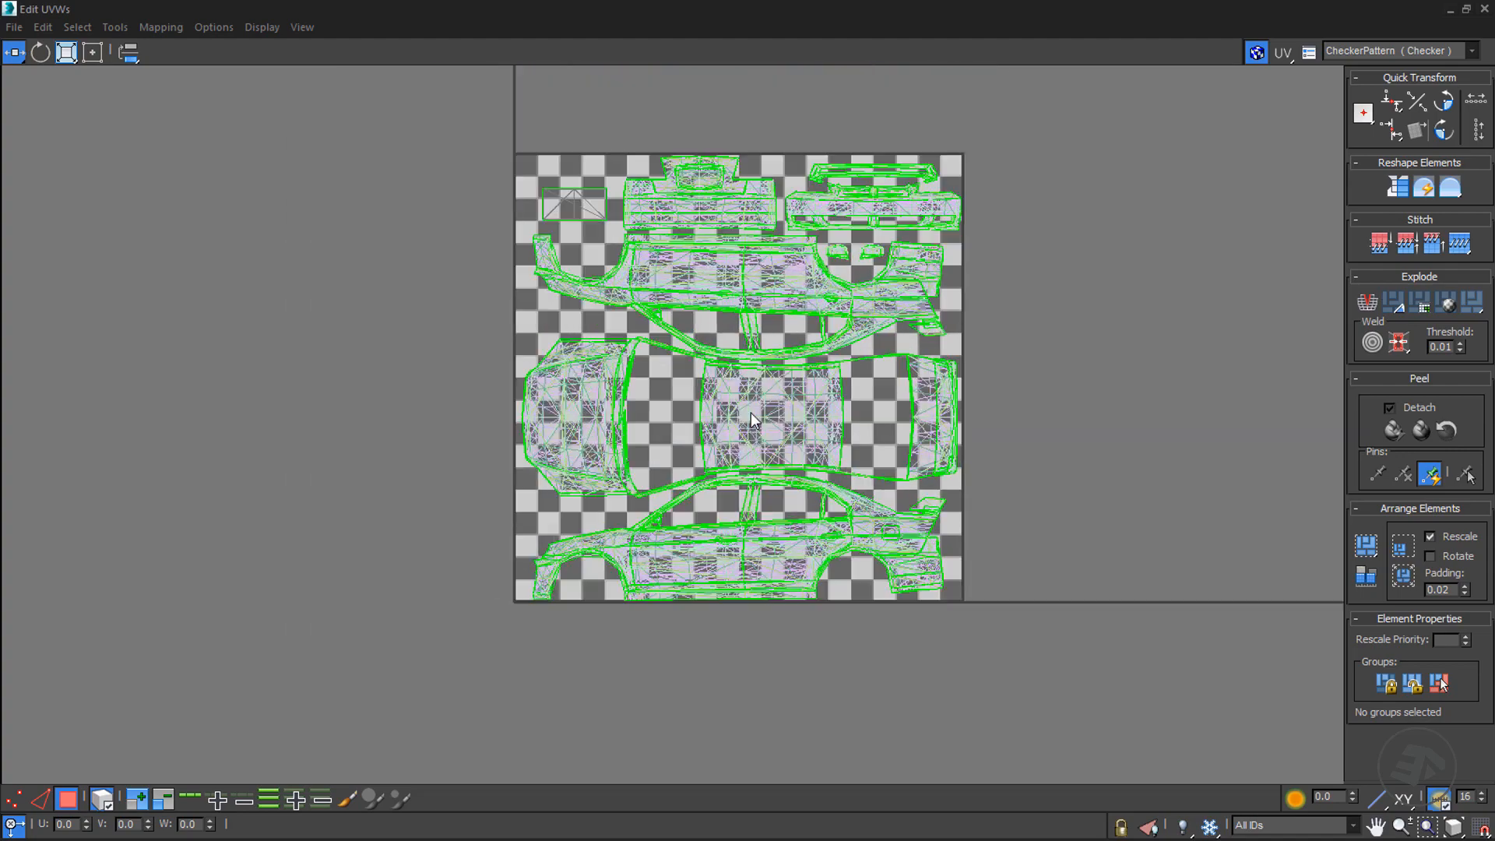
- Close the UV editor and collapse the Unwrap UVW modifier on all selected car body objects, accepting the warning
left_click(1484, 9)
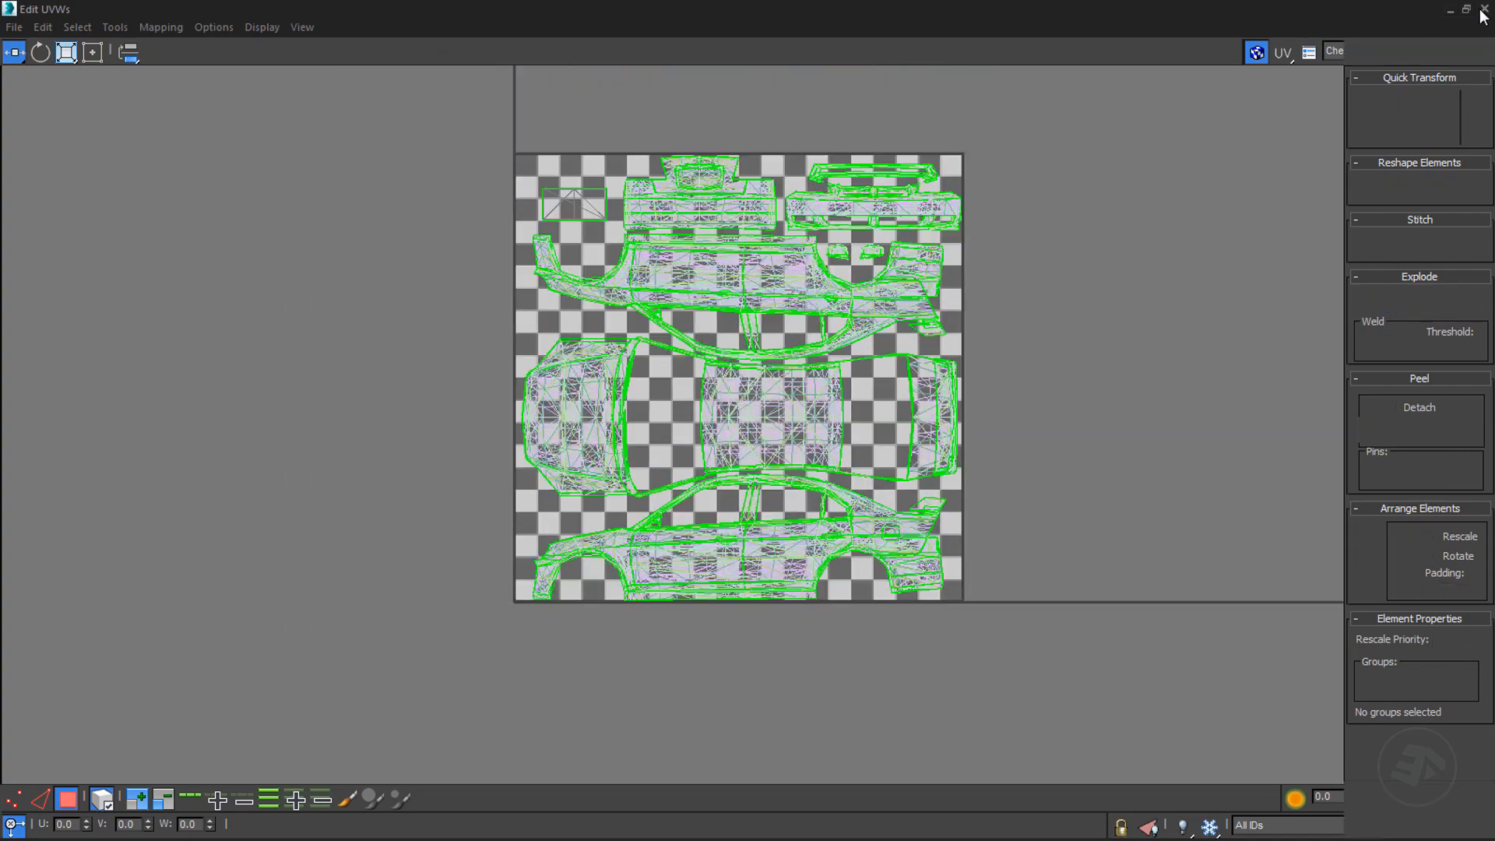
right_click(1394, 139)
left_click(1334, 286)
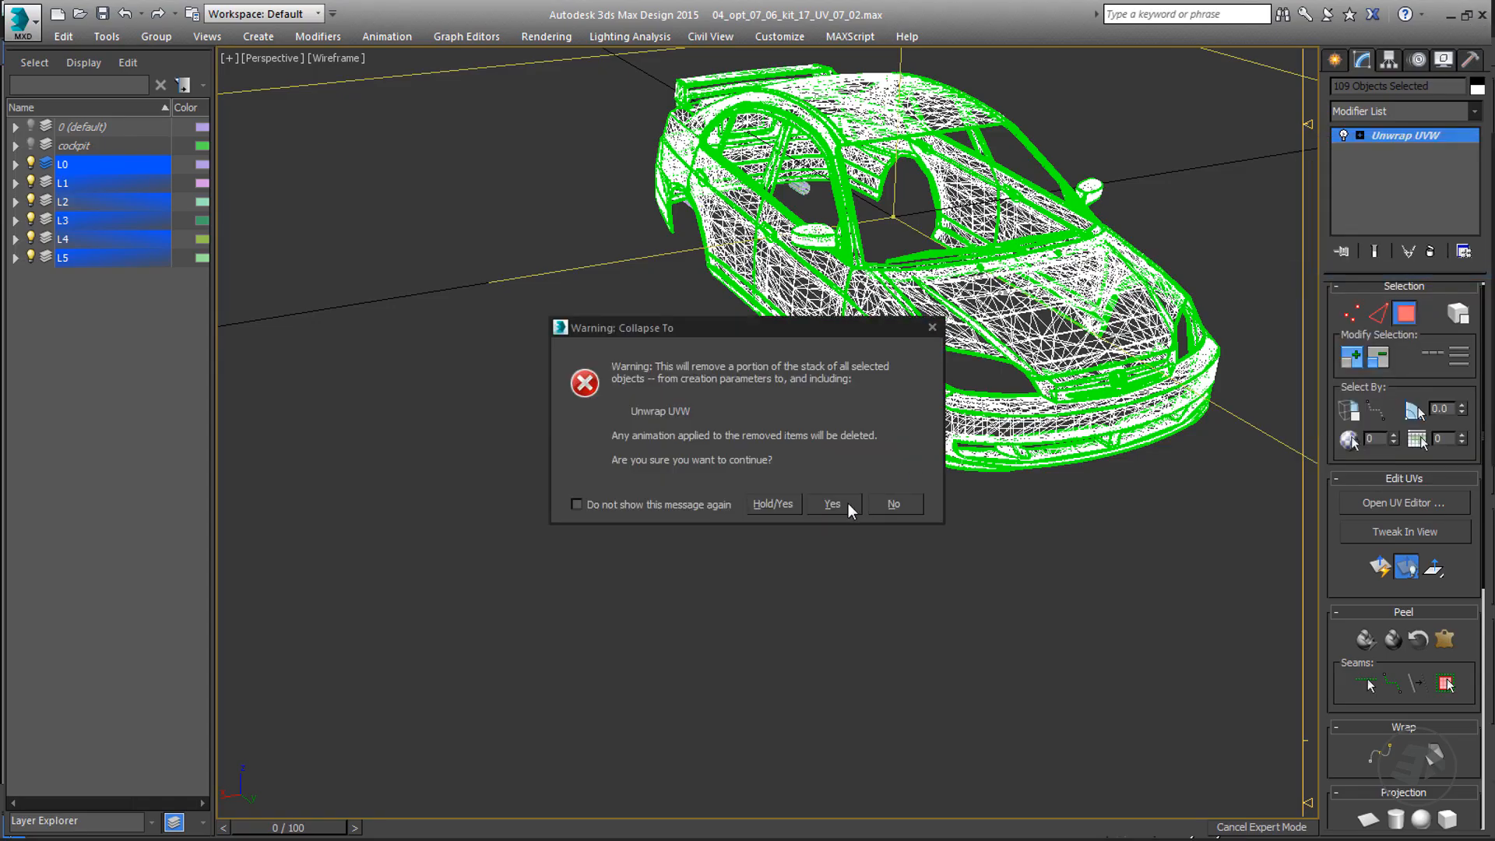
left_click(848, 505)
mouse_move(848, 504)
middle_mouse_down("alt")
mouse_move(1053, 486)
mouse_move(894, 527)
mouse_move(865, 571)
middle_mouse_up("alt")
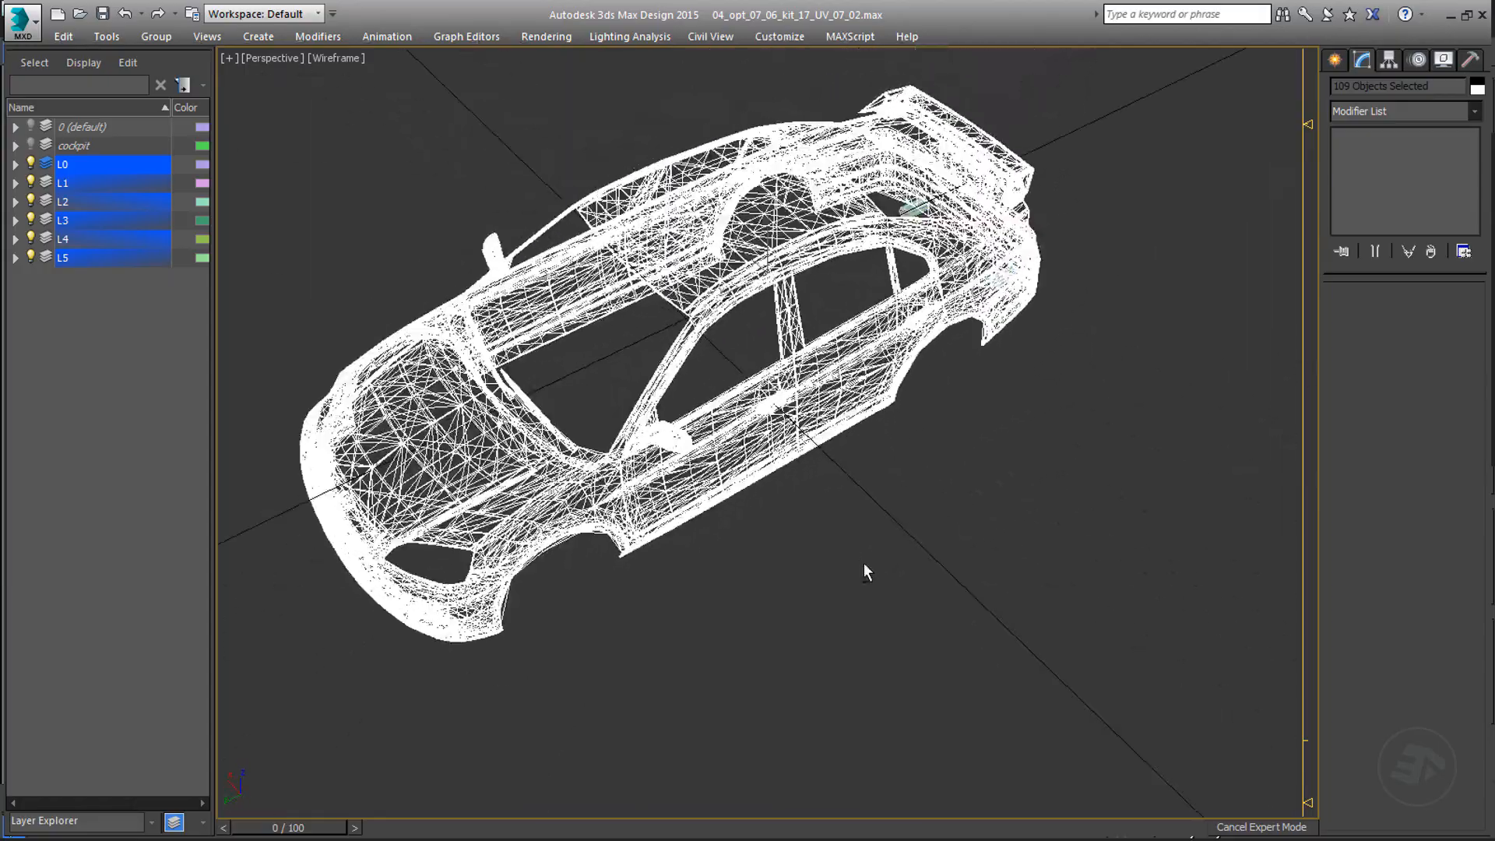
- Display the car shaded and examine the checker texture around the rear spoiler, isolating the upper wing by selecting its objects
key("F3")
scroll(848, 360, "up", 5)
scroll(848, 360, "down", 4)
middle_click_drag(848, 360, 818, 342, "alt")
scroll(1103, 209, "up", 5)
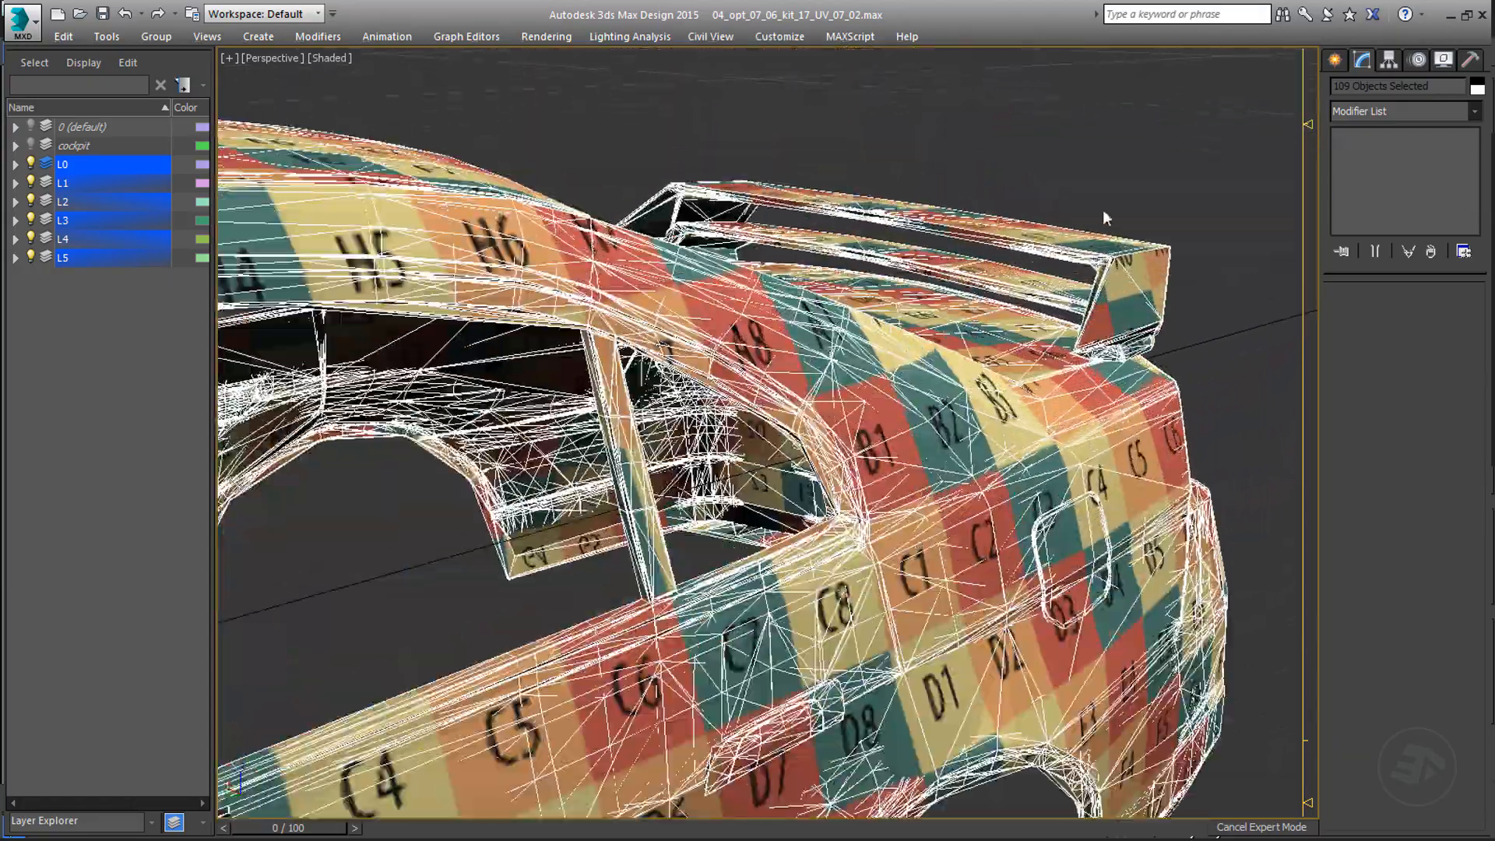
left_click_drag(1106, 207, 1053, 266)
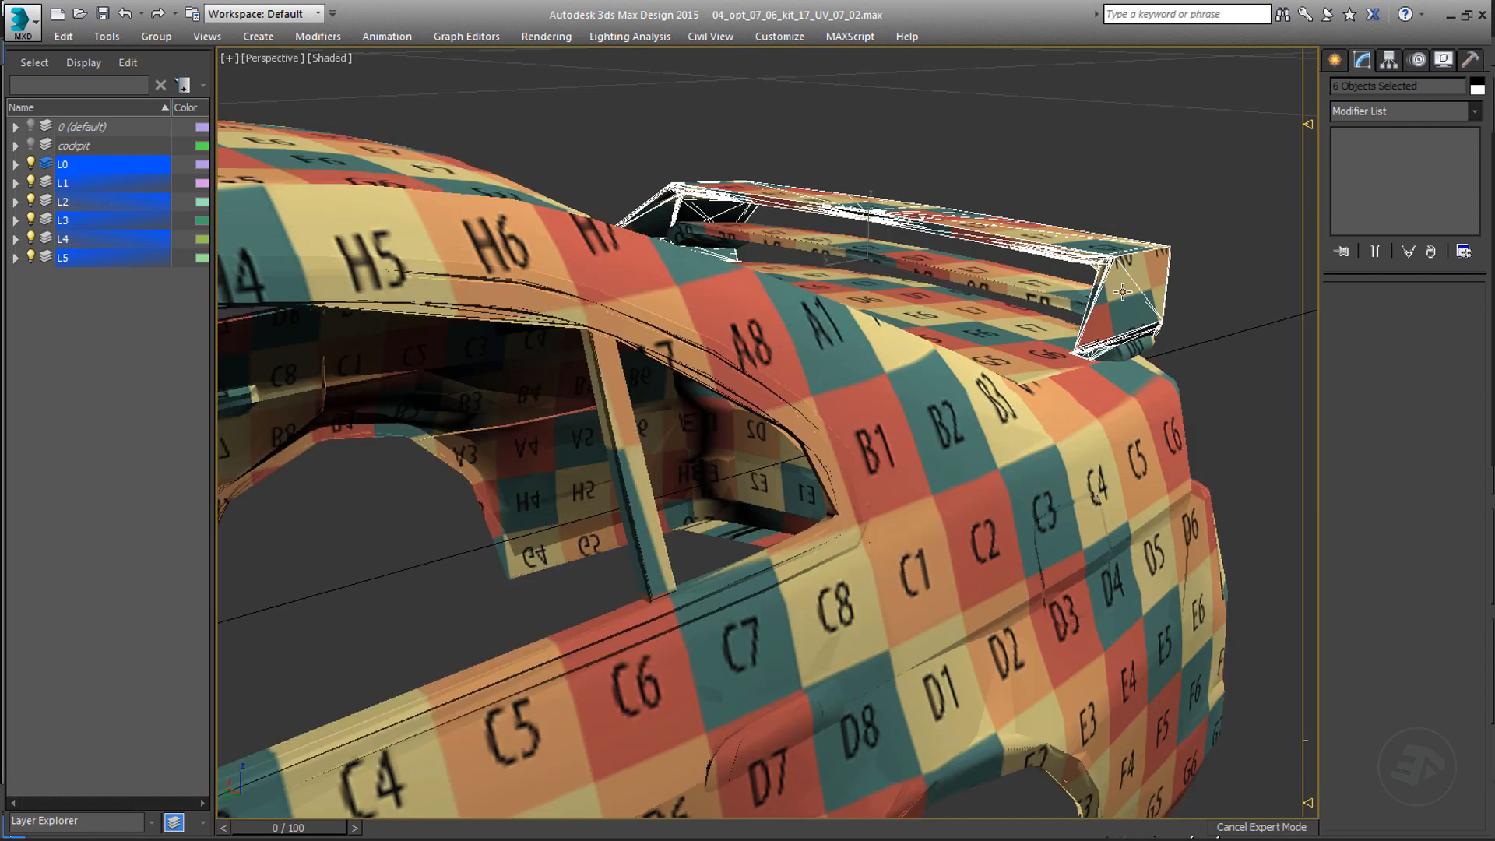
mouse_move(1120, 286)
middle_mouse_down("alt")
mouse_move(1044, 299)
mouse_move(1022, 325)
mouse_move(899, 329)
mouse_move(943, 284)
mouse_move(1114, 311)
middle_mouse_up("alt")
middle_click_drag(1113, 312, 1091, 320, "alt")
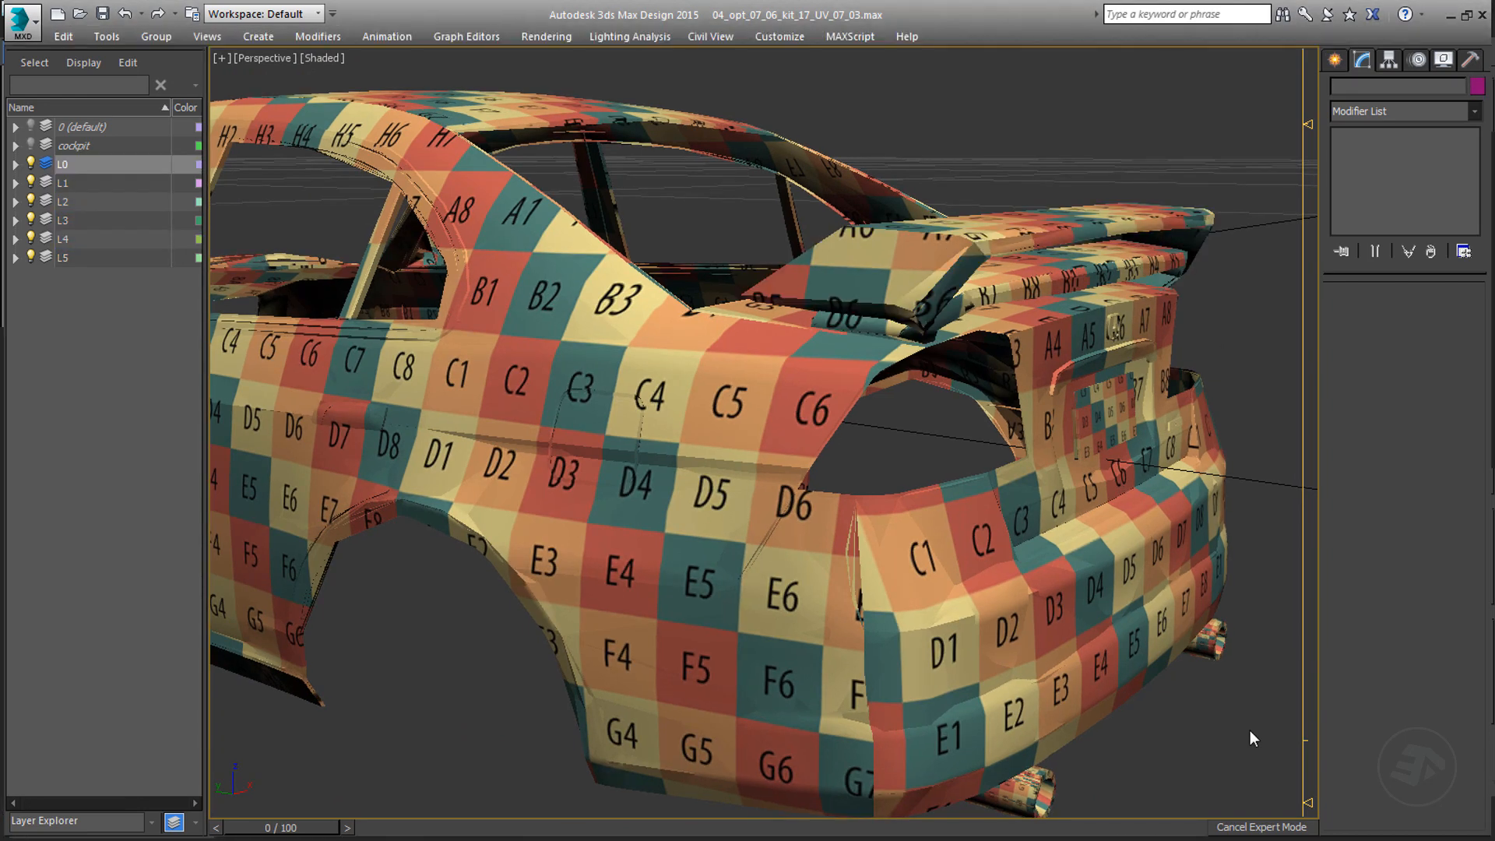
- Select the upper rear spoiler objects, apply an Unwrap UVW modifier to them and open its UV editor maximized
left_click_drag(1069, 178, 1073, 265)
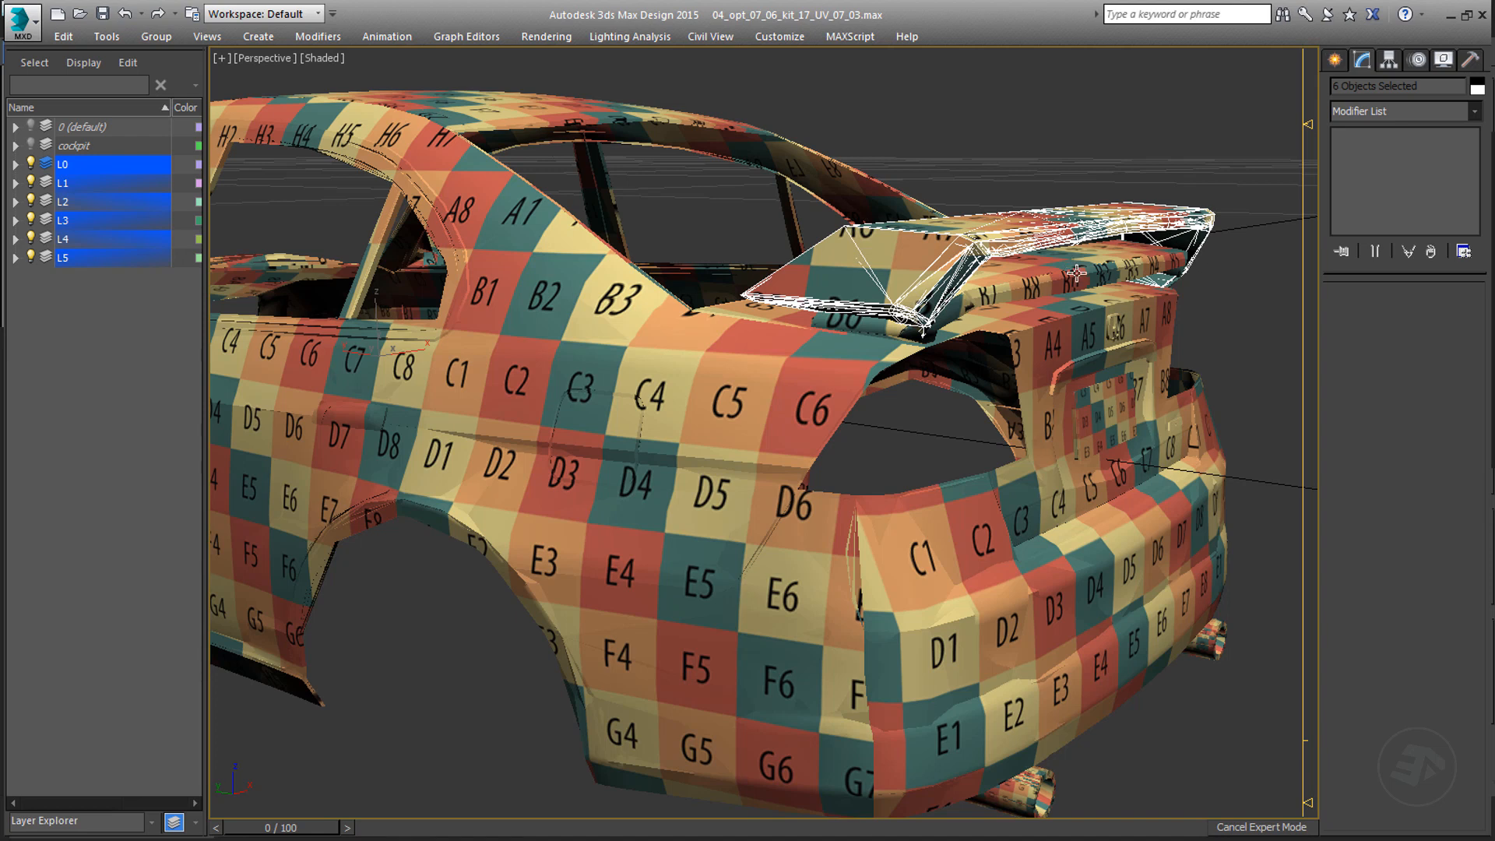
left_click(1474, 113)
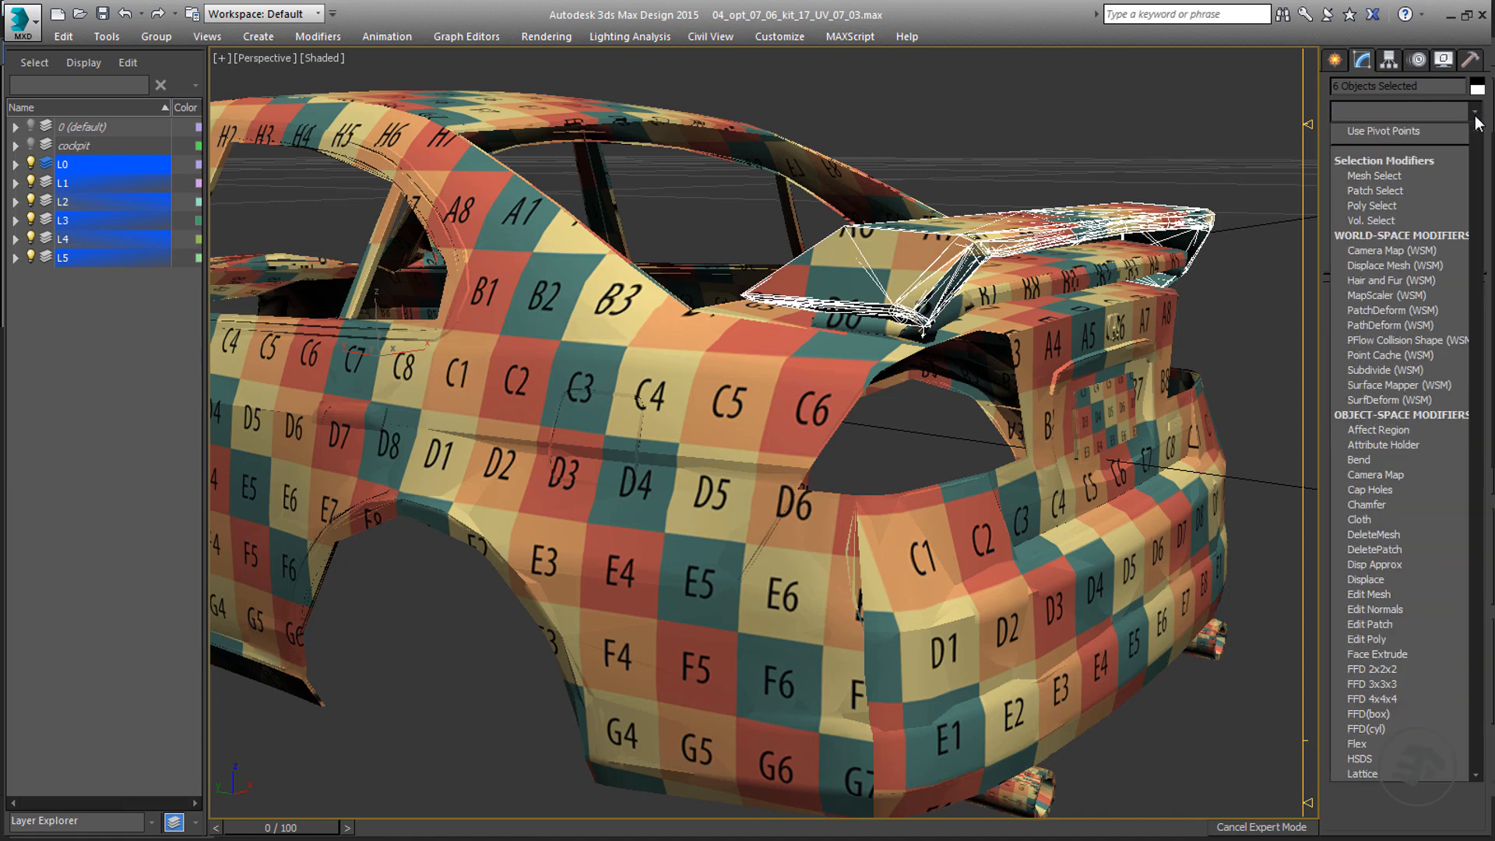
key("u")
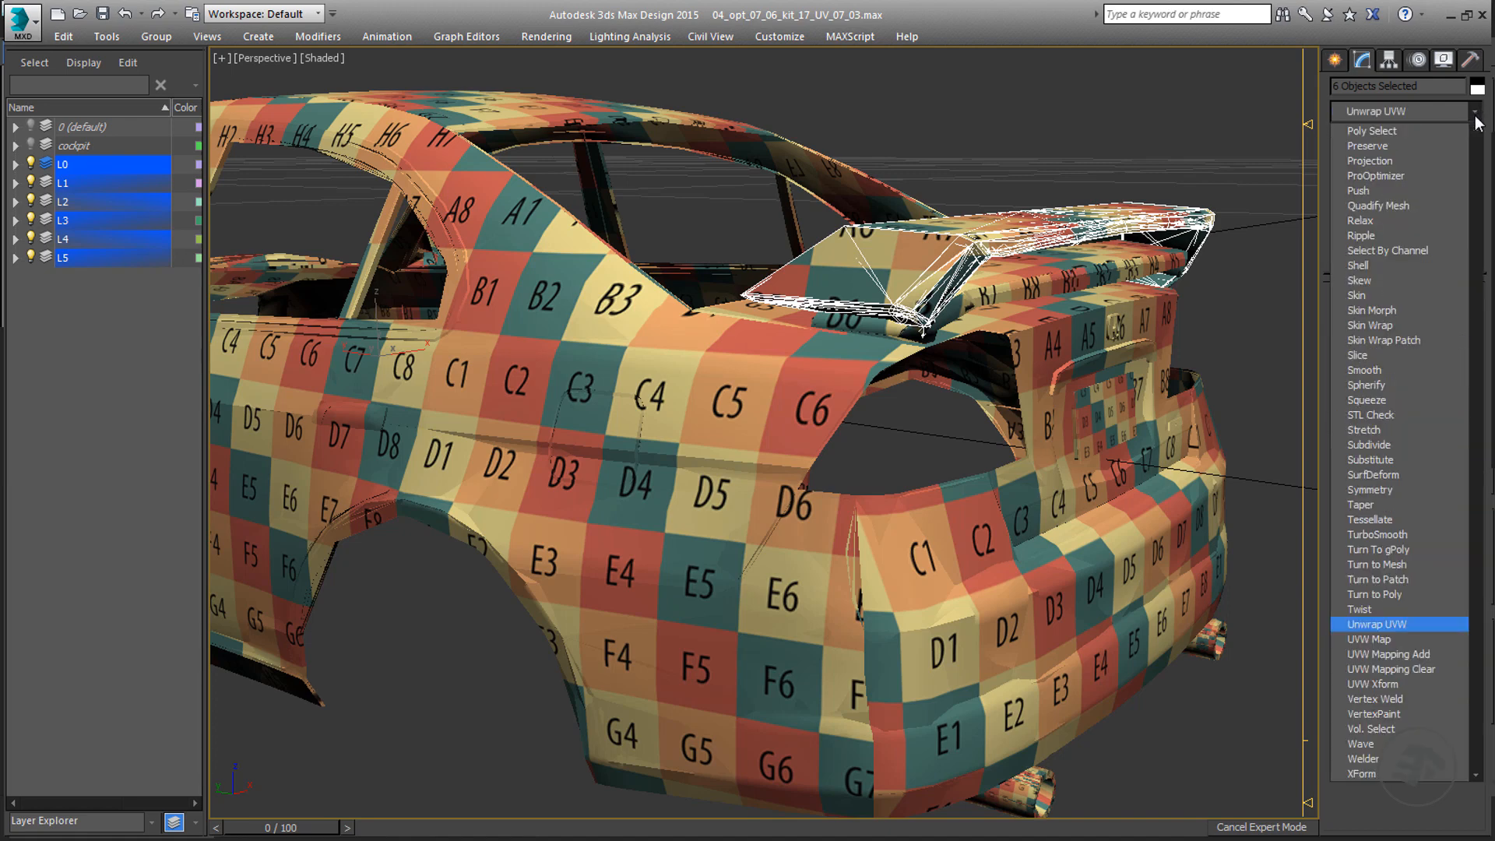
key("Return")
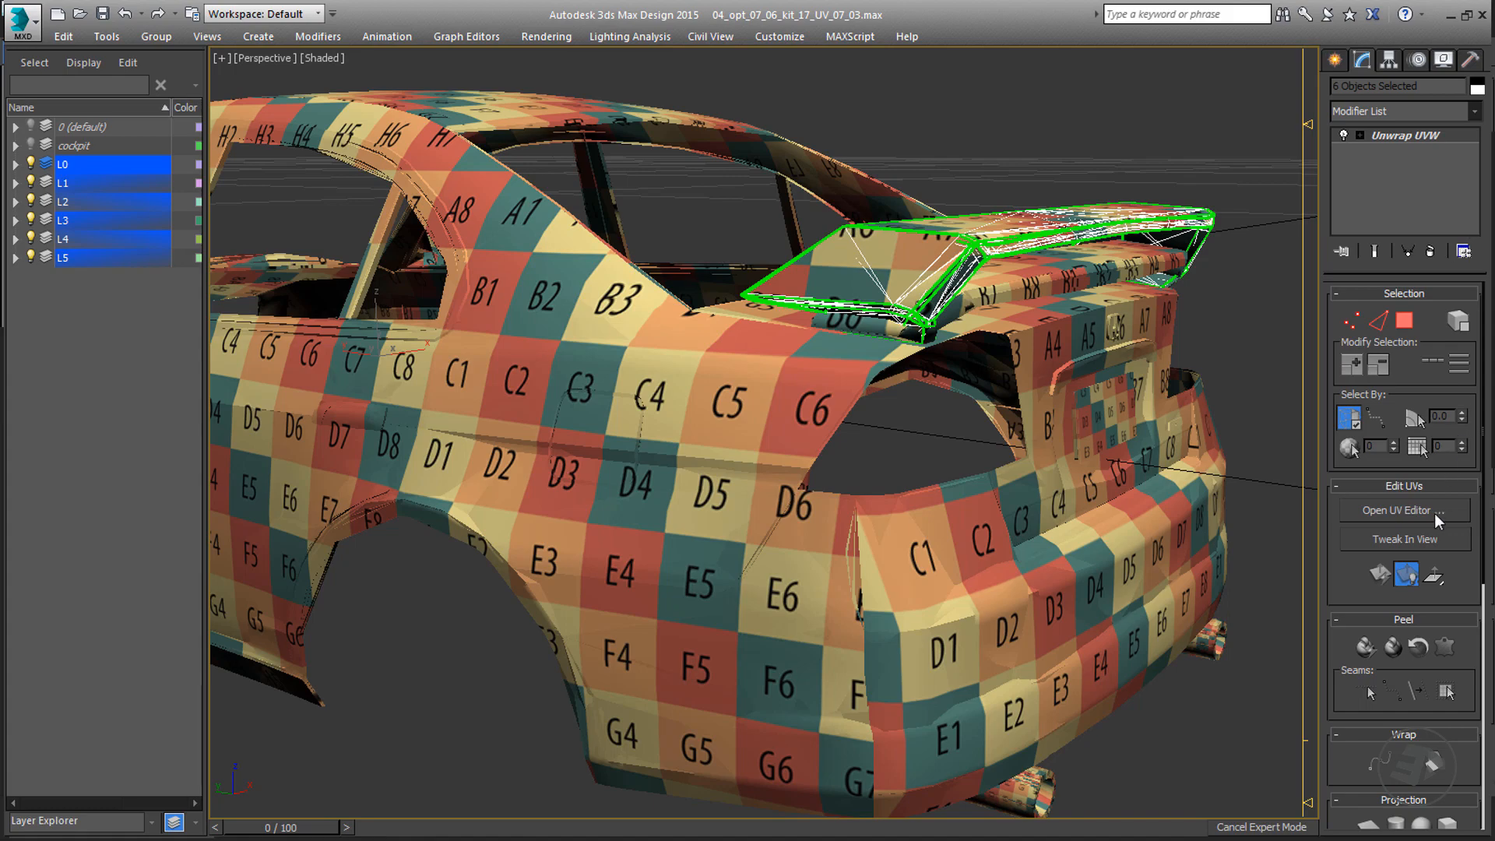
left_click(1439, 522)
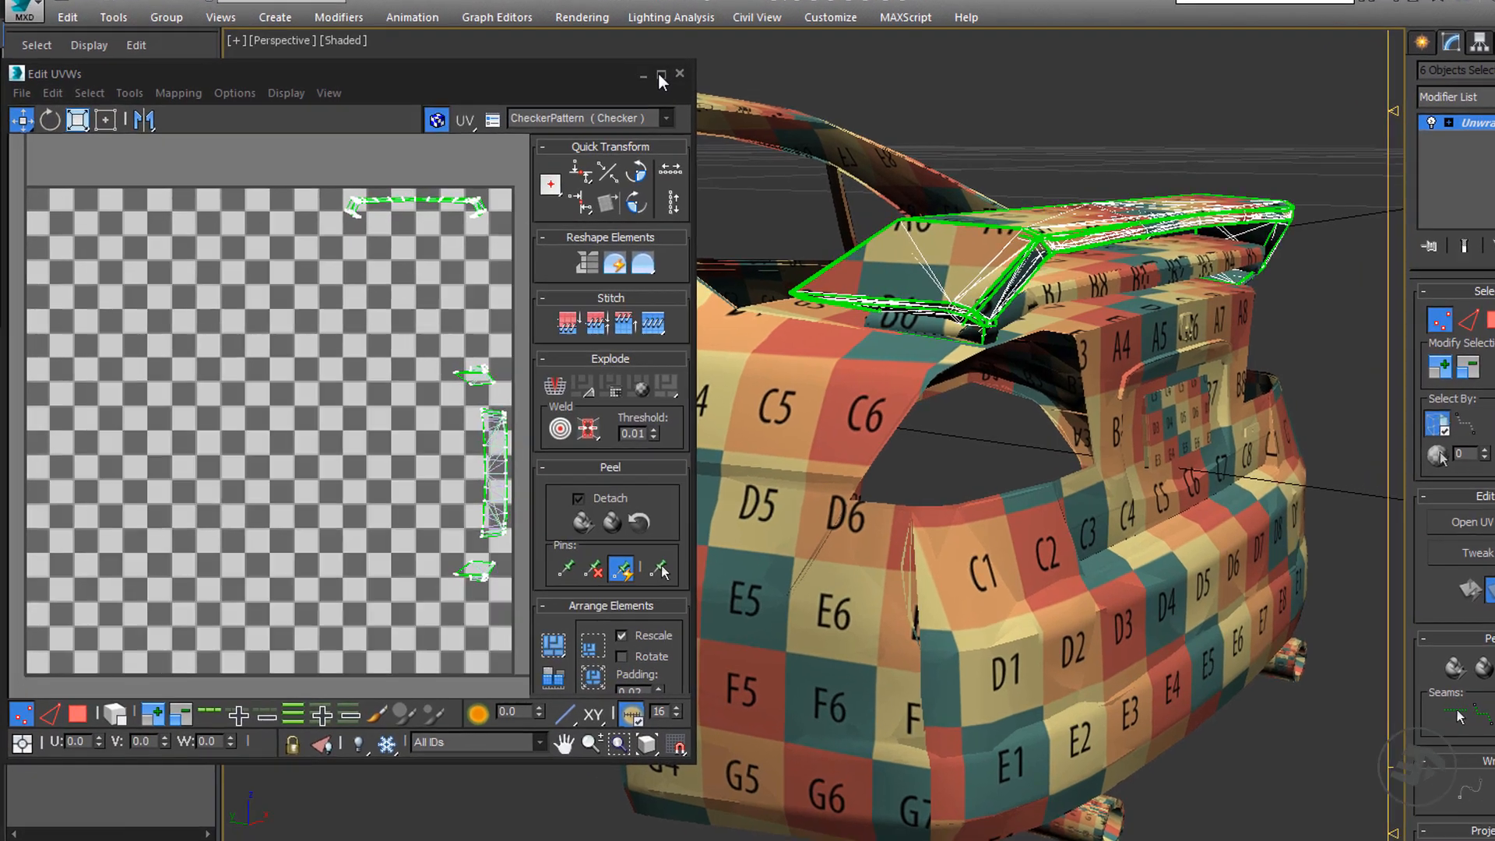
left_click(620, 88)
- Select the upper spoiler's three shells along the tile's side edge and move them horizontally well outside the tile
left_click_drag(1151, 634, 1176, 689)
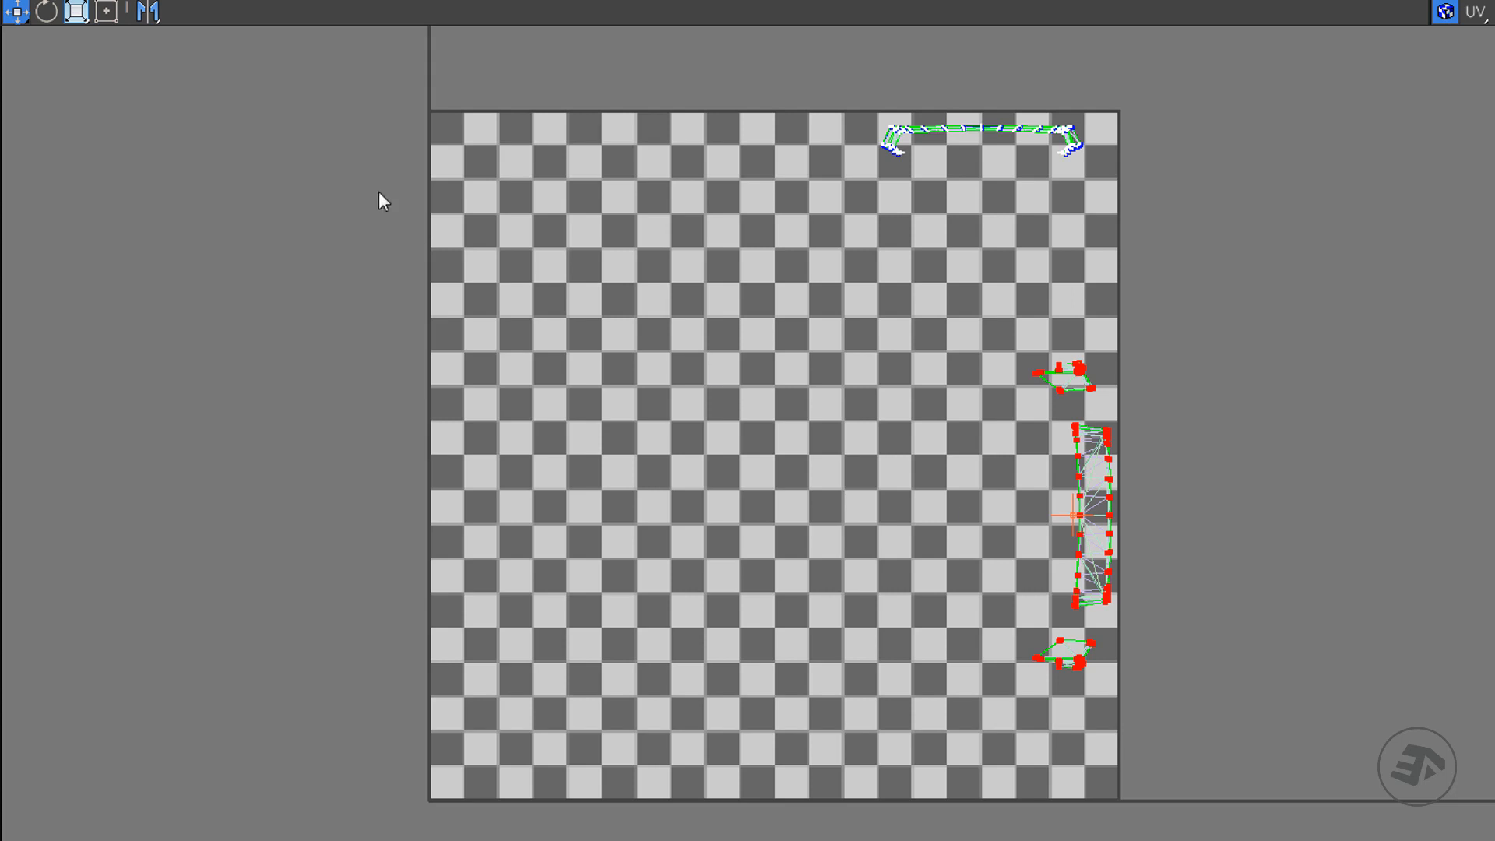
left_click_drag(16, 10, 23, 42)
left_click_drag(1122, 499, 1317, 518)
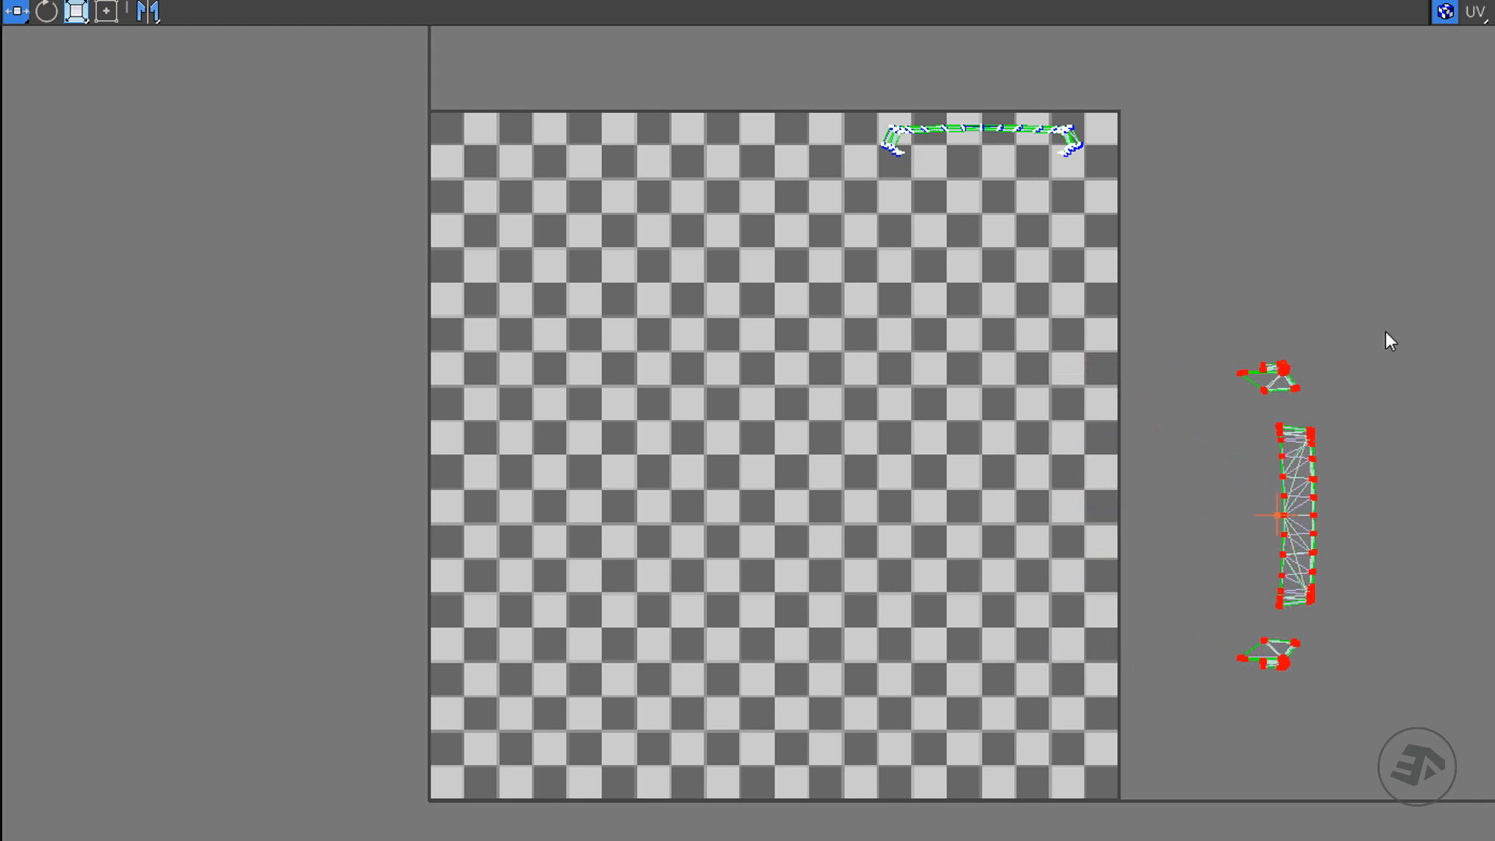
left_click_drag(1392, 285, 1359, 341)
- Select the long upper spoiler shell at the tile's upper edge and move it vertically out above the tile
left_click_drag(1099, 109, 653, 214)
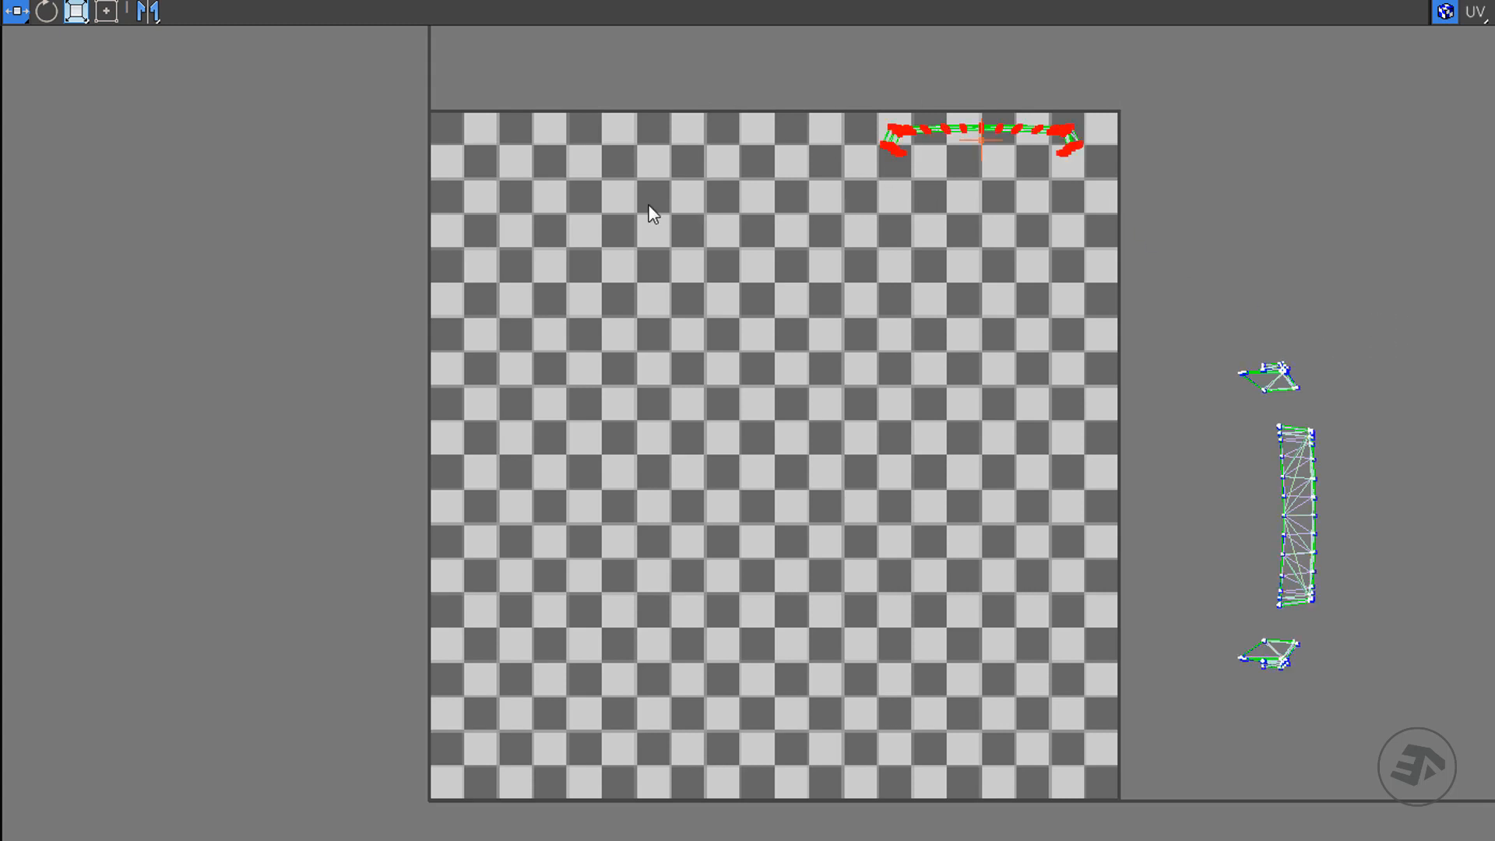
left_click_drag(17, 11, 21, 54)
left_click_drag(968, 124, 962, 62)
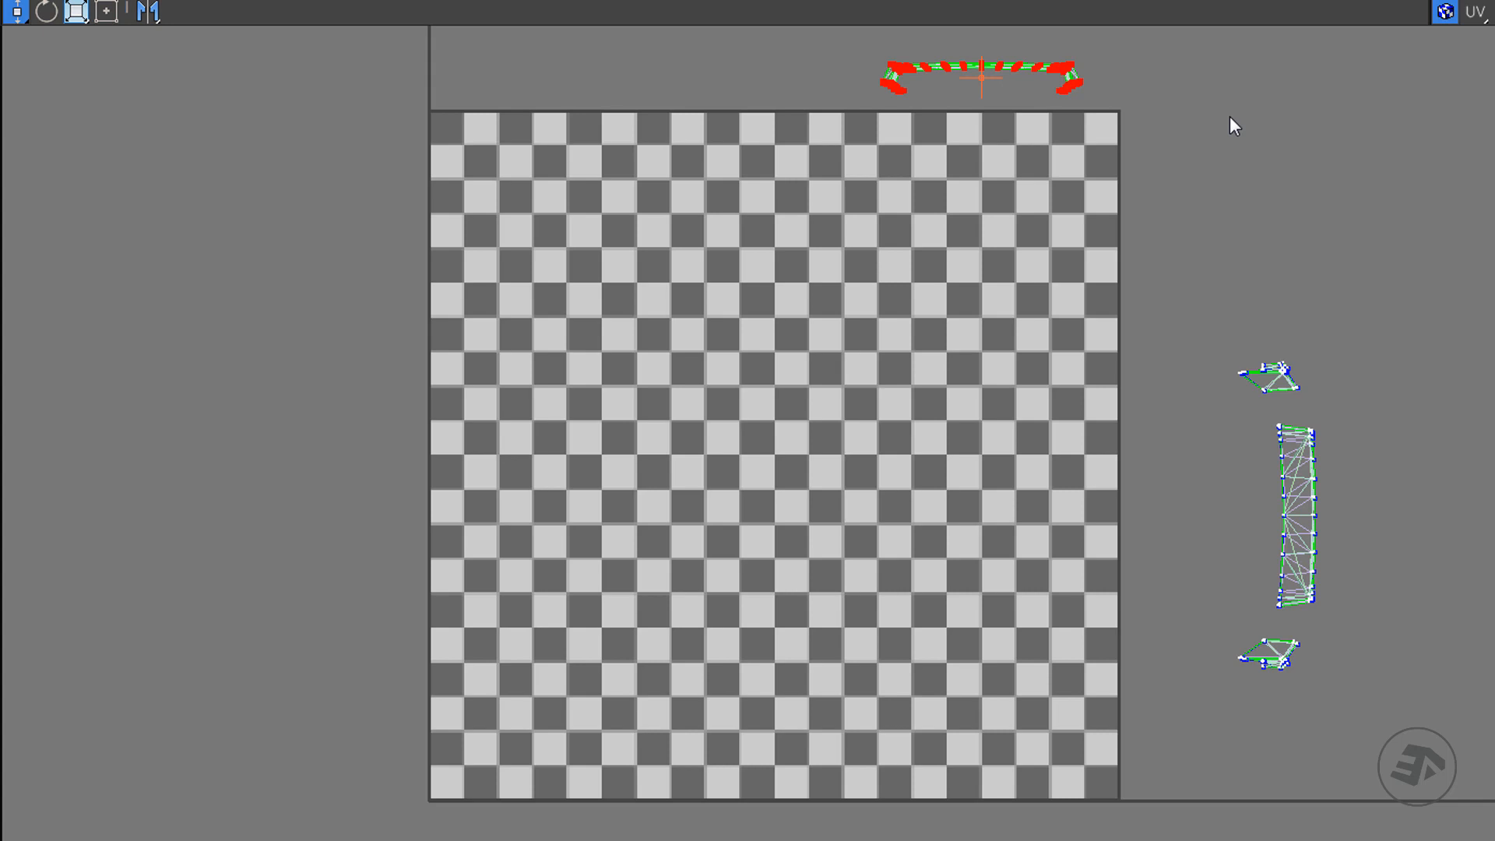
left_click_drag(1231, 117, 1224, 222)
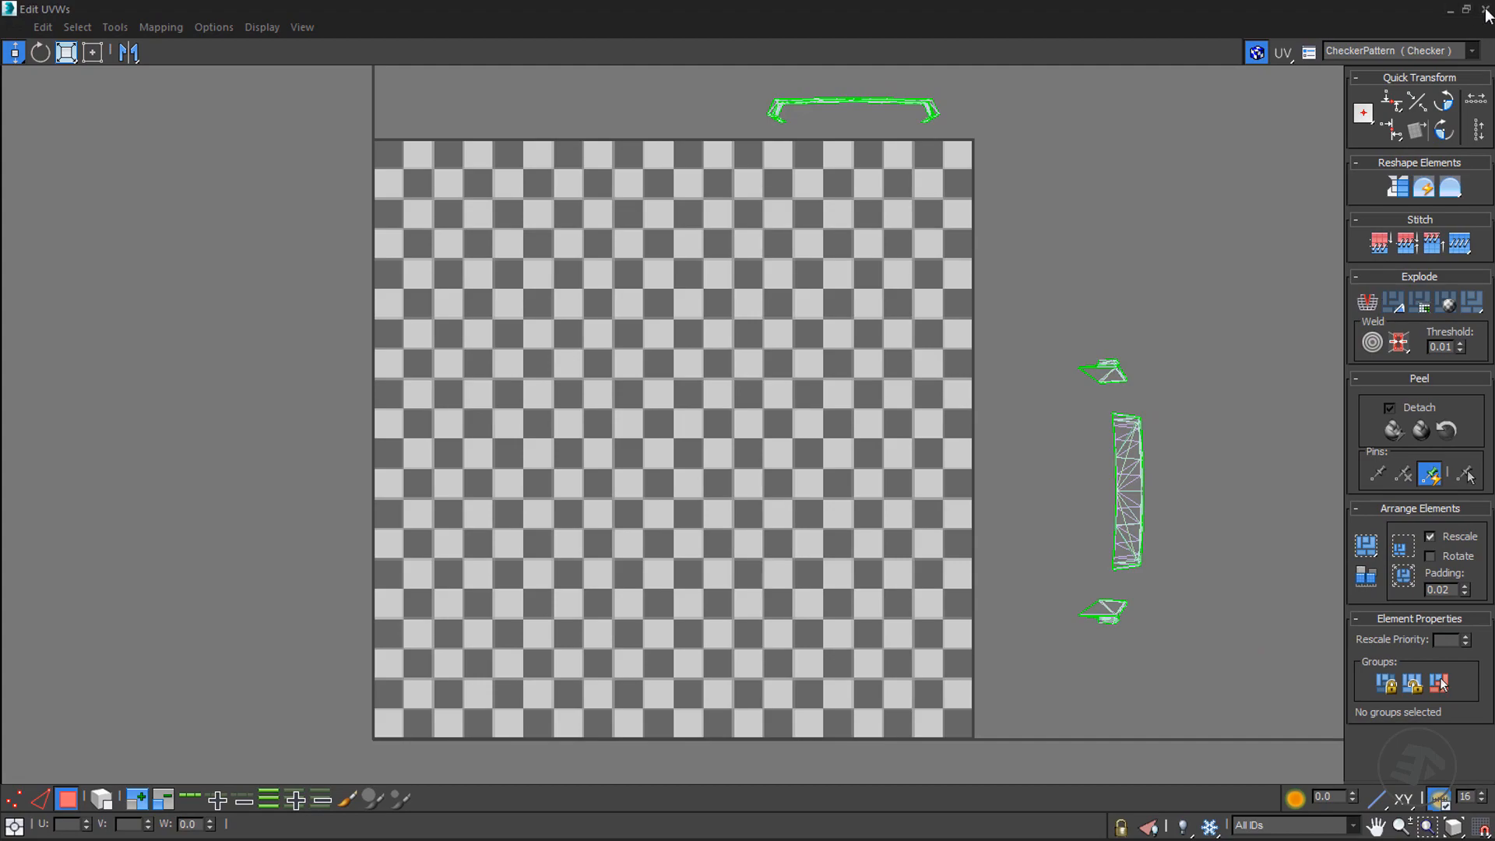
- Close the UV editor and collapse the Unwrap UVW modifier on the upper spoiler objects, accepting the warning
left_click(1486, 11)
right_click(1397, 140)
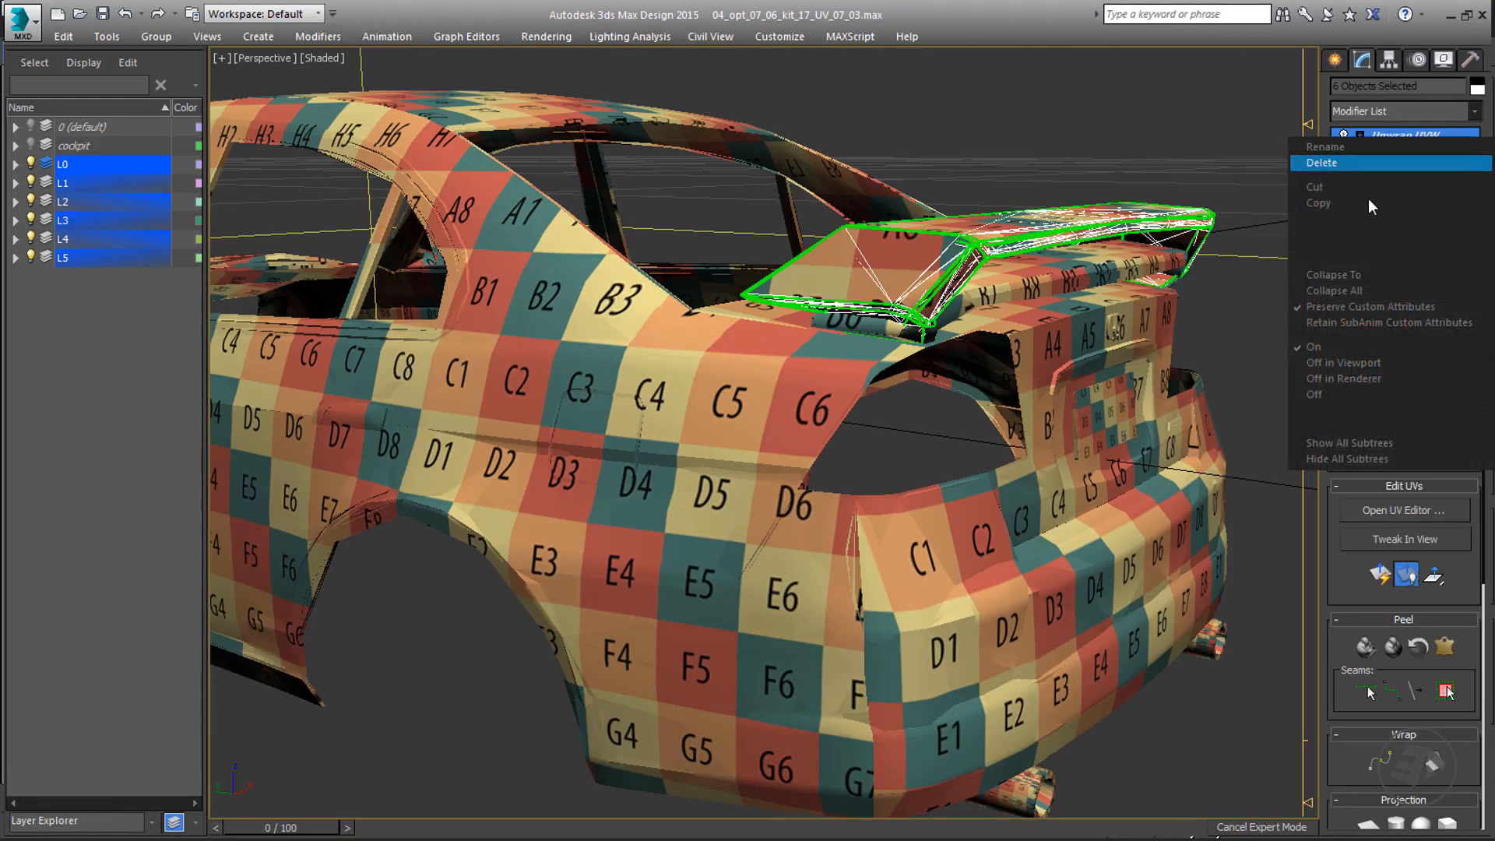
left_click(1349, 274)
left_click(849, 510)
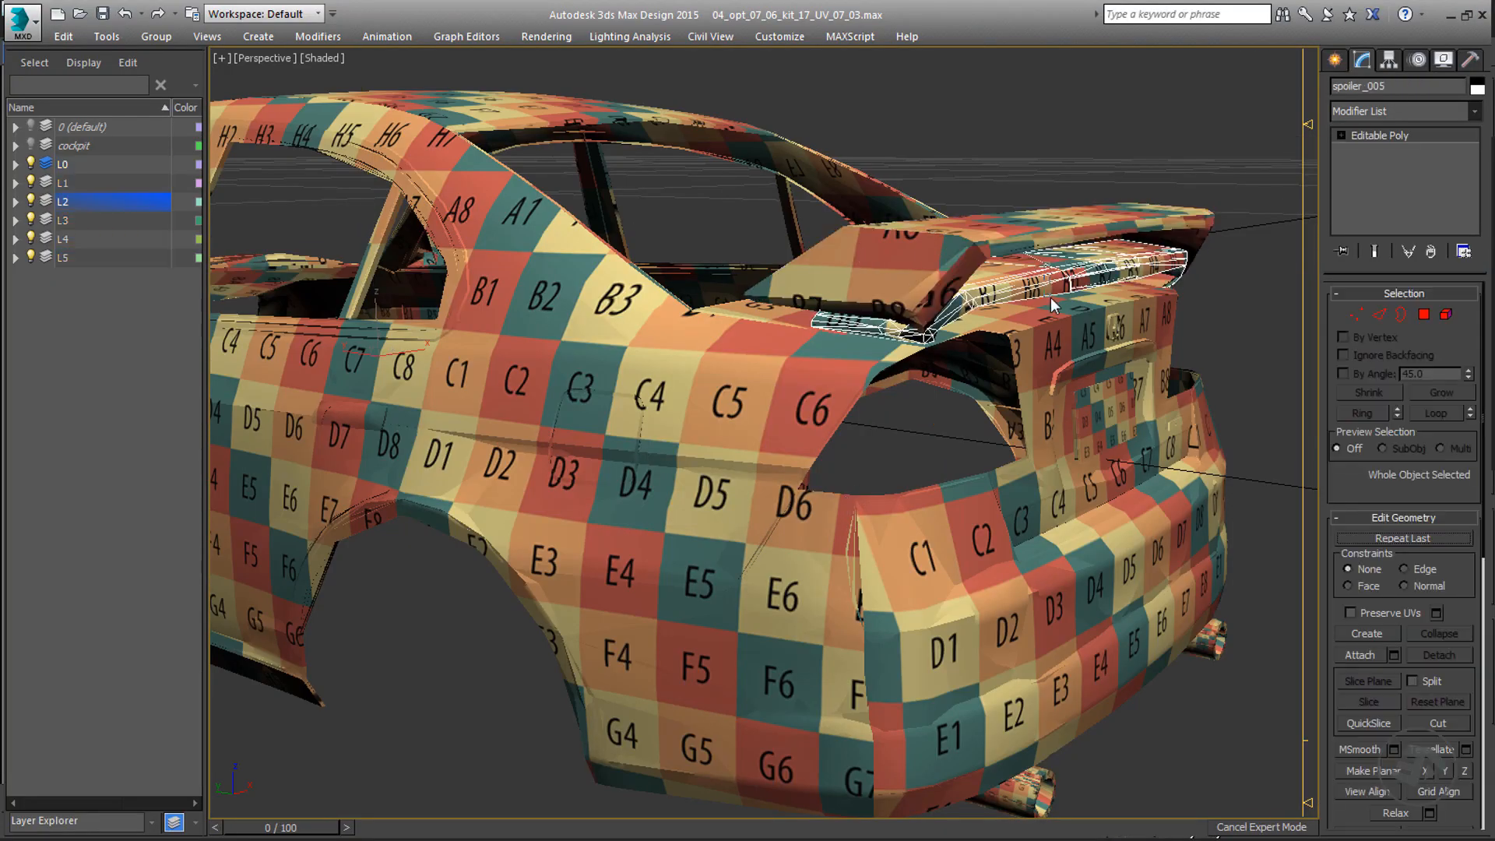
- Select all six lower spoiler objects, apply an Unwrap UVW modifier to them and open its UV editor
key("ctrl+a")
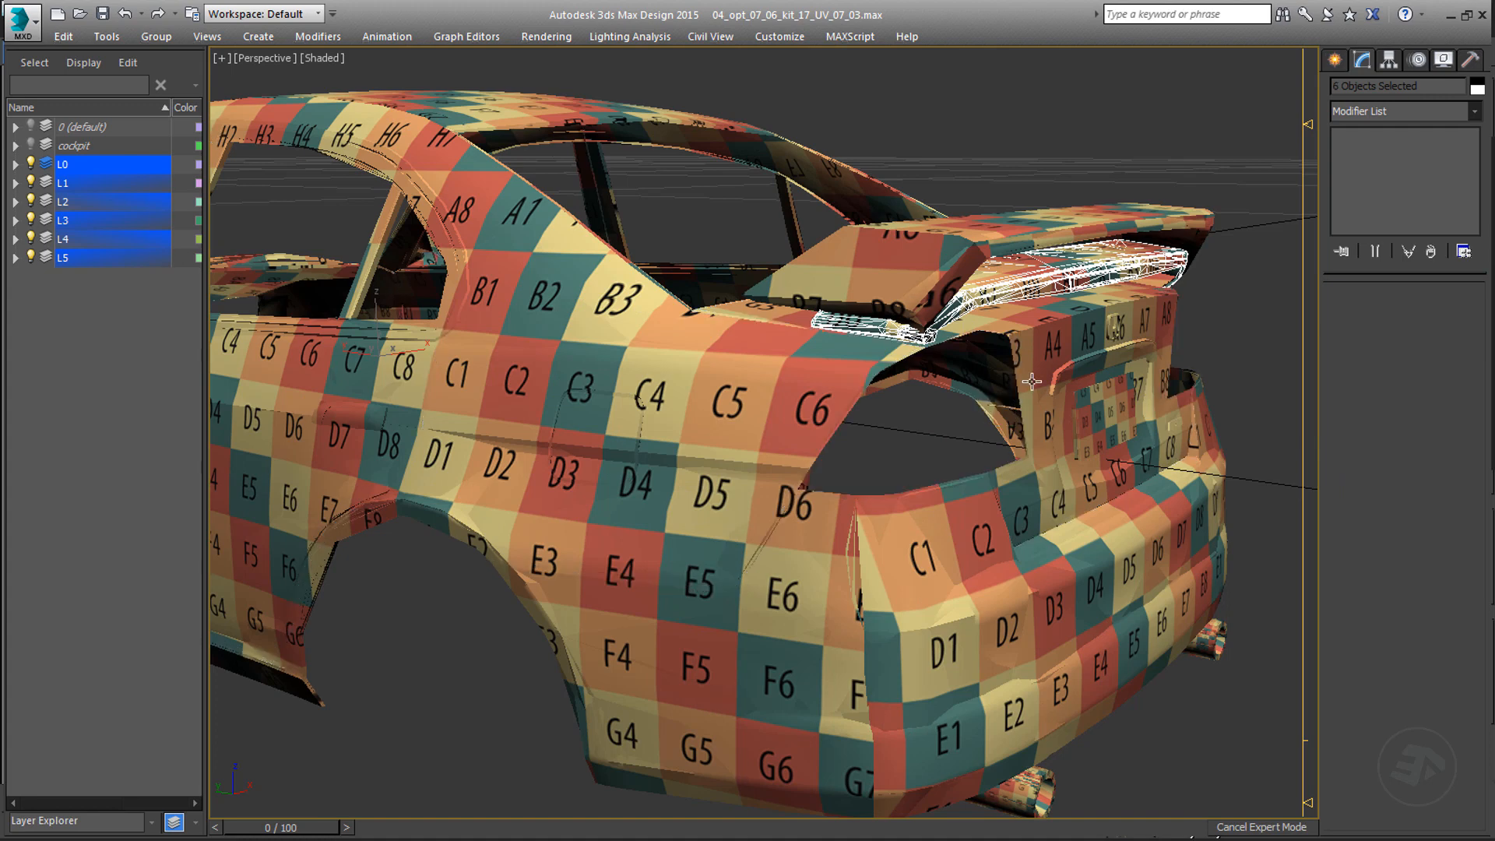
left_click(1474, 111)
key("Return")
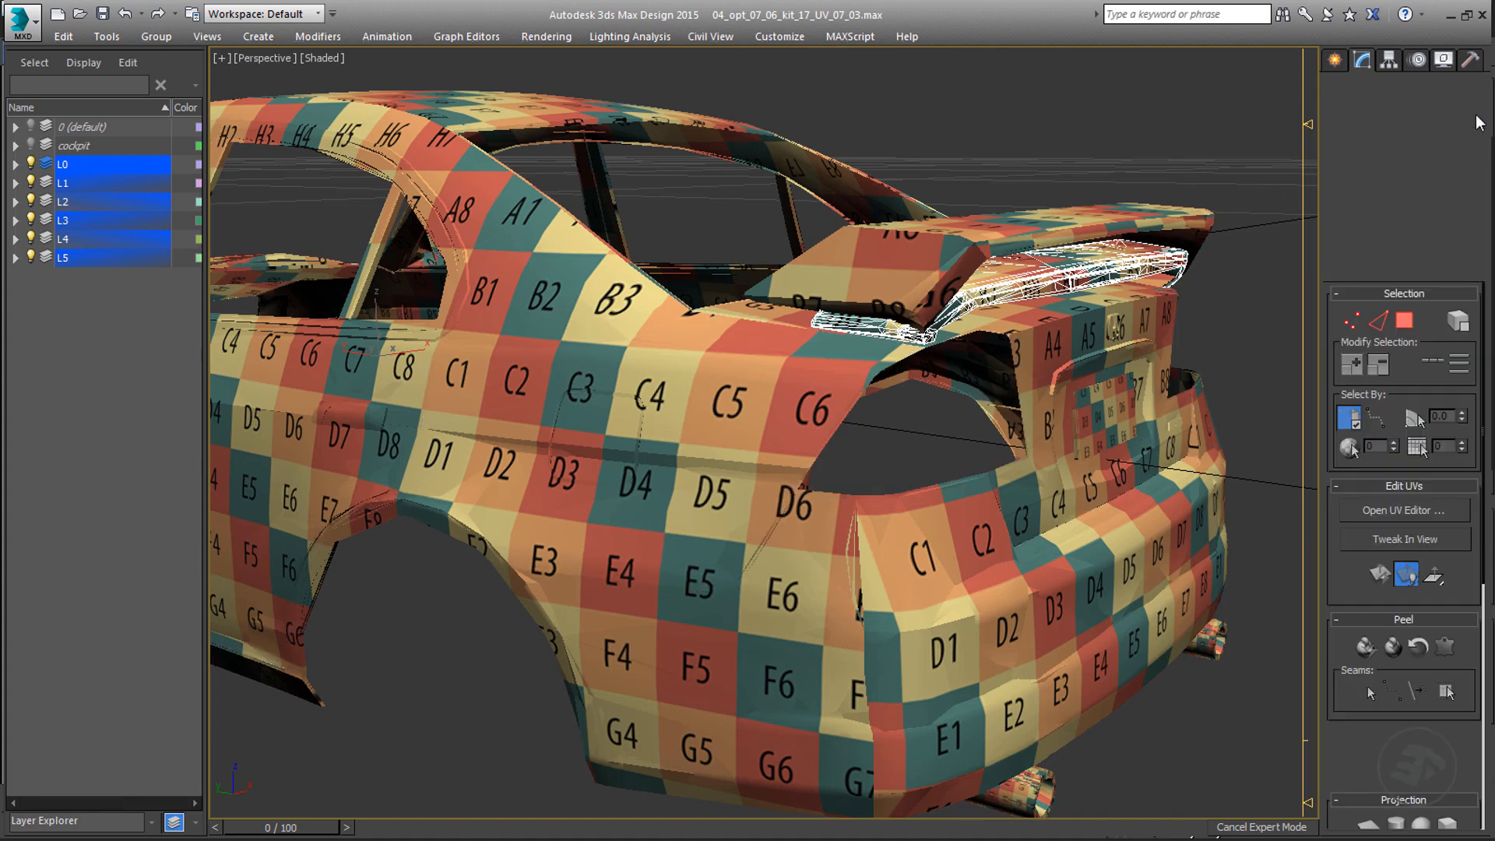
left_click(1435, 513)
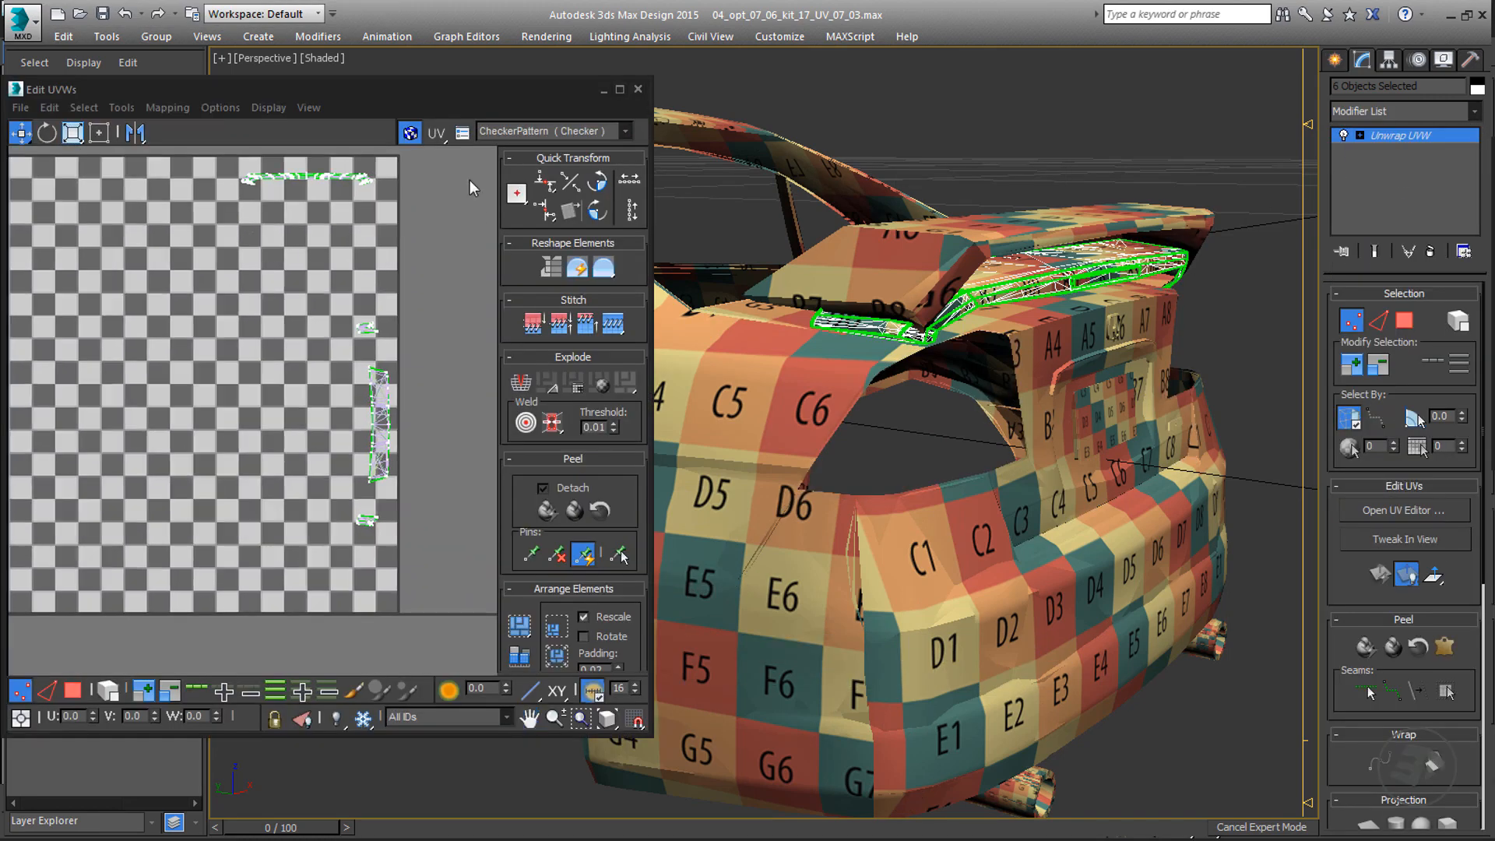
- Select the lower spoiler's three side shells, shift them horizontally just outside the tile and clear the selection
left_click_drag(321, 286, 401, 584)
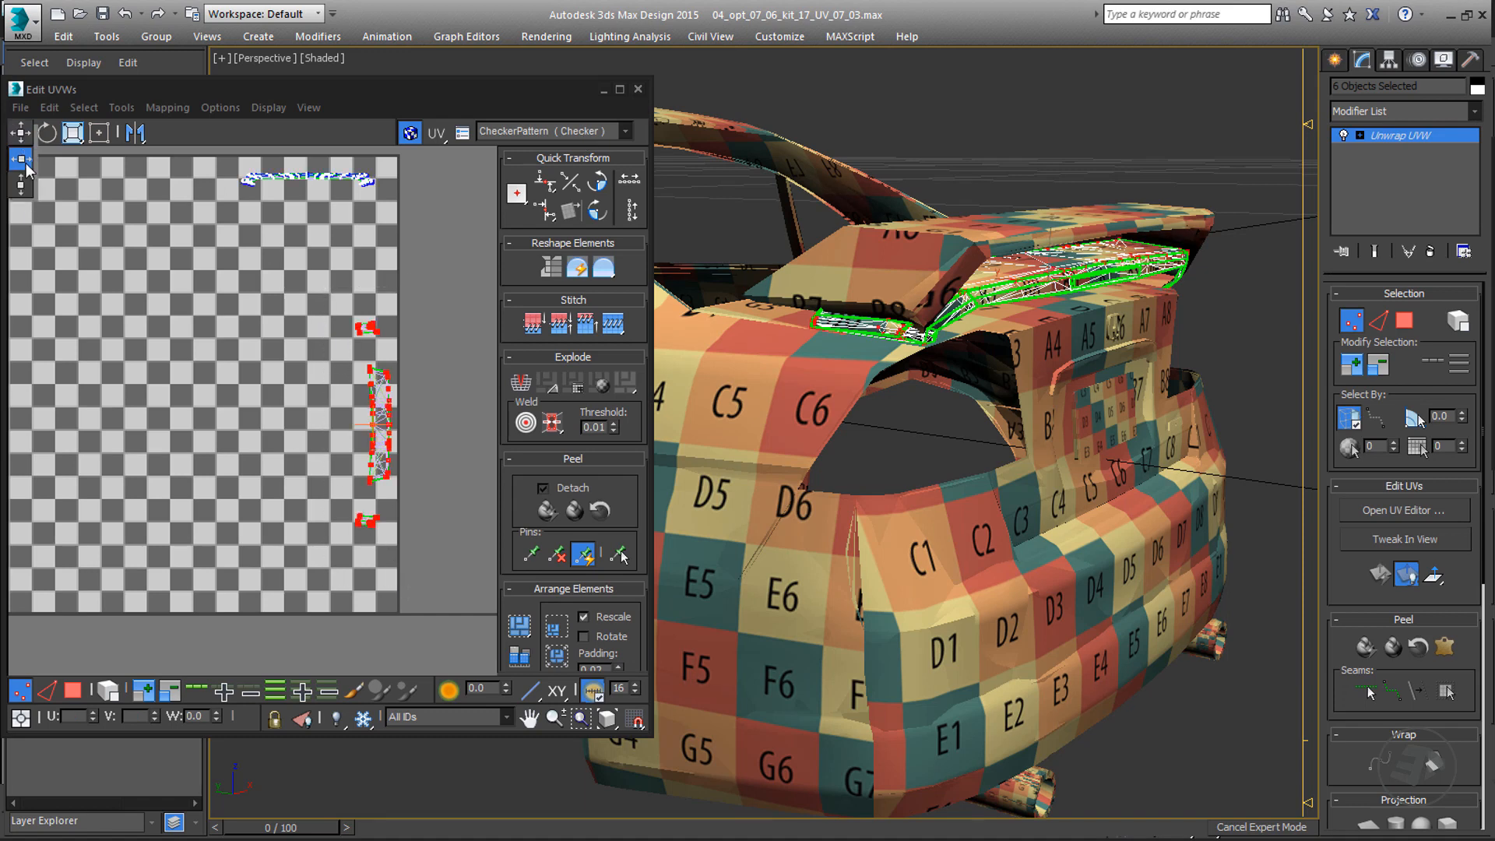
left_click_drag(383, 424, 439, 421)
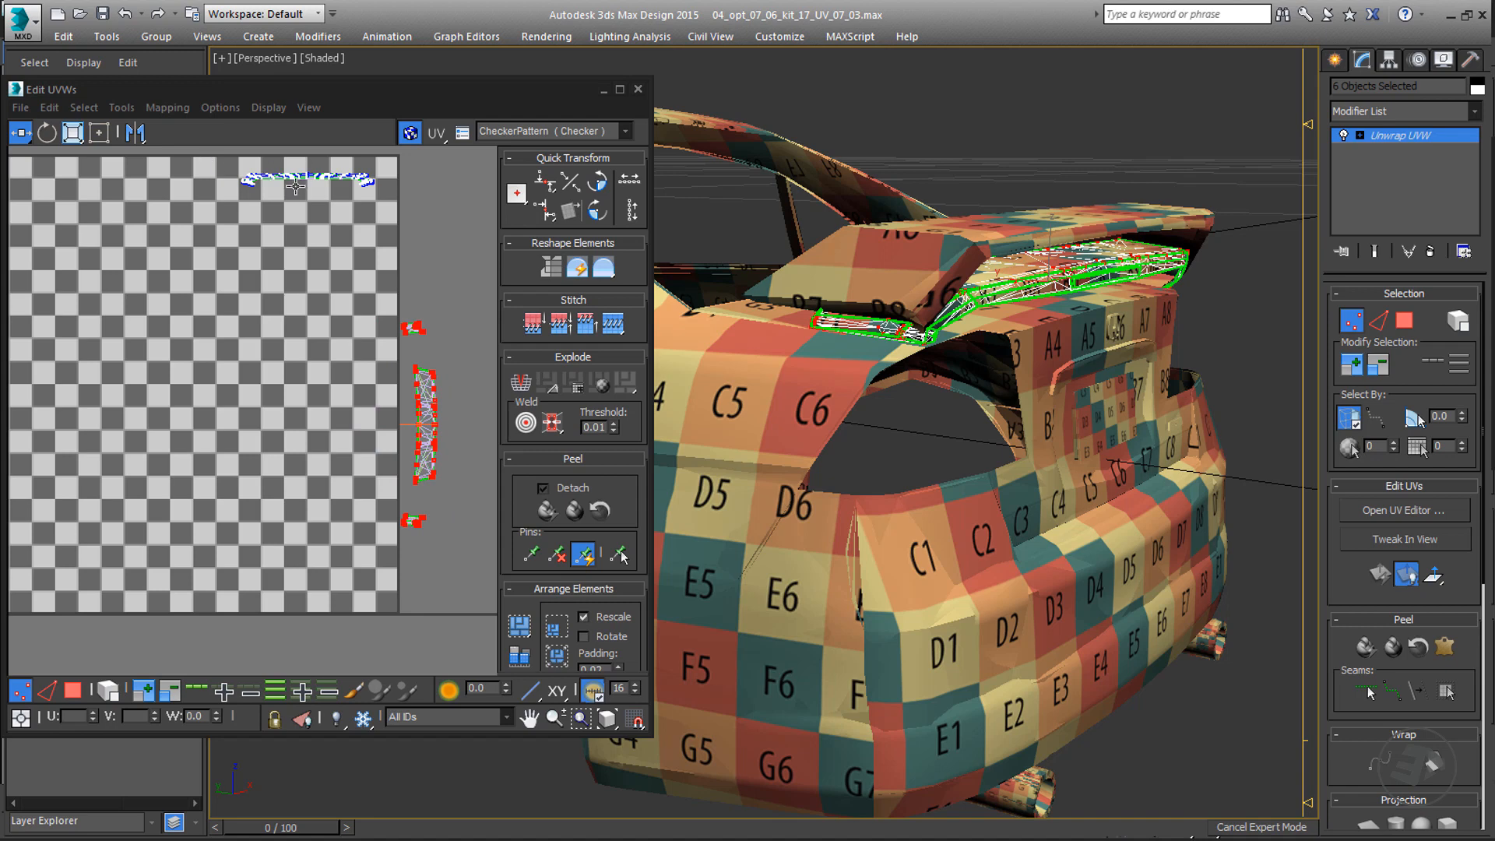
key("2")
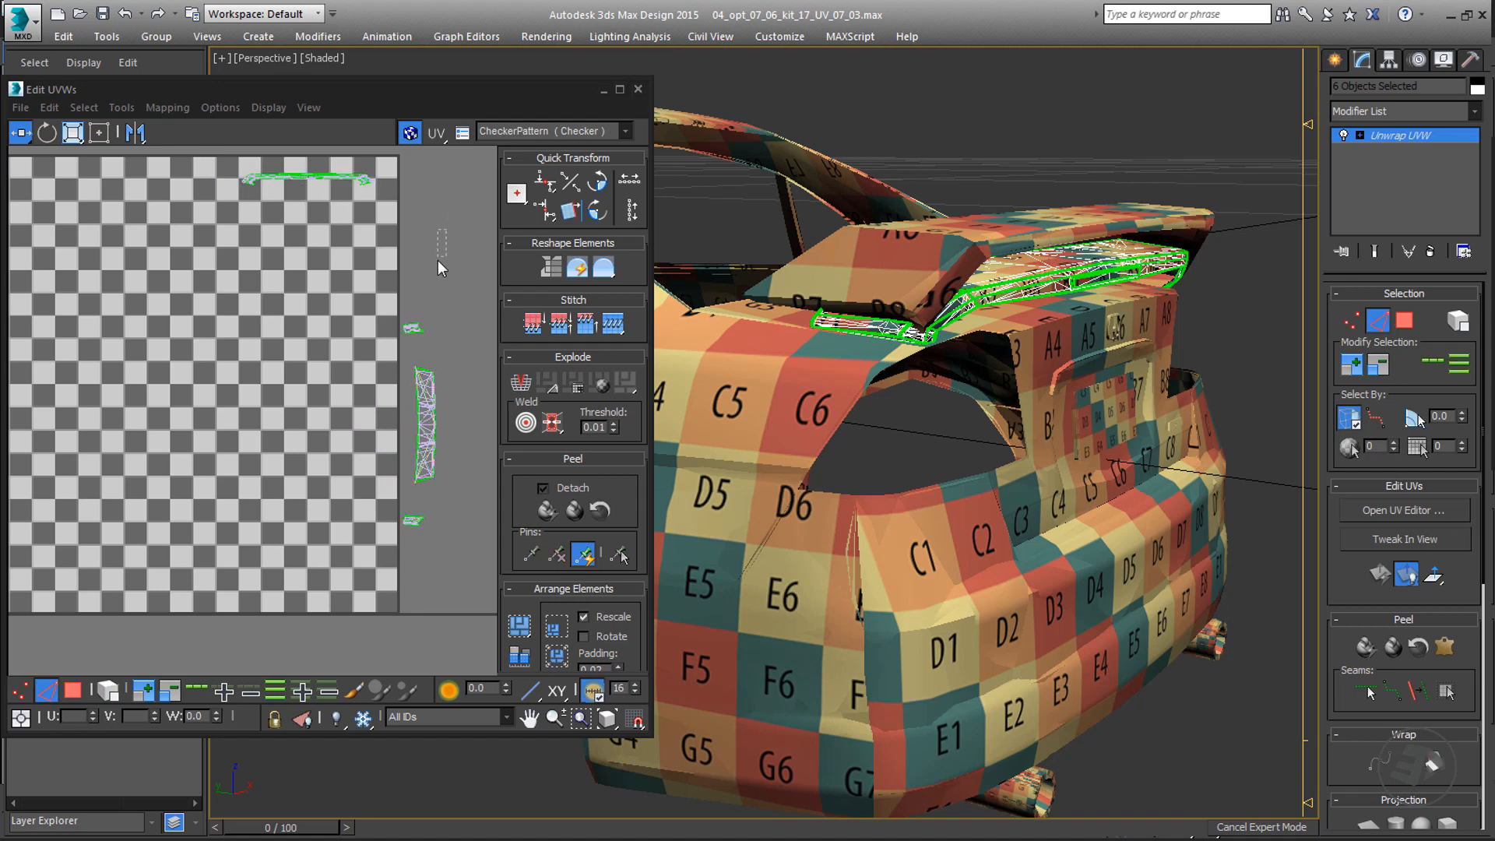
key("3")
- Close the UV editor, collapse the Unwrap UVW modifier on the lower spoiler objects and deselect them
left_click(640, 89)
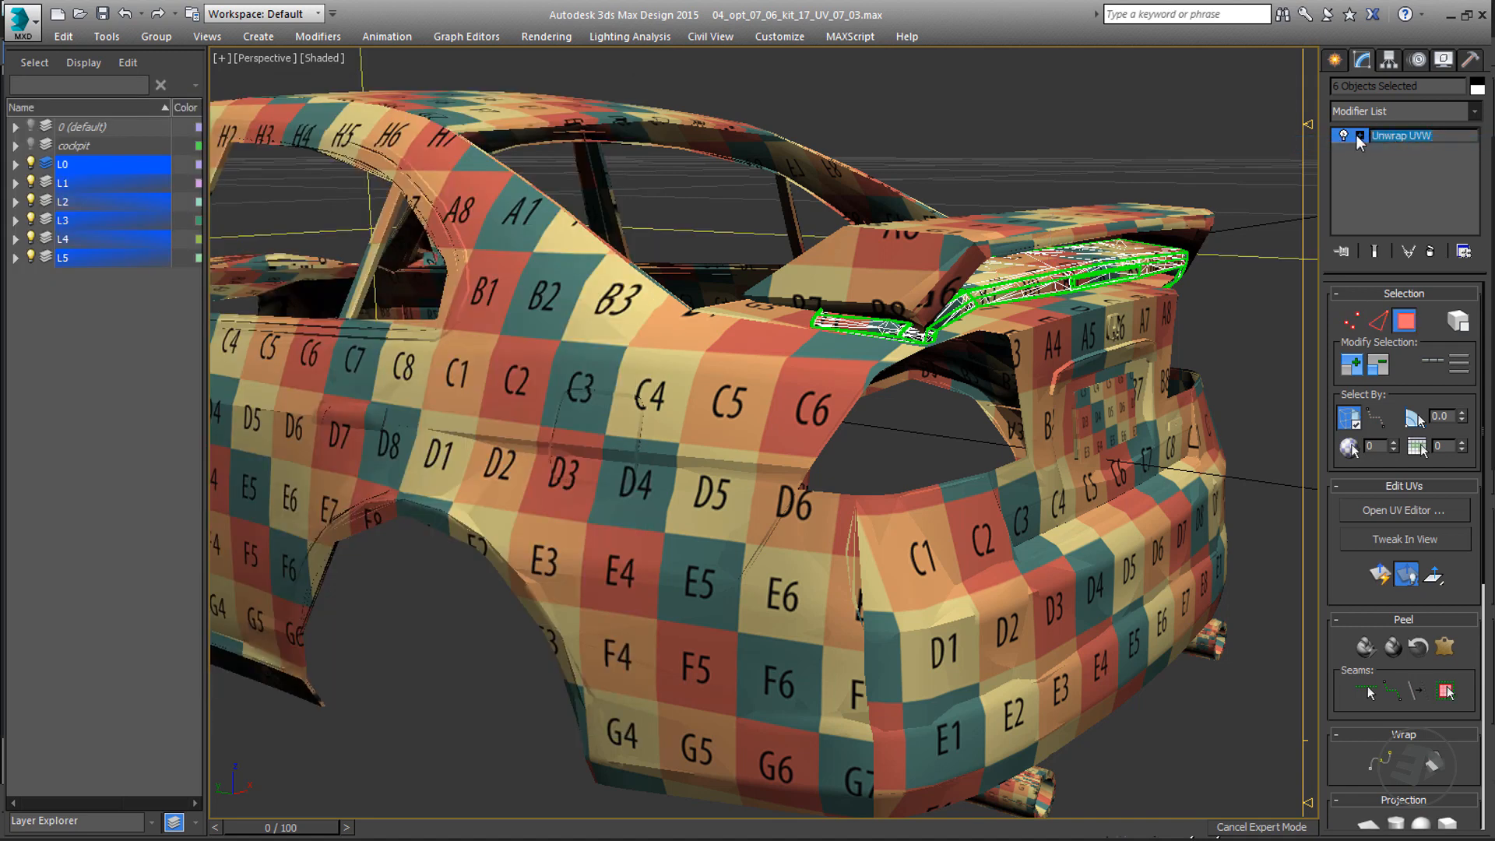
right_click(1356, 134)
left_click(1340, 264)
left_click(832, 504)
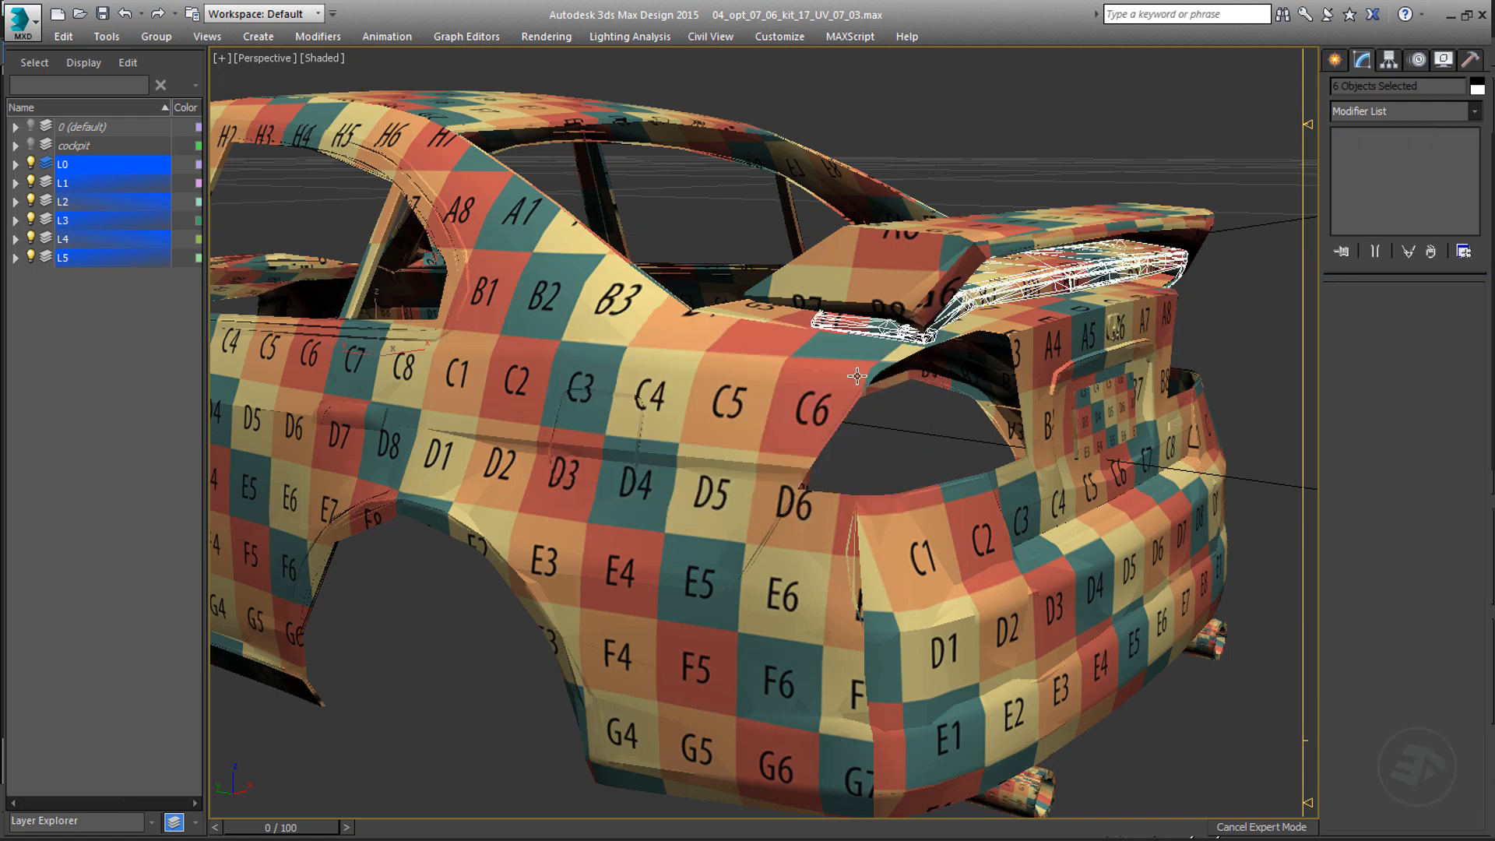
left_click(891, 435)
- Select all car body objects except the exhaust pipes in the Left view and return to the Perspective view
key("l")
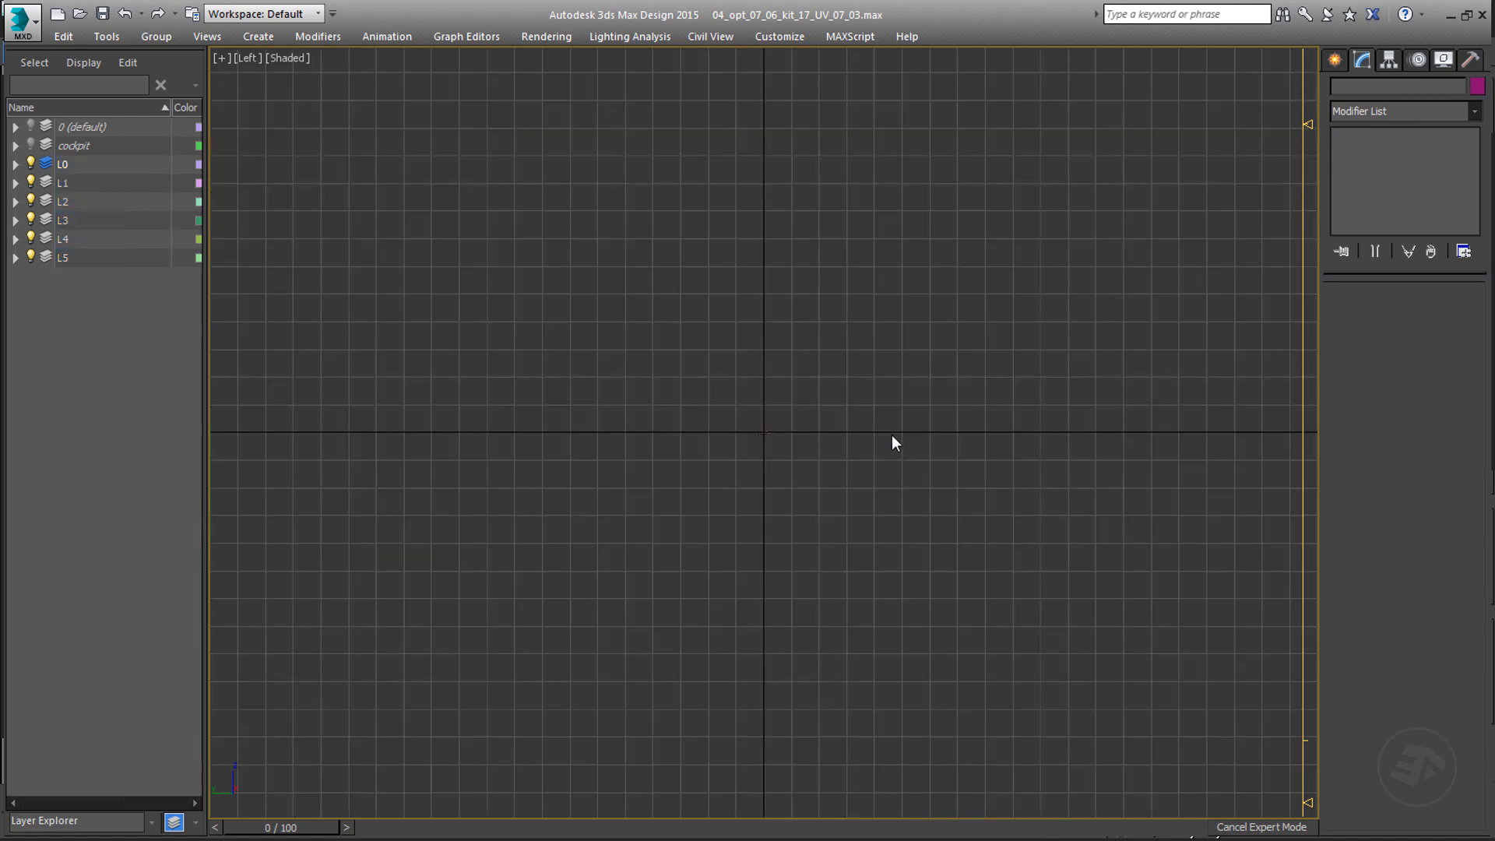
key("z")
middle_click_drag(891, 435, 824, 351)
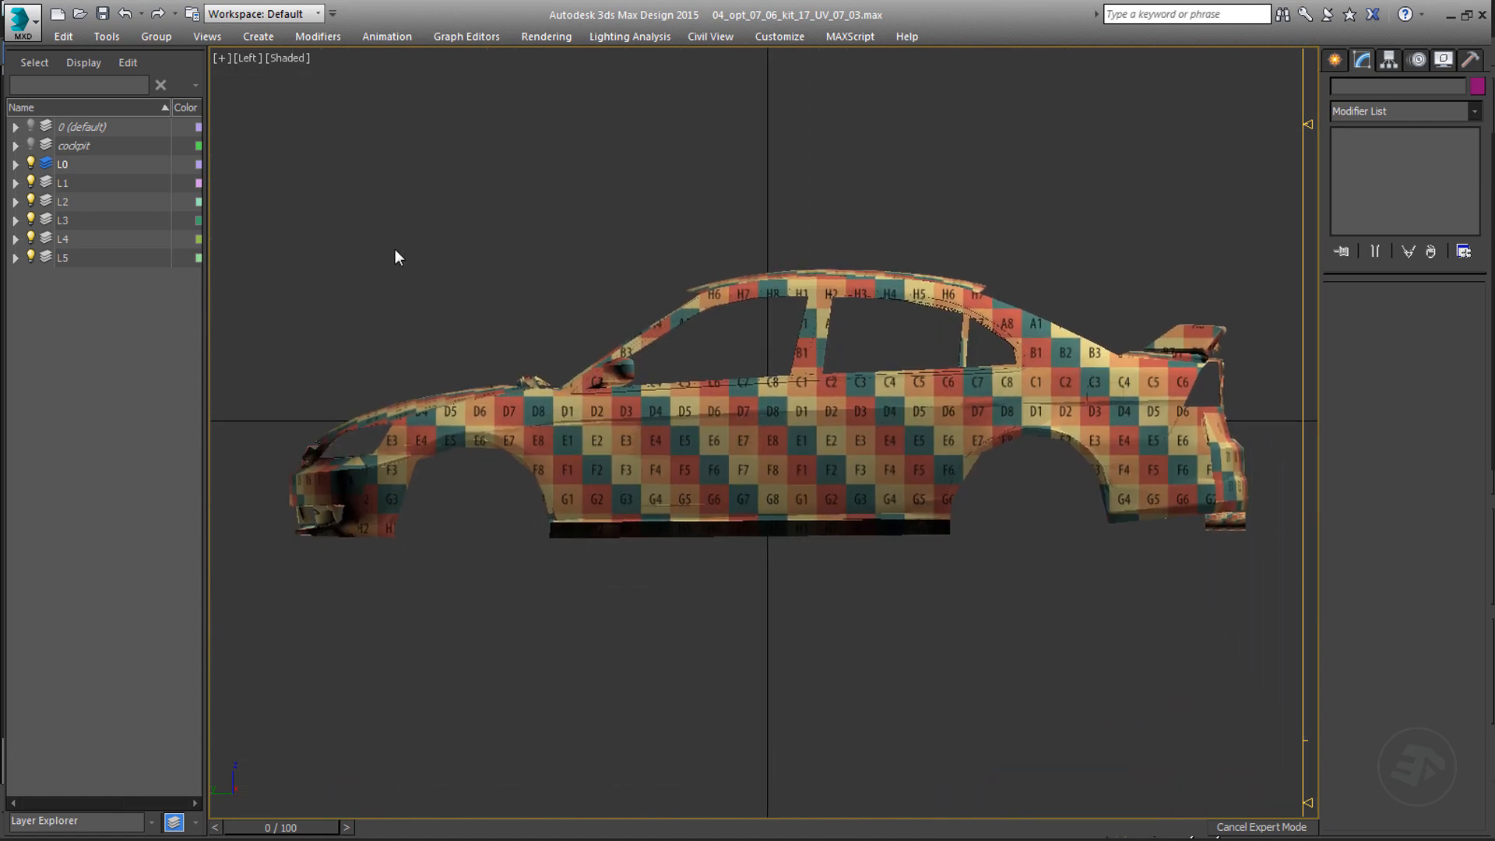
left_click_drag(260, 215, 1212, 521)
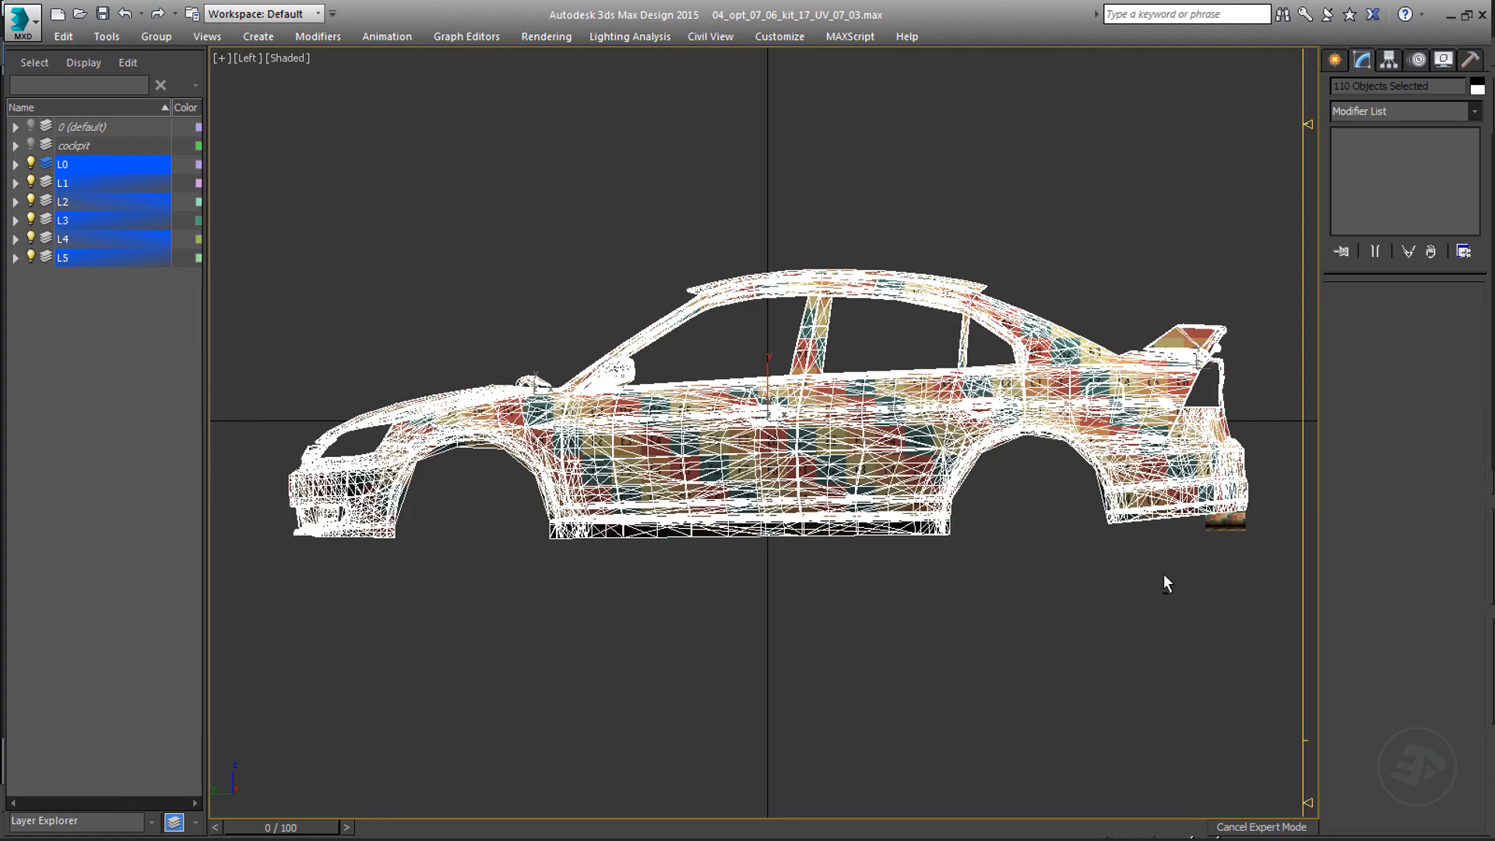
key("p")
middle_click_drag(1156, 574, 873, 607, "alt")
scroll(935, 638, "up", 6)
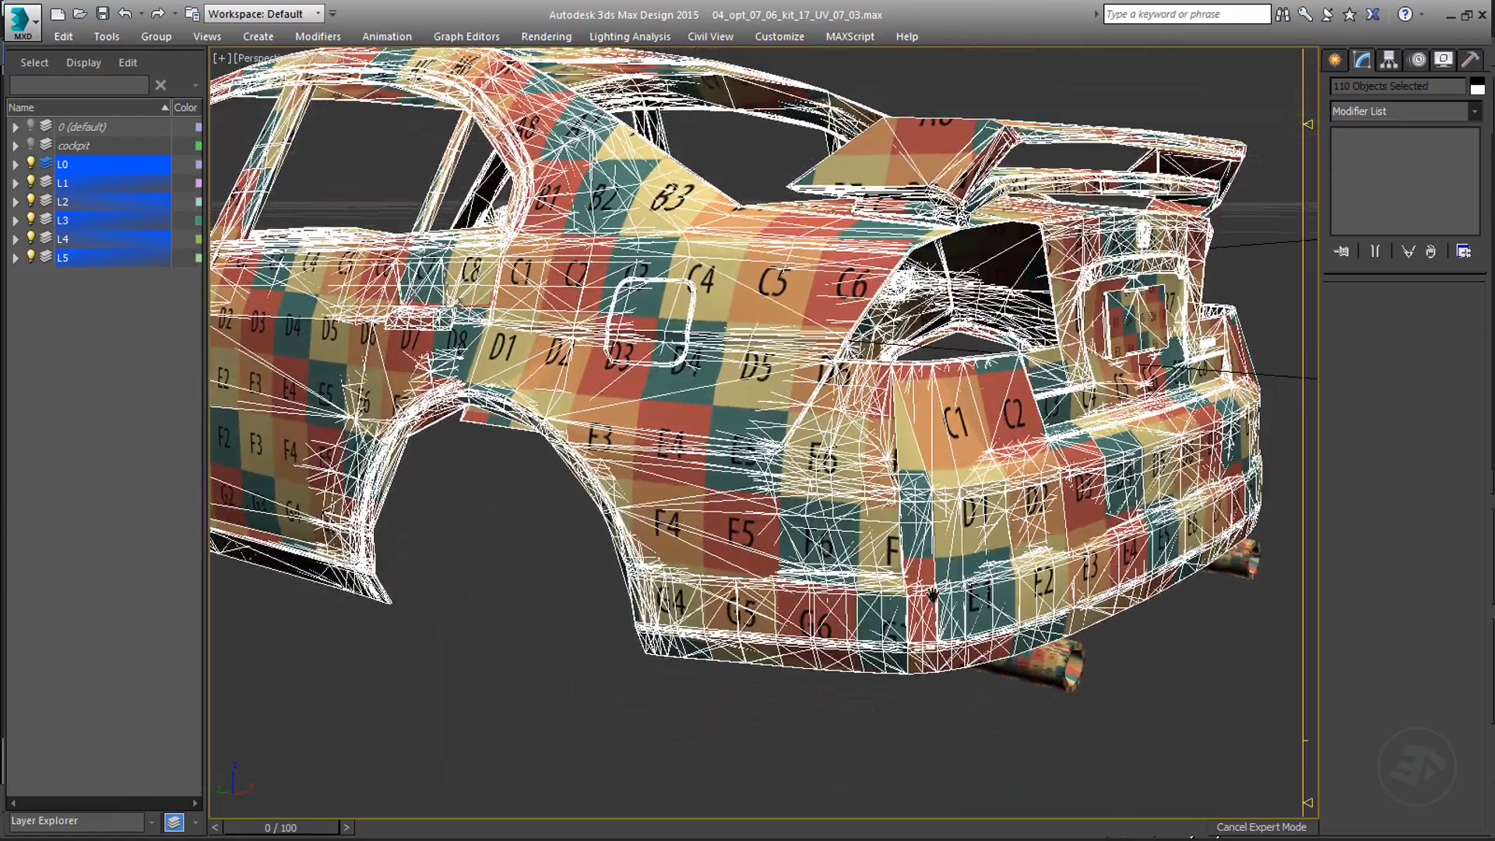
middle_click_drag(940, 623, 965, 663)
- Apply an Unwrap UVW modifier to all selected car body objects and open the UV editor maximized
left_click(1480, 116)
key("u")
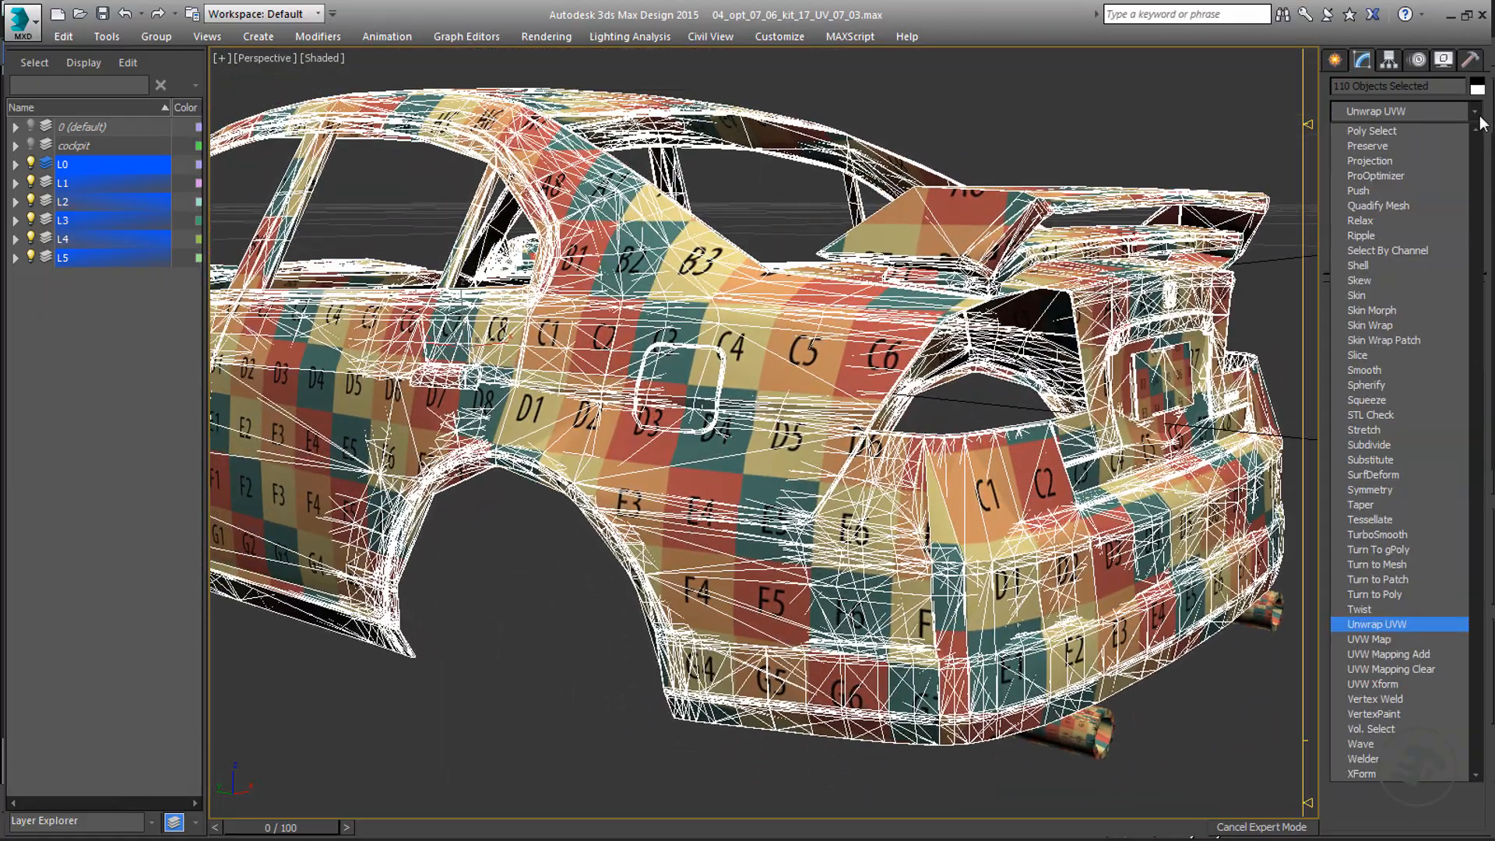
key("Return")
left_click(1462, 508)
double_click(621, 91)
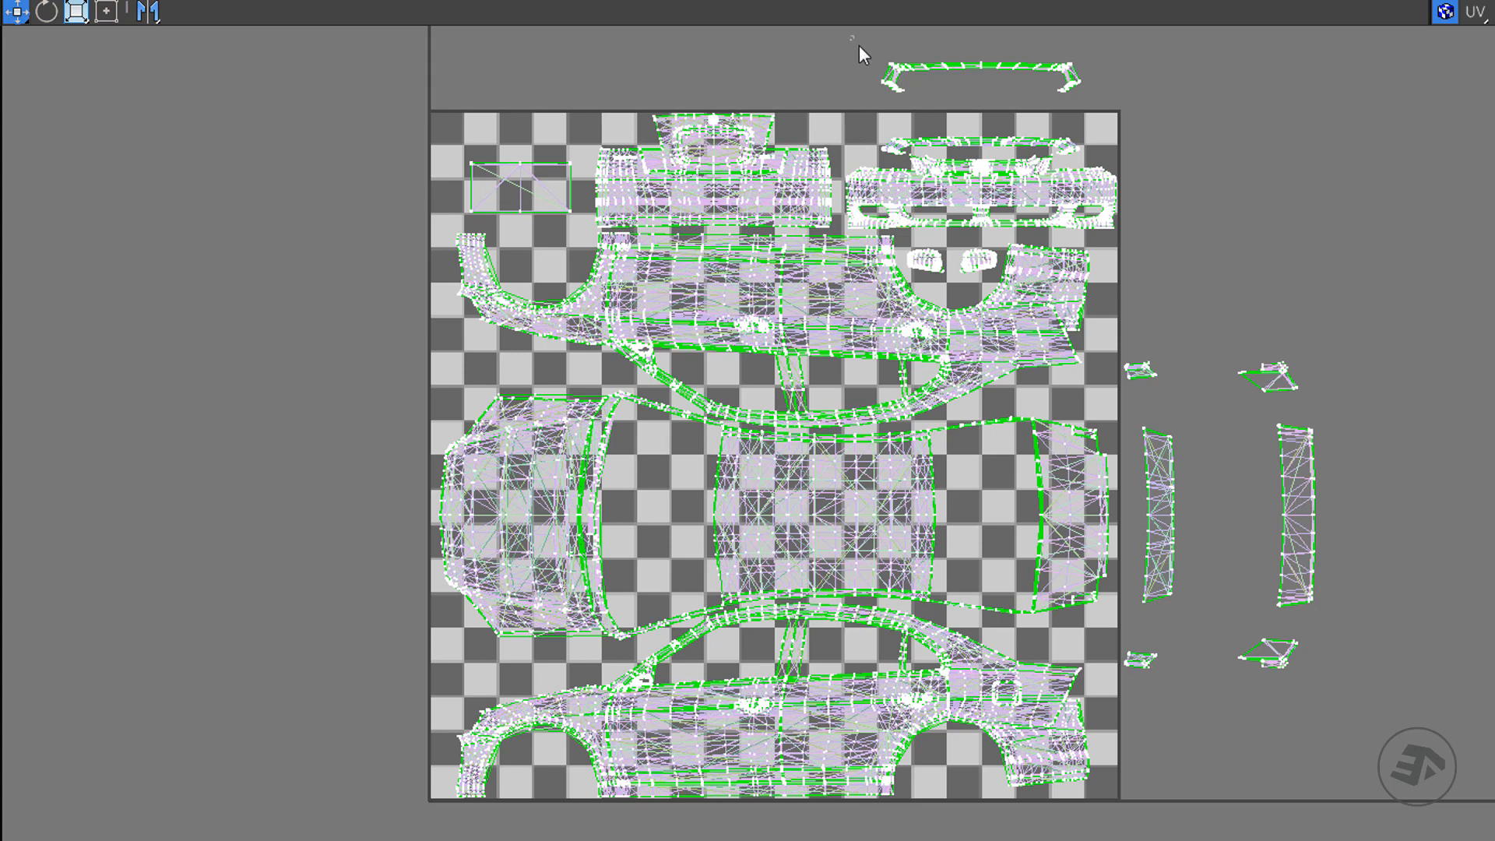
- Select the upper spoiler shell above the tile and lower it vertically to the tile's upper edge, above the lower spoiler shell
left_click_drag(859, 46, 1125, 108)
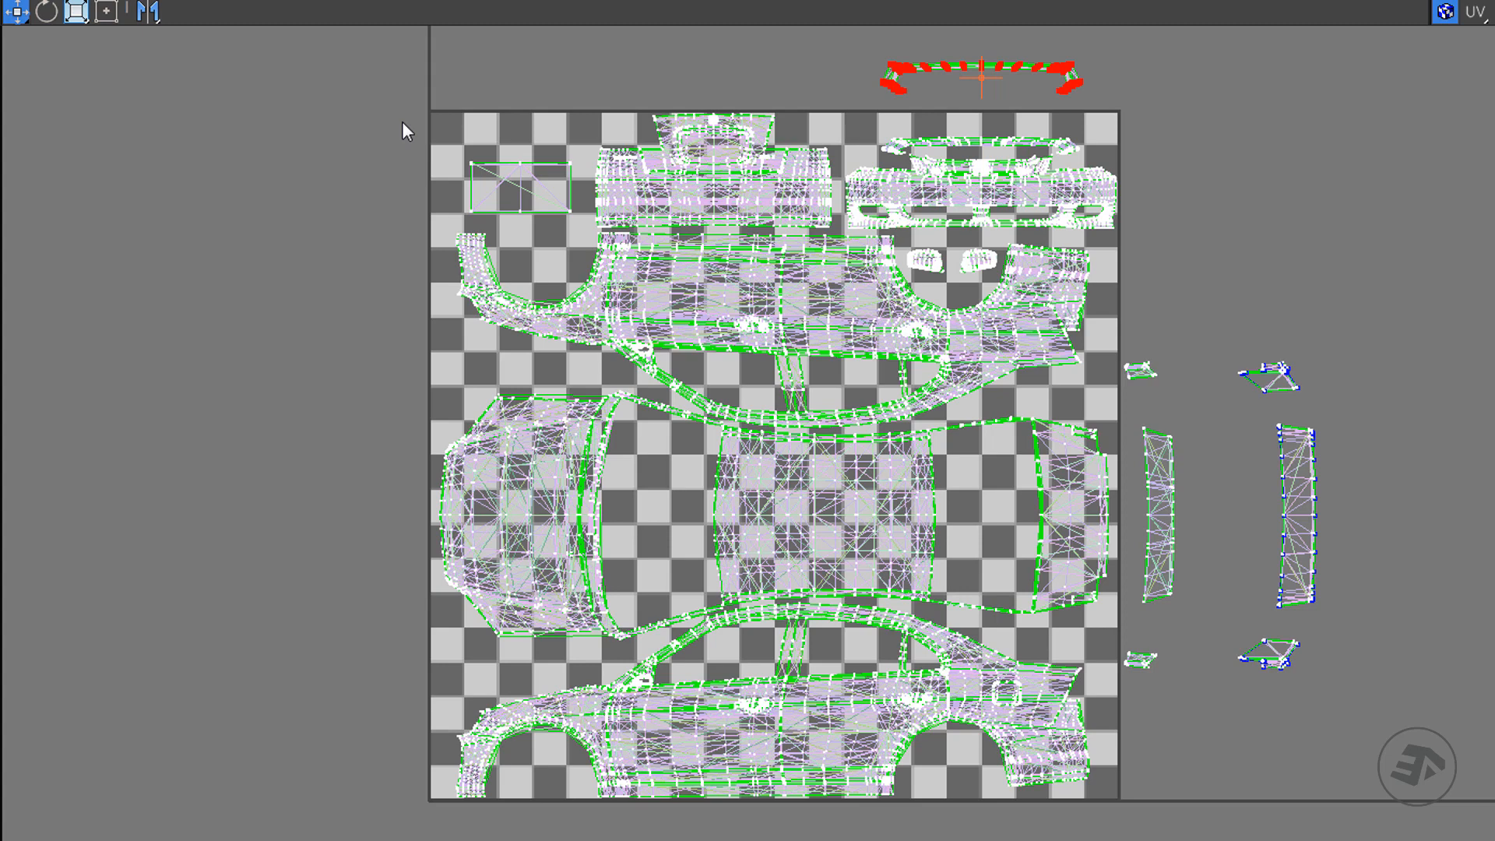
left_click_drag(402, 122, 564, 219)
left_click_drag(17, 11, 31, 78)
scroll(1012, 91, "up", 5)
middle_click_drag(986, 101, 934, 190)
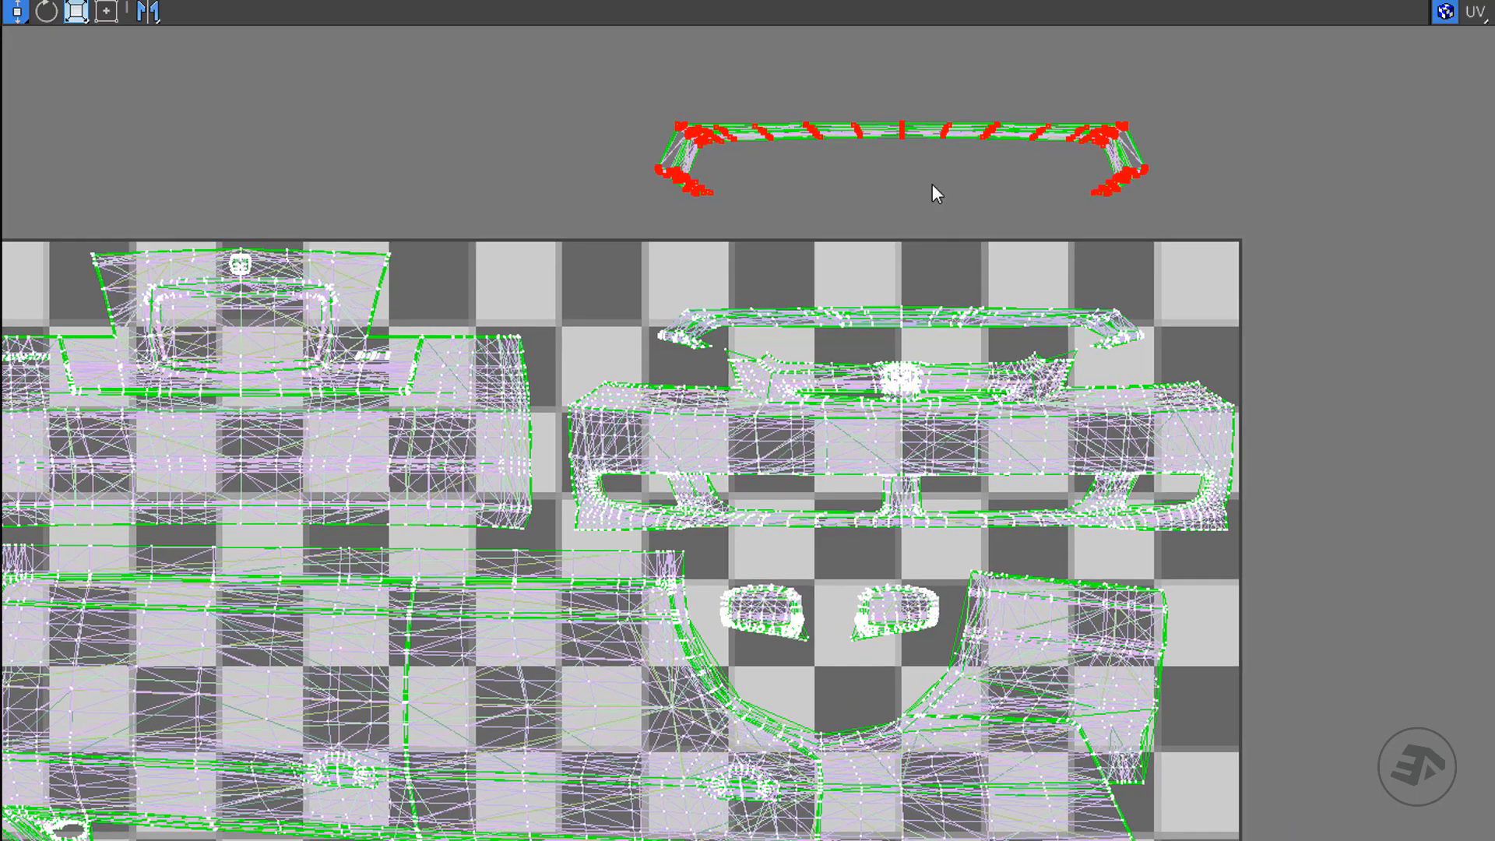
left_click_drag(902, 128, 845, 216)
scroll(956, 280, "up", 4)
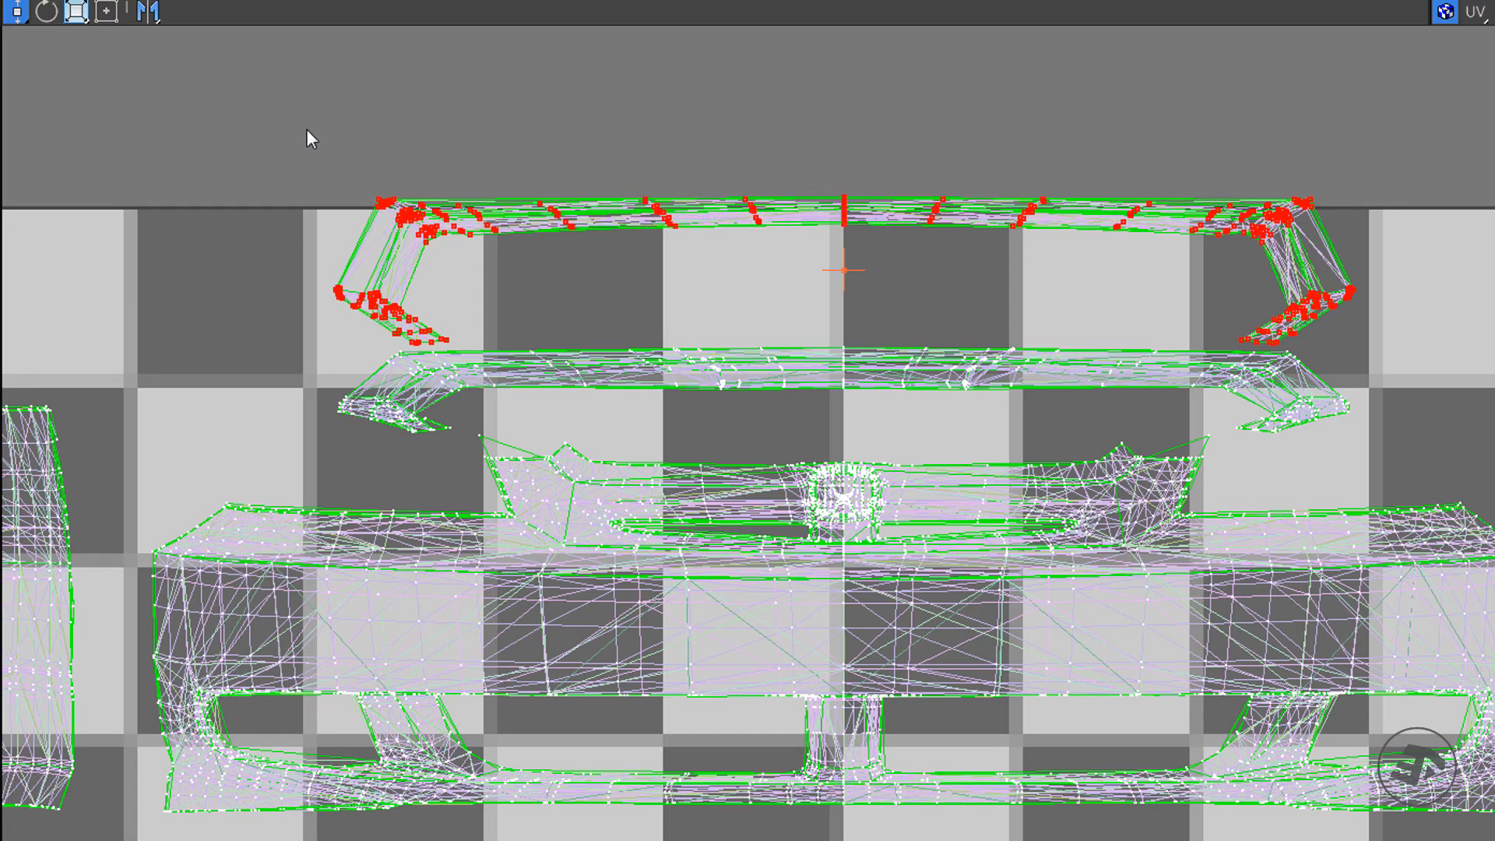
- Add the lower spoiler shell to the selection without stray bumper vertices, lower both spoiler shells slightly into the tile and deselect them
left_click_drag(741, 413, 1366, 436)
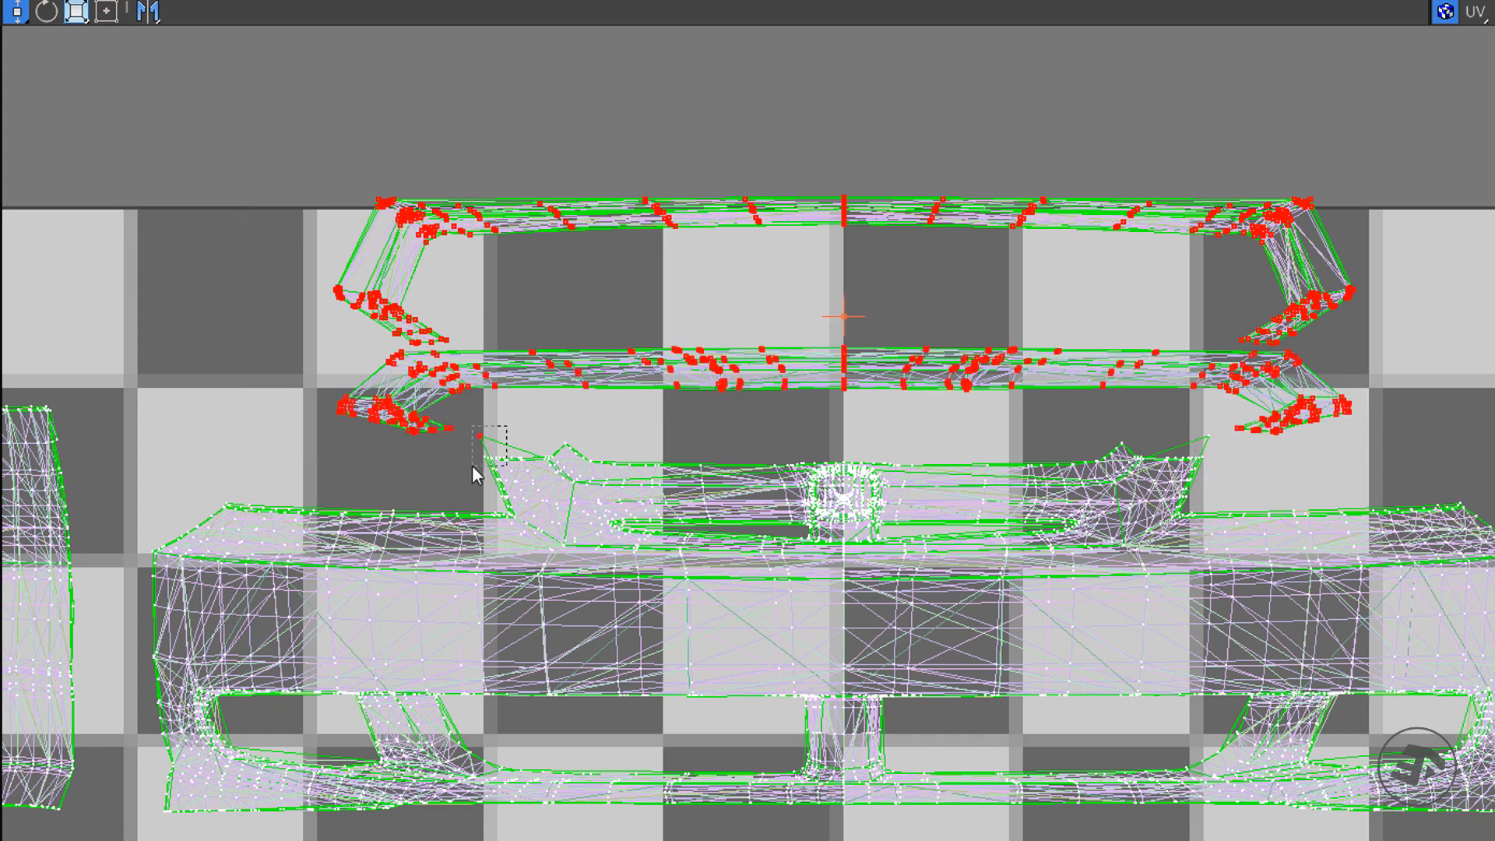
left_click_drag(471, 465, 472, 465, "alt")
left_click_drag(848, 231, 844, 253)
left_click_drag(858, 128, 922, 167)
- Select the outermost column of three shells beside the tile and move it horizontally into the windshield gap between the hood and roof shells
scroll(876, 204, "down", 5)
scroll(876, 204, "down", 3)
scroll(997, 623, "up", 3)
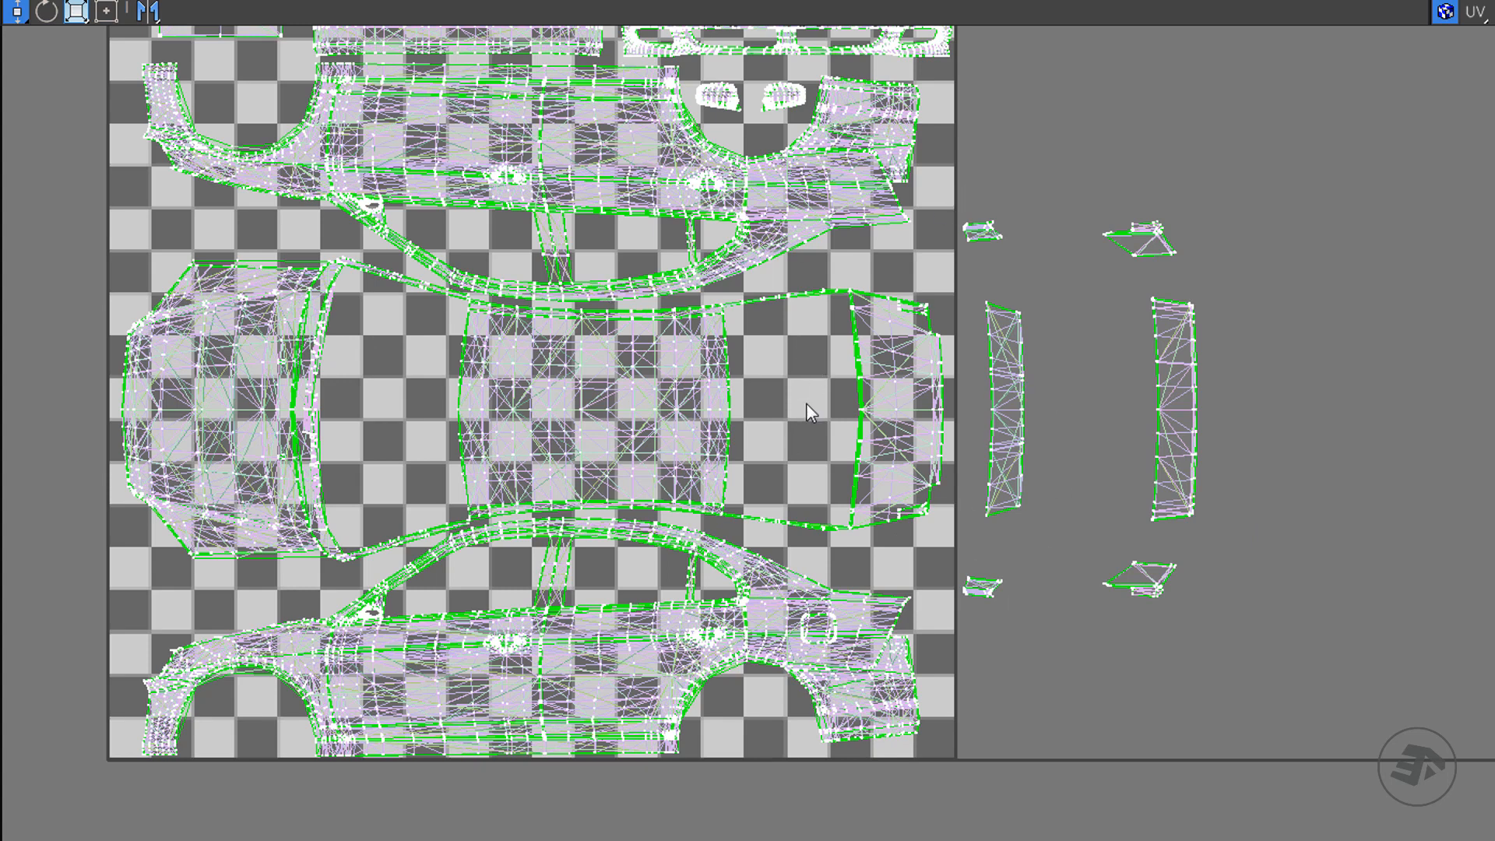
left_click_drag(1254, 703, 1254, 703)
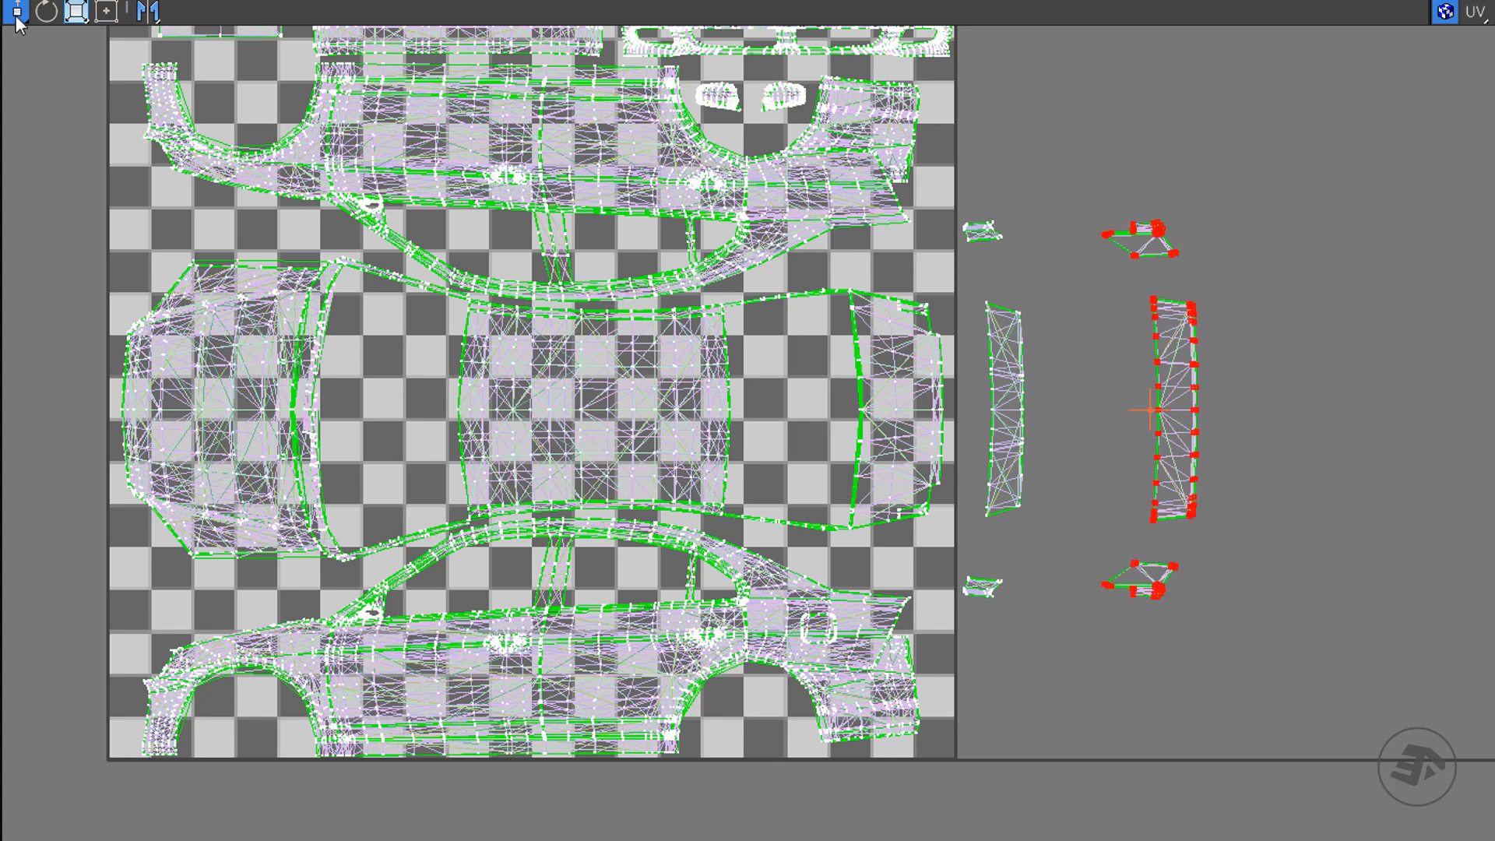
left_click_drag(16, 15, 17, 66)
left_click_drag(1154, 410, 351, 414)
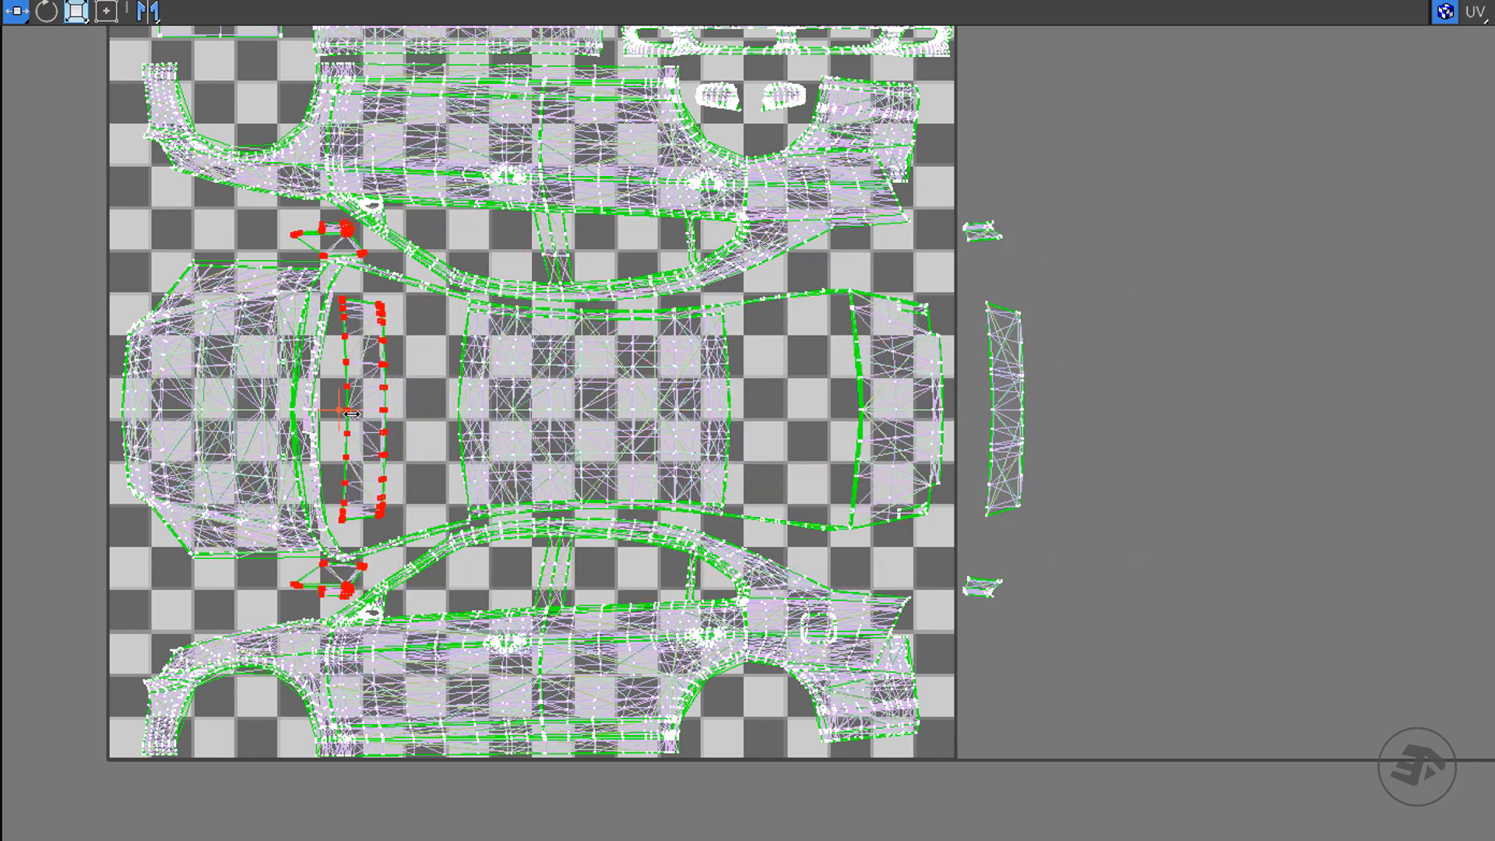
scroll(367, 263, "up", 10)
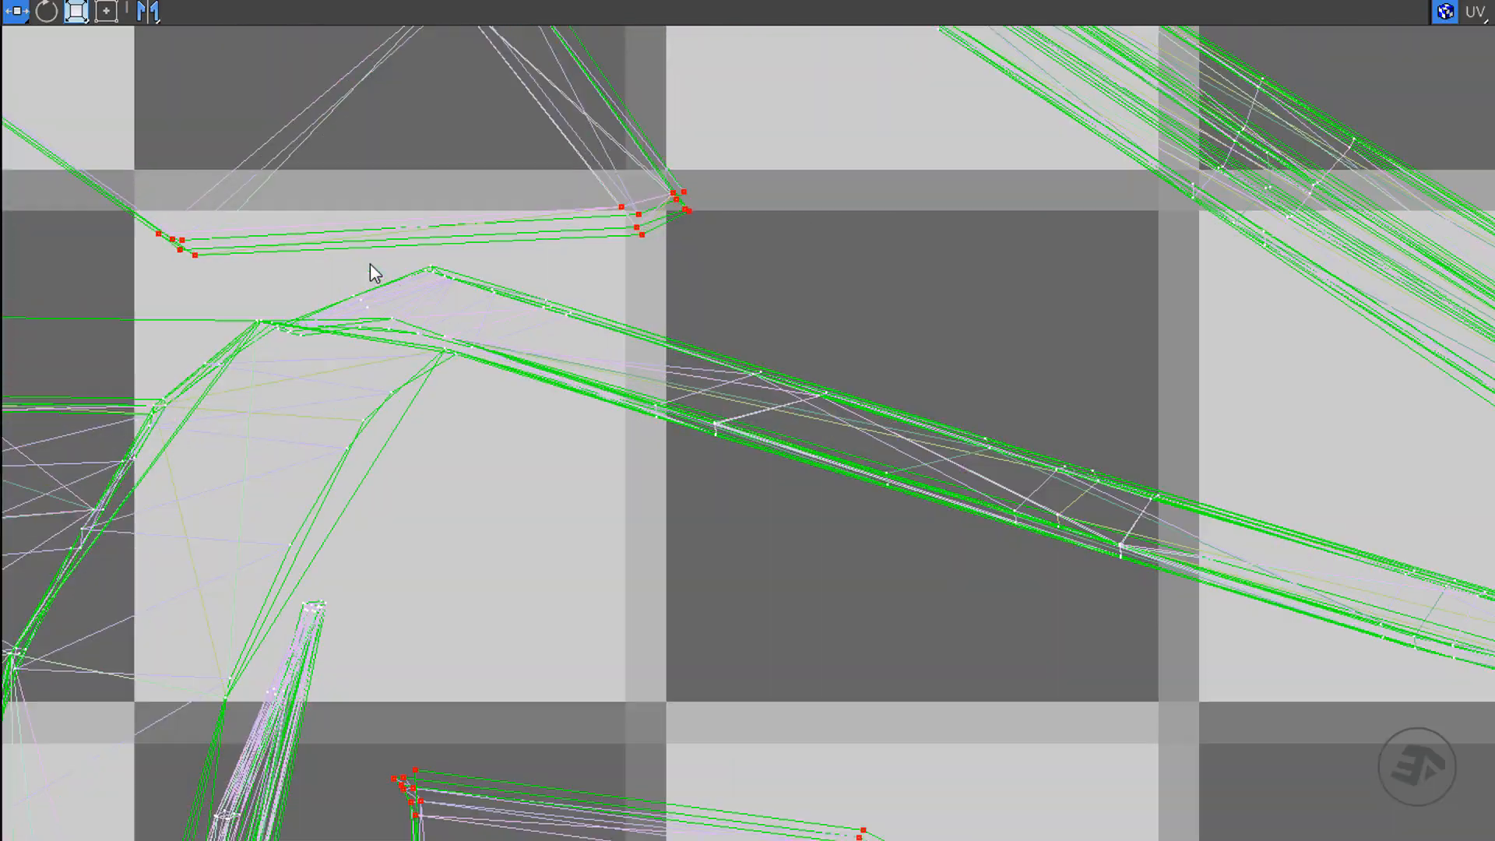
scroll(438, 265, "down", 10)
scroll(424, 495, "up", 8)
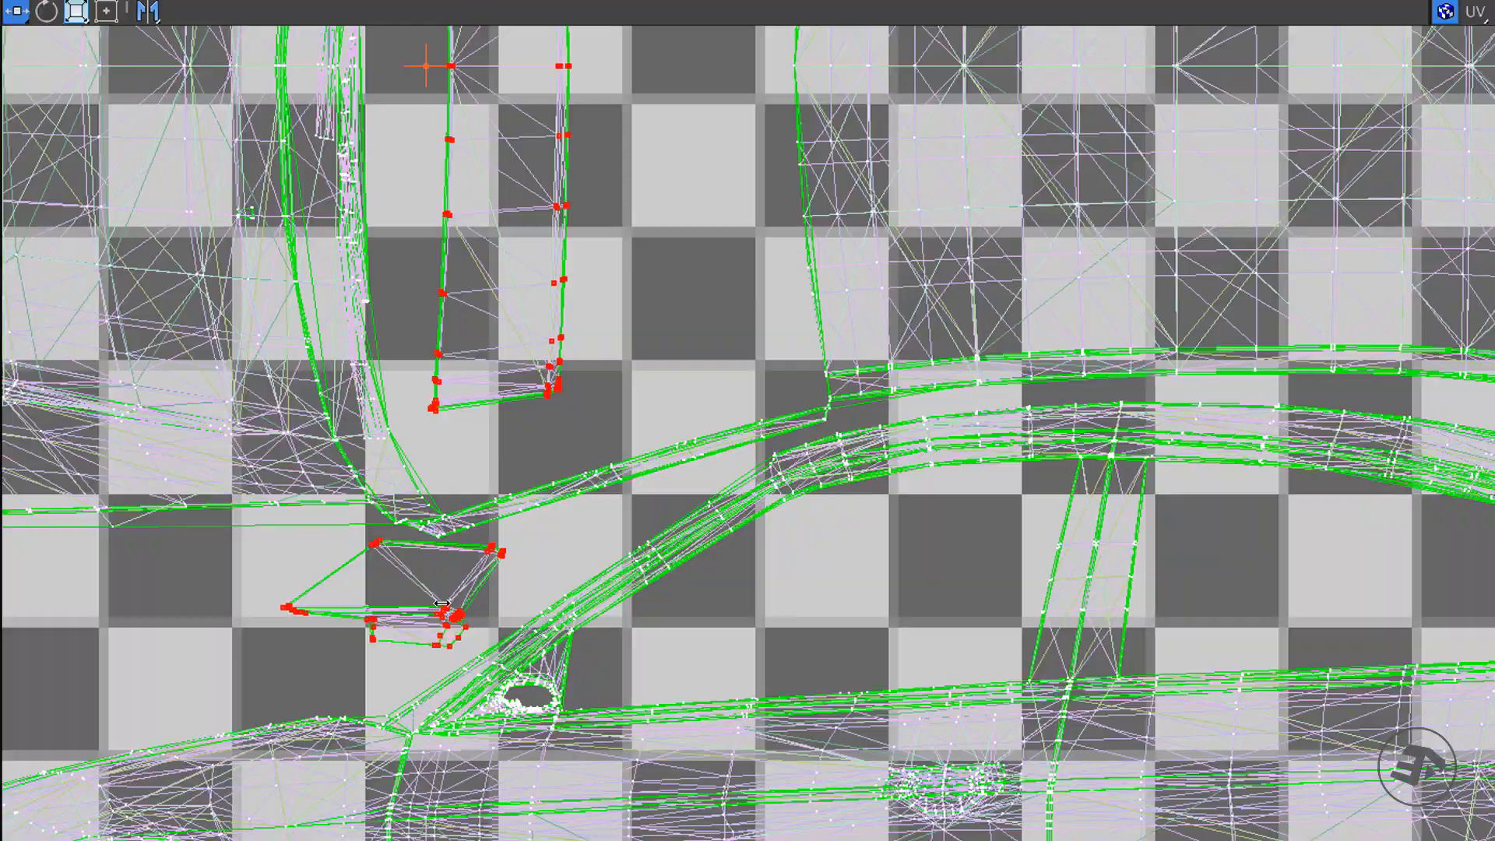
scroll(413, 493, "down", 8)
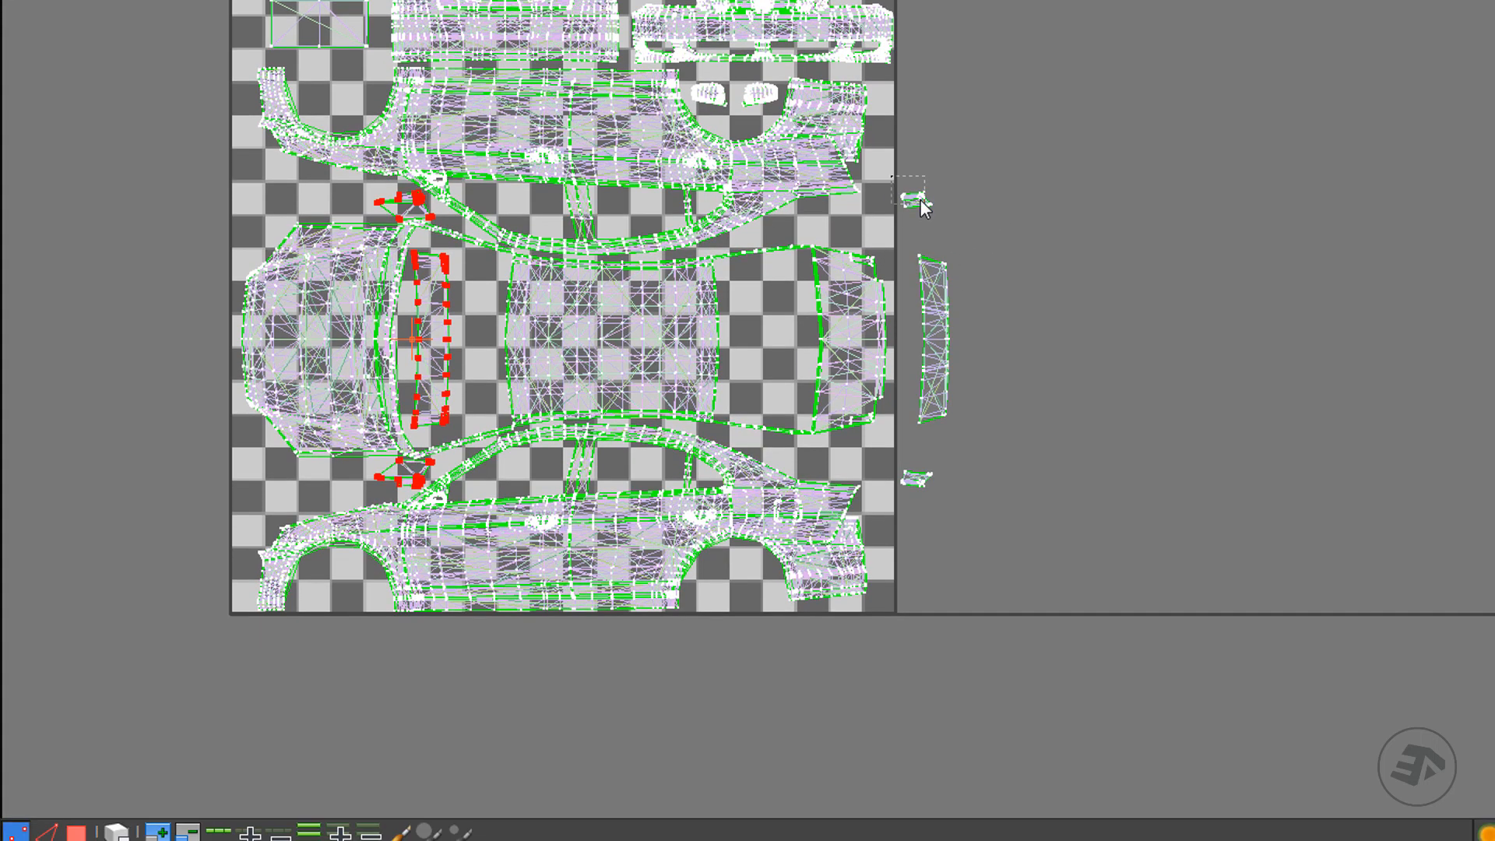
- Select the small upper shell just outside the tile and lower it with relative V offsets of -0.01 towards the long shell
left_click(917, 234)
scroll(938, 172, "up", 3)
scroll(939, 172, "up", 2)
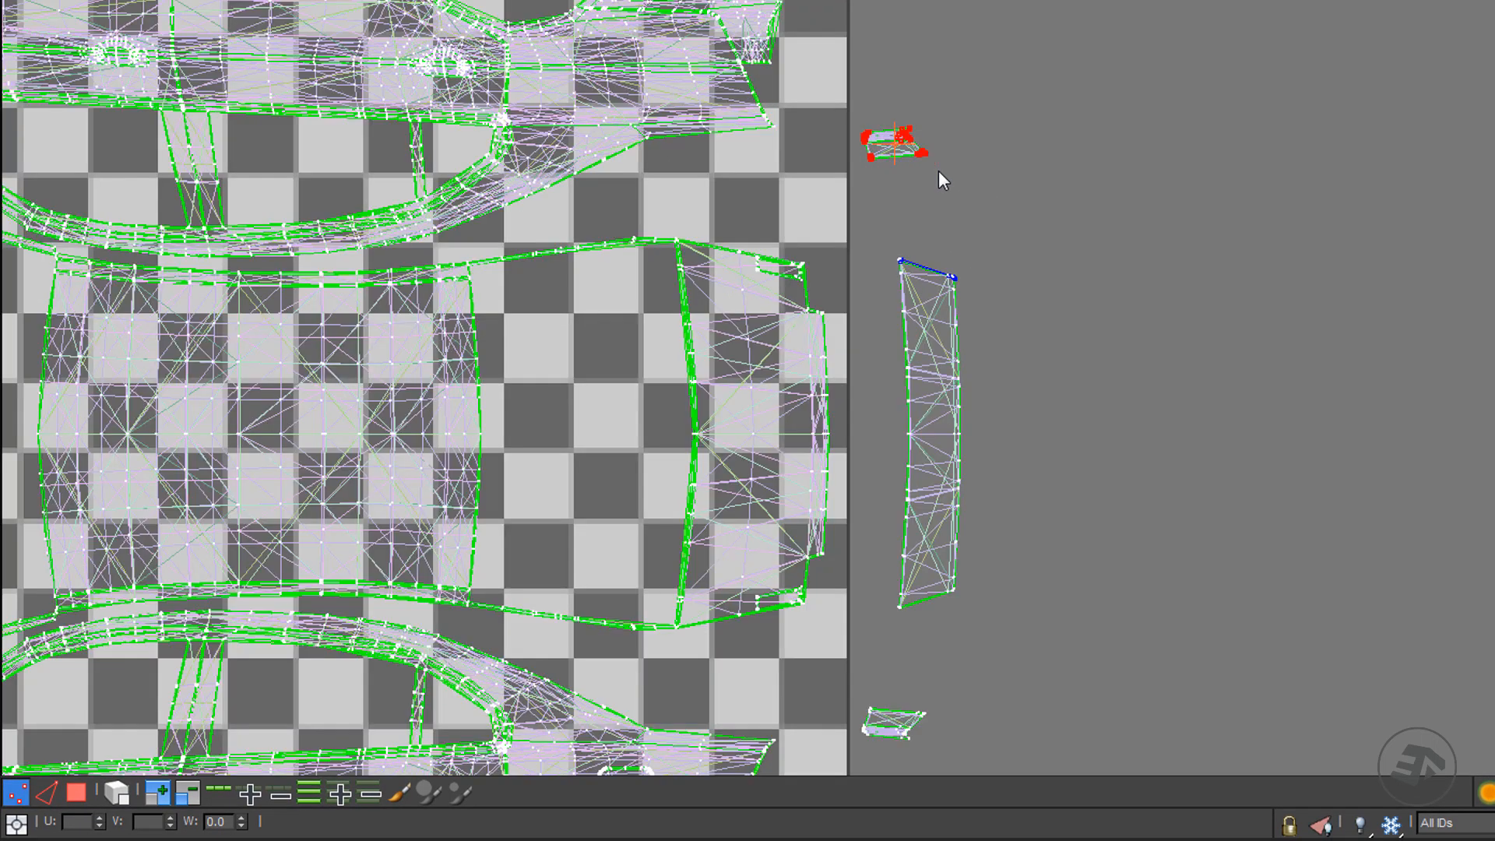
left_click(21, 825)
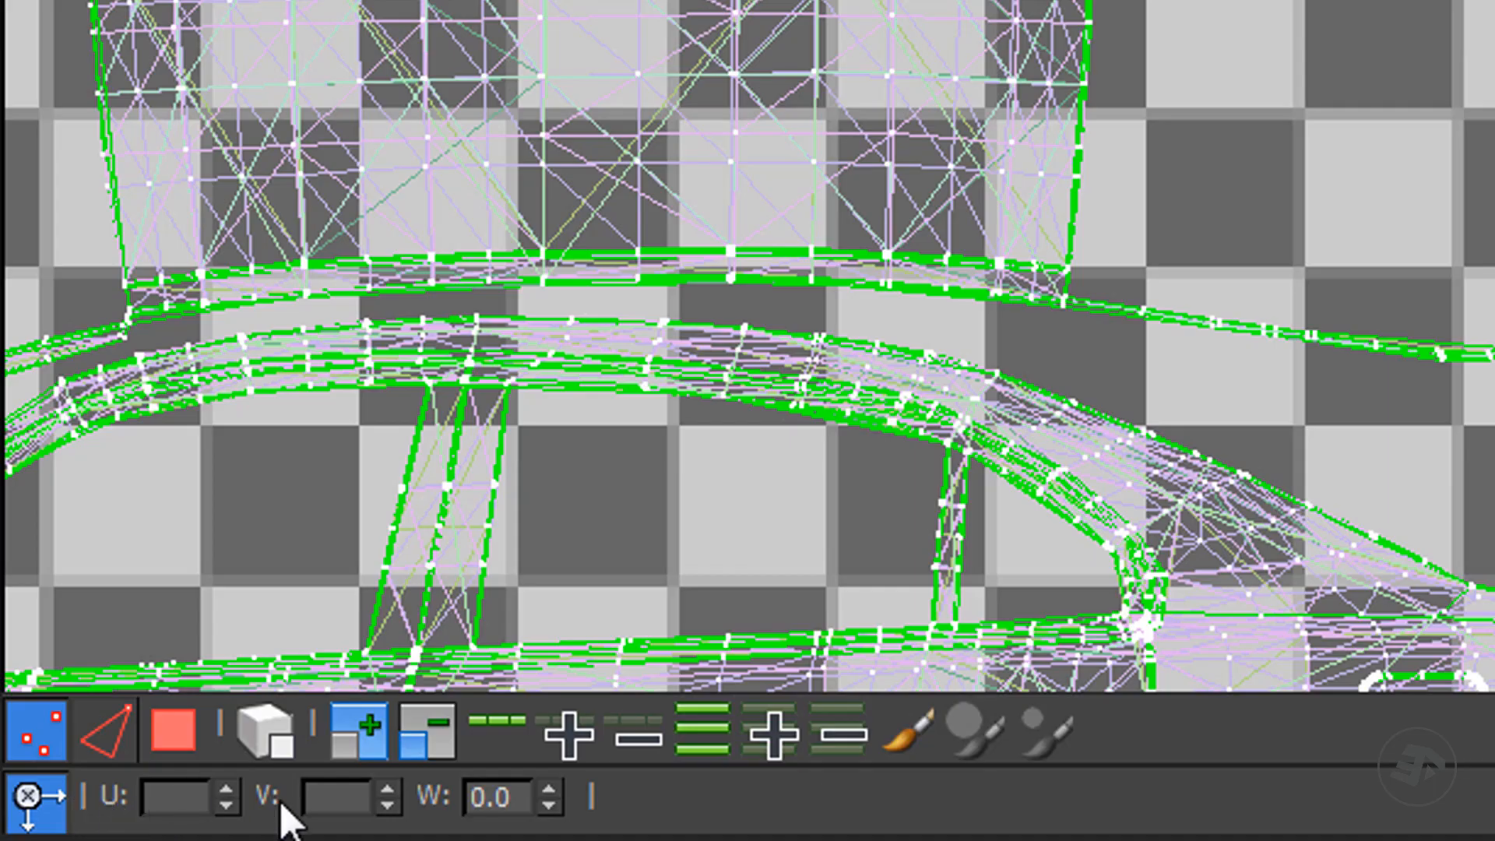
left_click(194, 823)
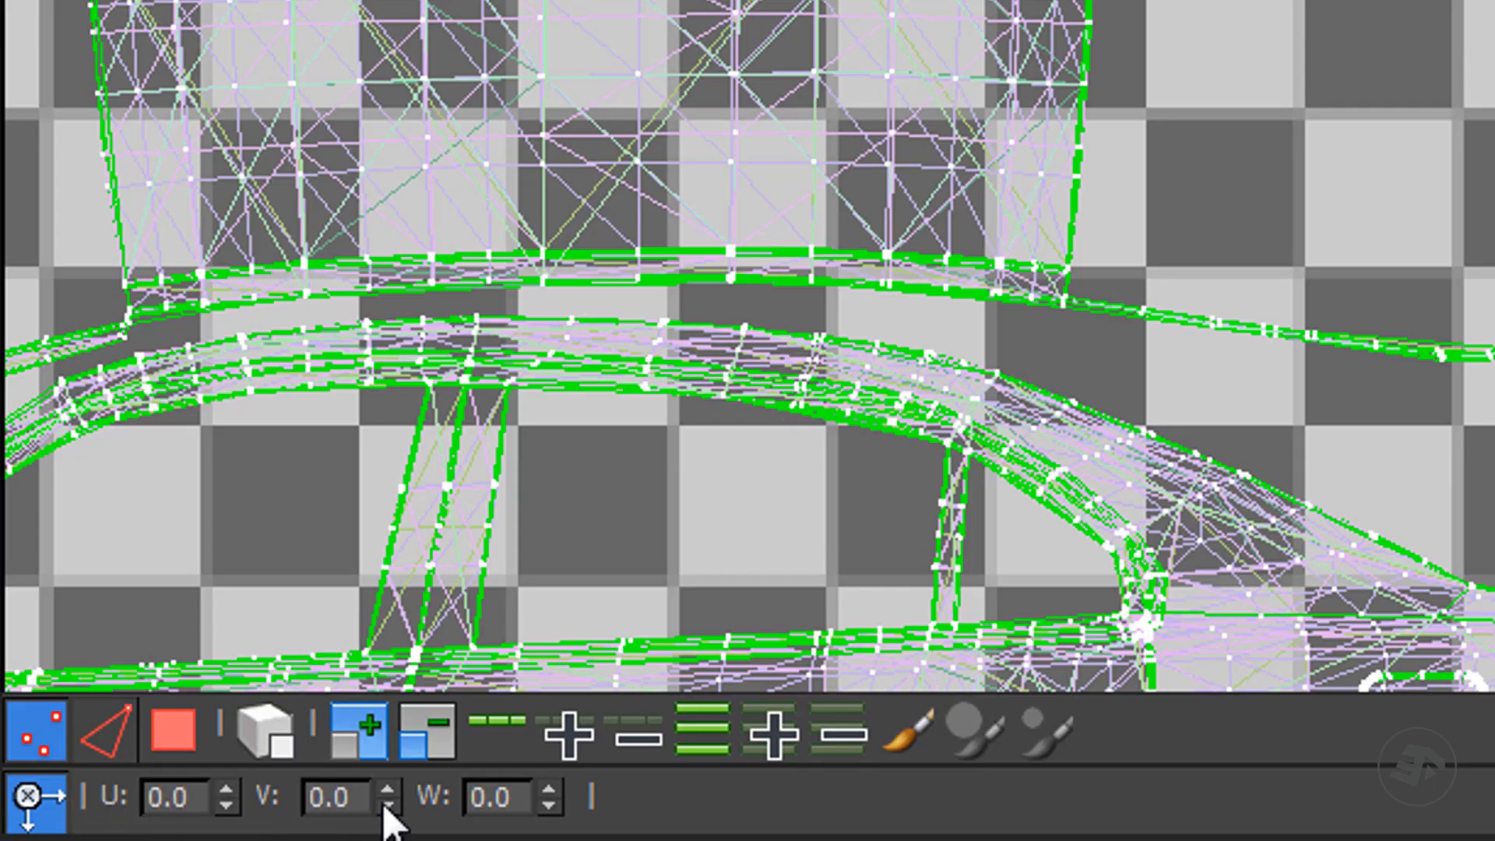
left_click(381, 806)
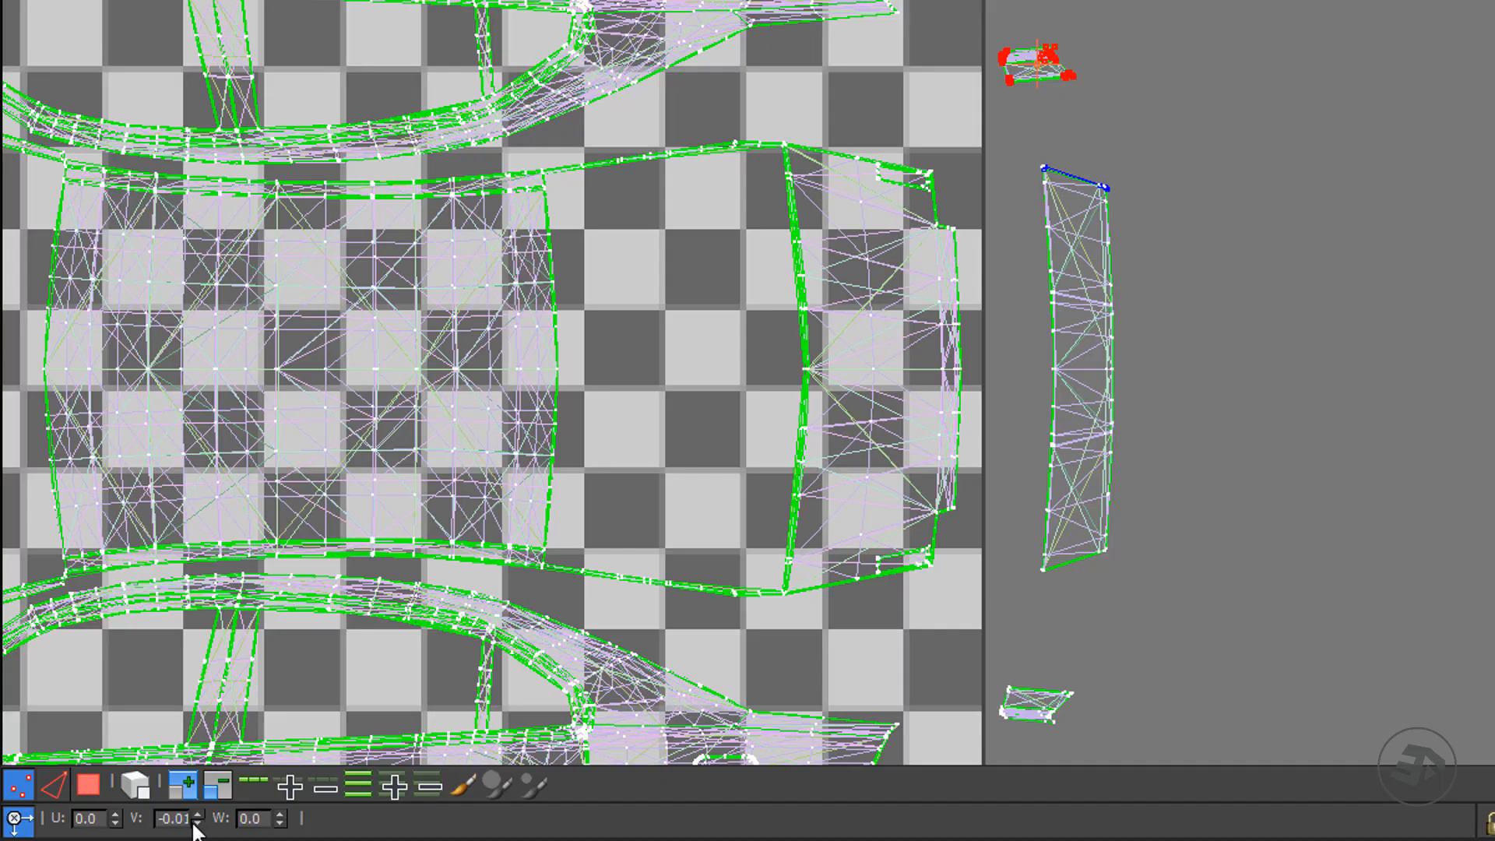
left_click(381, 808)
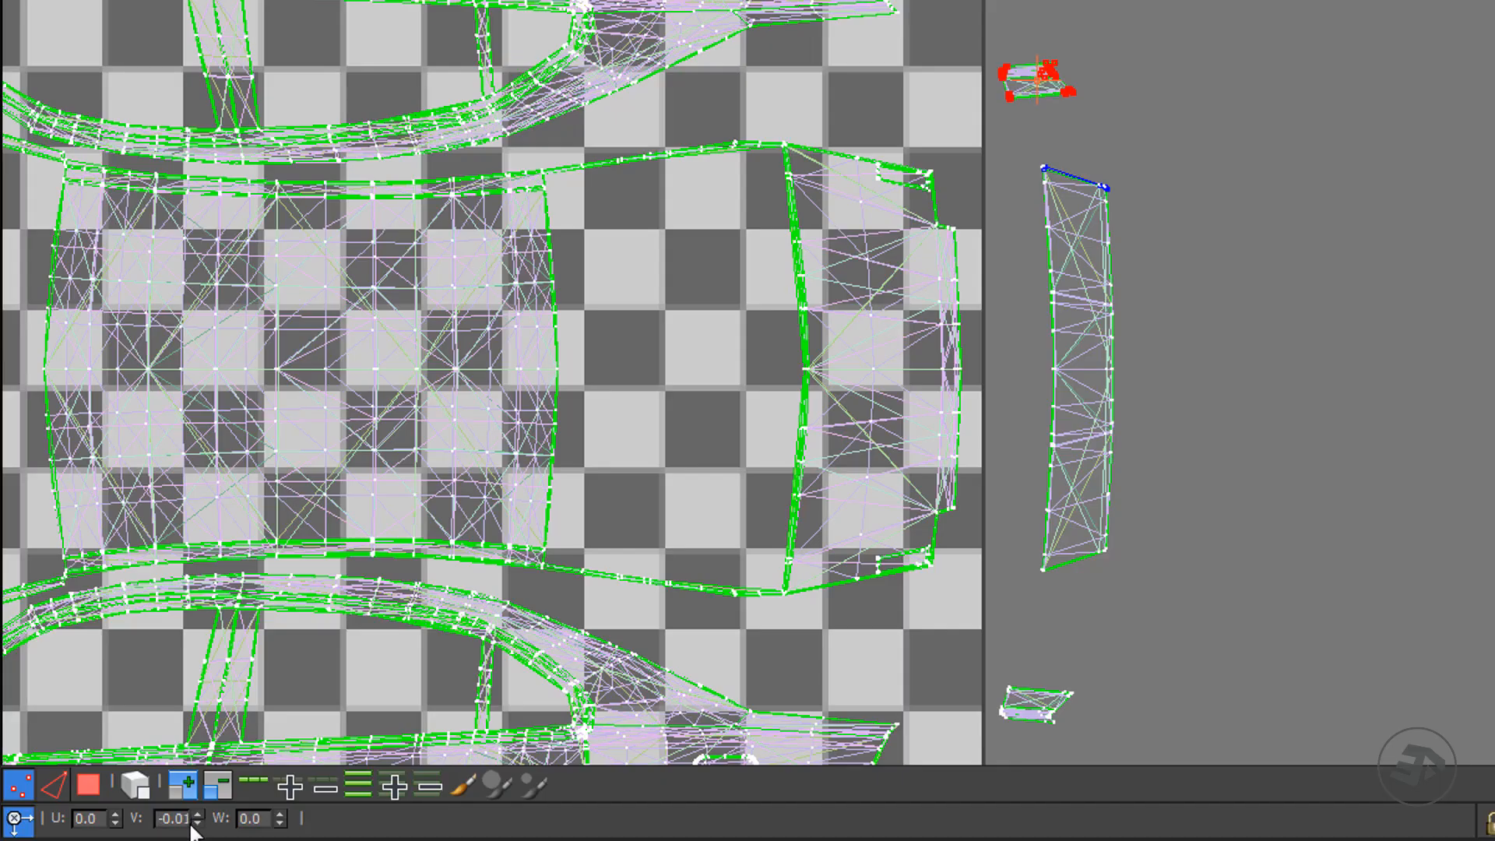
left_click(196, 824)
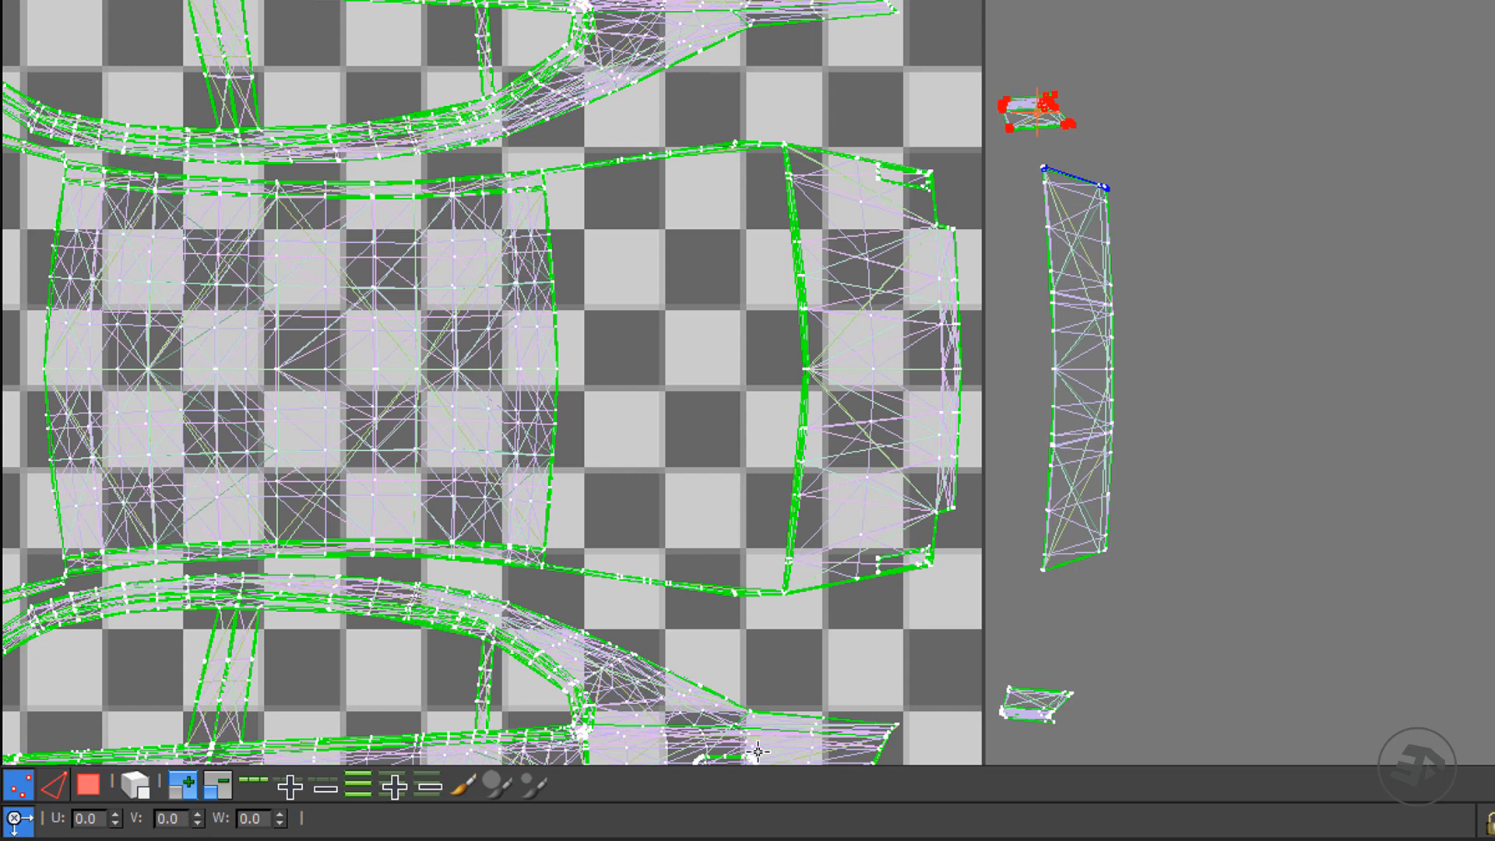
- Select the small lower shell just outside the tile and raise it with relative V offsets towards the long shell
left_click_drag(1114, 670, 965, 733)
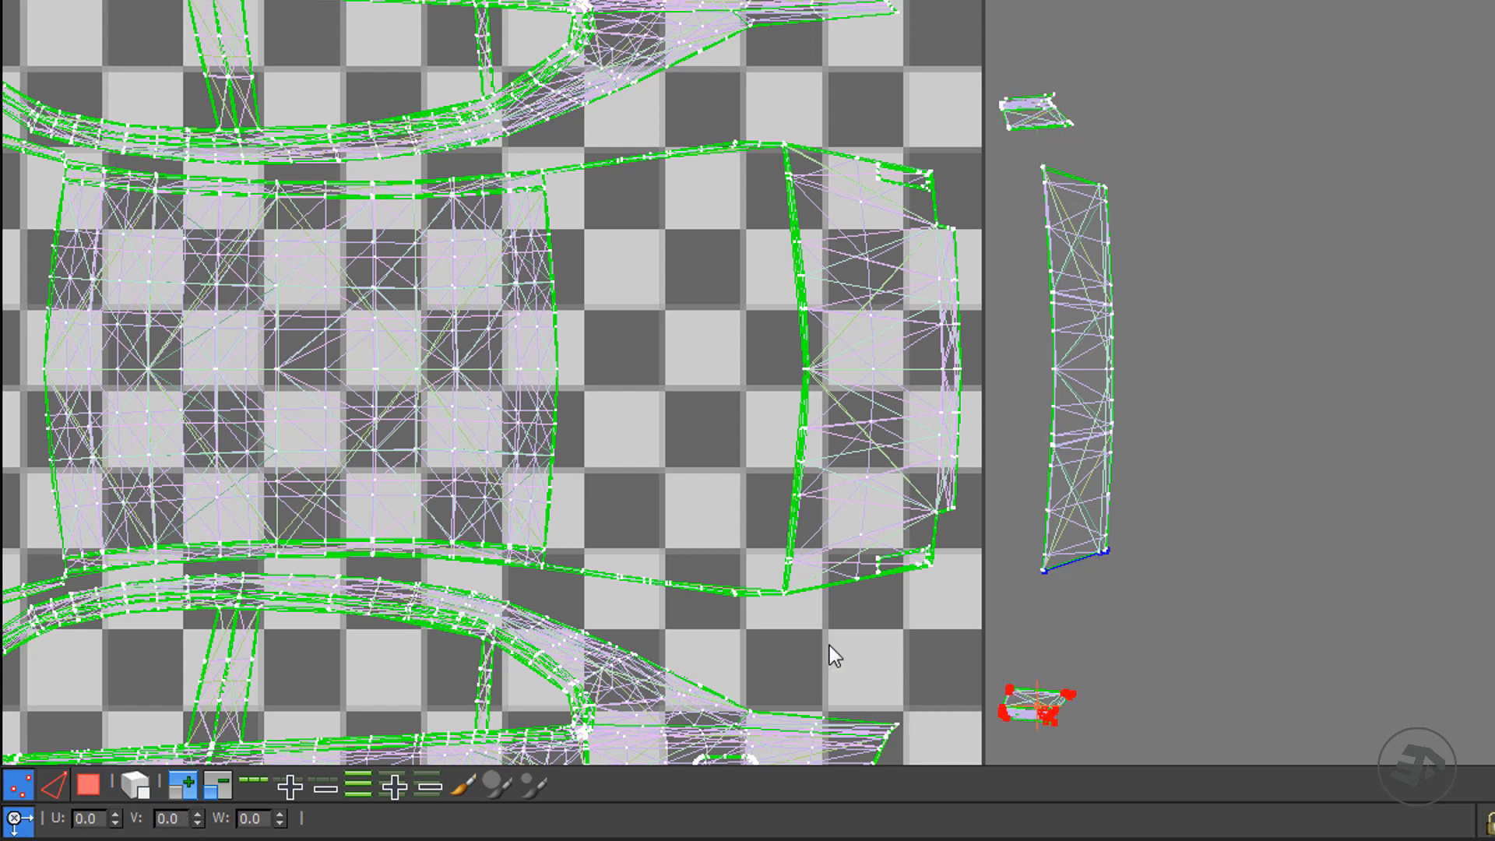
left_click(199, 813)
left_click(199, 814)
left_click(200, 814)
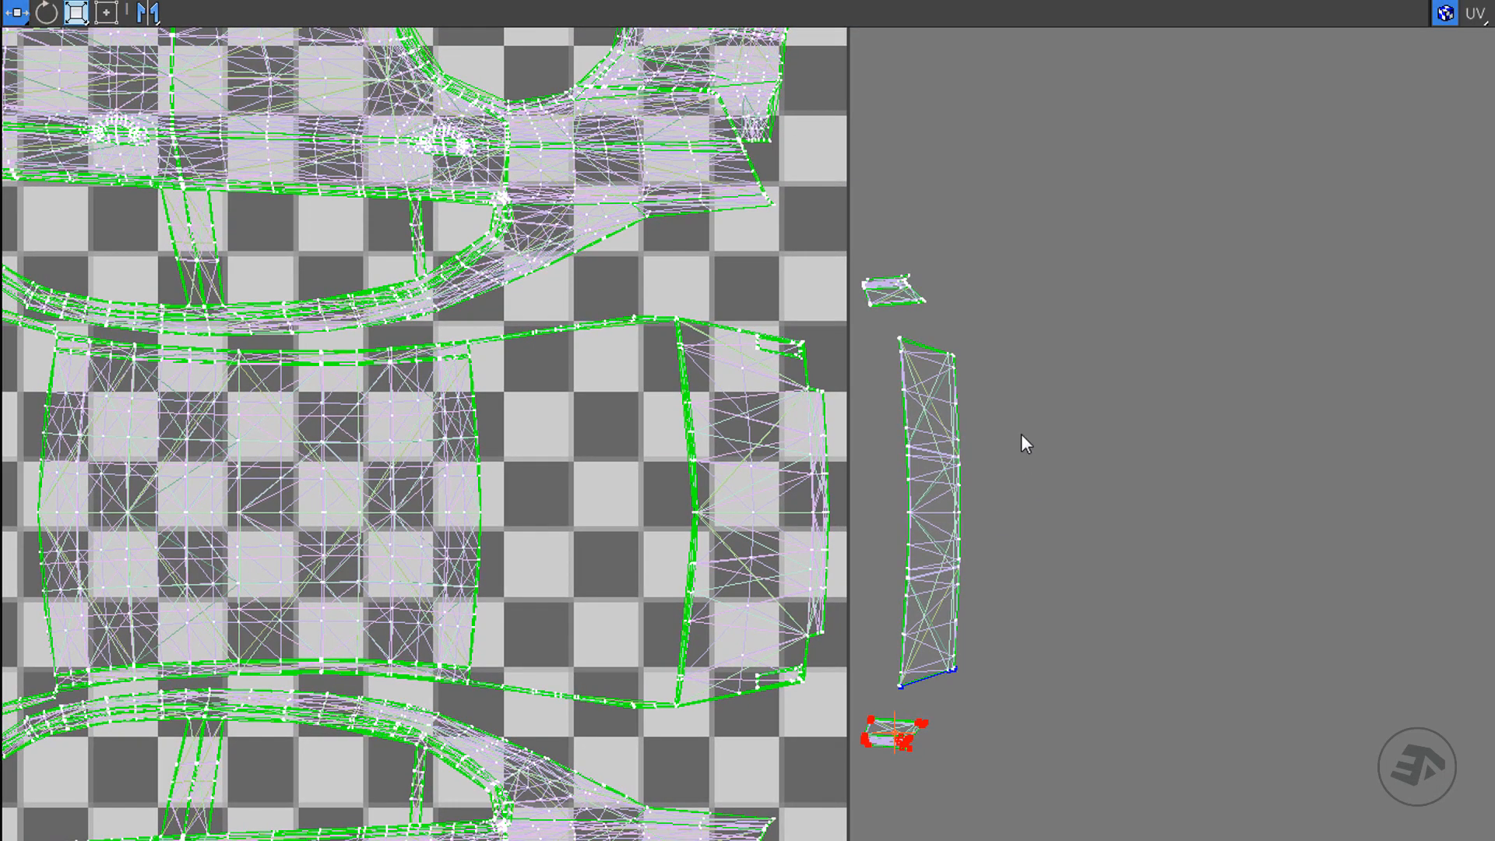
- Select the three remaining outside shells, move them horizontally into the rear window gap between the roof and trunk shells, and deselect them
left_click_drag(1044, 208, 871, 709)
left_click_drag(849, 787, 850, 785)
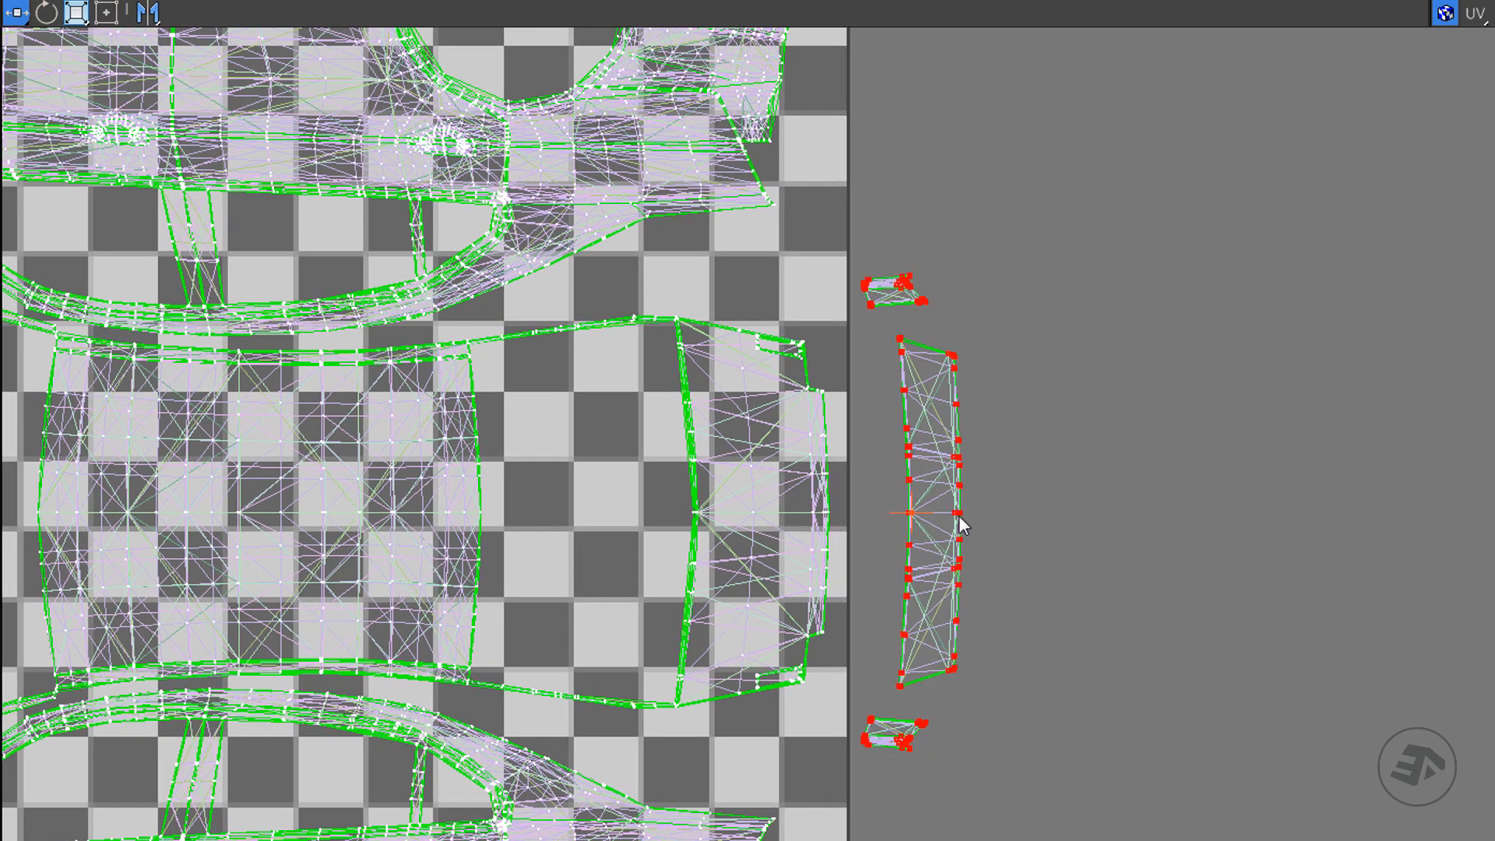
left_click_drag(959, 523, 656, 518)
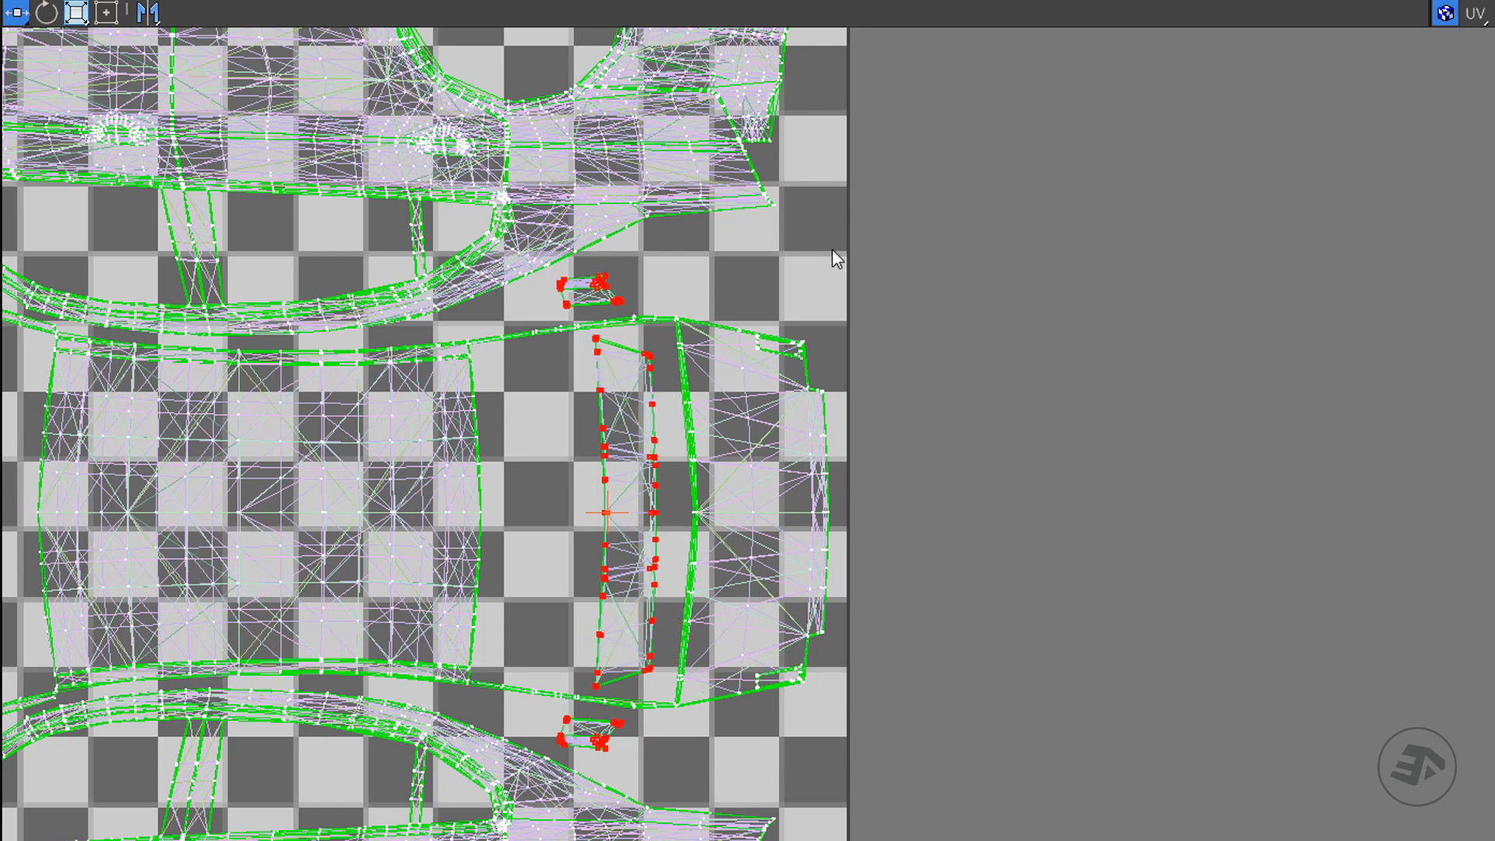
left_click_drag(979, 319, 1043, 418)
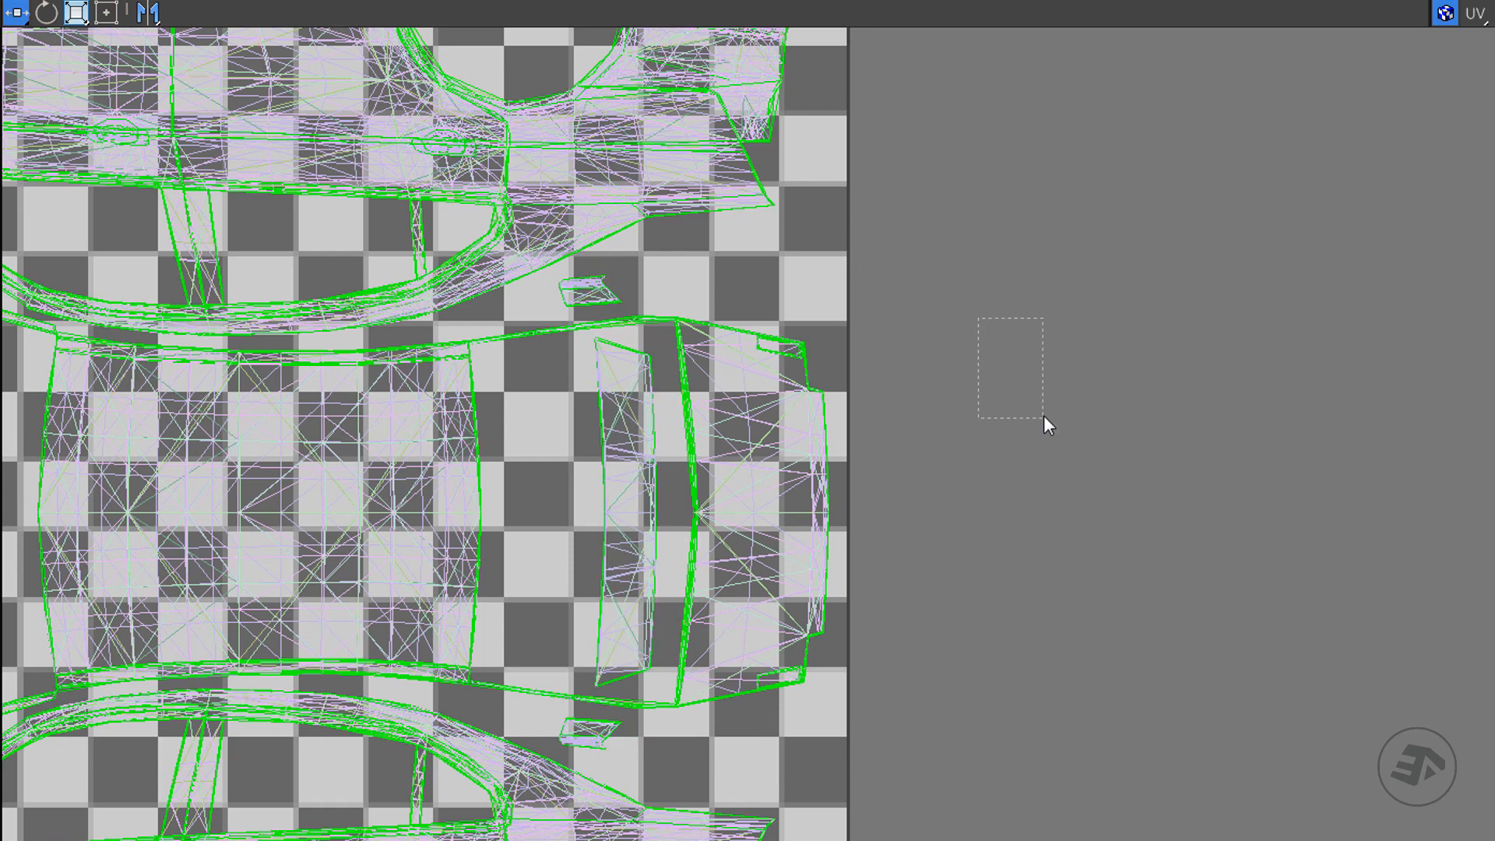
- Examine the trunk, rear and body shells for overlaps and spacing, and review the whole layout against the uv_checker_2k.png background
left_click_drag(976, 327, 1033, 419)
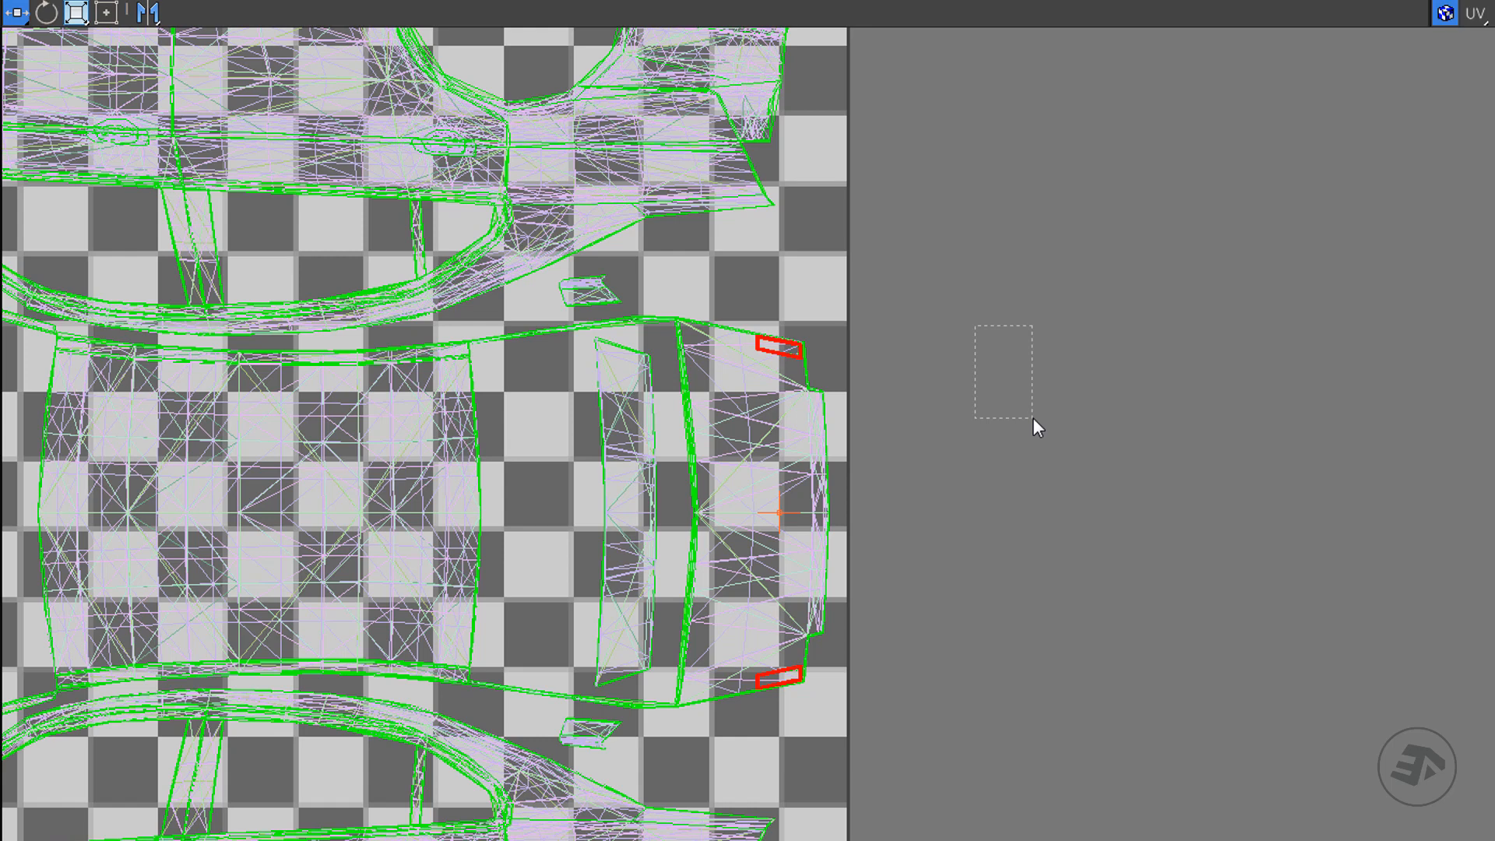
left_click_drag(1032, 418, 1032, 416)
scroll(642, 288, "up", 5)
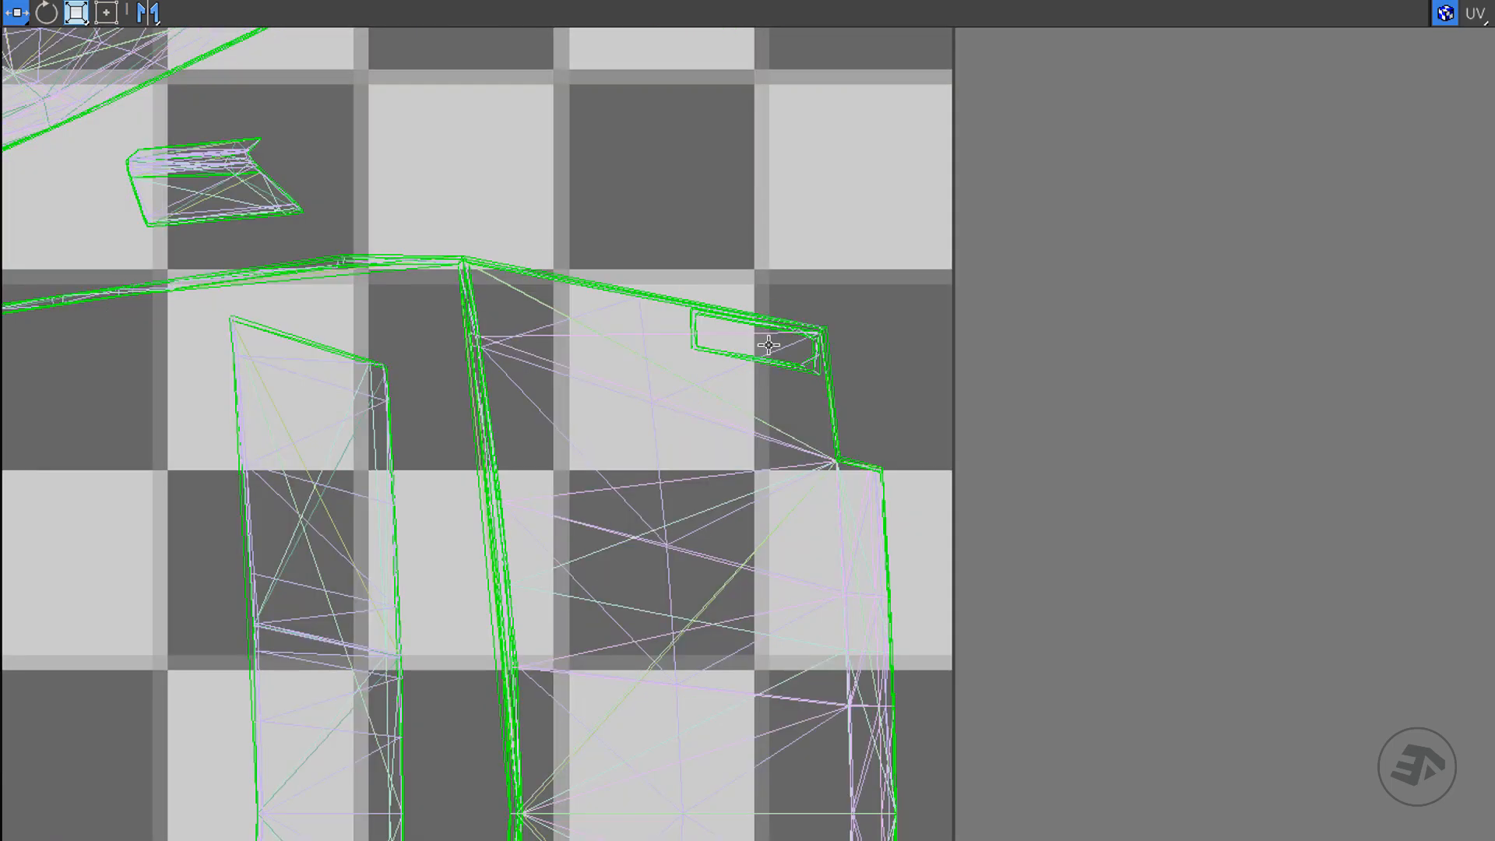
scroll(810, 374, "down", 5)
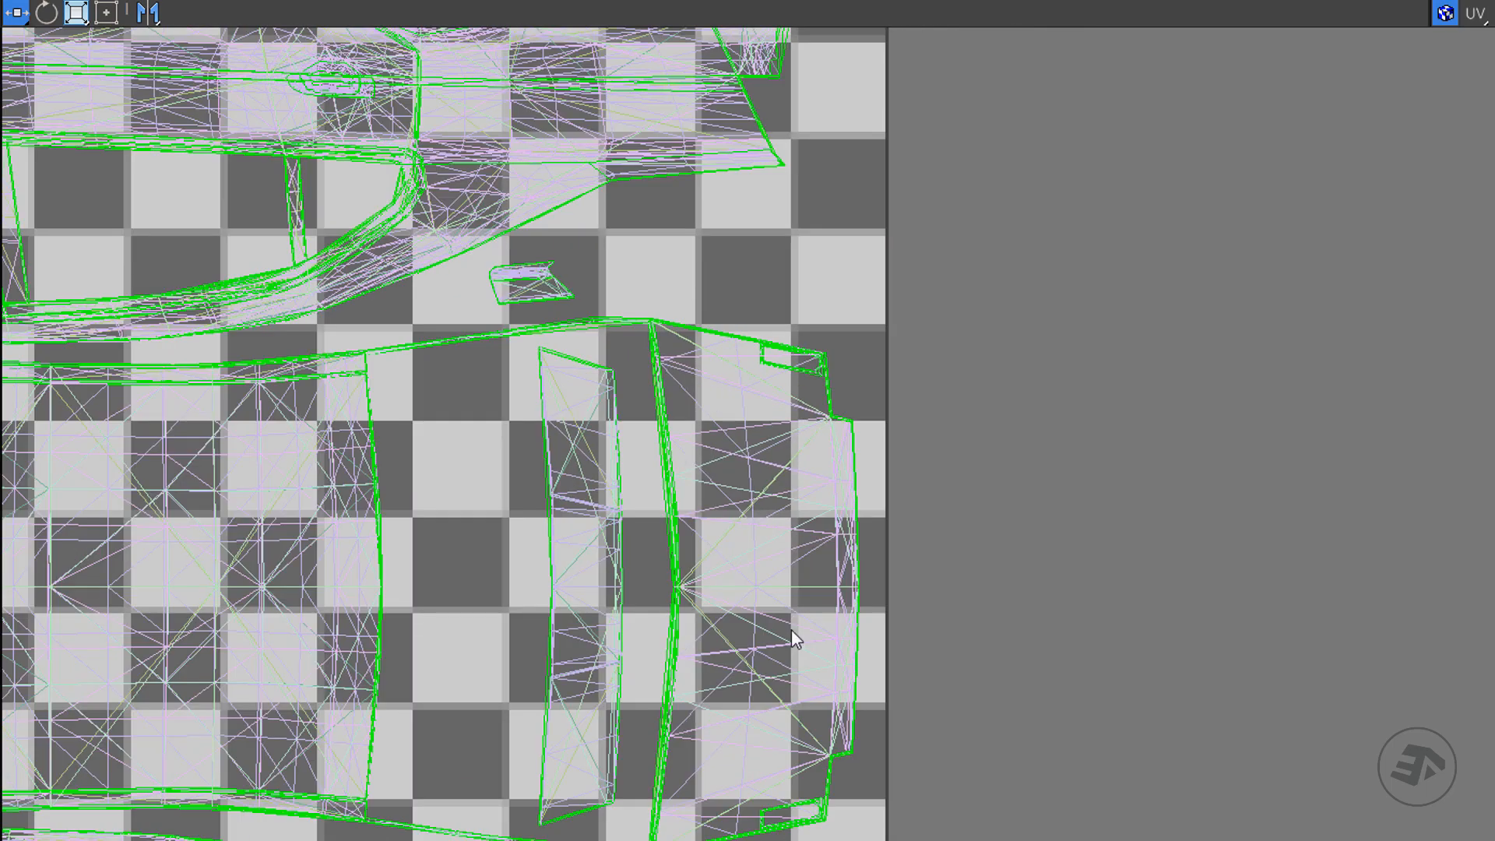
middle_click_drag(781, 510, 1241, 630)
middle_click_drag(1076, 461, 1158, 677)
middle_click_drag(668, 390, 900, 682)
scroll(726, 458, "up", 10)
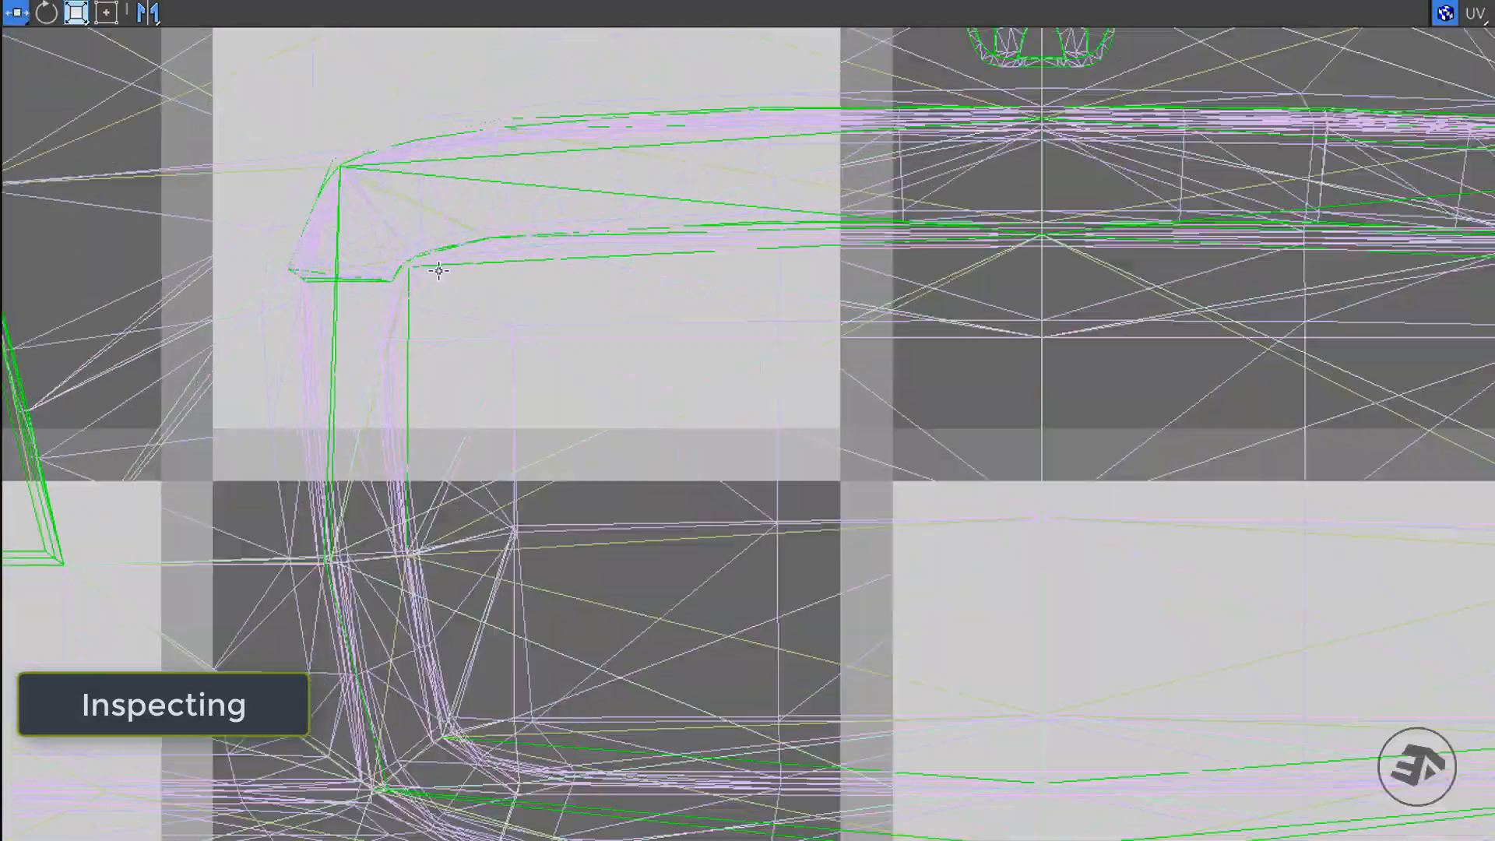
scroll(848, 300, "down", 10)
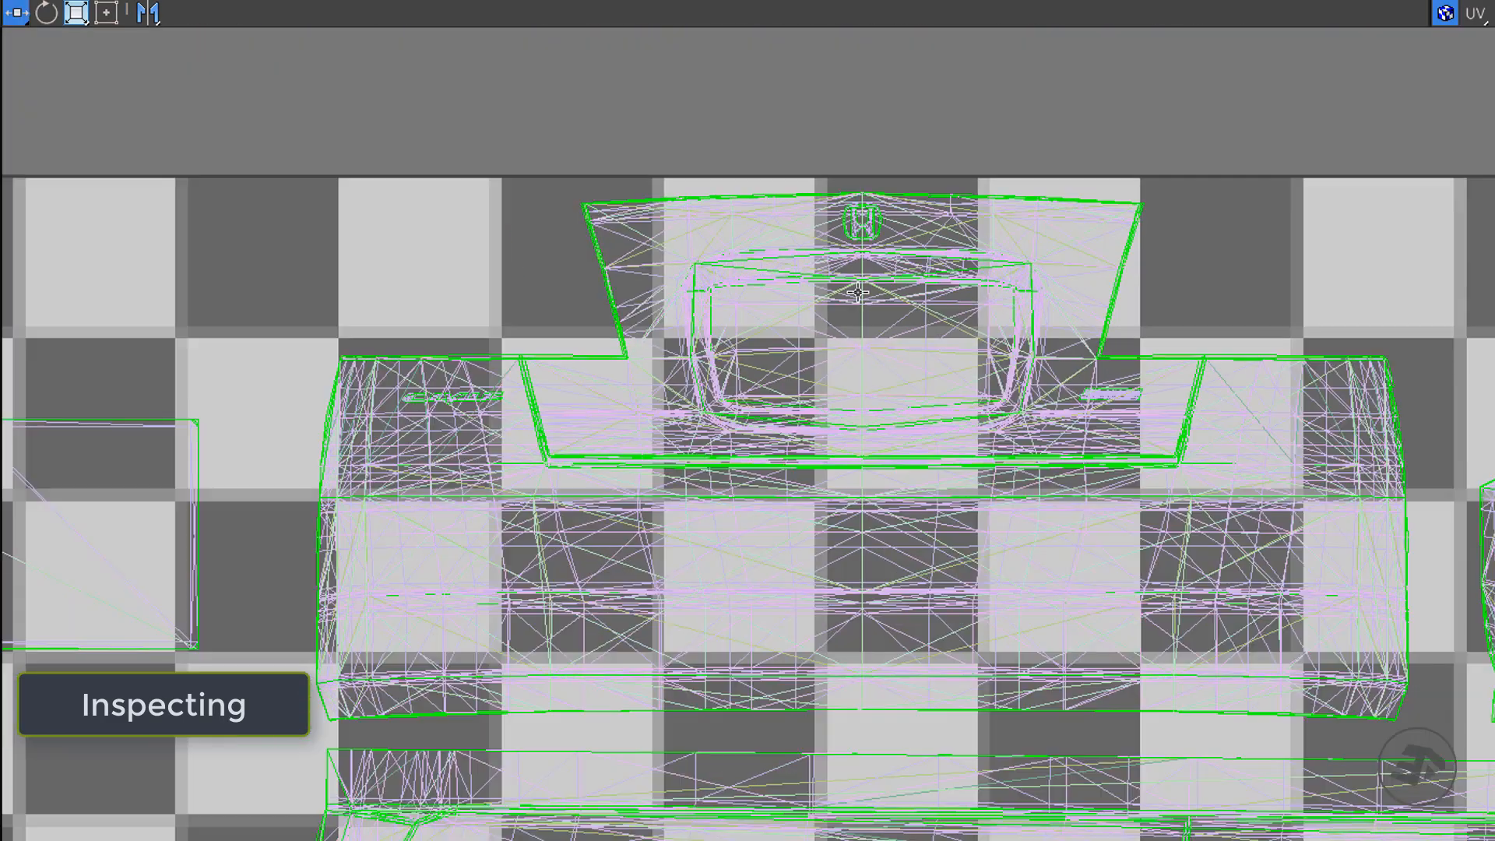
scroll(894, 278, "down", 5)
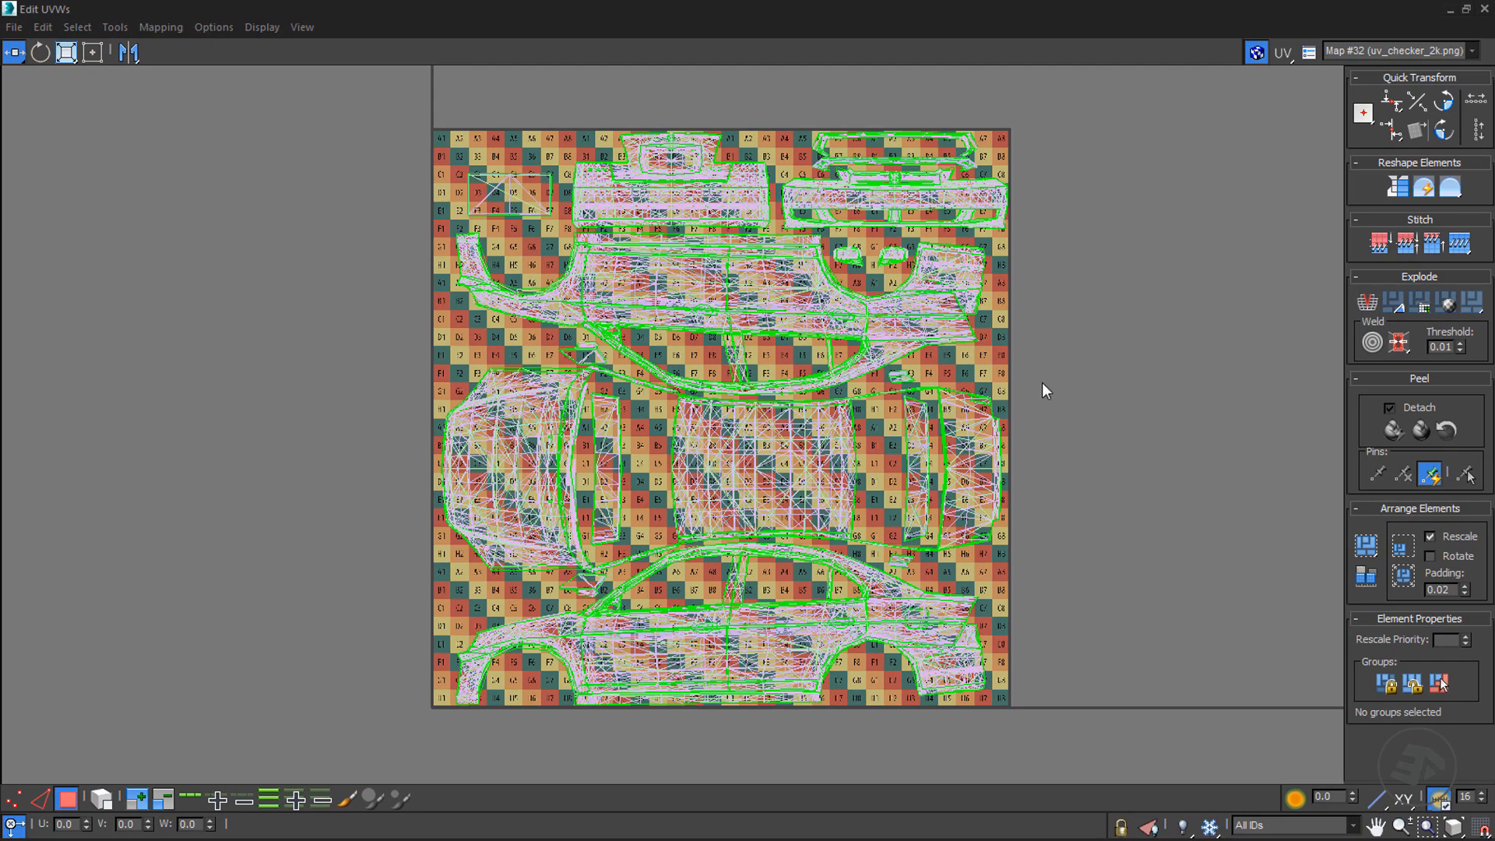
scroll(714, 429, "up", 5)
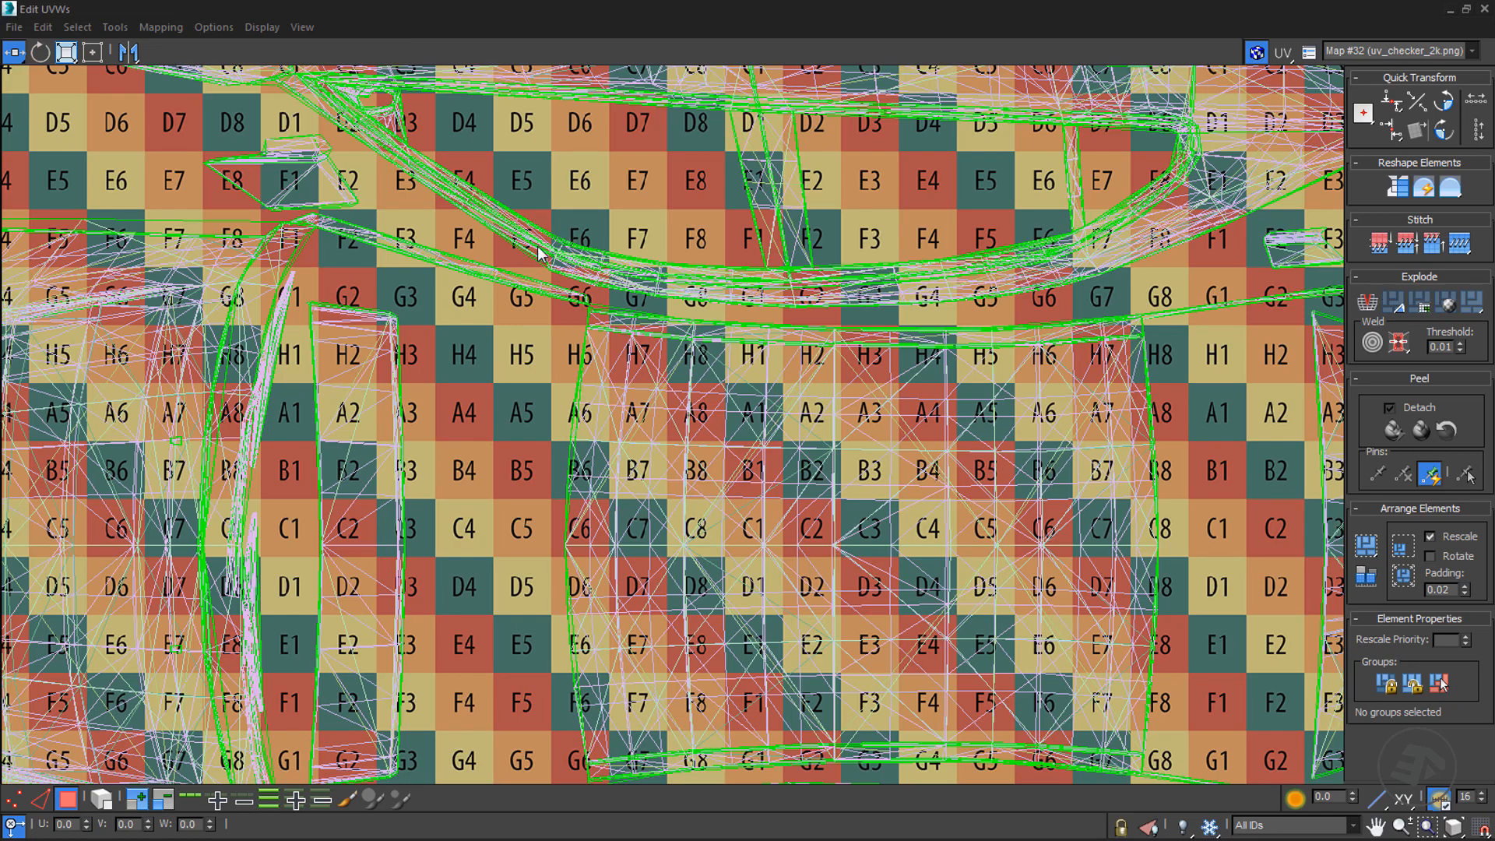
scroll(540, 251, "down", 8)
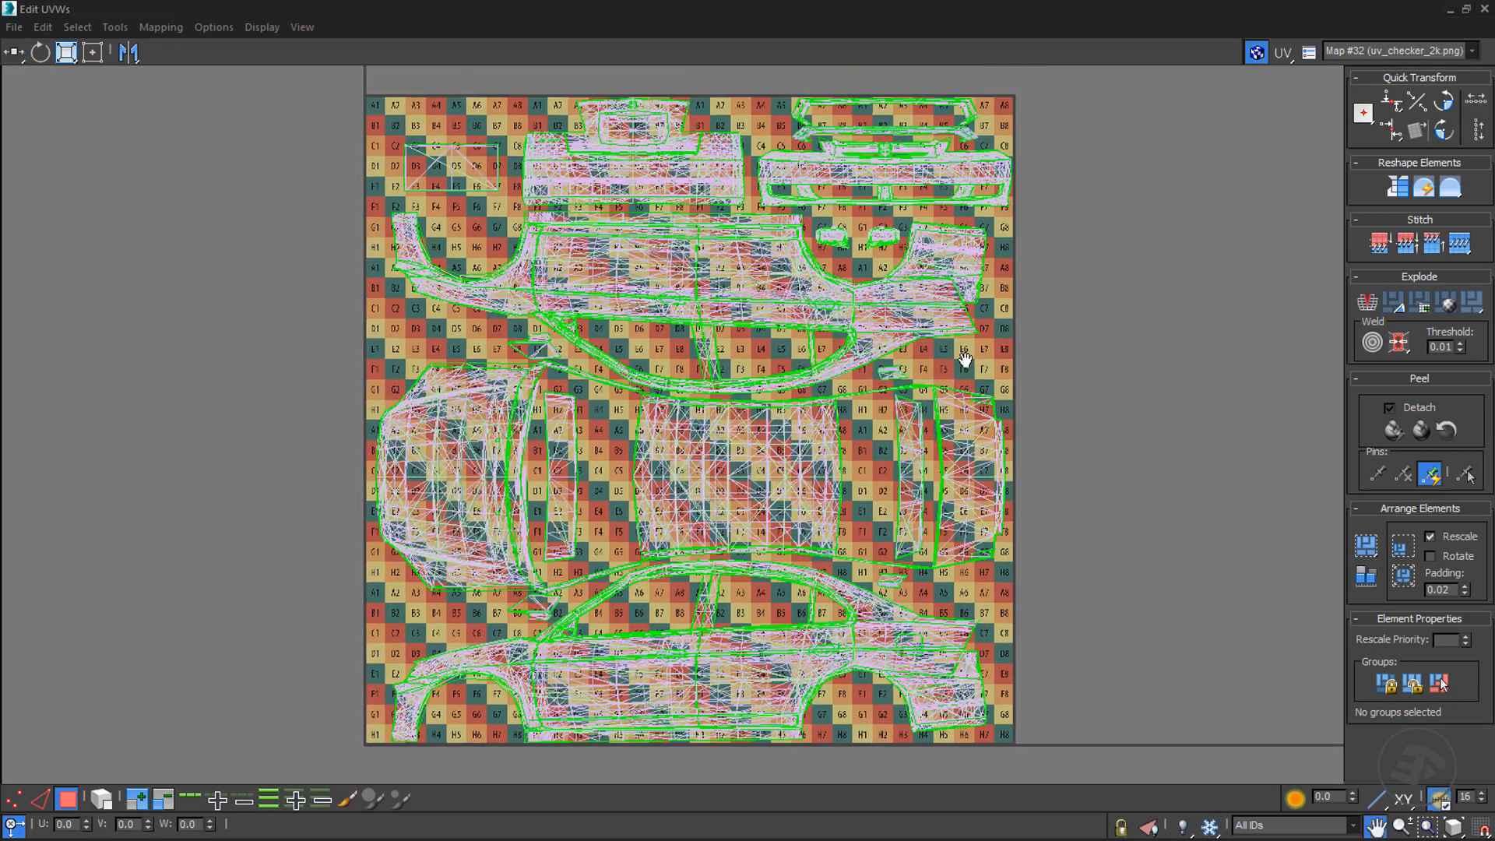
- Close the UV editor, collapse the Unwrap UVW modifier on all selected car body objects and deselect them
left_click(1485, 9)
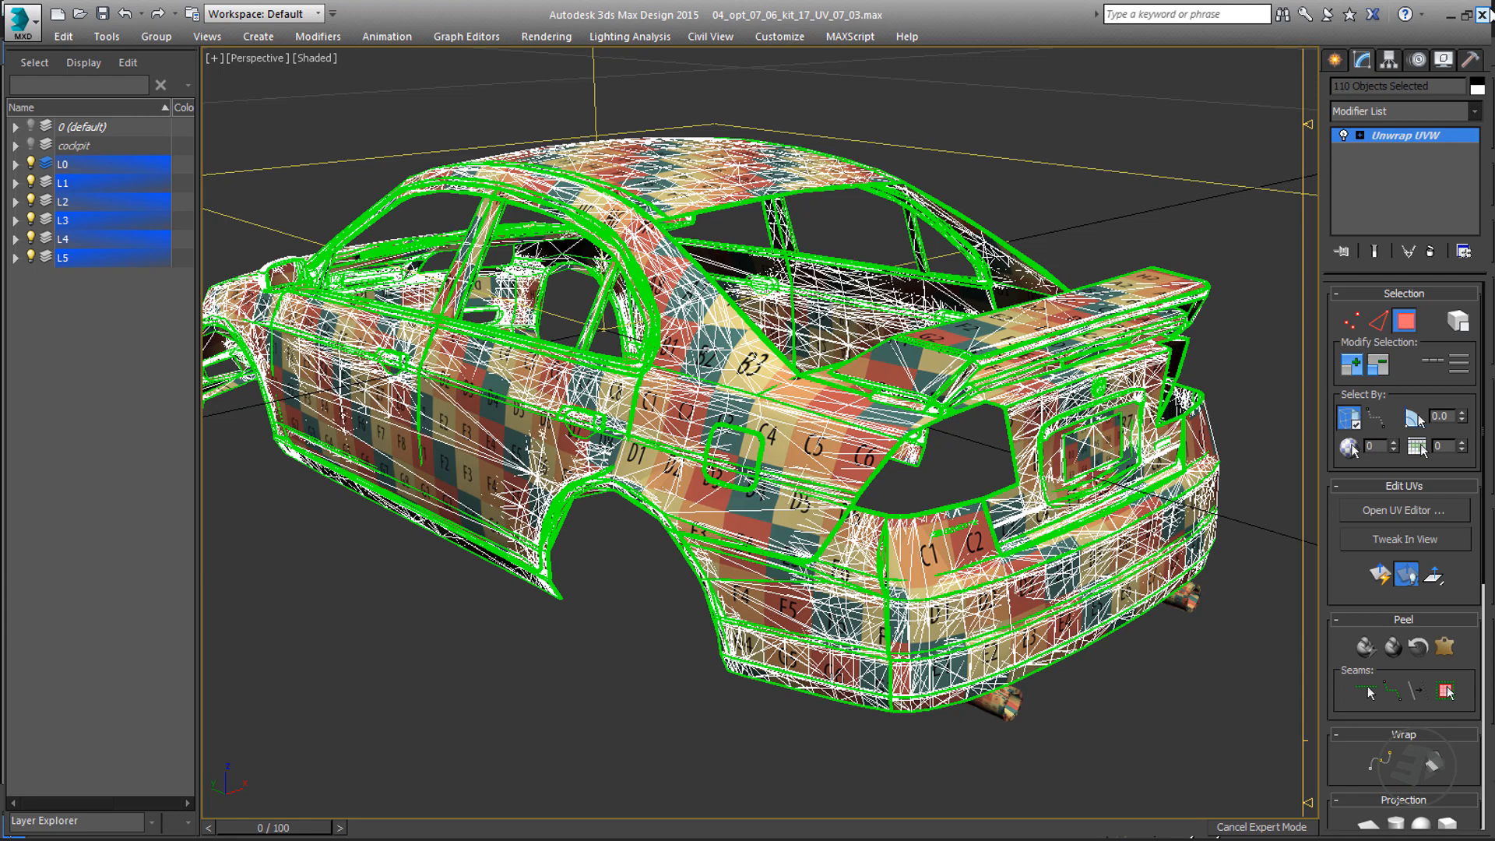
right_click(1400, 138)
left_click(1334, 289)
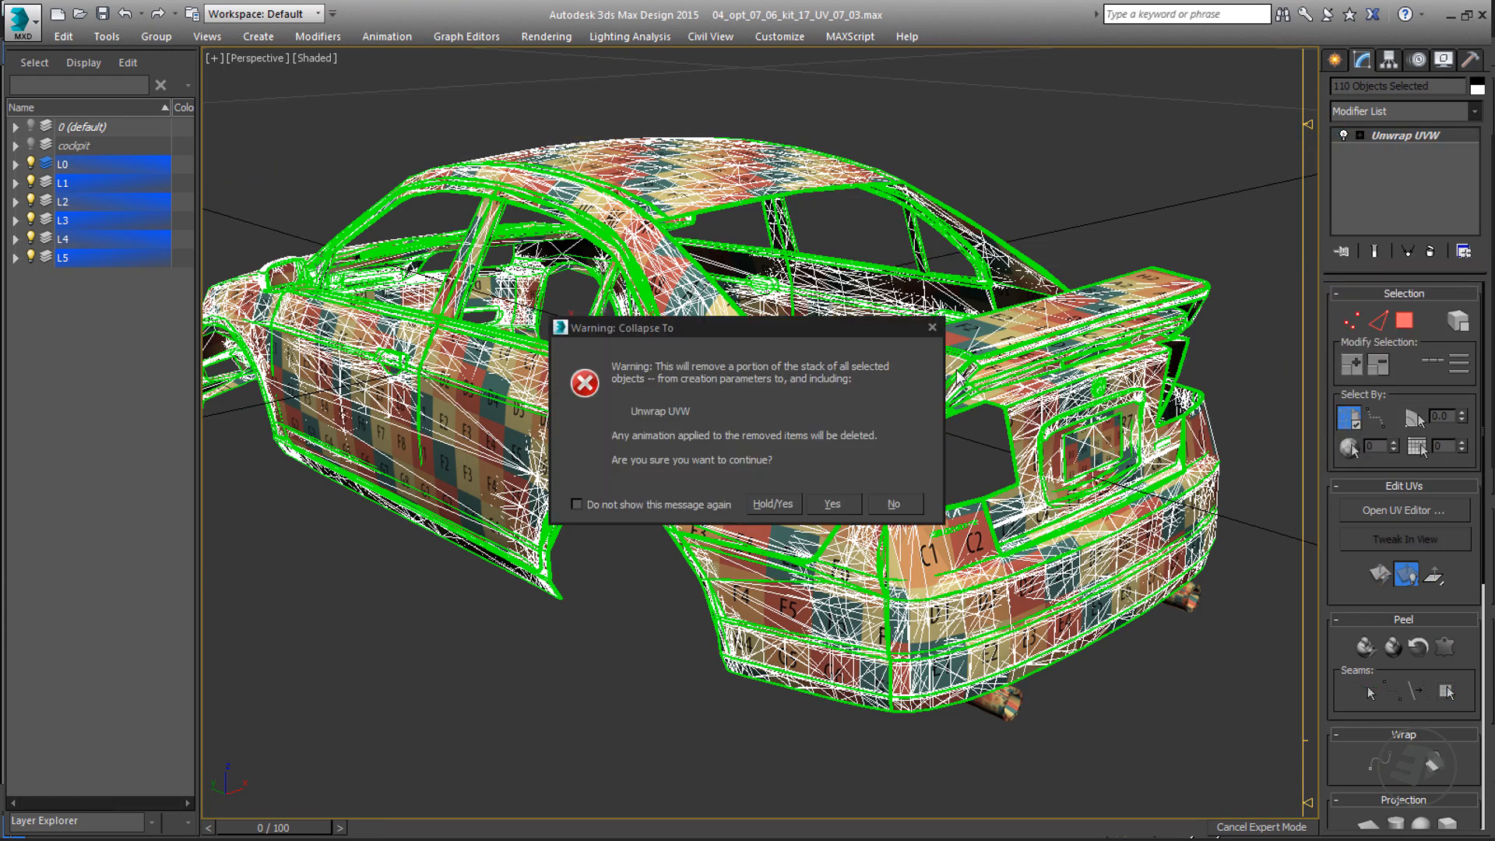
left_click(888, 690)
left_click(1132, 203)
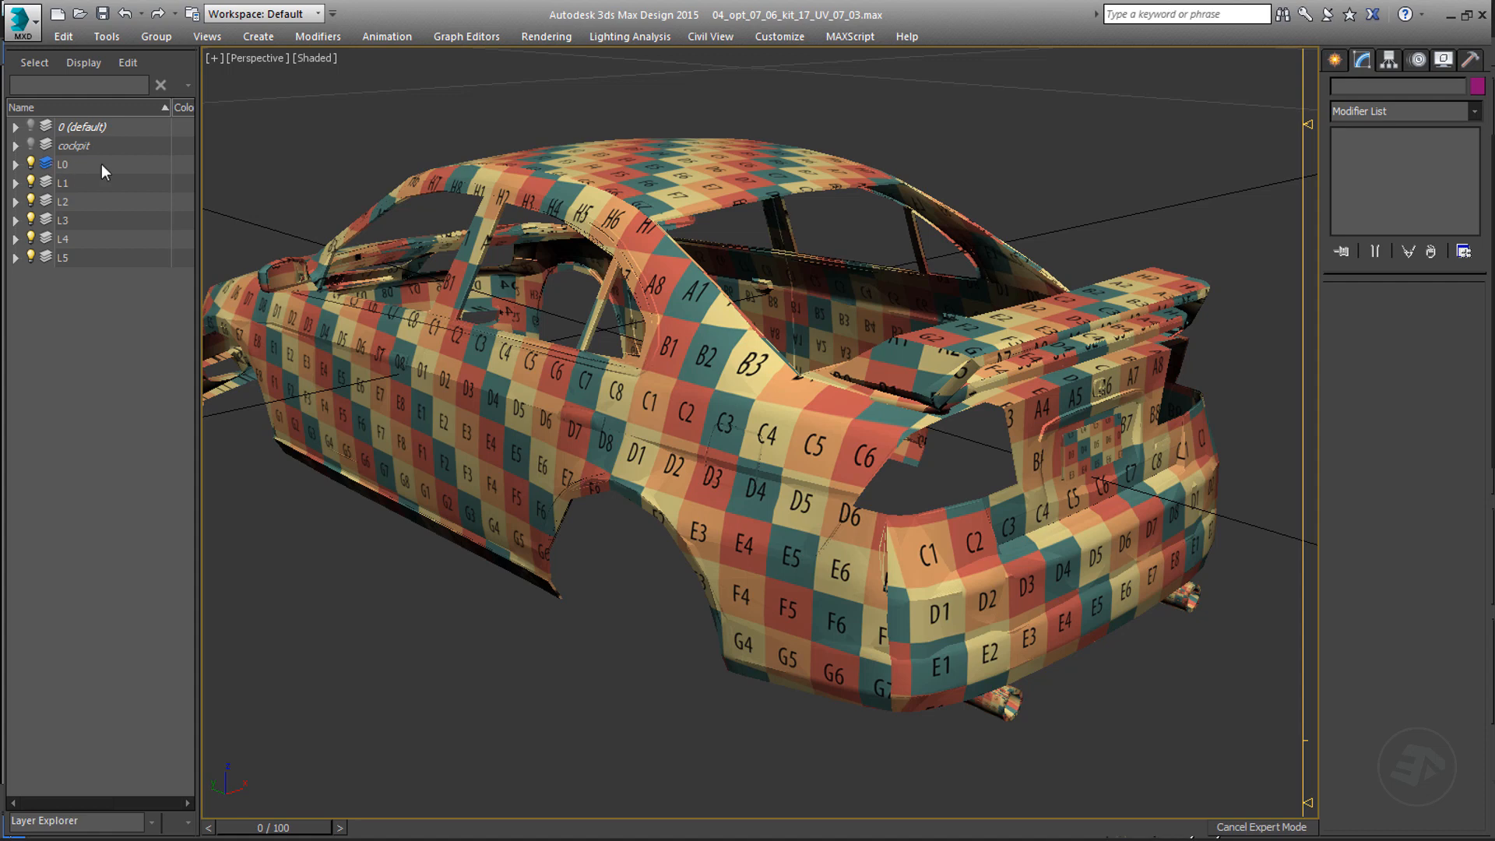
- Open the parameters of the uv_checker material's Map #32 bitmap in the Slate Material Editor
key("m")
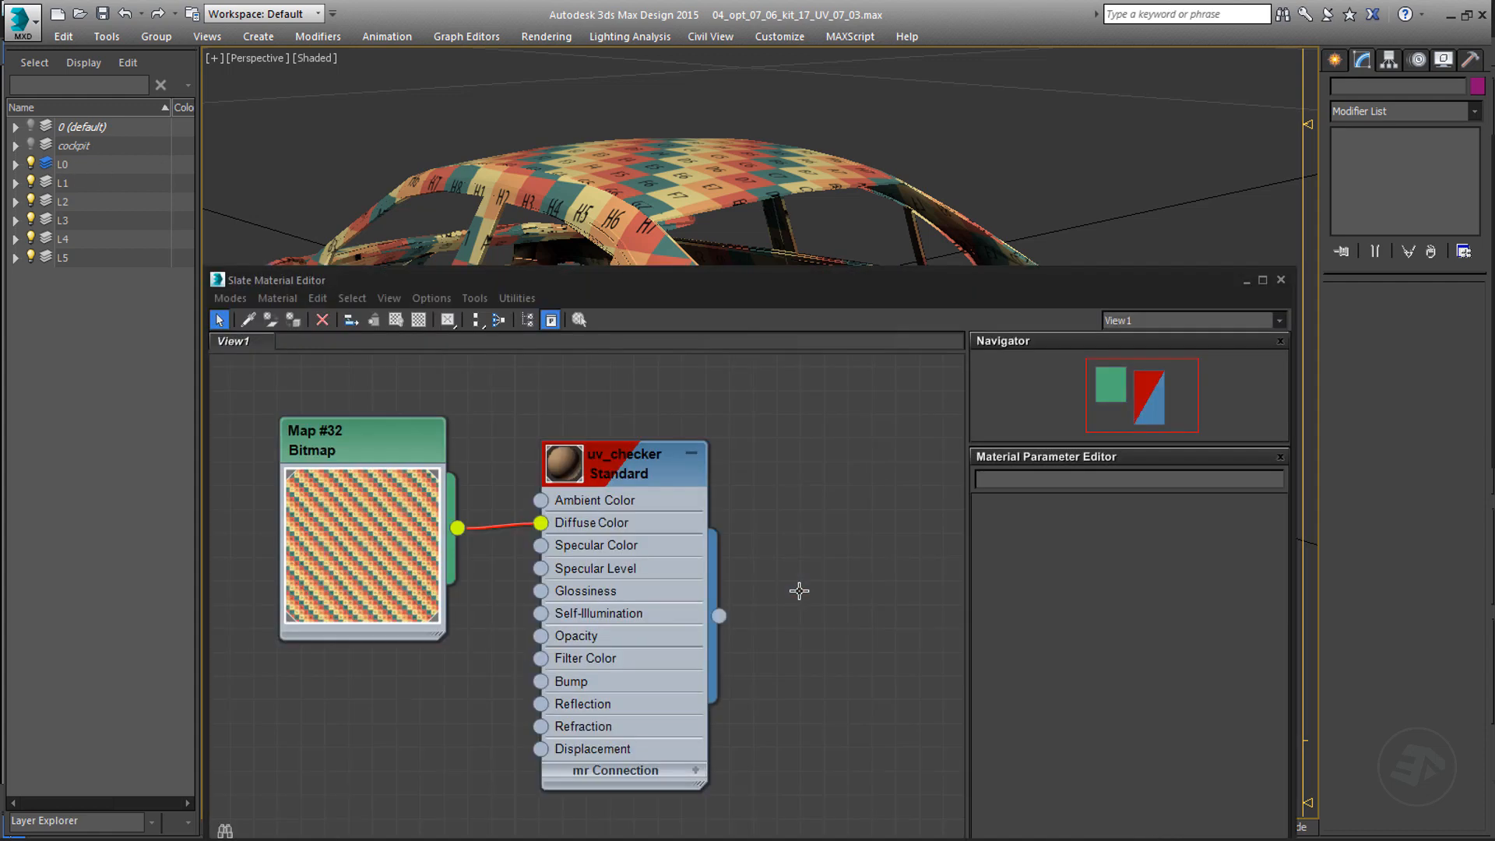
double_click(376, 443)
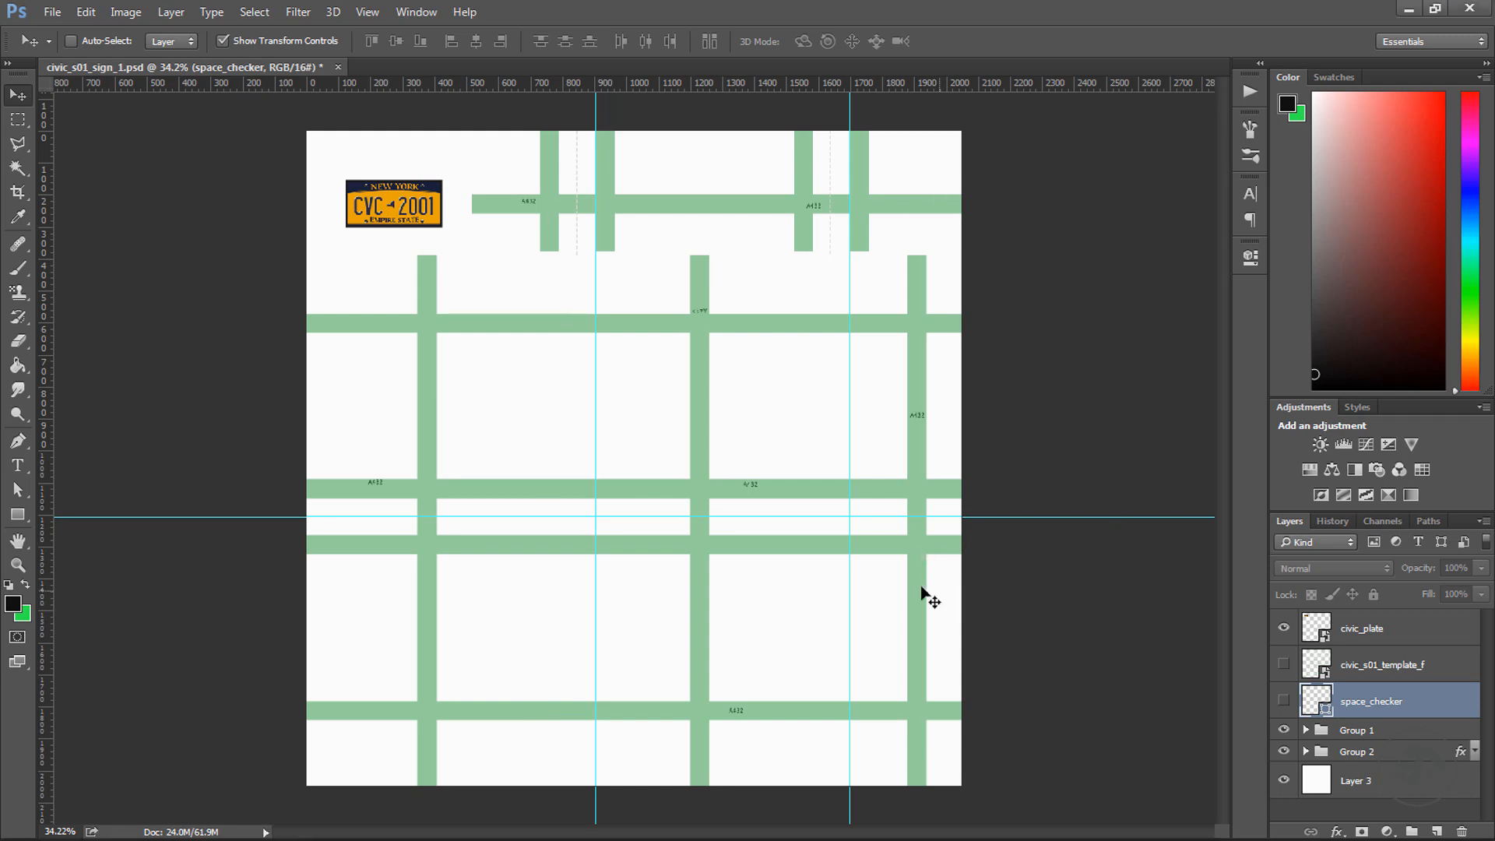
- Switch to Photoshop, show the space_checker layer in civic_s01_sign_1.psd and check the gap around the horizontal dashed line
scroll(856, 550, "up", 5, "alt")
left_click(1283, 701)
scroll(838, 458, "up", 6, "alt")
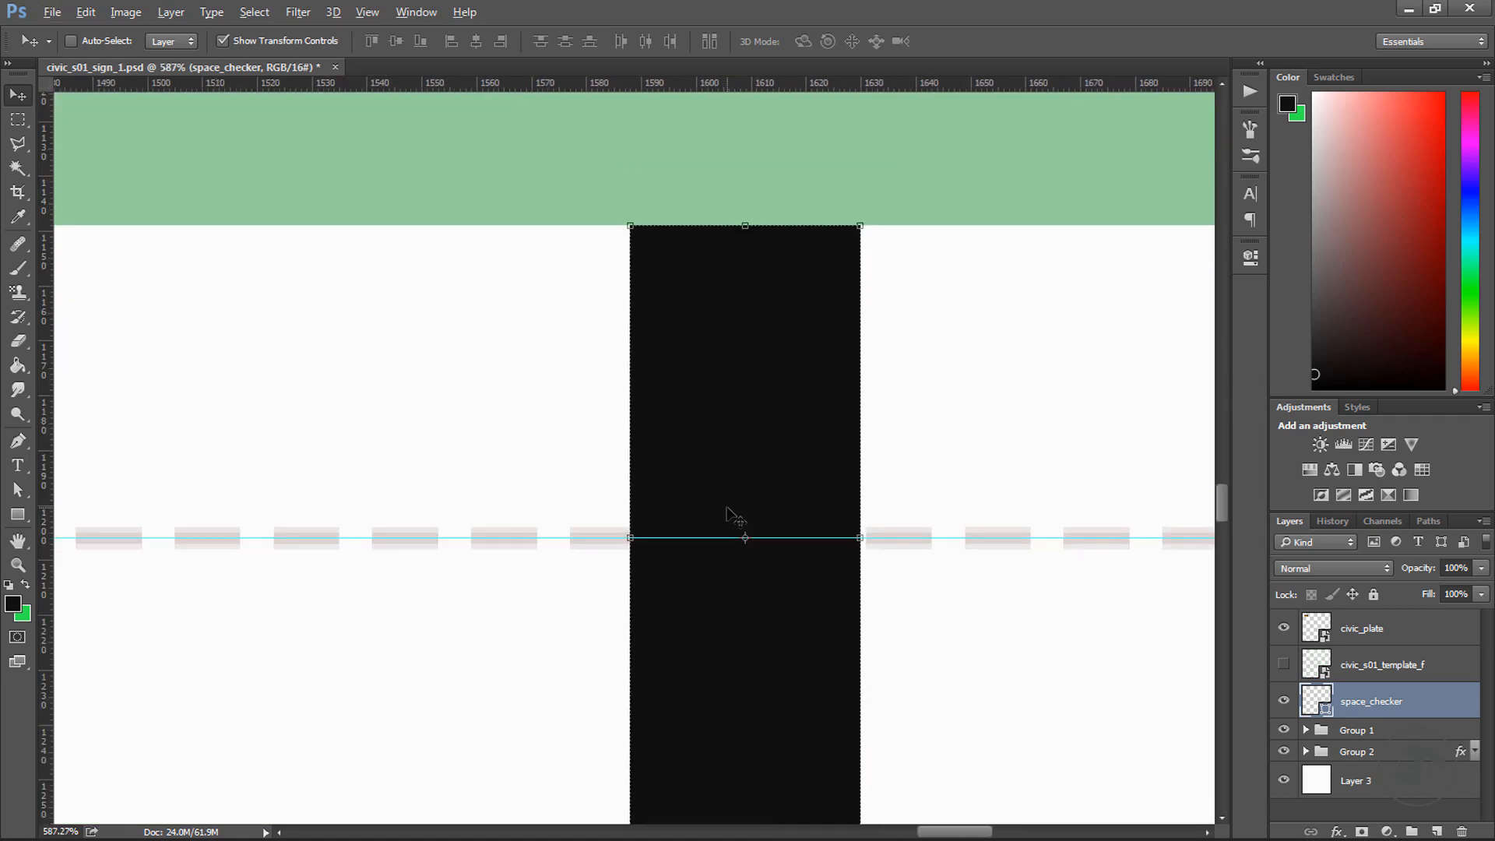
scroll(732, 518, "down", 7, "alt")
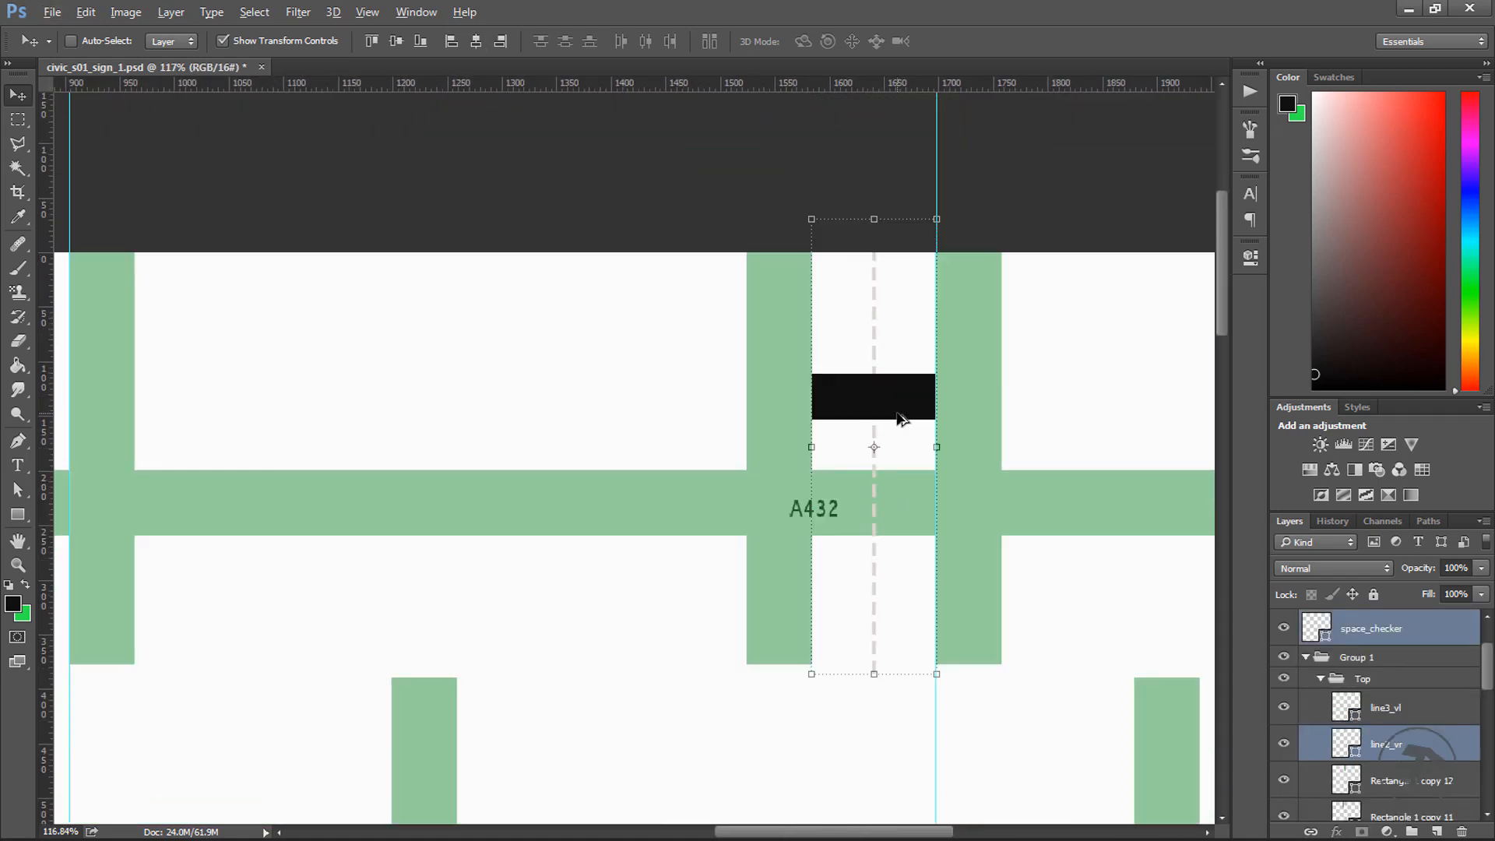
- Move the space_checker bar across to the first pair of vertical stripes and check the gap around the dashed line against line3_vl
scroll(896, 415, "down", 2)
left_click(1375, 627)
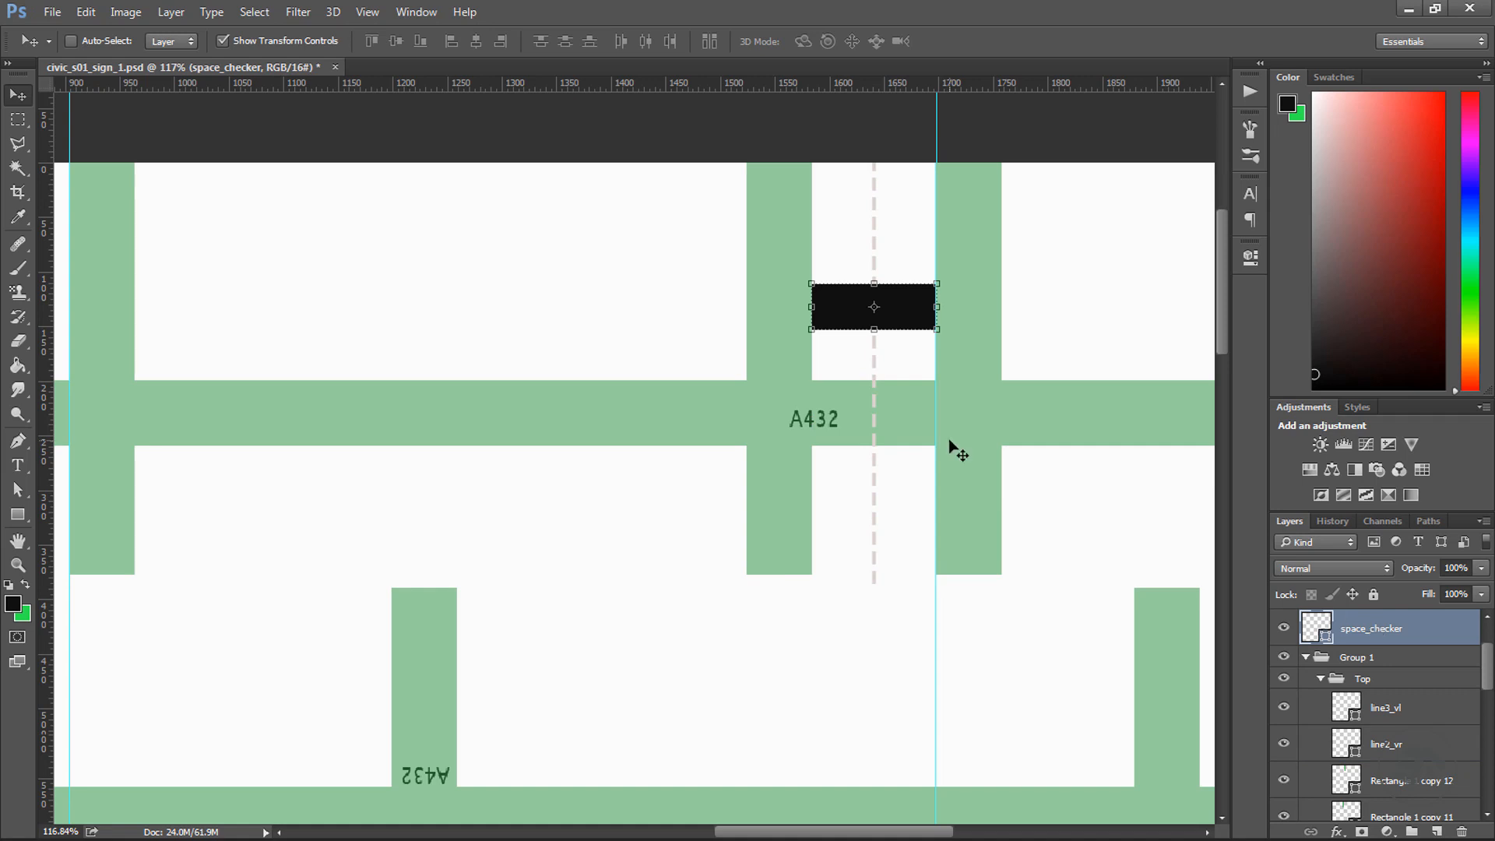
scroll(950, 440, "down", 2, "alt")
left_click_drag(925, 365, 383, 363)
scroll(335, 353, "up", 8, "alt")
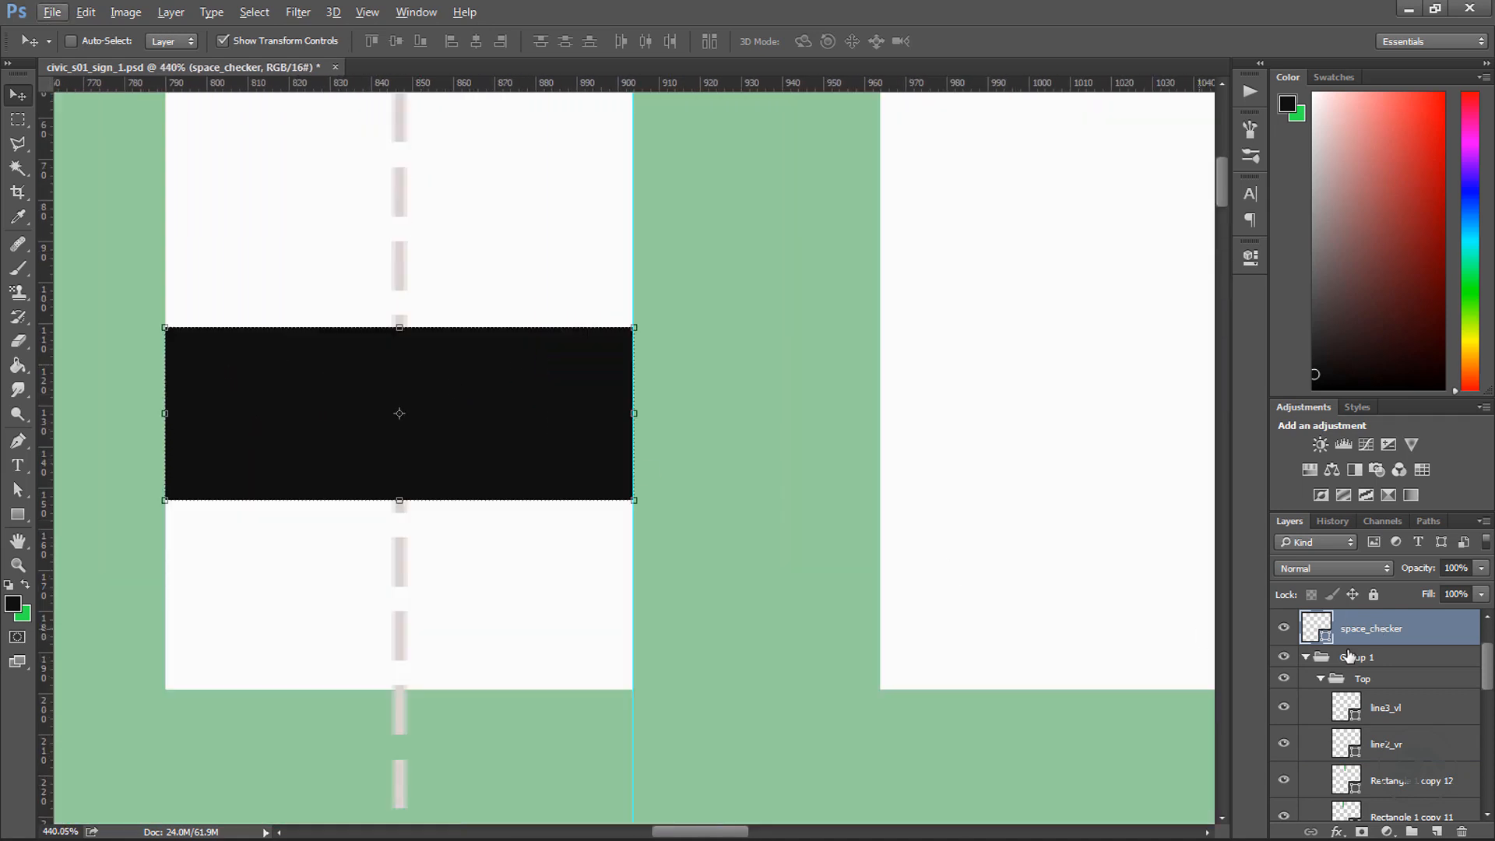
left_click(1387, 708, "ctrl")
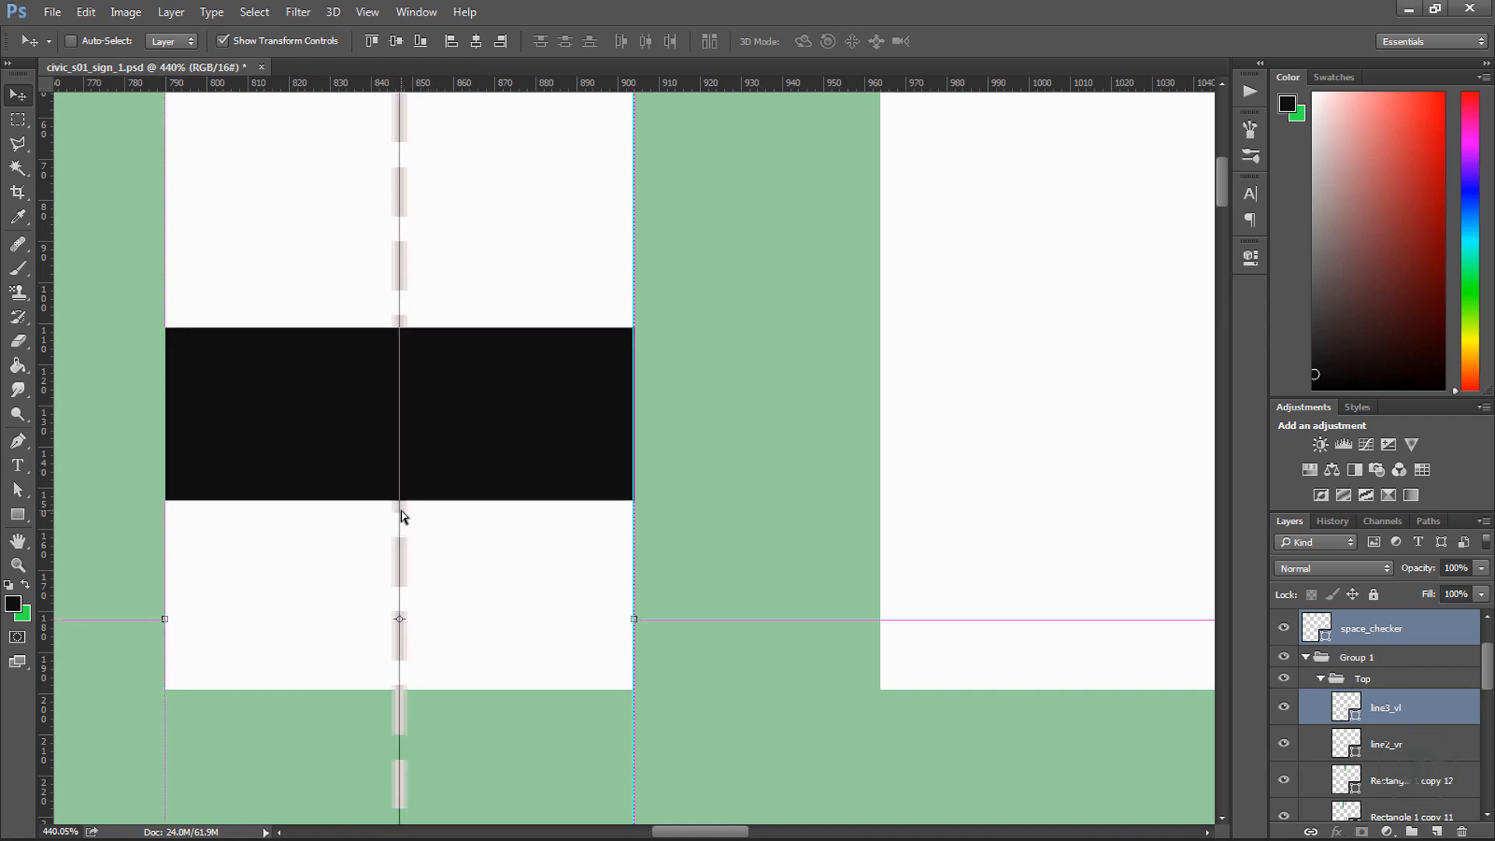
scroll(451, 516, "down", 5, "alt")
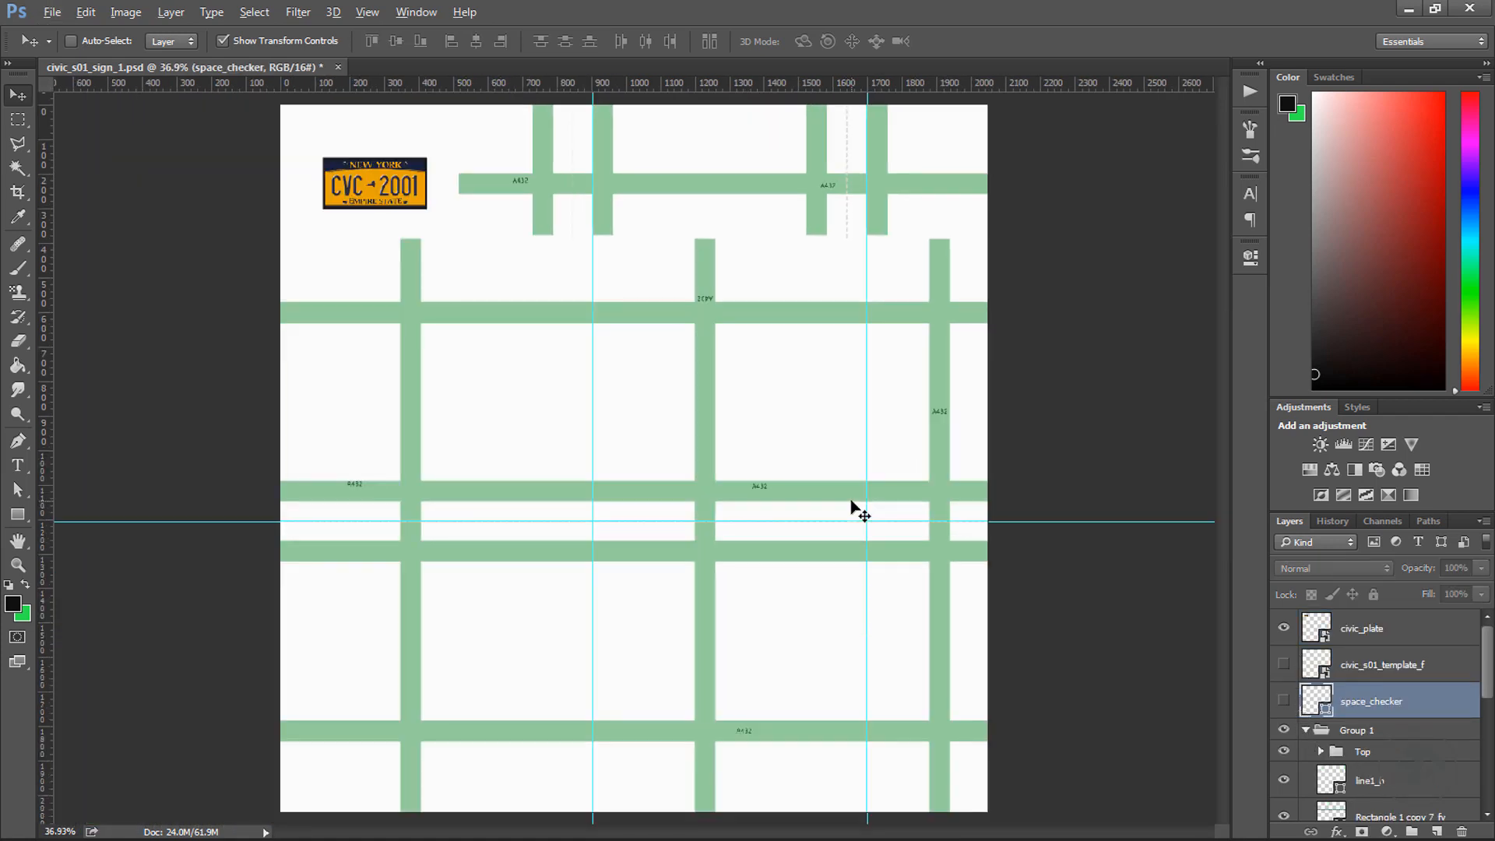
- Switch to 3ds Max and inspect the green sign stripes across the car's side, roof and hood
key("alt")
key("alt+Tab")
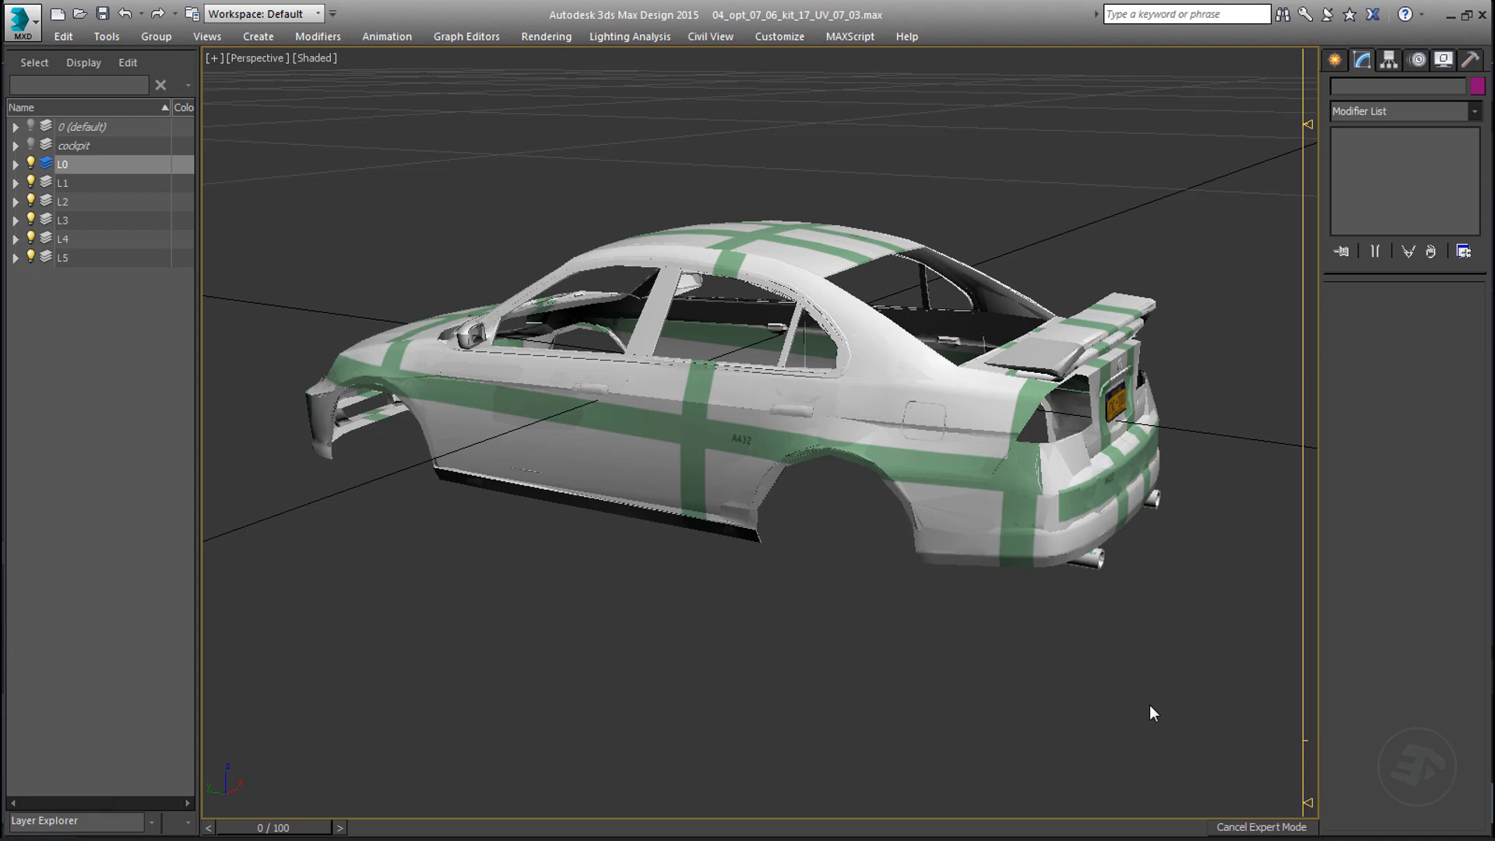
middle_click_drag(1031, 521, 1110, 554, "alt")
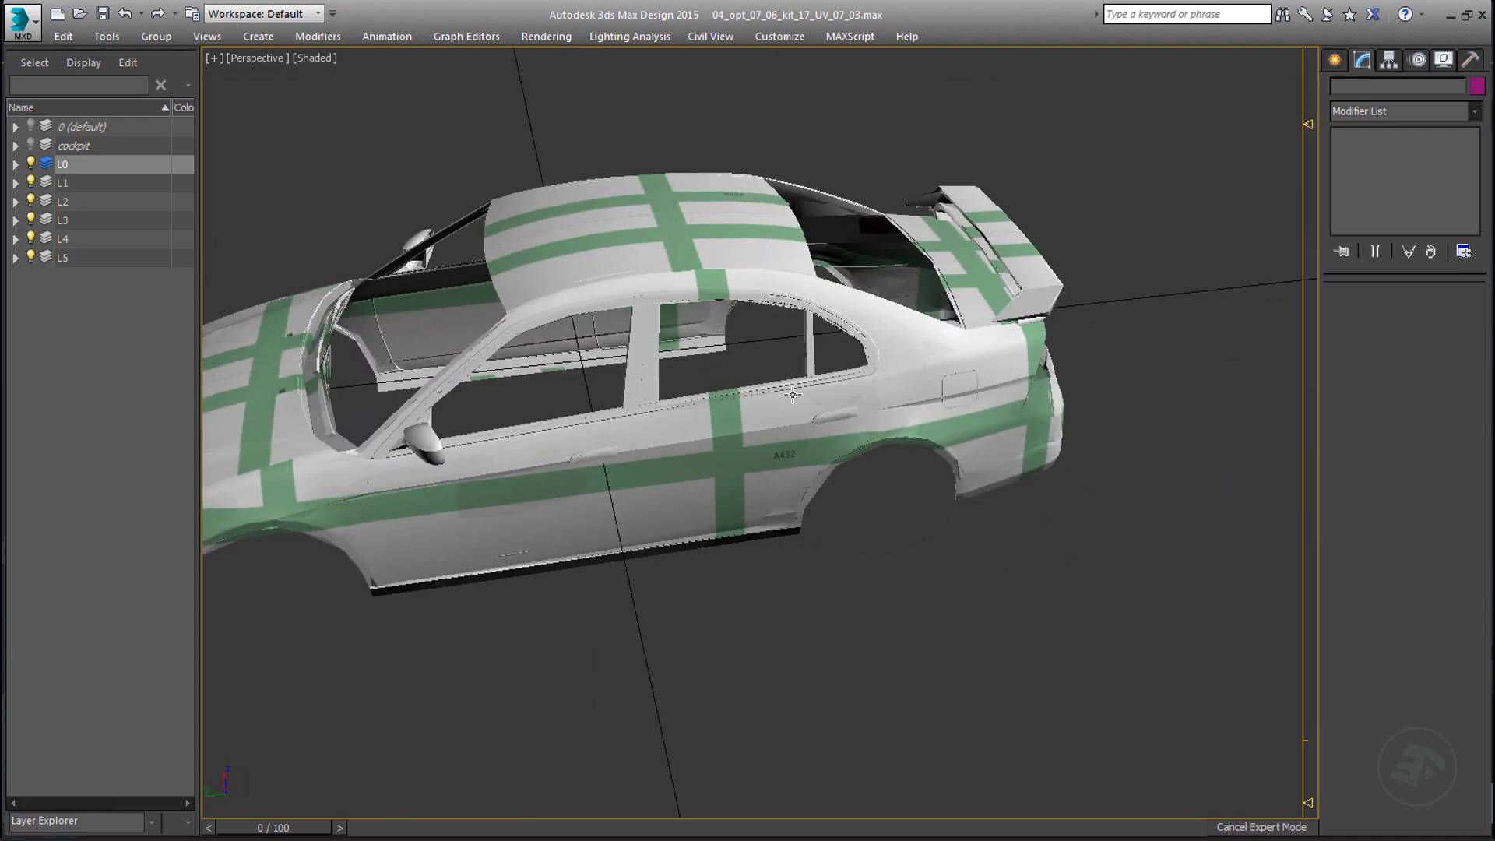
scroll(685, 288, "up", 4)
middle_click_drag(525, 449, 1152, 271)
middle_click_drag(579, 459, 915, 486, "alt")
scroll(705, 570, "up", 3)
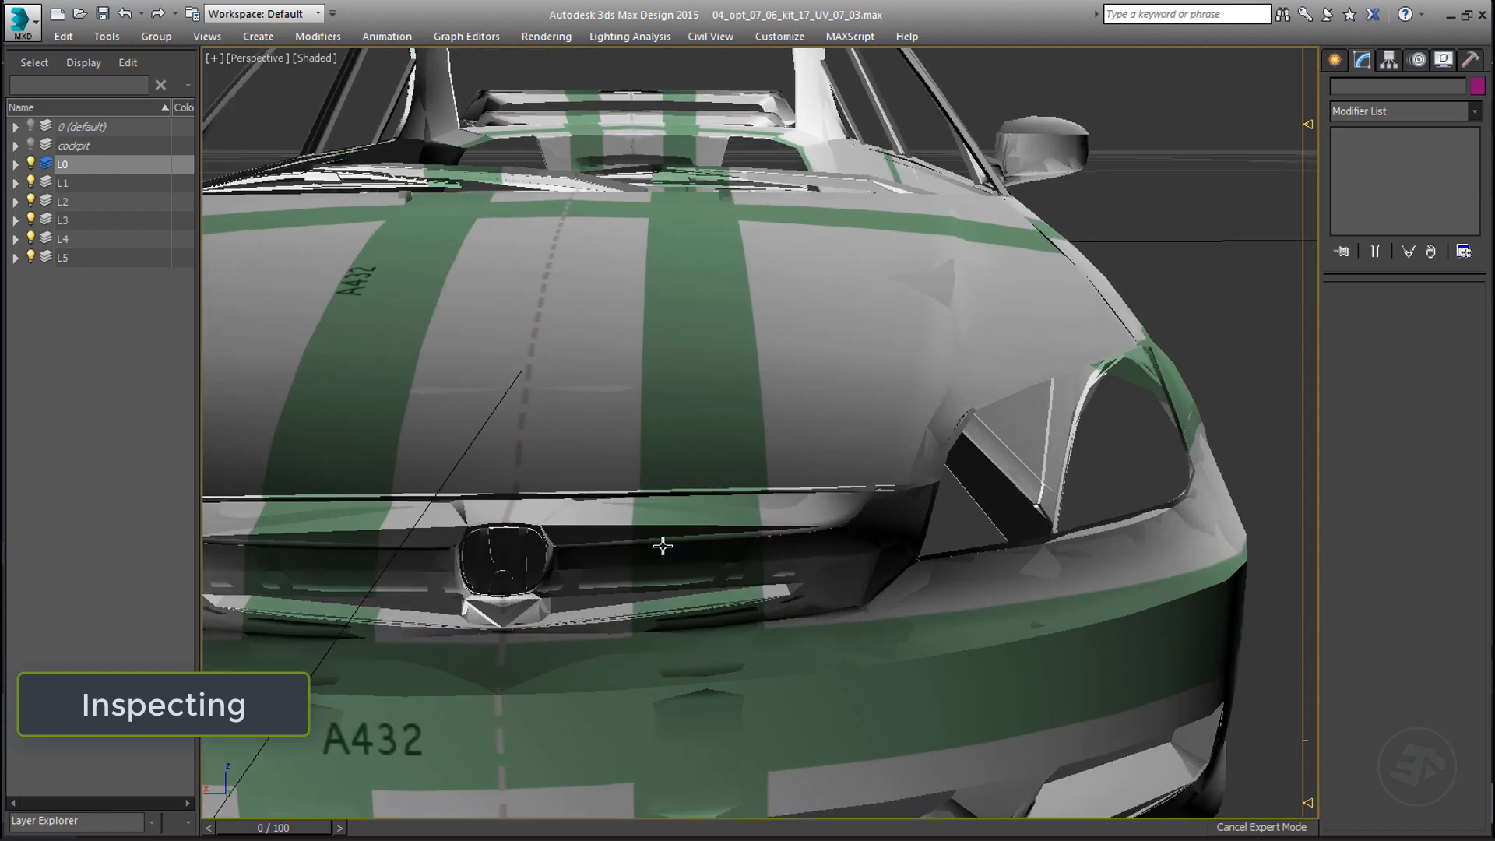
- Inspect the stripe alignment across the hood, grille and front bumper with a test render, and close the render window
middle_click_drag(661, 544, 941, 413)
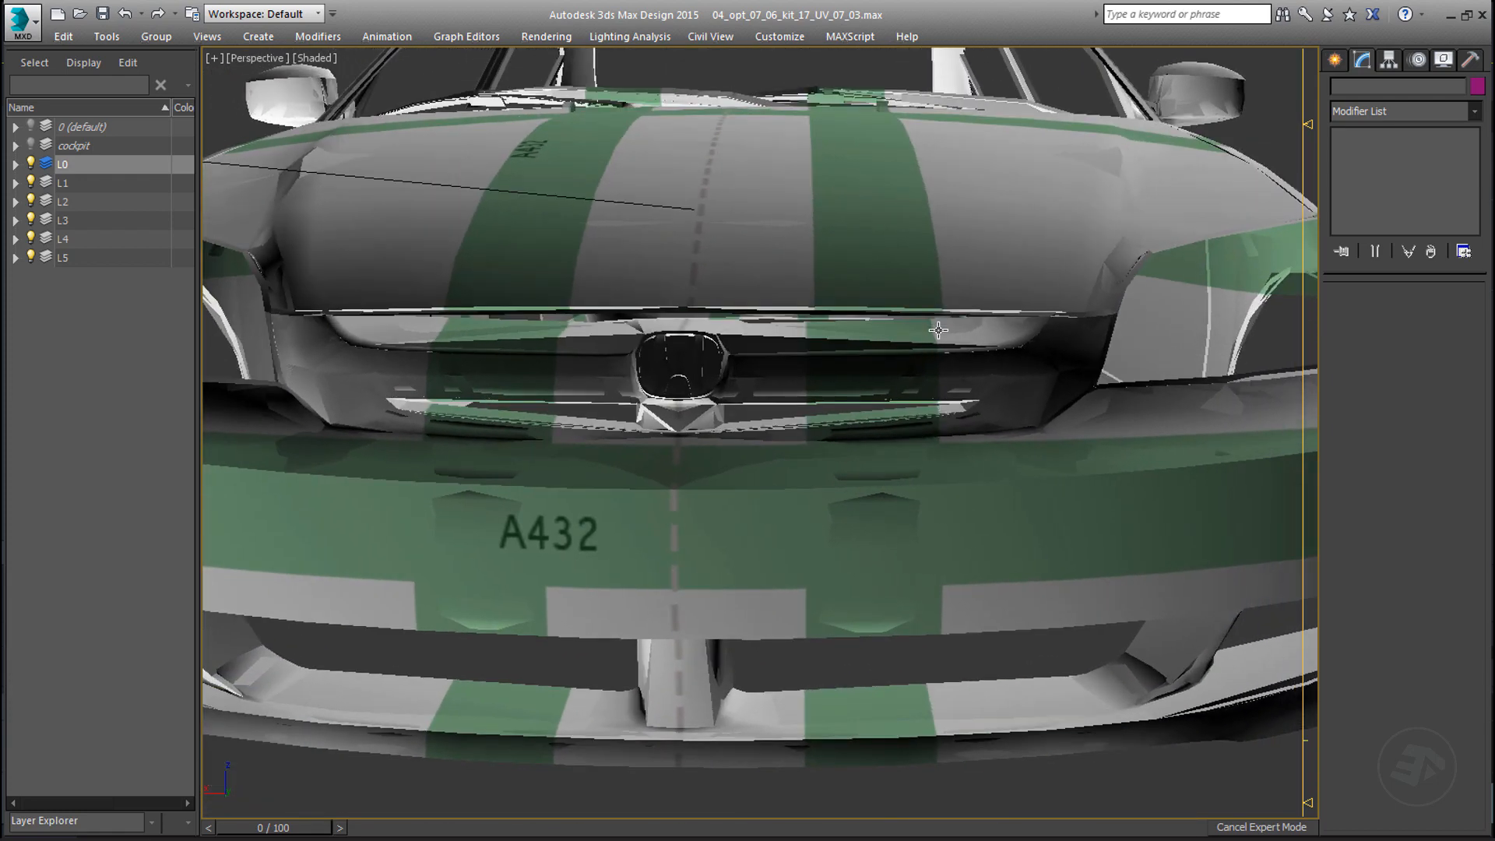
scroll(938, 323, "up", 4)
key("shift+q")
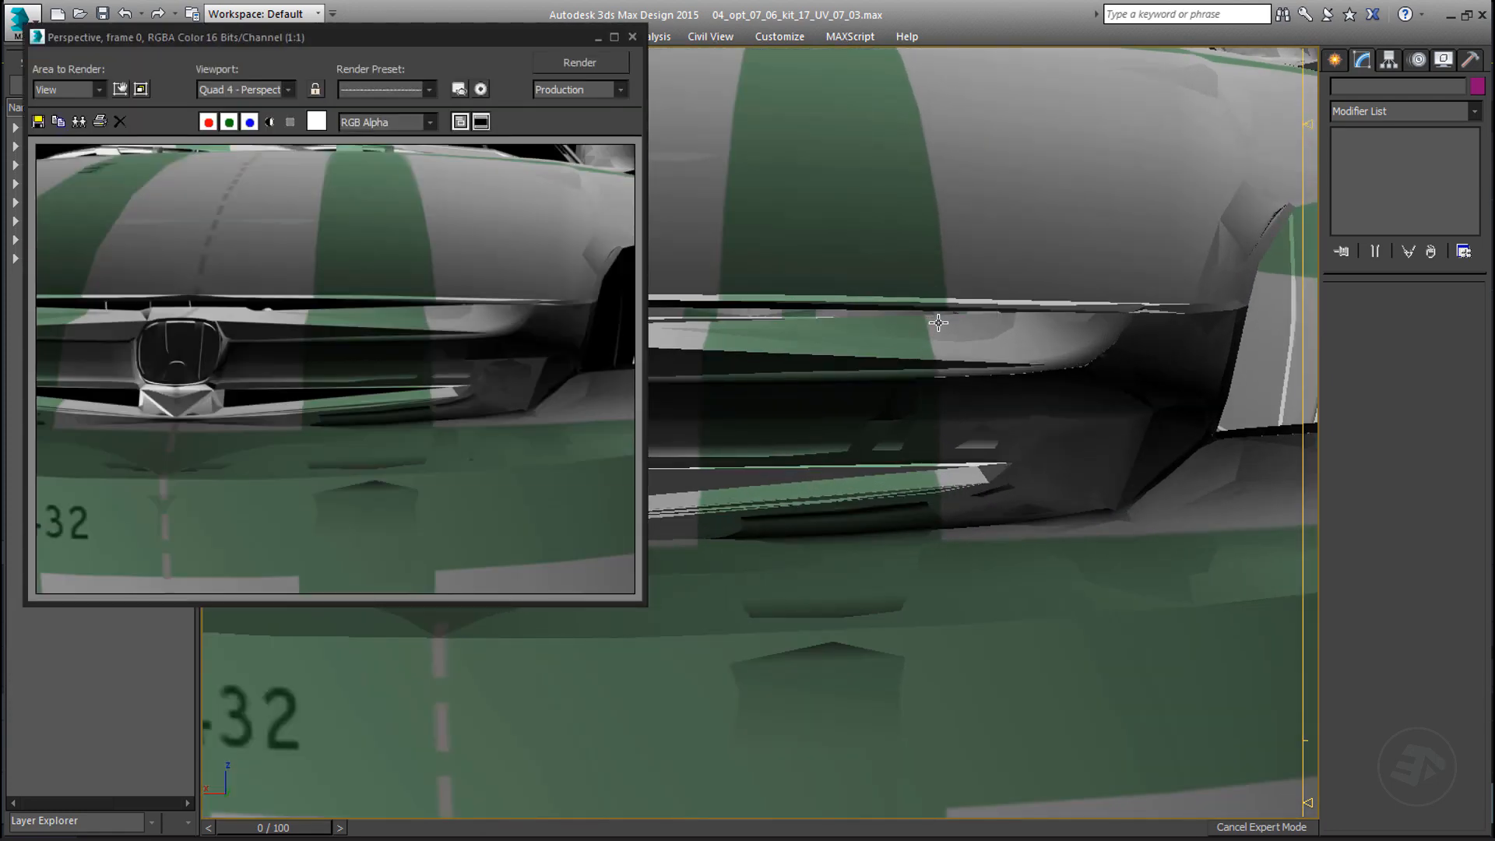
left_click(633, 36)
scroll(897, 382, "down", 4)
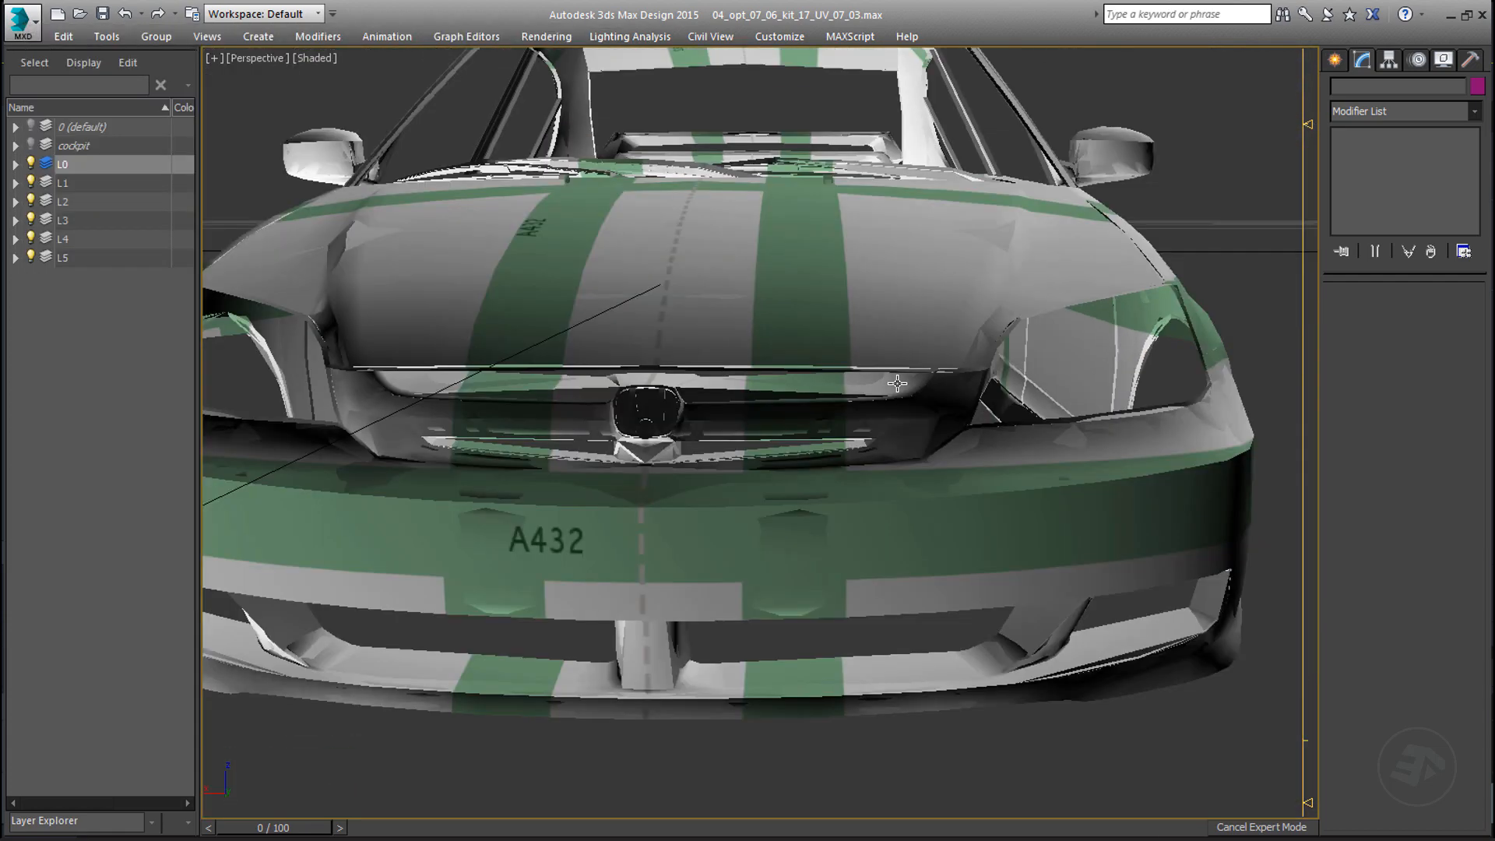
- Inspect the stripe continuity across the spoiler, trunk lid and rear bumper, and review the whole body from above the side
middle_click_drag(1092, 380, 830, 397, "alt")
scroll(946, 433, "down", 5)
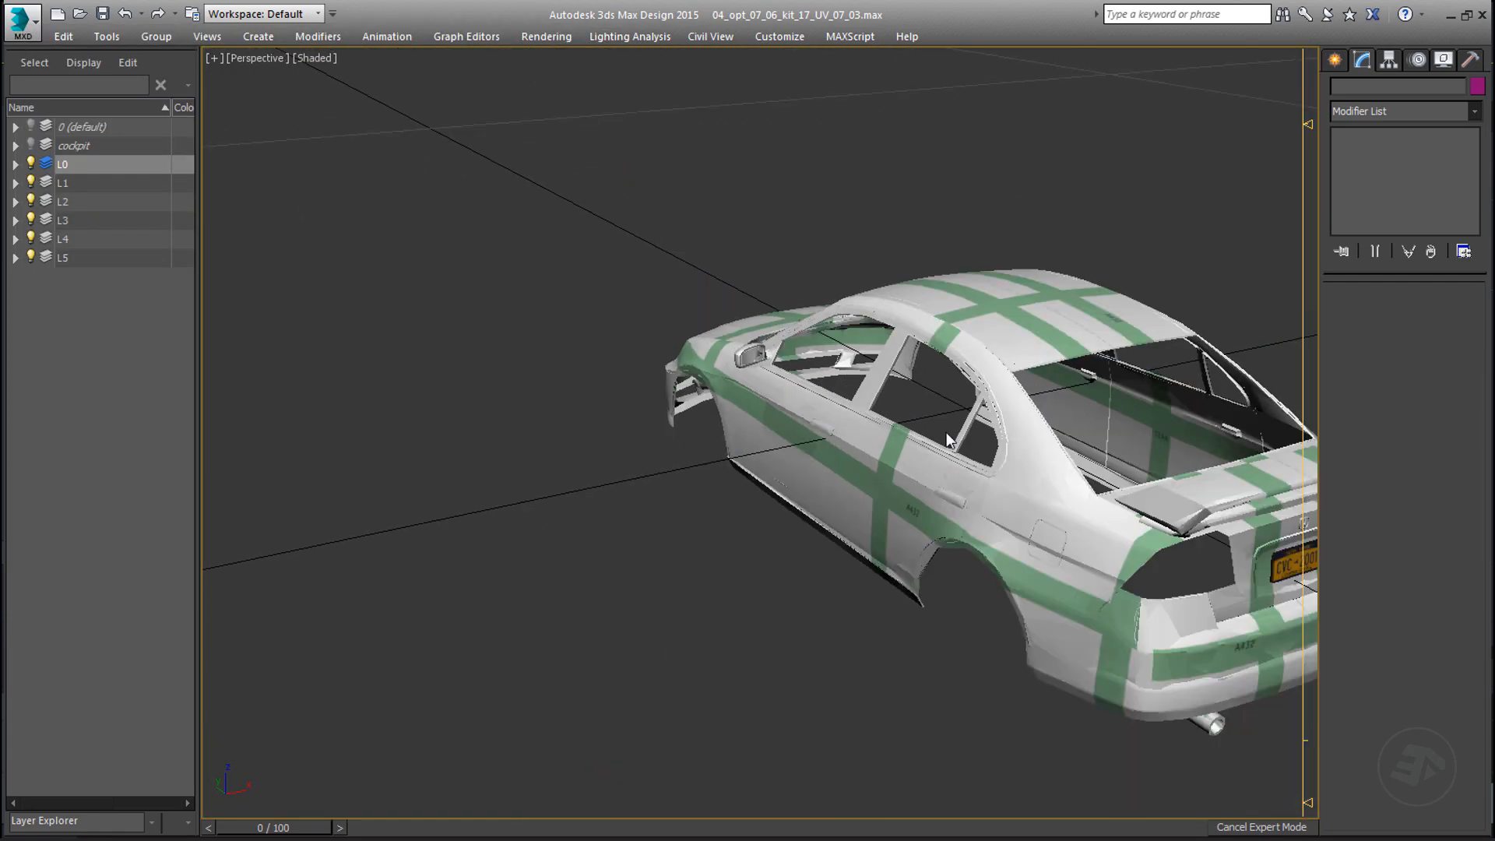
middle_click_drag(946, 433, 819, 264, "alt")
scroll(950, 434, "up", 8)
middle_click_drag(914, 343, 988, 481)
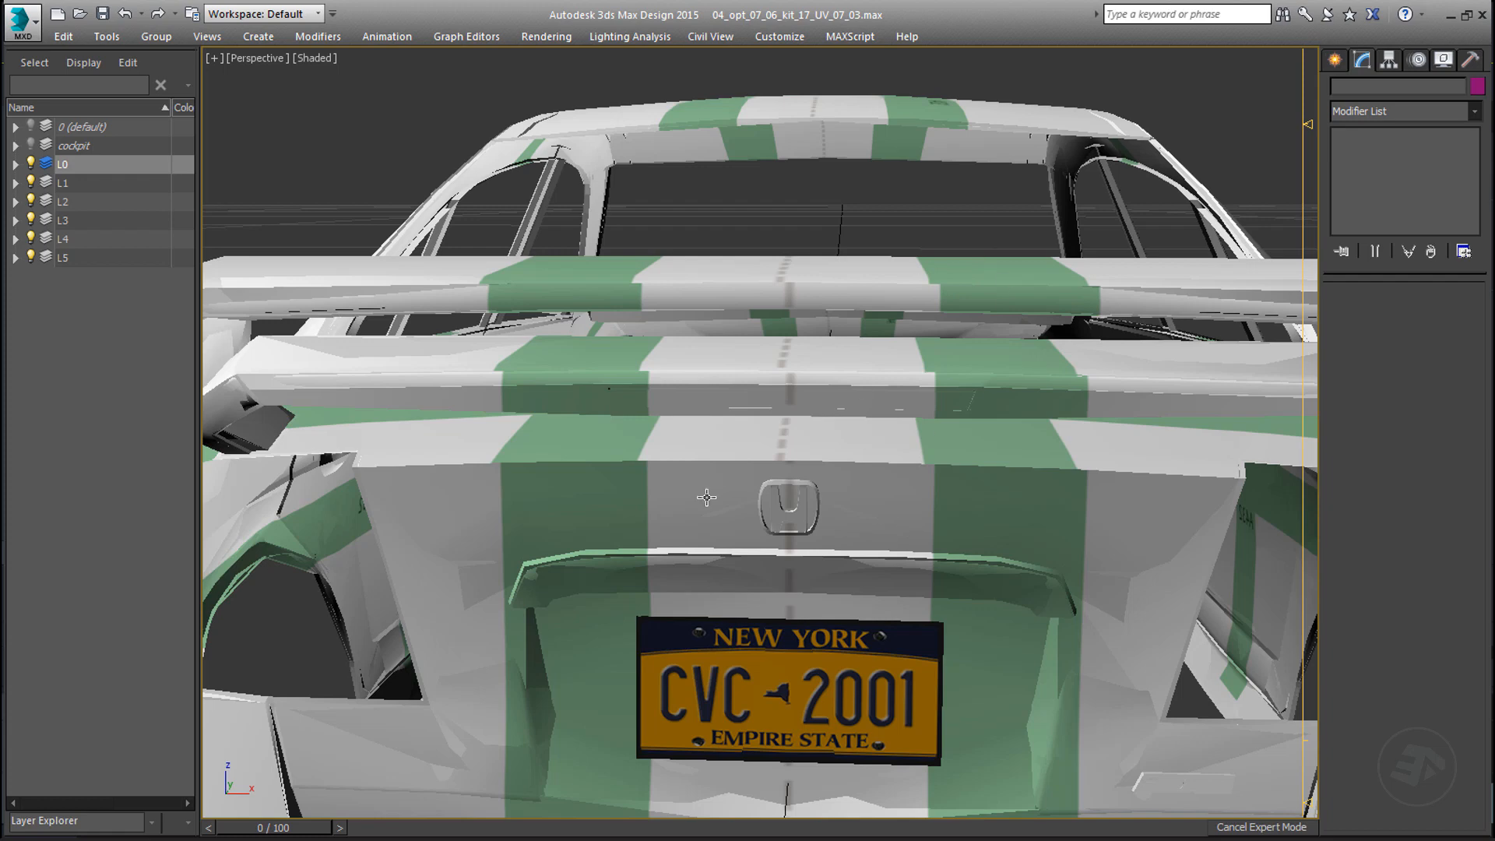
middle_click_drag(704, 490, 648, 518, "alt")
middle_click_drag(988, 674, 919, 604)
scroll(885, 593, "up", 8)
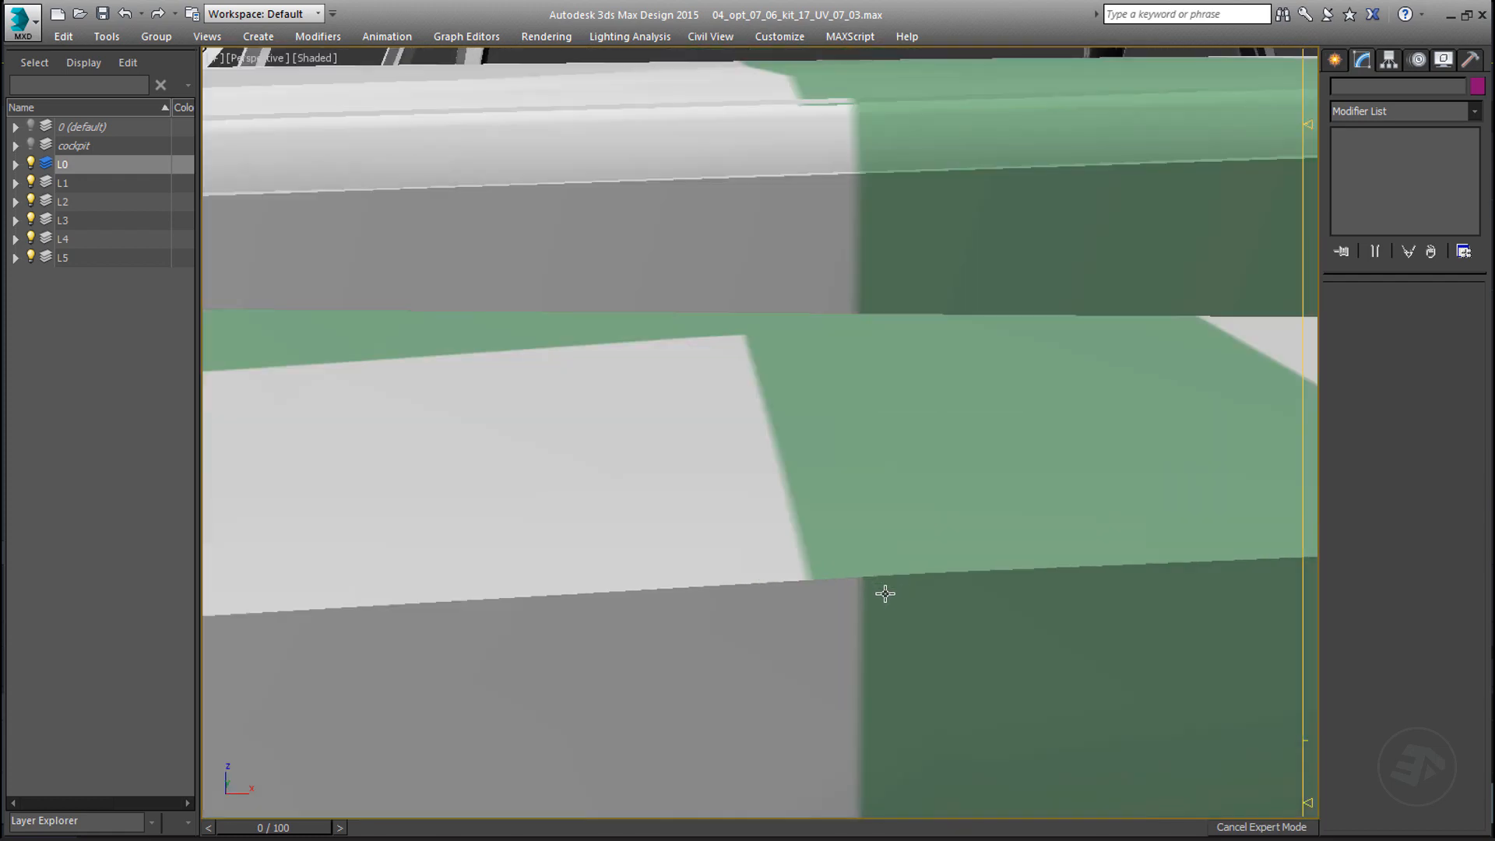
middle_click_drag(1066, 576, 594, 530)
middle_click_drag(1078, 509, 492, 484)
scroll(800, 492, "down", 3)
scroll(800, 491, "down", 10)
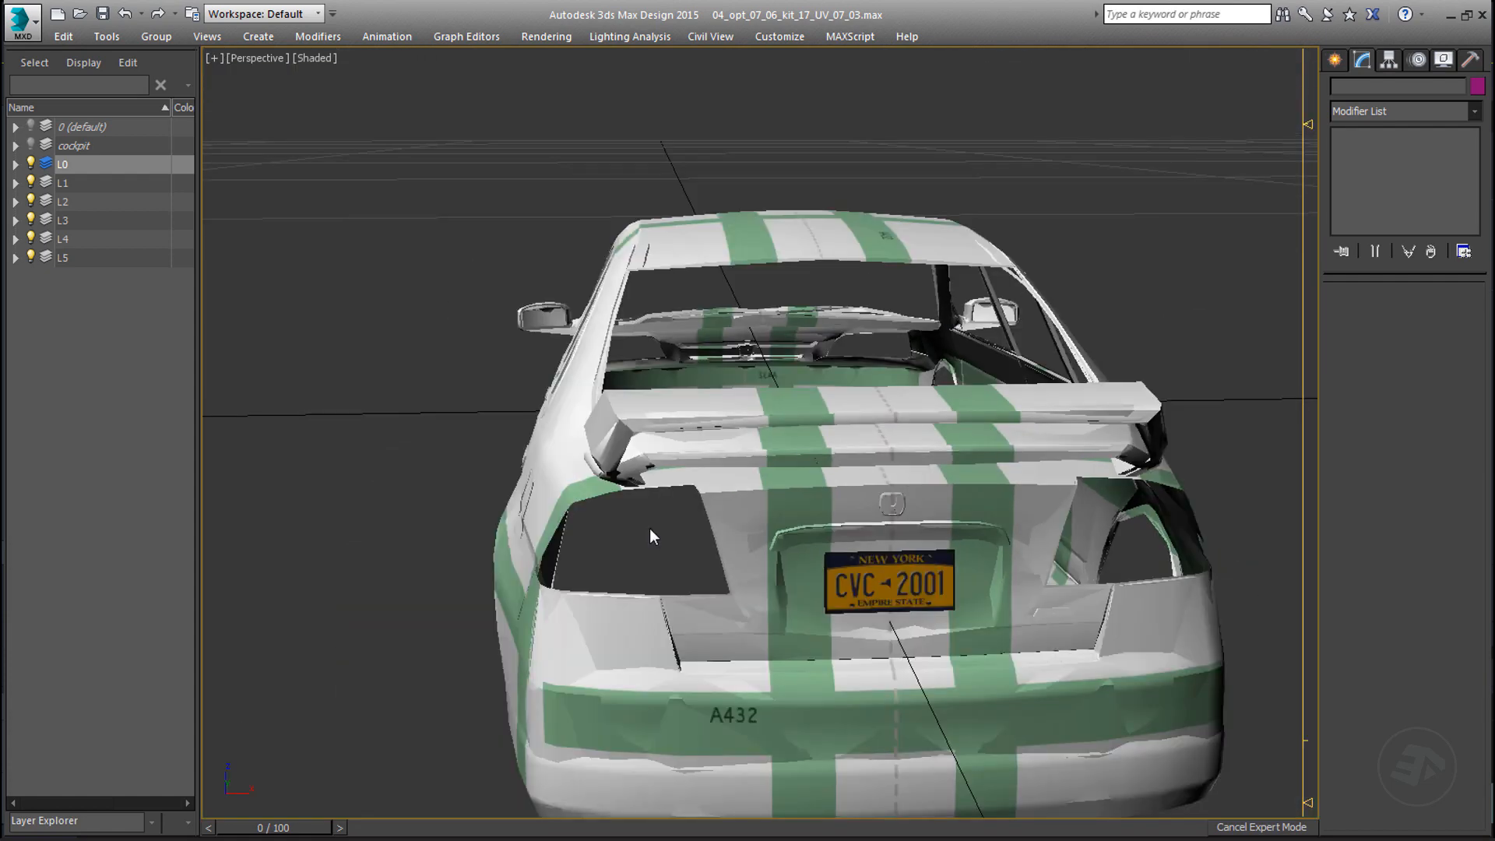
middle_click_drag(651, 533, 945, 489, "alt")
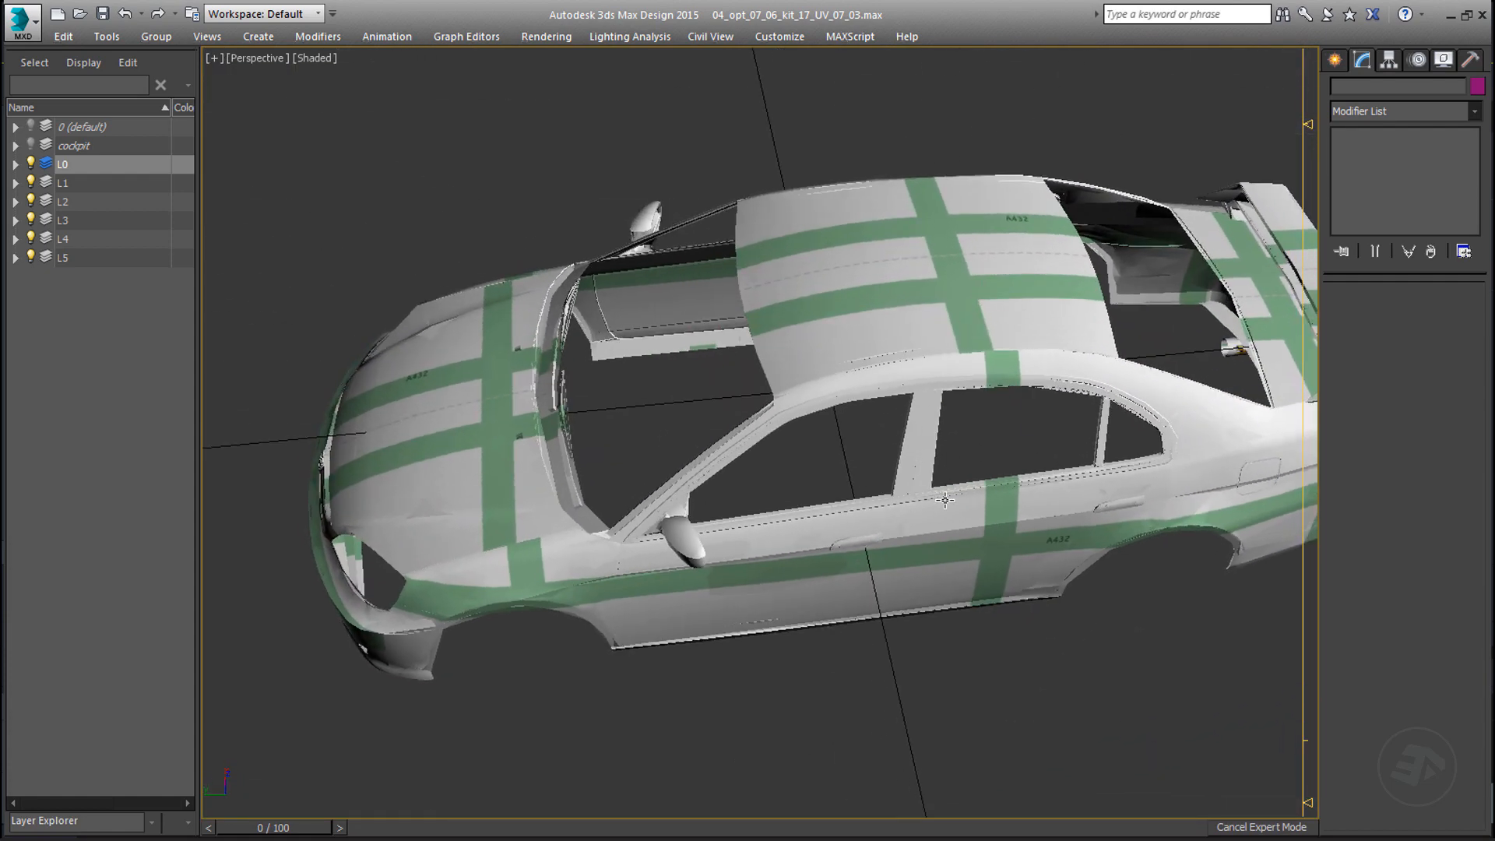
middle_click_drag(939, 545, 886, 510)
scroll(887, 510, "down", 3)
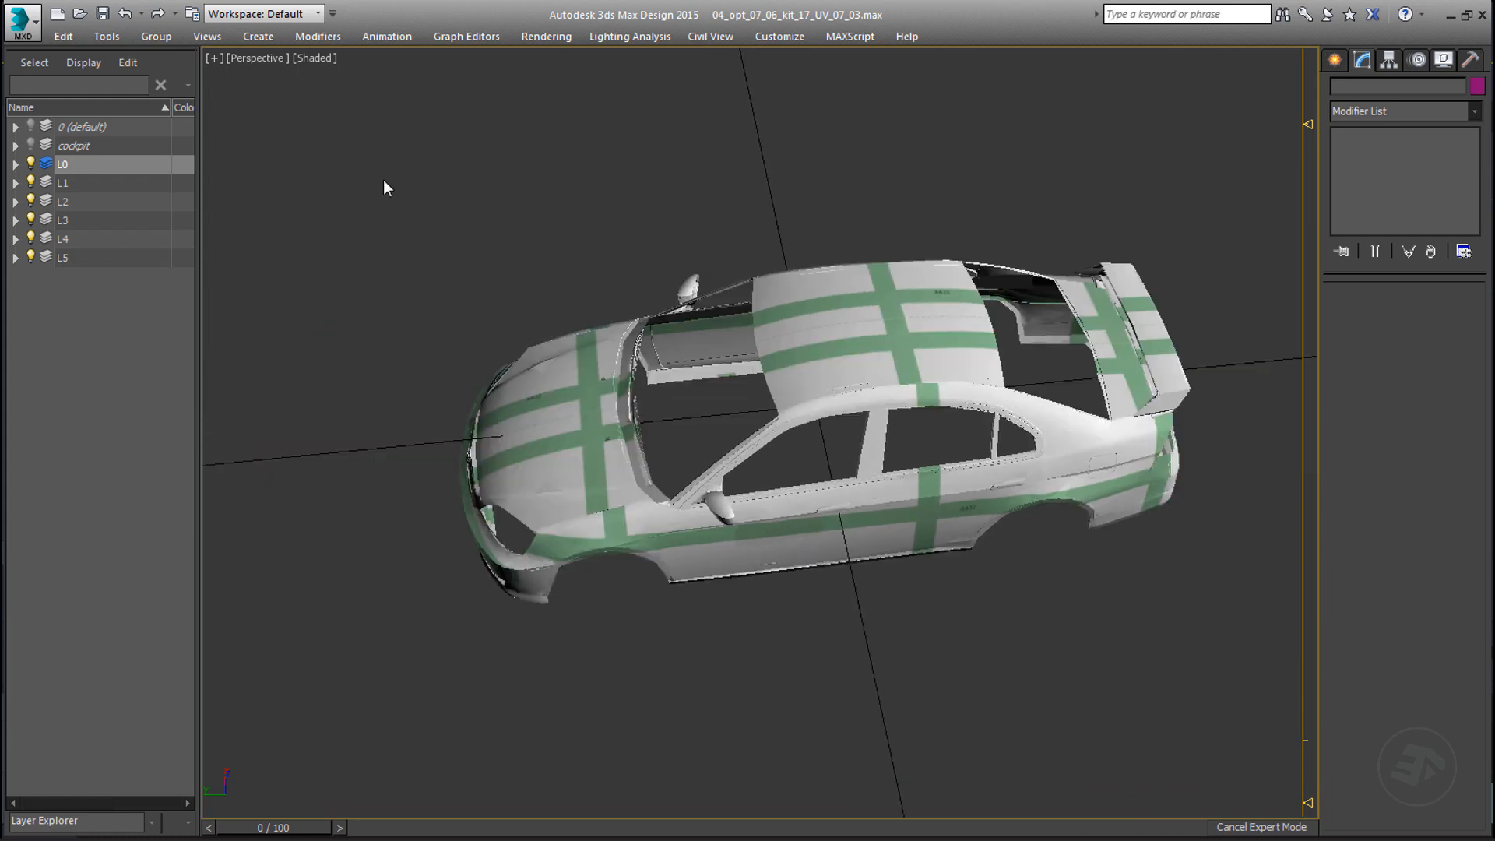
- Select all the car body objects and examine how the green stripe meets across the roof edge above the rear door
left_click_drag(1072, 629, 1217, 640)
middle_click_drag(1218, 640, 899, 516, "alt")
scroll(909, 429, "up", 5)
scroll(914, 357, "up", 3)
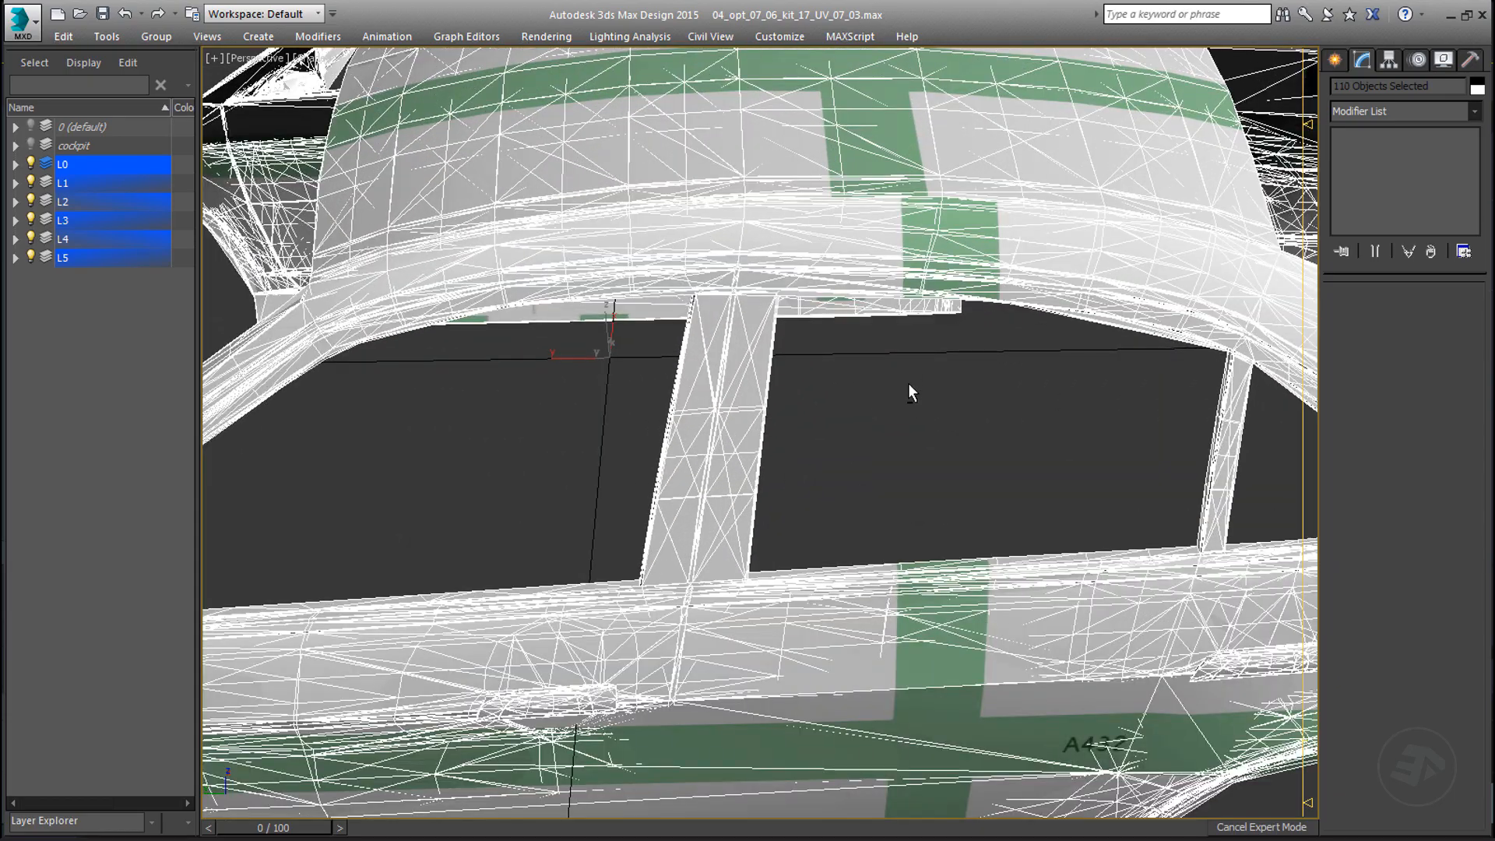
scroll(911, 392, "down", 5)
middle_click_drag(911, 394, 901, 434, "alt")
scroll(861, 427, "up", 6)
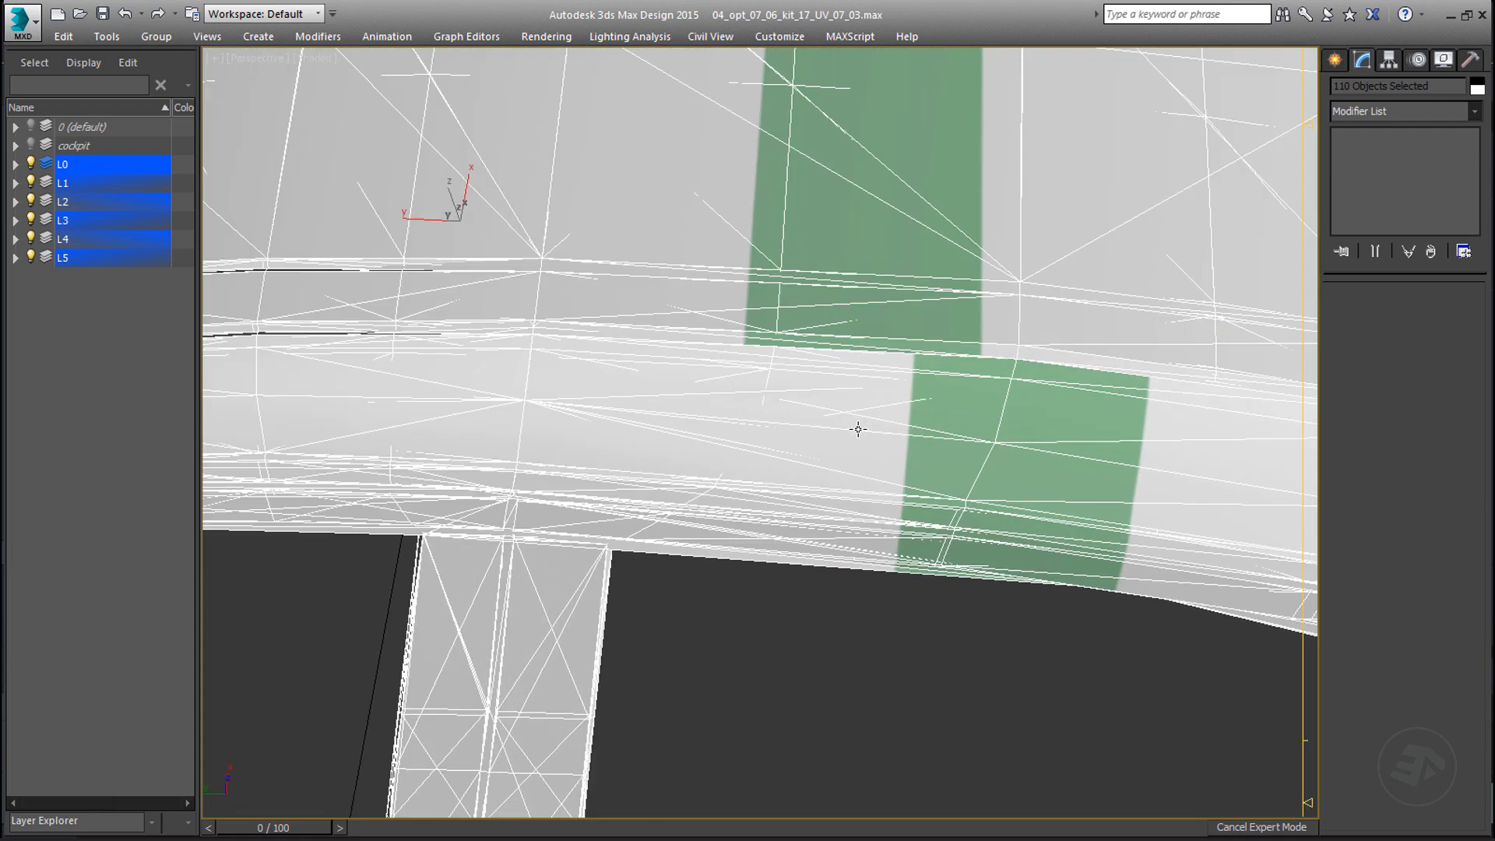
- Apply an Unwrap UVW modifier to the selected car body objects and open its UV editor
left_click(1474, 113)
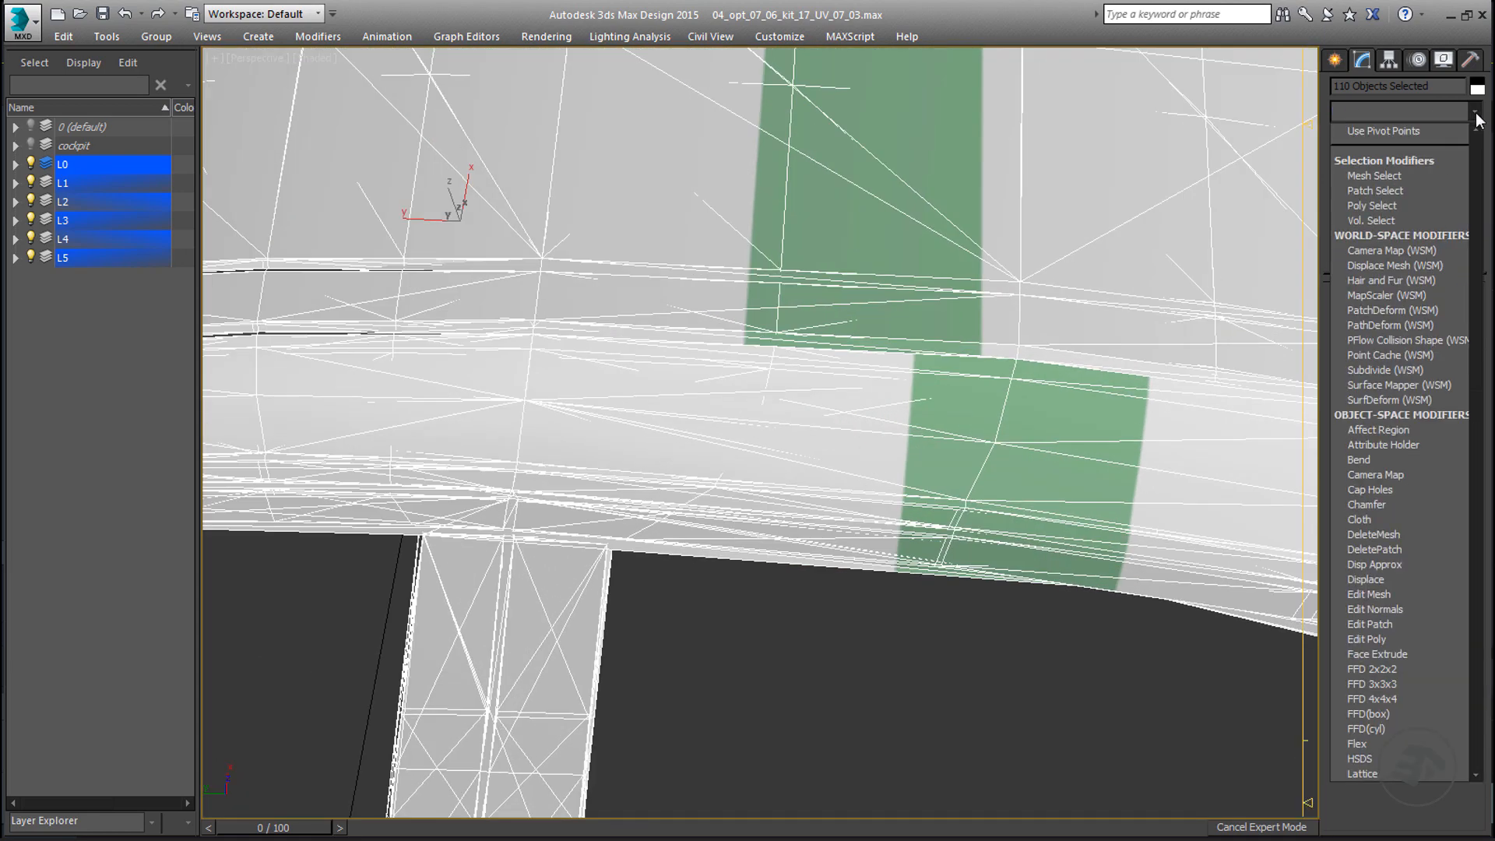
key("u")
key("Return")
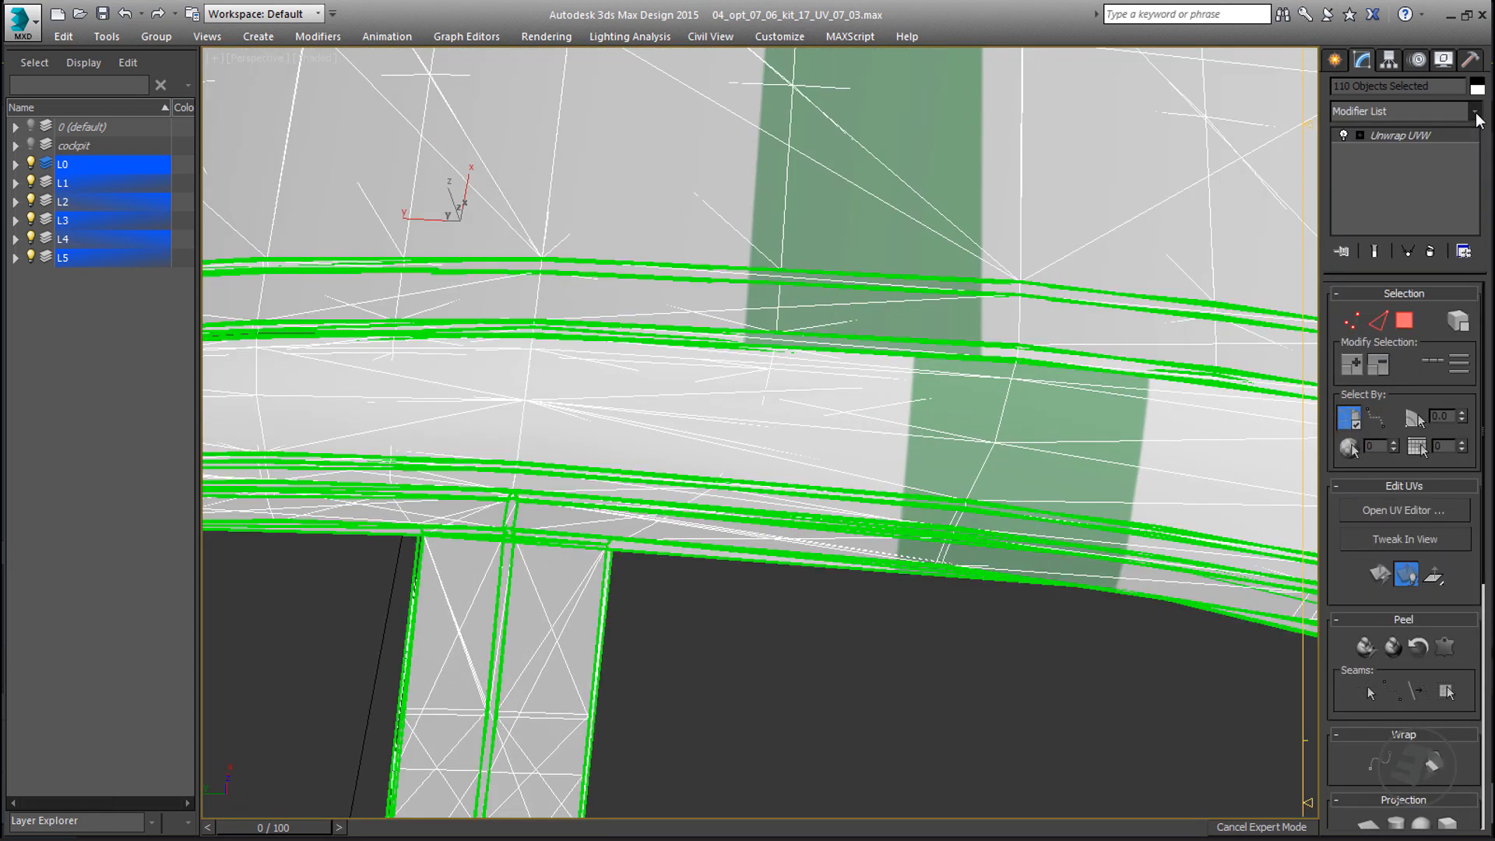
left_click(1348, 514)
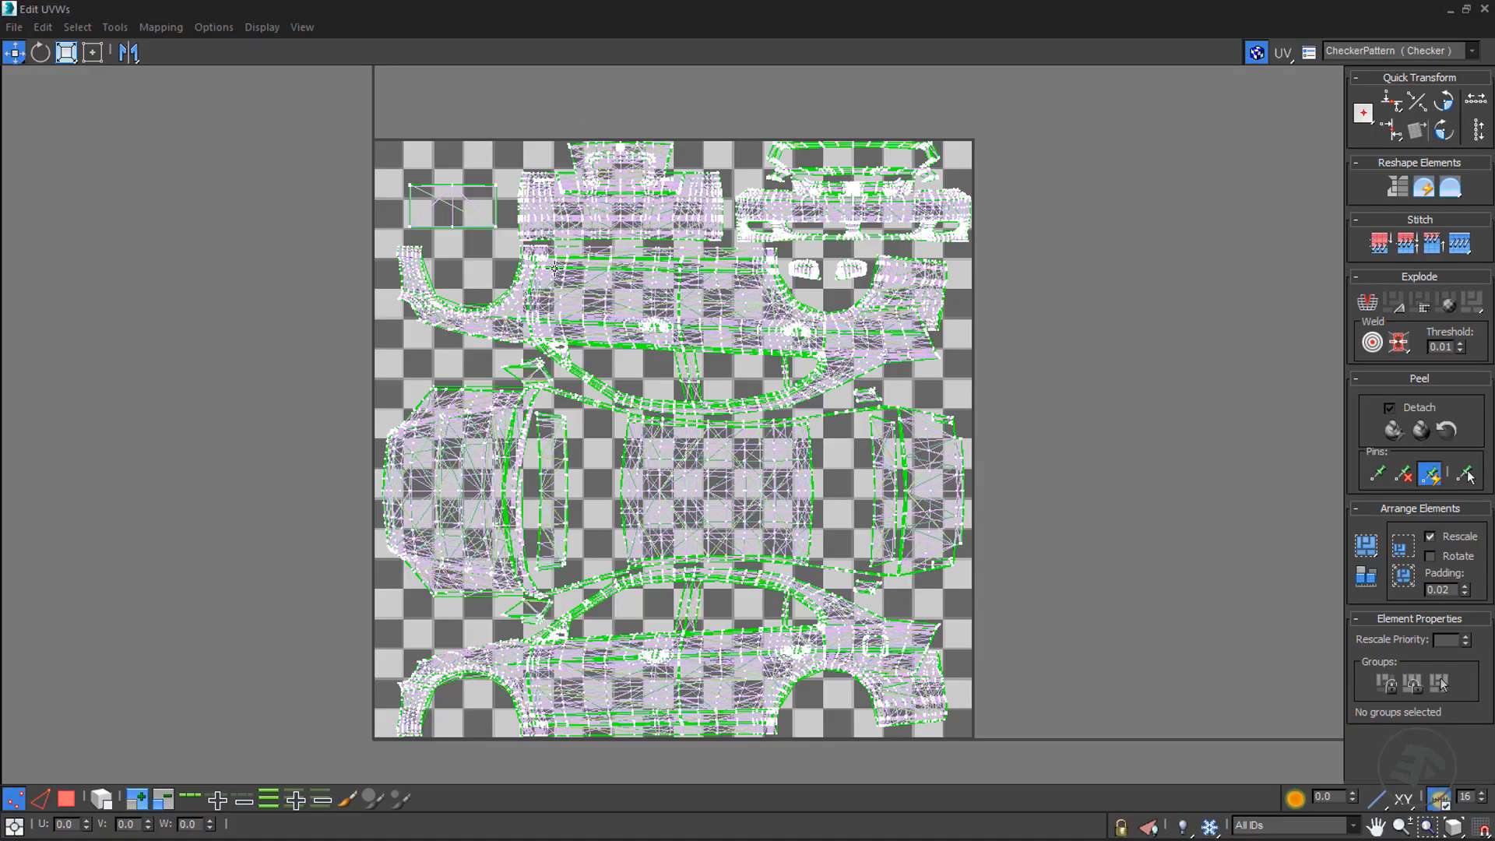
- In polygon mode, select the hood, roof and trunk band of UV shells and remove the upper side shell from the selection
left_click(67, 800)
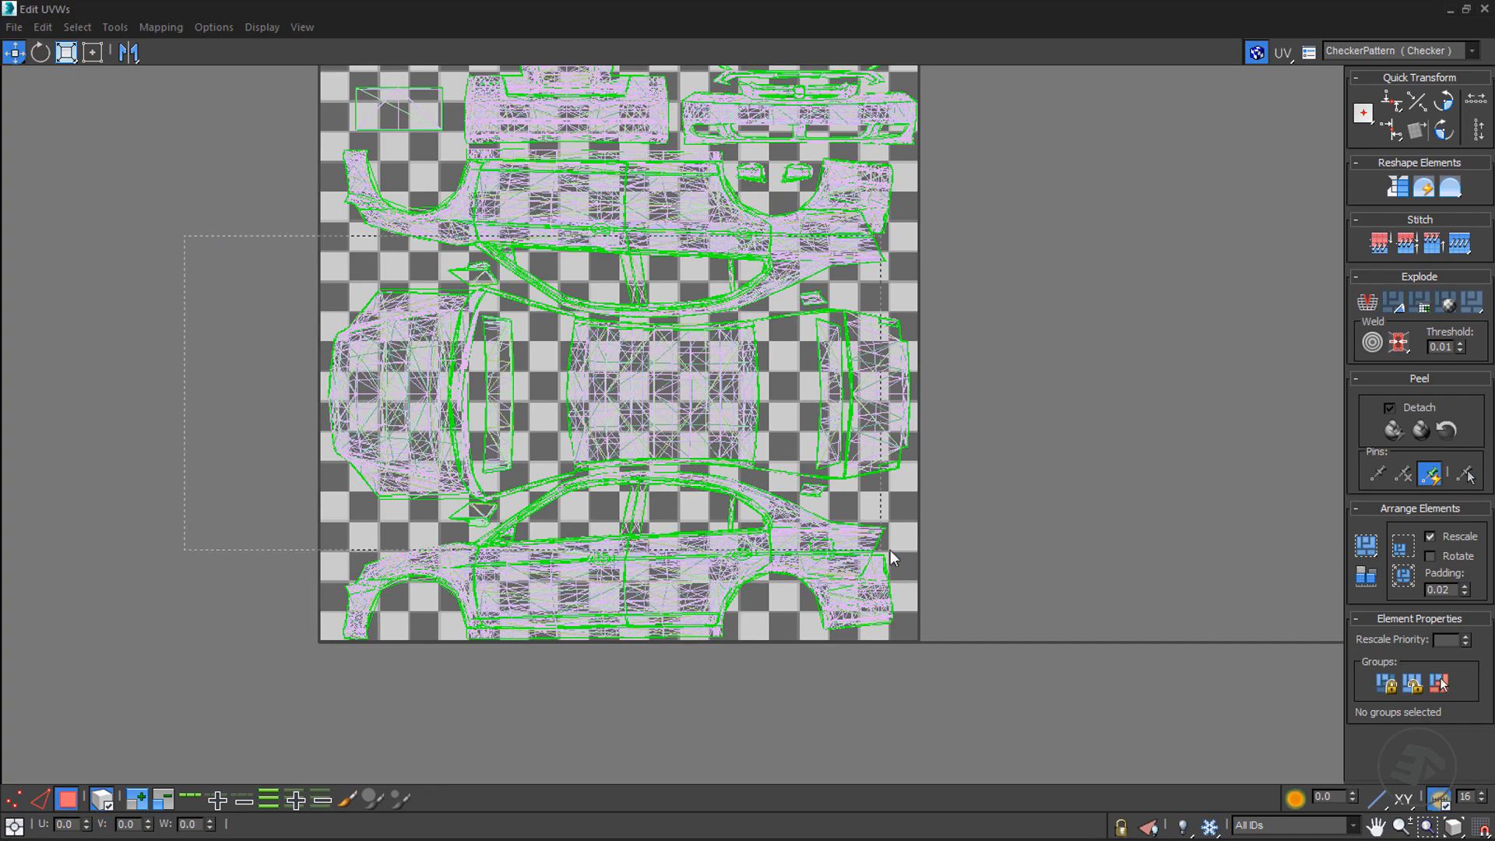
left_click_drag(890, 550, 965, 572)
scroll(897, 265, "up", 2)
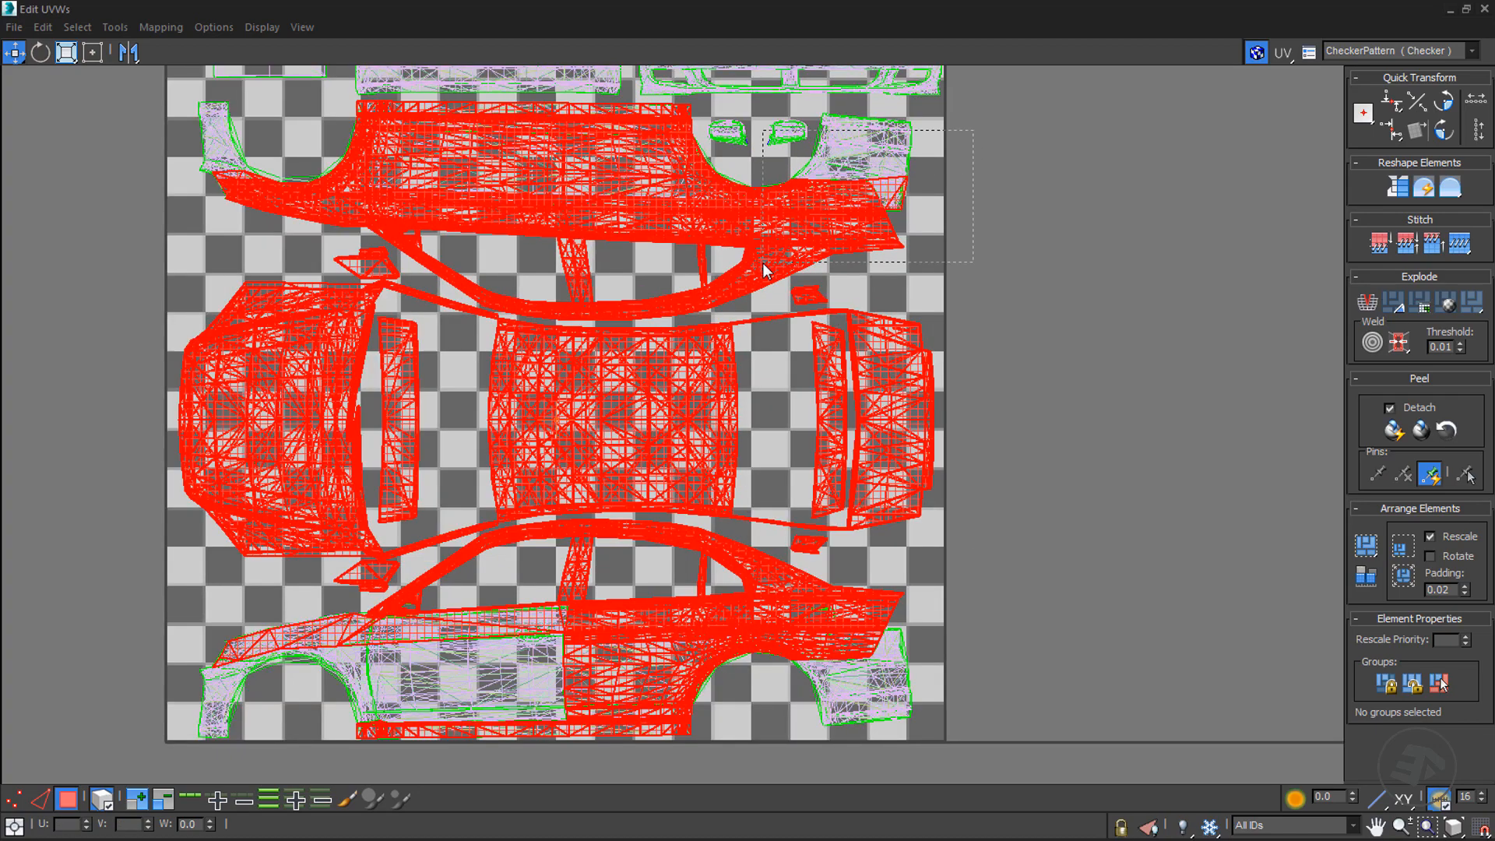
left_click_drag(763, 263, 756, 260, "alt")
left_click_drag(138, 119, 454, 256, "alt")
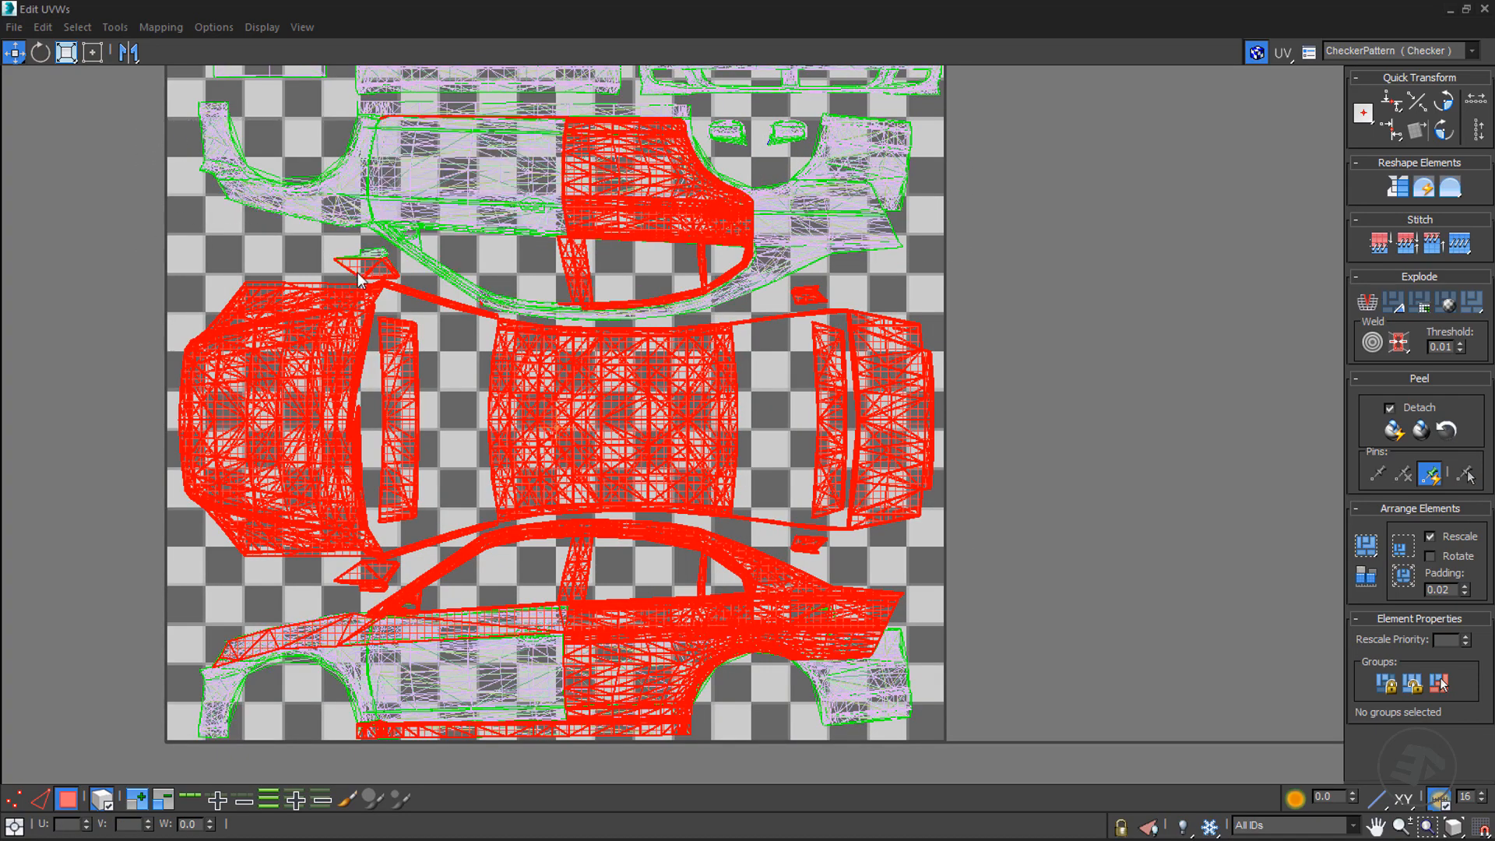
scroll(358, 272, "up", 3)
left_click_drag(269, 190, 407, 299, "alt")
left_click_drag(511, 239, 463, 299, "alt")
left_click_drag(858, 242, 1141, 380, "alt")
scroll(1115, 362, "down", 4)
left_click_drag(1162, 300, 1339, 338, "alt")
middle_click_drag(1229, 338, 767, 288)
left_click_drag(724, 298, 767, 329, "alt")
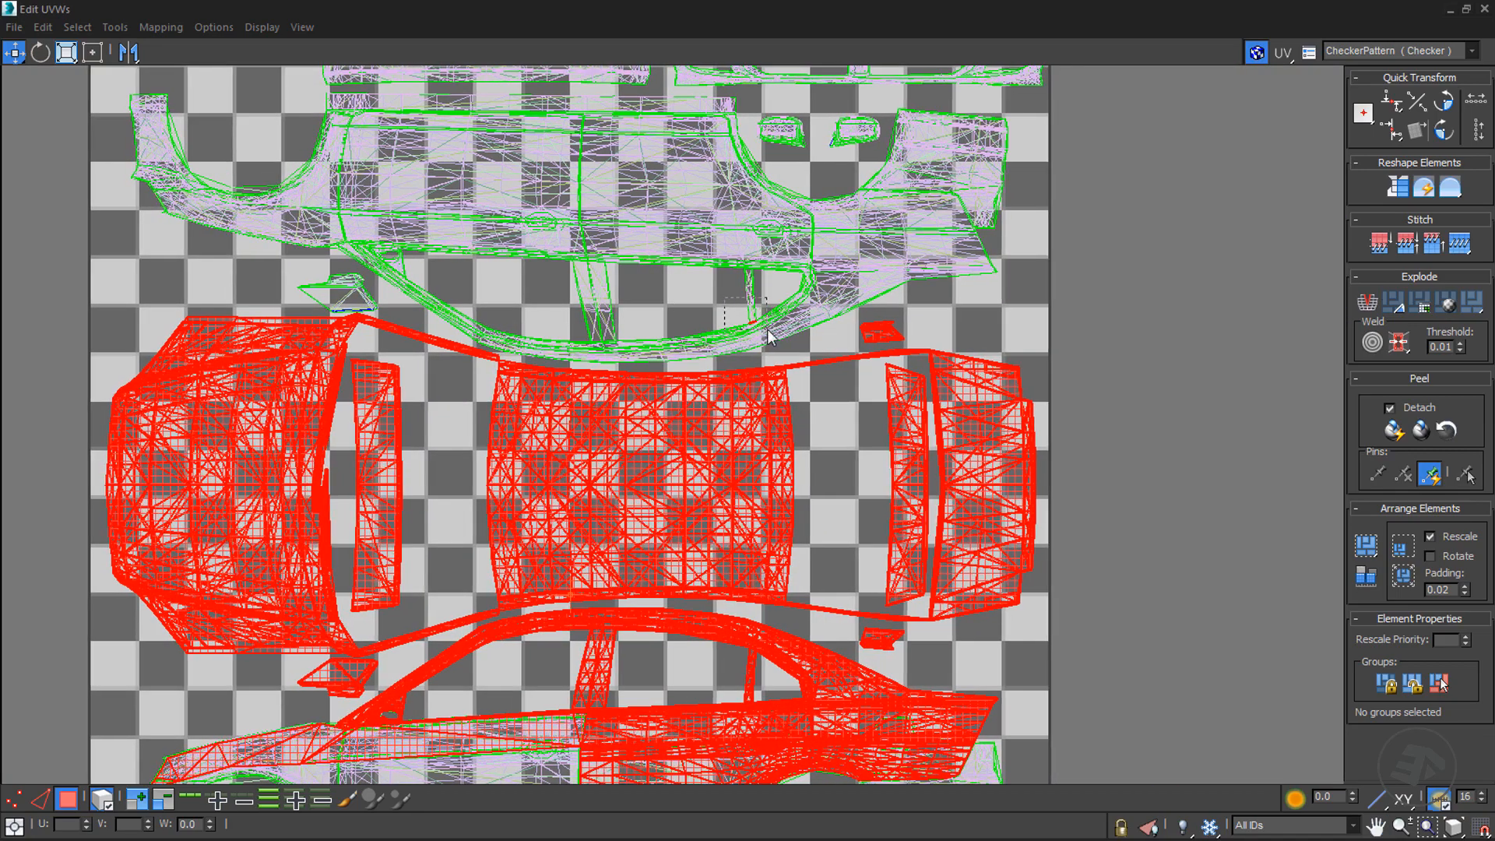
- Remove the lower side shell, including its doors and window pillars, from the UV selection
scroll(690, 522, "down", 2)
middle_click_drag(684, 534, 717, 318)
scroll(680, 549, "up", 1)
left_click_drag(928, 576, 281, 413, "alt")
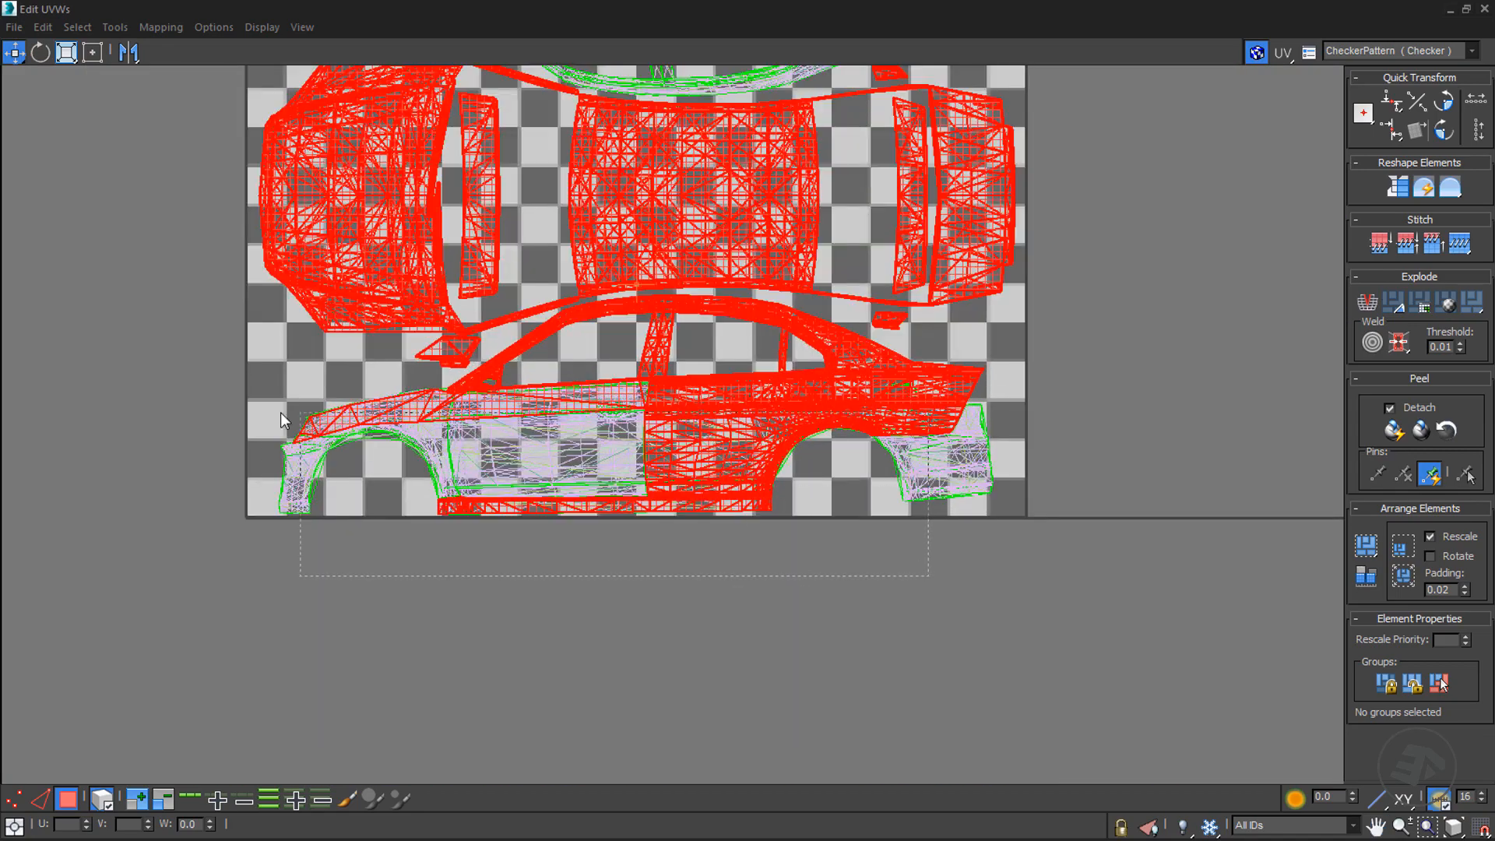
left_click_drag(995, 526, 801, 362, "alt")
left_click_drag(808, 424, 746, 319, "alt")
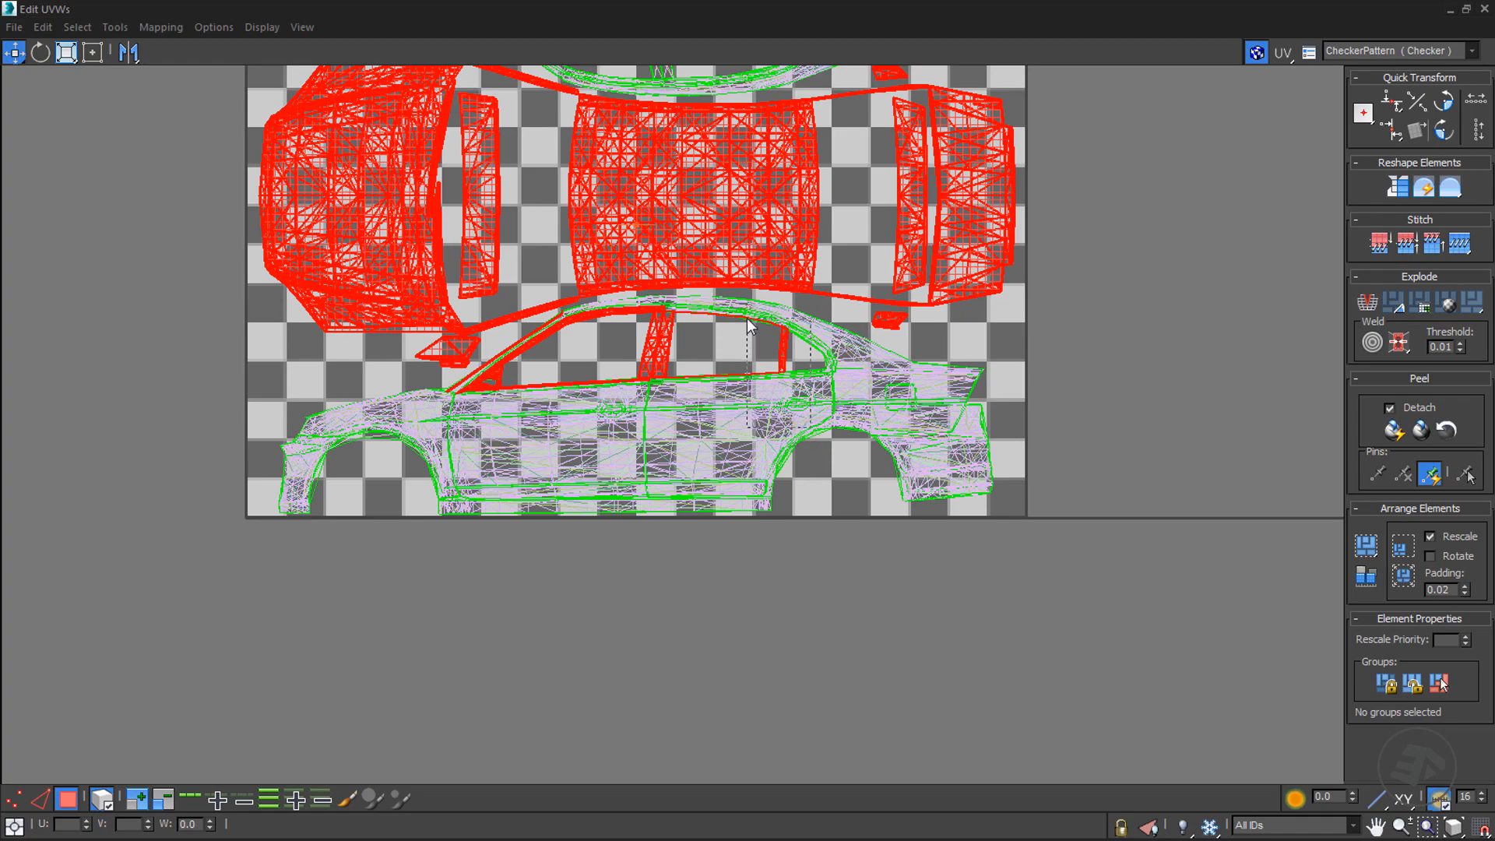
left_click_drag(695, 421, 614, 301, "alt")
left_click_drag(604, 425, 558, 310, "alt")
scroll(553, 358, "up", 3)
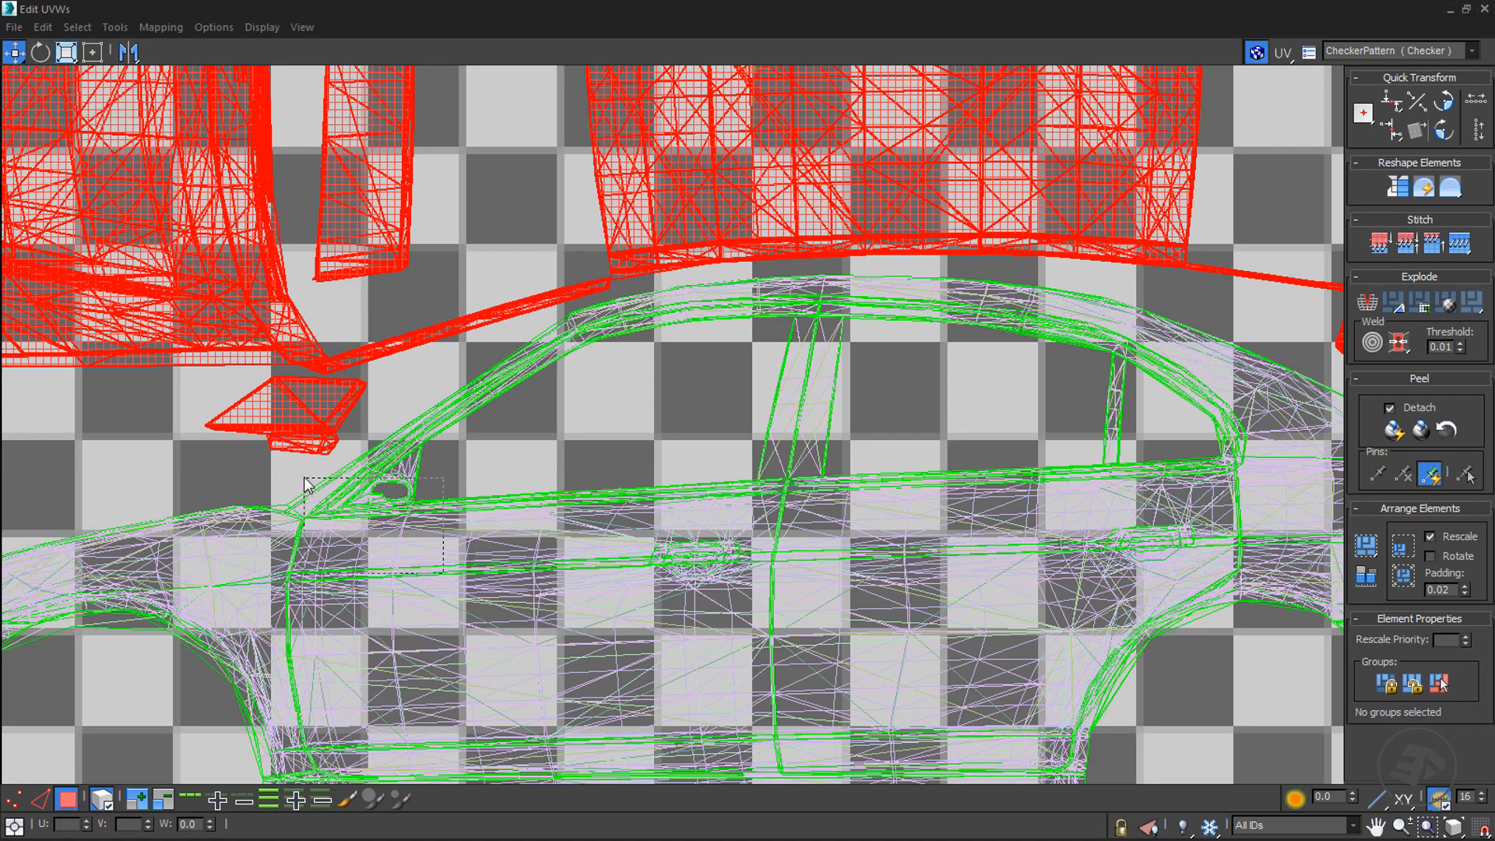
- Add the small triangular shell between the hood and the upper side shell back to the UV selection
scroll(428, 508, "down", 1)
scroll(428, 508, "down", 2)
scroll(386, 294, "up", 2)
scroll(416, 219, "up", 1)
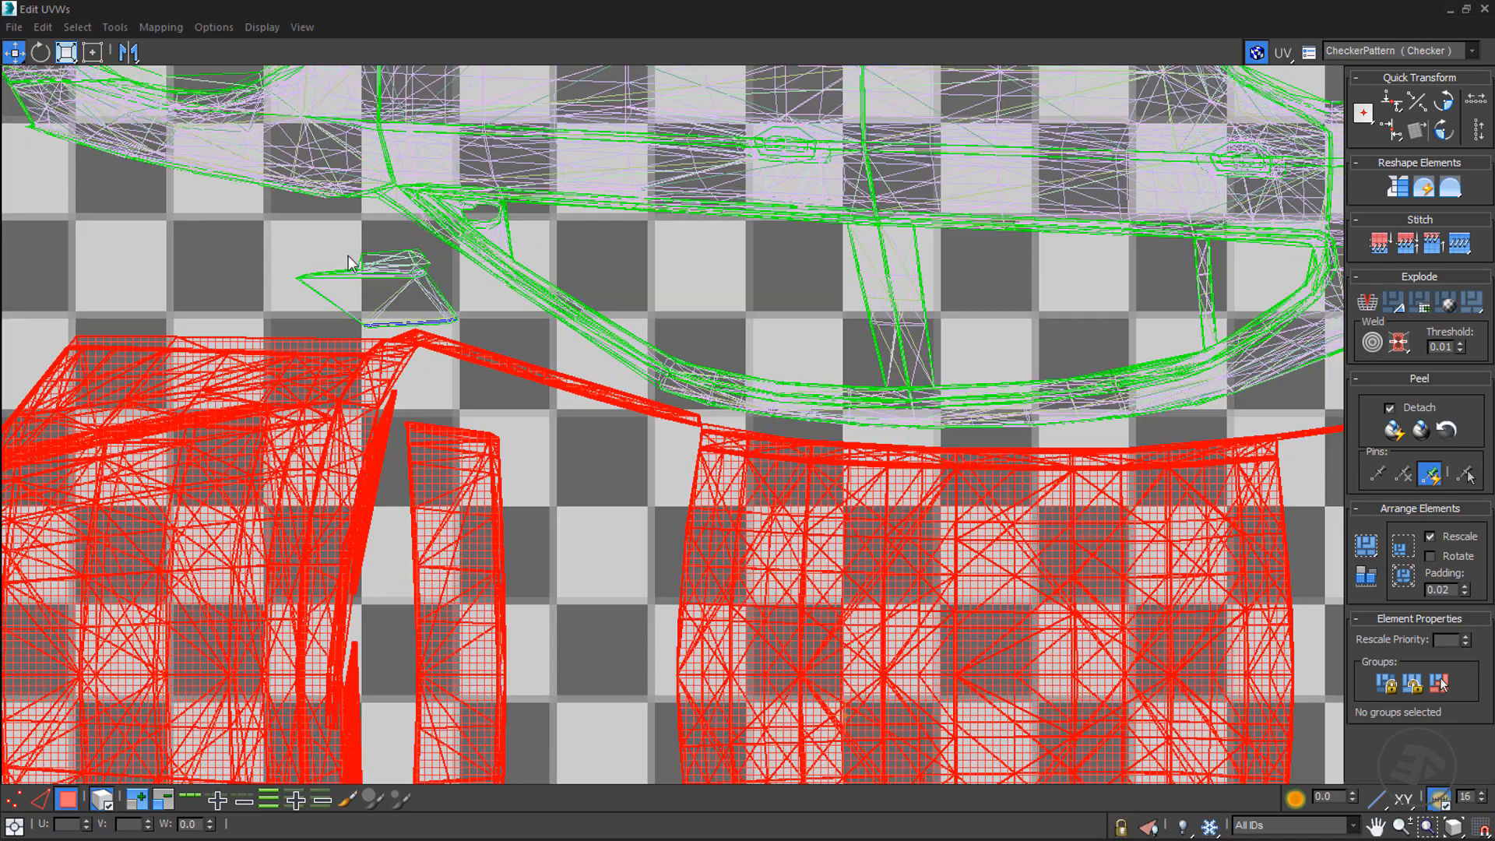
left_click_drag(297, 250, 425, 376, "ctrl")
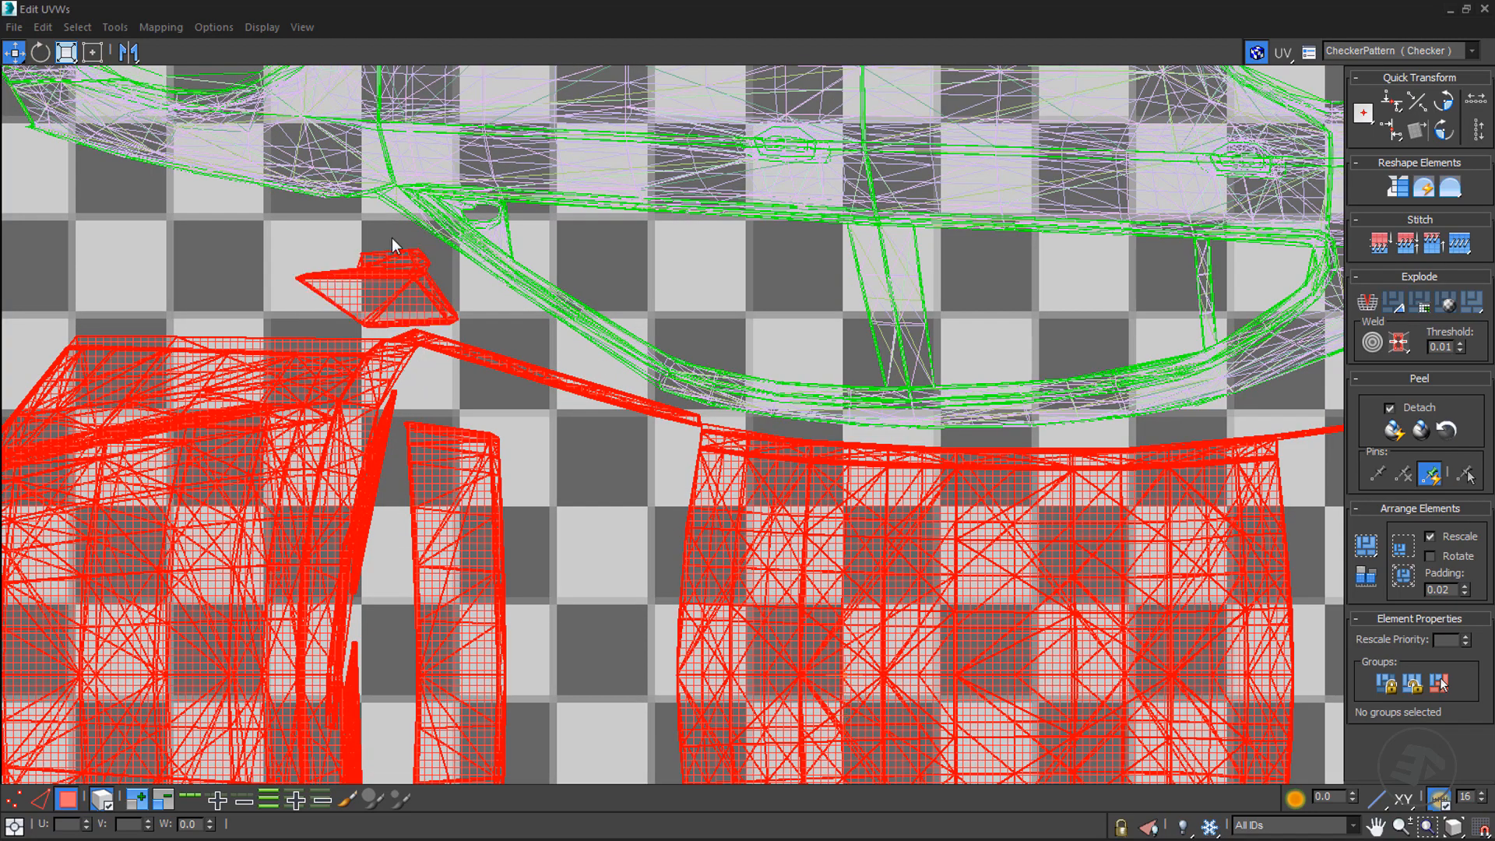
- Invert the UV selection and deselect the bumper and plate shells in the top row, keeping the side shells selected
scroll(478, 407, "down", 4)
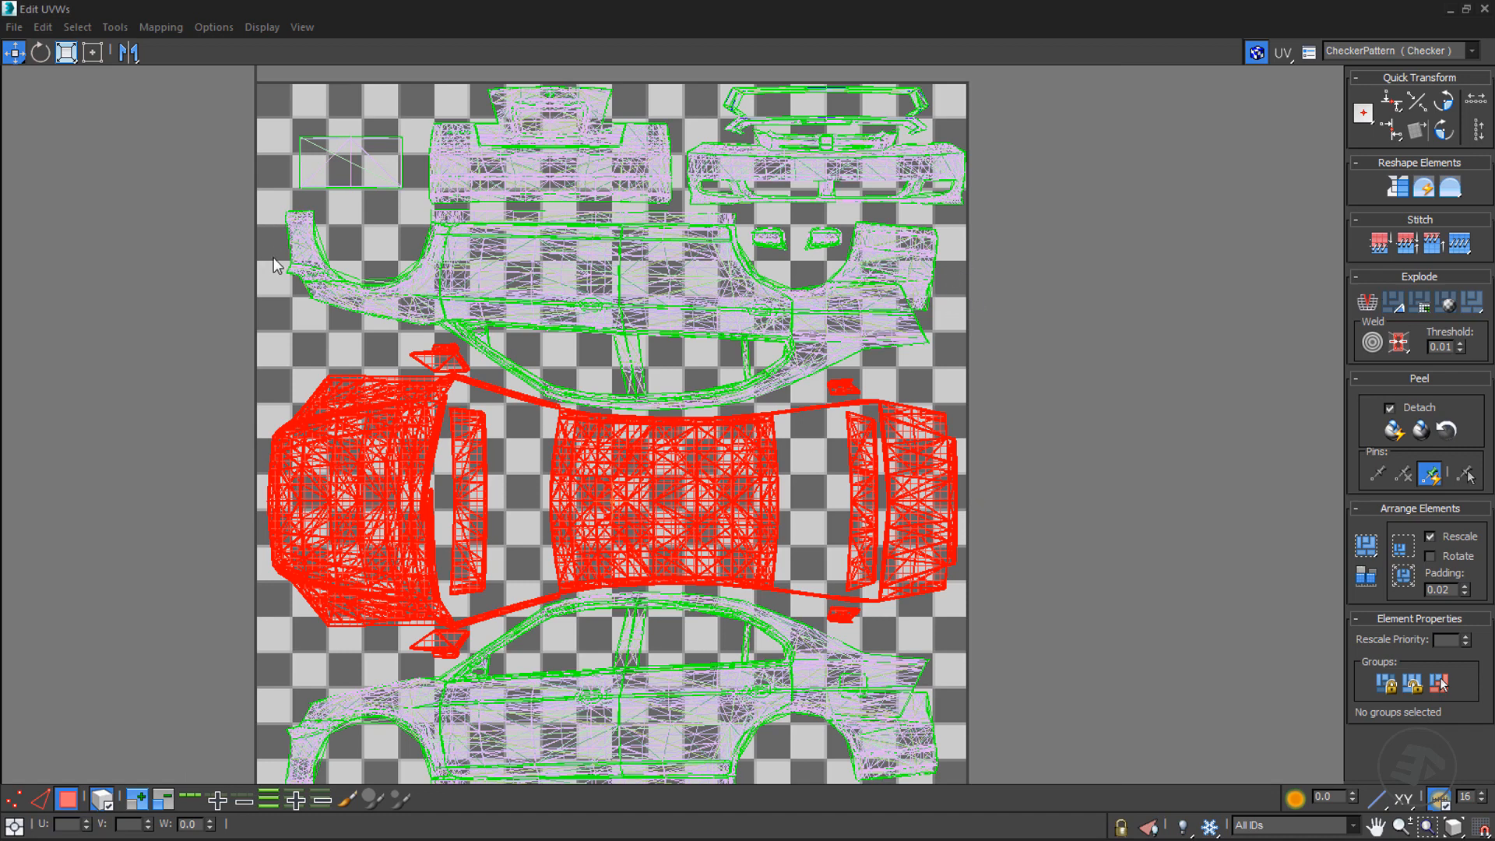
key("ctrl+i")
scroll(327, 319, "down", 2)
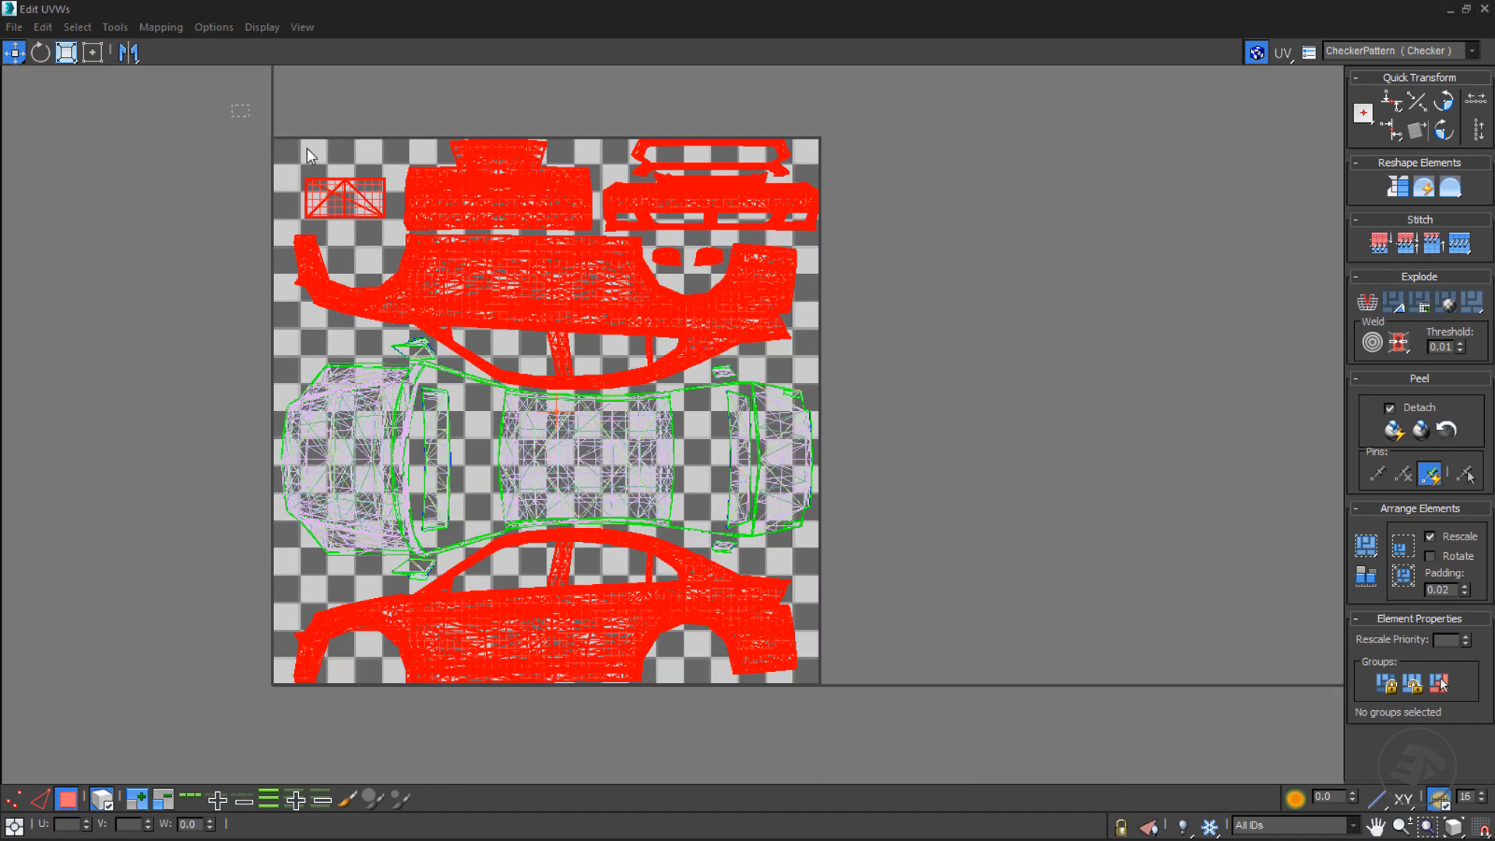
left_click_drag(232, 104, 849, 232)
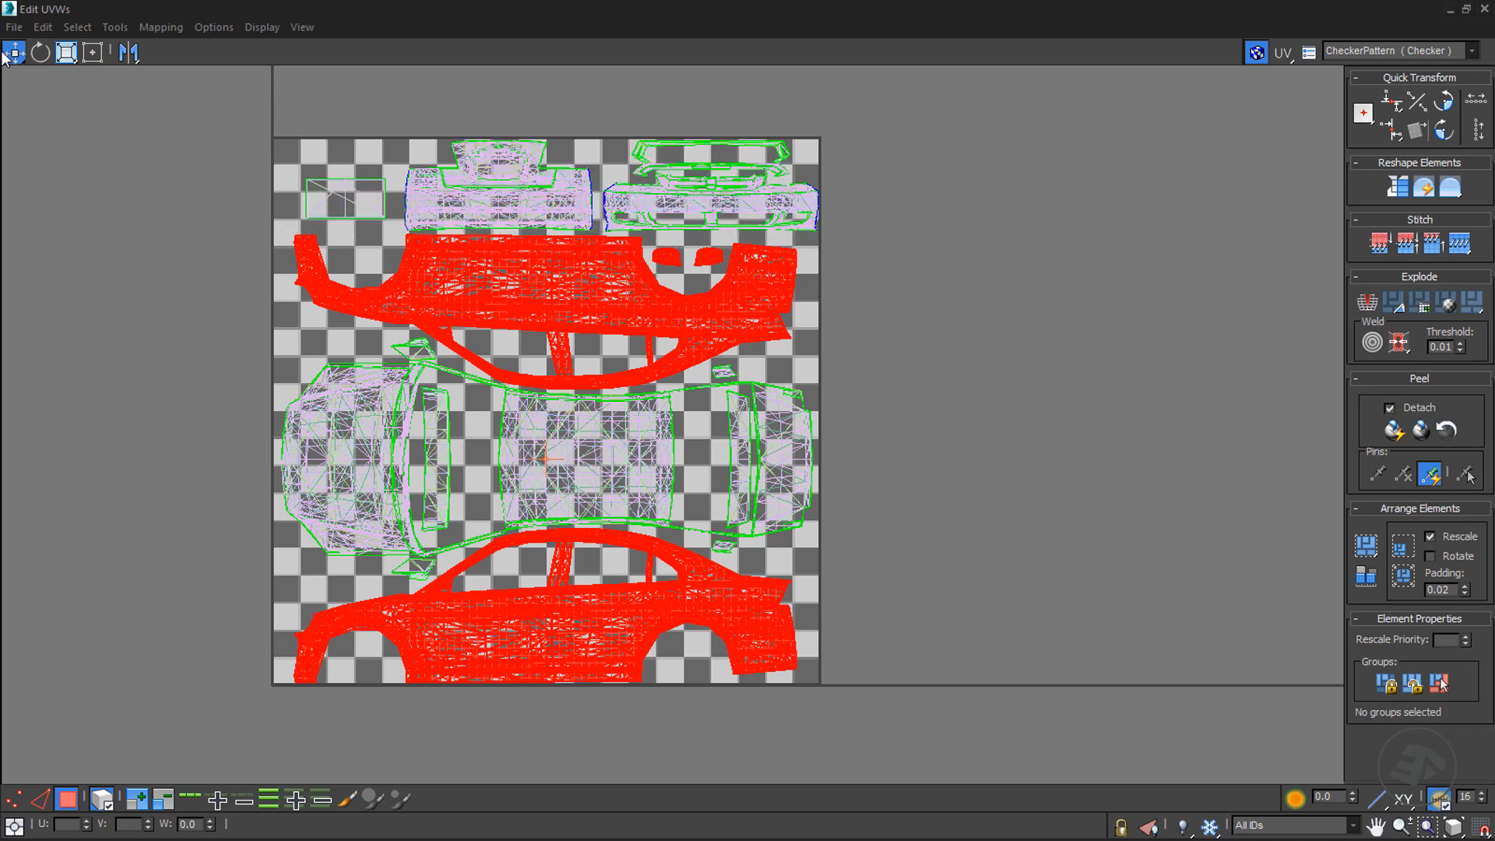
- Turn off selected-face shading and move the side UV shells horizontally to bring their cross stripe closer to the roof's
left_click_drag(4, 58, 14, 79)
left_click(1467, 10)
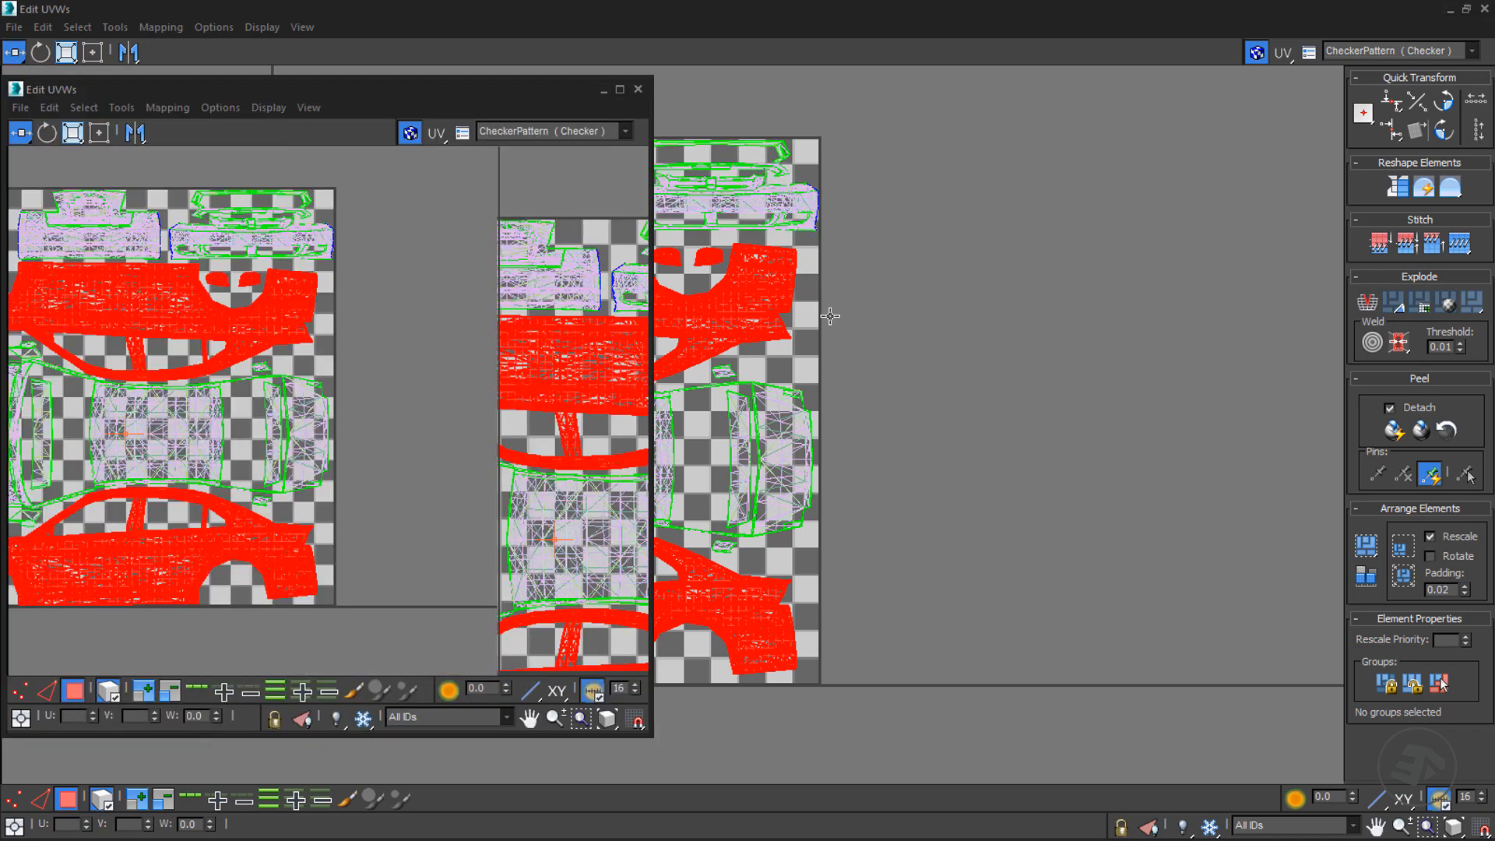
scroll(325, 396, "up", 5)
scroll(325, 396, "up", 10)
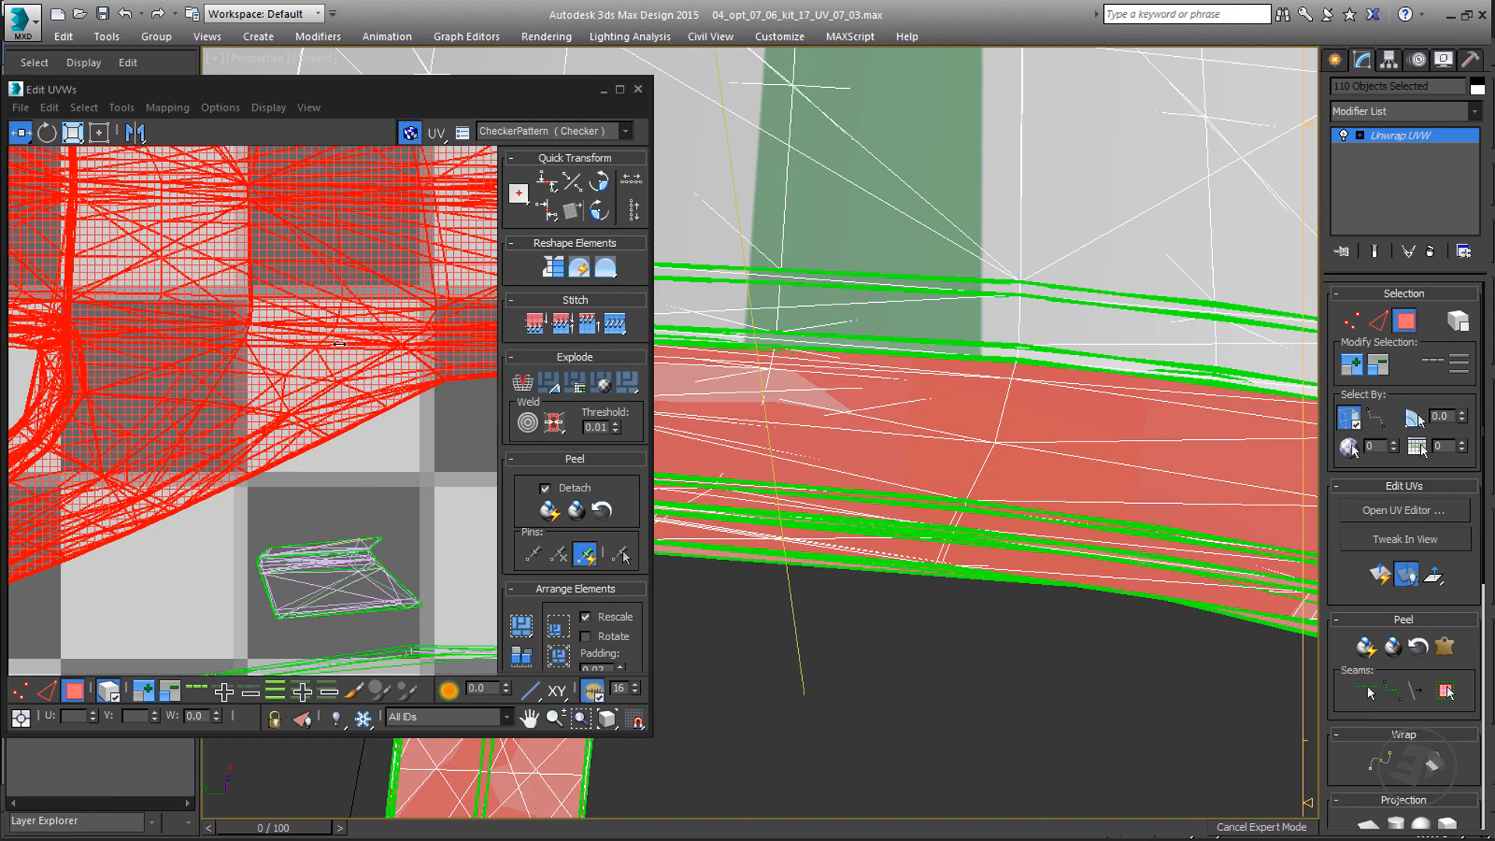
middle_click_drag(895, 419, 892, 416)
key("F2")
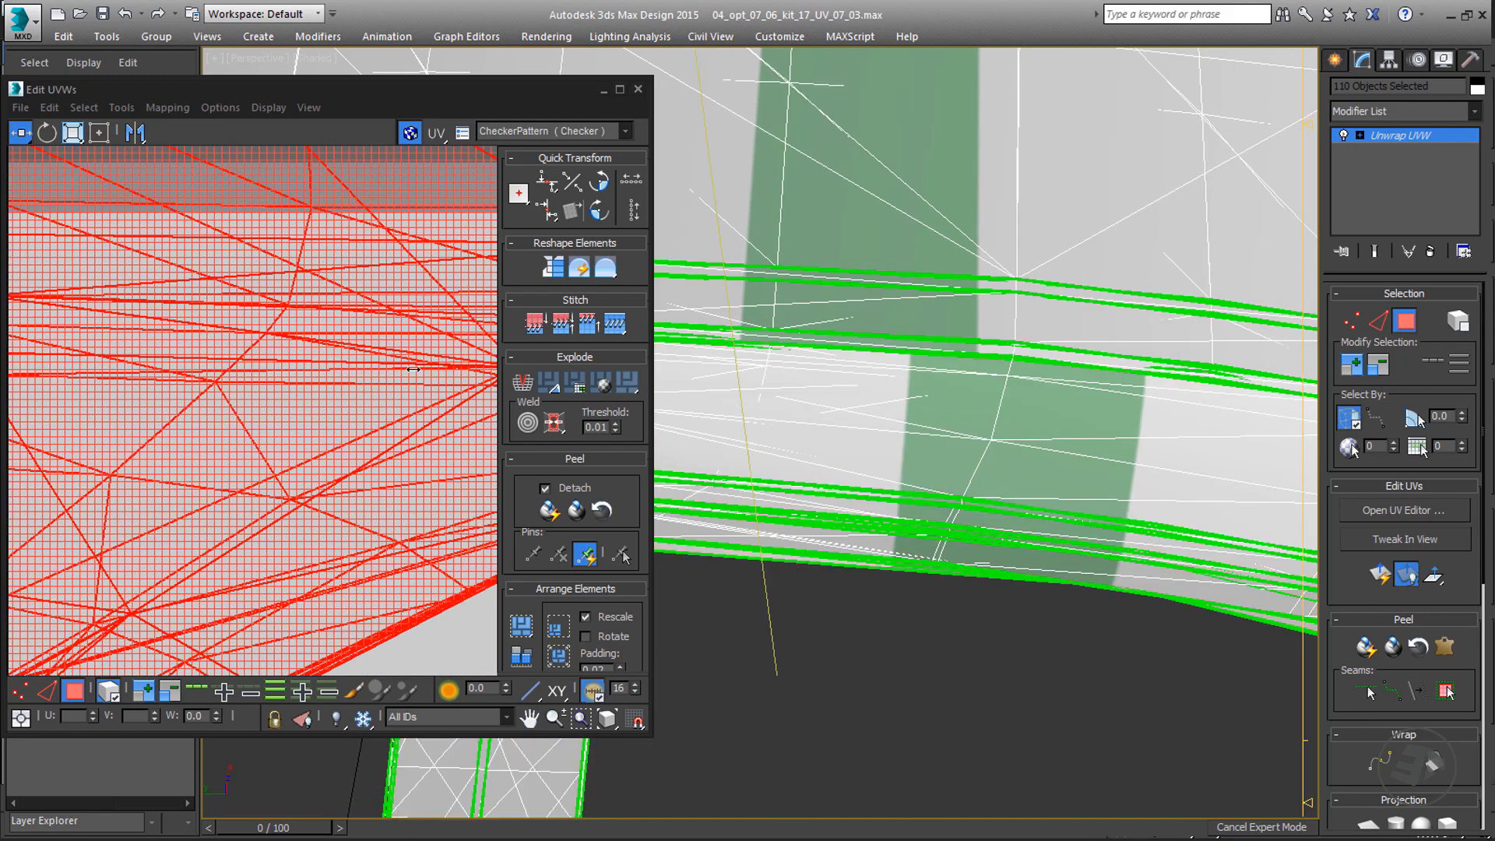
left_click_drag(302, 331, 398, 343)
- Check the texture display resolution in the viewport configuration and close it without changing any settings
left_click(317, 98)
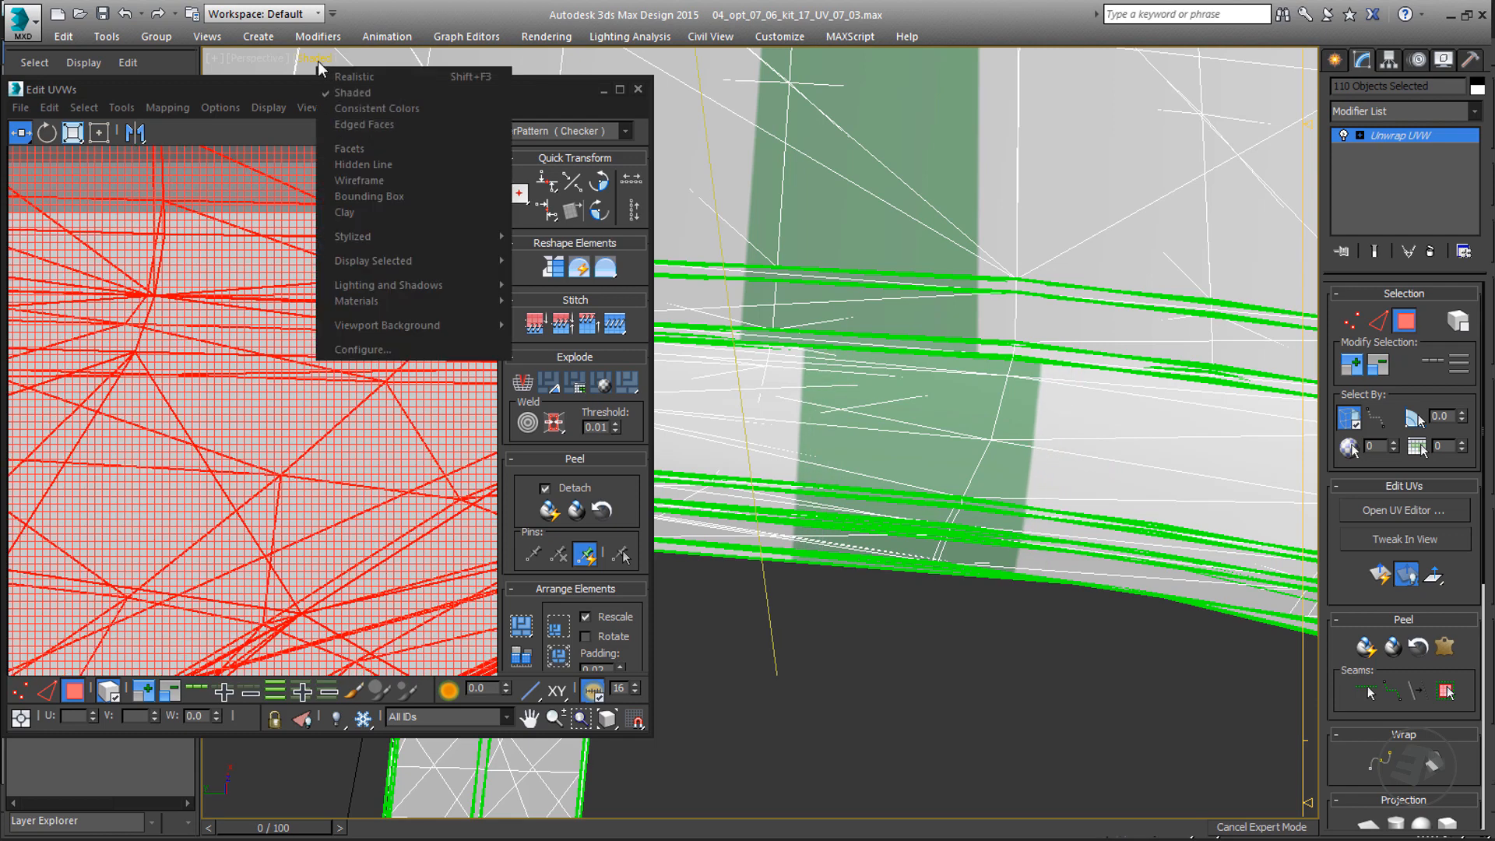
left_click(375, 354)
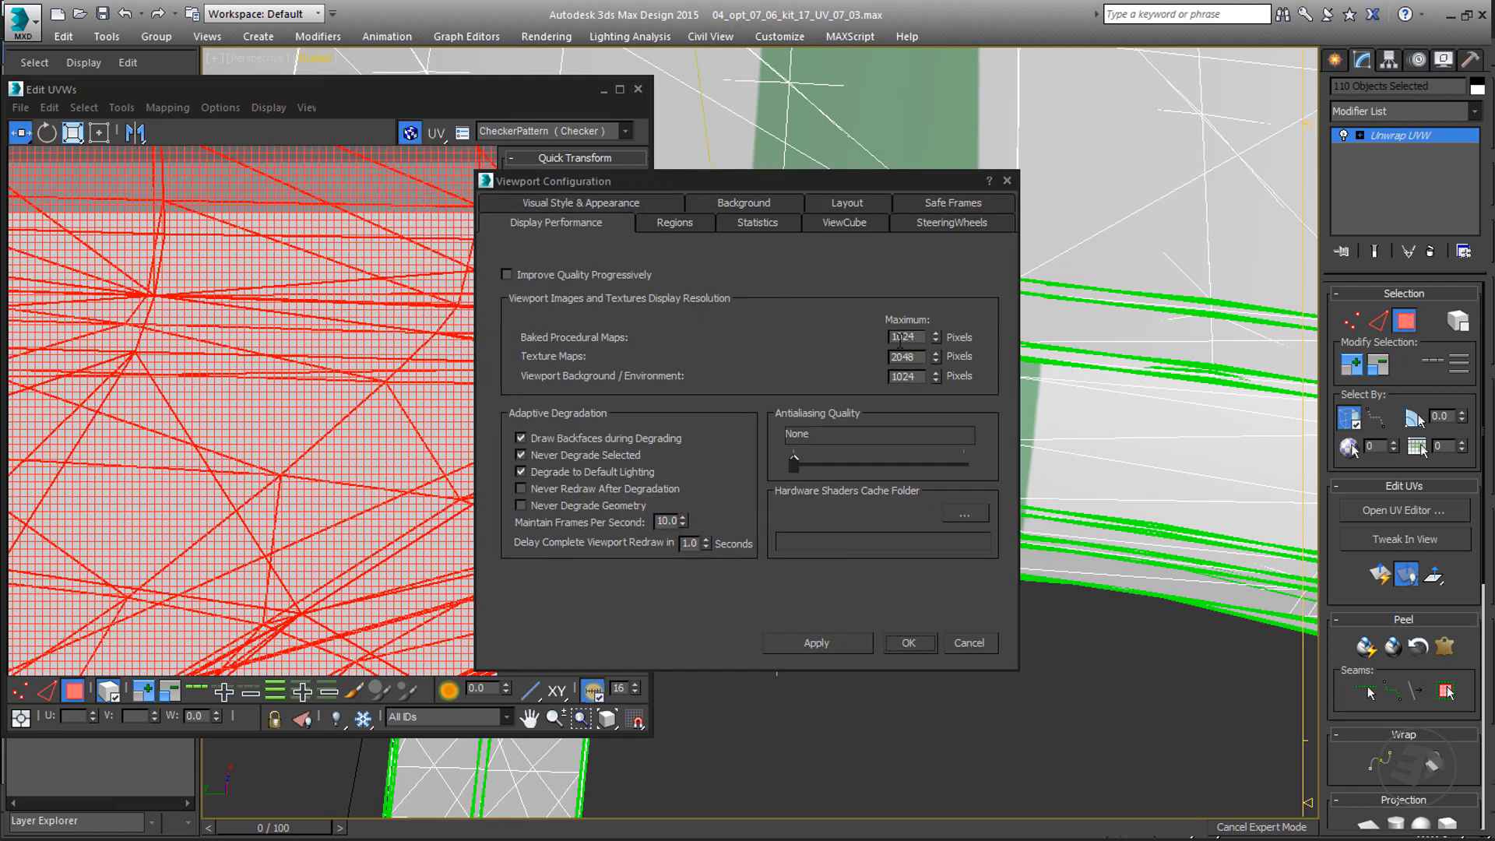
left_click(910, 643)
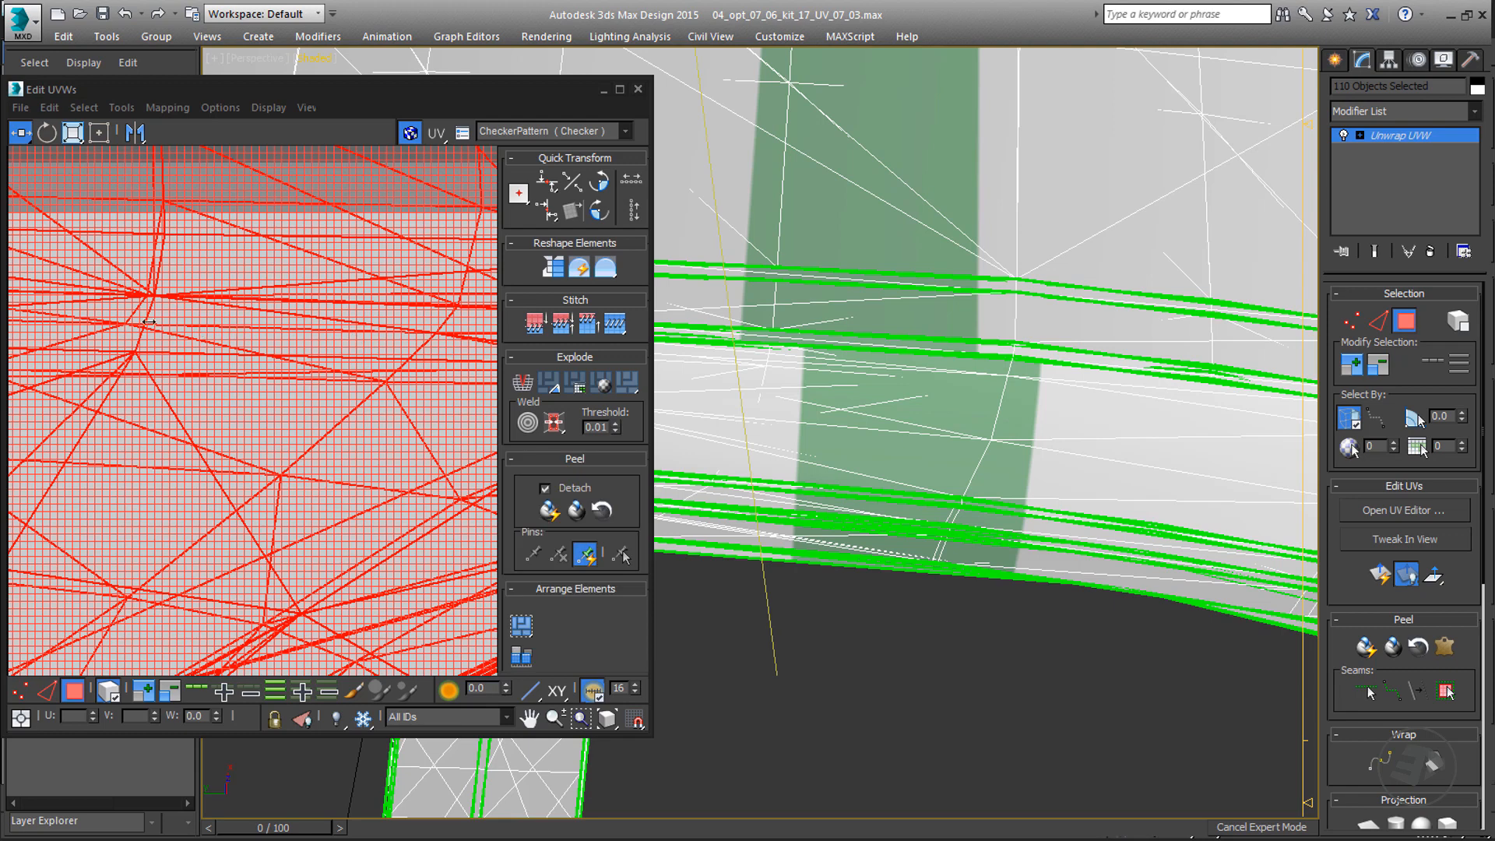
- Nudge the side UV shells horizontally until their cross stripe meets the roof stripe at the seam
scroll(231, 324, "up", 3)
mouse_move(231, 324)
left_mouse_down()
mouse_move(296, 327)
mouse_move(239, 331)
left_mouse_up()
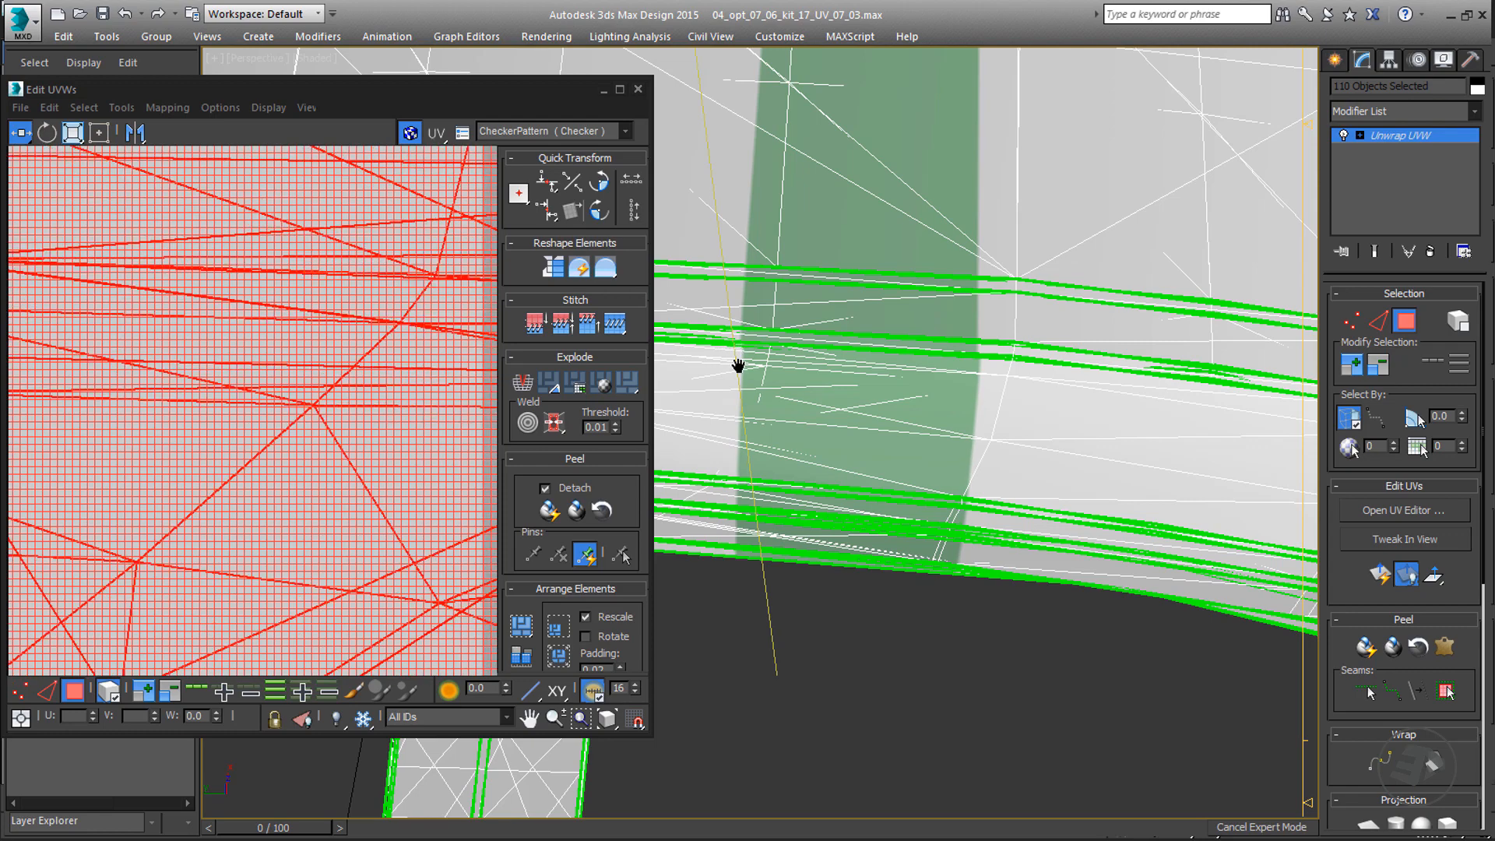
scroll(741, 367, "up", 5)
scroll(742, 373, "up", 3)
scroll(714, 387, "down", 5)
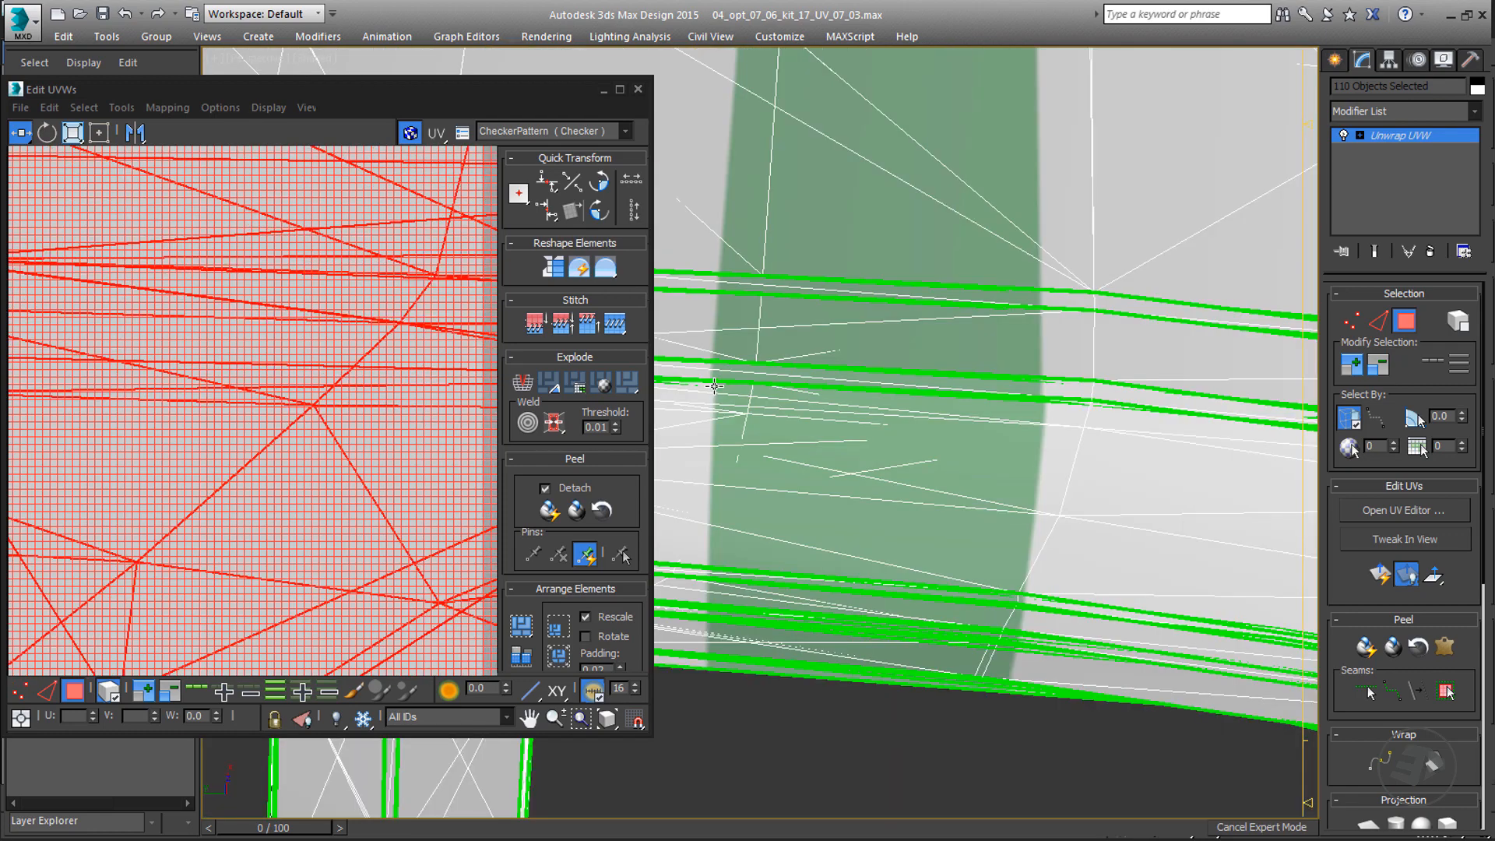
scroll(759, 393, "up", 4)
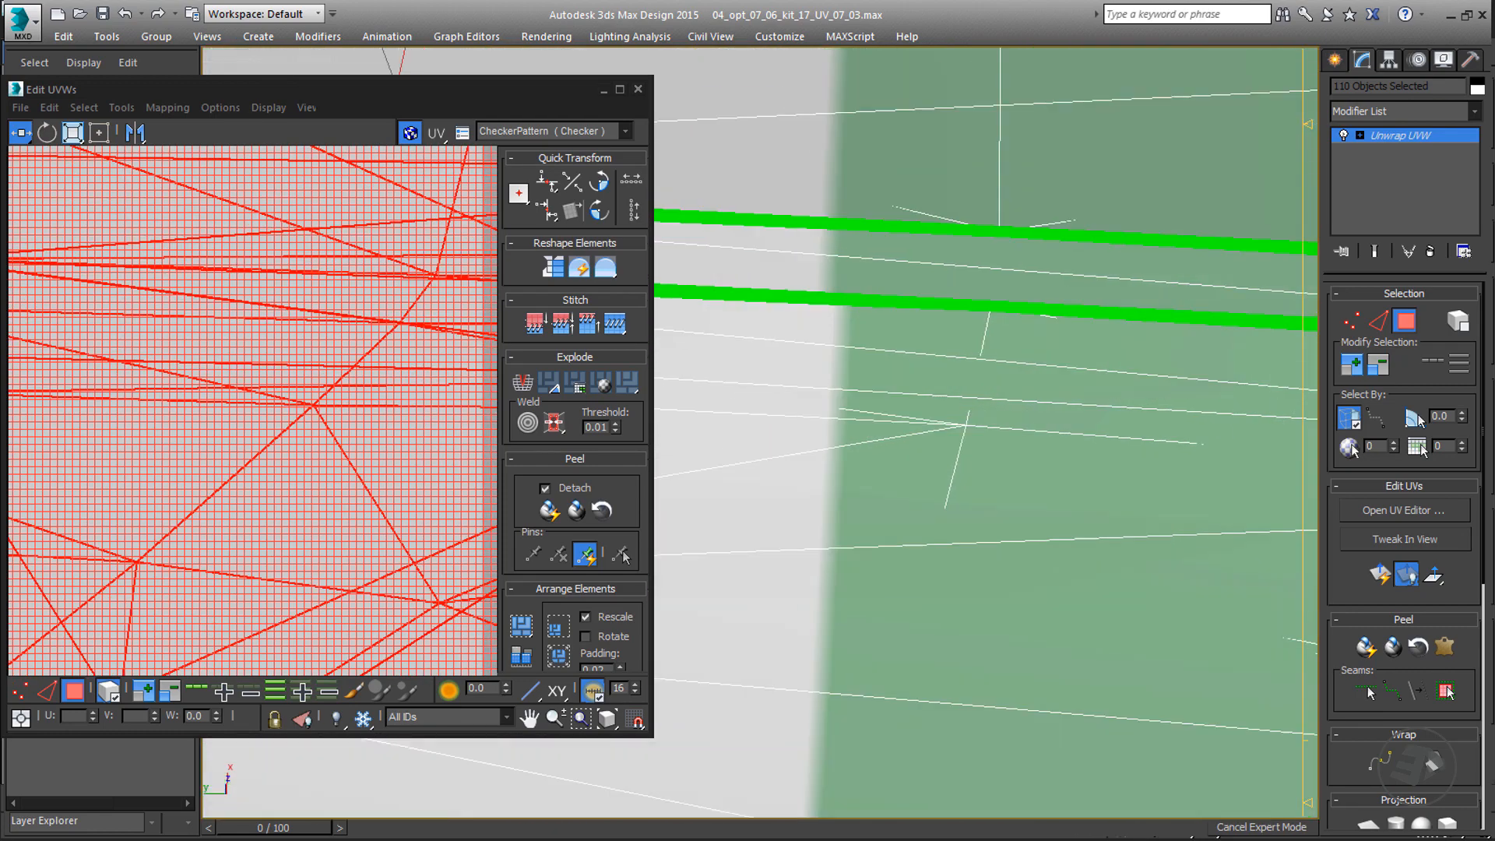
left_click_drag(417, 331, 389, 333)
middle_click_drag(859, 366, 848, 382)
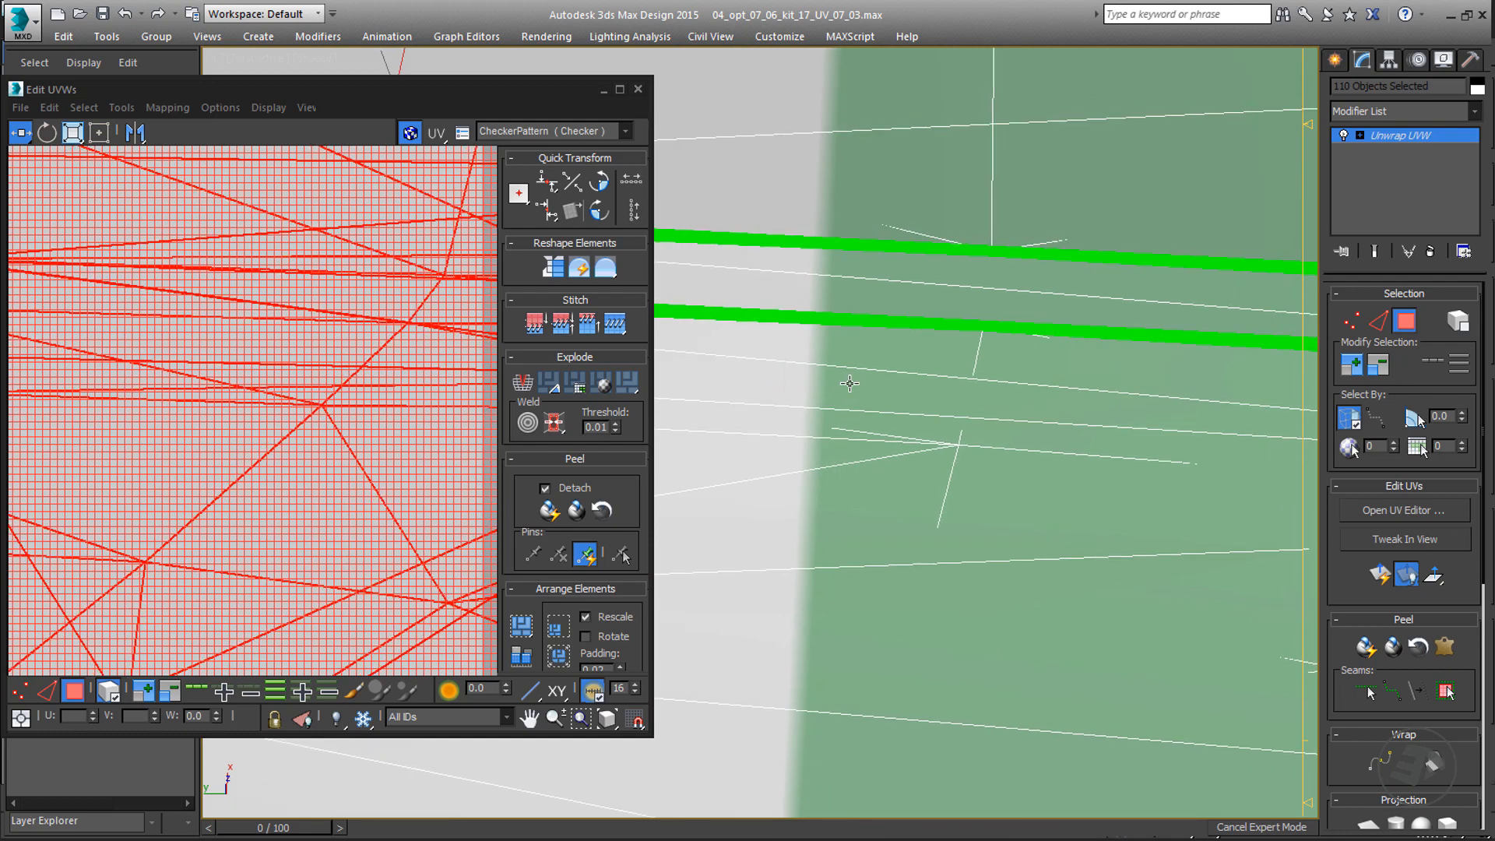
- Render close-ups of both edges of the stripe where the roof meets the side panel
key("shift+q")
middle_click_drag(971, 412, 814, 417)
scroll(830, 417, "down", 2)
scroll(905, 418, "down", 3)
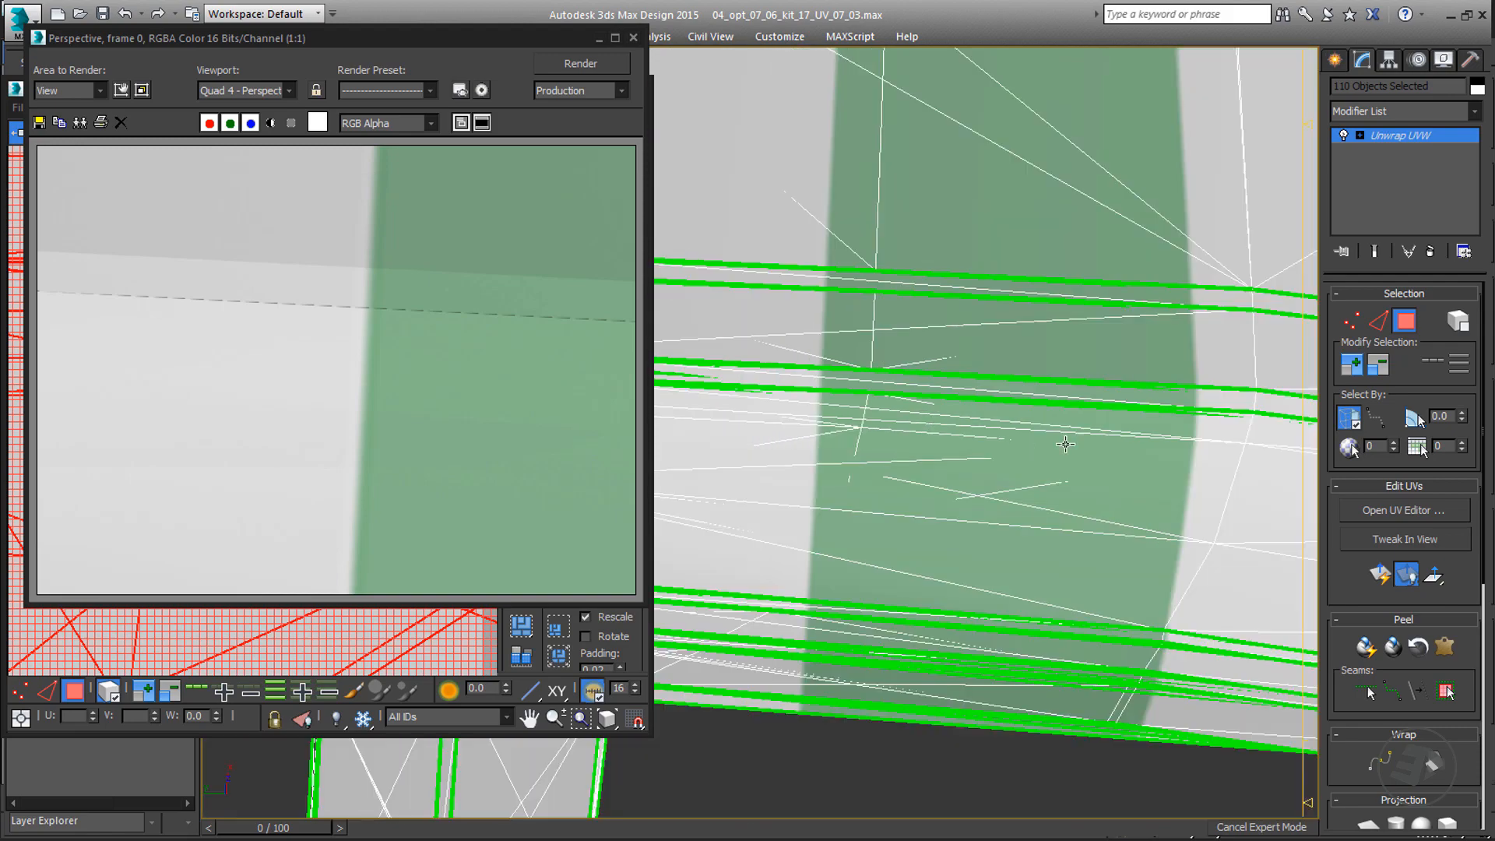
middle_click_drag(1197, 414, 1072, 412)
scroll(1075, 411, "up", 3)
key("shift+q")
- Render a close-up of the stripe crossing the seam between the hood and the fender, and close the render
scroll(1079, 419, "down", 6)
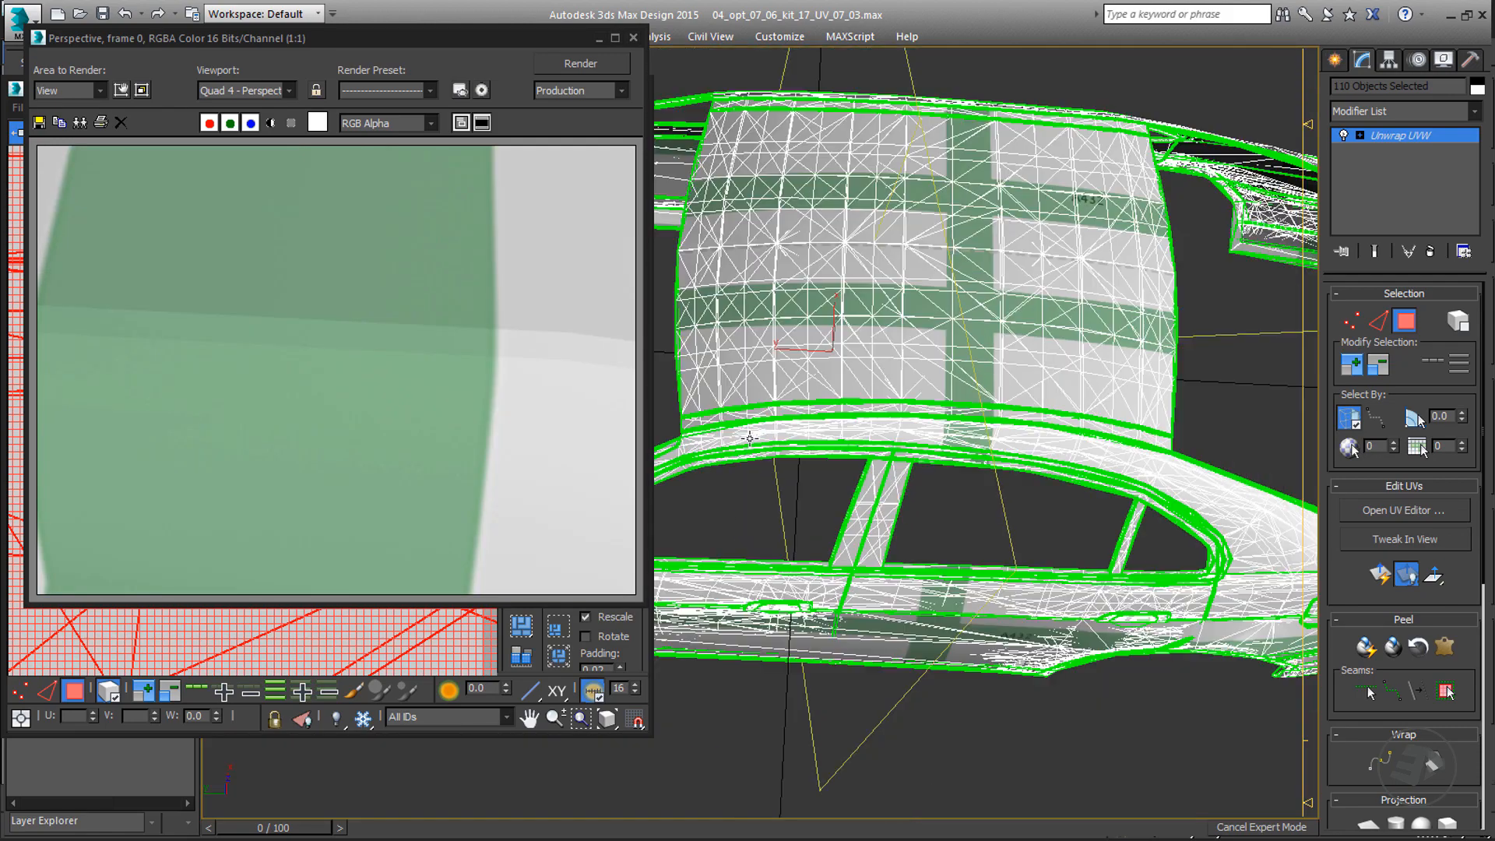
middle_click_drag(1152, 425, 1476, 437)
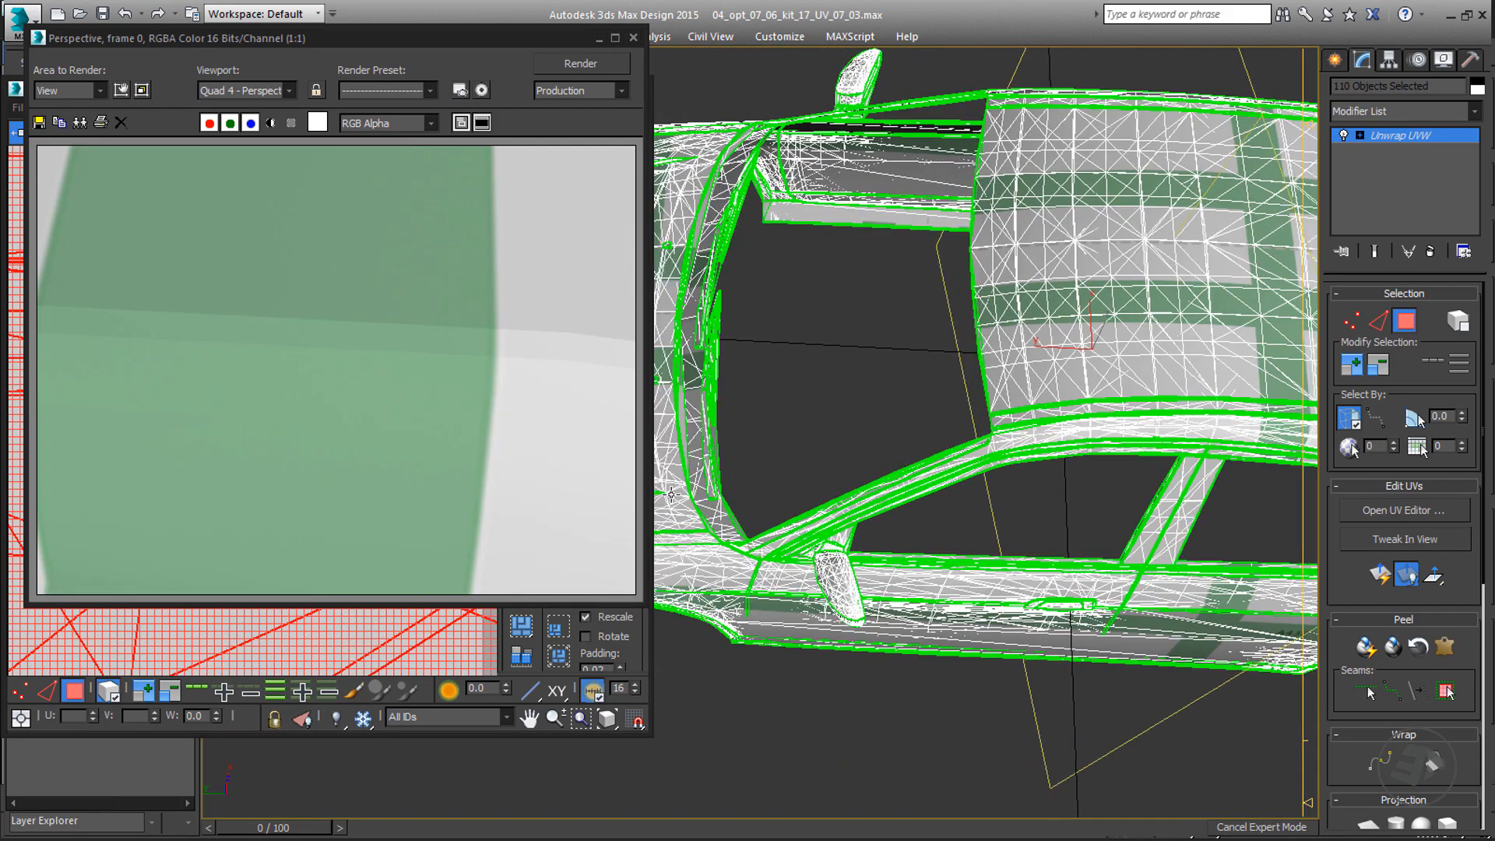
middle_click_drag(825, 505, 1109, 522)
scroll(902, 542, "up", 5)
scroll(902, 541, "up", 4)
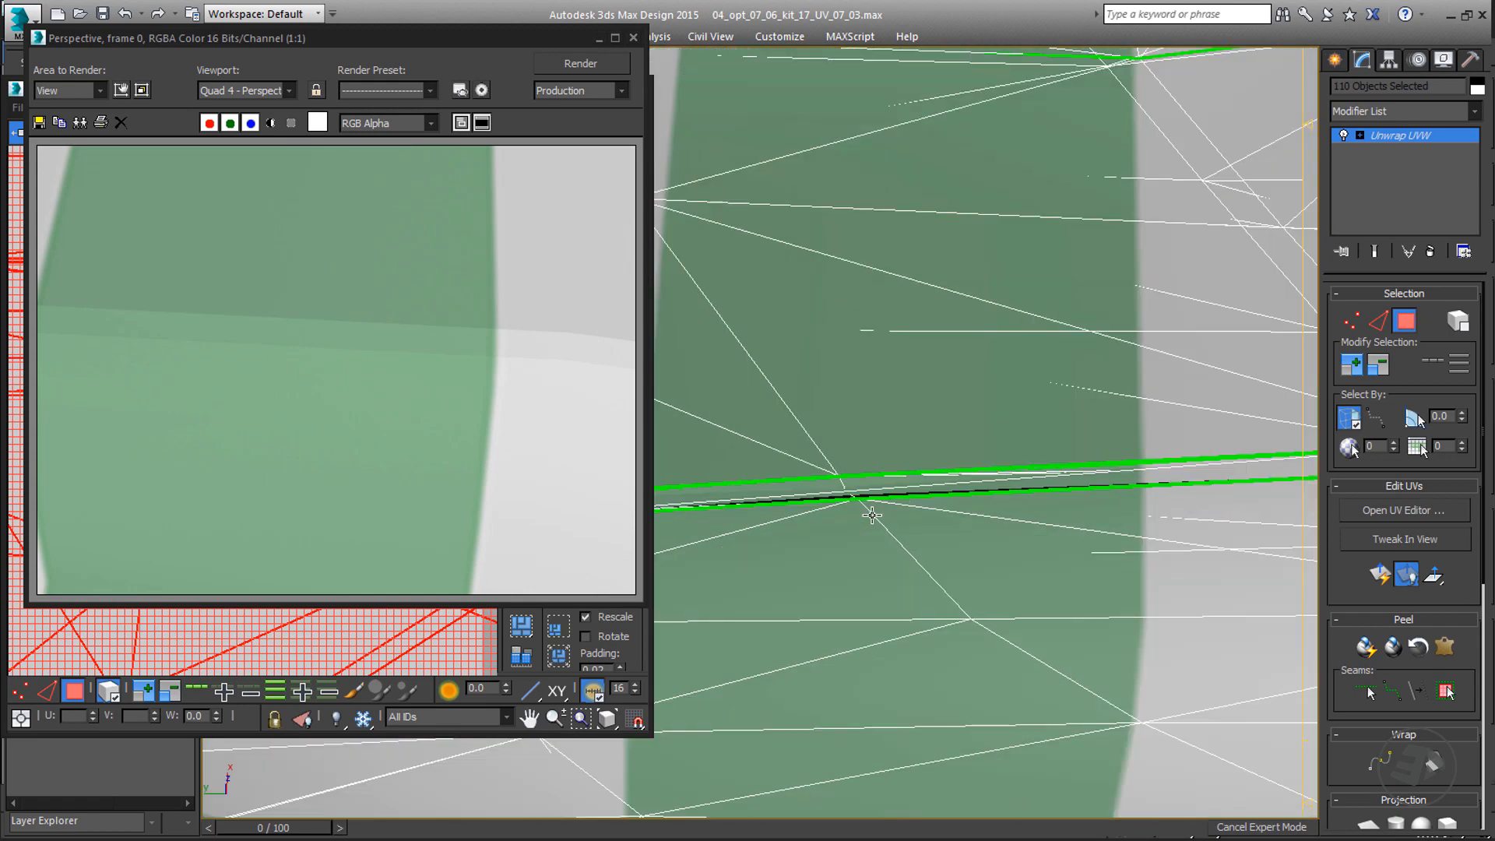
scroll(857, 501, "up", 4)
scroll(753, 503, "up", 1)
key("shift+q")
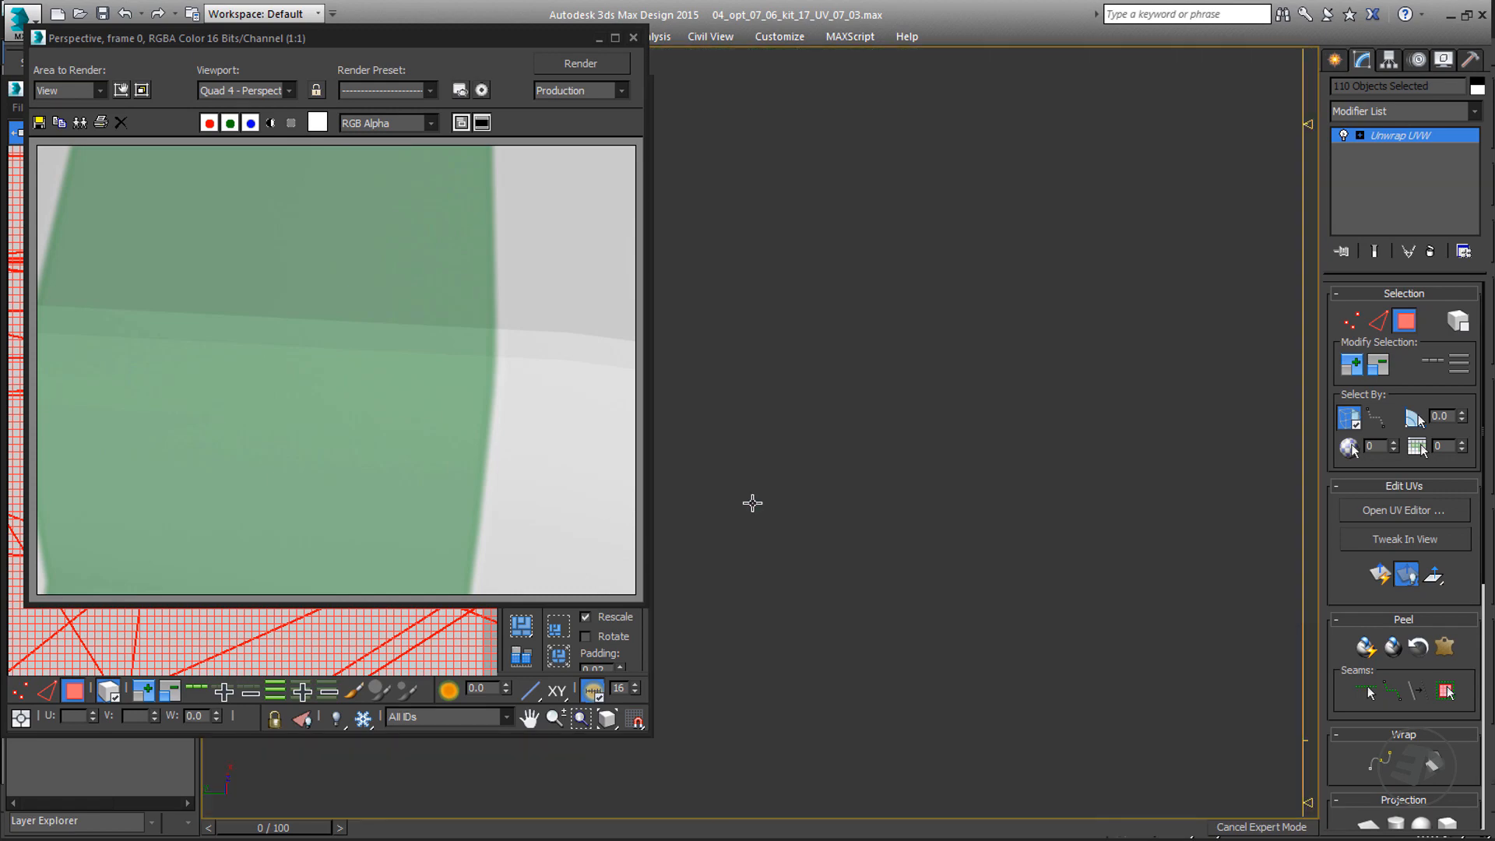
middle_click_drag(1071, 480, 601, 434)
left_click(572, 69)
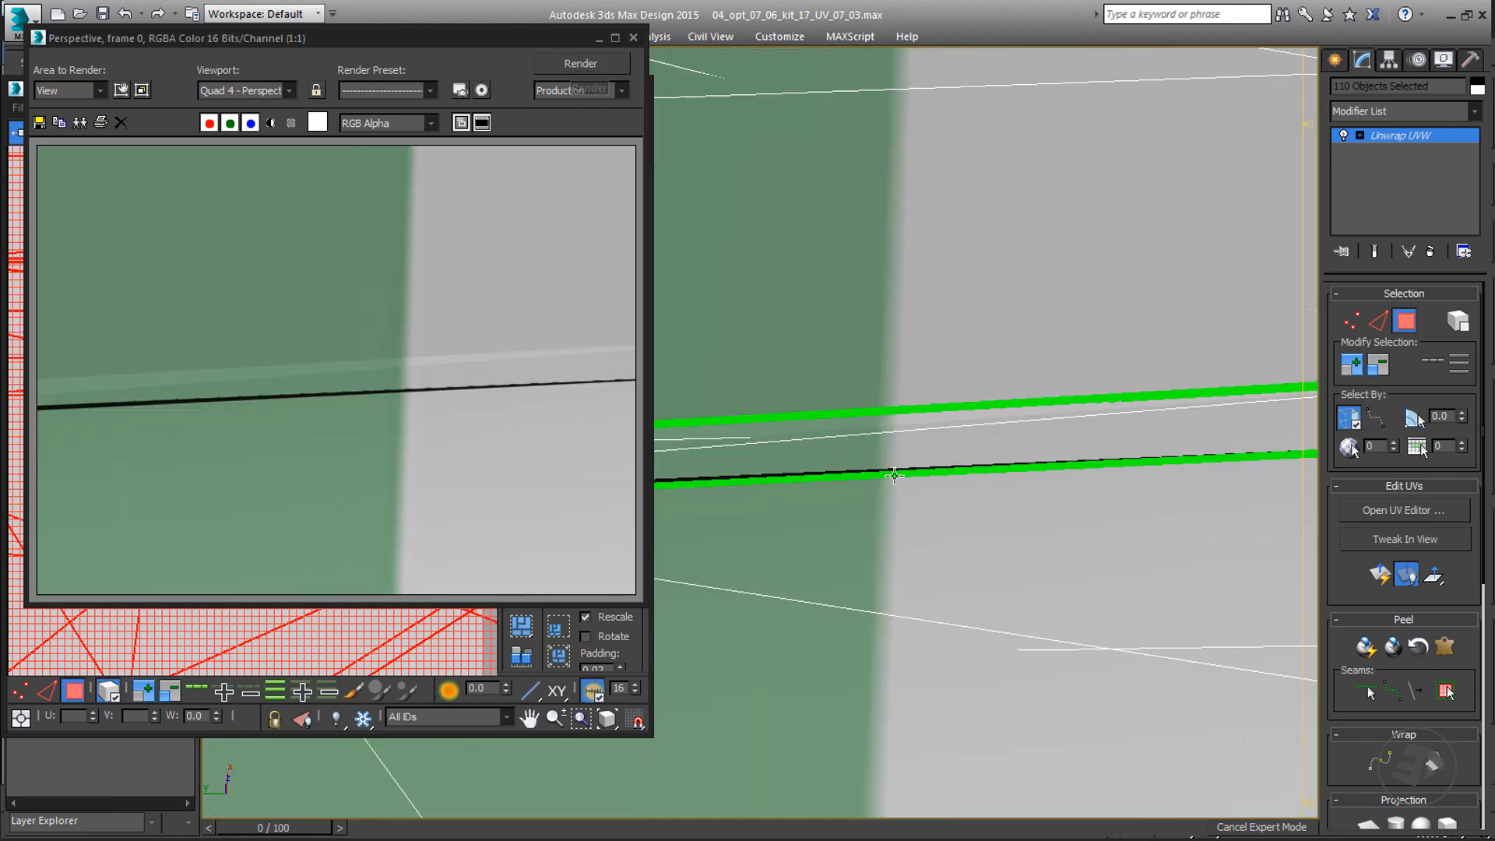
left_click(634, 37)
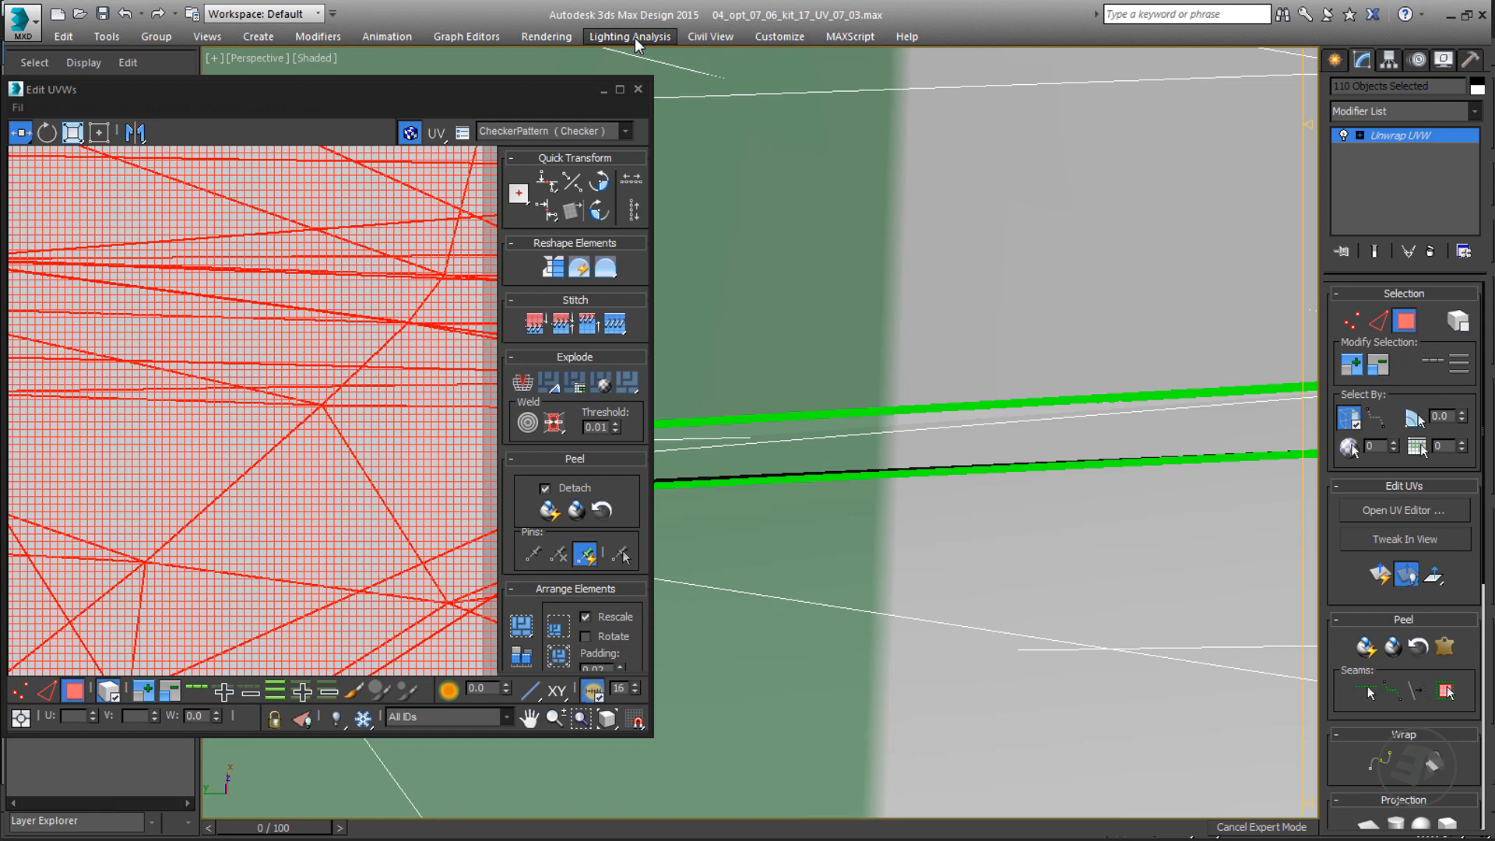
- Maximize the UV editor and display the civic_s01_sign_1.png map as its background
double_click(564, 96)
scroll(770, 314, "up", 8)
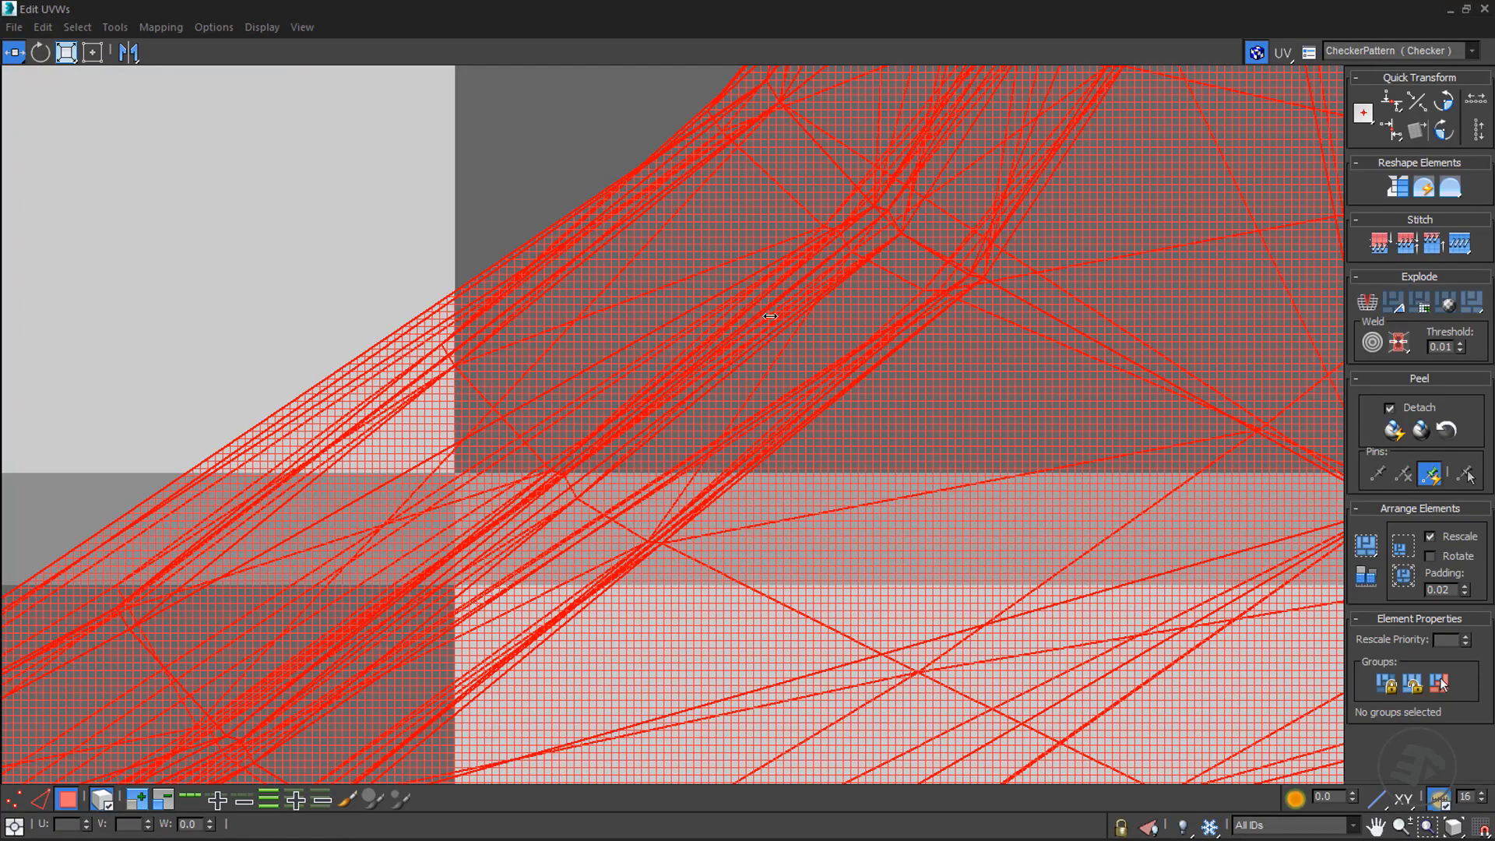
scroll(770, 314, "down", 8)
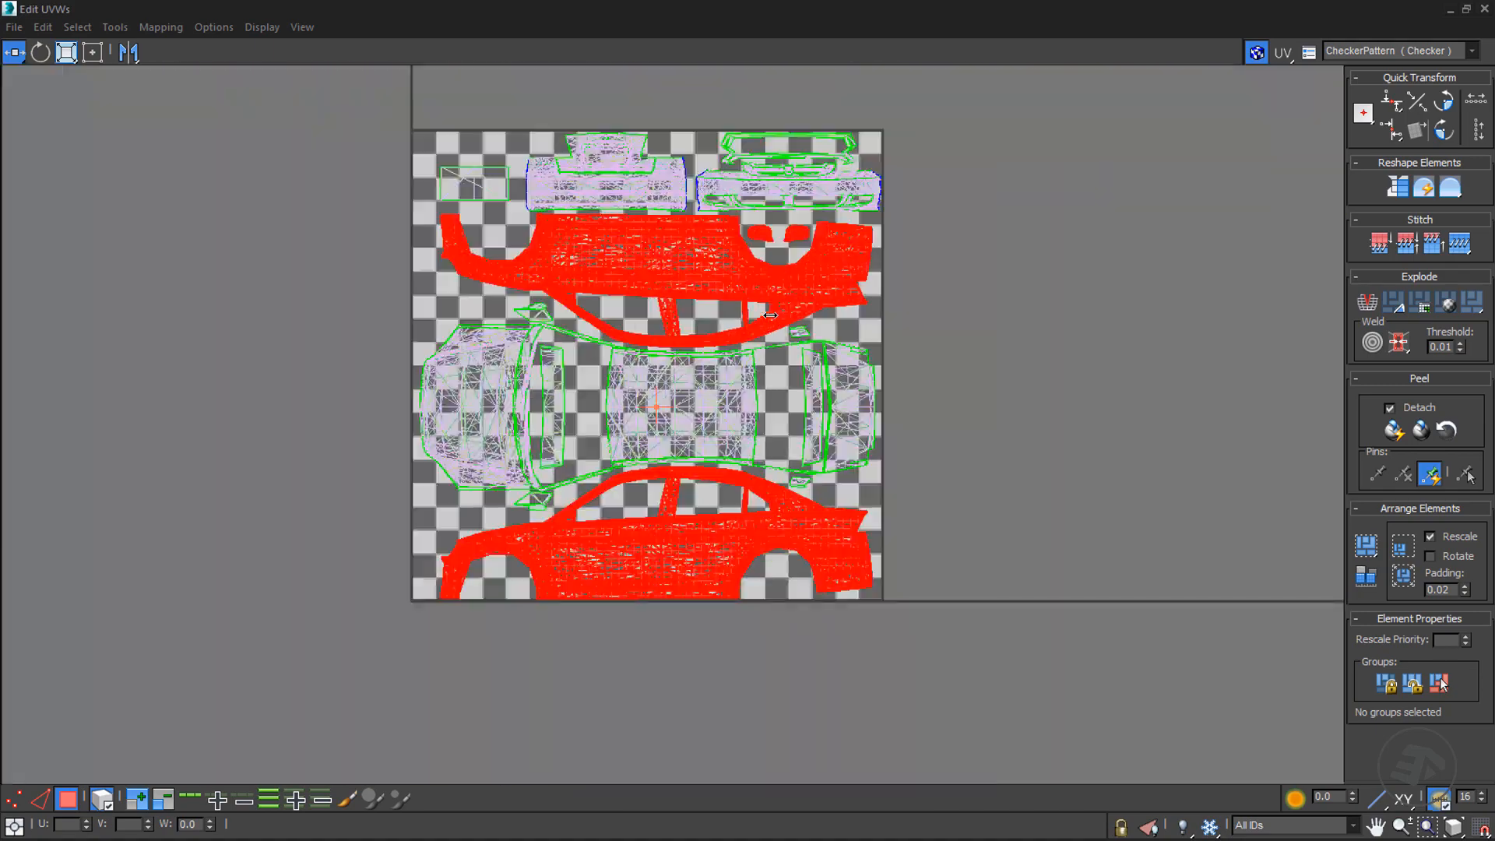
left_click(1362, 48)
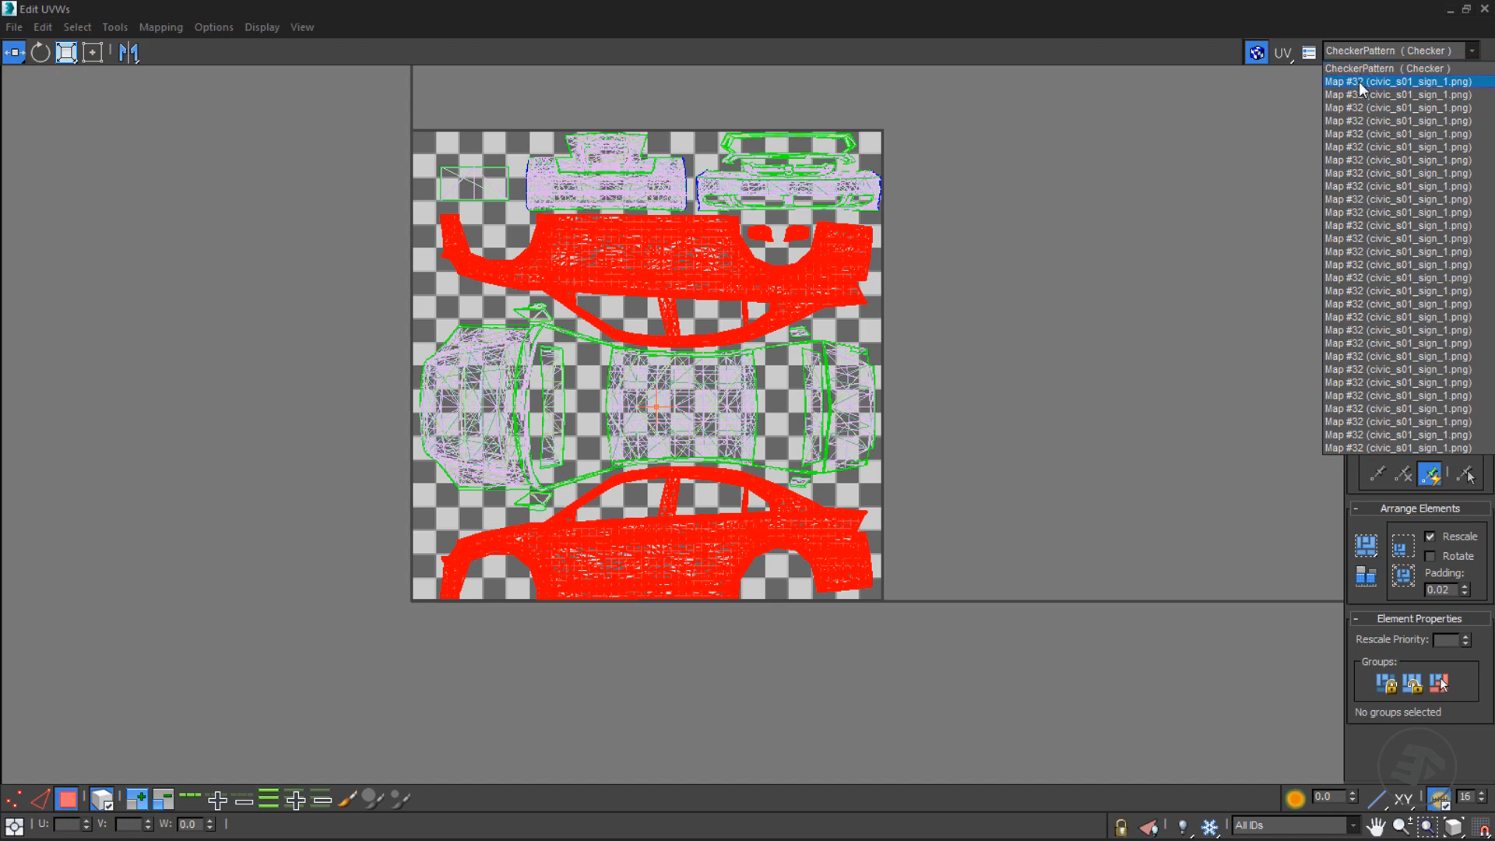
left_click(1358, 81)
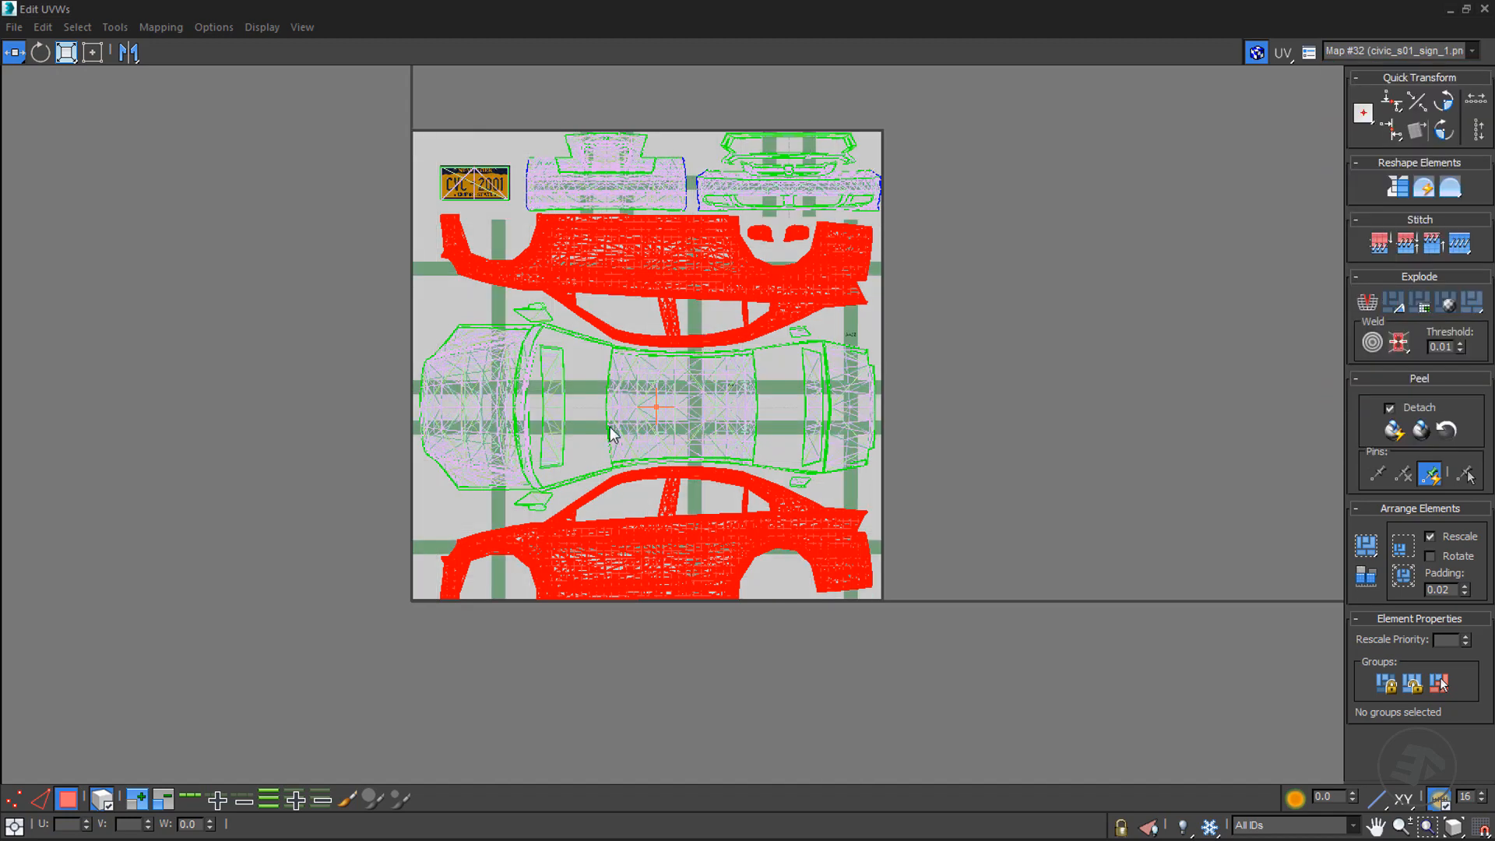
- Examine how the roof, bumper and licence plate UV shells line up with the dashed centre lines and plate artwork
scroll(635, 438, "up", 8)
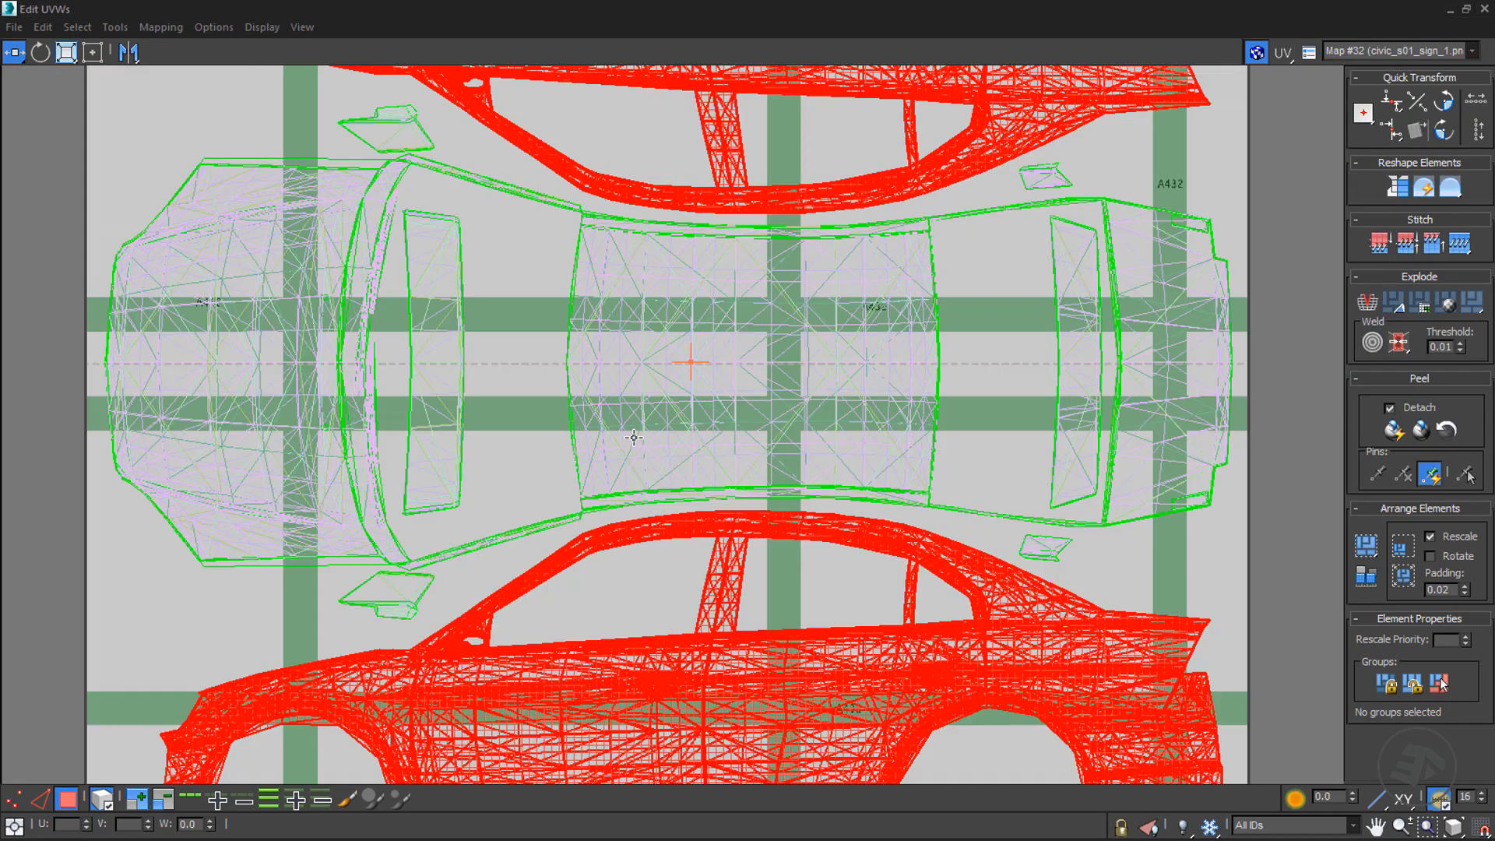
scroll(787, 391, "up", 8)
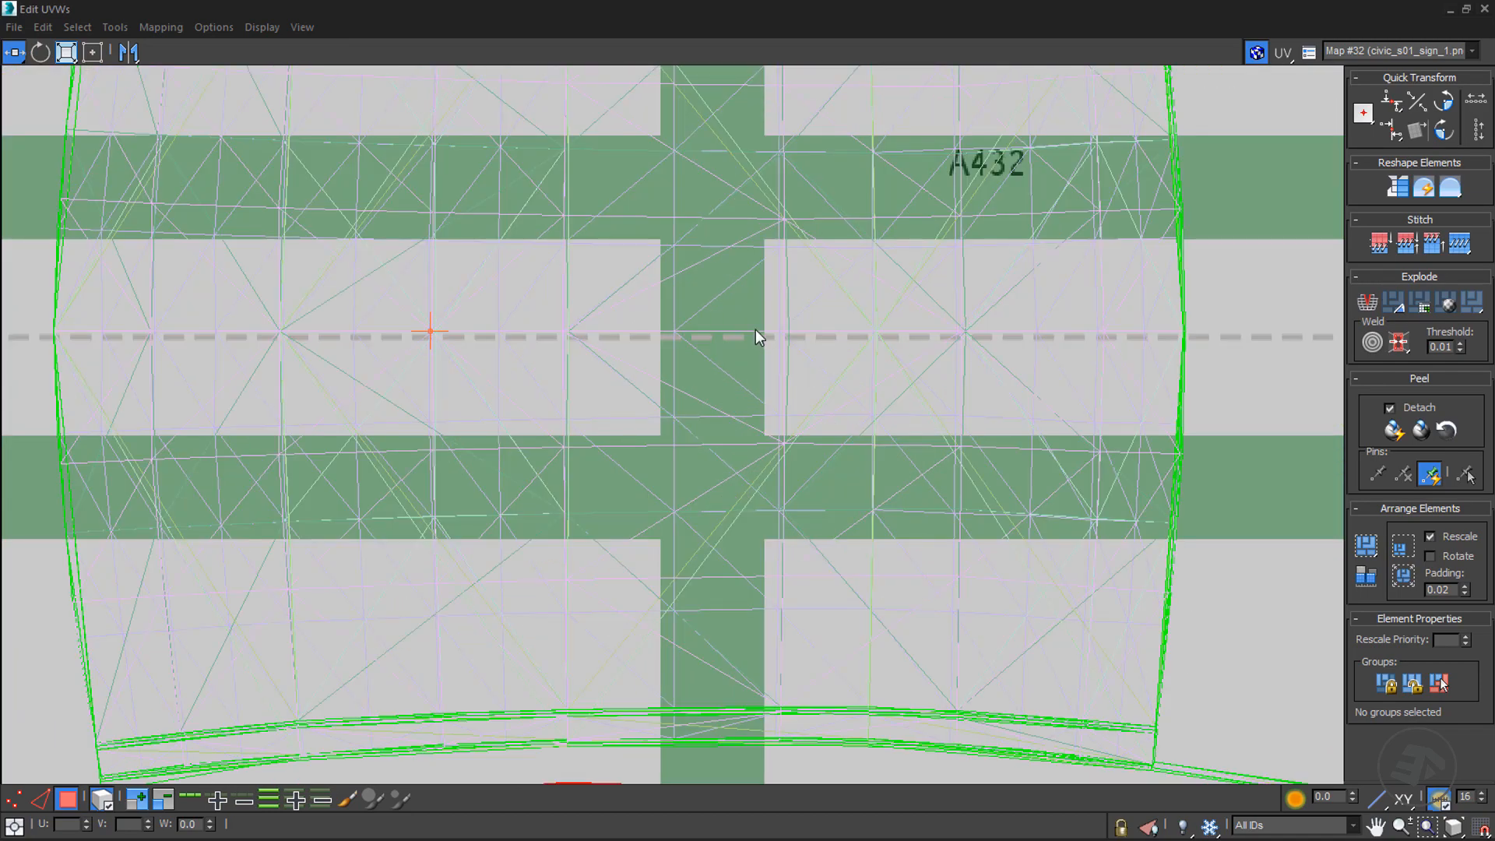
scroll(797, 342, "up", 3)
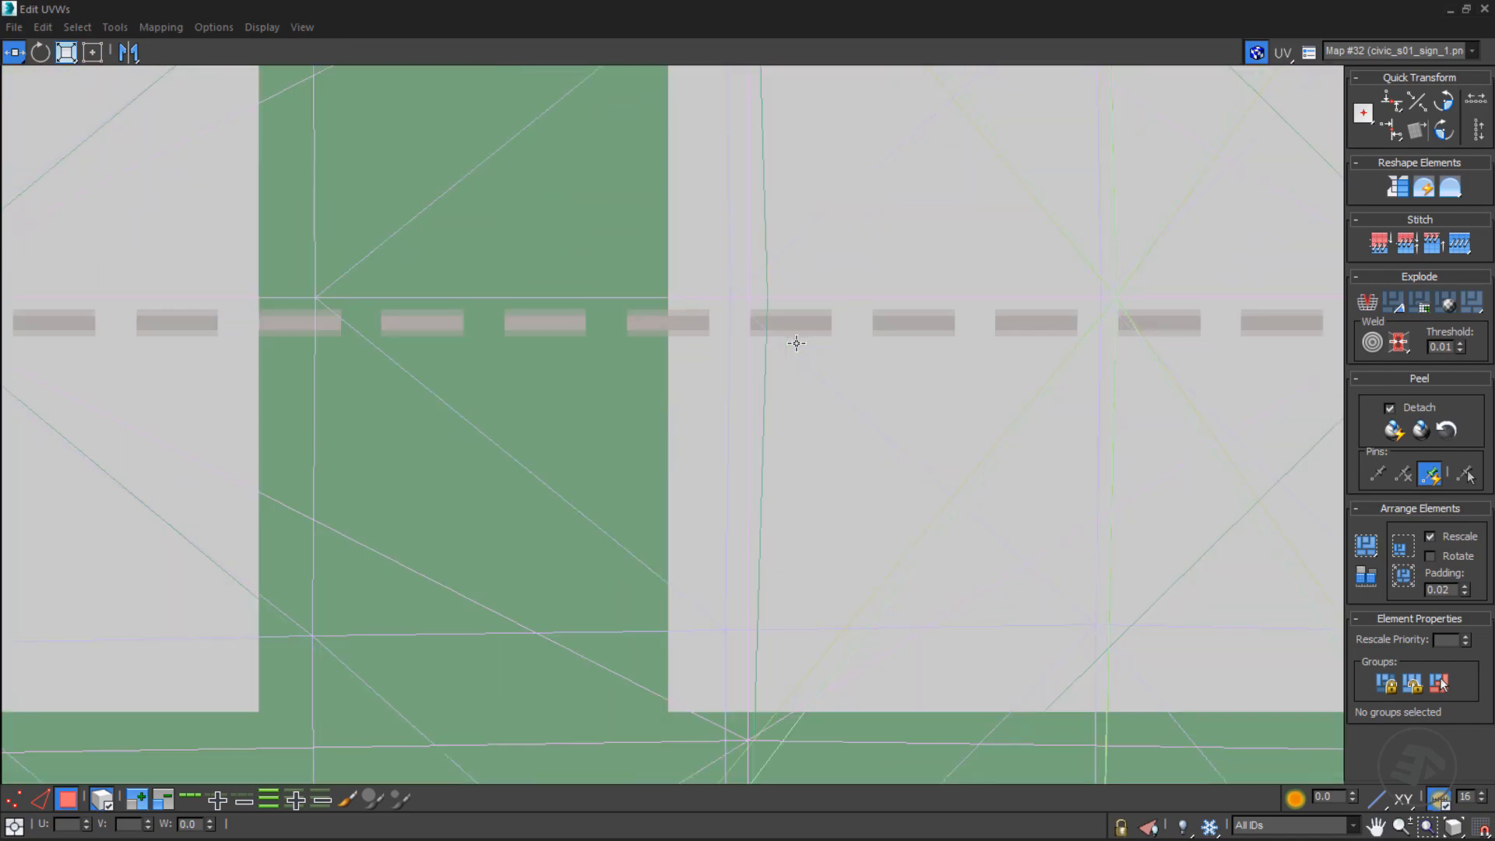
scroll(795, 337, "down", 10)
scroll(864, 207, "up", 12)
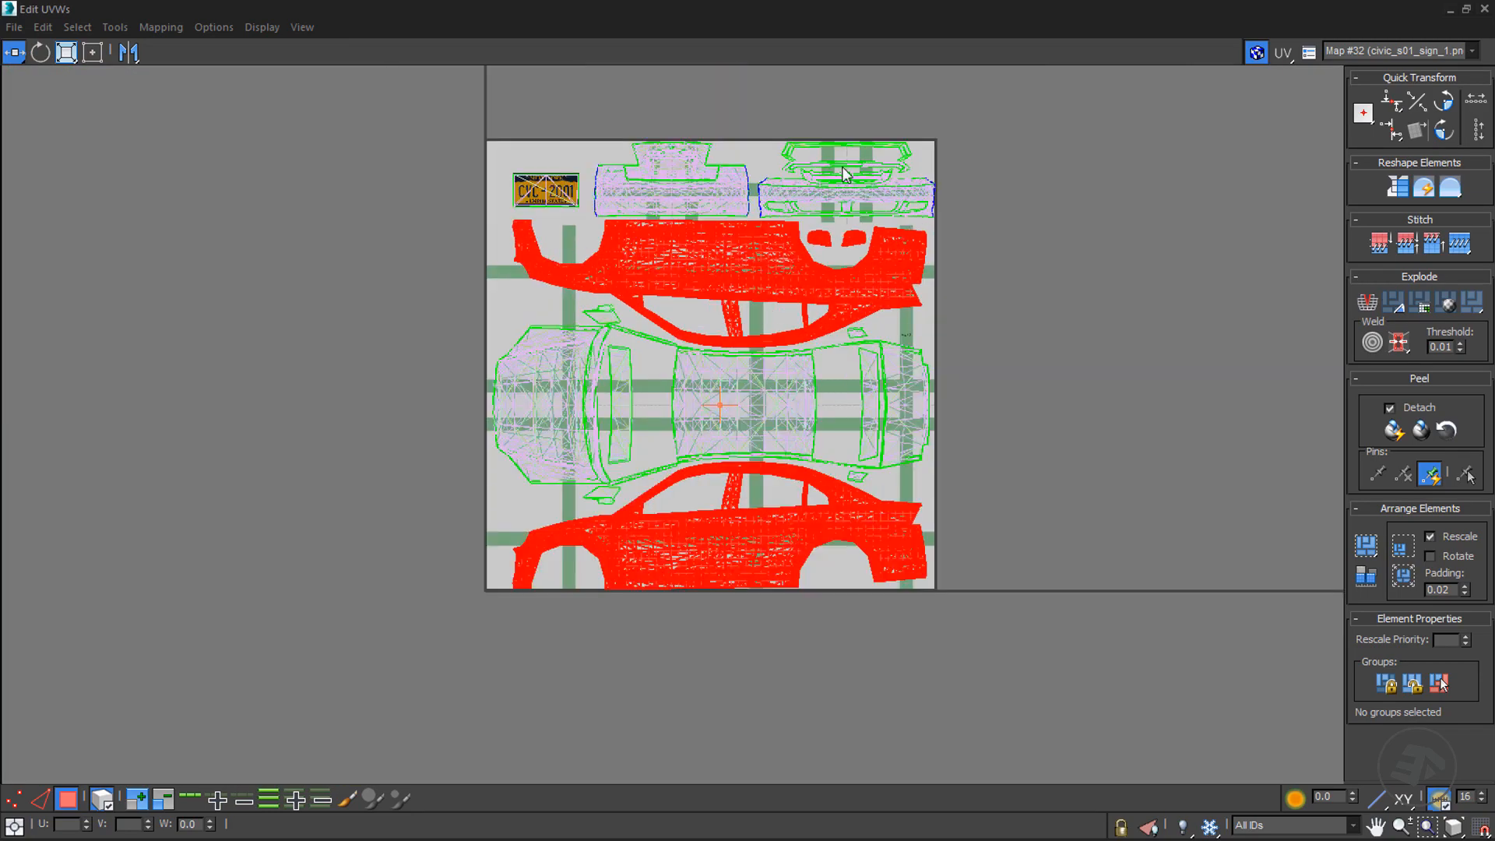
scroll(715, 482, "up", 2)
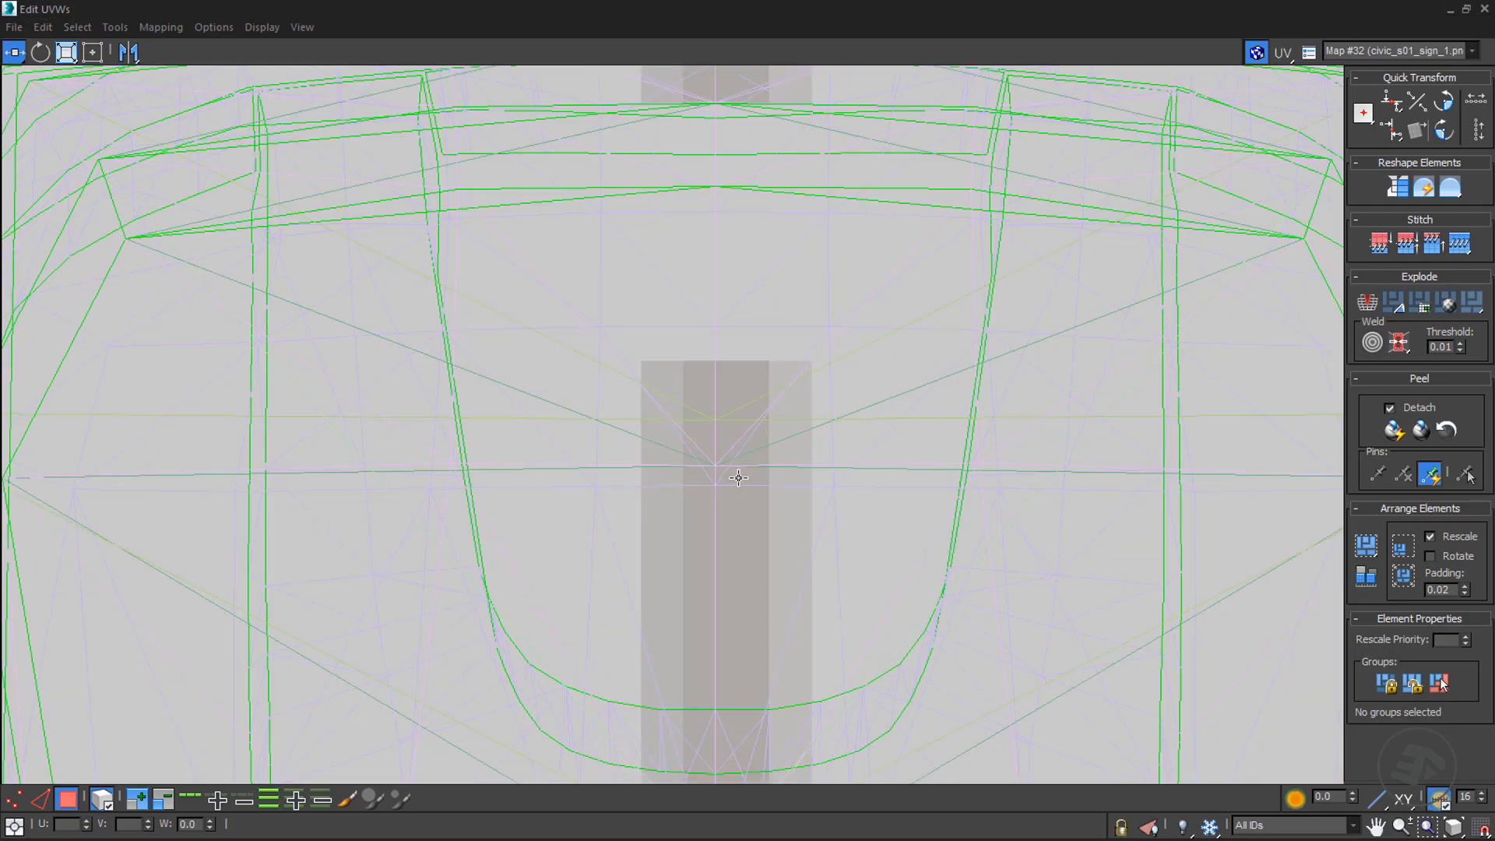
scroll(536, 499, "down", 10)
scroll(536, 498, "up", 10)
scroll(537, 481, "up", 2)
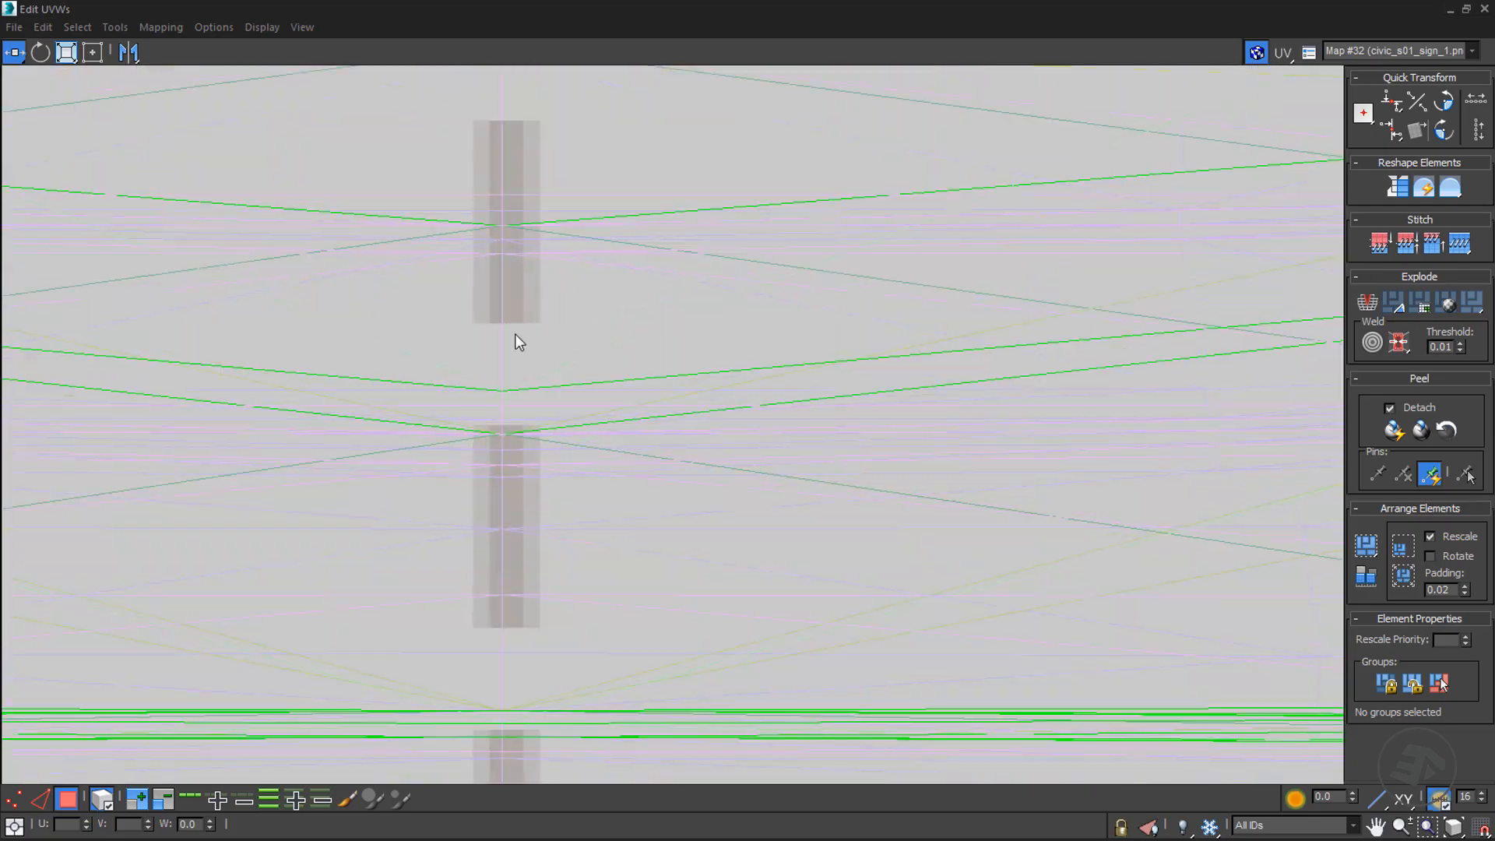
scroll(517, 338, "down", 8)
scroll(331, 358, "up", 2)
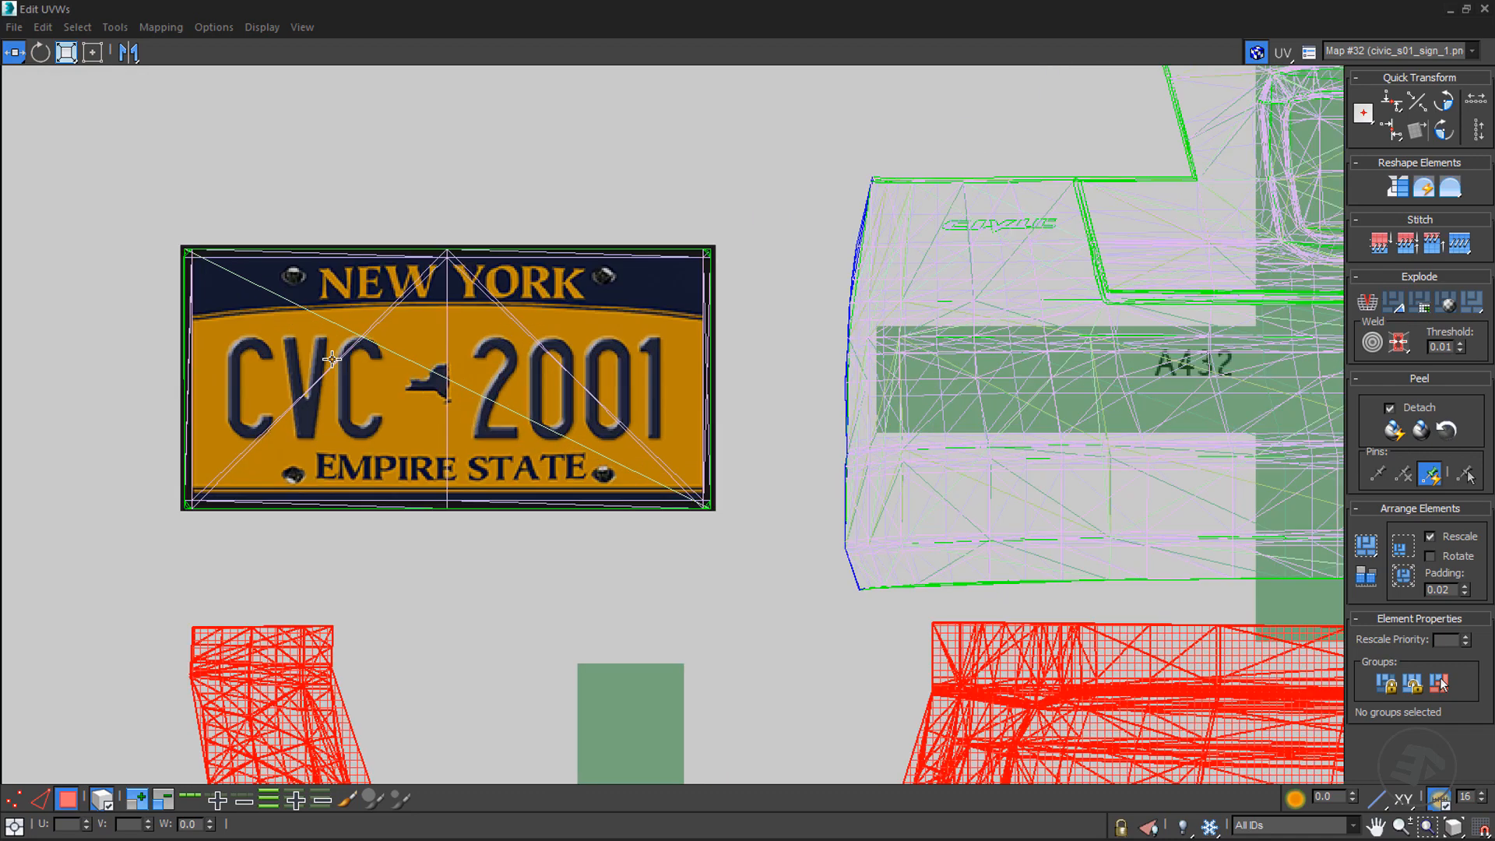
scroll(332, 358, "down", 10)
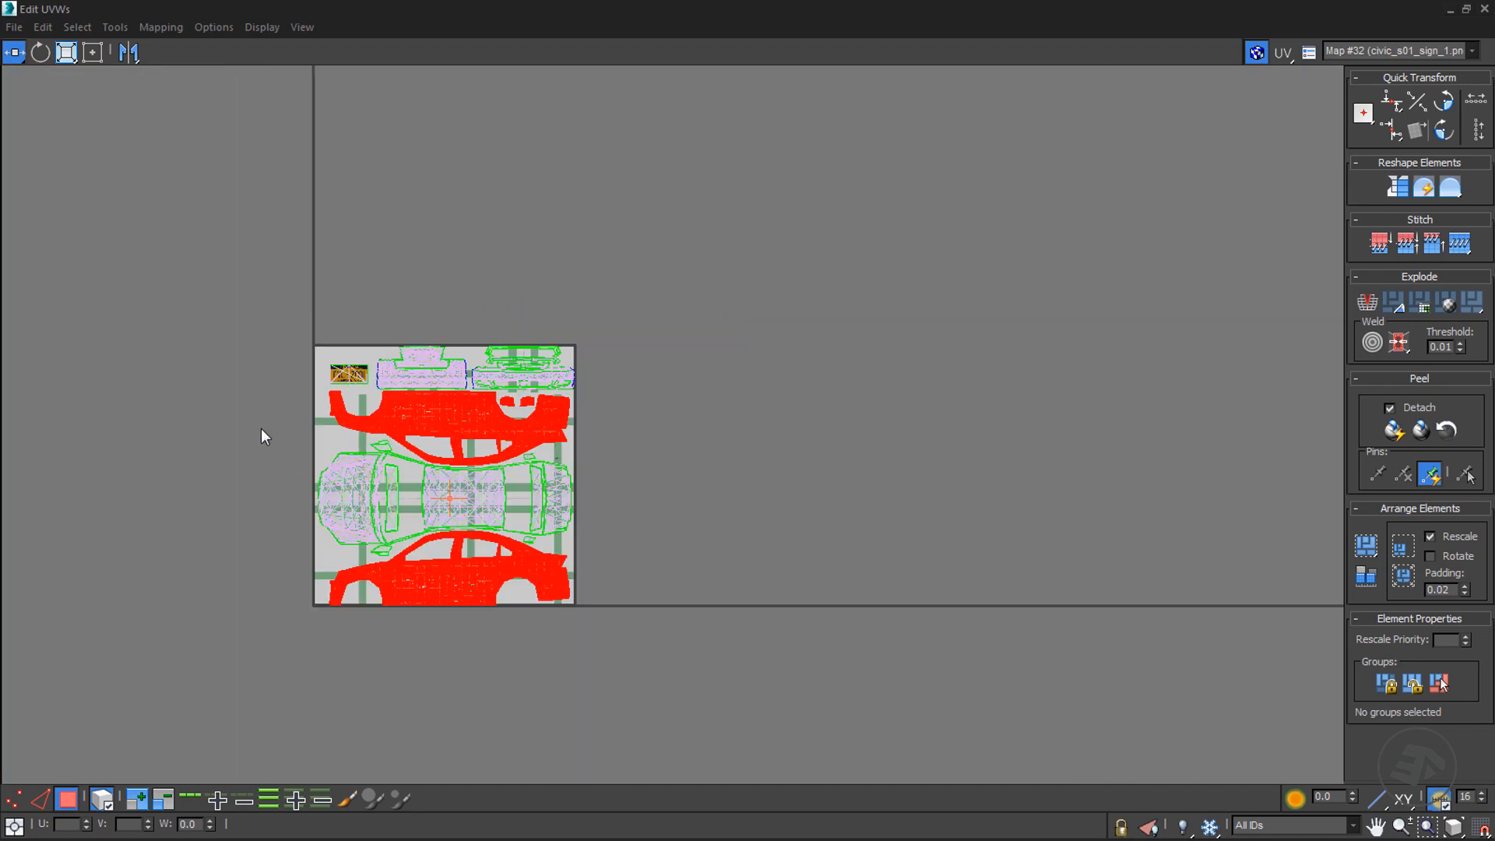
- Add the hood, roof and trunk shells to the side shell selection and move them all vertically onto the dashed centre line
left_click_drag(588, 566, 591, 568)
left_click_drag(14, 58, 15, 80)
scroll(405, 475, "up", 15)
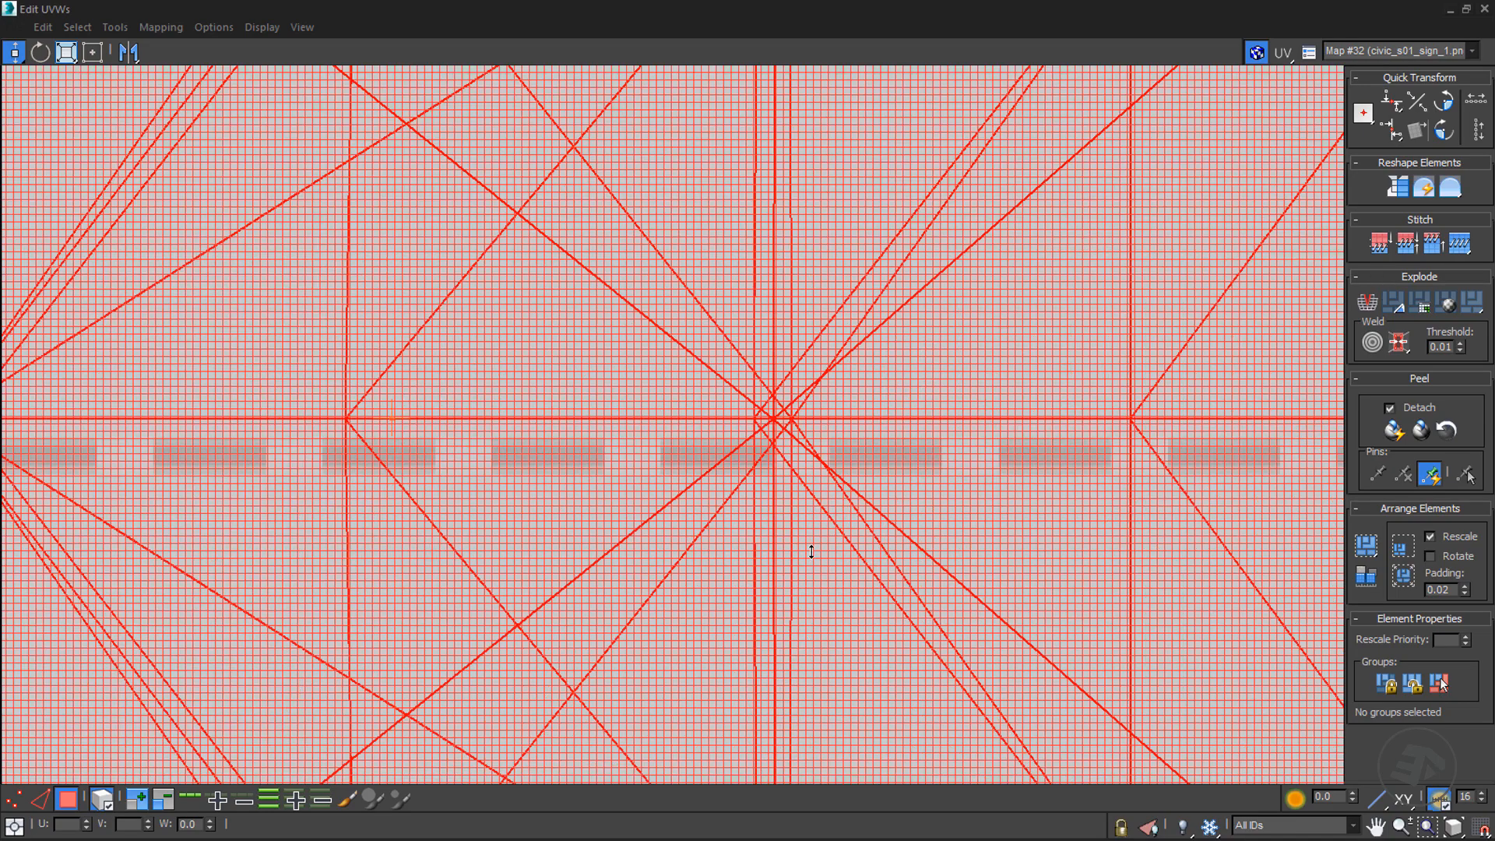
left_click_drag(761, 323, 742, 399)
scroll(703, 403, "up", 5)
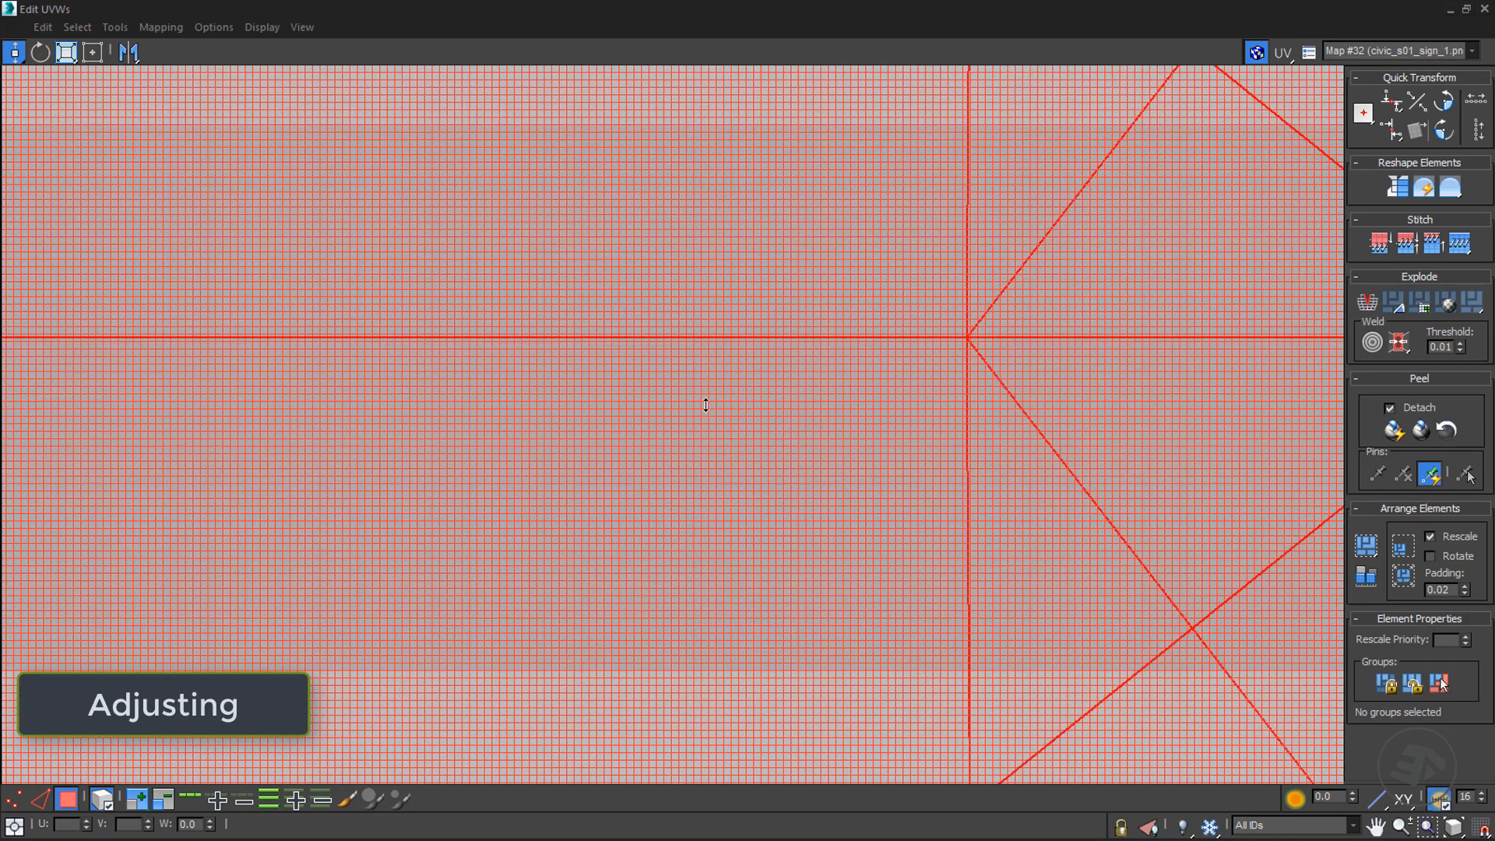
left_click_drag(908, 359, 909, 400)
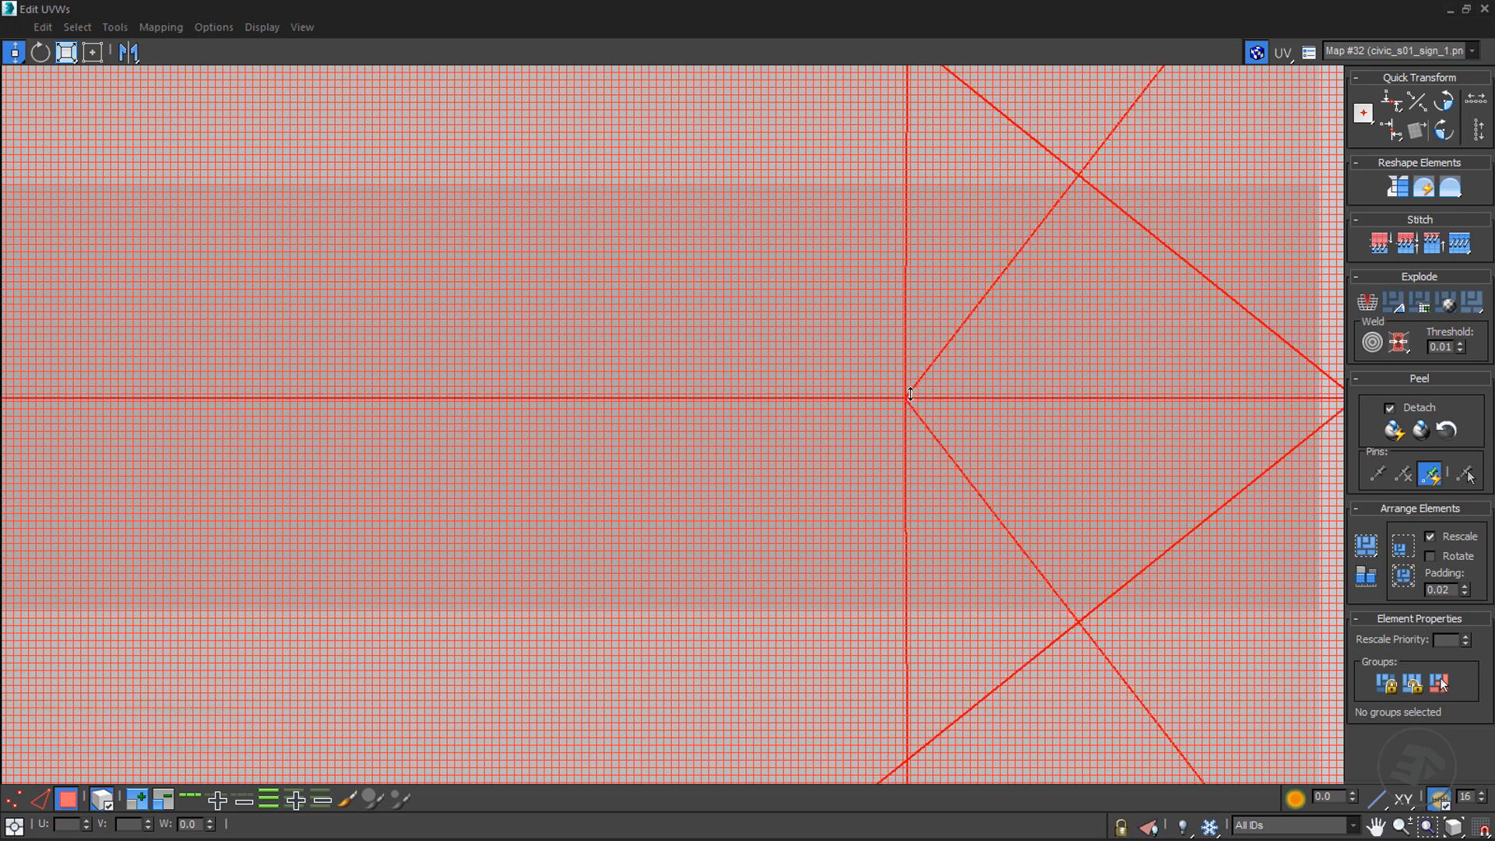
left_click_drag(911, 394, 911, 395)
scroll(1087, 619, "down", 15)
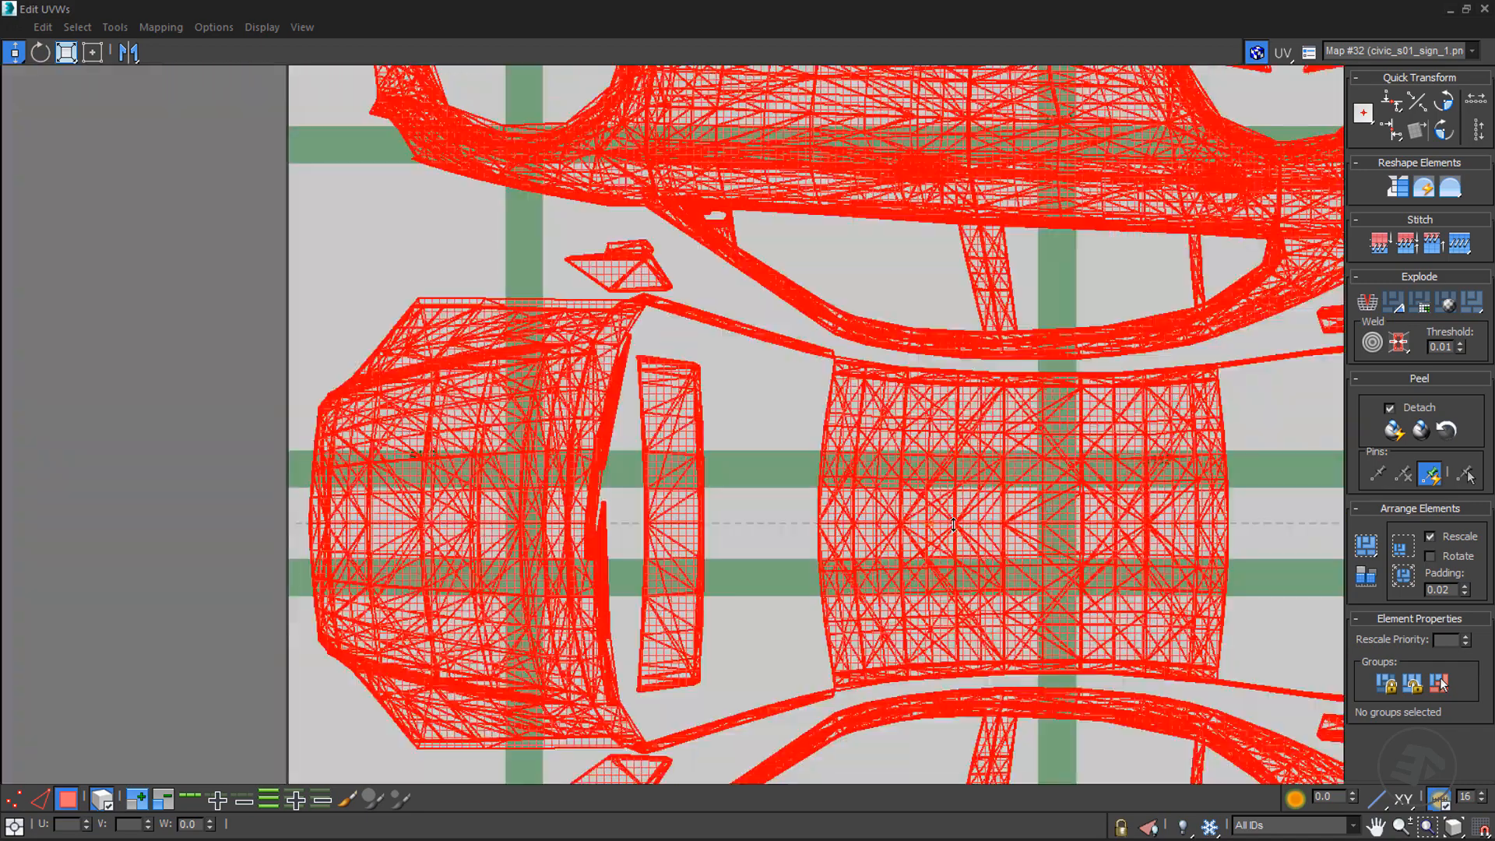
- Select all the front bumper shells and move them horizontally until their middle edge sits on the dashed centre line
scroll(1138, 364, "up", 8)
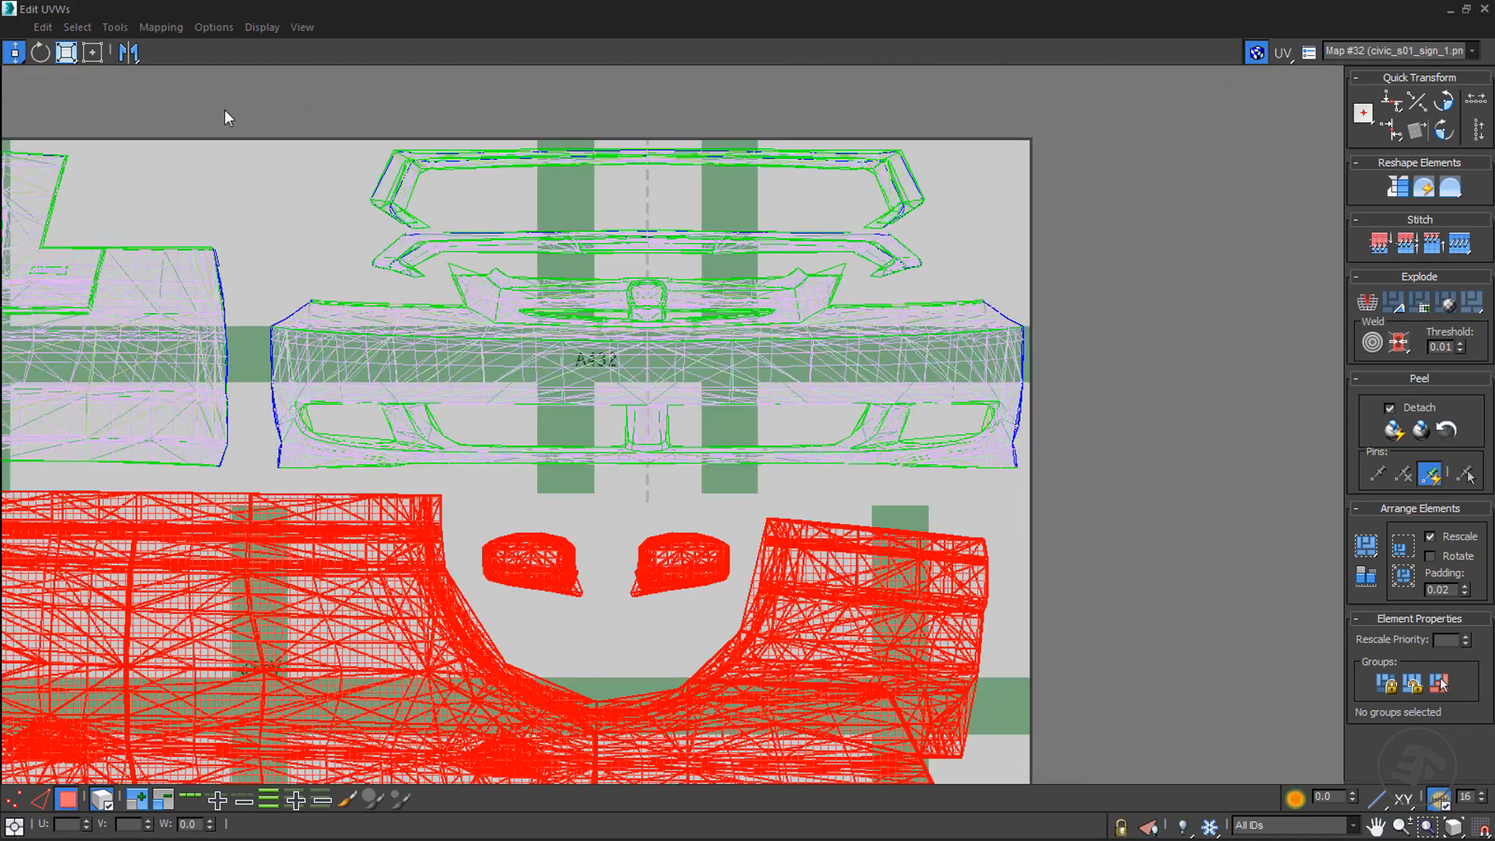
left_click_drag(615, 494, 1046, 480)
scroll(650, 261, "up", 5)
scroll(651, 261, "up", 6)
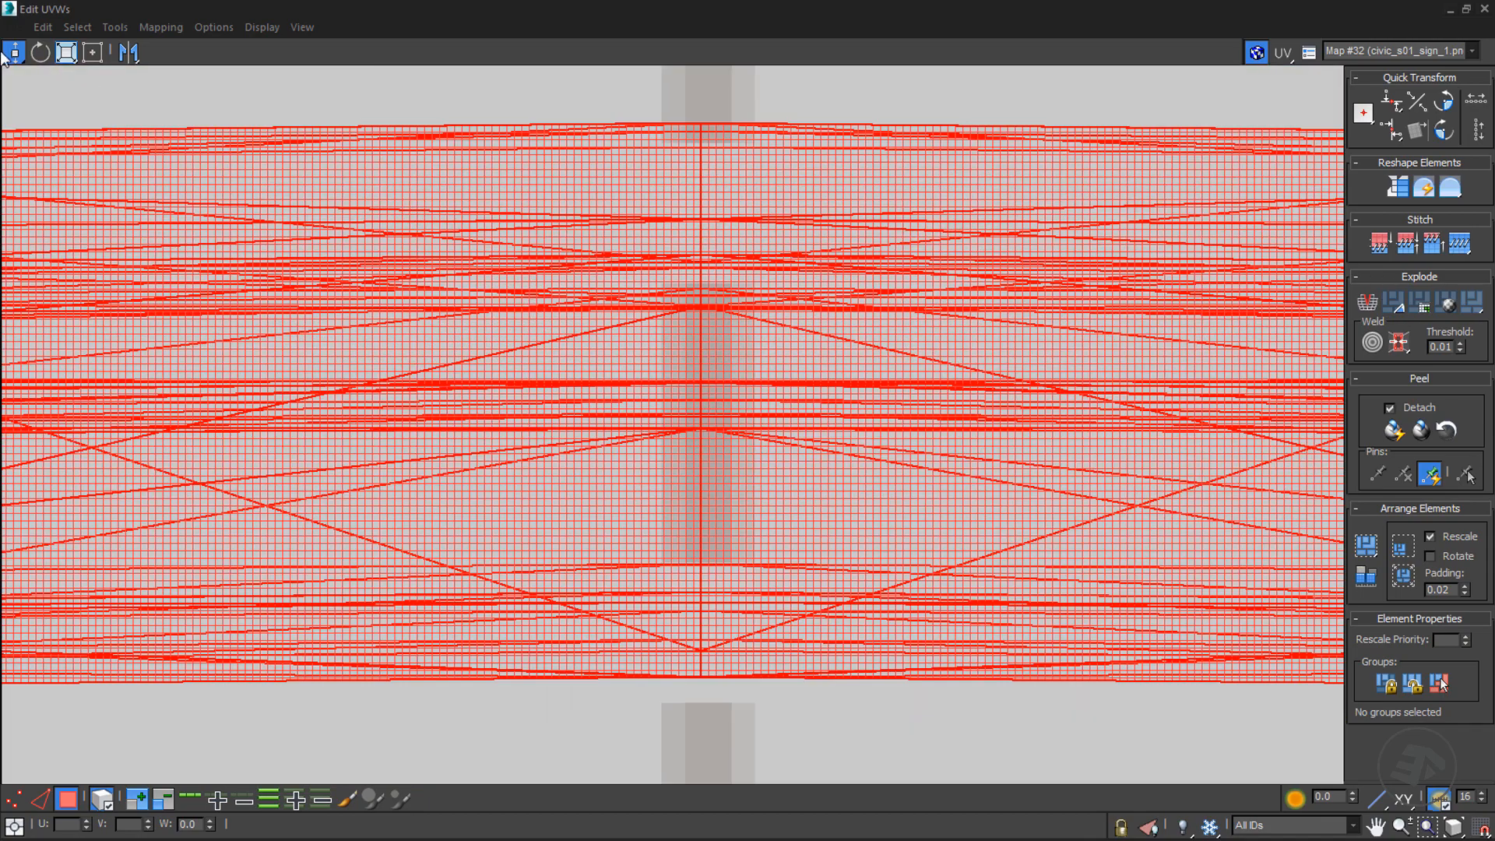
scroll(700, 400, "up", 4)
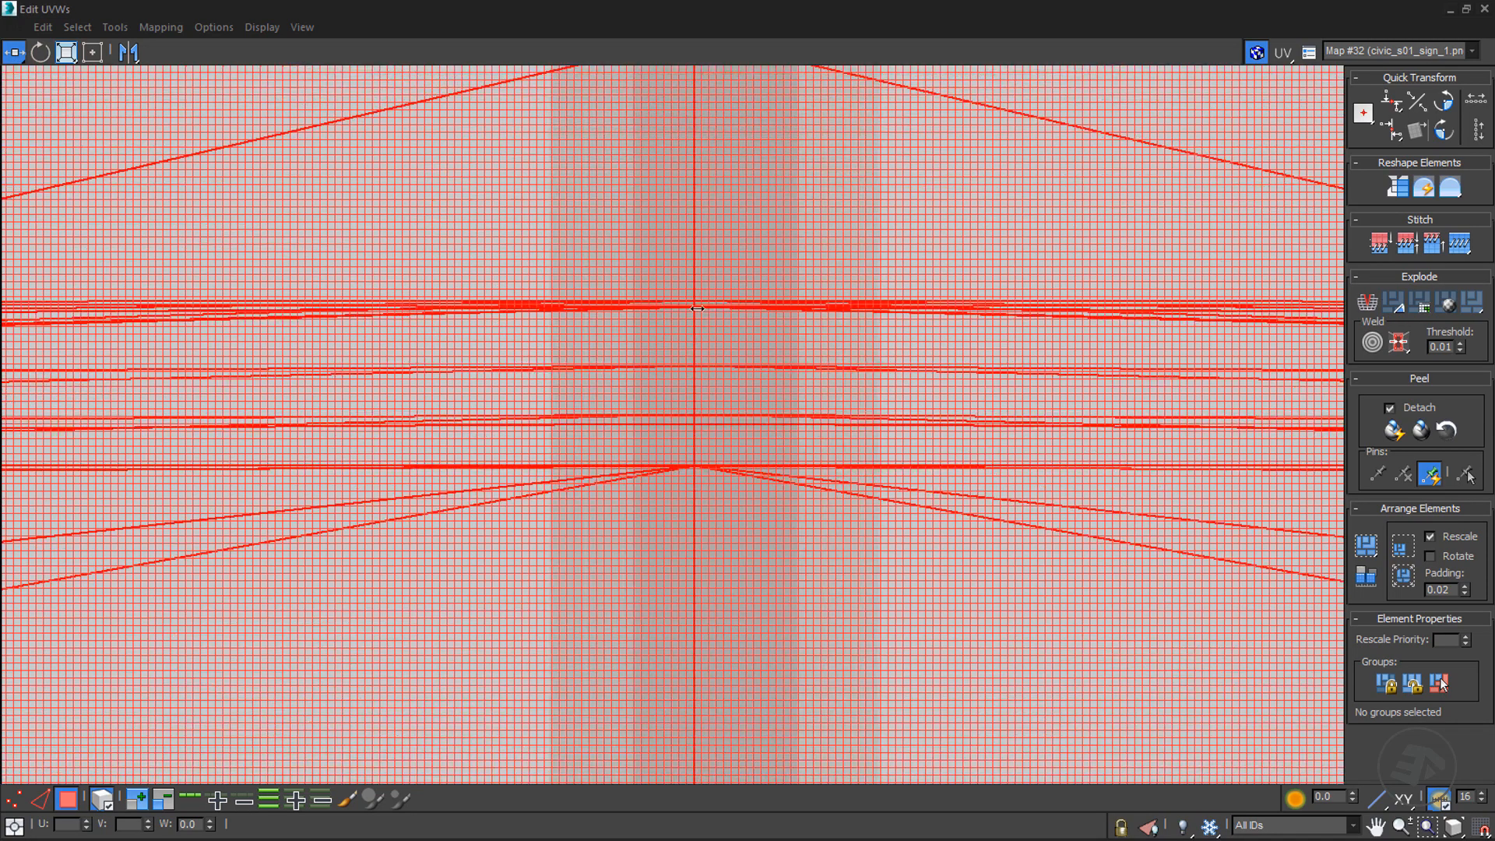
left_click_drag(707, 308, 716, 312)
scroll(701, 359, "up", 5)
left_click_drag(738, 215, 738, 214)
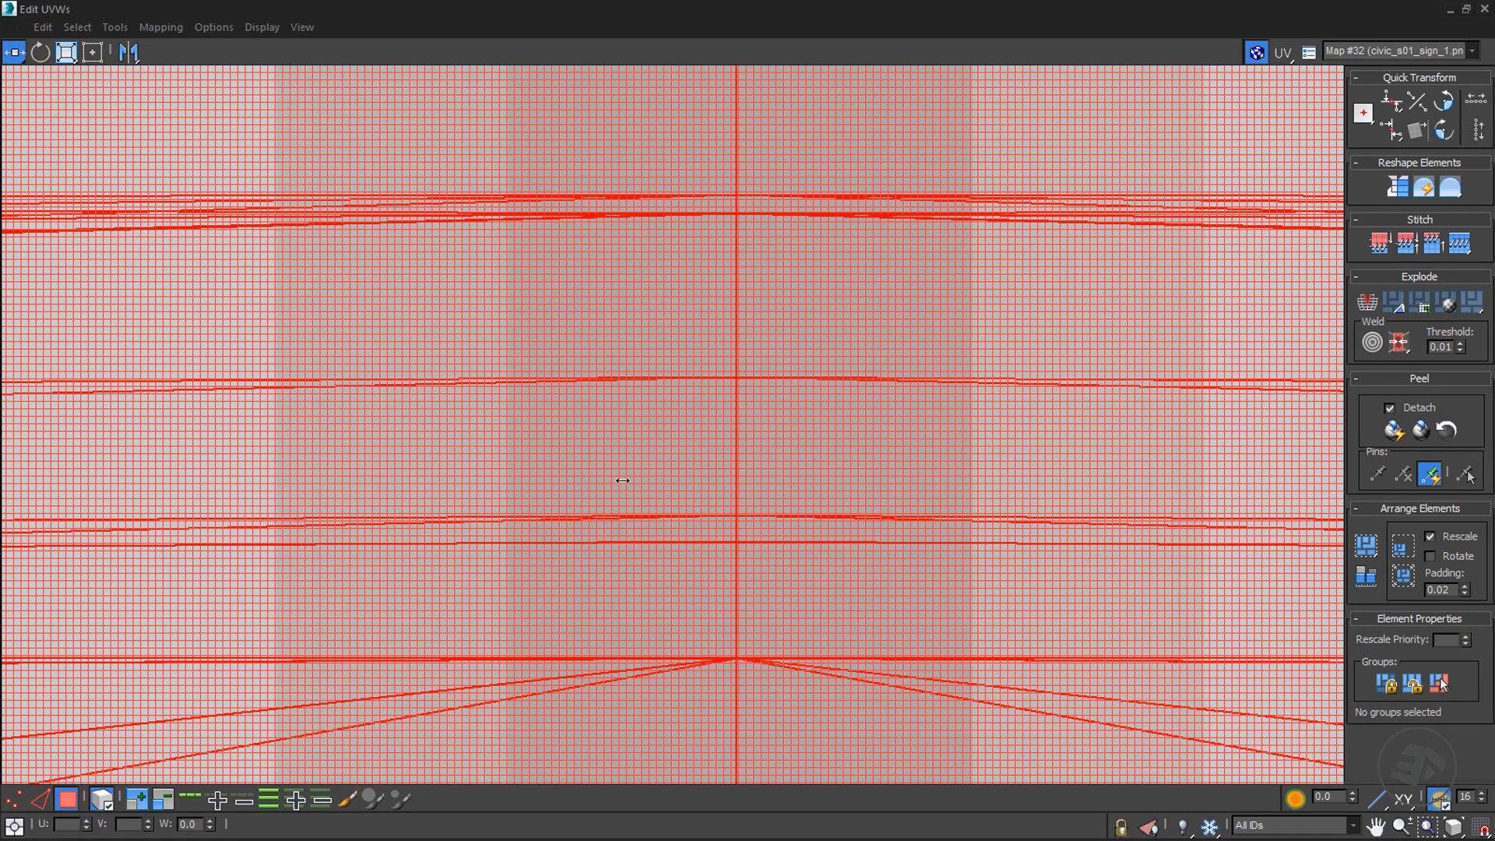
- Check the middle edge of the front bumper shells against the dashed line and nudge them horizontally for exact centring
scroll(676, 351, "down", 10)
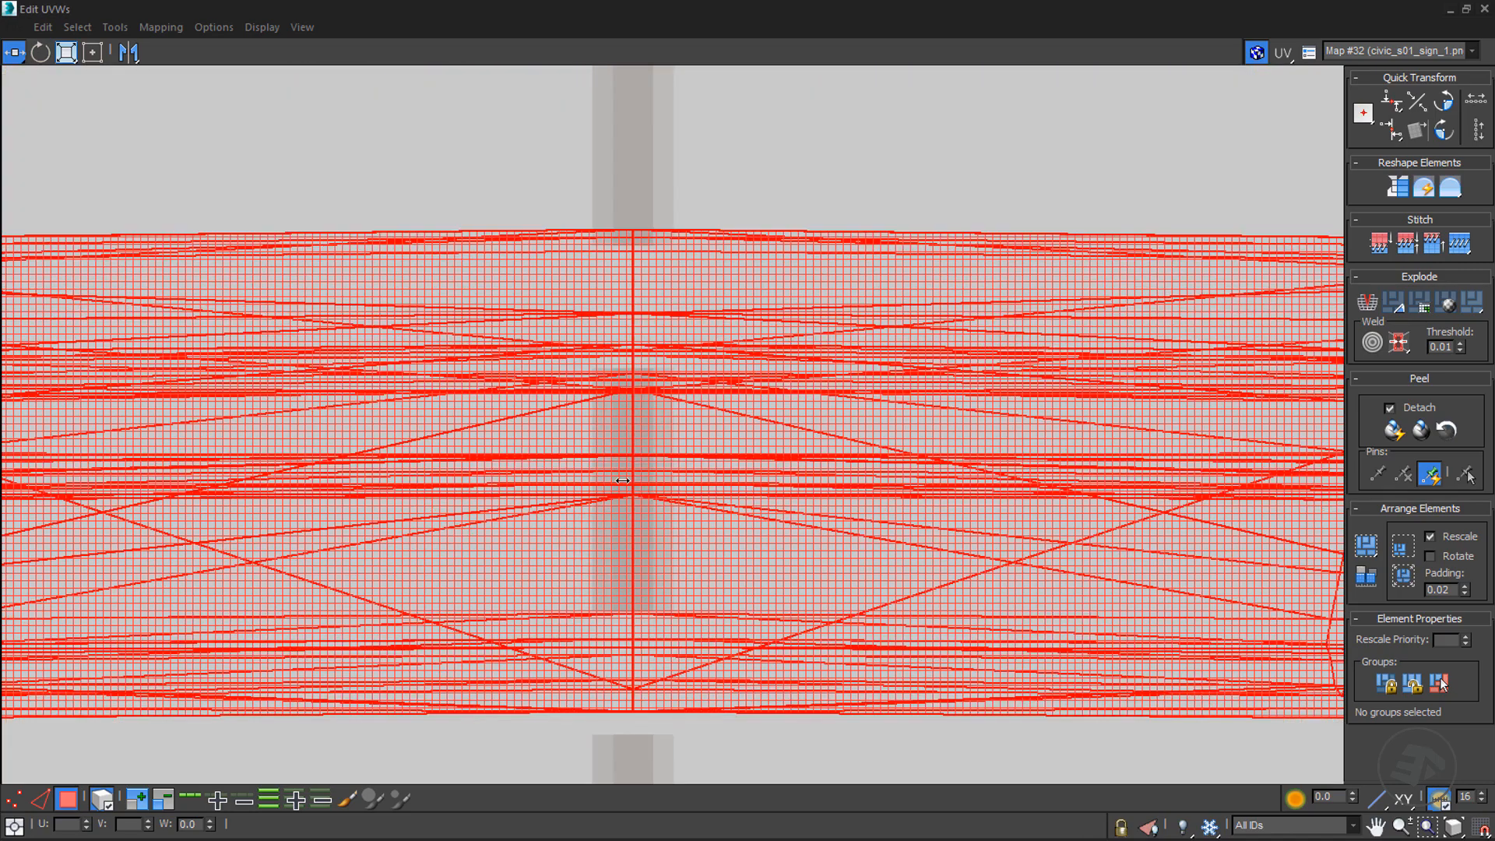
middle_click_drag(661, 605, 653, 323)
scroll(598, 501, "down", 8)
middle_click_drag(607, 630, 663, 488)
scroll(663, 488, "up", 8)
scroll(633, 472, "up", 5)
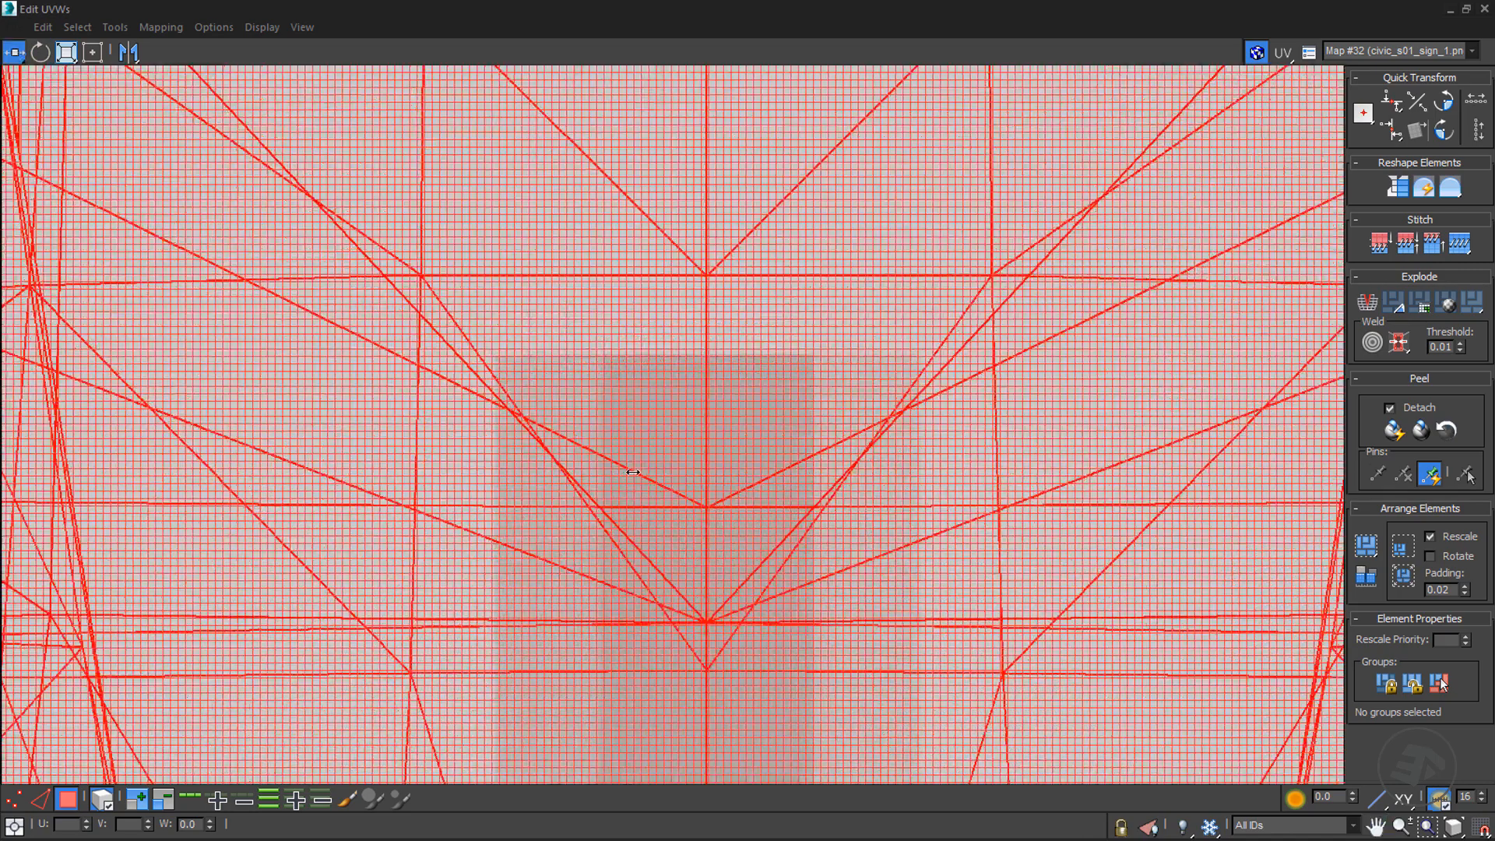
scroll(666, 424, "up", 2)
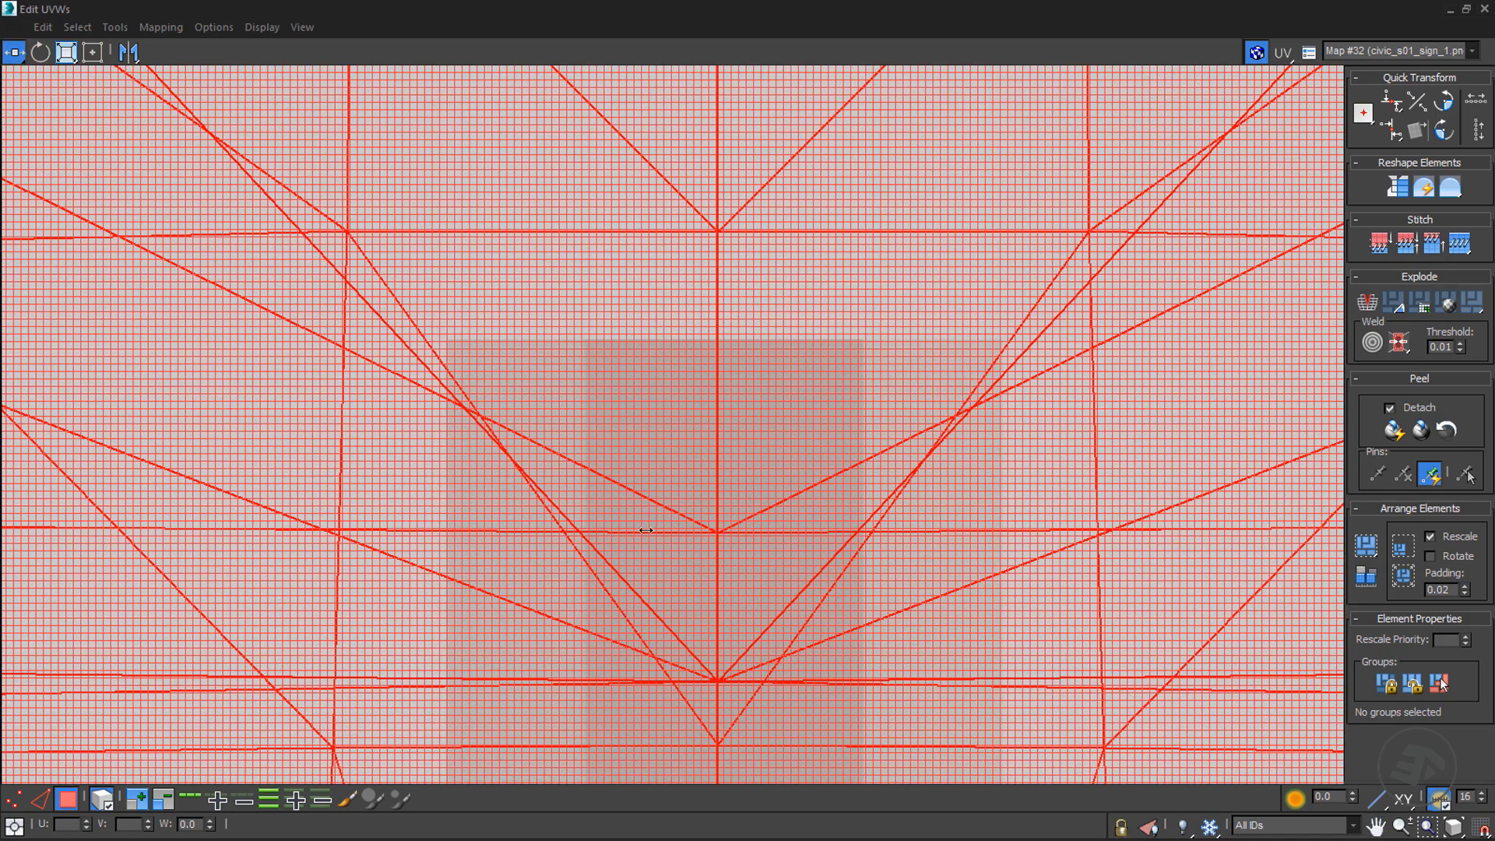
scroll(645, 529, "up", 3)
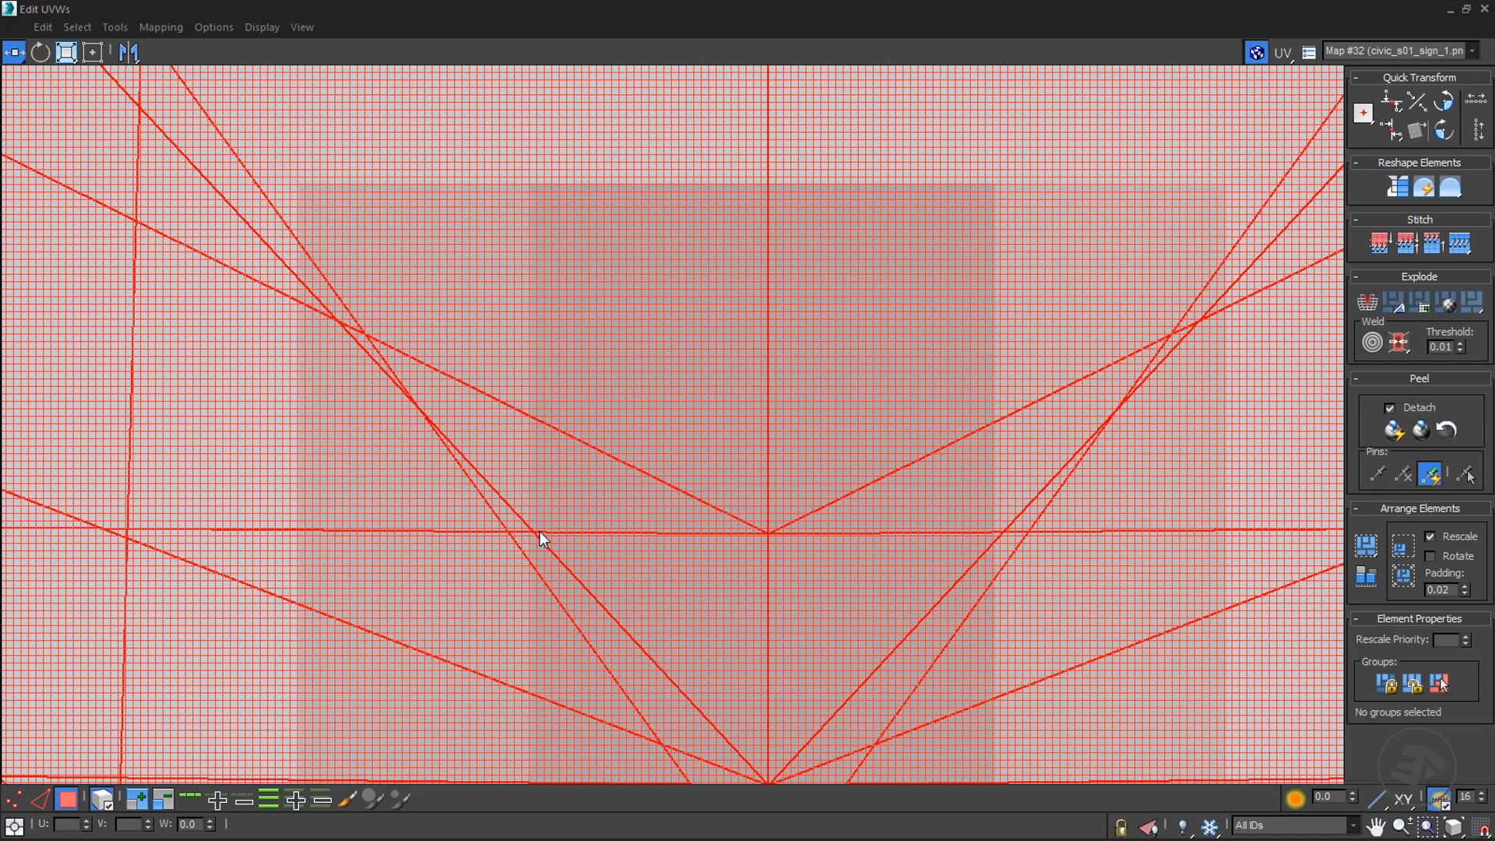
left_click_drag(759, 540, 760, 540)
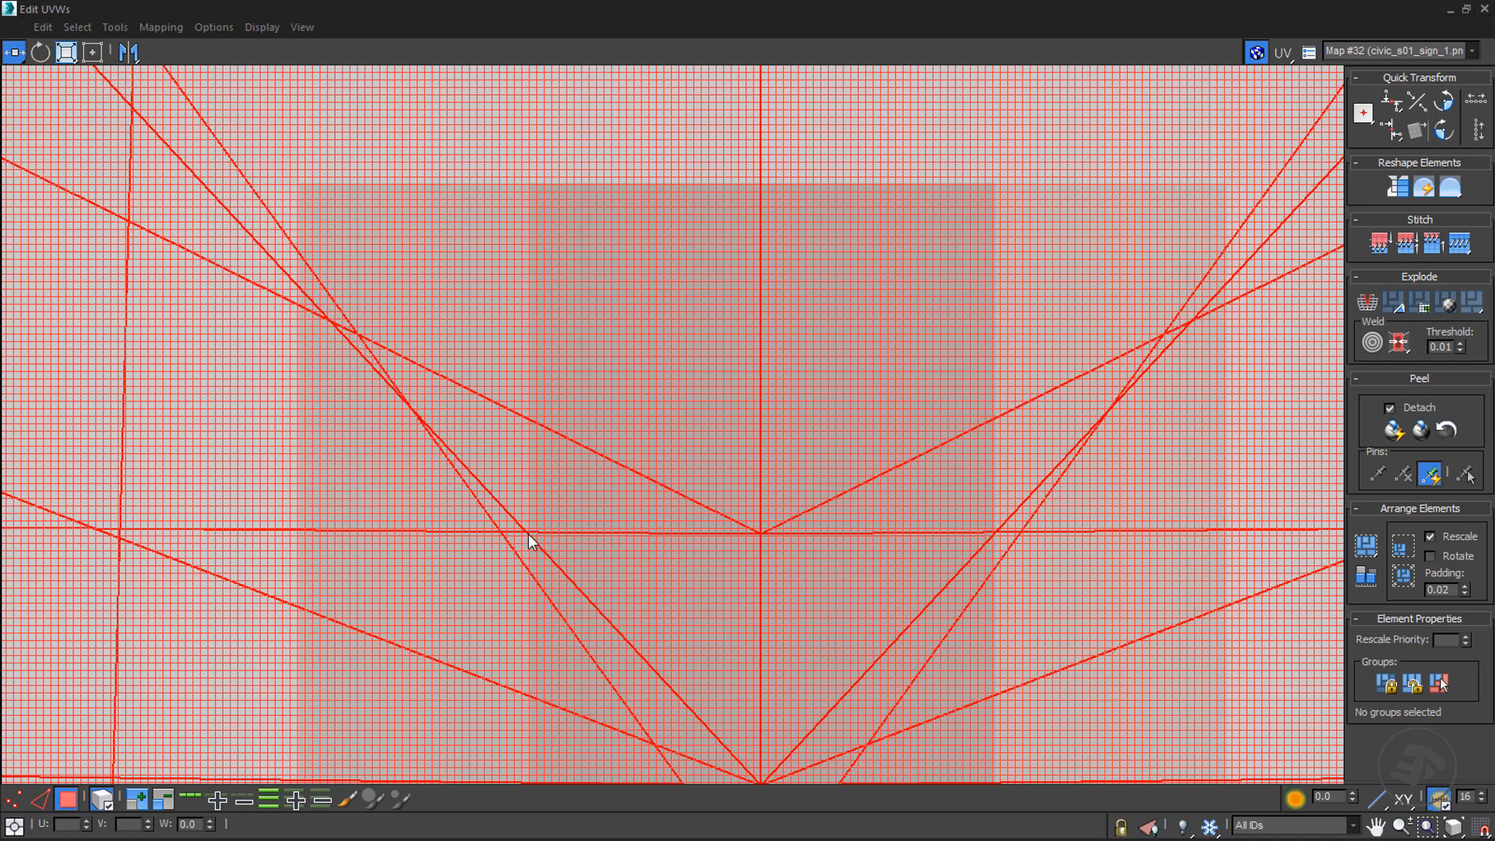
- Select the rear bumper and trunk lid shells and move them horizontally onto their dashed centre line
scroll(529, 540, "down", 10)
scroll(433, 538, "up", 5)
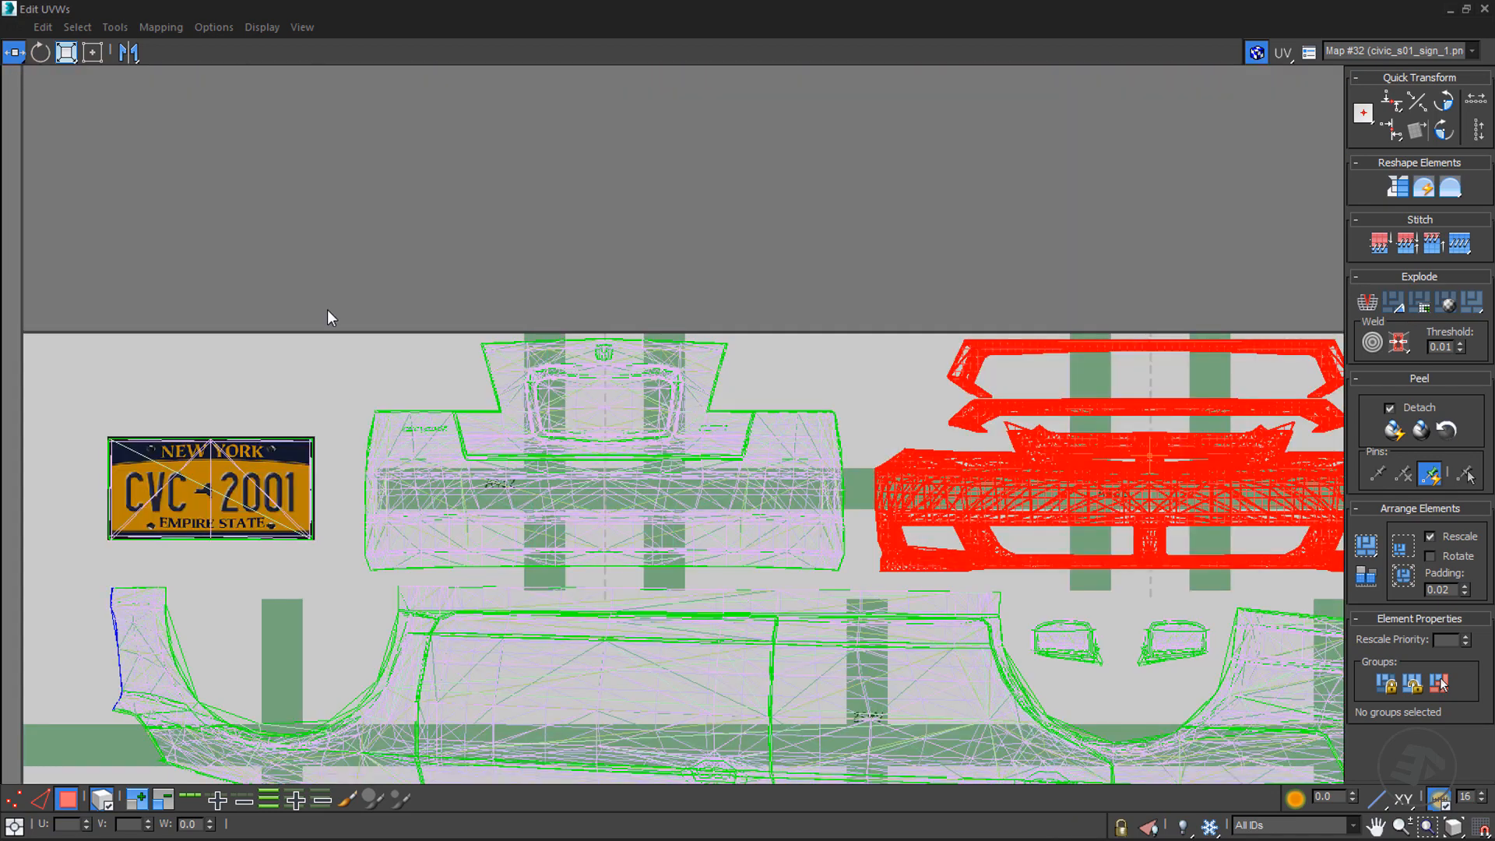
left_click_drag(334, 311, 733, 588)
left_click_drag(851, 584, 851, 585)
scroll(577, 699, "up", 12)
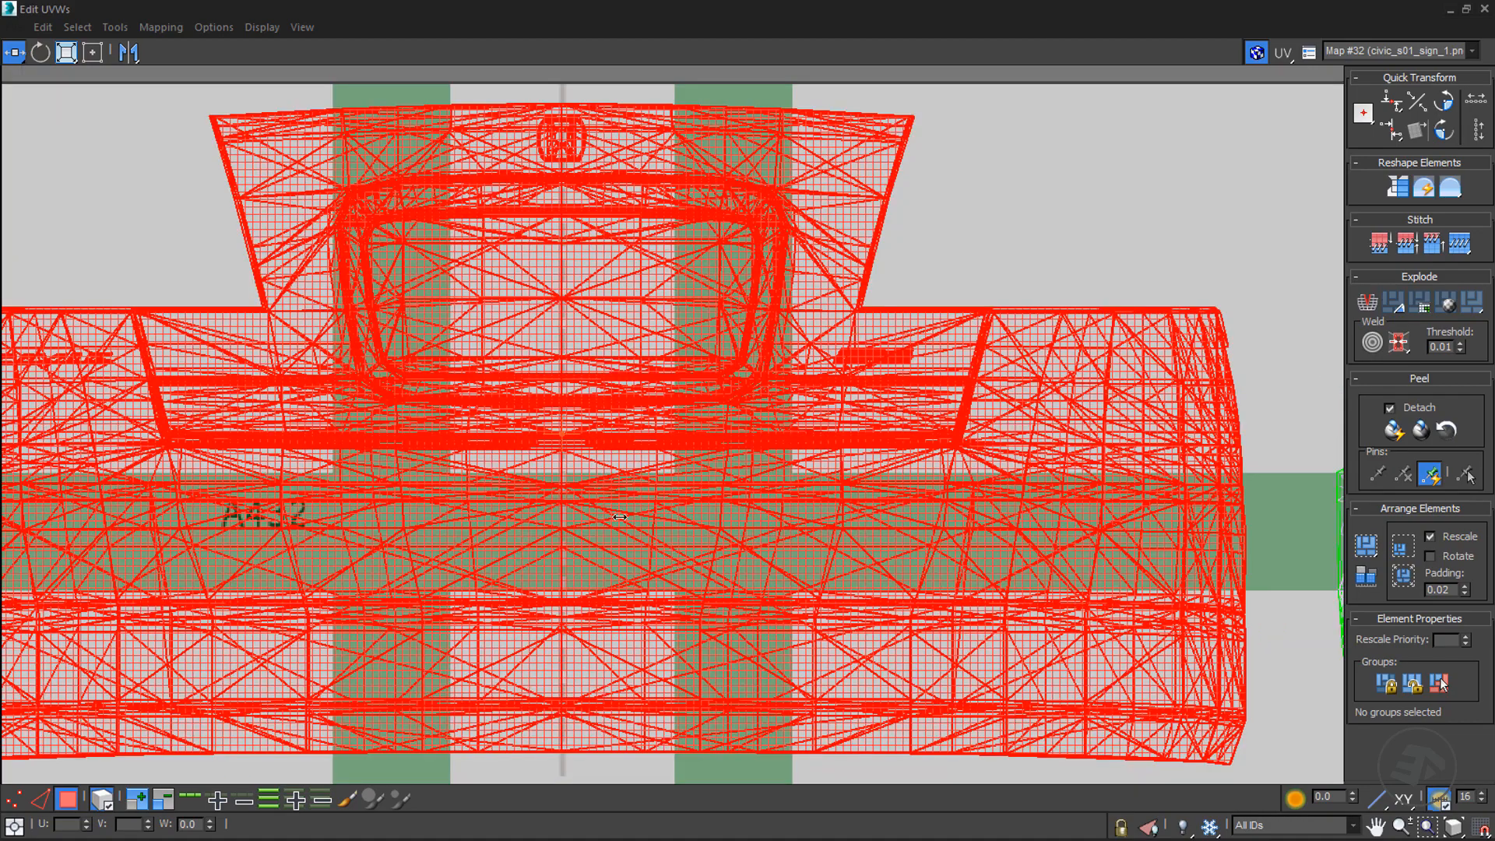
scroll(577, 699, "up", 6)
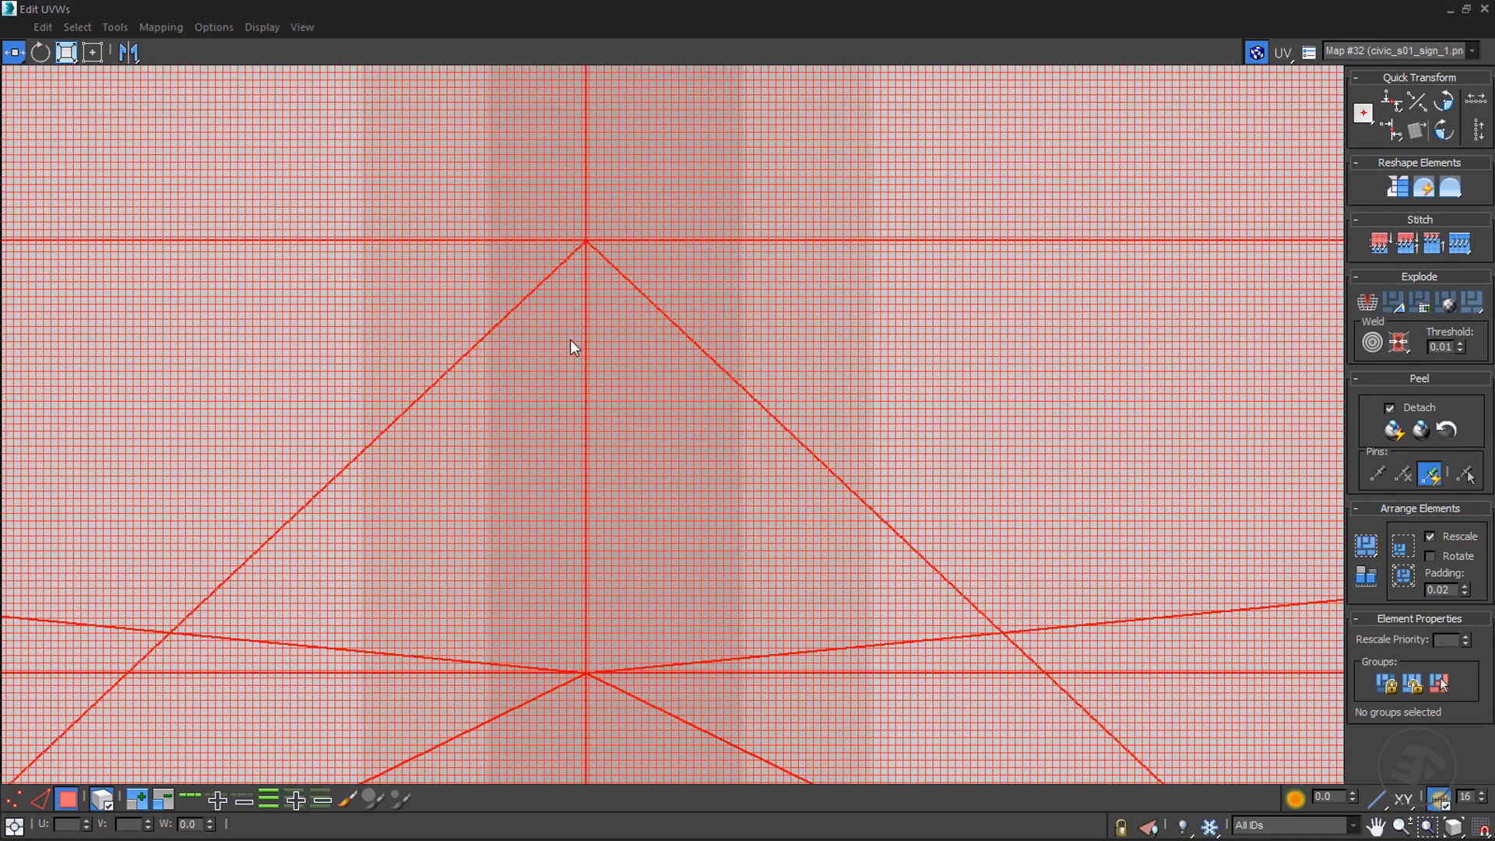
left_click_drag(610, 246, 612, 245)
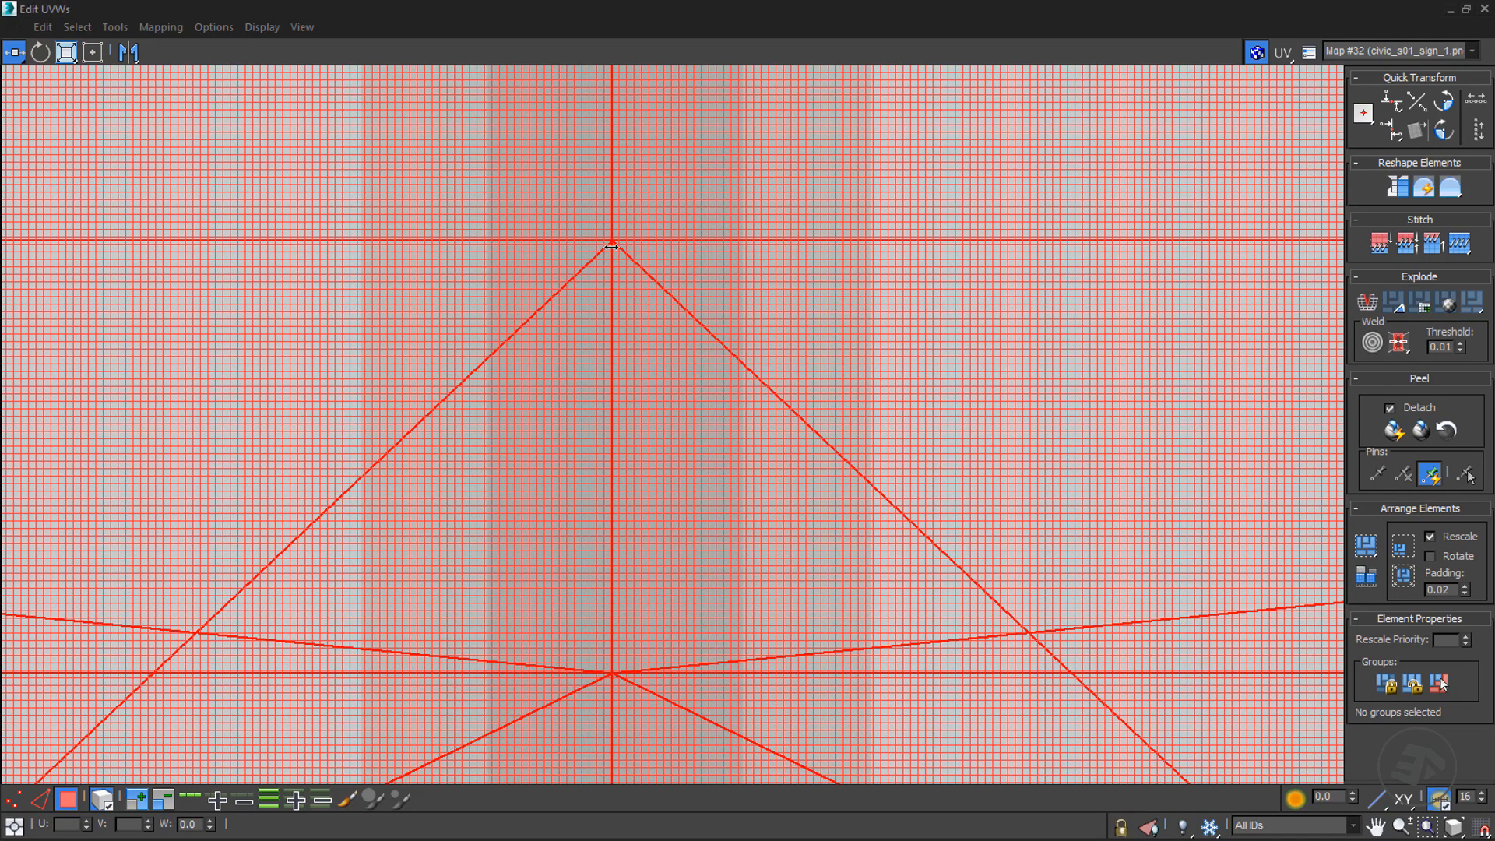
- Examine how the middle edge of the rear bumper and trunk lid shells follows the dashed line up to the logo
scroll(593, 728, "down", 5)
scroll(588, 358, "up", 4)
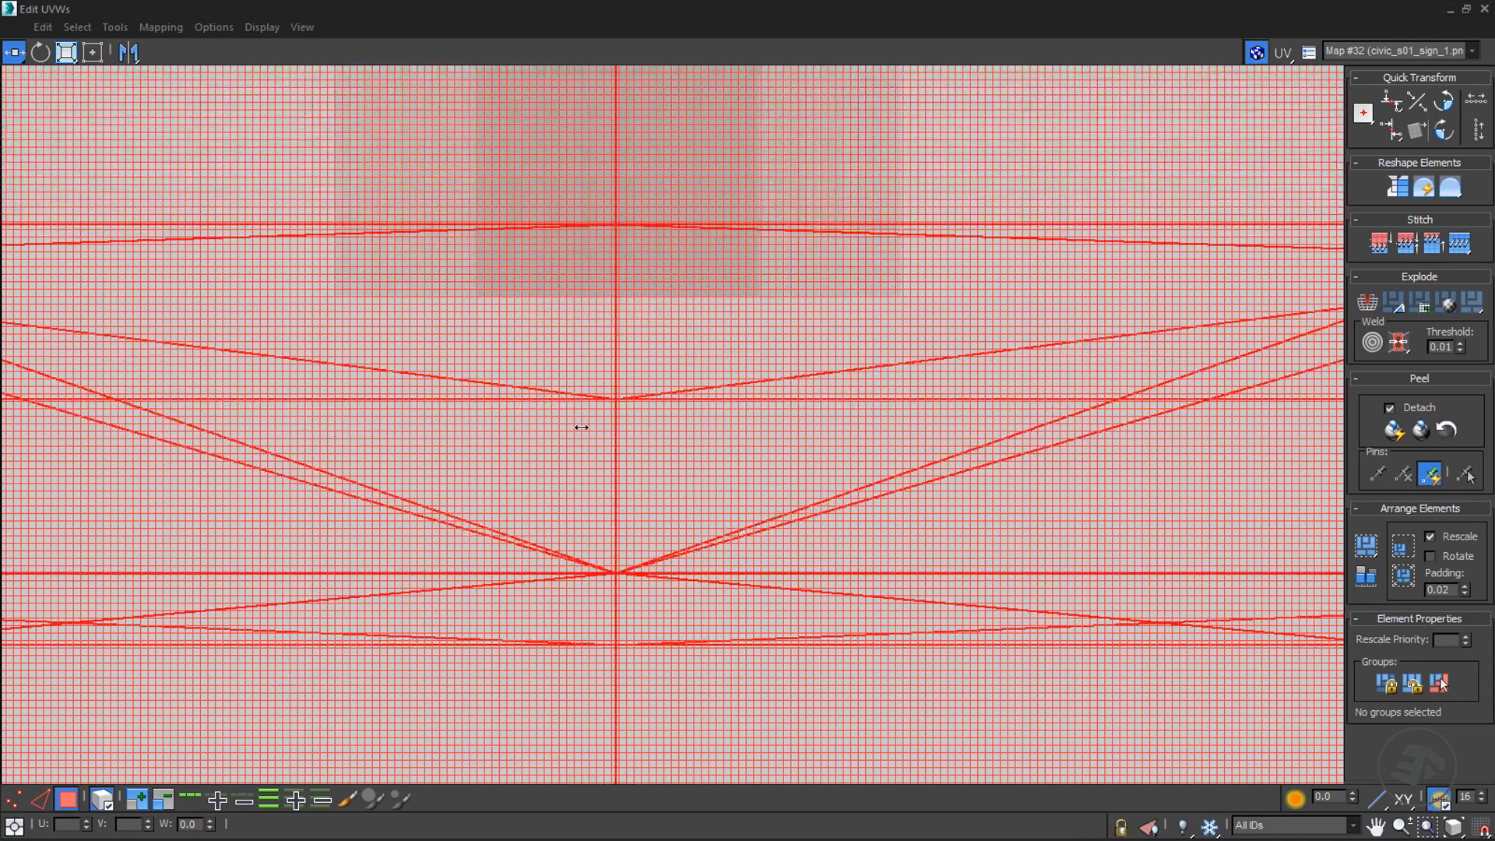
scroll(582, 427, "down", 8)
middle_click_drag(618, 295, 642, 575)
scroll(617, 197, "up", 8)
middle_click_drag(690, 216, 707, 477)
middle_click_drag(682, 263, 681, 513)
scroll(681, 506, "down", 5)
middle_click_drag(667, 251, 663, 462)
scroll(659, 206, "up", 3)
scroll(667, 233, "down", 4)
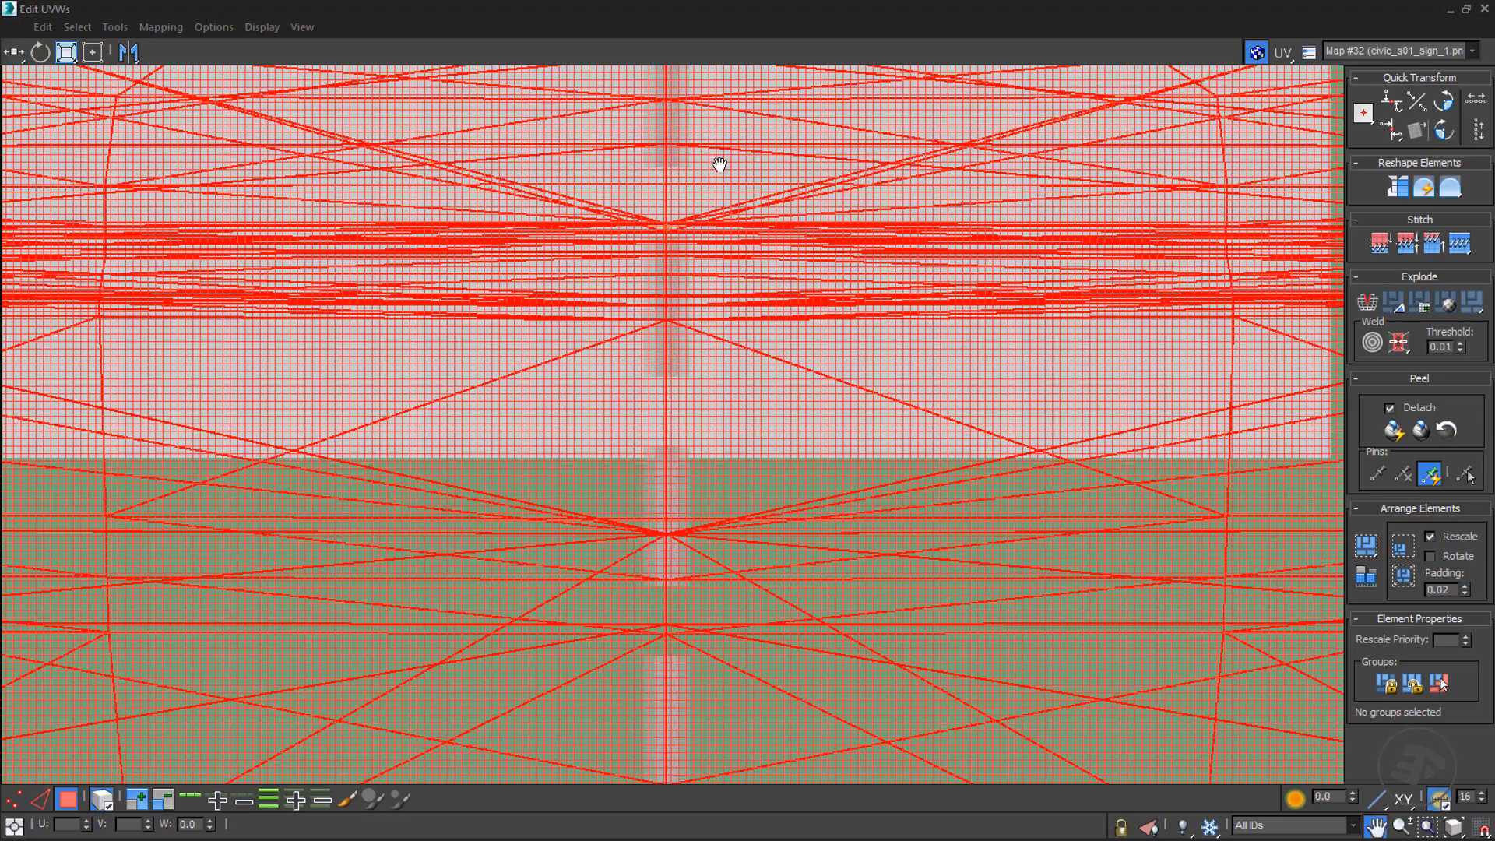
middle_click_drag(718, 160, 719, 384)
scroll(674, 221, "up", 8)
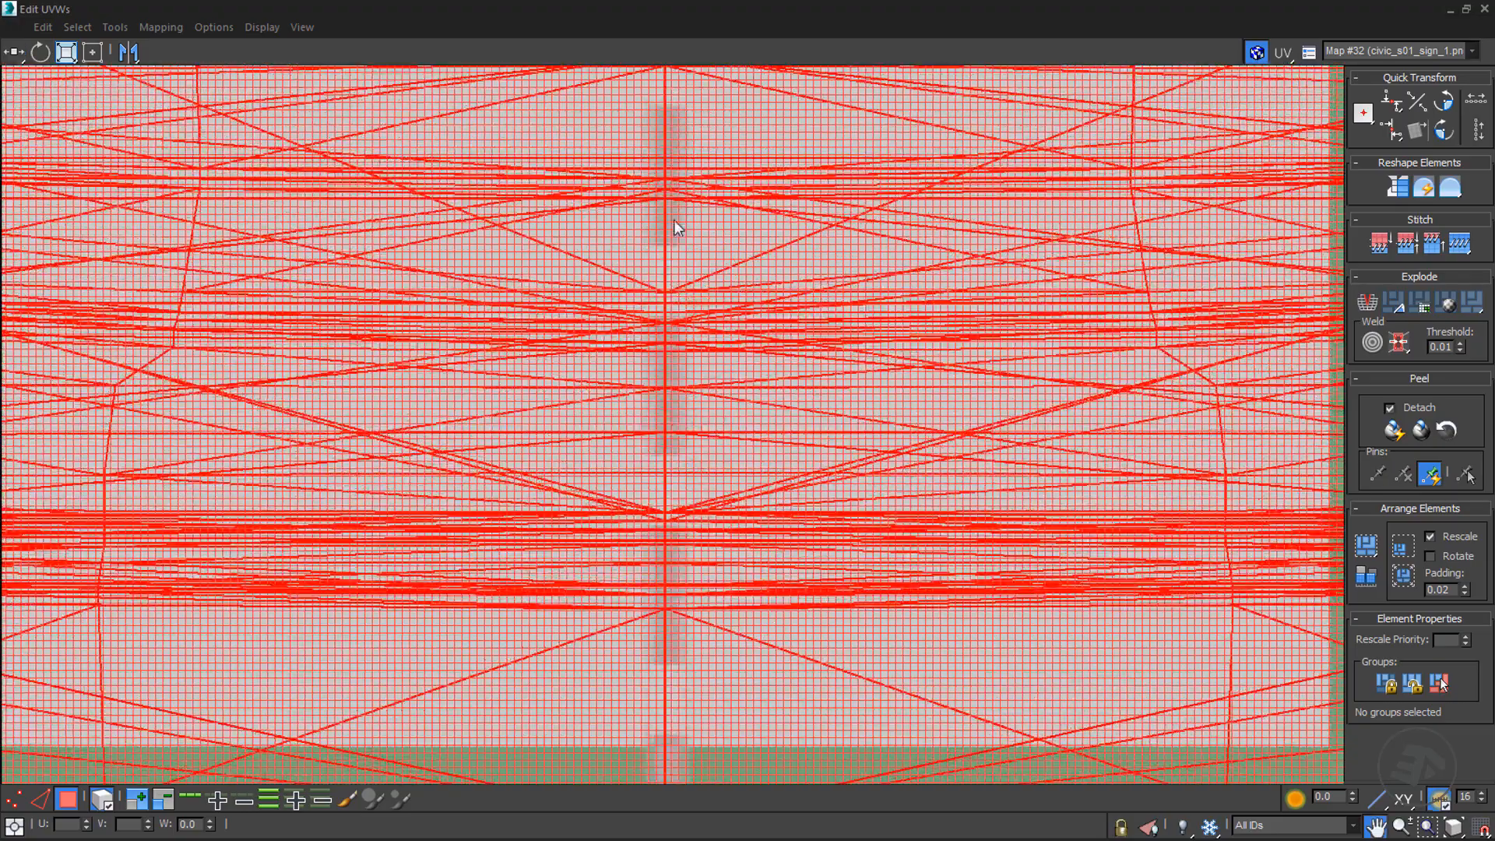
scroll(797, 394, "down", 8)
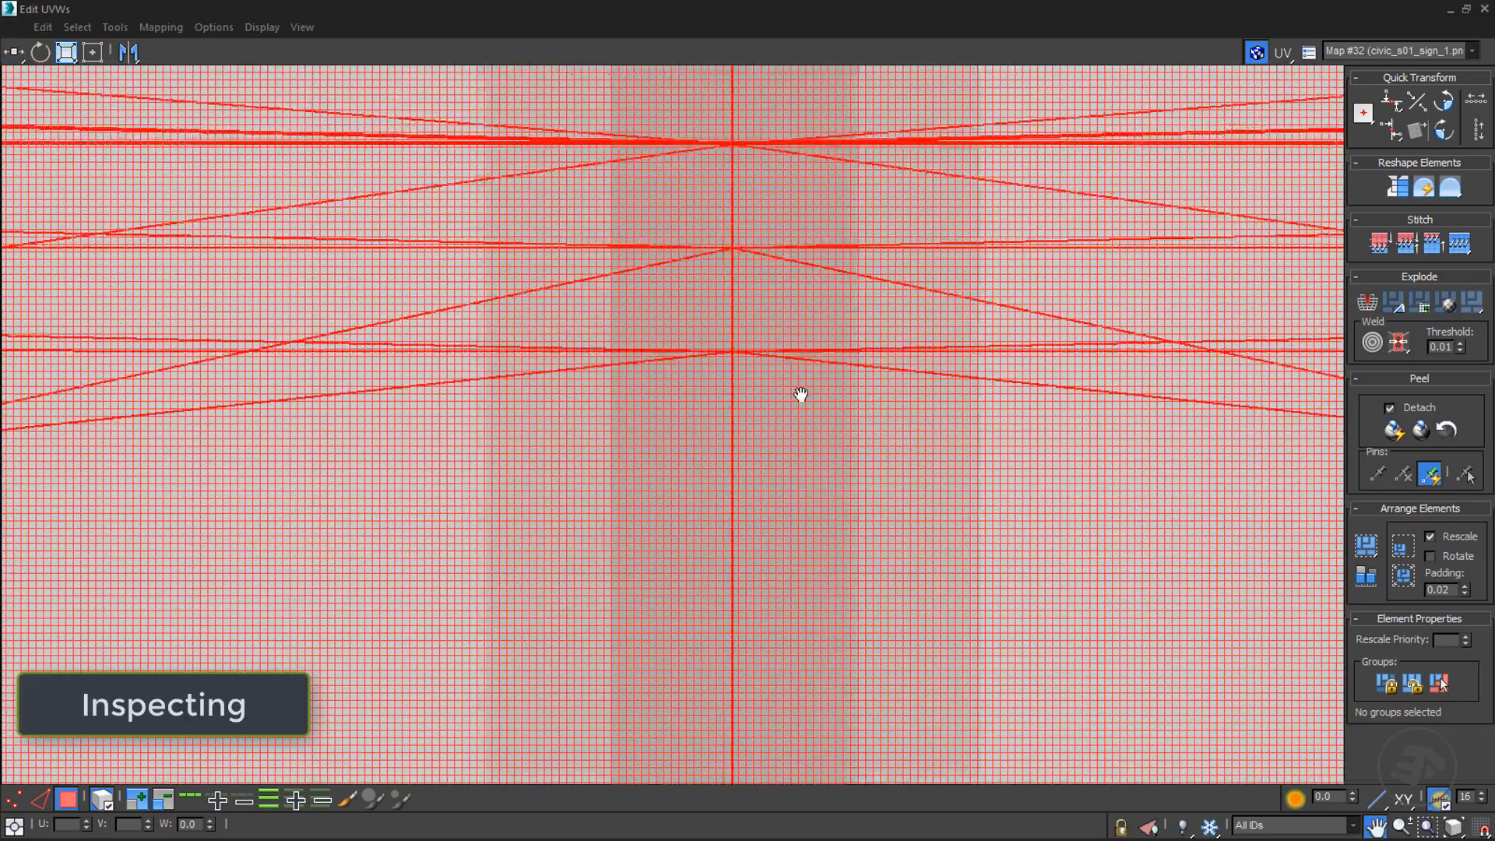
scroll(799, 389, "down", 3)
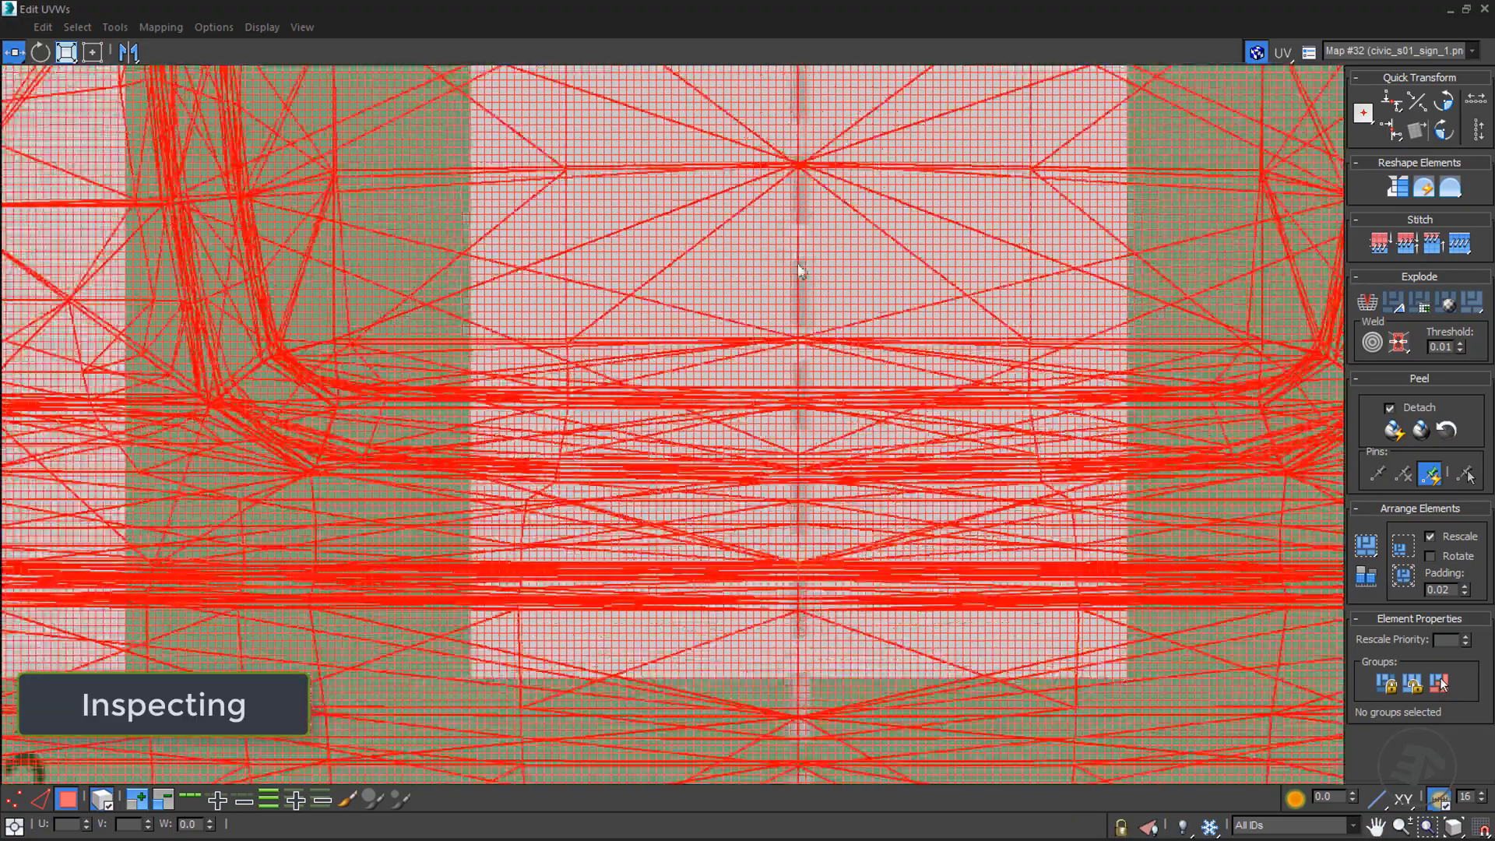
middle_click_drag(801, 270, 758, 511)
scroll(765, 152, "up", 8)
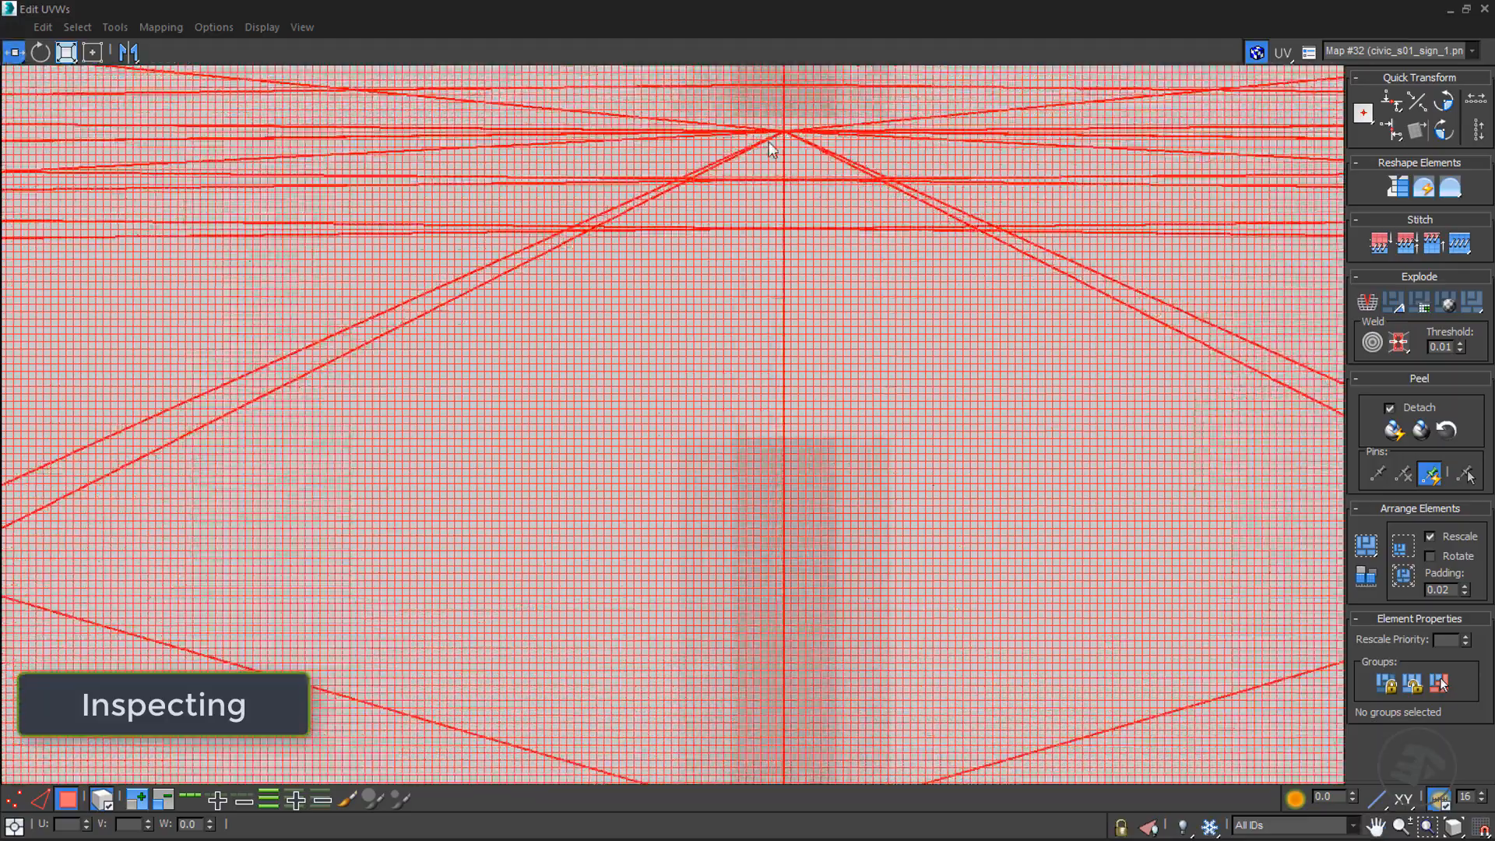
middle_click_drag(777, 244, 748, 513)
middle_click_drag(780, 297, 761, 479)
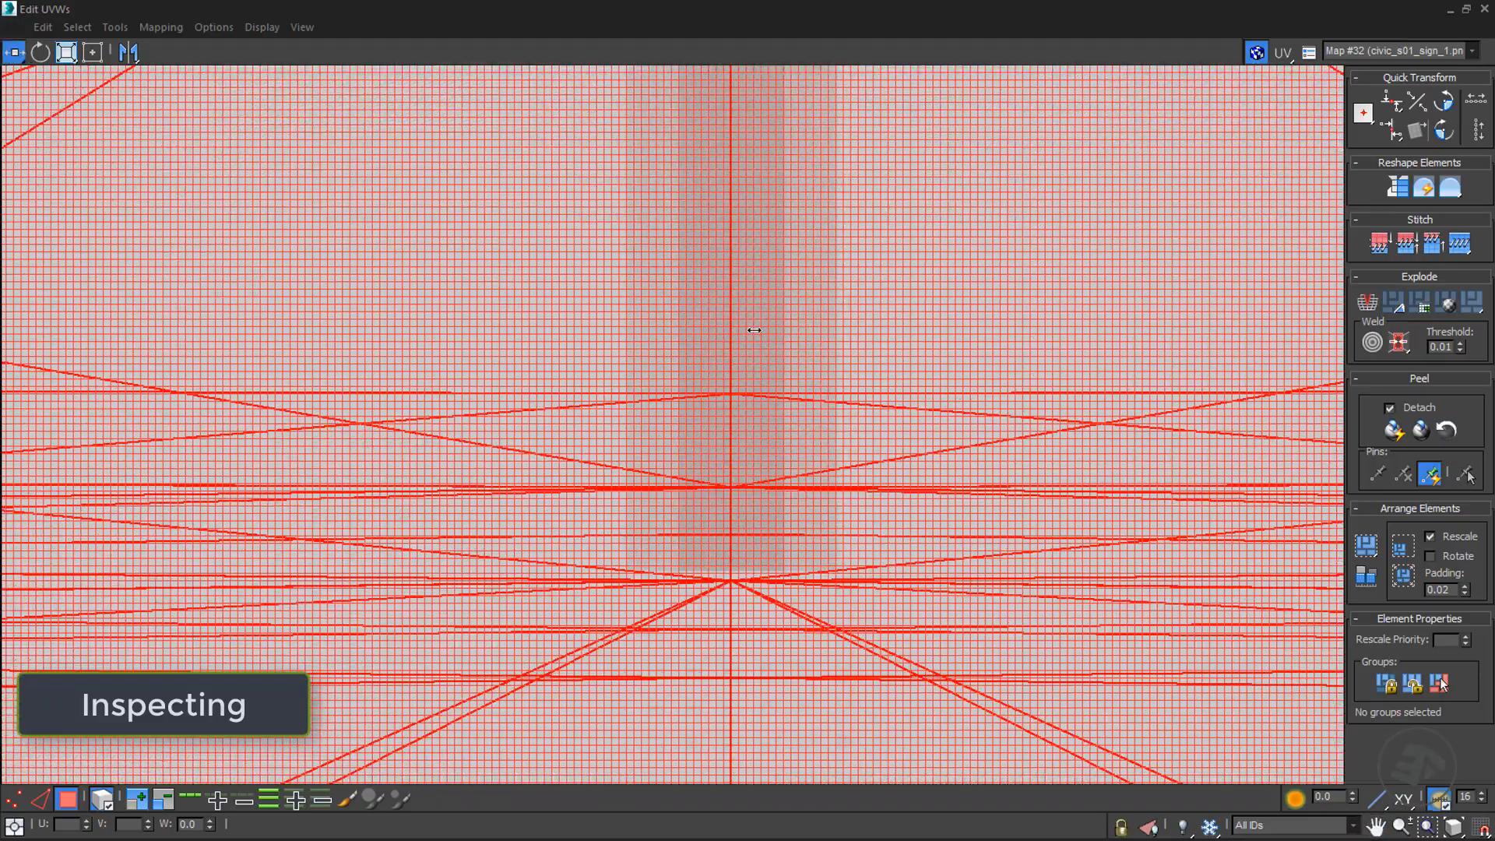
scroll(754, 331, "down", 6)
scroll(754, 251, "up", 4)
scroll(755, 221, "up", 3)
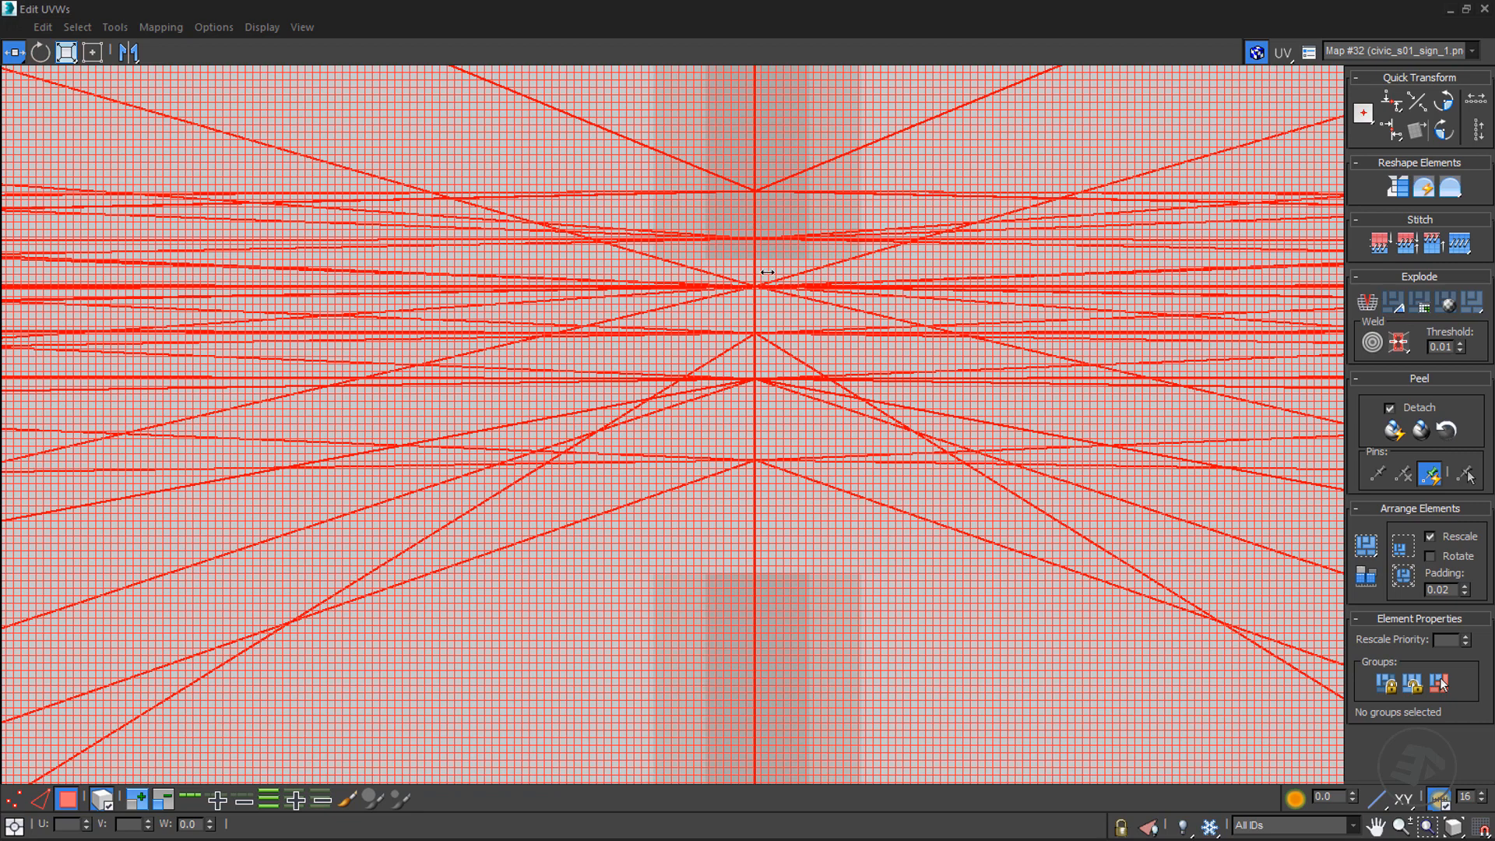
scroll(767, 272, "up", 4)
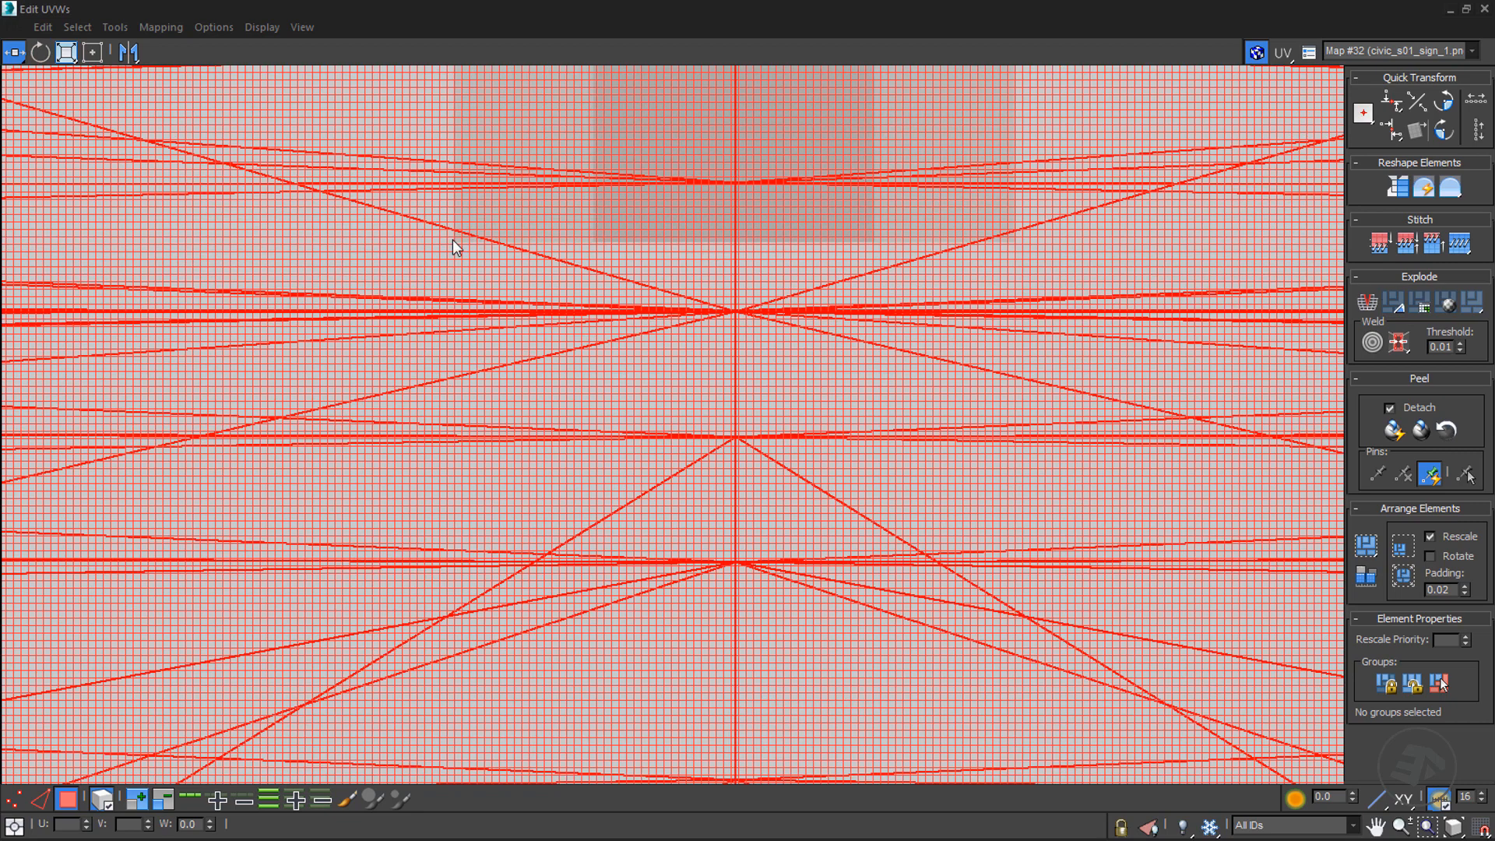
middle_click_drag(874, 167, 865, 494)
scroll(865, 494, "down", 7)
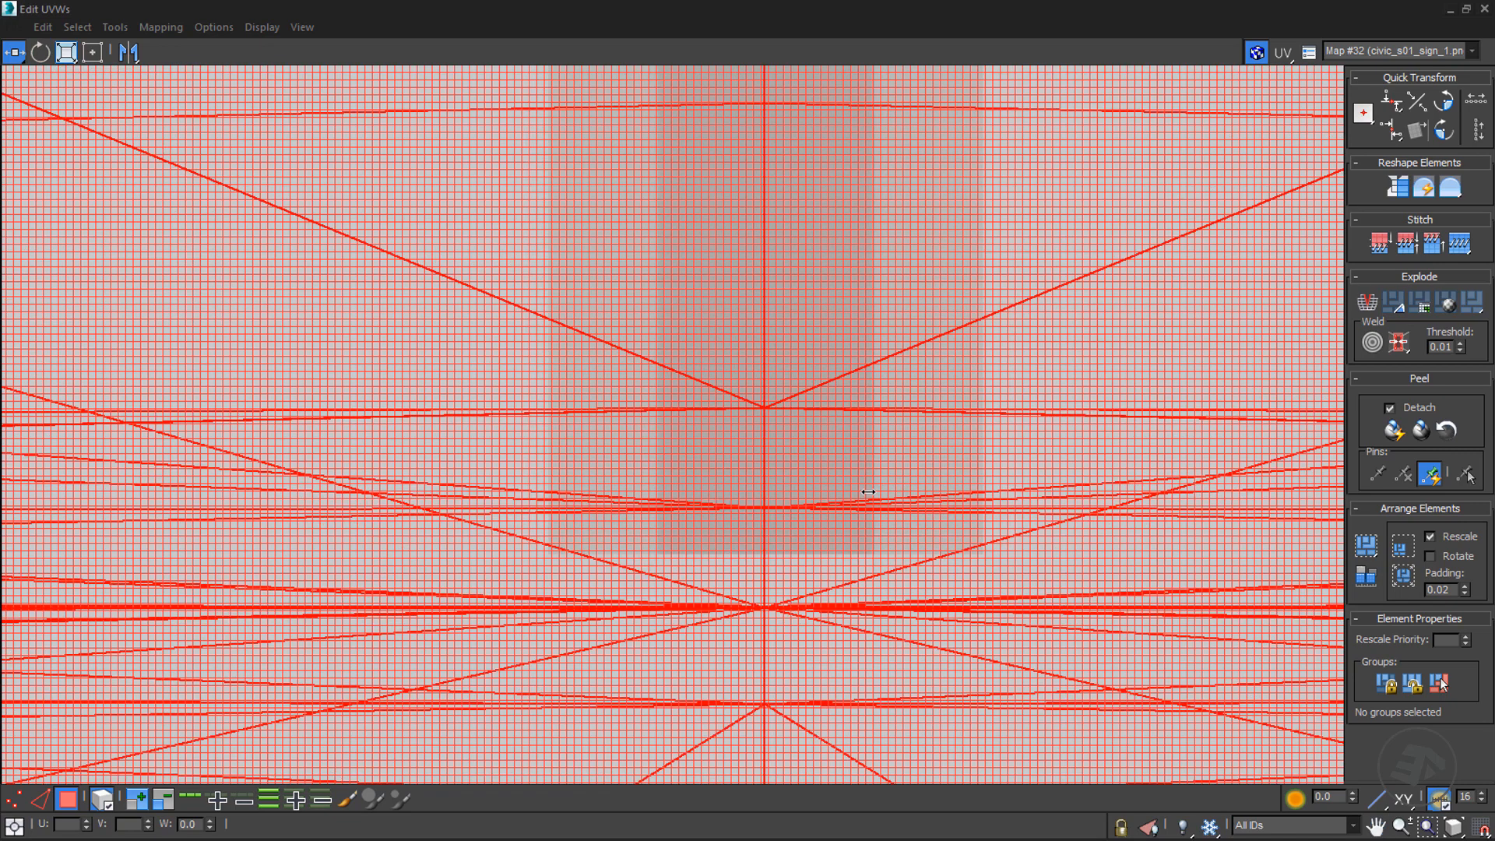
scroll(857, 284, "up", 4)
scroll(857, 284, "down", 6)
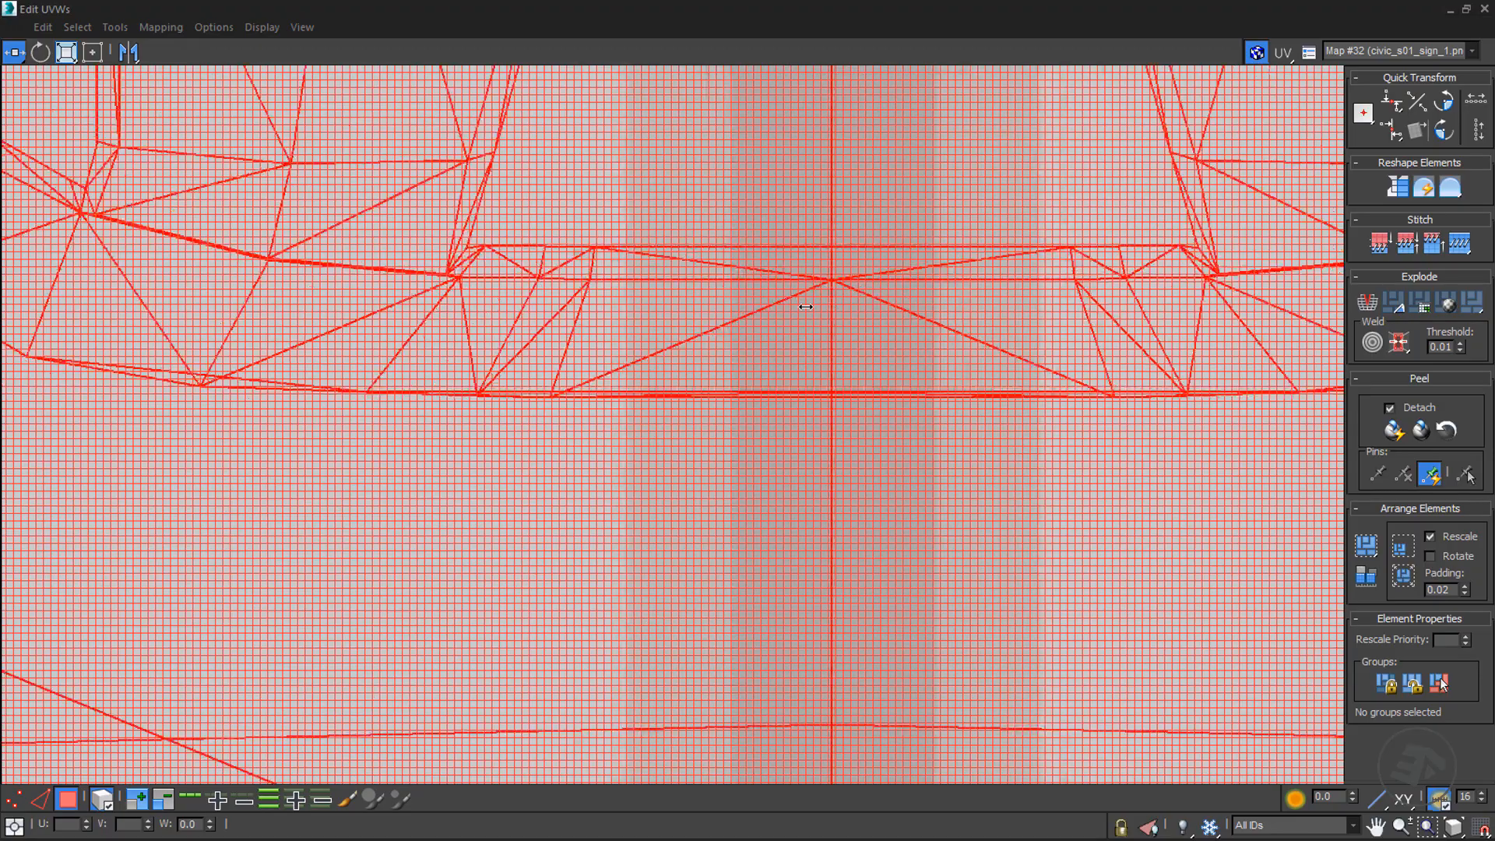
scroll(792, 273, "up", 9)
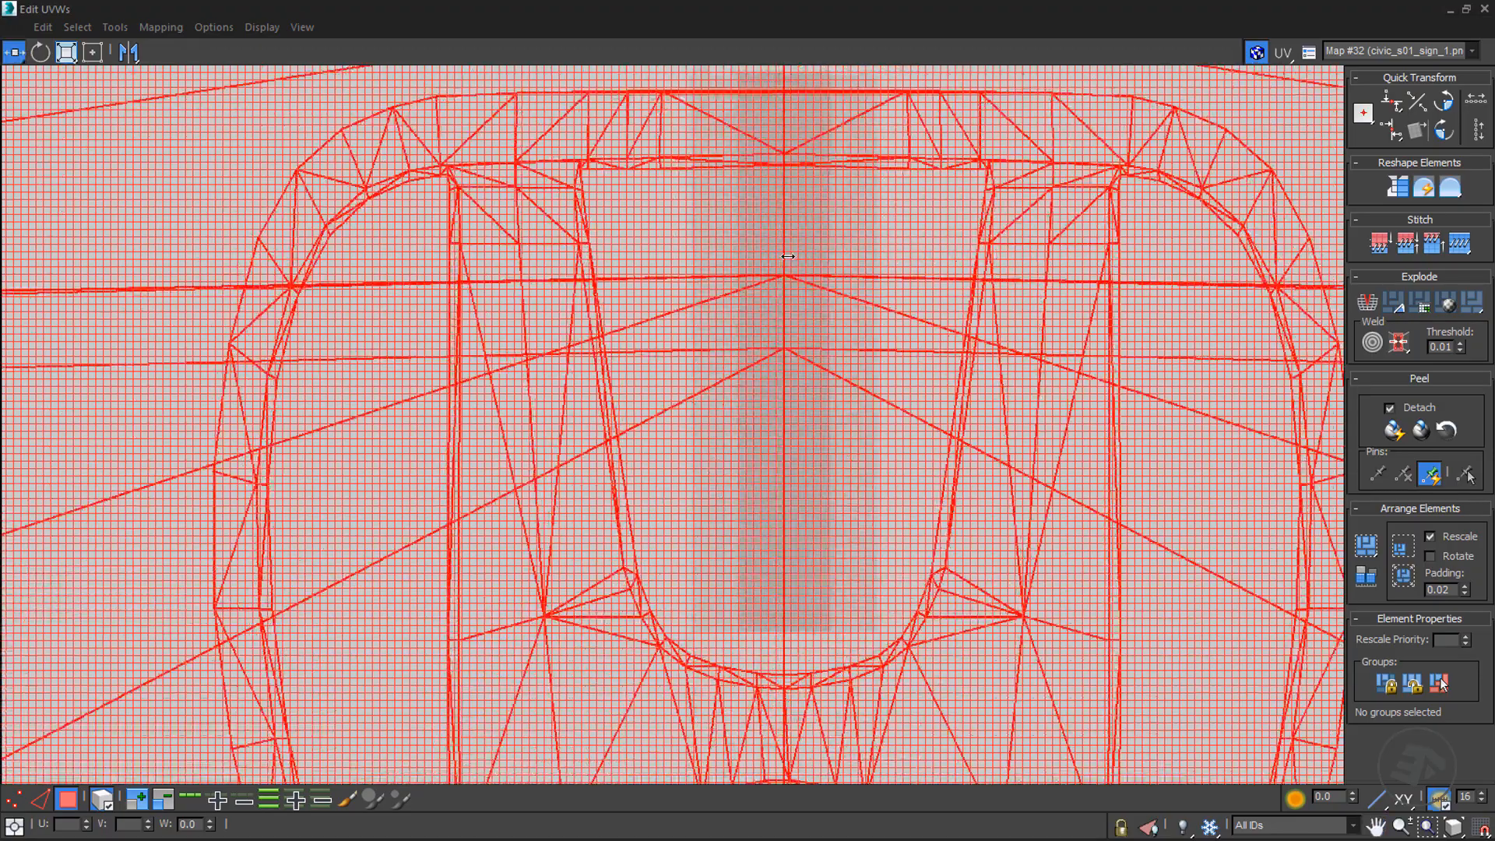
scroll(783, 409, "down", 8)
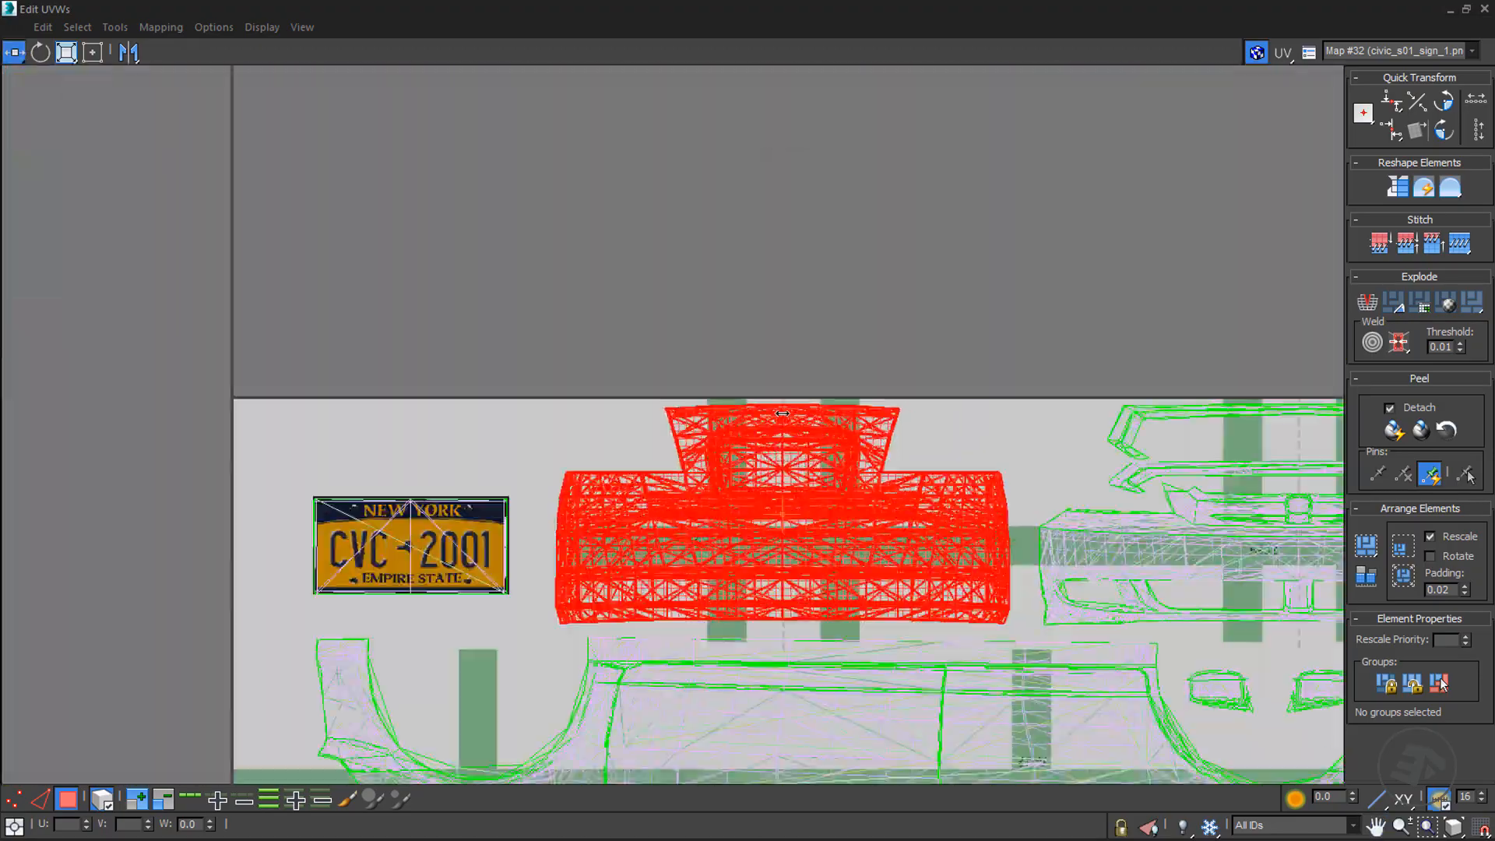
- Clear the shell selection, switch to edge sub-object level and close the UV editor
scroll(794, 547, "up", 6)
scroll(794, 547, "down", 4)
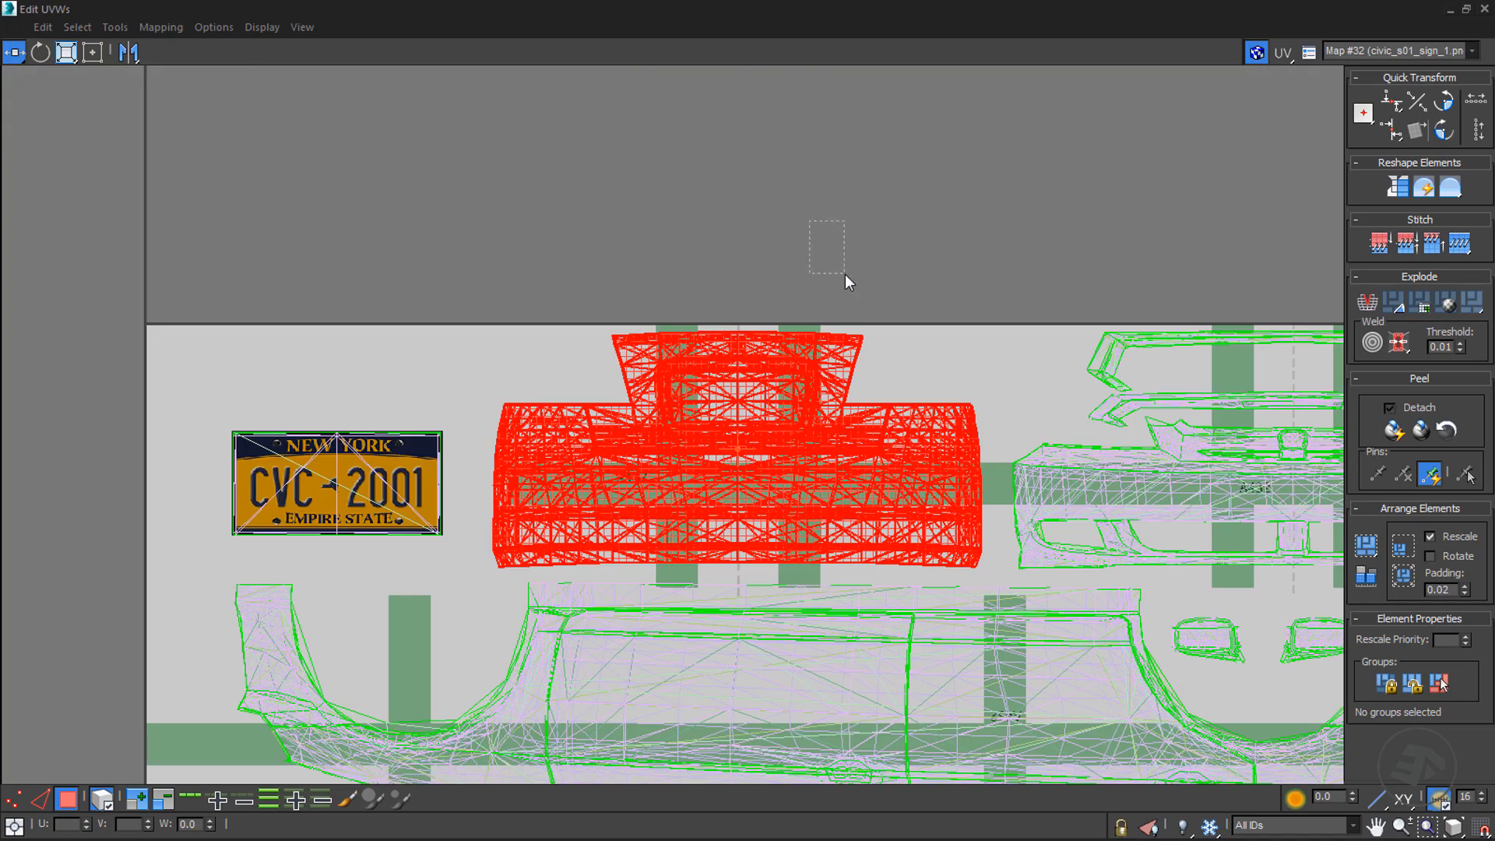
left_click_drag(809, 221, 844, 274)
key("z")
key("1")
left_click_drag(1057, 283, 1105, 385)
key("2")
left_click(1485, 9)
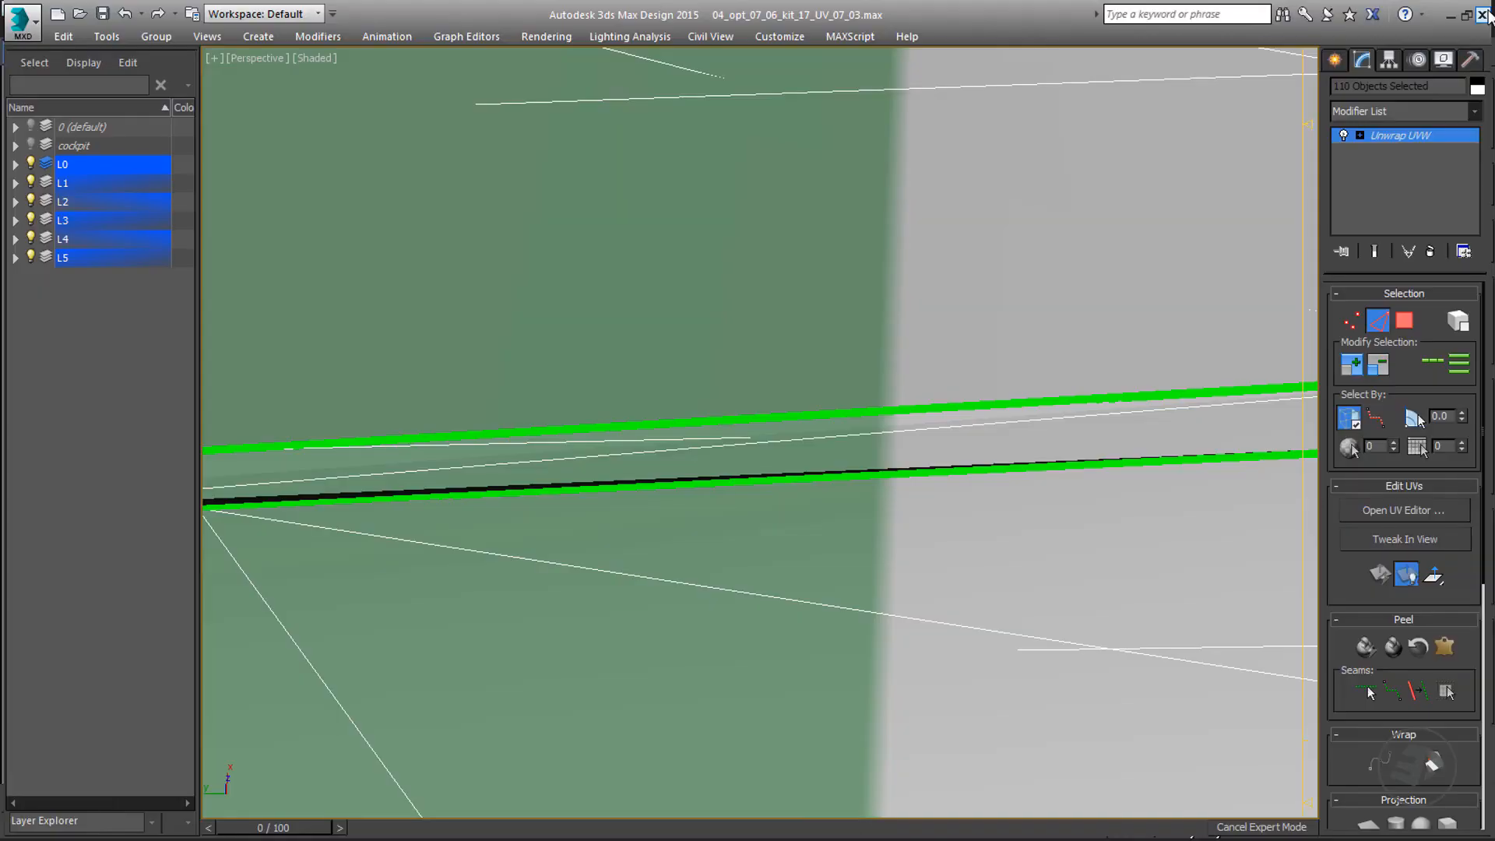
- Render close-ups of the right stripe's edge where it crosses the rear spoiler seams
scroll(950, 313, "down", 15)
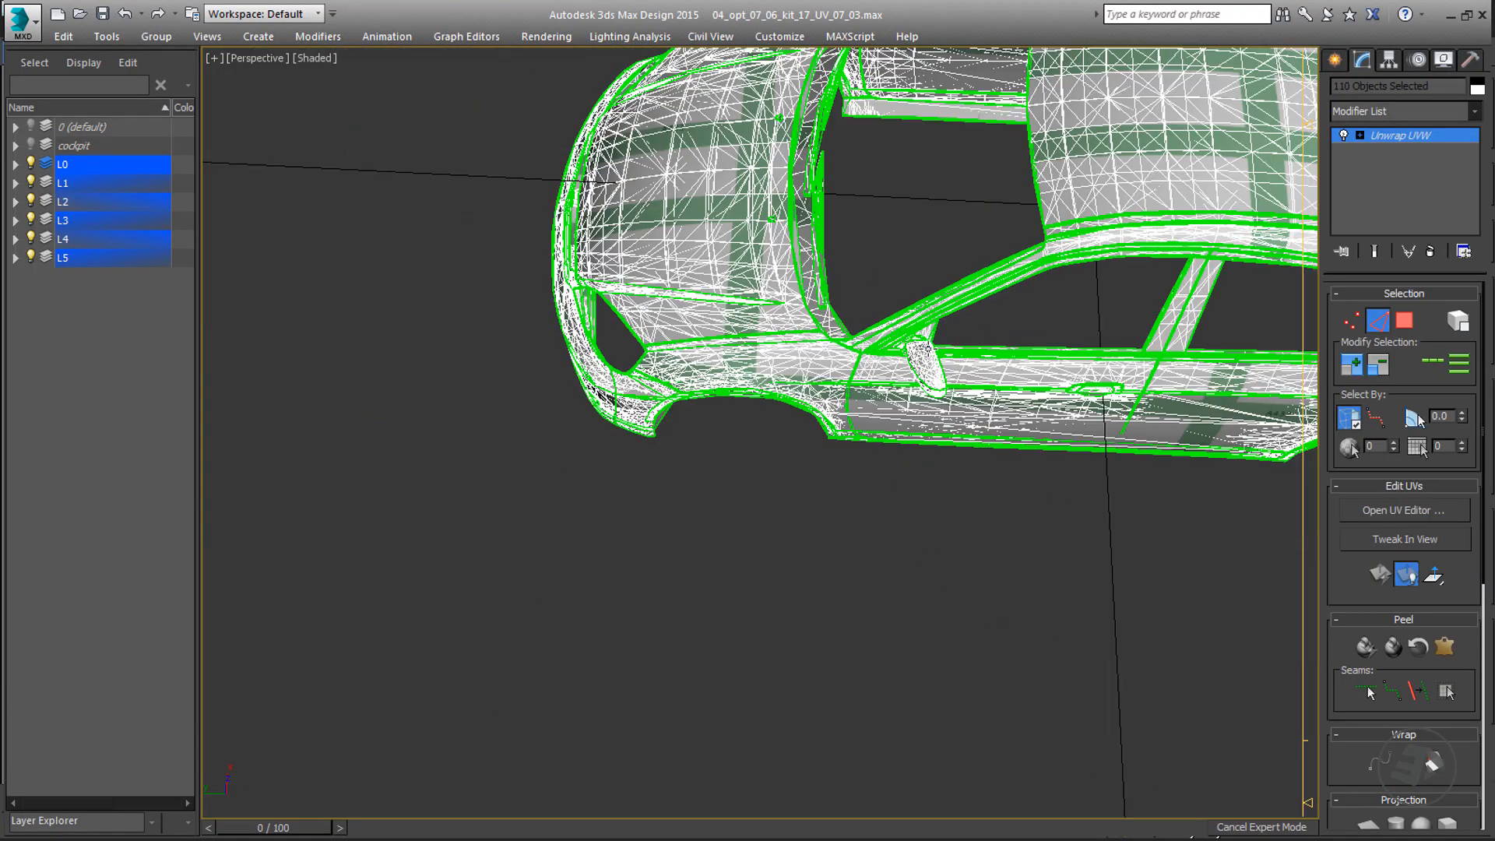
middle_click_drag(785, 309, 751, 283, "alt")
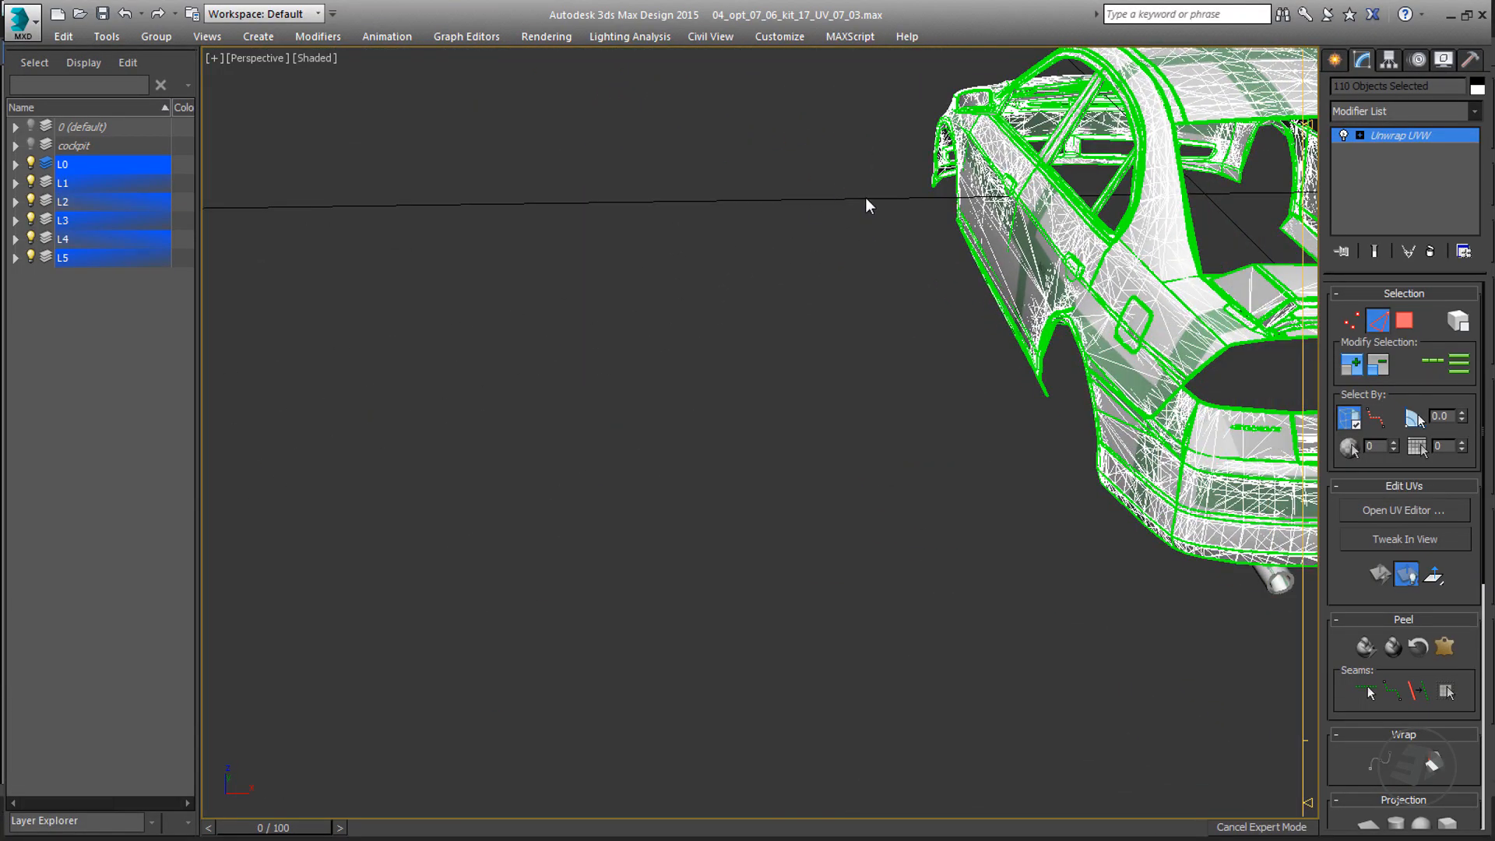
middle_click_drag(1160, 217, 880, 257)
scroll(965, 510, "up", 5)
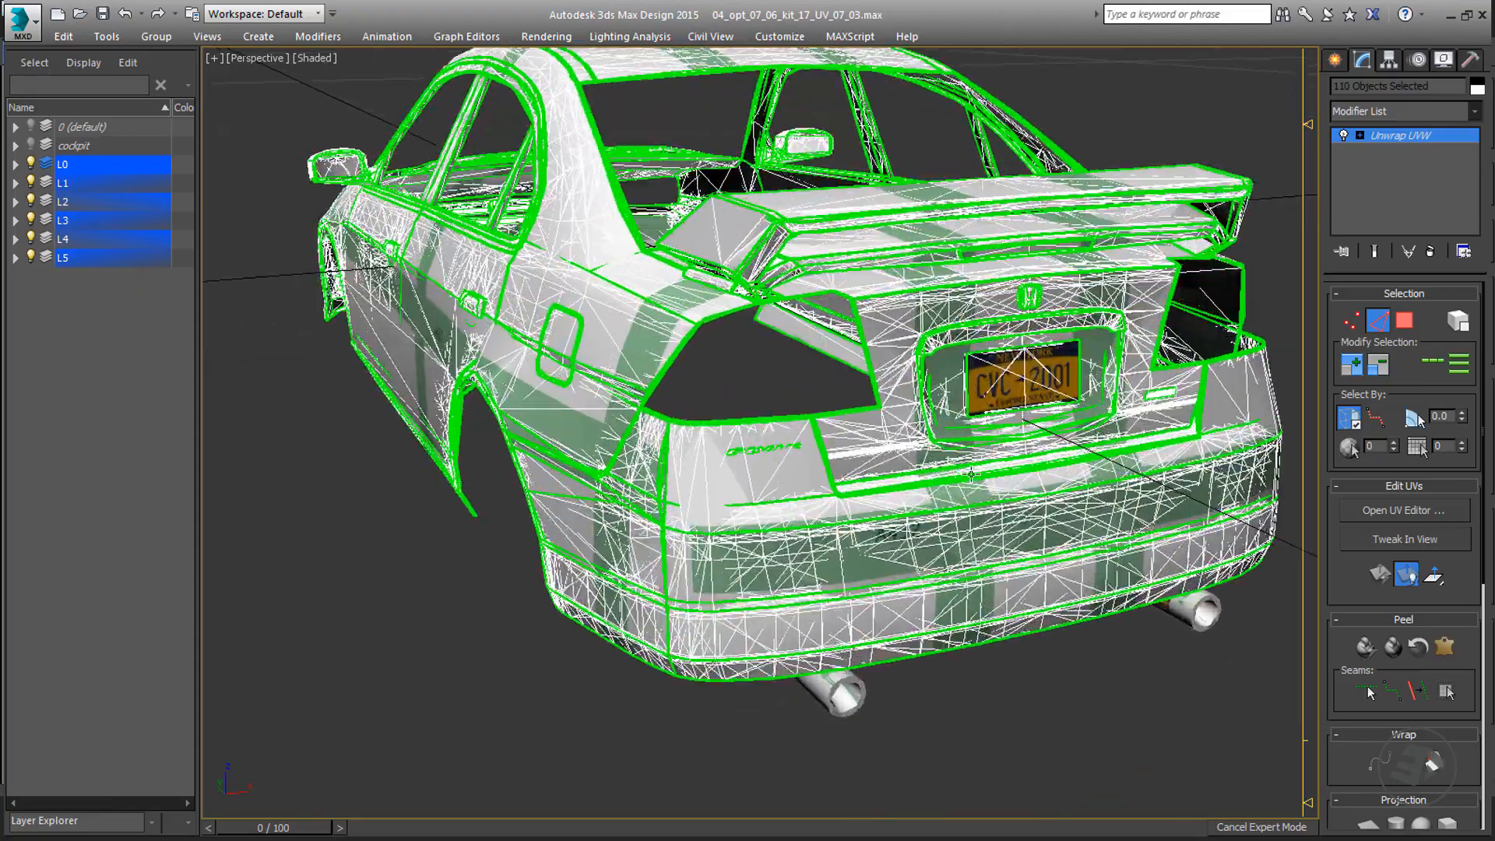
middle_click_drag(940, 378, 888, 397, "alt")
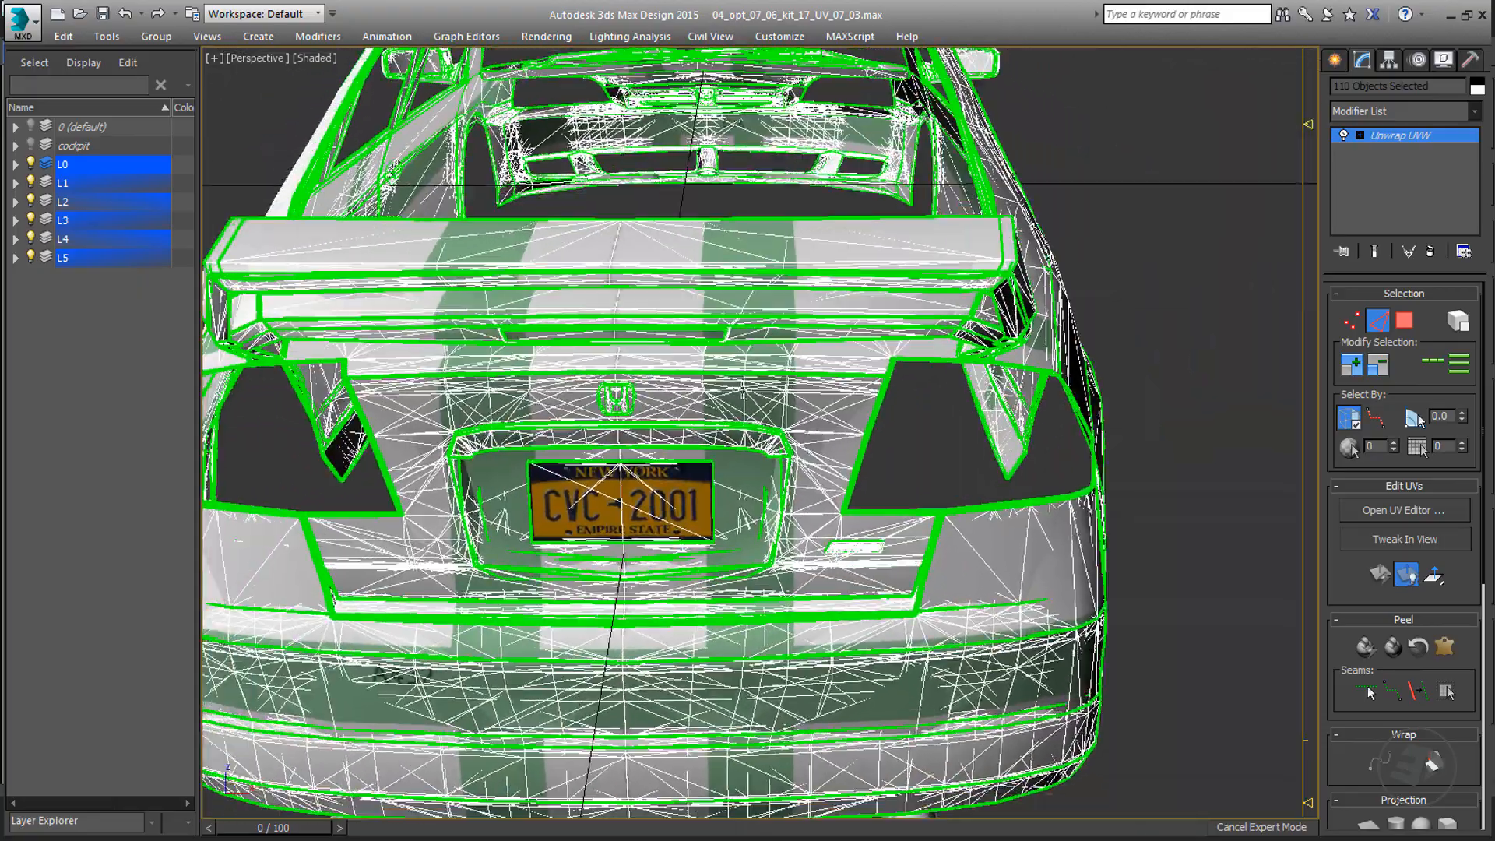
scroll(718, 352, "up", 4)
scroll(717, 352, "up", 4)
scroll(963, 265, "up", 8)
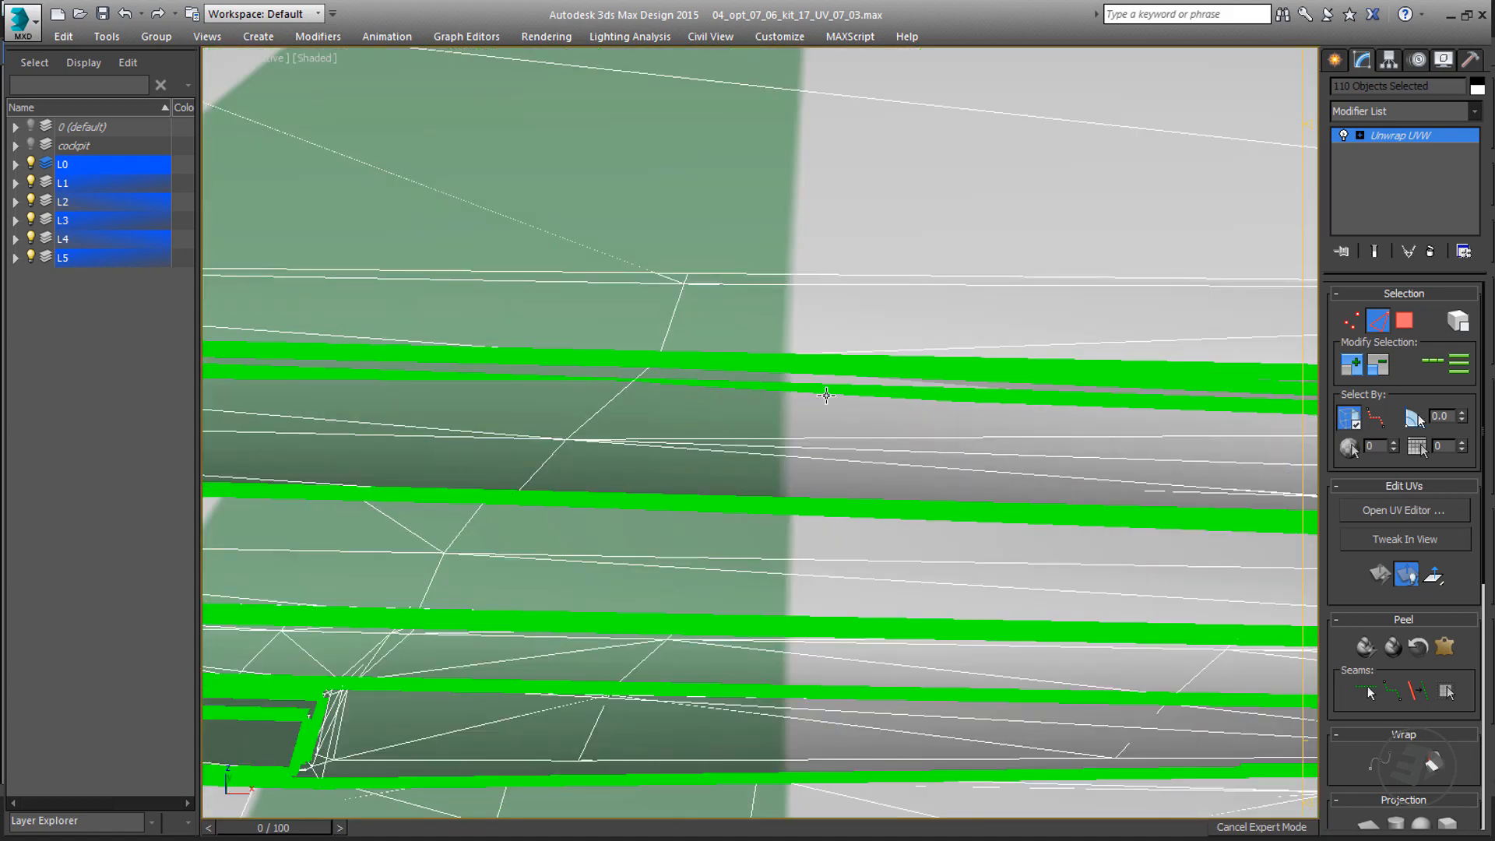
key("shift+q")
middle_click_drag(812, 399, 938, 387, "alt")
key("shift+q")
- Render close-ups of the left stripe's edge across the rear spoiler from different angles
scroll(938, 387, "down", 6)
middle_click_drag(795, 447, 1059, 453, "alt")
scroll(788, 354, "up", 5)
key("shift+q")
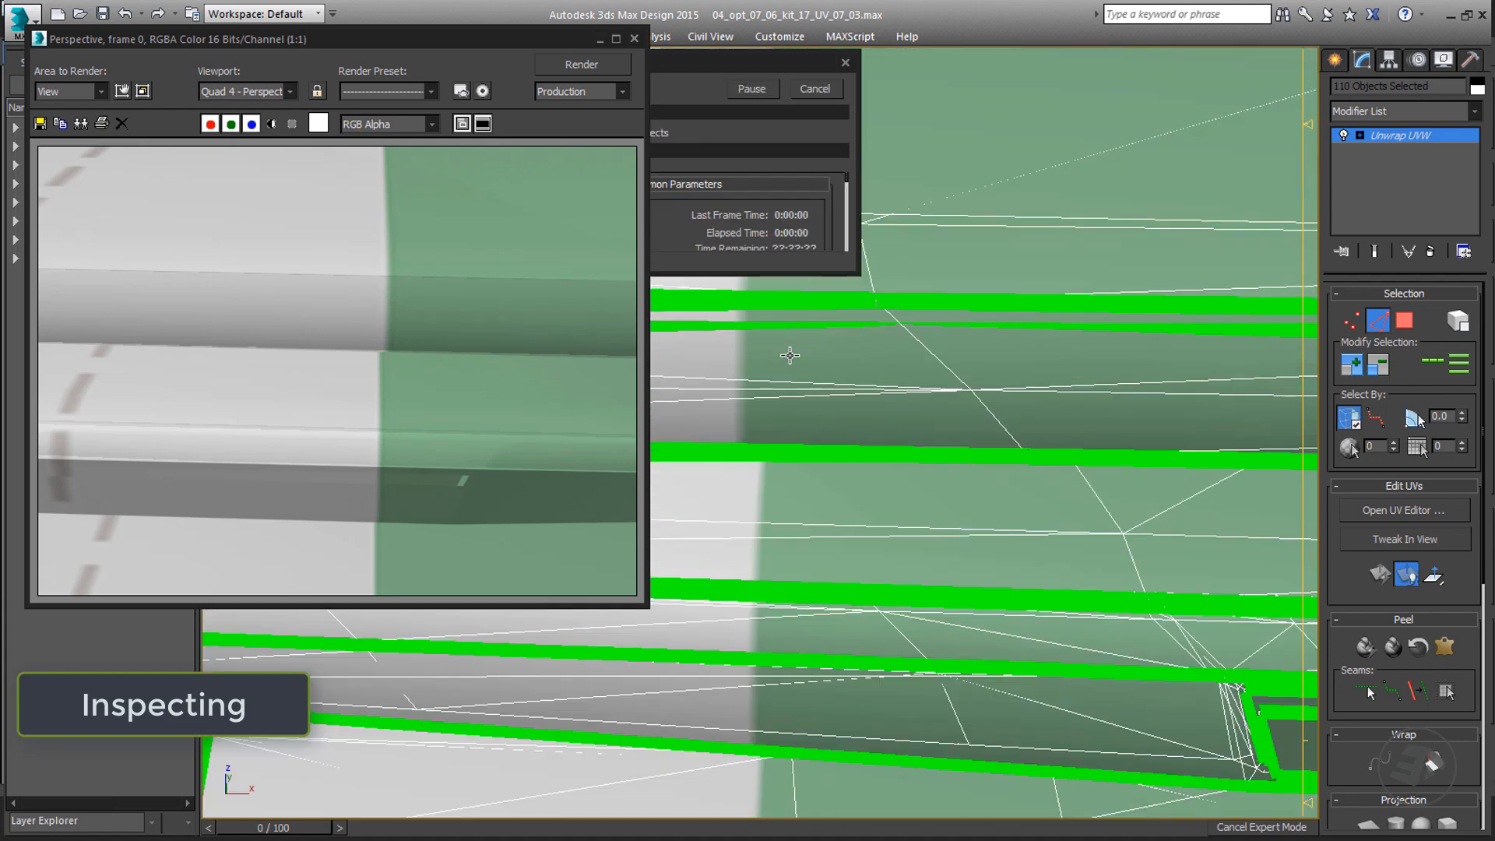
scroll(791, 354, "down", 5)
middle_click_drag(792, 353, 885, 298, "alt")
scroll(925, 405, "up", 5)
key("shift+q")
- Render close-ups of the stripe edges where they run from the rear spoiler onto the trunk lid
scroll(885, 297, "down", 3)
middle_click_drag(863, 685, 989, 596, "alt")
scroll(754, 593, "up", 4)
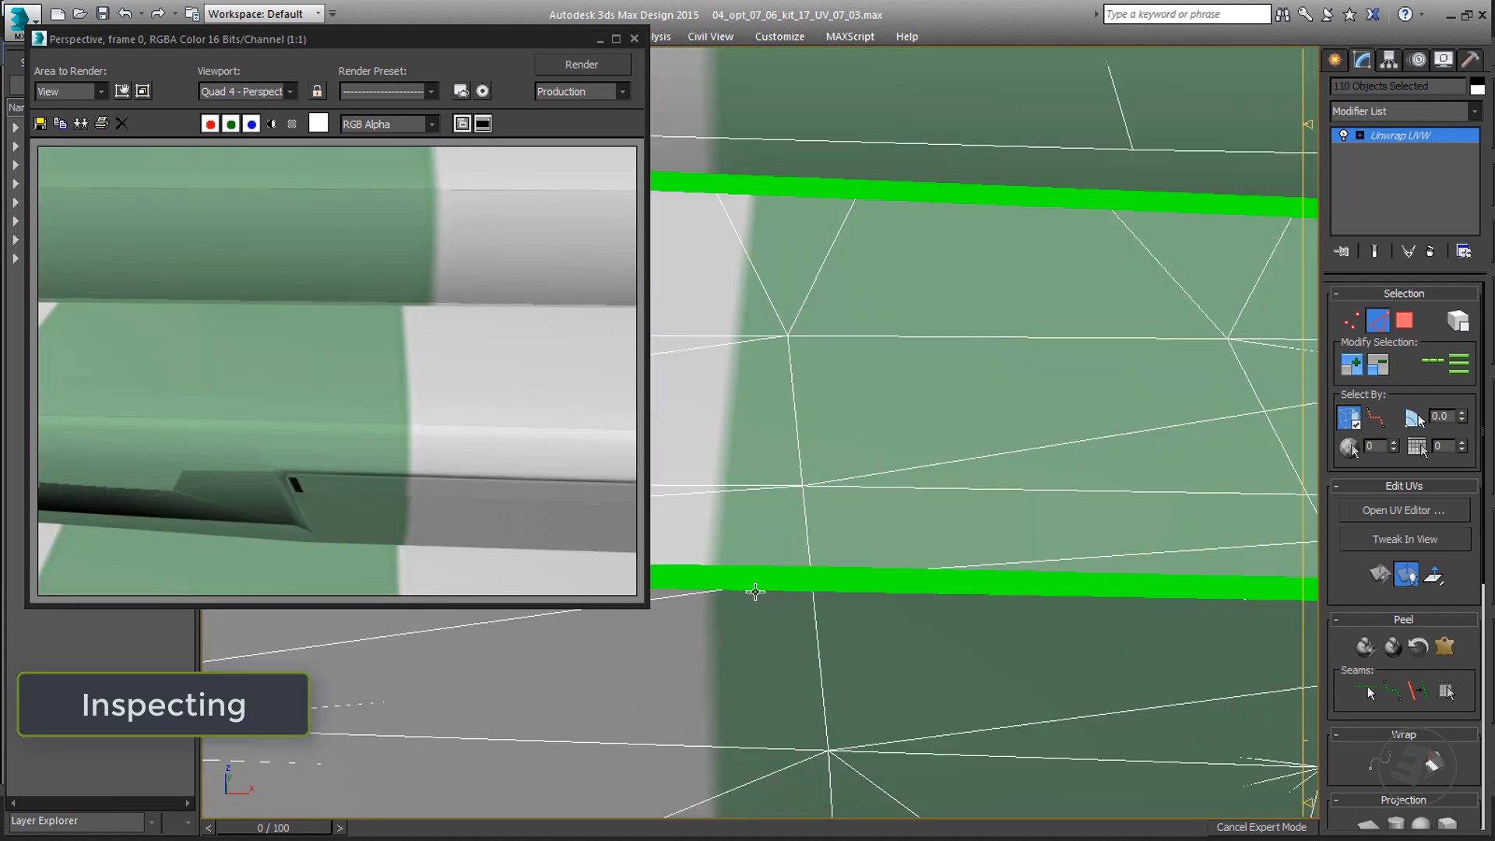
key("shift+q")
middle_click_drag(927, 559, 146, 503)
key("shift+q")
middle_click_drag(958, 467, 575, 472)
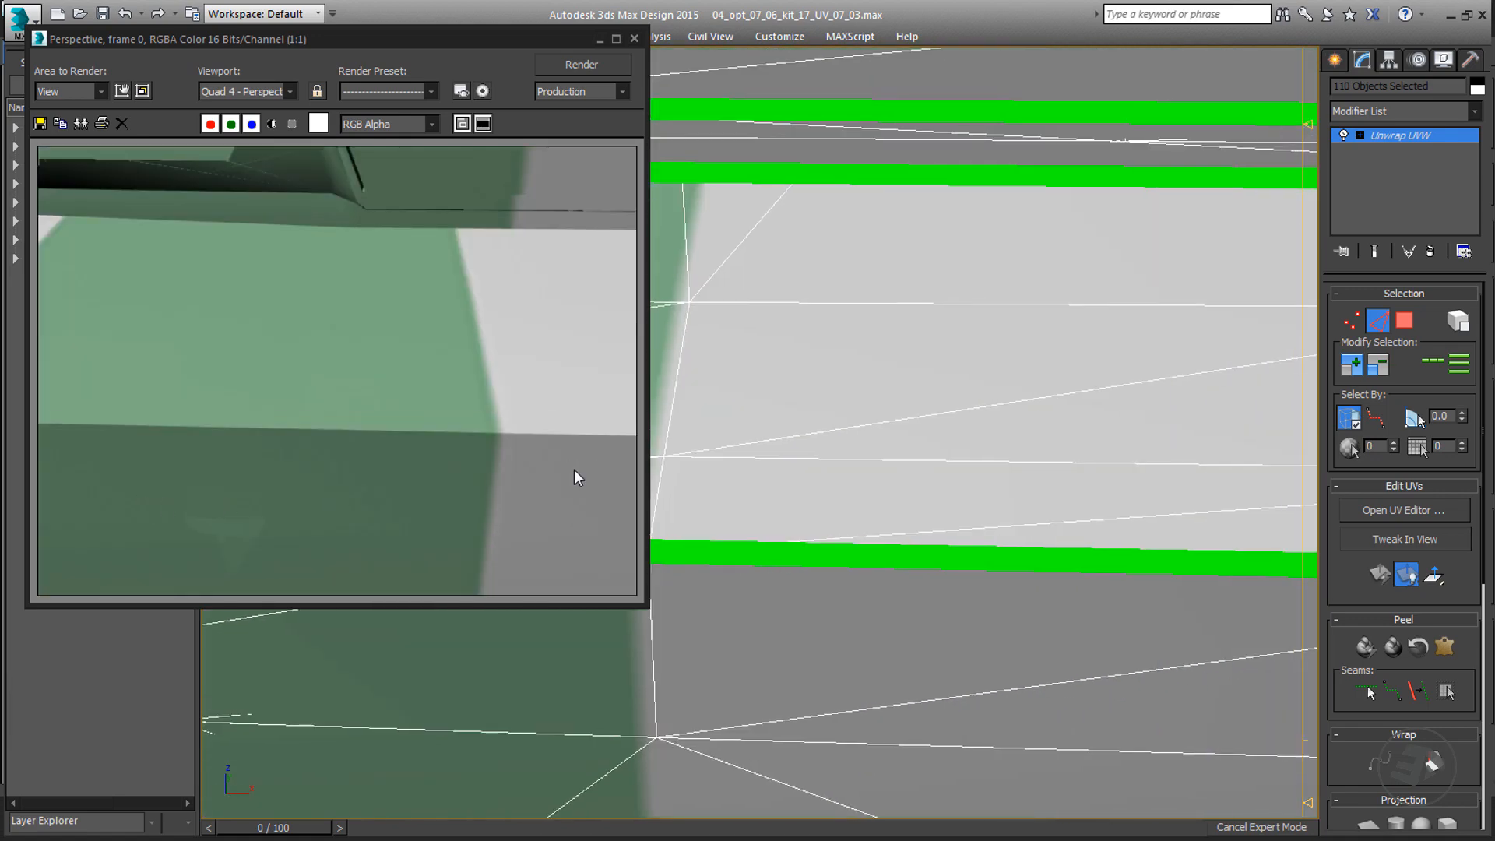
- Render the stripe edges on the trunk lid around the logo and close the rendered image
scroll(919, 499, "down", 4)
middle_click_drag(919, 498, 288, 493)
key("shift+q")
middle_click_drag(1073, 520, 564, 521)
scroll(872, 567, "up", 3)
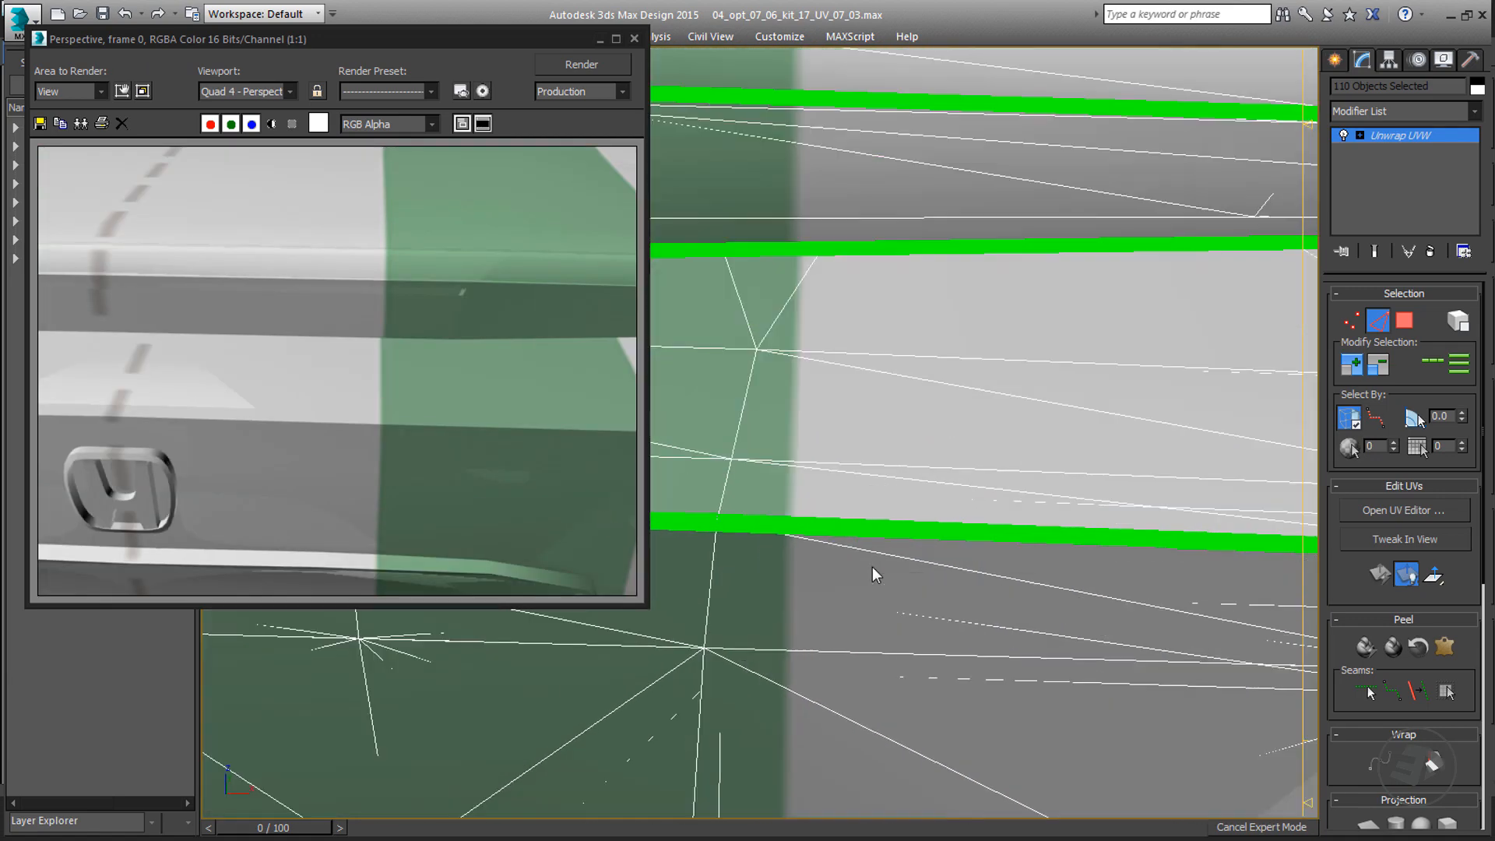
key("shift+q")
left_click(634, 38)
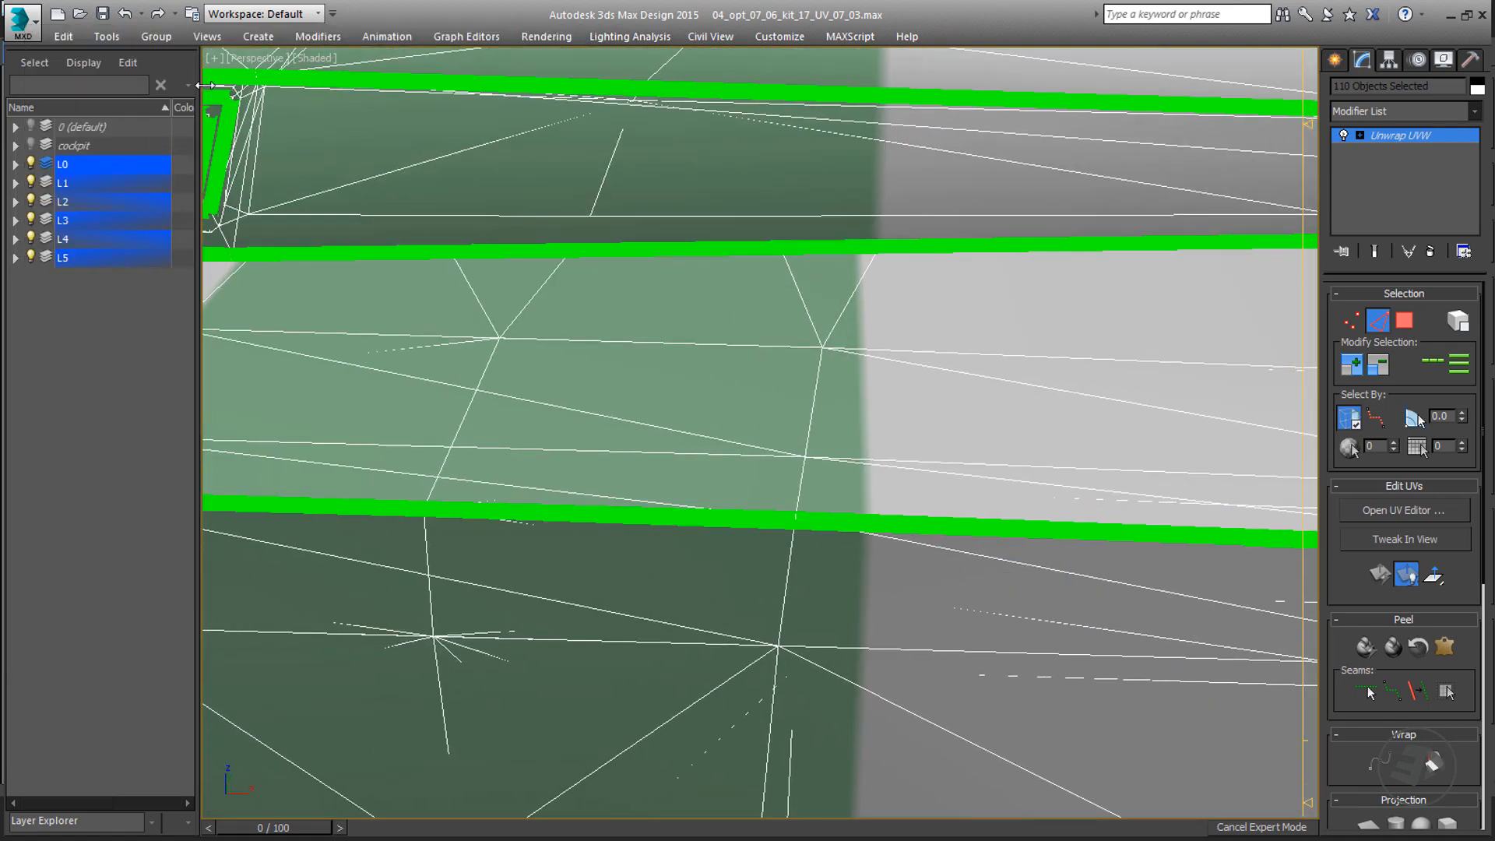
- Render a close-up of the hood, grille and bumper stripes in the Back view, and close the rendered image
left_click(257, 58)
left_click(310, 196)
scroll(752, 443, "up", 8)
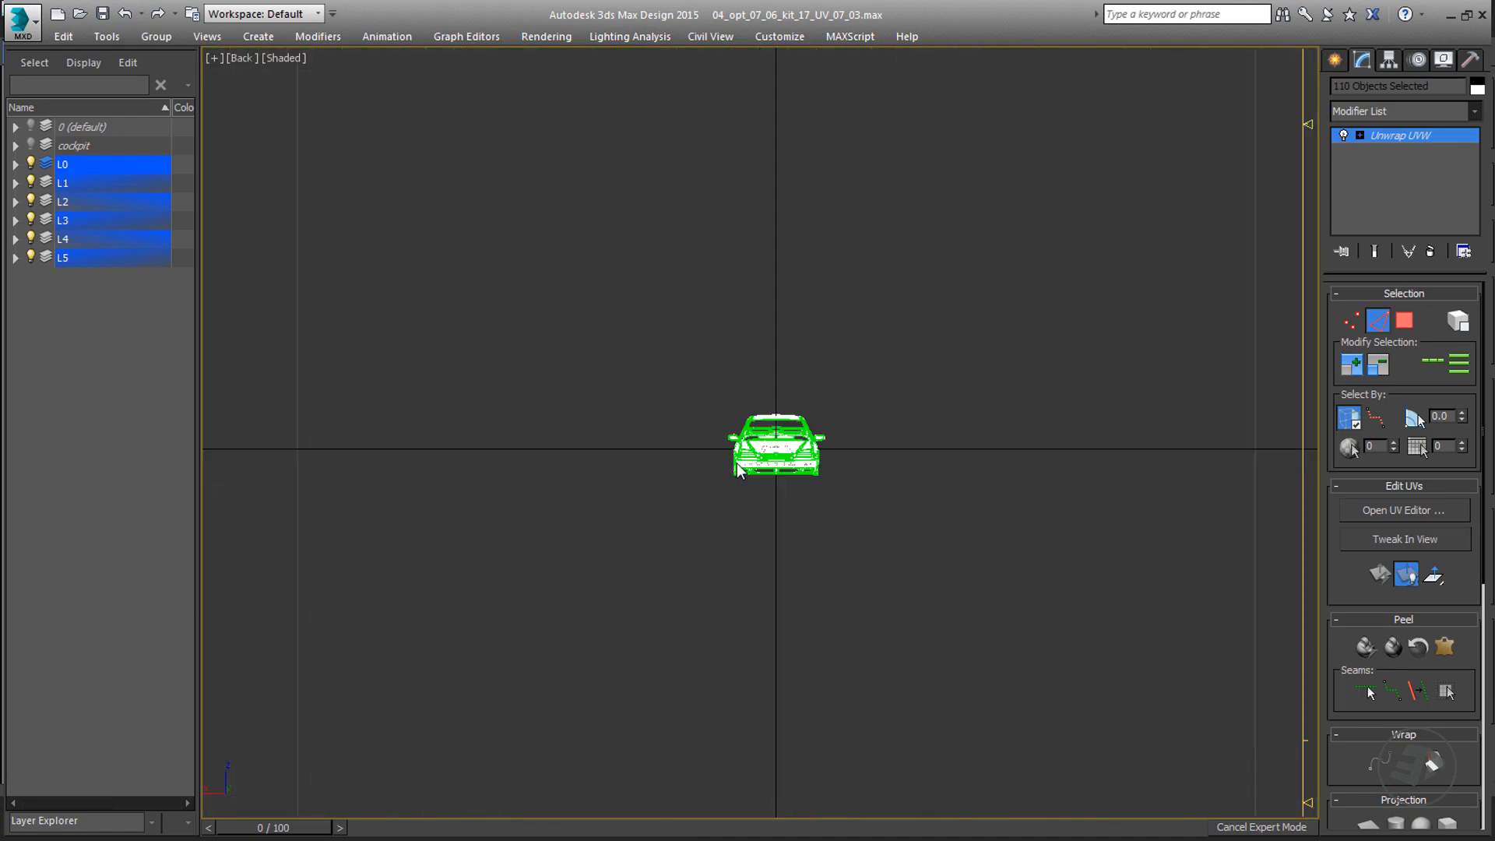
scroll(802, 463, "up", 10)
key("shift+q")
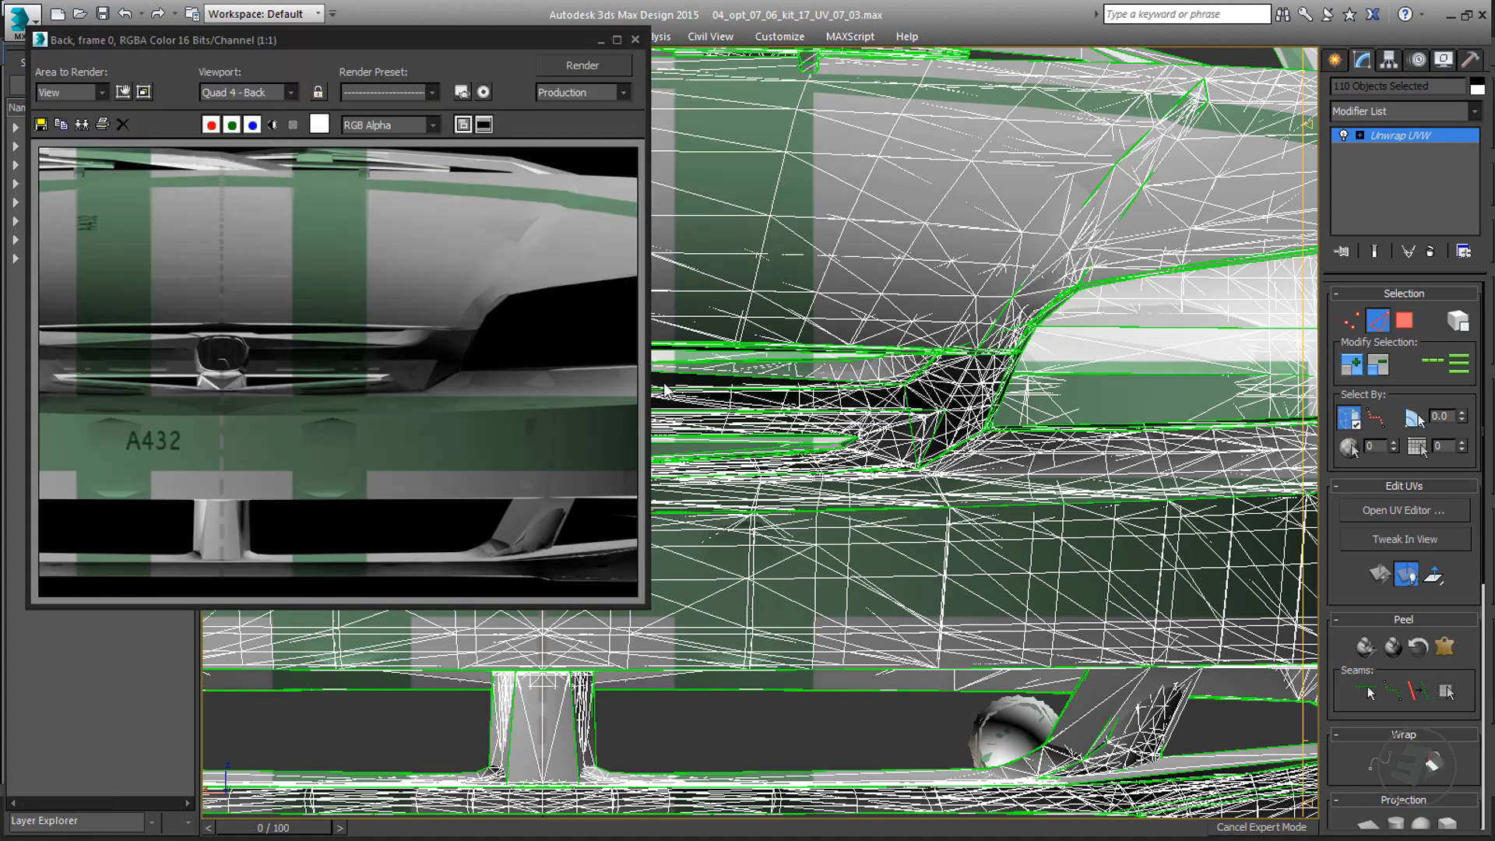
left_click(635, 40)
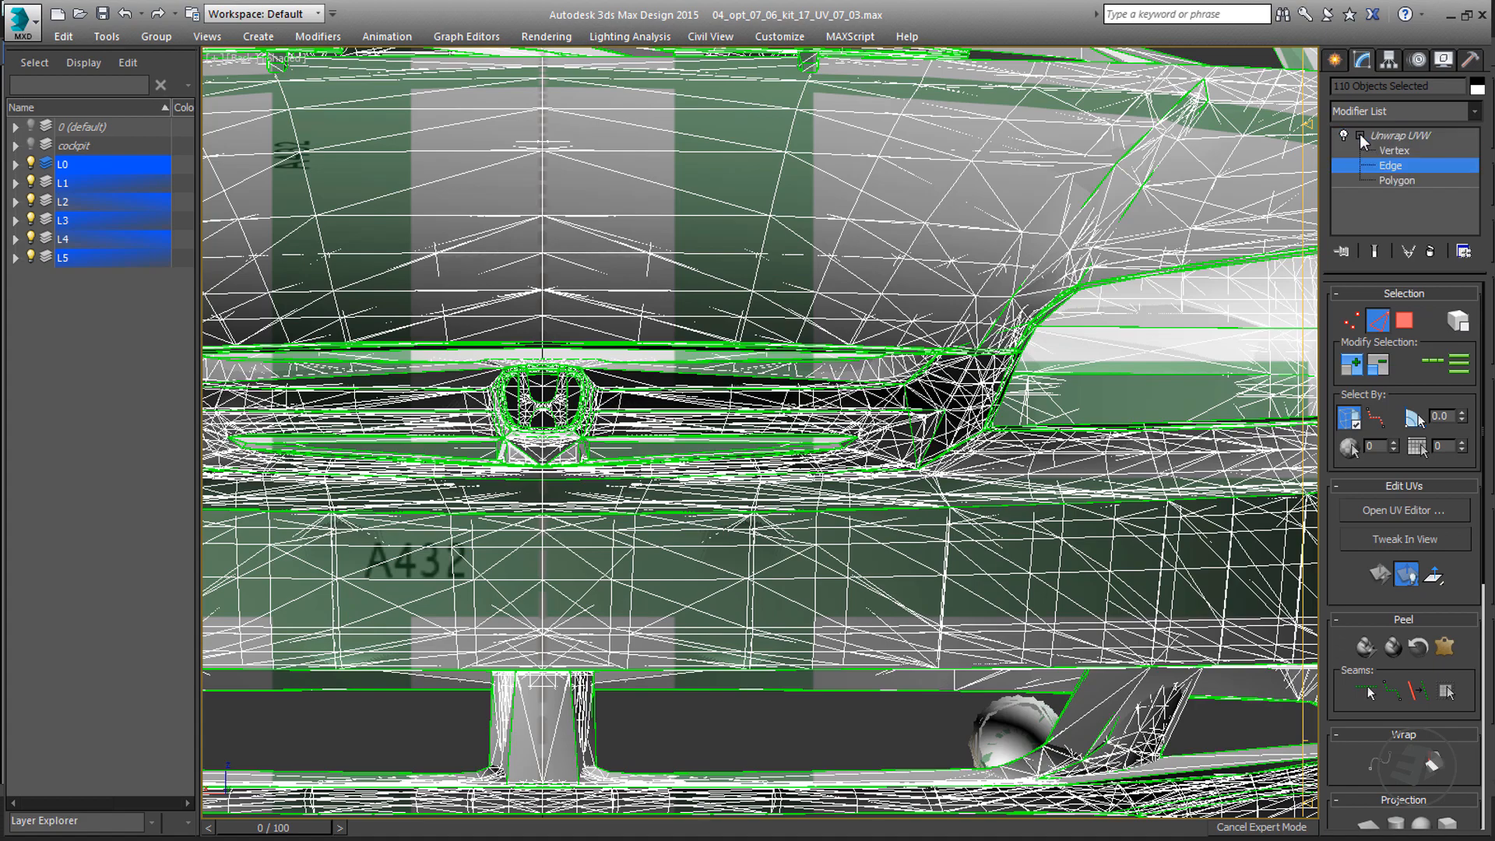
- Collapse the Unwrap UVW modifier on all selected car objects, return to the perspective view and clear the selection
right_click(1391, 135)
left_click(1349, 272)
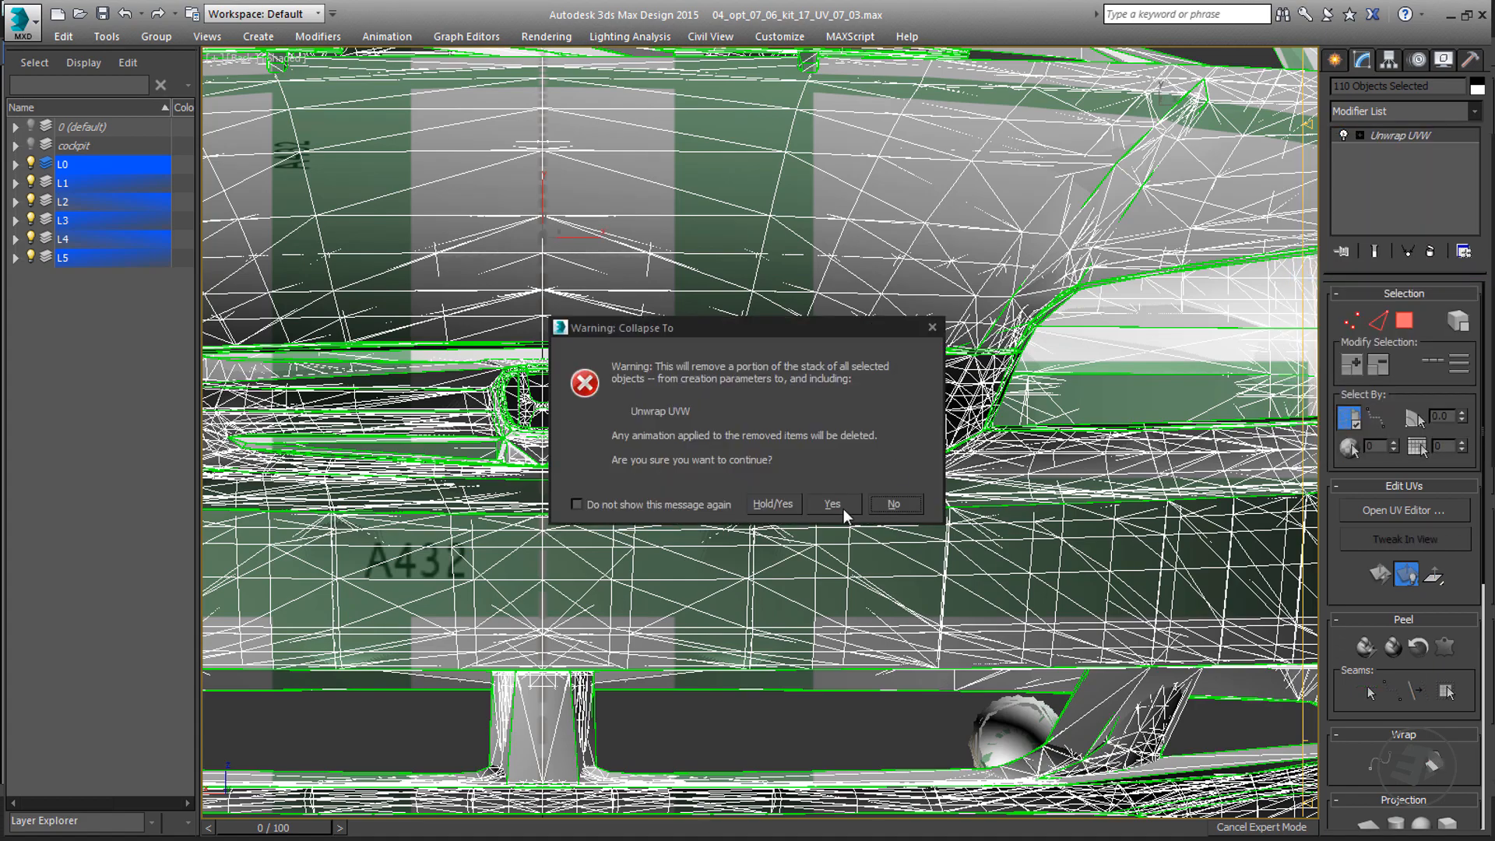
left_click(843, 506)
key("z")
key("p")
middle_click_drag(930, 479, 412, 531, "alt")
left_click(413, 532)
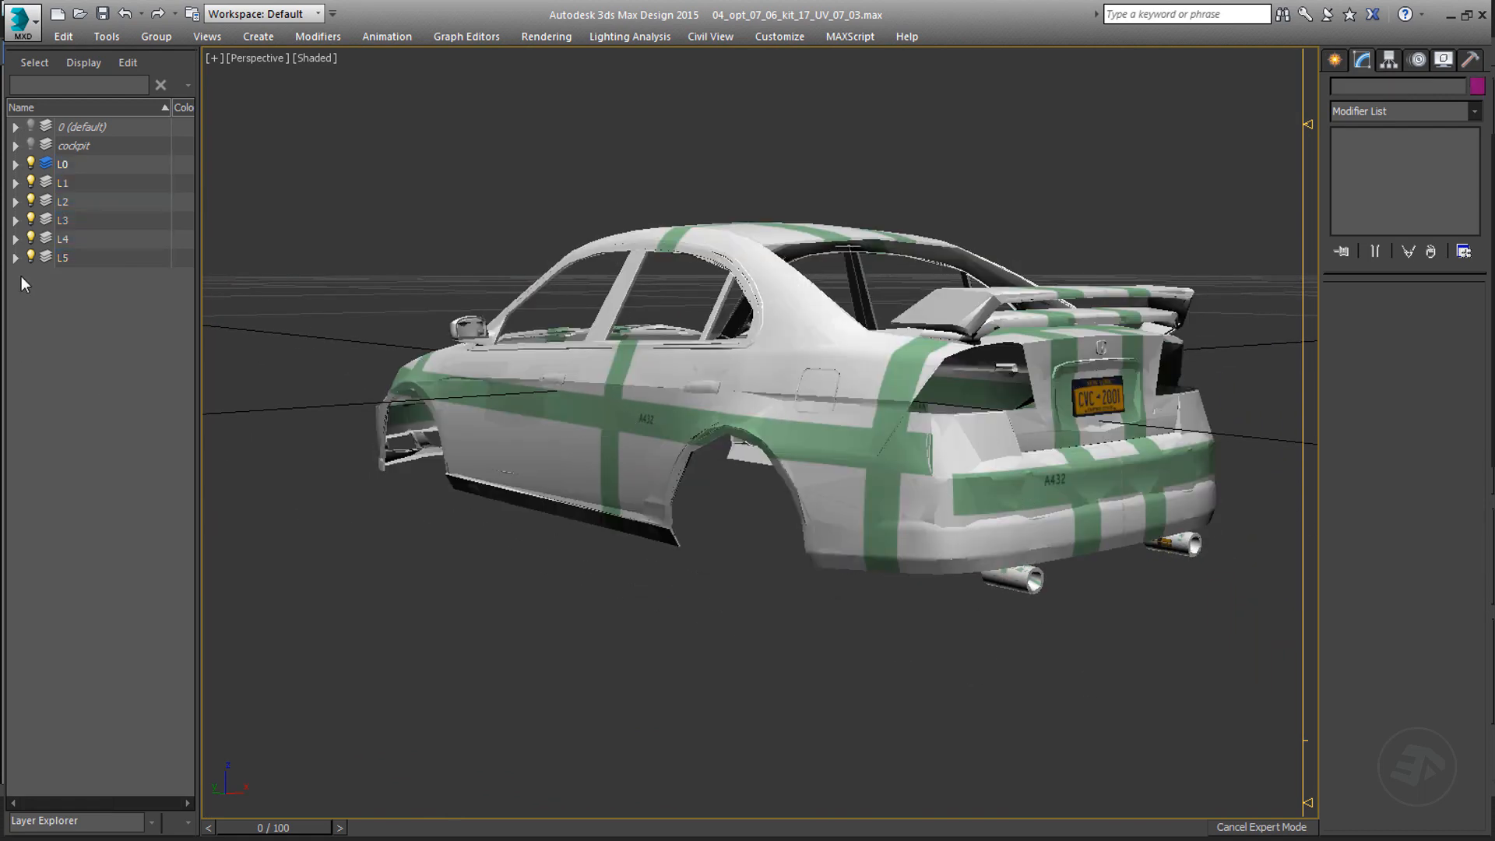
- Hide layers L1 to L5 and select all remaining objects on layer L0
left_click(31, 256)
left_click(31, 238)
left_click(31, 220)
left_click(30, 201)
left_click(31, 182)
middle_click_drag(1104, 419, 916, 412)
middle_click_drag(847, 459, 944, 457)
left_click_drag(331, 681, 332, 679)
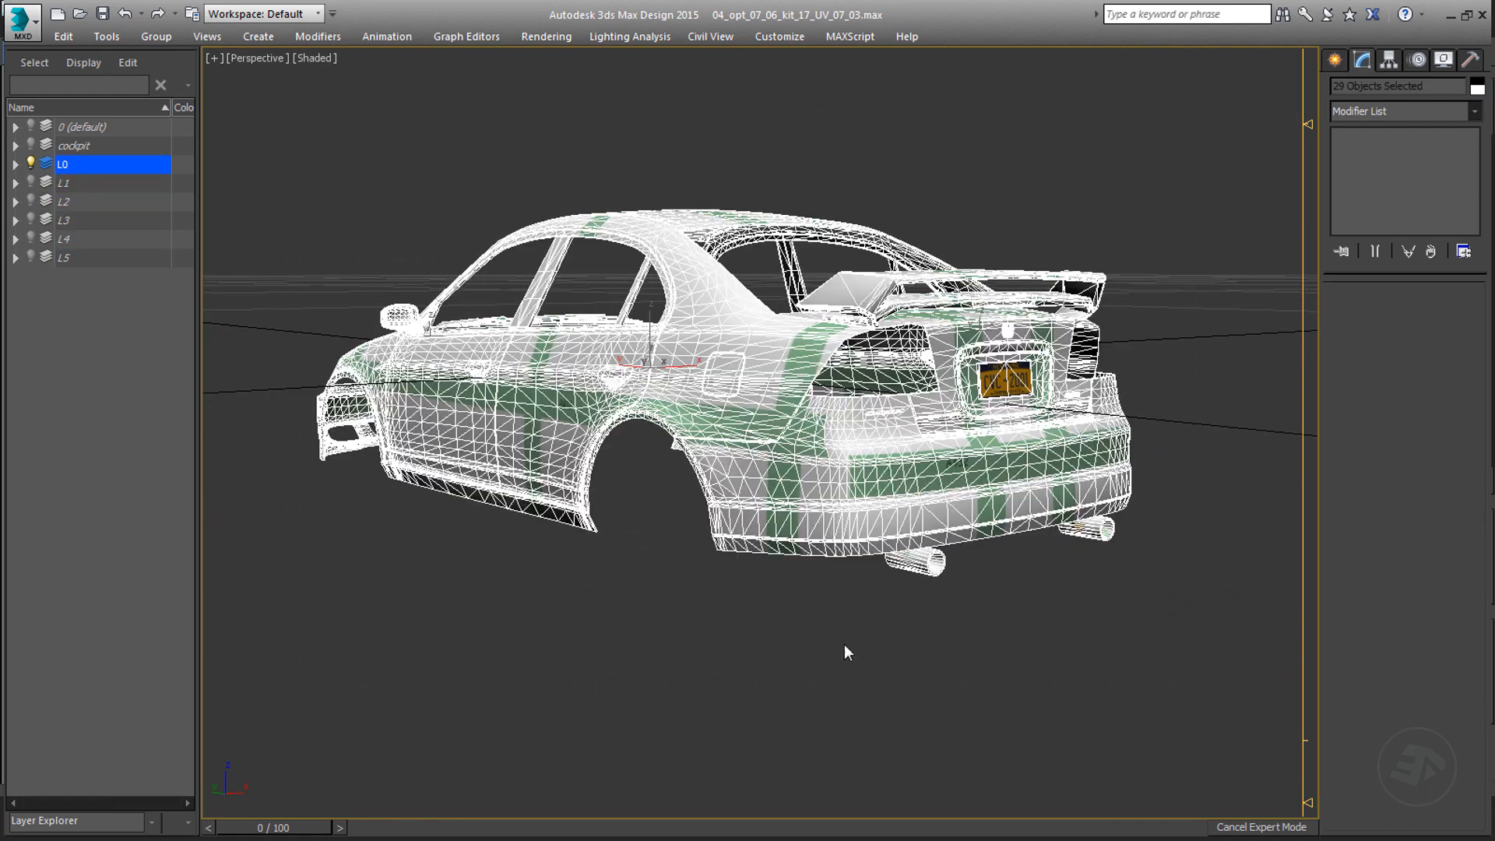
- Remove the exhaust pipes and a small part near the rear spoiler from the selection
middle_click_drag(963, 604, 1039, 656, "alt")
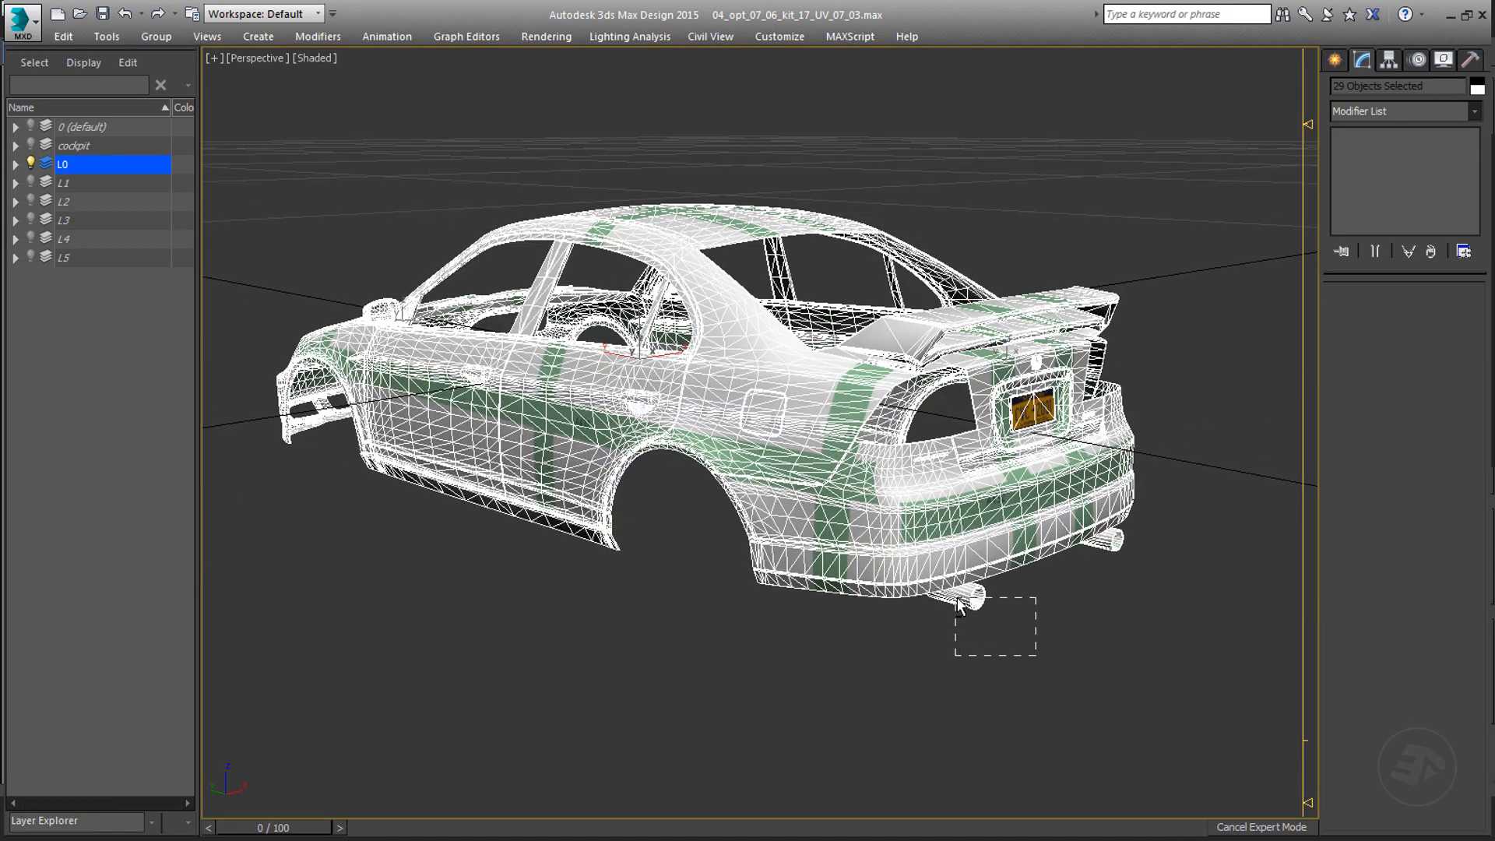
left_click_drag(957, 601, 957, 601, "alt")
middle_click_drag(931, 626, 945, 636, "alt")
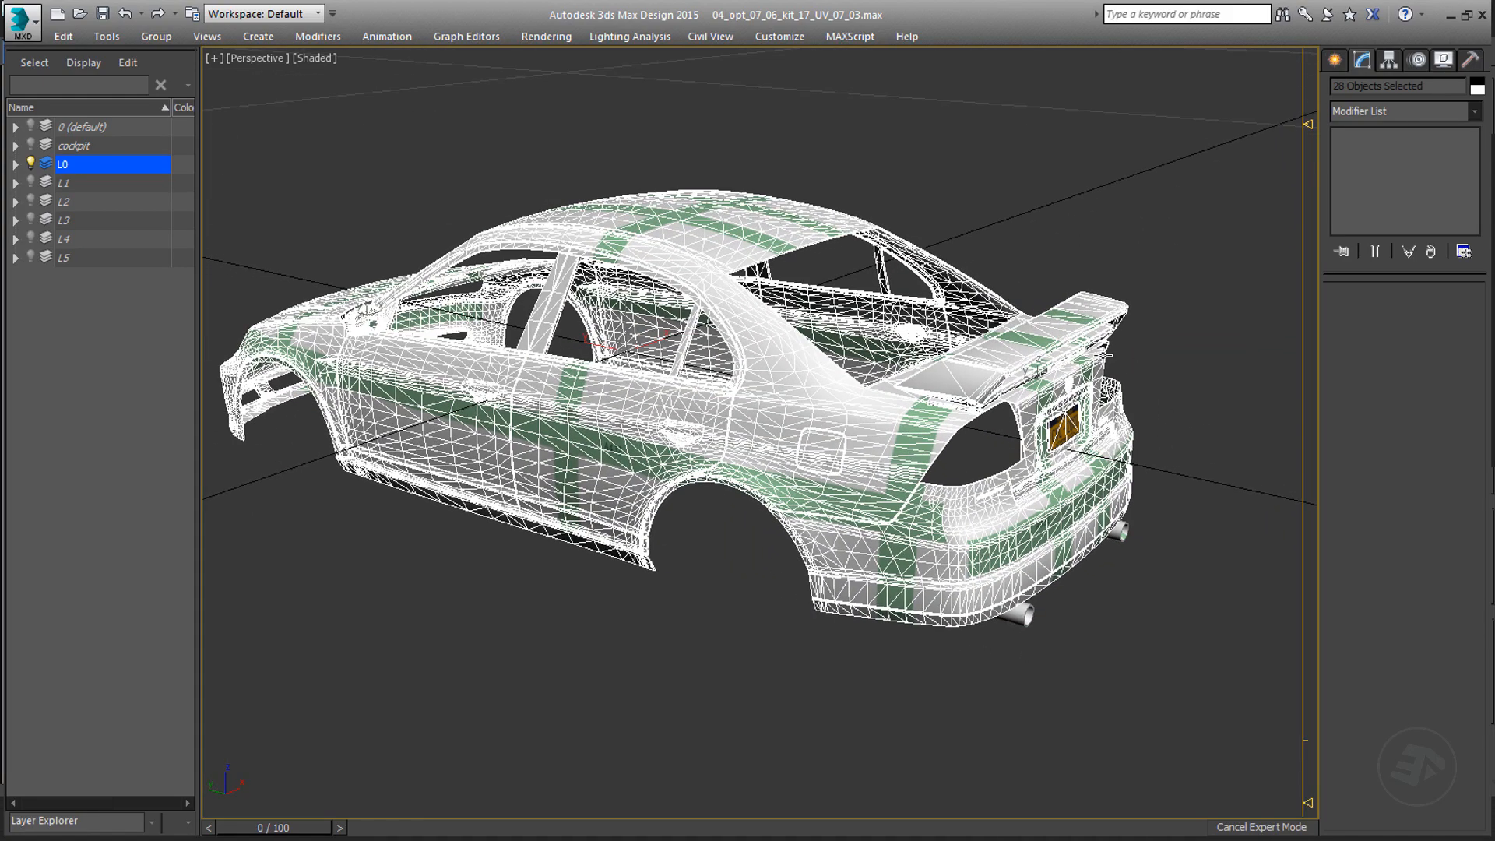
scroll(1095, 348, "up", 10)
middle_click_drag(1054, 369, 805, 363)
scroll(910, 286, "up", 5)
left_click(920, 279, "alt")
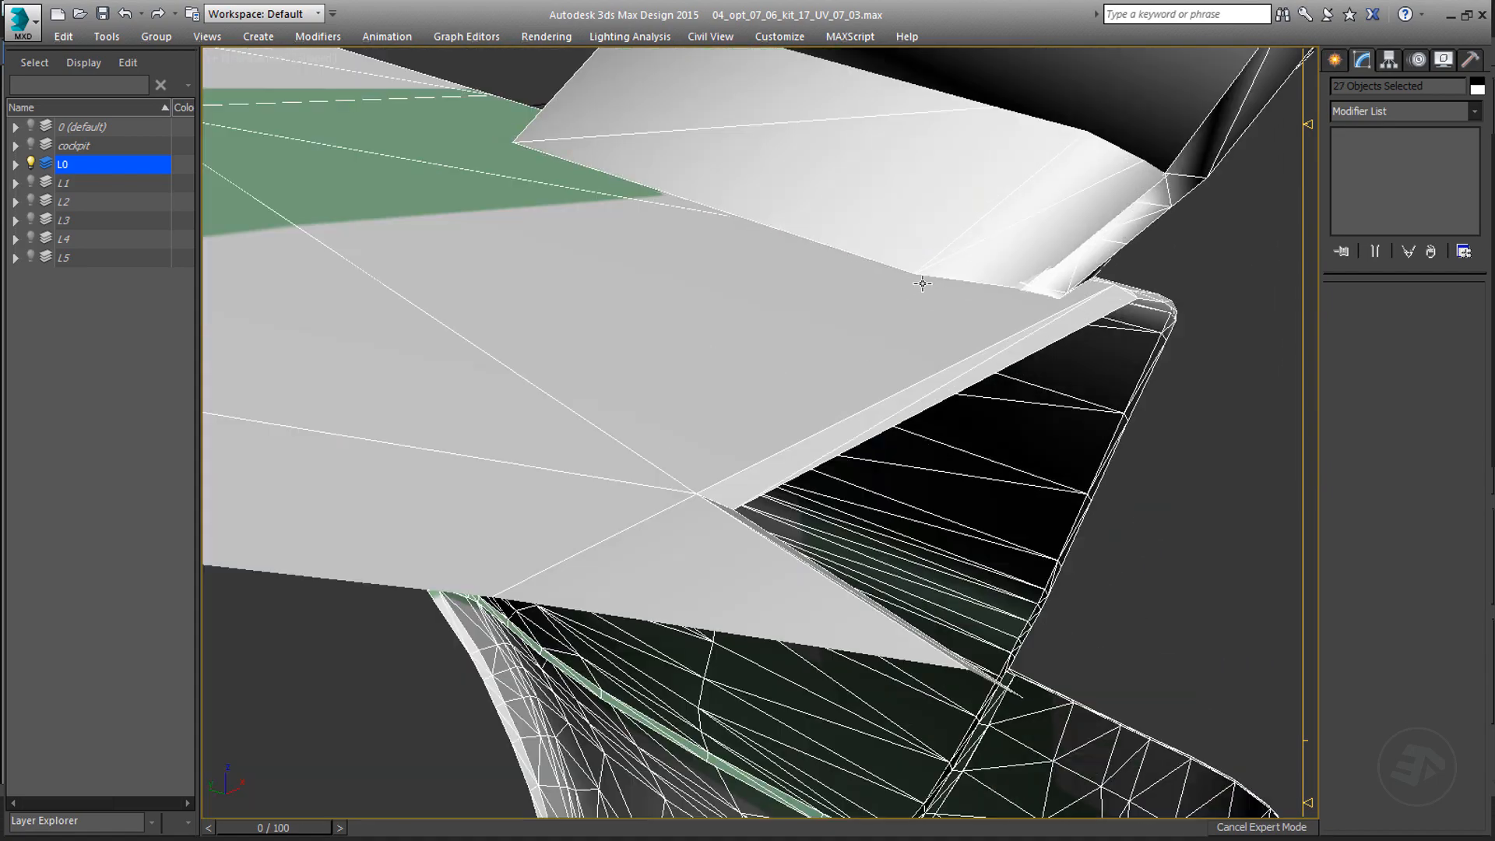
- Remove the trunk lid logo and the badges on both sides of the license plate from the selection
scroll(920, 278, "down", 15)
middle_click_drag(741, 422, 864, 430, "alt")
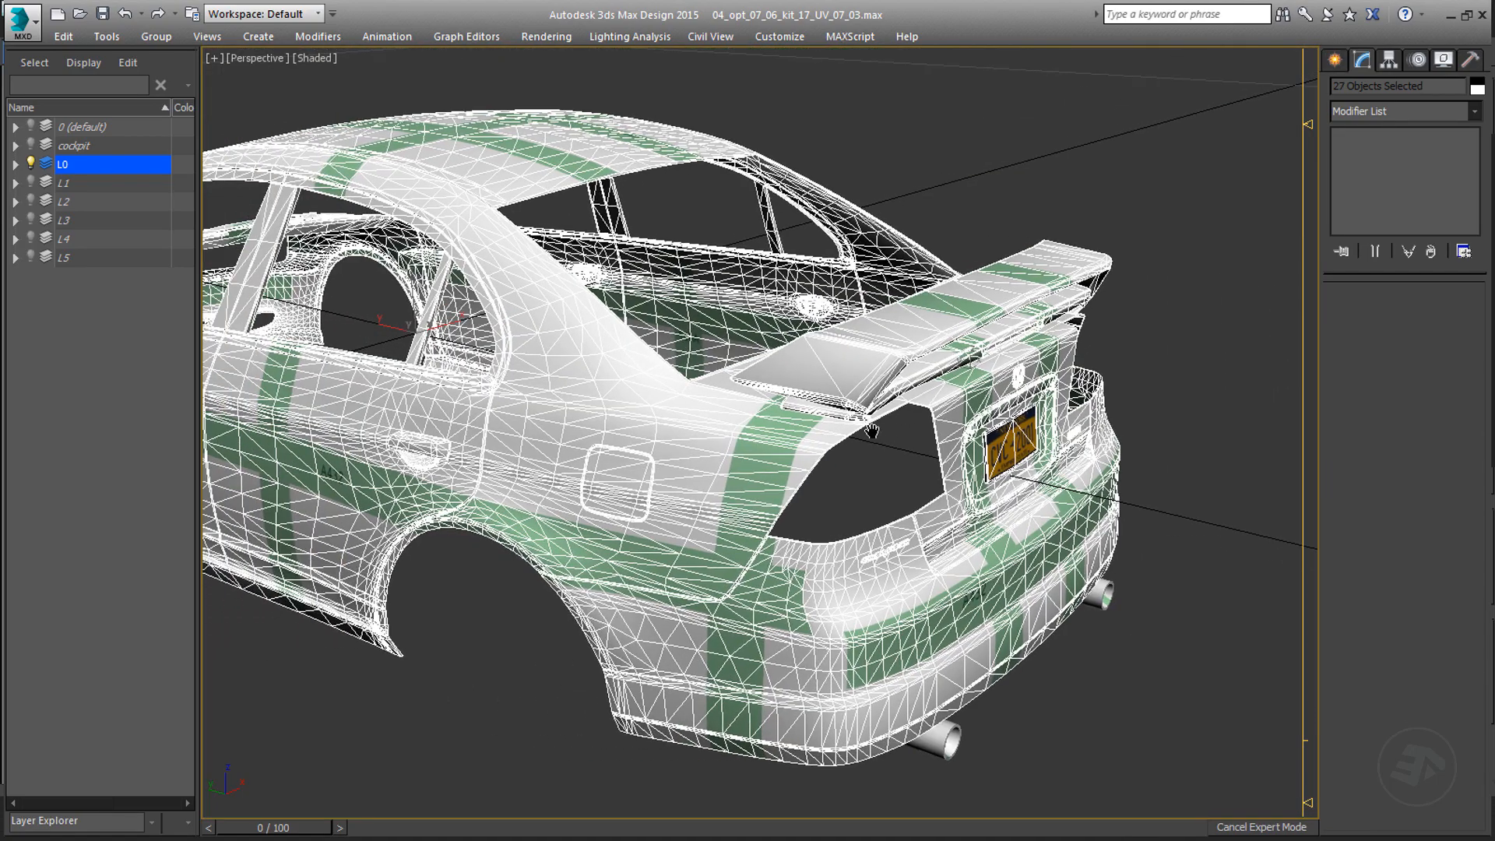
scroll(1008, 389, "up", 8)
left_click(1008, 387, "alt")
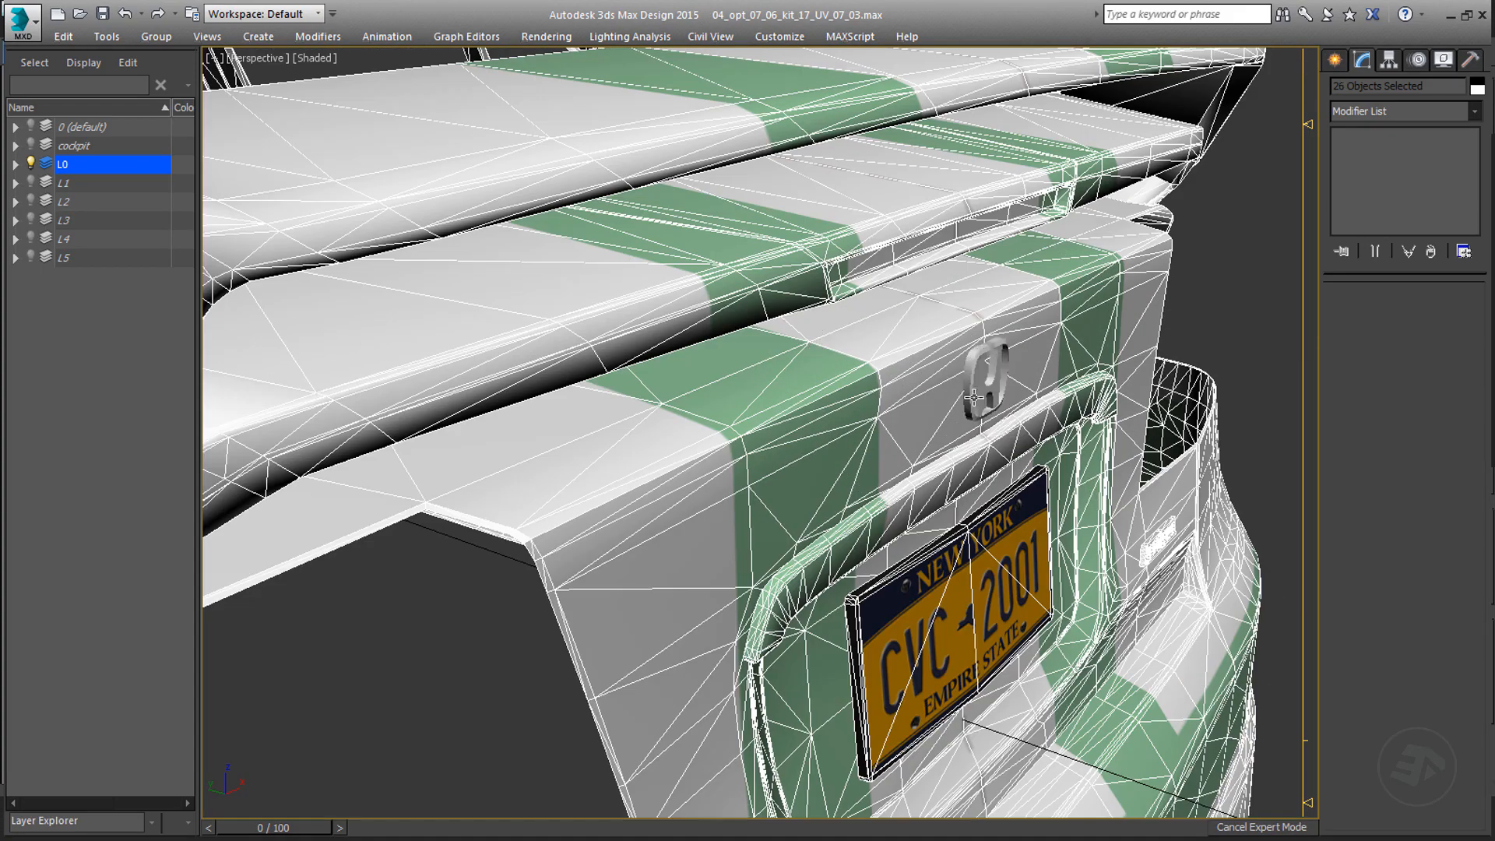
scroll(1008, 387, "down", 8)
scroll(816, 487, "up", 4)
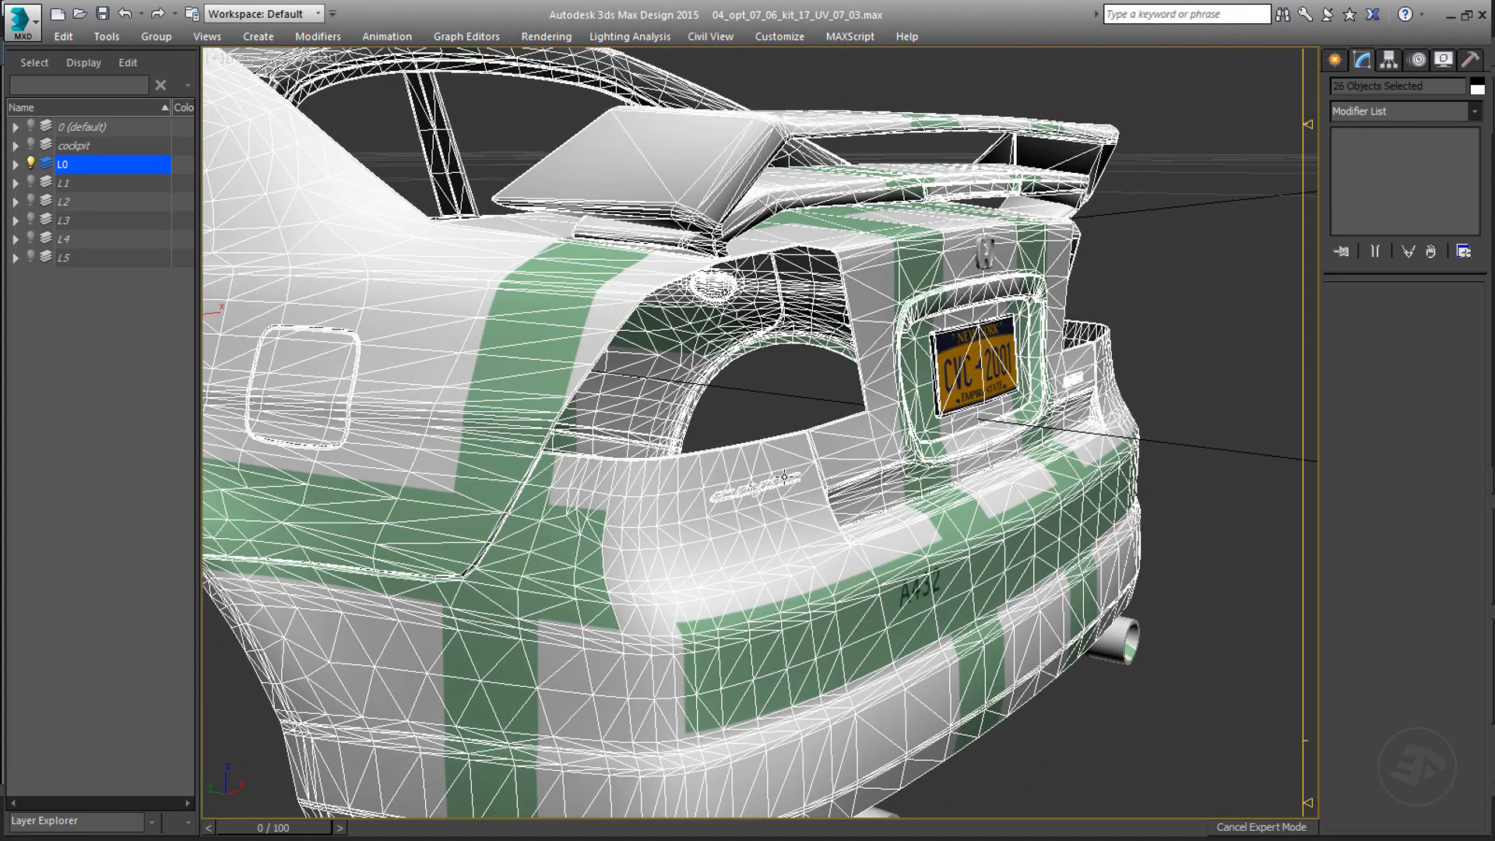
left_click(785, 476, "alt")
scroll(1028, 446, "up", 5)
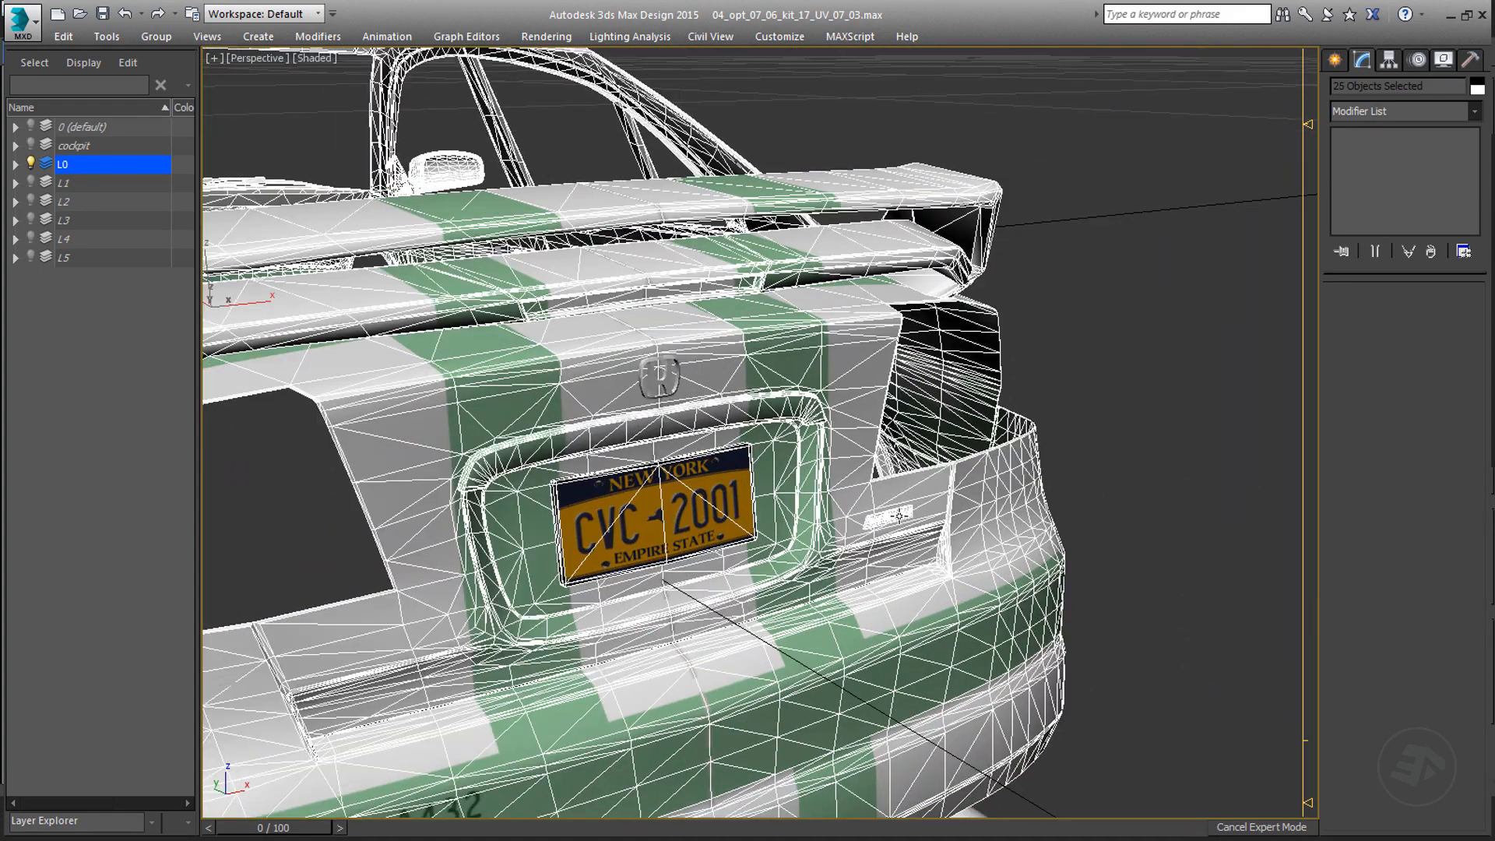
middle_click_drag(826, 557, 1001, 524)
- Remove the door window frames, pillars and window trims from the selection in the Left view
key("l")
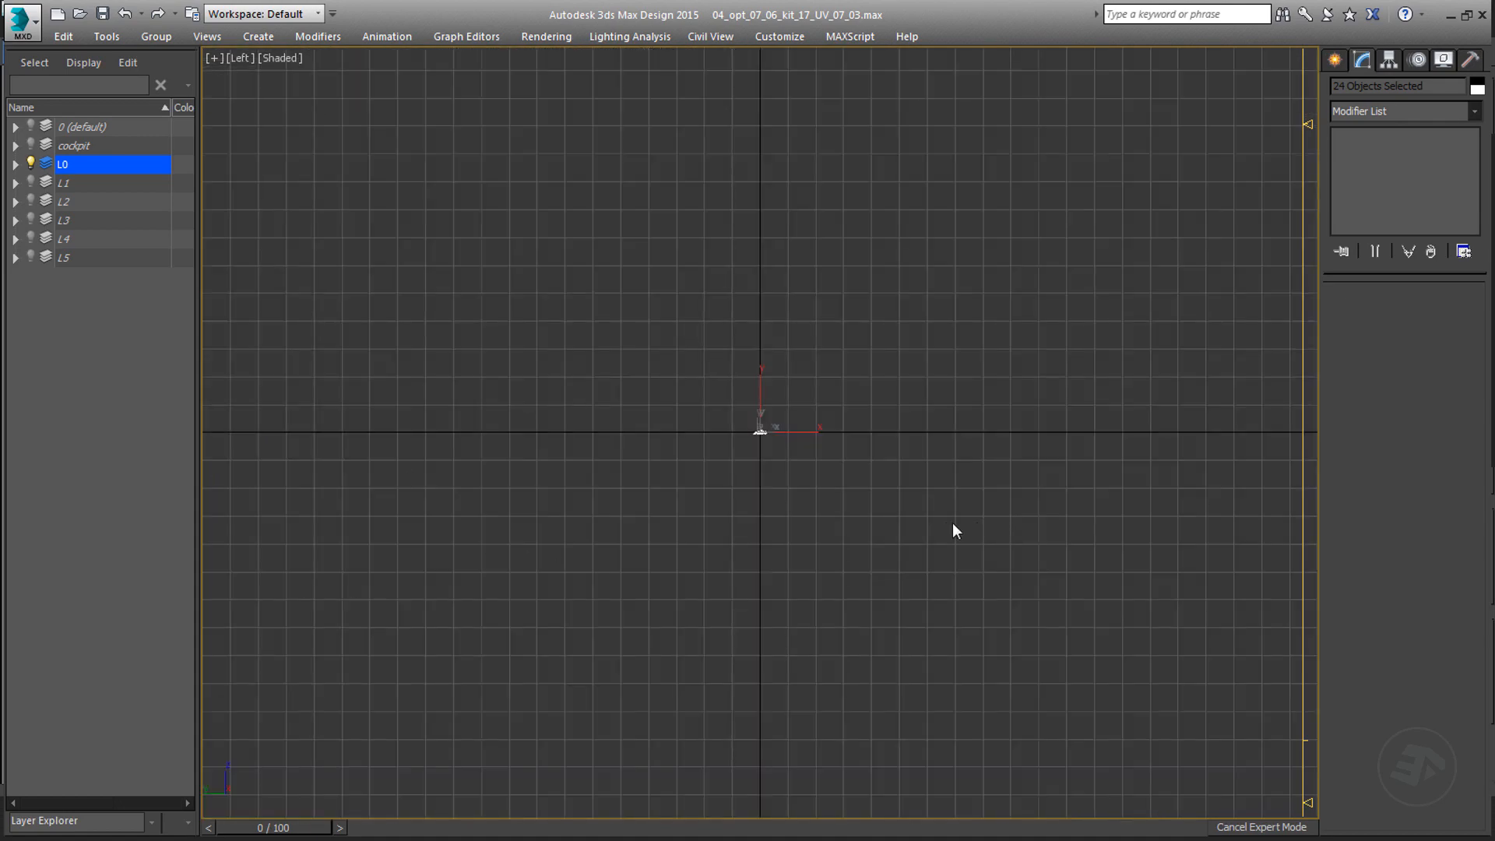
key("z")
scroll(839, 458, "up", 5)
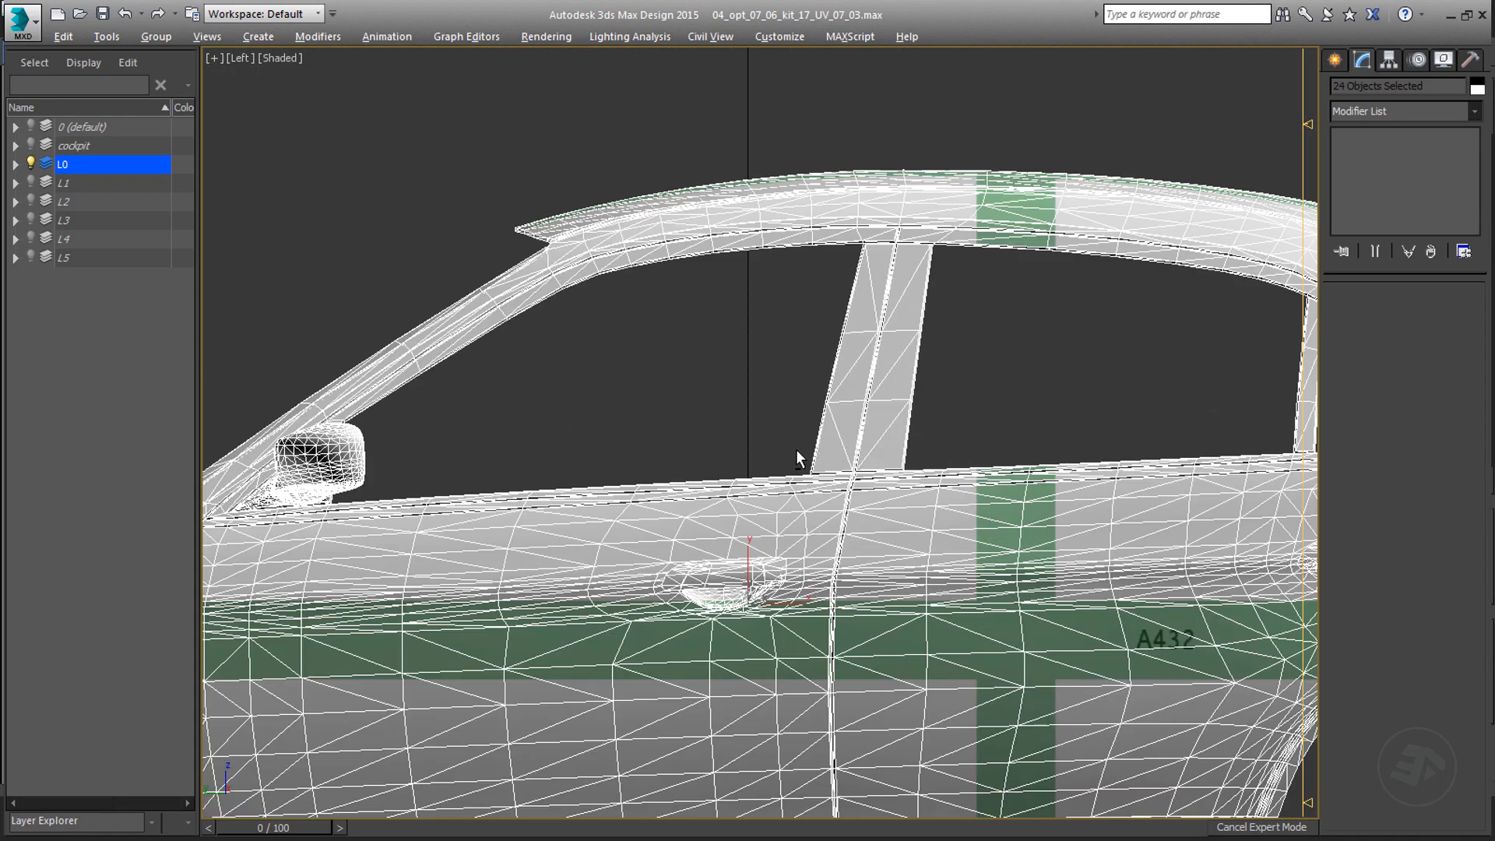
left_click_drag(901, 491, 904, 489, "alt")
middle_click_drag(988, 384, 779, 394)
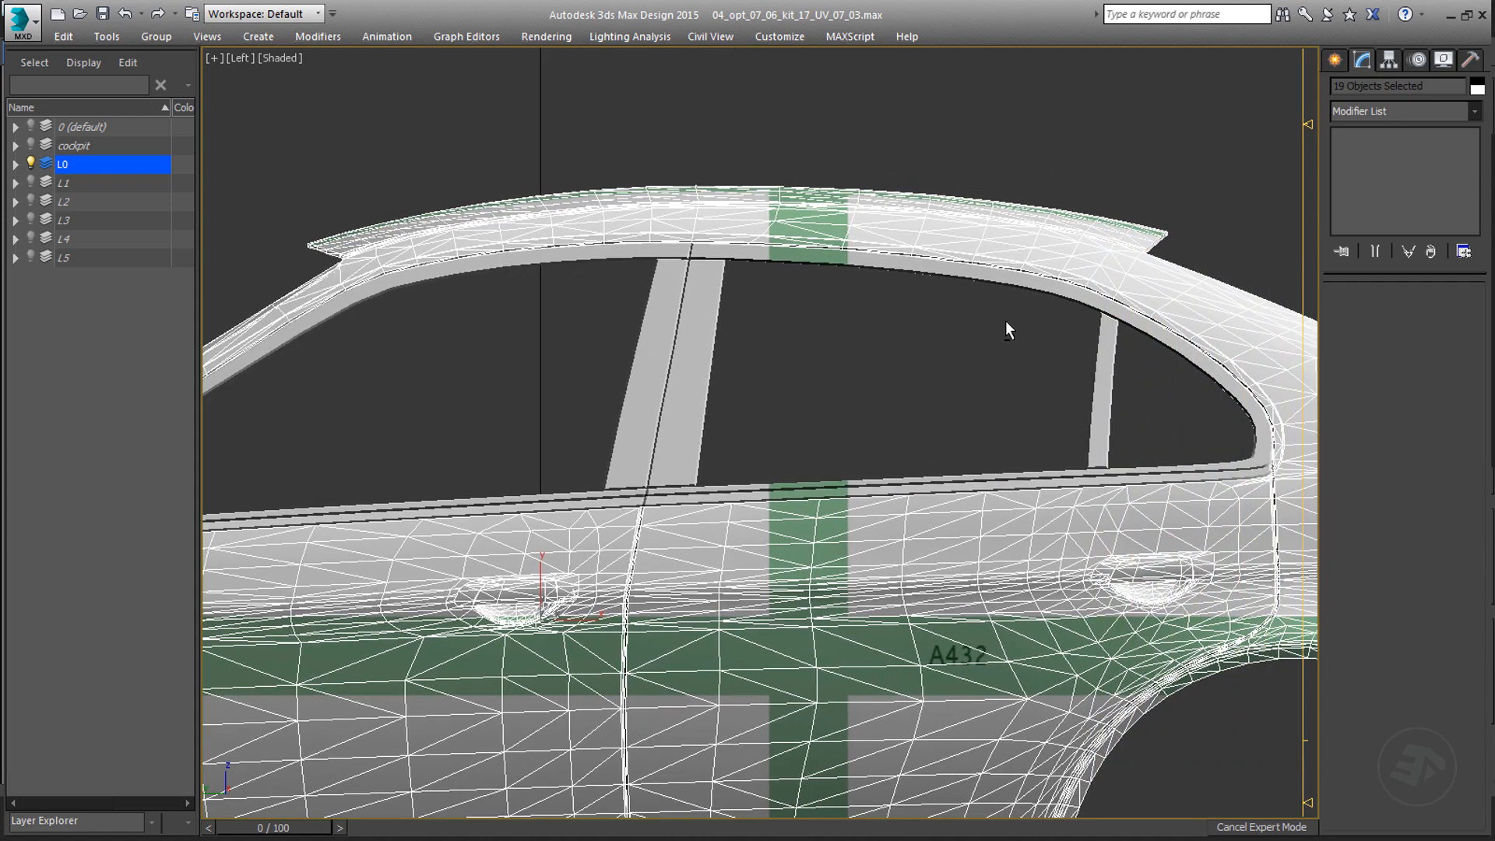
left_click_drag(1001, 265, 1000, 264, "alt")
middle_click_drag(725, 410, 1067, 356)
middle_click_drag(614, 464, 854, 440)
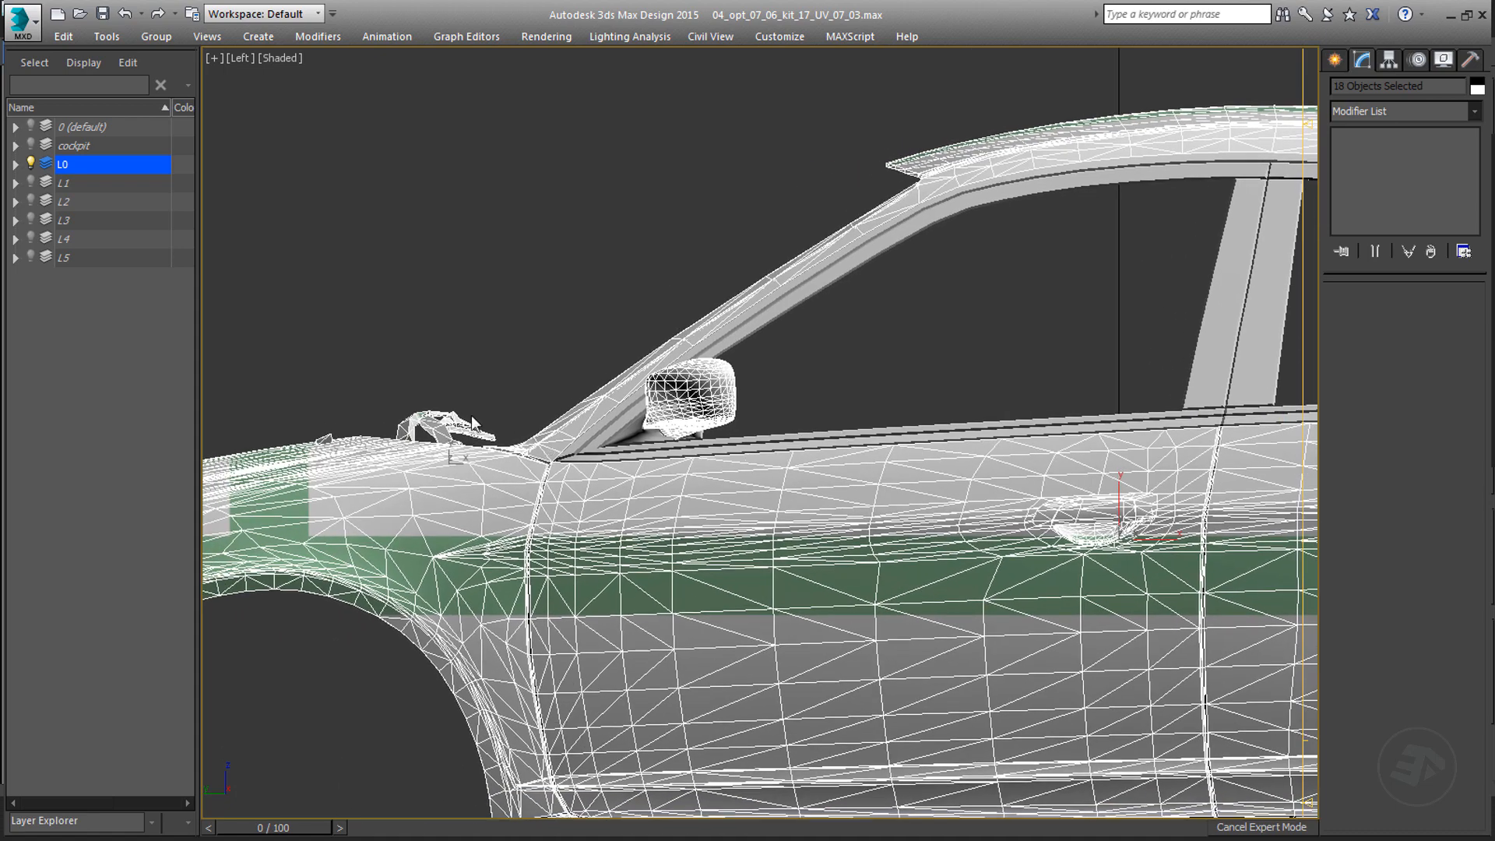
- Remove the windshield wipers and the front grille logo from the selection
middle_click_drag(441, 454, 752, 617, "alt")
scroll(596, 461, "up", 3)
left_click(788, 662, "alt")
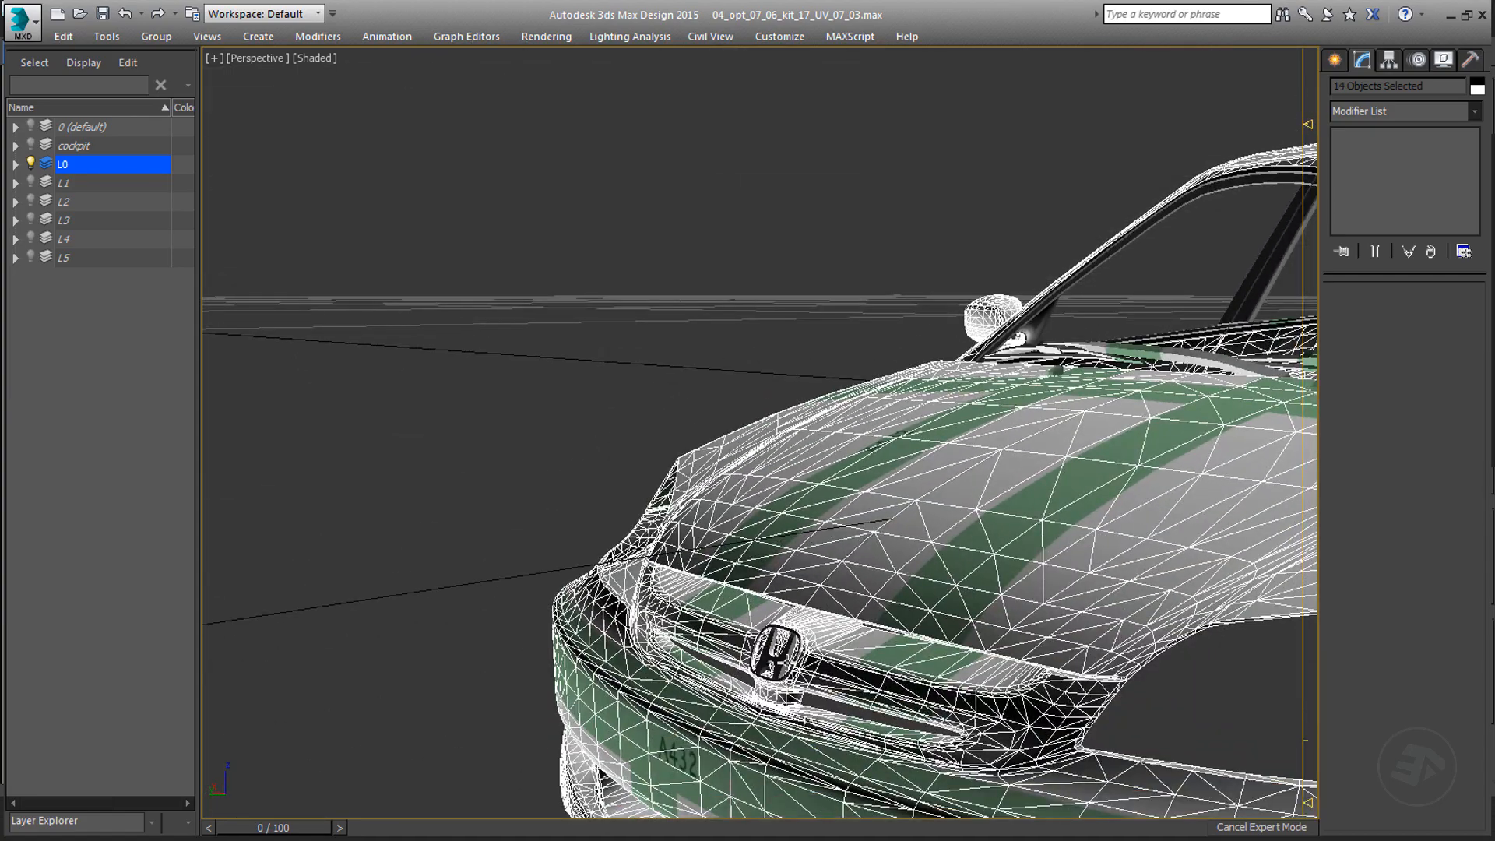
- Apply an Unwrap UVW modifier to the selected body parts and open its UV editor maximized
middle_click_drag(938, 545, 532, 534, "alt")
scroll(996, 397, "down", 5)
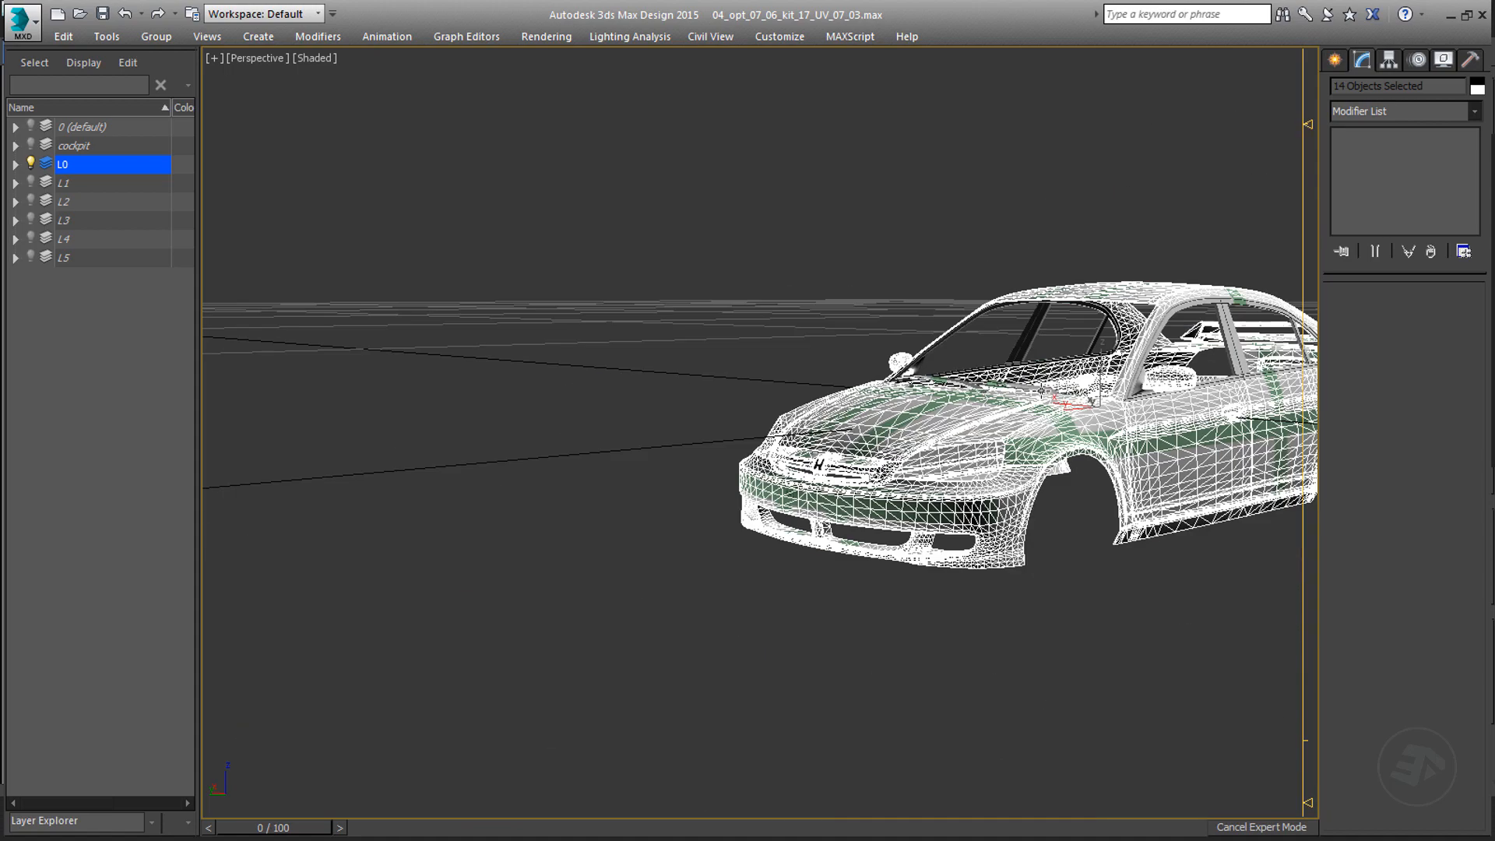
middle_click_drag(996, 398, 738, 446, "alt")
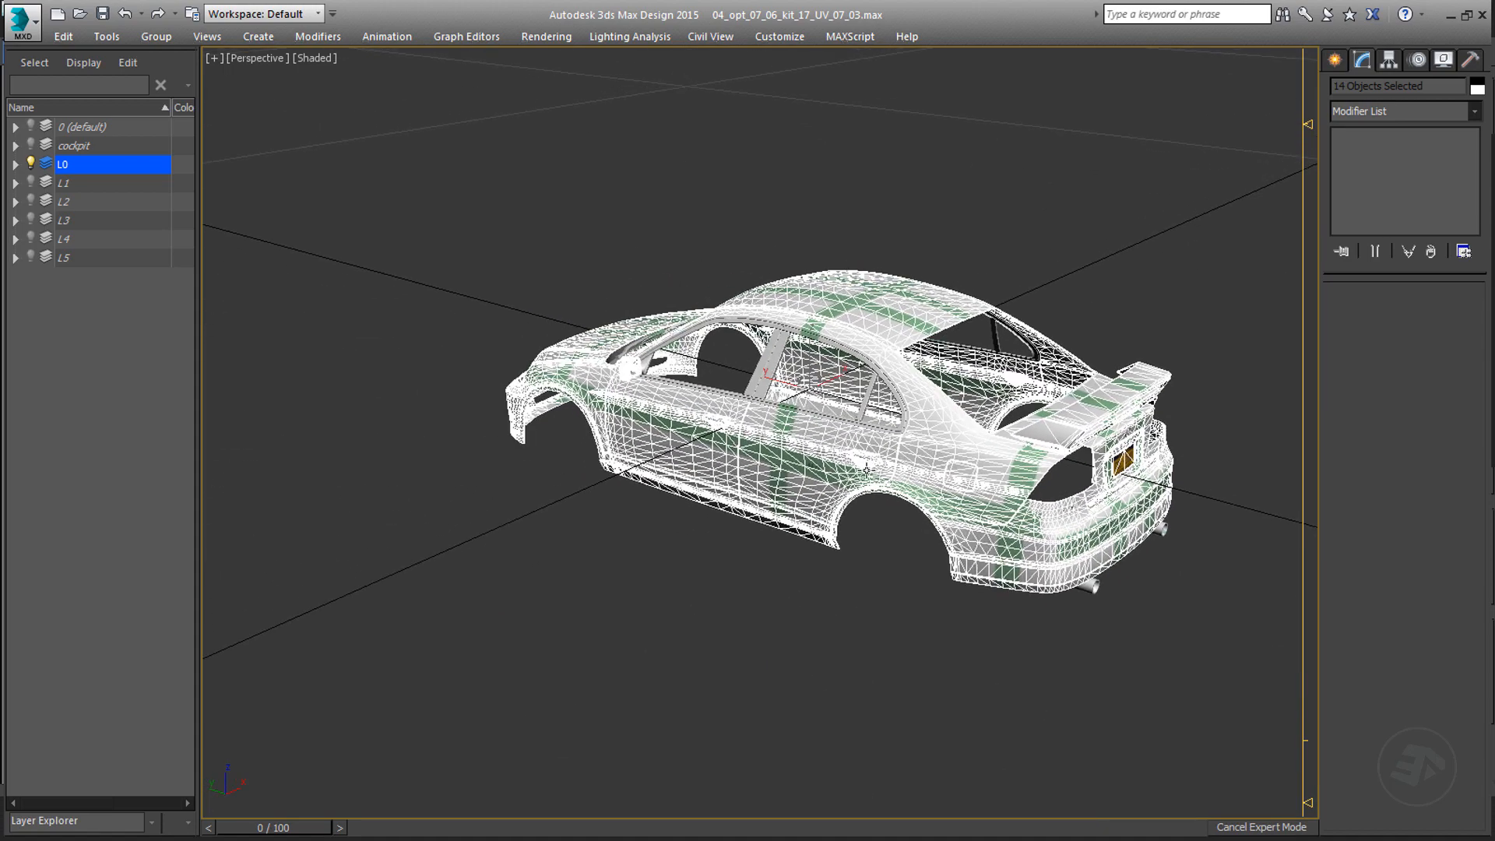
scroll(865, 470, "up", 3)
middle_click_drag(997, 446, 818, 411)
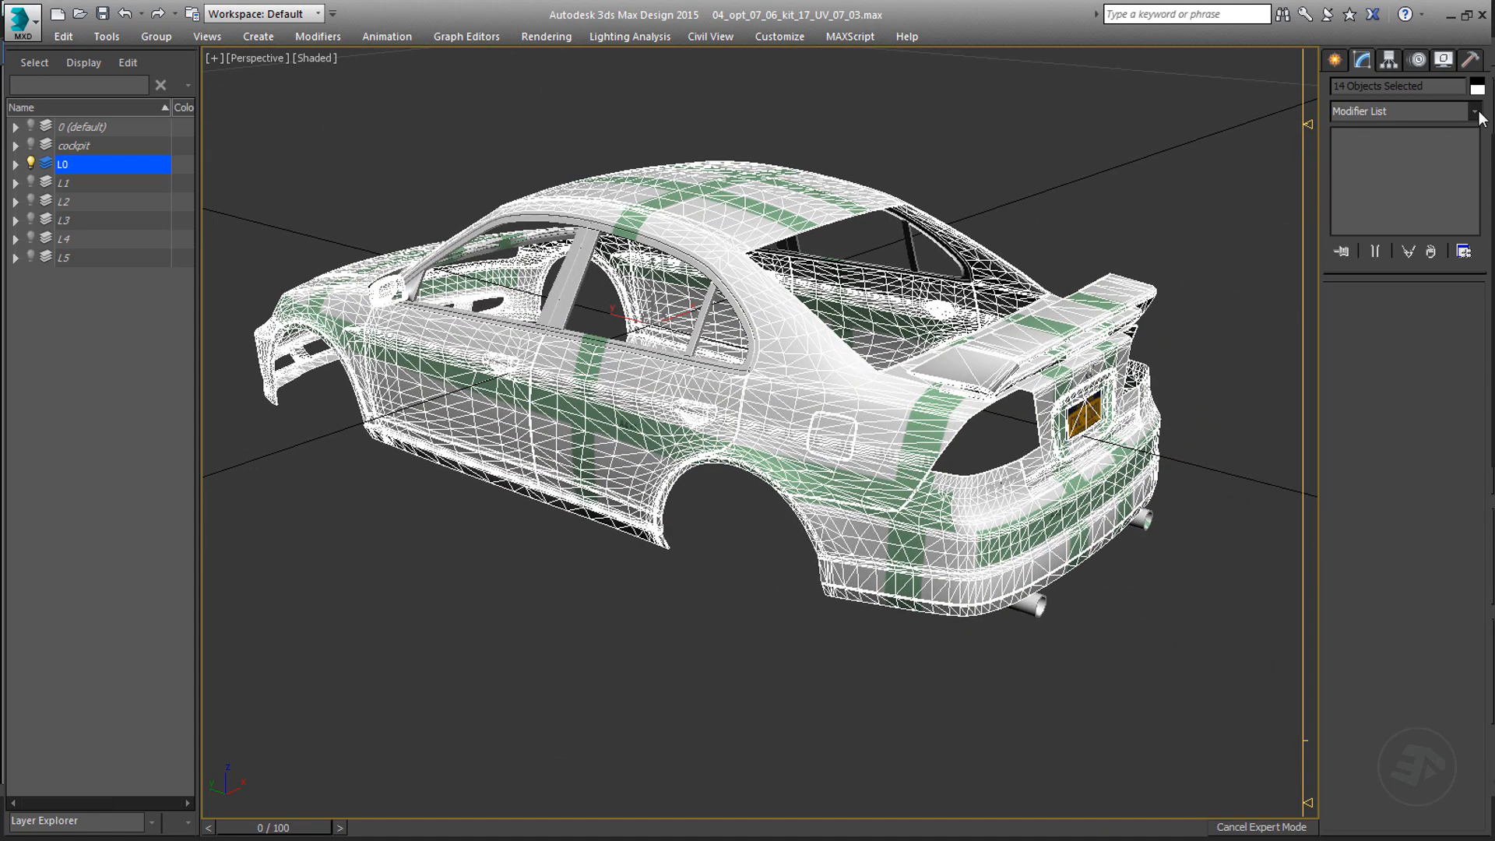
left_click(1474, 111)
key("u")
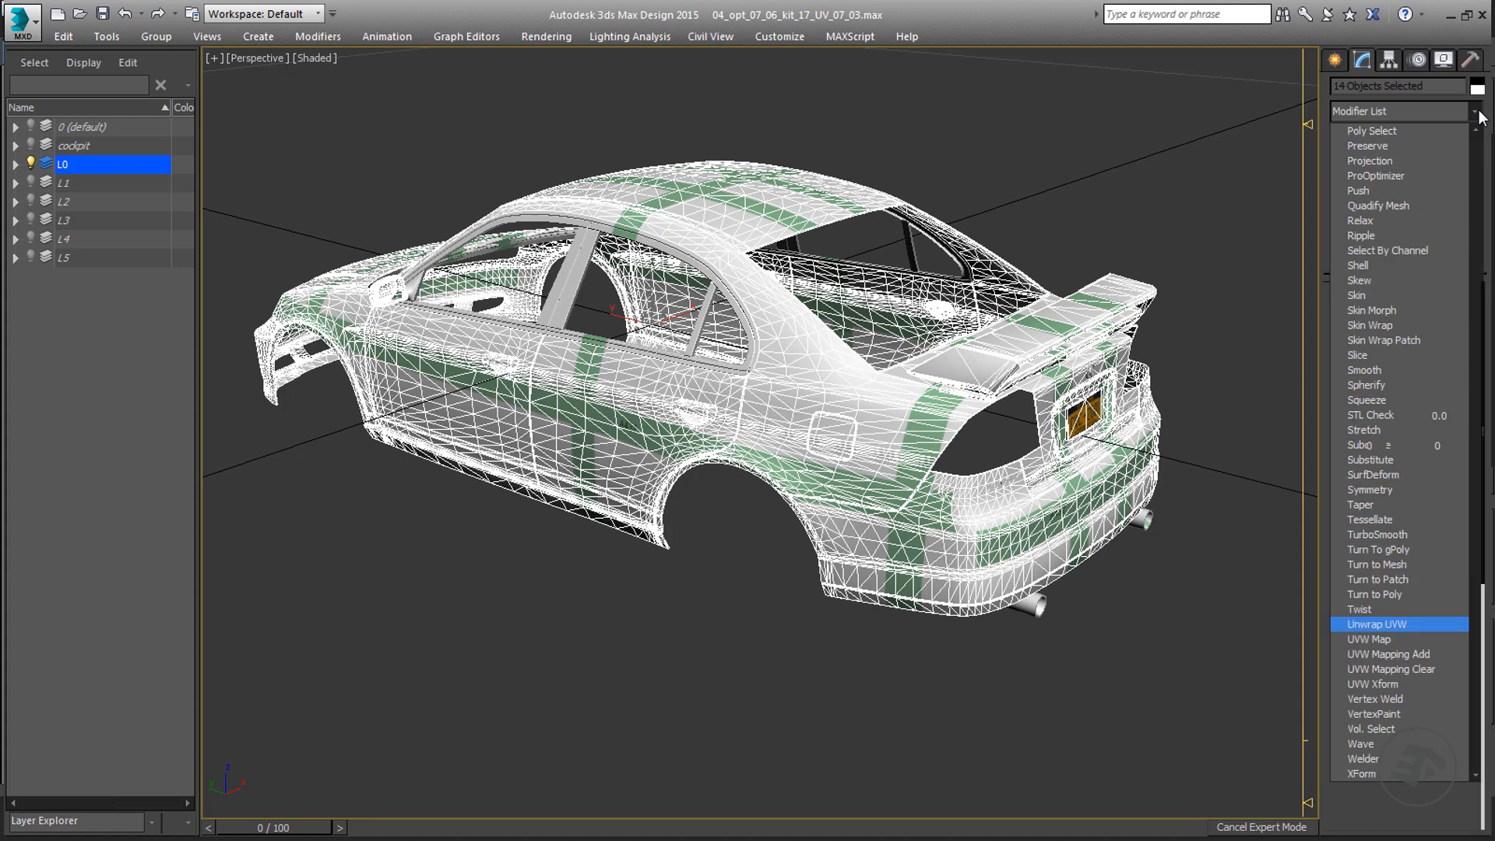
key("Return")
left_click(1385, 517)
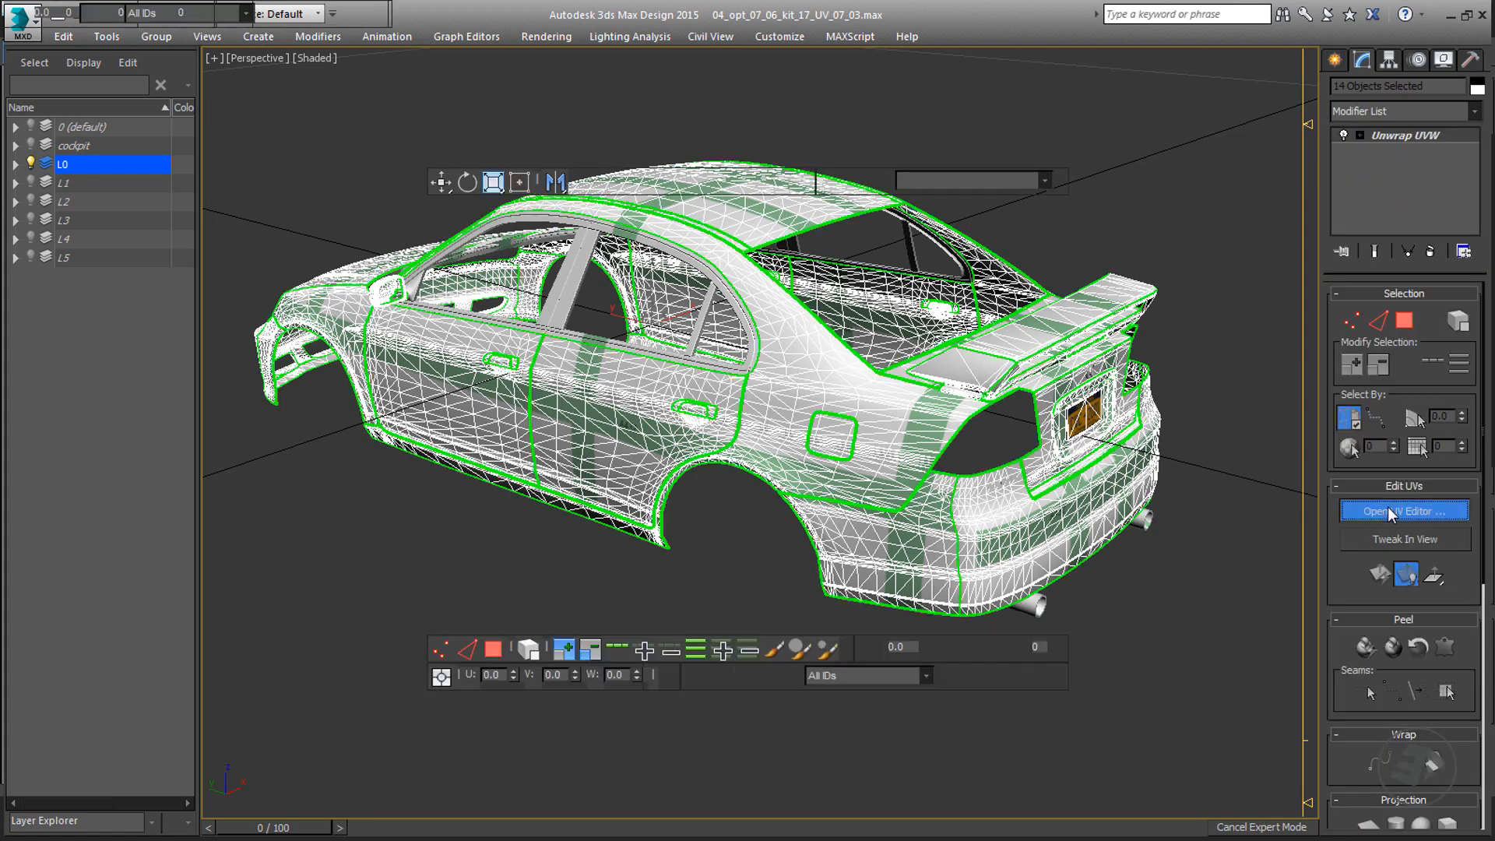
left_click(621, 90)
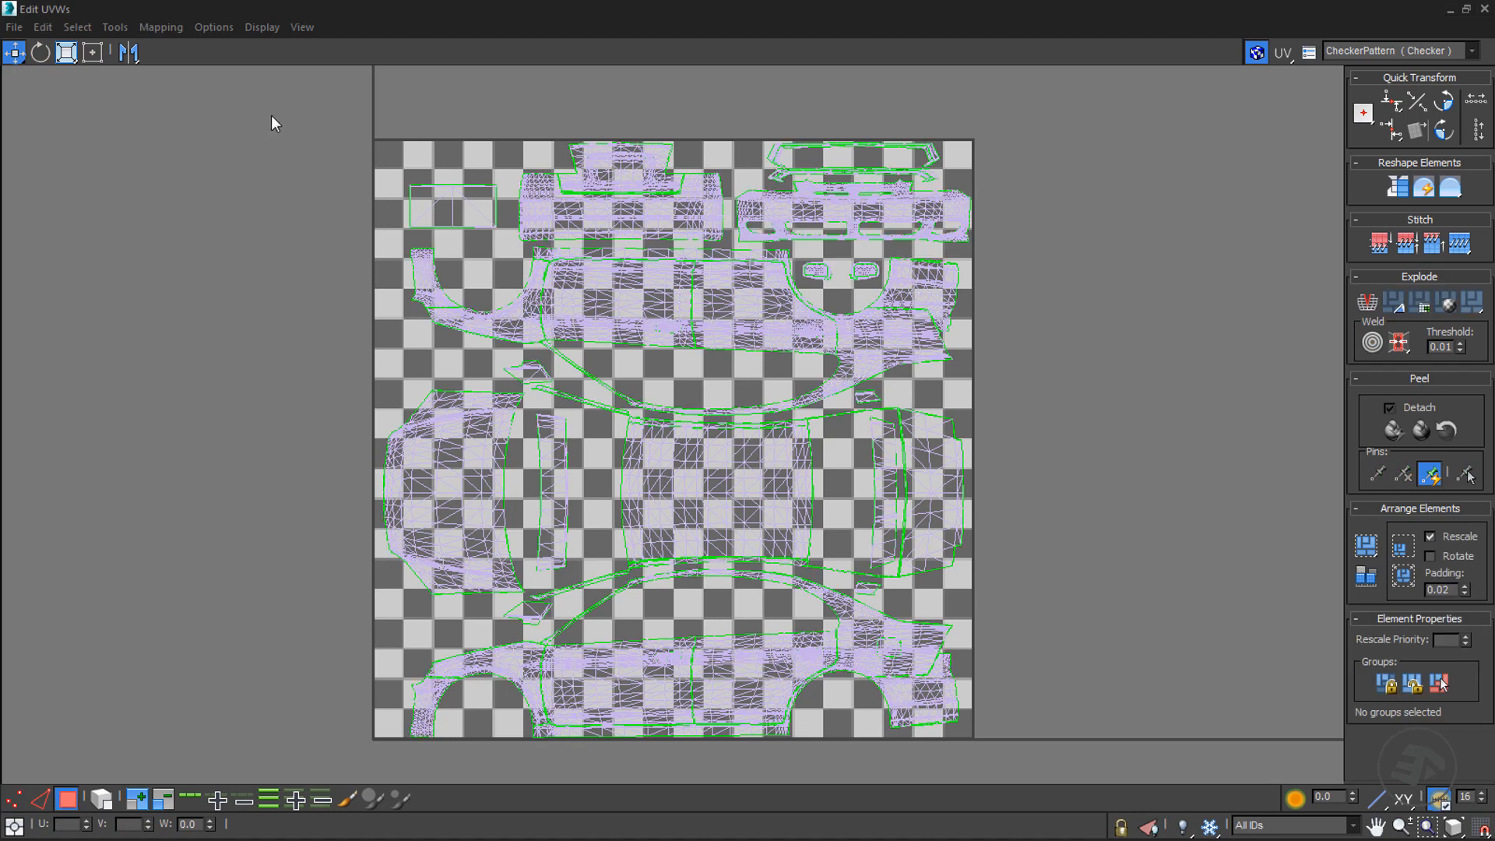
- Select all UV polygons and open the Render UVW Template settings
key("ctrl+a")
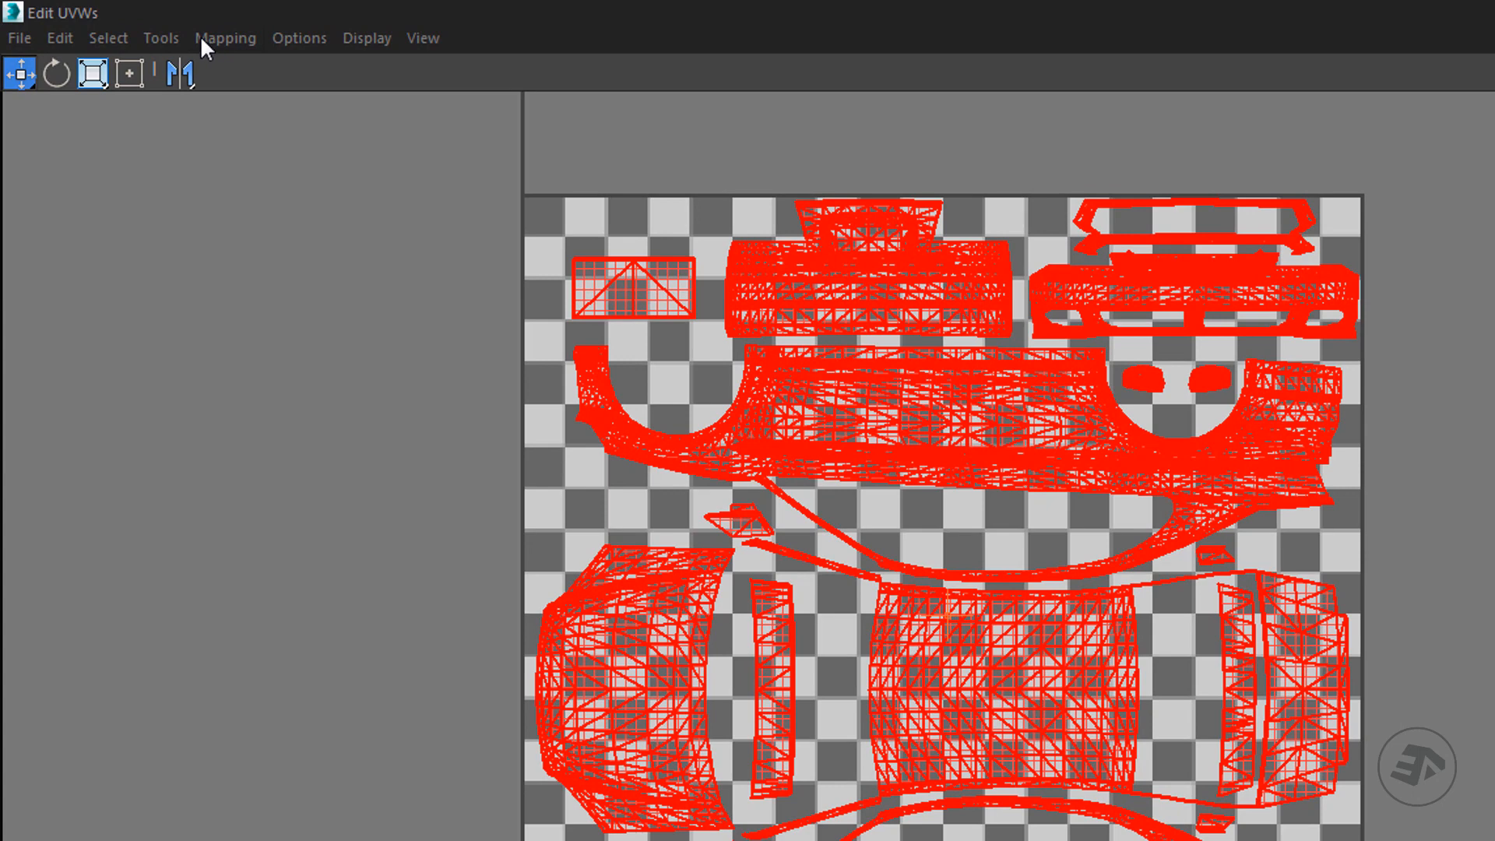
left_click(162, 38)
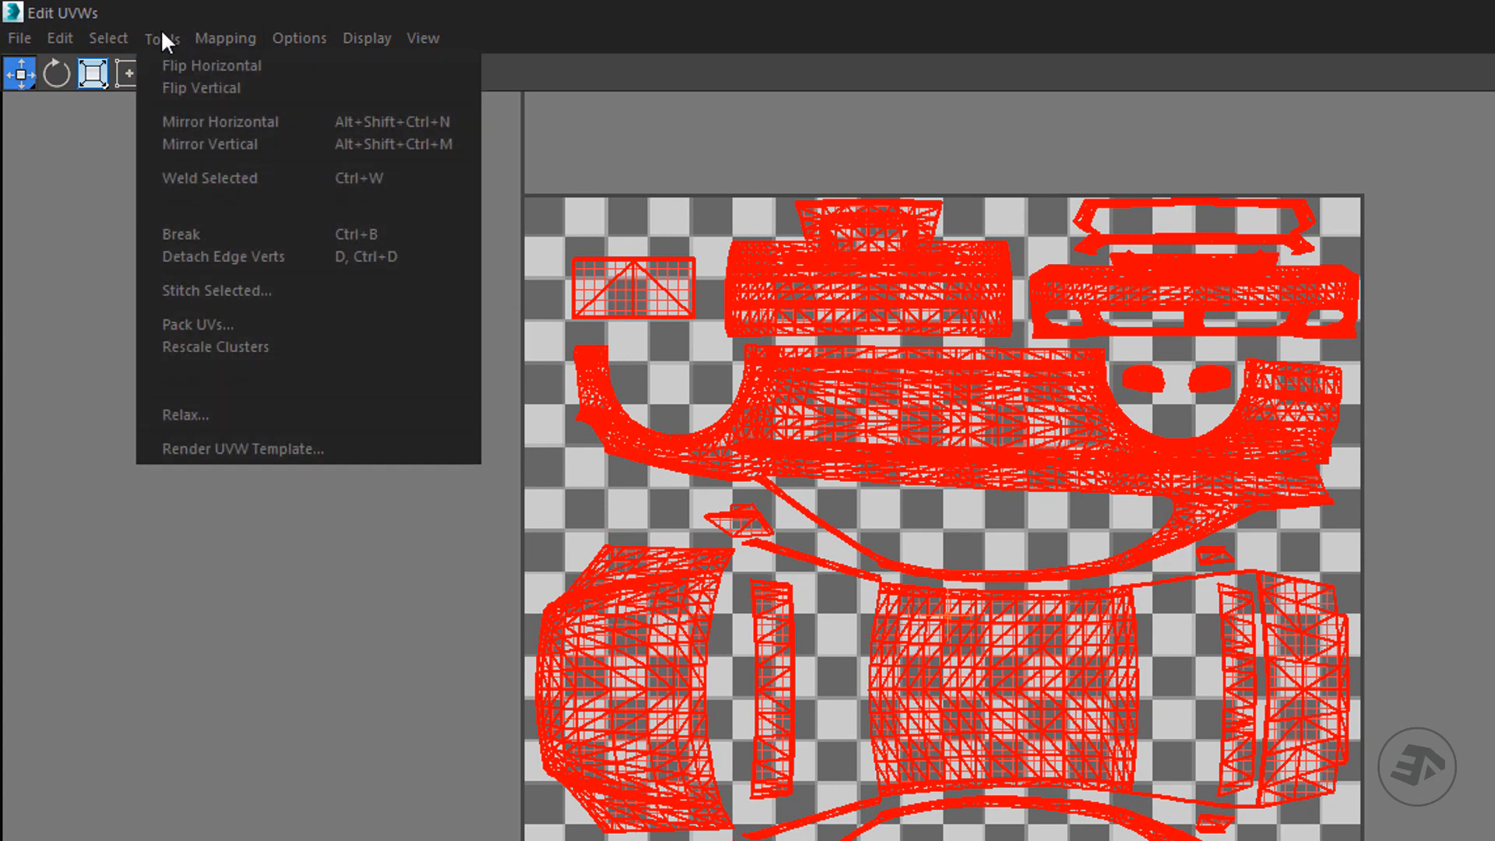
left_click(400, 450)
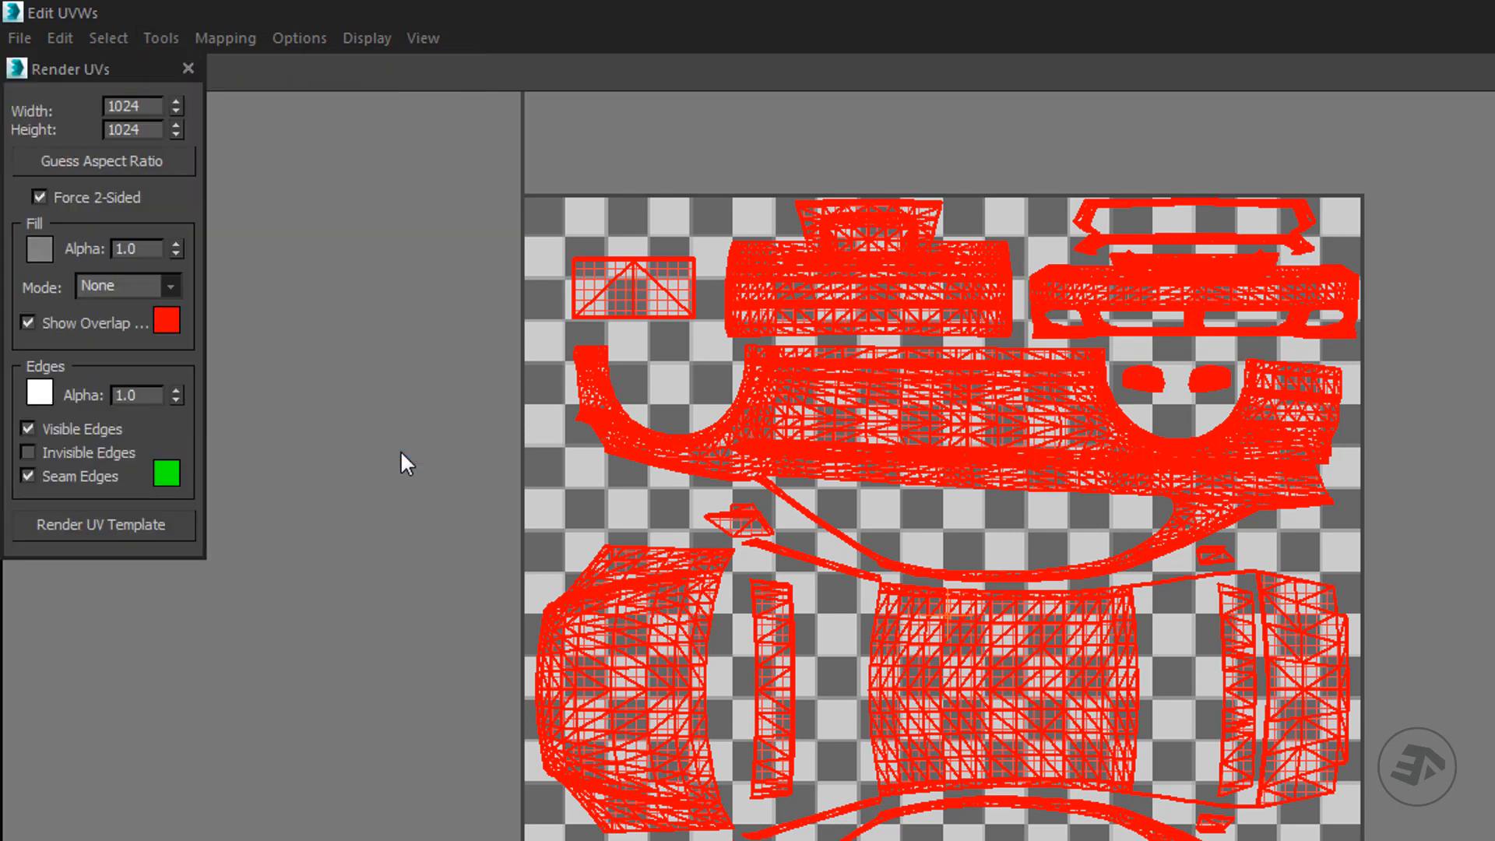
- Render the UV template at 2048 by 2048 and restore the UV editor to a smaller window
double_click(144, 105)
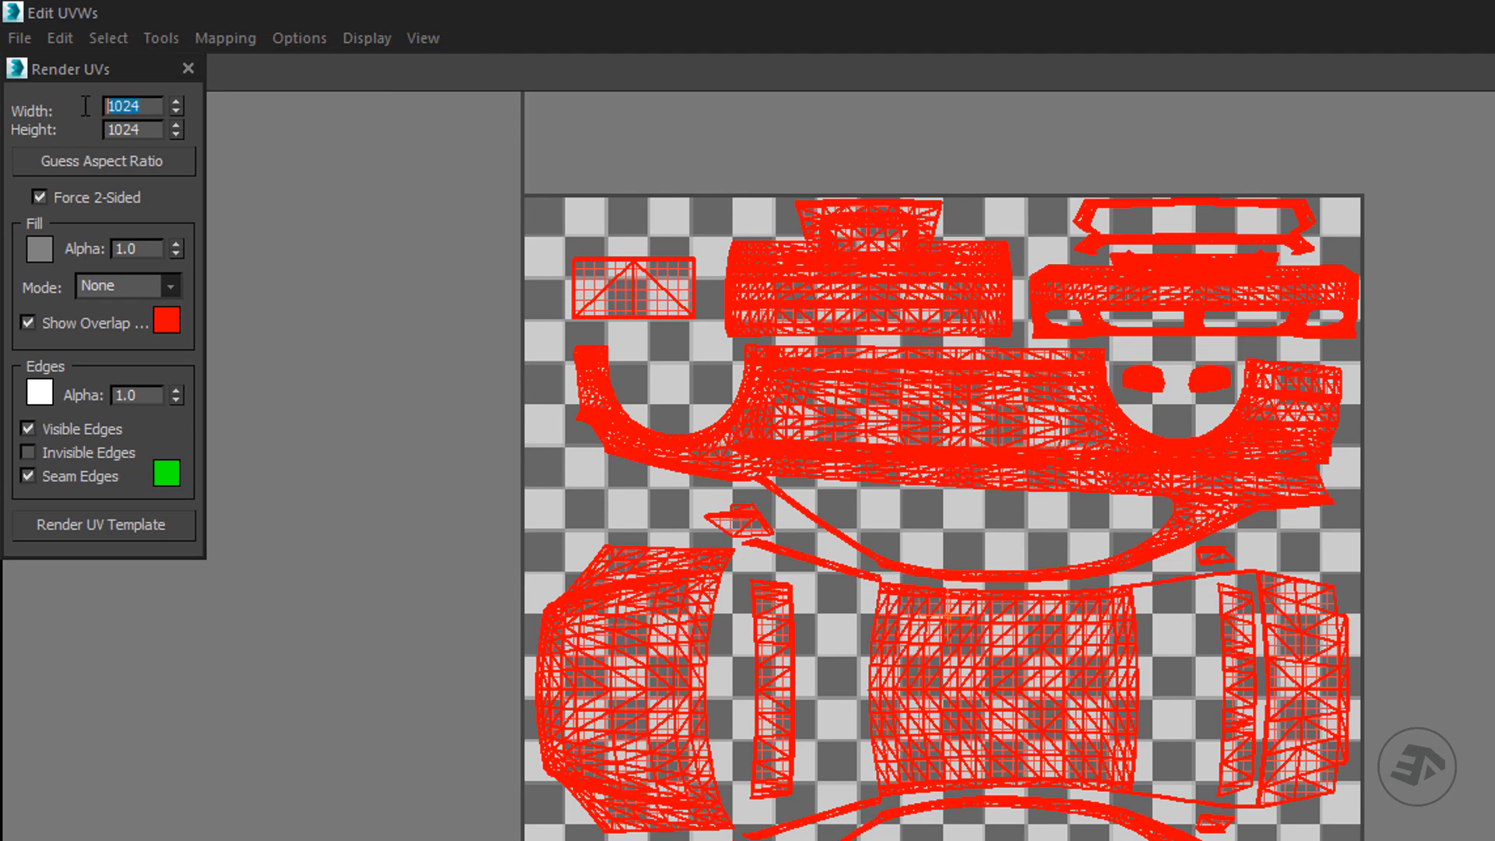
type("2048")
key("Tab")
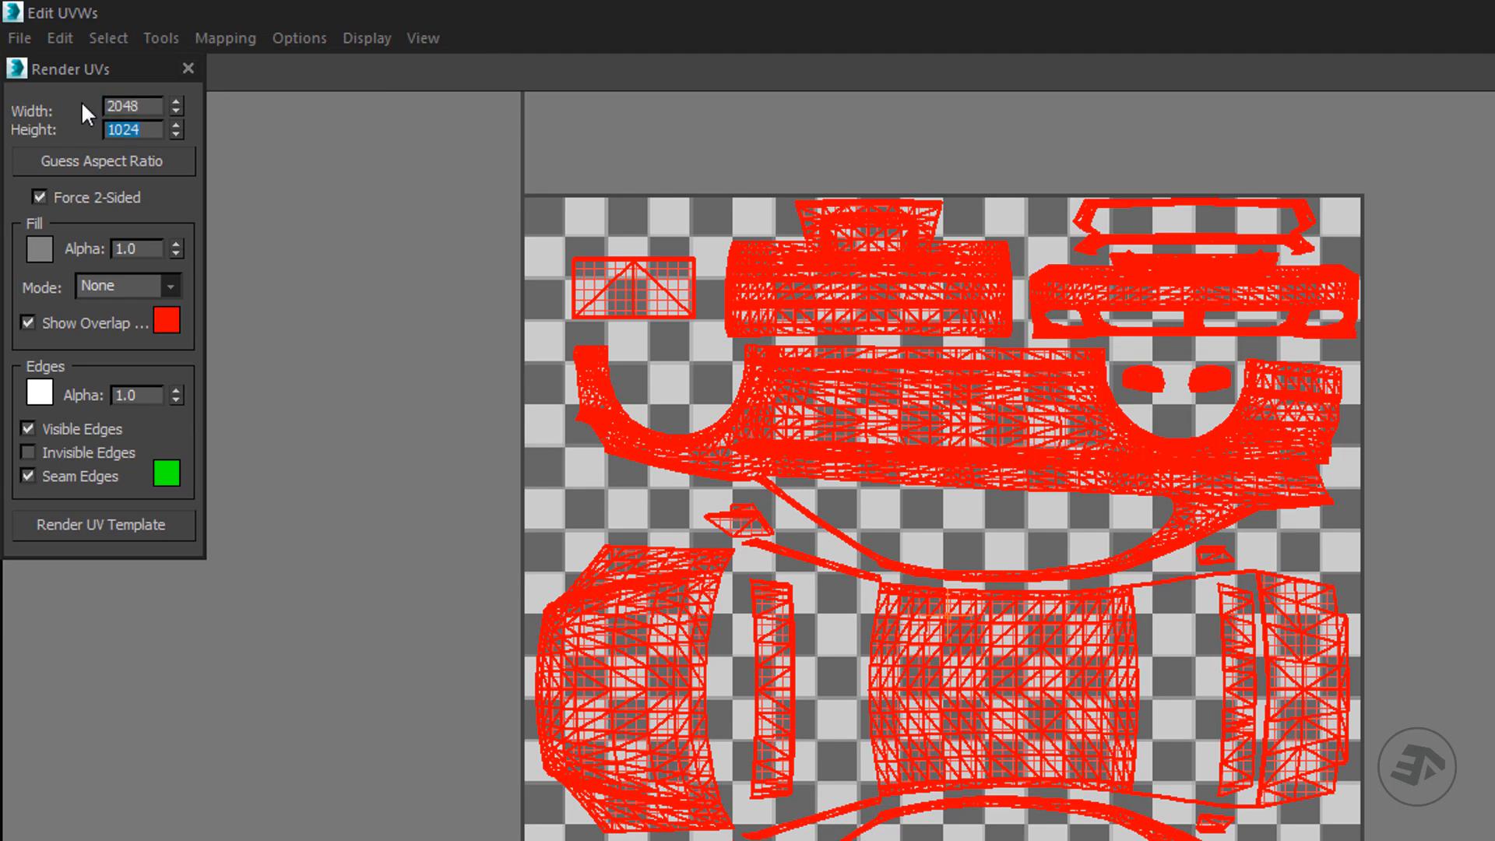
type("2048")
left_click(175, 526)
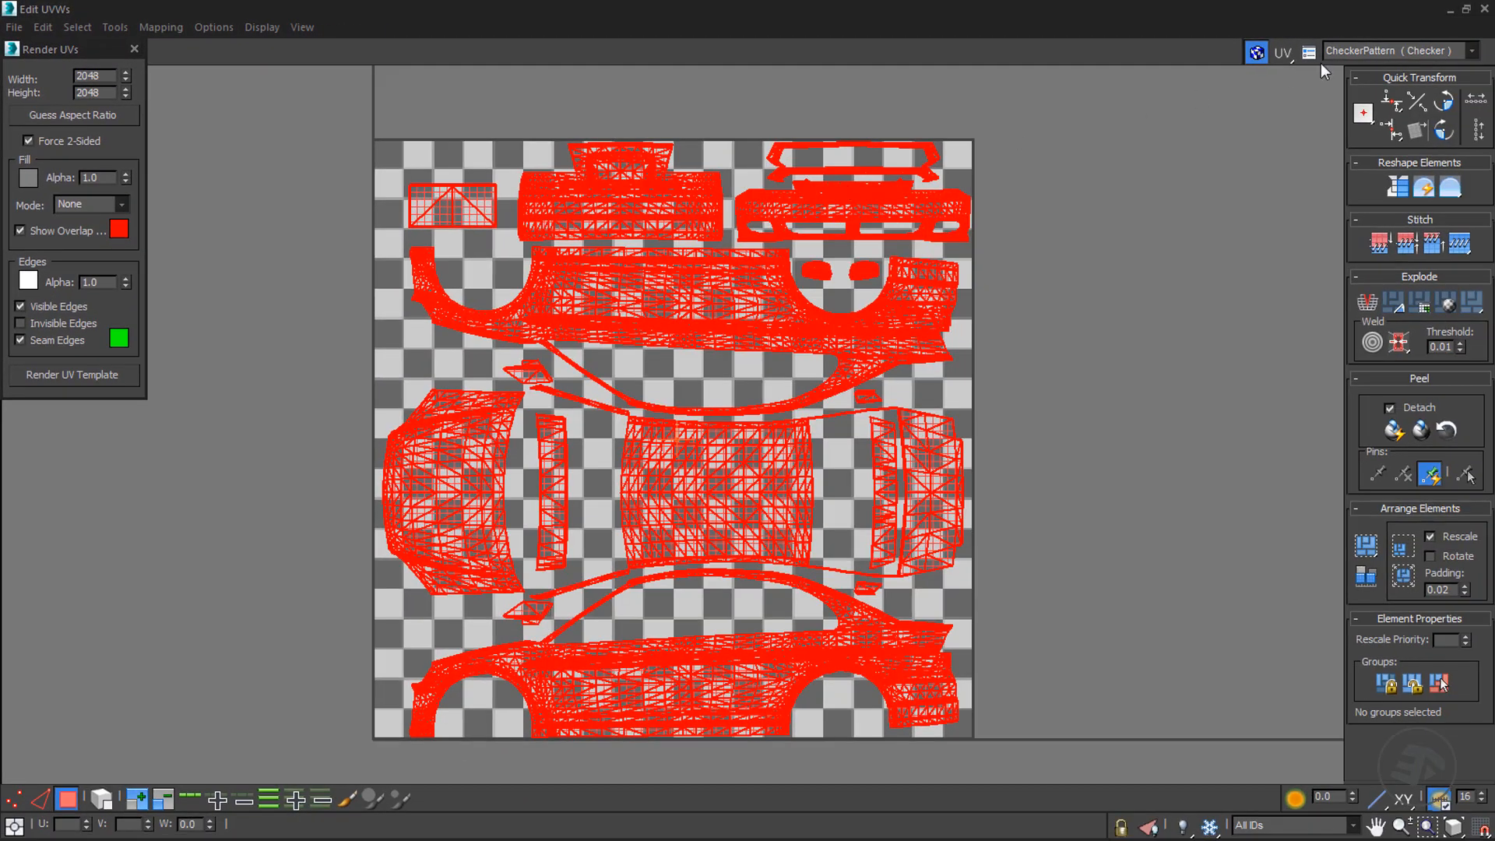
left_click(1464, 10)
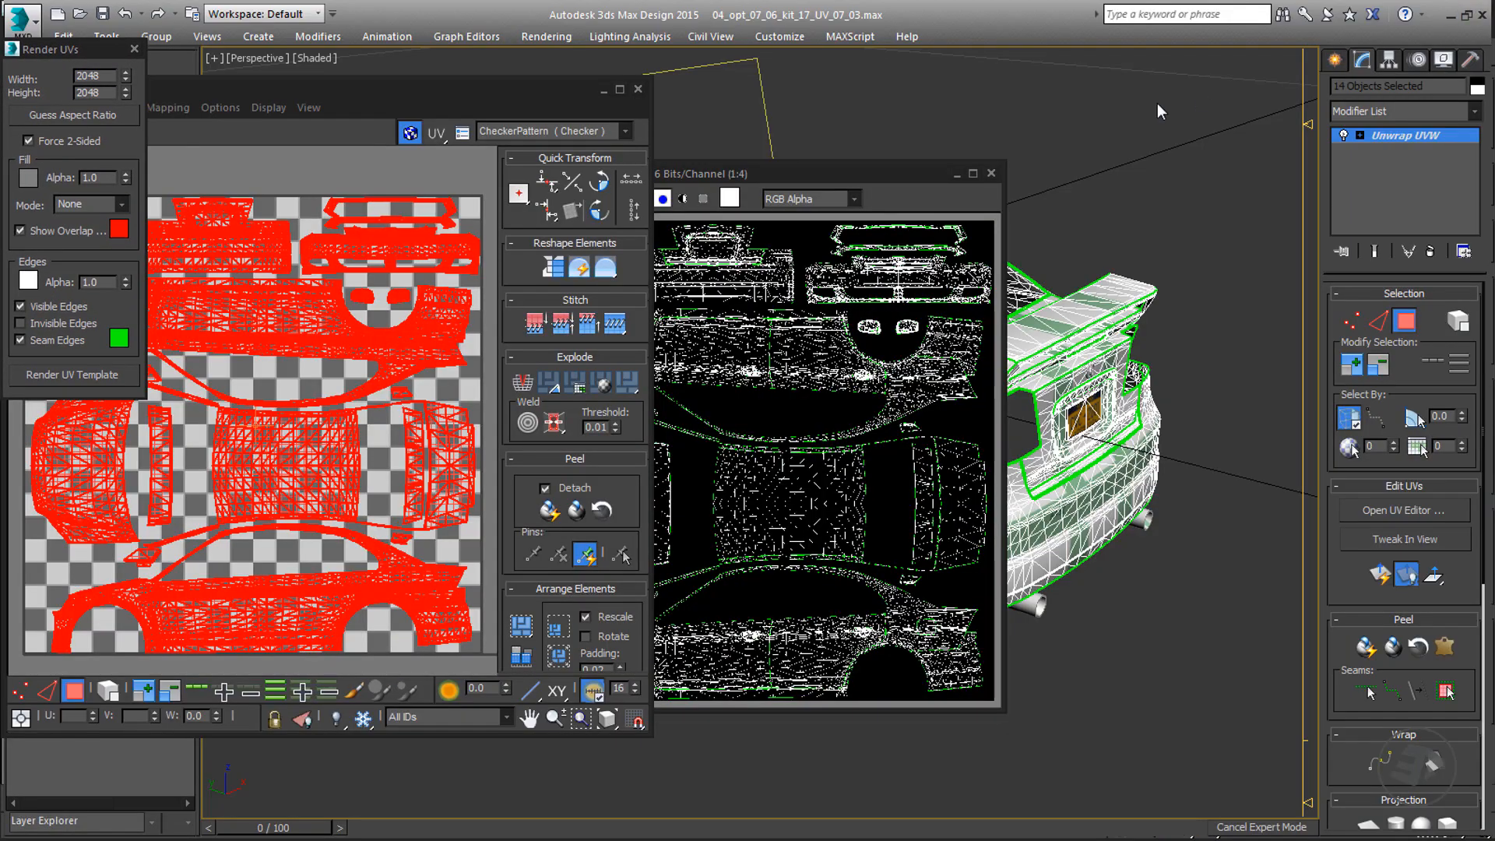
- Maximize the rendered UV map window and examine the car body template's side, bumper, headlight and roof wireframes at full resolution
double_click(878, 176)
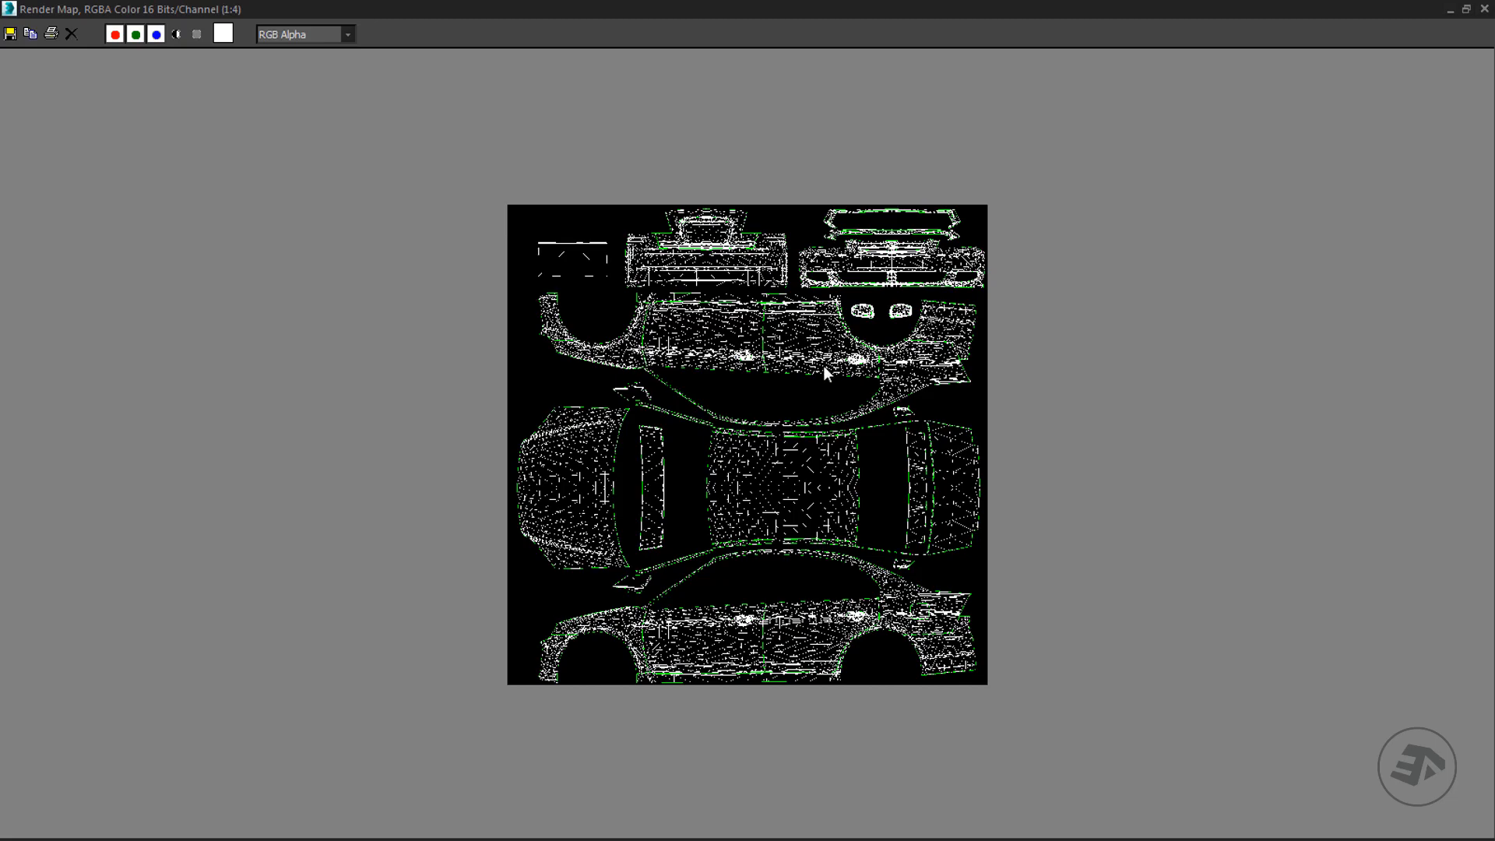
scroll(824, 366, "up", 1)
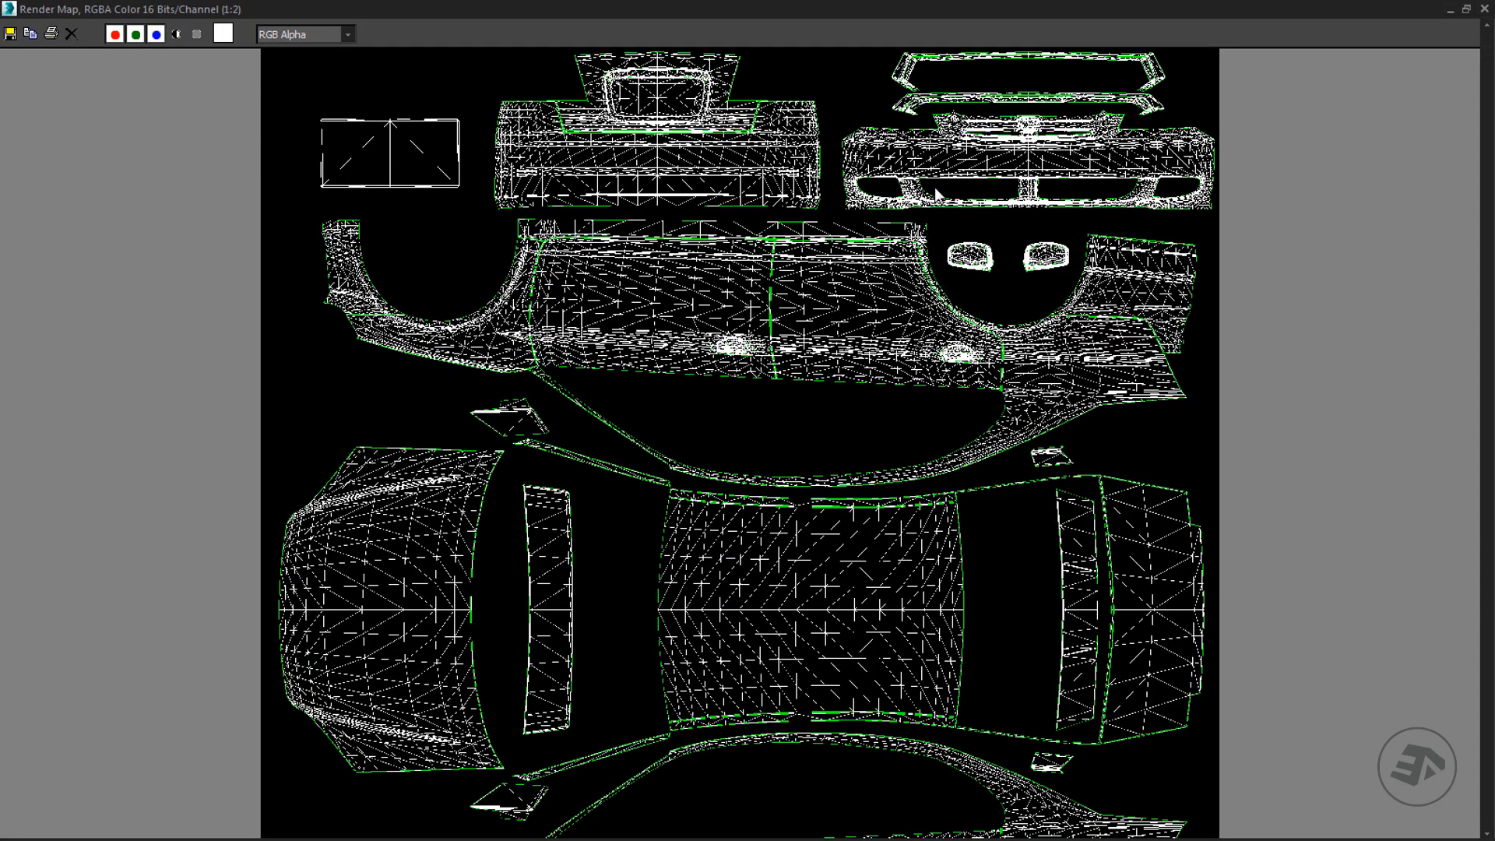
scroll(838, 400, "up", 1)
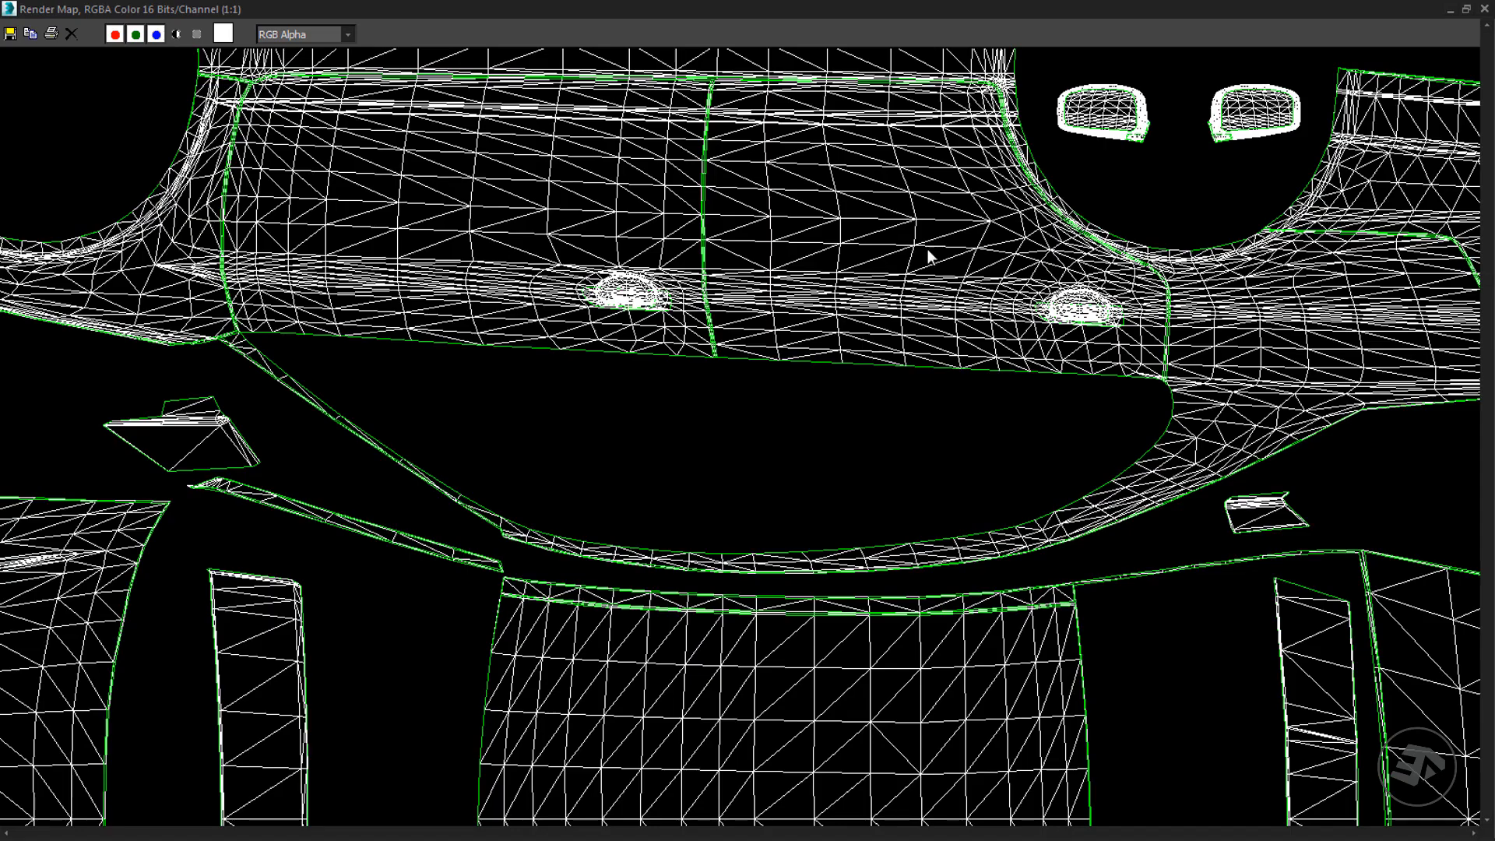
middle_click_drag(979, 236, 967, 594)
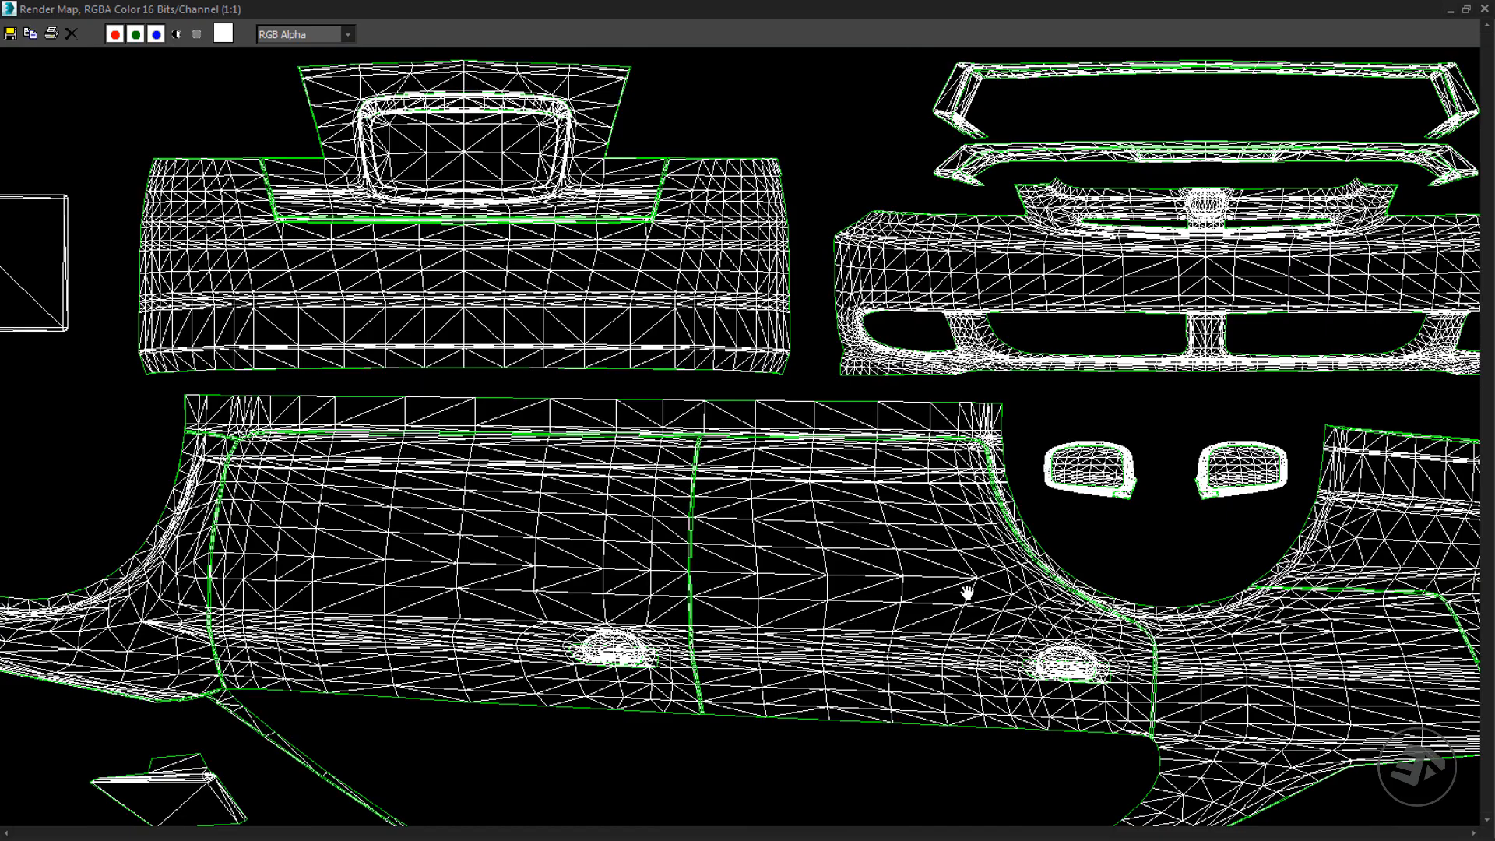
scroll(910, 530, "down", 1)
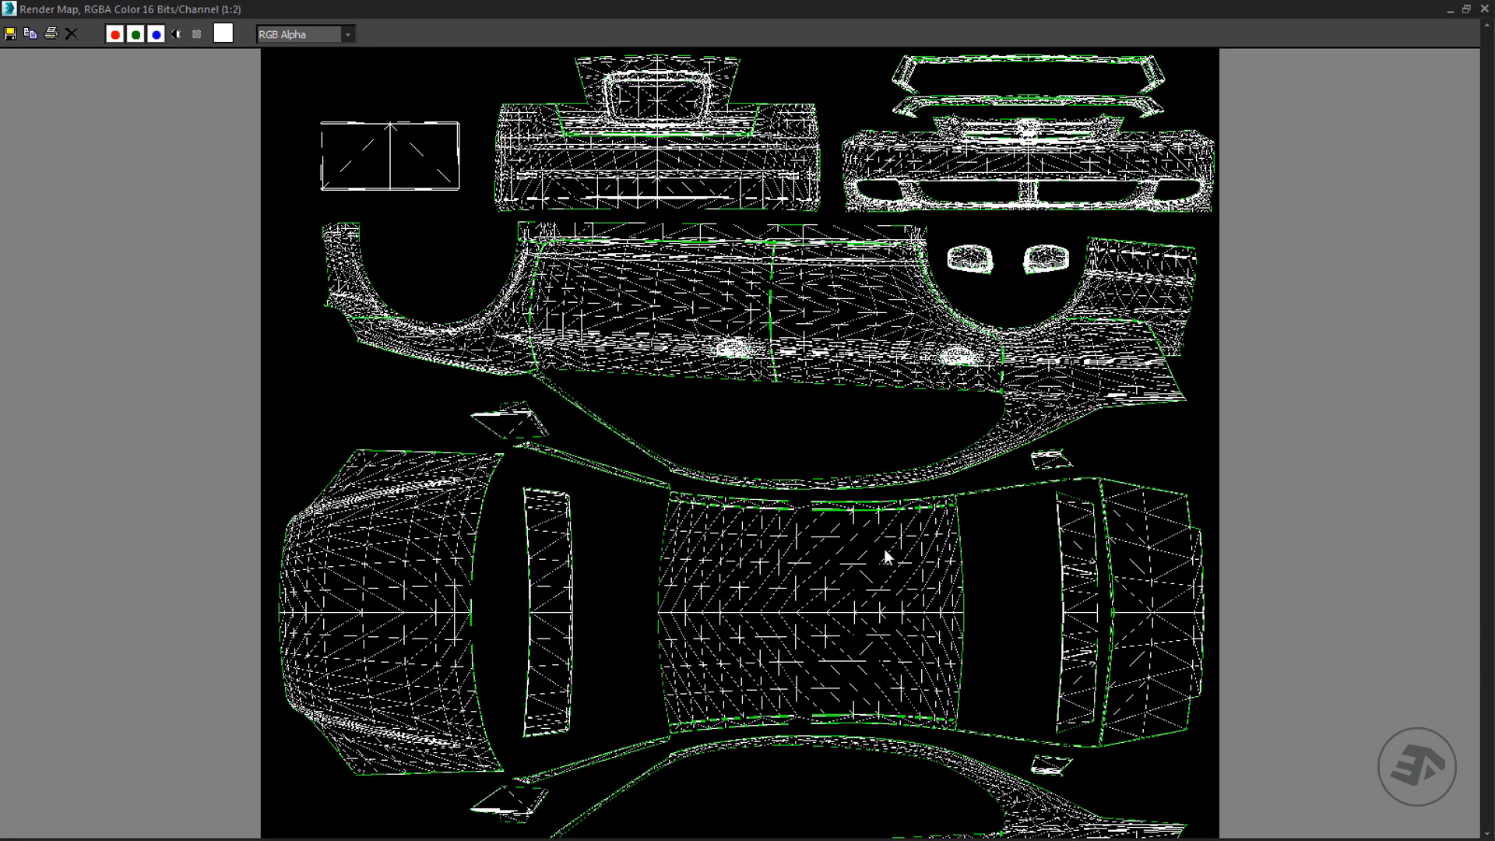
middle_click_drag(900, 334, 906, 165)
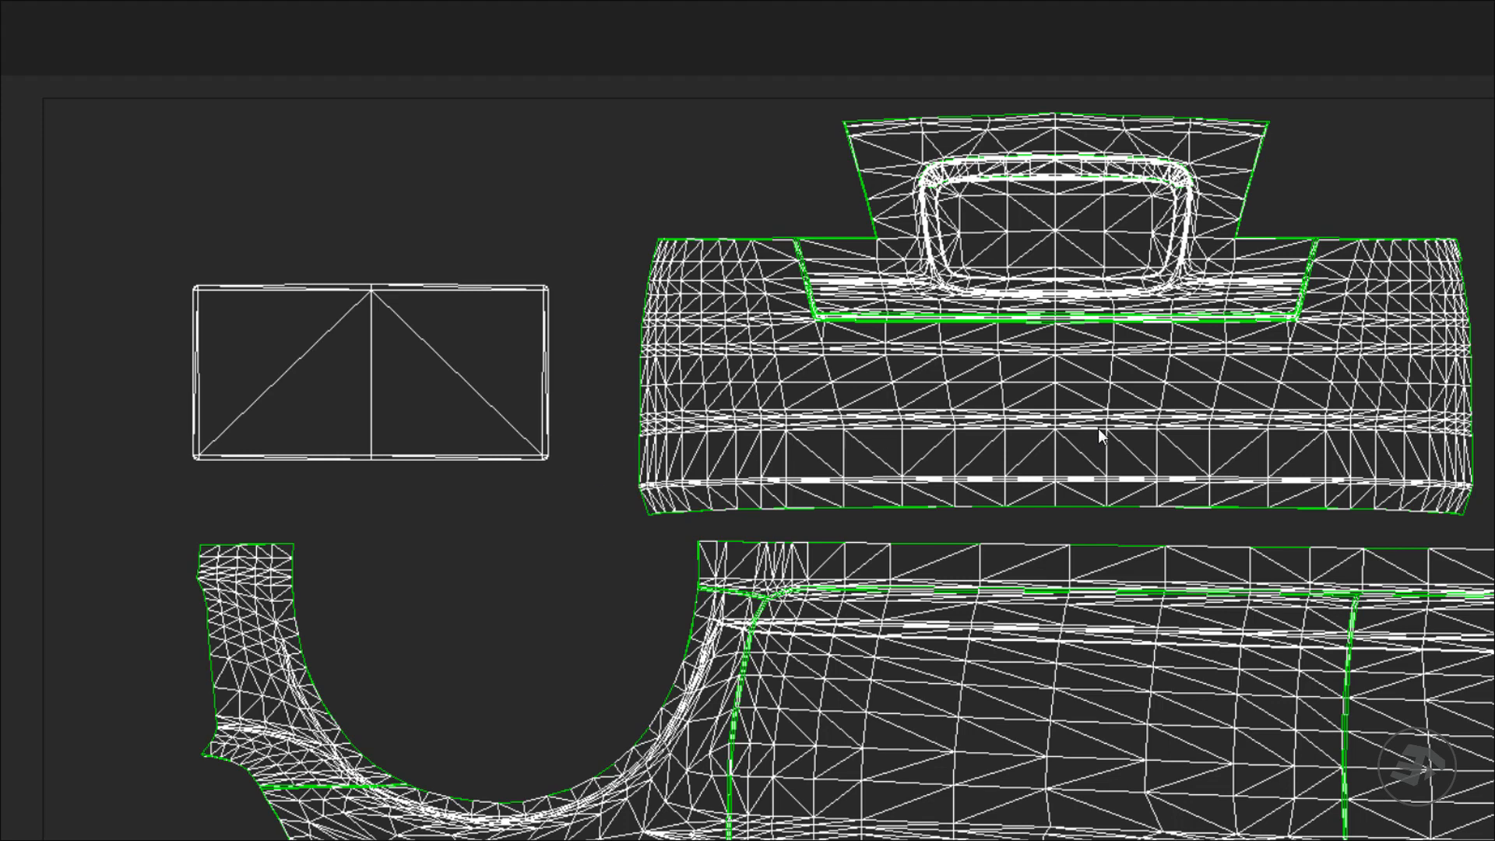
- Examine the finished UV template image up close, covering the bumpers, roof, body sides, spoiler segments A and B, and overlapped UVs C
middle_click_drag(1098, 428, 960, 480)
scroll(818, 221, "up", 5)
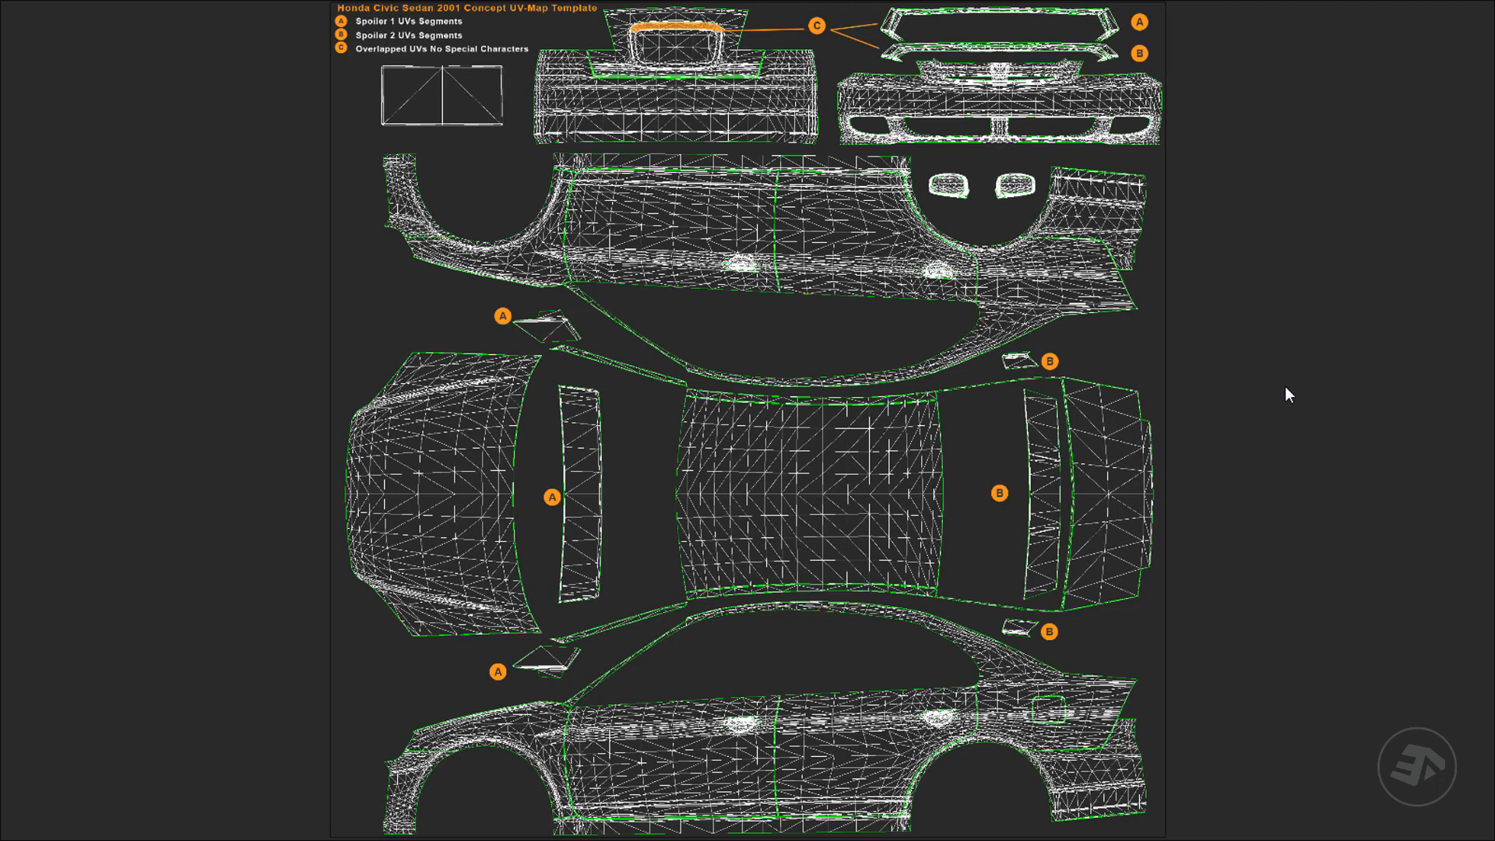
scroll(1084, 526, "up", 5)
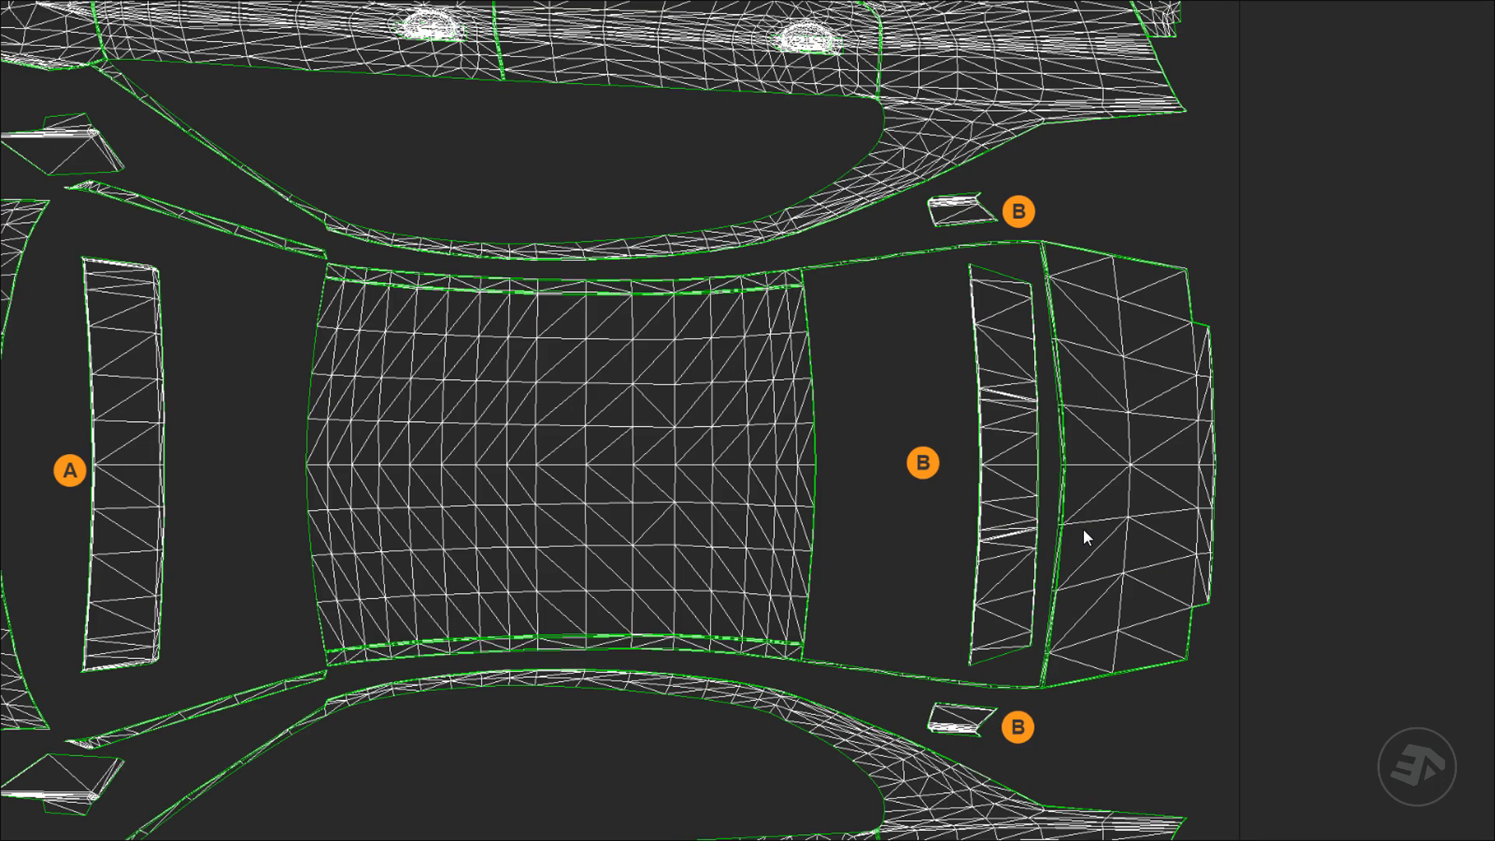
left_click_drag(583, 442, 909, 443)
scroll(816, 430, "down", 2)
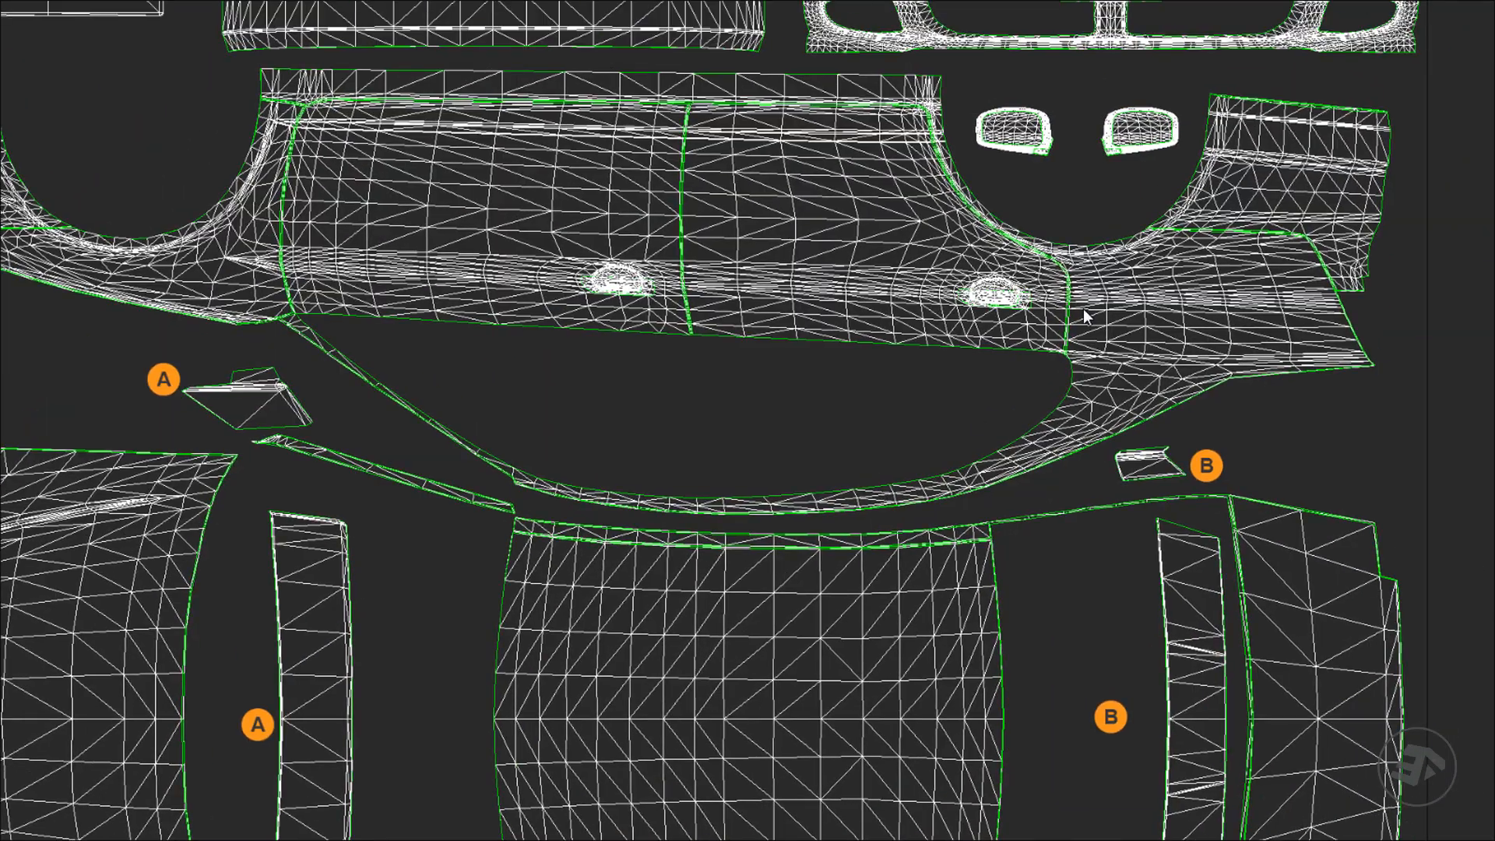
left_click_drag(1134, 234, 846, 534)
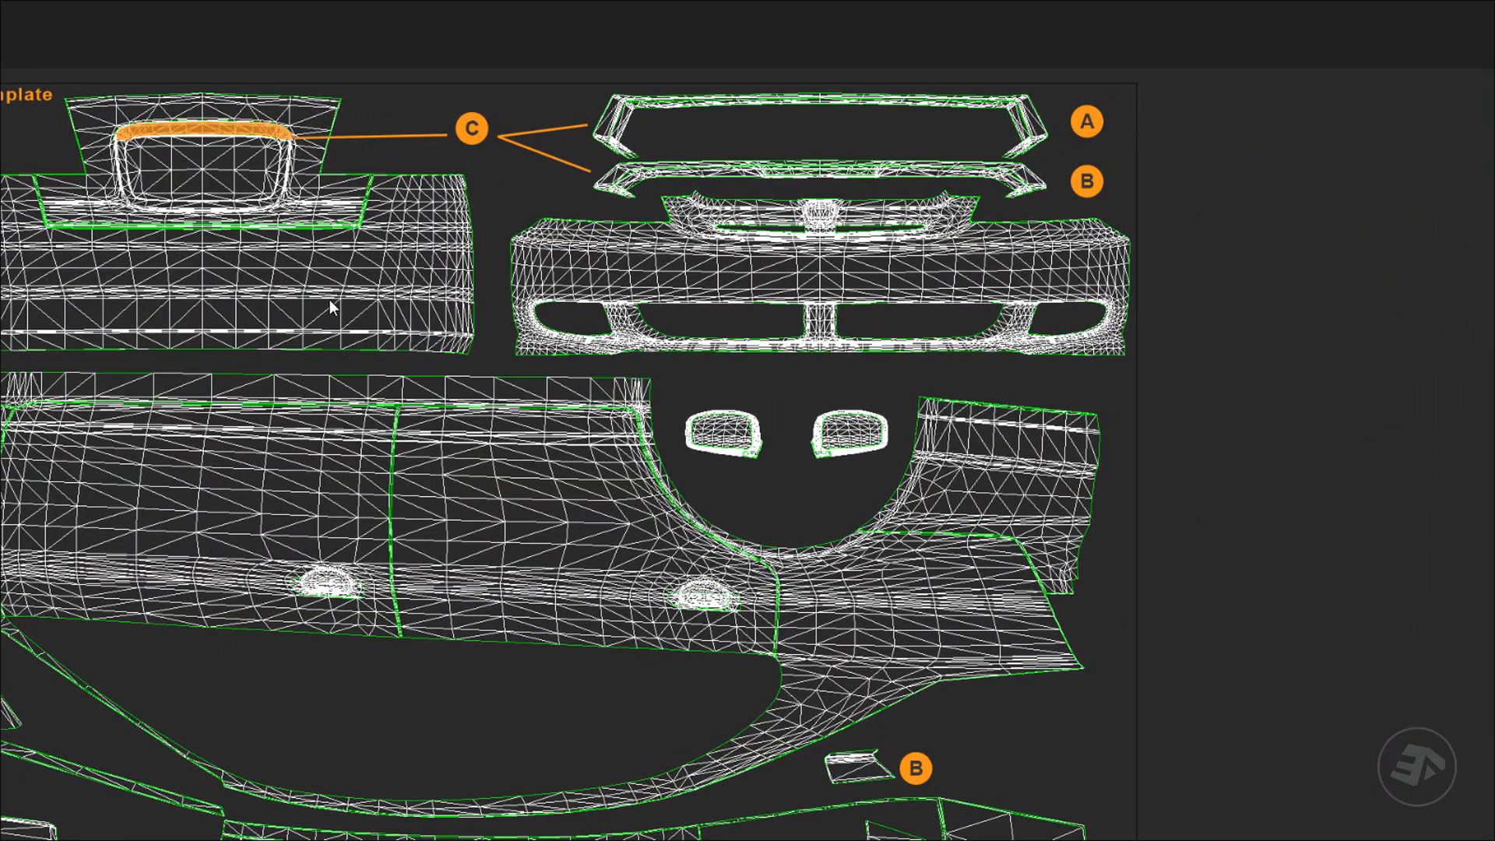
left_click_drag(329, 307, 1079, 314)
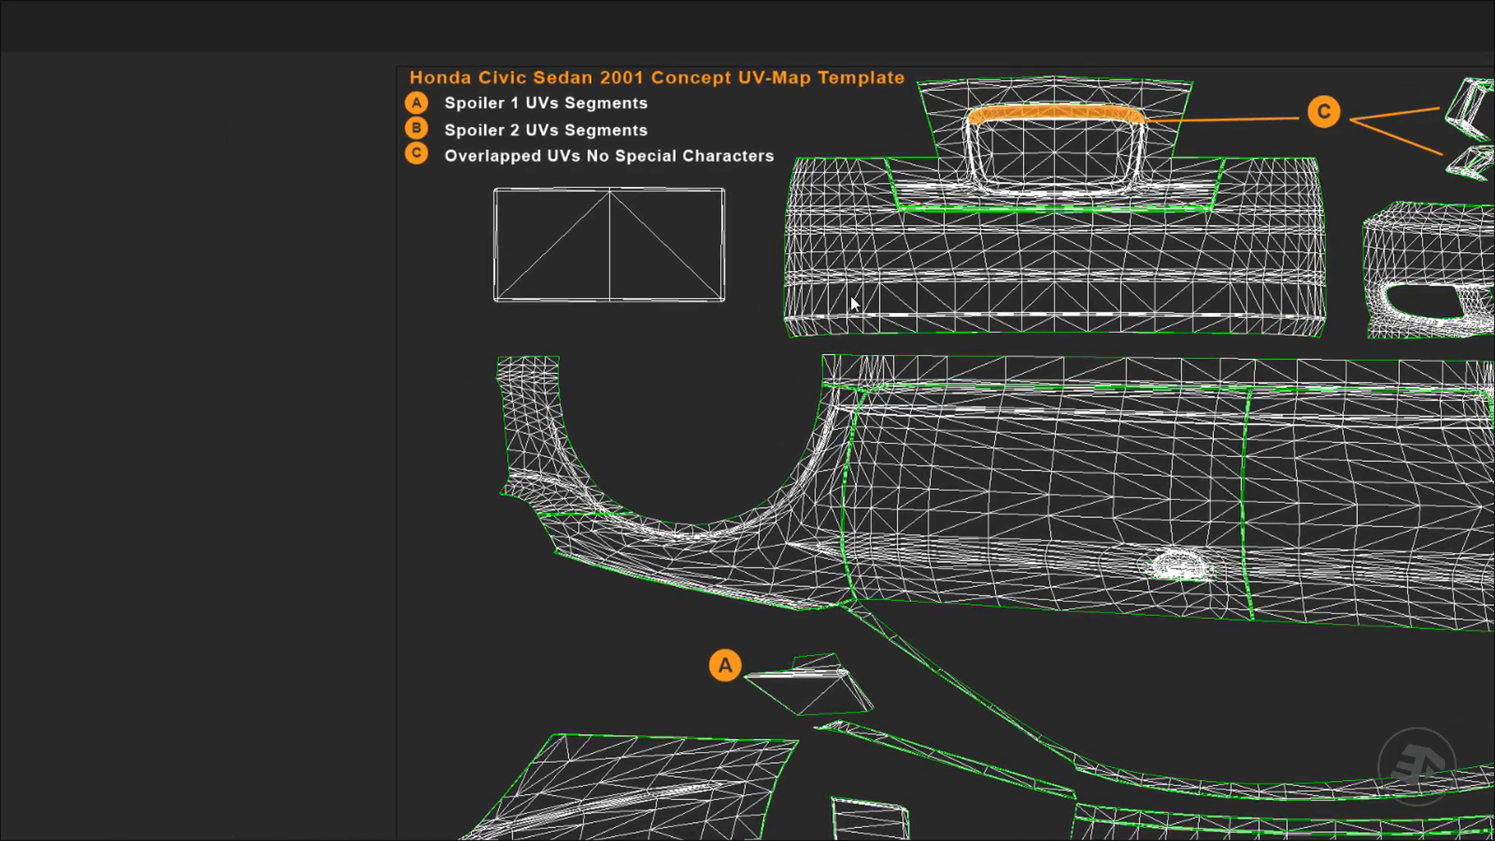